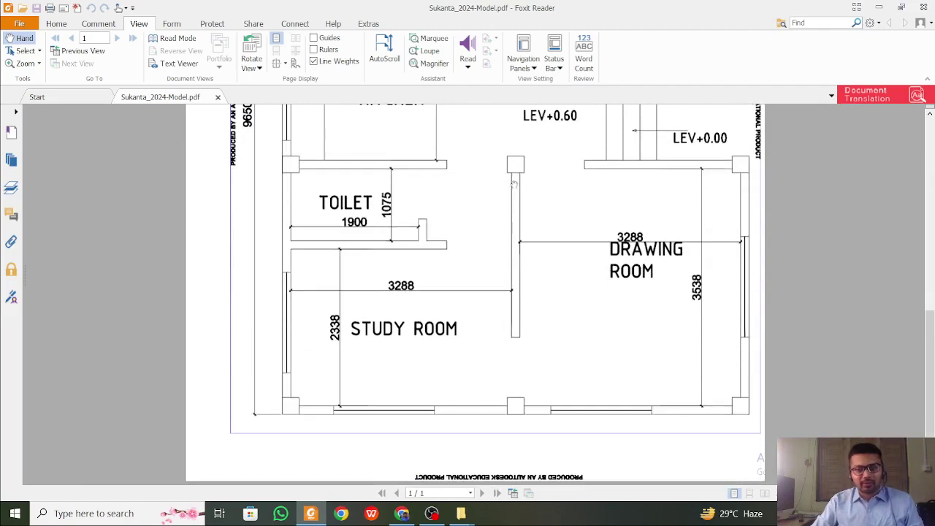
Examine the floor plan's overall dimensions, room sizes and column layout from the bedrooms down to the study and drawing rooms
scroll(514, 184, "up", 13)
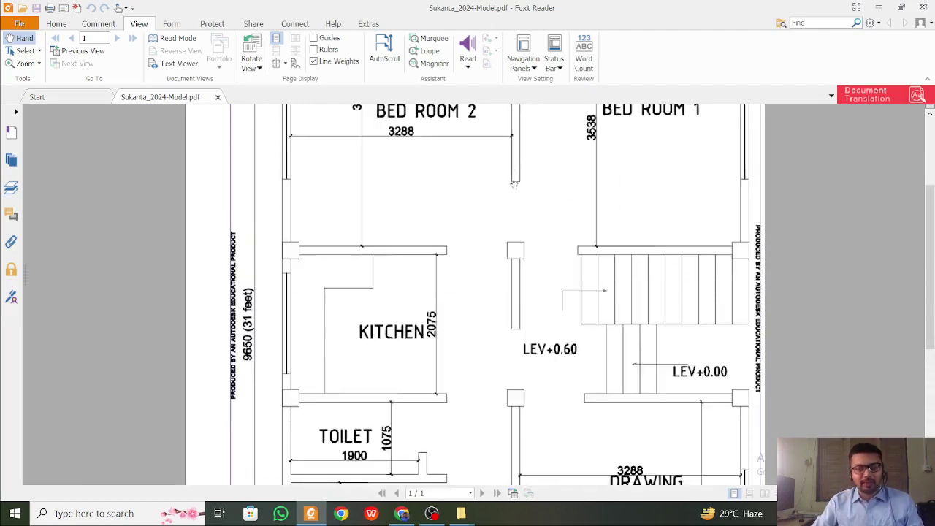
scroll(514, 184, "up", 1, "ctrl")
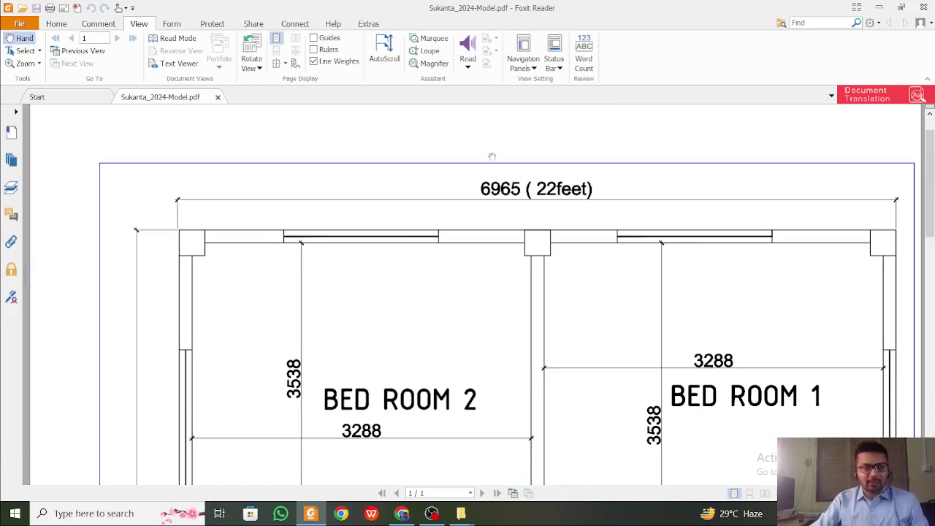
scroll(495, 168, "down", 1, "ctrl")
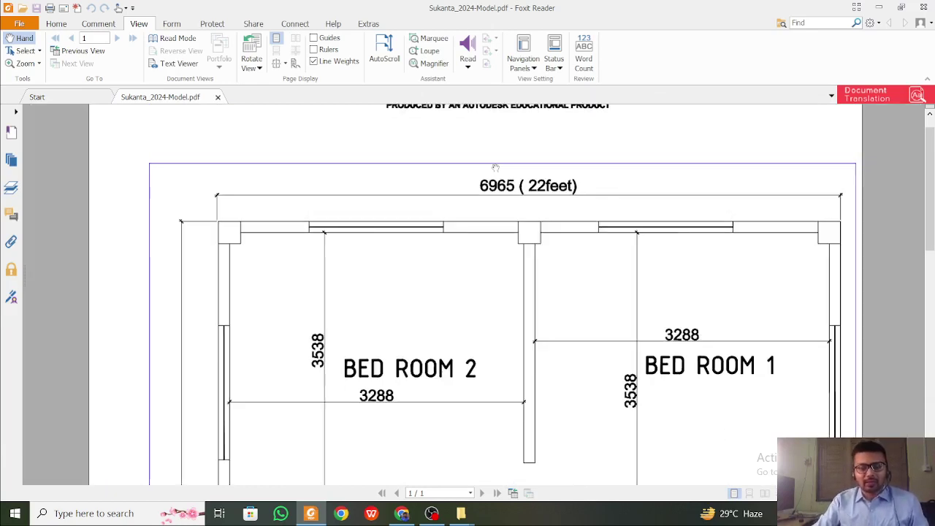
scroll(495, 168, "down", 5)
scroll(495, 168, "down", 4)
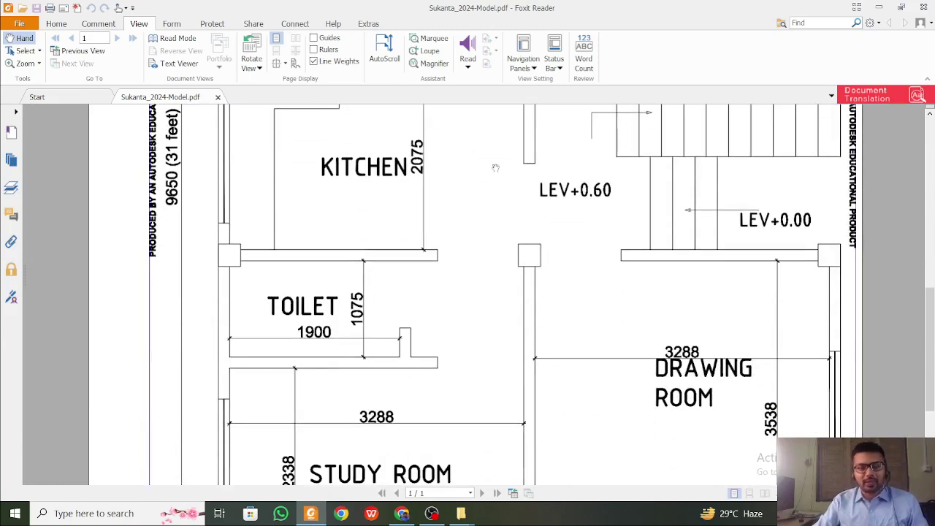
scroll(495, 168, "up", 5)
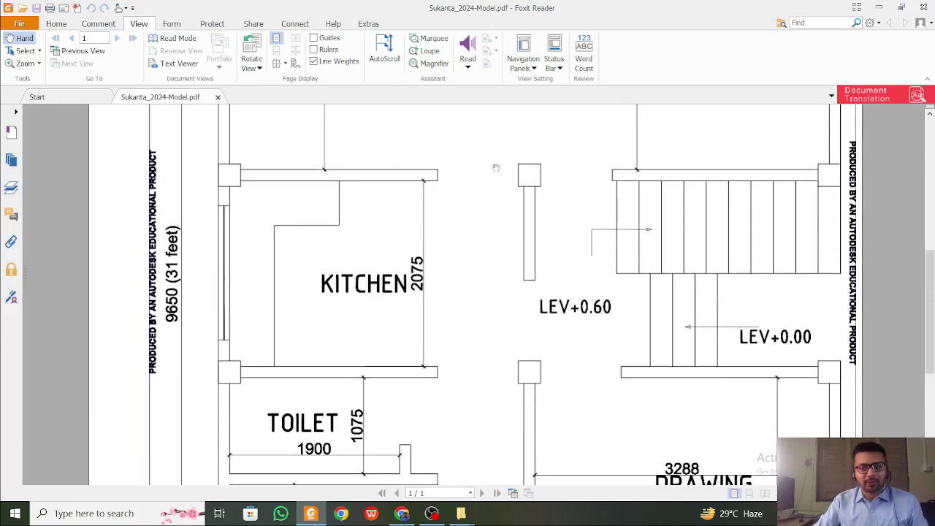
scroll(495, 168, "up", 6)
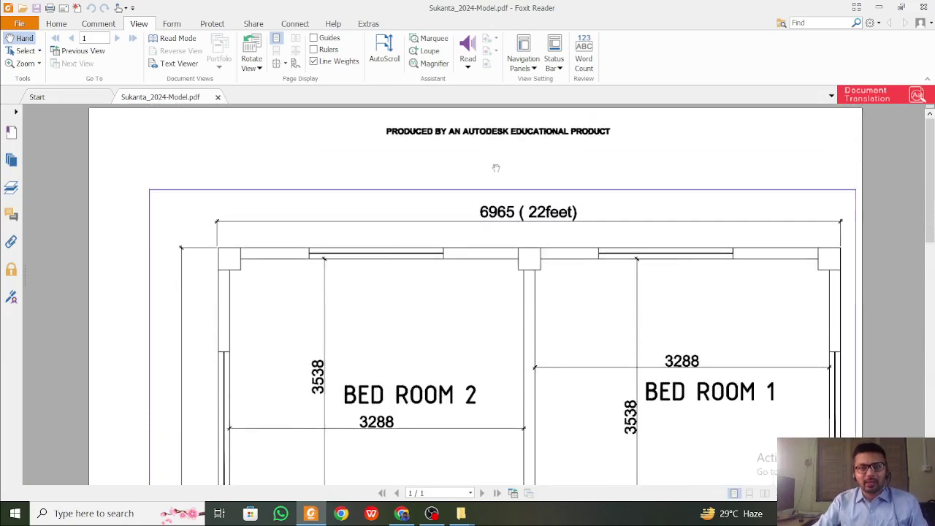
scroll(496, 168, "down", 3)
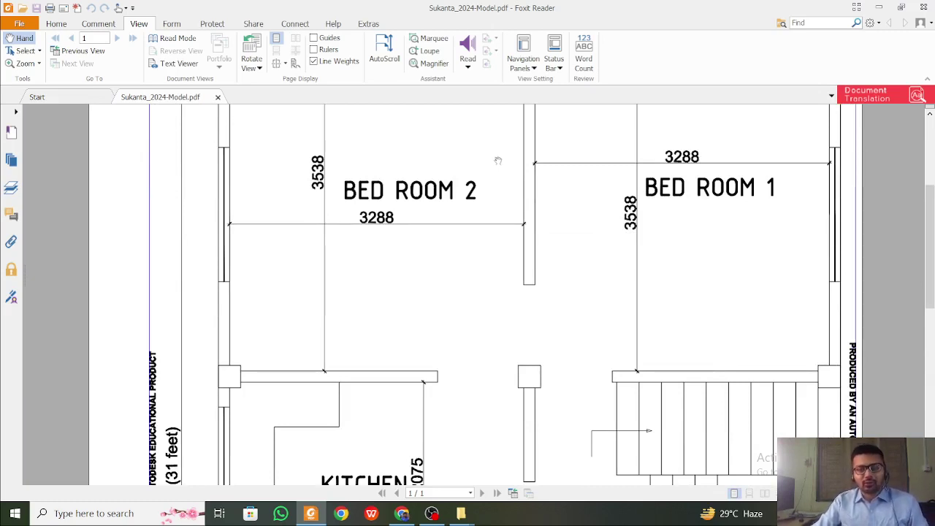
scroll(497, 160, "up", 5)
scroll(497, 160, "down", 1)
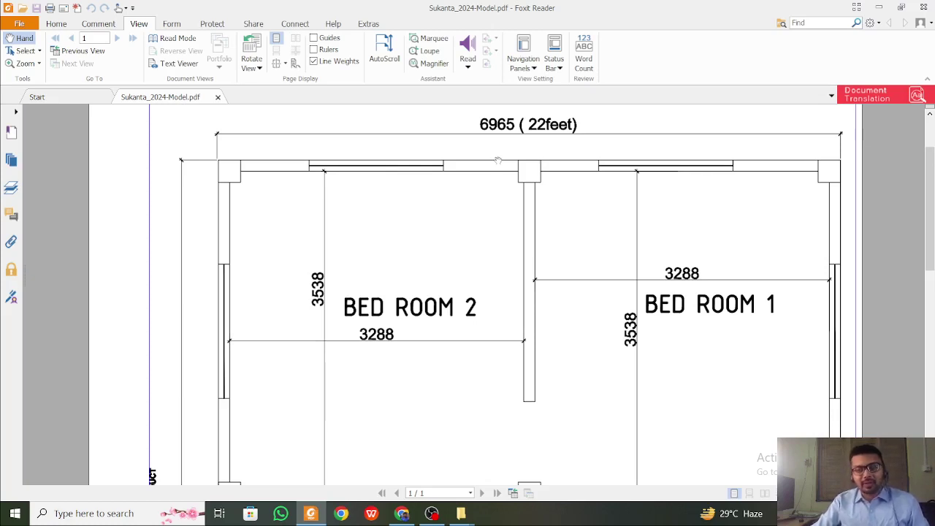
scroll(530, 213, "up", 1, "ctrl")
scroll(530, 213, "down", 1, "ctrl")
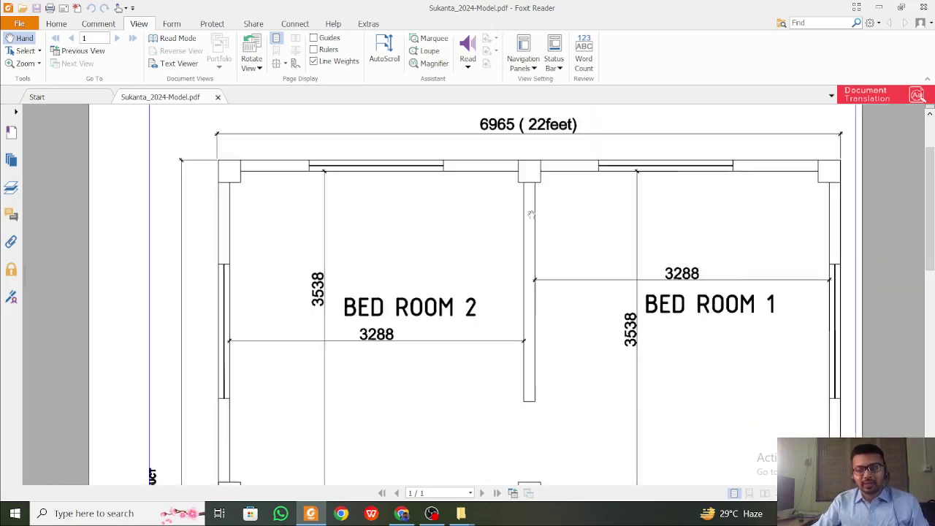
scroll(530, 214, "up", 1, "ctrl")
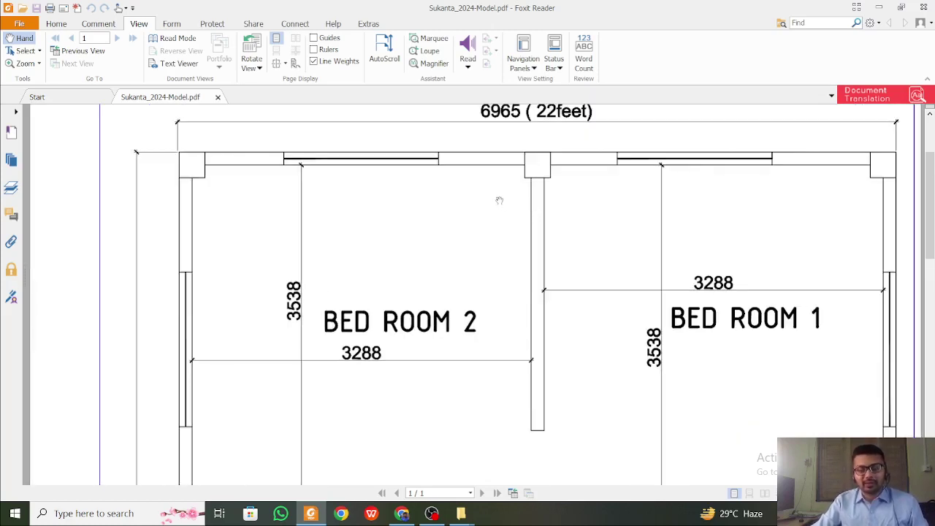
scroll(498, 200, "down", 5)
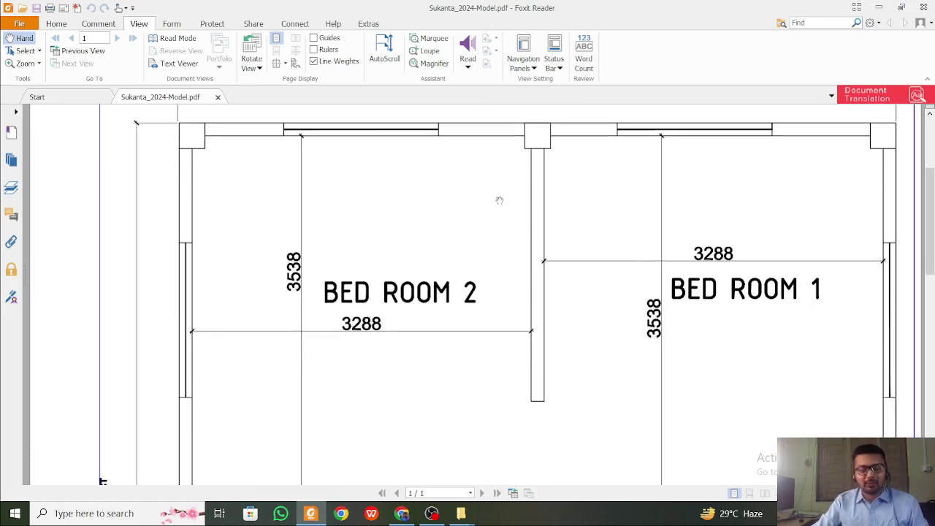
scroll(499, 200, "down", 5)
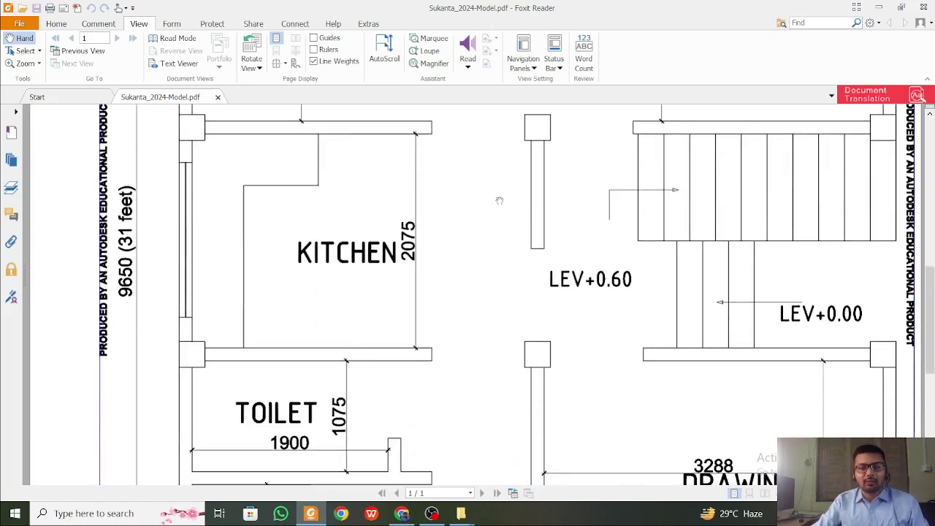
scroll(499, 200, "down", 2)
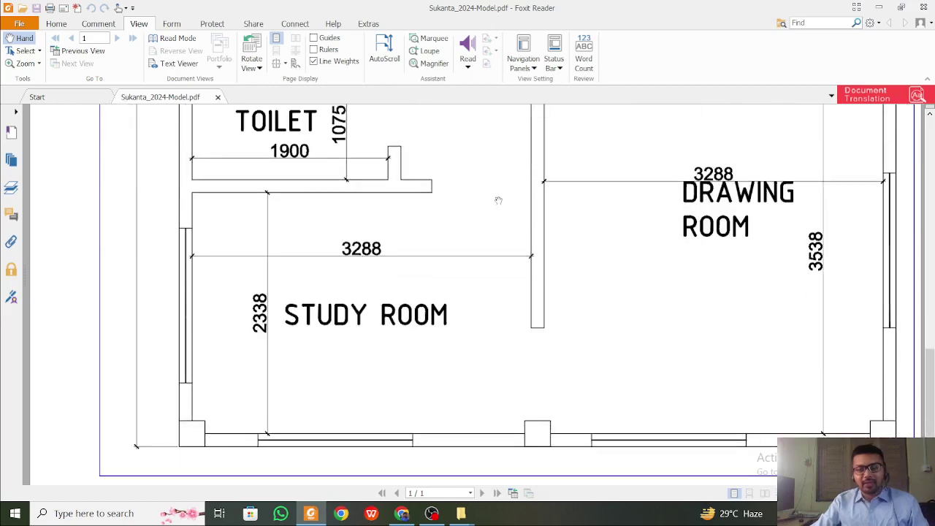
scroll(499, 200, "up", 12)
scroll(497, 200, "down", 3)
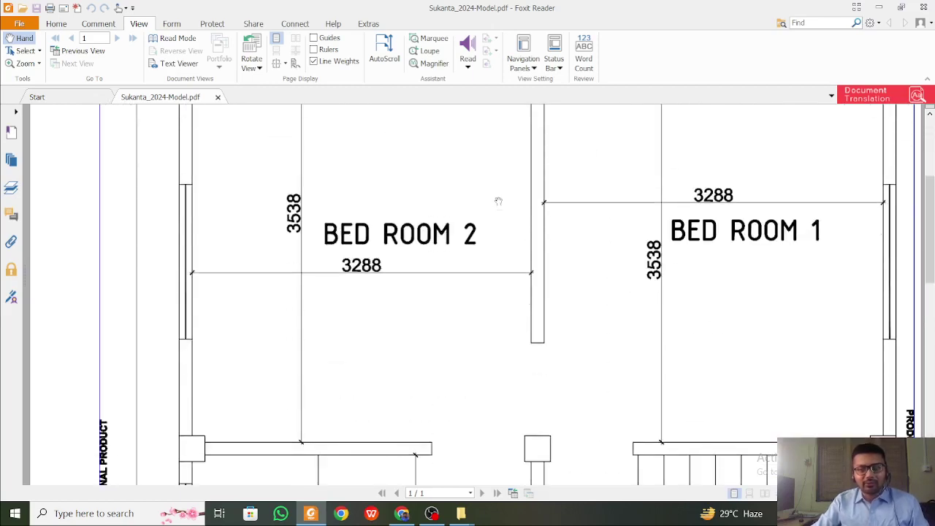
scroll(497, 200, "up", 2)
scroll(500, 192, "down", 3)
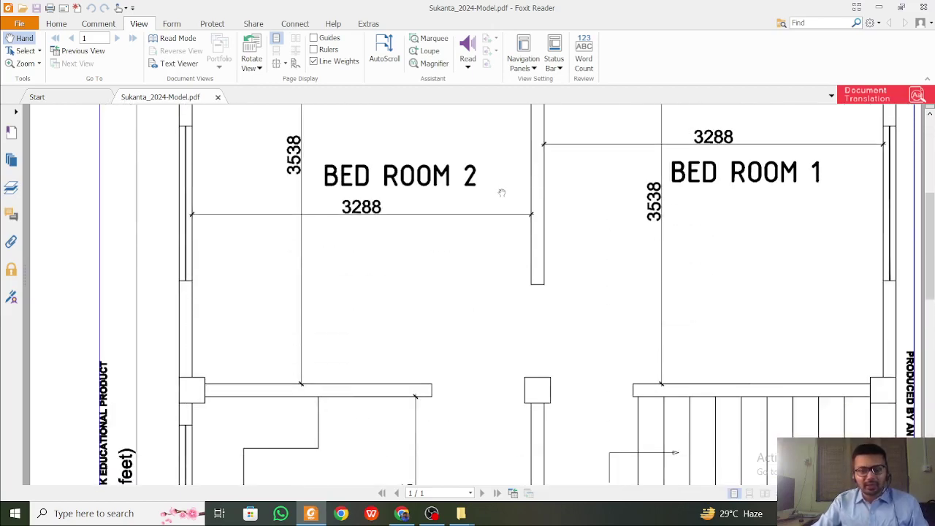
scroll(547, 212, "down", 10)
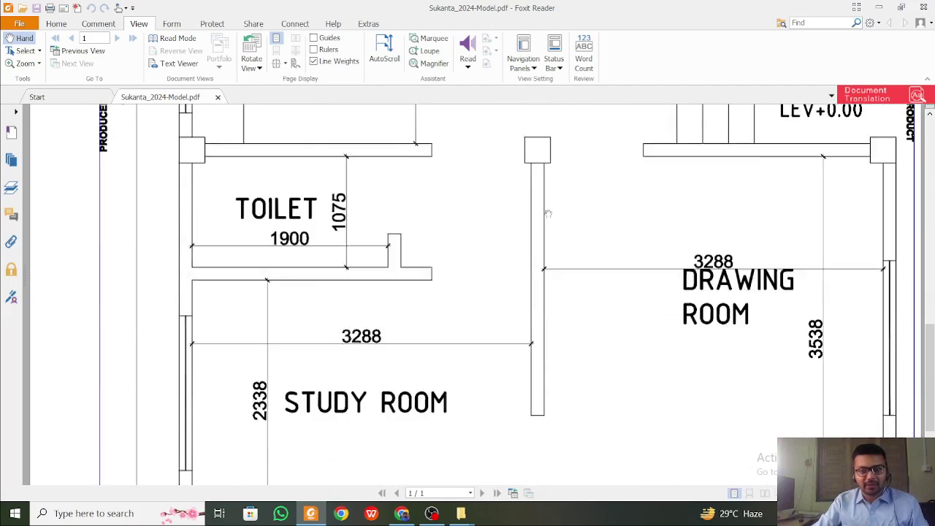
scroll(558, 208, "down", 2)
scroll(568, 205, "up", 6)
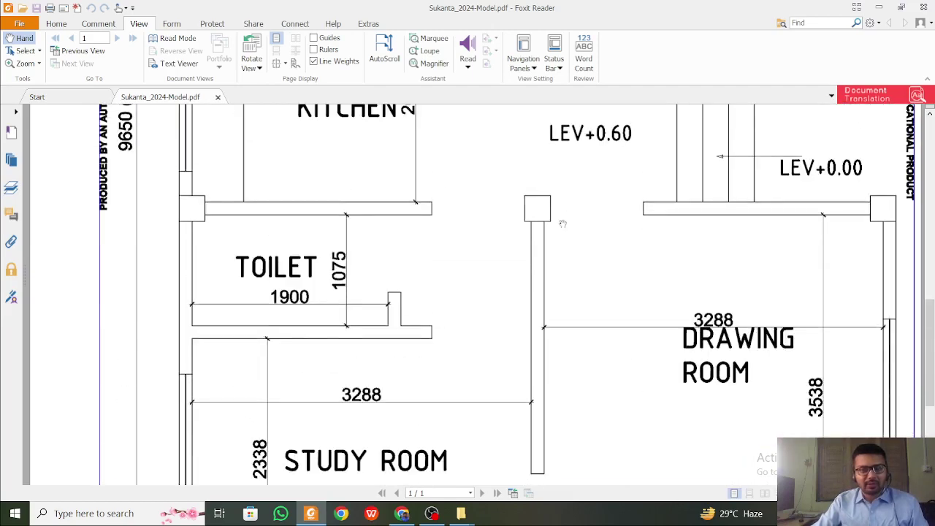
scroll(563, 223, "up", 2)
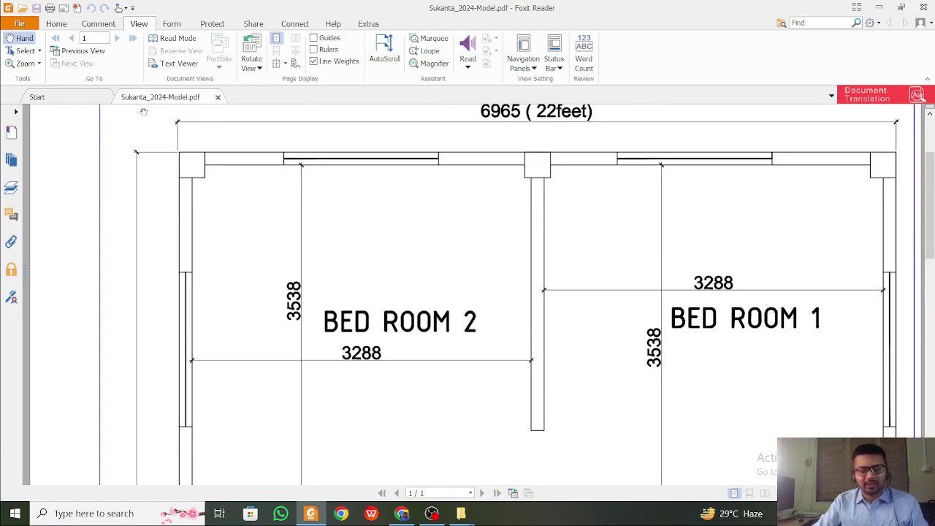
Add the typewriter label "(0,0)" just below the upper-left corner column of Bed Room 2
left_click(108, 26)
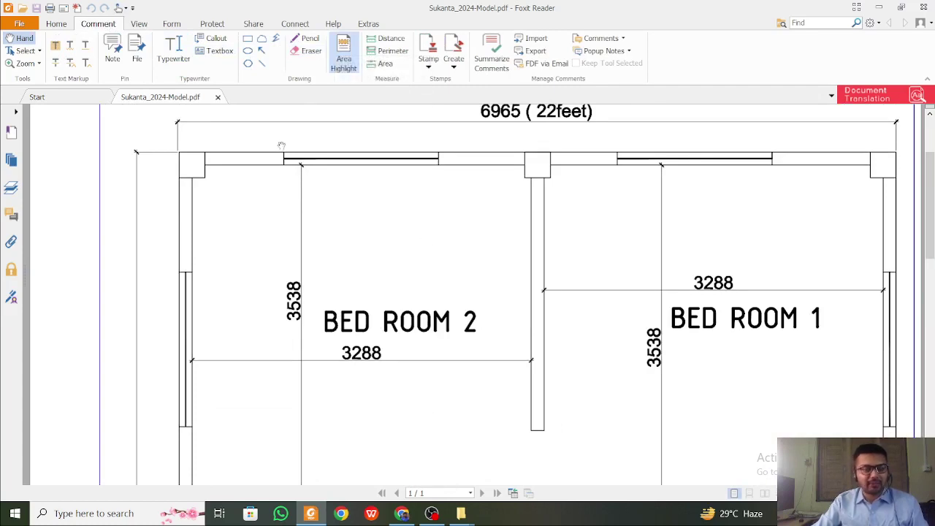
left_click(173, 49)
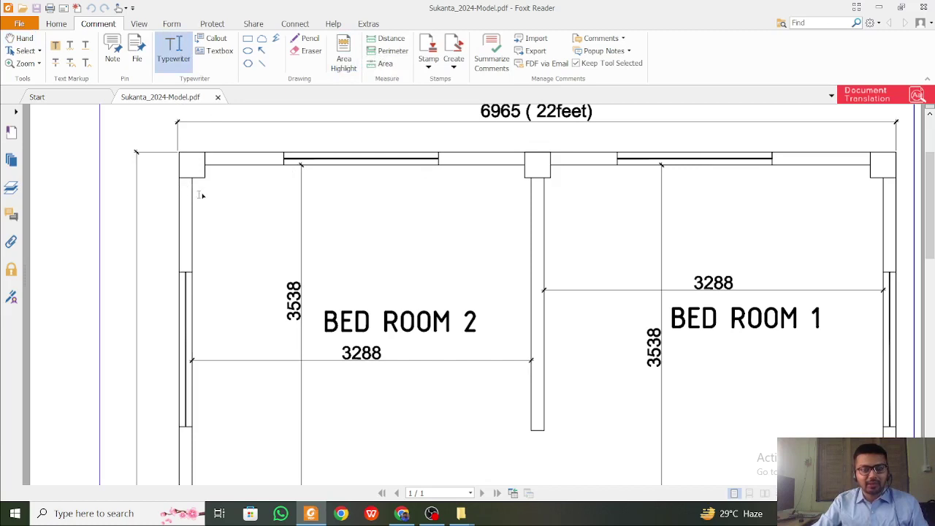
left_click(183, 191)
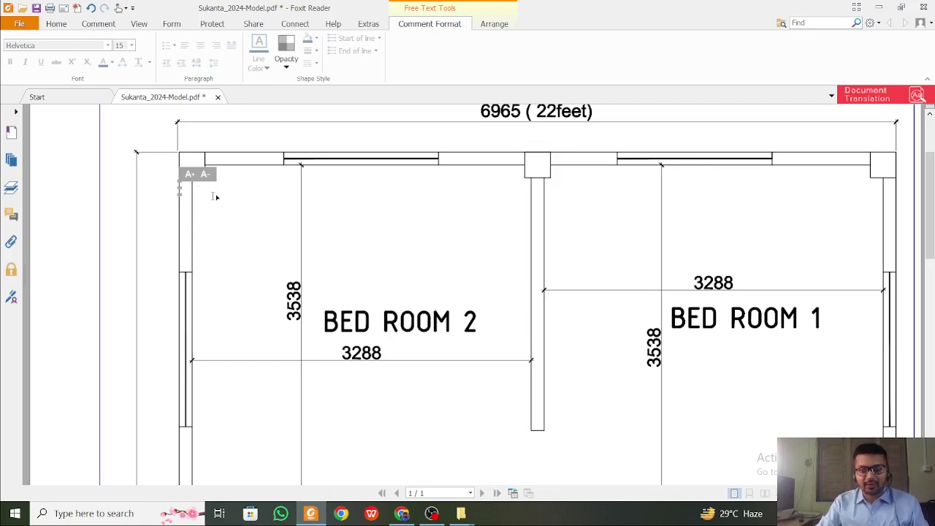
left_click(219, 194)
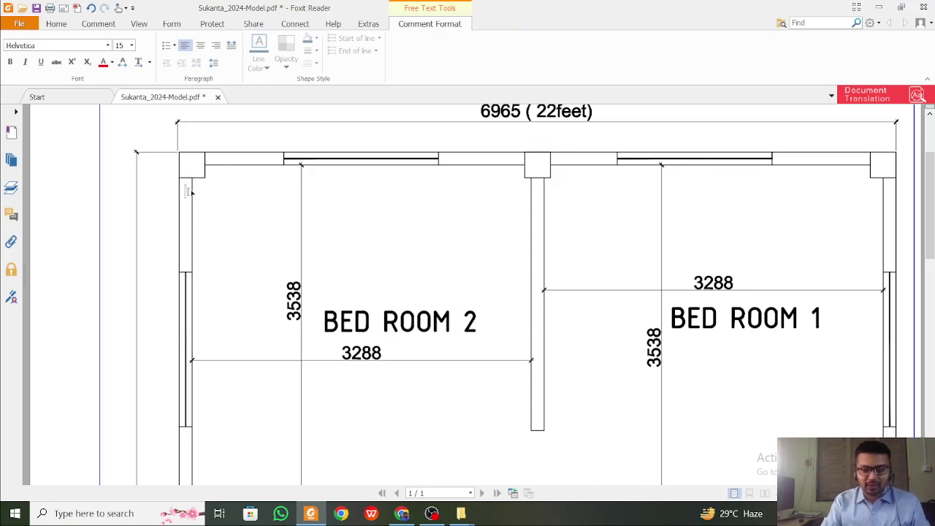
type("0.0")
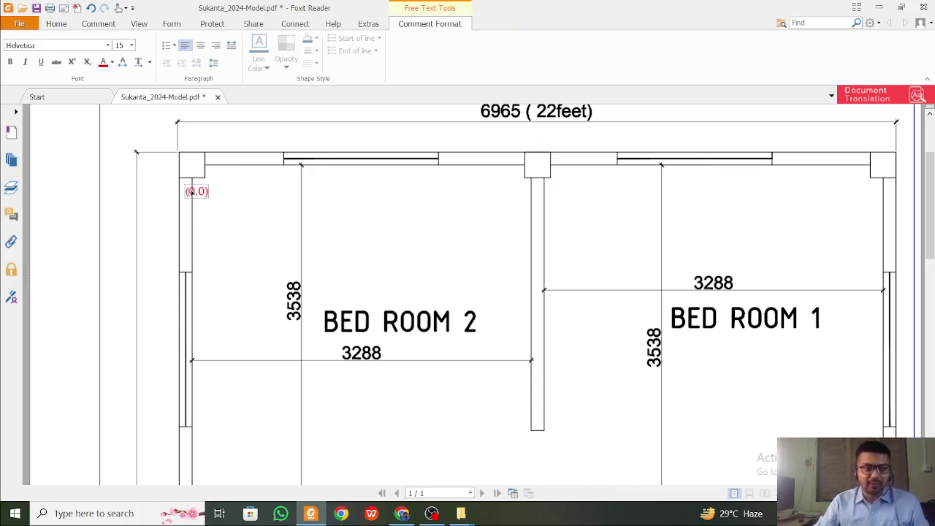
left_click(248, 227)
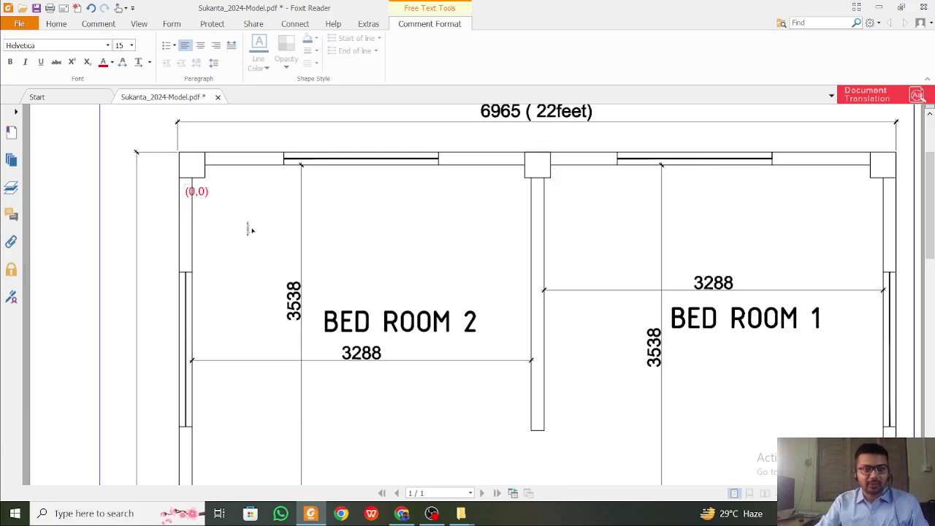
Draw a vertical and a horizontal line meeting at a corner outside the plan's upper-left corner as coordinate axes
left_click(59, 23)
left_click(94, 25)
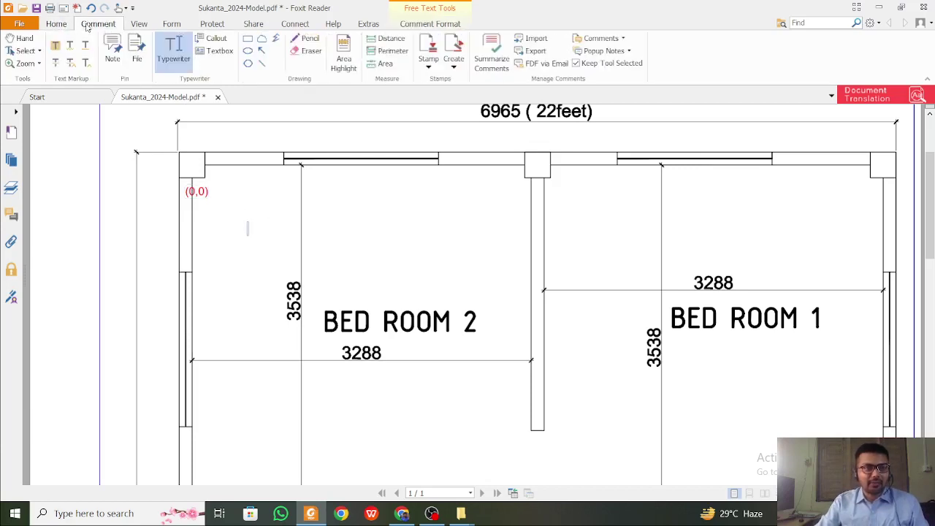
left_click(261, 62)
left_click_drag(54, 237, 54, 143)
left_click_drag(165, 146, 54, 147)
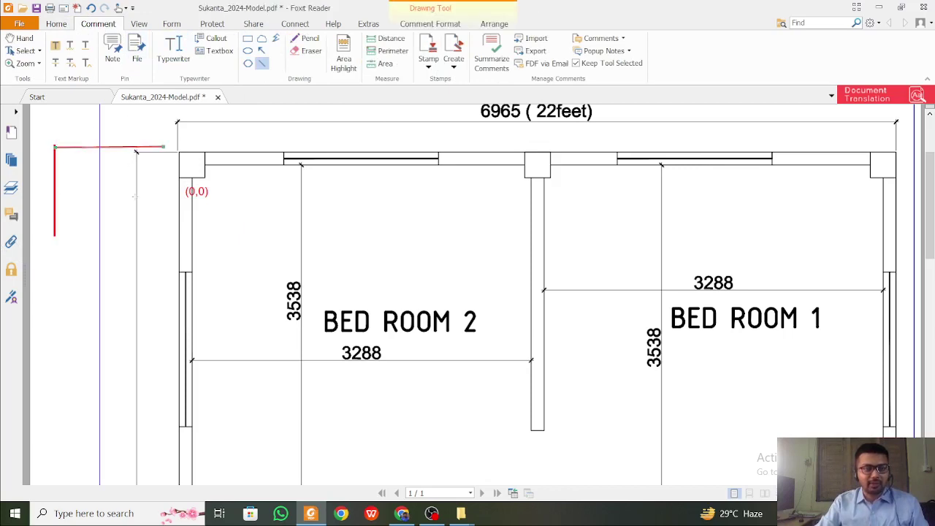
left_click(117, 218)
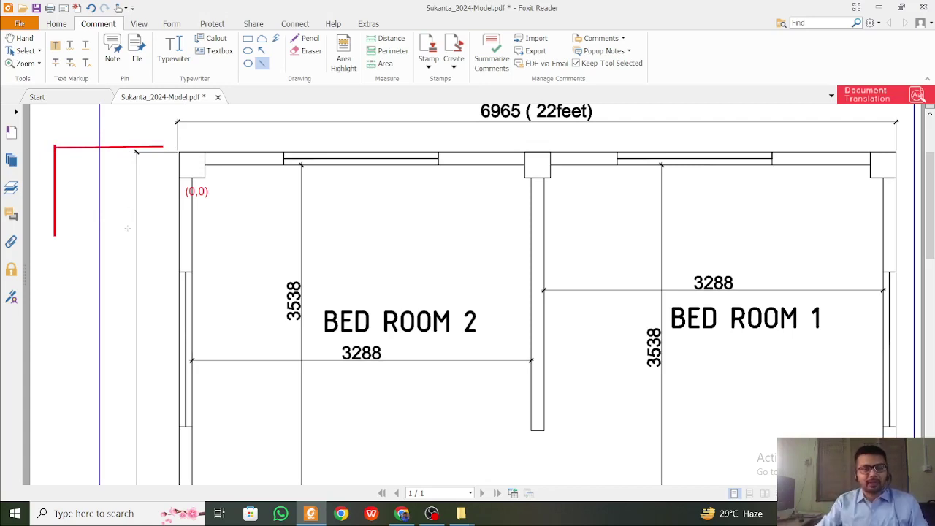
Label the lower end of the vertical axis line "Z" and the right end of the horizontal one "X"
left_click(173, 49)
left_click(57, 247)
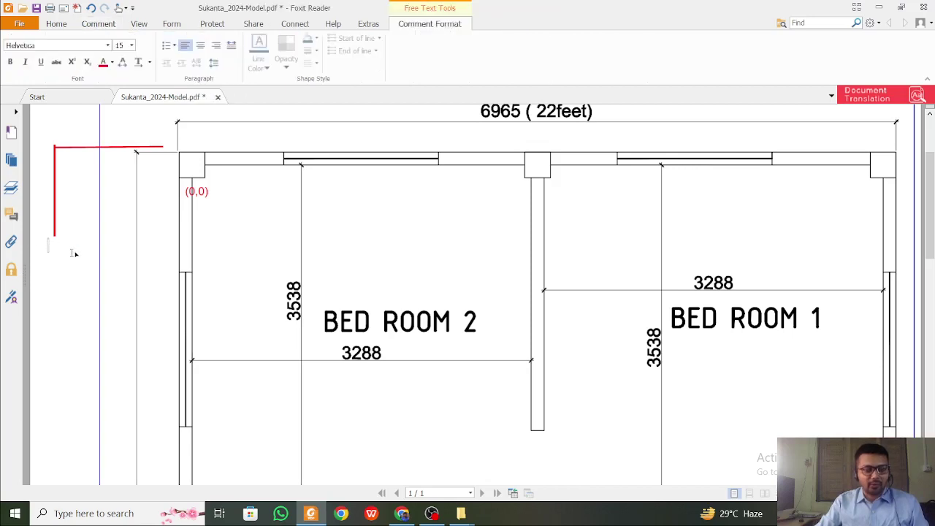
type("Z")
left_click(169, 144)
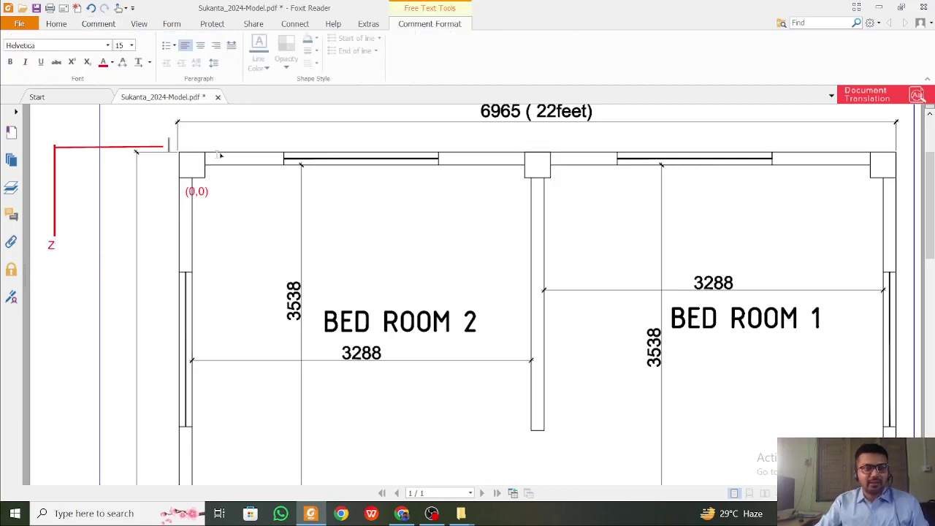
type("X")
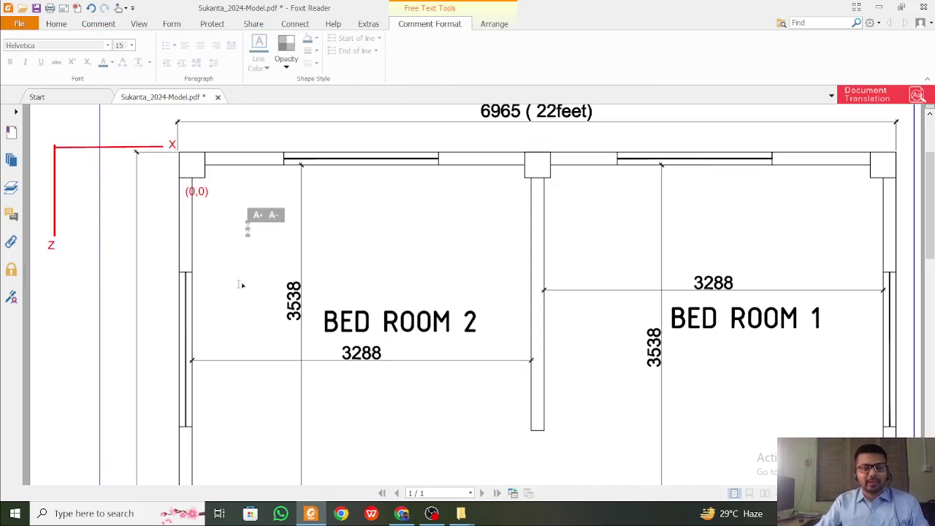
left_click(241, 279)
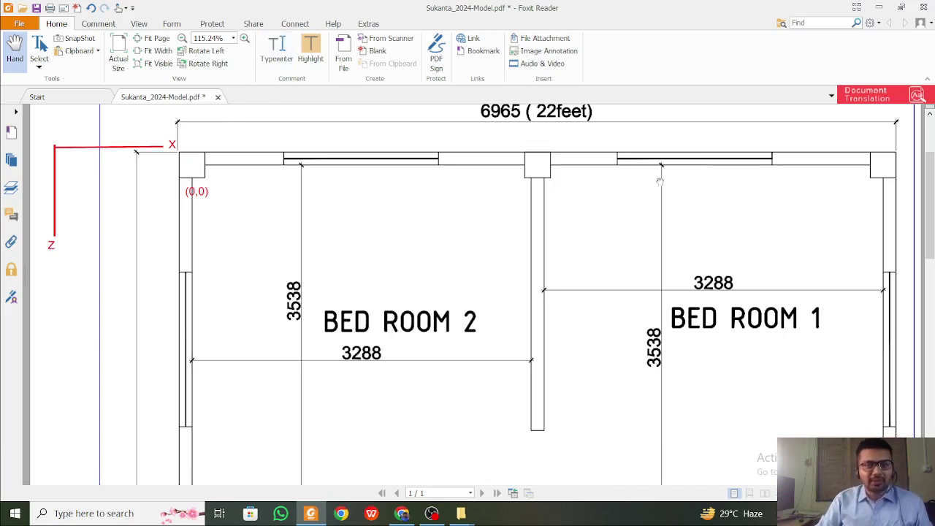
Add the typewriter label "(3.288,0)" just below the upper middle column between Bed Room 2 and Bed Room 1
left_click(289, 53)
left_click(519, 194)
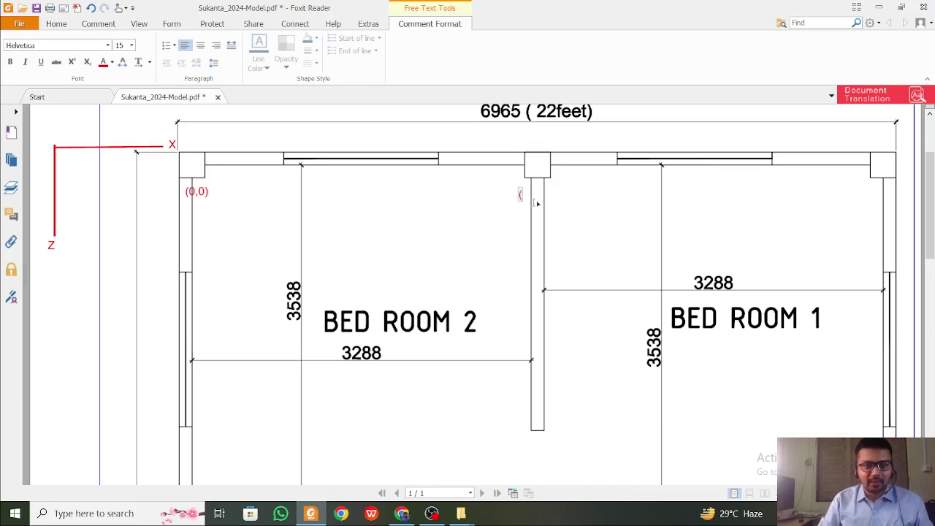
type("(3")
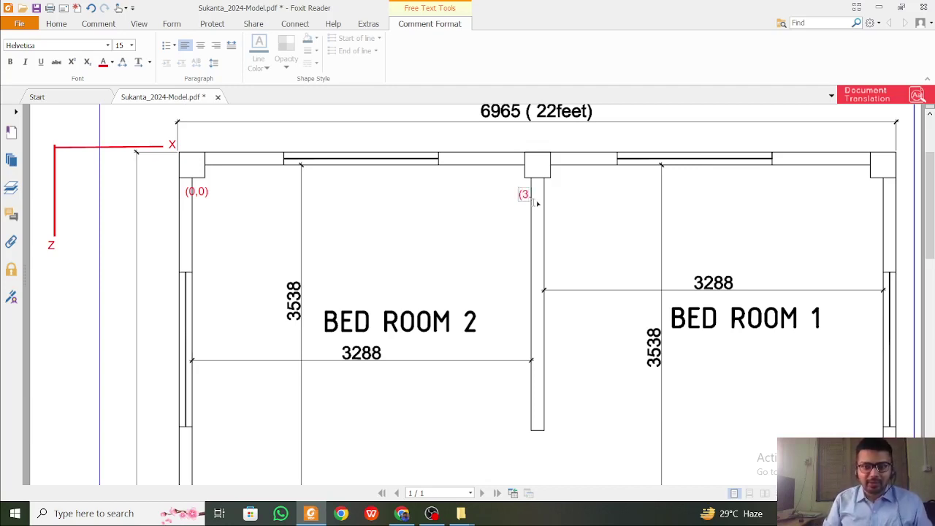
type(".288")
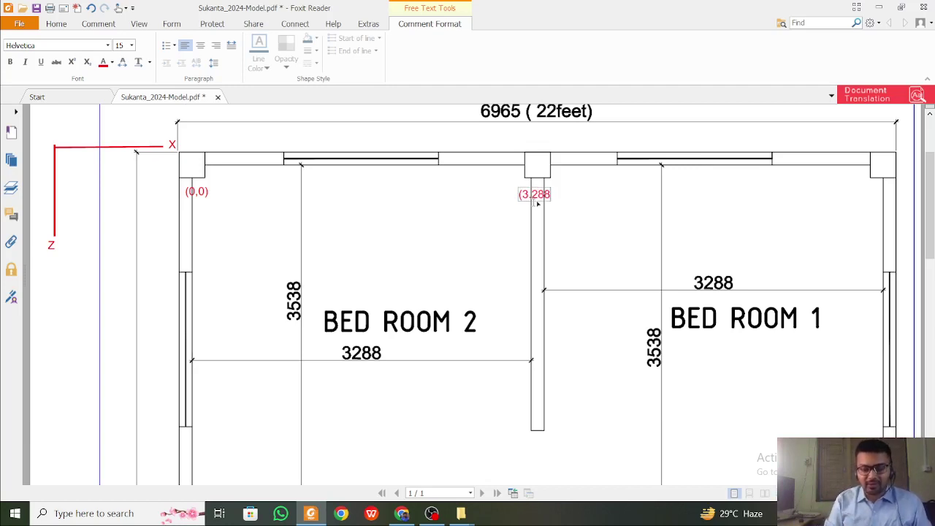
type(",")
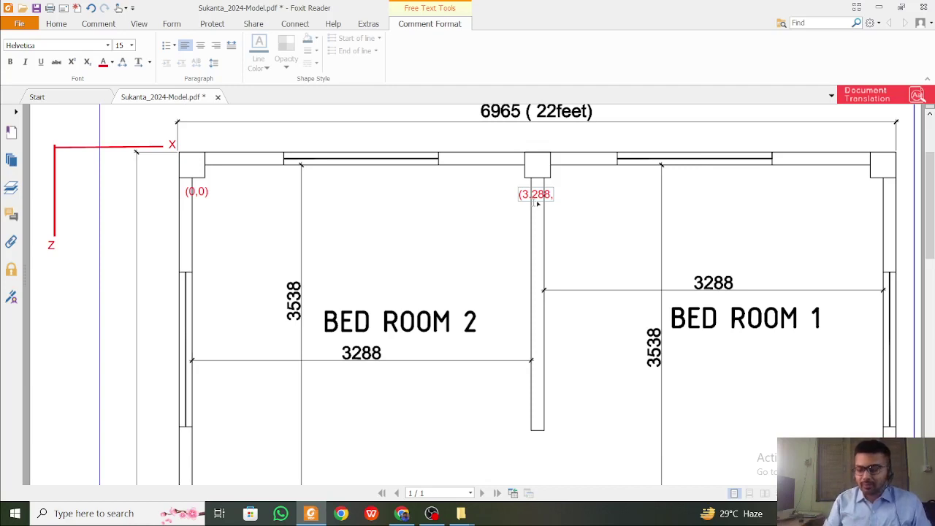
type("0")
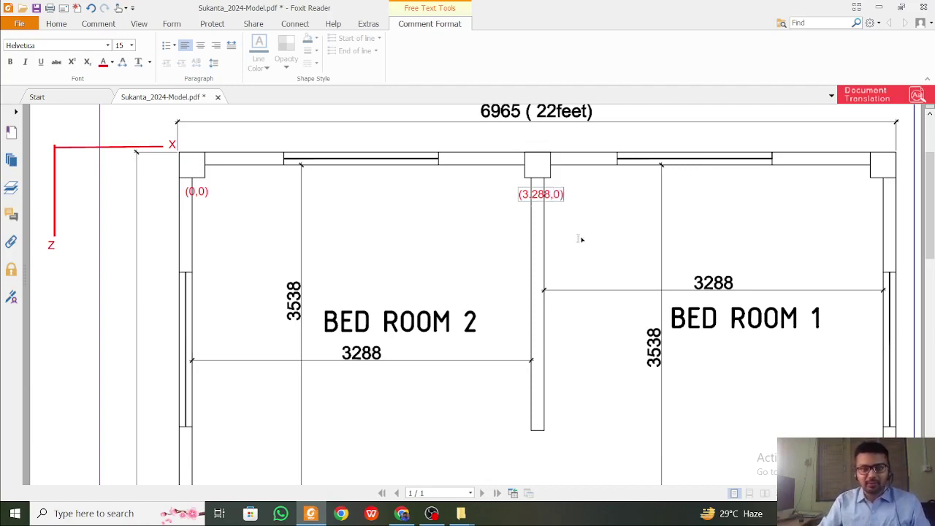
left_click(577, 239)
Start a typewriter label with "(" just below the upper-right corner column of Bed Room 1
scroll(713, 229, "up", 1)
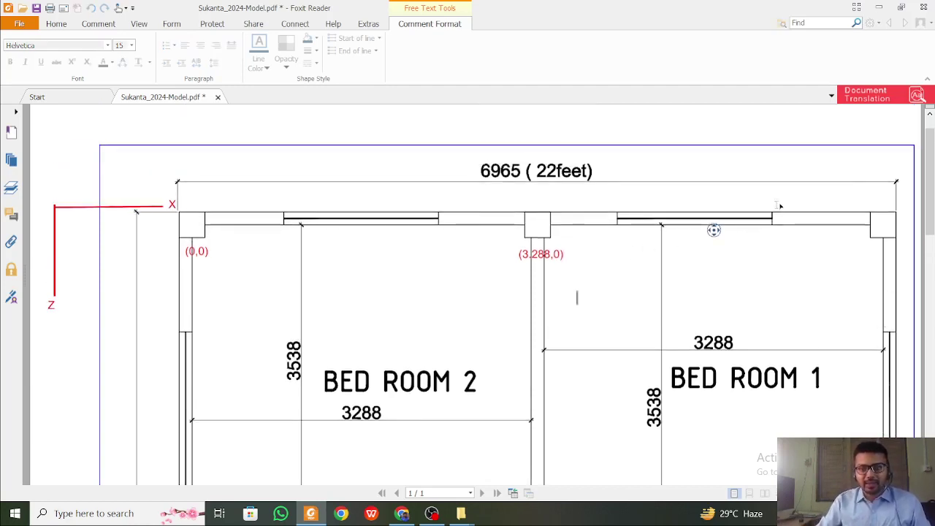
scroll(801, 283, "down", 2)
scroll(803, 223, "up", 1)
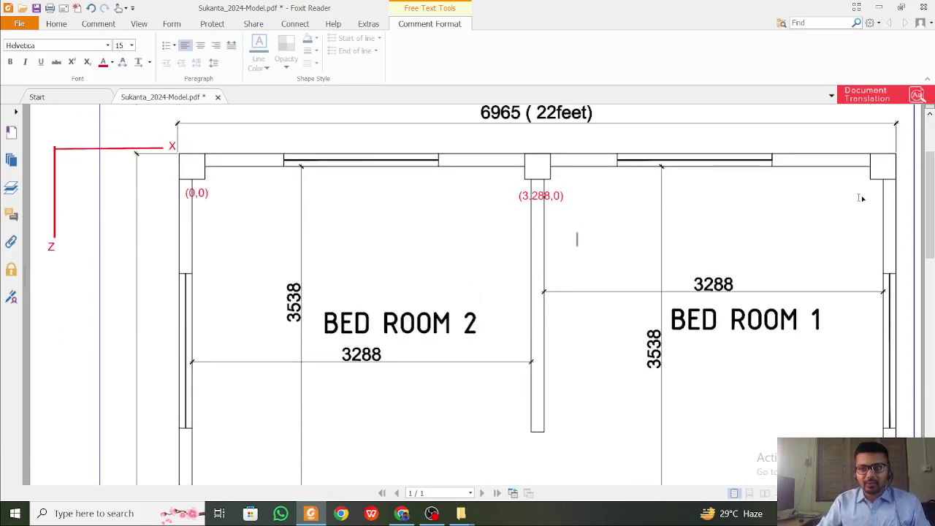
type("(")
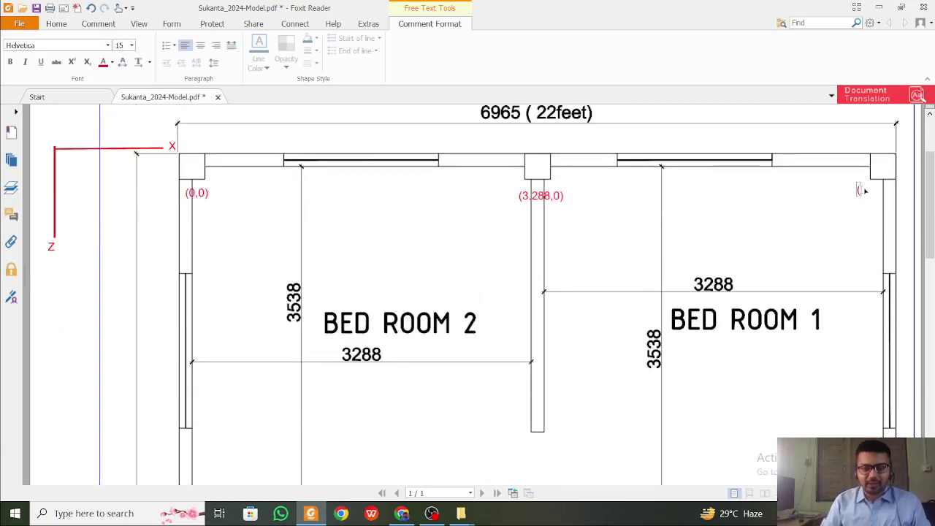
Open Calculator, work out 3.288 × 2, and return to the floor plan
left_click(73, 512)
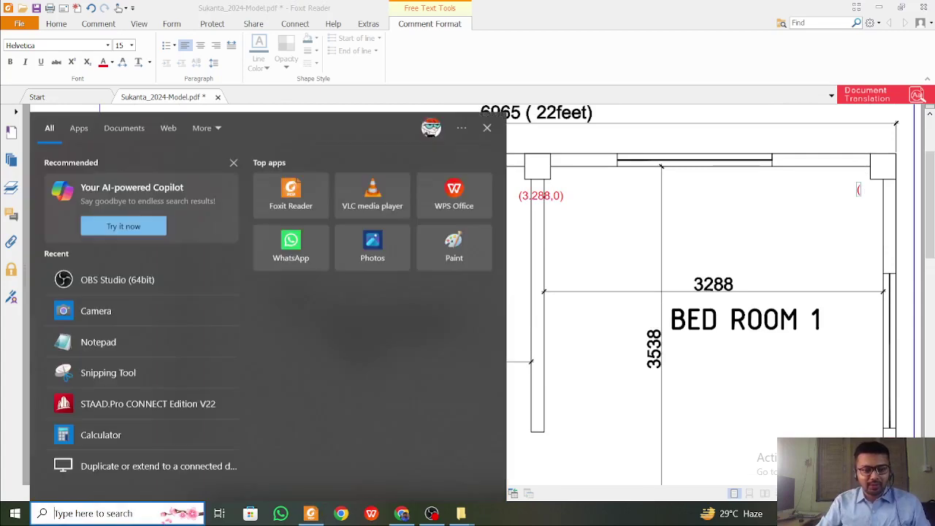
type("cal")
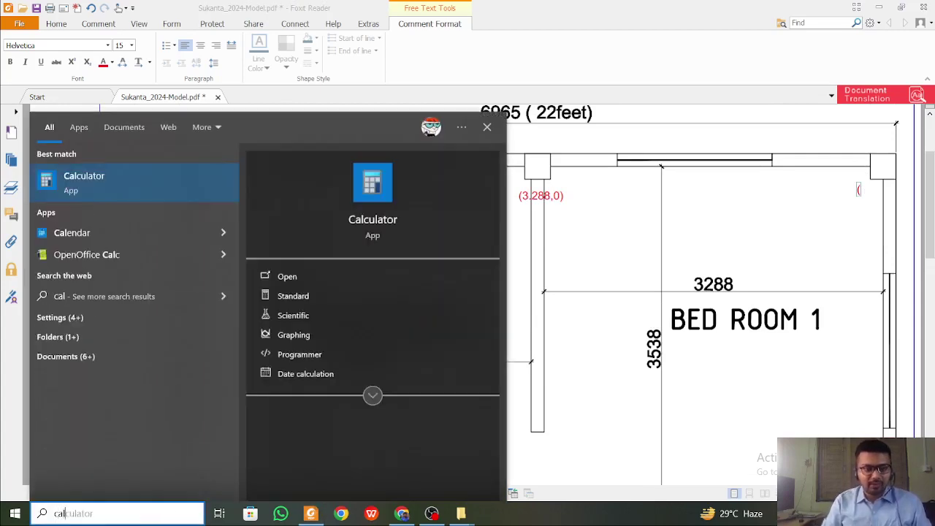
left_click(130, 187)
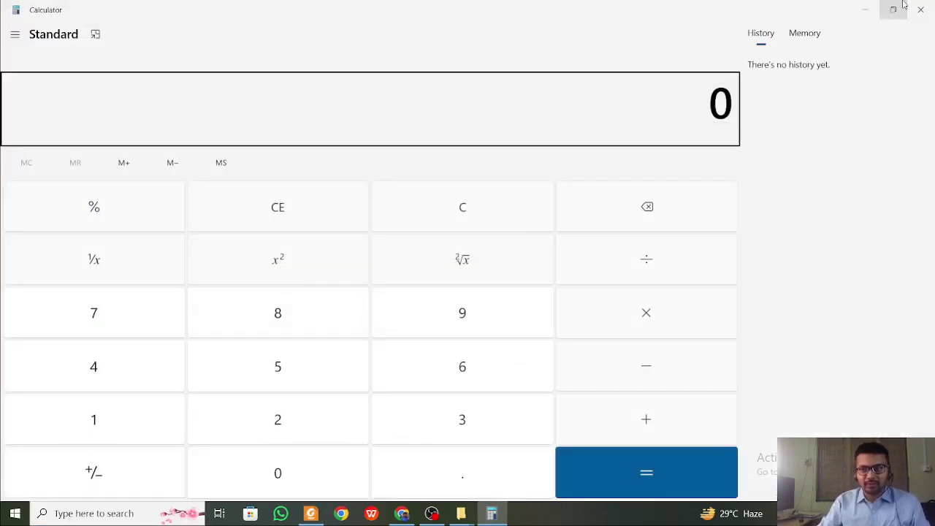
left_click(889, 11)
left_click_drag(779, 37, 816, 380)
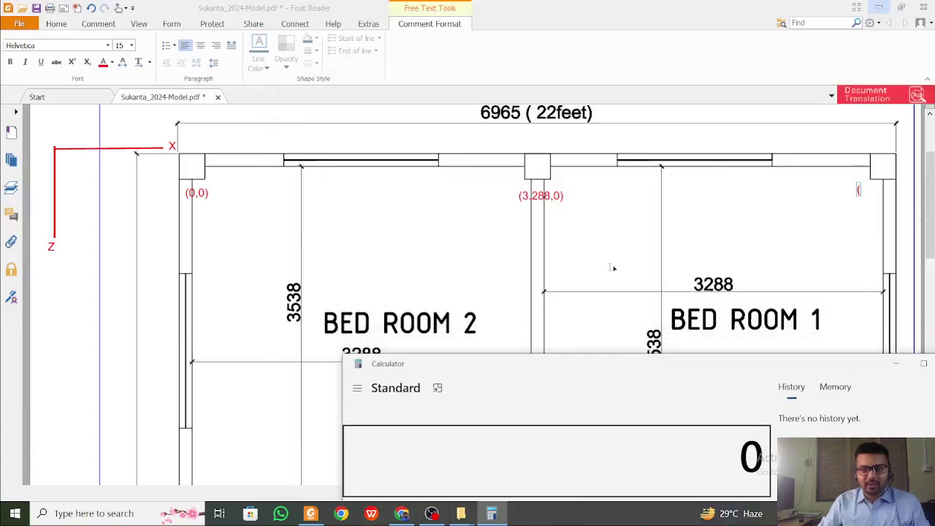
left_click_drag(493, 371, 432, 76)
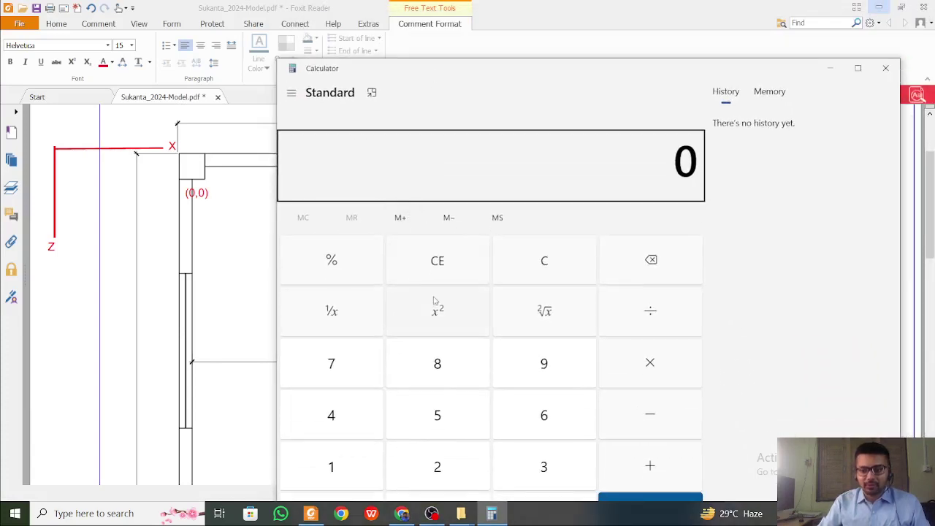
type("3.288*2")
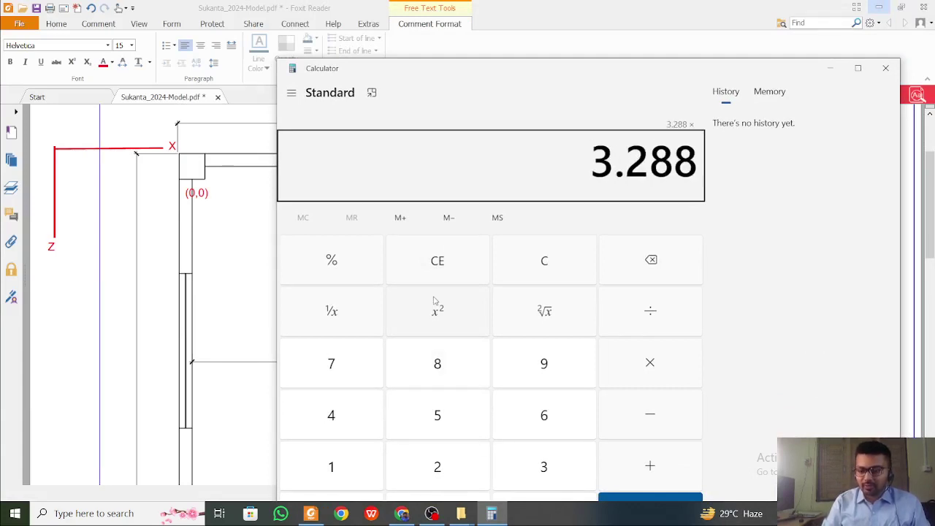
key("Return")
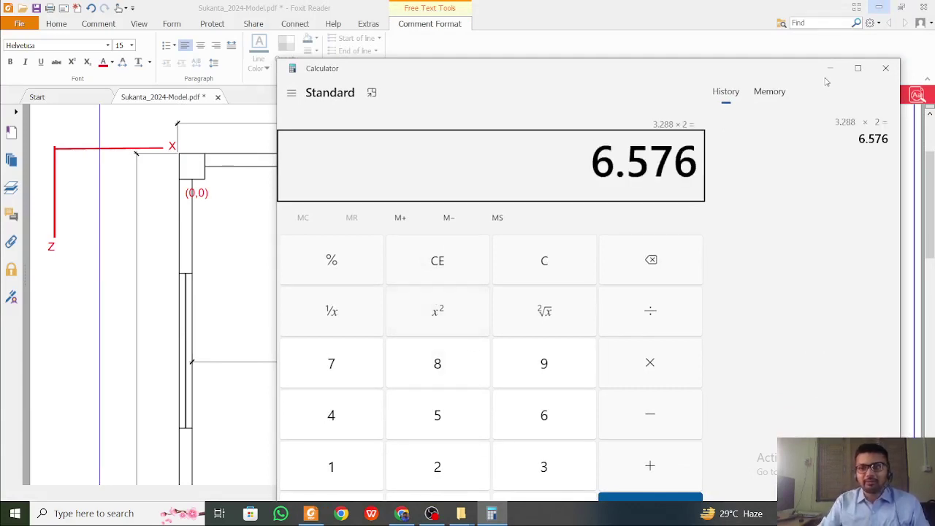
left_click(829, 72)
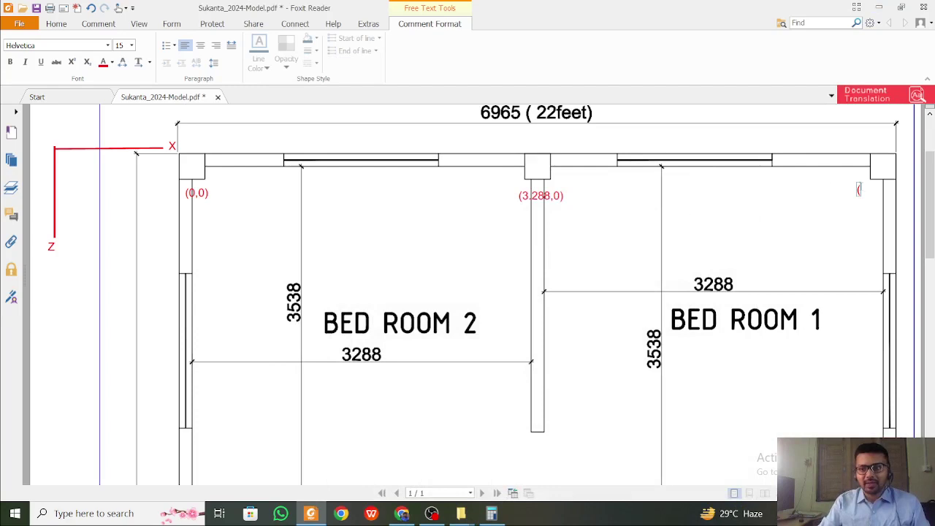
Complete the label below Bed Room 1's upper-right corner column as "(6.576,0)"
type("6")
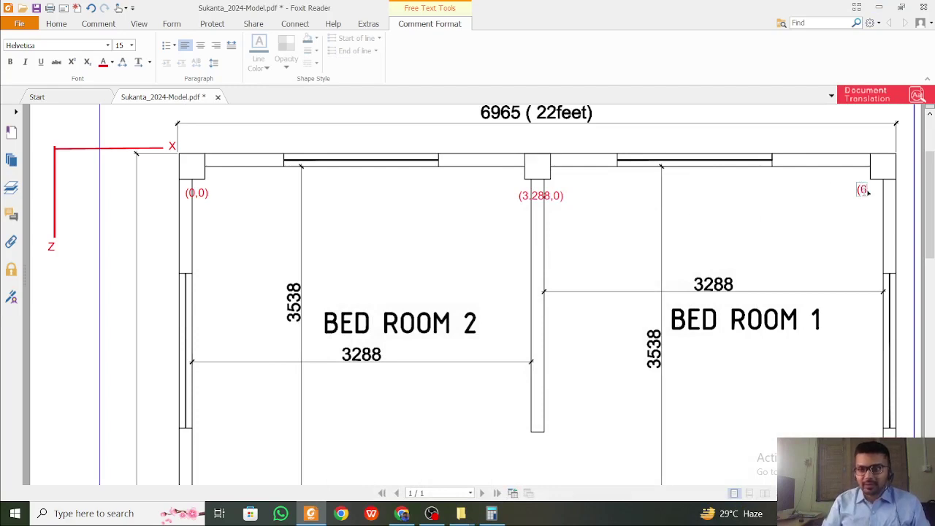
type(".576")
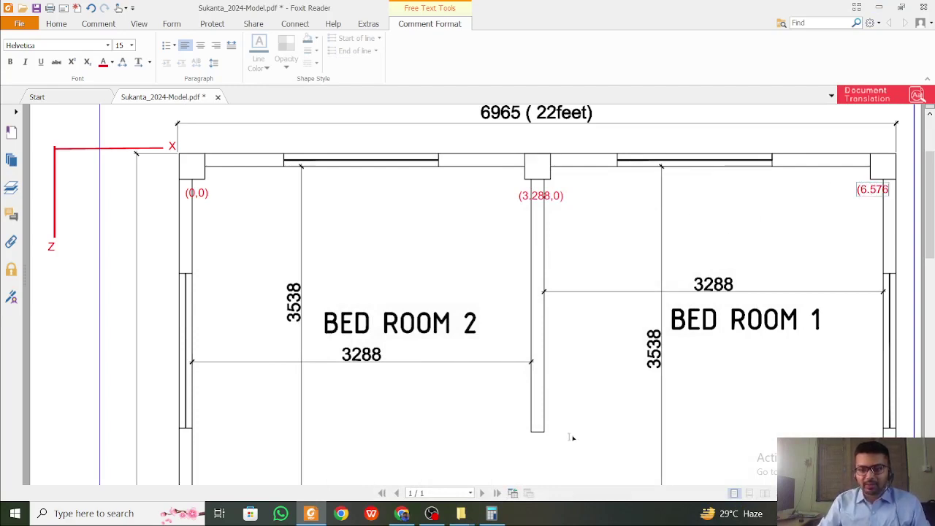
left_click(491, 514)
left_click(491, 513)
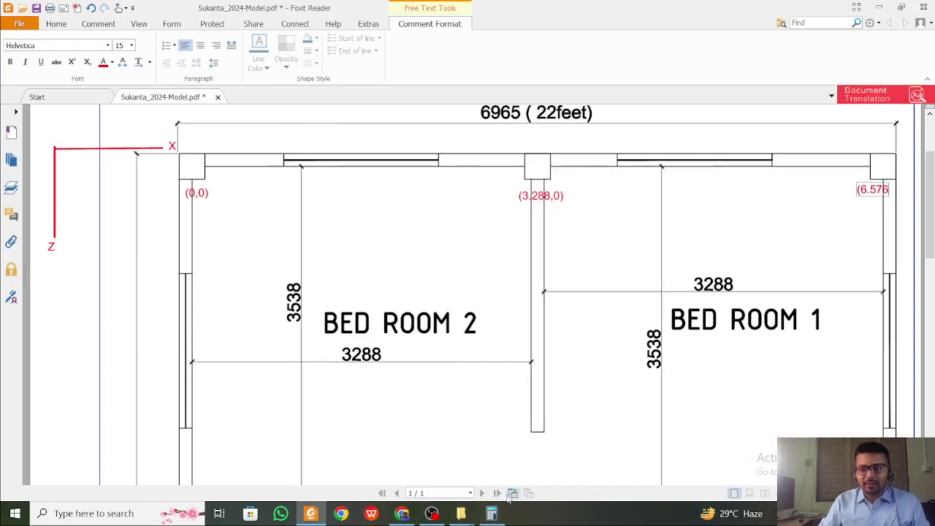
type(",0")
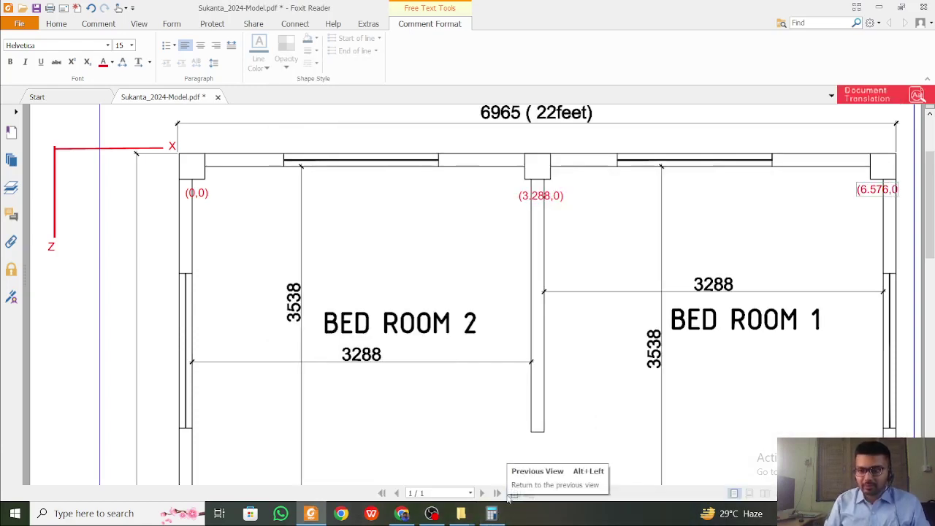
type(")")
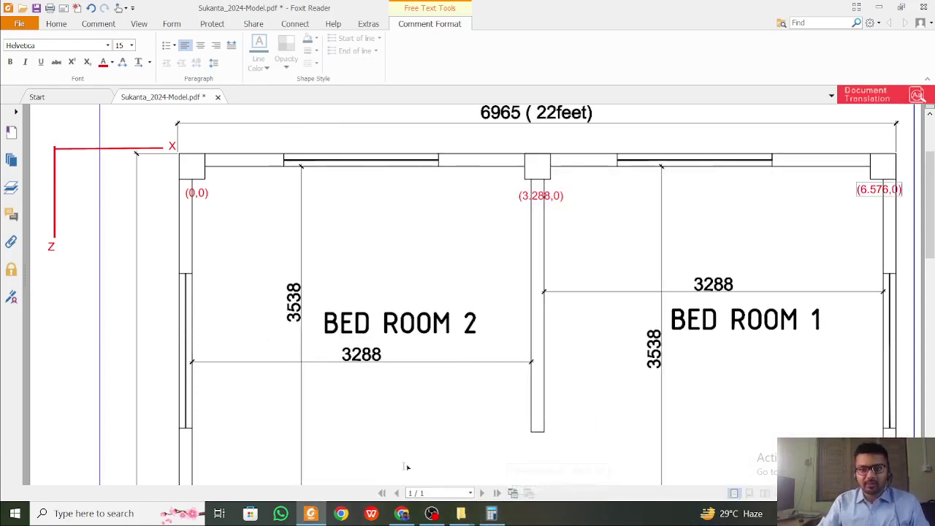
left_click(398, 300)
Examine the bedrooms' vertical dimensions and the second row of columns above the kitchen and staircase
scroll(442, 258, "down", 4)
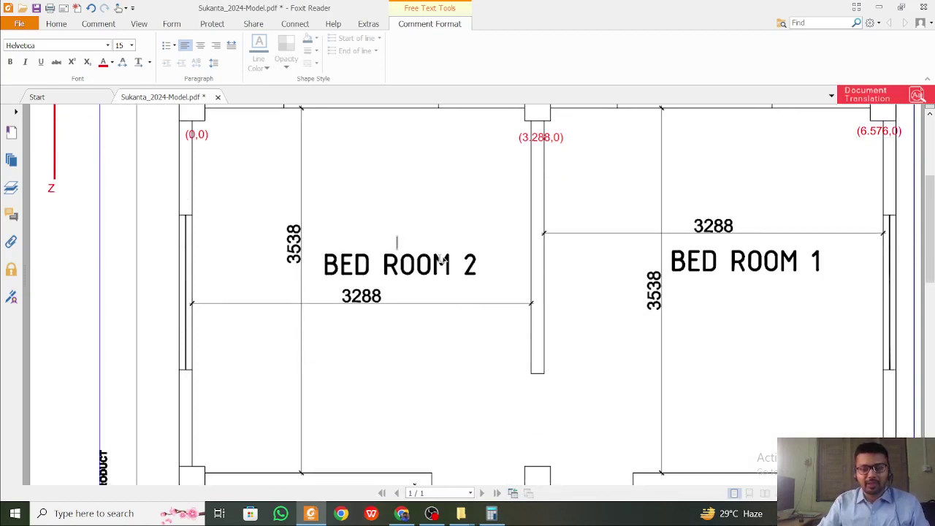
scroll(440, 260, "up", 3)
scroll(429, 240, "down", 5)
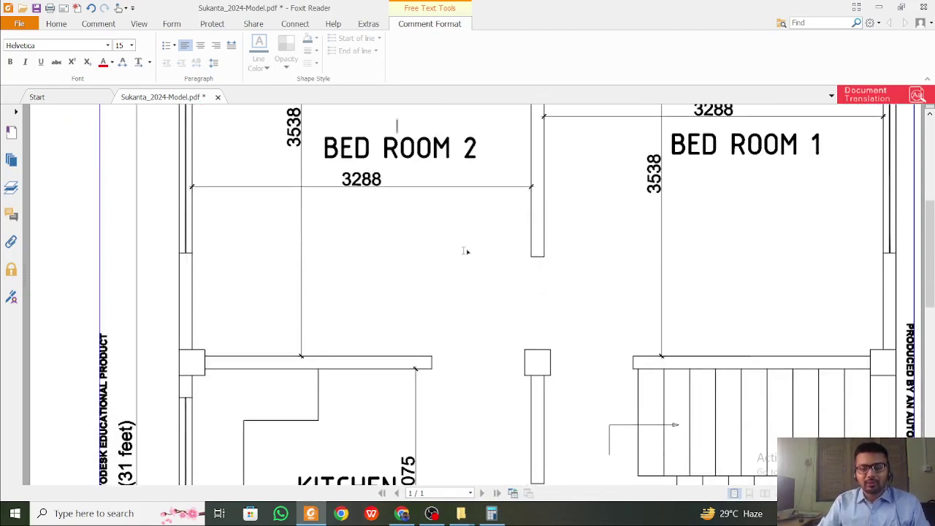
scroll(465, 251, "down", 3)
scroll(466, 250, "up", 5)
scroll(465, 250, "down", 3)
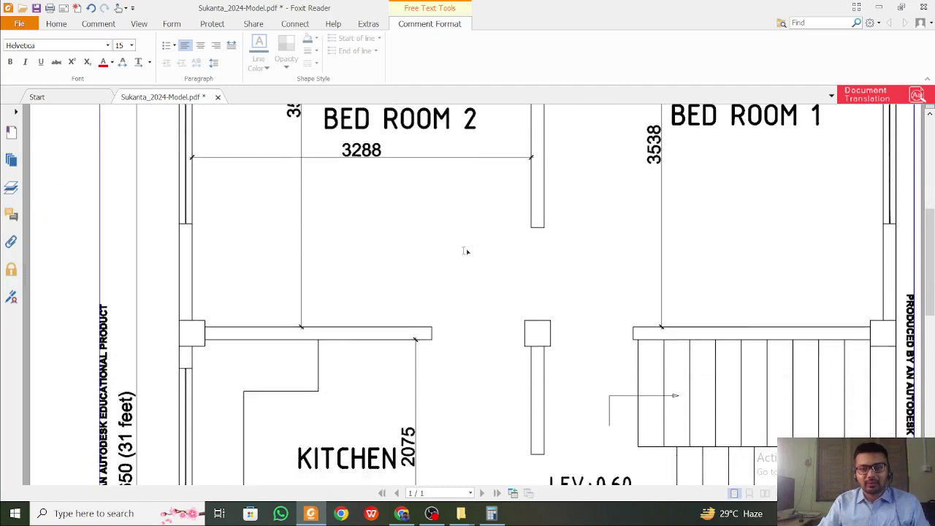
scroll(465, 251, "up", 4)
scroll(465, 250, "up", 3)
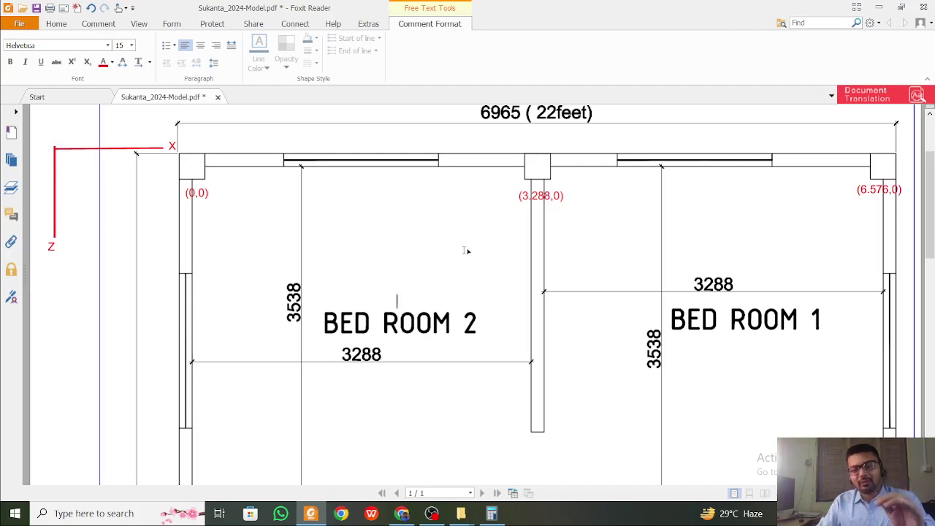
scroll(465, 241, "down", 3)
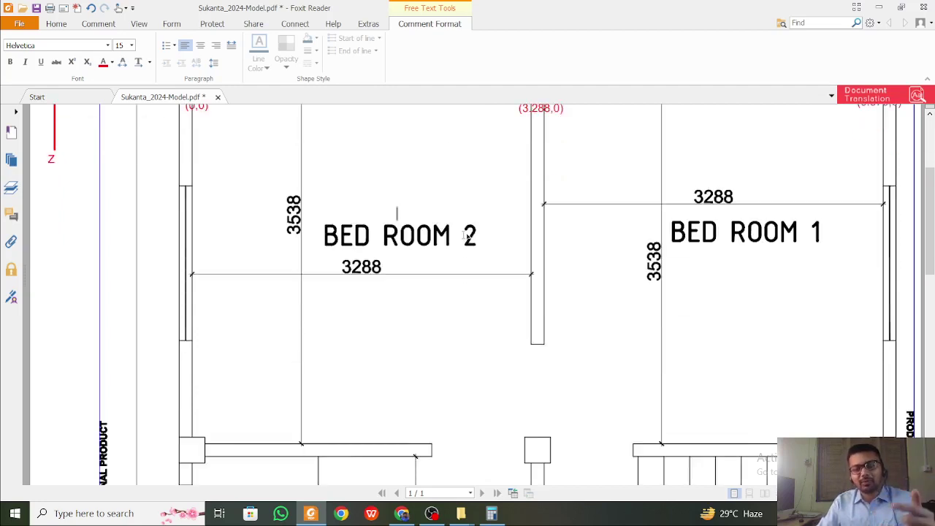
scroll(465, 236, "up", 2)
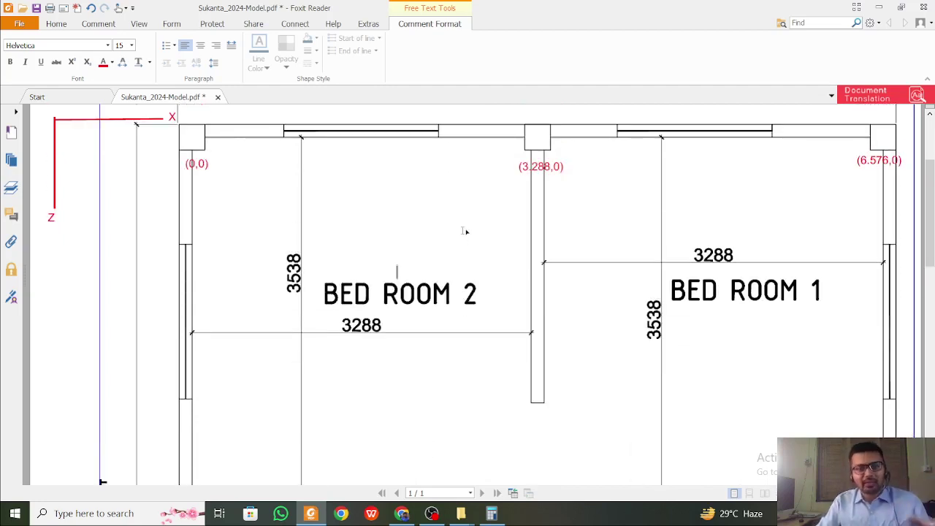
Start a typewriter label with "(" just above the left-hand column between Bed Room 2 and the kitchen
scroll(465, 235, "down", 5)
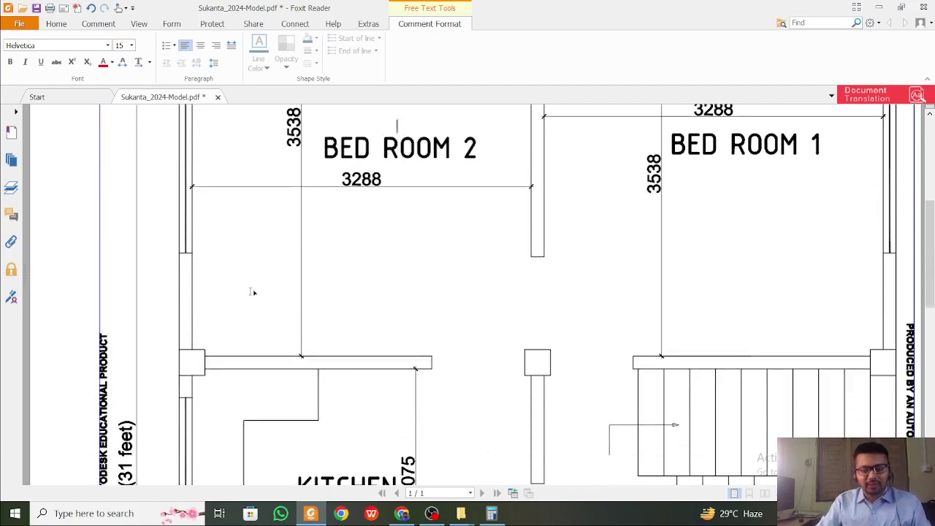
scroll(252, 292, "down", 2)
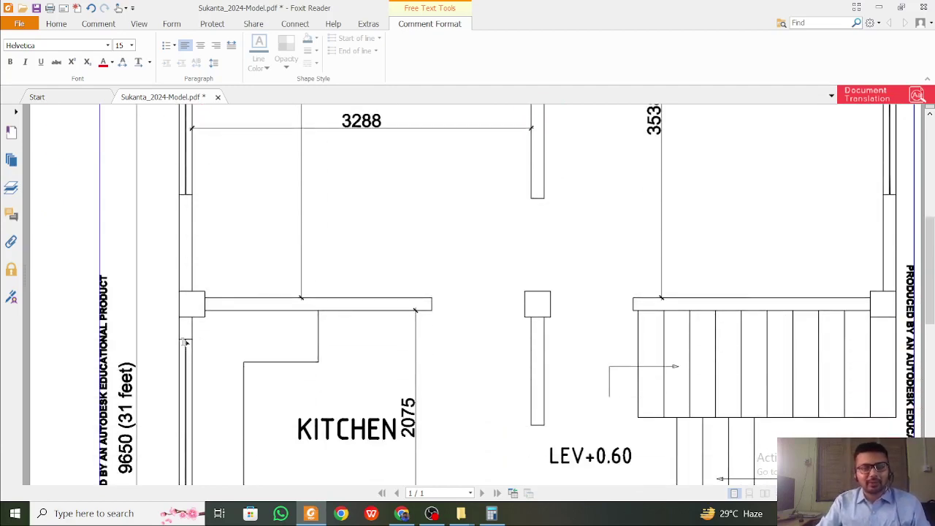
left_click(194, 282)
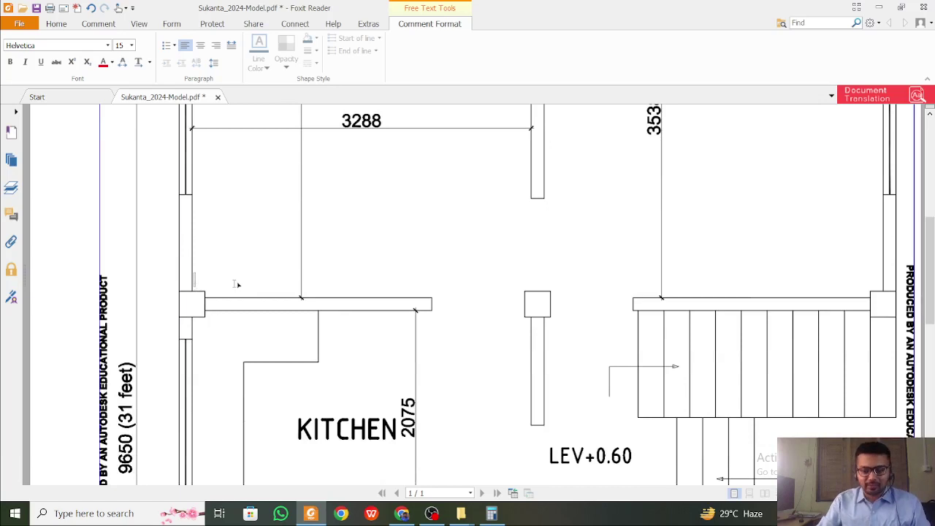
type("(")
scroll(235, 283, "up", 7)
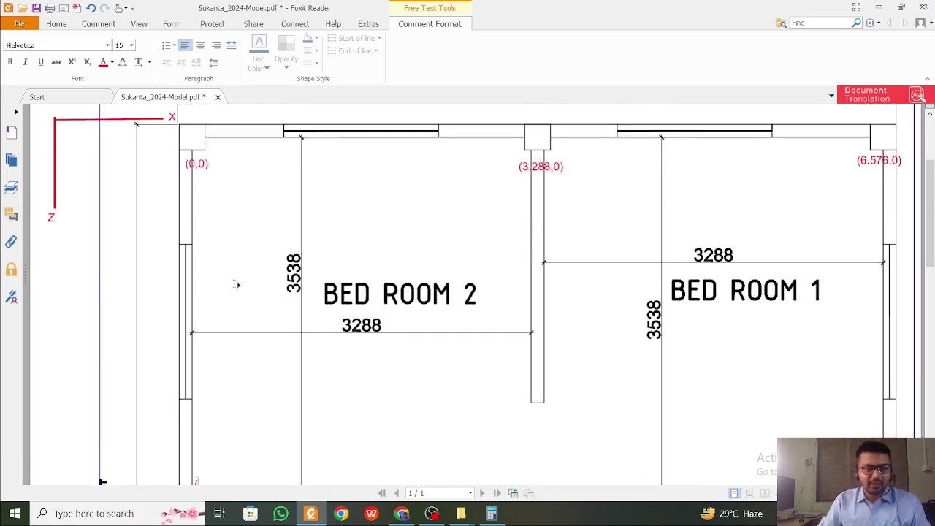
scroll(232, 282, "down", 4)
left_click(231, 282)
Copy the "(0,0)" label and paste it near the second row of columns, beside the middle column
scroll(221, 252, "up", 4)
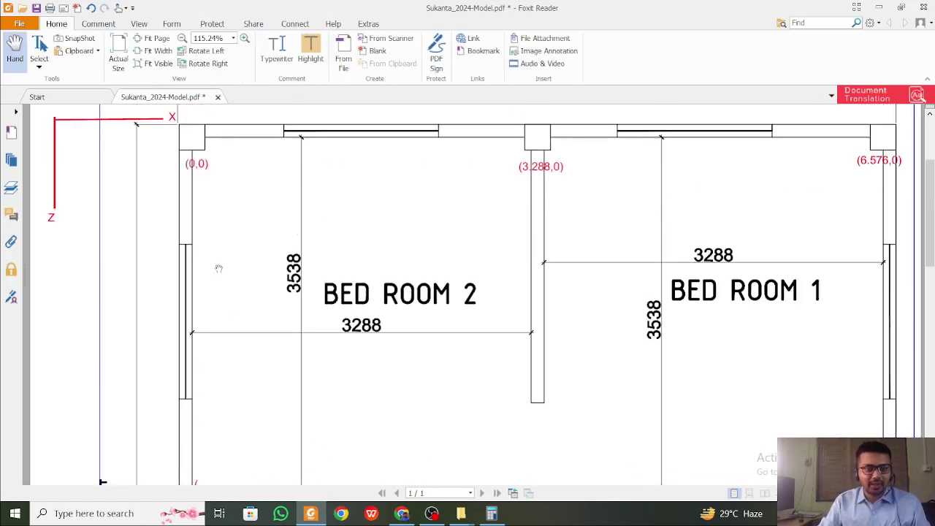
left_click(207, 162)
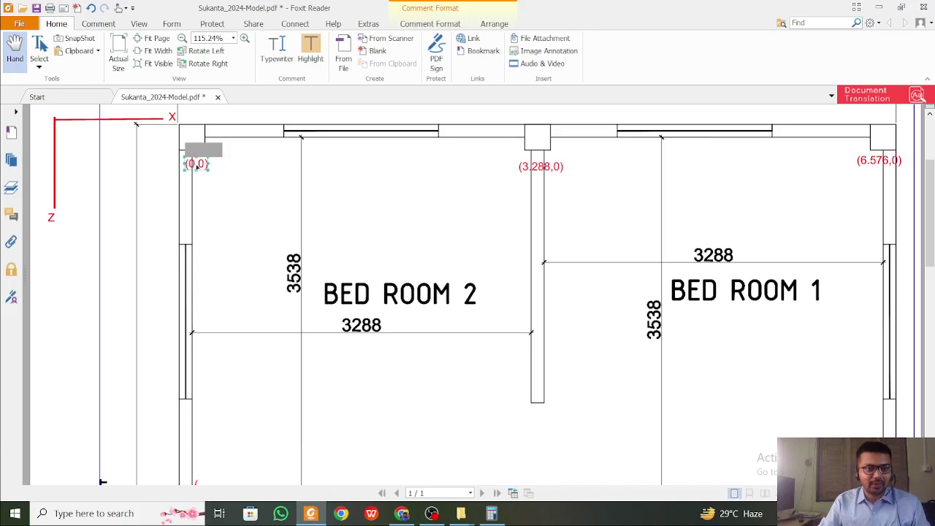
scroll(210, 175, "down", 4)
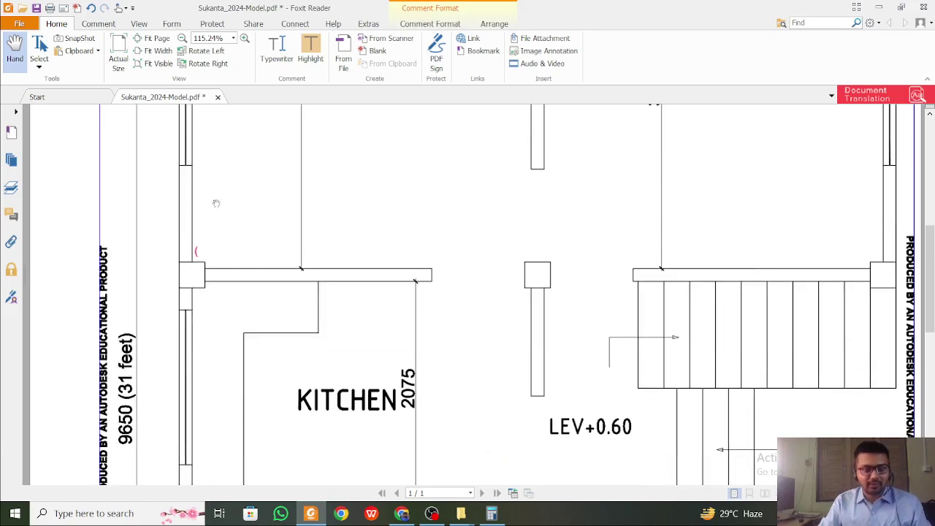
key("ctrl+v")
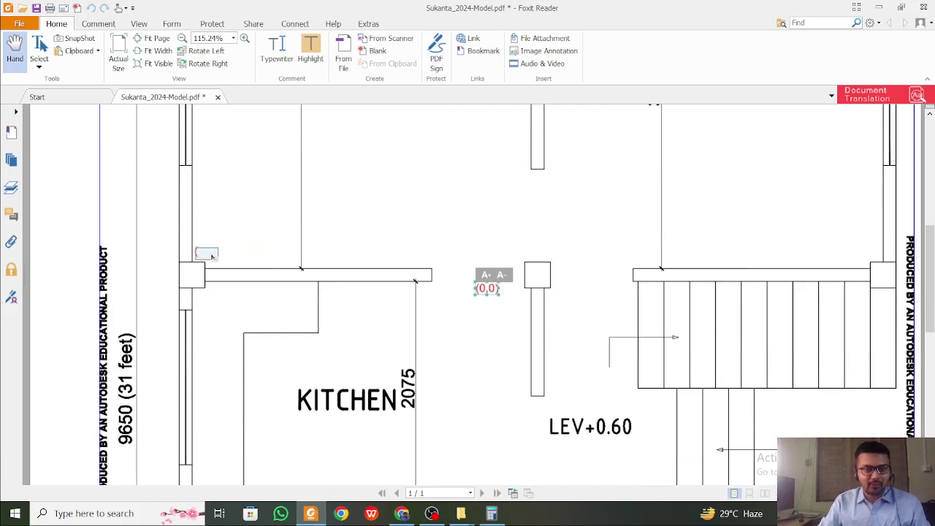
Move the pasted label above the second row's left-hand column beside the kitchen and change it to "(0,3.538)"
left_click_drag(217, 255, 217, 255)
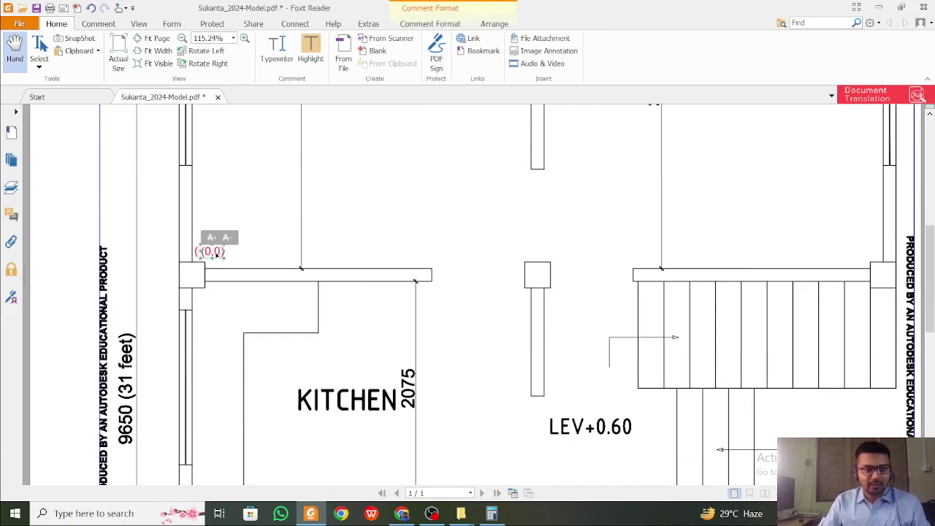
left_click(214, 253)
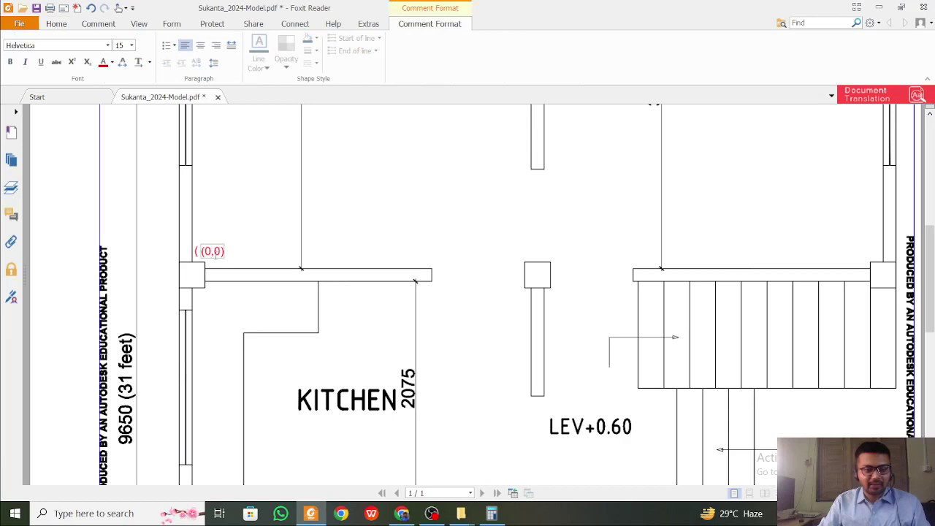
scroll(215, 258, "up", 3)
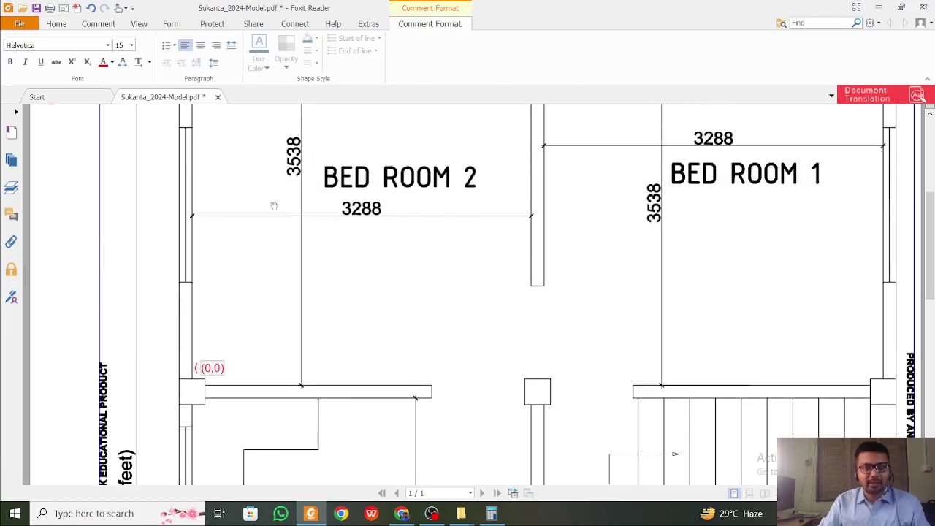
scroll(191, 342, "up", 1)
scroll(208, 364, "down", 3)
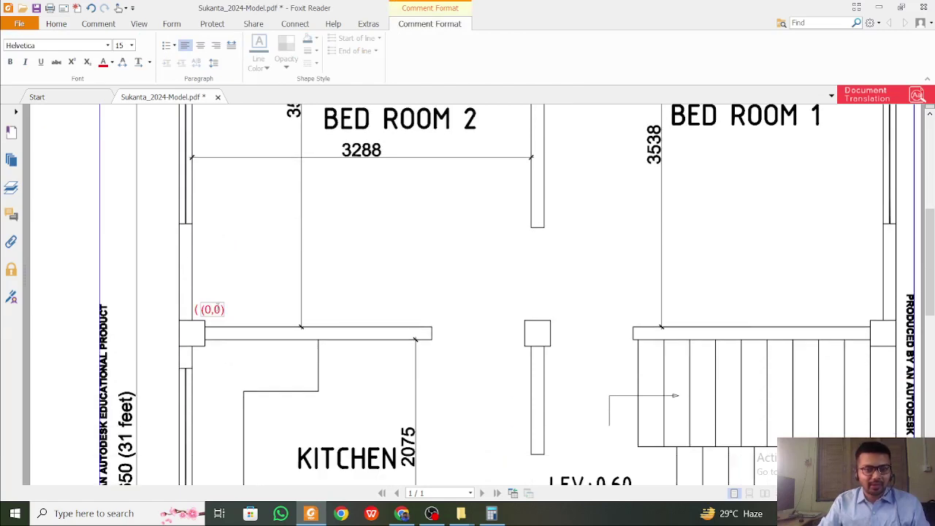
type("3.538")
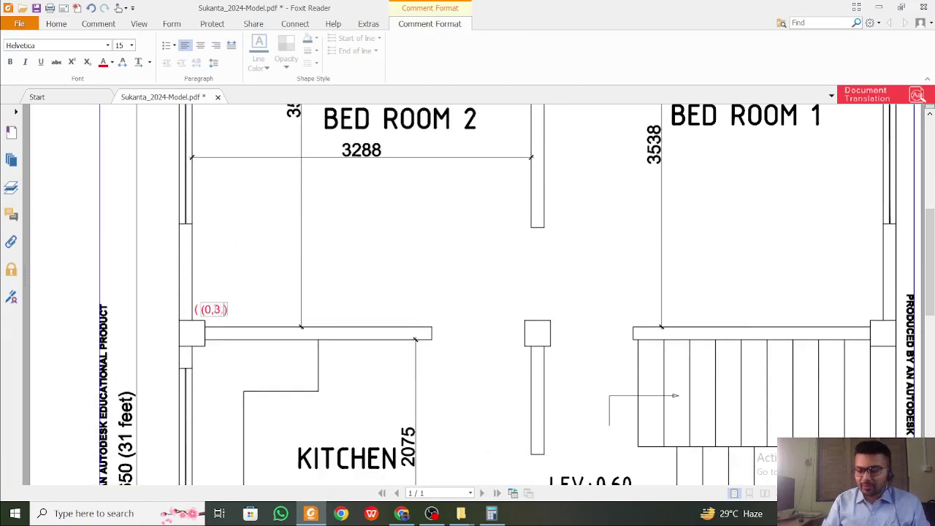
Delete the stray "(" label beside the "(0,3.538)" label
left_click(190, 310)
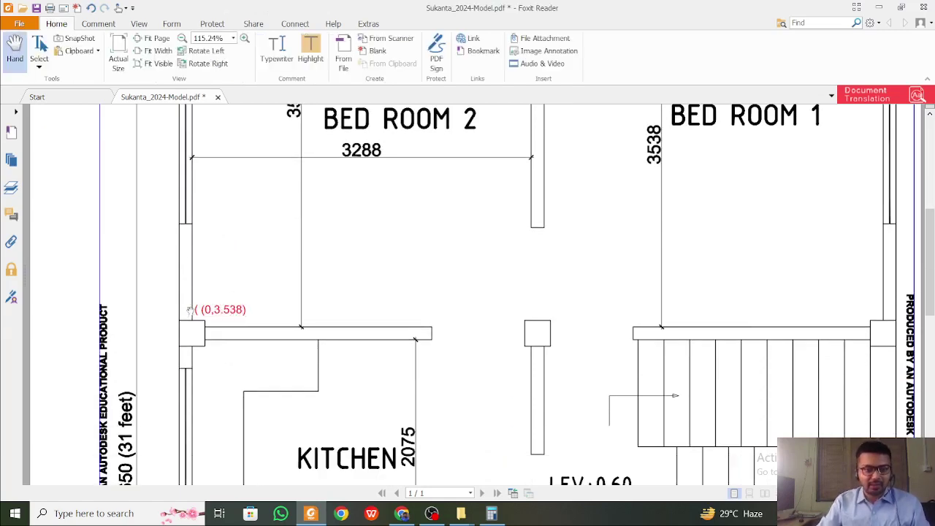
left_click(195, 311)
left_click(188, 287)
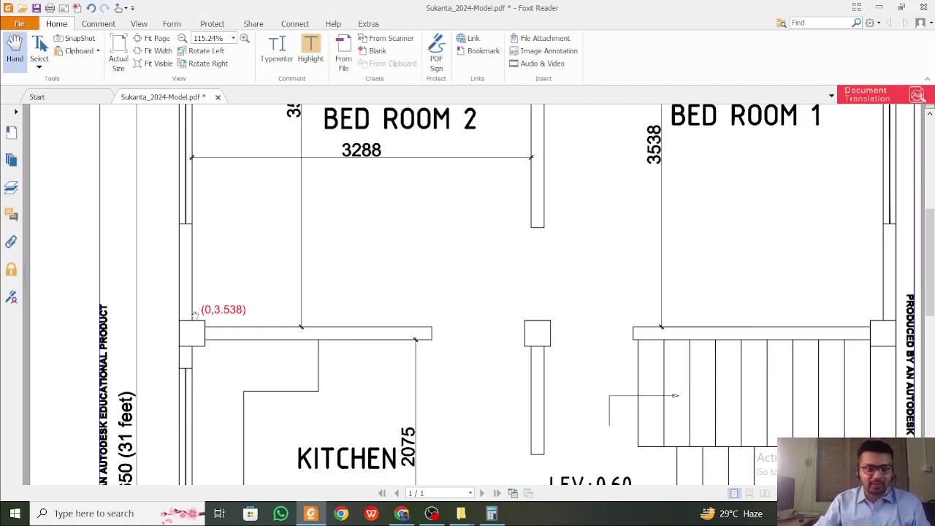
Copy the "(3.288,0)" label and place the copy just above the second row's middle column
scroll(225, 292, "up", 5)
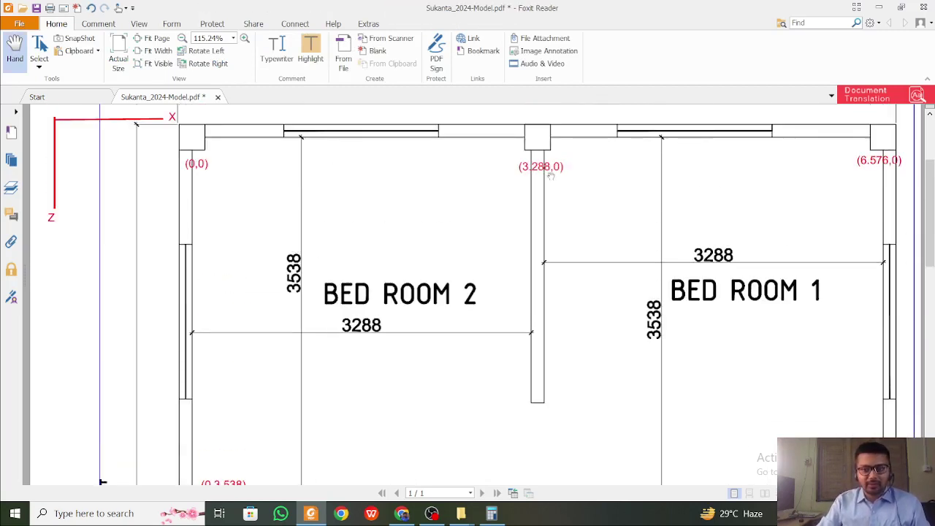
left_click(556, 170)
scroll(555, 180, "down", 5)
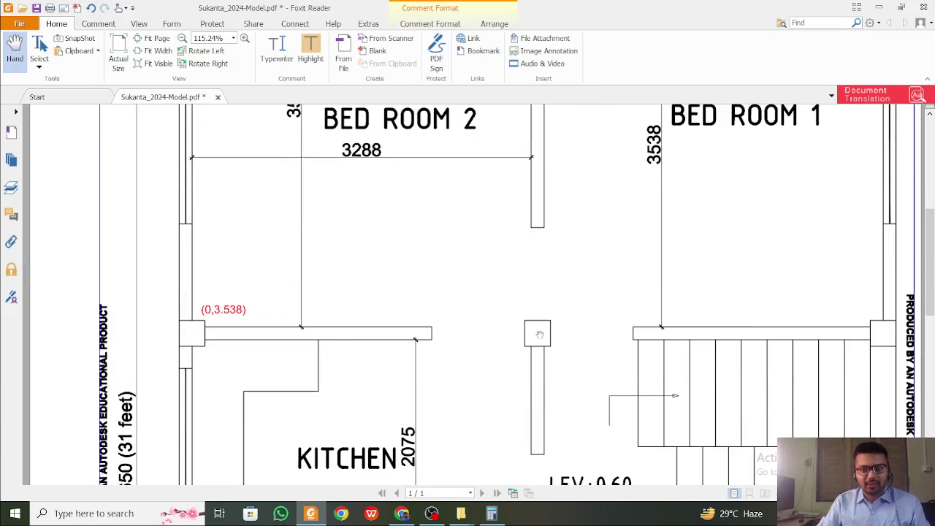
left_click_drag(540, 319, 522, 311)
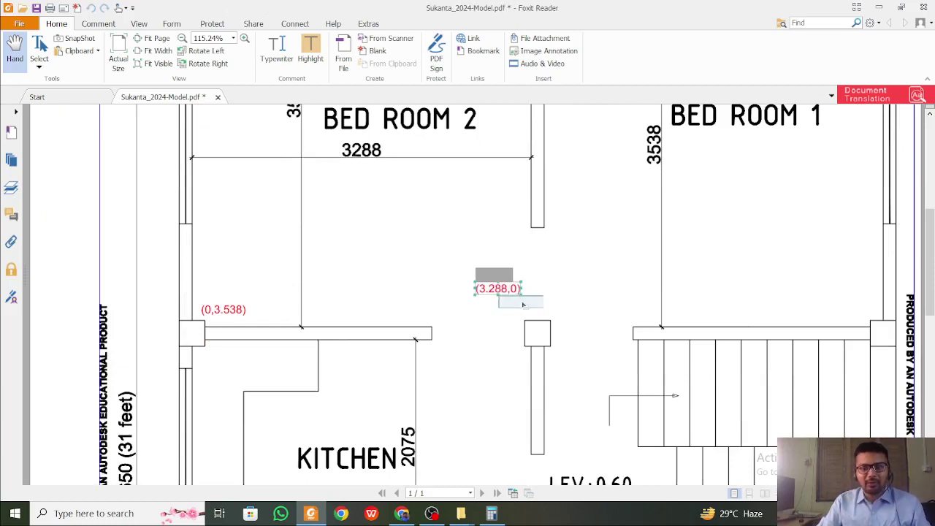
left_click_drag(536, 312, 536, 310)
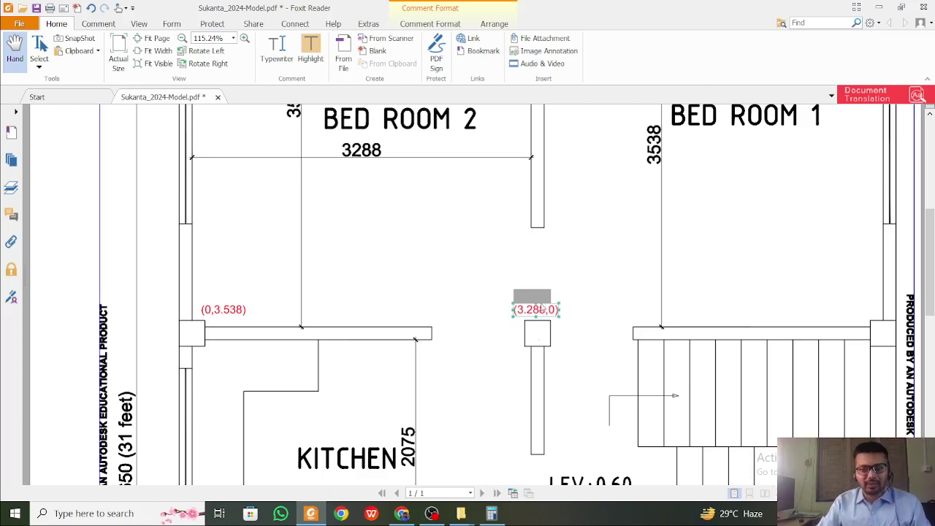
Change the copied label above the second row's middle column to "(3.288,3.538)"
scroll(514, 324, "up", 2)
scroll(552, 357, "down", 2)
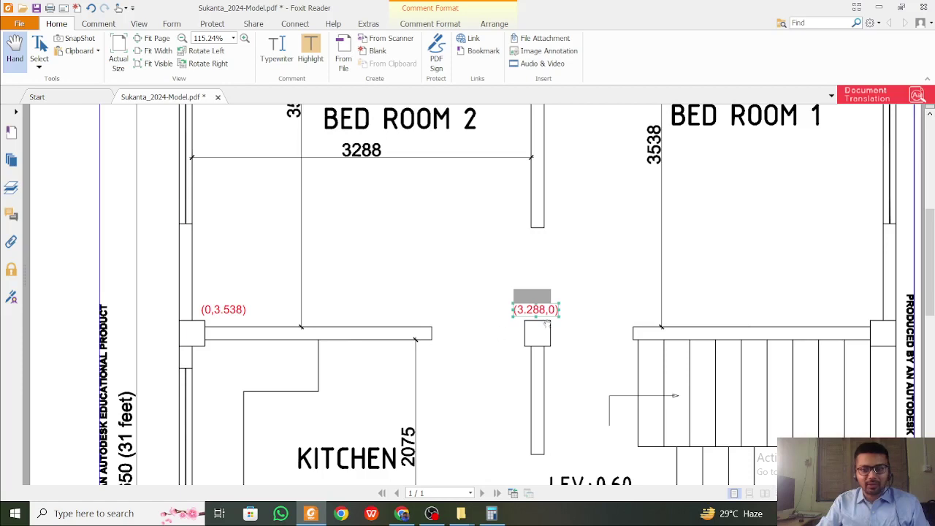
double_click(550, 311)
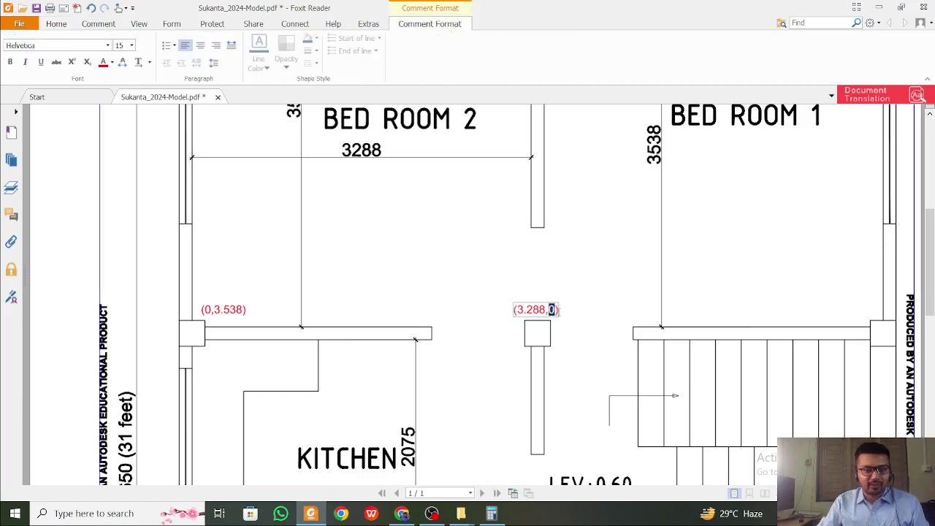
type("3.538")
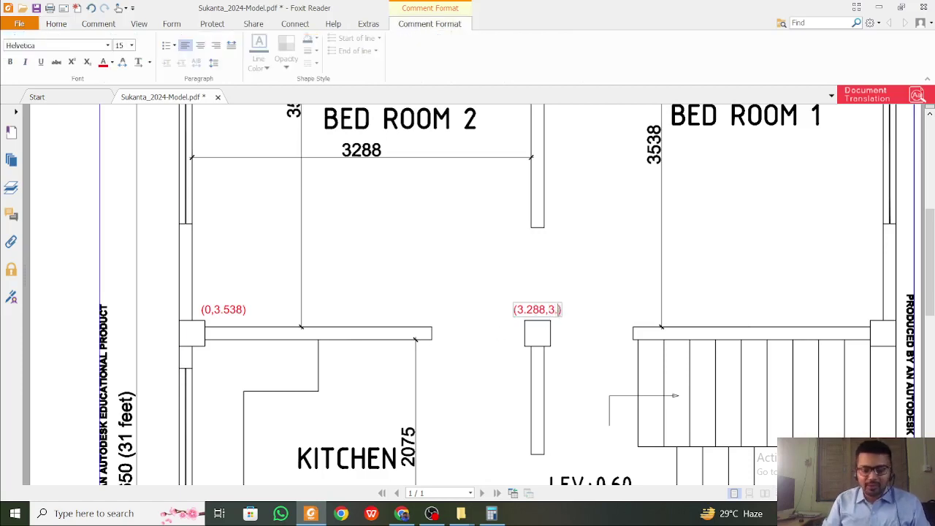
left_click(592, 289)
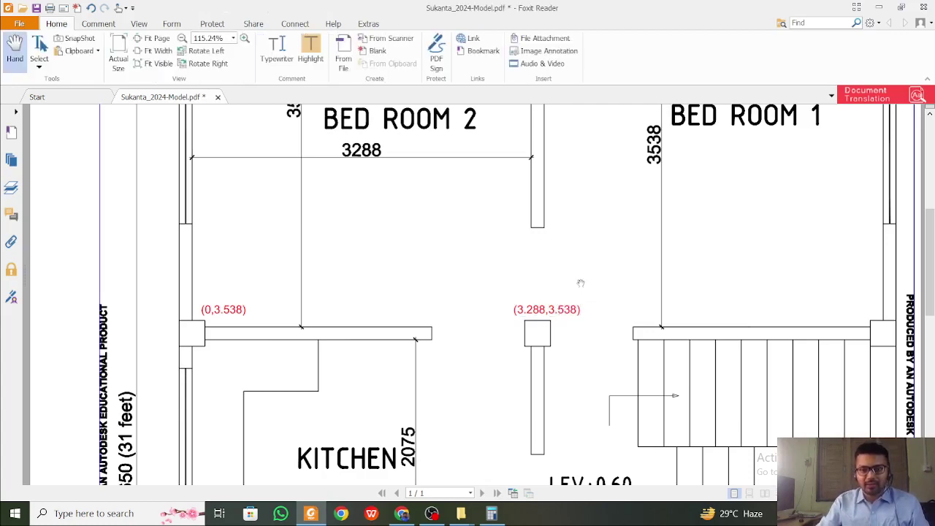
Copy the "(6.576,0)" label and place the copy above the second row's right-hand column beside the staircase
scroll(604, 267, "up", 6)
left_click(876, 249)
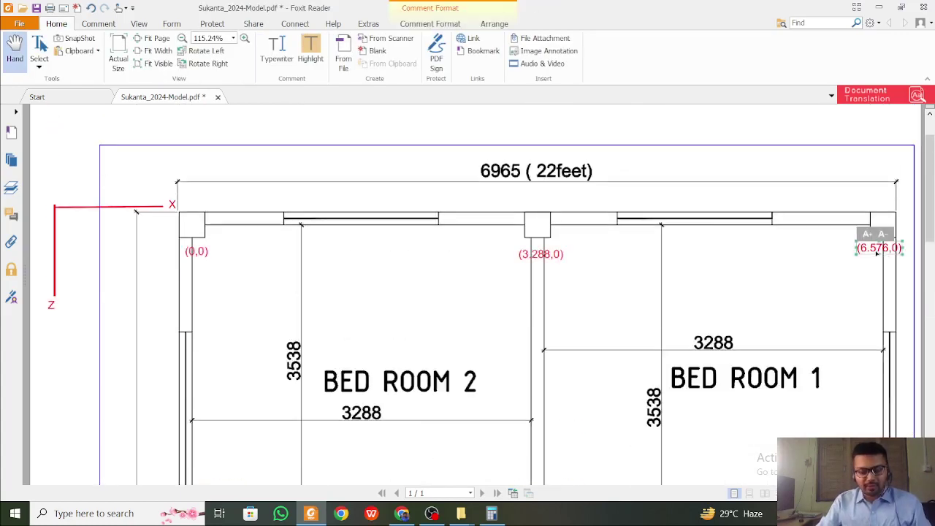
scroll(807, 272, "down", 5)
scroll(811, 272, "up", 1)
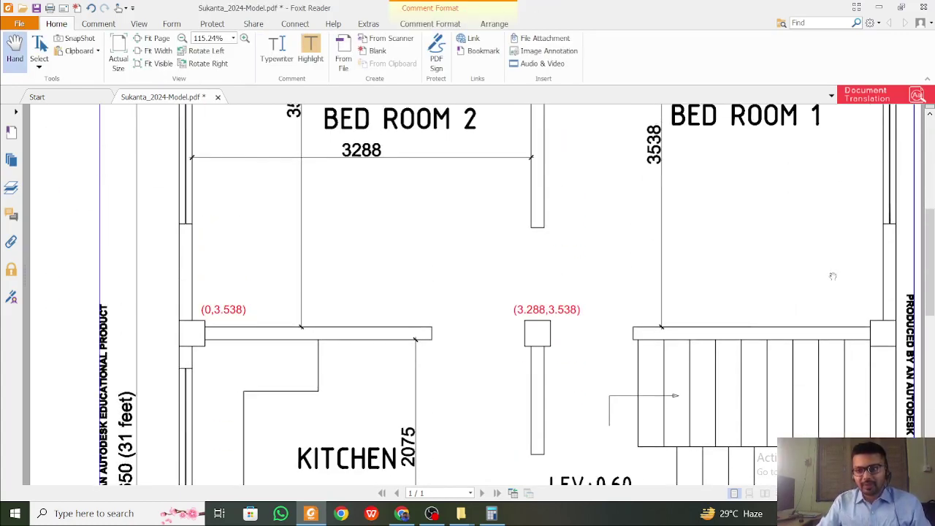
left_click(831, 274)
key("ctrl+v")
left_click_drag(507, 289, 874, 319)
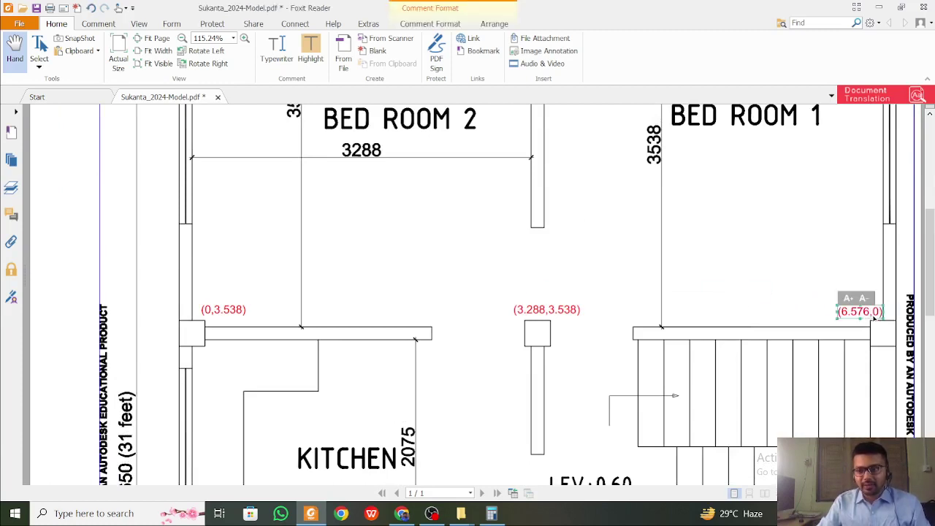
Change the copied label above the second row's right-hand column to "(6.576,3.538)"
double_click(876, 314)
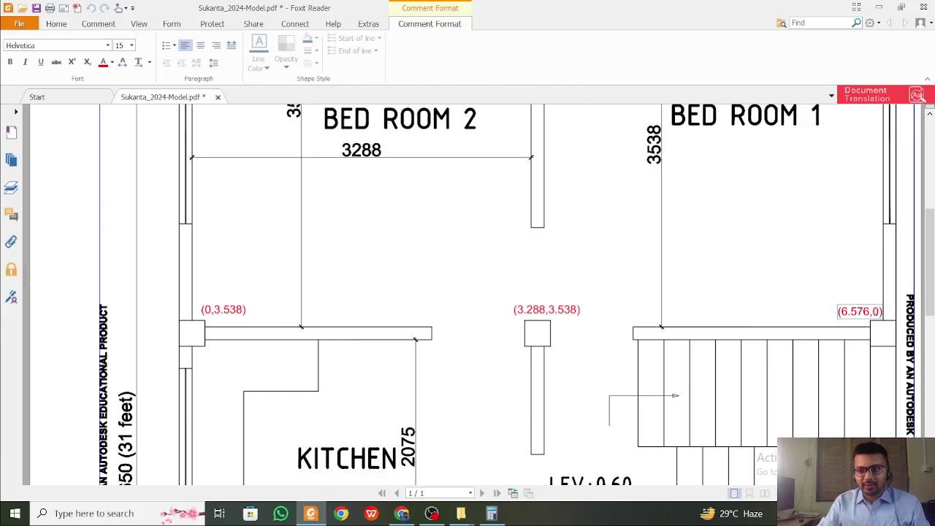
type("3.538")
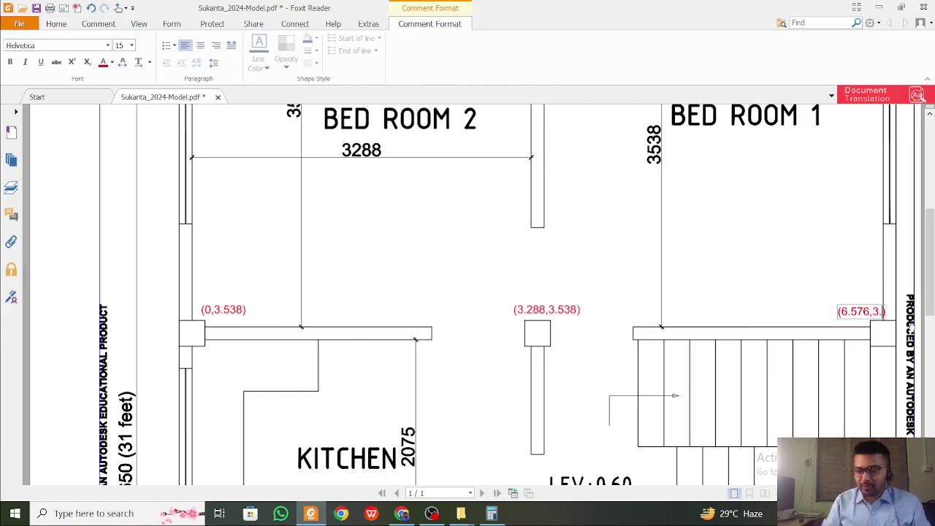
left_click(822, 255)
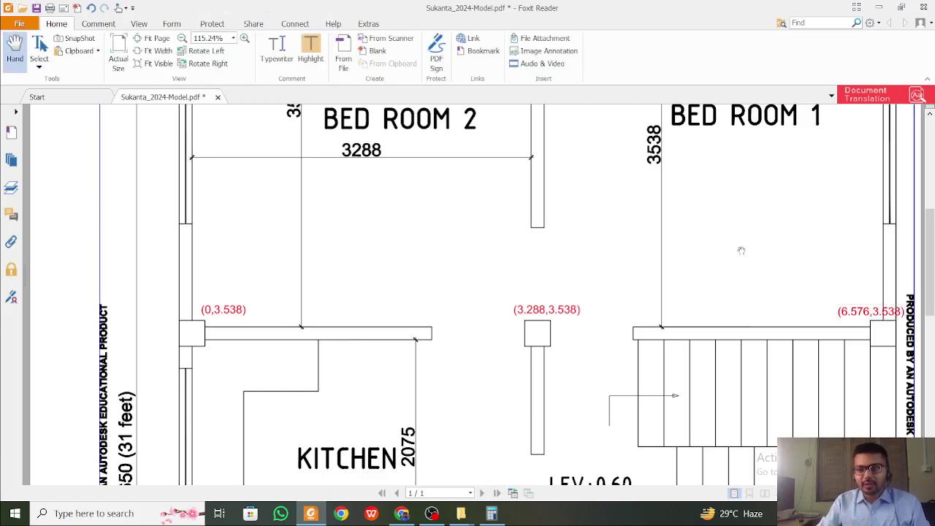
Copy the second row's three coordinate labels together and place the copies above the third row of columns, between kitchen and toilet
scroll(739, 250, "down", 6)
scroll(723, 251, "up", 3)
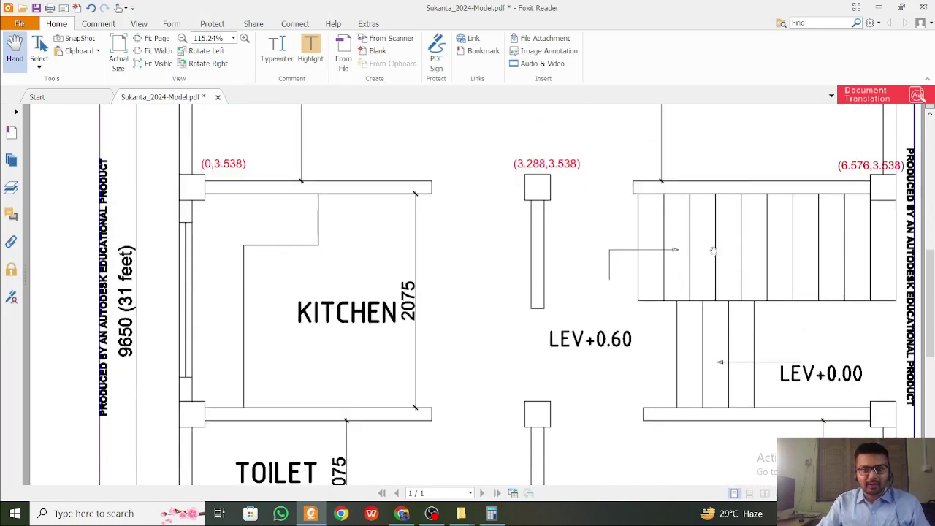
left_click(242, 166)
left_click(551, 165, "ctrl")
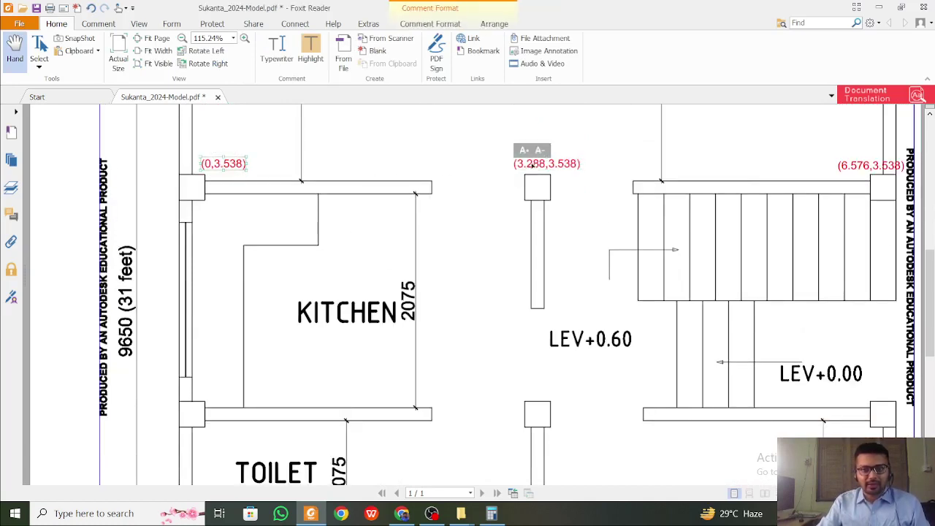
left_click(840, 166, "ctrl")
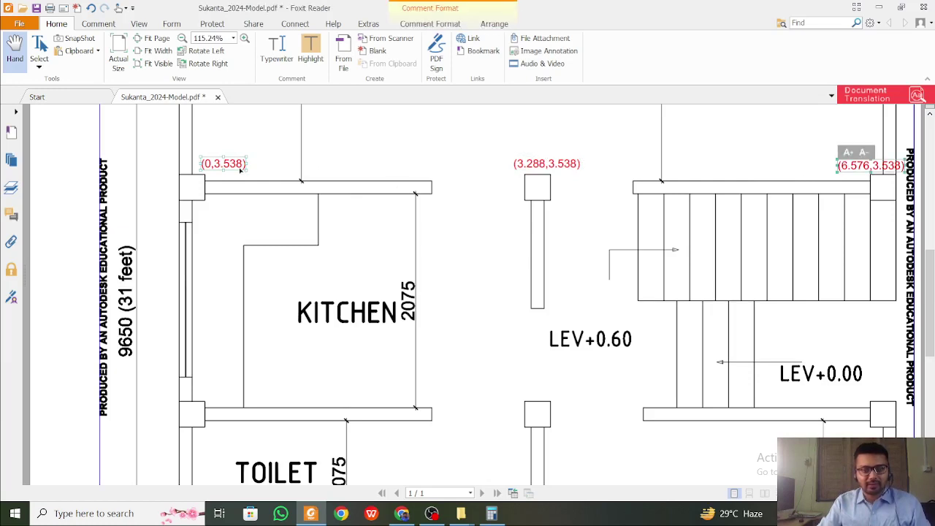
left_click(534, 168, "ctrl")
left_click(535, 169, "ctrl")
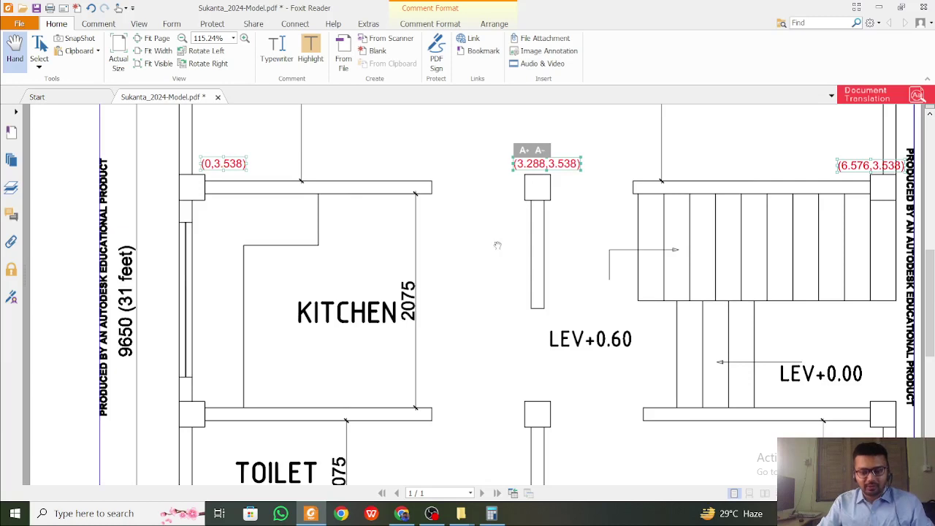
key("ctrl+v")
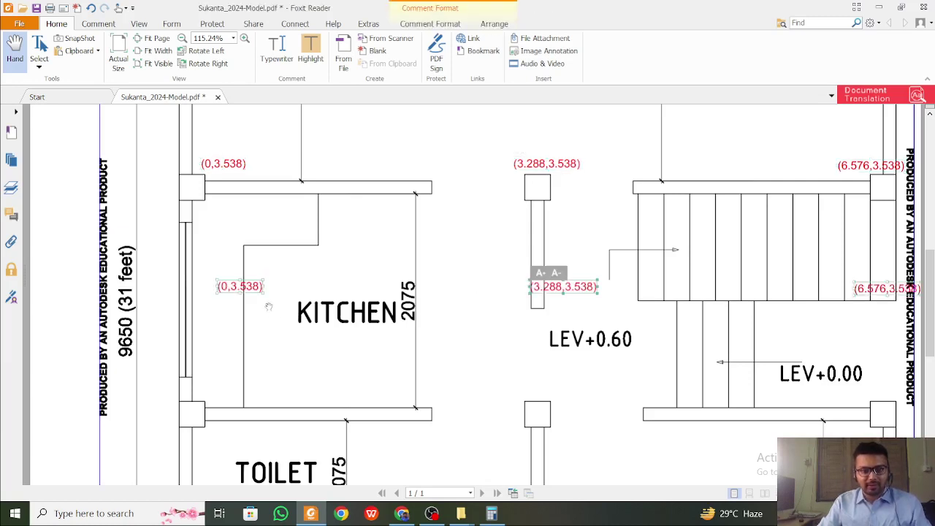
left_click_drag(244, 289, 213, 394)
Paste the three coordinate labels again and place them above the bottom row of columns below the study and drawing rooms
scroll(288, 320, "down", 5)
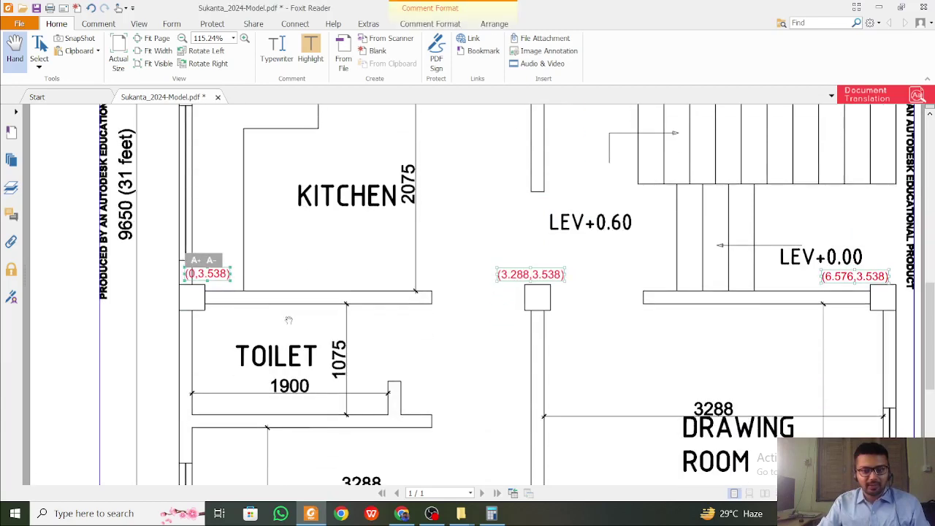
scroll(288, 320, "down", 2)
scroll(287, 320, "up", 5)
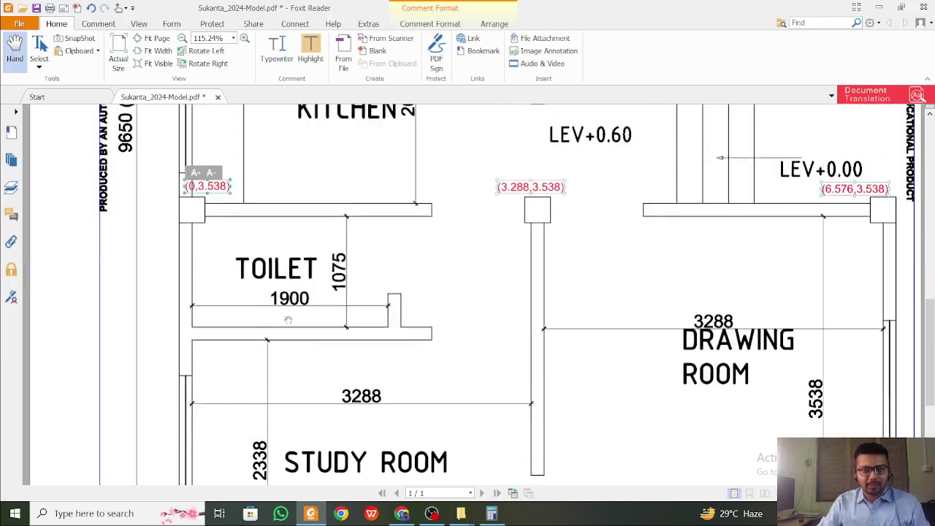
scroll(288, 320, "down", 5)
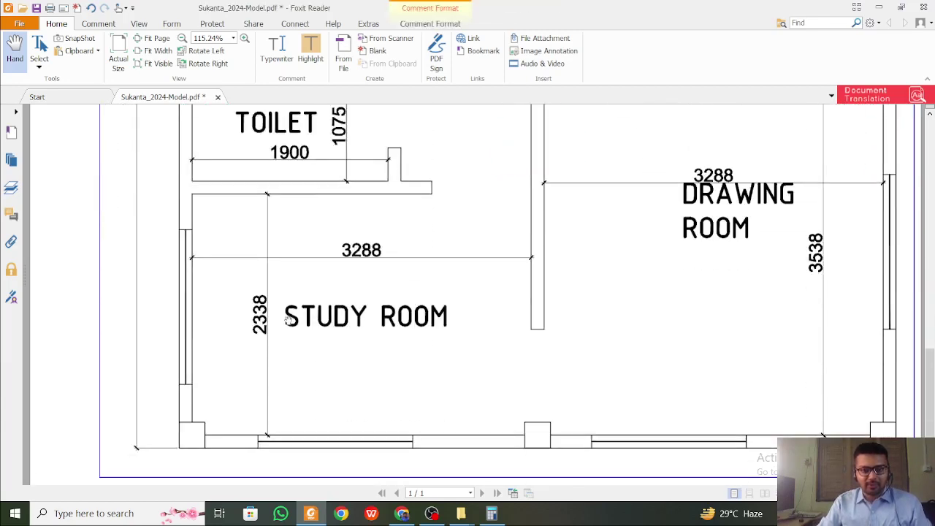
key("ctrl+v")
scroll(288, 319, "up", 3)
scroll(288, 320, "down", 3)
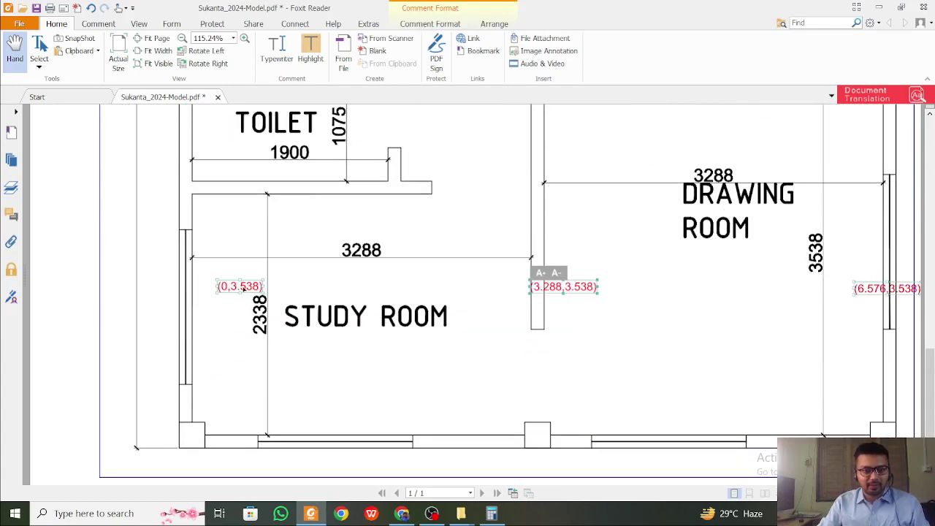
mouse_move(243, 289)
left_mouse_down()
mouse_move(238, 343)
mouse_move(211, 414)
left_mouse_up()
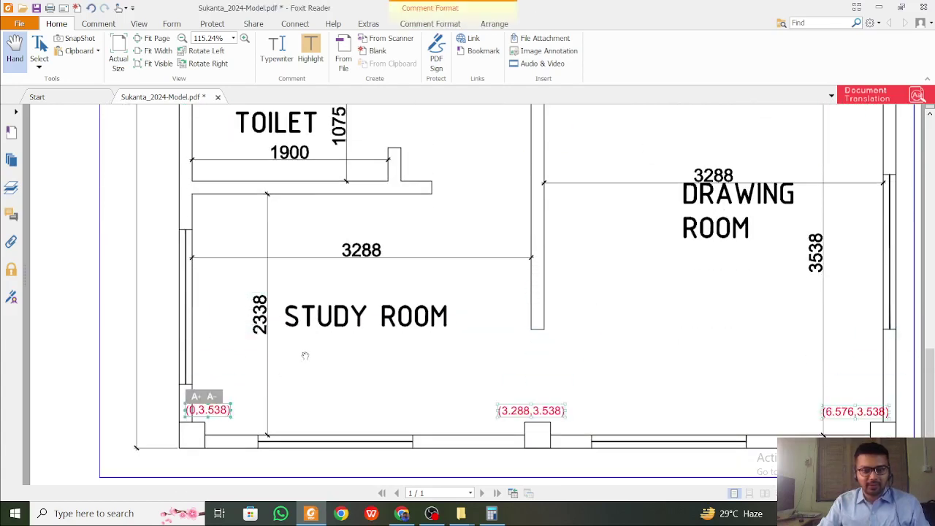
Examine the vertical dimensions that separate the first, second and third rows of columns around Bed Room 2 and the kitchen
scroll(305, 356, "up", 5)
scroll(301, 347, "down", 1)
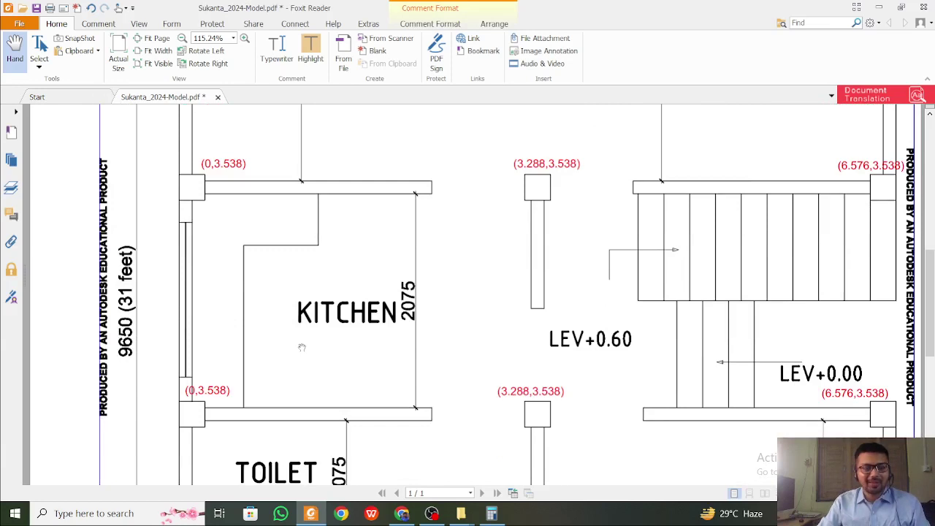
left_click(263, 340)
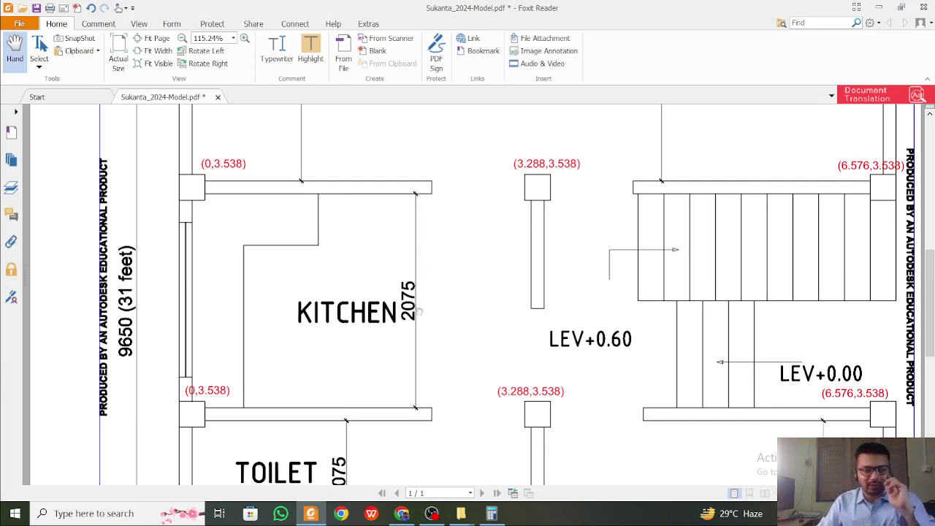
left_click(492, 514)
left_click(493, 516)
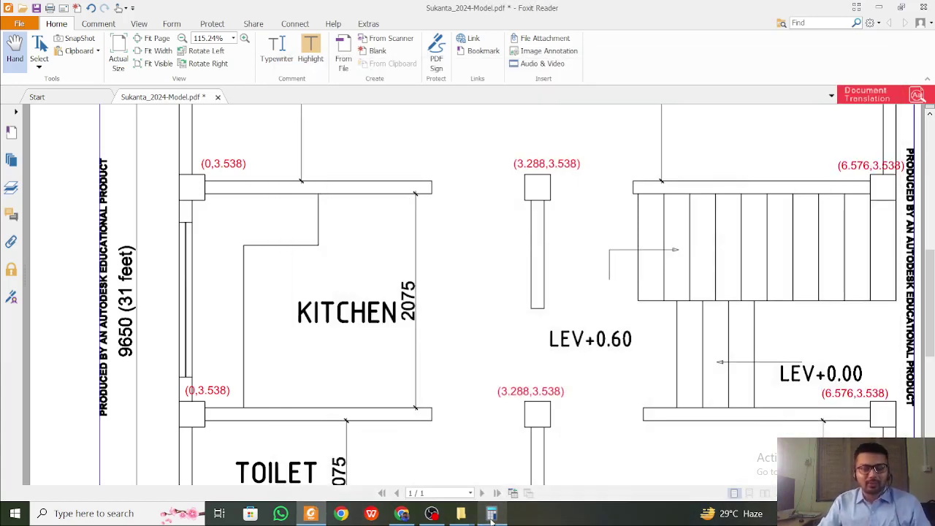
left_click(492, 515)
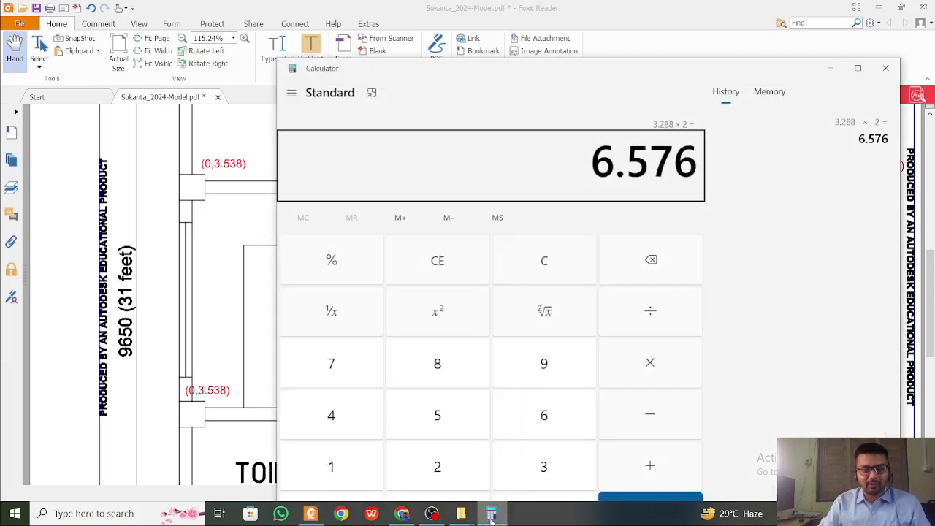
left_click(491, 515)
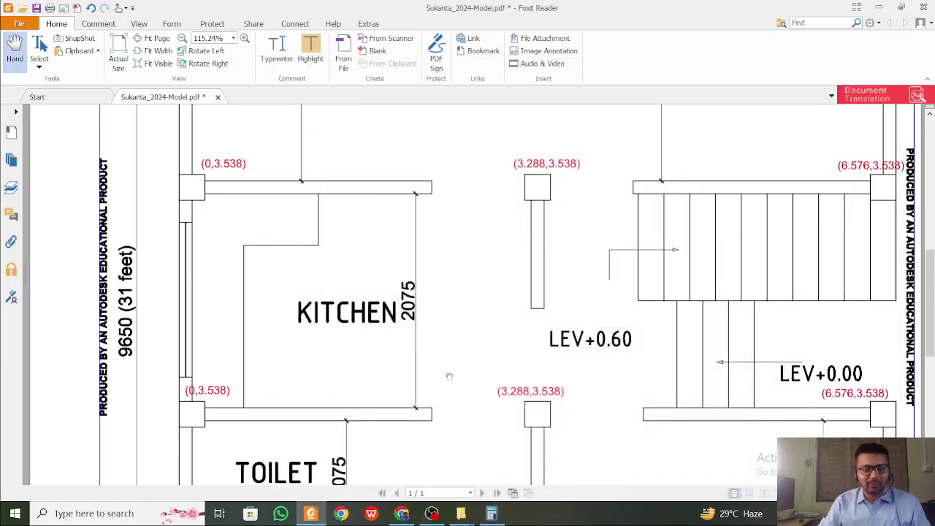
scroll(449, 376, "up", 3)
scroll(449, 376, "up", 2)
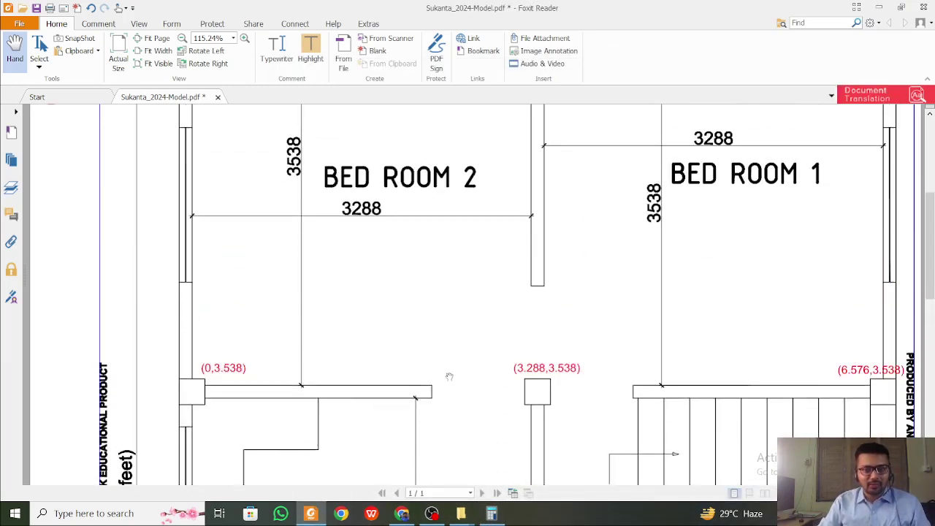
scroll(449, 376, "down", 6)
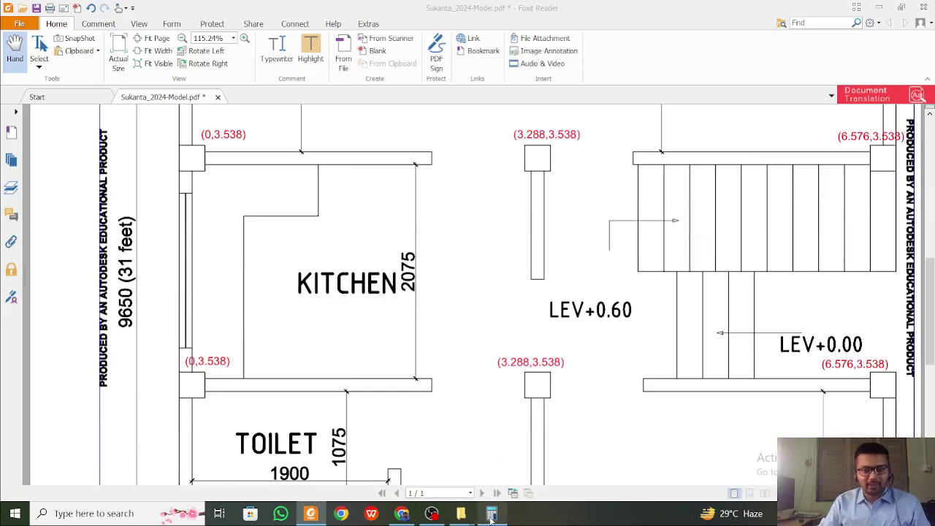
Switch to Calculator, add 3.538 and 2.075, and return to the floor plan
left_click(491, 515)
key("Escape")
type("3.538 +")
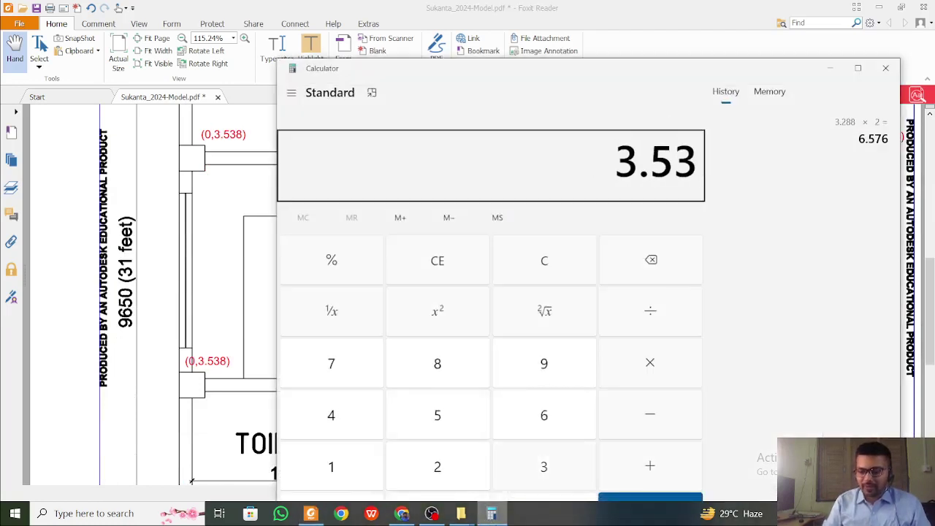
left_click(830, 68)
left_click(491, 515)
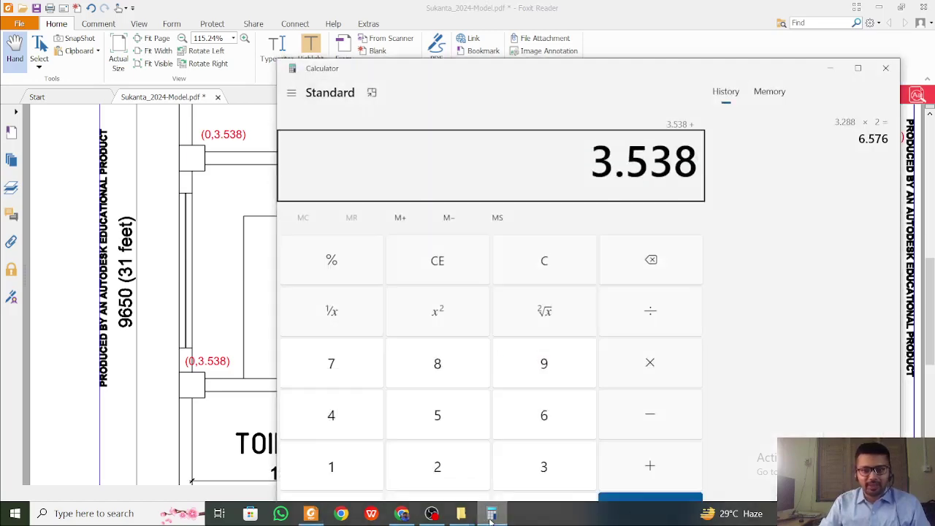
type("2.075")
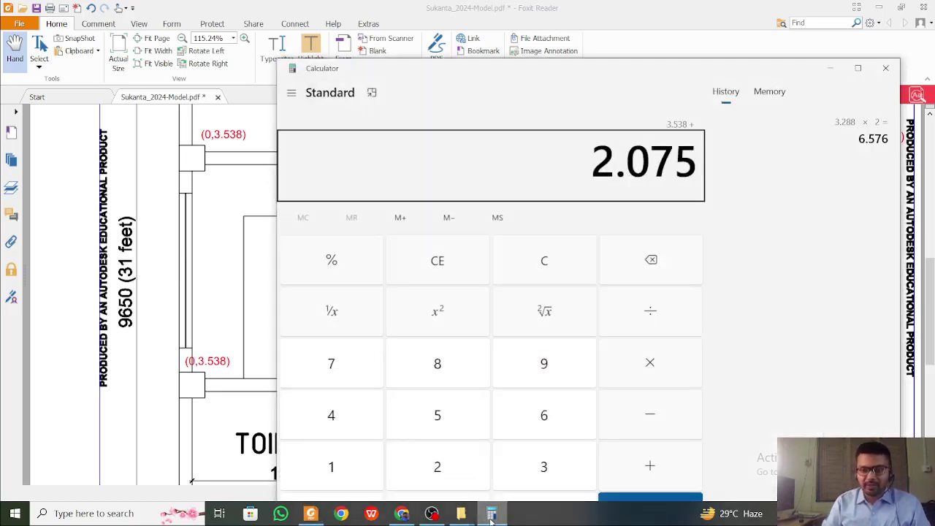
key("Return")
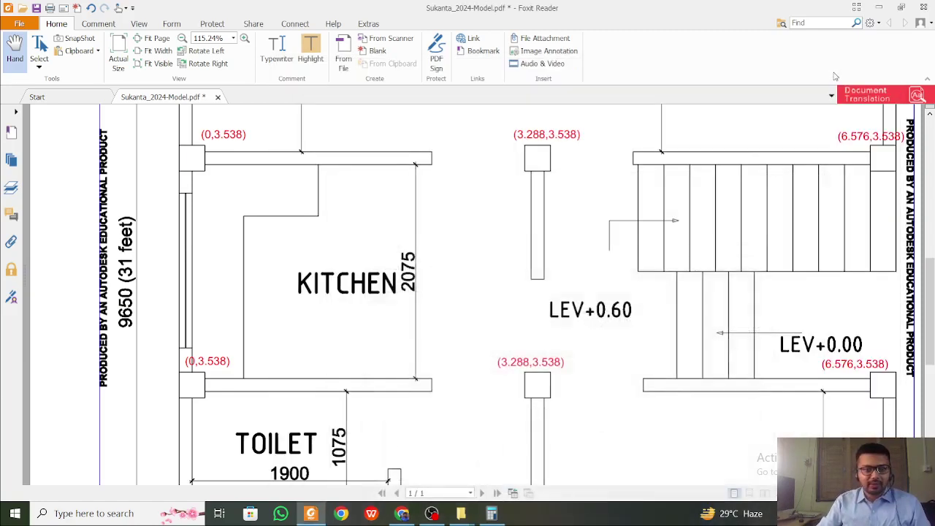
left_click(830, 68)
Change the label above the third row's left-hand column, between kitchen and toilet, to "(0,5.613)"
double_click(208, 365)
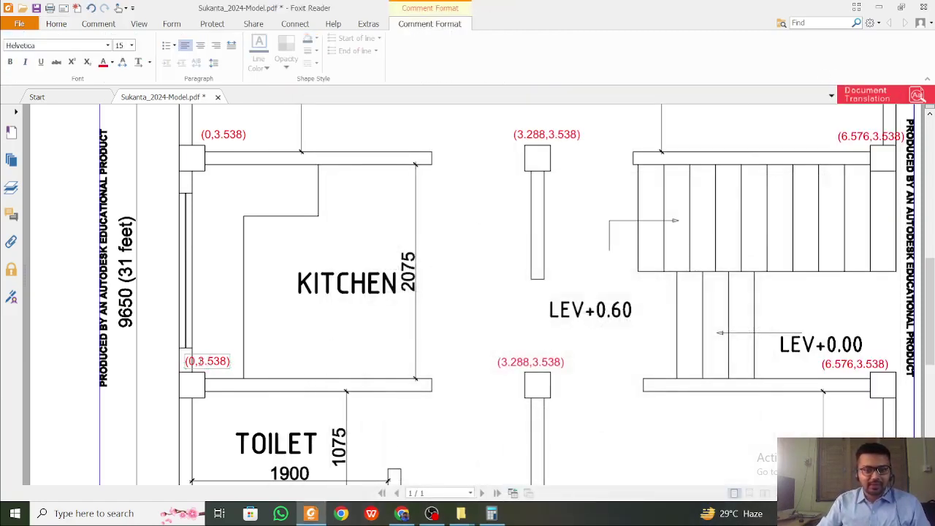
left_click_drag(197, 361, 230, 361)
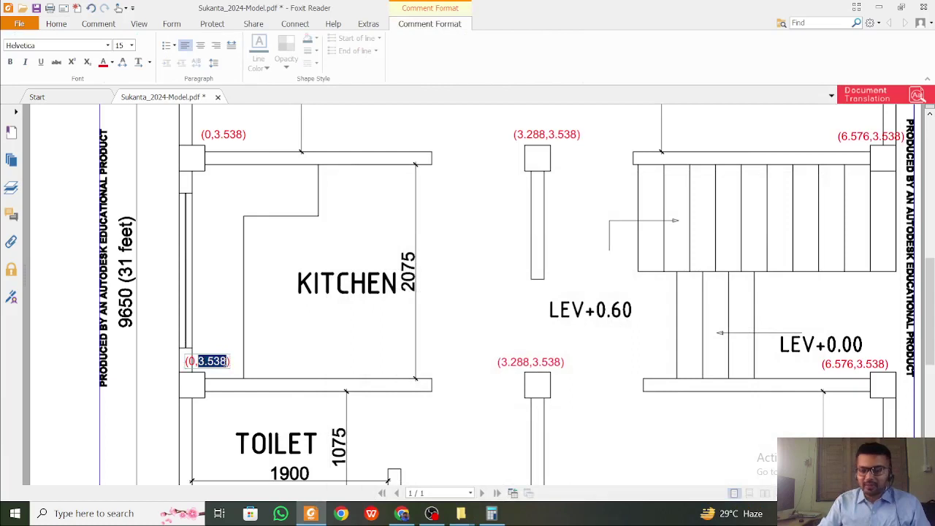
type("5.613")
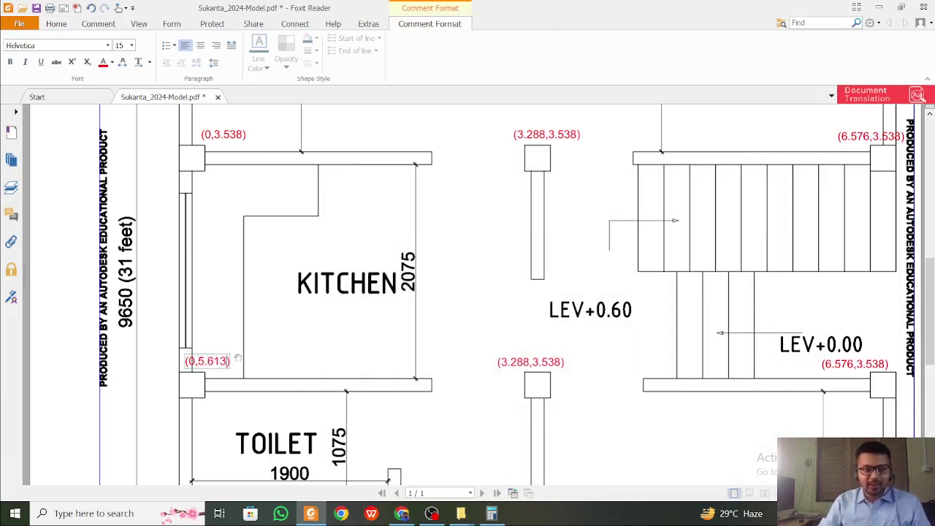
key("shift+Left")
key("shift+Left")
key("shift+Left")
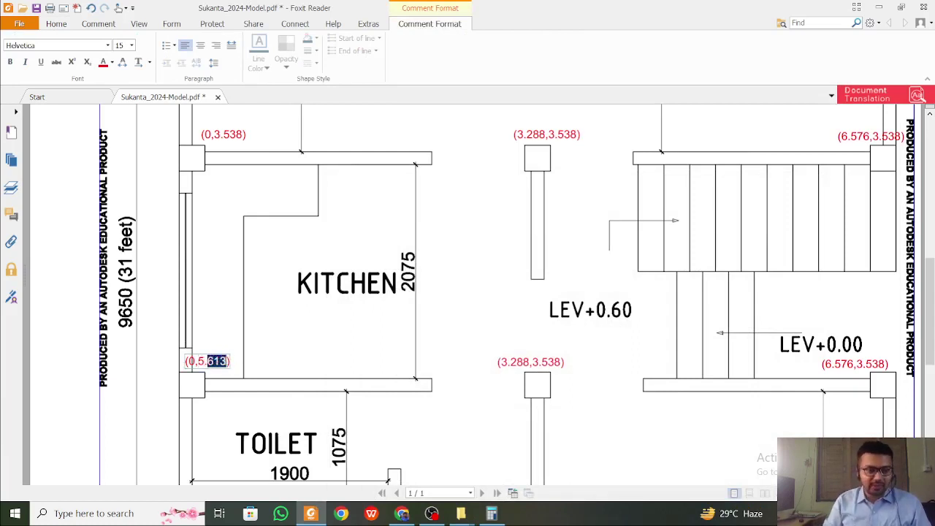
Change the label above the third row's middle column to "(3.288,5.613)"
left_click(555, 365)
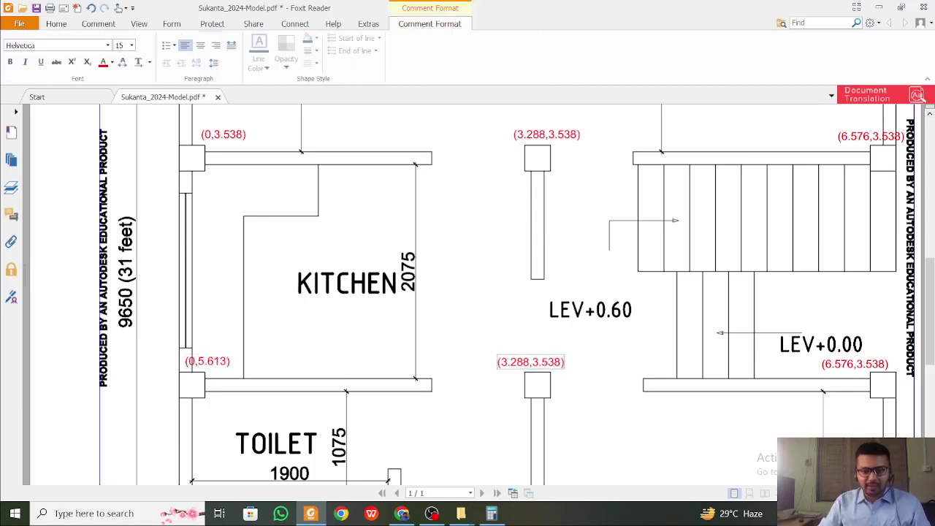
key("shift+Right")
key("shift+Right")
key("shift+Right")
key("shift+Right")
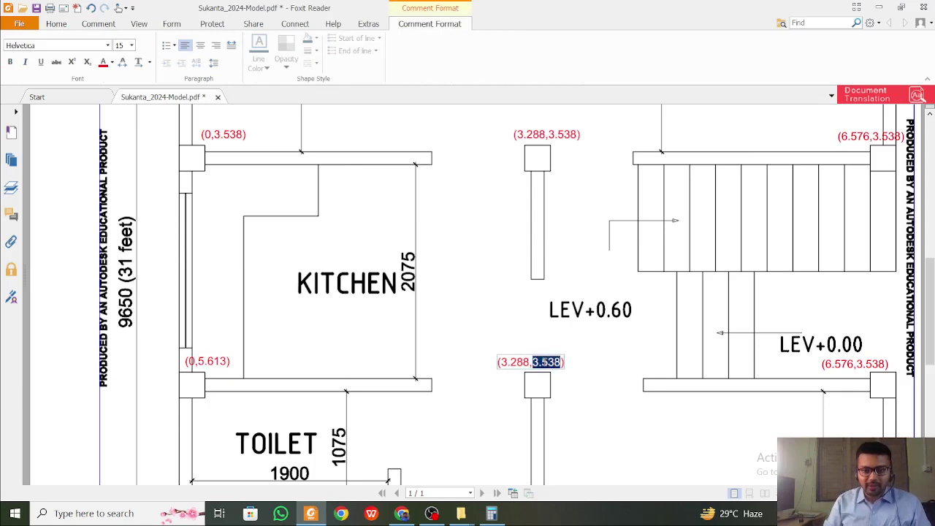
type("5.613")
left_click(904, 354)
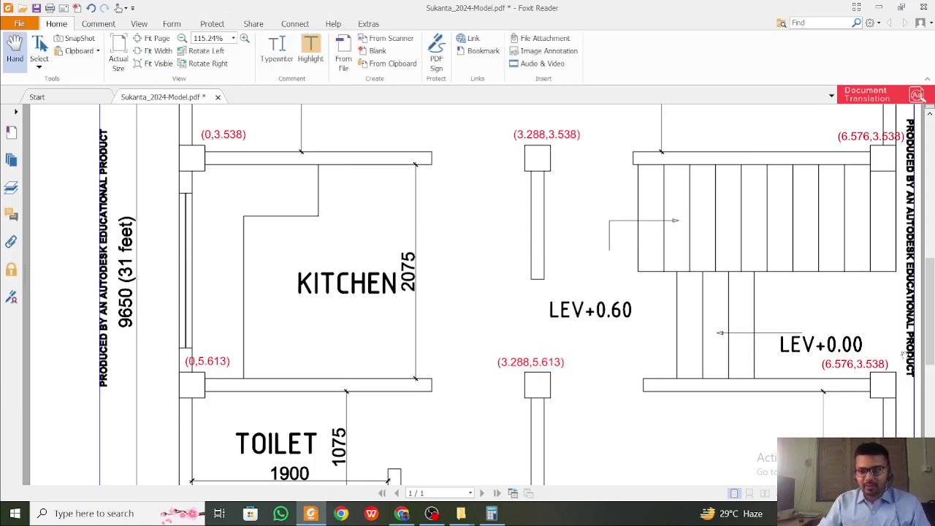
Change the label above the third row's right-hand column, below the staircase, to "(6.576,5.613)"
left_click(866, 366)
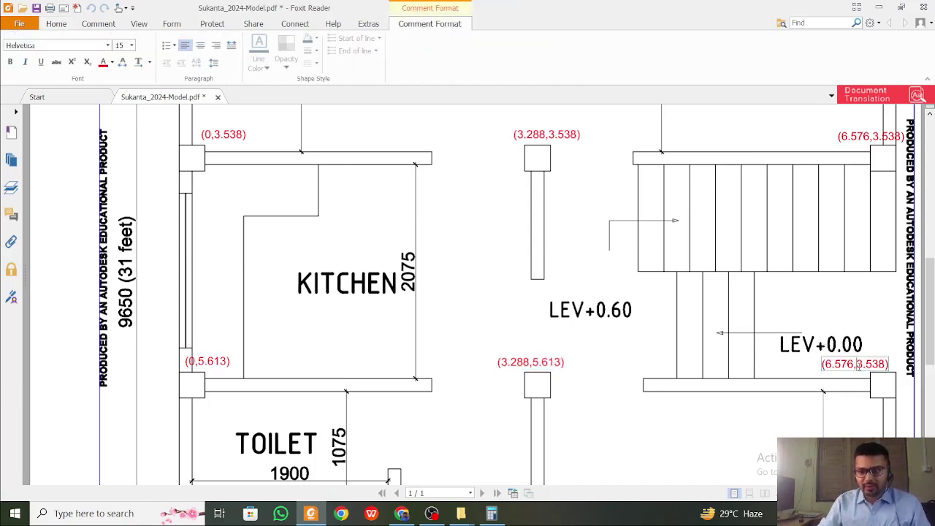
key("shift+Right")
key("shift+Right")
key("shift+Right")
key("shift+Right")
key("shift+Right")
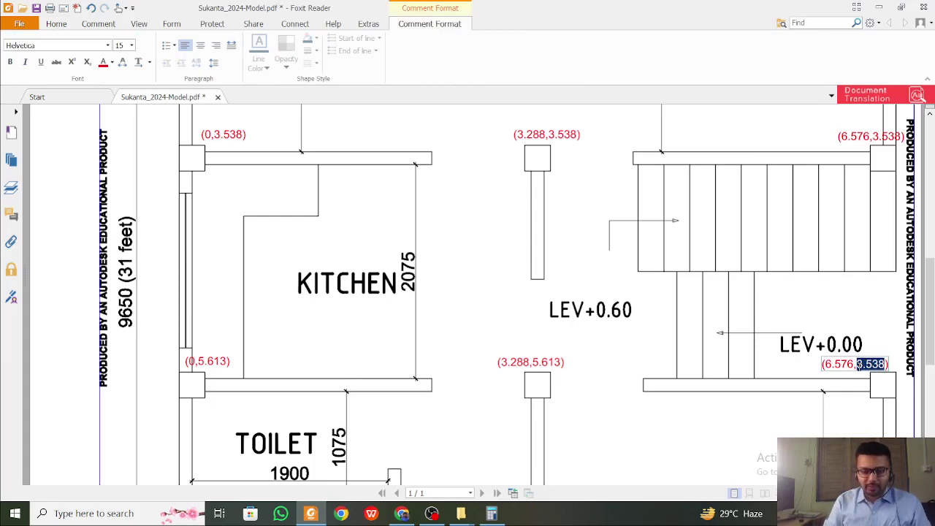
type("5.613")
left_click(850, 402)
Change the label above the bottom row's left-hand column, below the study room, to "(0,5.613)"
scroll(596, 393, "down", 5)
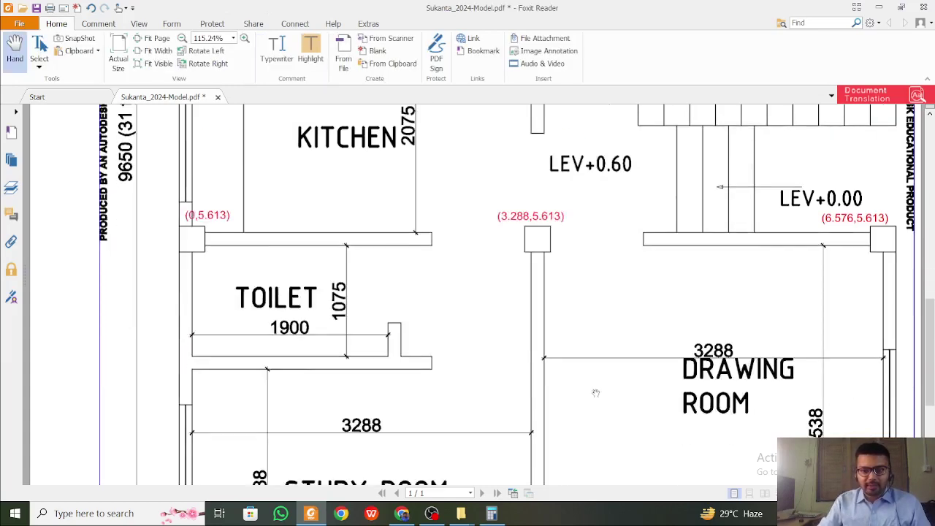
scroll(596, 393, "down", 4)
left_click(207, 381)
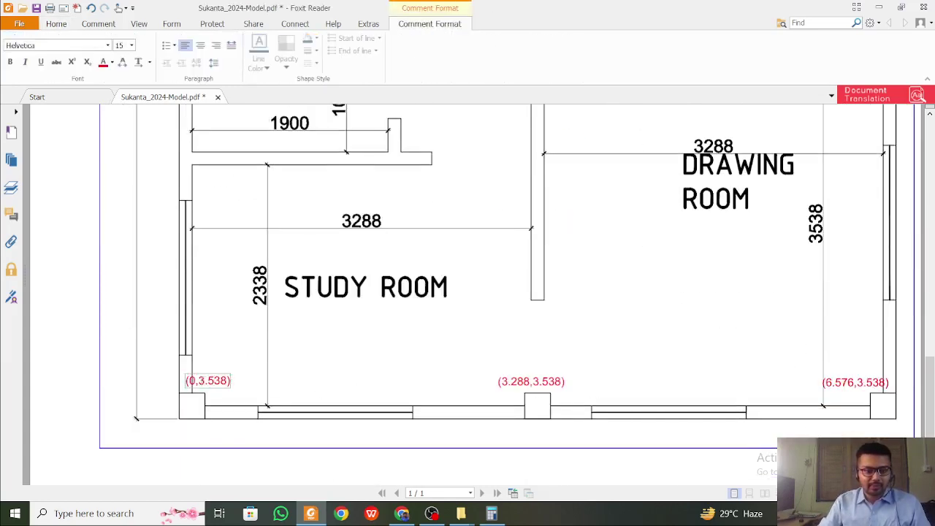
left_click(197, 380)
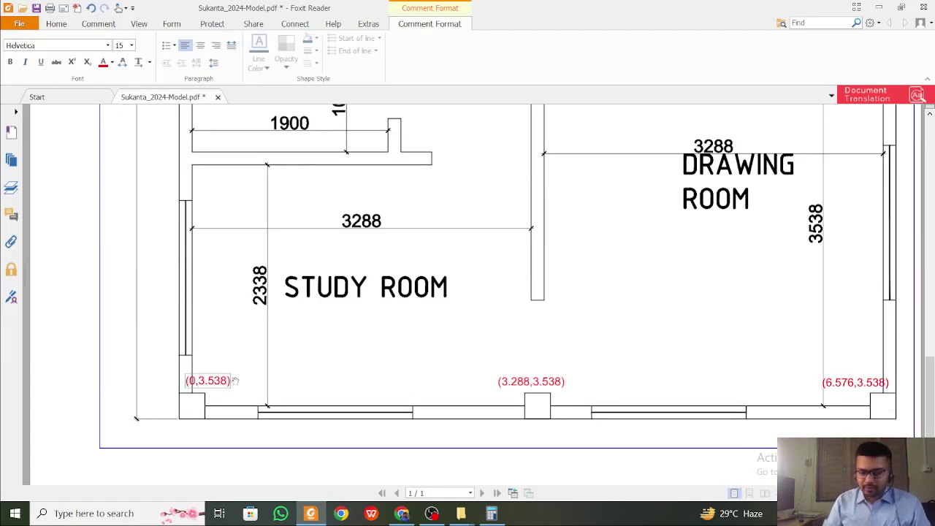
key("shift+Right")
key("shift+Right")
key("shift+Right")
key("shift+Right")
key("shift+Right")
type("5.613")
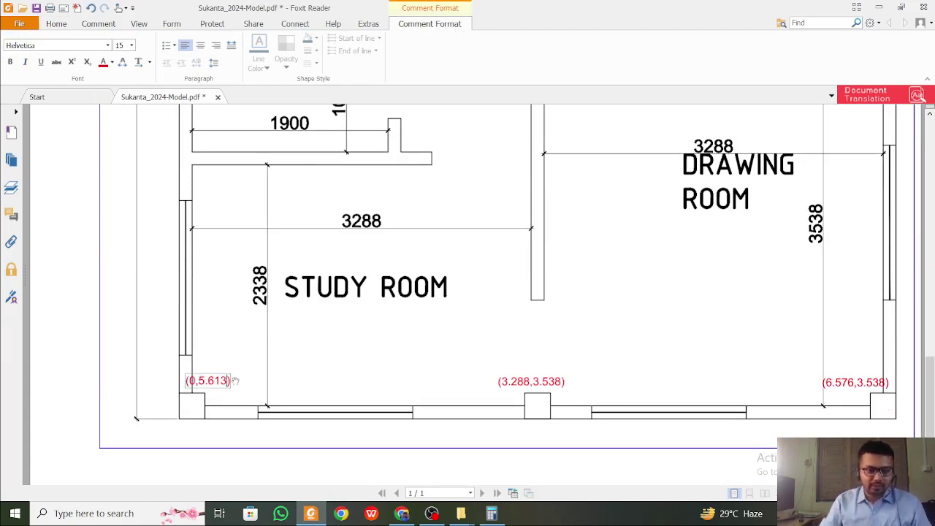
left_click(343, 350)
Examine the vertical dimensions of the toilet and study room between the third and bottom rows of columns
scroll(339, 351, "up", 3)
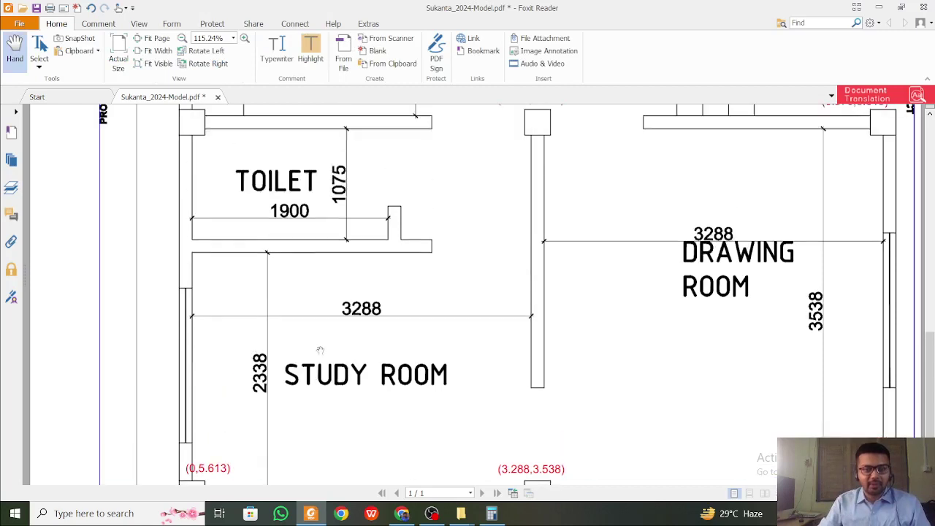
scroll(322, 364, "down", 2)
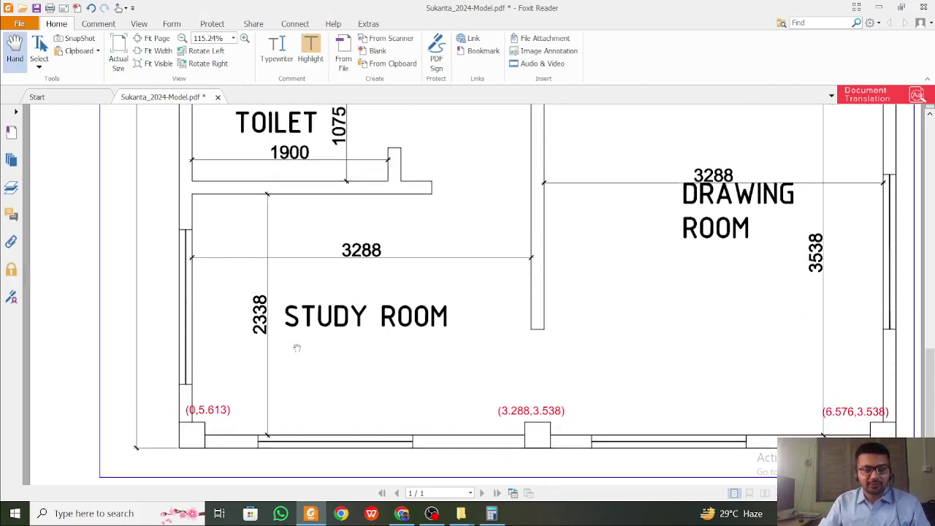
scroll(296, 347, "up", 4)
scroll(299, 348, "down", 3)
scroll(299, 347, "up", 3)
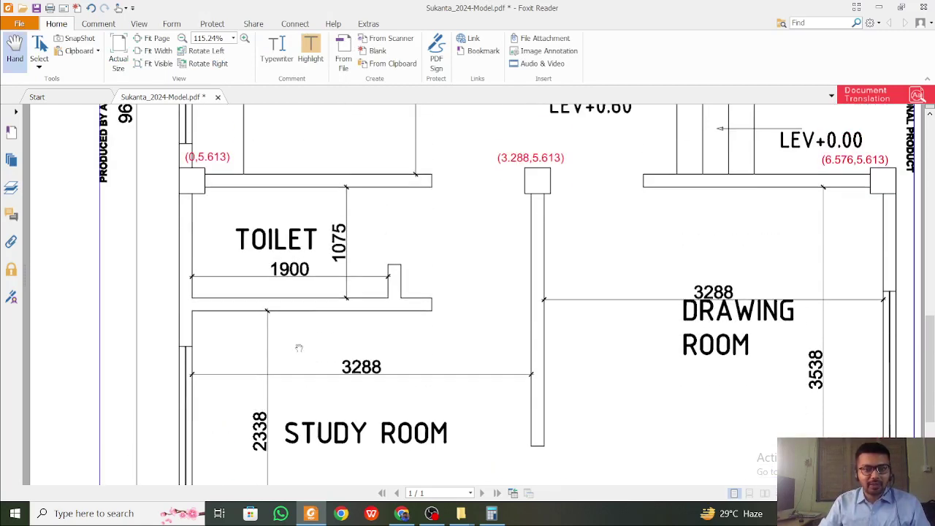
scroll(299, 347, "down", 2)
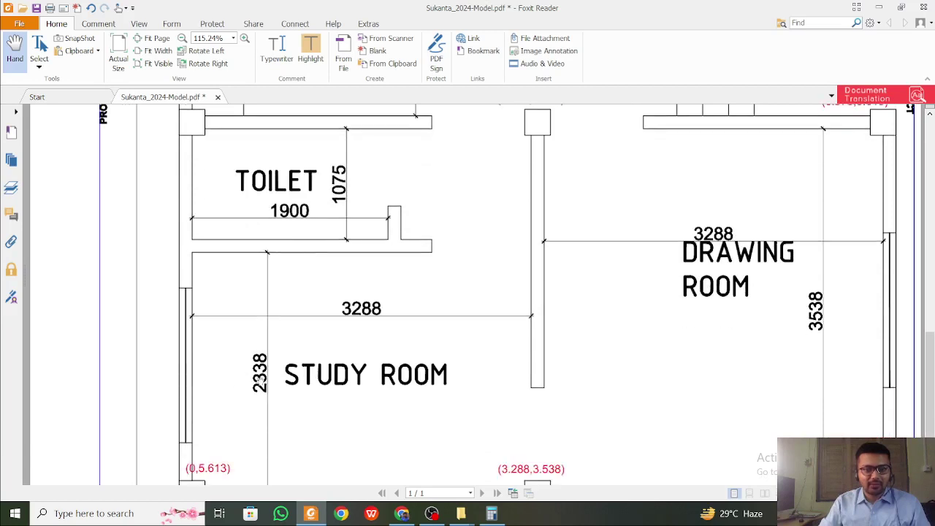
scroll(463, 354, "up", 2)
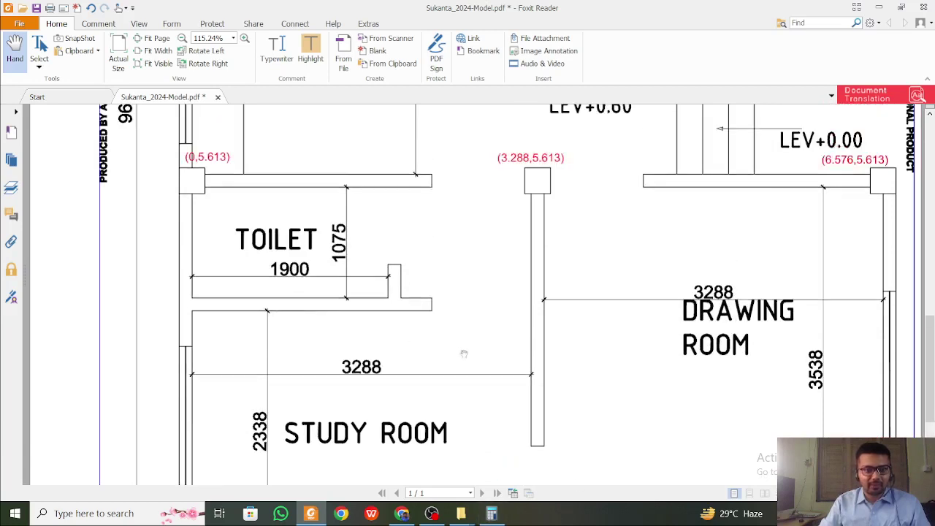
Calculate the bottom row's Z coordinate in Calculator by adding 1.075 and 2.338 to 5.613
left_click(493, 515)
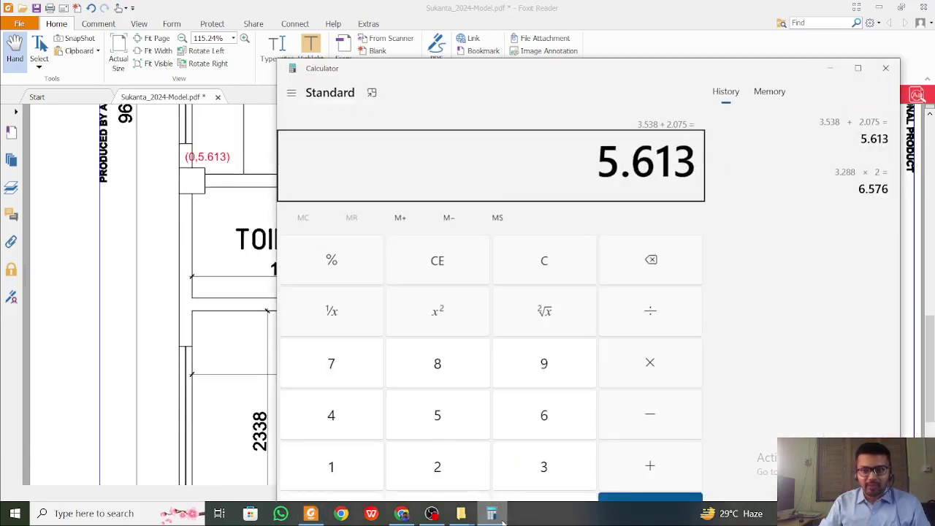
type("5.613")
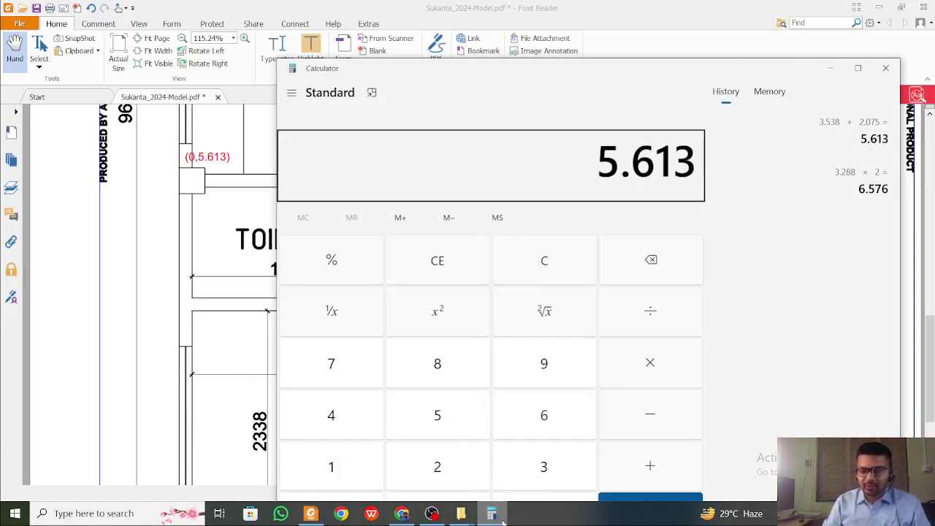
left_click(829, 68)
left_click(491, 514)
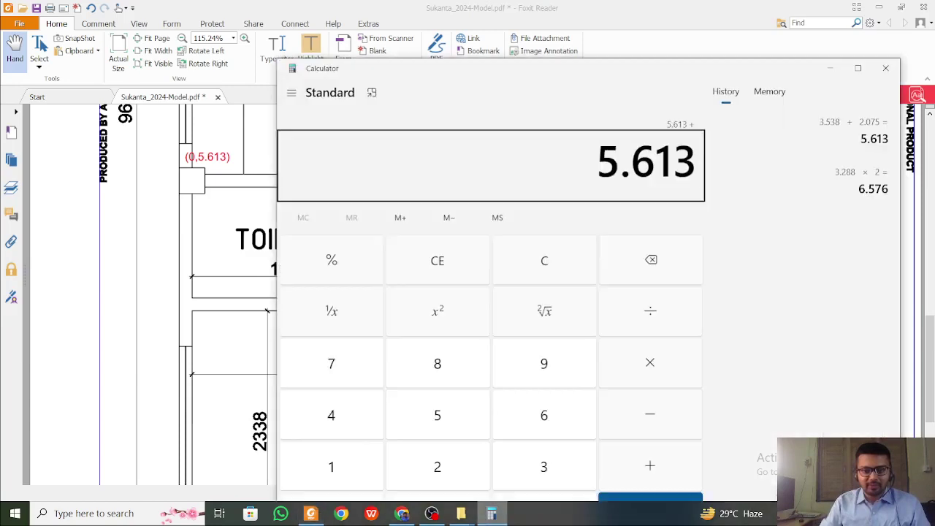
type("1.075+")
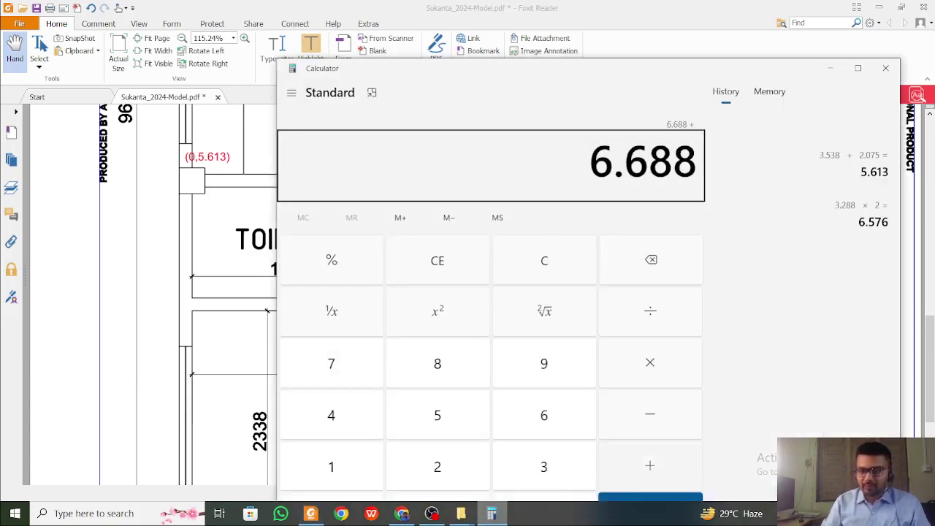
left_click(491, 513)
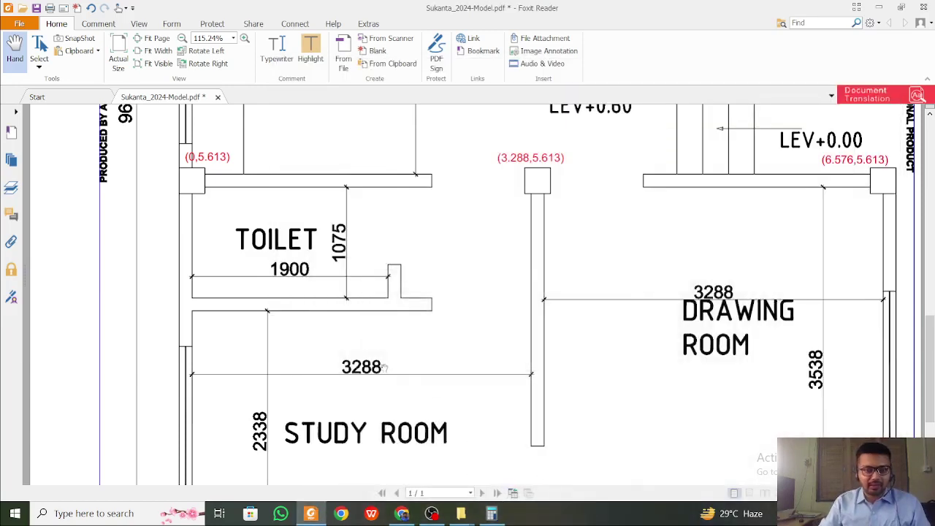
scroll(254, 363, "down", 3)
left_click(491, 513)
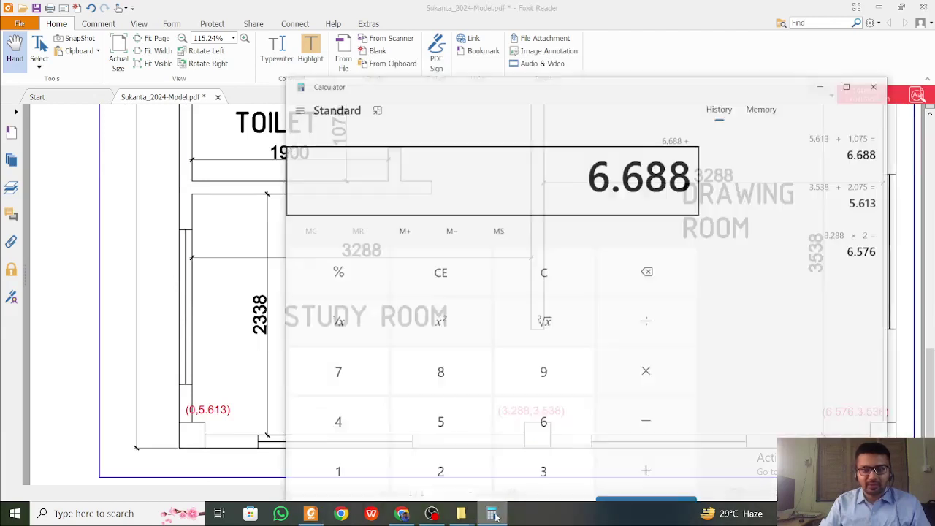
type("2.338")
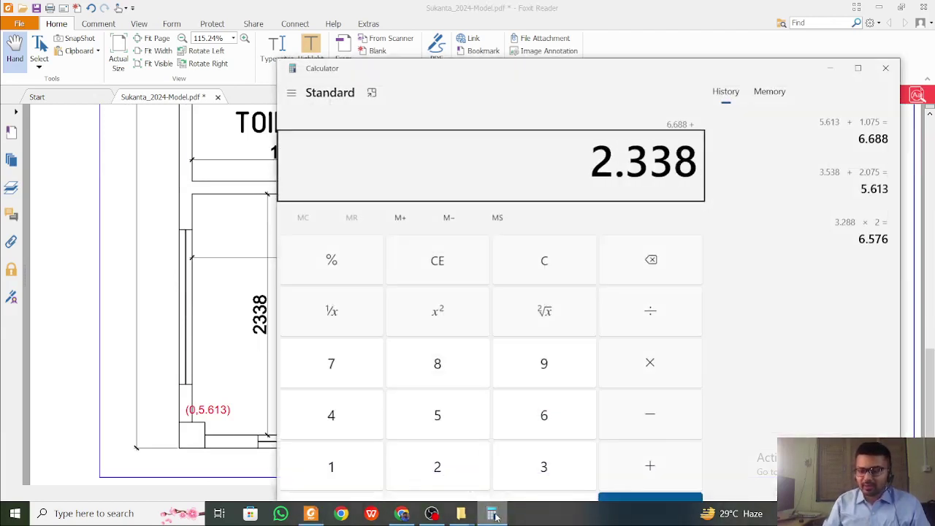
key("Return")
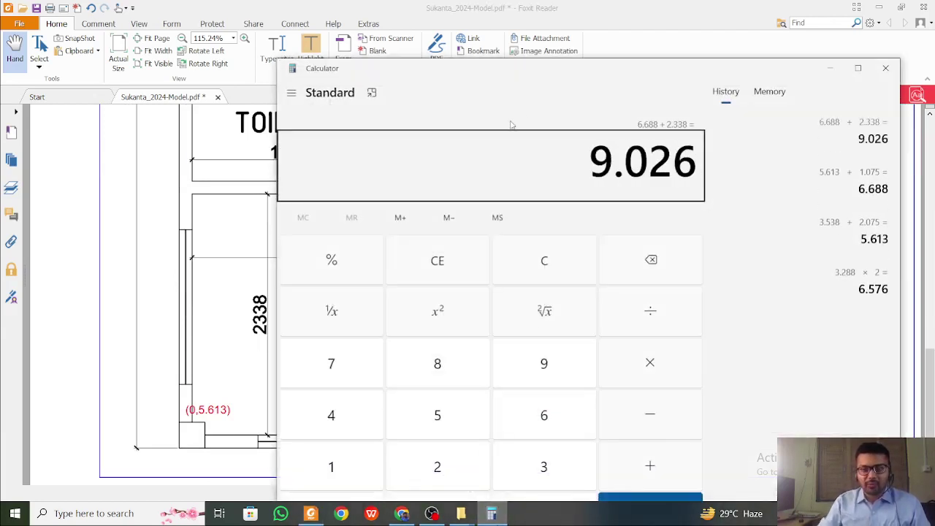
left_click(831, 67)
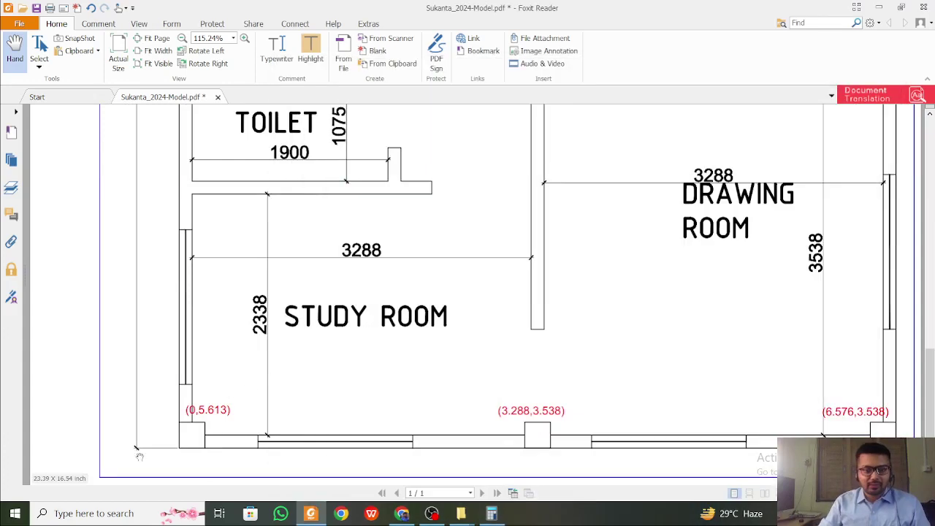
Change the label above the bottom row's left-hand column, below the study room, to "(0,9.026)" and select its Z value
left_click(211, 411)
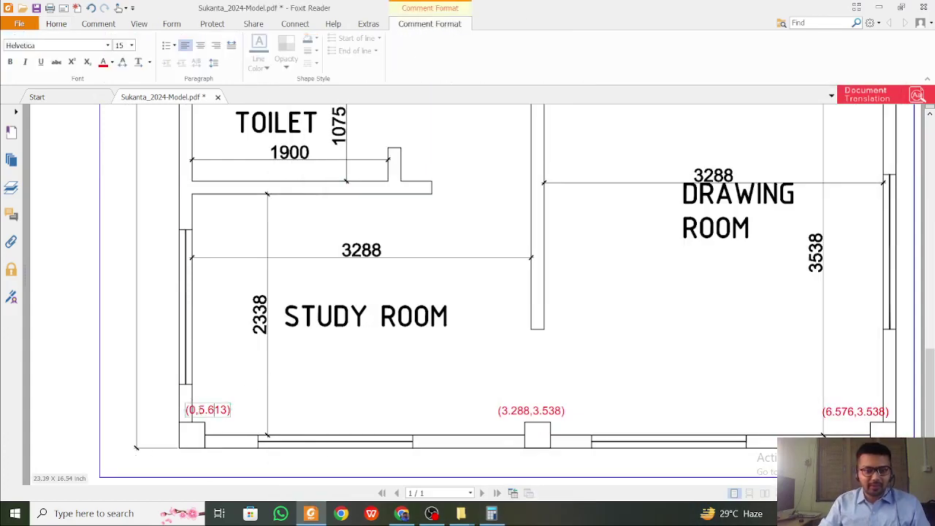
left_click_drag(199, 411, 228, 410)
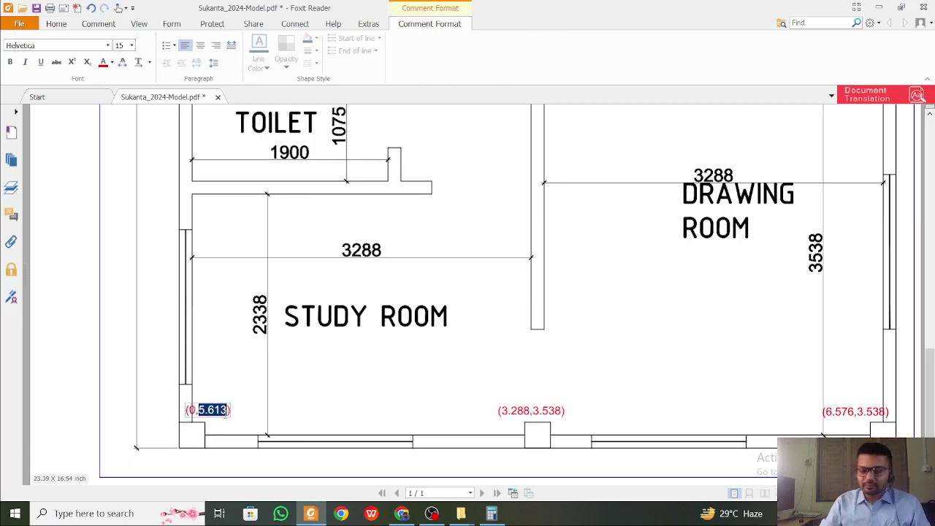
type("9.026")
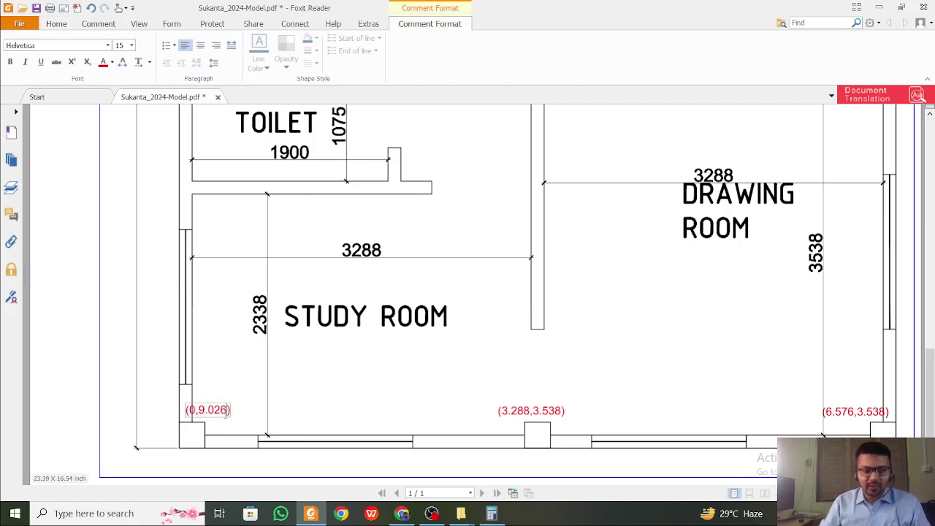
key("shift+Left")
key("shift+Left")
key("shift+Left")
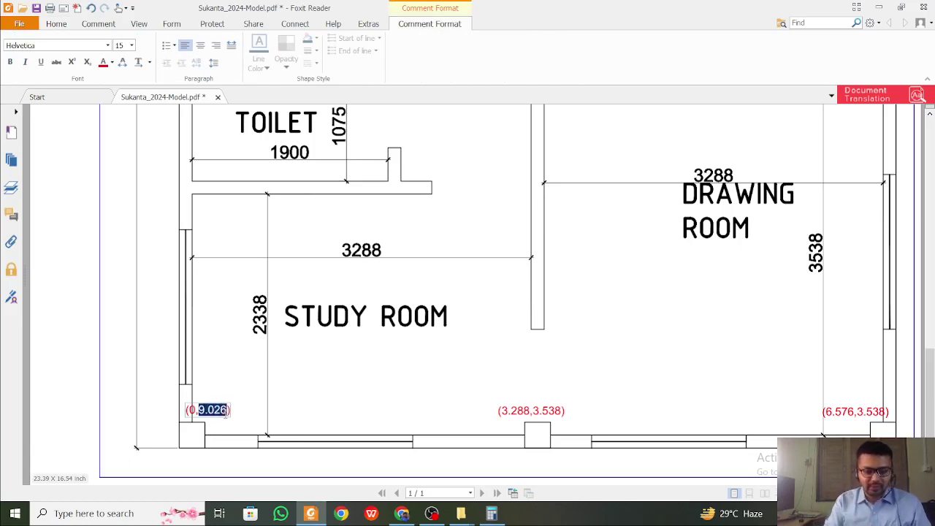
Change the label above the bottom row's middle column to "(3.288,9.026)"
left_click(539, 410)
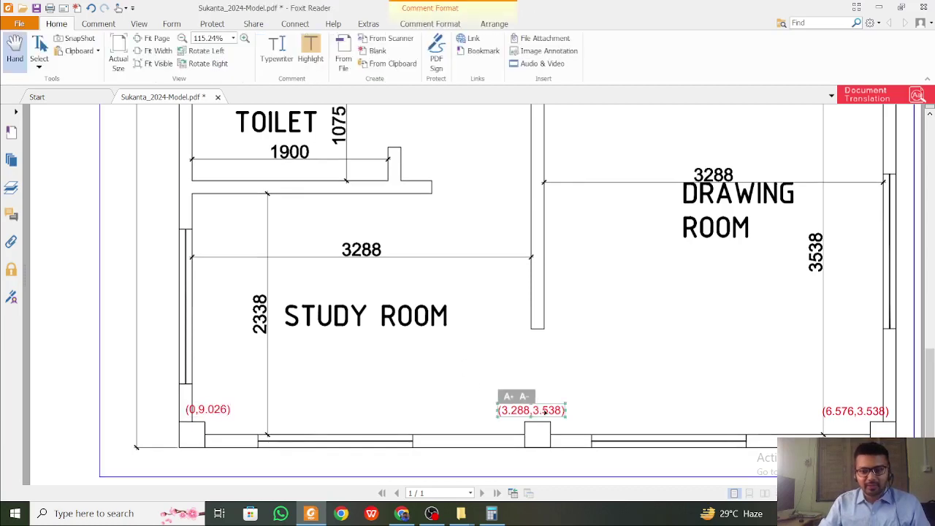
left_click(541, 412)
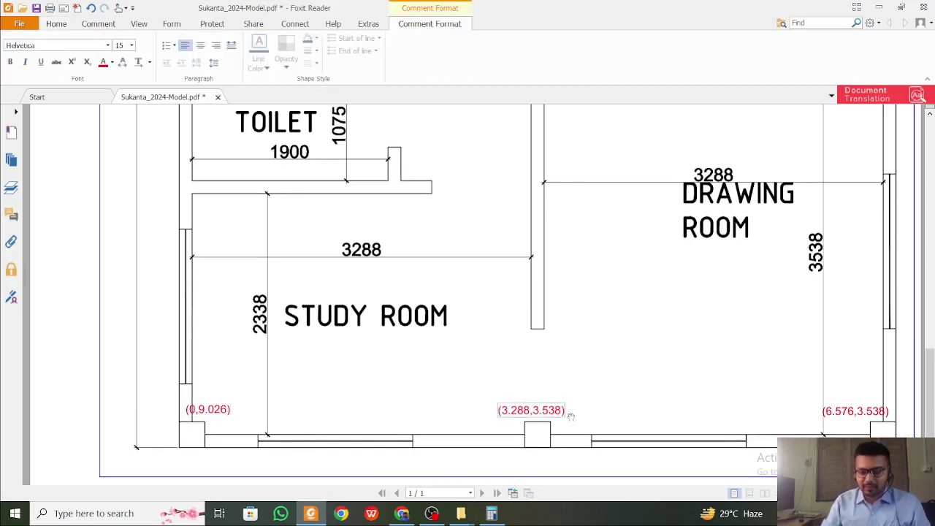
key("shift+Right")
key("shift+Right")
key("shift+Right")
key("shift+Right")
key("shift+Right")
type("9.026")
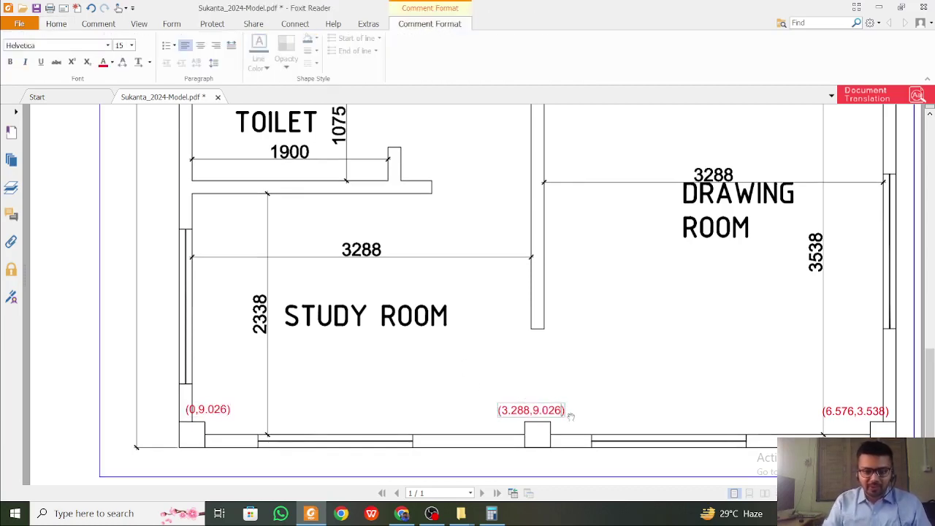
left_click(598, 402)
Change the label above the bottom row's right-hand column, below the drawing room, to "(6.576,9.026)"
left_click(858, 413)
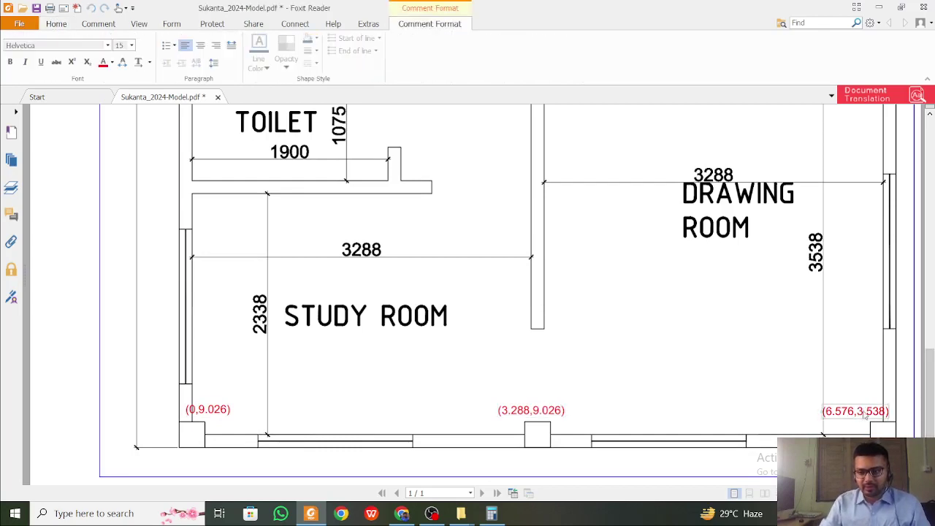
key("shift+Right")
key("shift+Right")
key("shift+Right")
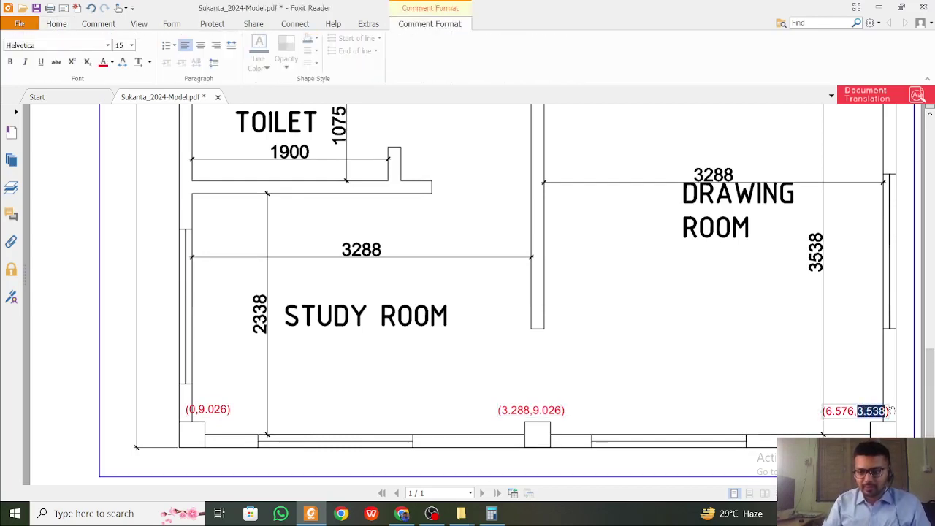
type("9.026")
left_click(871, 357)
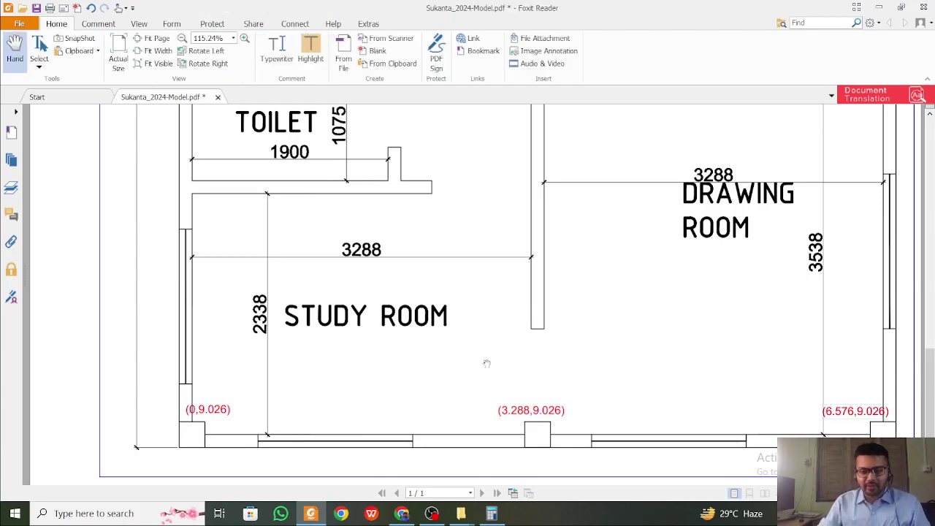
Review the coordinate labels of all four column rows against the plan's dimensions, from the bedrooms down to the study and drawing rooms
scroll(484, 359, "up", 5)
scroll(484, 359, "down", 4)
scroll(486, 358, "up", 3)
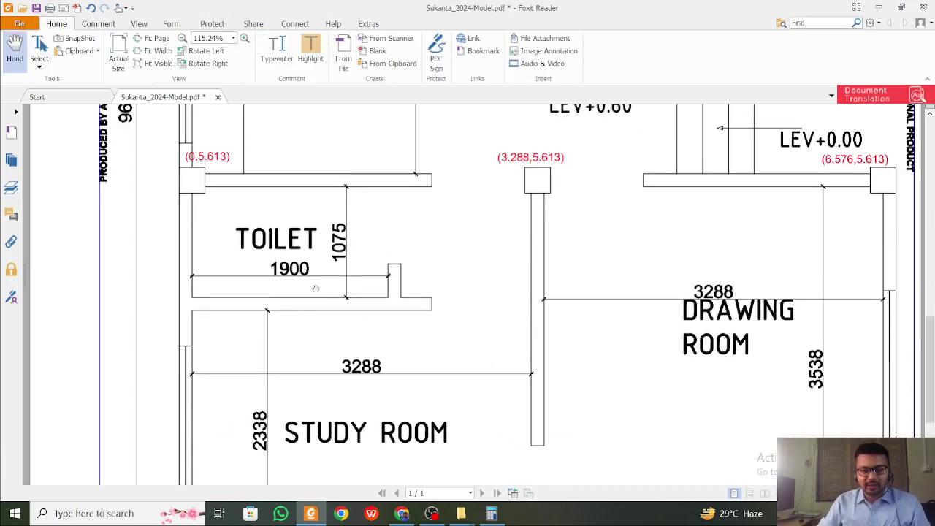
scroll(314, 310, "down", 5)
scroll(329, 310, "up", 6)
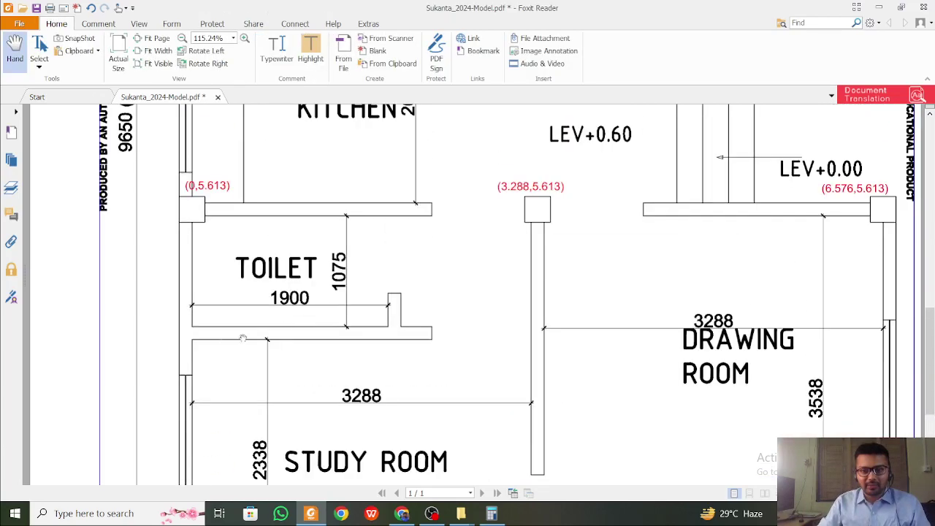
scroll(481, 345, "up", 15)
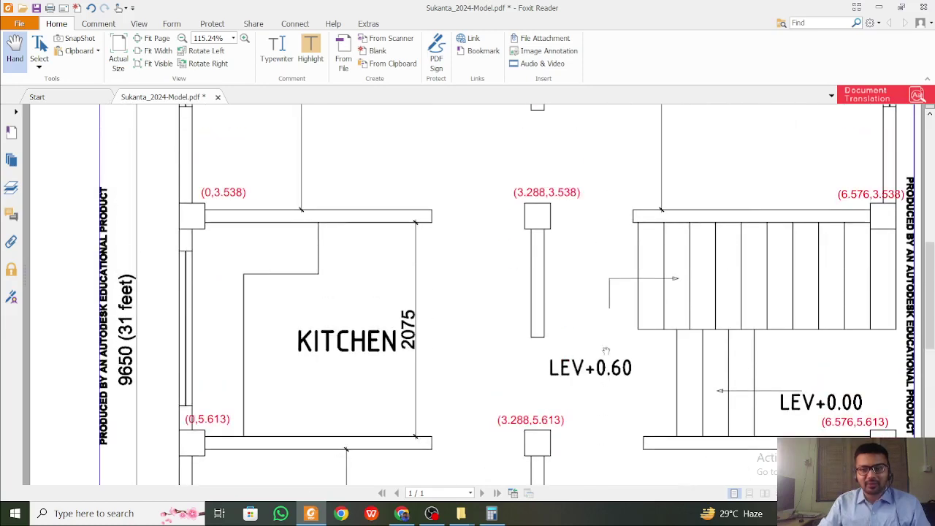
scroll(509, 316, "up", 4)
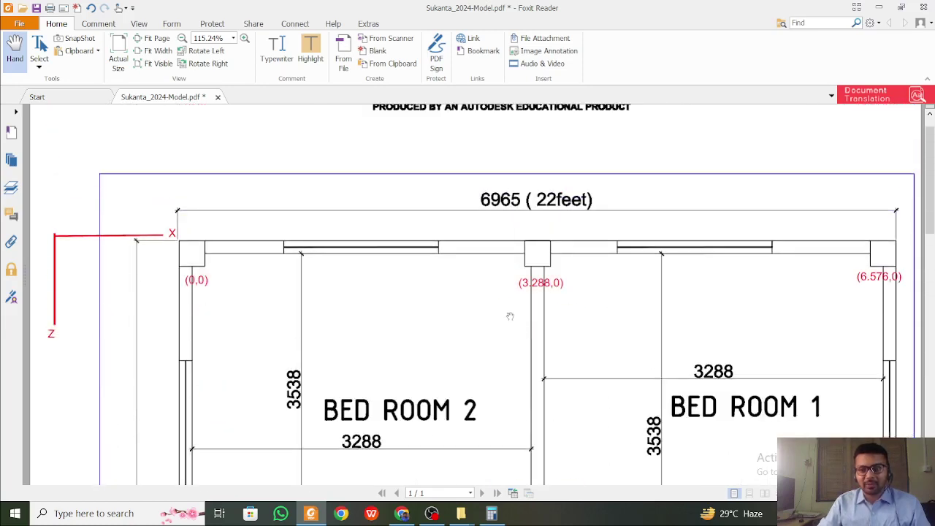
scroll(509, 315, "down", 19)
scroll(510, 317, "down", 5)
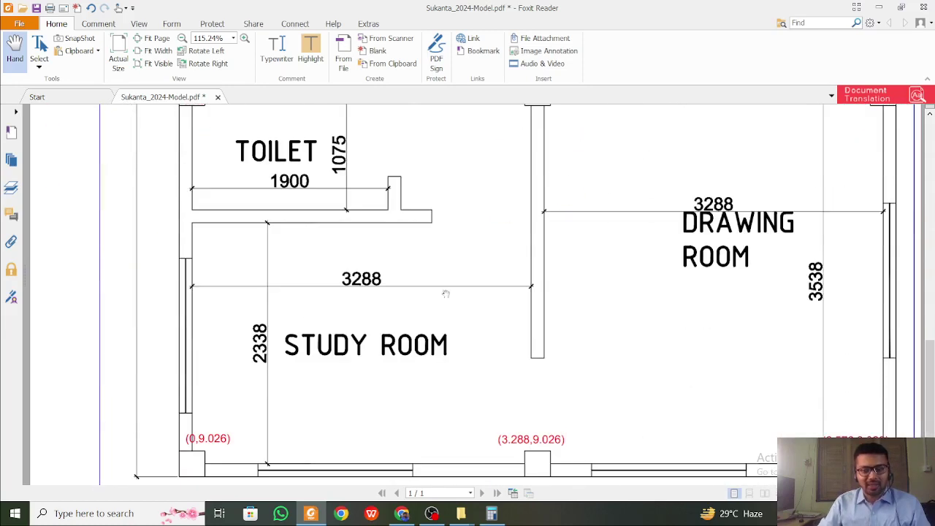
scroll(429, 230, "up", 4)
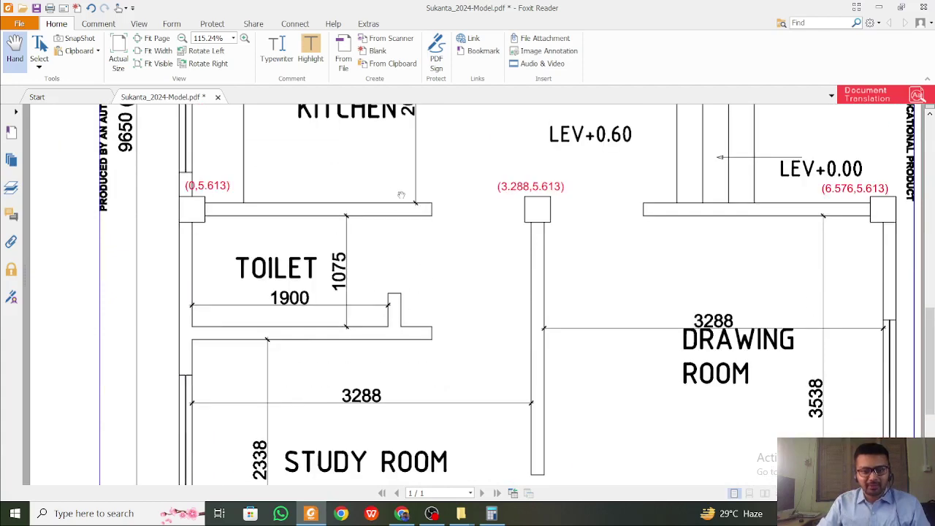
scroll(407, 271, "down", 6)
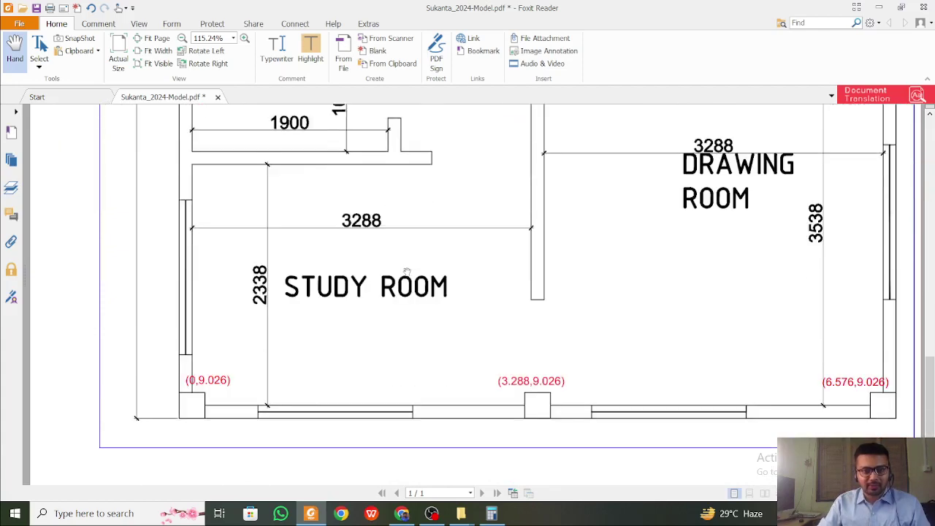
scroll(395, 278, "up", 4)
scroll(383, 280, "up", 1)
scroll(397, 246, "down", 6)
scroll(399, 241, "up", 7)
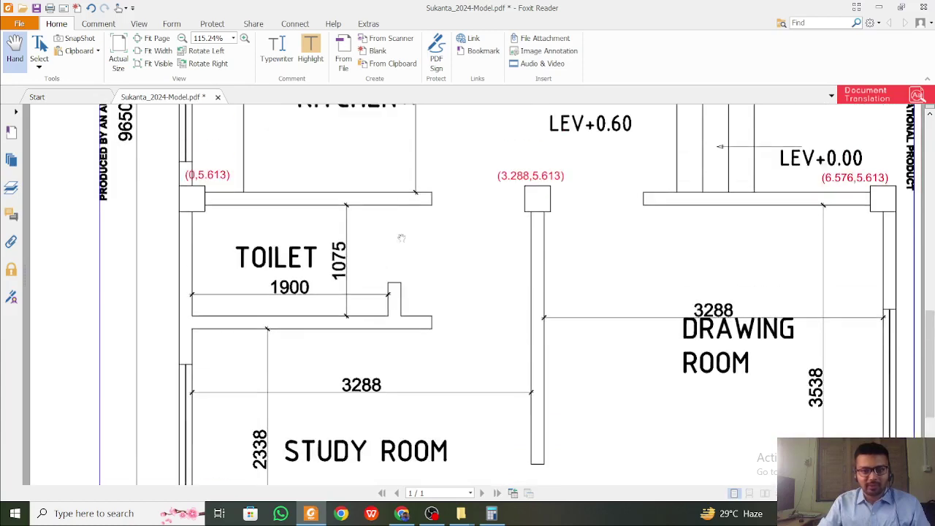
scroll(400, 271, "down", 7)
scroll(379, 268, "up", 10)
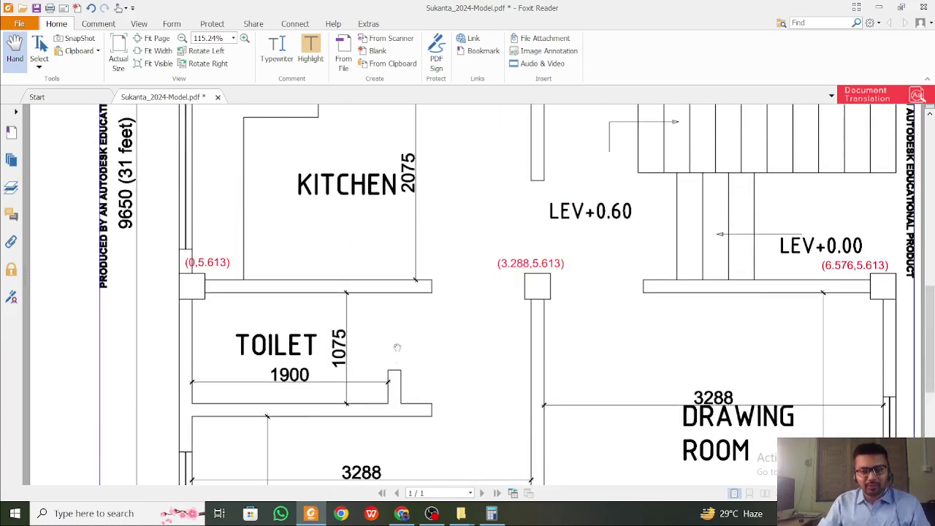
scroll(396, 348, "up", 20)
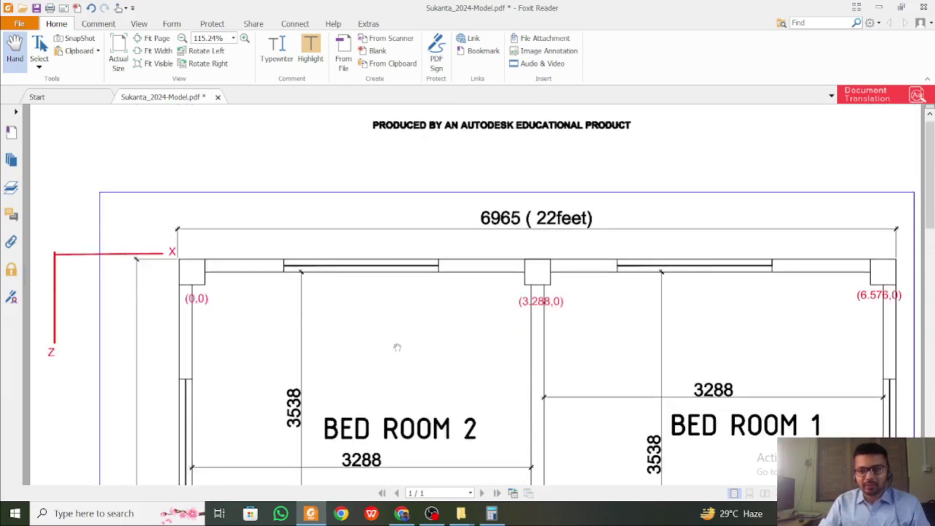
scroll(397, 347, "down", 20)
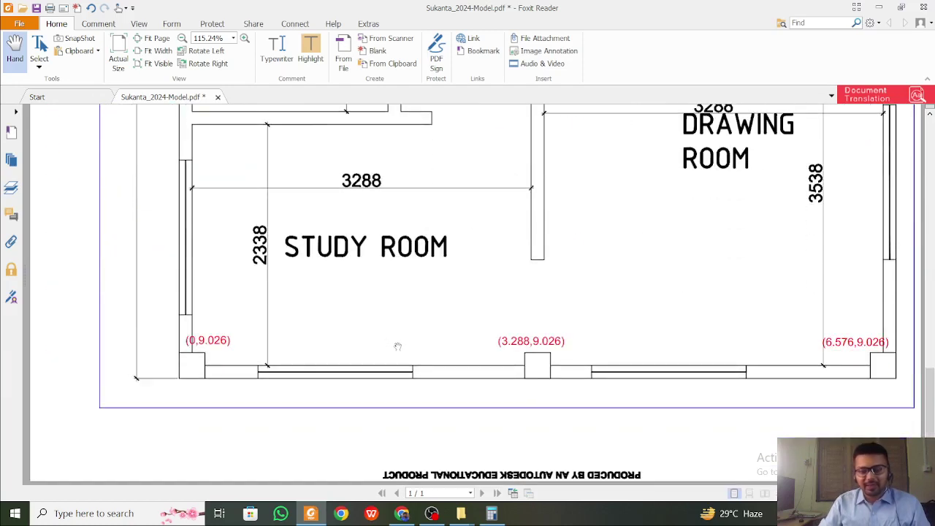
scroll(397, 347, "up", 5)
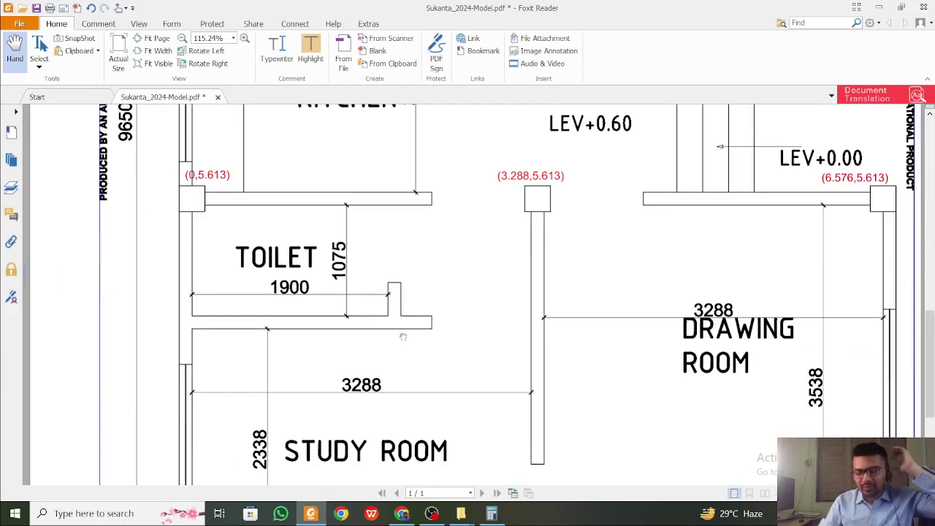
Examine the coordinate labels of the second and third column rows around the kitchen and staircase
scroll(402, 336, "up", 5)
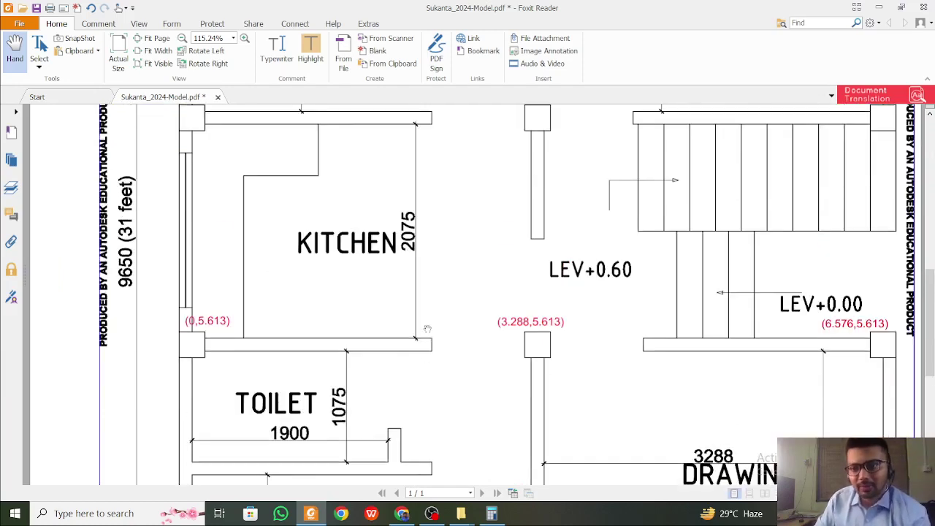
scroll(427, 329, "down", 1)
scroll(427, 329, "up", 4)
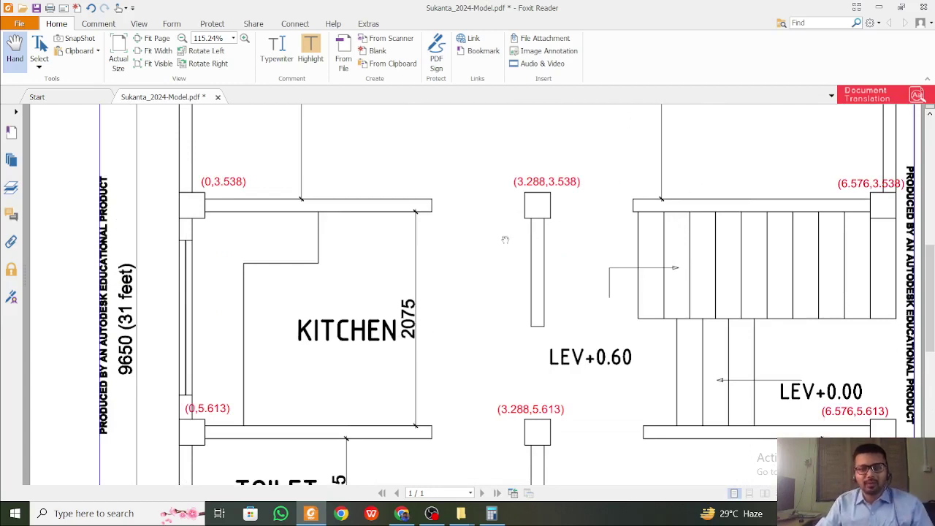
scroll(505, 239, "down", 5)
scroll(504, 240, "up", 6)
scroll(504, 239, "down", 3)
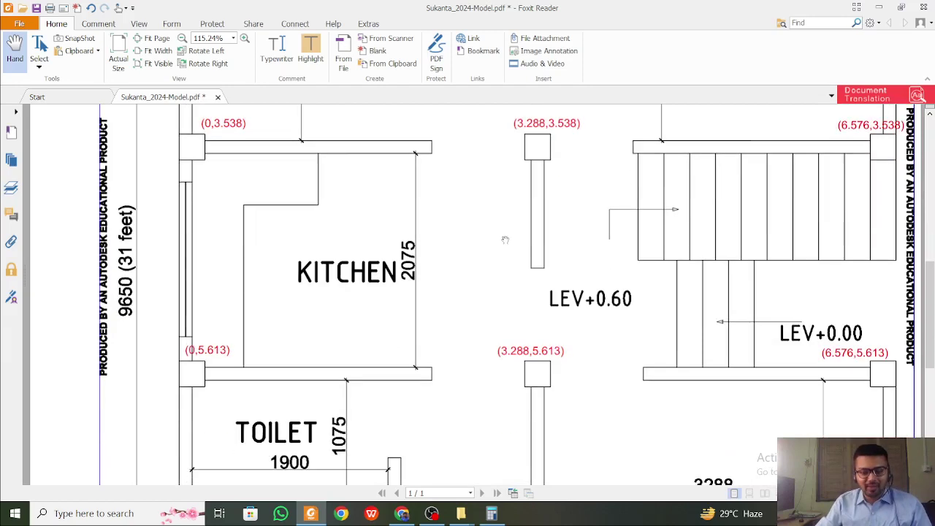
scroll(505, 240, "up", 4)
scroll(505, 240, "down", 2)
scroll(505, 240, "up", 5)
scroll(504, 239, "down", 3)
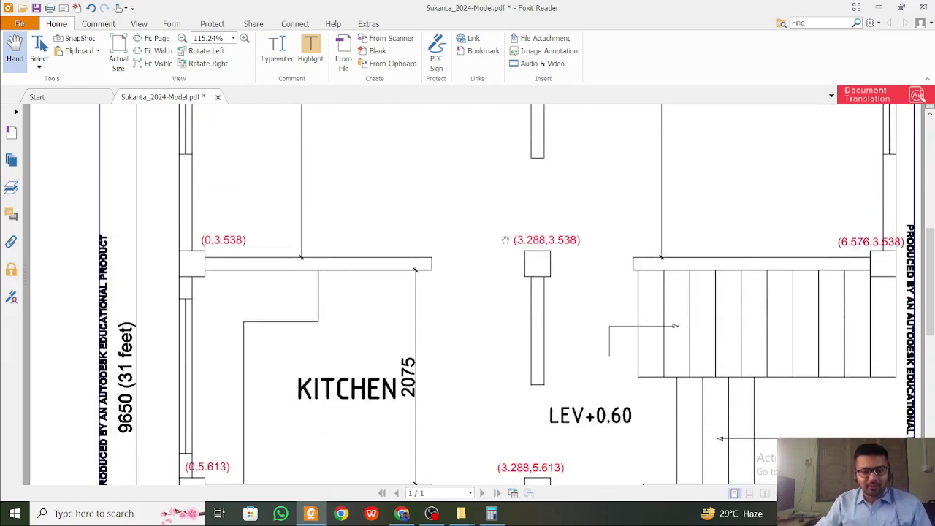
Create a new XLSX worksheet in the Project 10 folder with its default name and open it in WPS Office
scroll(504, 240, "down", 2)
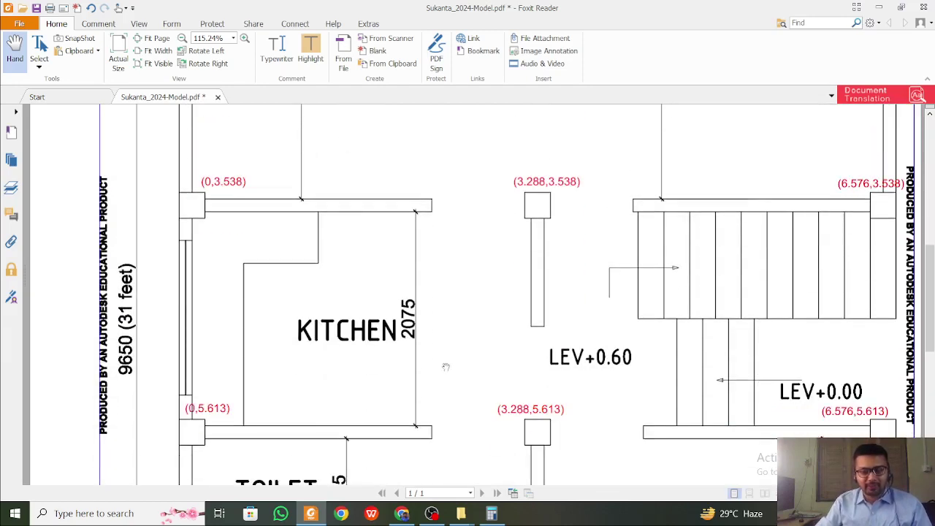
left_click(878, 9)
right_click(350, 211)
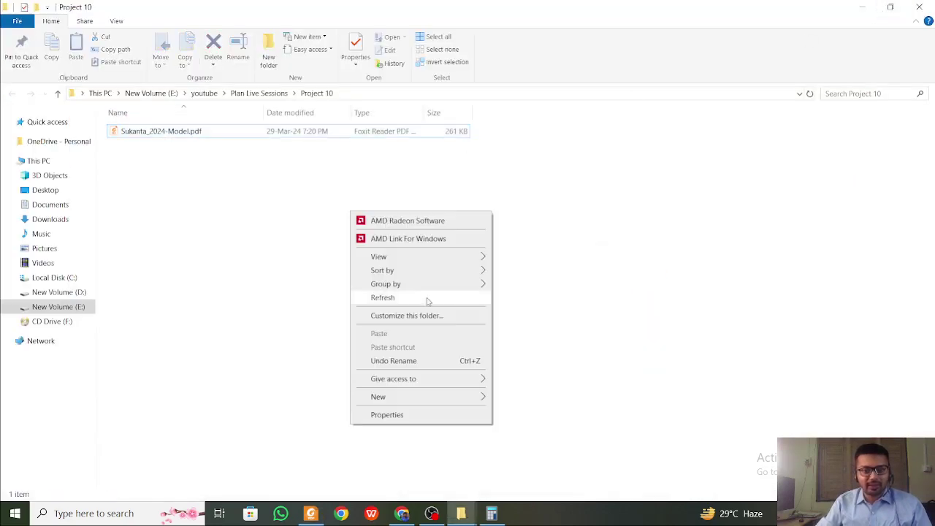
right_click(428, 301)
mouse_move(511, 269)
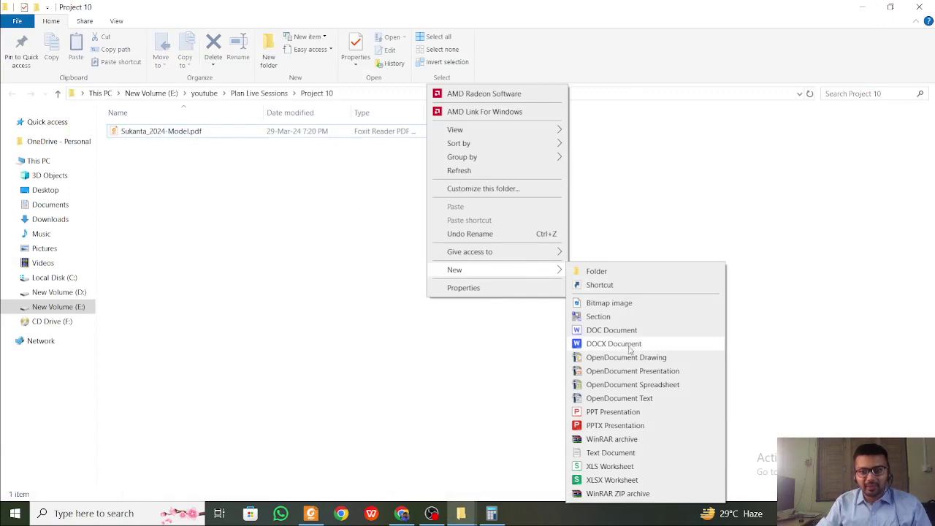
left_click(643, 479)
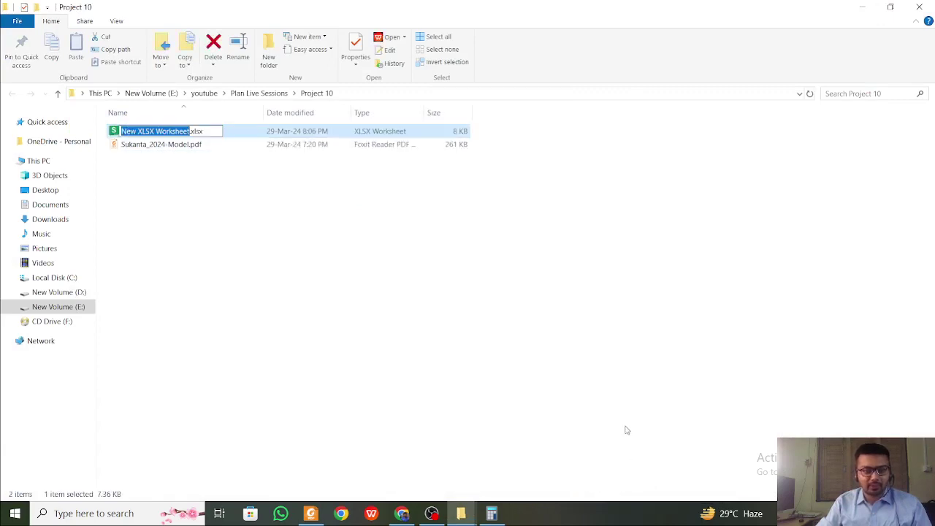
left_click(311, 139)
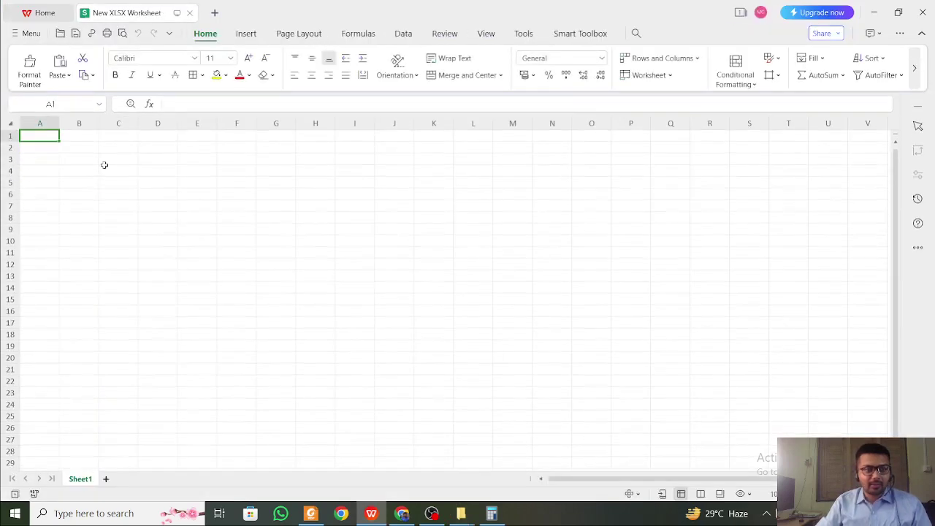
Enter the heading "Sr. No." in cell A2
left_click(40, 149)
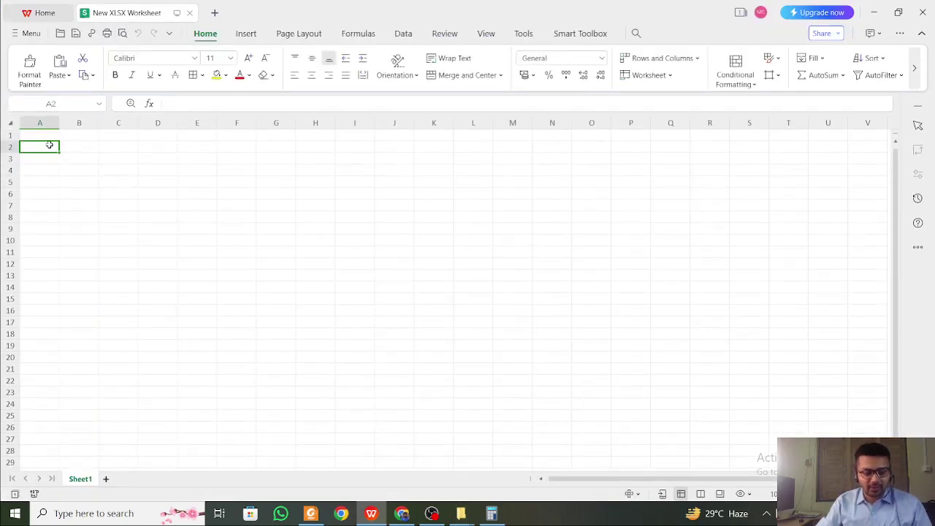
type("Sr")
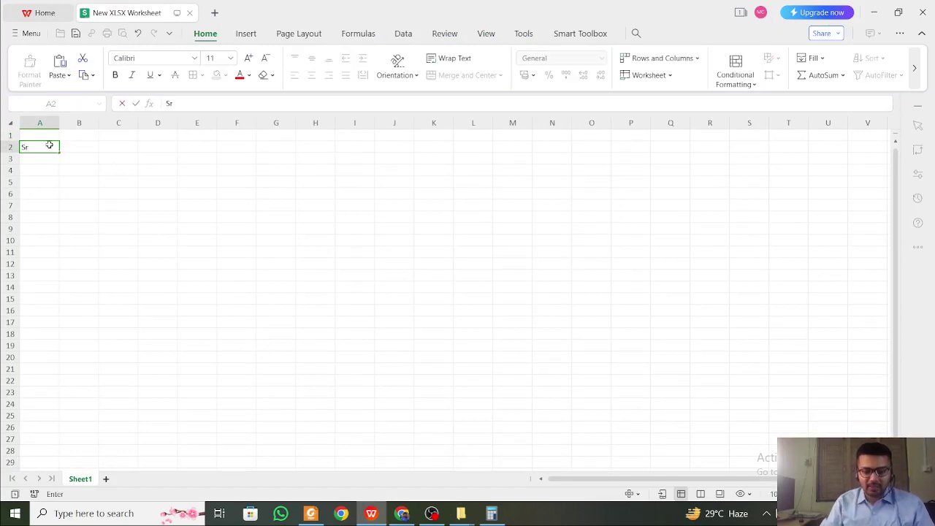
left_click(100, 169)
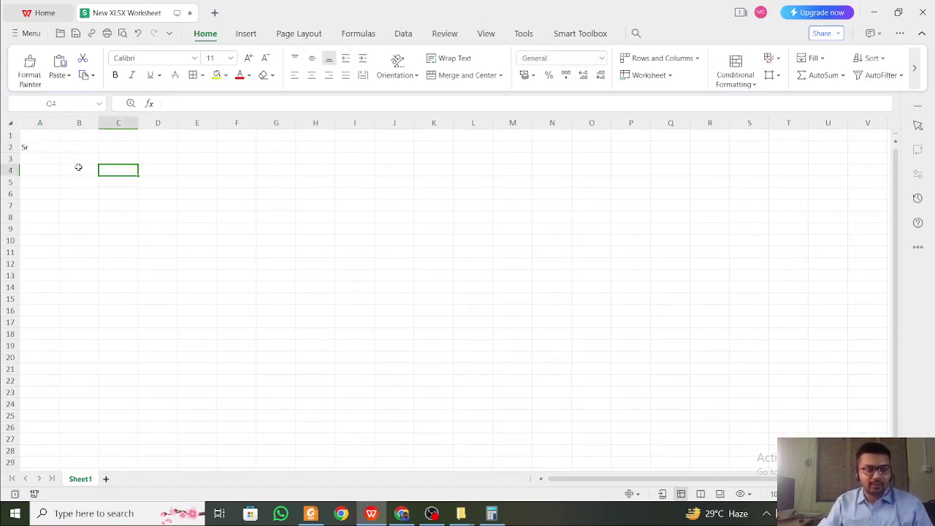
scroll(78, 167, "up", 5, "ctrl")
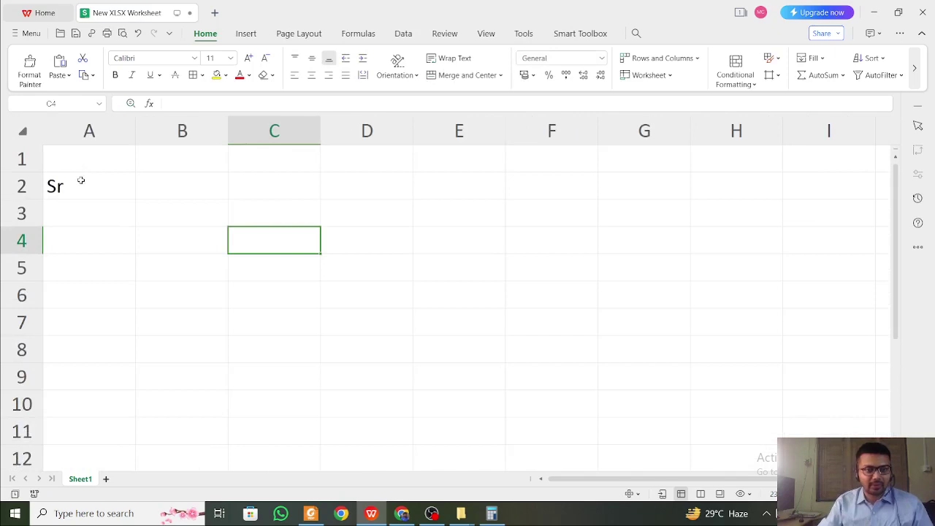
double_click(81, 180)
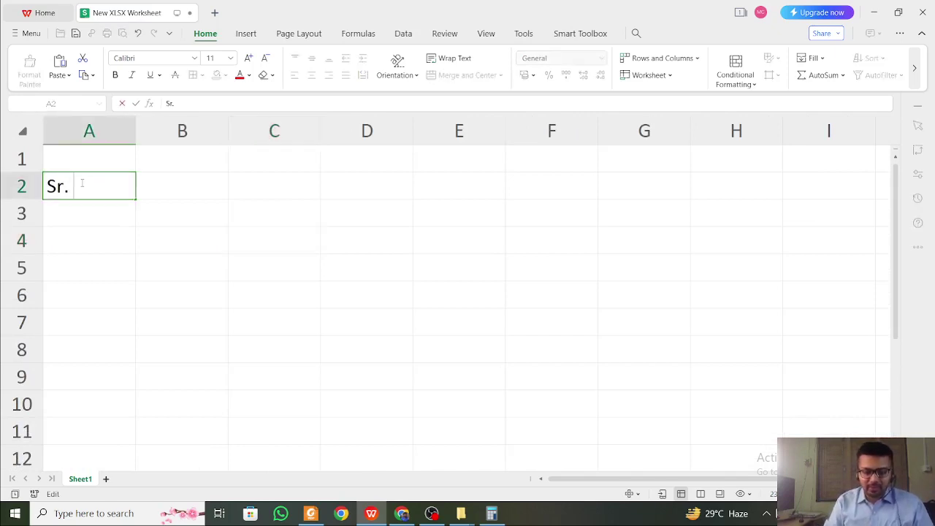
type(". No")
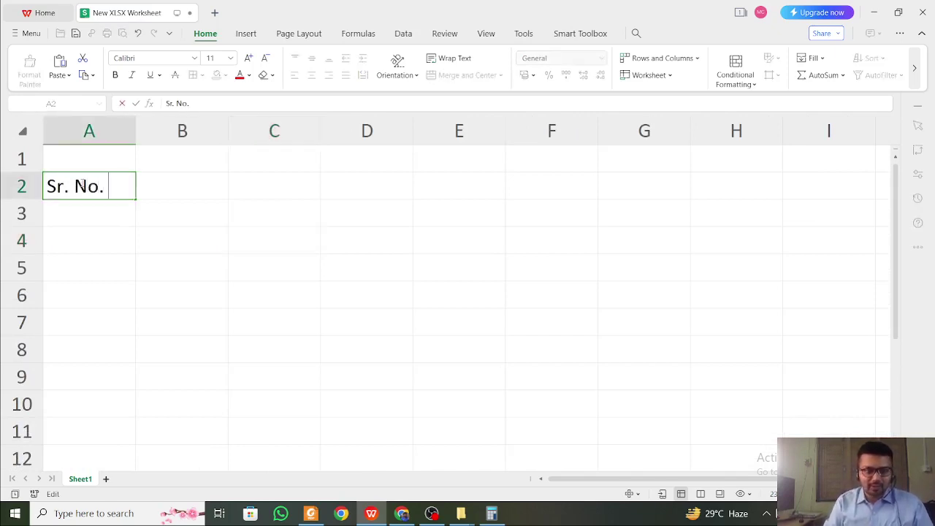
type(".")
Add the column headings X, Y and Z in cells B2, C2 and D2
left_click(184, 185)
type("X")
left_click(285, 194)
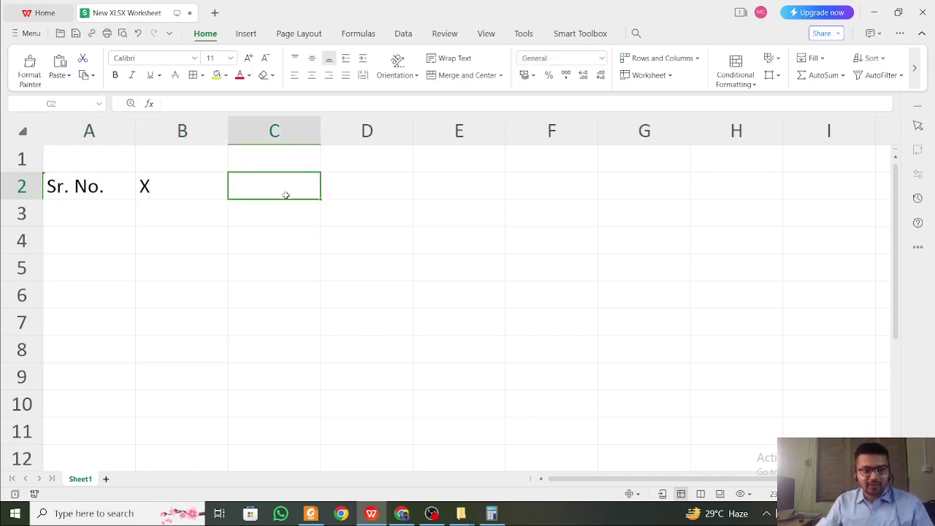
type("Y")
left_click(349, 177)
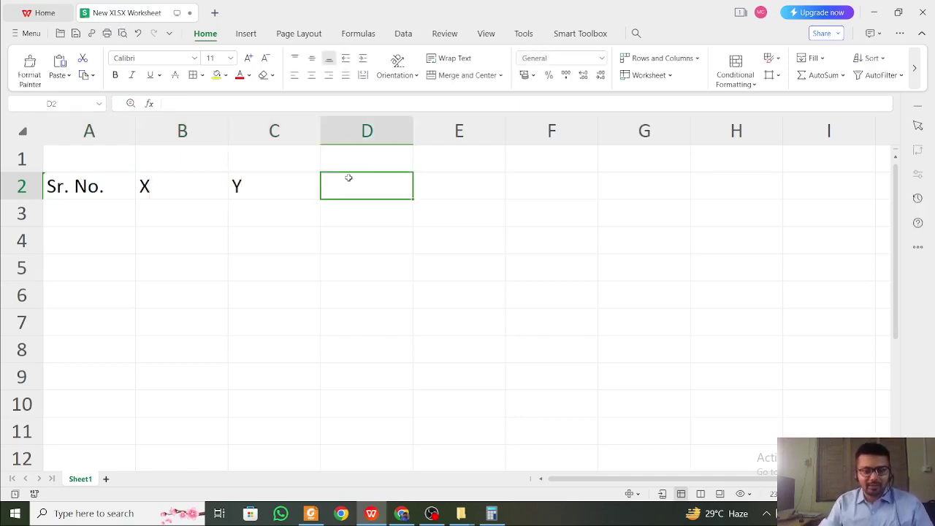
type("X")
key("BackSpace")
type("Z")
left_click(341, 301)
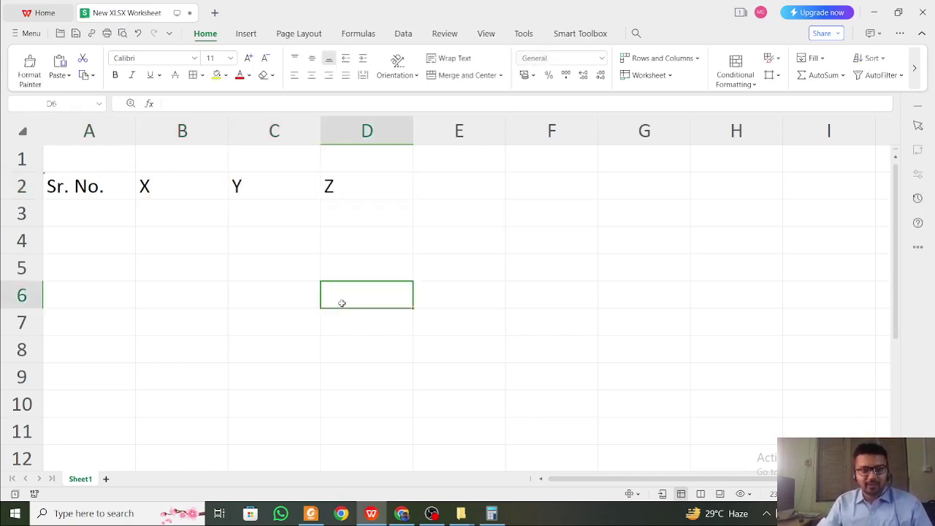
Number the first point 1 in A3 and enter its X coordinate 0 in B3, checking the top-left column's label in the plan PDF
left_click(21, 240)
left_click(76, 209)
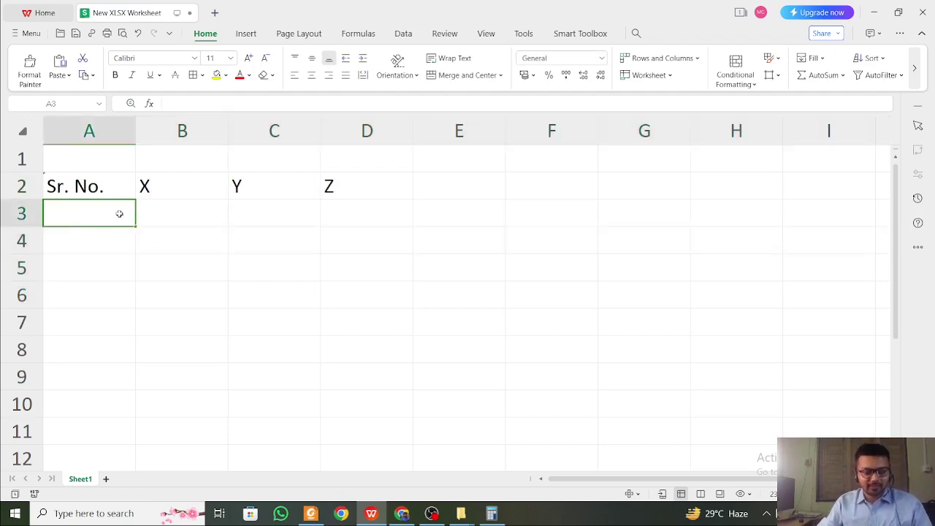
type("1")
left_click(199, 212)
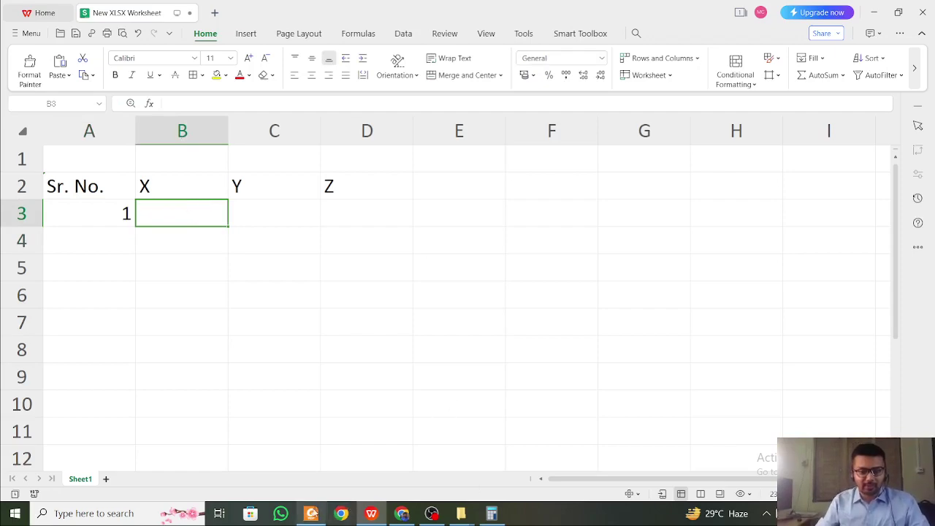
left_click(310, 513)
scroll(370, 279, "up", 5)
scroll(370, 278, "up", 3)
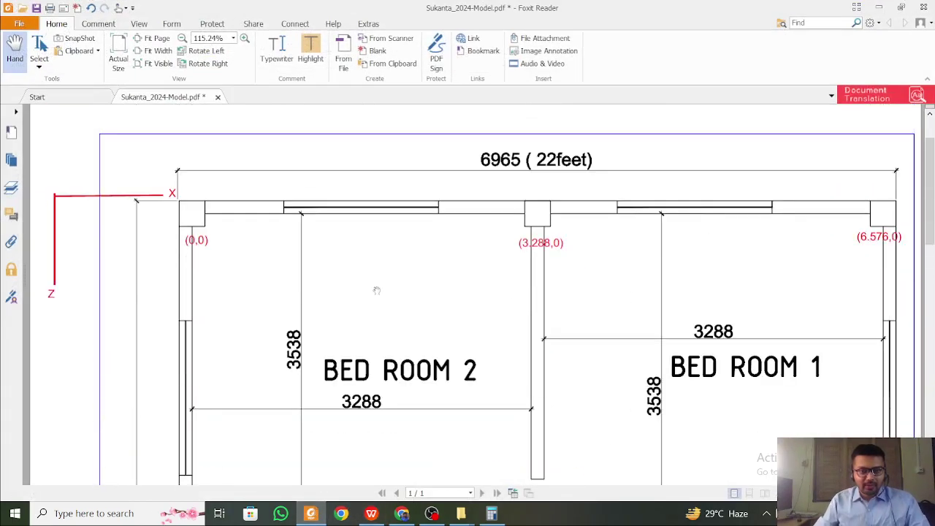
left_click(312, 515)
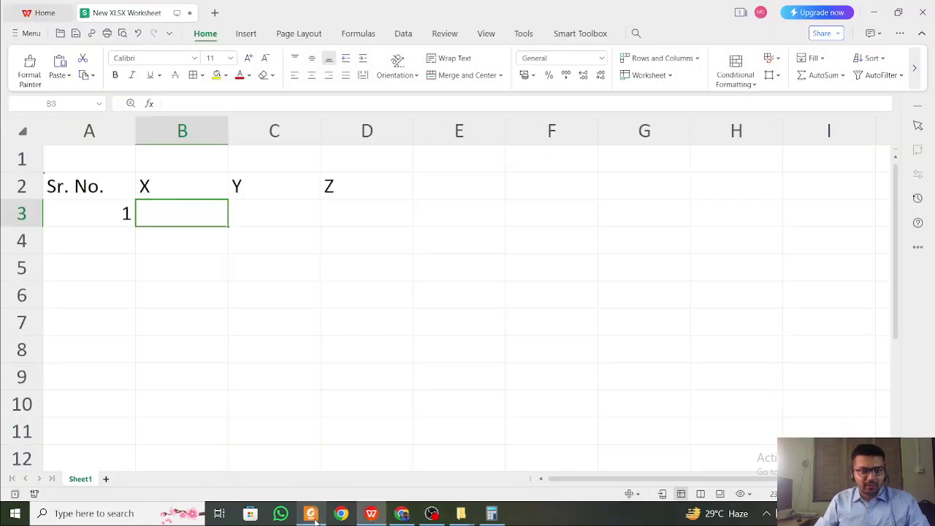
type("0")
key("Tab")
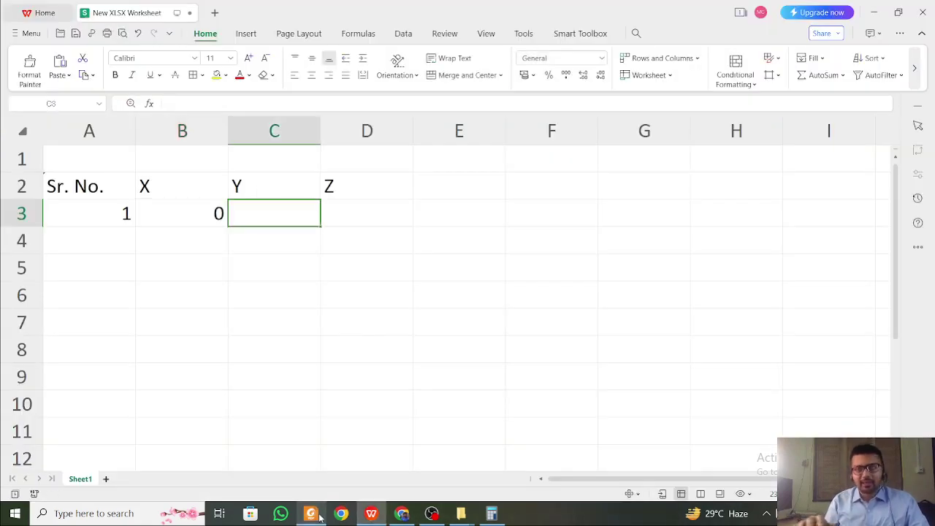
Center the contents of all worksheet cells both horizontally and vertically
left_click(24, 133)
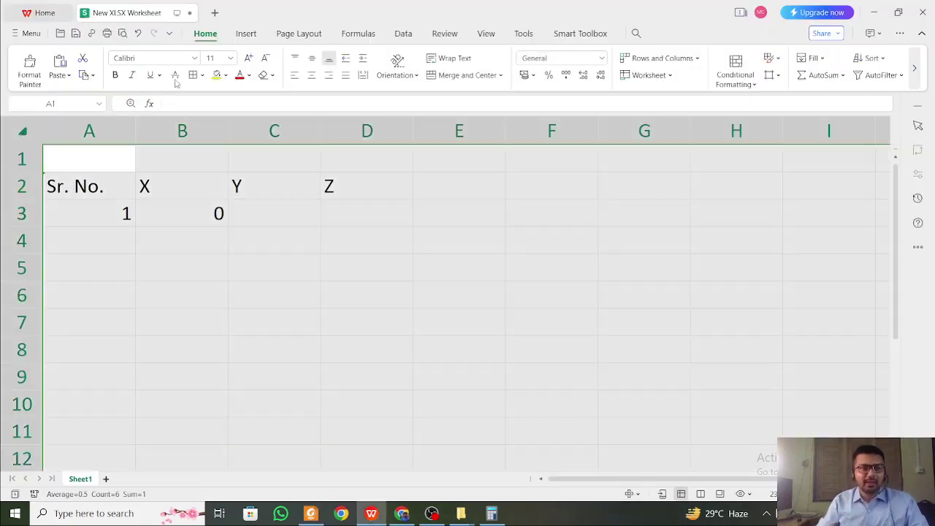
left_click(311, 74)
left_click(312, 57)
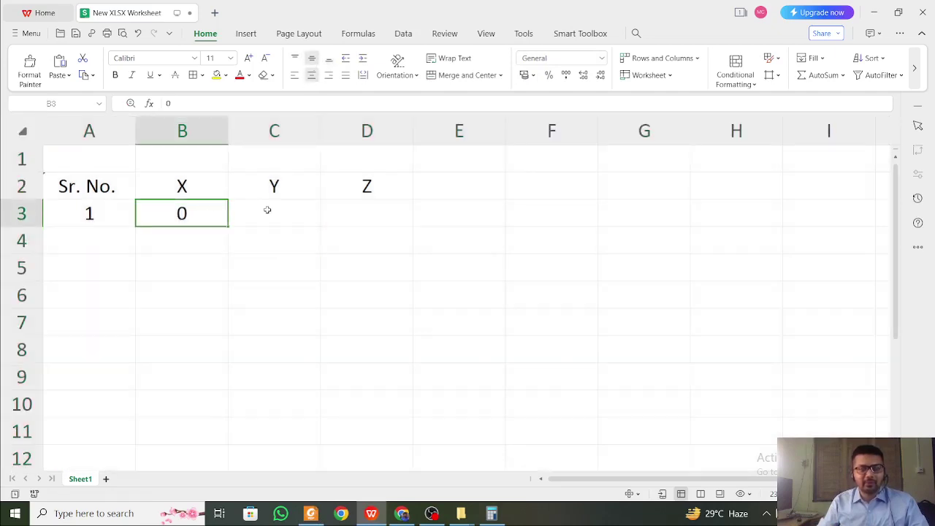
Enter 0 as the first point's Y coordinate in C3
left_click(267, 210)
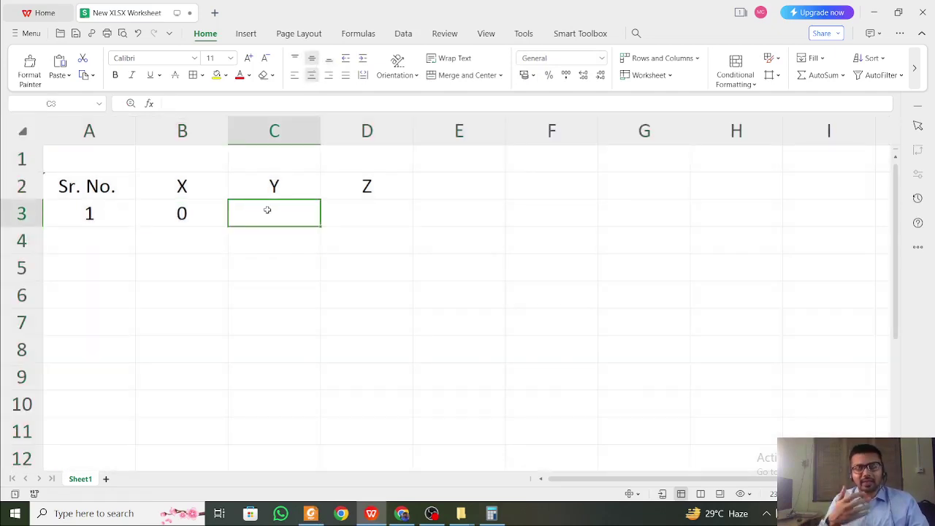
key("Return")
key("Tab")
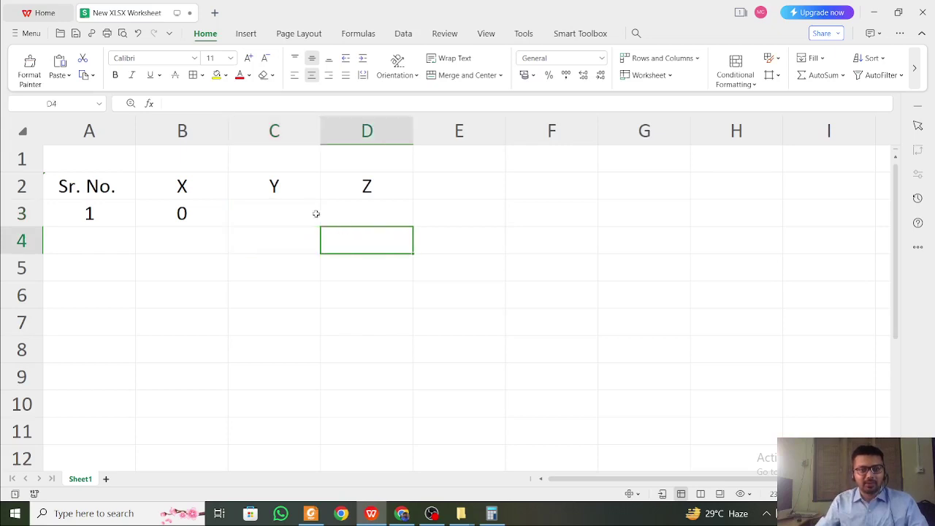
left_click(309, 213)
type("0")
key("Tab")
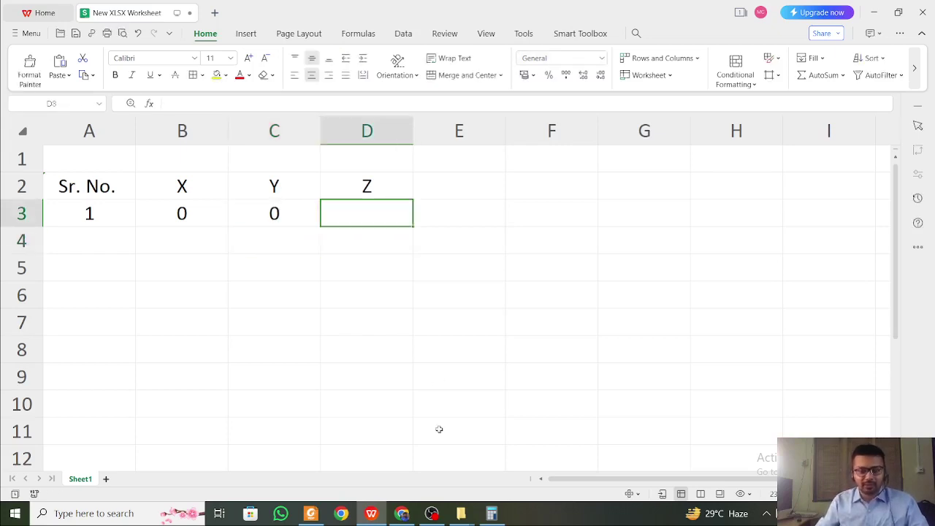
Check the first column's label in the plan PDF and enter 0 as its Z coordinate in D3
left_click(377, 515)
left_click(377, 515)
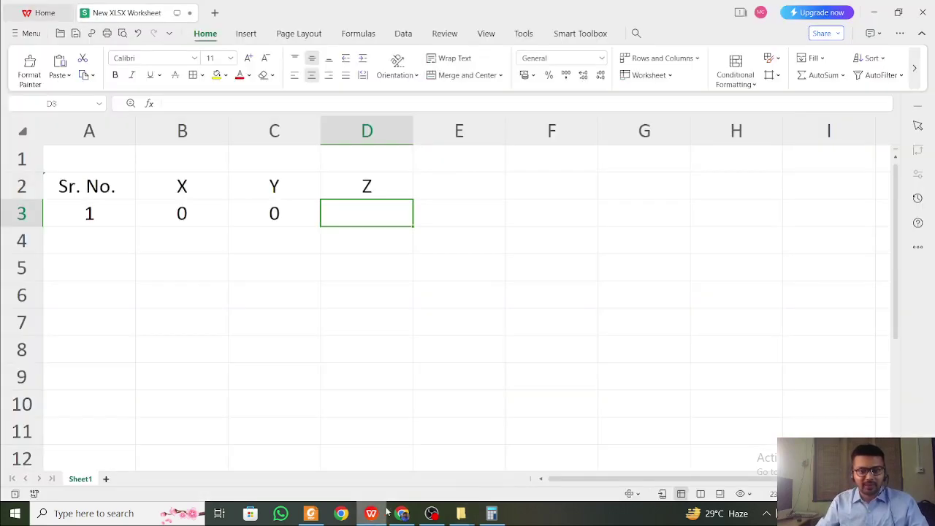
left_click(314, 515)
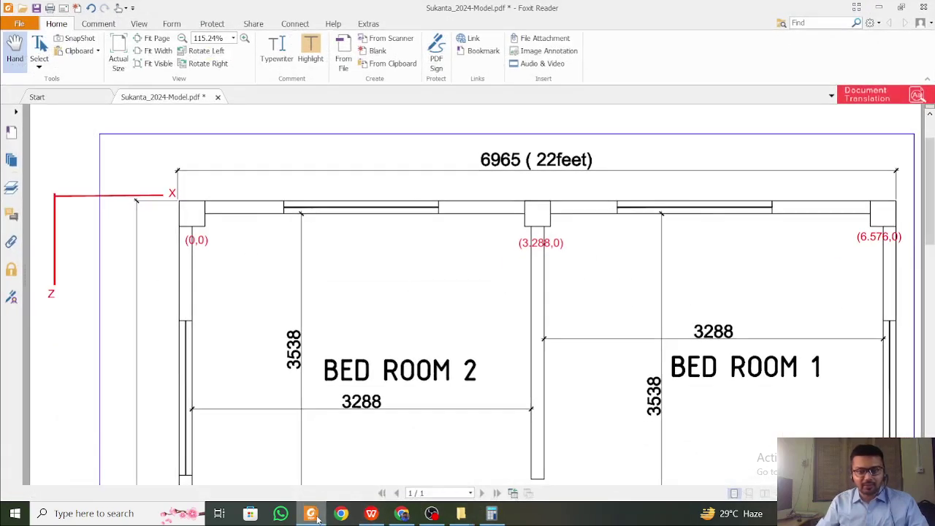
left_click(313, 515)
type("0")
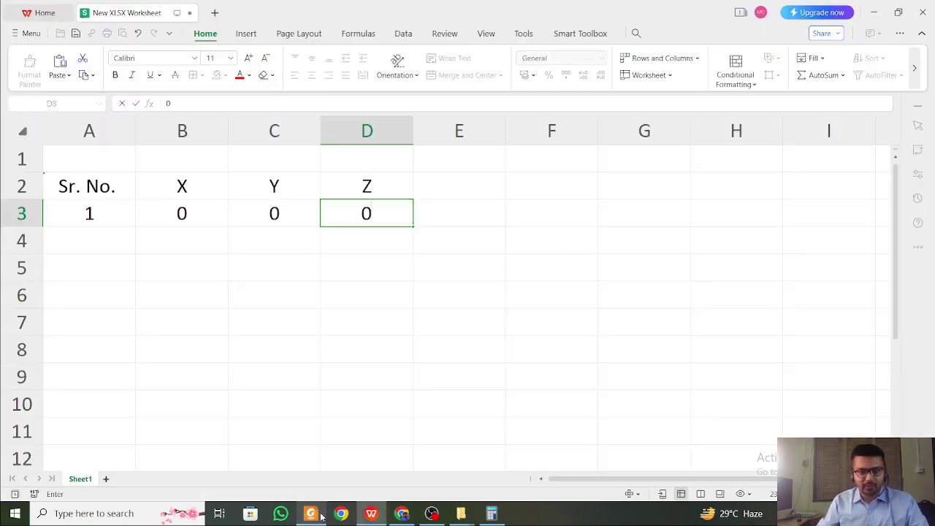
left_click(366, 349)
left_click(335, 238)
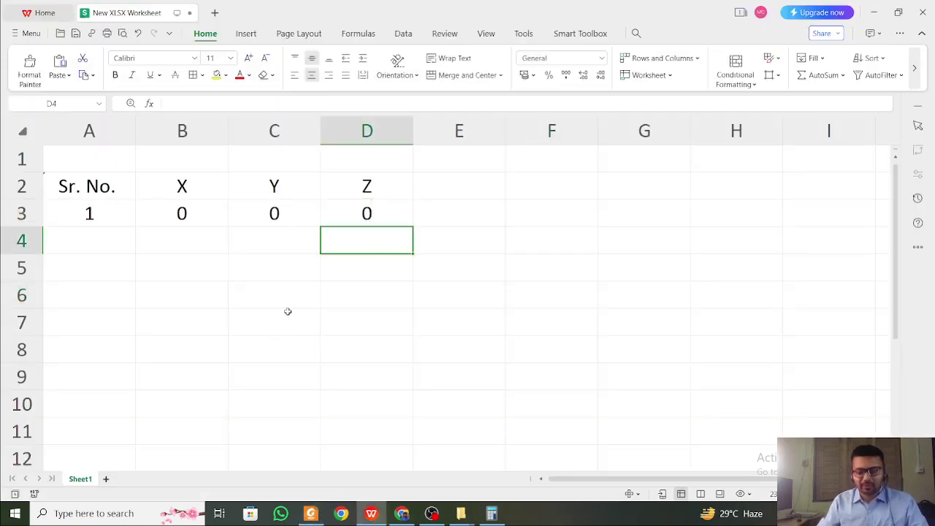
Review the X, Y and Z coordinates listed for points 1 to 12 in the worksheet
scroll(488, 404, "down", 1)
scroll(488, 406, "up", 1)
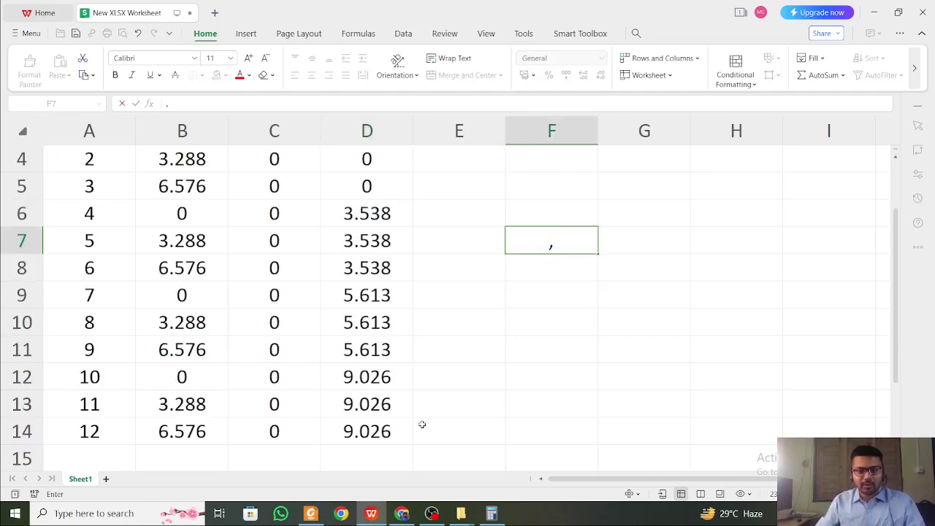
left_click(415, 357)
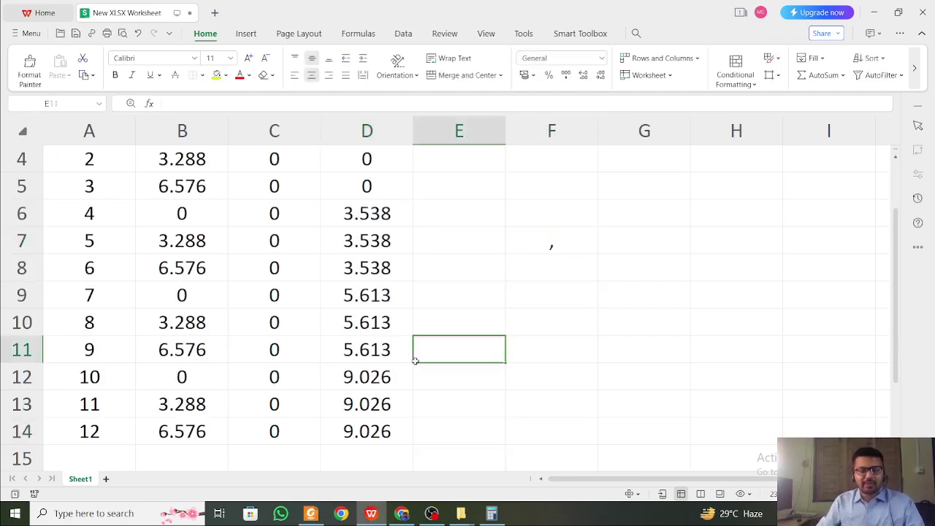
scroll(448, 353, "down", 2)
scroll(441, 347, "up", 5)
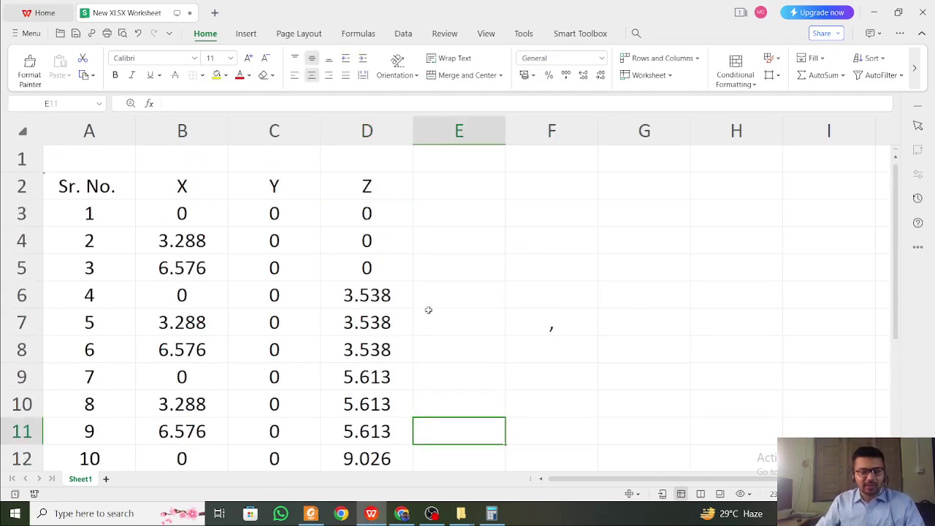
scroll(329, 292, "down", 2)
scroll(146, 281, "up", 2)
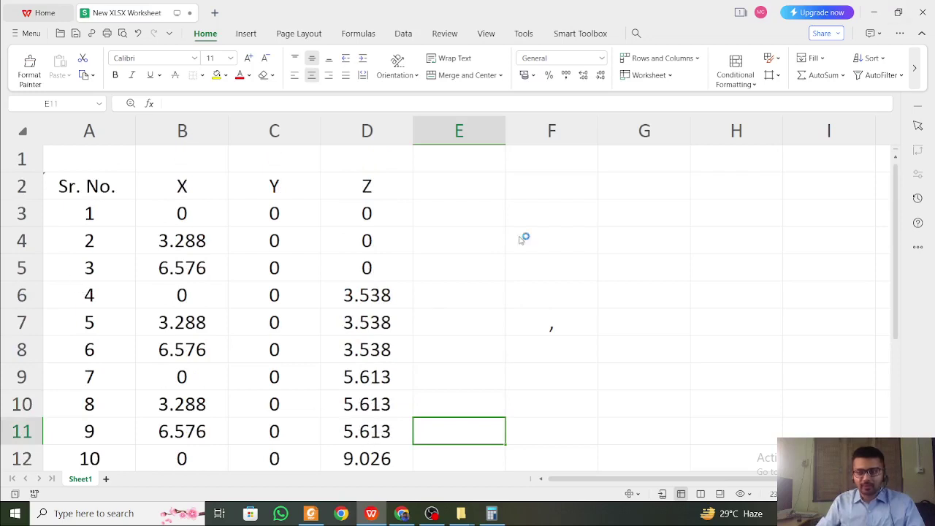
scroll(463, 255, "down", 2)
scroll(462, 255, "up", 2)
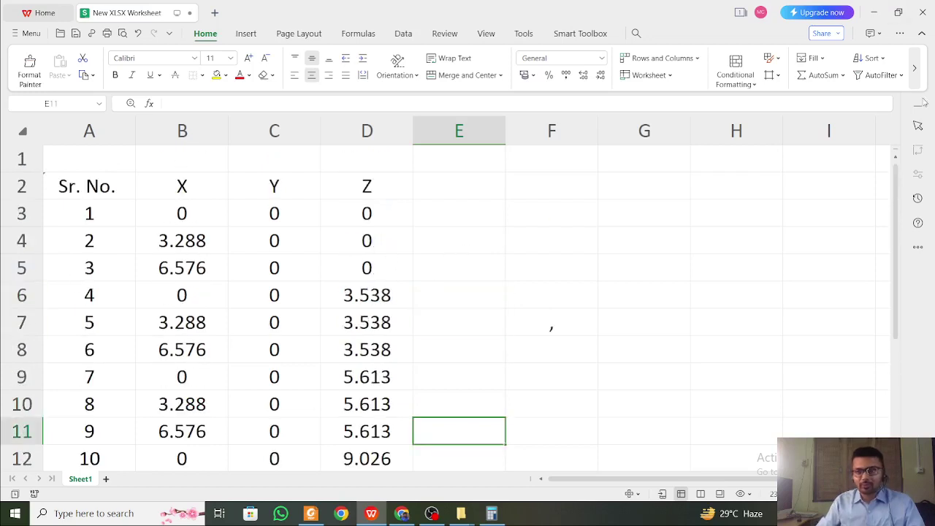
Launch STAAD.Pro CONNECT Edition from the desktop and dismiss the account sign-in window
left_click(874, 13)
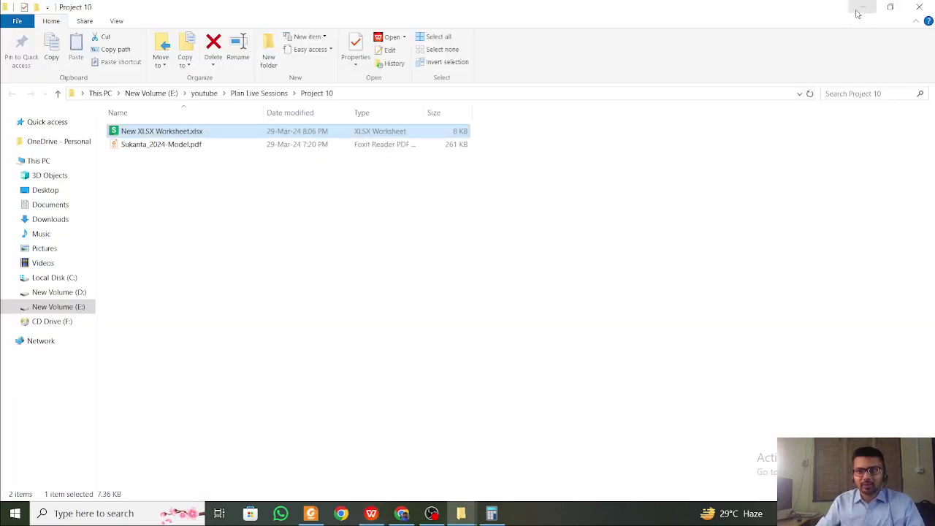
left_click(861, 9)
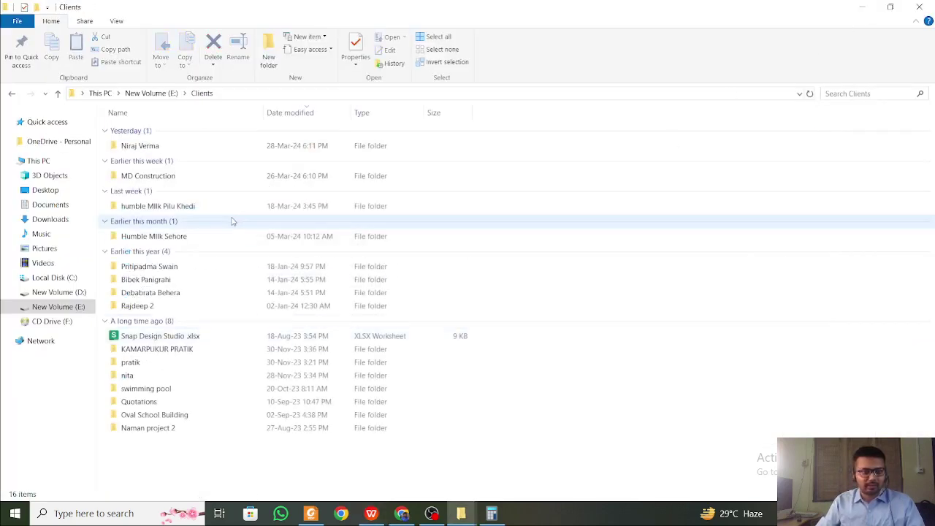
left_click(861, 7)
right_click(475, 158)
left_click(550, 231)
right_click(549, 227)
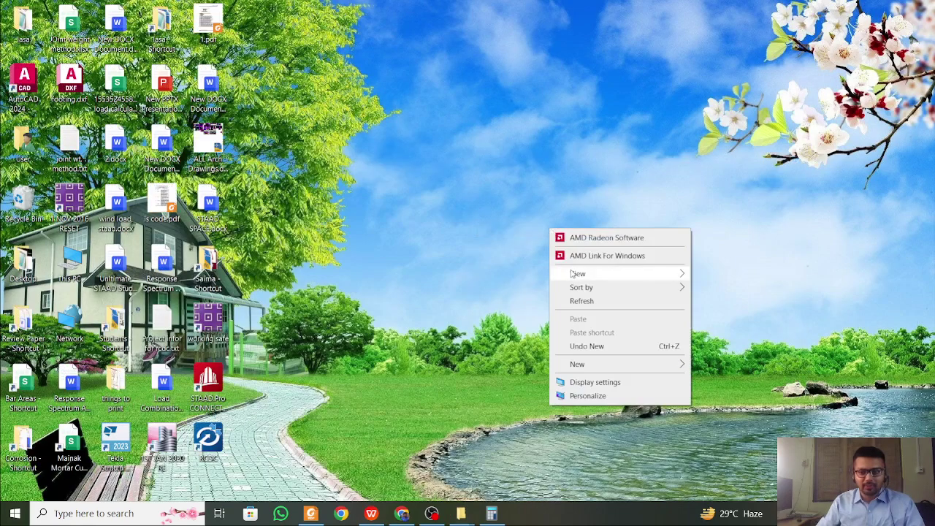
left_click(578, 303)
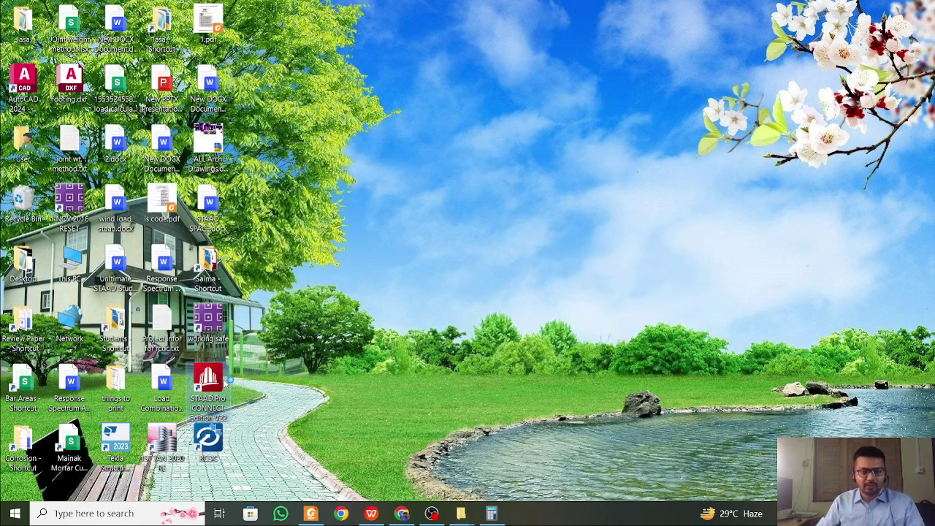
double_click(219, 384)
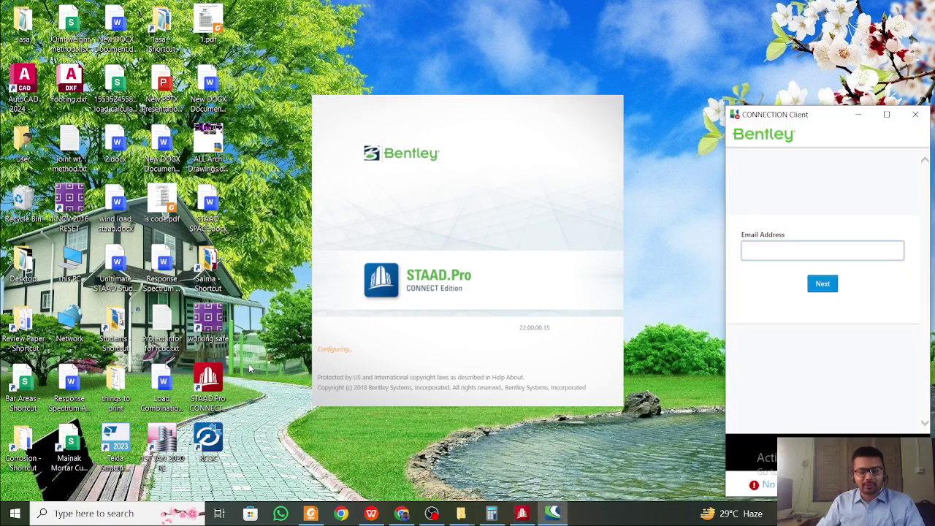
left_click(915, 115)
right_click(729, 128)
left_click(775, 206)
right_click(775, 205)
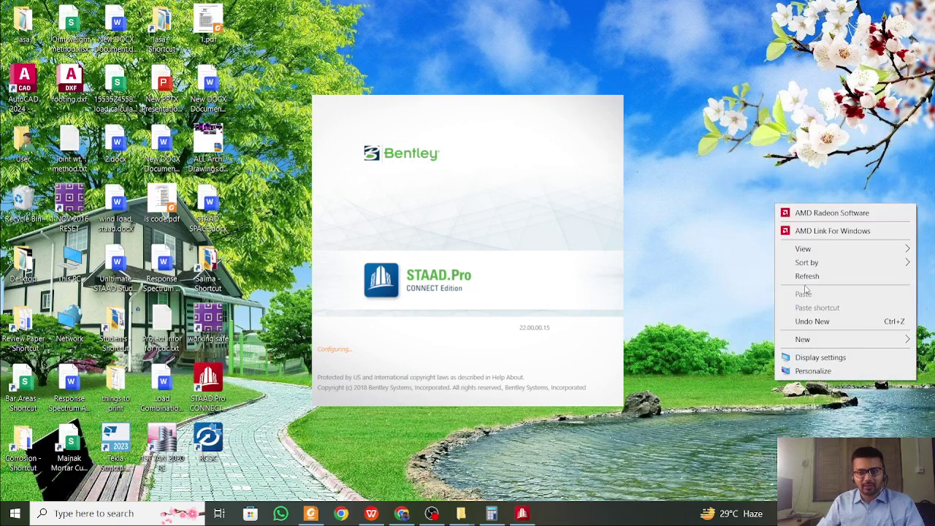
left_click(819, 274)
right_click(820, 276)
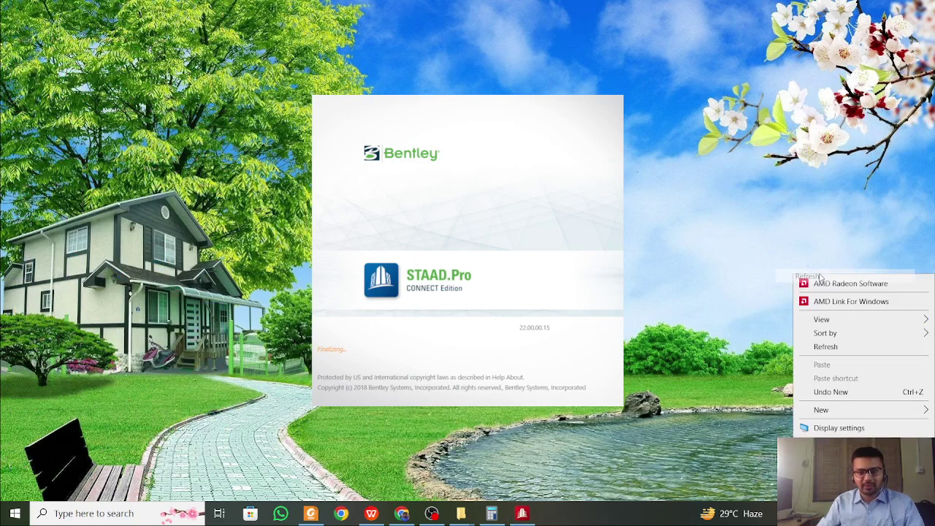
left_click(845, 346)
right_click(845, 354)
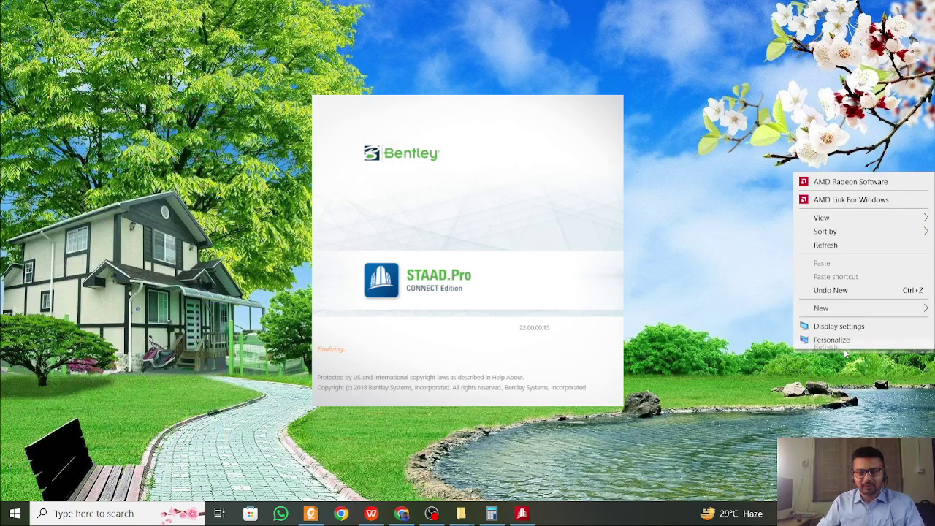
left_click(847, 247)
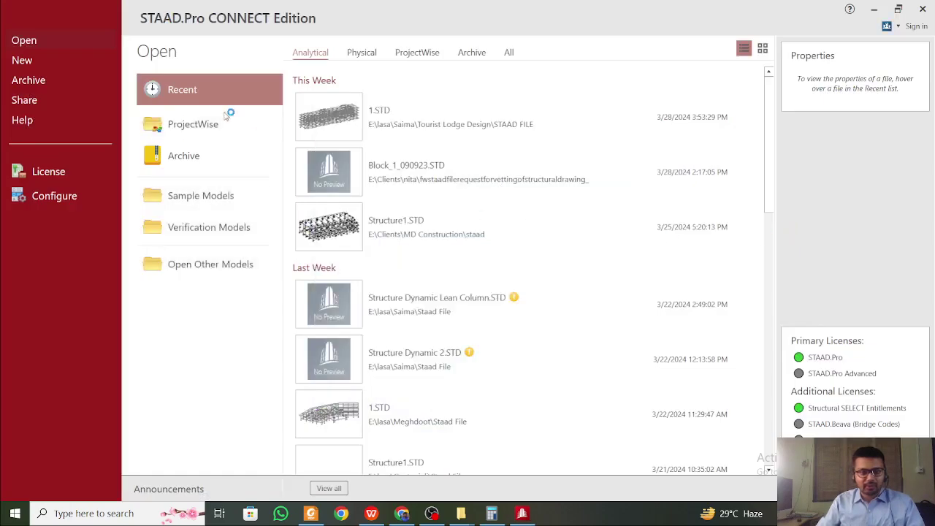
Start a new model and open the folder selection for its save location
left_click(47, 63)
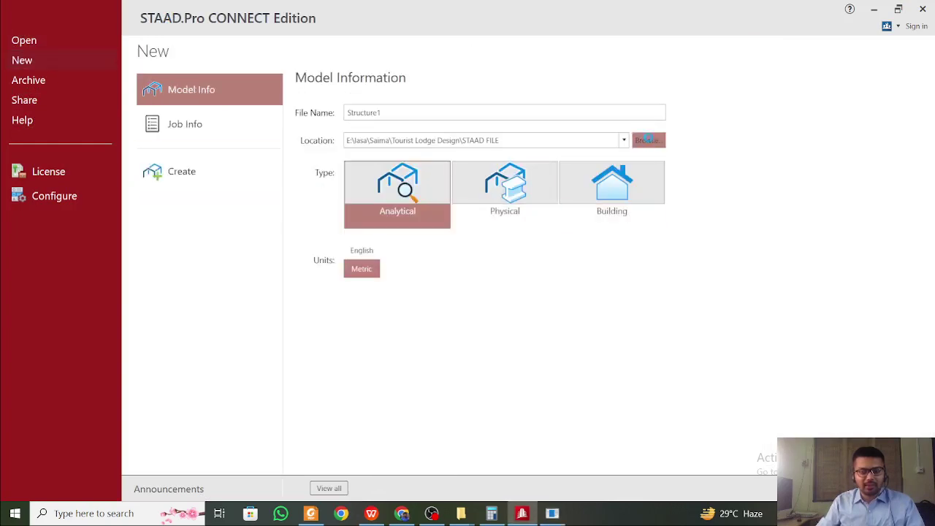
left_click(647, 140)
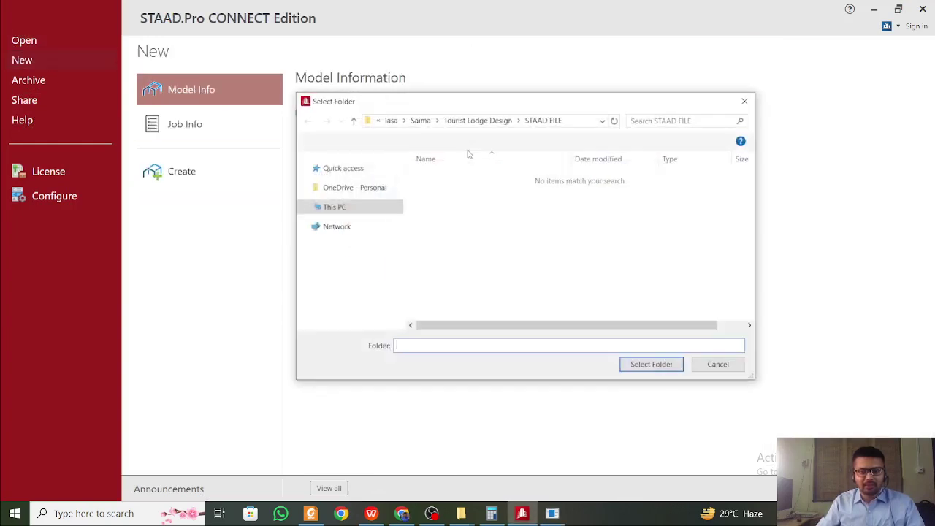
left_click(391, 121)
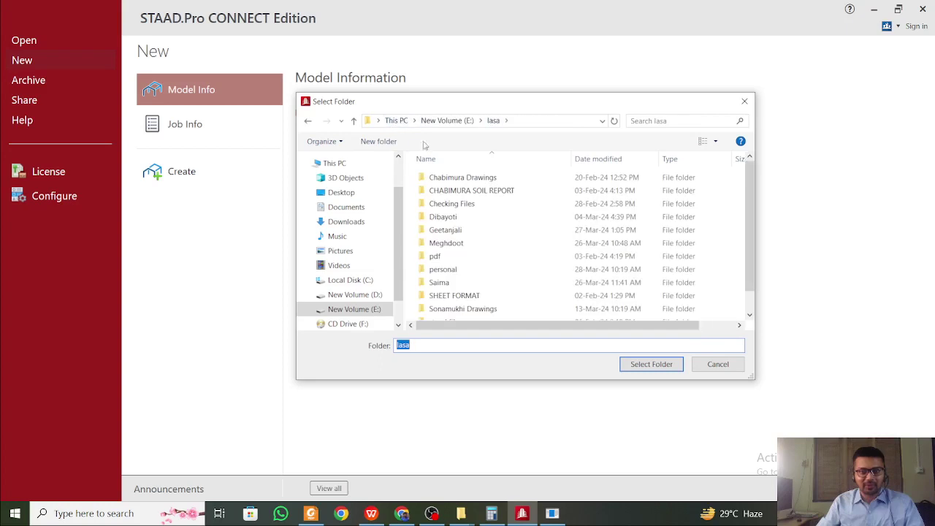
left_click(453, 296)
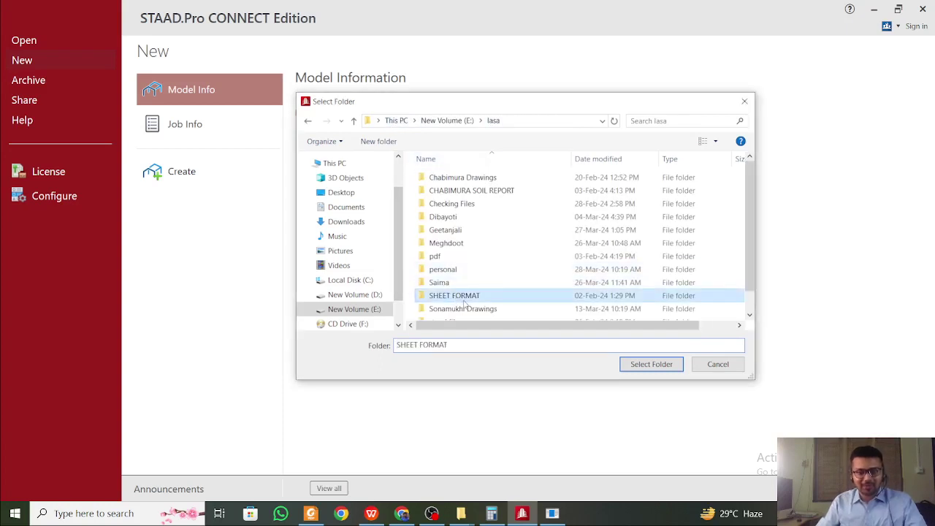
left_click(455, 299)
left_click(511, 246)
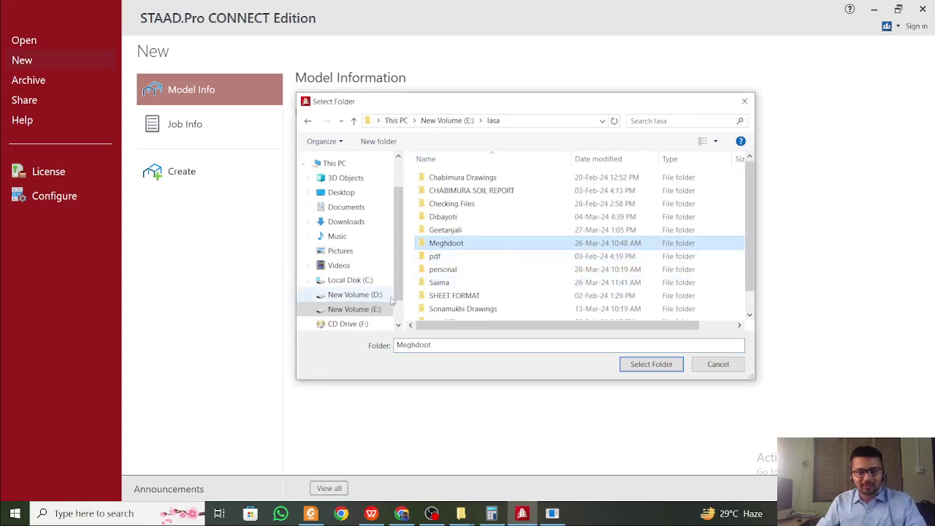
scroll(474, 300, "down", 1)
scroll(474, 302, "up", 1)
scroll(467, 292, "down", 1)
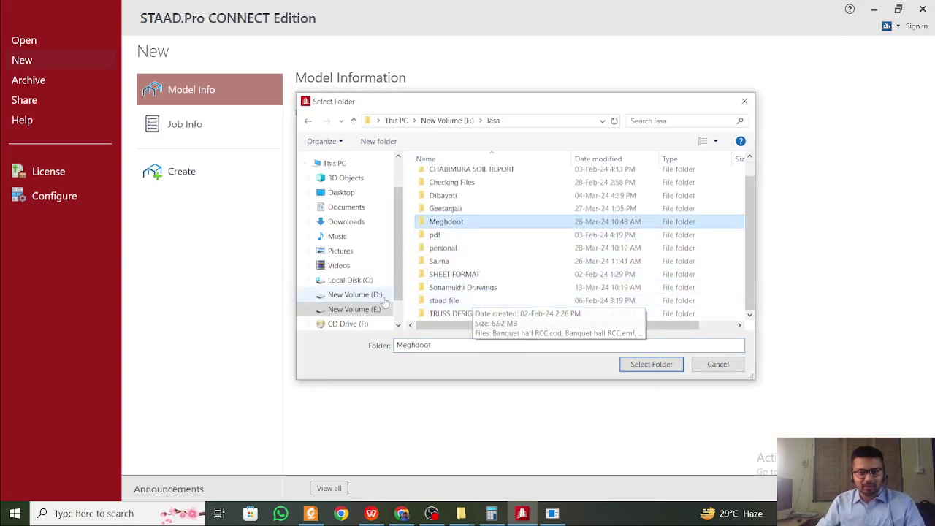
left_click(355, 295)
left_click(452, 282)
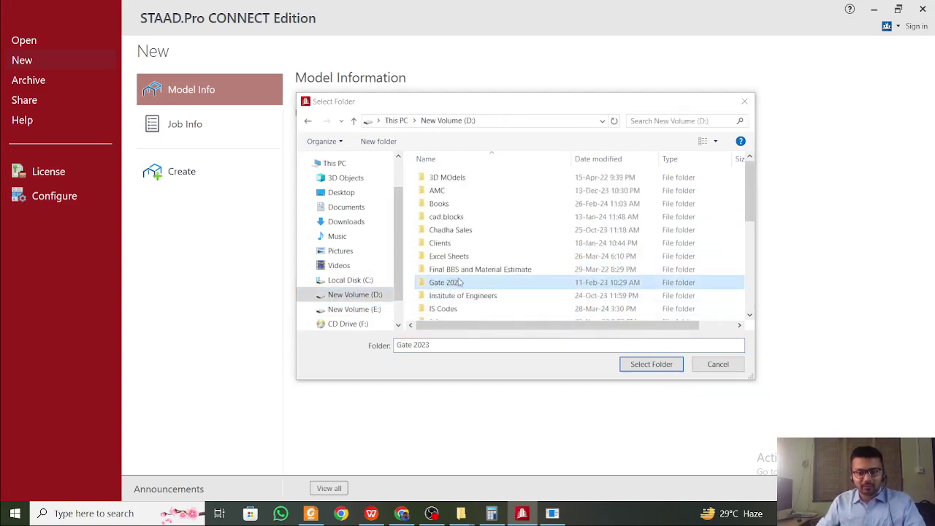
Browse to the folder E:\youtube\Plan Live Sessions\Project 10 for the new model
left_click(354, 309)
key("End")
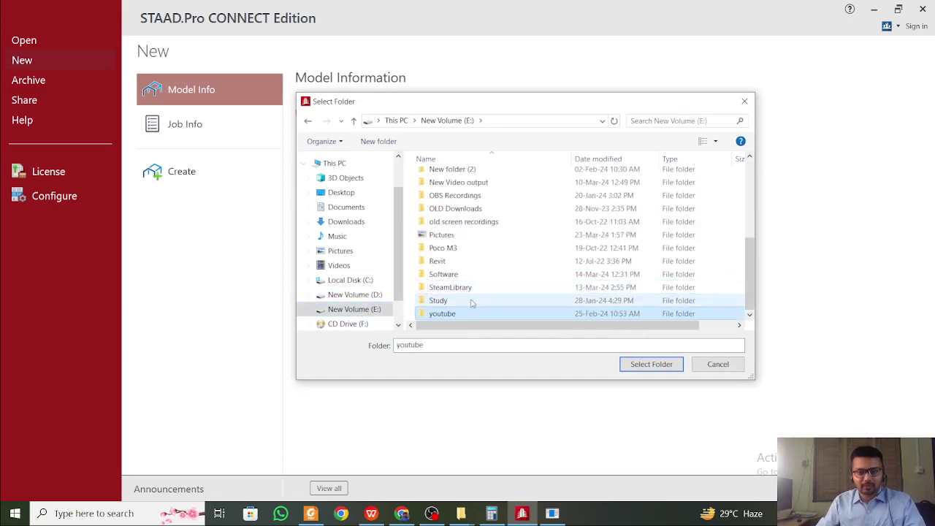
double_click(462, 314)
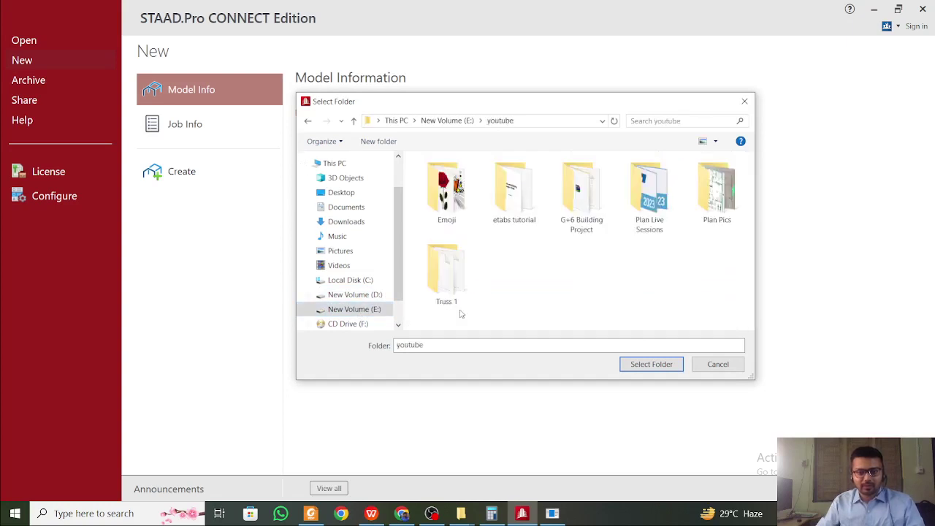
double_click(632, 217)
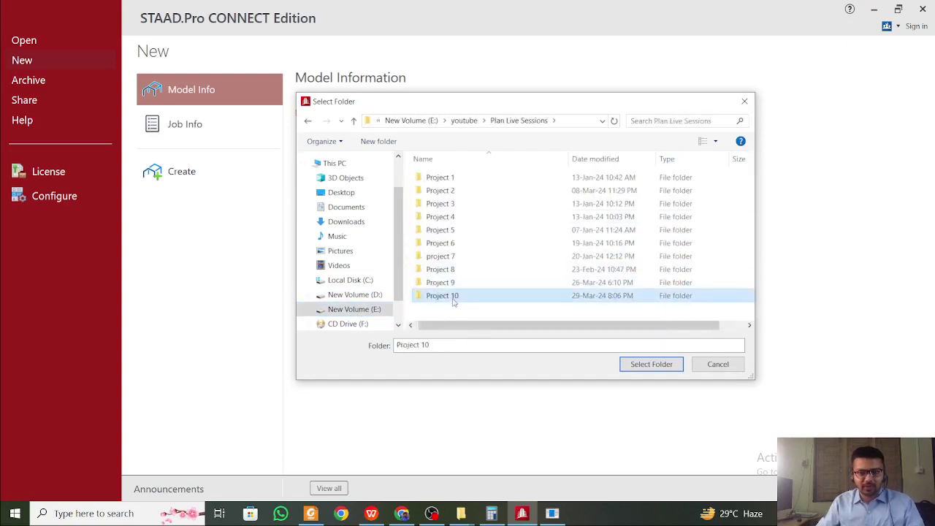
double_click(447, 295)
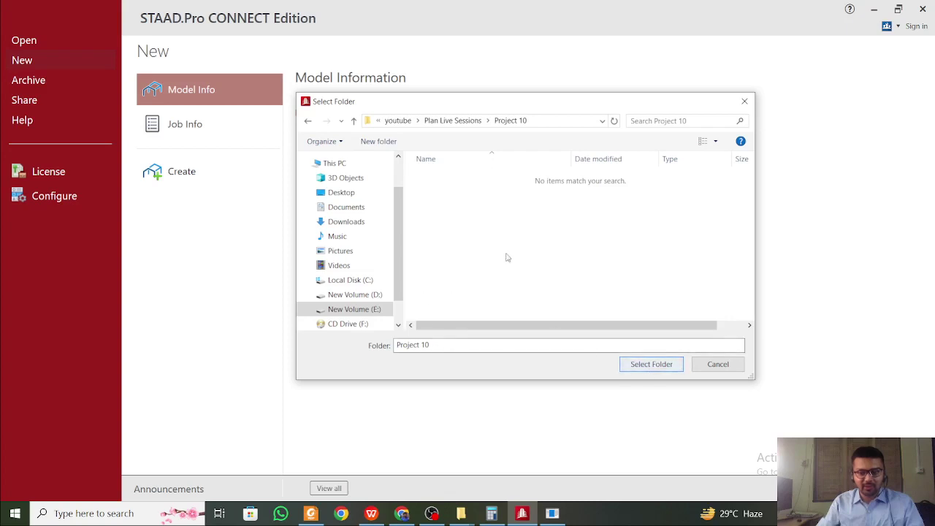
Create a folder named Staad File inside Project 10 and choose it as the model's location
right_click(514, 229)
mouse_move(612, 379)
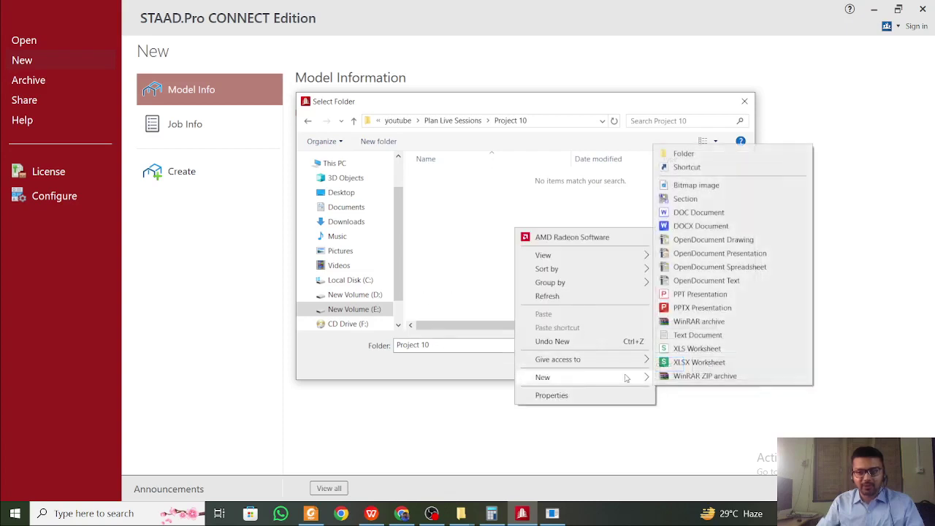
left_click(680, 151)
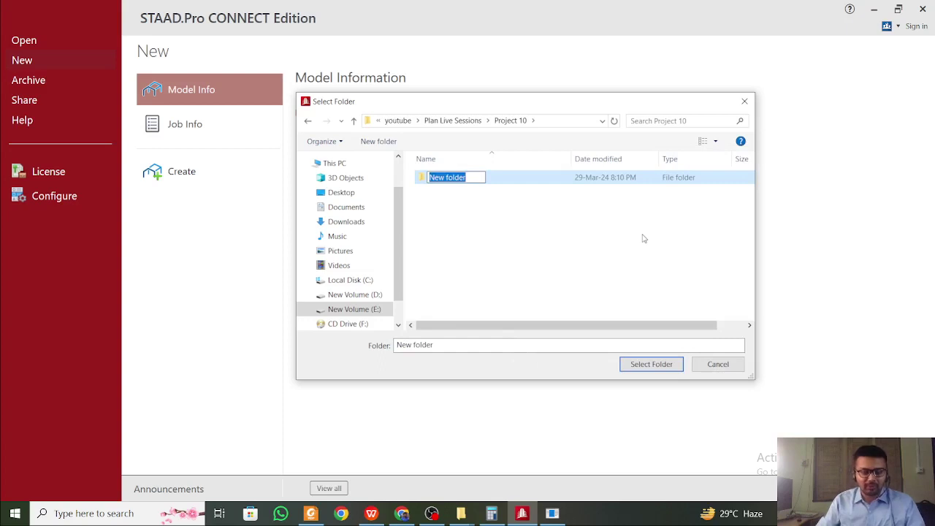
type("Sta")
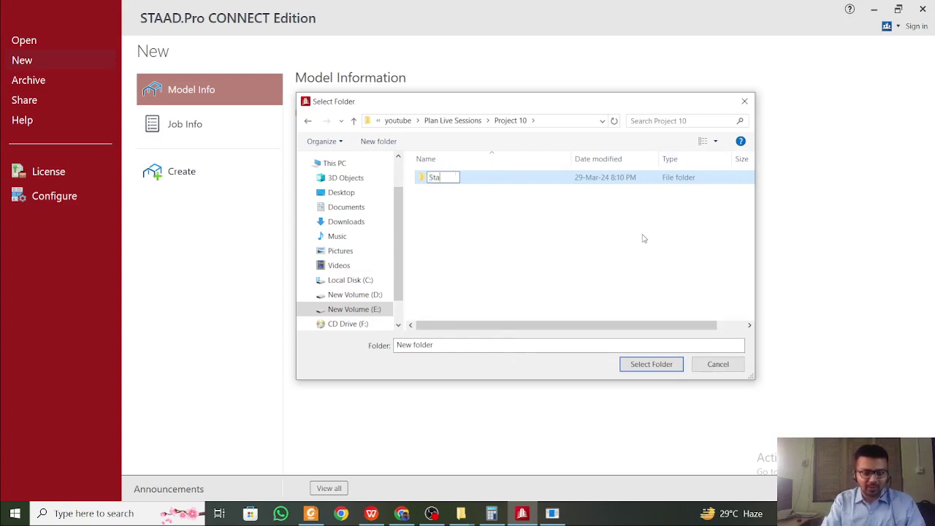
type("ad File")
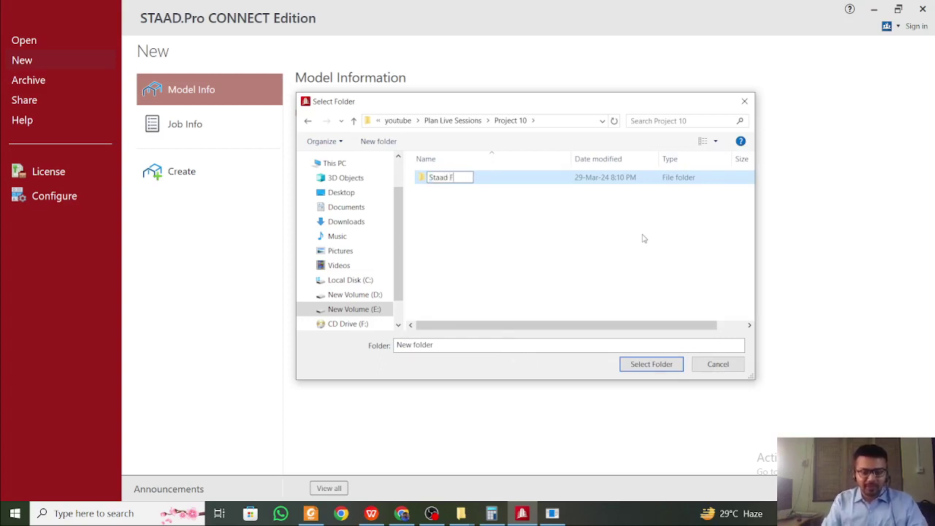
key("Return")
double_click(577, 181)
left_click(647, 364)
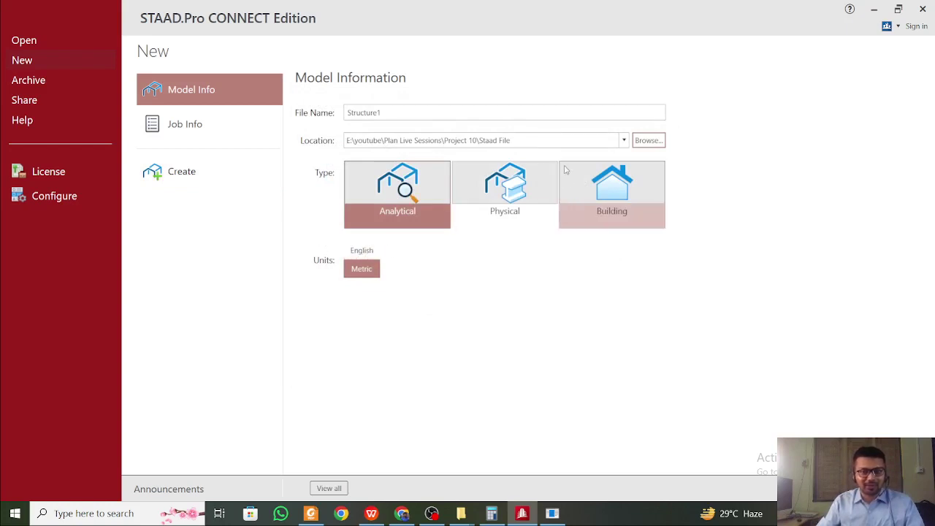
Set the file name to 1 and create the analytical model in metric units
double_click(456, 111)
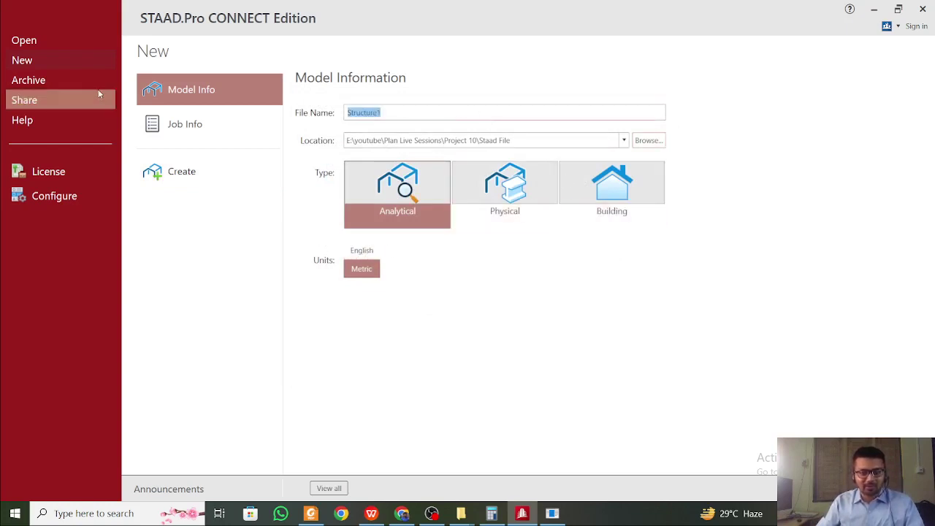
type("1")
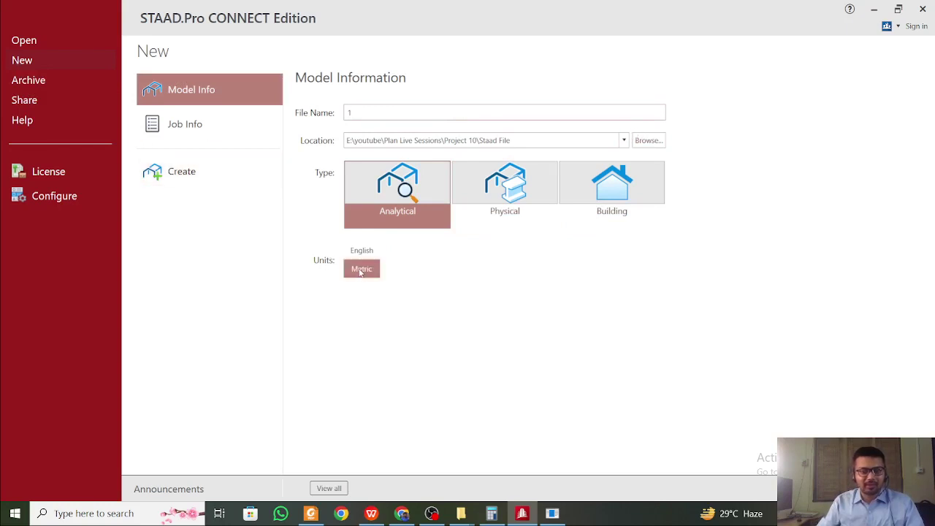
left_click(170, 169)
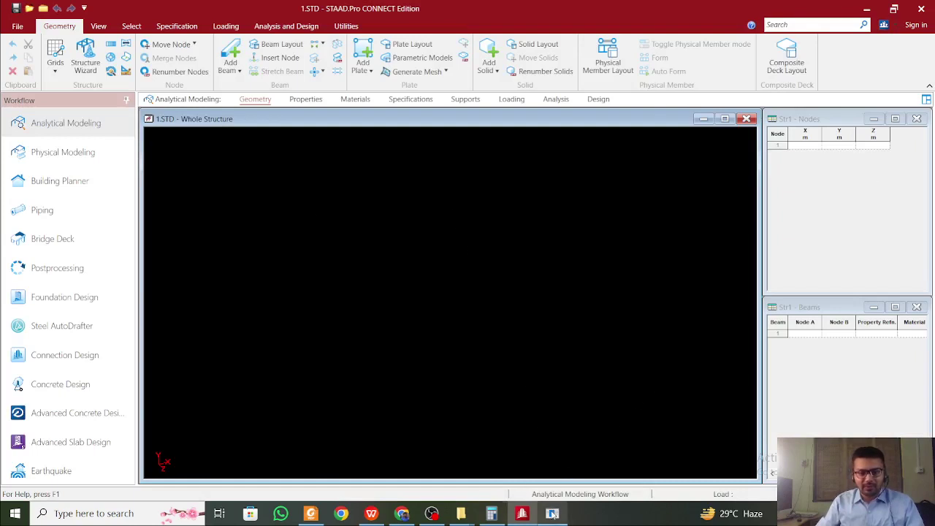
left_click(557, 299)
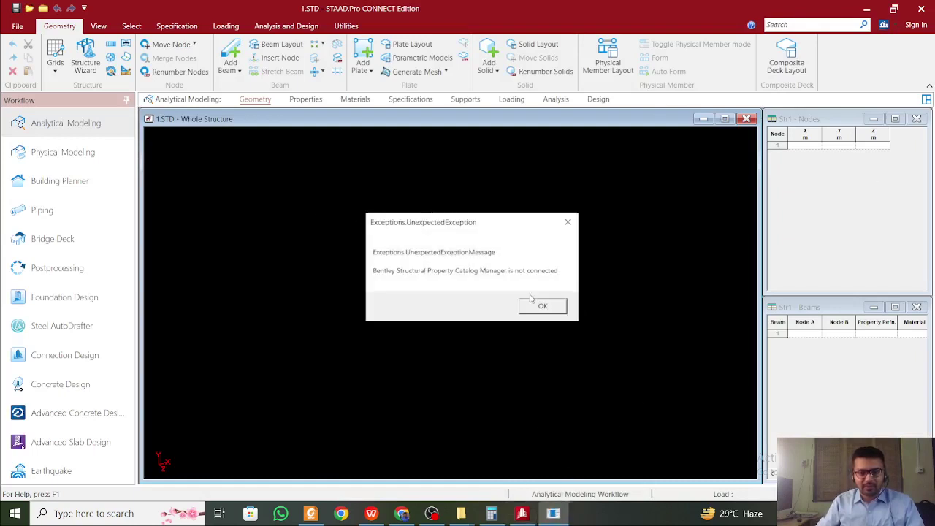
left_click(542, 304)
In the WPS worksheet, copy the numbers and X, Y, Z coordinates of points 1 to 12 (A3:D14), then return to STAAD.Pro
left_click(370, 513)
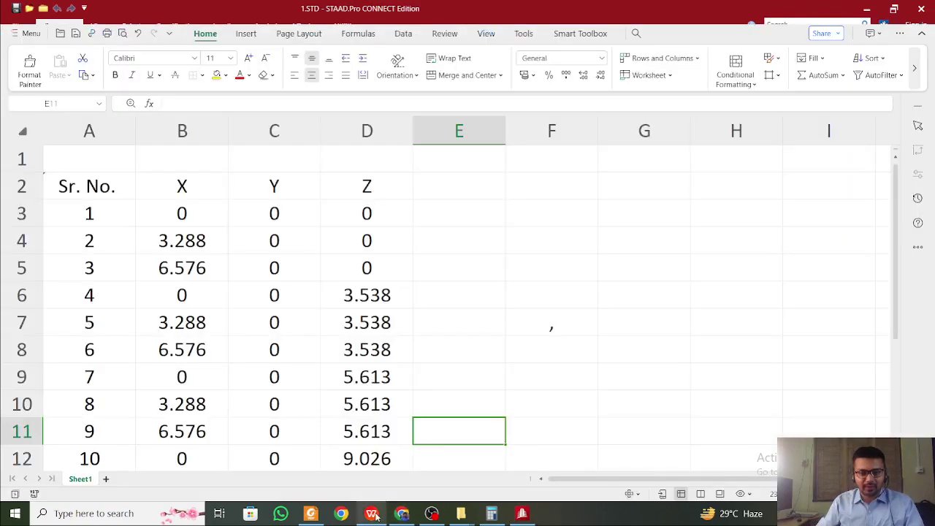
left_click(325, 289)
left_click_drag(80, 221, 343, 439)
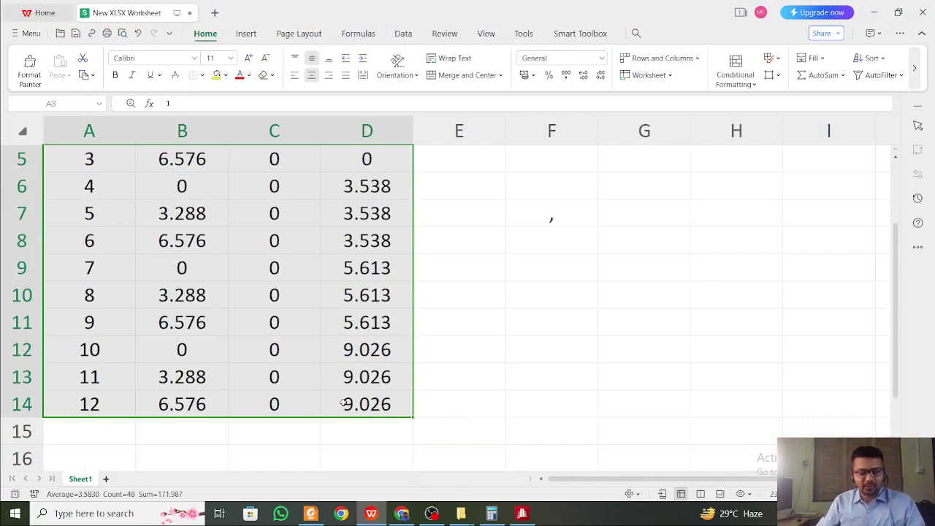
key("ctrl+c")
scroll(350, 402, "up", 2)
left_click(873, 13)
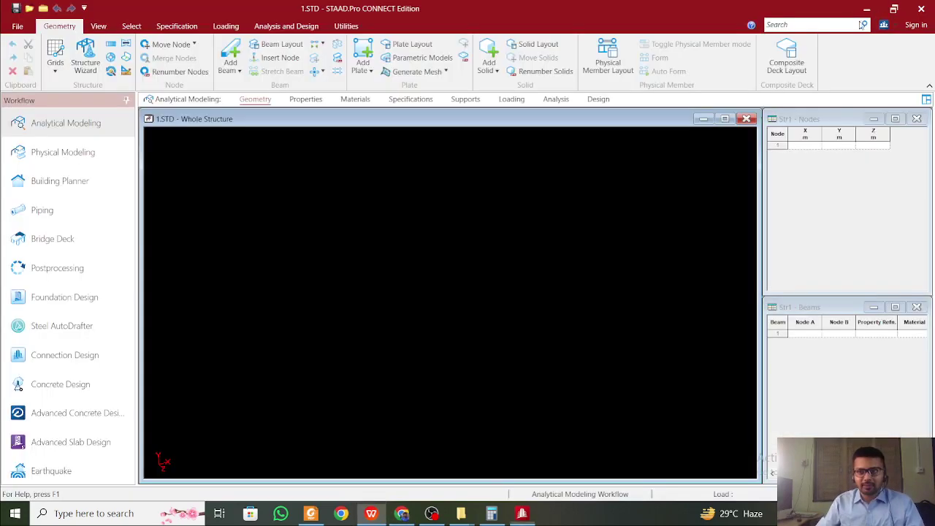
Paste the copied coordinates into the Nodes table, accepting the mapping of columns to Node, X, Y and Z
key("ctrl+v")
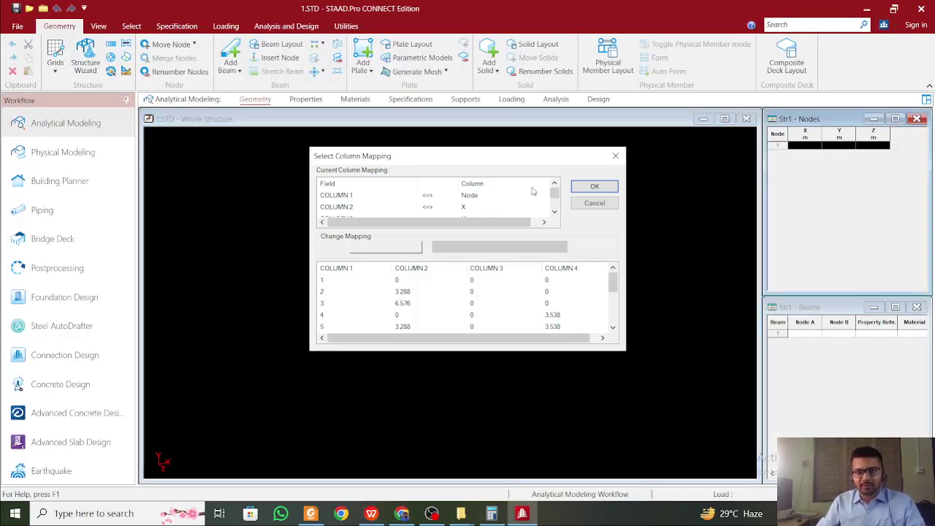
left_click(583, 186)
left_click(499, 225)
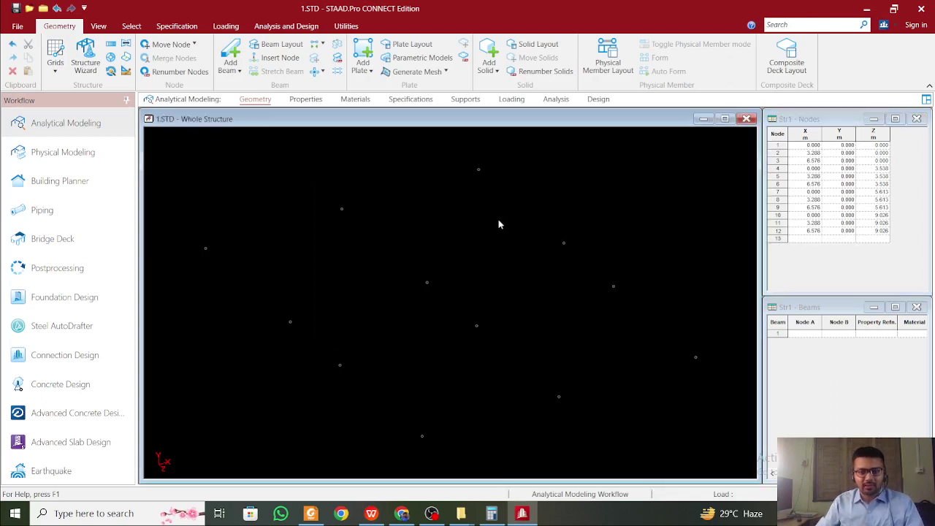
Show the nodes in plan view and add beams along the row of nodes 10, 11 and 12
left_click(98, 26)
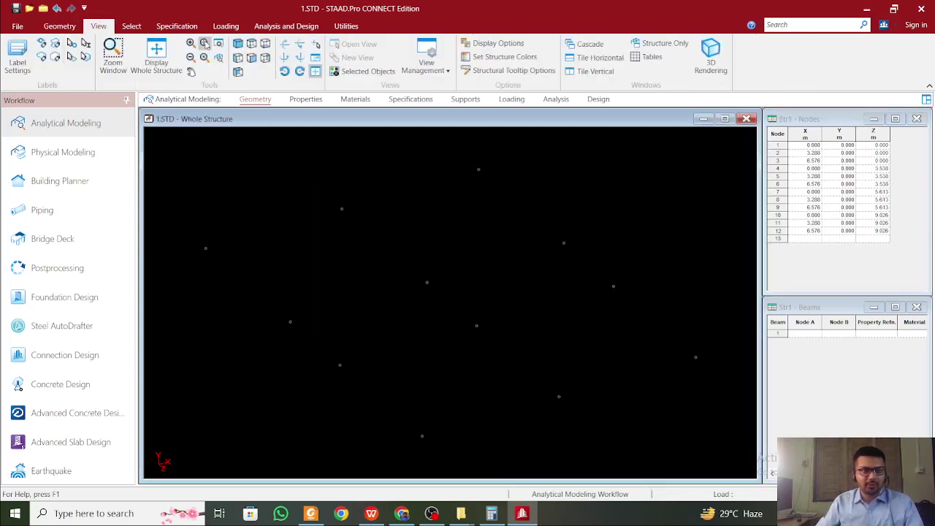
left_click(251, 44)
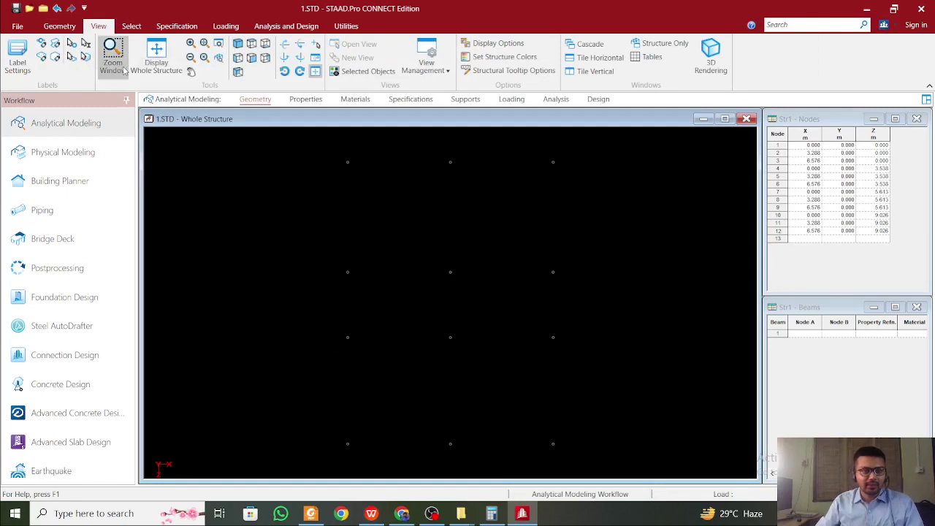
left_click(59, 26)
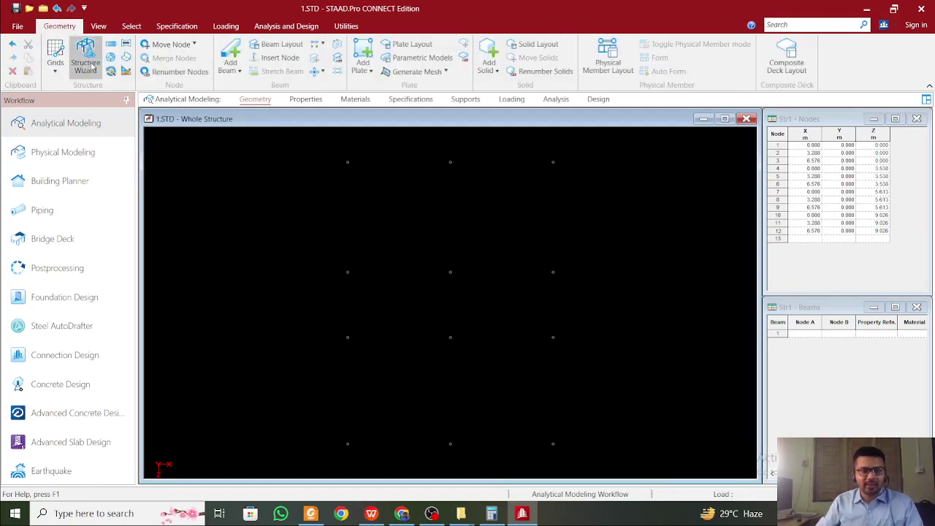
left_click(231, 54)
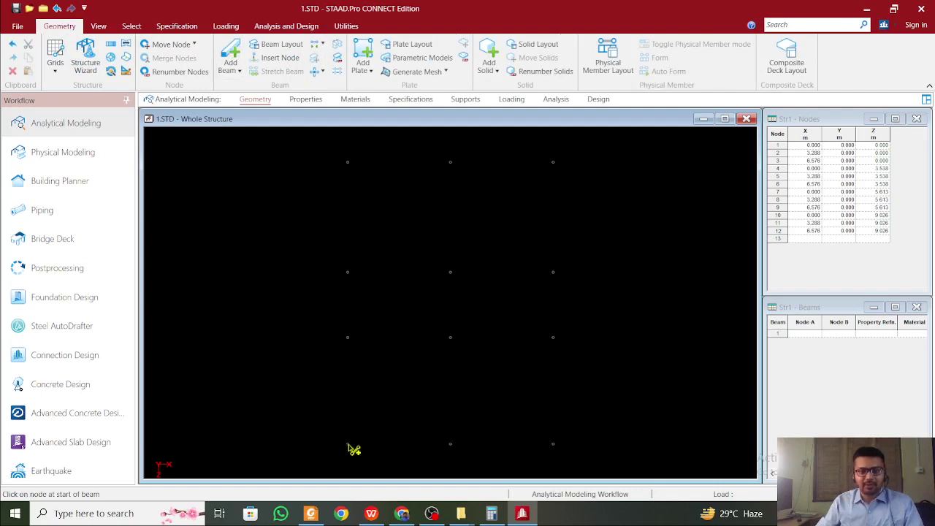
left_click_drag(356, 445, 554, 445)
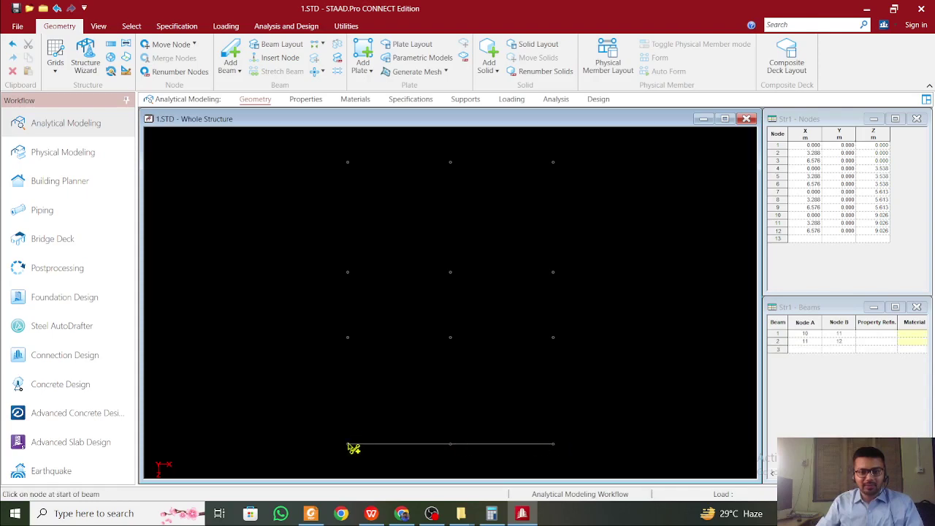
Add beams from nodes 10, 11 and 12 to nodes 7, 8 and 9, and along the row 7–8–9
left_click_drag(349, 443, 348, 338)
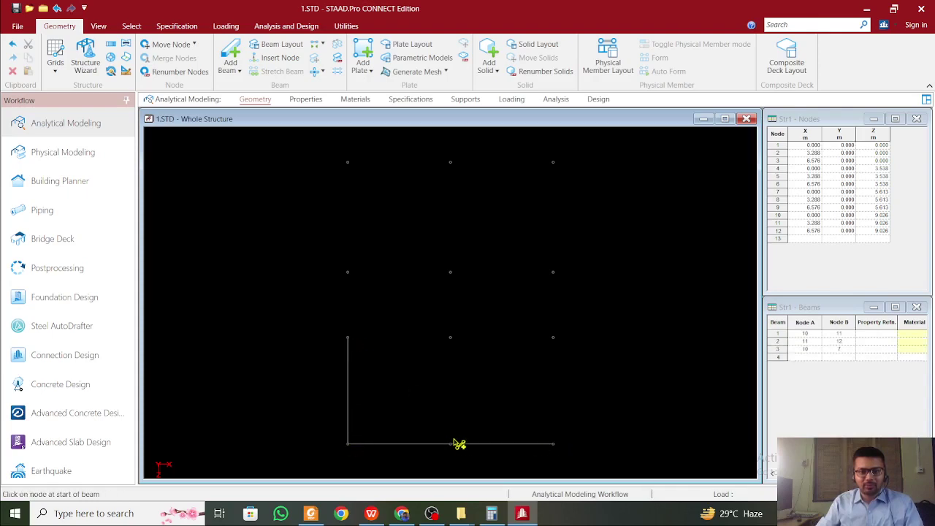
left_click_drag(451, 444, 450, 338)
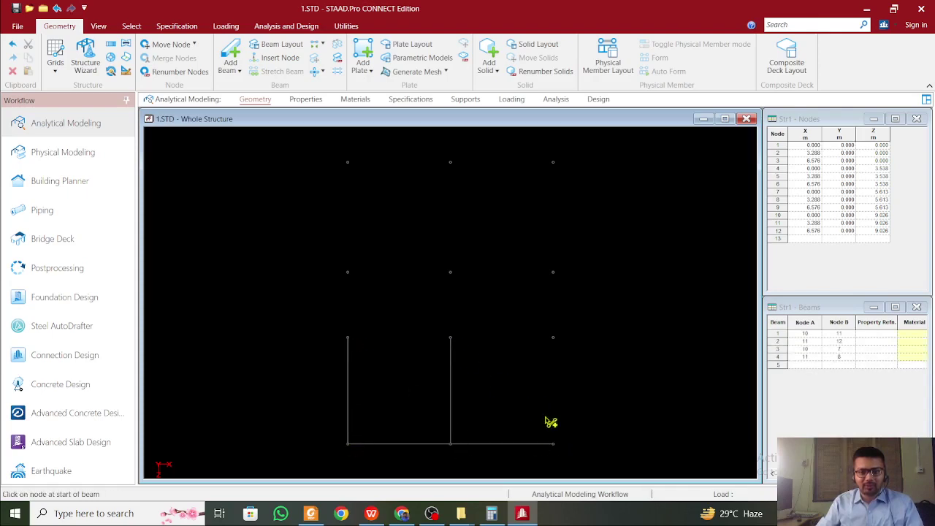
left_click_drag(553, 443, 554, 339)
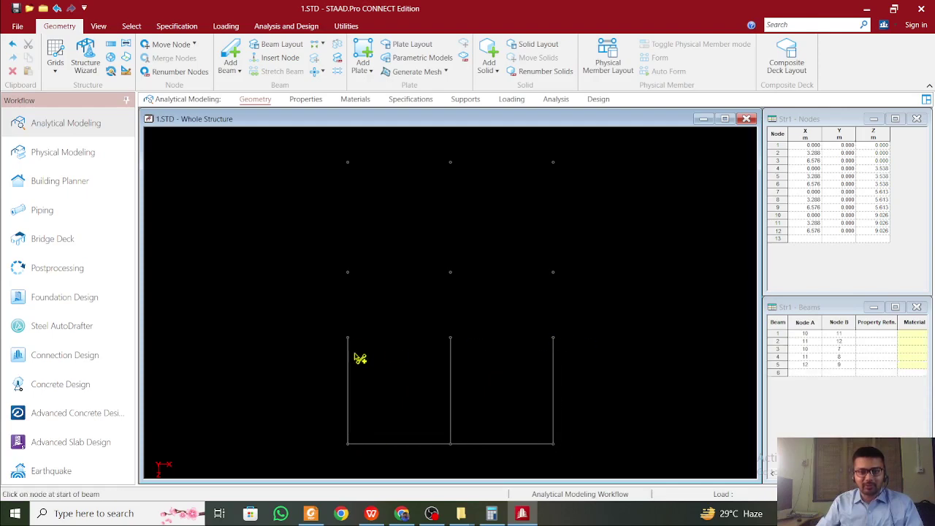
left_click_drag(348, 338, 553, 338)
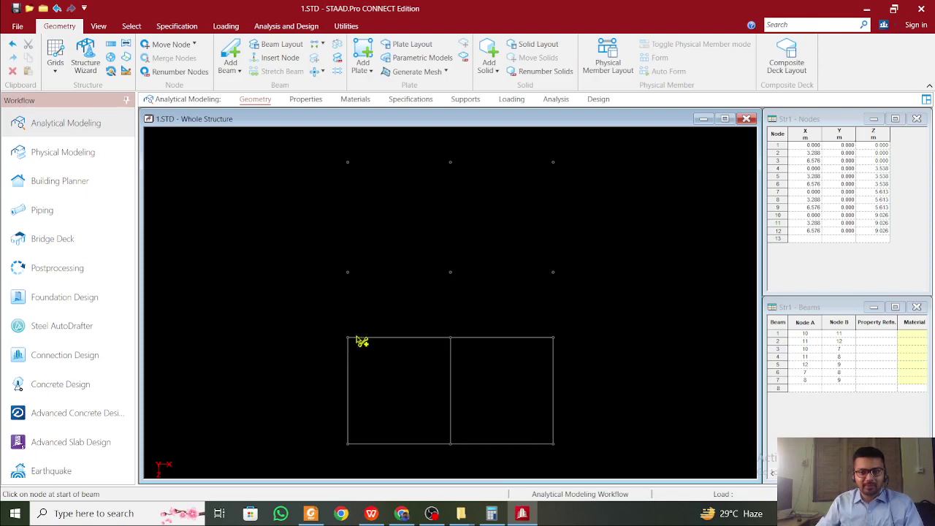
Add beams from nodes 7, 8 and 9 to nodes 4, 5 and 6, and along the row 4–5–6
mouse_move(351, 340)
left_mouse_down()
mouse_move(357, 278)
mouse_move(348, 272)
left_mouse_up()
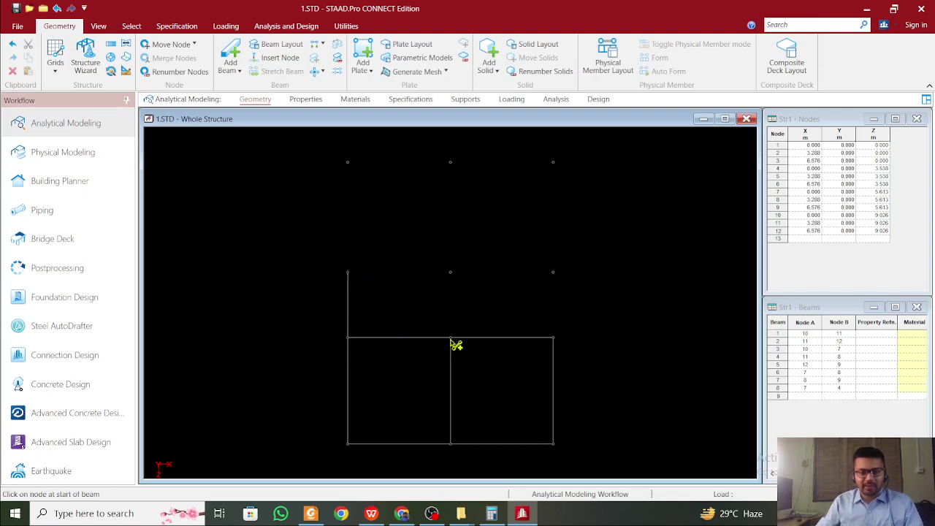
left_click_drag(455, 343, 451, 272)
mouse_move(553, 338)
left_mouse_down()
mouse_move(560, 344)
mouse_move(554, 273)
left_mouse_up()
left_click_drag(352, 277, 557, 274)
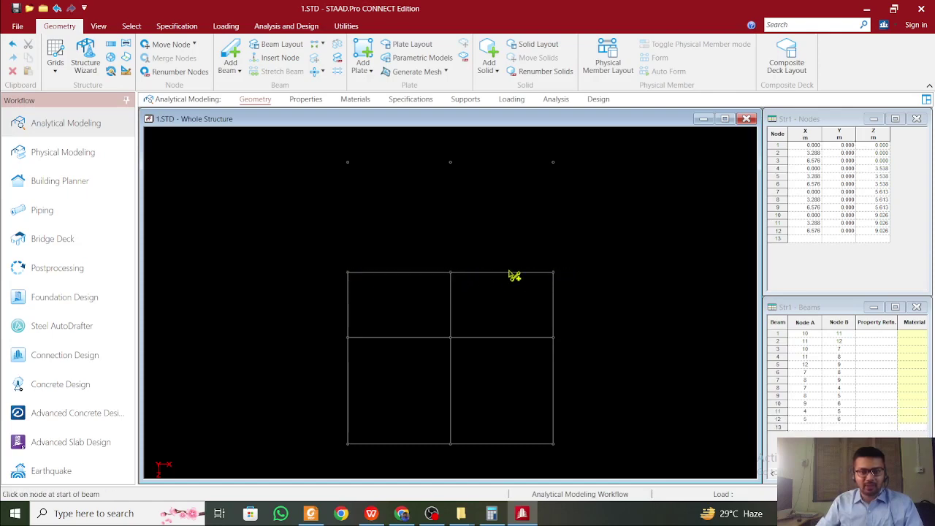
Complete the beam grid by connecting nodes 4, 5 and 6 to nodes 1, 2 and 3 and adding beams along the row 1–2–3
left_click_drag(349, 316, 353, 206)
left_click_drag(451, 316, 450, 206)
left_click_drag(555, 319, 553, 208)
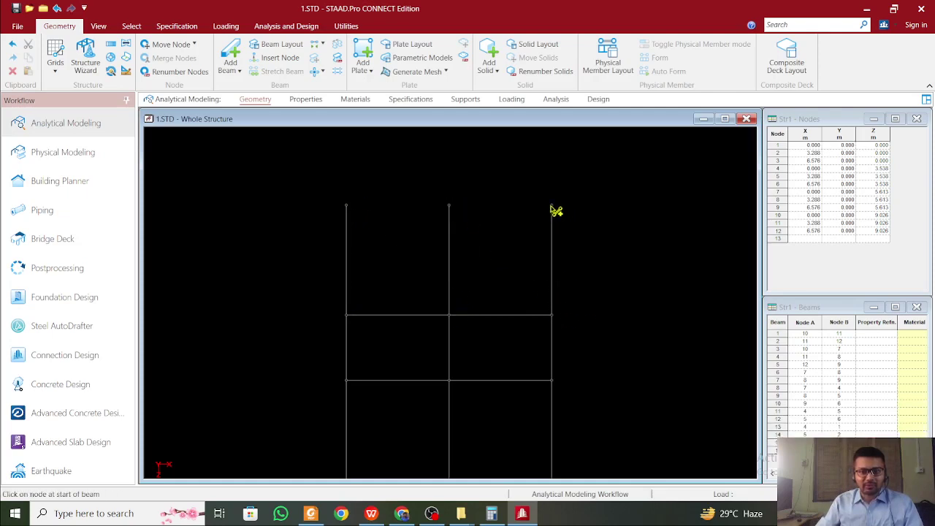
left_click_drag(346, 207, 552, 207)
scroll(511, 238, "down", 1)
middle_click_drag(518, 333, 501, 317)
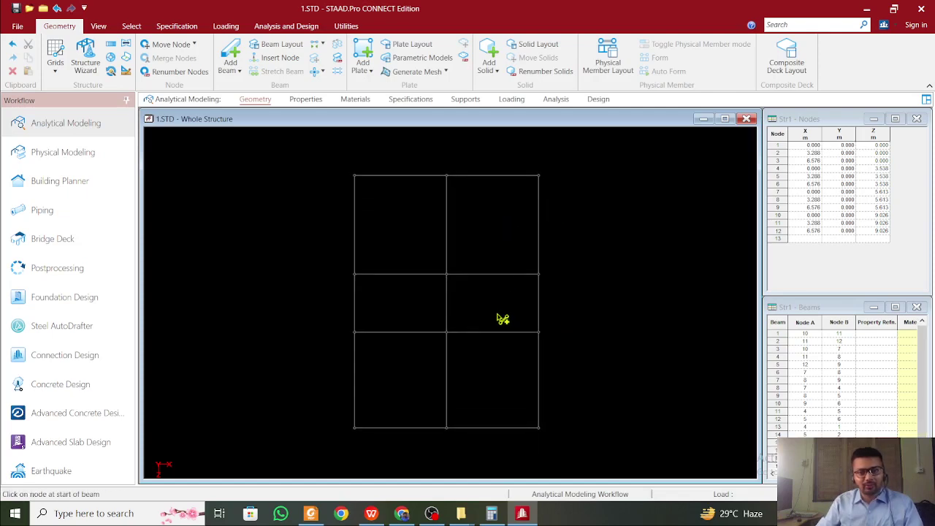
Switch to the isometric view and select every node of the beam grid with the Nodes Cursor
left_click(99, 27)
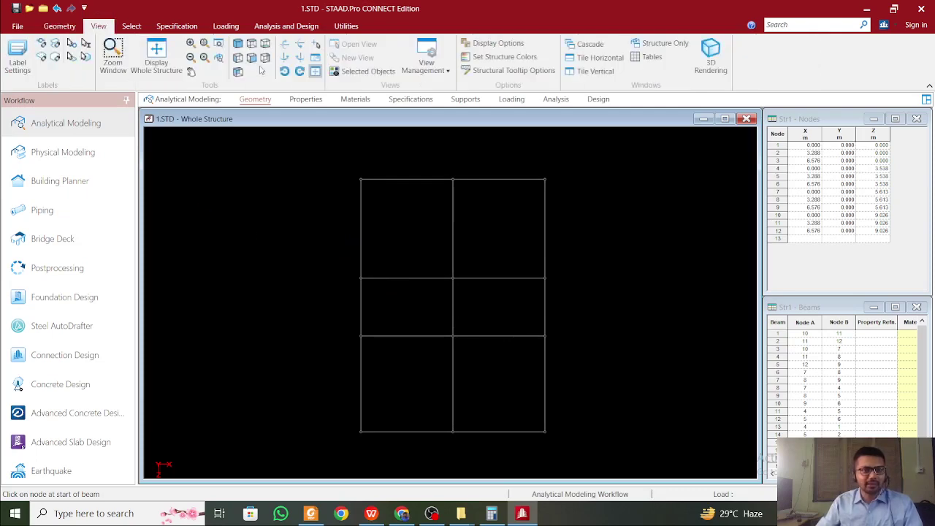
left_click(238, 43)
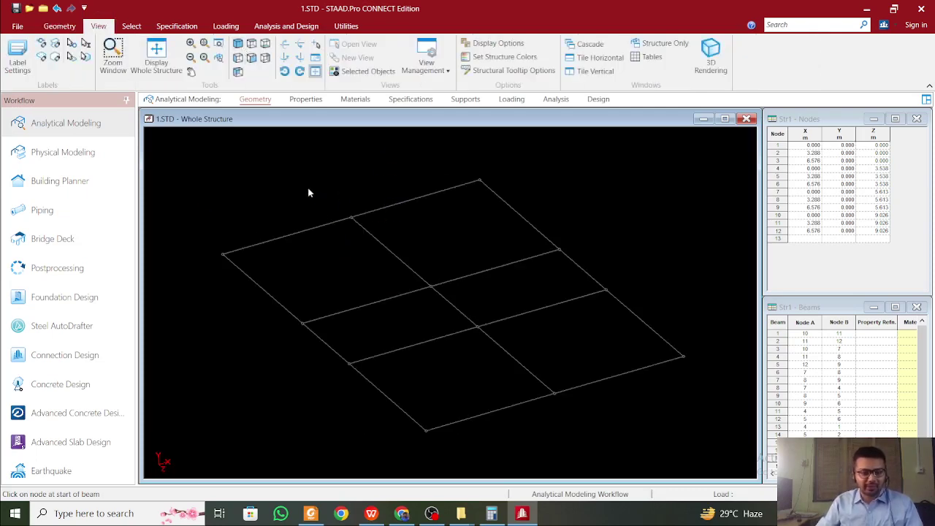
key("ctrl+a")
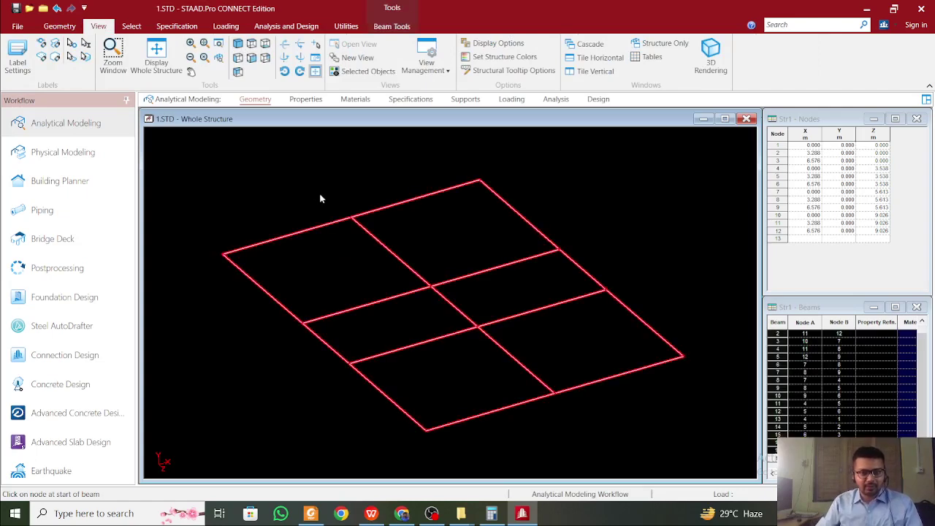
left_click(449, 246)
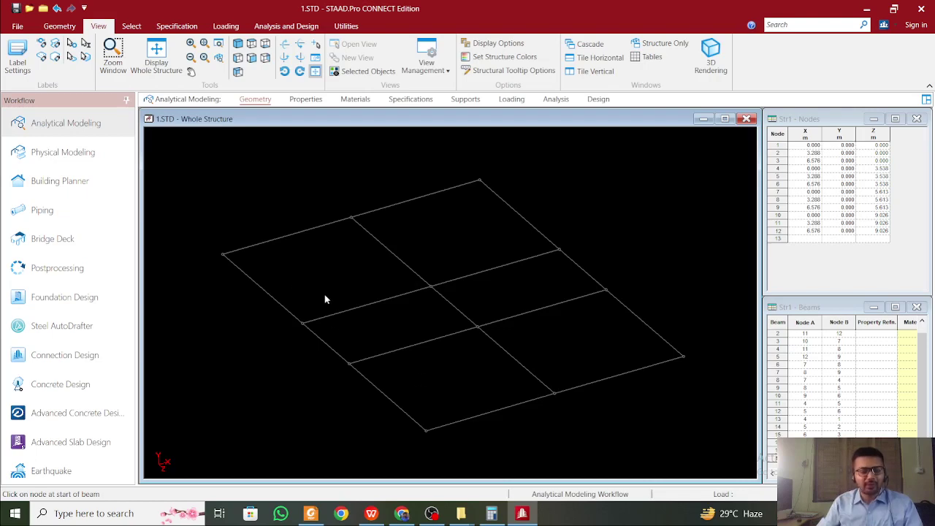
left_click(131, 26)
left_click(10, 45)
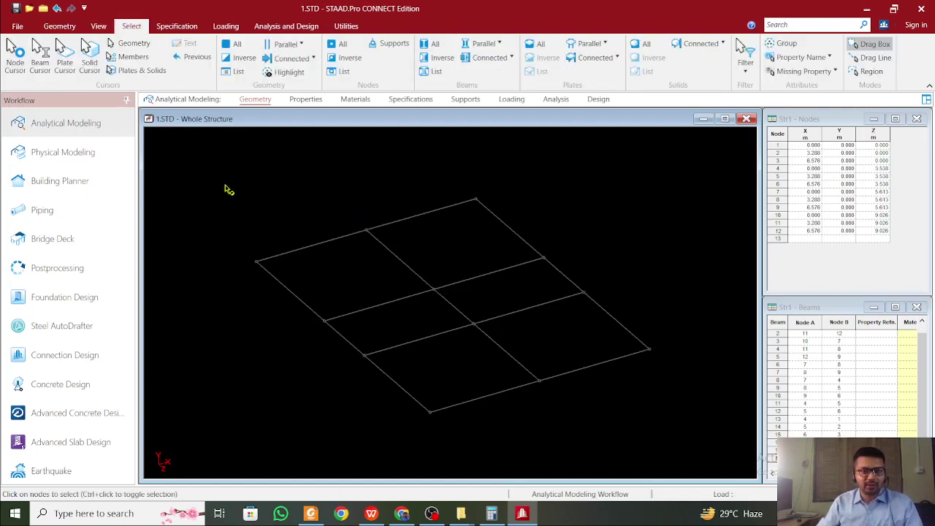
left_click_drag(225, 185, 665, 436)
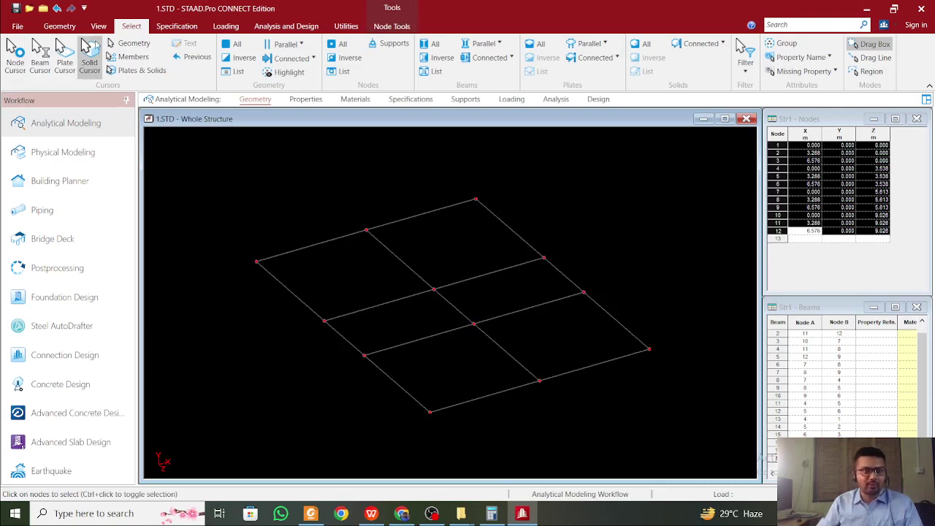
Generate columns below the selected nodes with Translational Repeat: Y direction, 1 step, -1.95 m spacing, steps linked
left_click(71, 31)
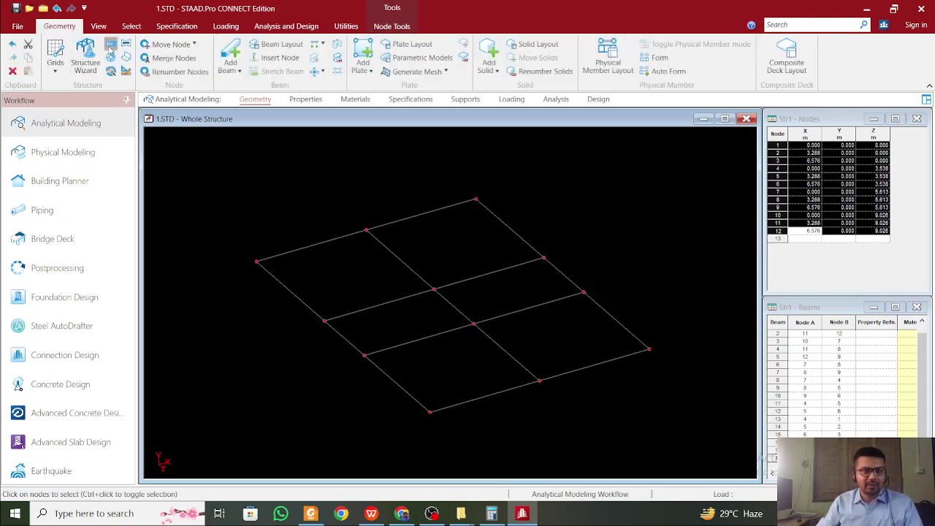
left_click(110, 44)
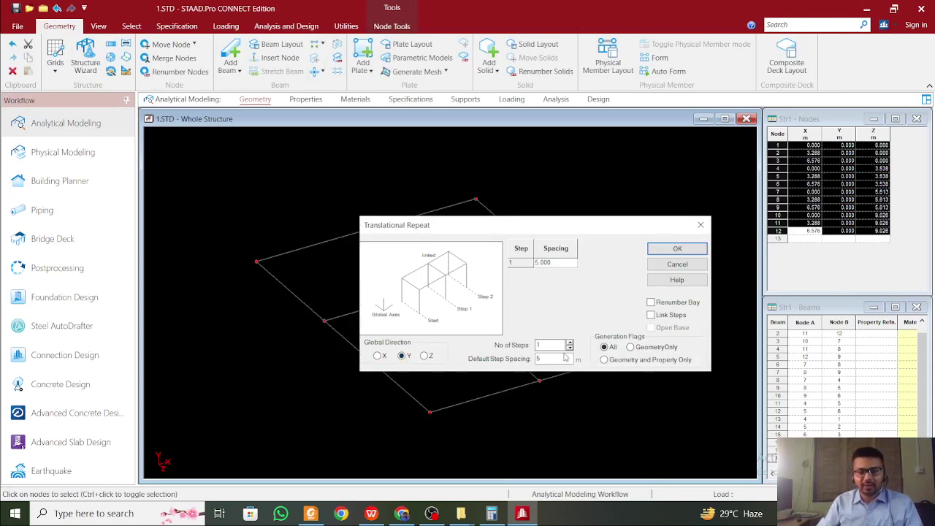
type("-1.9")
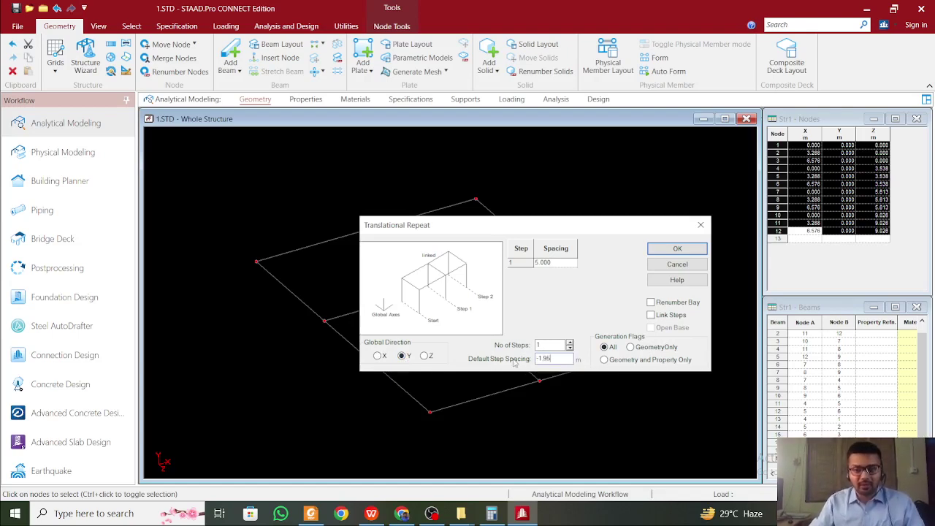
left_click(566, 267)
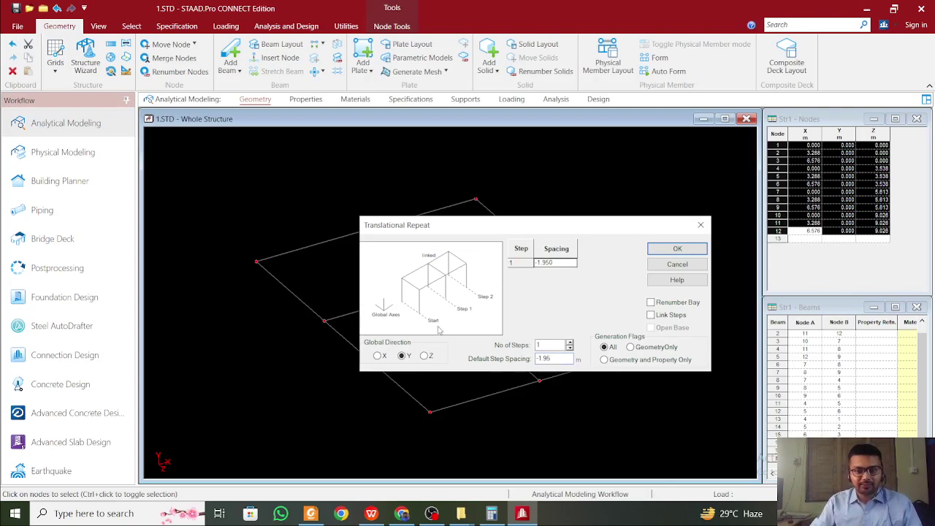
left_click(651, 314)
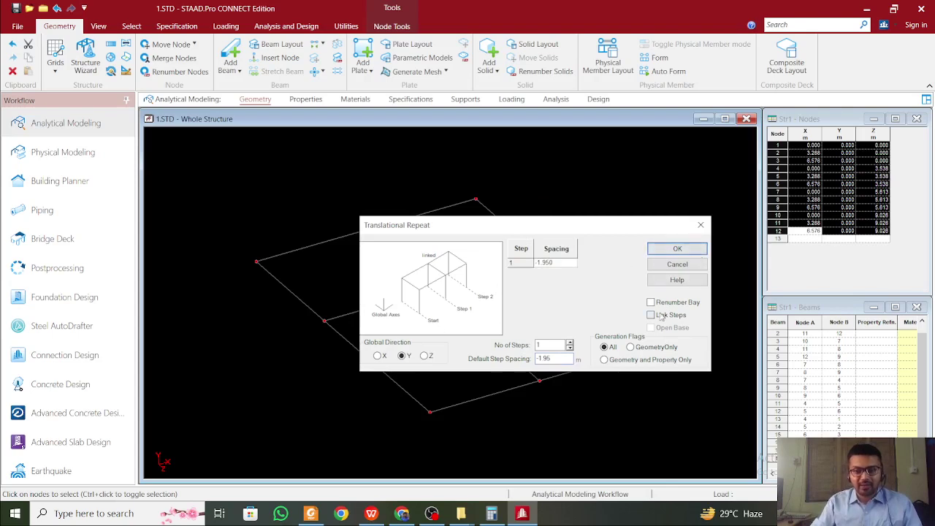
left_click(679, 250)
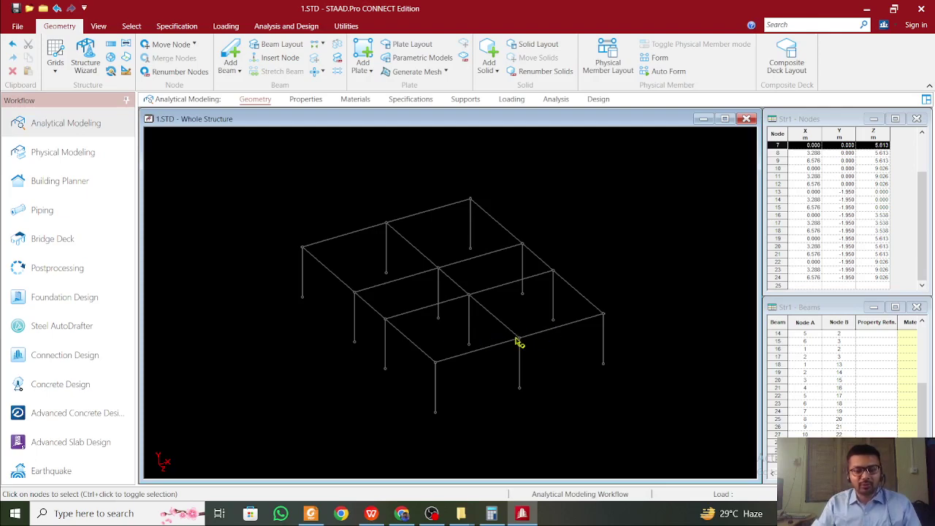
Select the top-level beams in an elevation view, display only them as a new view in the active window, and show it in plan
key("F5")
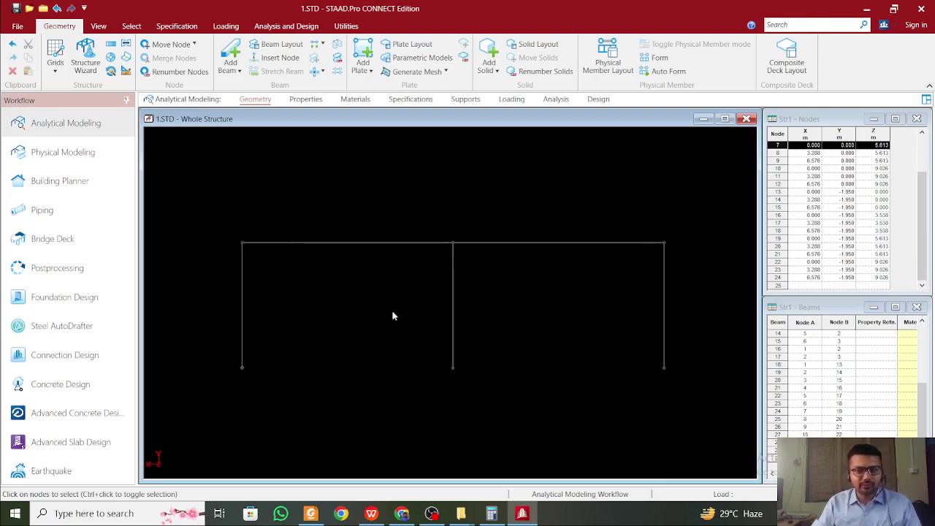
left_click_drag(218, 230, 713, 259)
right_click(571, 317)
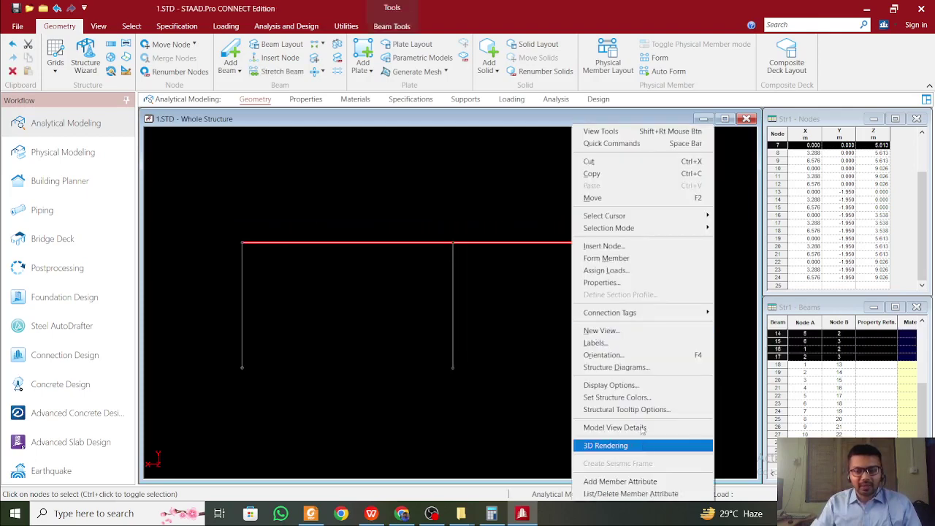
left_click(647, 330)
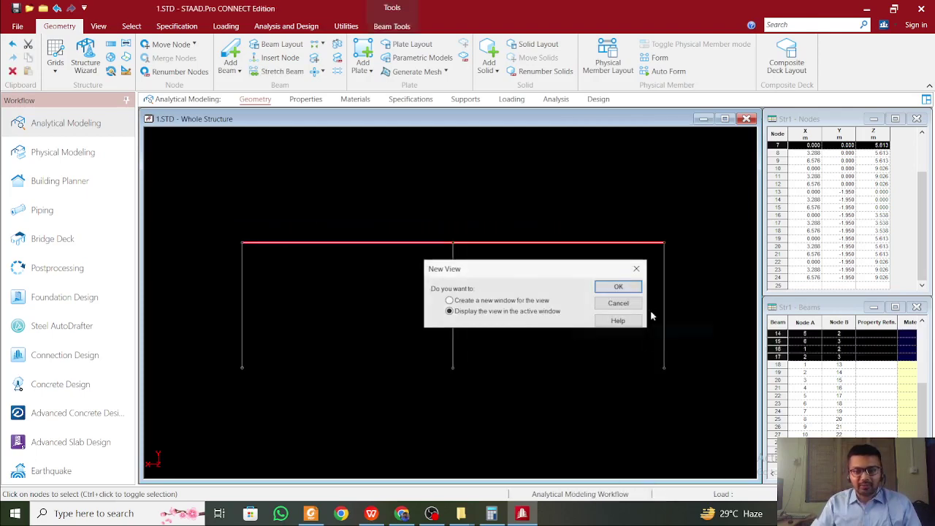
left_click(618, 291)
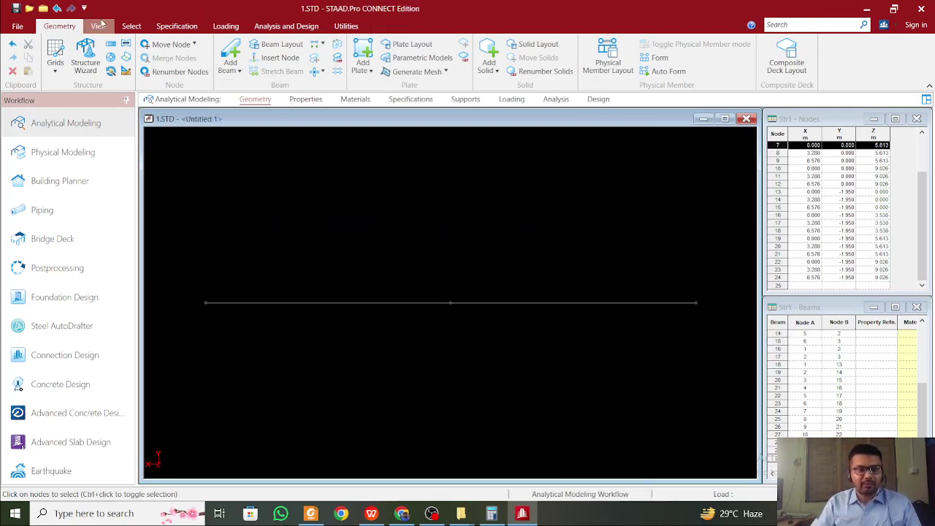
left_click(99, 26)
left_click(252, 44)
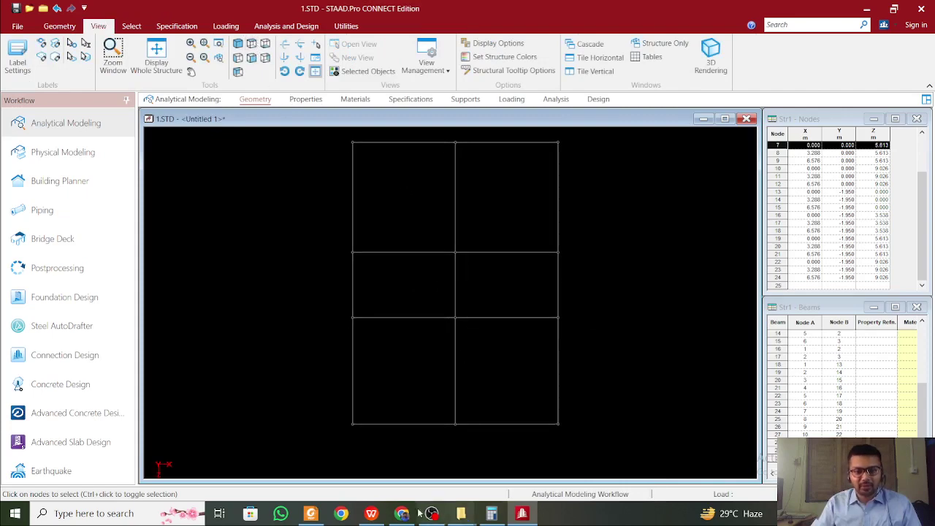
Check the toilet's dimensions in the floor plan PDF in Foxit Reader, and select the beam between nodes 7 and 8 in STAAD.Pro
left_click(311, 513)
scroll(394, 310, "up", 5)
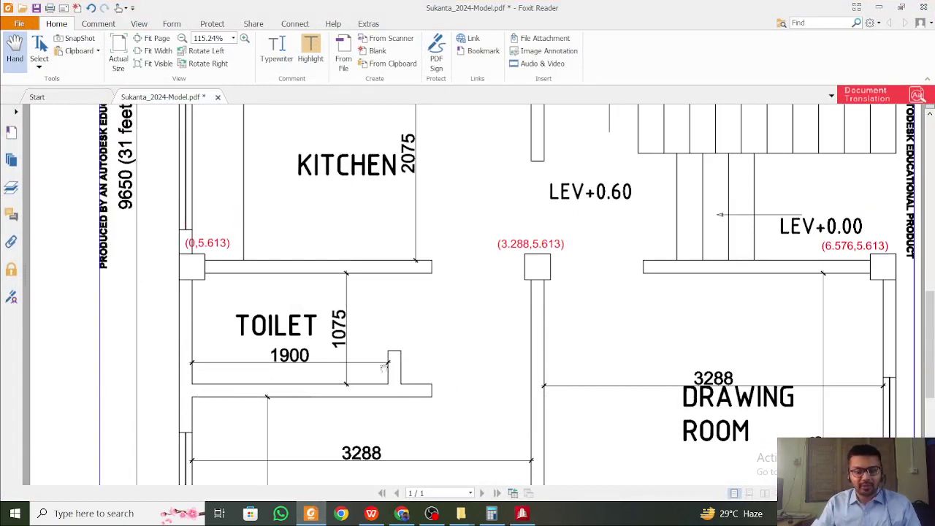
scroll(363, 303, "down", 1)
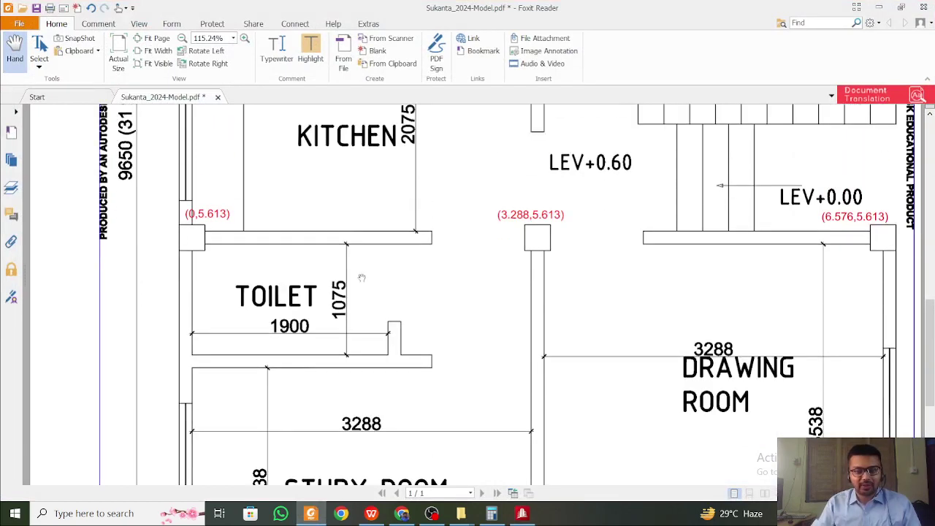
left_click(522, 513)
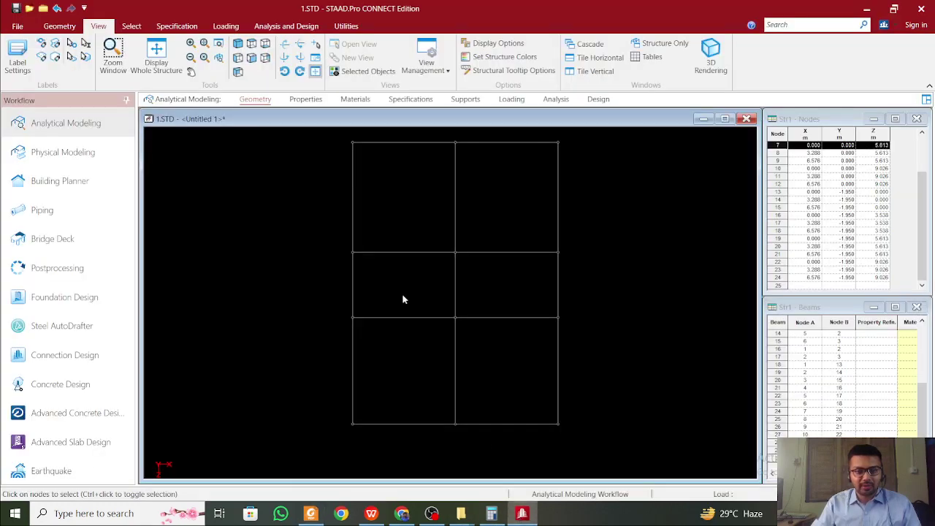
left_click(424, 321)
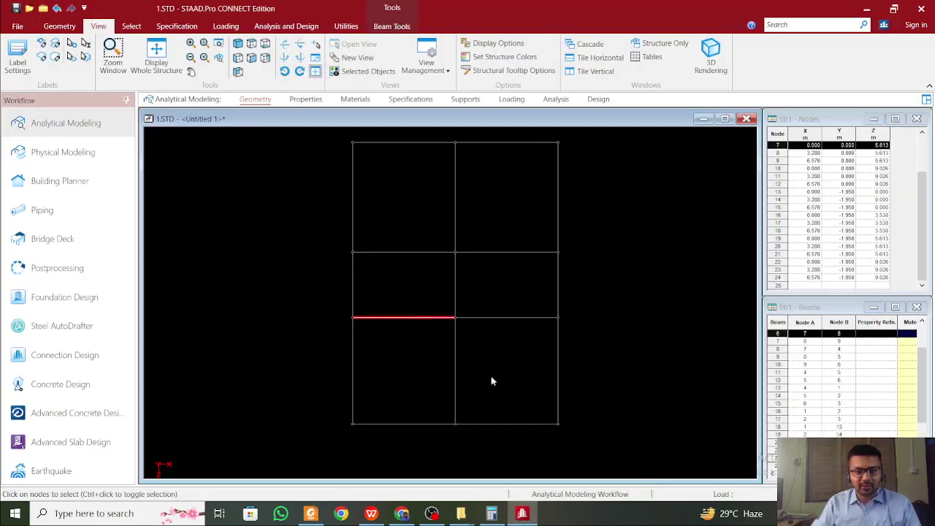
left_click(521, 513)
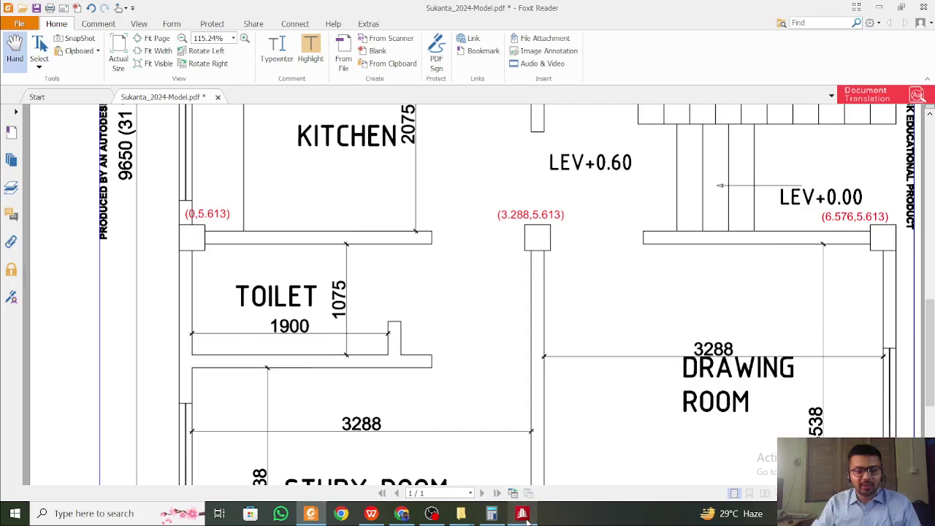
left_click(522, 513)
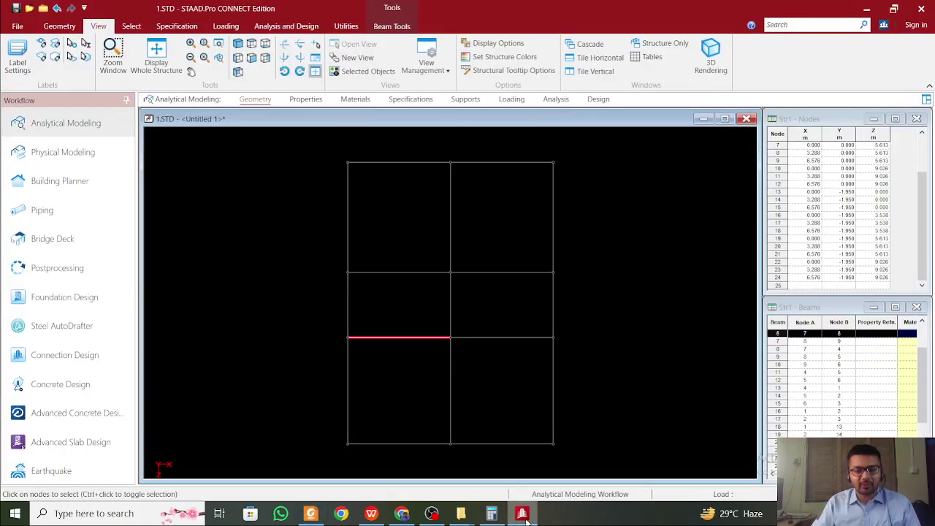
Paste a copy of the selected beam with a move of X 0, Y 0 and Z 1.075 m for the toilet wall
scroll(421, 401, "up", 3)
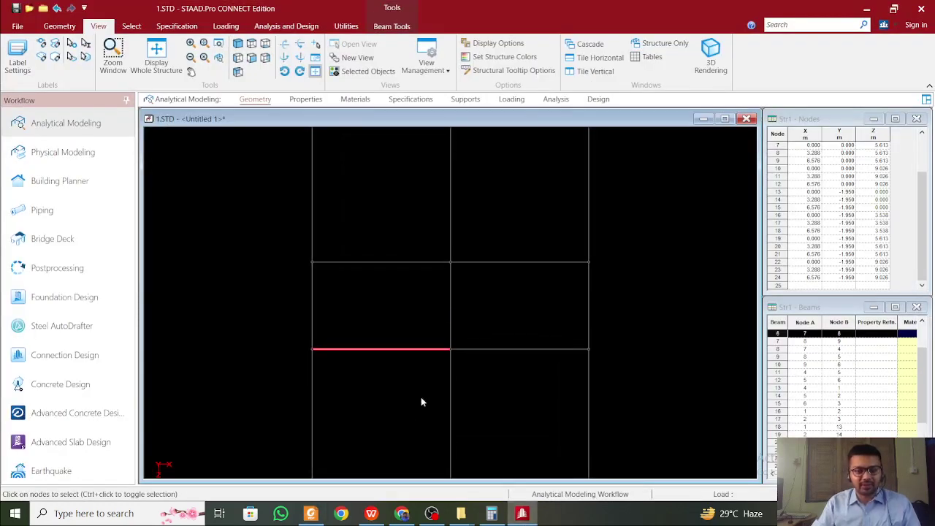
middle_click_drag(422, 401, 418, 317)
key("ctrl+v")
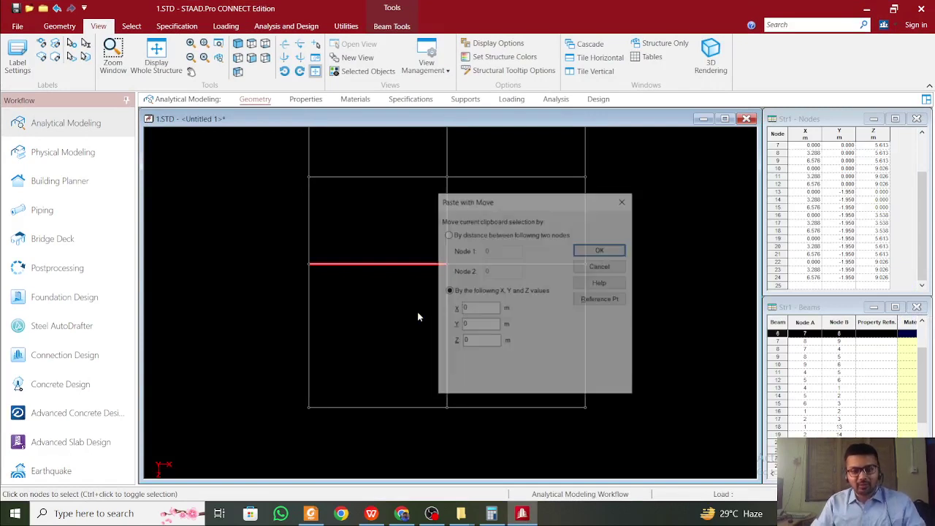
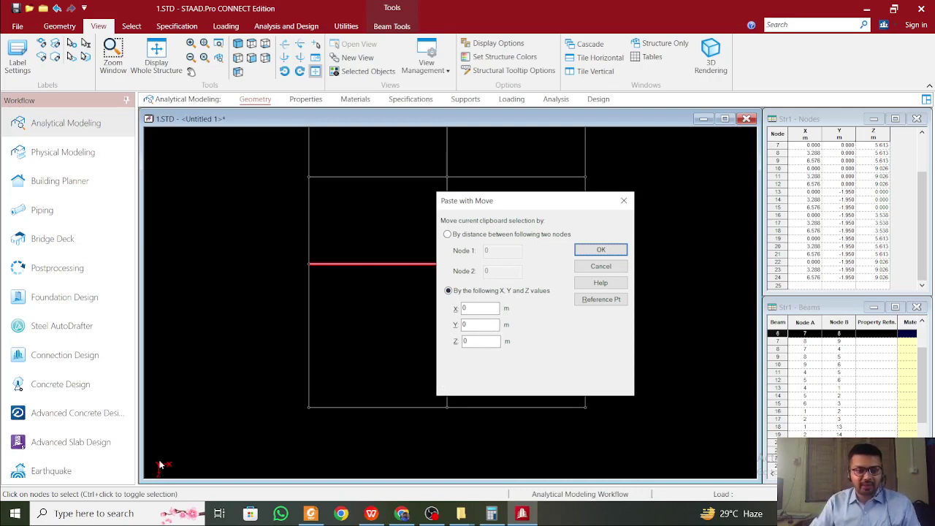
double_click(480, 341)
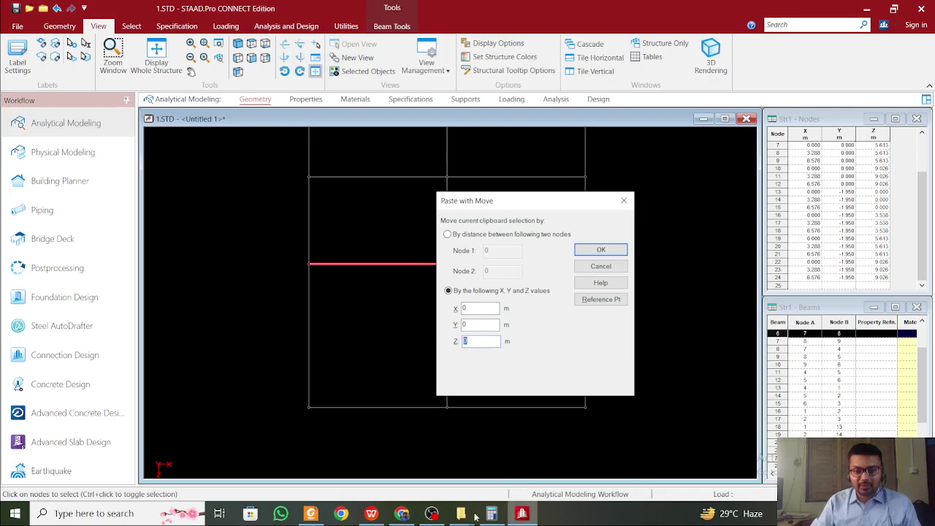
left_click(312, 514)
left_click(319, 516)
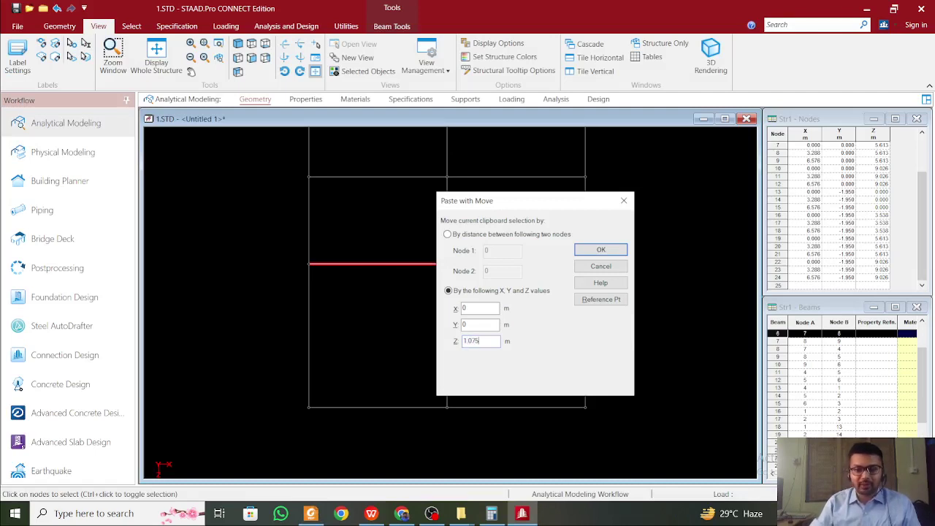
left_click(599, 250)
left_click(474, 315)
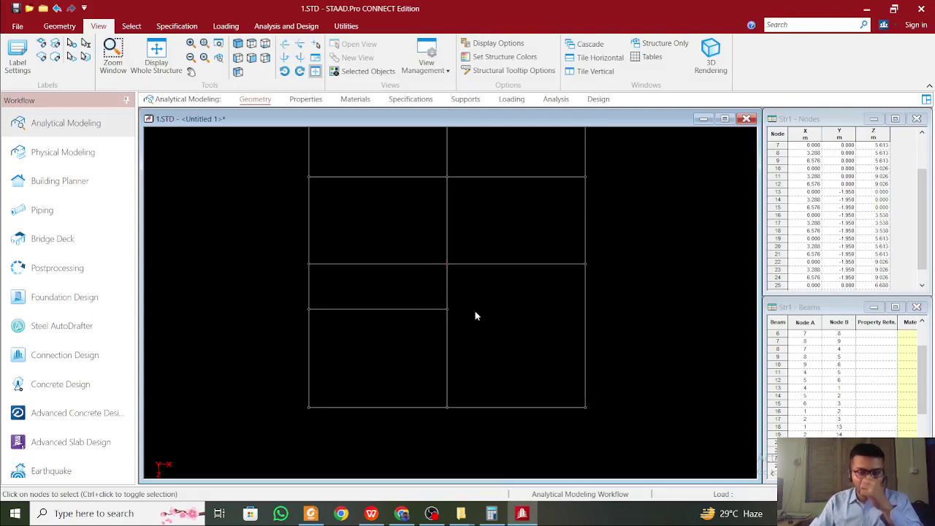
Examine the new toilet beam and the adjoining grid beam segments by selecting them individually
left_click(311, 321)
left_click(355, 310)
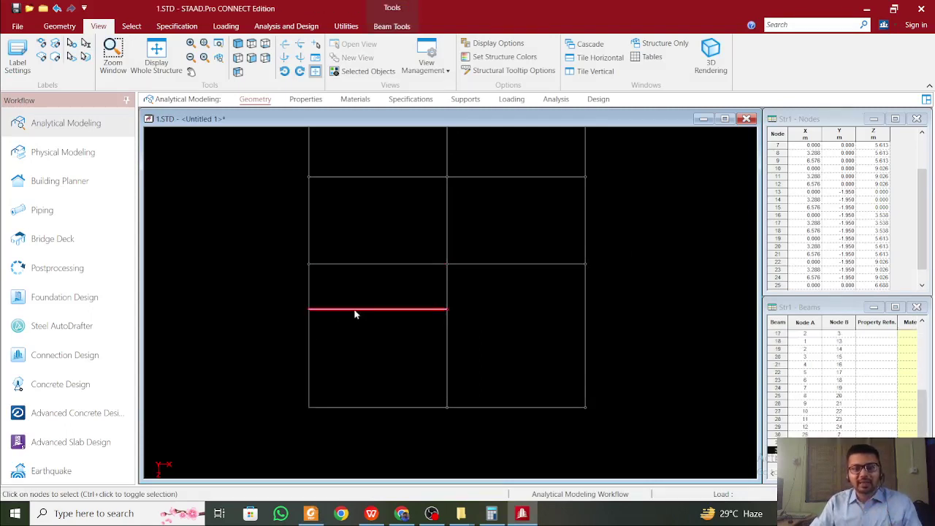
left_click(450, 279)
left_click(446, 285)
left_click(447, 365)
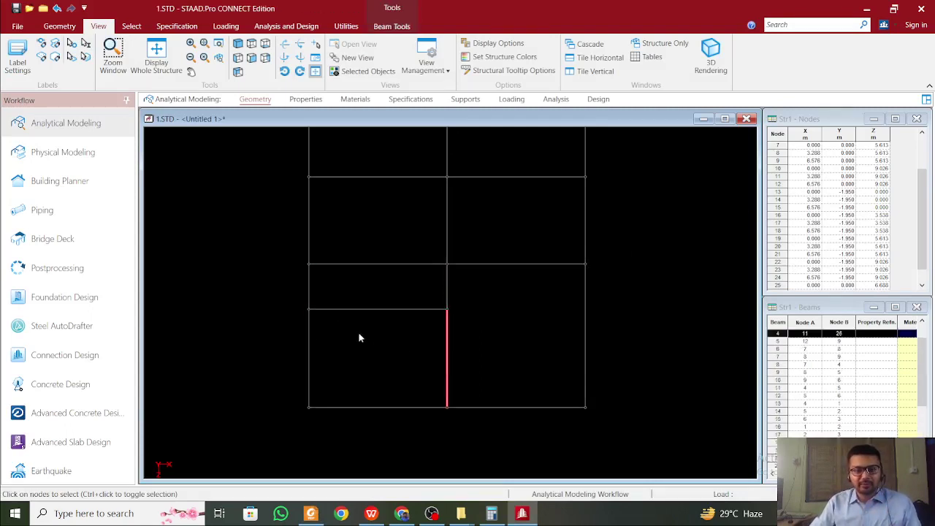
left_click(359, 335)
left_click_drag(275, 303, 488, 338)
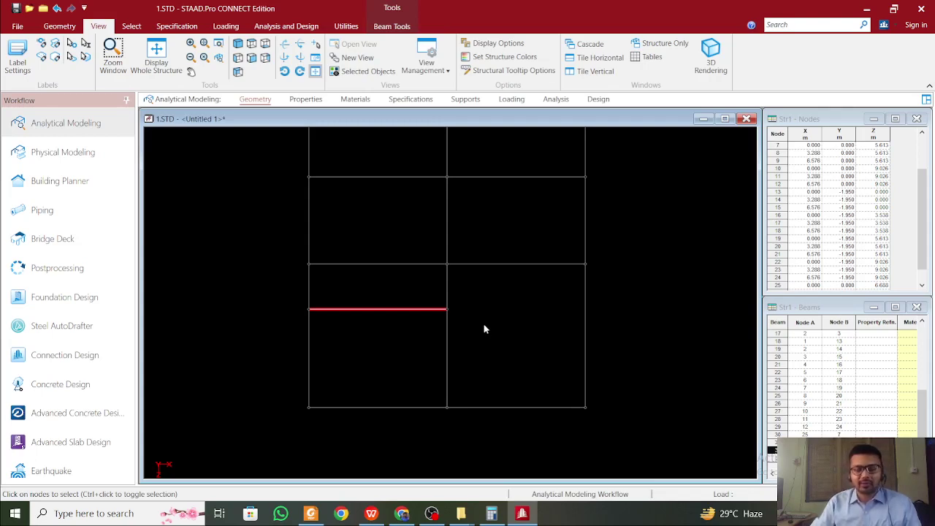
scroll(484, 330, "up", 2)
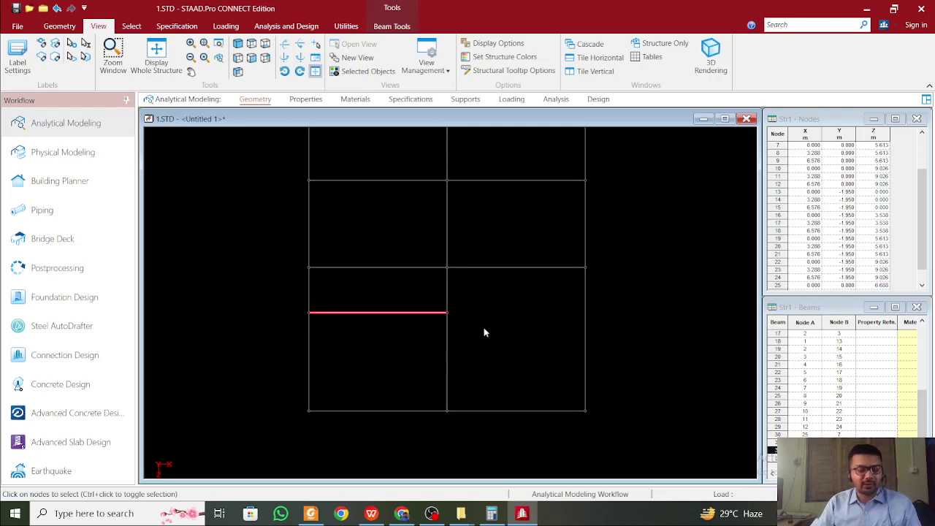
middle_click_drag(486, 329, 478, 306)
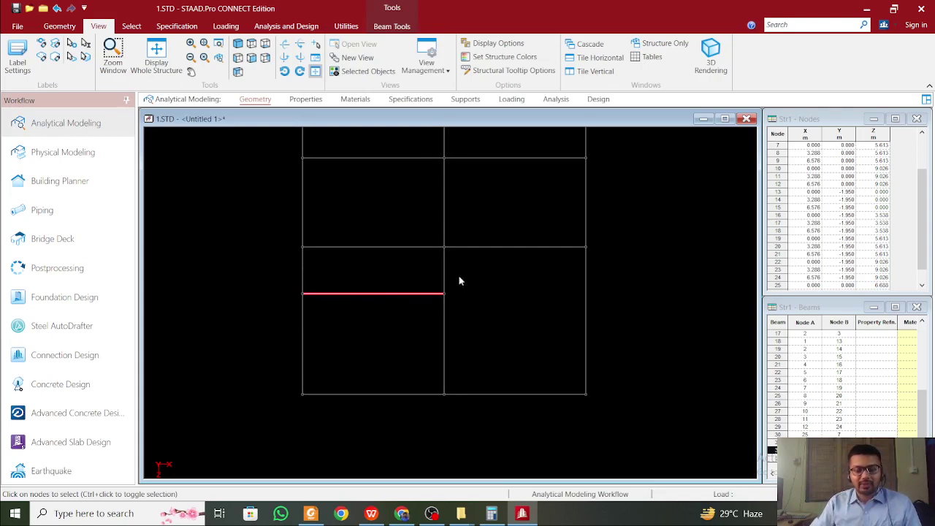
key("Delete")
key("ctrl+z")
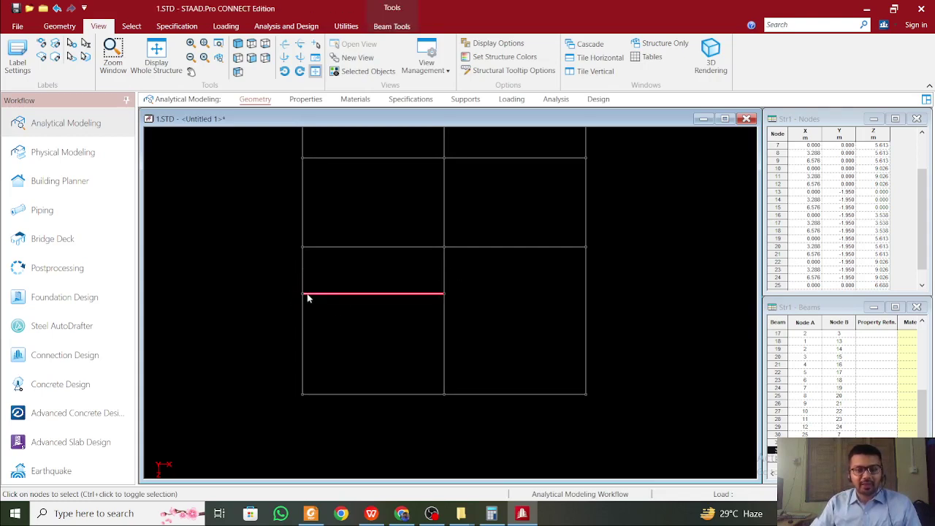
key("Delete")
key("ctrl+z")
left_click(347, 270)
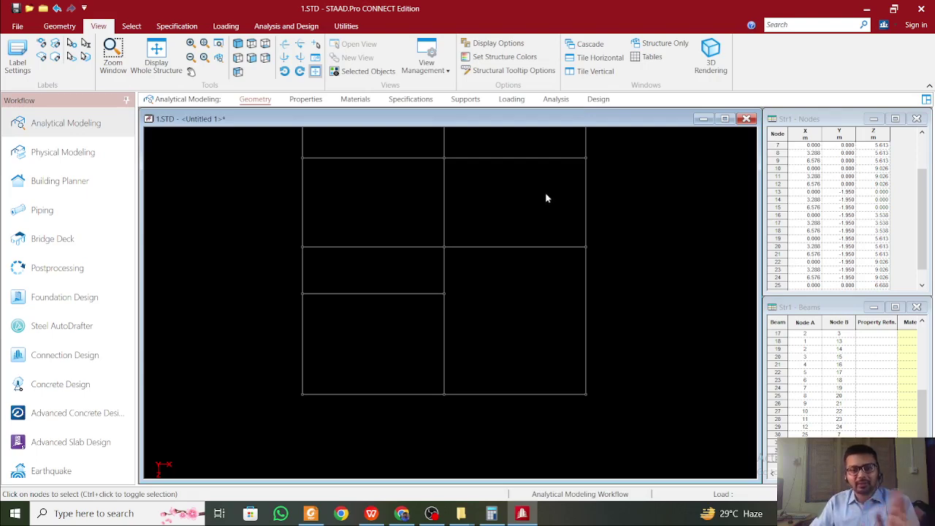
Display the whole structure in an isometric view and inspect individual top-level beams by selecting them
scroll(390, 288, "down", 3)
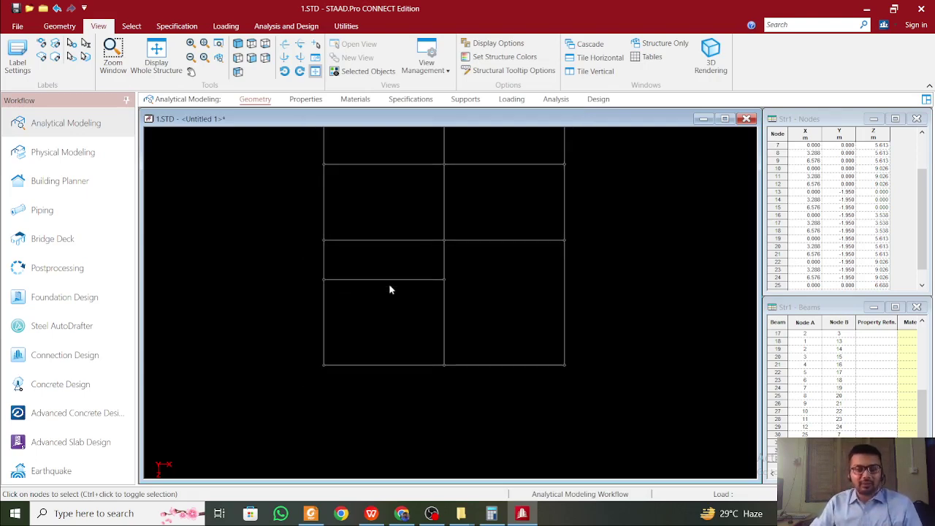
scroll(399, 273, "down", 3)
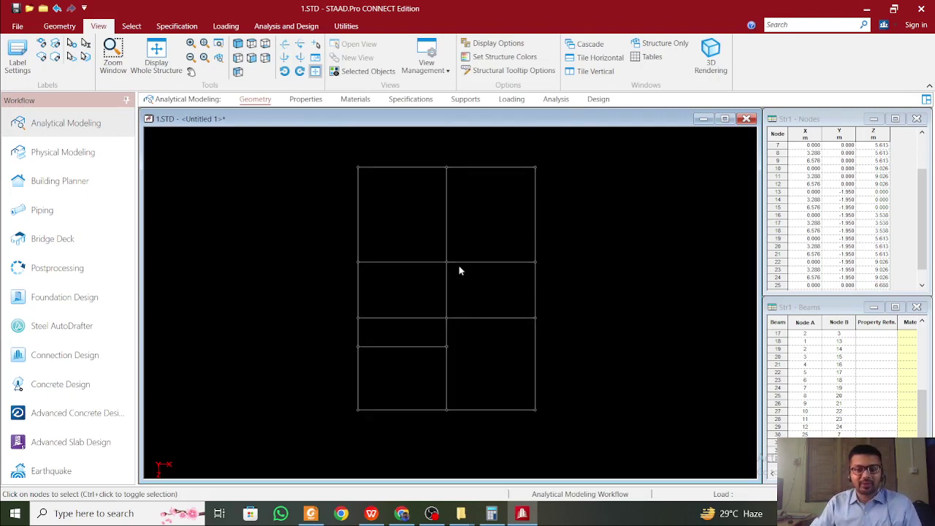
middle_click_drag(473, 297, 471, 265)
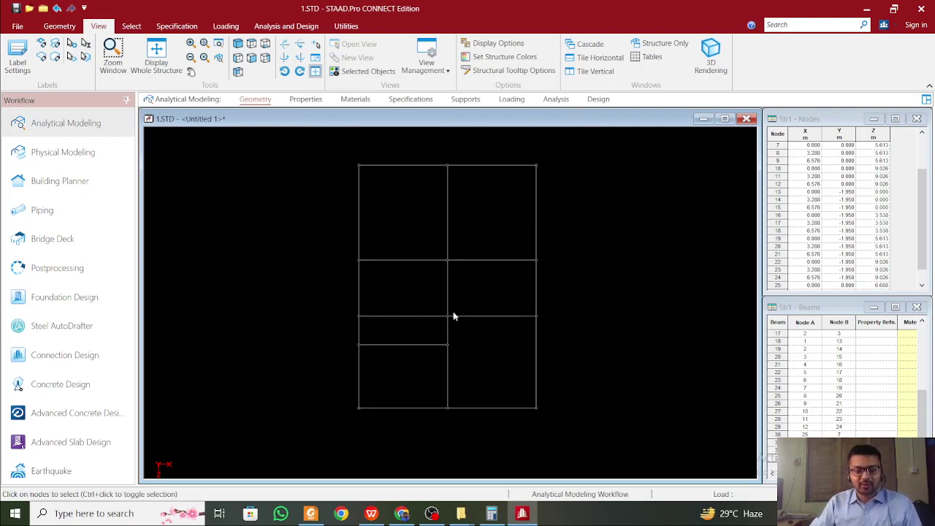
left_click(251, 57)
left_click(155, 55)
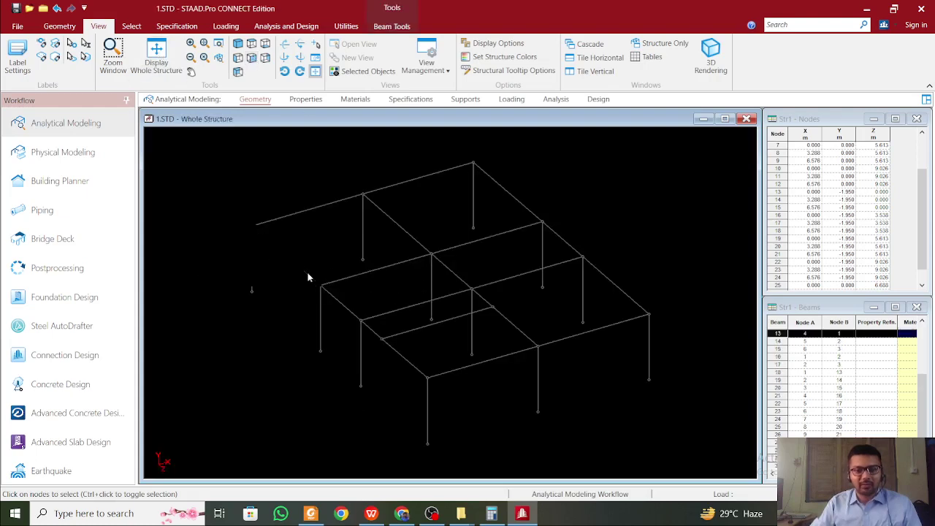
left_click(307, 276)
left_click(417, 229)
left_click(412, 240)
left_click(575, 185)
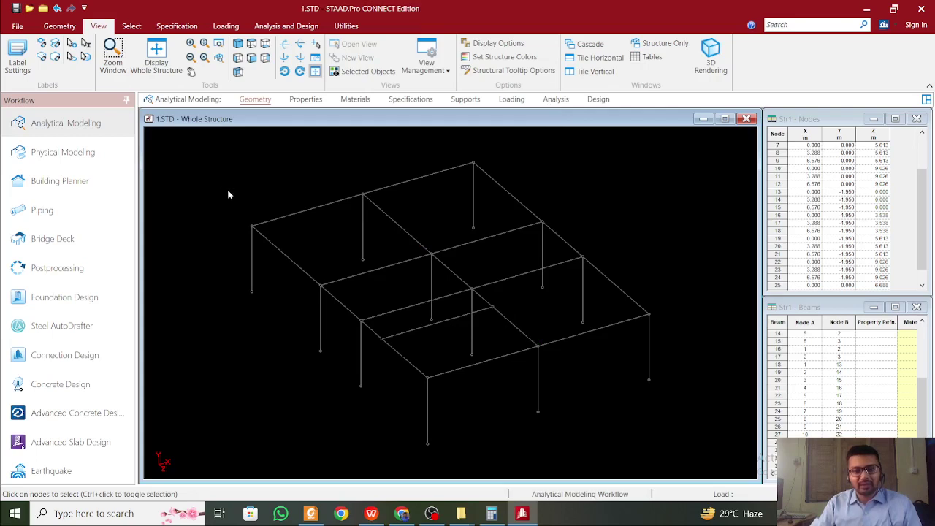
Select all top-level beams in an elevation view and remove the toilet's secondary beam from the selection in the isometric view
key("F5")
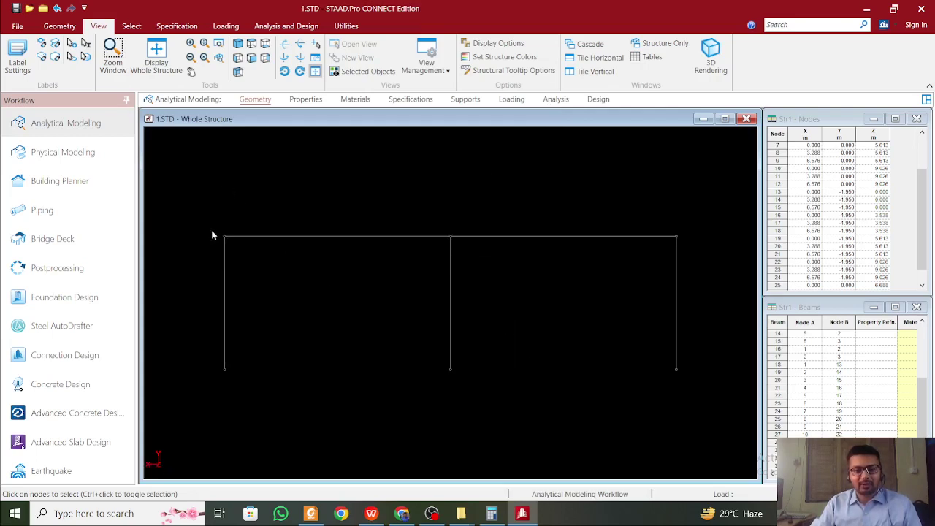
left_click_drag(205, 221, 707, 245)
left_click(237, 44)
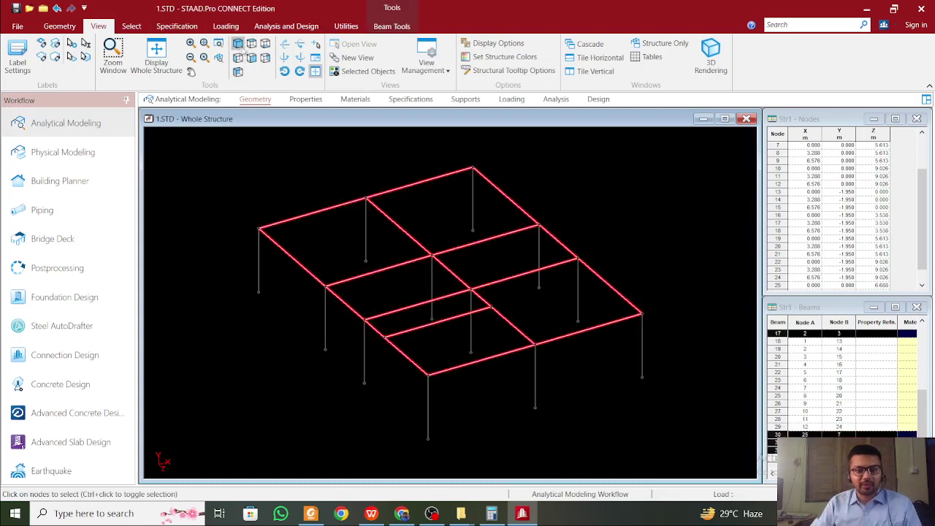
left_click(460, 318, "ctrl")
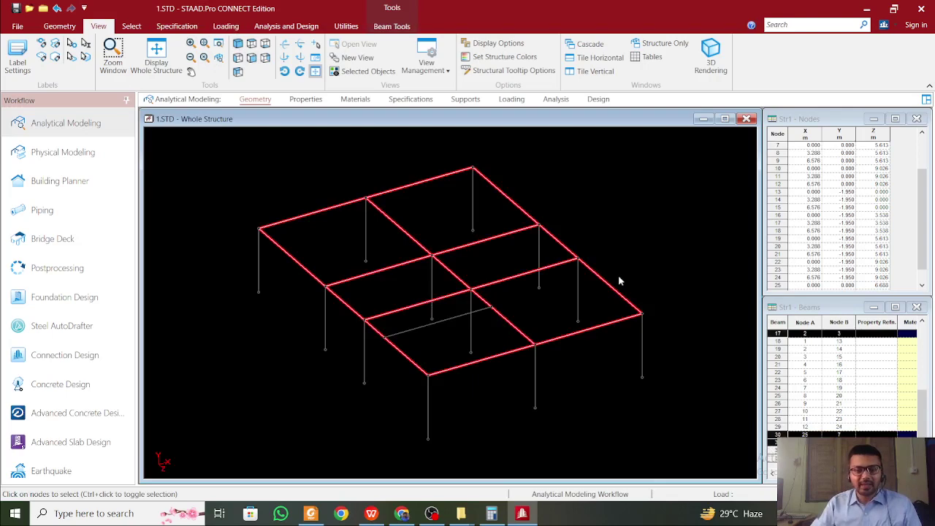
Repeat the selected grid beams once along global Y with a 3.2 m step spacing and Link Steps enabled
left_click(59, 27)
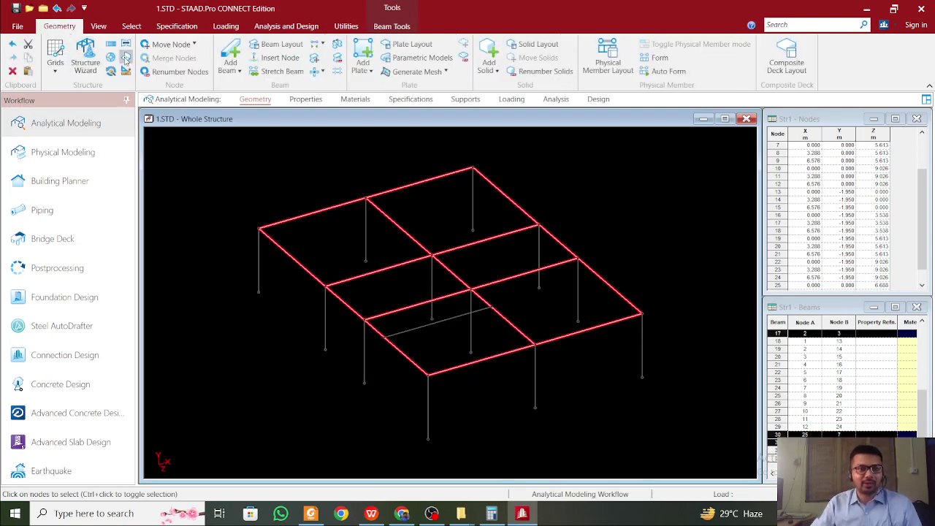
left_click(110, 45)
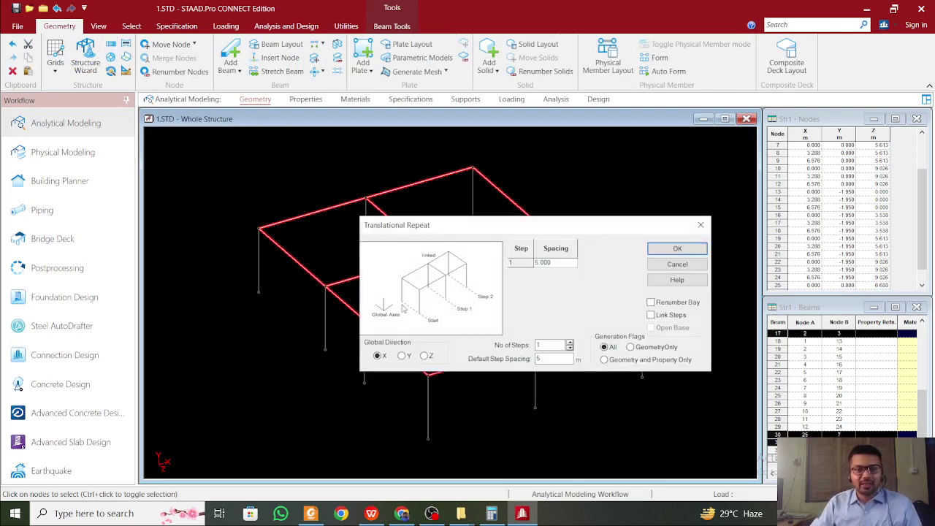
left_click(402, 355)
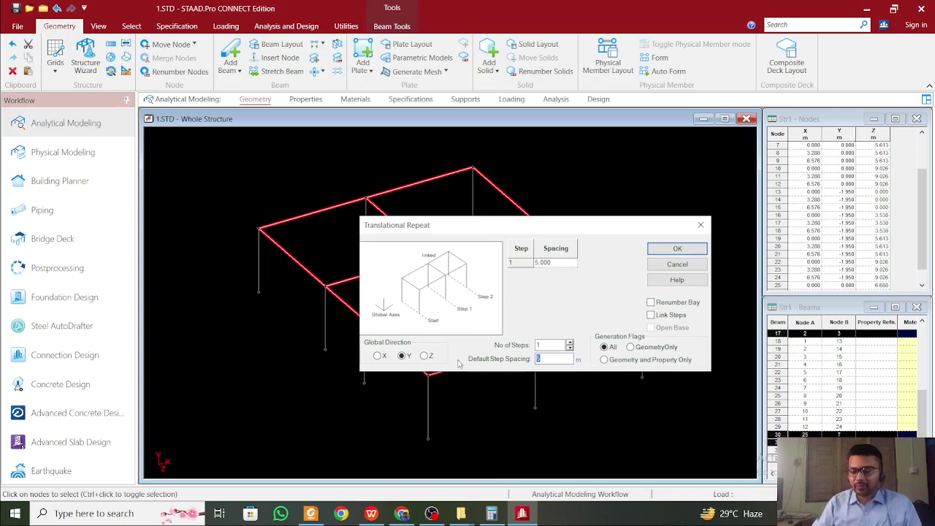
type("3.2")
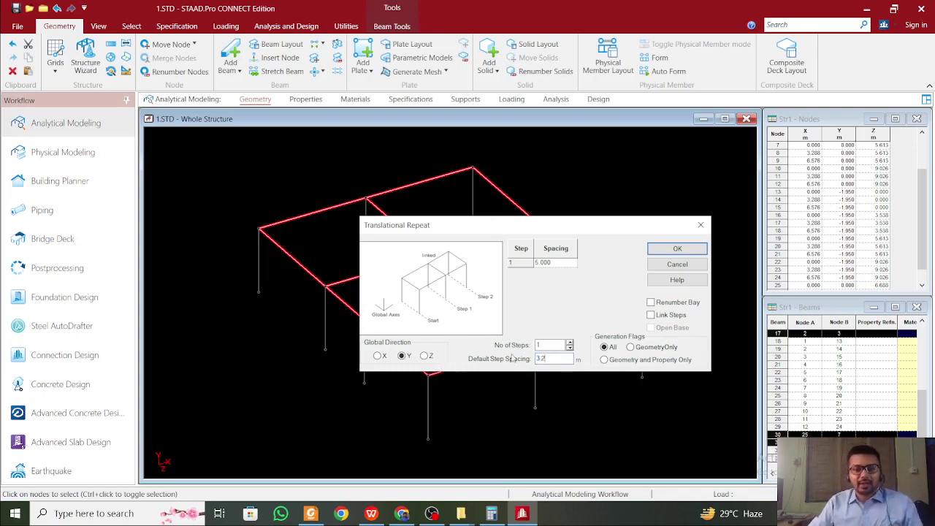
left_click(564, 257)
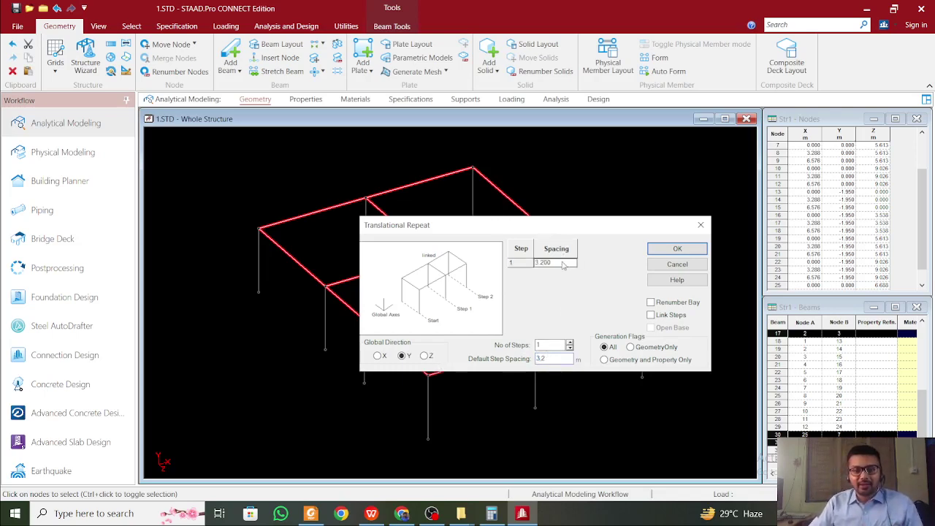
left_click(650, 315)
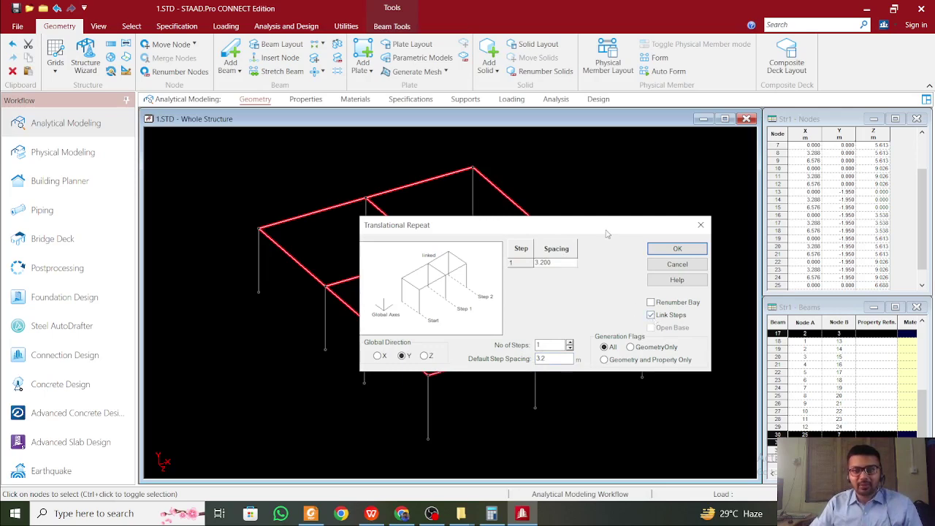
left_click_drag(610, 228, 613, 402)
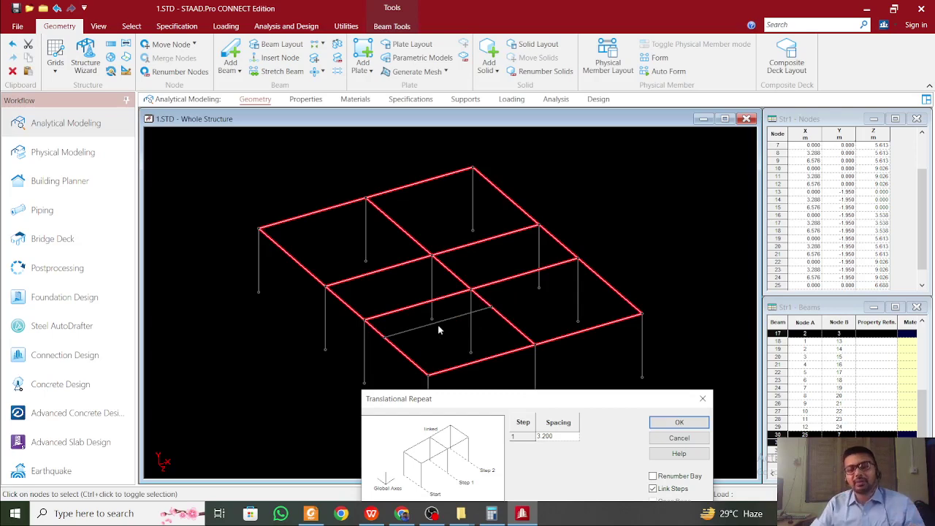
left_click_drag(512, 401, 467, 236)
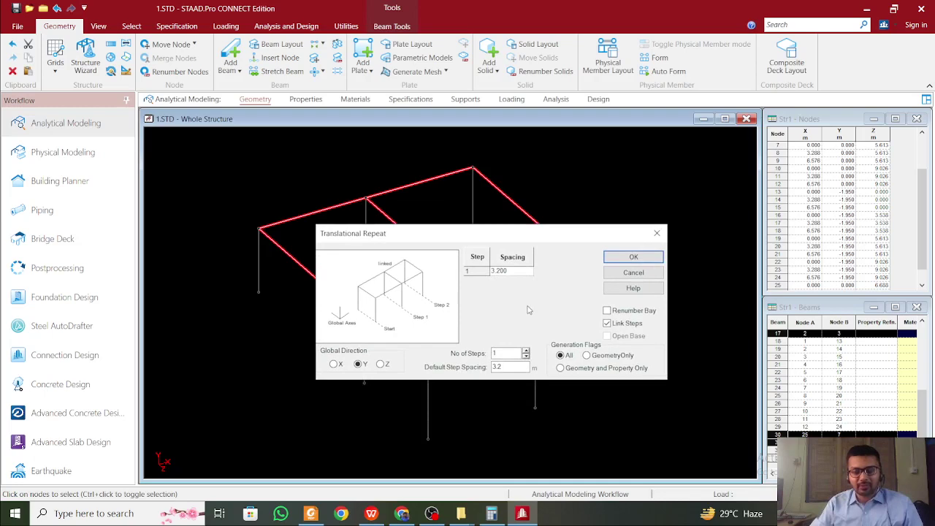
left_click(633, 257)
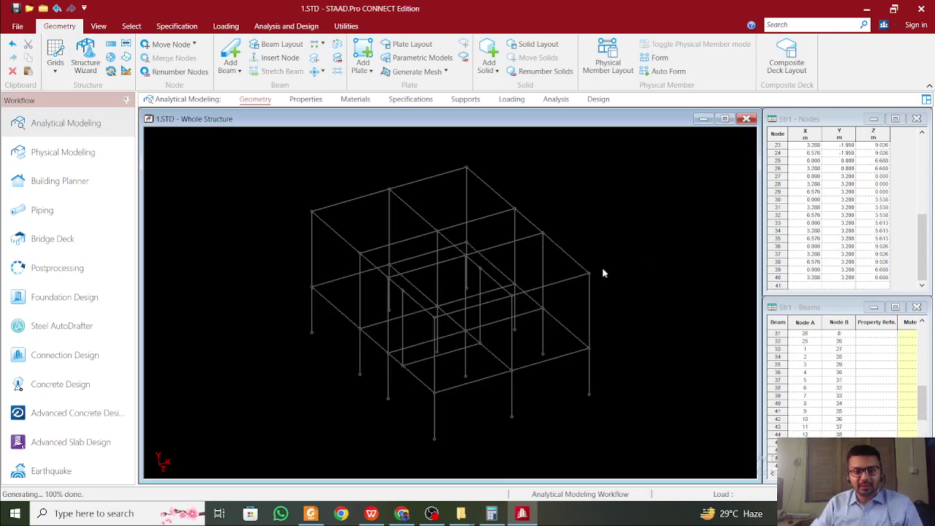
Isolate the beams of the new top level in a new view and show them in plan
key("F5")
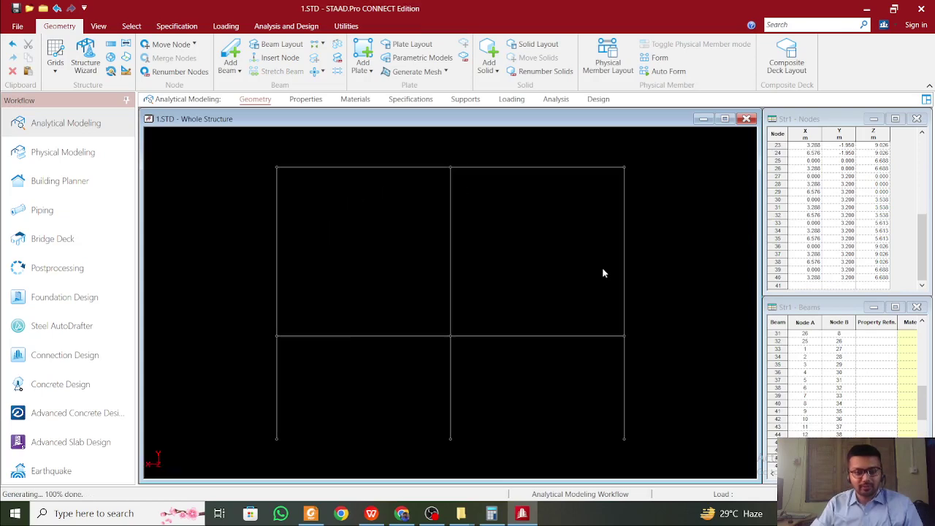
left_click_drag(234, 153, 674, 182)
right_click(674, 181)
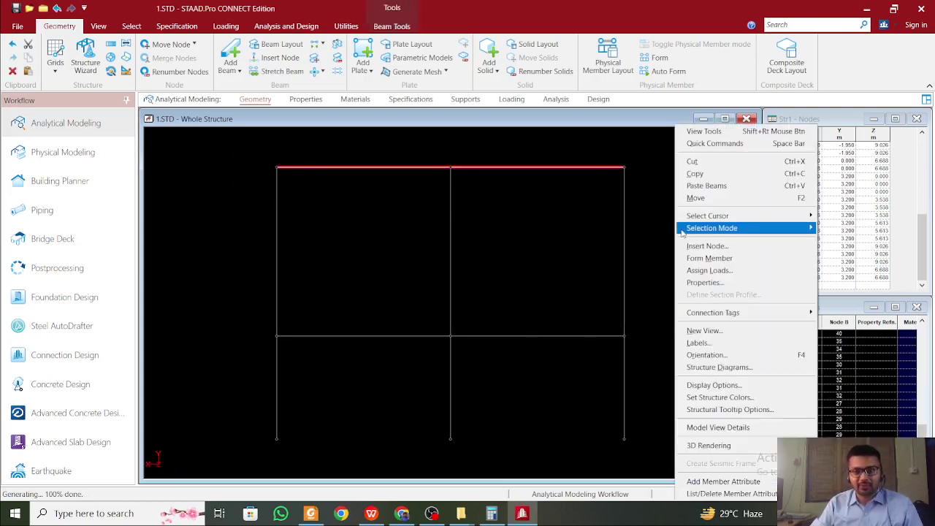
left_click(715, 330)
left_click(631, 285)
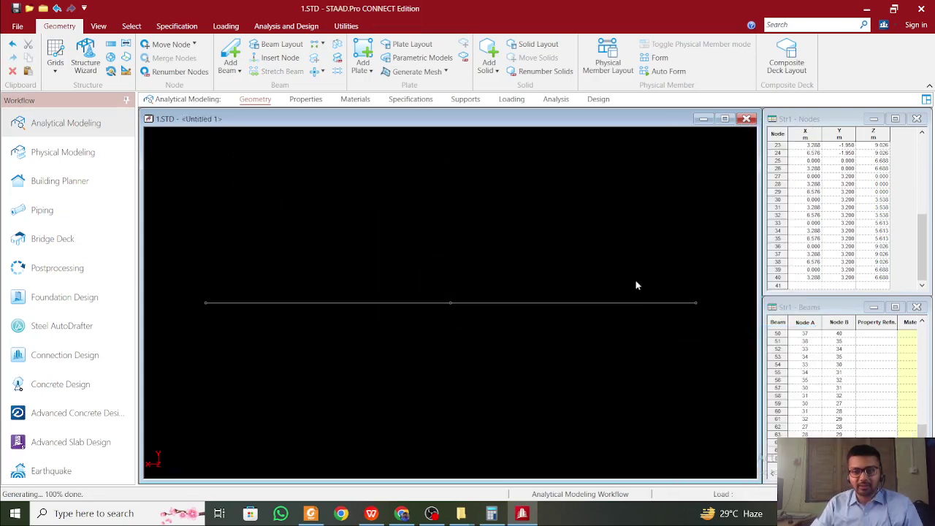
left_click(98, 26)
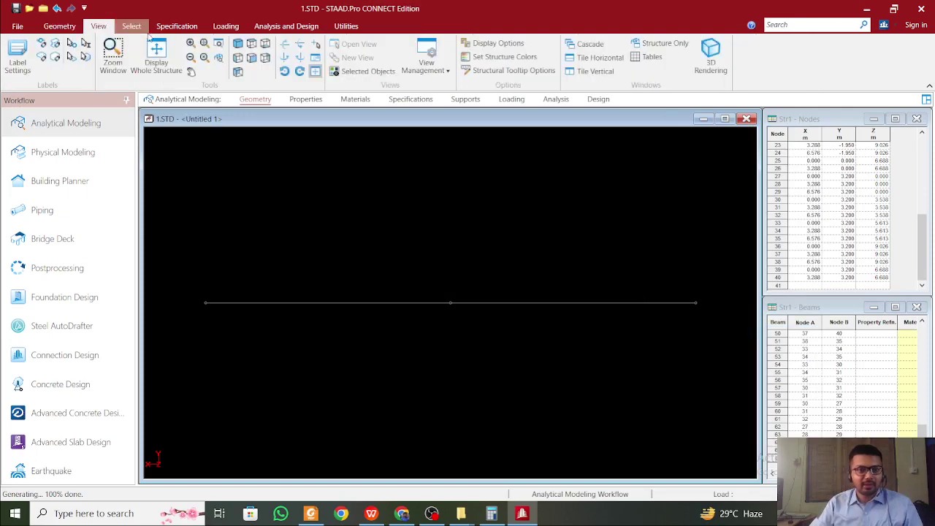
left_click(252, 45)
left_click(251, 45)
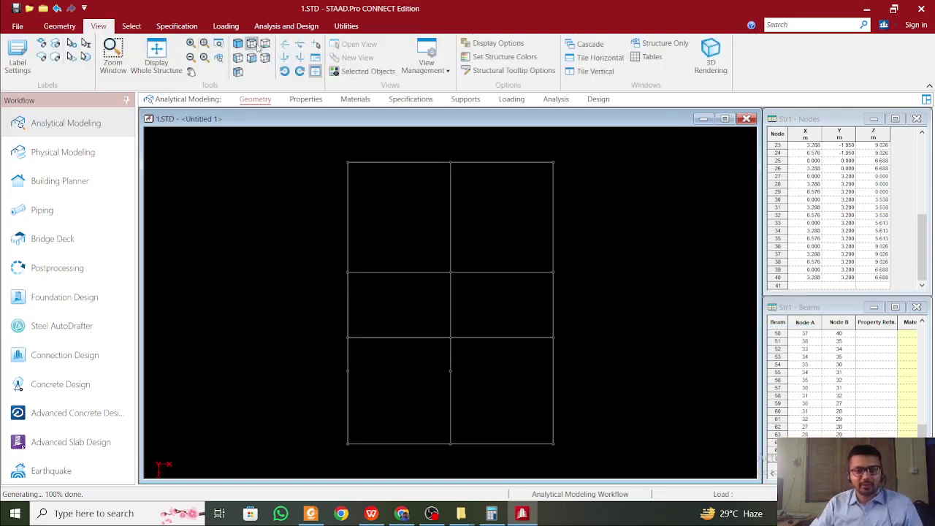
Select the four beams enclosing the middle bay between X 3.288 and 6.576 m, and display the whole structure in an isometric view
left_click_drag(436, 261, 578, 354)
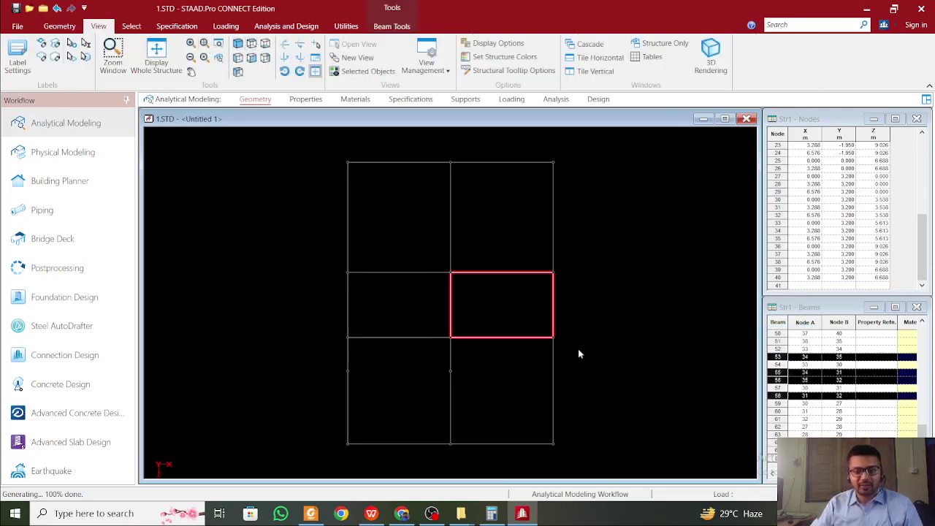
left_click(59, 26)
left_click(203, 165)
left_click(98, 27)
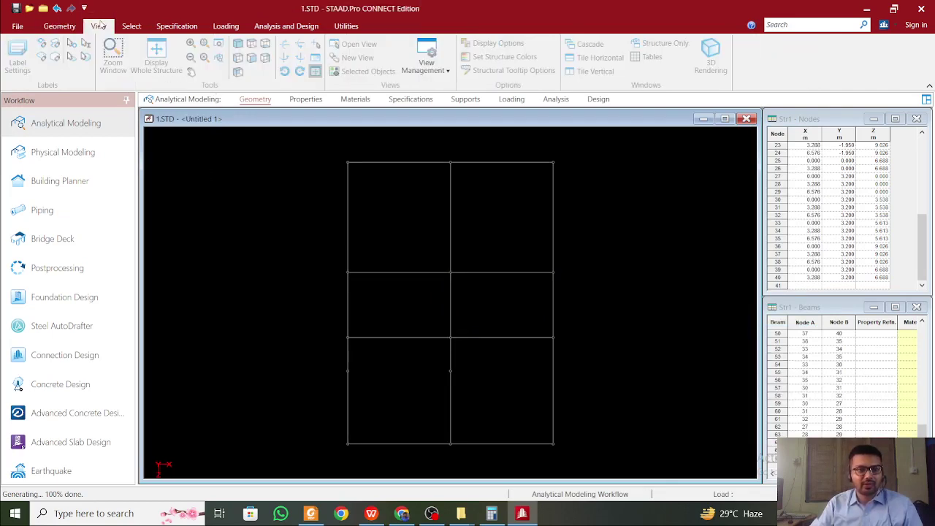
left_click_drag(435, 263, 582, 336)
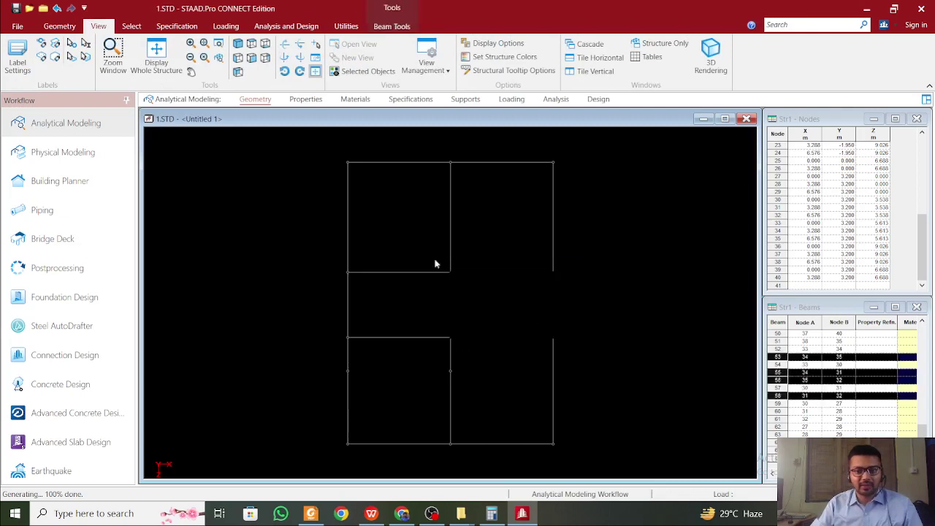
left_click(241, 45)
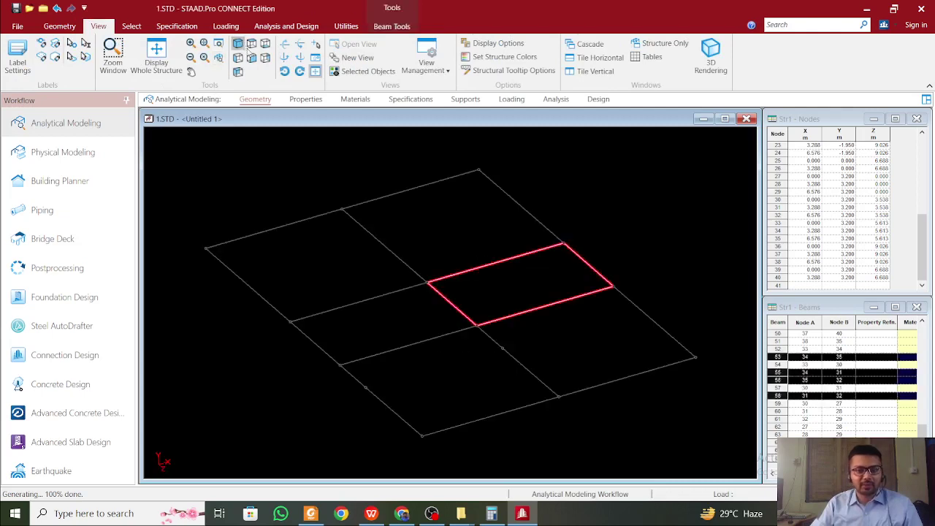
left_click(156, 57)
Repeat the selected bay's beams once along global Y with a 2.4 m step spacing and Link Steps enabled
left_click(59, 27)
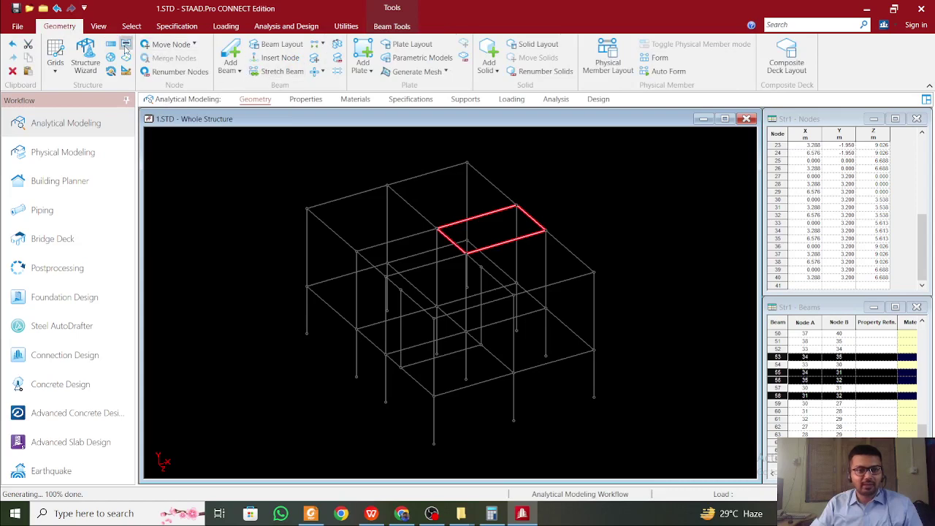
left_click(112, 45)
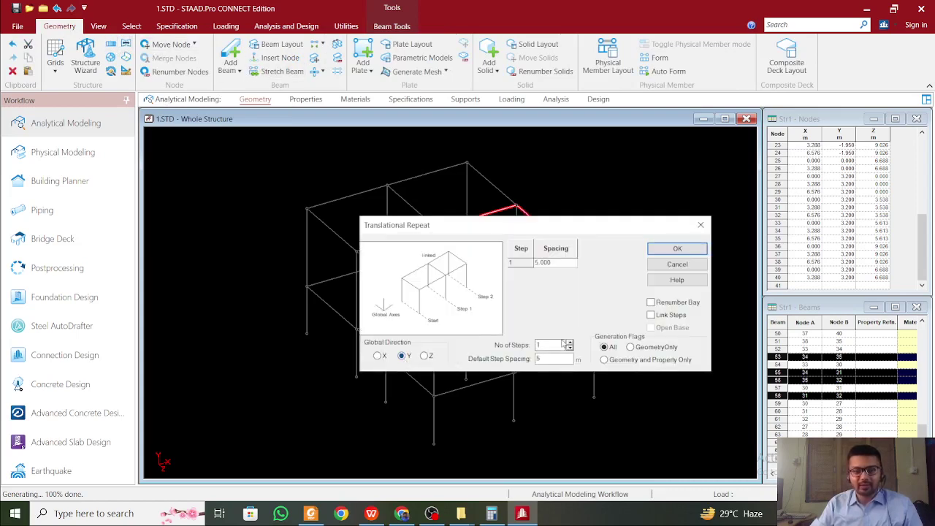
double_click(544, 359)
type("2.4")
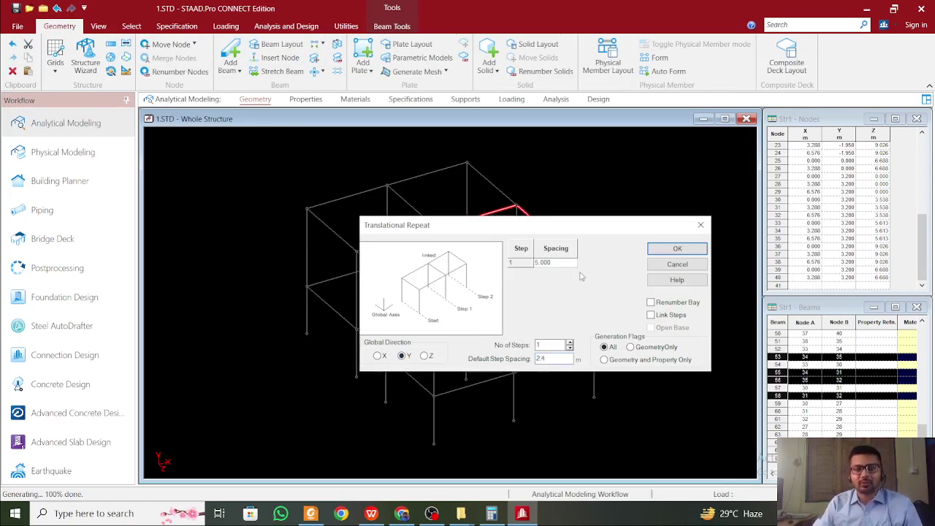
key("Tab")
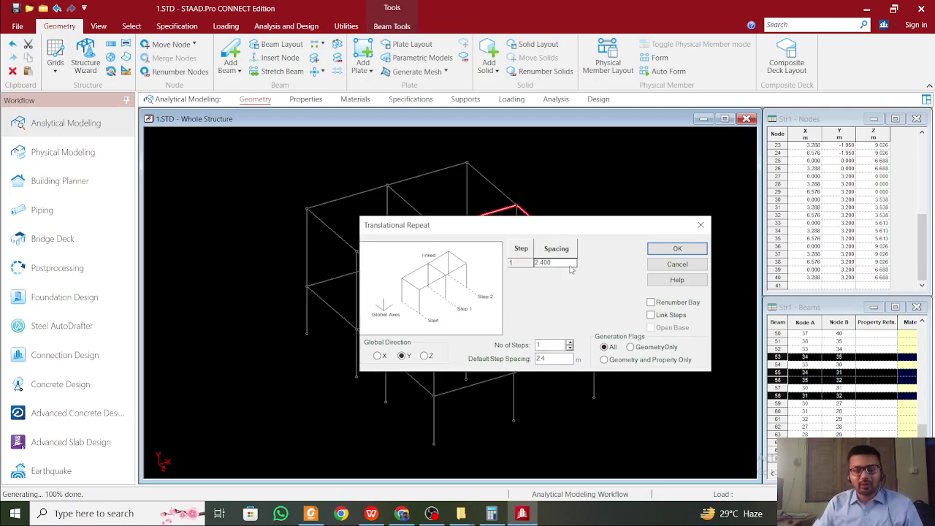
left_click(651, 315)
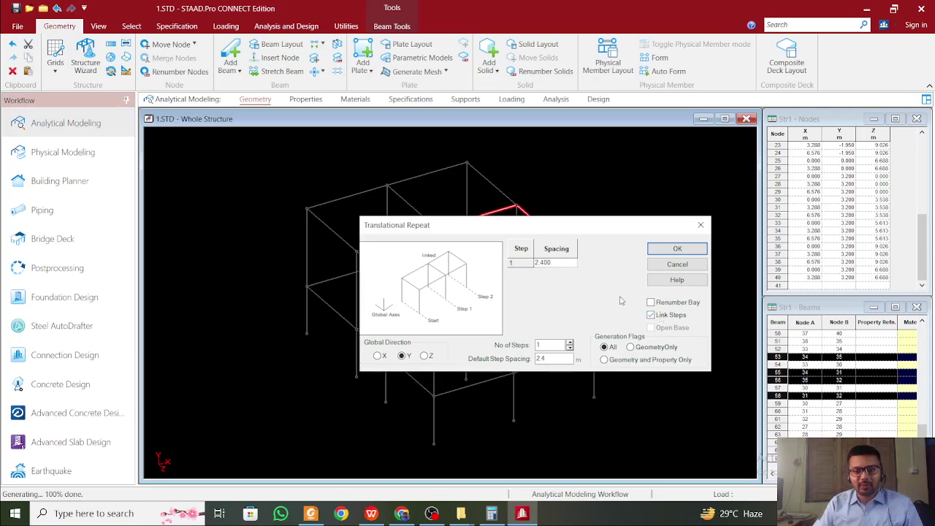
left_click(676, 249)
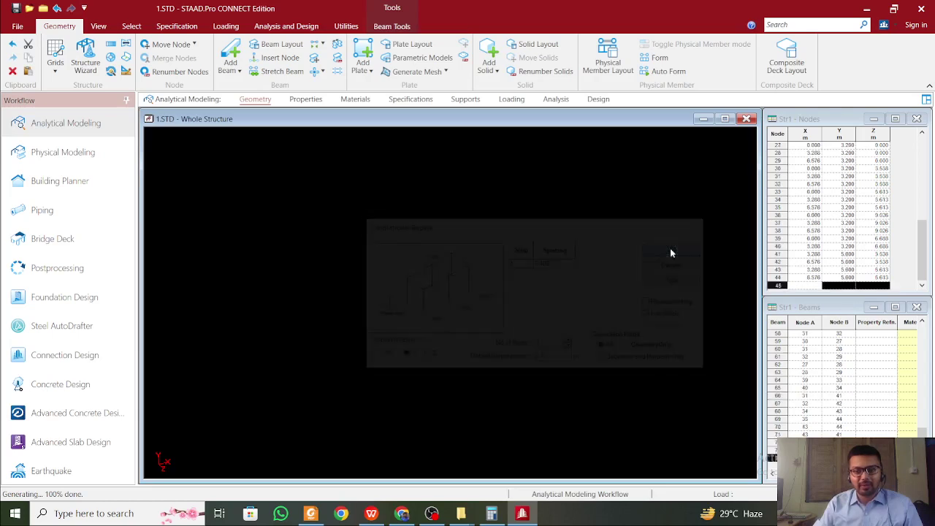
Examine the extended frame from different angles, checking the raised bay and the vertical members between the floors
middle_click_drag(648, 269, 643, 282)
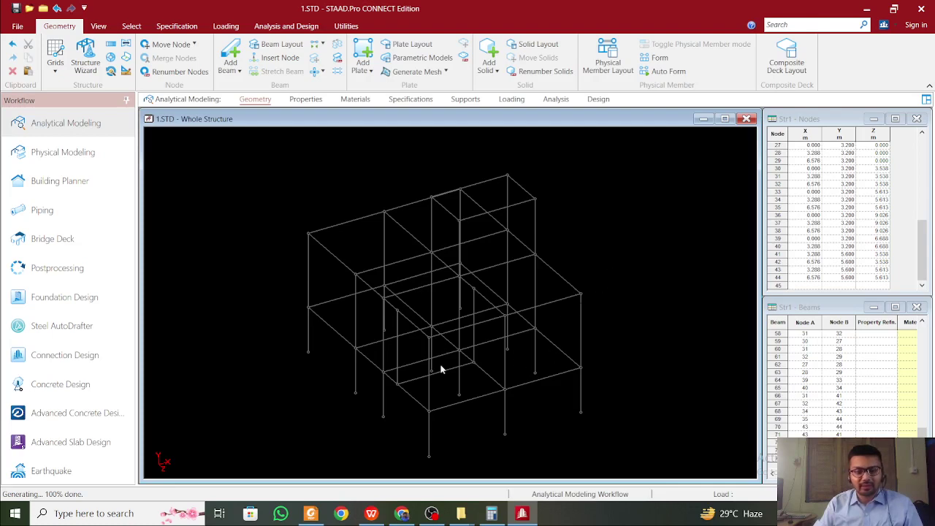
key("Left")
key("Left")
key("Left")
key("Left")
key("Left")
key("Left")
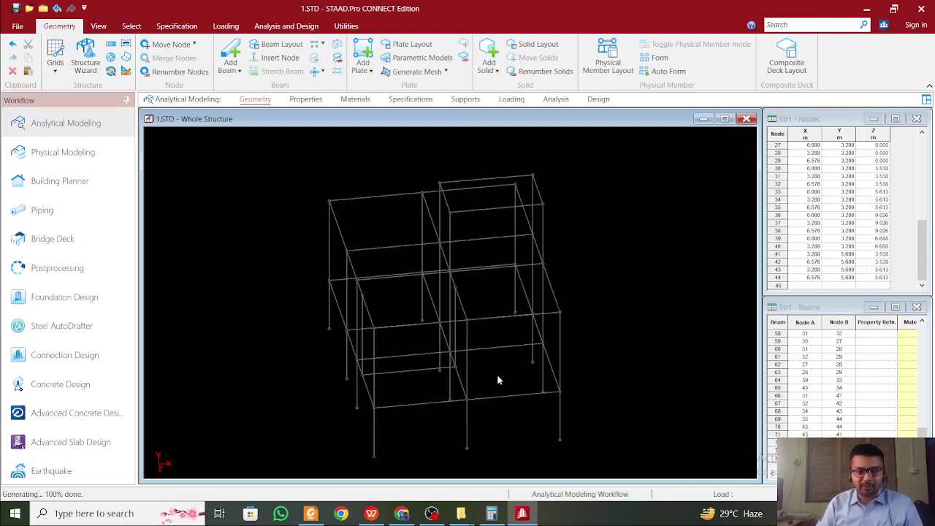
key("Left")
key("Left")
key("Left")
key("Left")
key("Left")
key("Left")
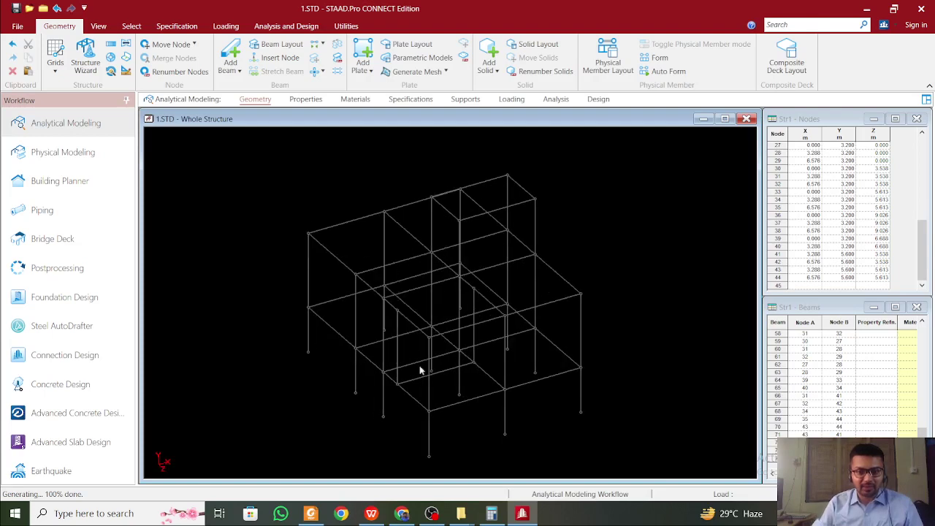
Delete the two upper-storey columns standing on the ends of the toilet's secondary beam
left_click(396, 357)
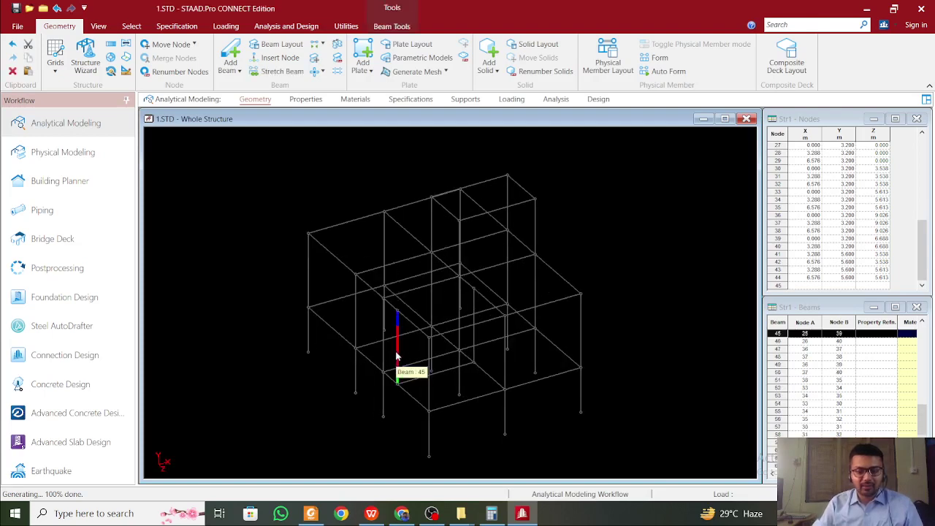
left_click(473, 333, "ctrl")
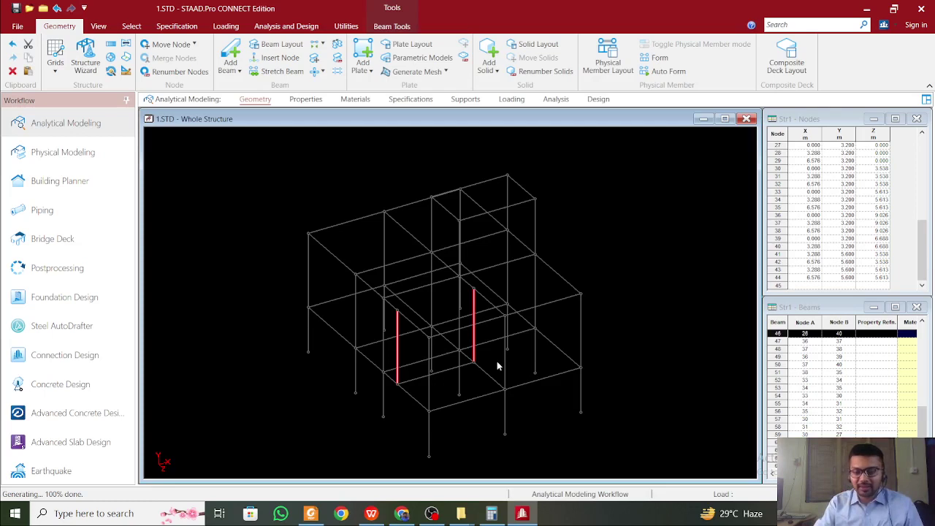
key("Delete")
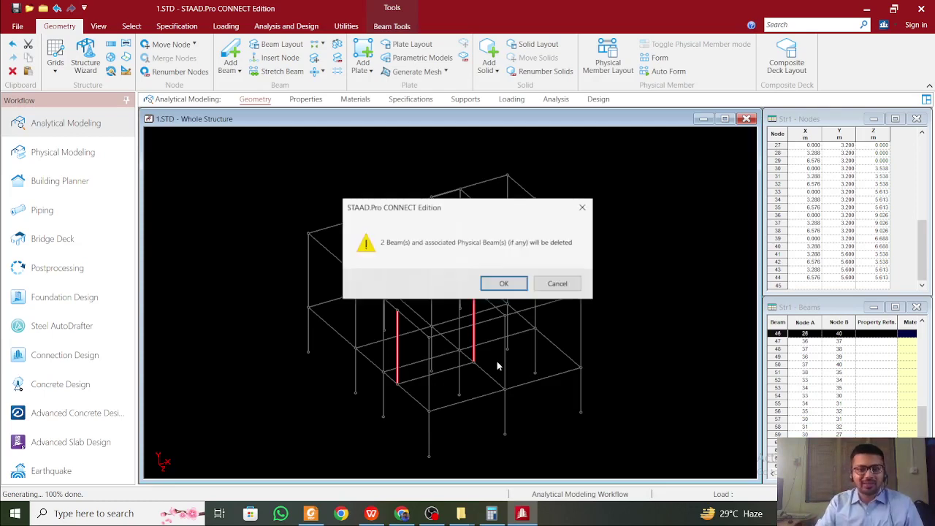
left_click(503, 283)
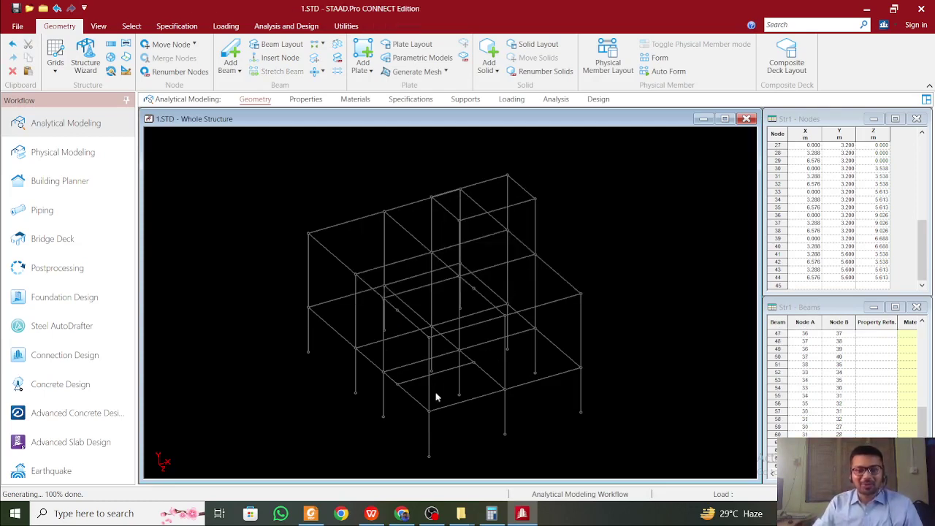
Inspect the edge beam segments next to the toilet beam's end node on the lower and upper floors by selecting them
left_click(403, 396)
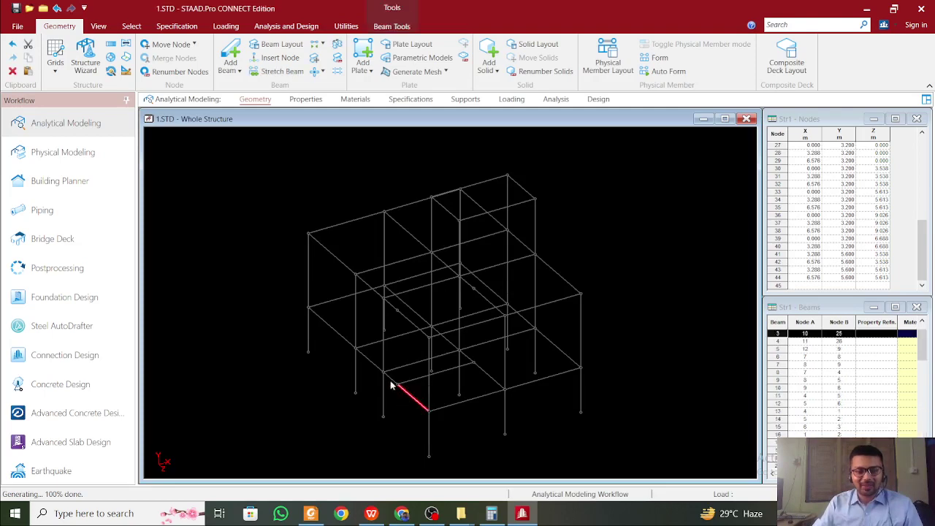
left_click(406, 395)
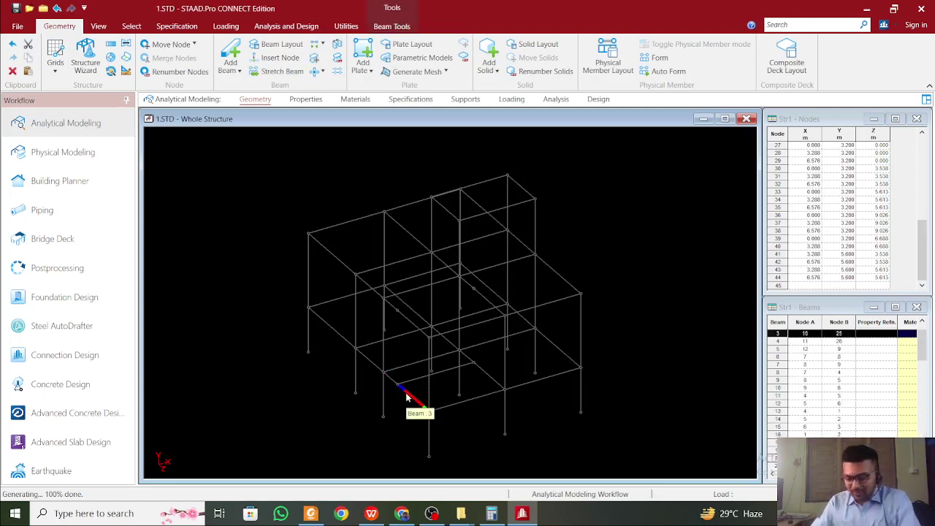
left_click(403, 316)
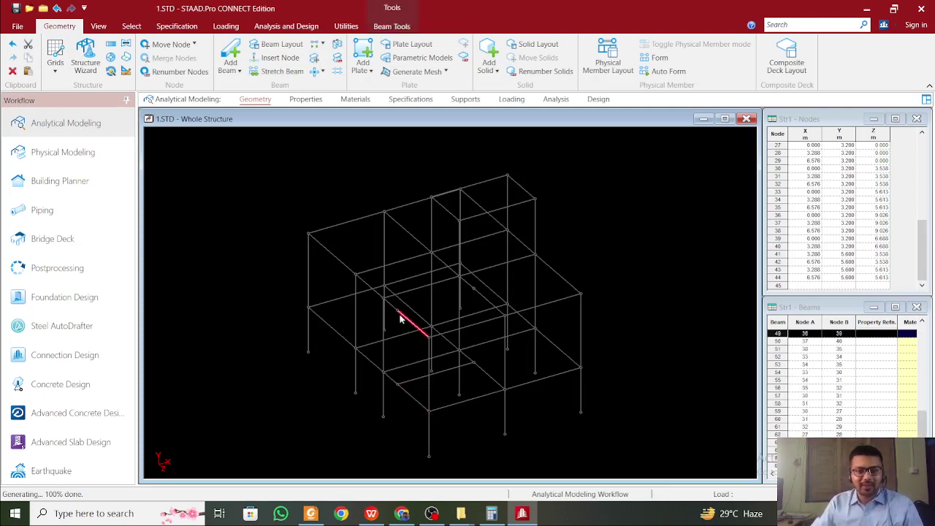
left_click(408, 323)
left_click(404, 319)
left_click(389, 309)
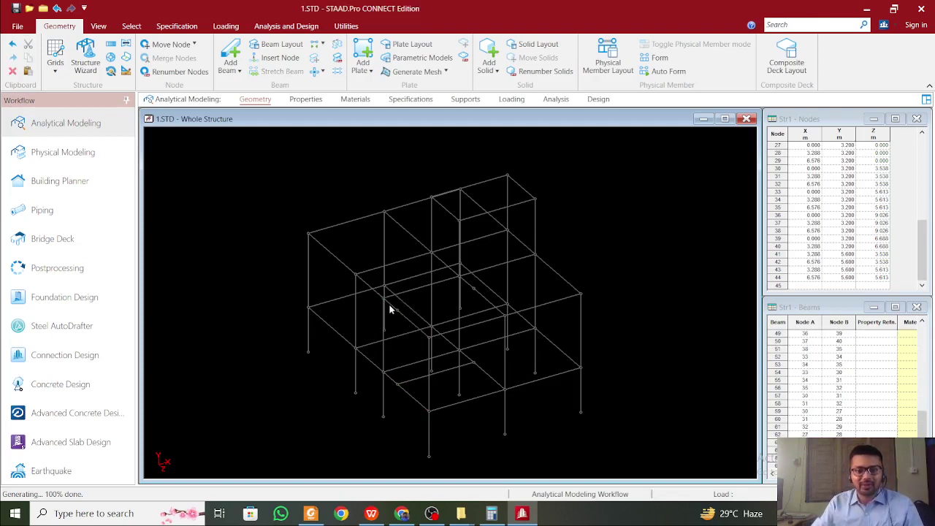
Merge the two pairs of collinear upper-floor beam segments split at the toilet beam's end nodes into single beams
left_click(389, 307)
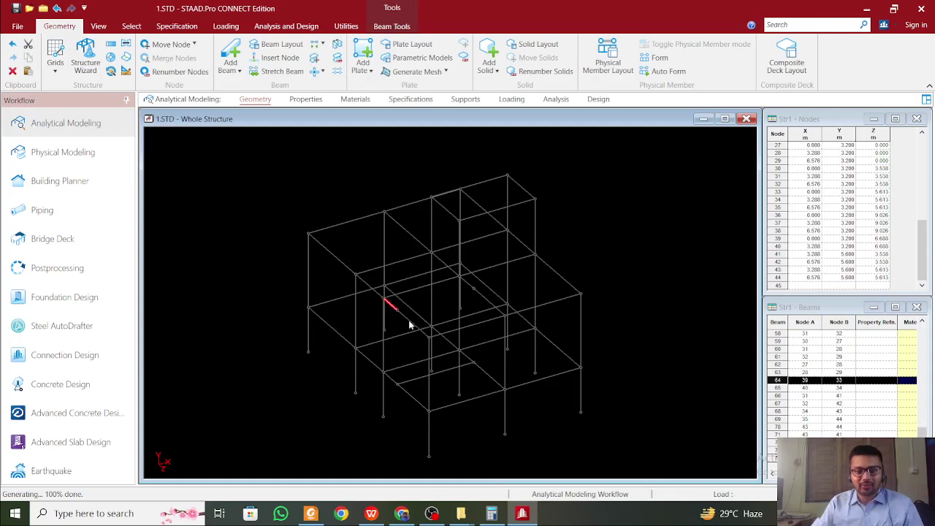
left_click(469, 287, "ctrl")
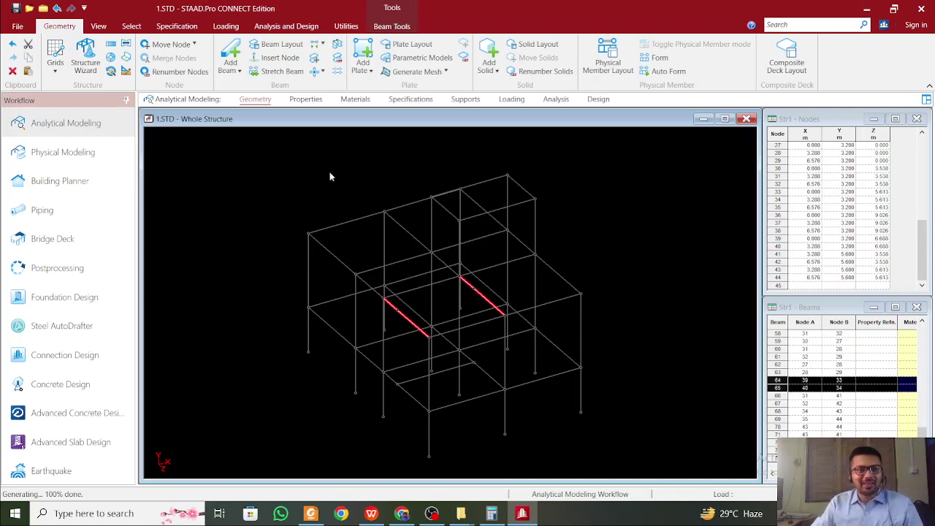
left_click(398, 27)
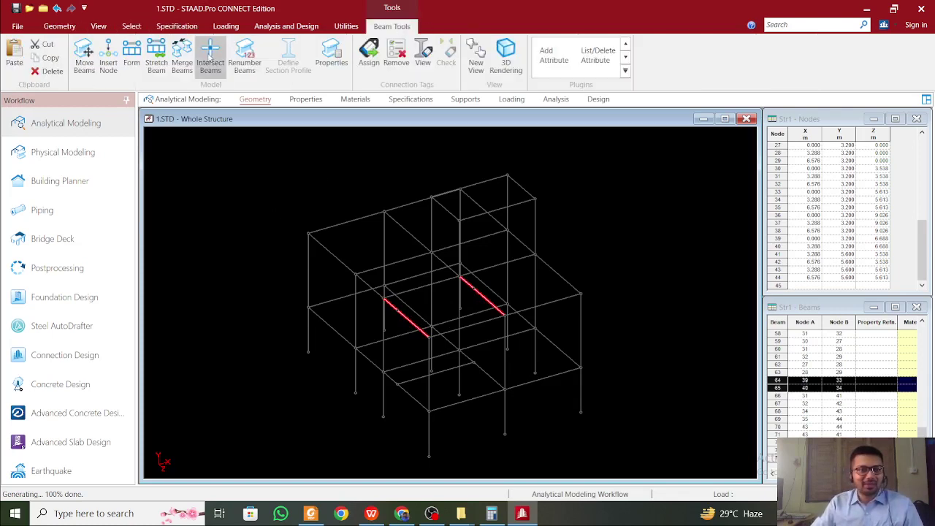
left_click(180, 60)
left_click(523, 165)
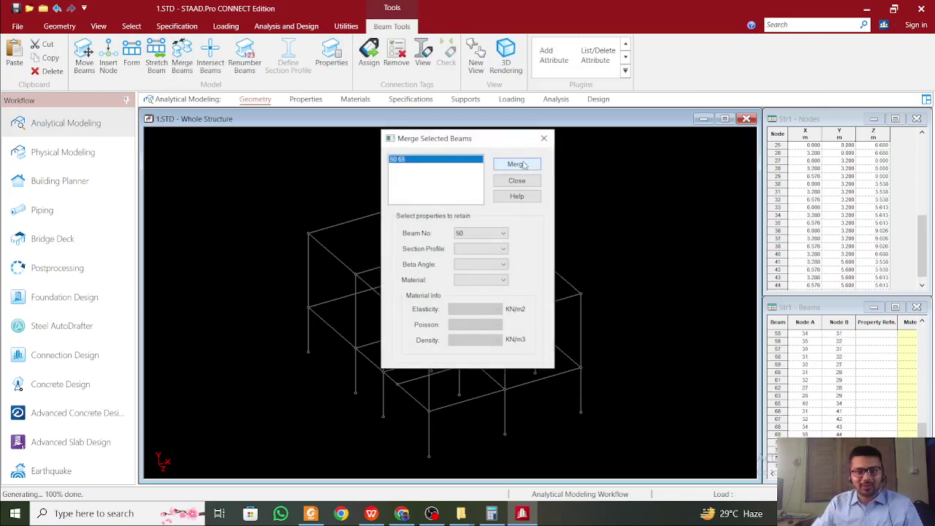
left_click(543, 138)
left_click(420, 325)
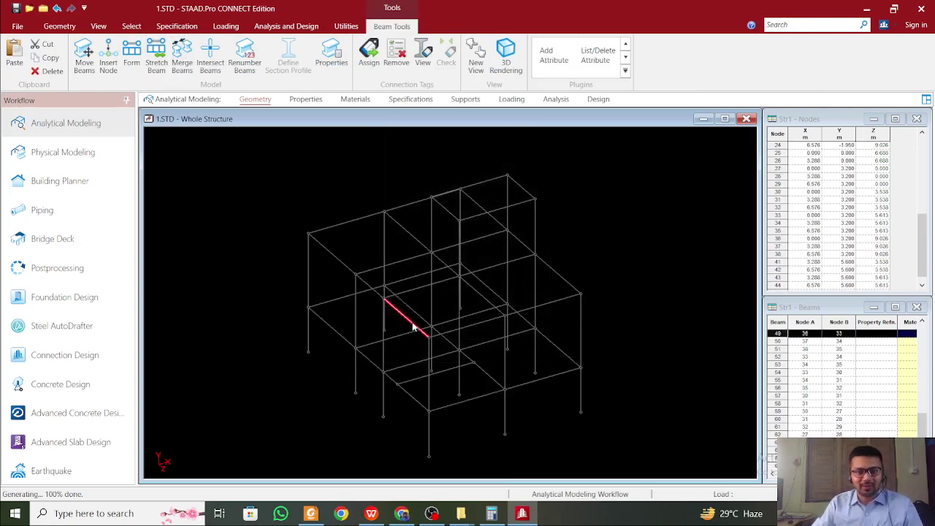
left_click(486, 297)
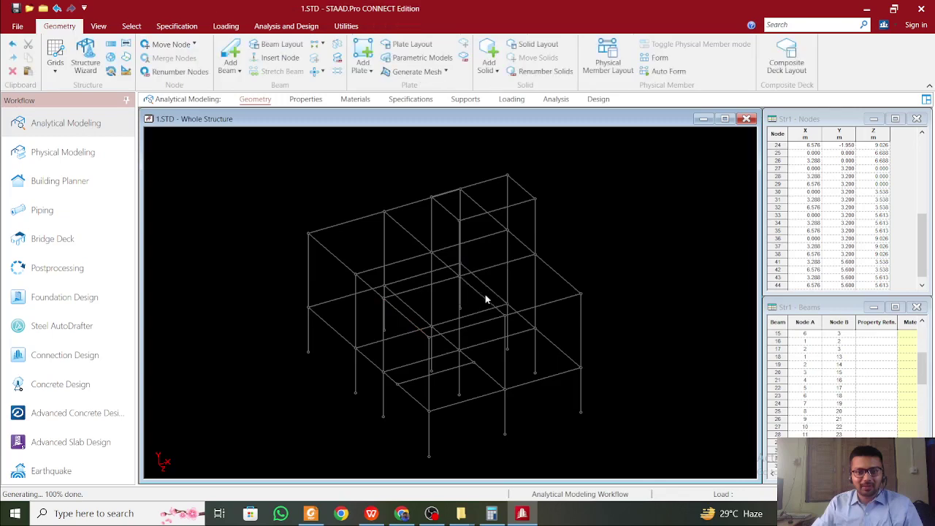
left_click(596, 295)
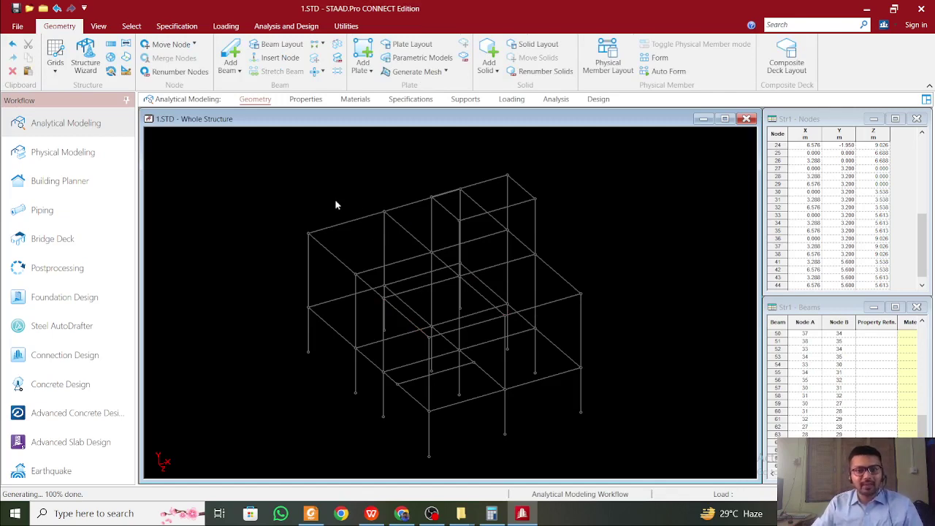
Define a rectangular concrete section with YD 0.35 m and ZD 0.35 m and add it to the properties
left_click(304, 100)
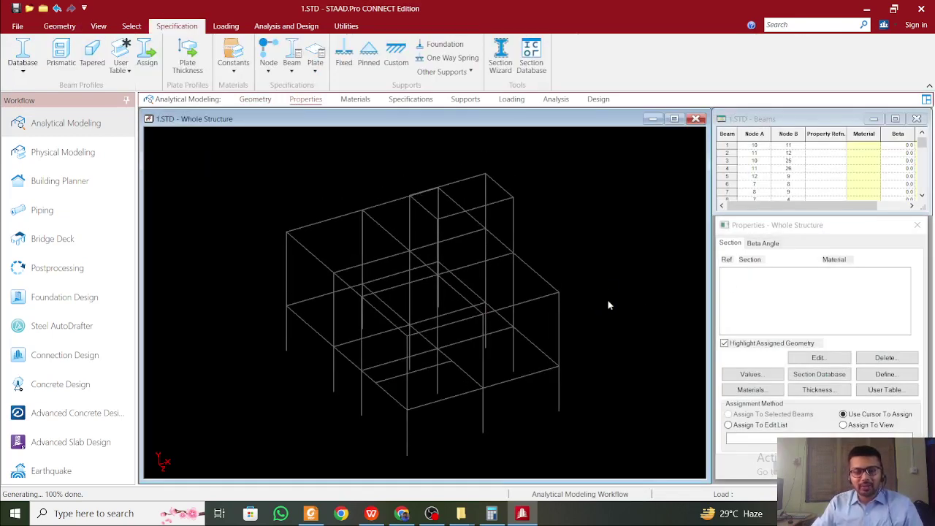
left_click(885, 373)
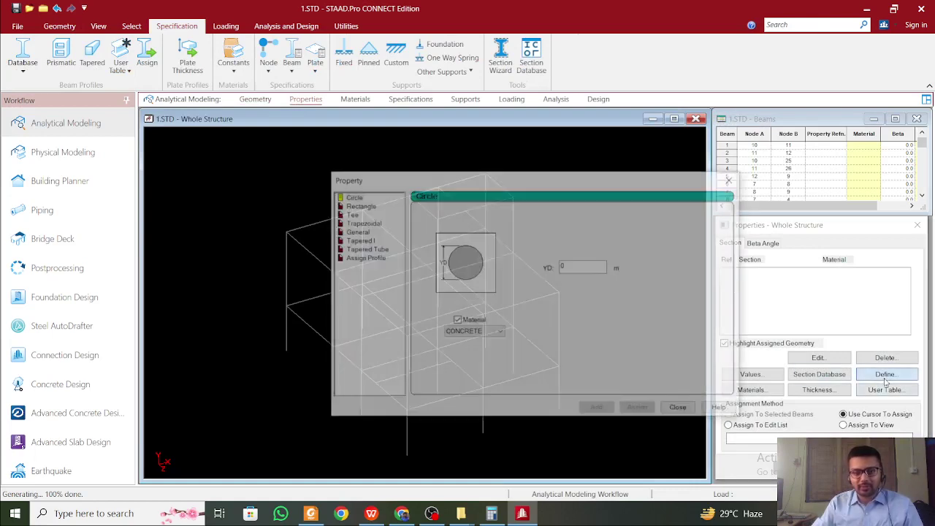
left_click(365, 208)
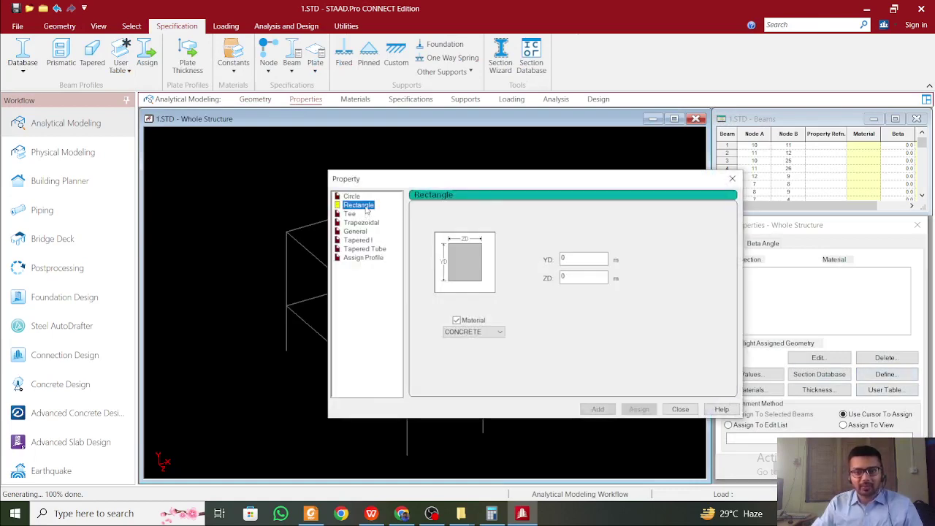
left_click(586, 275)
type(".3")
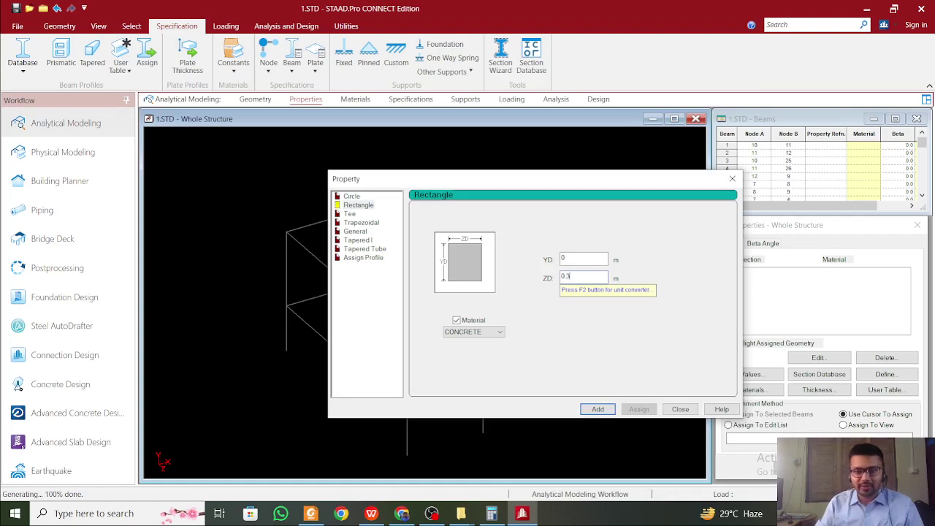
left_click(591, 257)
type(".3")
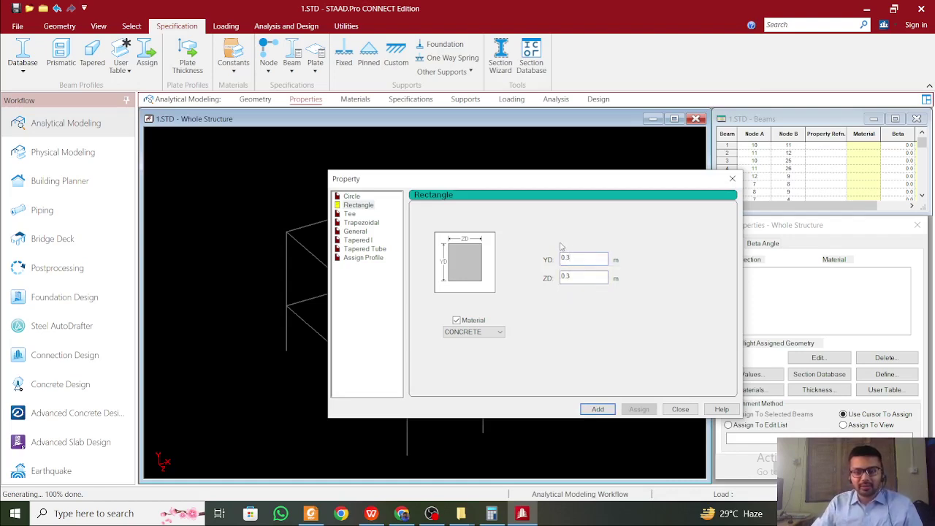
type("5")
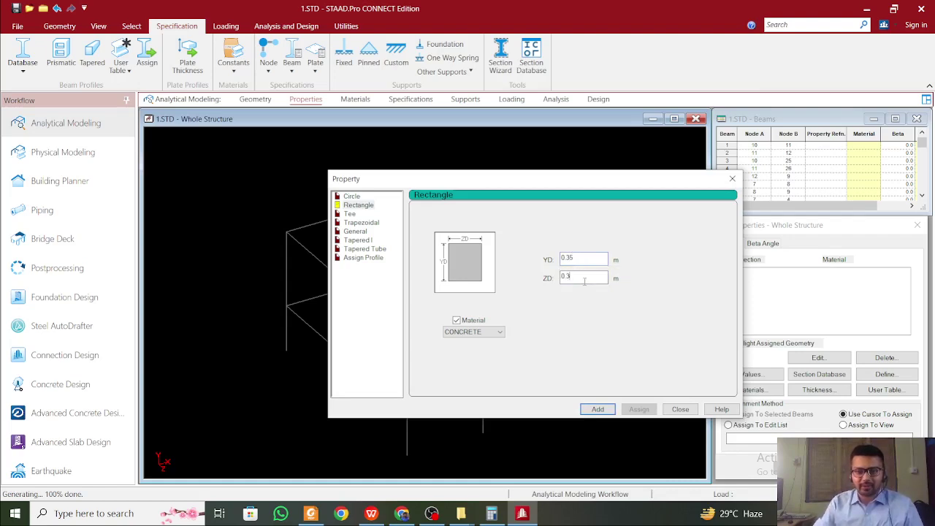
type("5")
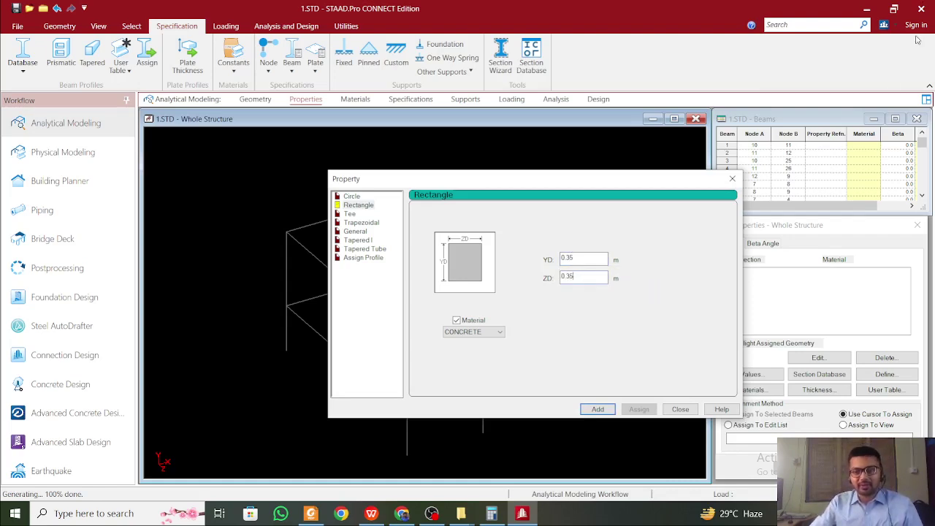
left_click(597, 409)
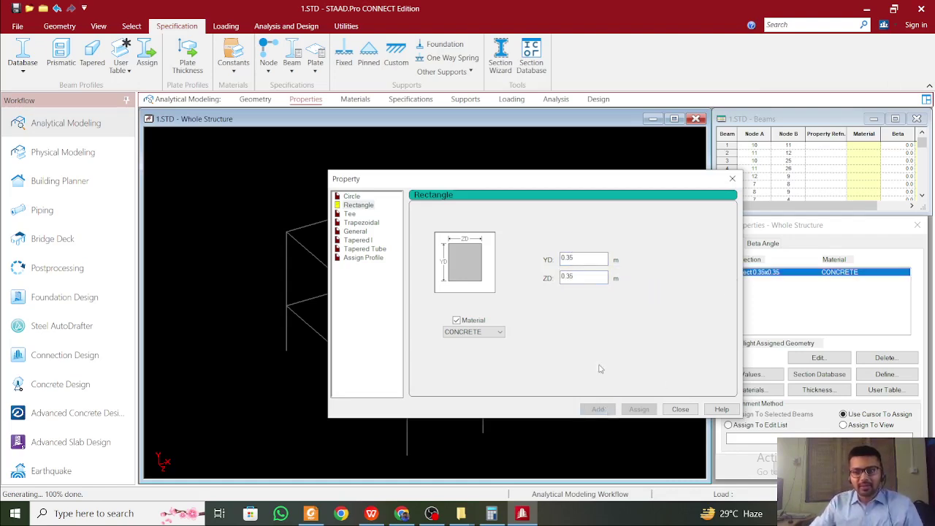
Add a second rectangular concrete section with YD 0.35 m and ZD 0.25 m
left_click(589, 280)
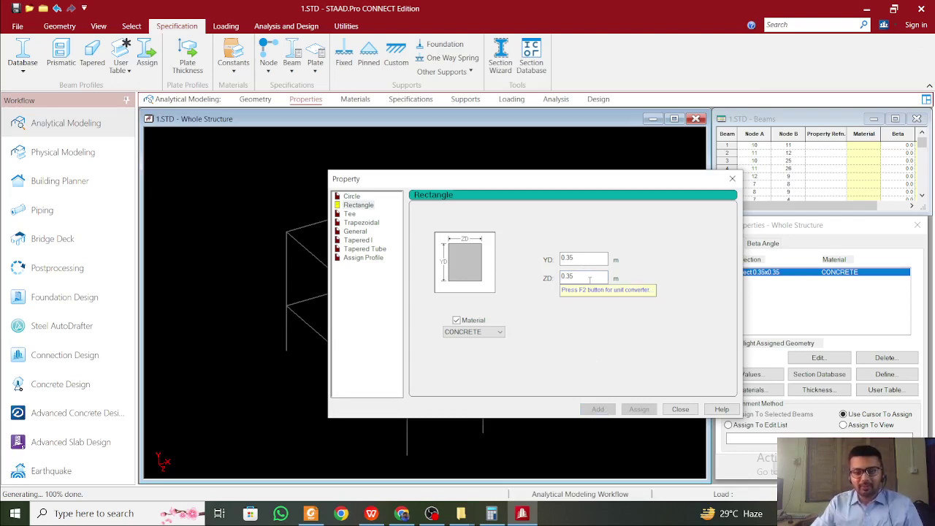
left_click(586, 257)
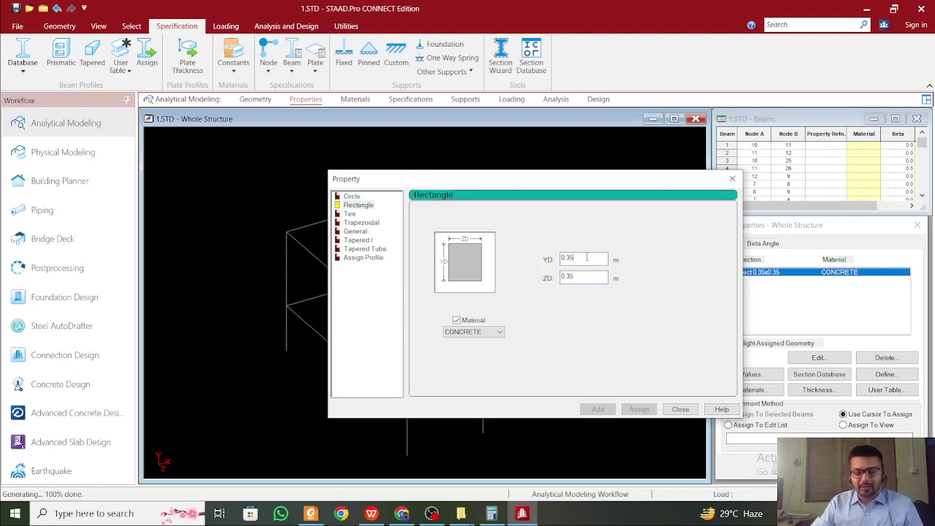
key("BackSpace")
key("BackSpace")
key("BackSpace")
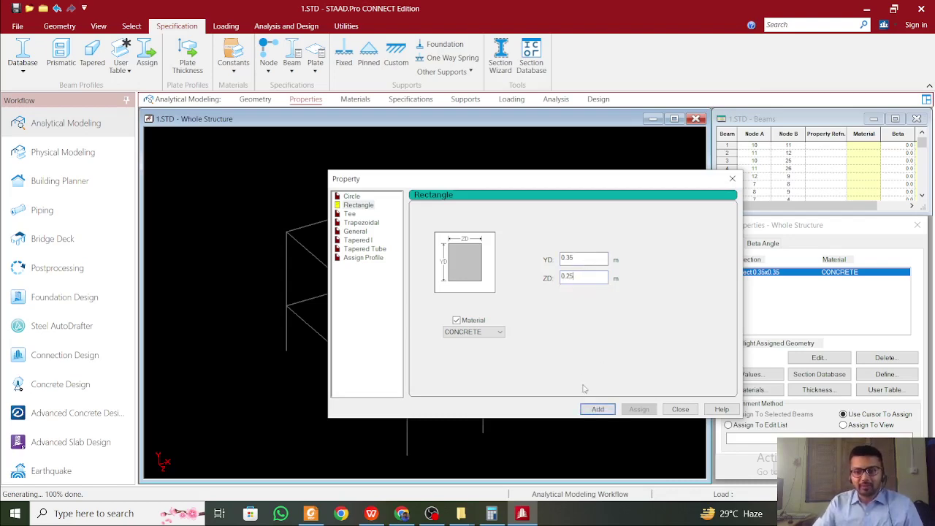
left_click(589, 409)
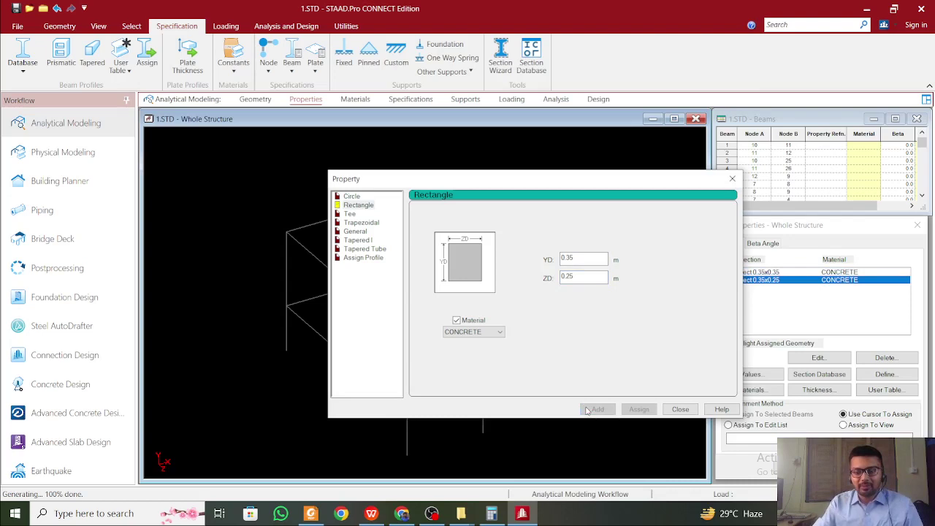
Clear the decimals of the rectangle's YD value, then switch to Calculator and compute 0.35 + 0.125
left_click(585, 259)
key("BackSpace")
key("BackSpace")
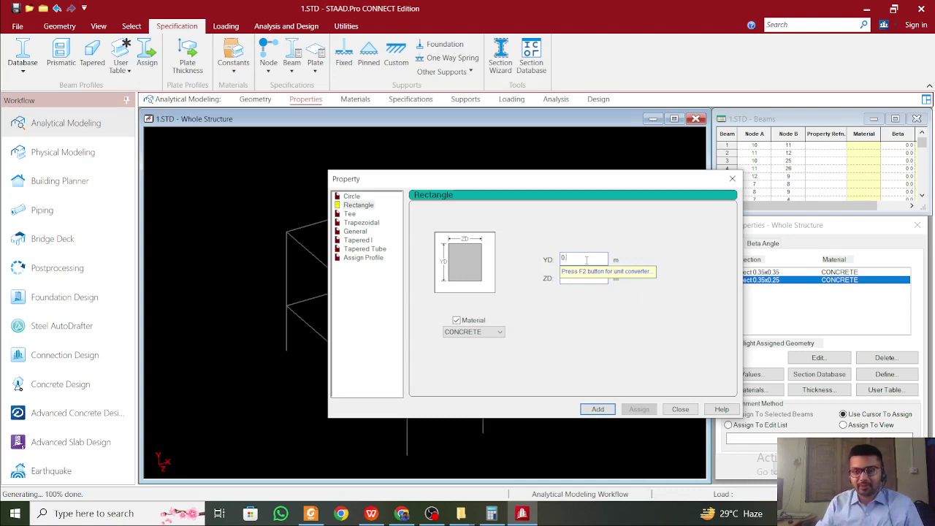
left_click(491, 513)
type("0.")
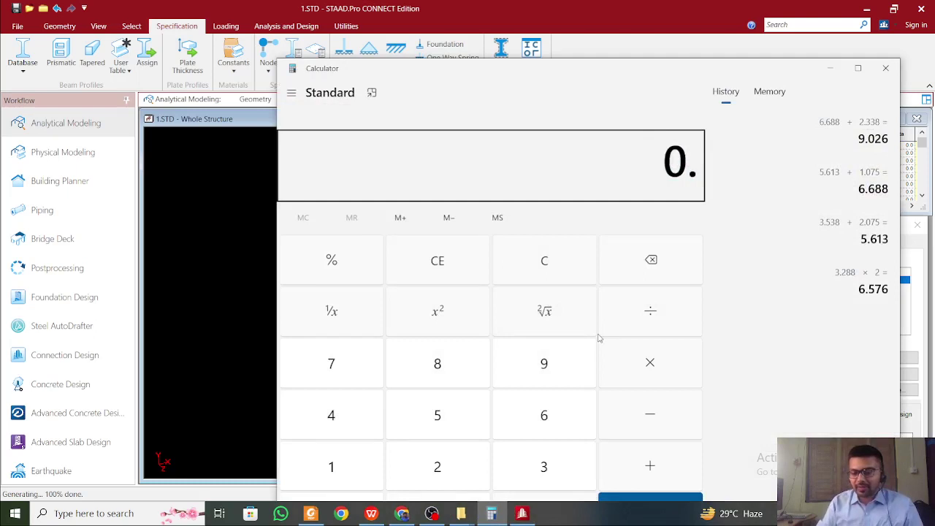
type("35 + ")
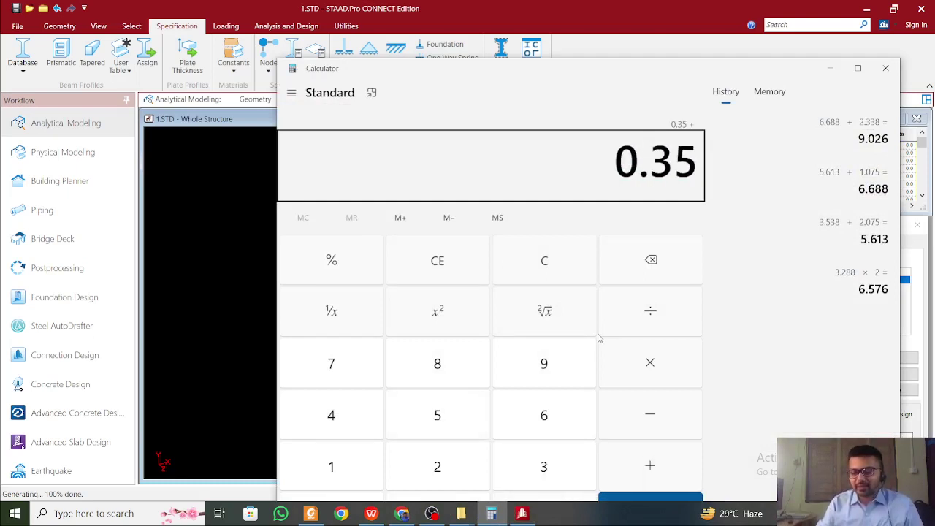
type("0.")
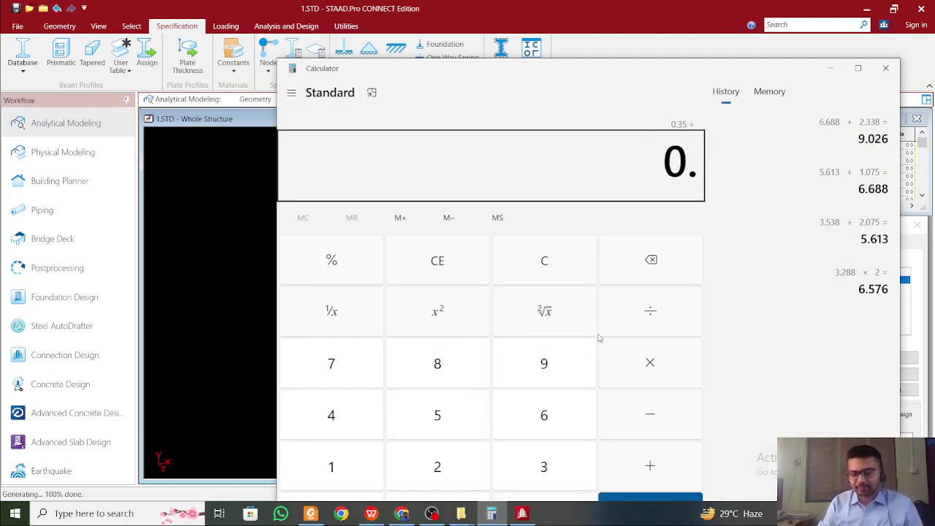
type("125")
key("Return")
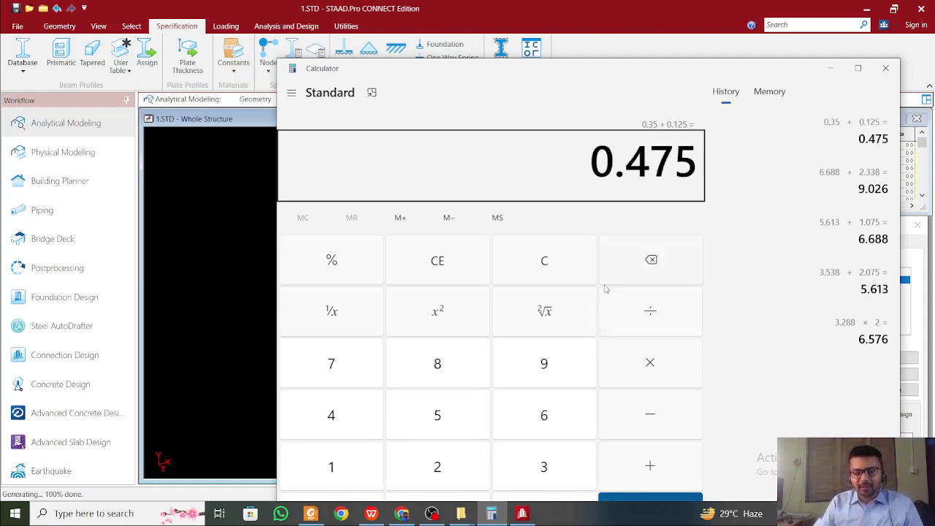
key("Escape")
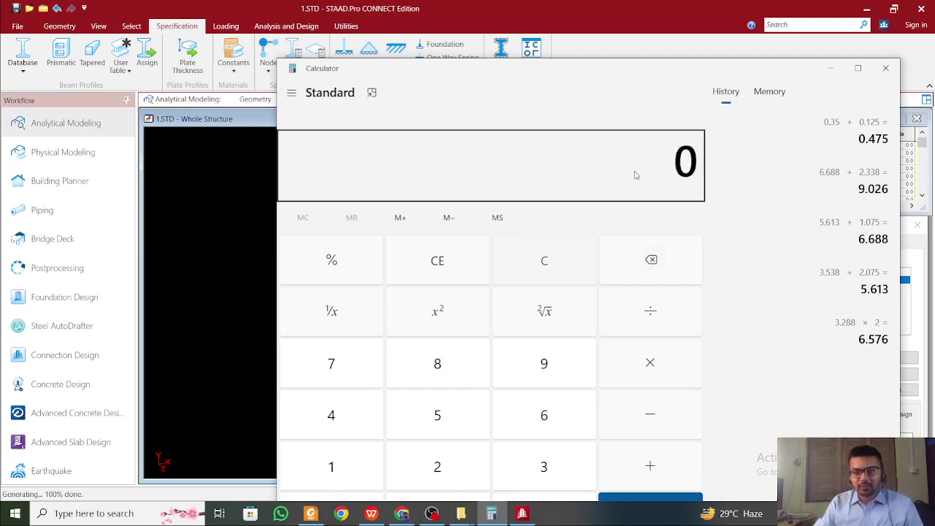
type("0.35")
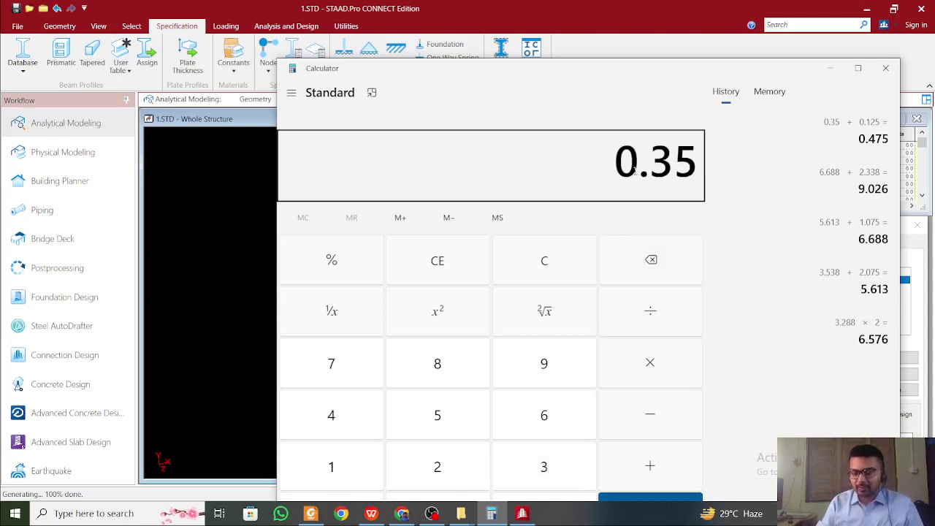
key("plus")
type("0.")
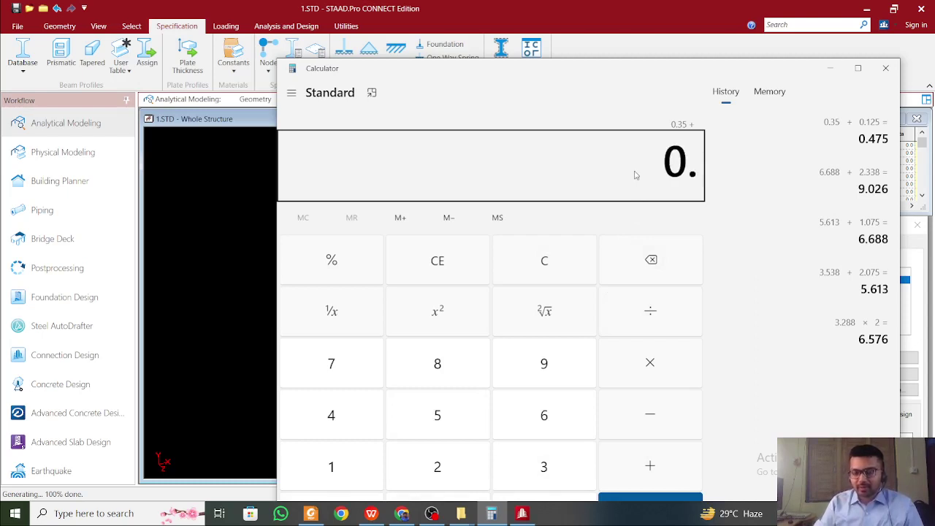
key("Escape")
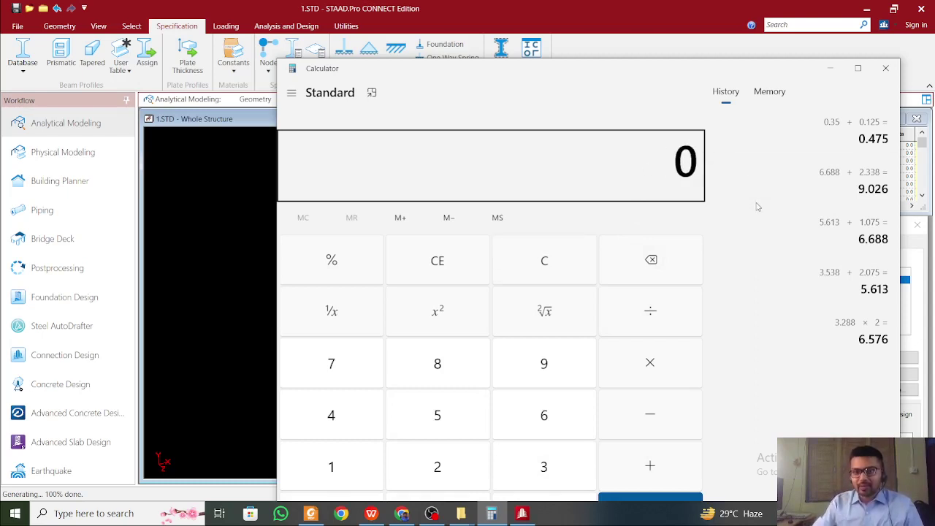
Switch back to STAAD.Pro and add a rectangular concrete section with YD 0.4 m and ZD 0.25 m, closing the section definition
left_click(829, 71)
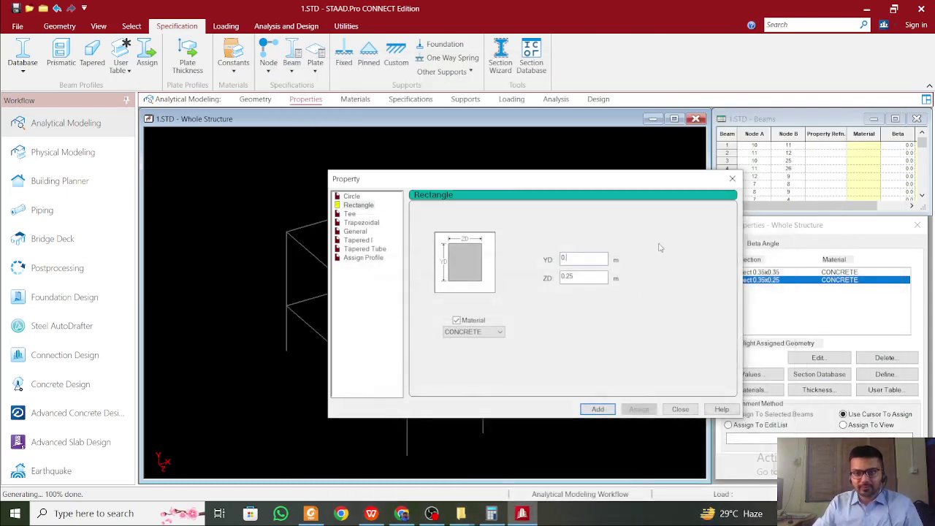
type(".0.4")
left_click_drag(595, 257, 494, 253)
type("0.4")
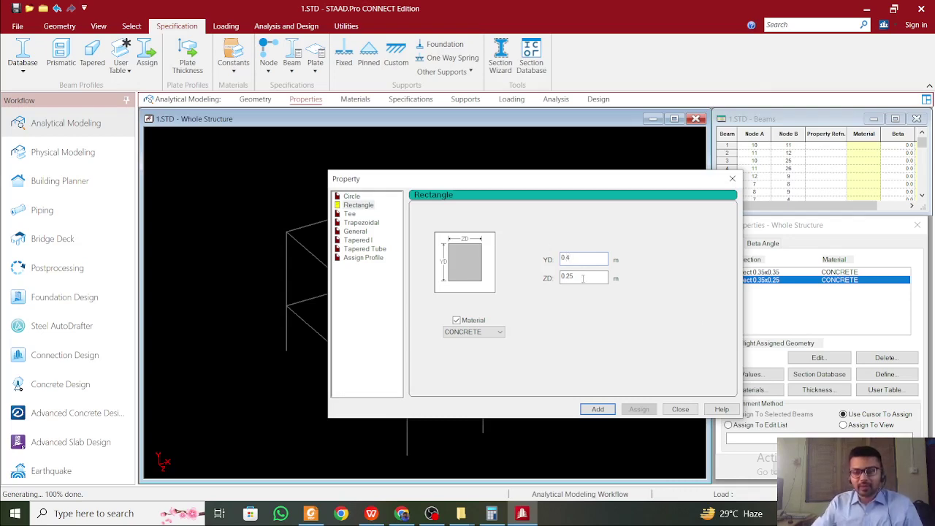
left_click(598, 409)
left_click(680, 410)
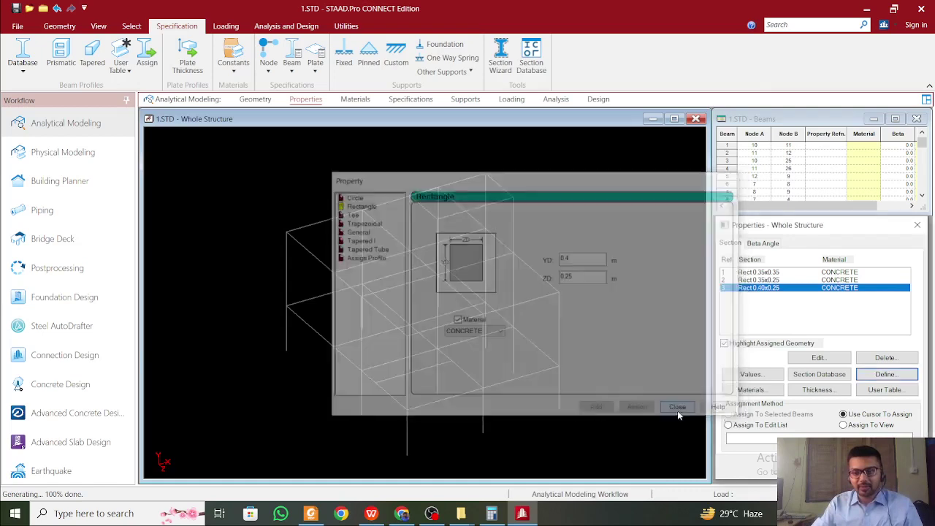
Assign the Rect 0.35x0.35 concrete section to all vertical columns by selecting the beams parallel to Y
left_click(761, 281)
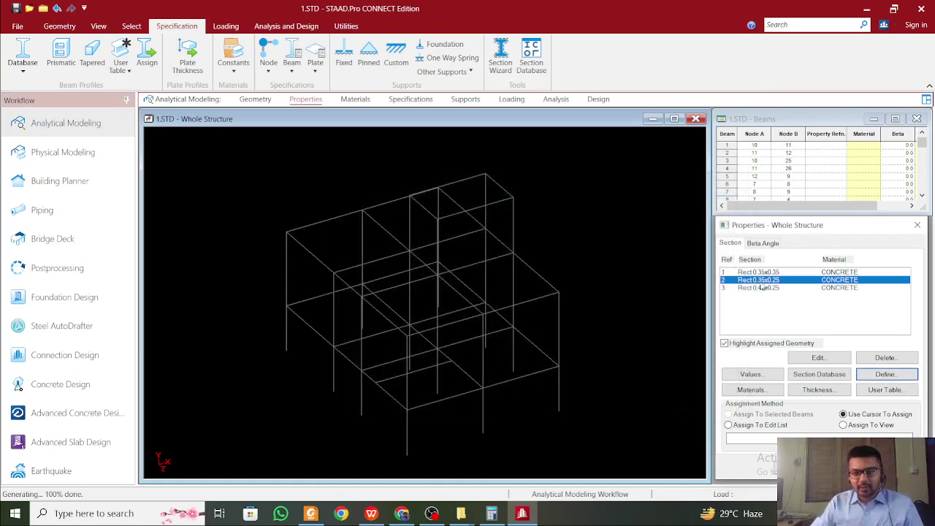
left_click(767, 272)
left_click(767, 288)
left_click(767, 272)
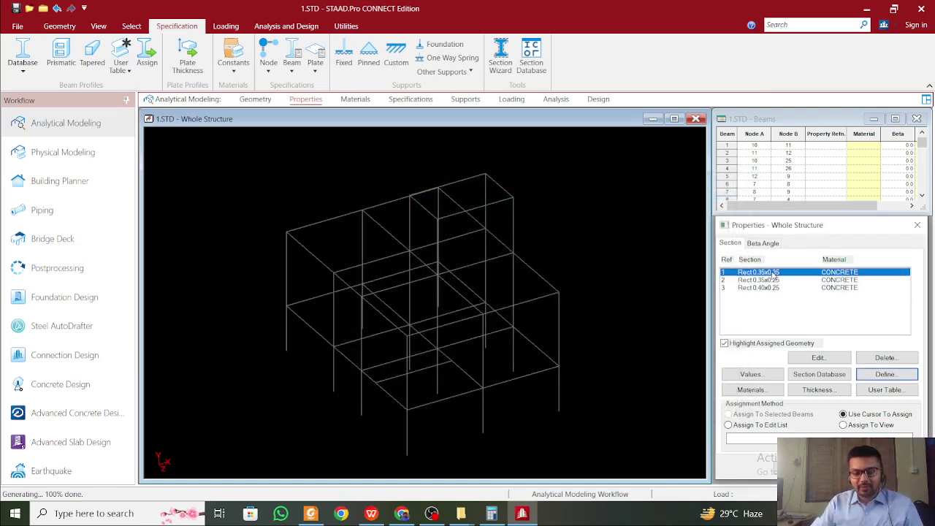
left_click(131, 26)
left_click(493, 44)
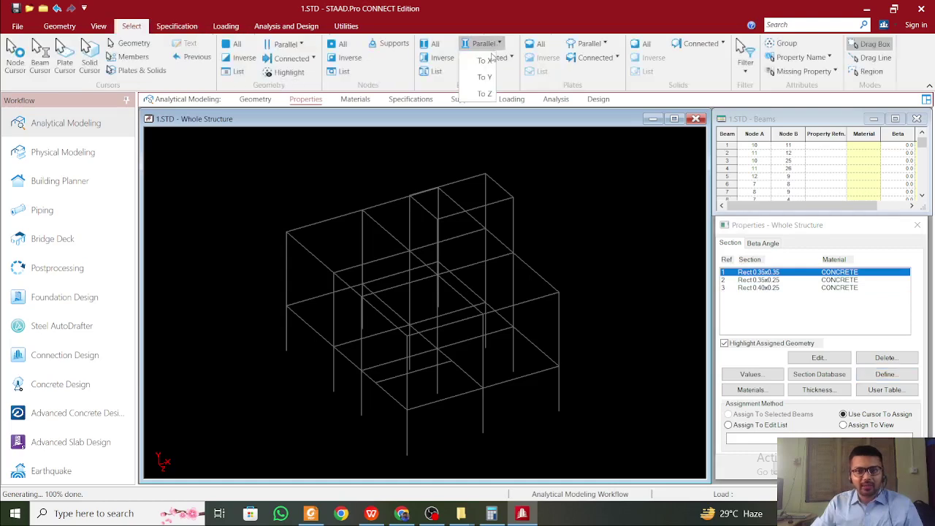
left_click(489, 78)
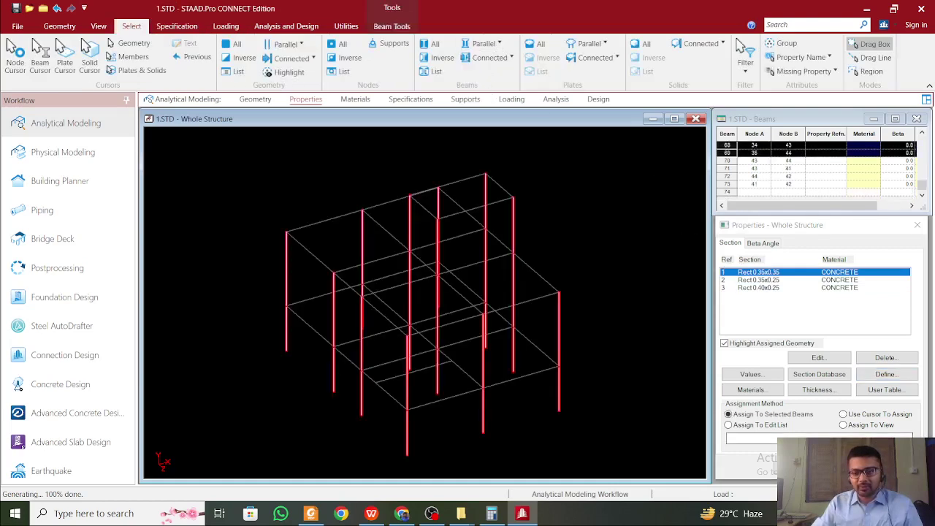
left_click(752, 438)
left_click(834, 386)
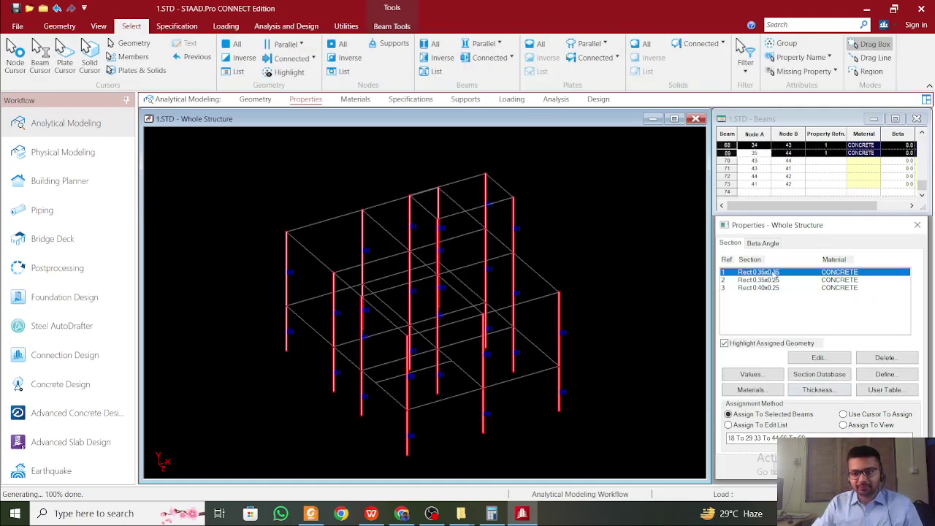
Assign the Rect 0.35x0.25 concrete section to all horizontal beams of the lowest beam level
left_click(772, 279)
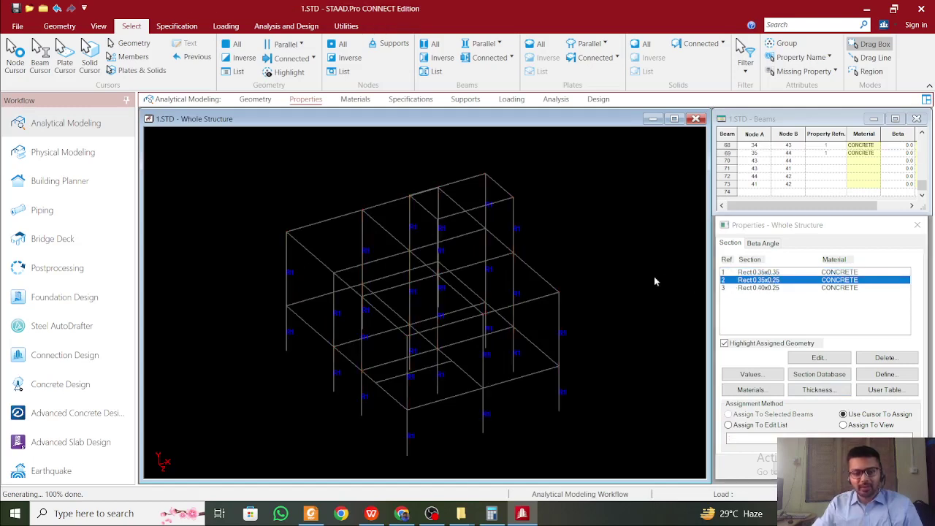
key("z")
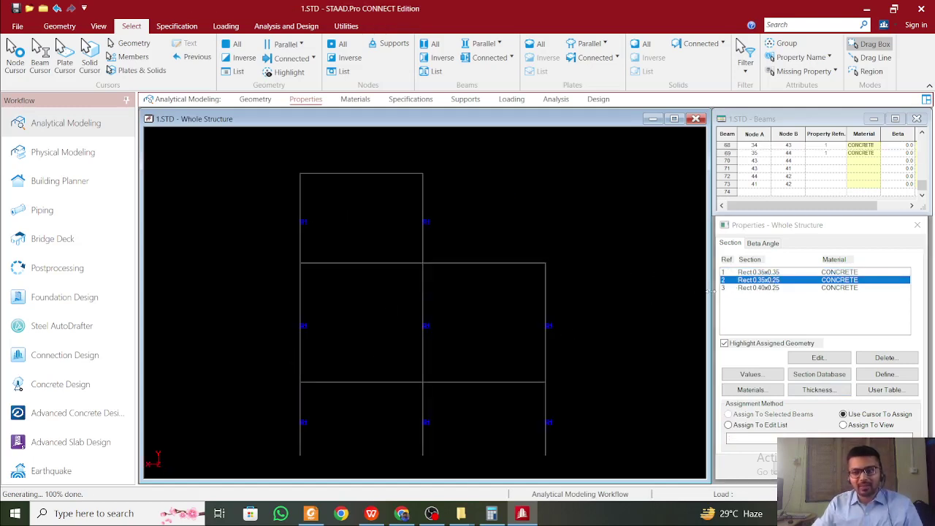
left_click(98, 26)
left_click(238, 45)
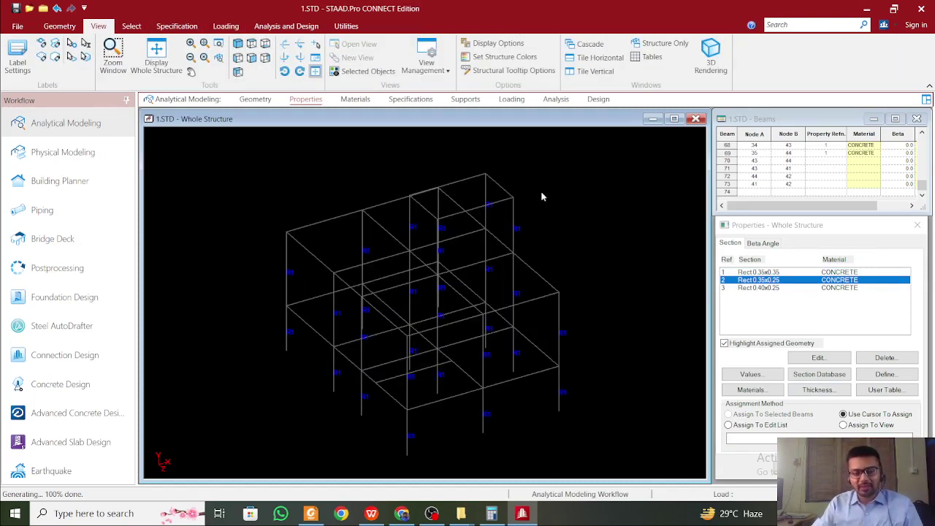
key("shift+z")
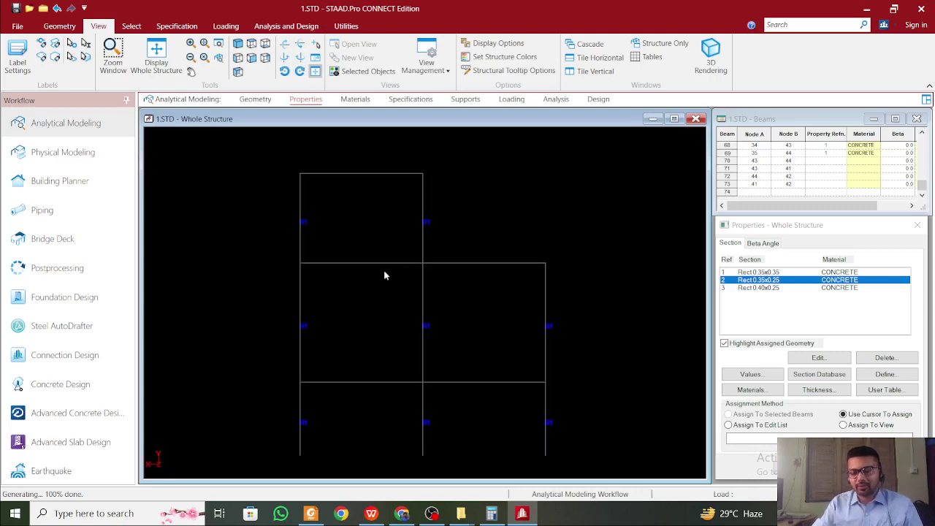
left_click_drag(259, 375, 553, 391)
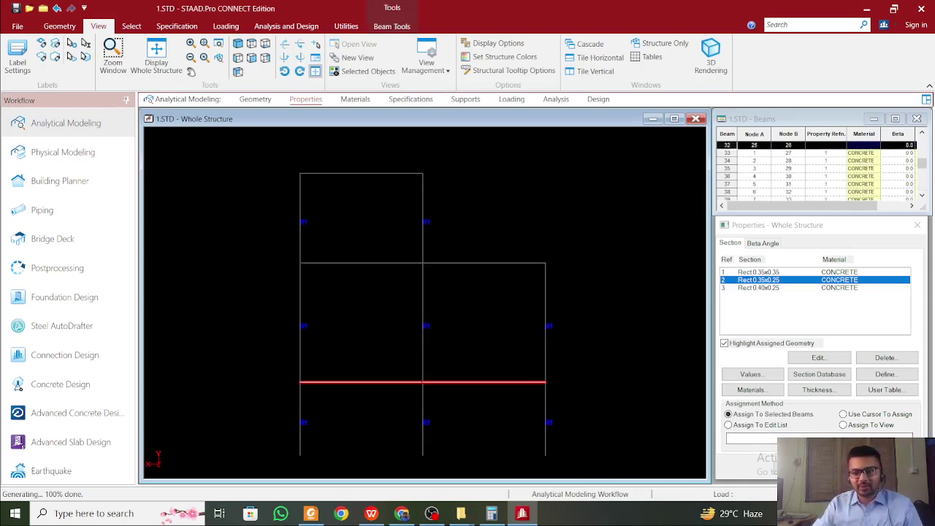
left_click(238, 45)
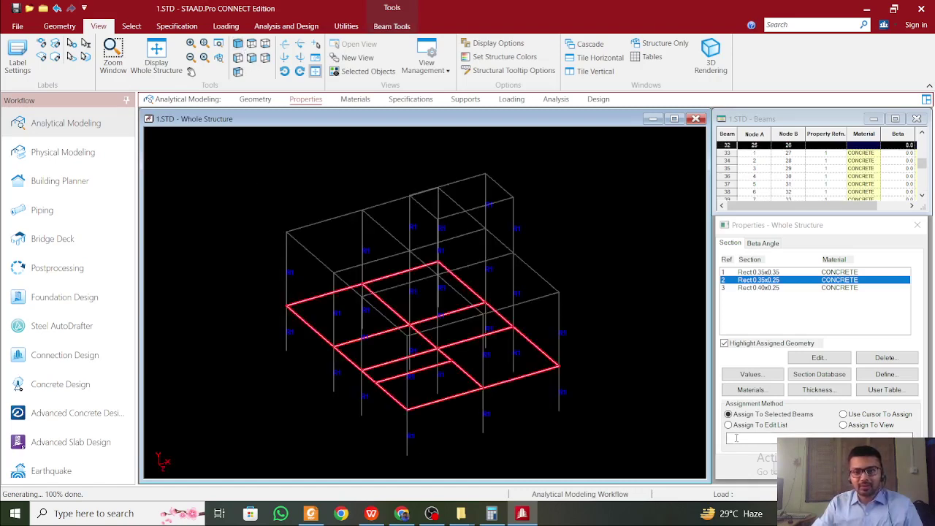
left_click(840, 460)
left_click(840, 385)
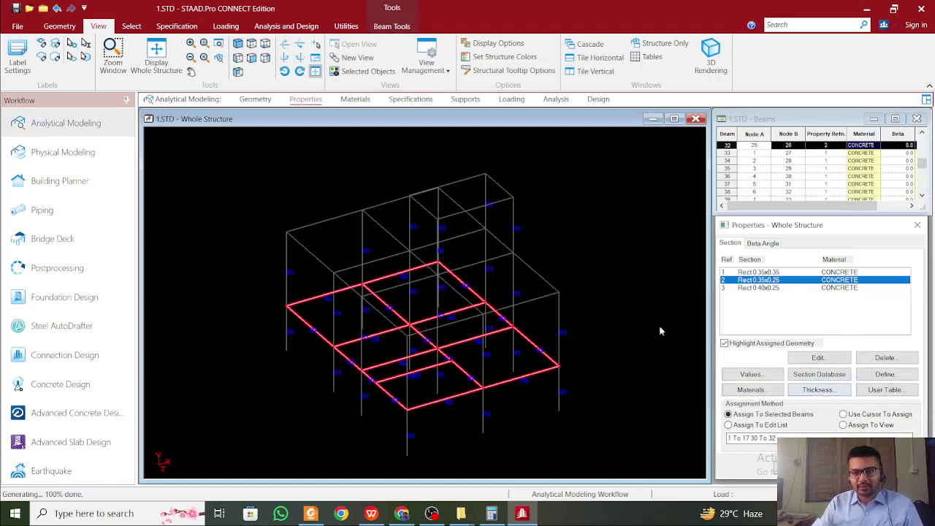
Choose the Rect 0.40x0.25 concrete section for assignment
left_click(776, 287)
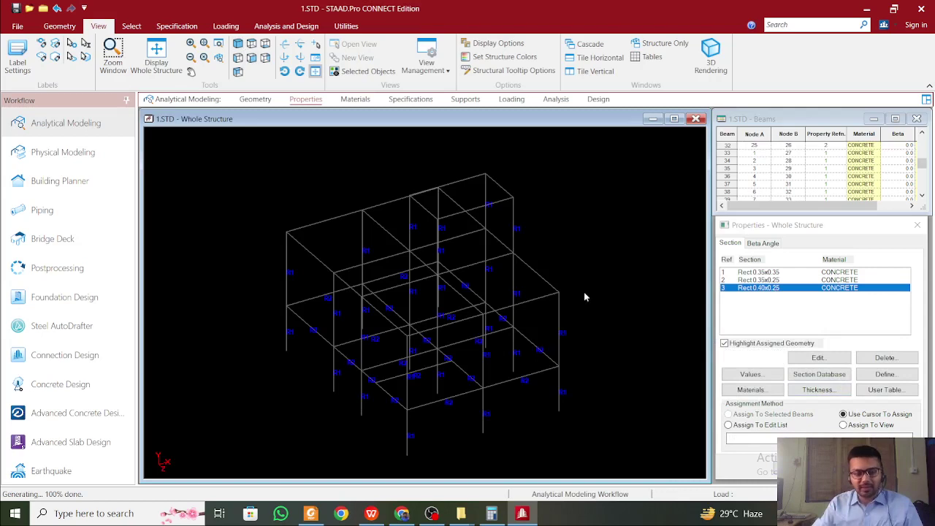
Assign the Rect 0.40x0.25 concrete section to all horizontal beams at the level above the lowest beam tier
key("ctrl+f")
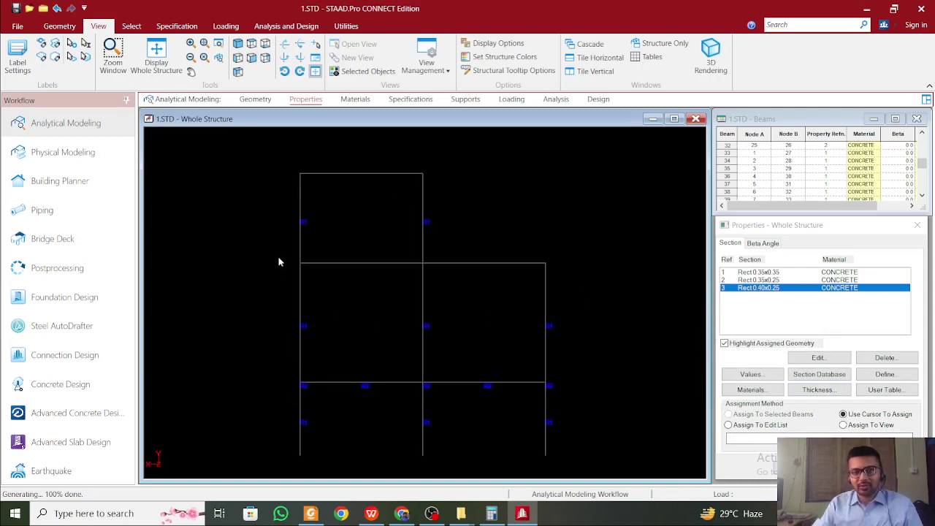
left_click_drag(282, 255, 589, 267)
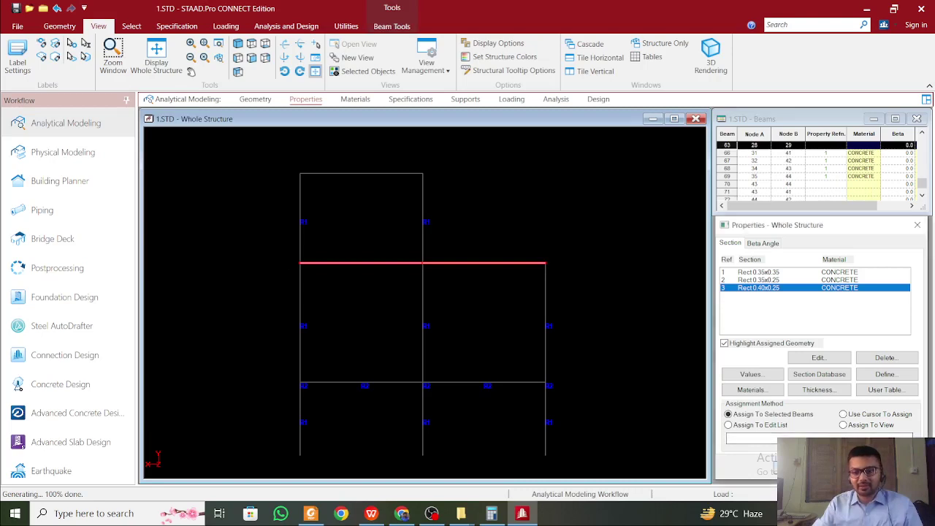
left_click(817, 457)
left_click(834, 386)
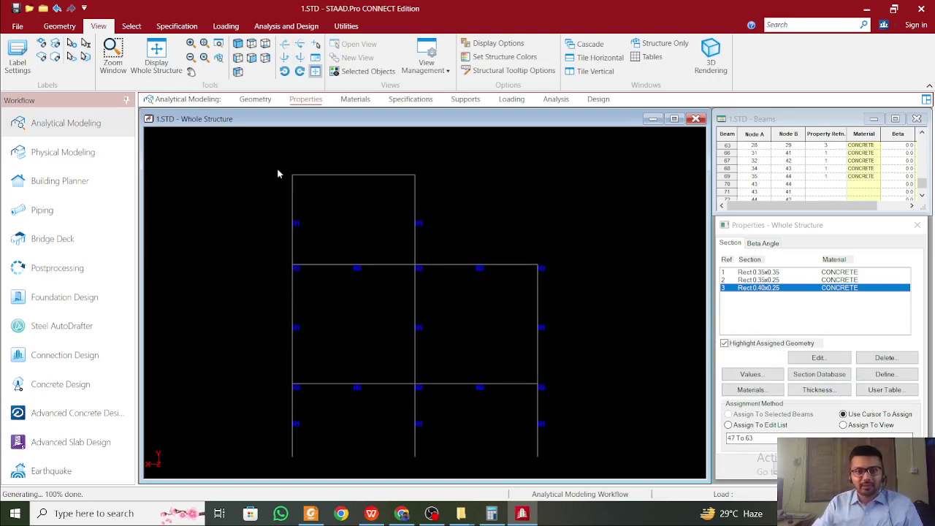
Assign the Rect 0.40x0.25 concrete section to the four topmost roof beams and highlight all members using that section
left_click_drag(276, 171, 444, 180)
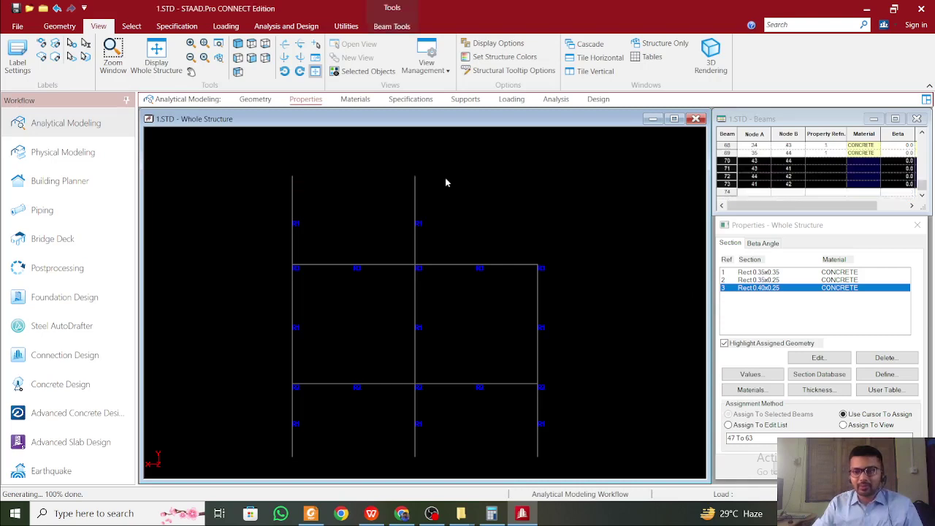
left_click(754, 280)
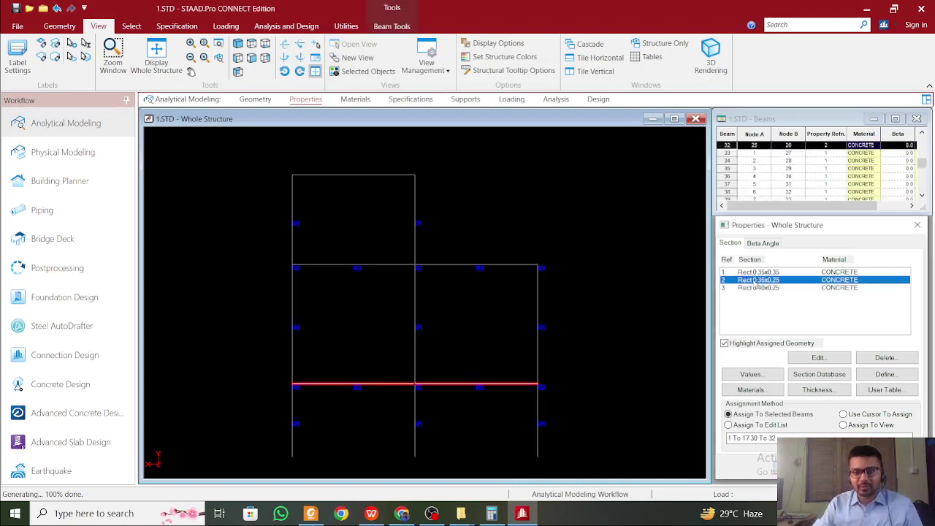
left_click_drag(272, 174, 459, 181)
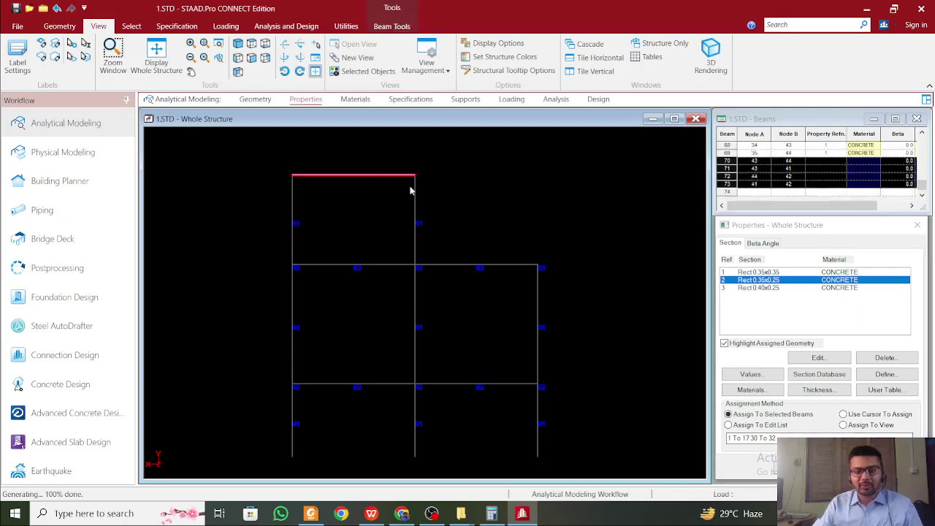
left_click(336, 184)
left_click_drag(255, 168, 502, 183)
left_click(776, 287)
left_click(380, 182)
left_click_drag(250, 164, 469, 195)
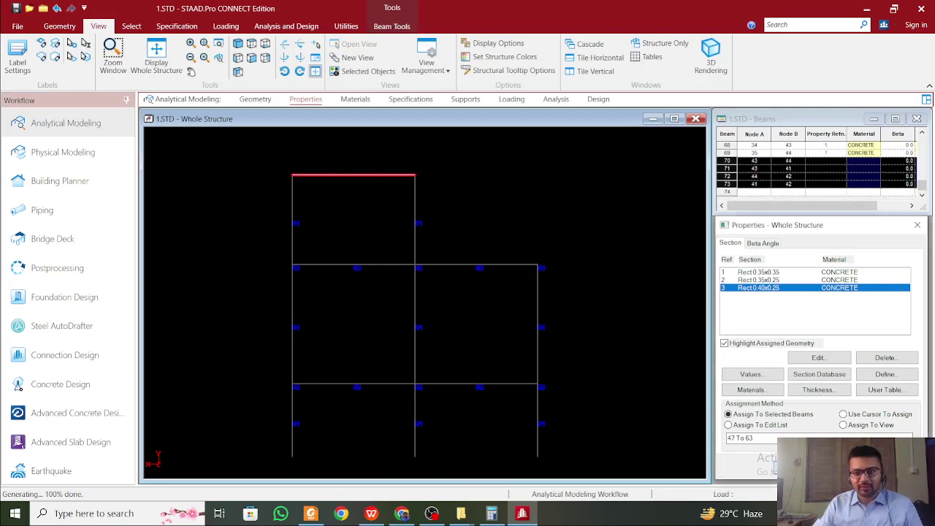
left_click(817, 456)
left_click(836, 384)
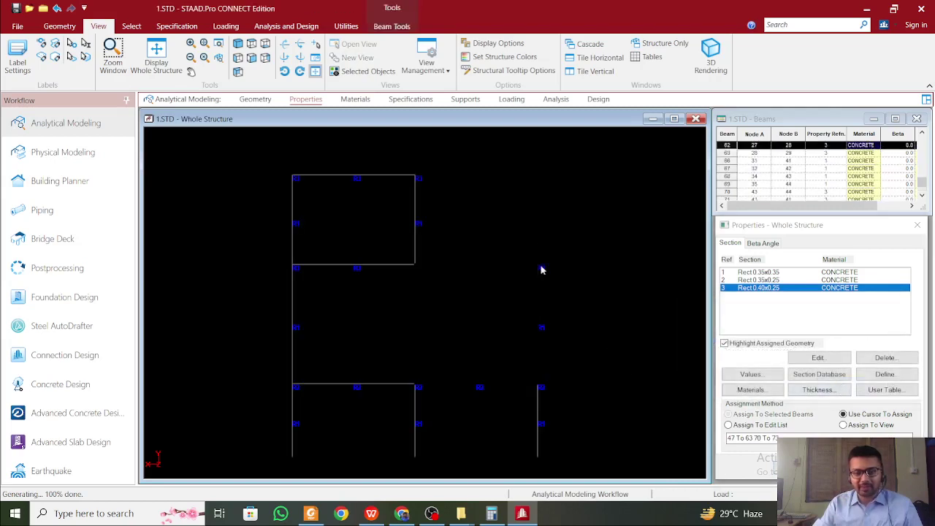
left_click(763, 288)
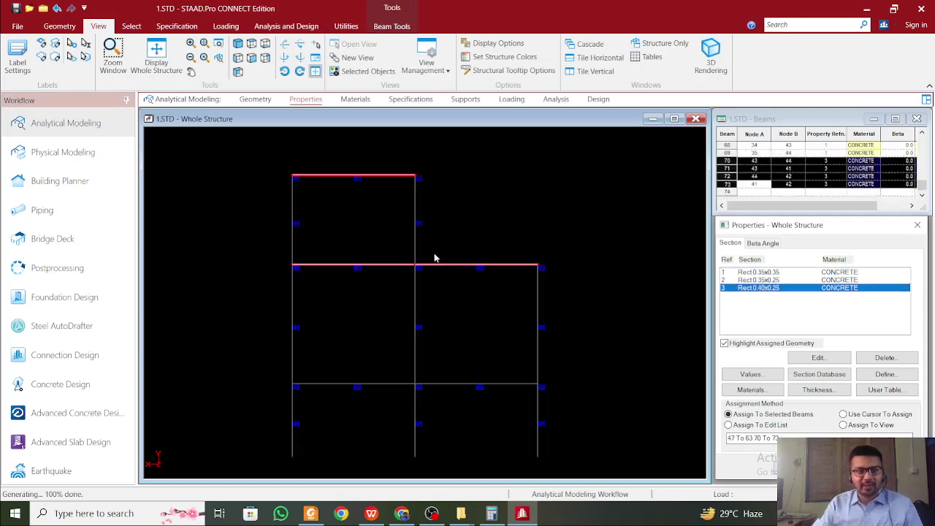
Run the removal of orphan nodes on the structure
left_click(346, 25)
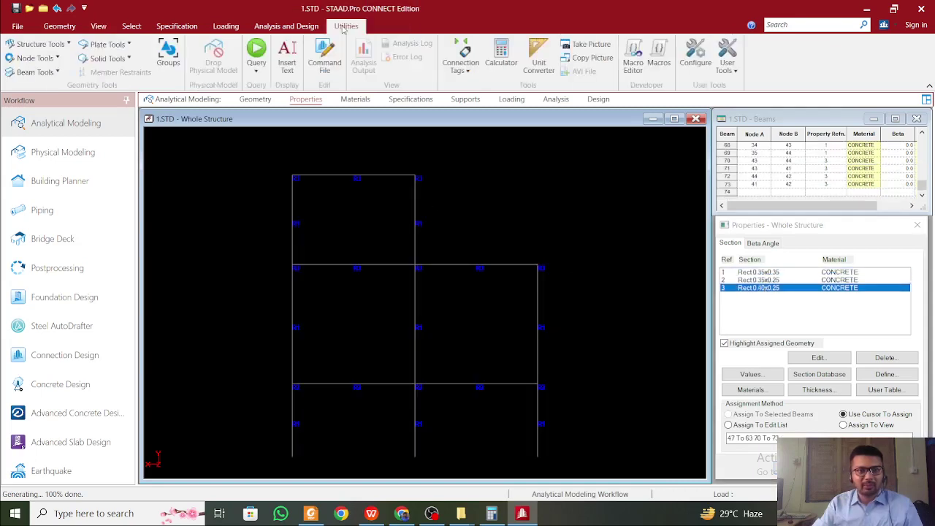
left_click(33, 58)
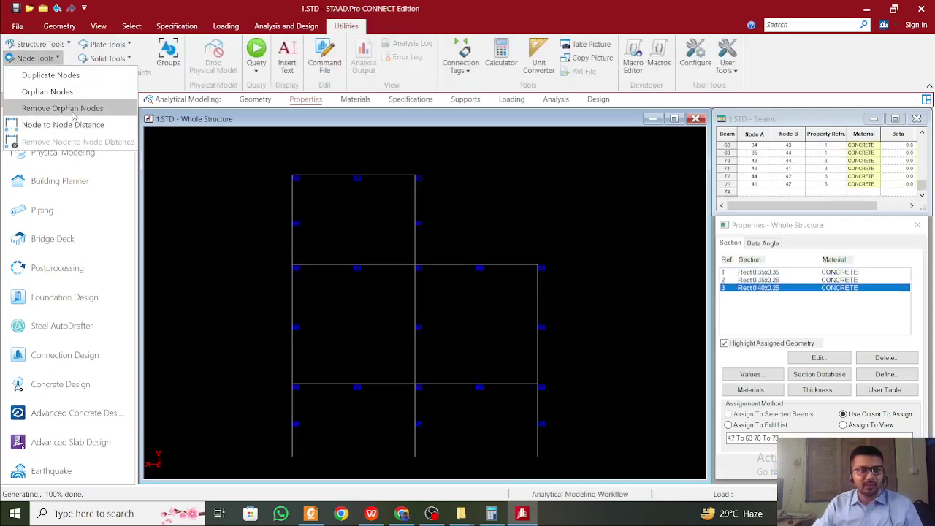
left_click(74, 109)
left_click(494, 283)
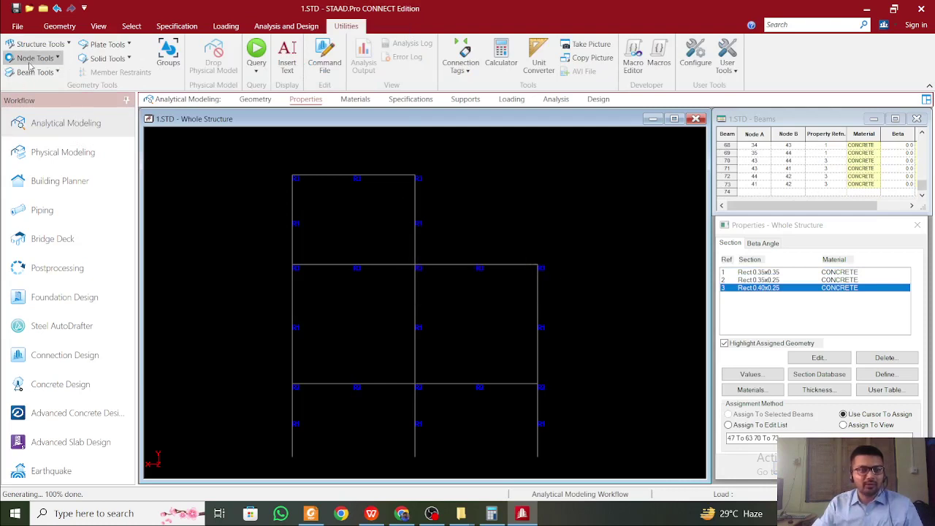
Run the duplicate node removal on the structure with a tolerance of 0.001 m
left_click(30, 63)
left_click(51, 74)
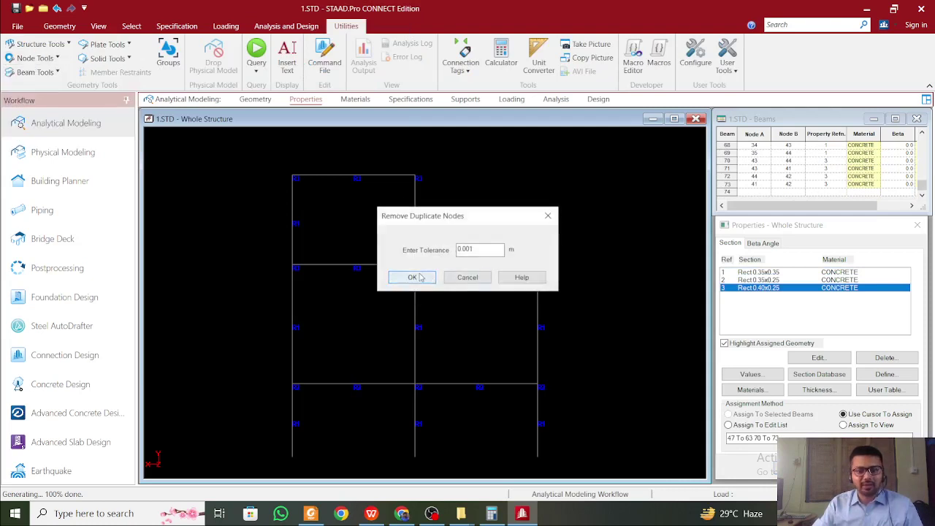
left_click(413, 278)
left_click(502, 285)
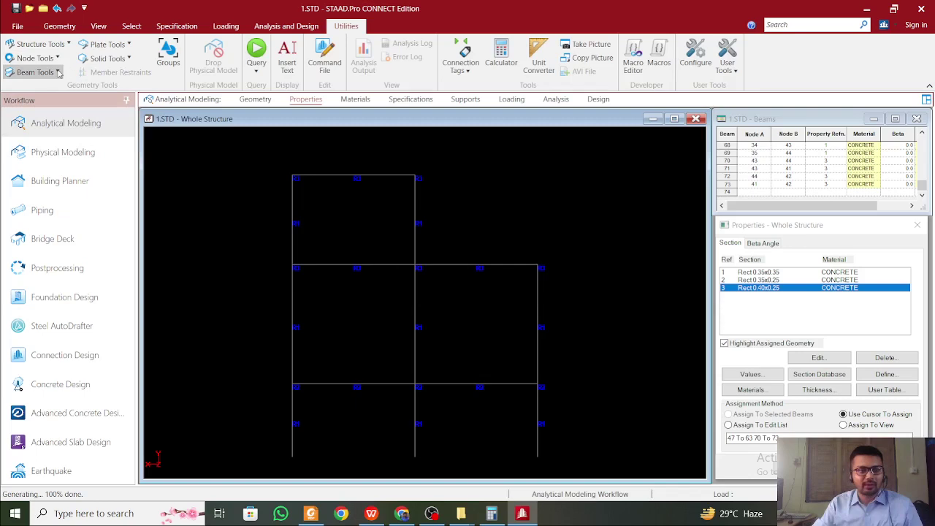
Check the model for zero-length beams
left_click(58, 72)
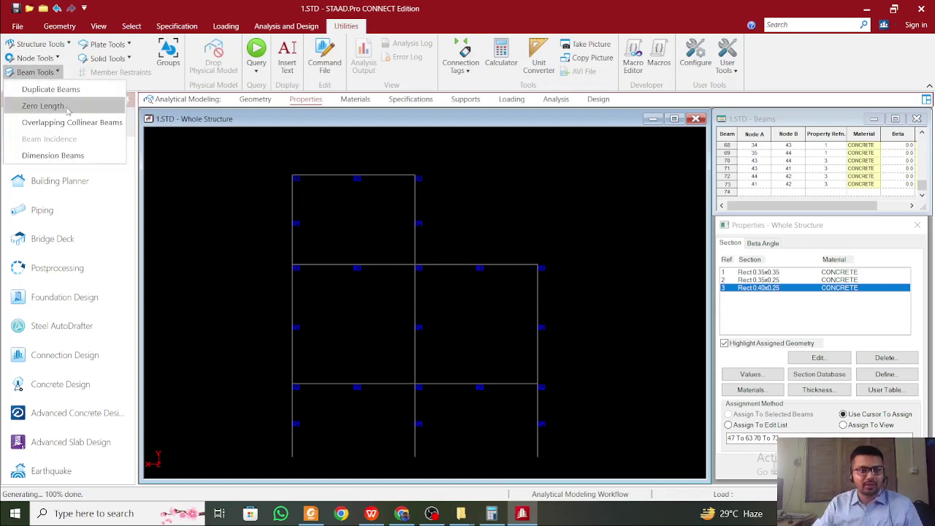
left_click(44, 106)
left_click(413, 277)
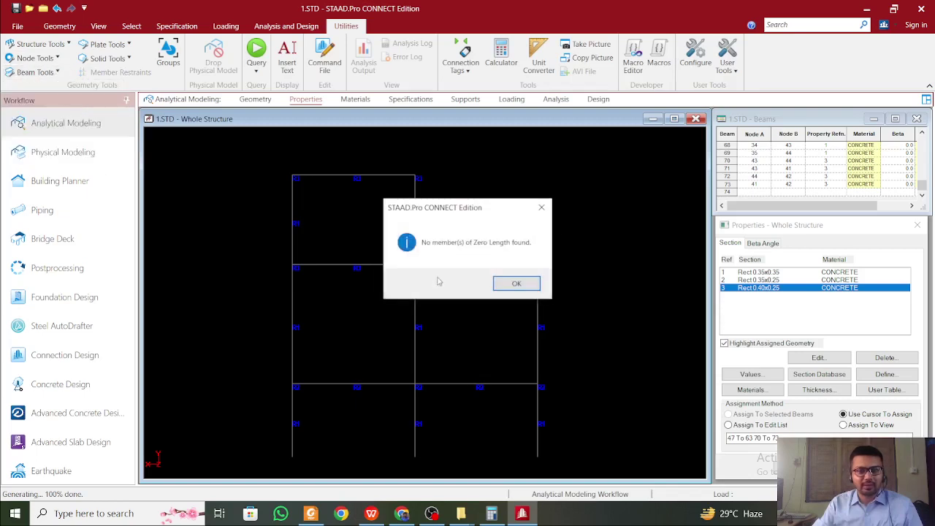
left_click(509, 285)
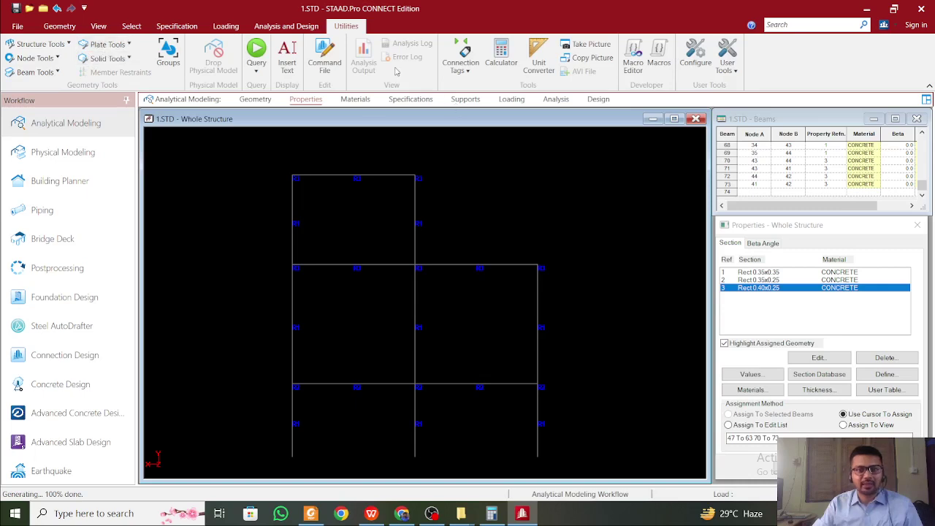
Check the model for members with a missing property
left_click(132, 26)
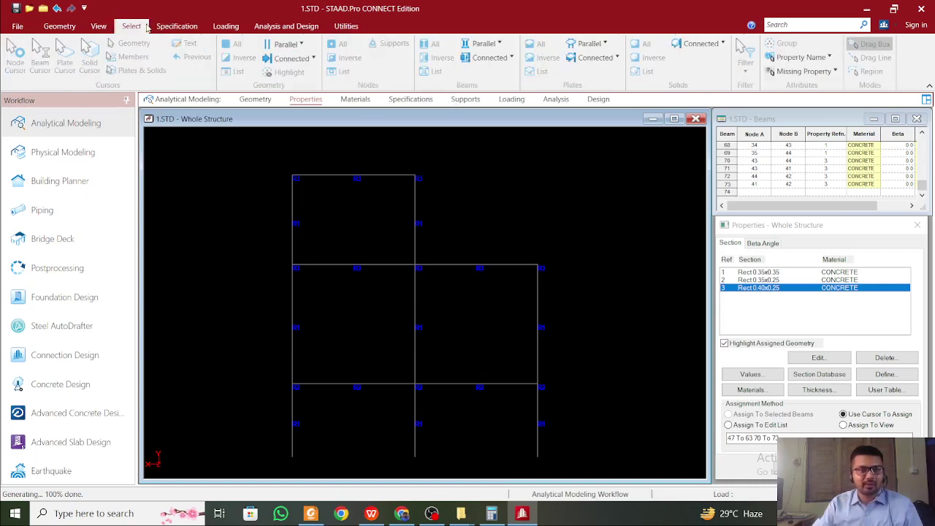
left_click(819, 72)
left_click(810, 154)
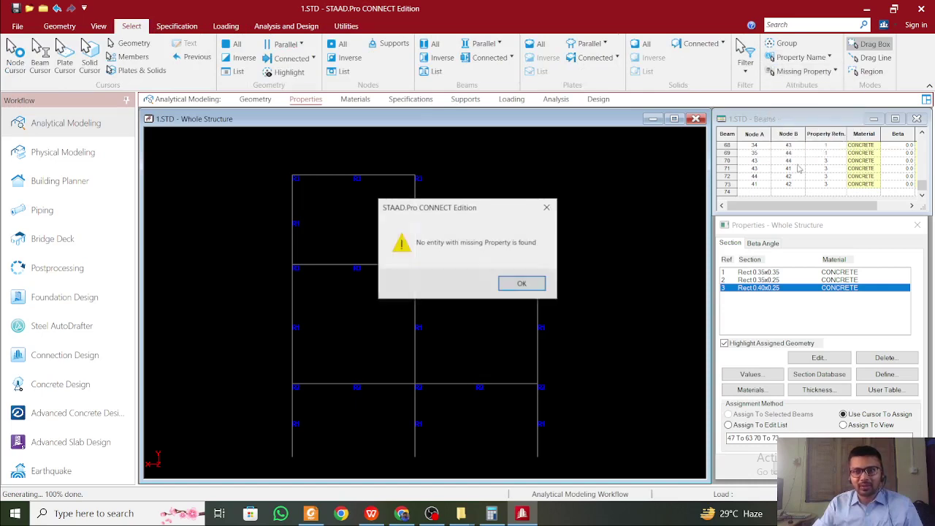
left_click(535, 283)
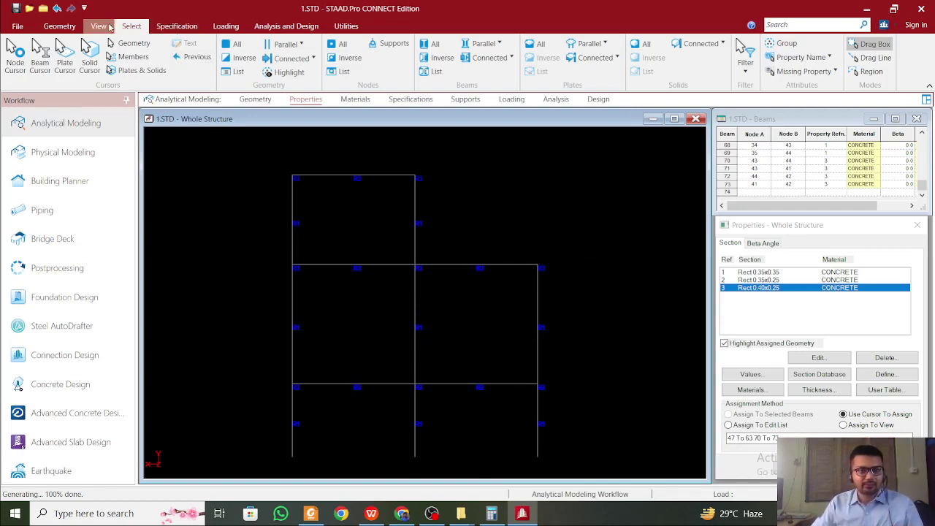
Examine the assigned beam and column sections all around the frame, in wireframe and in solid section display
left_click(108, 26)
left_click(238, 44)
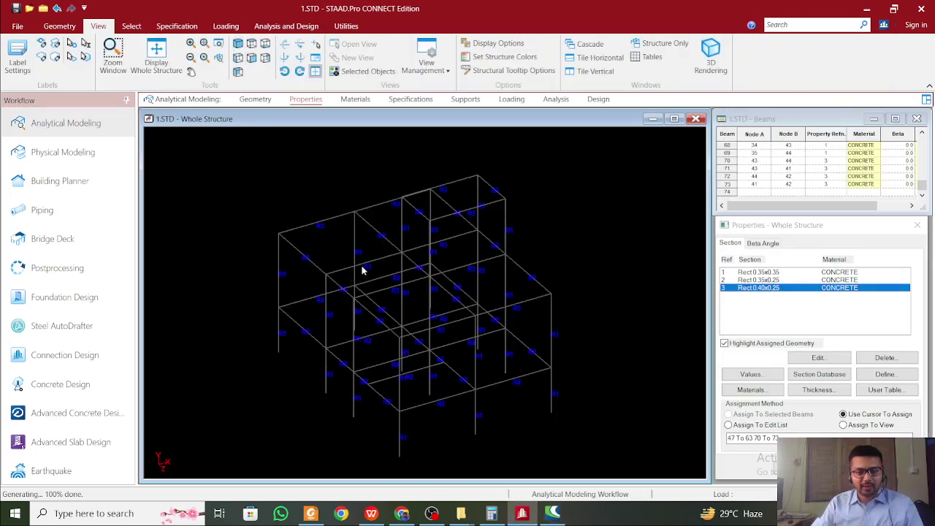
middle_click_drag(590, 220, 588, 243)
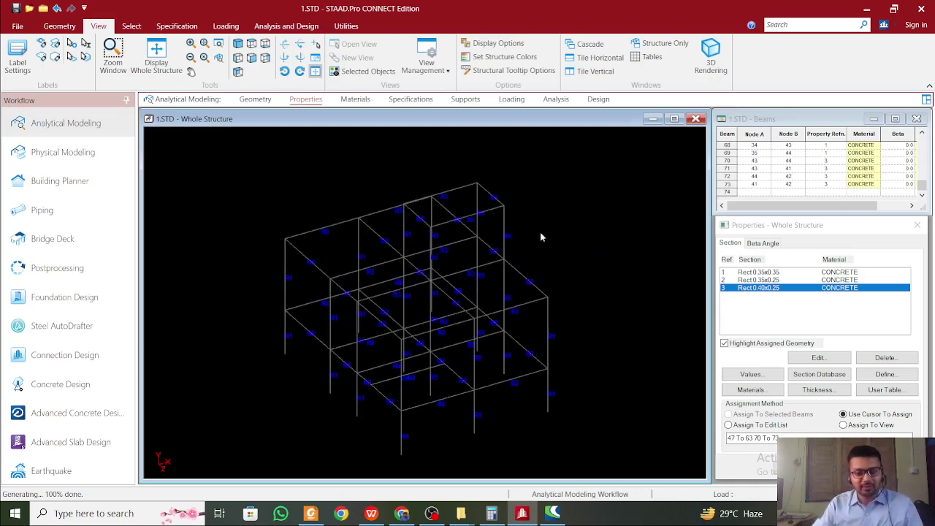
key("ctrl+f")
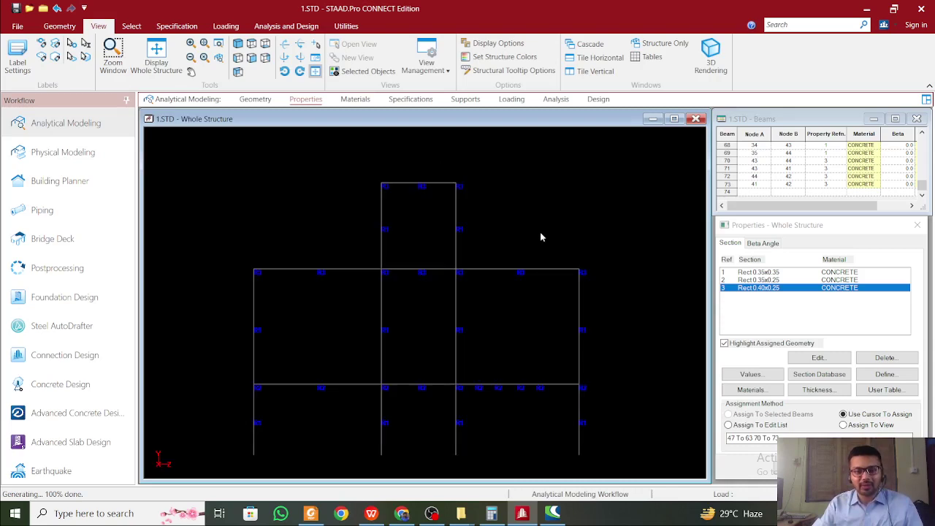
left_click(238, 44)
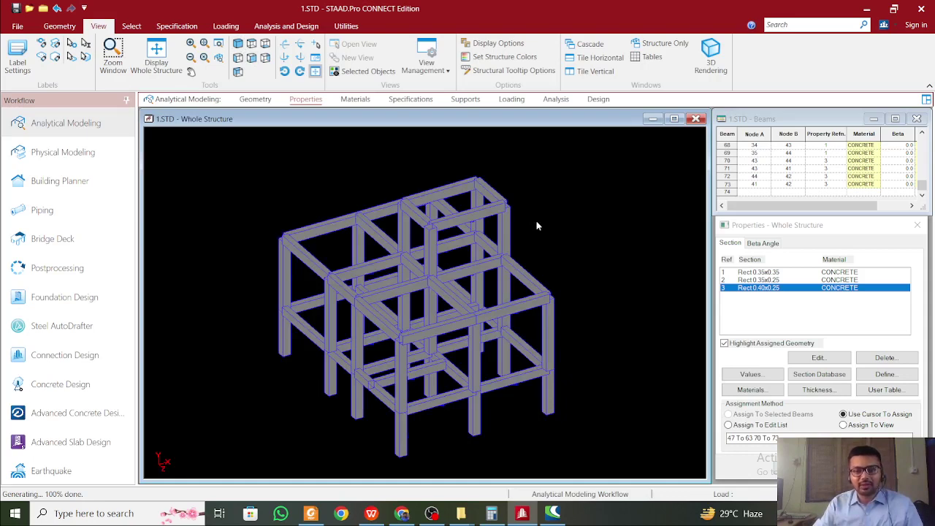
key("Left")
key("Left")
key("Left")
key("Left")
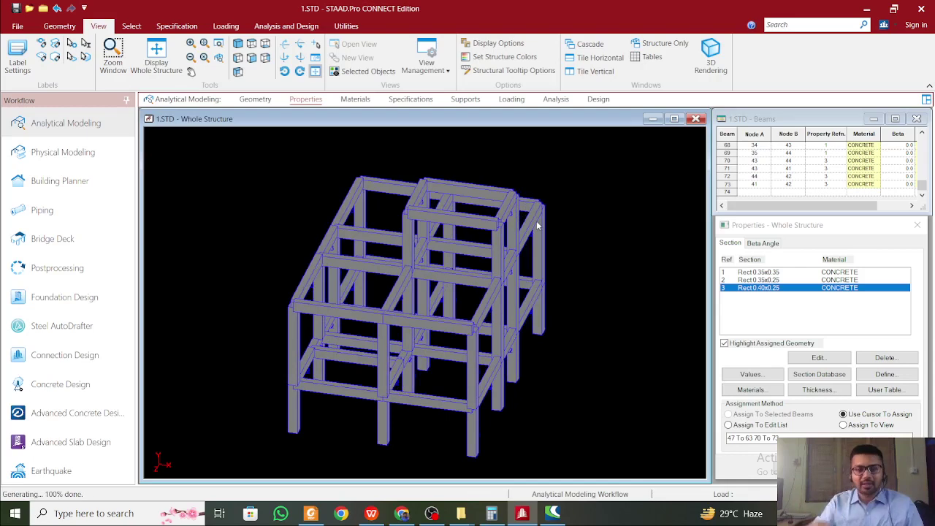
key("Left")
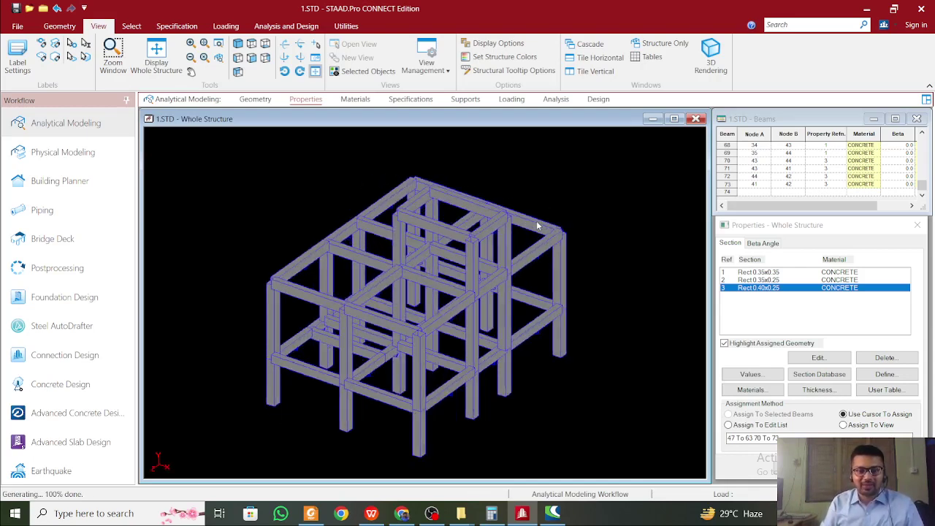
key("Left")
key("Left")
key("Left")
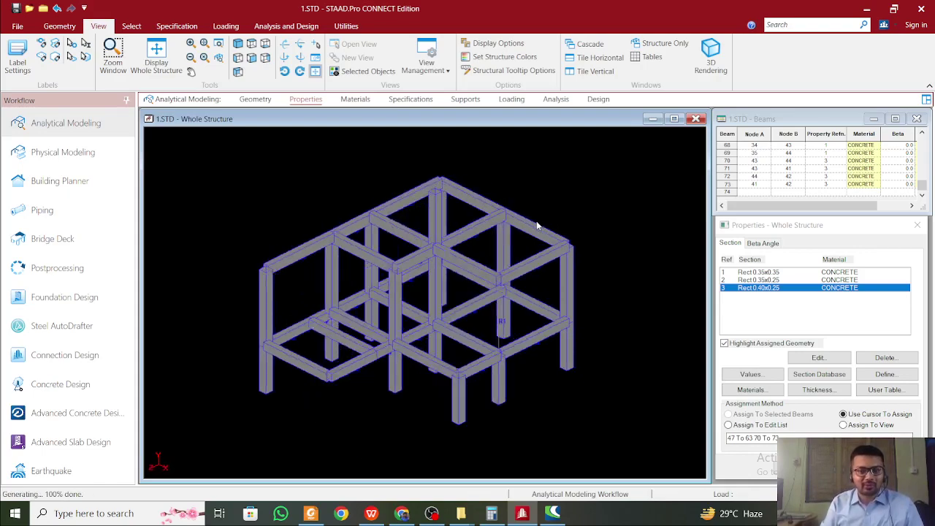
key("Left")
key("Left")
key("Left")
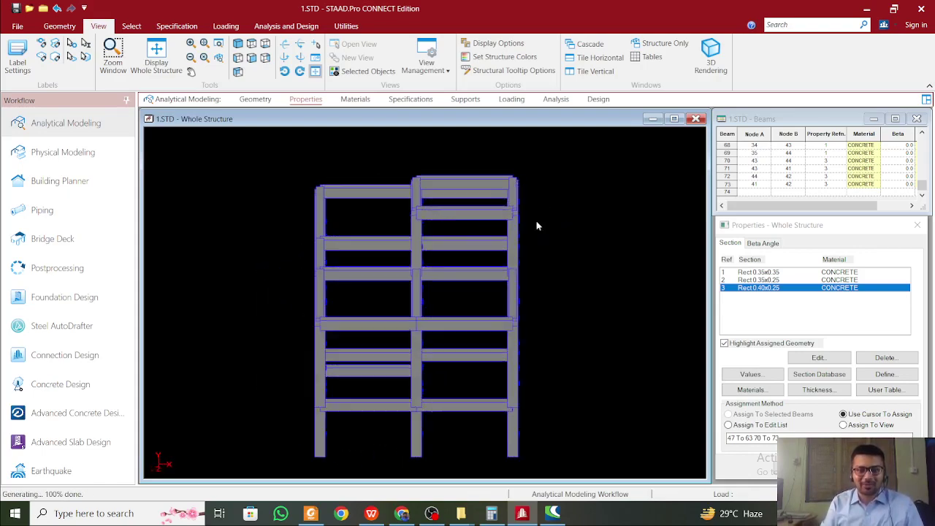
key("Left")
key("Left")
key("Left")
key("Left")
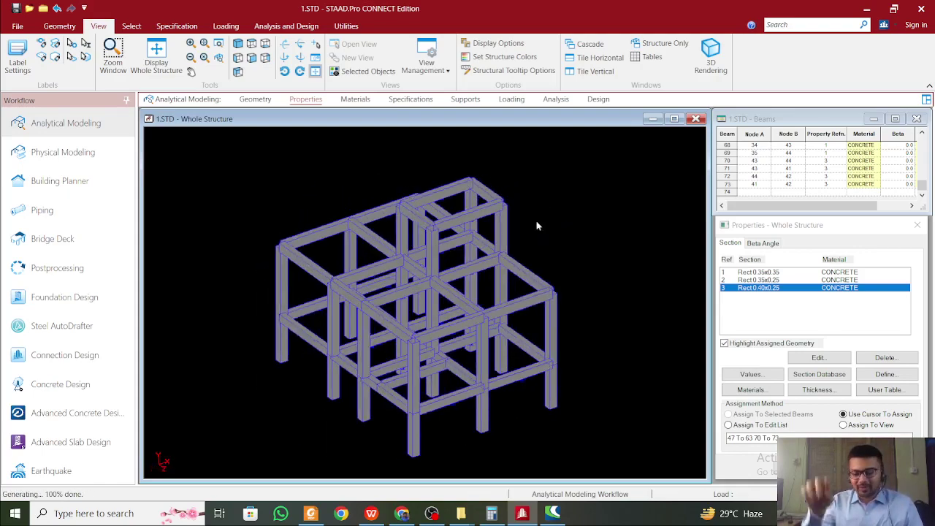
key("Left")
key("Left")
key("Left")
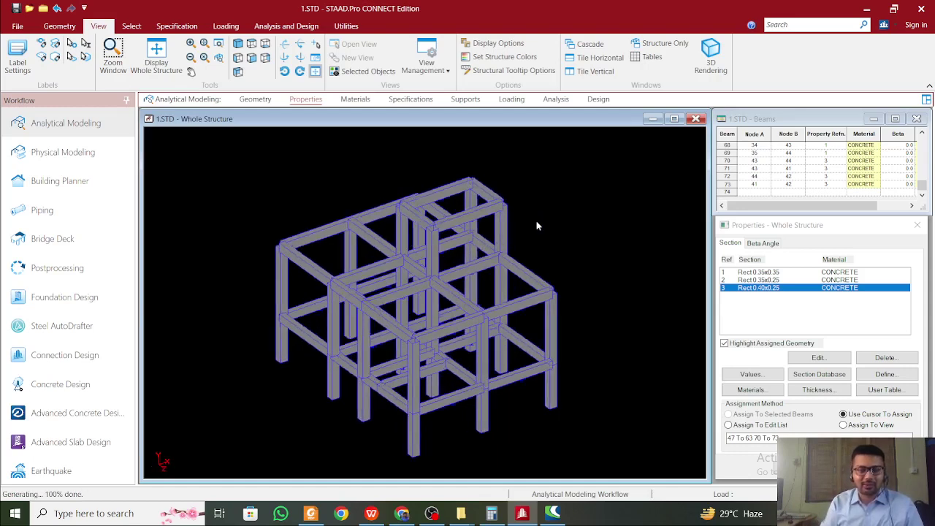
key("Left")
key("Left")
key("Left")
key("Left")
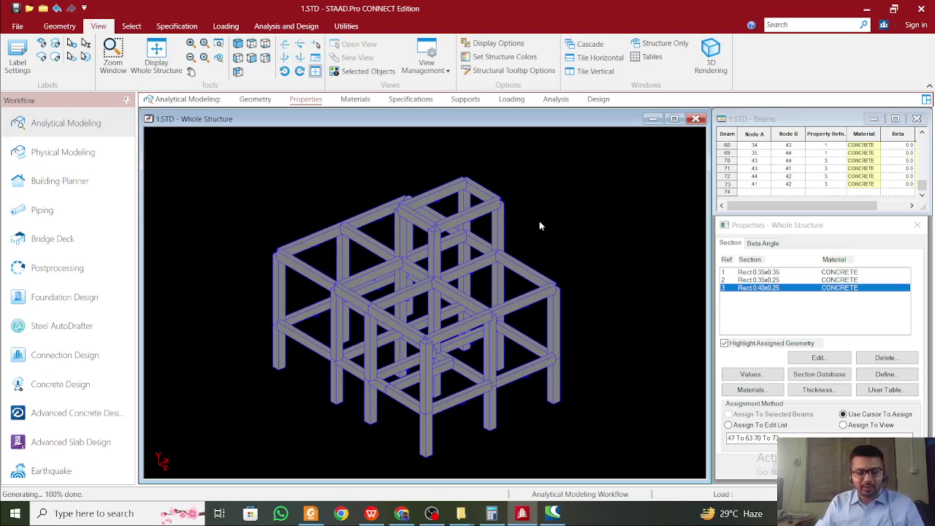
Inspect the structure from several angles in the 3D rendered view and close that view
key("shift+b")
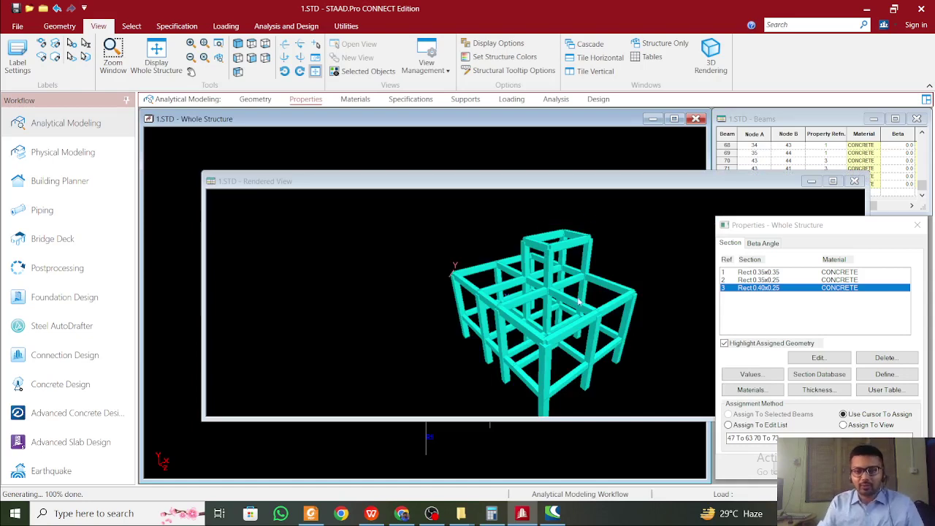
left_click_drag(579, 301, 395, 299)
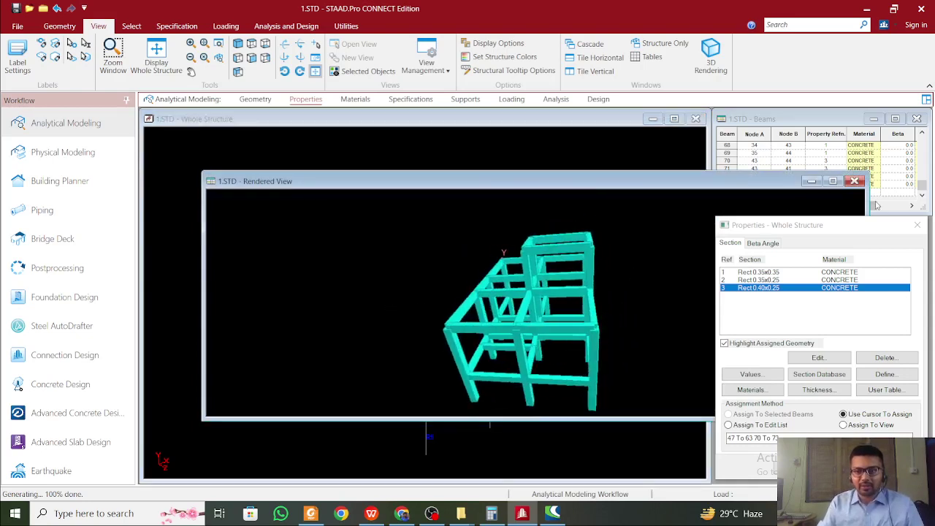
left_click(853, 180)
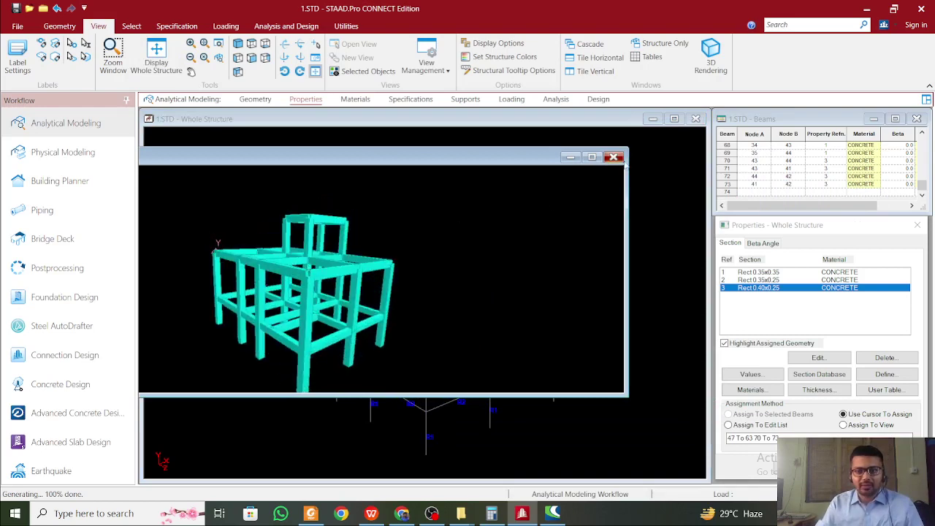
left_click(614, 157)
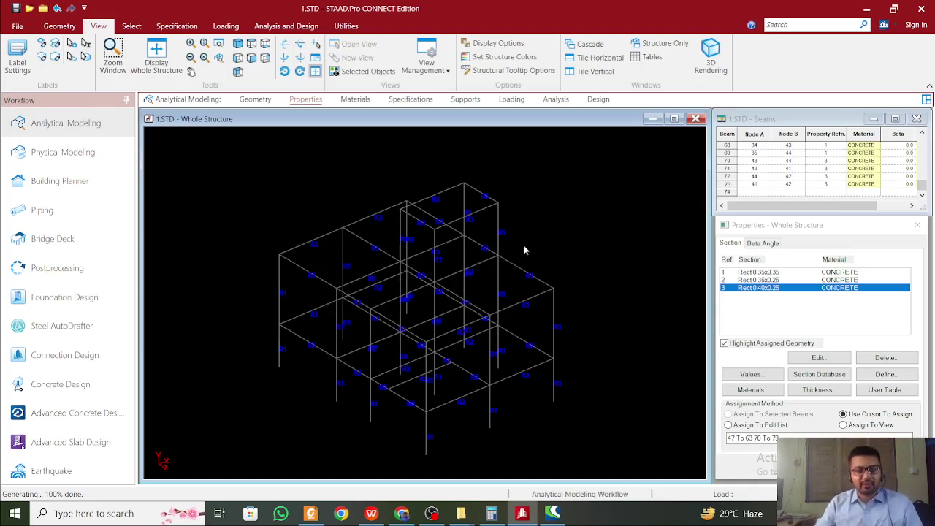
middle_click_drag(521, 202, 547, 256)
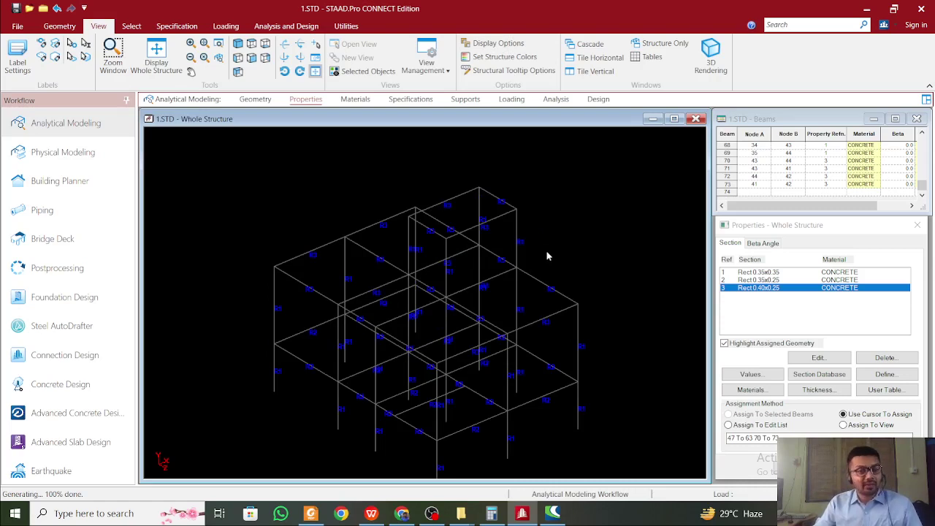
key("Up")
key("Up")
key("Up")
key("Up")
key("Up")
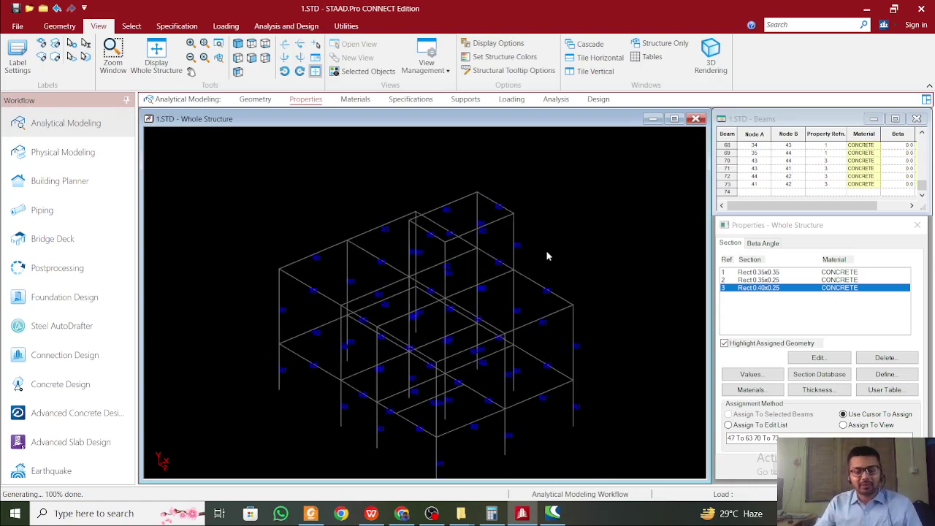
scroll(552, 253, "up", 1)
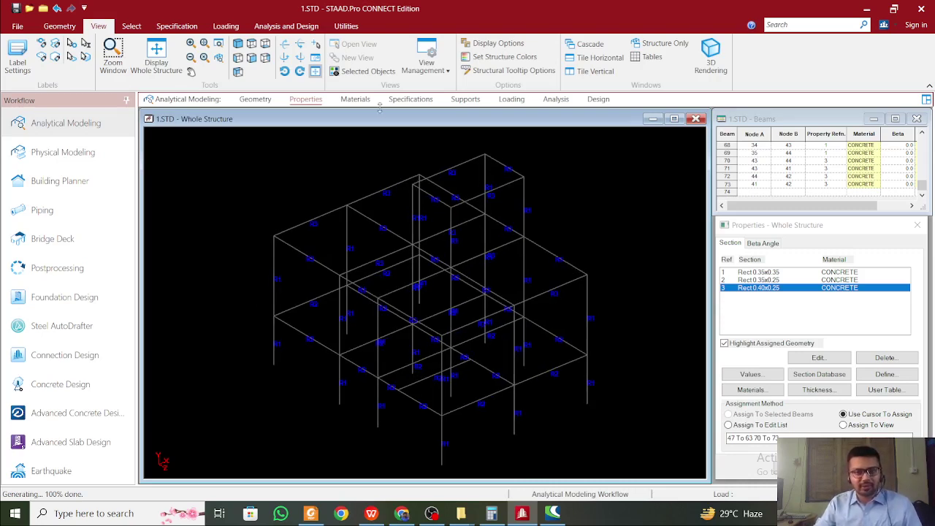
Check which members of the frame have the CONCRETE material assigned, and clear the selection
left_click(355, 98)
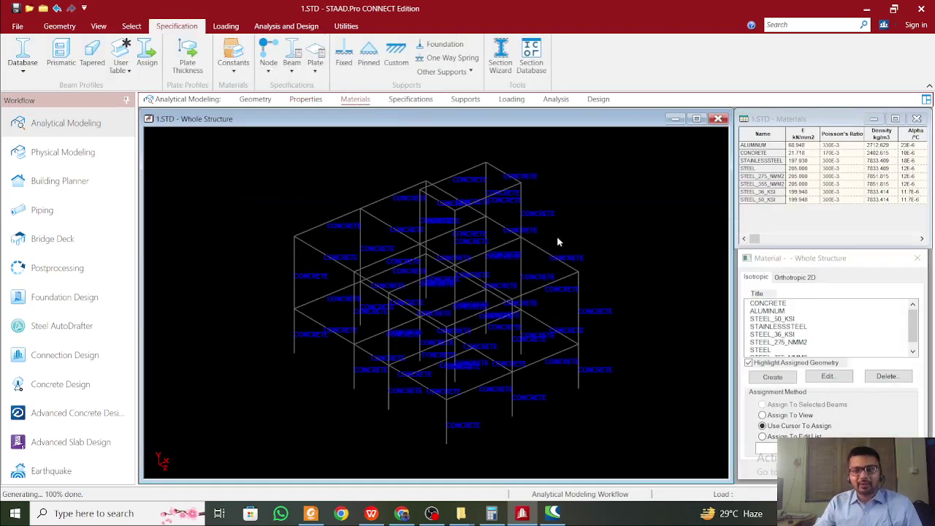
left_click(763, 303)
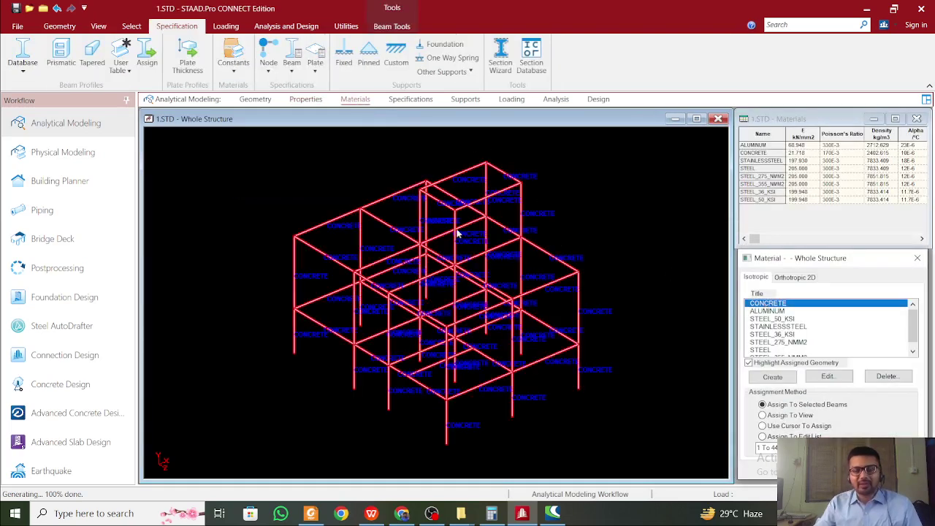
left_click(564, 209)
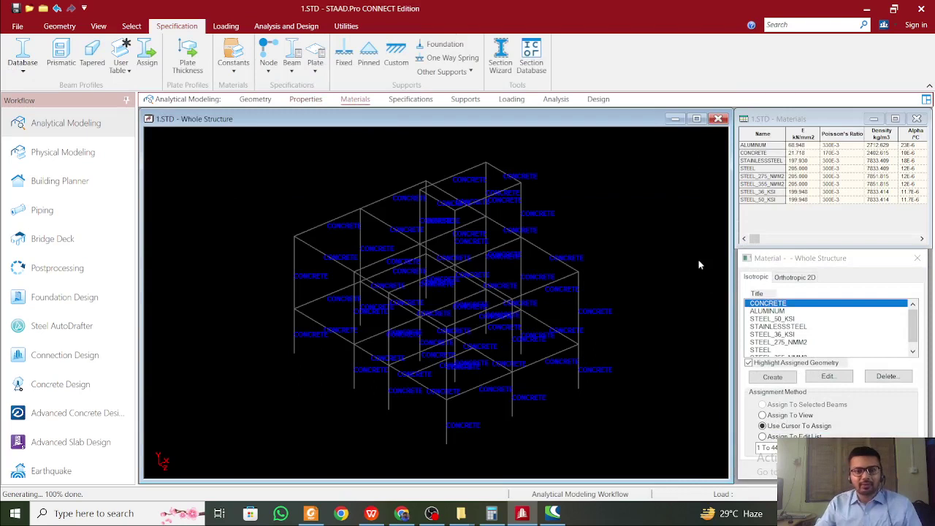
Create a beam release specification that releases the MZ moment at the member start
left_click(410, 99)
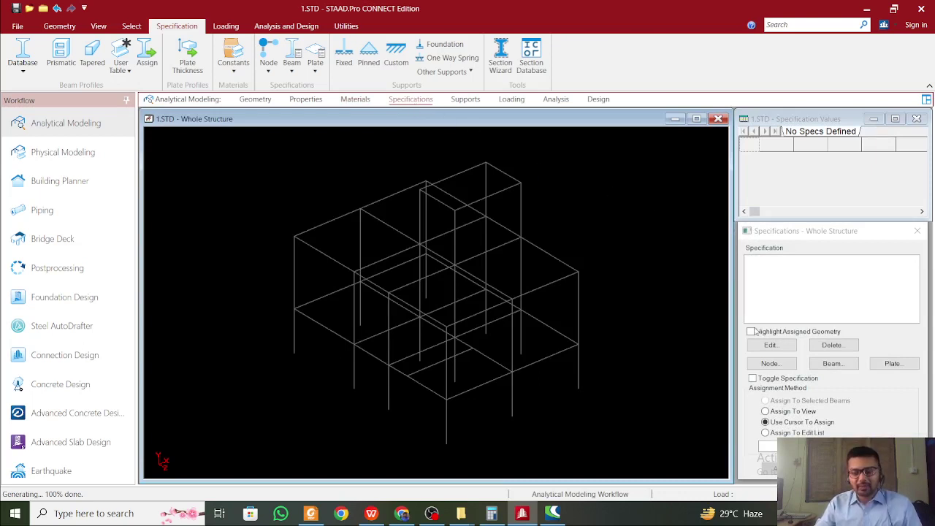
left_click(832, 364)
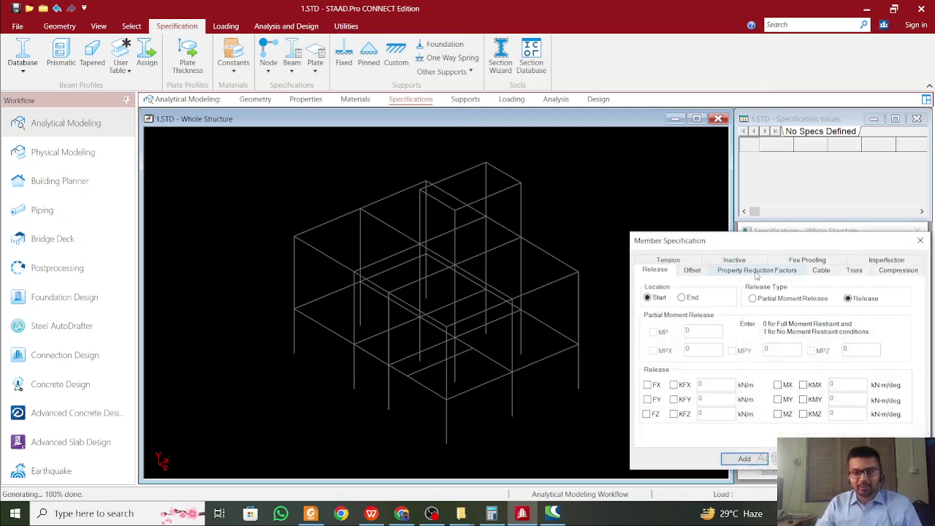
left_click_drag(786, 246, 463, 192)
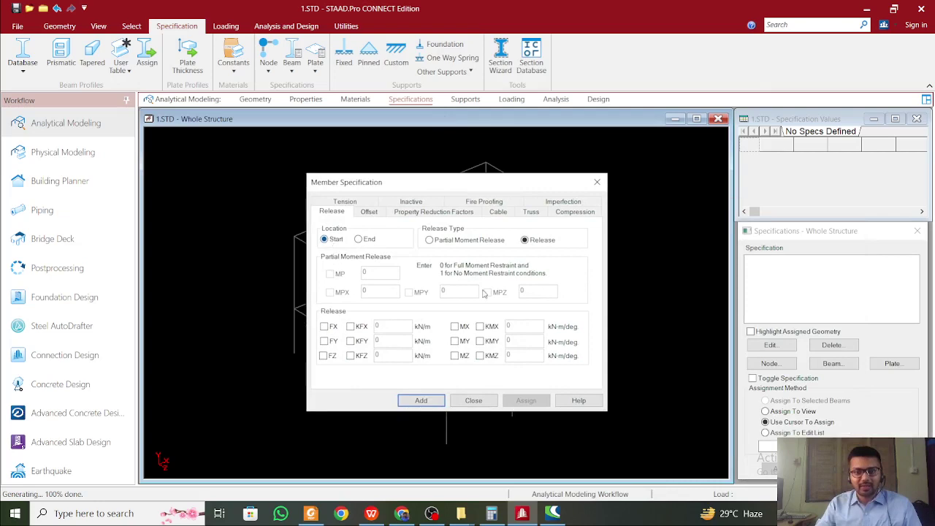
left_click(455, 356)
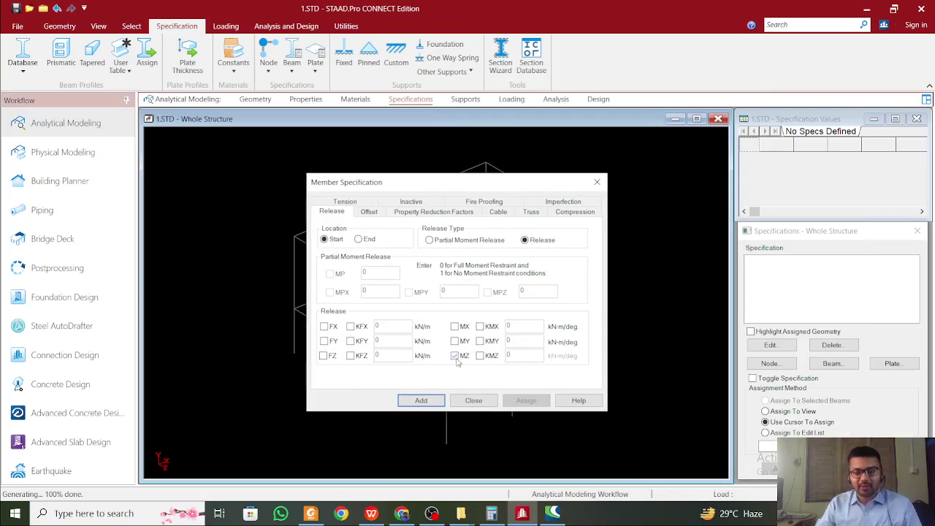
left_click(420, 400)
Create a second beam release specification that releases the MZ moment at the member end
left_click(833, 364)
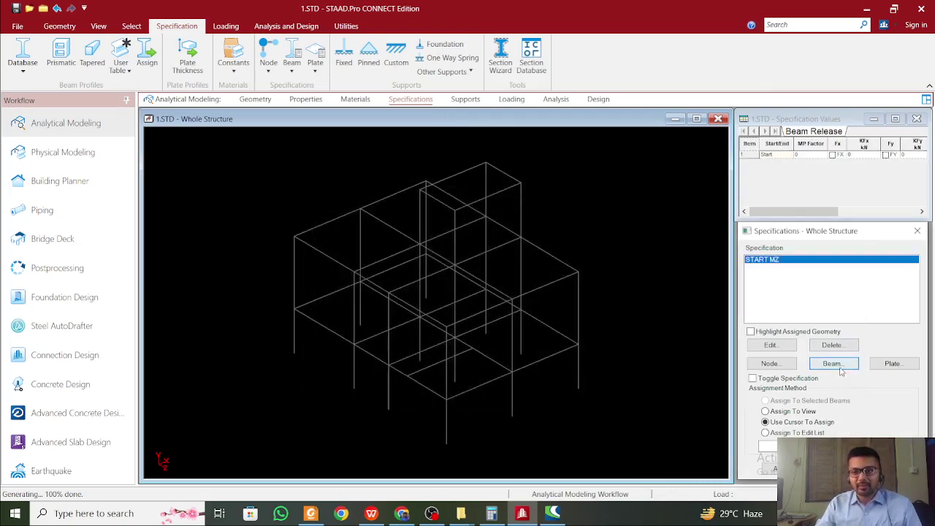
left_click_drag(740, 241, 429, 189)
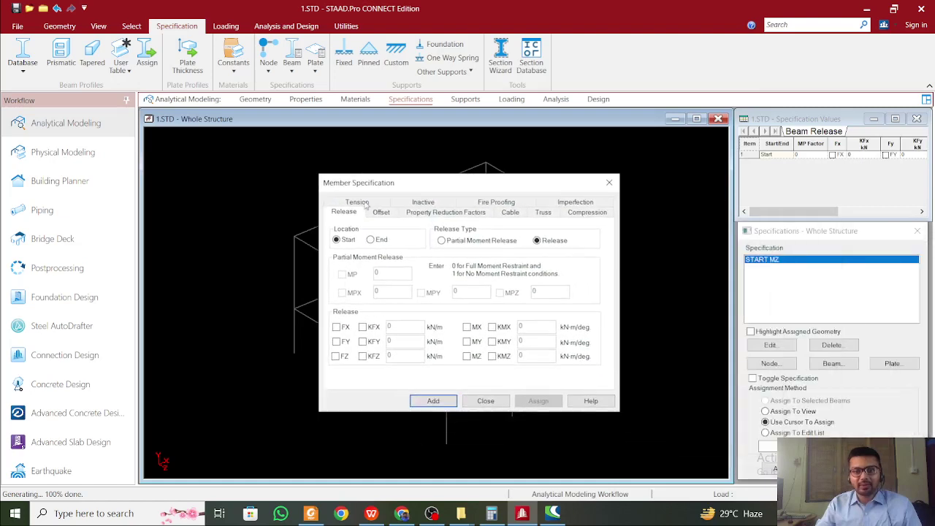
left_click(371, 240)
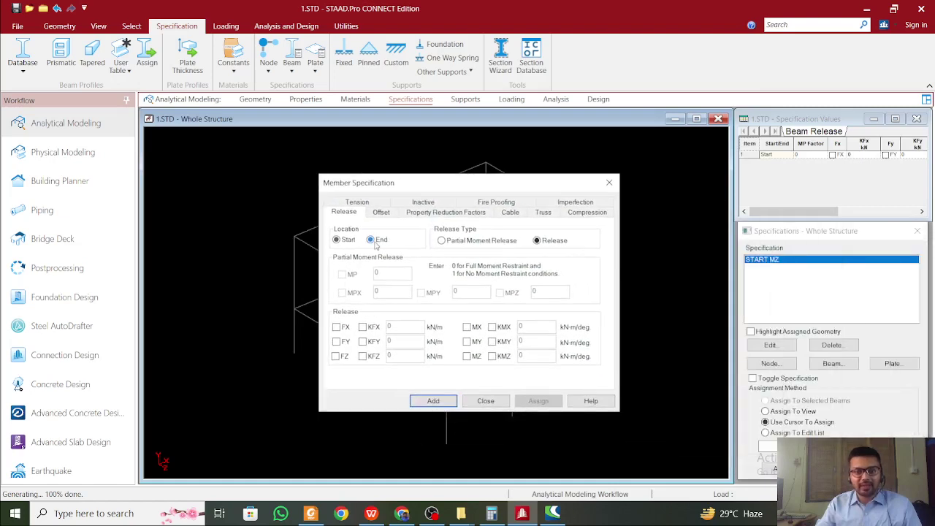
left_click(471, 359)
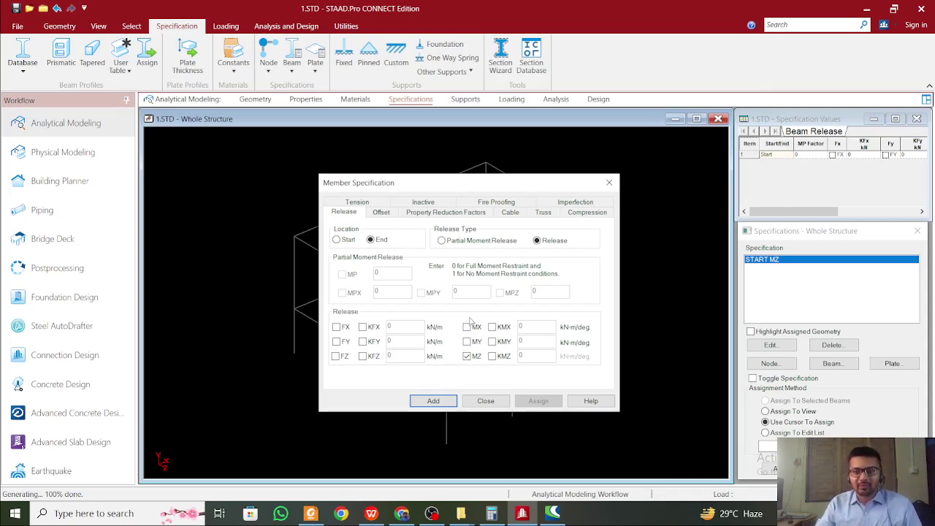
left_click(433, 400)
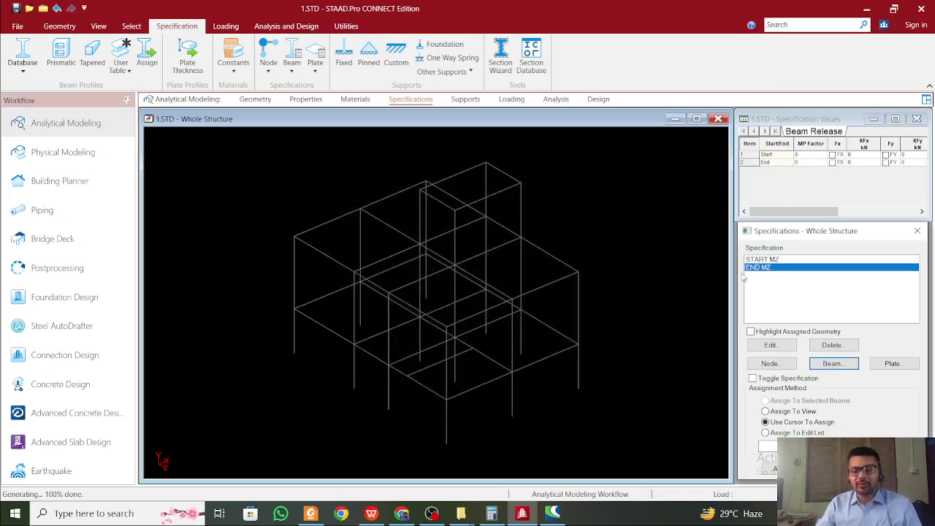
left_click(761, 260)
left_click(764, 267)
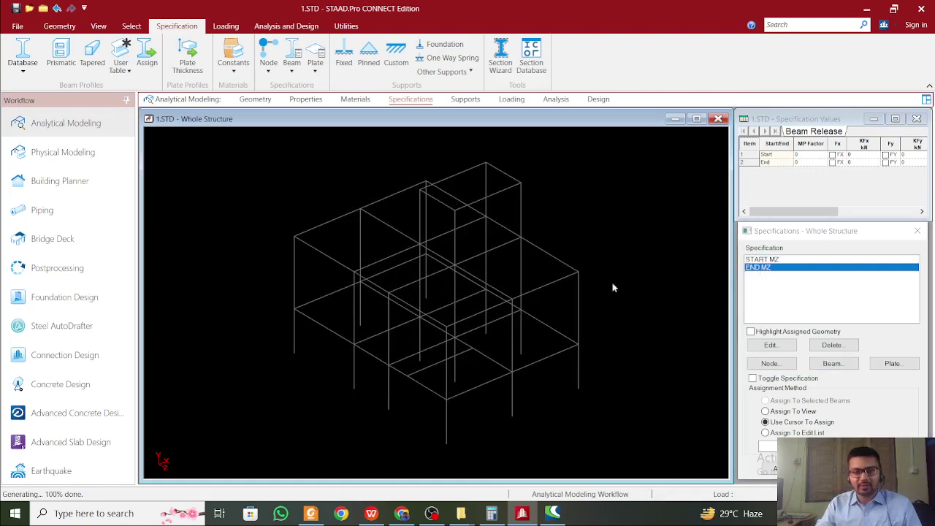
Isolate the beams of the lowest floor level in the active window and show them in top view
key("ctrl+f")
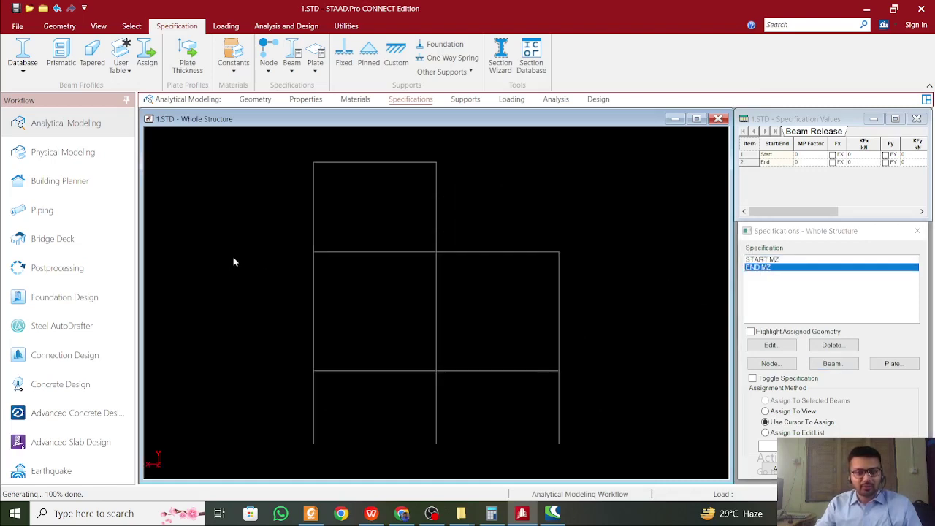
left_click_drag(284, 356, 598, 381)
right_click(598, 381)
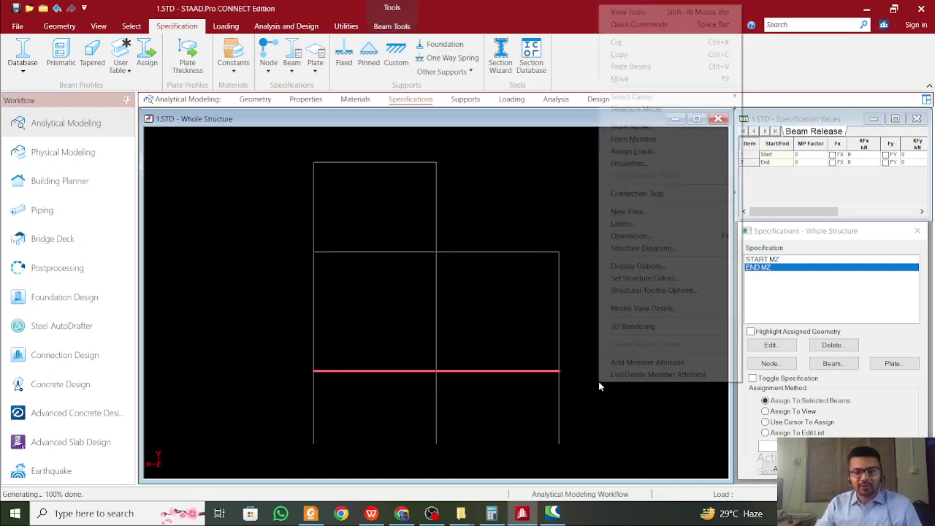
left_click(617, 211)
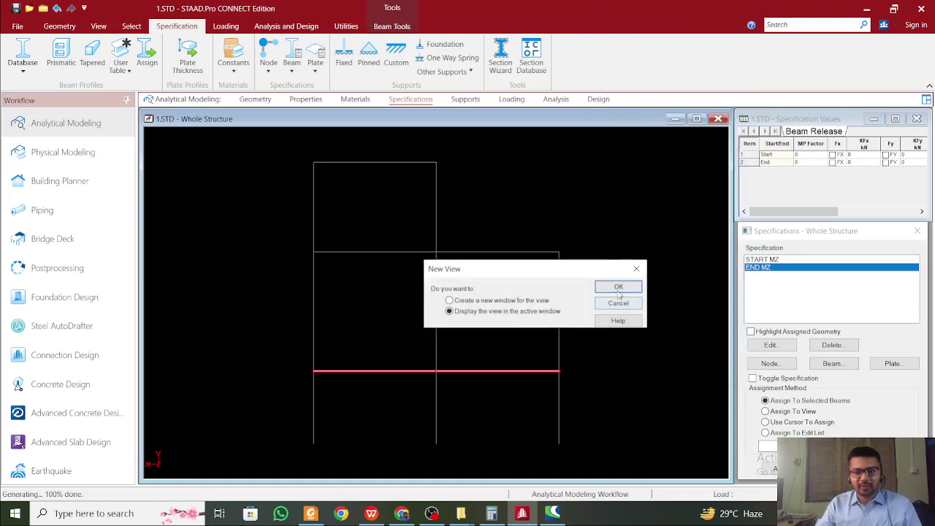
left_click(618, 288)
left_click(98, 26)
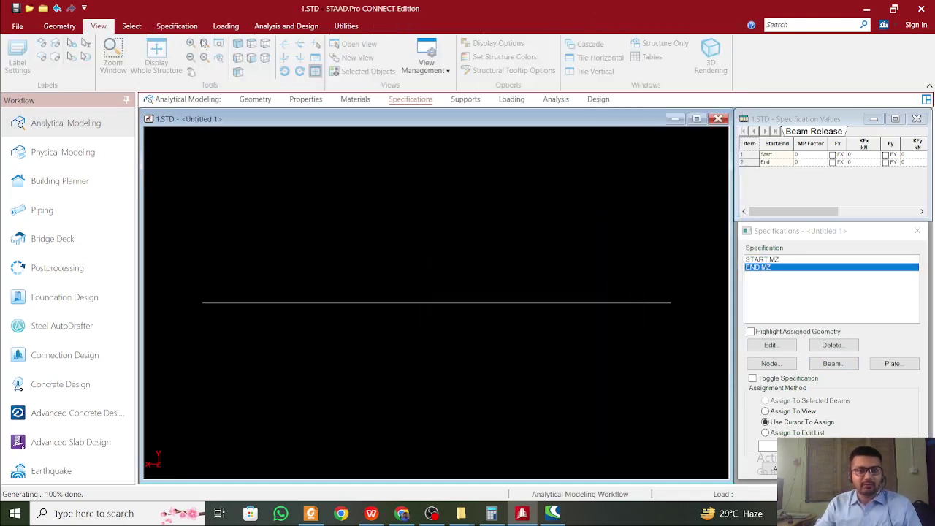
left_click(251, 47)
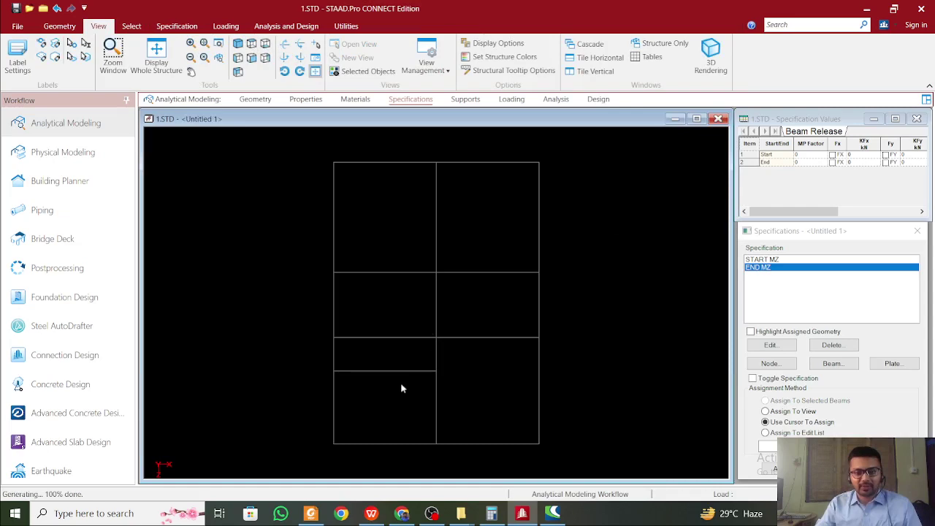
Check which end of the short secondary beam, beam 32, is its start and which is its end
double_click(343, 371)
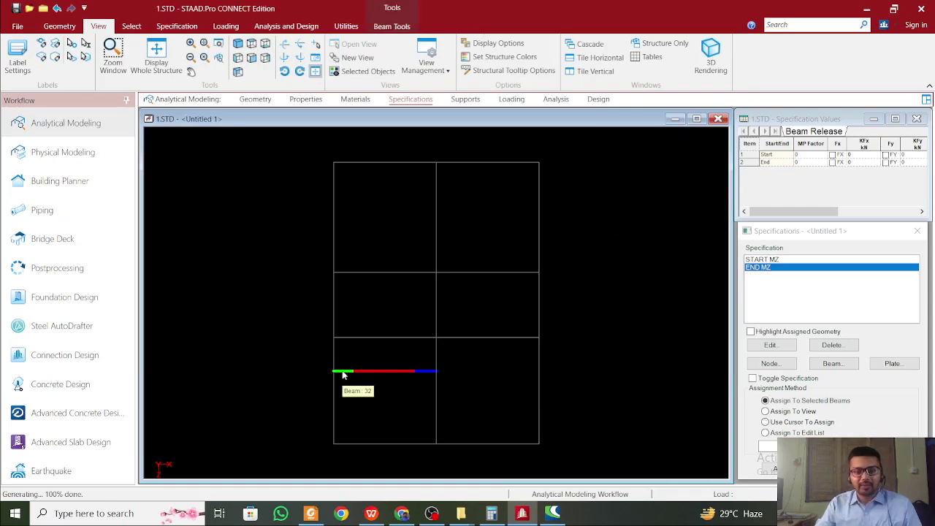
left_click(617, 127)
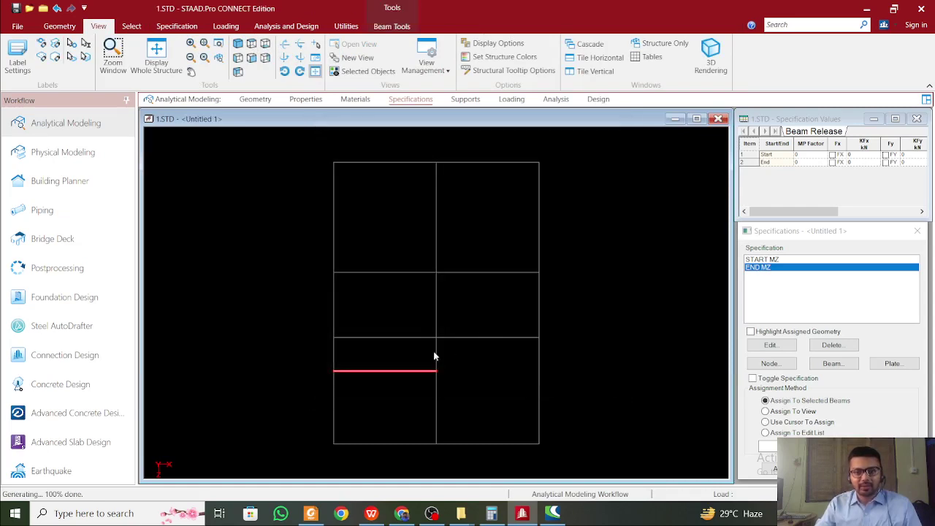
left_click(350, 373)
left_click(350, 372)
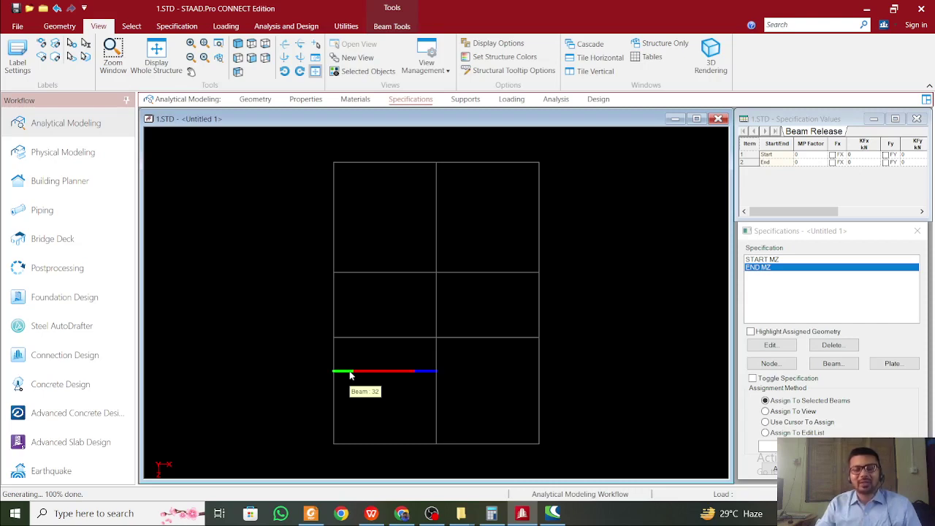
Examine the main beam segments on both sides of the joints where the secondary beam is supported
left_click(333, 358)
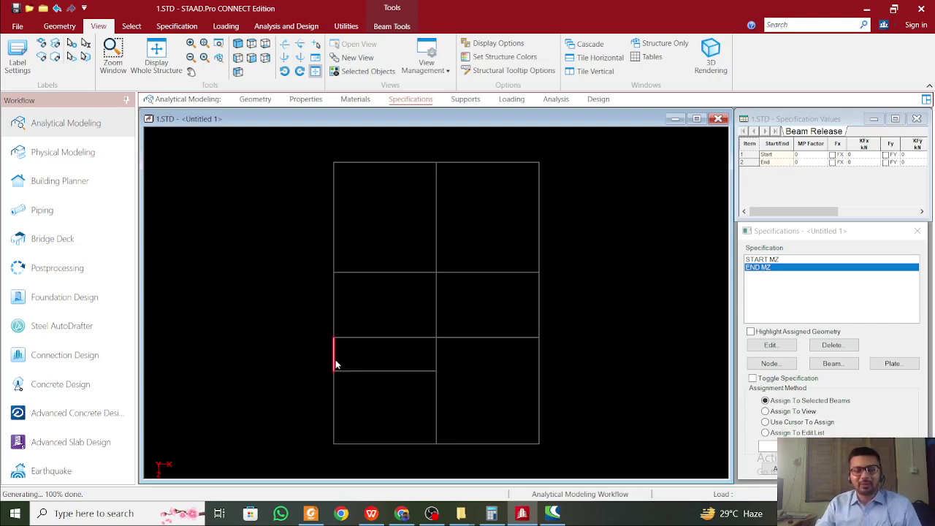
left_click(334, 380)
left_click(334, 358)
left_click(336, 380)
left_click(440, 354)
left_click(440, 390)
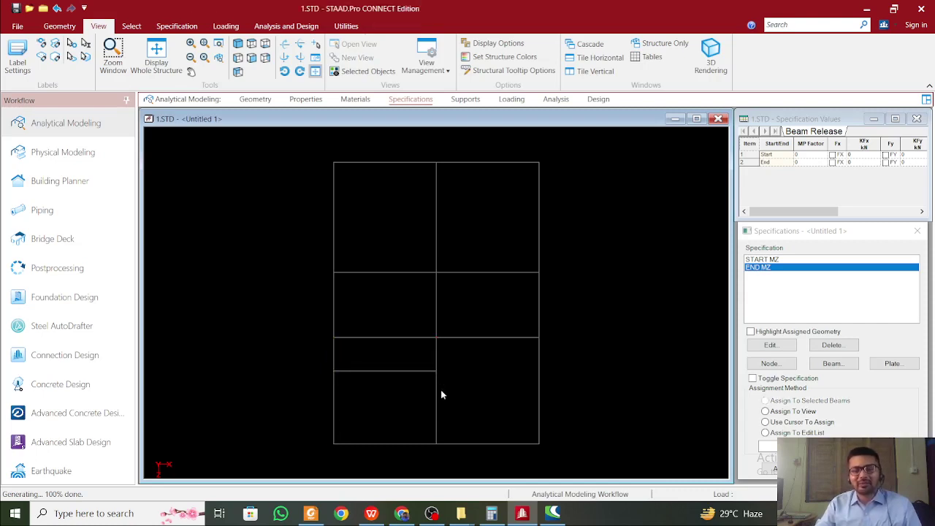
left_click(436, 394)
left_click(436, 398)
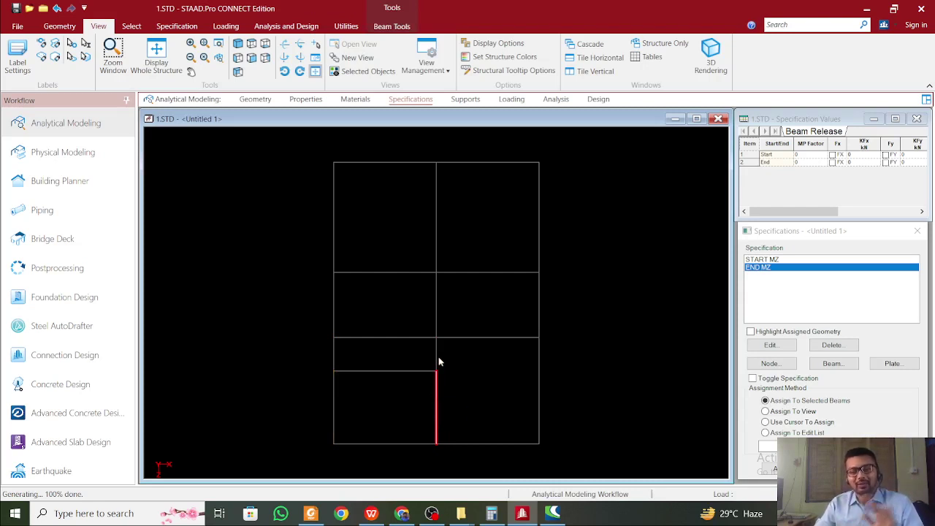
left_click(427, 371)
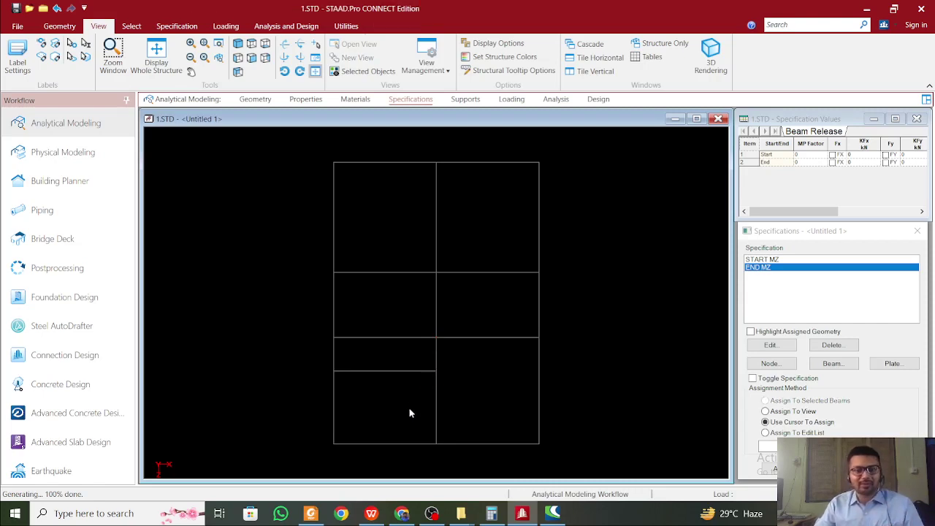
Assign the START MZ release to the secondary beam, beam 32, and clear the selection
left_click(369, 374)
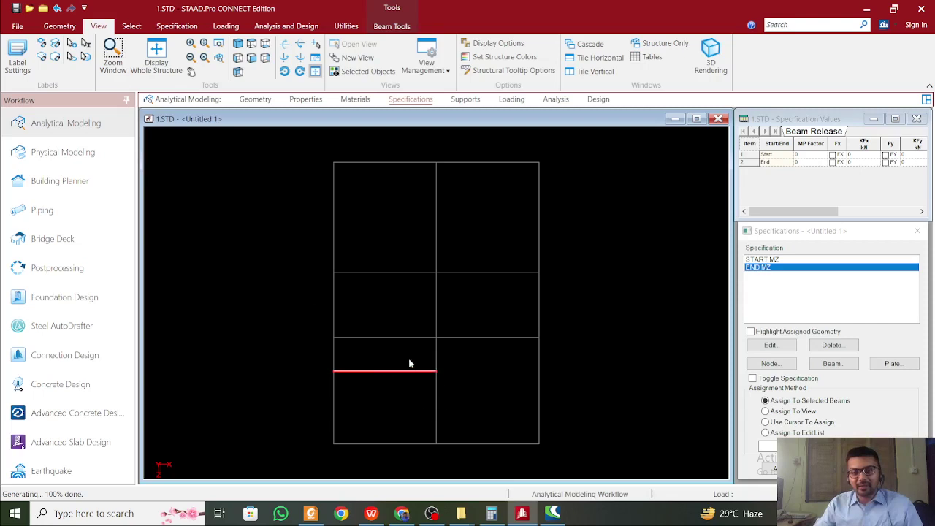
left_click(774, 260)
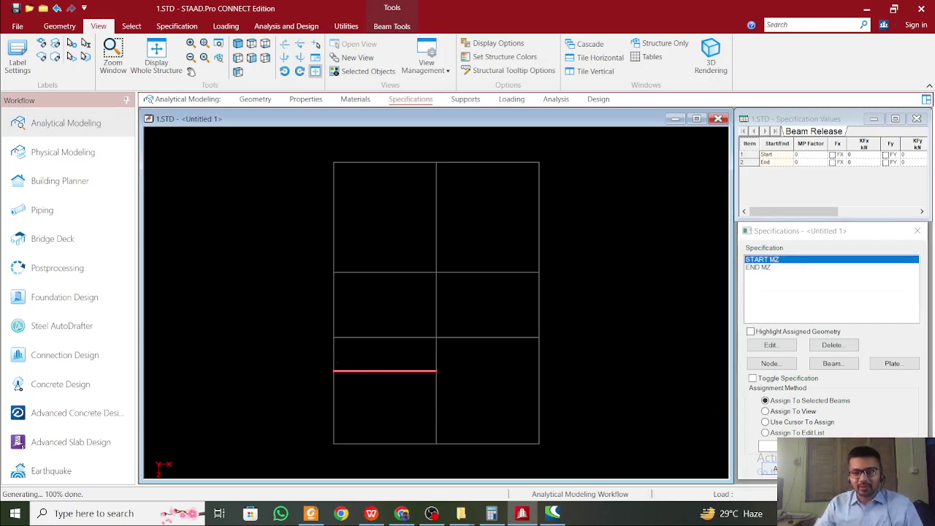
left_click(770, 468)
left_click(835, 388)
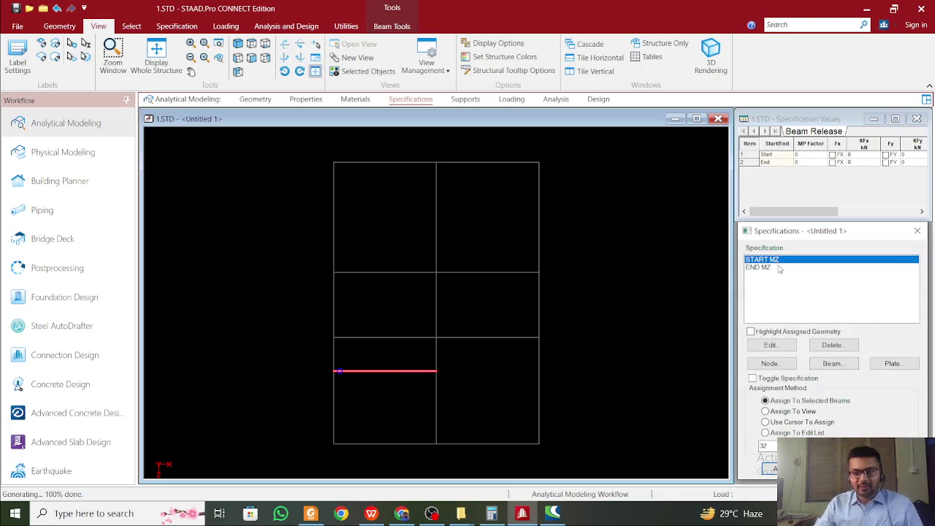
left_click(345, 398)
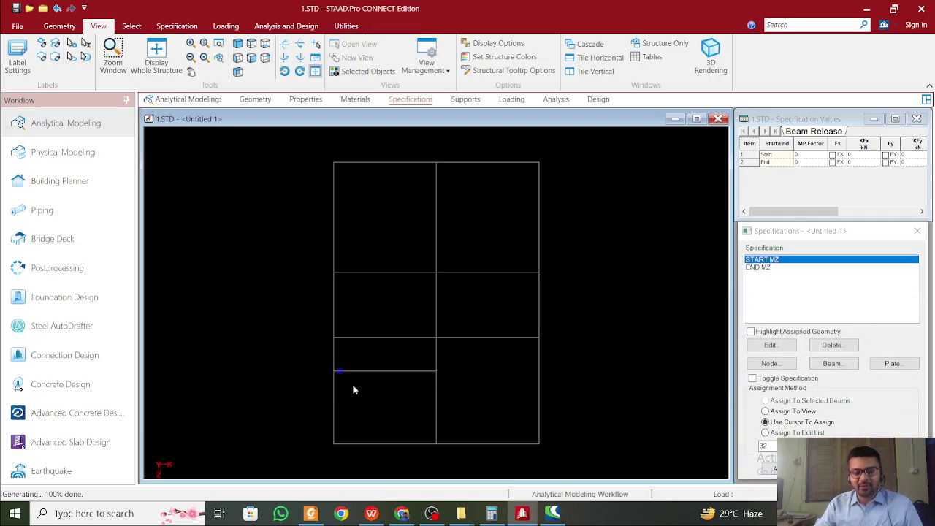
Assign the END MZ release to the same secondary beam, using assignment to selected beams
left_click(759, 268)
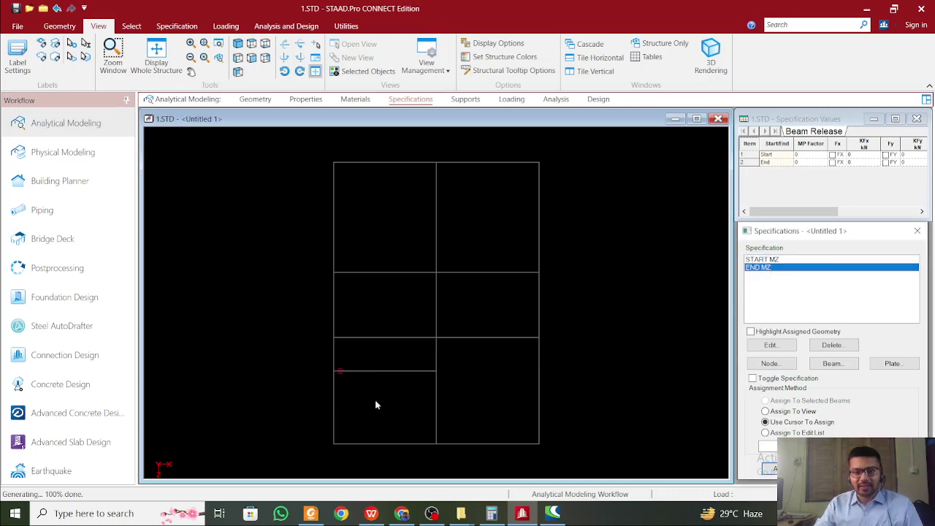
left_click(390, 372)
left_click(765, 422)
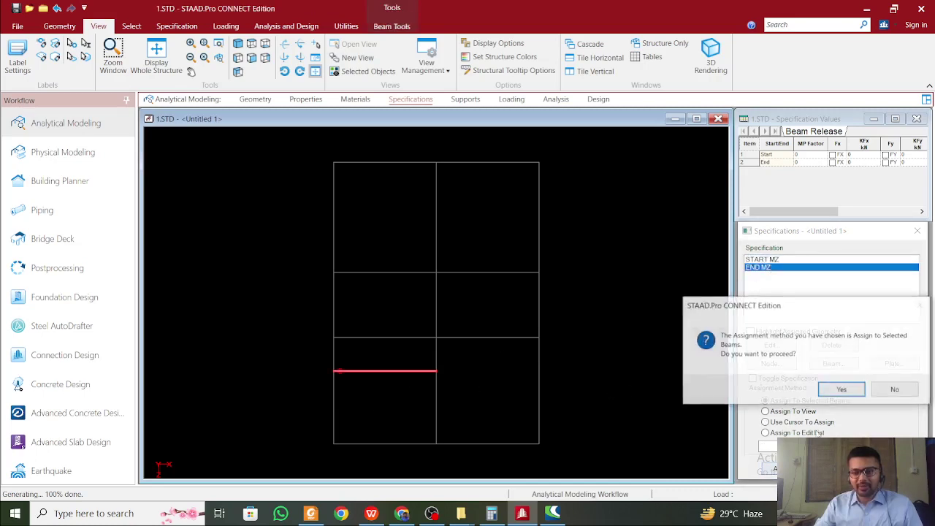
left_click(842, 390)
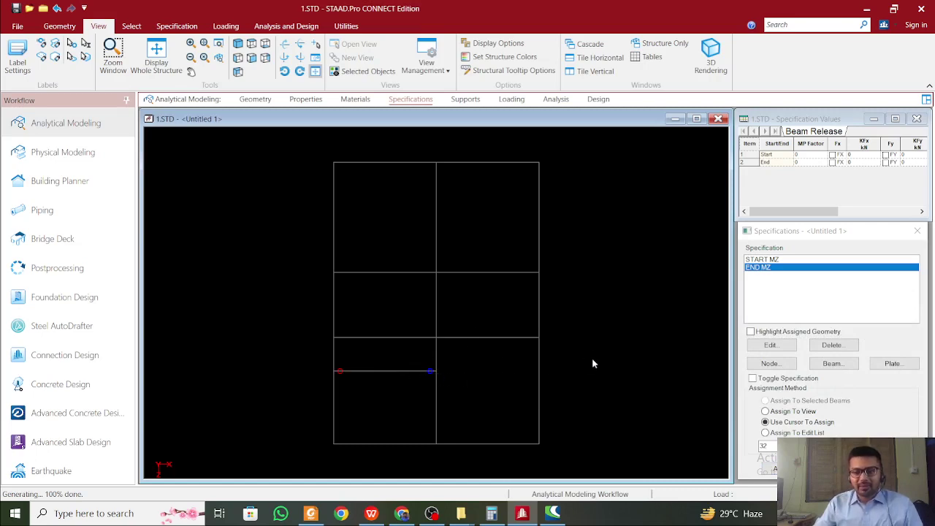
Examine the Master/Slave and Floor Diaphragm settings of a node specification, including floor level and floor range options, and close them without adding anything
left_click(826, 367)
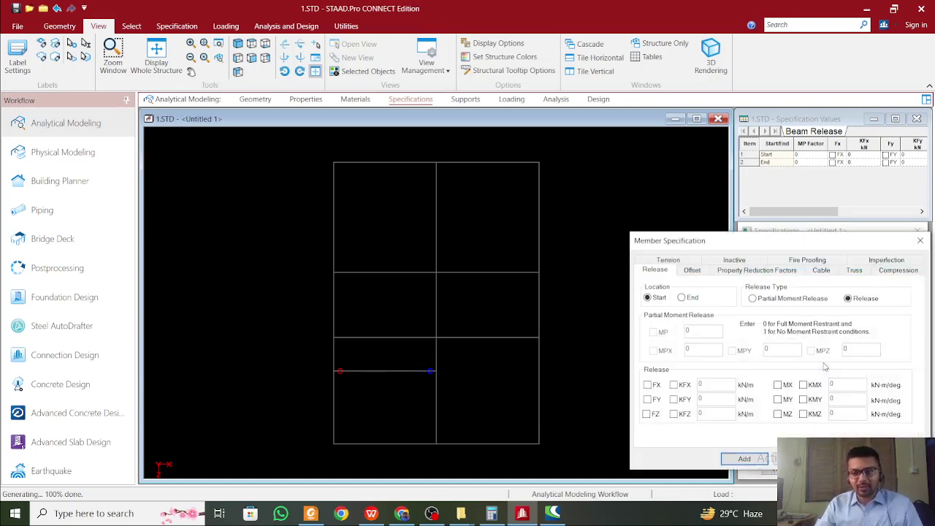
left_click(920, 241)
left_click(767, 363)
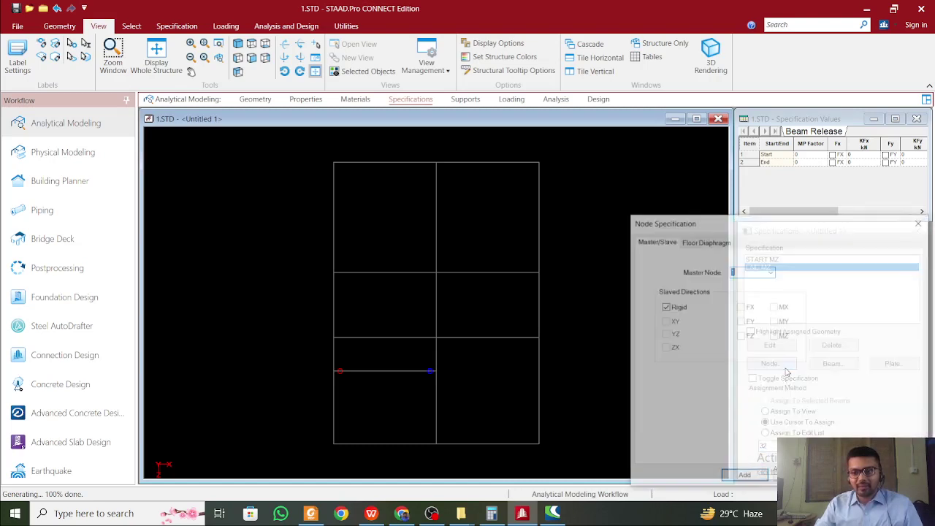
left_click(714, 242)
left_click(658, 242)
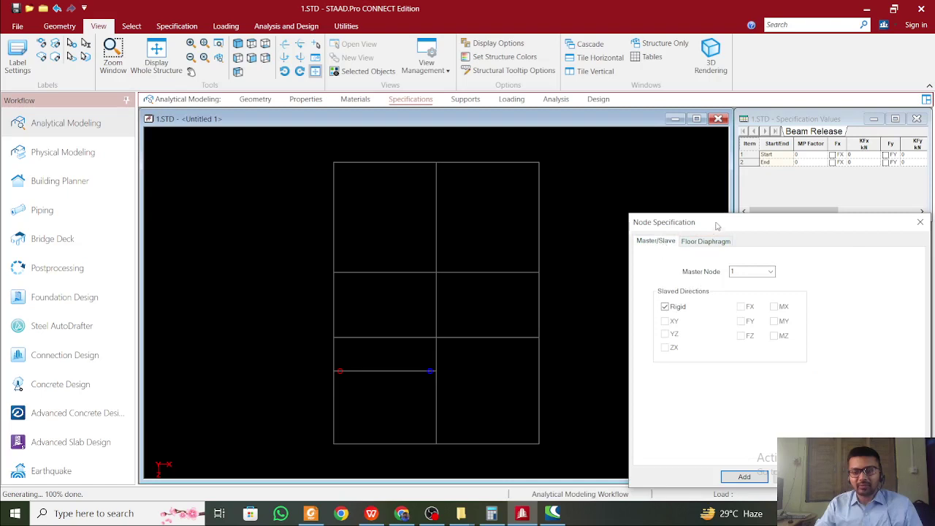
left_click_drag(719, 222, 584, 154)
left_click(554, 174)
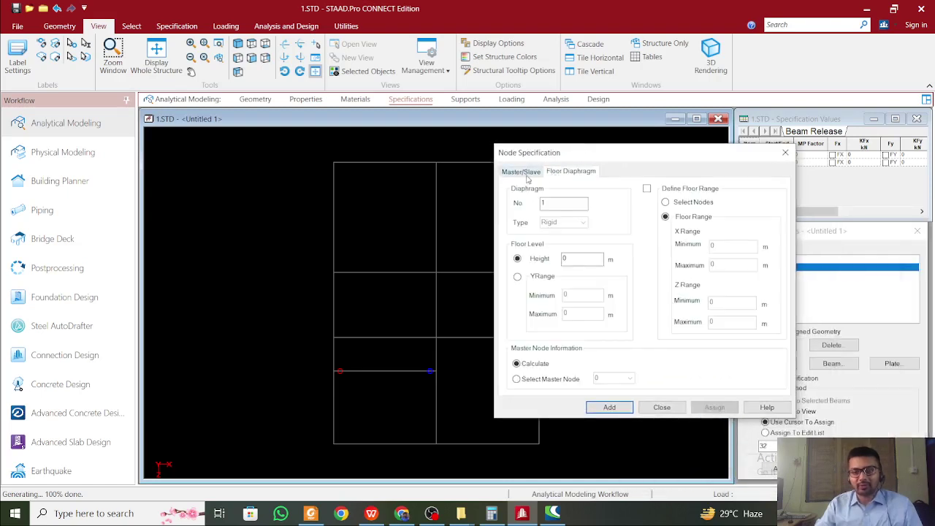
left_click(526, 176)
left_click(589, 177)
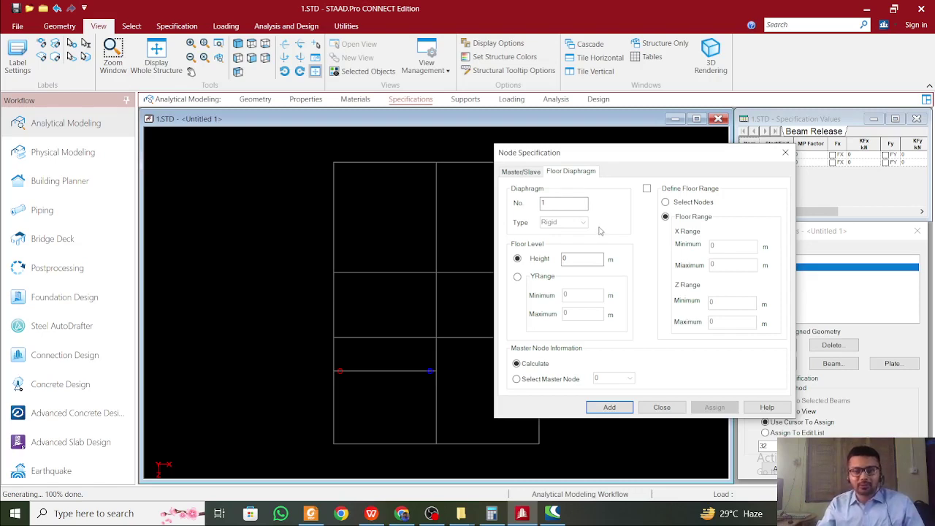
left_click(586, 263)
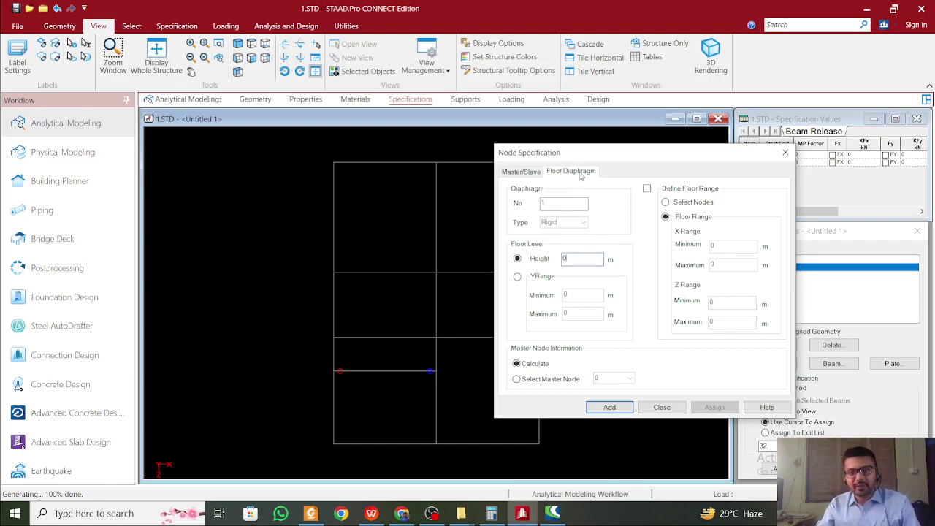
left_click(646, 189)
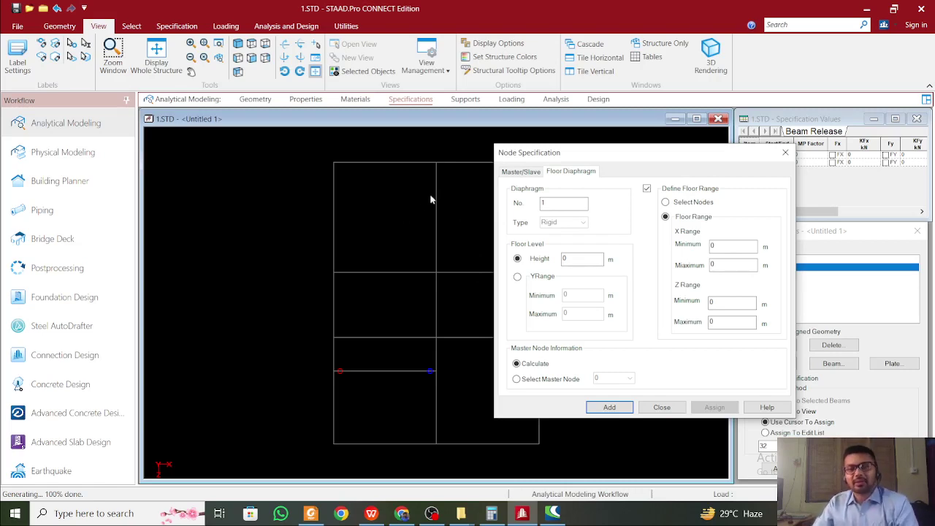
left_click(371, 162)
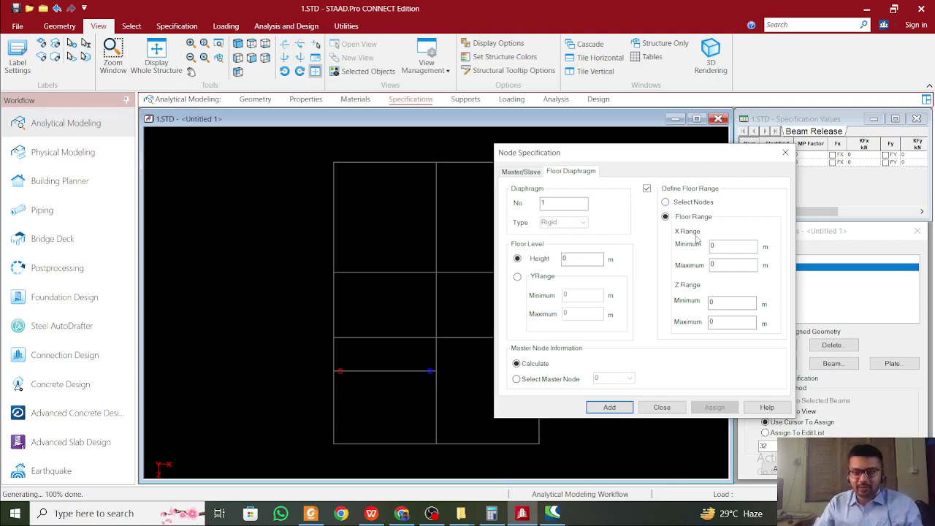
left_click(785, 152)
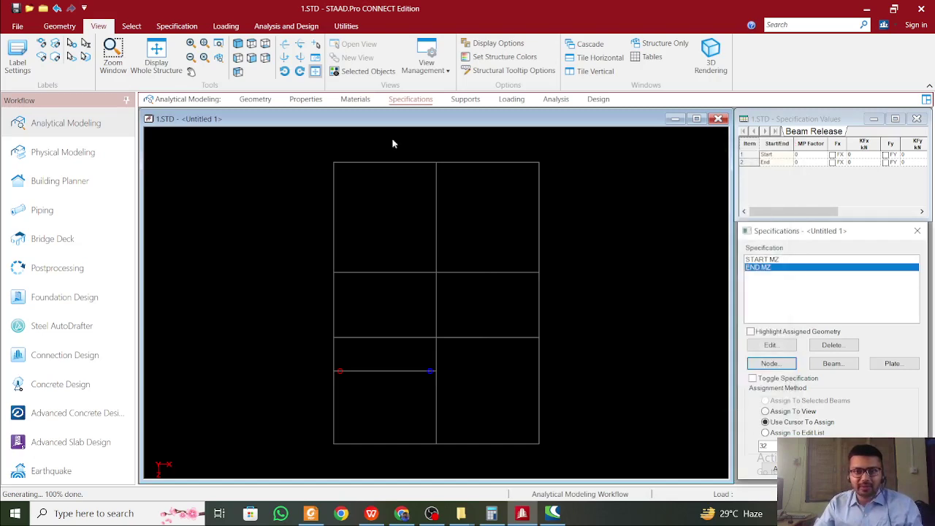
Show the whole structure and measure the height of the upper-storey corner column between its two nodes, then remove the dimension display
left_click(168, 47)
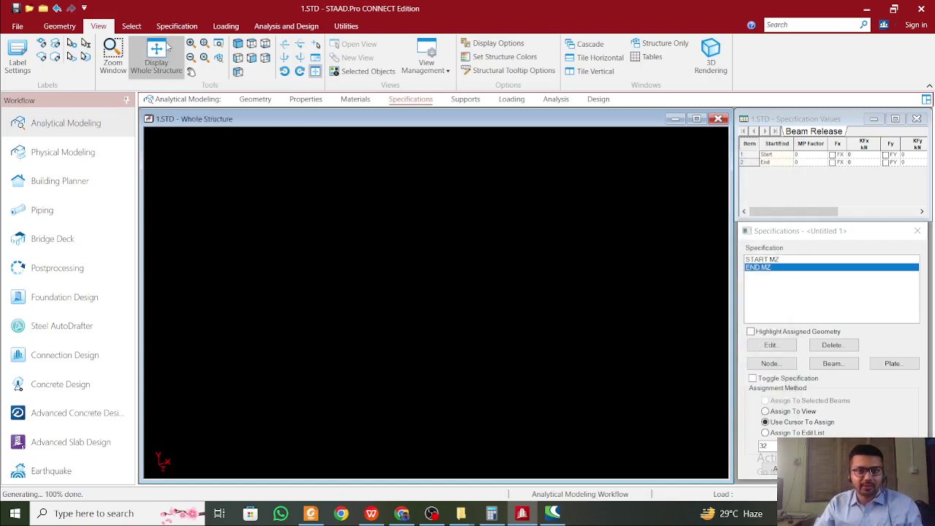
left_click(347, 26)
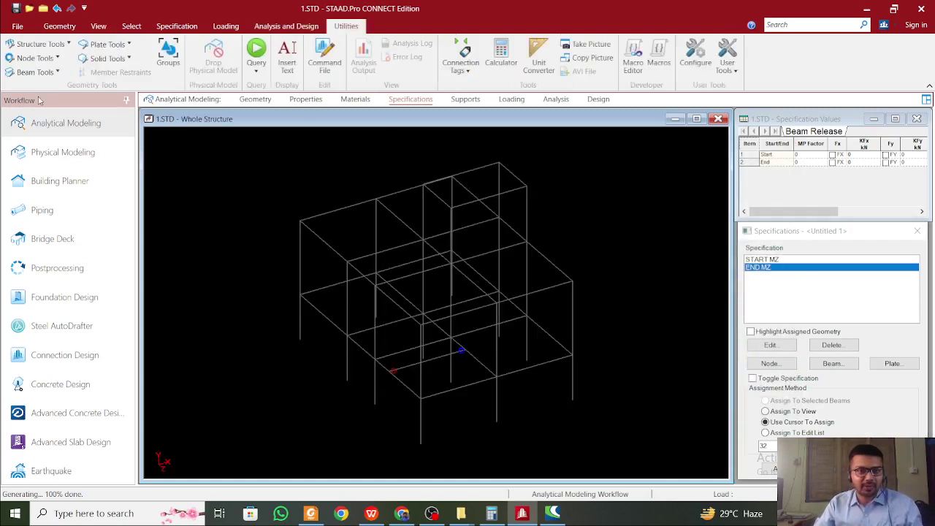
left_click(33, 58)
left_click(58, 124)
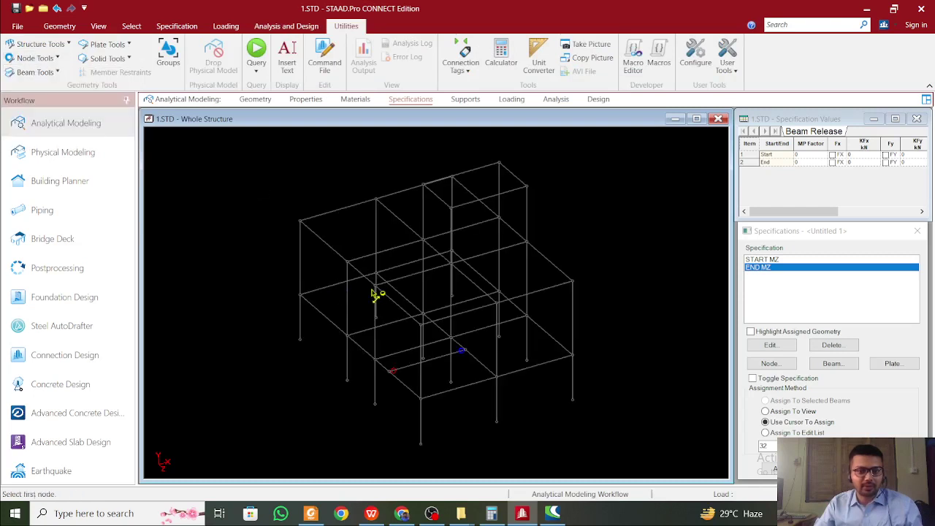
left_click(301, 295)
left_click(301, 221)
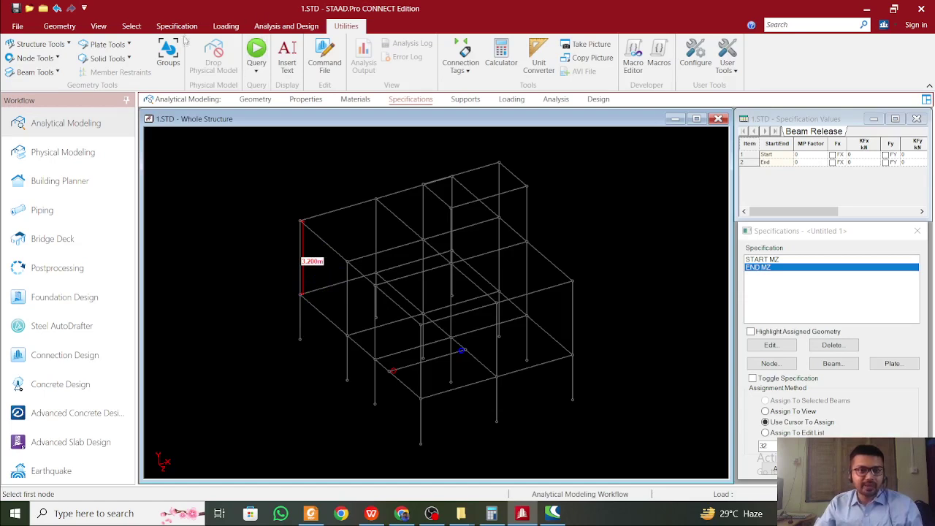
left_click(35, 58)
left_click(58, 144)
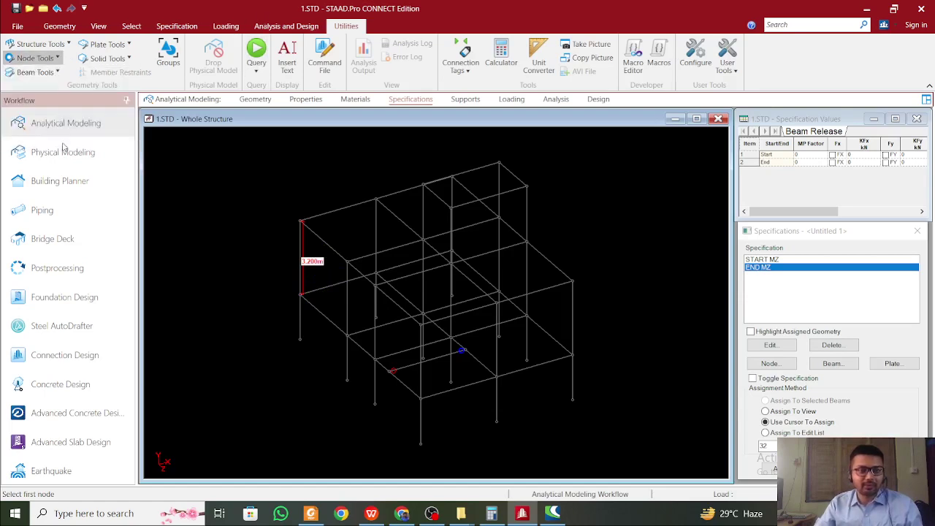
left_click(310, 219)
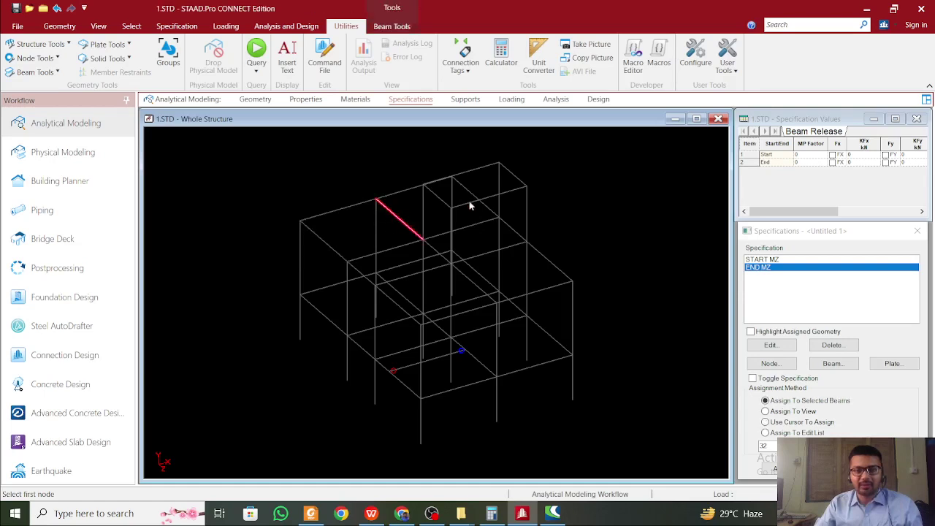
left_click(545, 319)
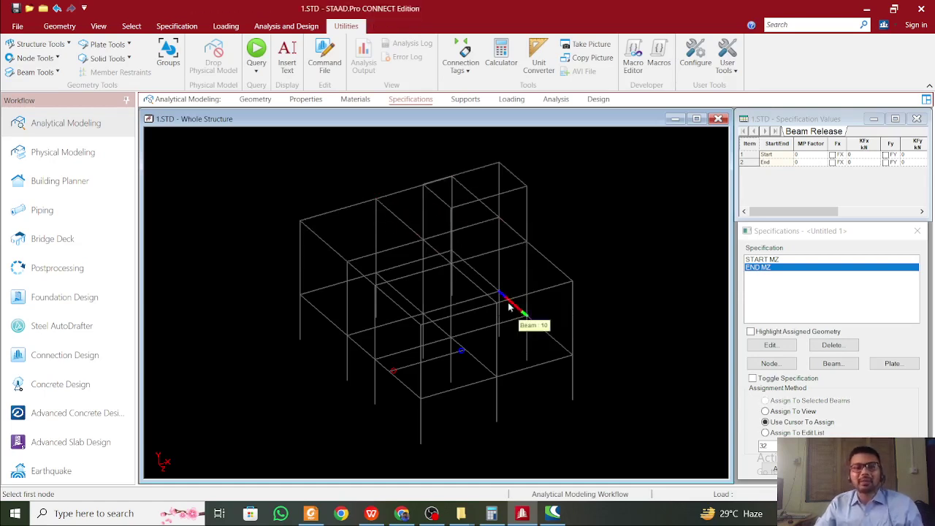
left_click(334, 326)
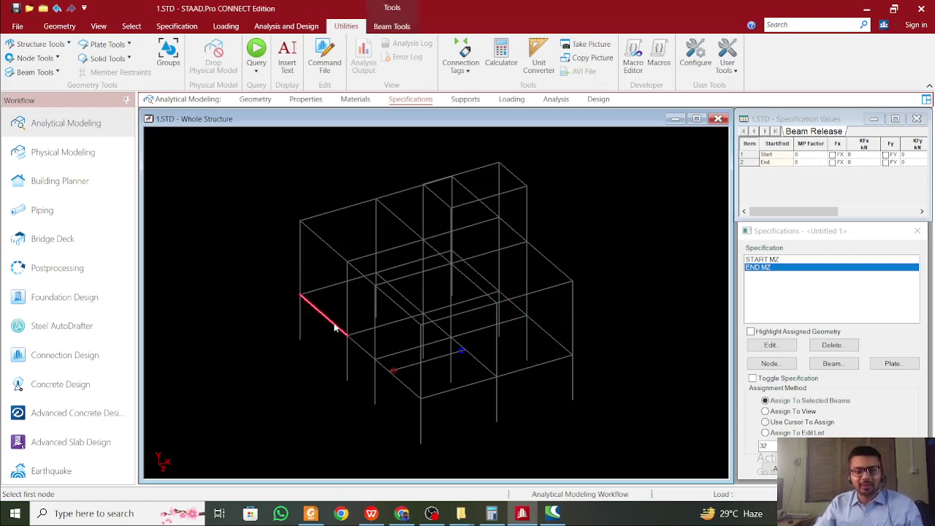
left_click(339, 313)
left_click(327, 318)
left_click(335, 295)
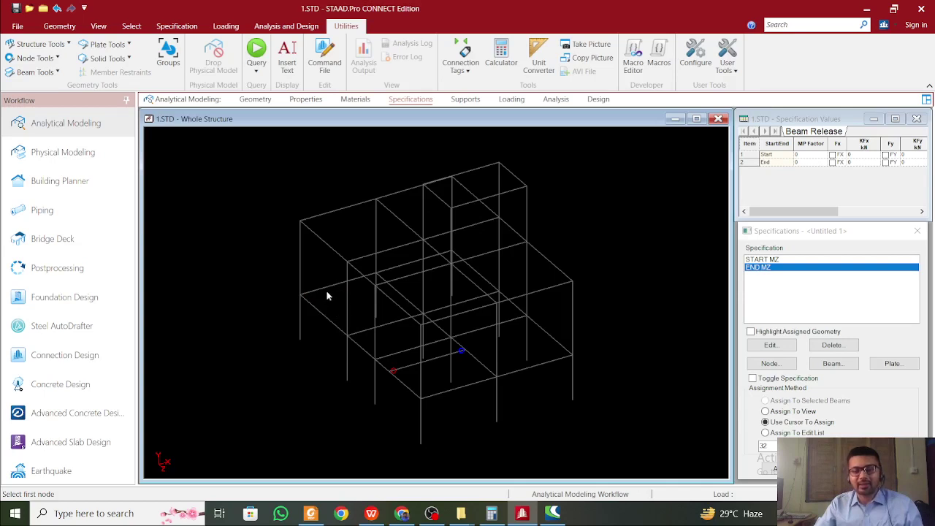
left_click_drag(326, 291, 350, 302)
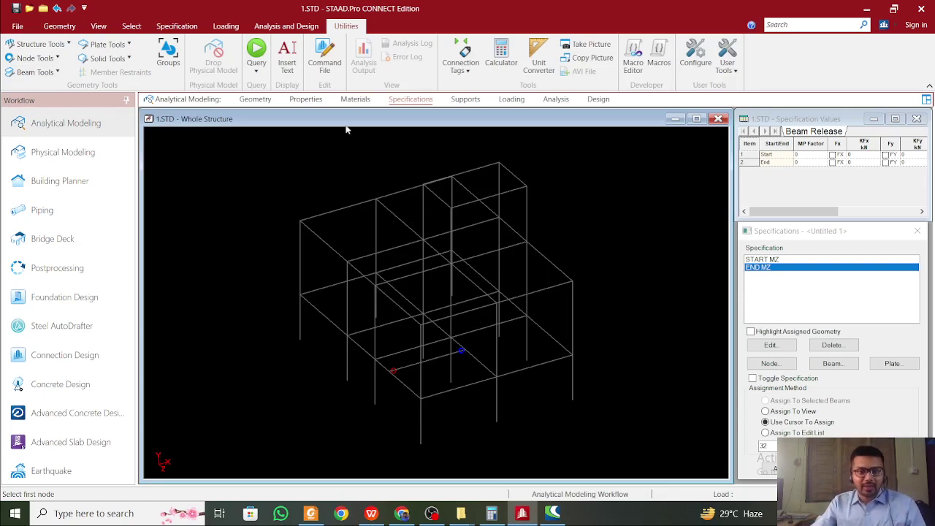
Add rigid floor diaphragm 1 at a height of 3.2 m, with its floor range defined by selected nodes
left_click(395, 103)
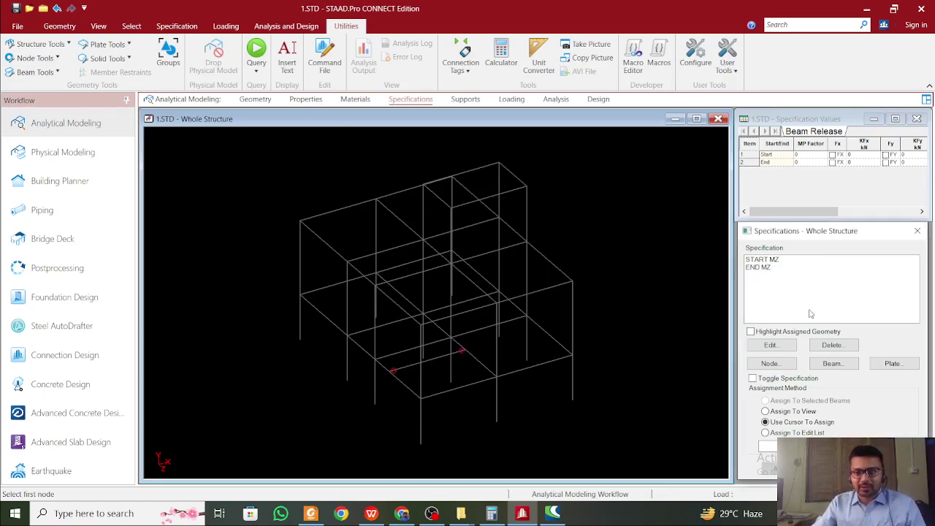
left_click(770, 363)
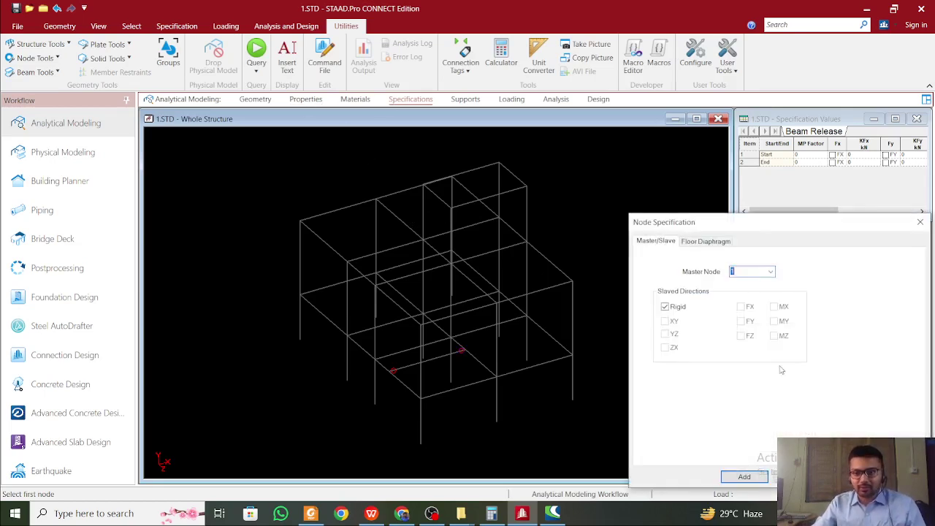
left_click(706, 241)
left_click_drag(753, 220, 631, 133)
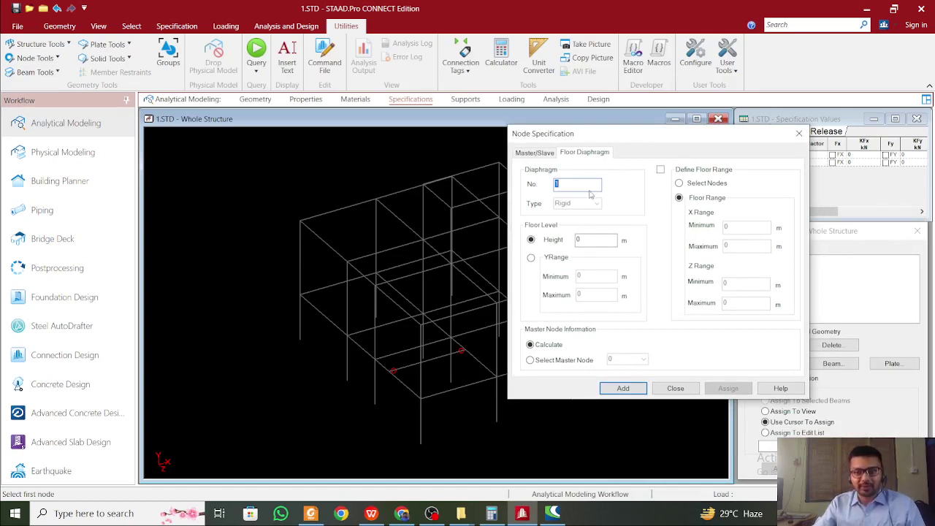
left_click(589, 246)
key("BackSpace")
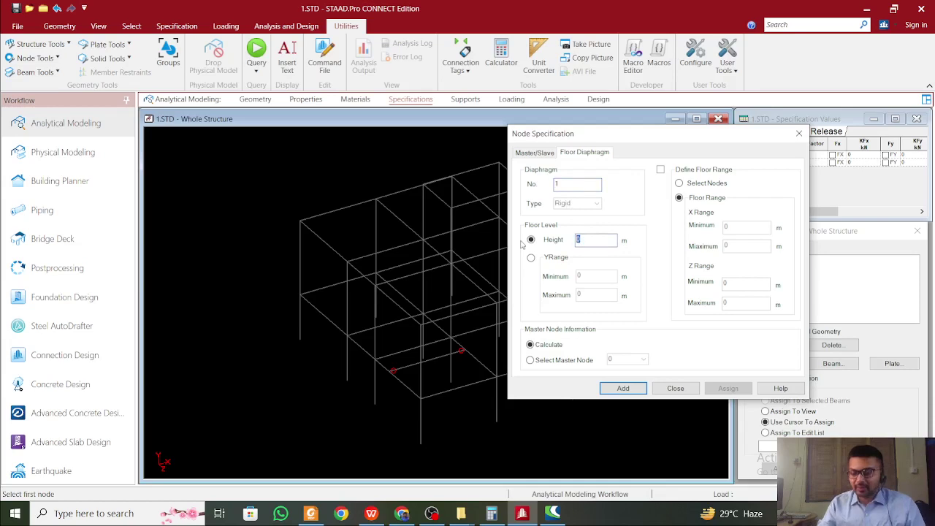
type("3.2")
left_click(661, 169)
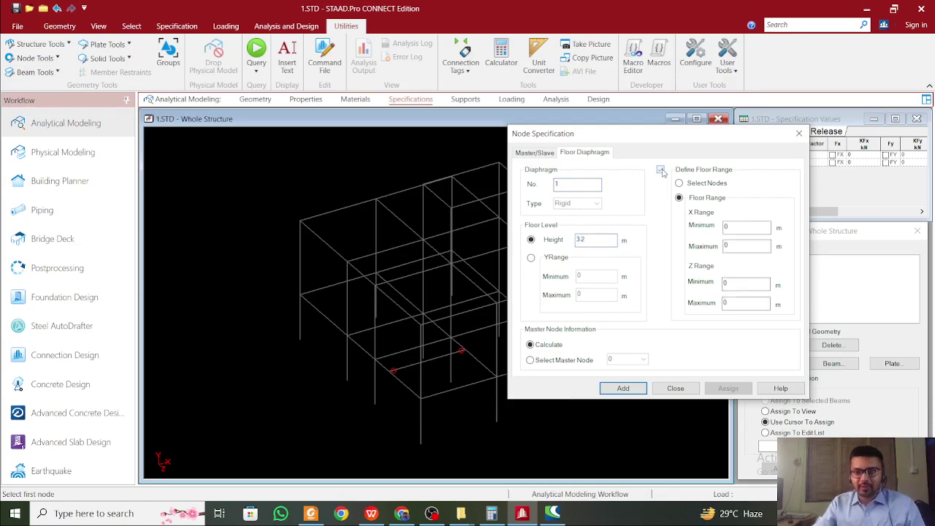
left_click(680, 183)
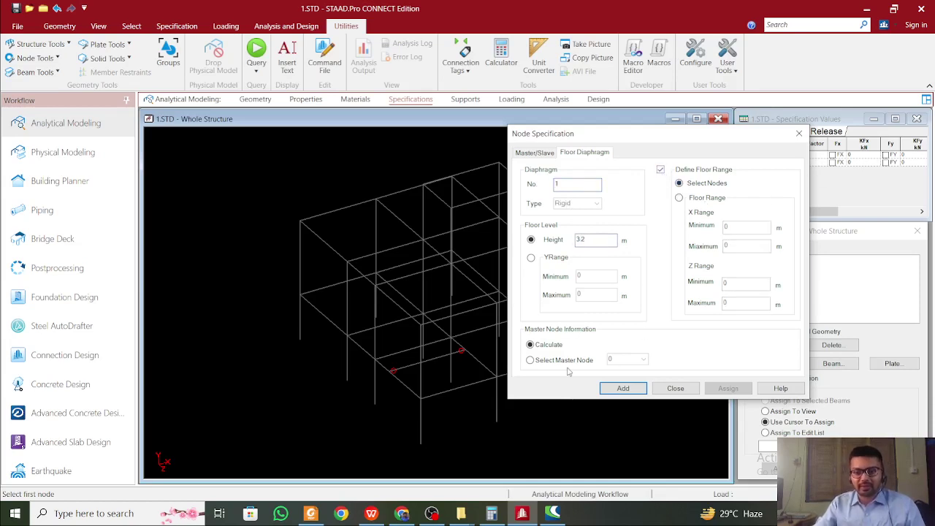
left_click(618, 388)
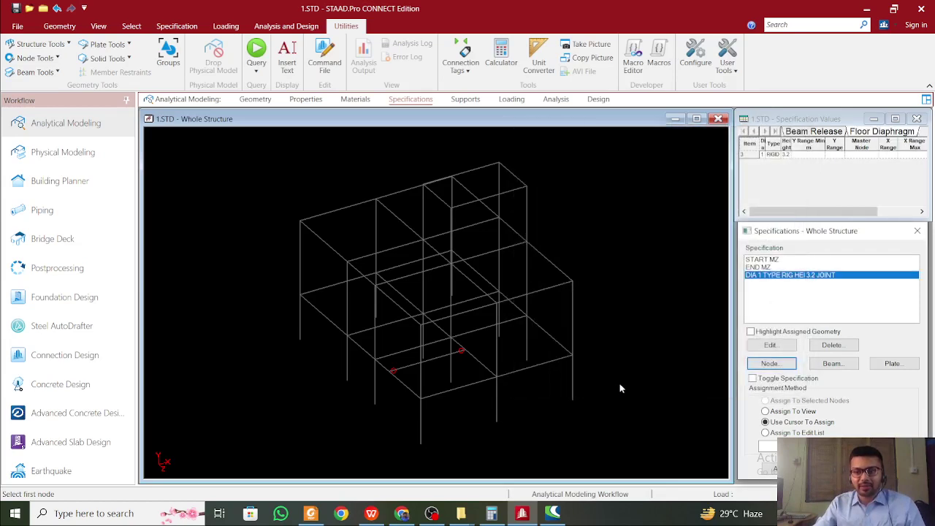
Begin a specification for floor diaphragm 2, compute 3.2 + 2.4 in Calculator and set the diaphragm height to 5.6 m
left_click(771, 363)
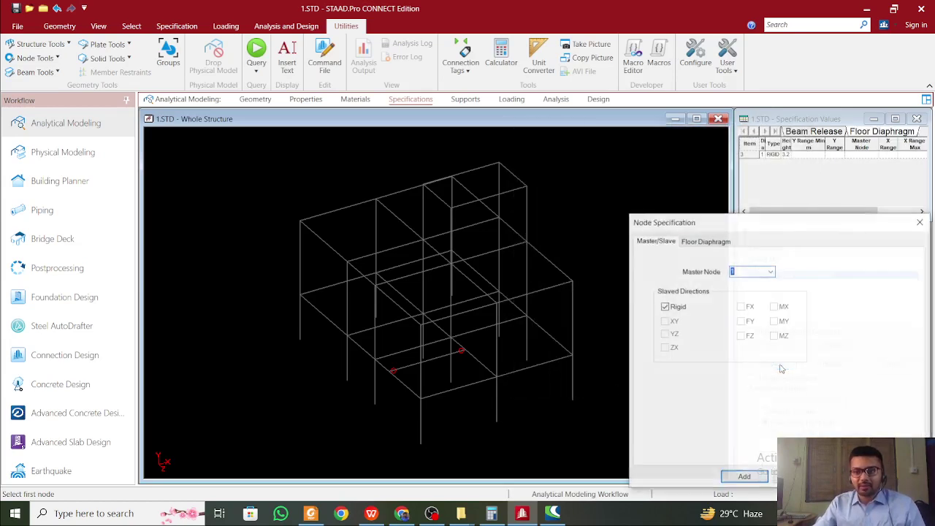
left_click(706, 241)
left_click_drag(780, 224, 619, 143)
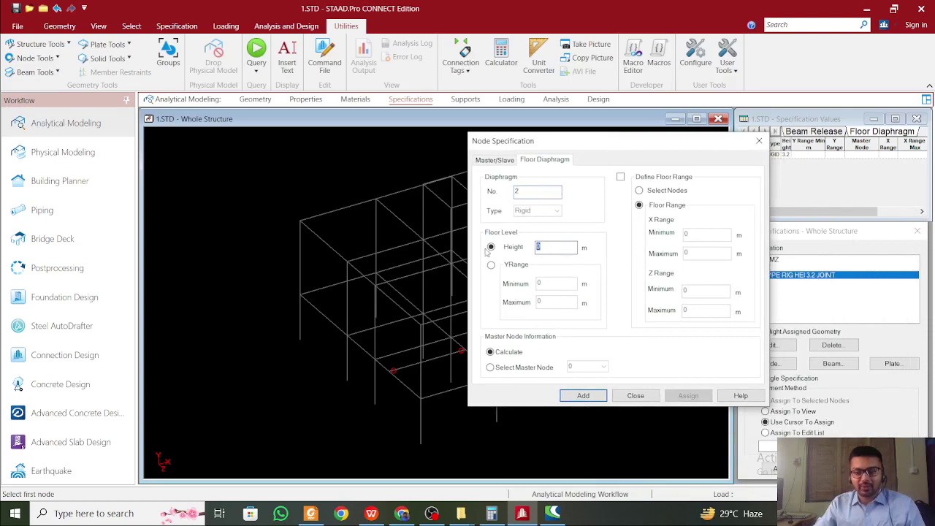
left_click(492, 514)
type("3")
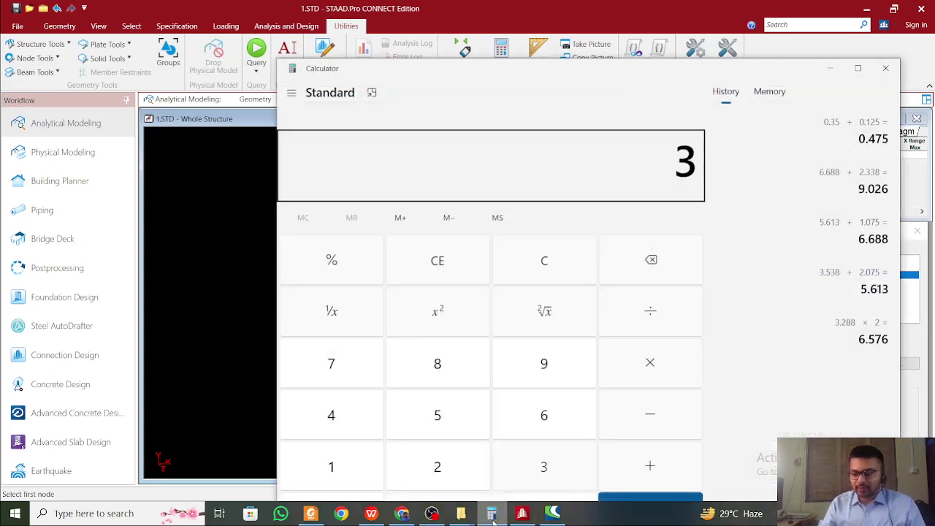
type(".2 + 2.4")
key("Return")
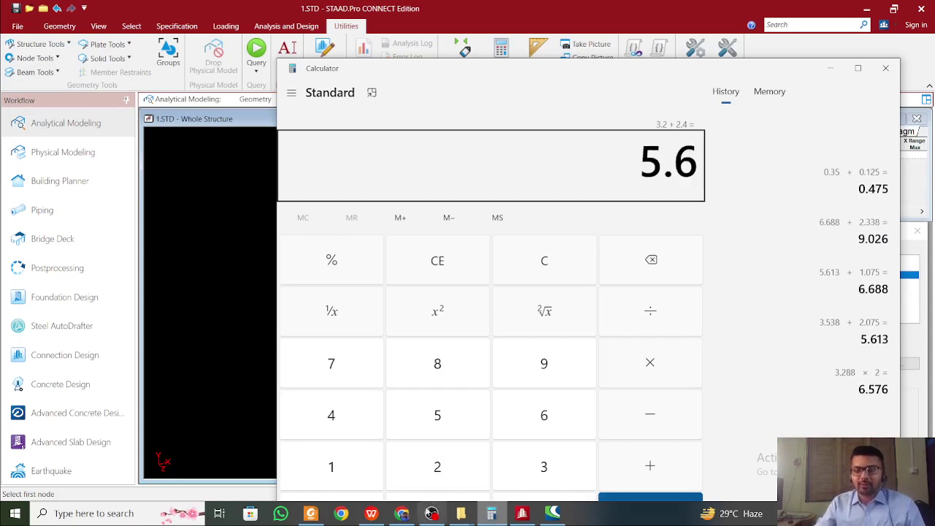
left_click(829, 68)
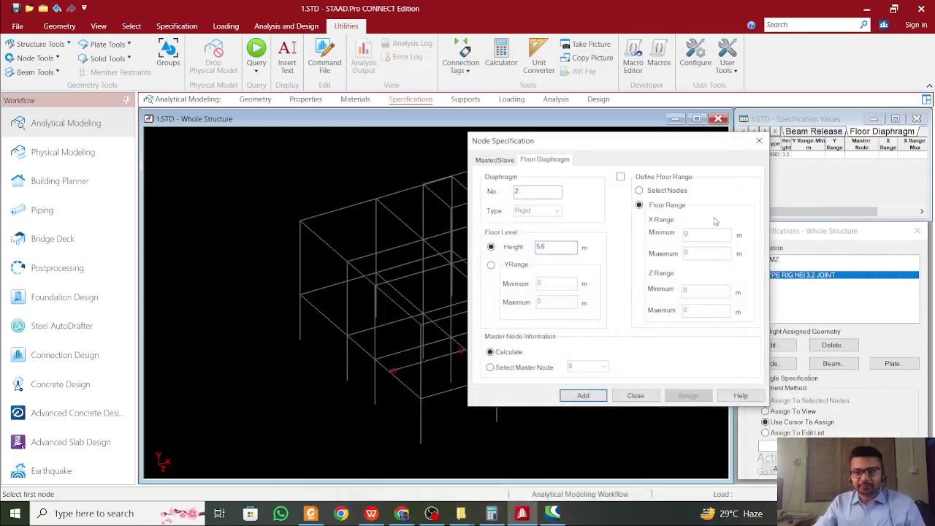
Define the floor range of diaphragm 2 by selected nodes and add the specification
left_click(621, 177)
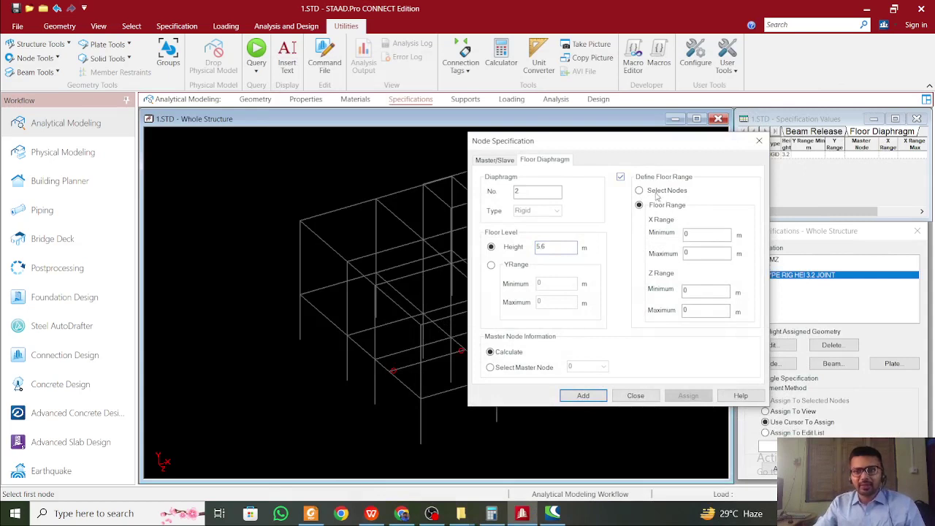
left_click(656, 193)
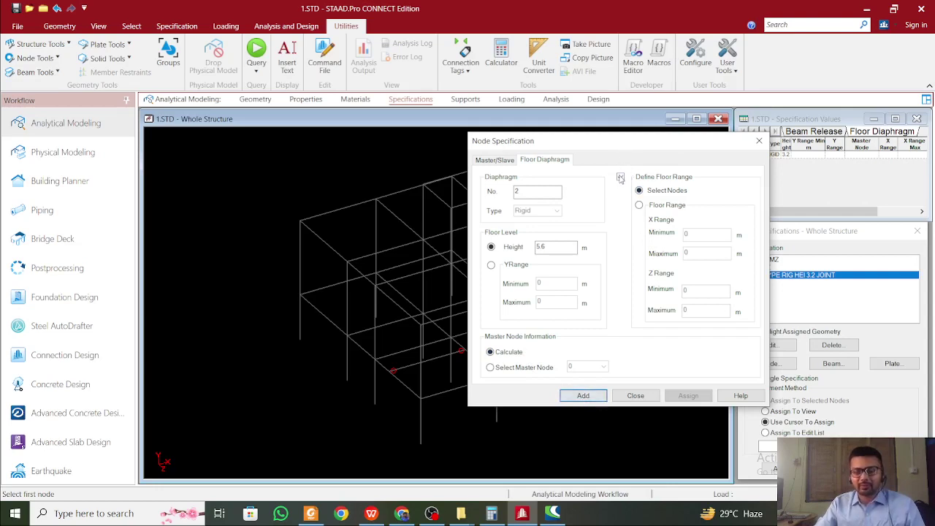
left_click(592, 395)
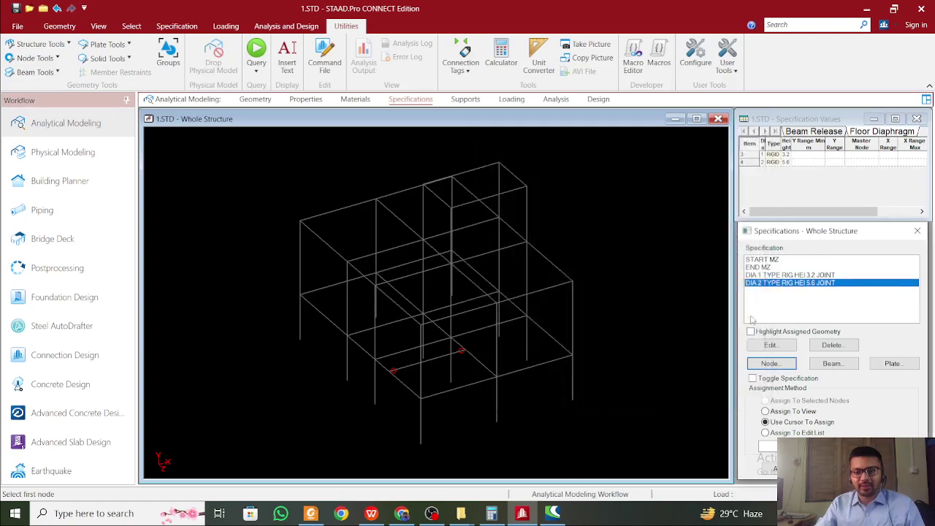
Assign the 3.2 m rigid diaphragm 1 to all nodes at the middle beam level, between the lowest beams and the top storey
left_click(779, 276)
key("F5")
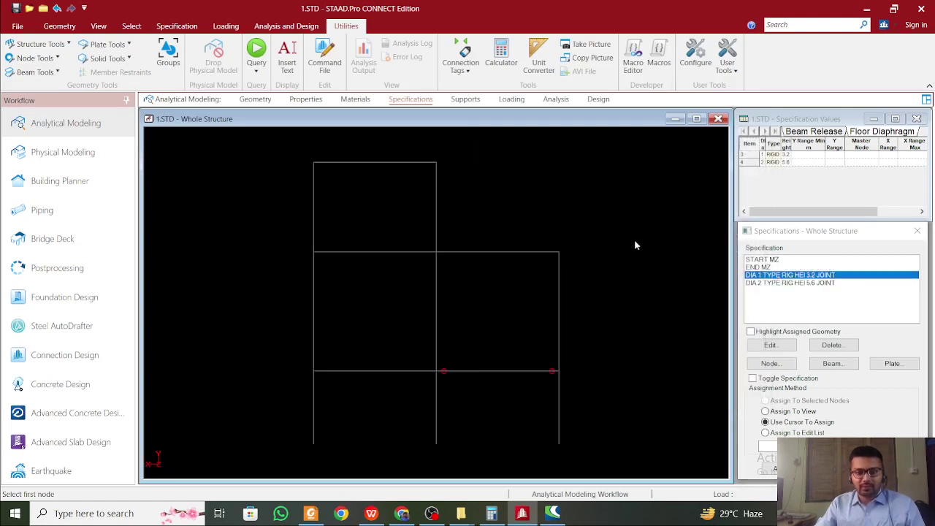
left_click_drag(291, 239, 157, 260)
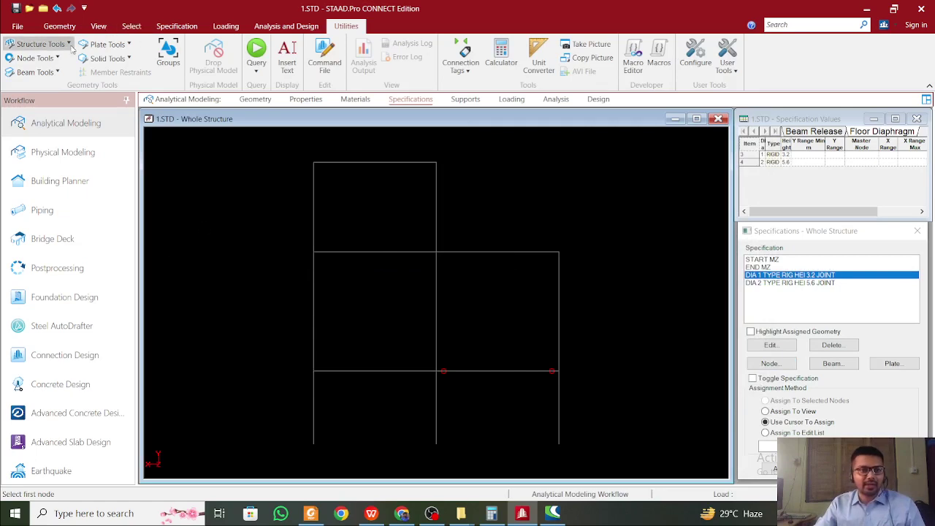
left_click(132, 26)
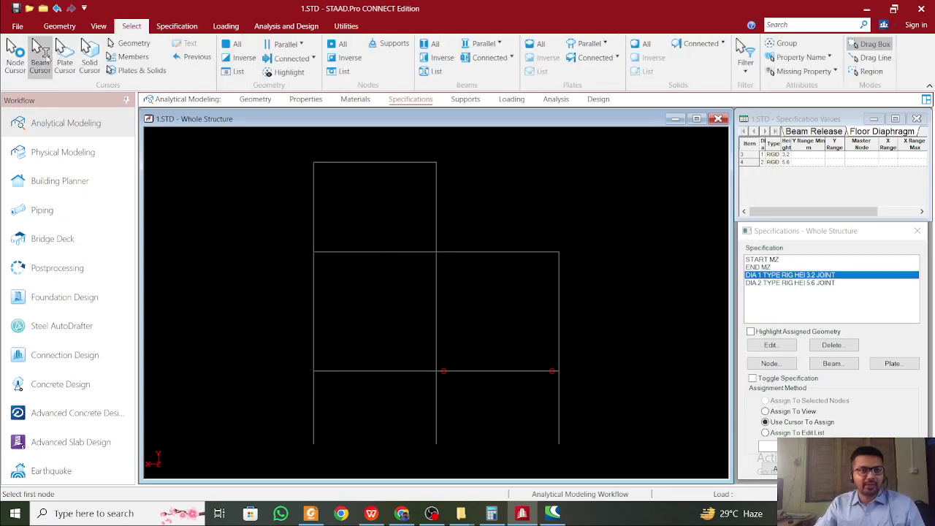
left_click(15, 60)
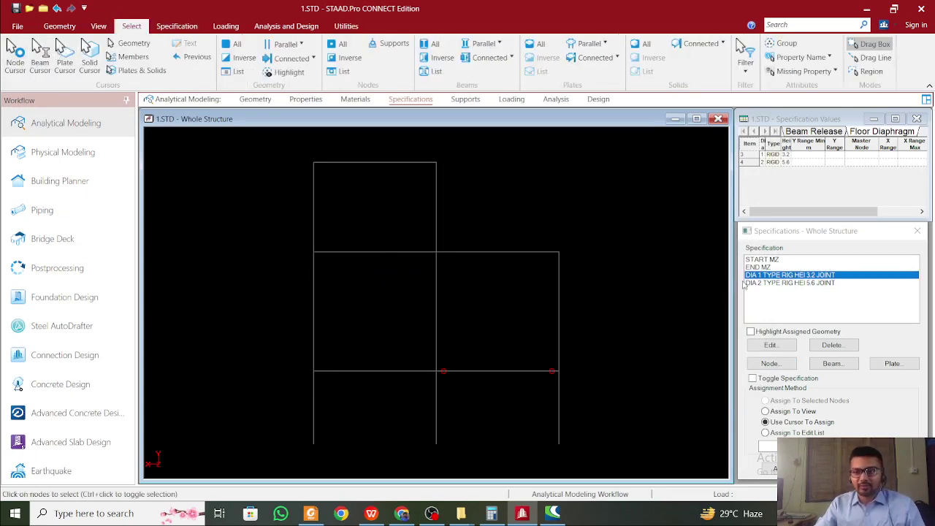
left_click_drag(286, 240, 654, 278)
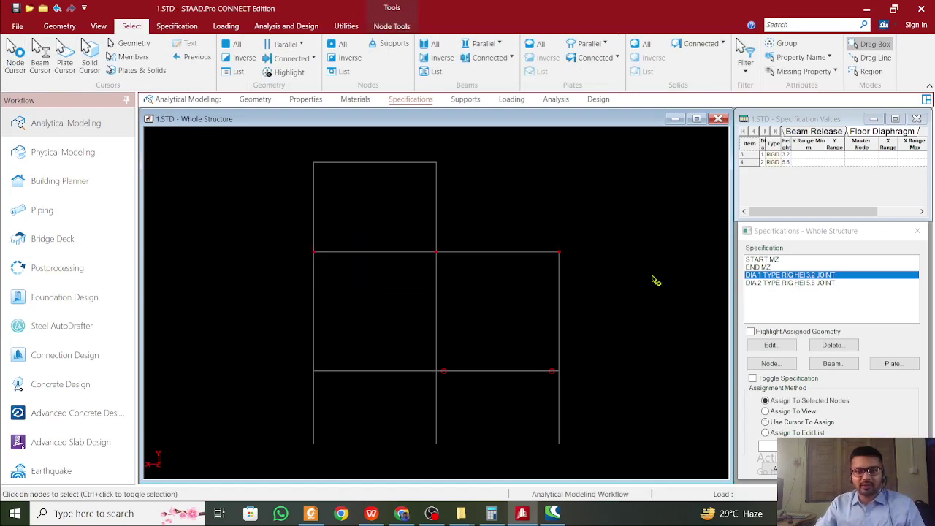
left_click(98, 26)
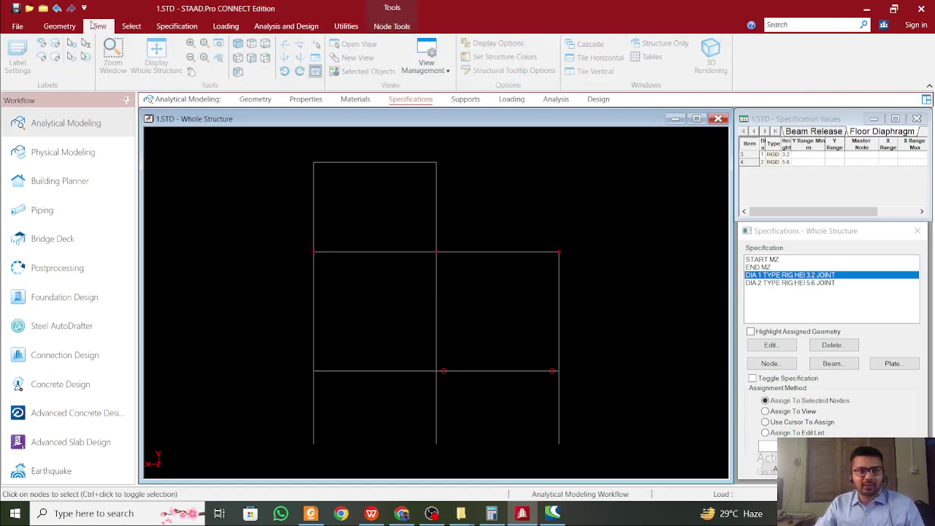
left_click(238, 43)
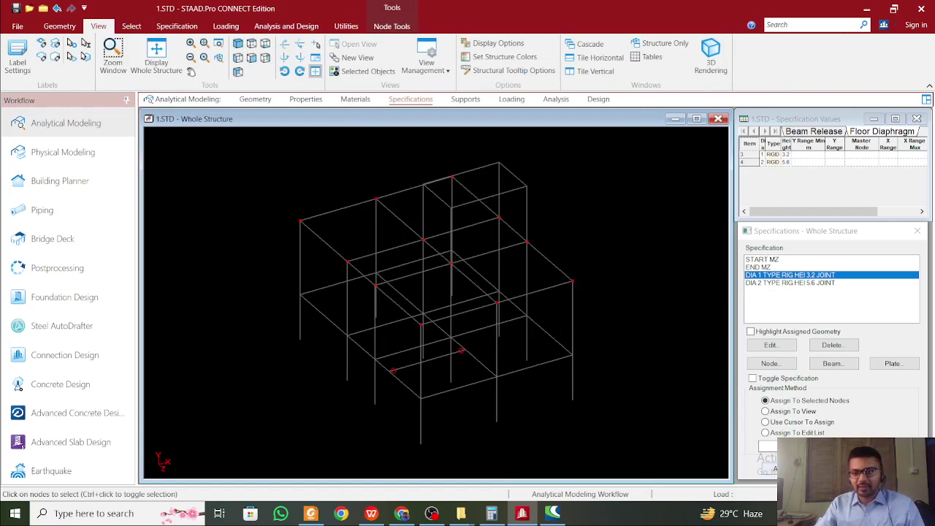
left_click(767, 468)
left_click(837, 388)
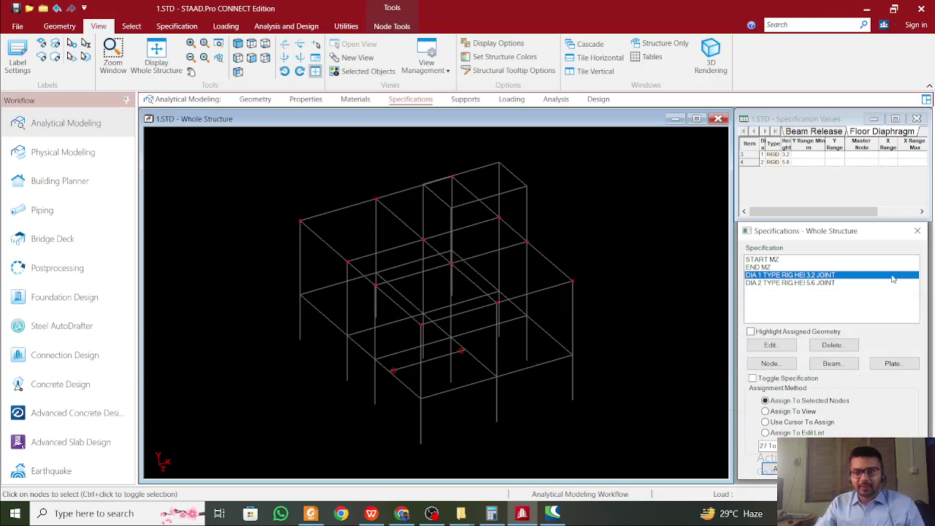
Assign the 5.6 m rigid diaphragm 2 to all nodes at the topmost level of the frame
left_click(821, 283)
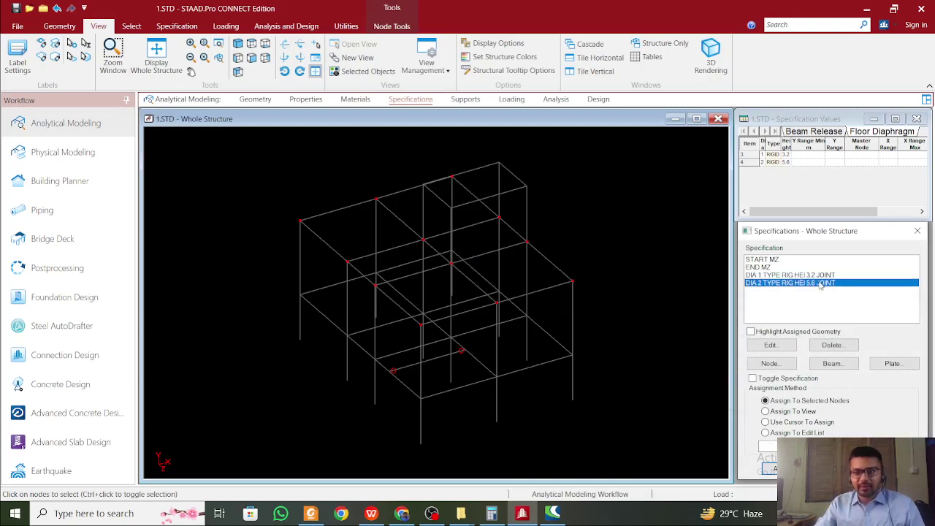
left_click(648, 265)
key("f")
left_click_drag(275, 150, 501, 174)
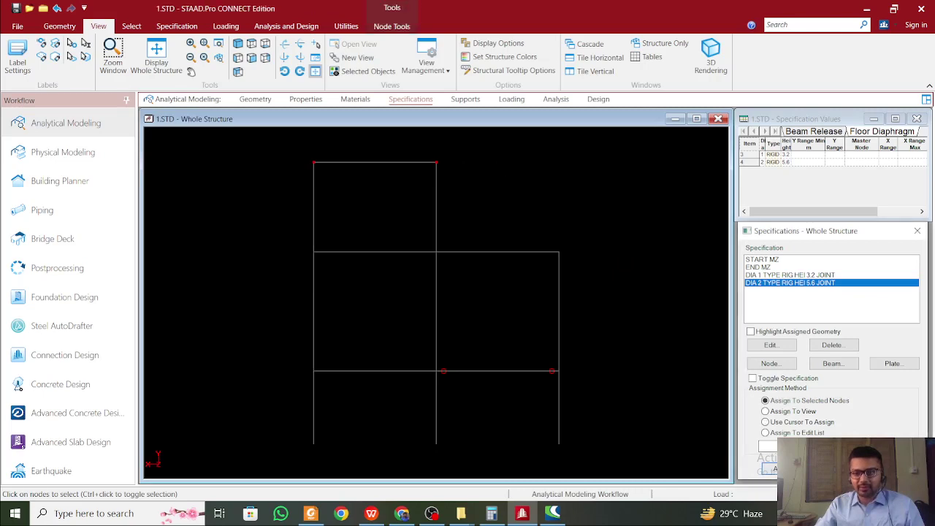
left_click(770, 468)
left_click(842, 389)
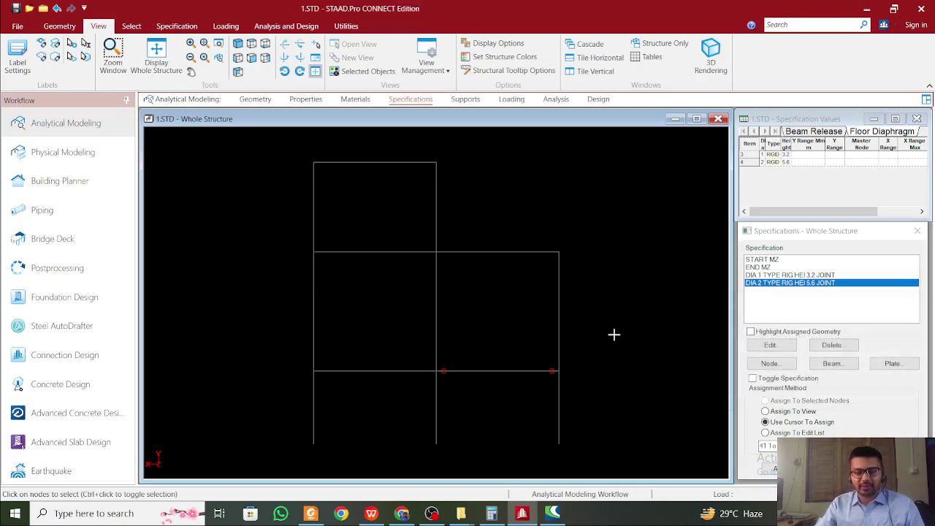
left_click(803, 275)
left_click(803, 283)
left_click(802, 276)
left_click(800, 284)
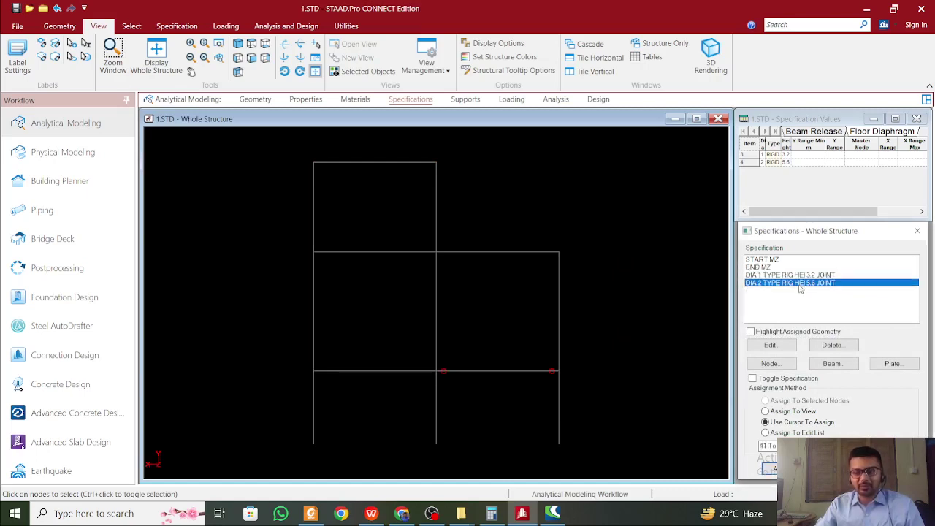
left_click(800, 275)
left_click(800, 284)
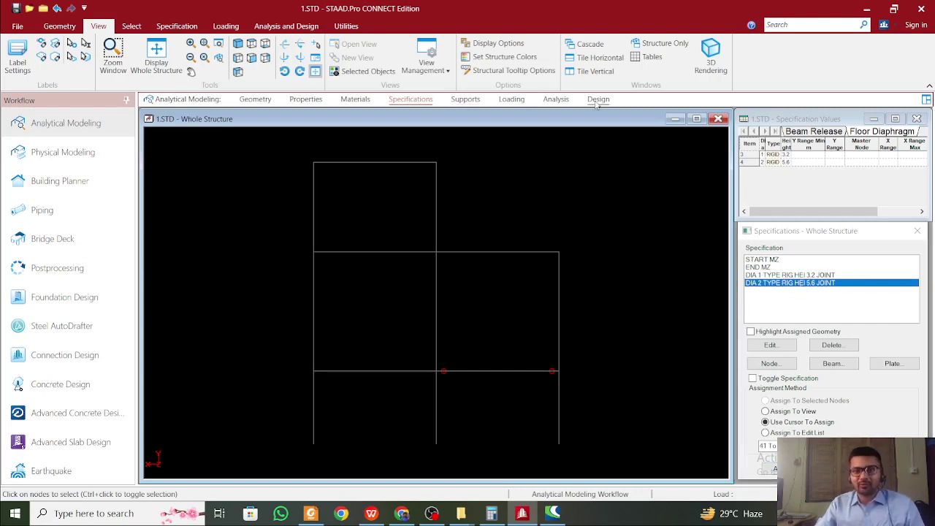
Create a fixed support for the structure
left_click(465, 99)
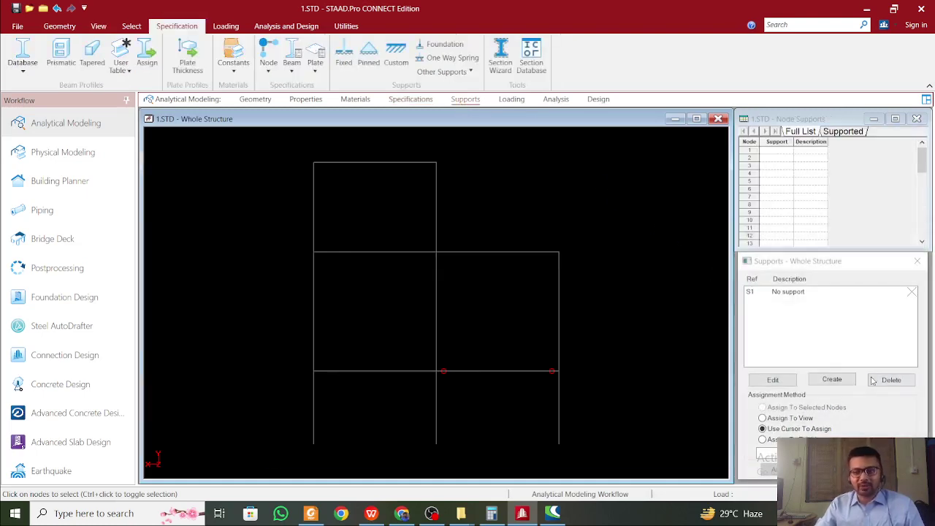
left_click(832, 379)
left_click_drag(815, 212, 712, 138)
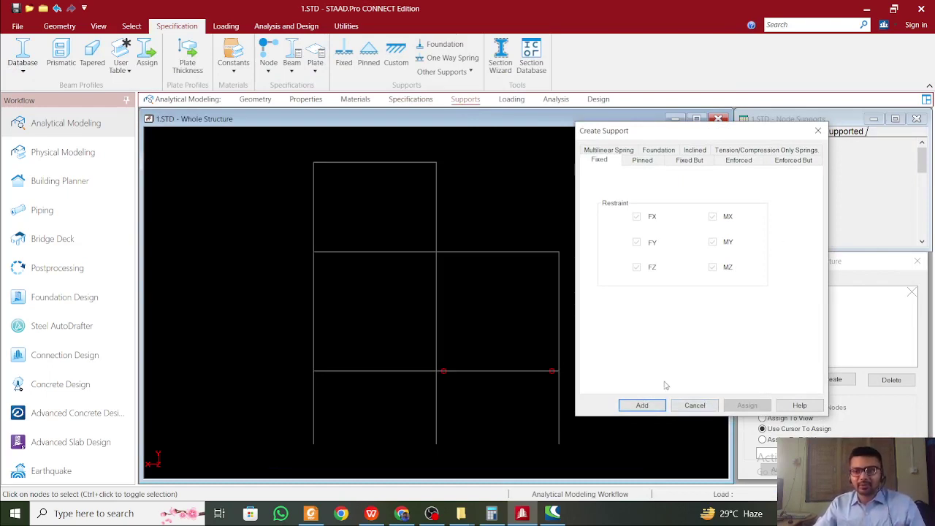
left_click(648, 408)
Assign the fixed support to all column base nodes
left_click(785, 301)
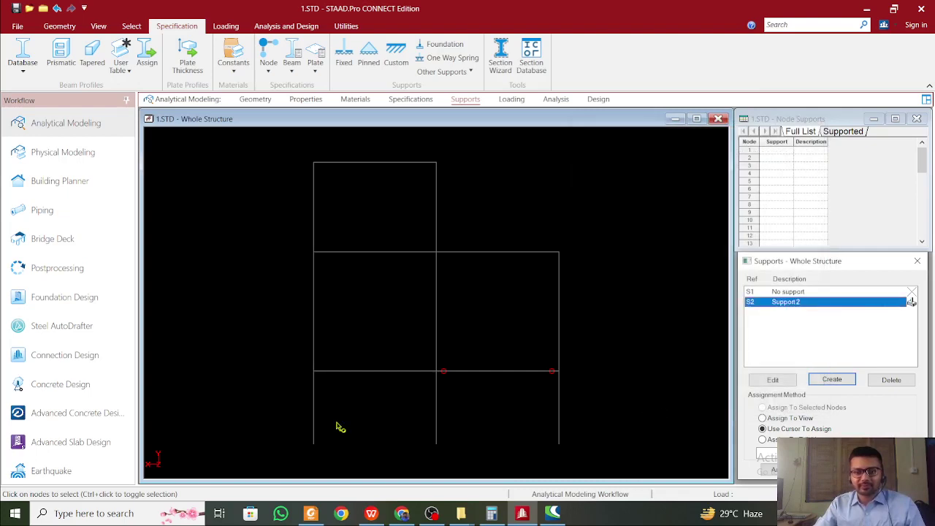
left_click_drag(587, 471, 608, 478)
scroll(252, 46, "up", 2)
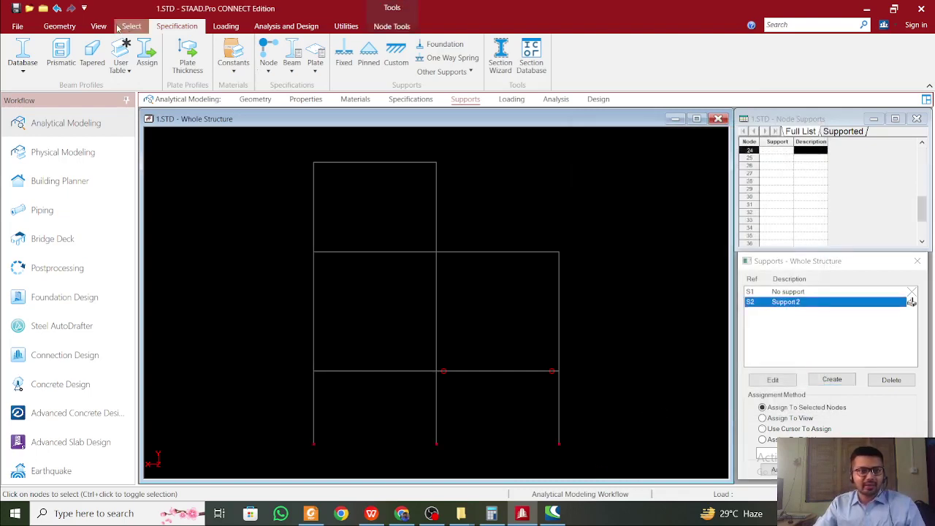
left_click(237, 44)
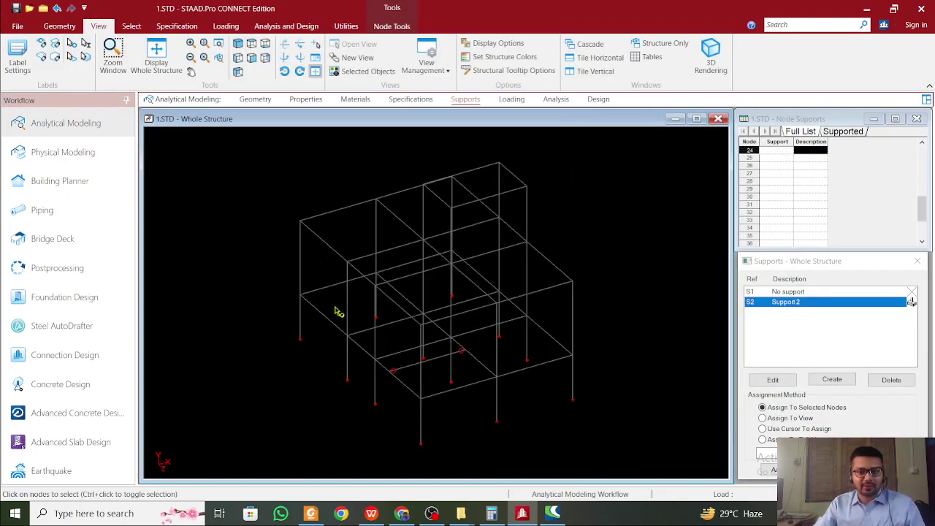
left_click(766, 469)
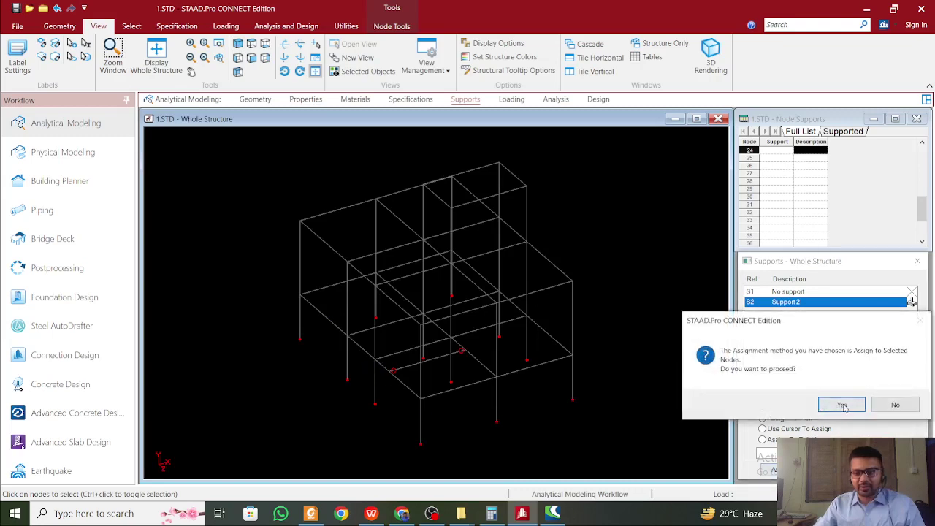
left_click(834, 404)
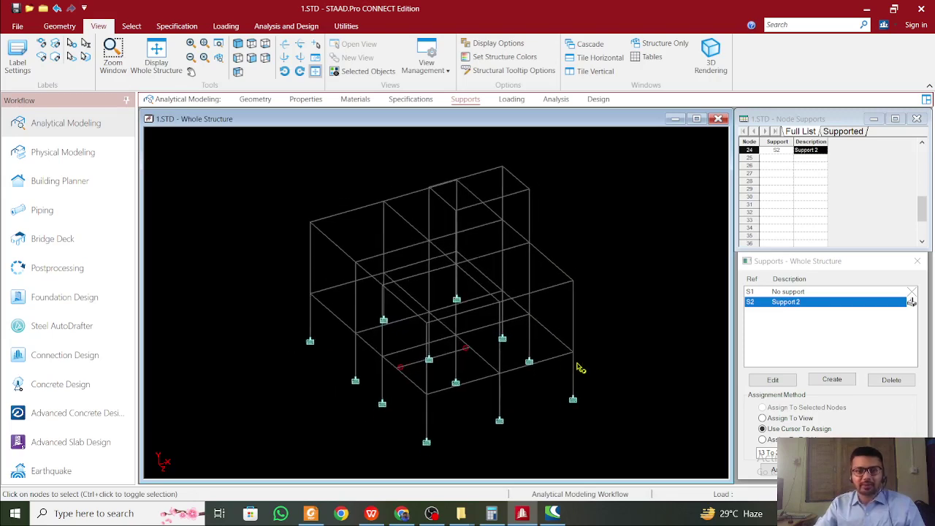
Show the load definition types for the model and select Reference Load Definitions
left_click(511, 99)
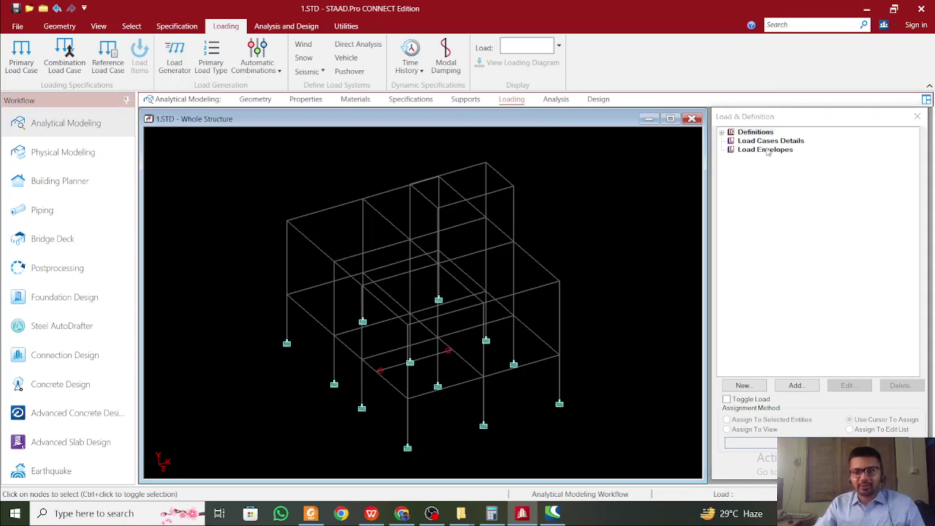
left_click(721, 133)
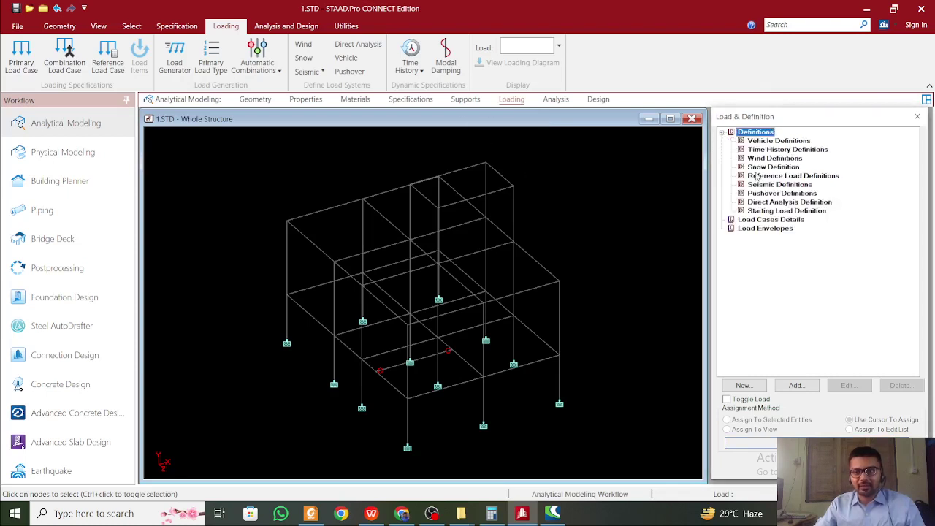
left_click(761, 179)
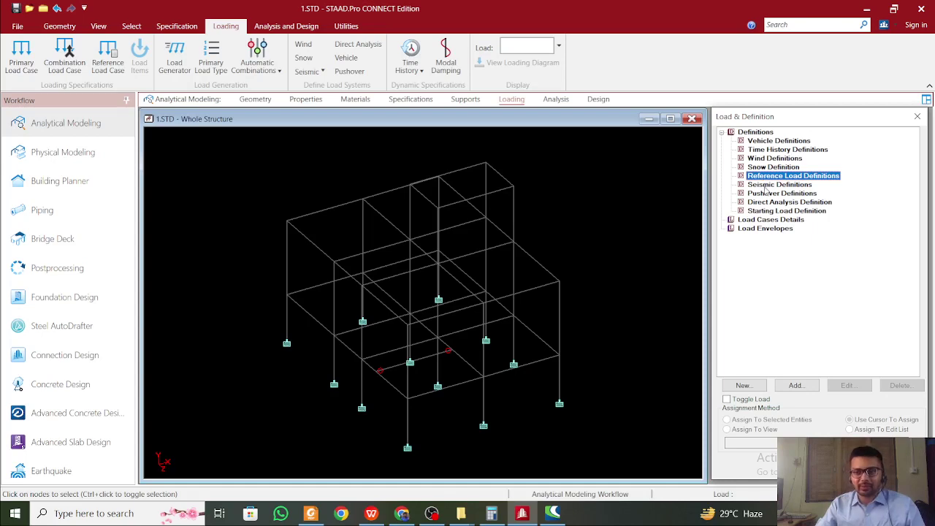
left_click(764, 186)
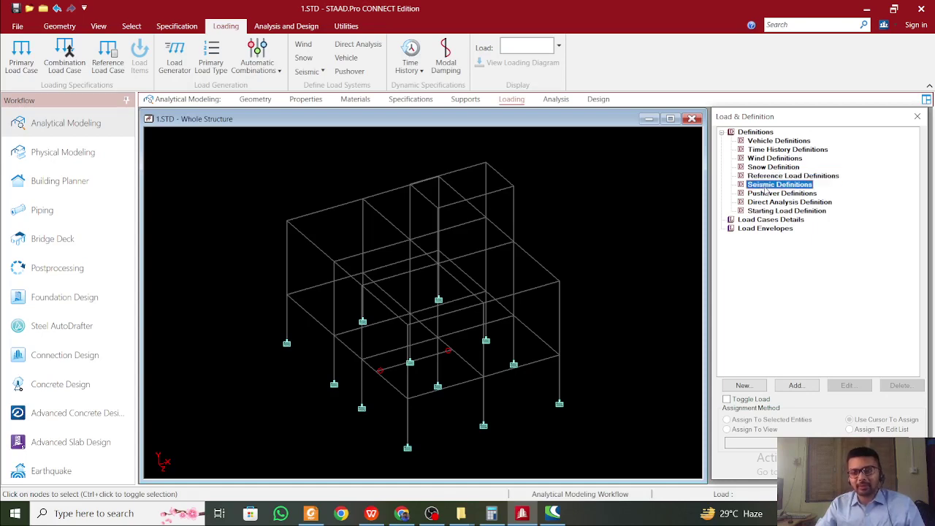
left_click(763, 177)
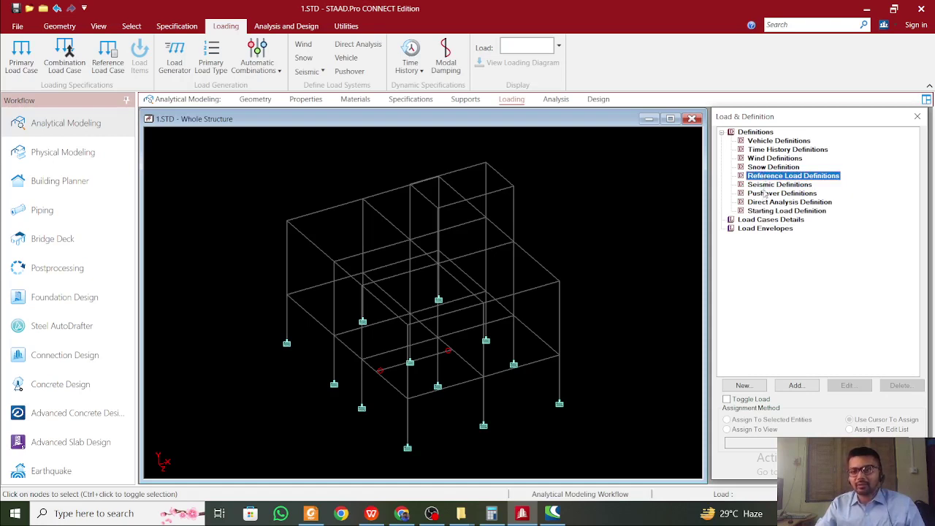
left_click(764, 186)
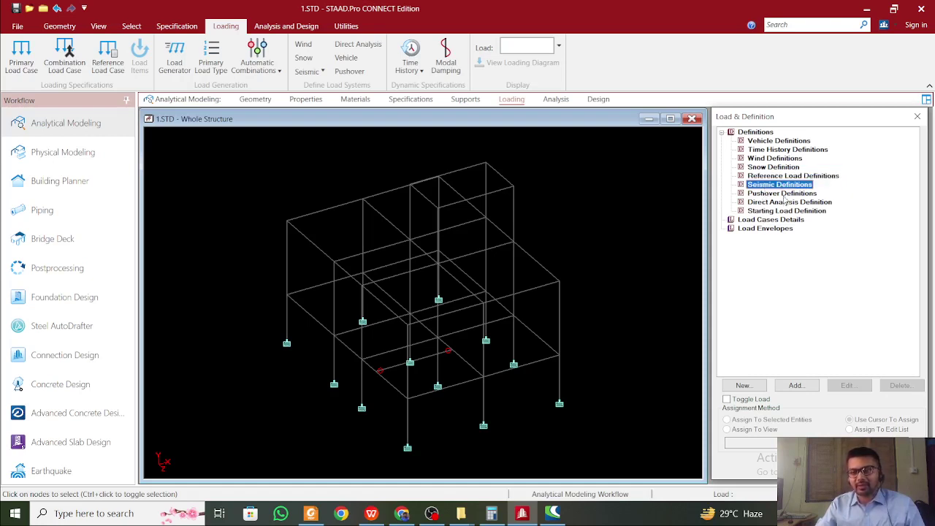
left_click(781, 177)
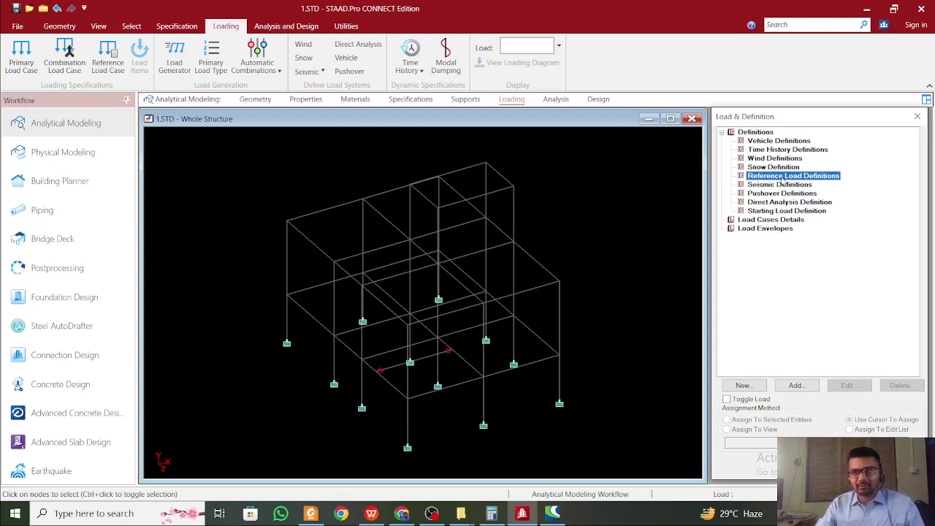
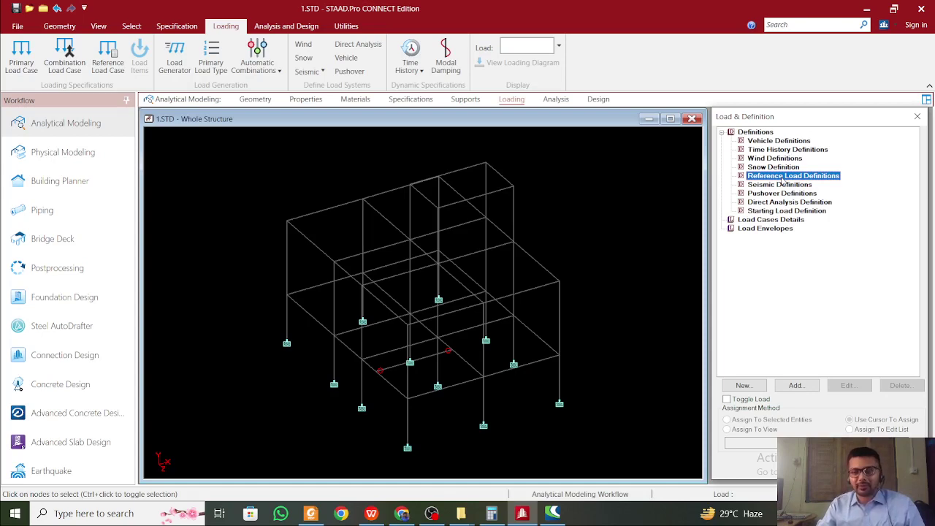
Add reference load definition 1 with loading type Mass and the title Mass
left_click(795, 386)
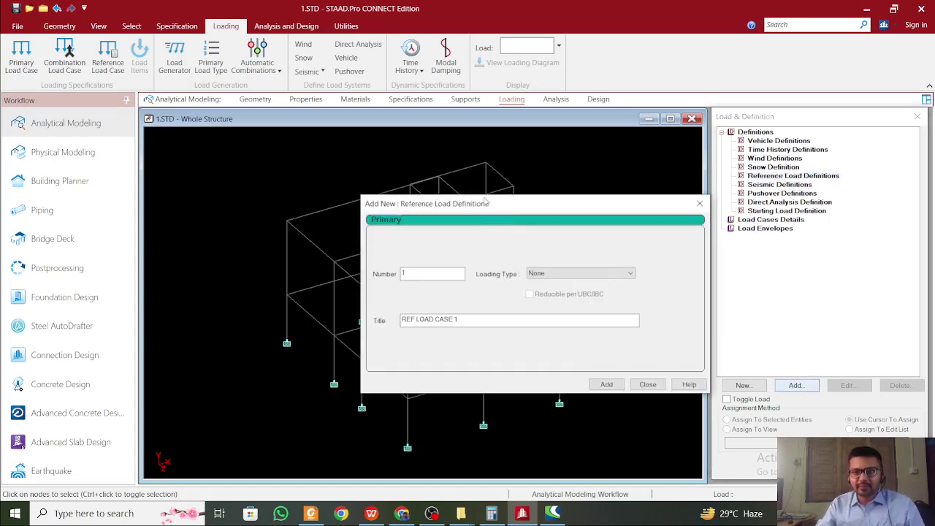
left_click(557, 275)
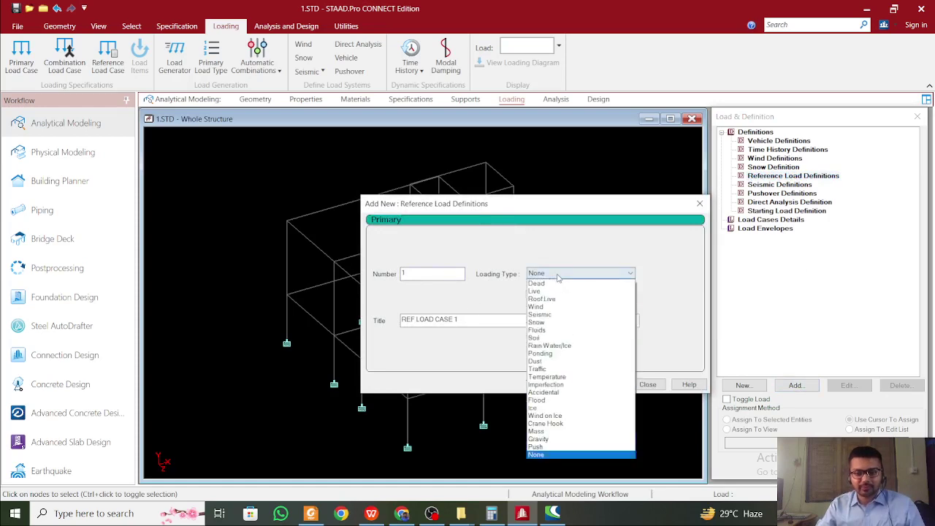
left_click(555, 431)
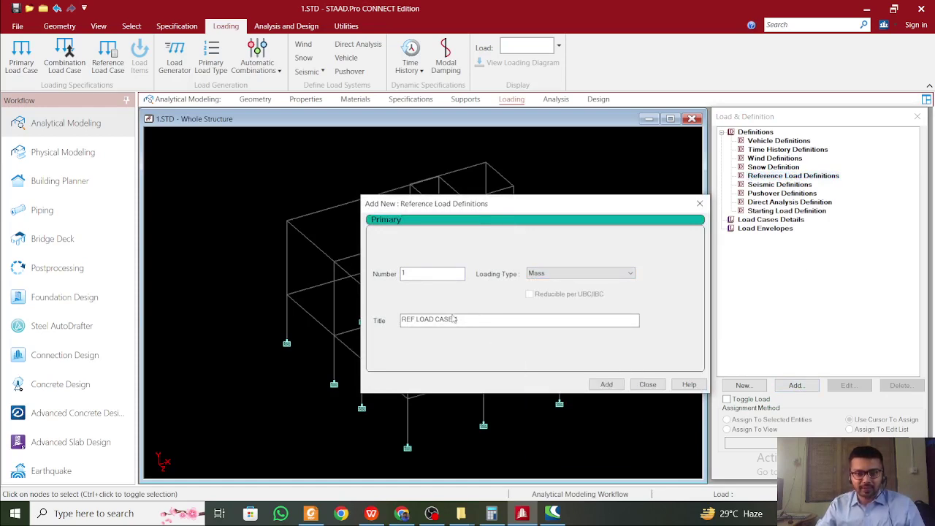
left_click_drag(455, 320, 401, 319)
type("Mass")
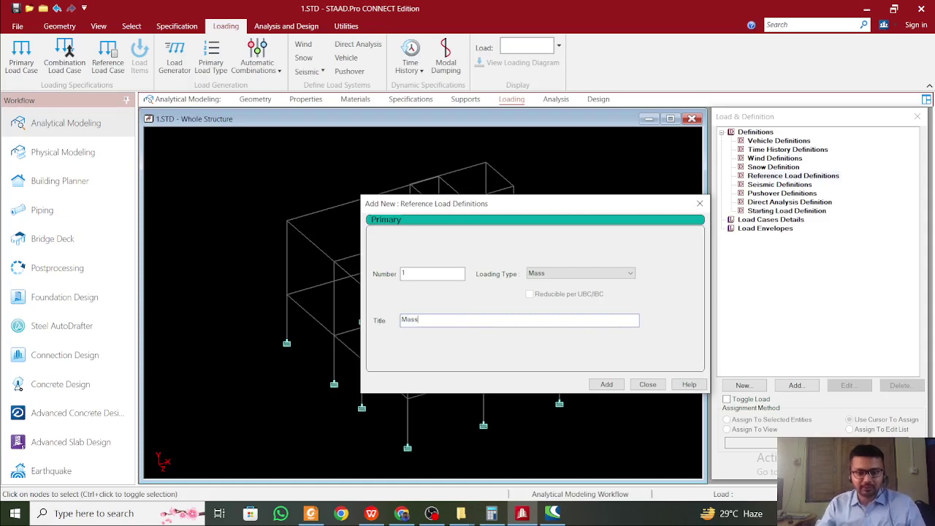
left_click(612, 386)
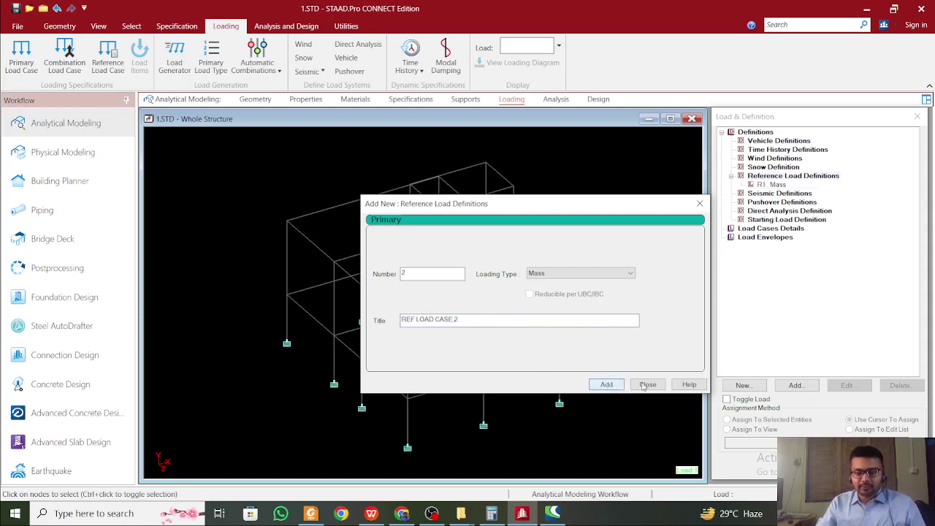
left_click(647, 385)
left_click(775, 185)
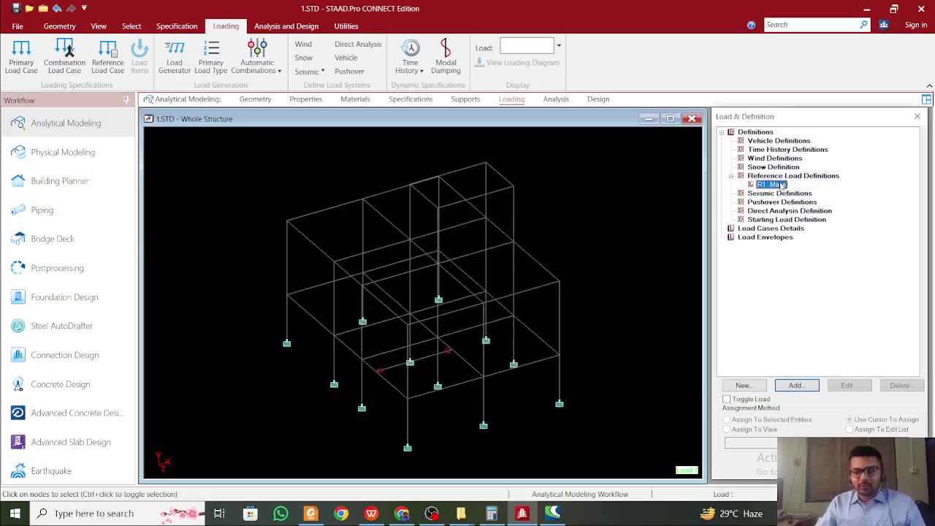
left_click(781, 167)
left_click(788, 176)
left_click(777, 186)
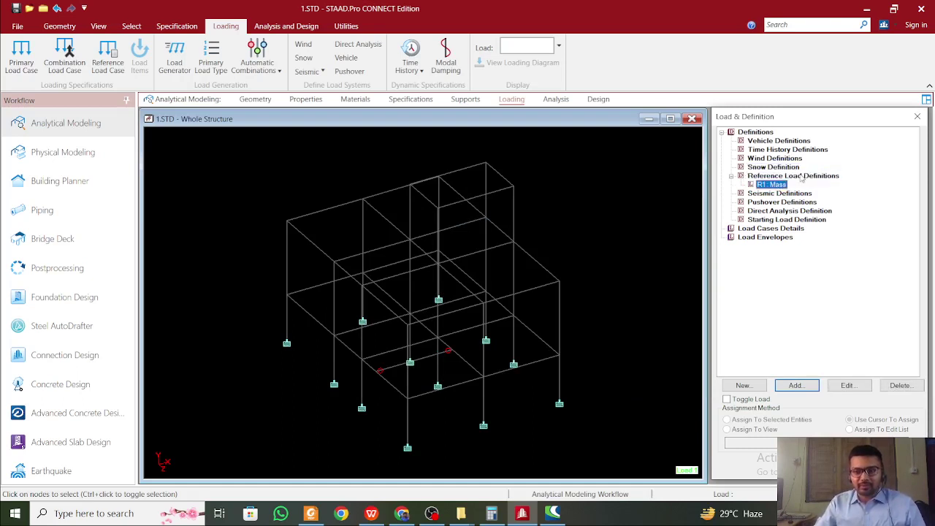
left_click(796, 176)
left_click(800, 202)
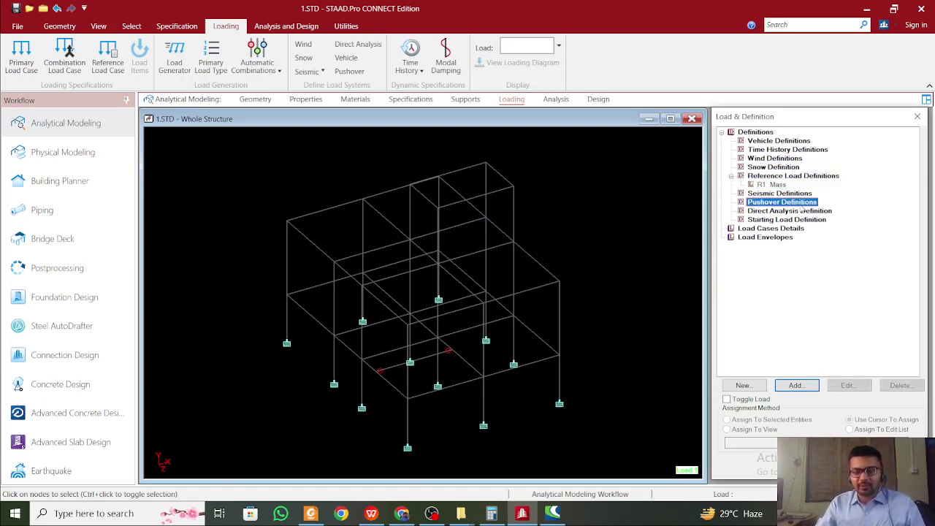
Add wind definition type 1 with the comment WIND 1
left_click(790, 159)
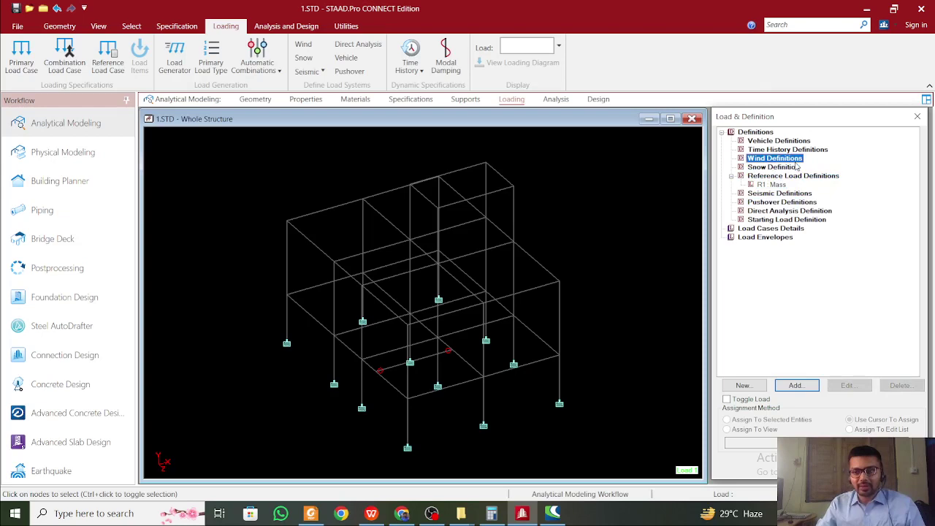
left_click(796, 385)
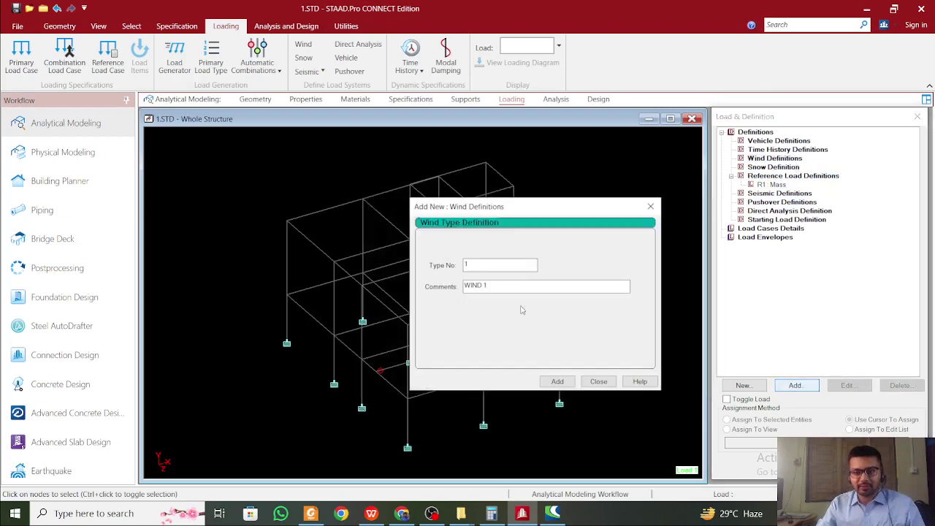
left_click(557, 380)
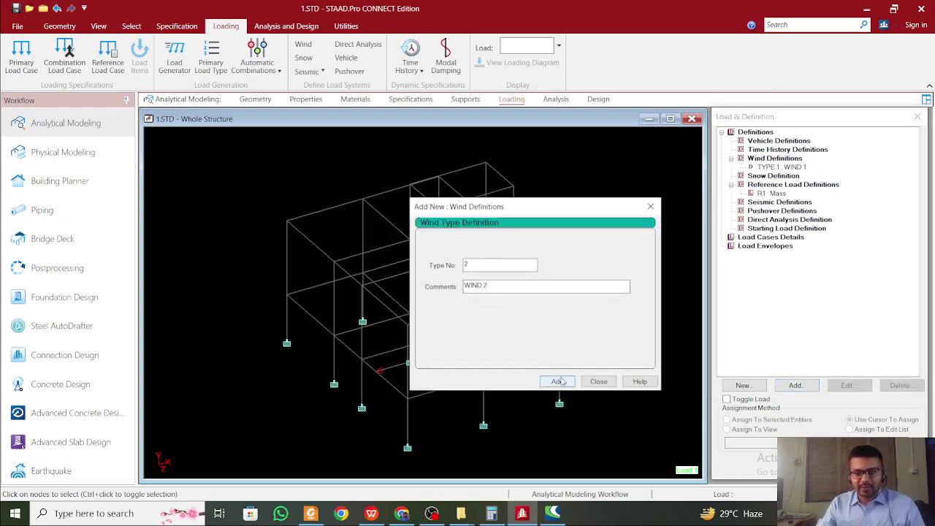
left_click(773, 193)
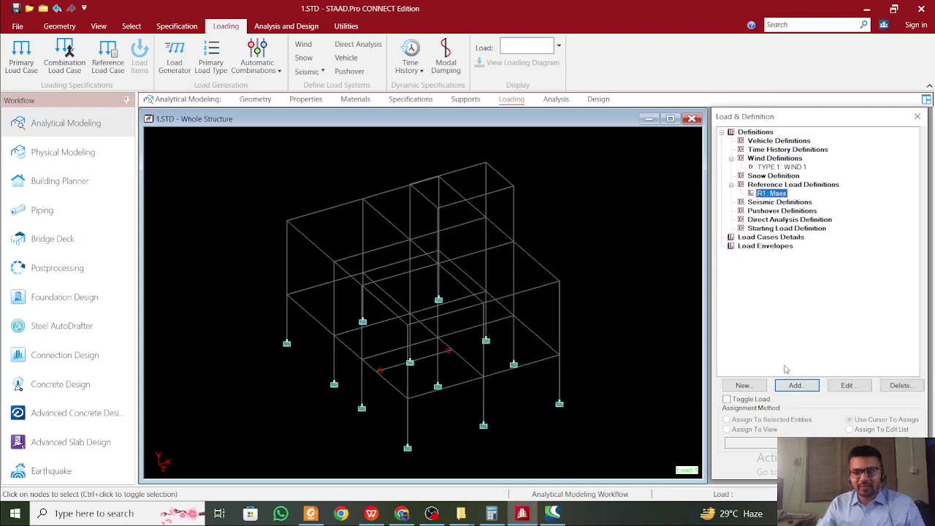
left_click(796, 385)
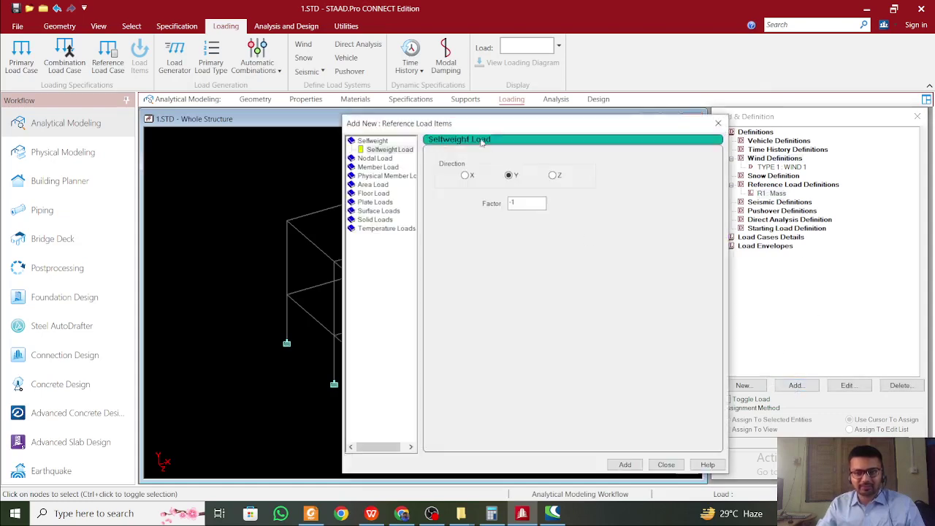
left_click_drag(613, 135, 511, 95)
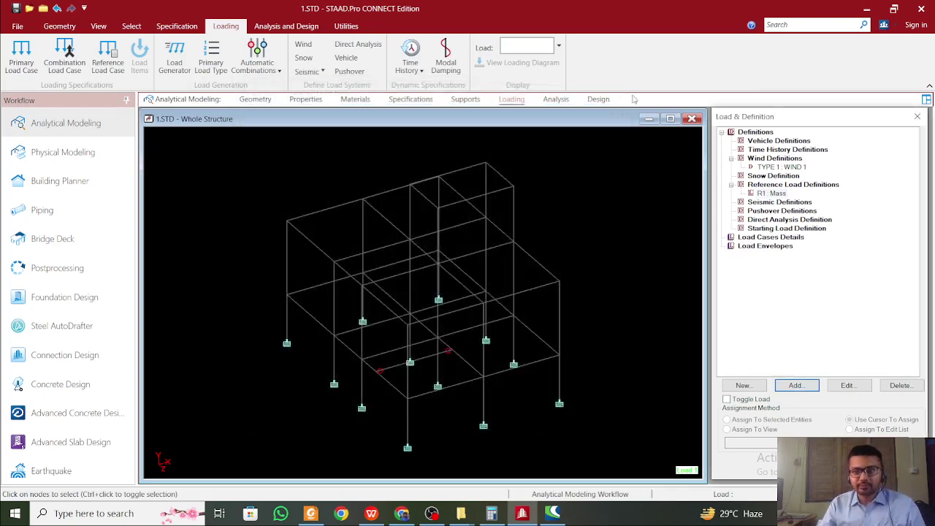
left_click(614, 87)
Start a new intensity-versus-height definition for wind type 1 with the Custom type
left_click(783, 167)
left_click(795, 385)
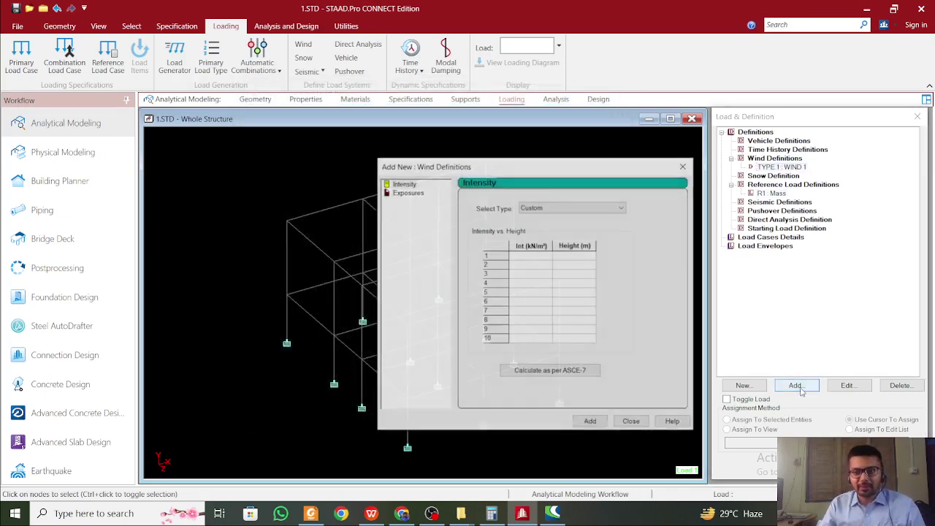
left_click_drag(563, 172, 475, 141)
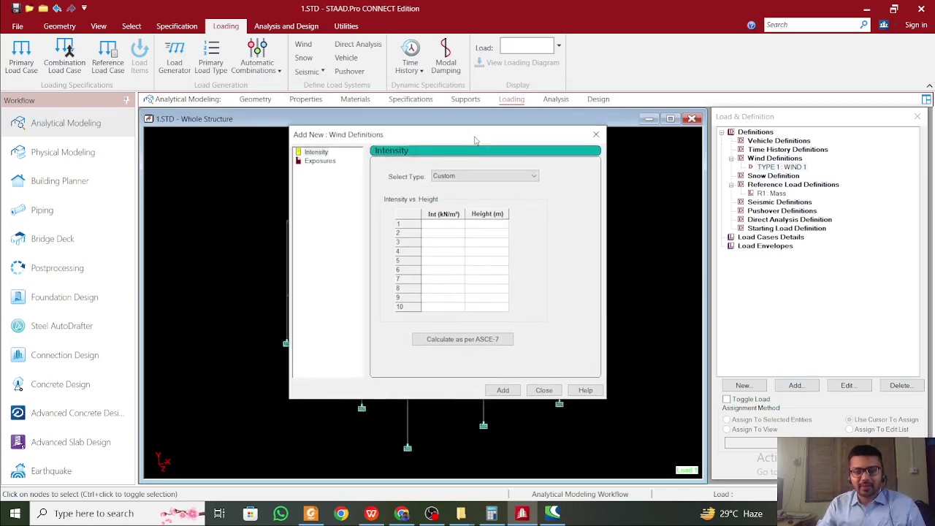
left_click(464, 176)
left_click(465, 176)
left_click(465, 176)
left_click(465, 179)
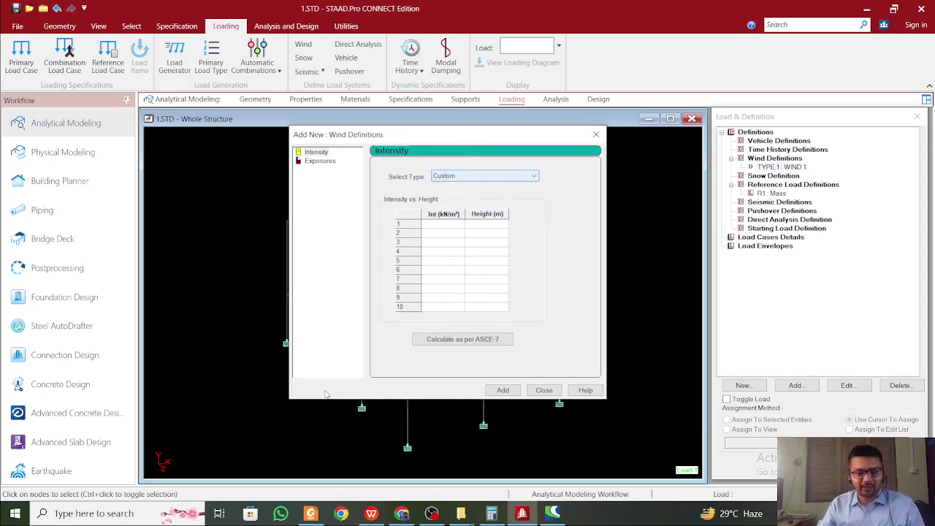
Switch to File Explorer and open the workbook for wind load calculation as per IS 875 part 3 from the Desktop folder
left_click(453, 515)
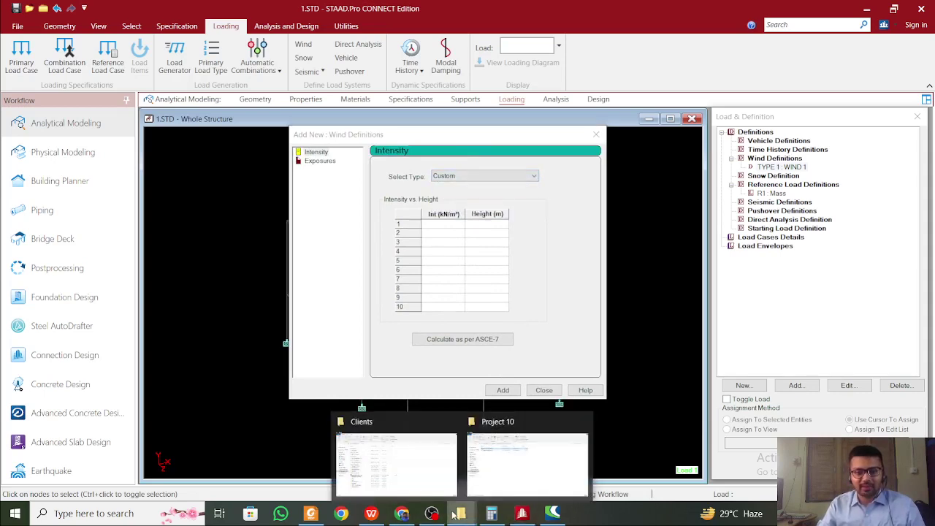
left_click(526, 464)
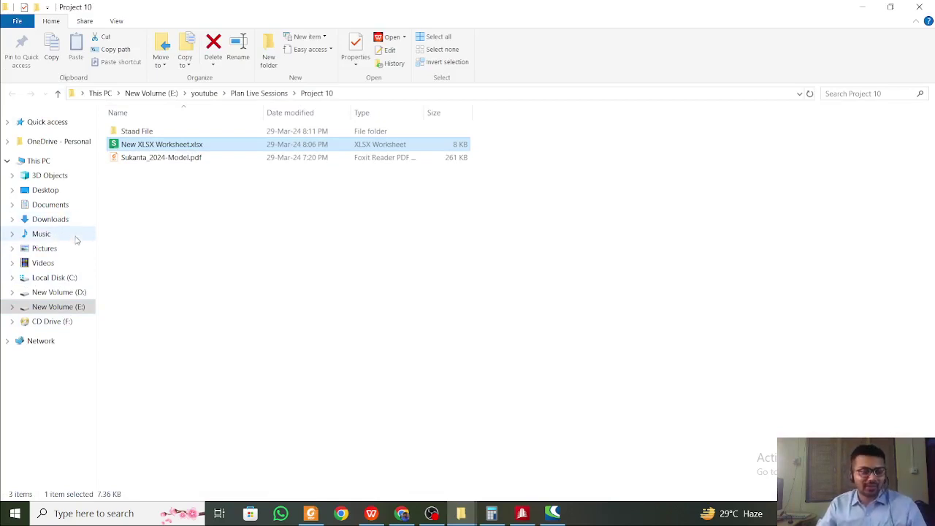
left_click(53, 179)
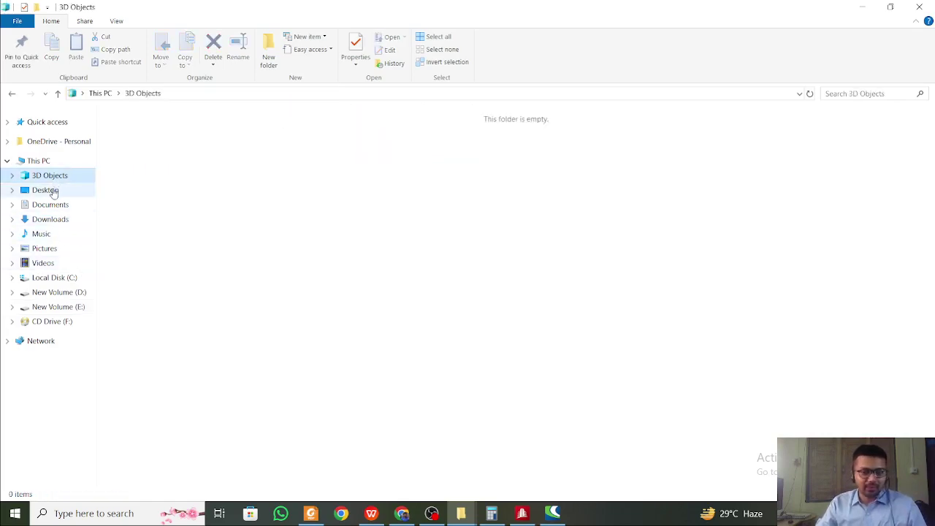
left_click(52, 191)
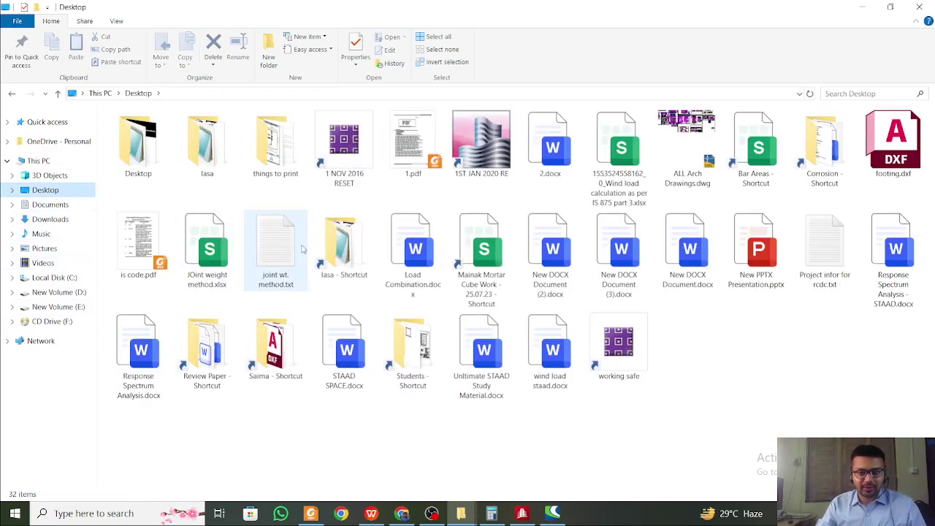
double_click(603, 184)
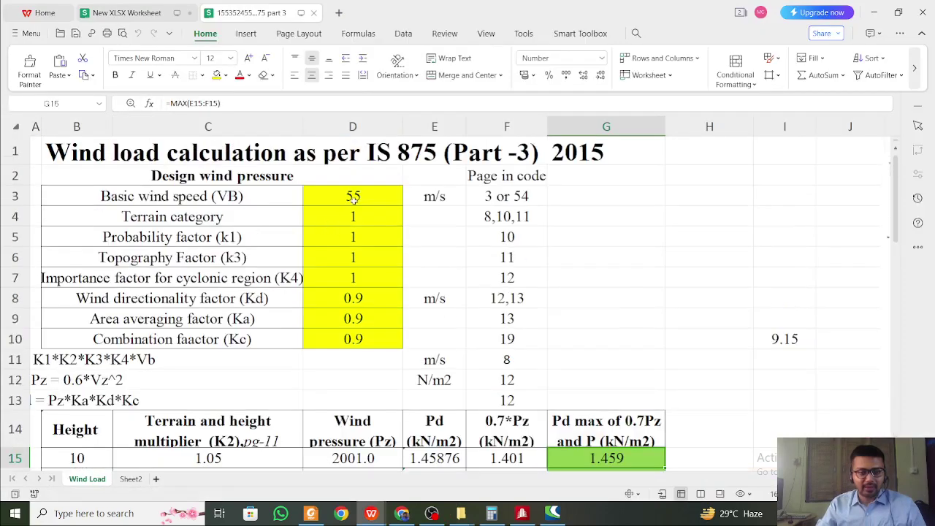
Examine the design wind pressure inputs, from basic wind speed to combination factor, along with their code page references
left_click(511, 209)
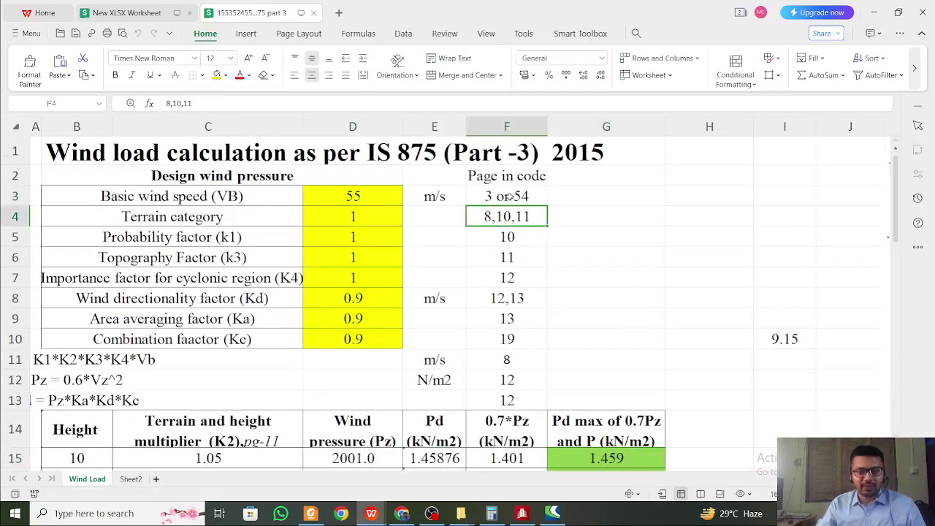
left_click_drag(513, 197, 505, 382)
left_click(506, 299)
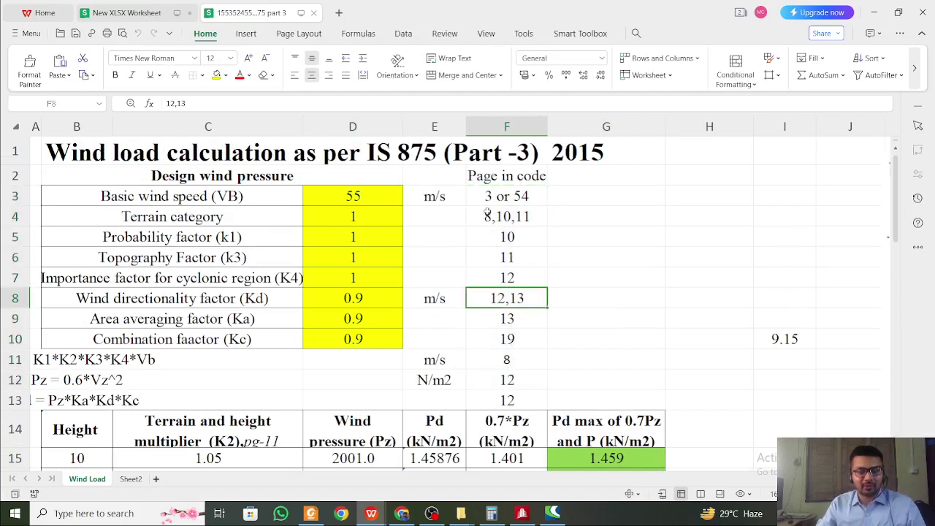
left_click(382, 193)
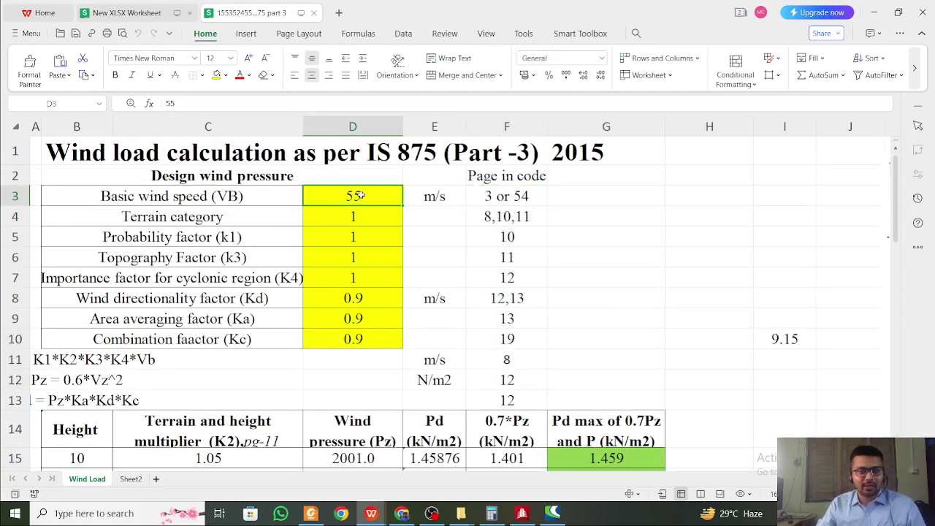
scroll(358, 196, "down", 1)
scroll(343, 202, "up", 1)
scroll(374, 202, "down", 1)
left_click(346, 191)
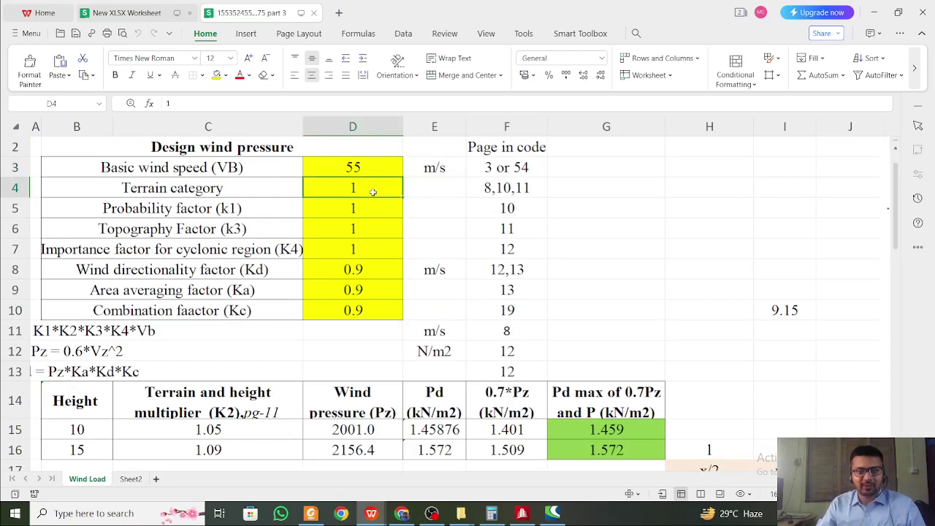
scroll(418, 193, "down", 1)
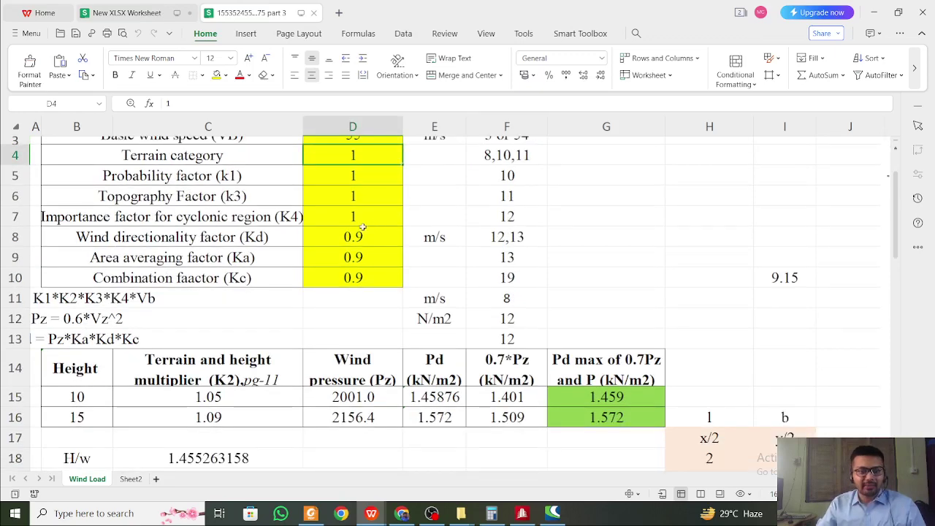
left_click(515, 241)
scroll(517, 279, "up", 2)
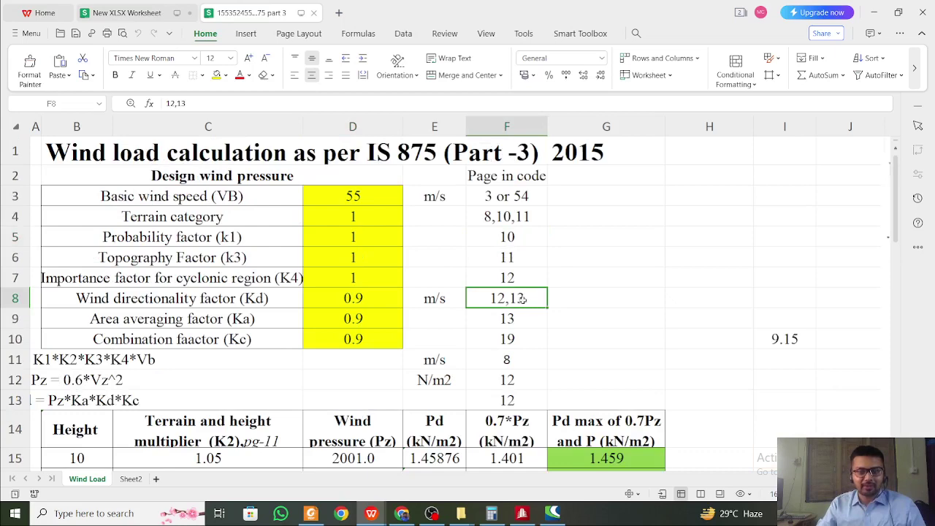
left_click(514, 183)
left_click(524, 284)
left_click(510, 316)
Set the two heights in the wind pressure table to 3 in B15 and 10 in B16
scroll(507, 318, "down", 2)
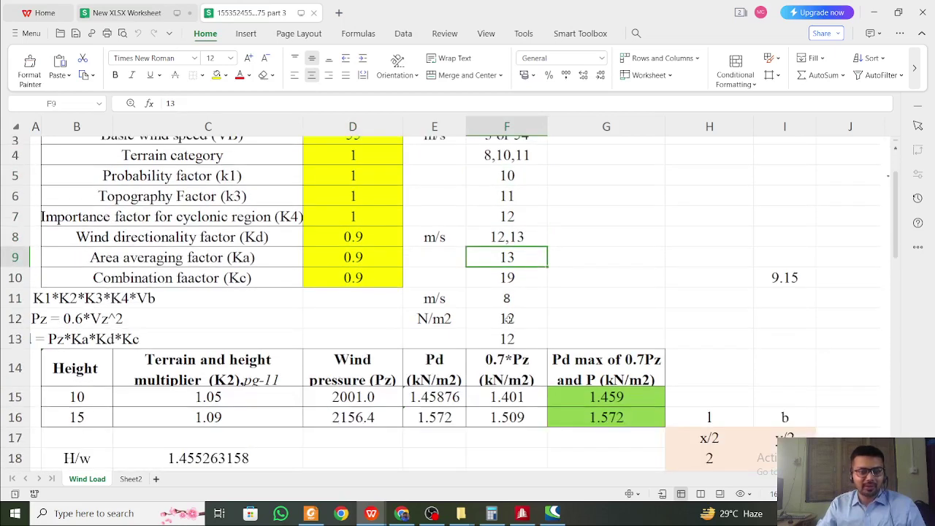
scroll(358, 292, "down", 3)
scroll(380, 291, "up", 1)
scroll(265, 291, "down", 3)
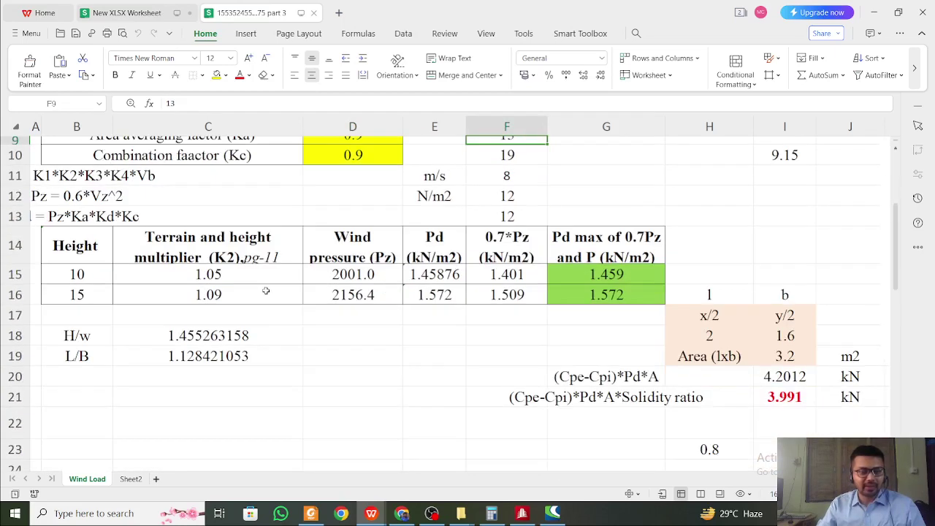
left_click(76, 279)
left_click(79, 294)
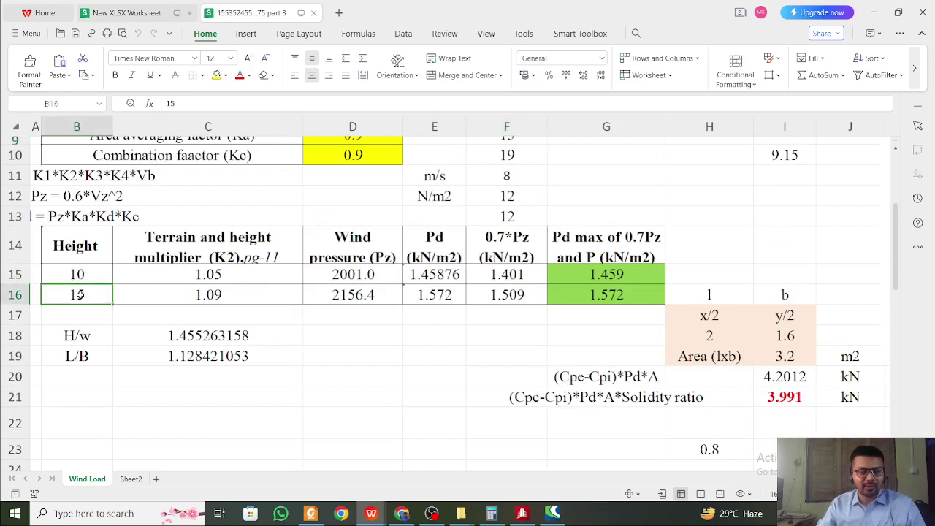
left_click(82, 279)
type("3")
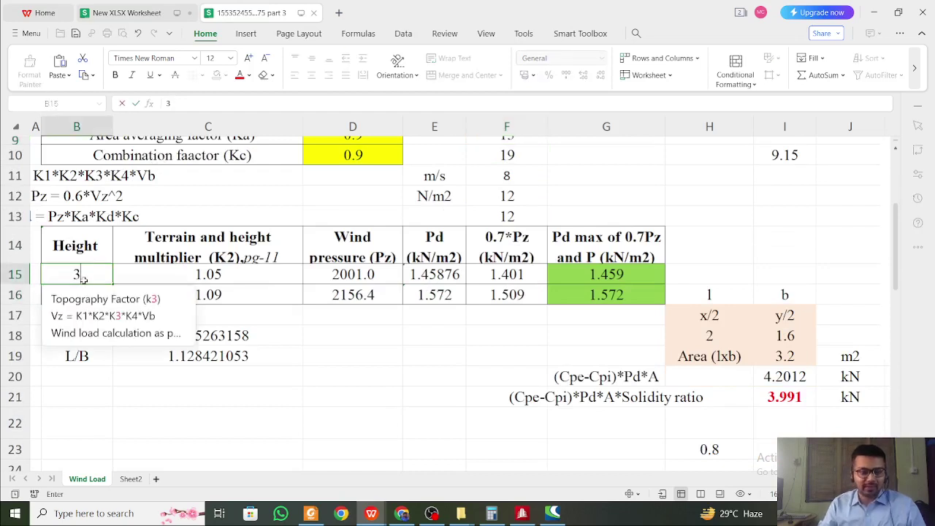
left_click(266, 317)
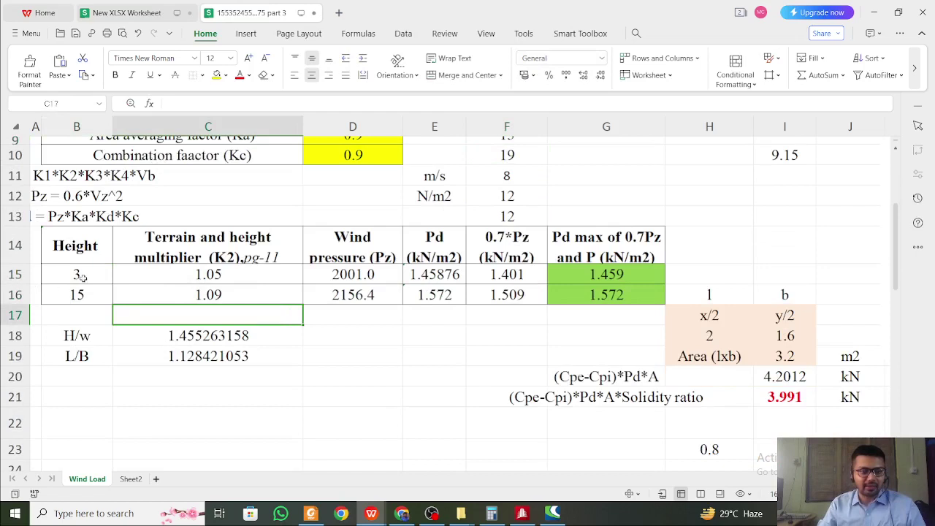
left_click(88, 295)
type("1")
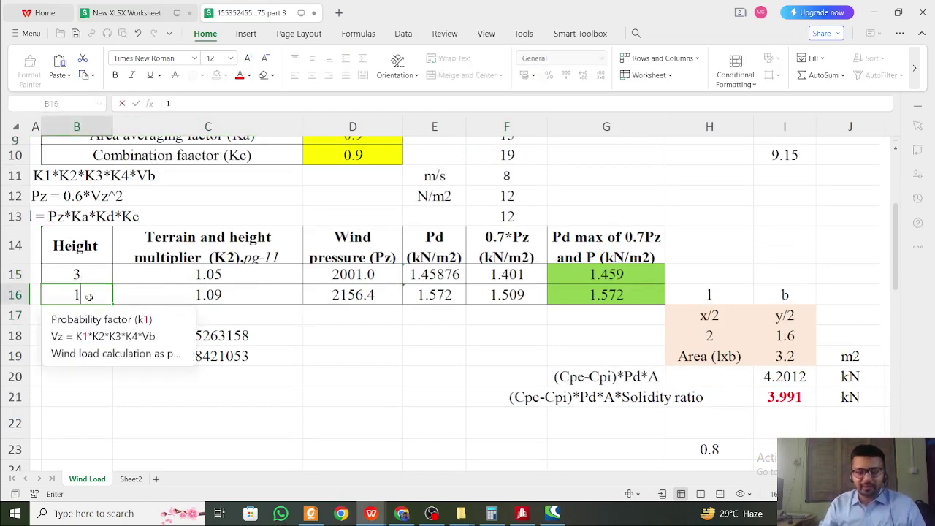
type(".0")
left_click(357, 317)
Open is.875.3.2015.pdf from the IS Codes folder on drive D to look up the K2 terrain and height multiplier
left_click(232, 280)
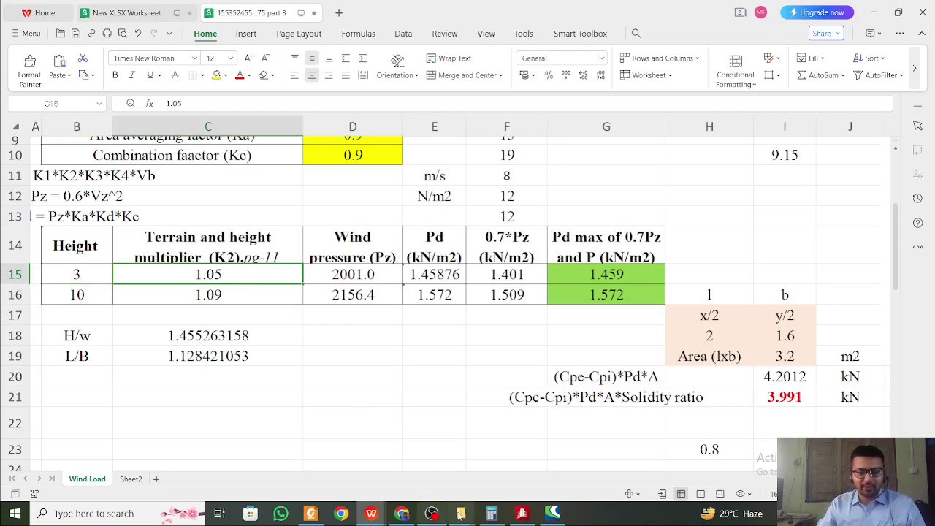
mouse_move(460, 513)
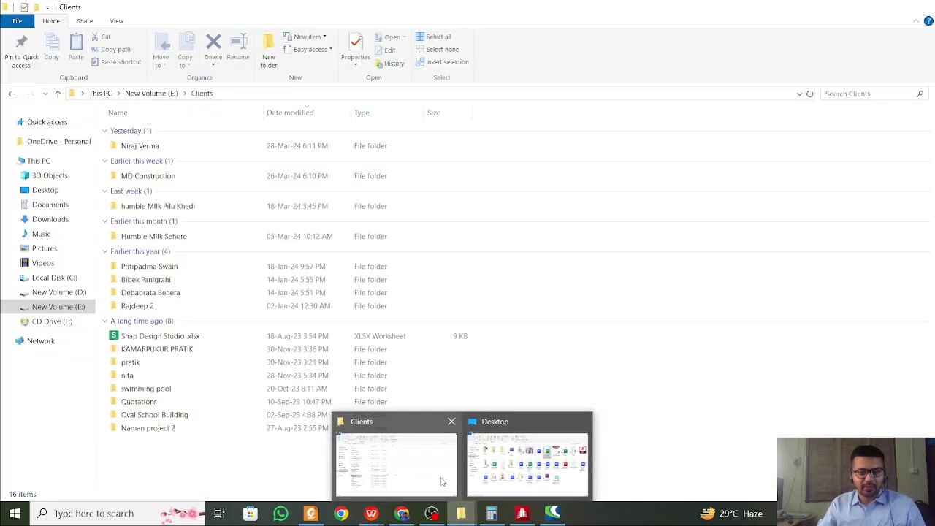
left_click(441, 482)
left_click(58, 292)
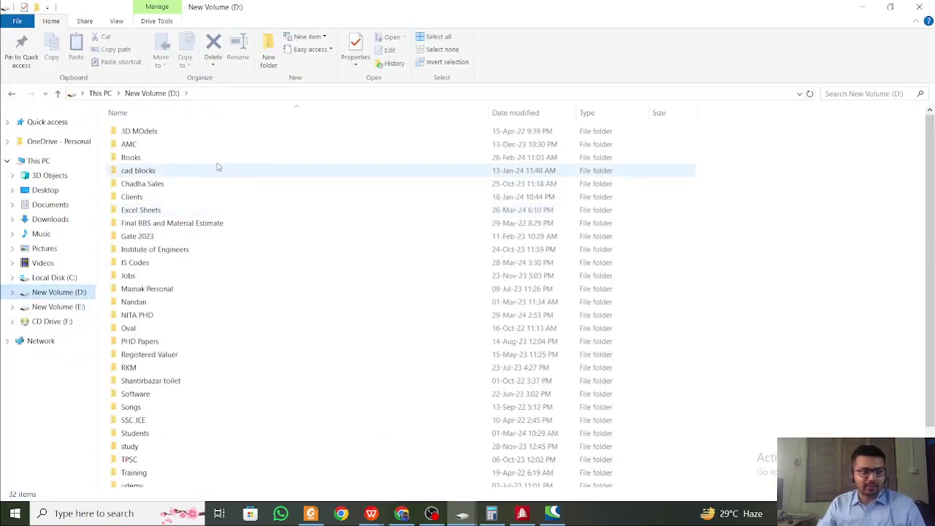
left_click(228, 212)
key("i")
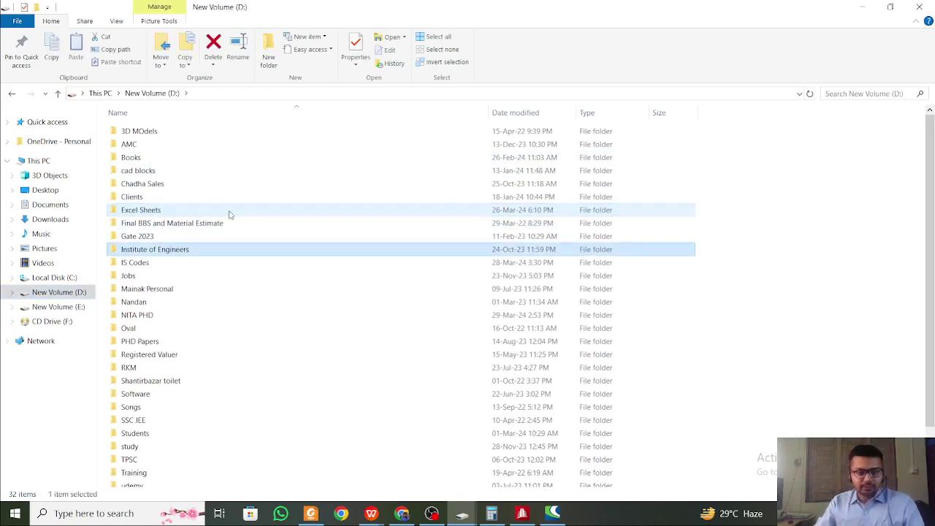
double_click(217, 263)
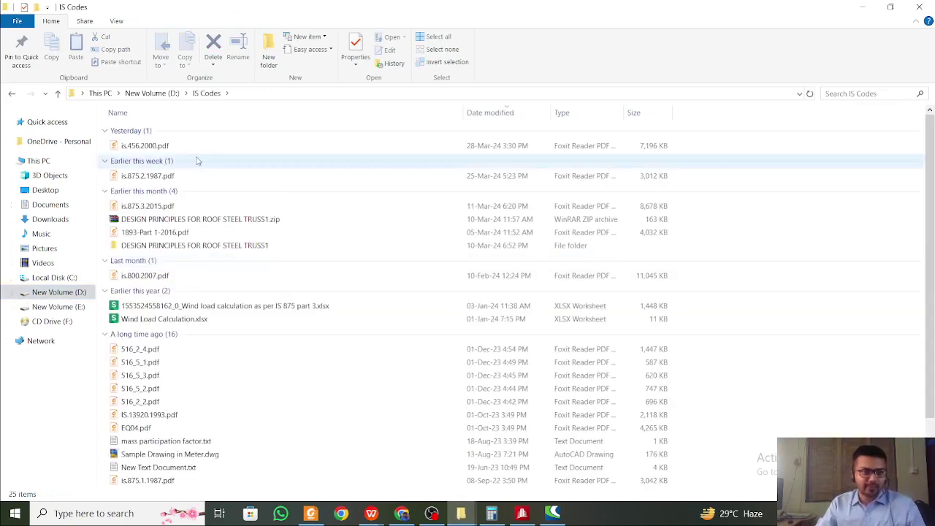
double_click(207, 212)
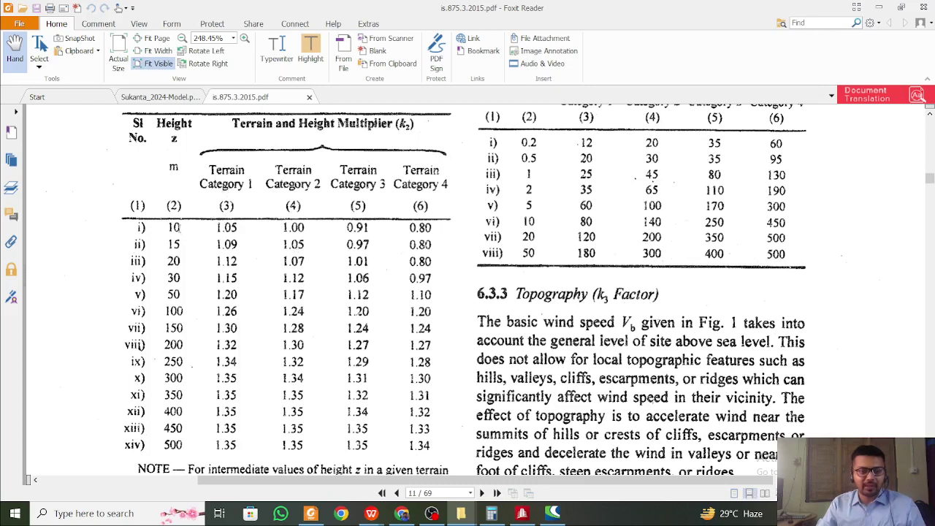
Examine the K2 multipliers for the 10 m height row across the terrain categories in the IS 875 Part 3 table
left_click_drag(184, 228, 239, 227)
left_click(208, 230)
left_click(219, 228)
left_click(878, 7)
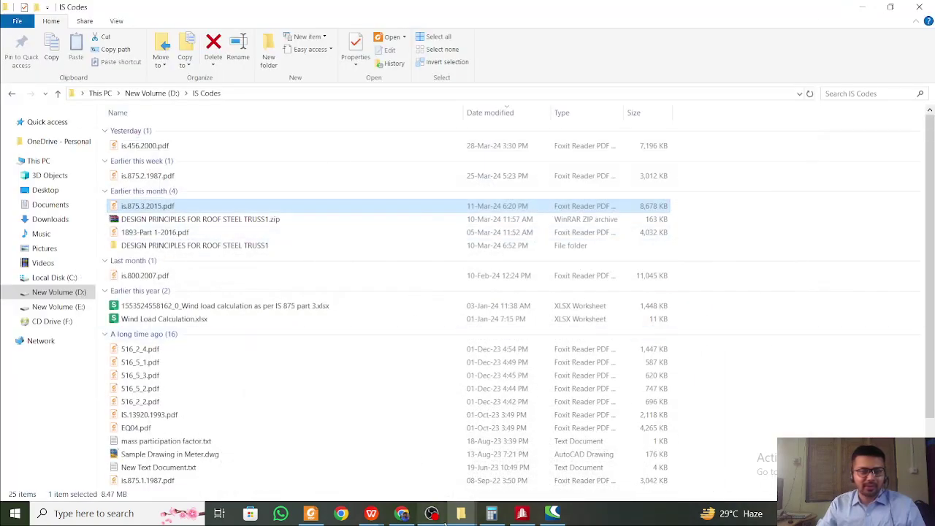
Switch to the IS 875 part 3 wind load workbook and set the first height, in B15, to 10
mouse_move(367, 514)
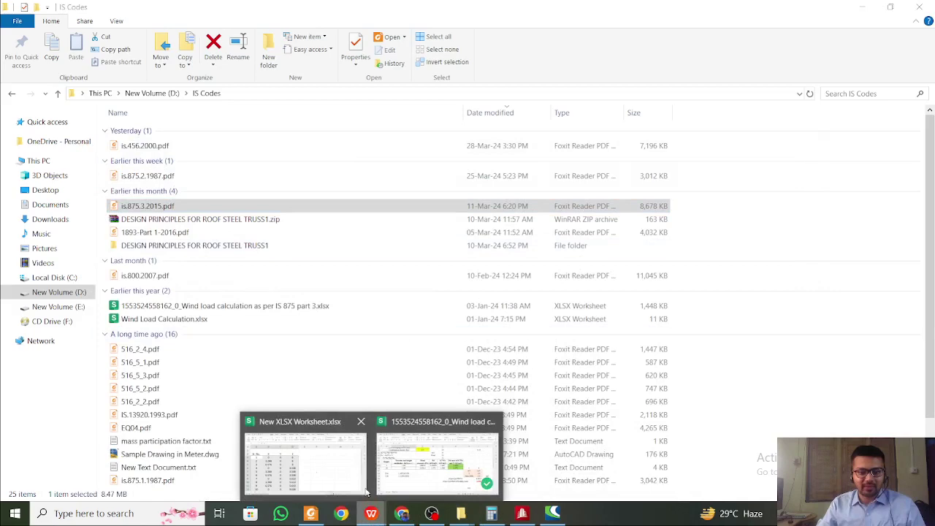
left_click(330, 471)
left_click(260, 13)
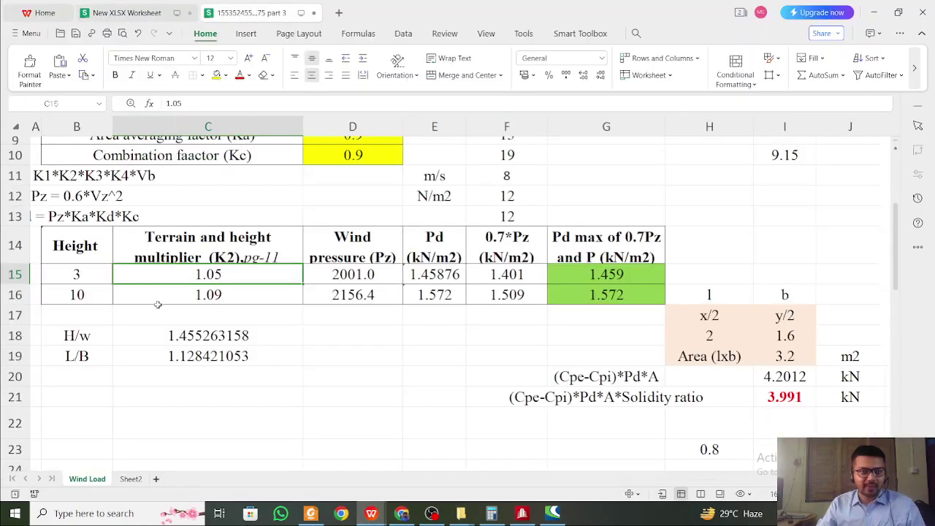
left_click(82, 298)
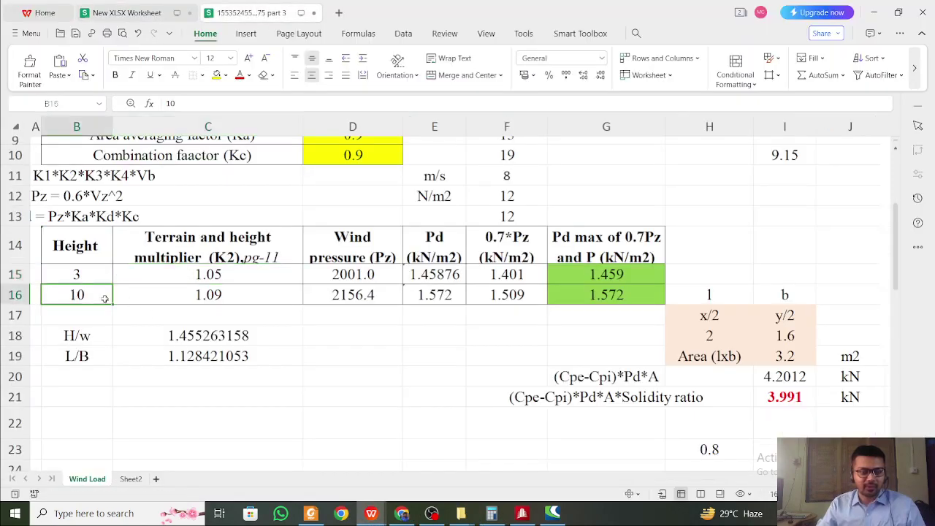
left_click(147, 298)
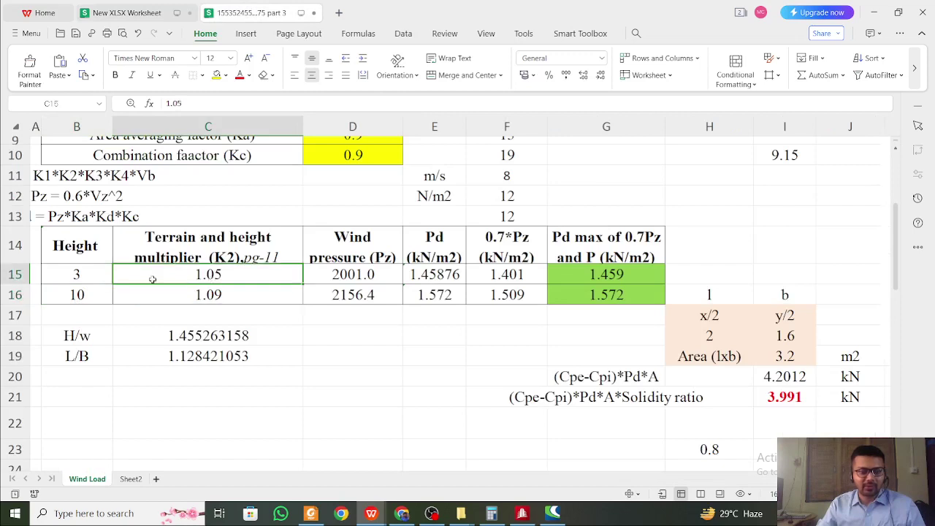
left_click(90, 276)
type("10")
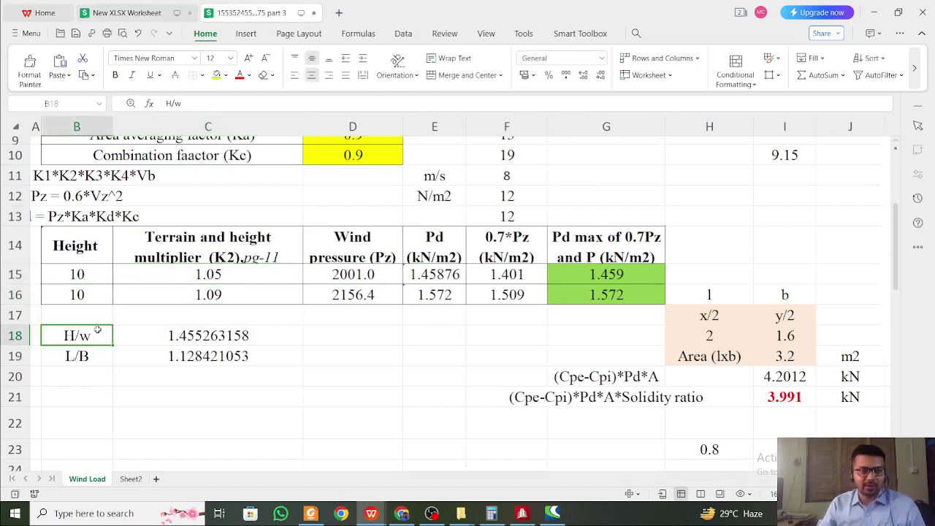
left_click(187, 282)
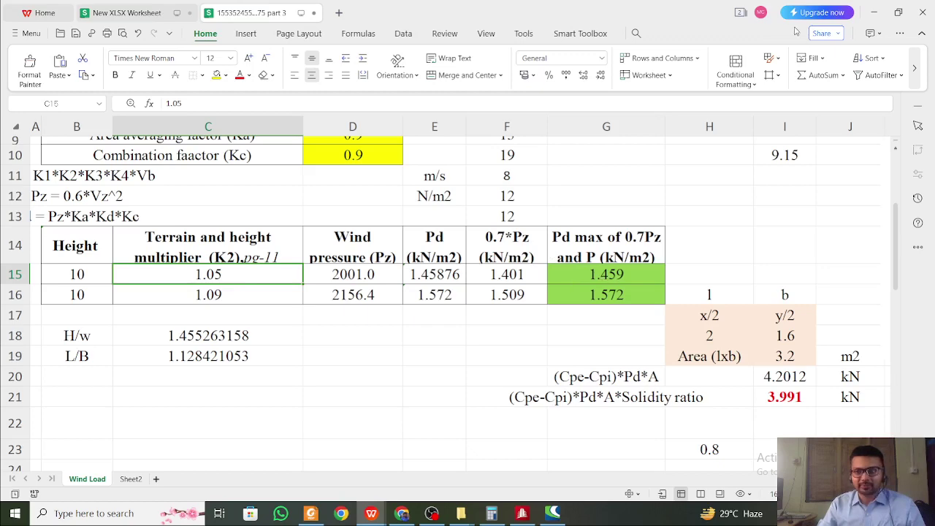
Switch to STAAD.Pro and enter heights of 3 m and 10 m in the custom wind intensity table
left_click(874, 12)
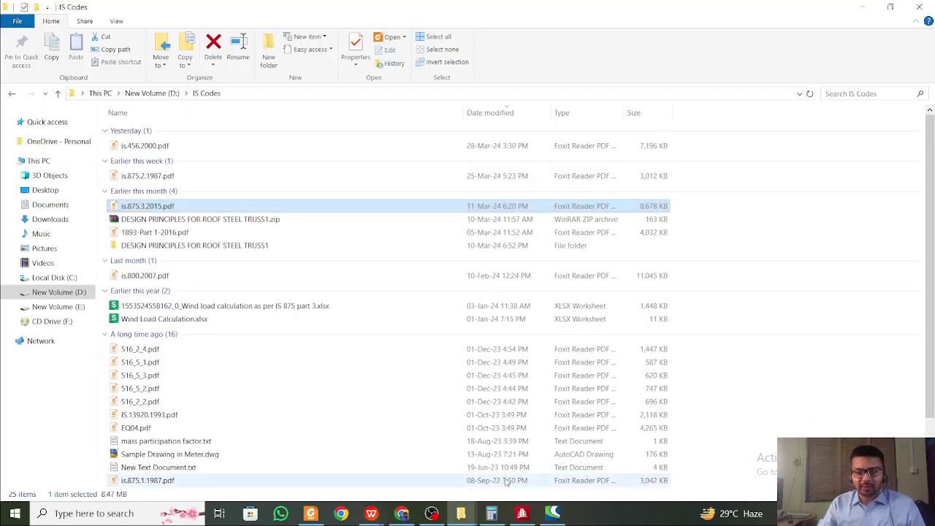
left_click(523, 513)
left_click(488, 227)
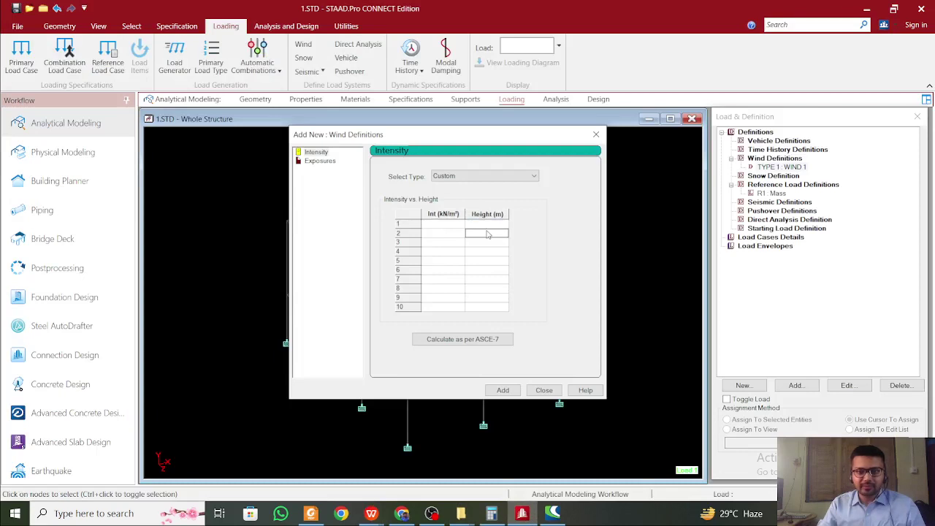
type("3")
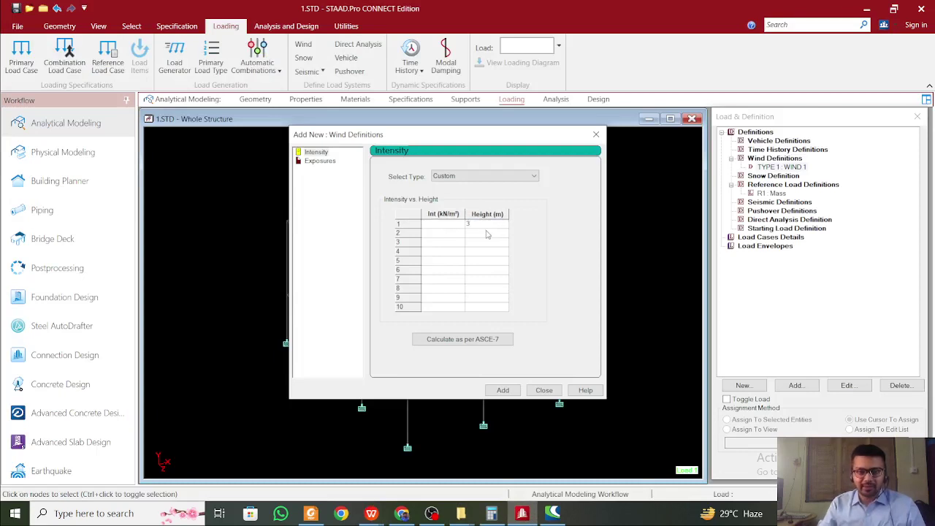
left_click(486, 232)
type("10")
left_click(449, 227)
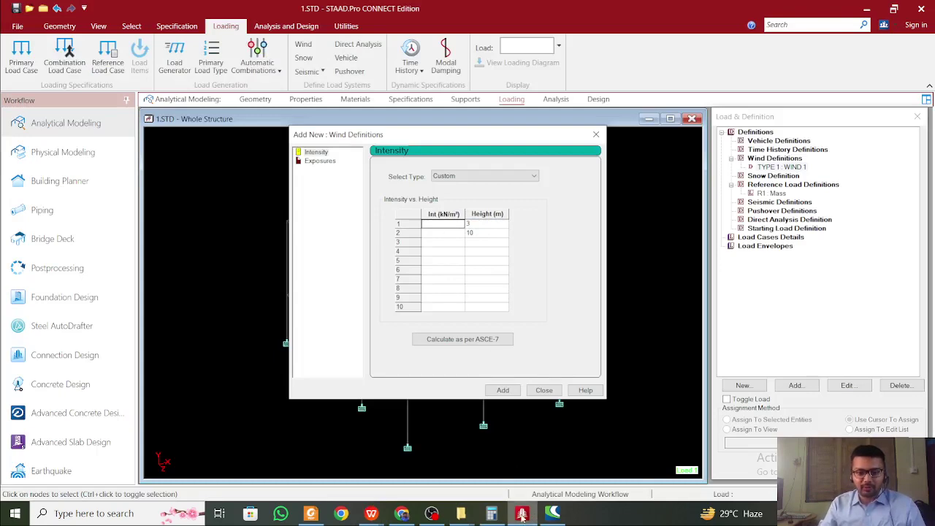
Switch to File Explorer and preview the open wind load workbook to check its design pressures
left_click(460, 513)
mouse_move(371, 513)
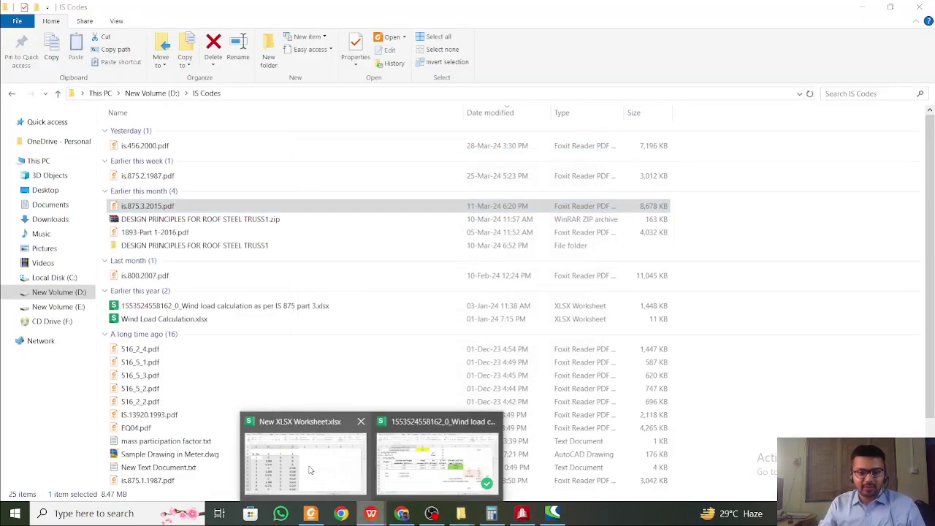
mouse_move(401, 464)
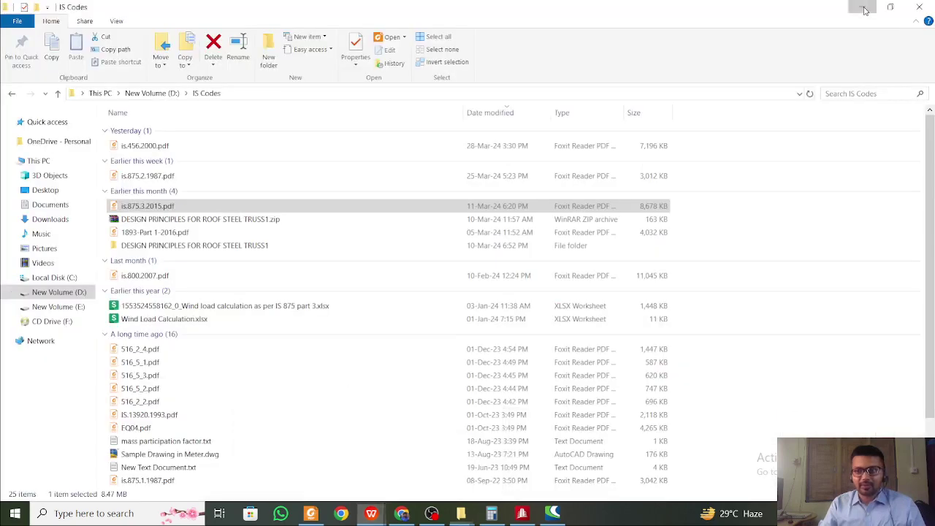
left_click(862, 7)
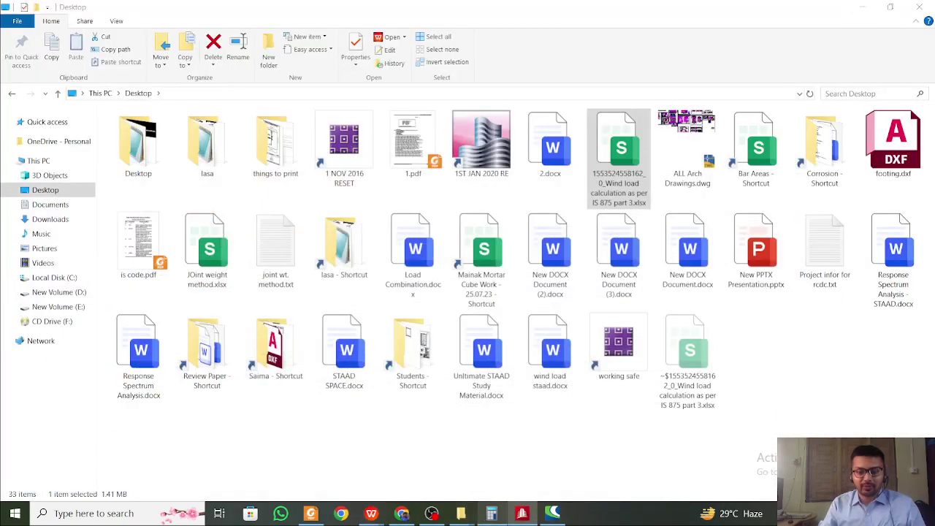
Switch to STAAD.Pro, start a new custom intensity for wind definition WIND 1, and enter heights of 3 m and 10 m
left_click(521, 513)
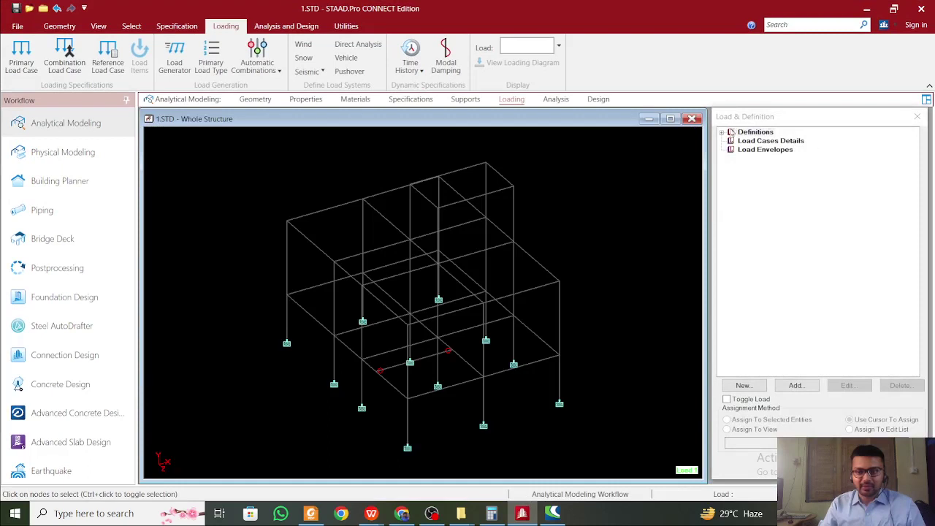
left_click(723, 133)
left_click(731, 159)
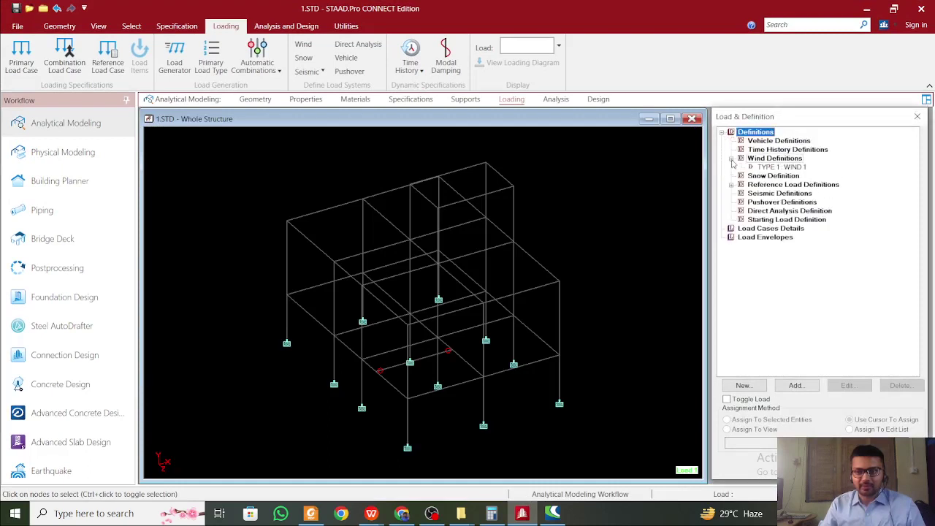
left_click(780, 168)
left_click(795, 385)
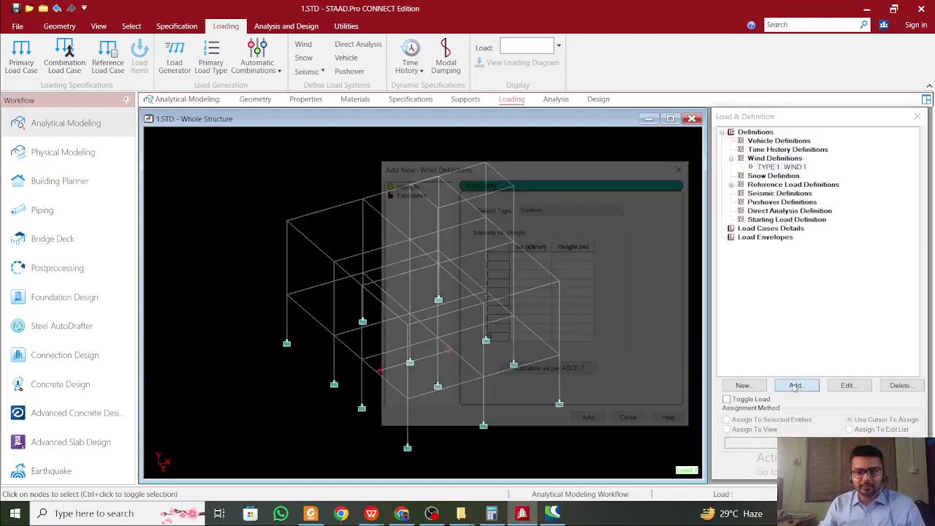
left_click(576, 262)
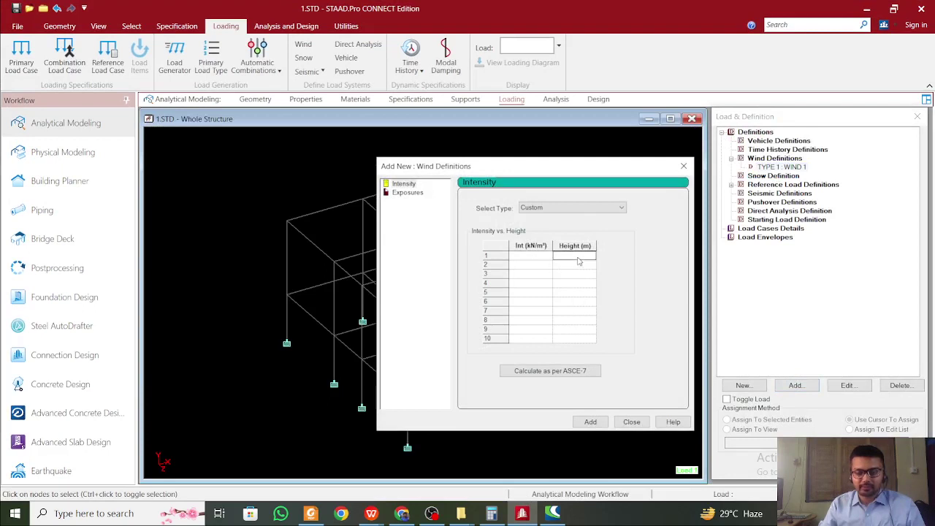
type("3")
key("Return")
type("10")
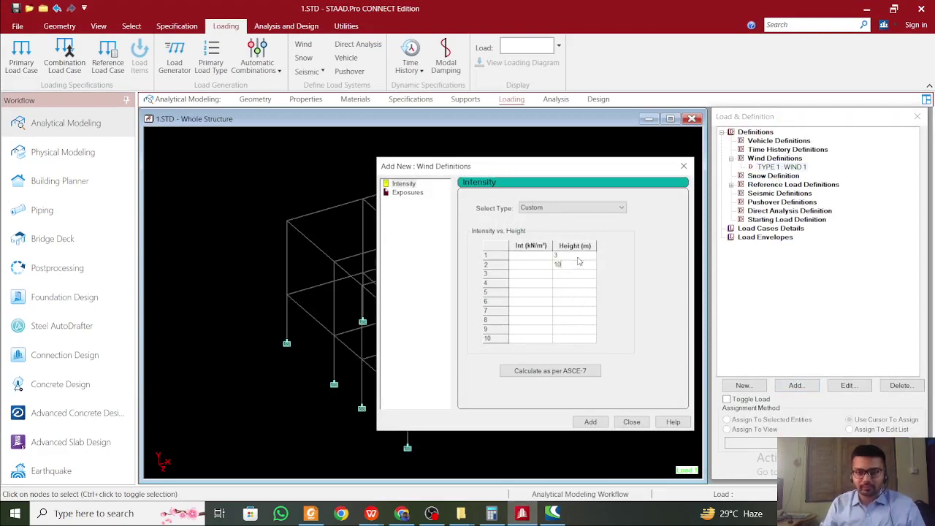
Set the intensity for both heights to 1.459 kN/m² and add it to WIND 1, without adding an exposure factor
left_click(541, 256)
type("1")
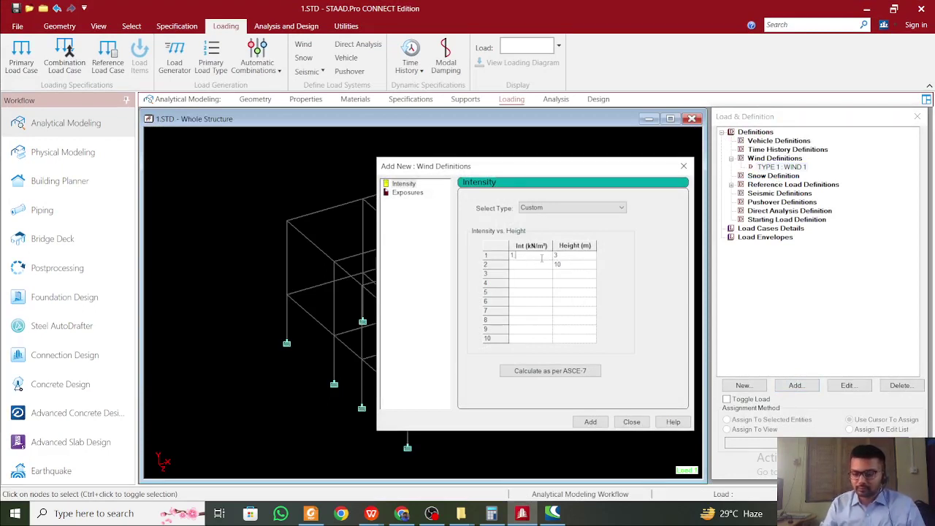
type(".459")
key("Return")
type("1")
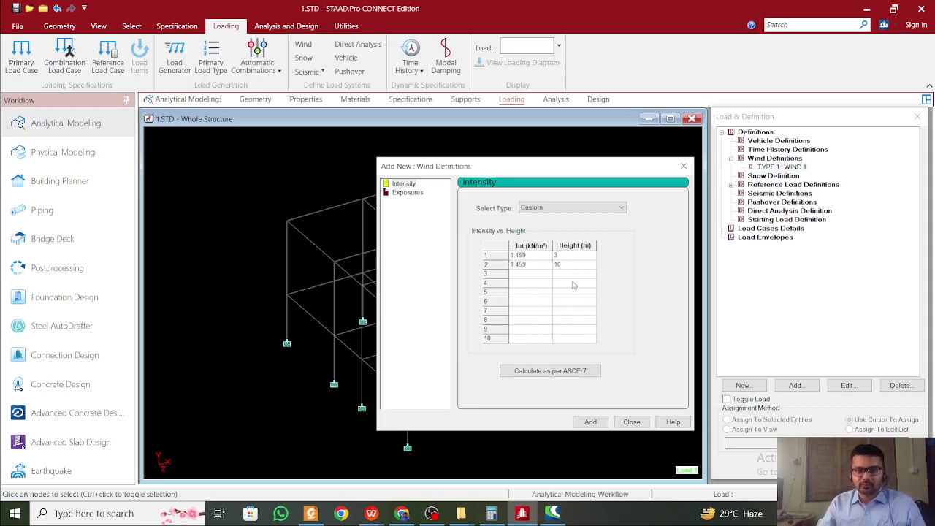
left_click(590, 422)
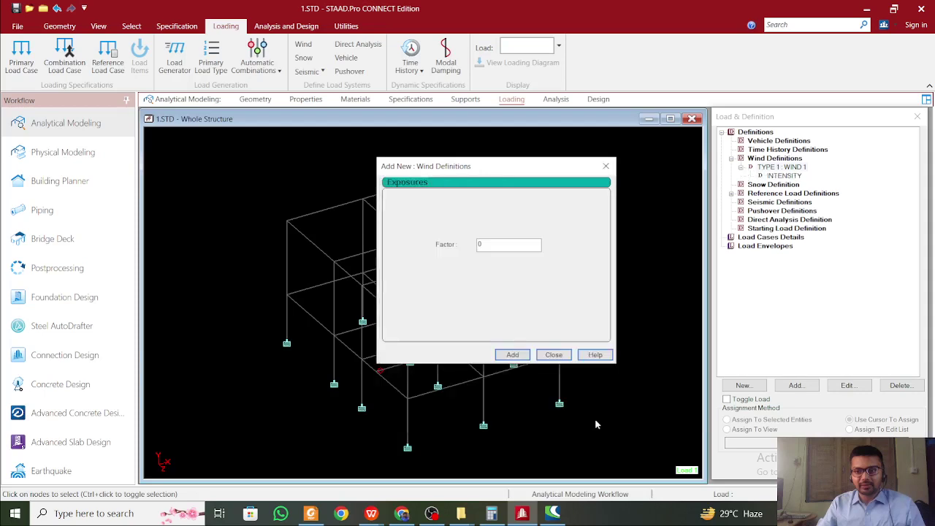
left_click(553, 358)
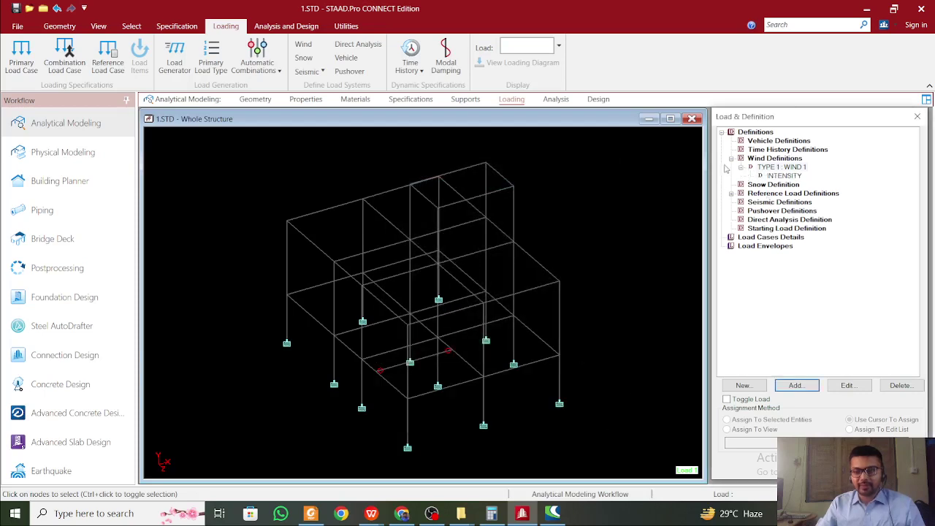
Start a new seismic definition of type Indian:IS 1893-2016 and open its seismic parameter generator
left_click(746, 203)
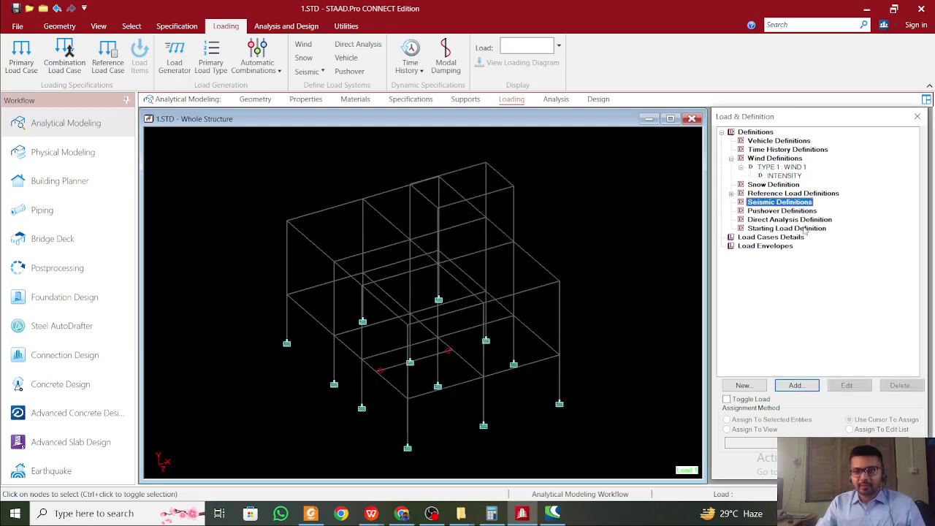
left_click(795, 385)
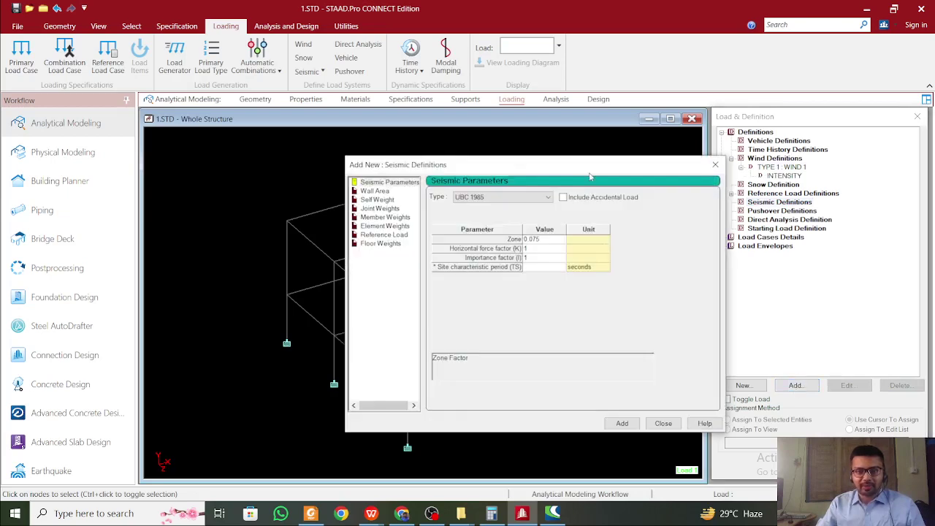
left_click_drag(590, 176, 545, 156)
left_click(475, 177)
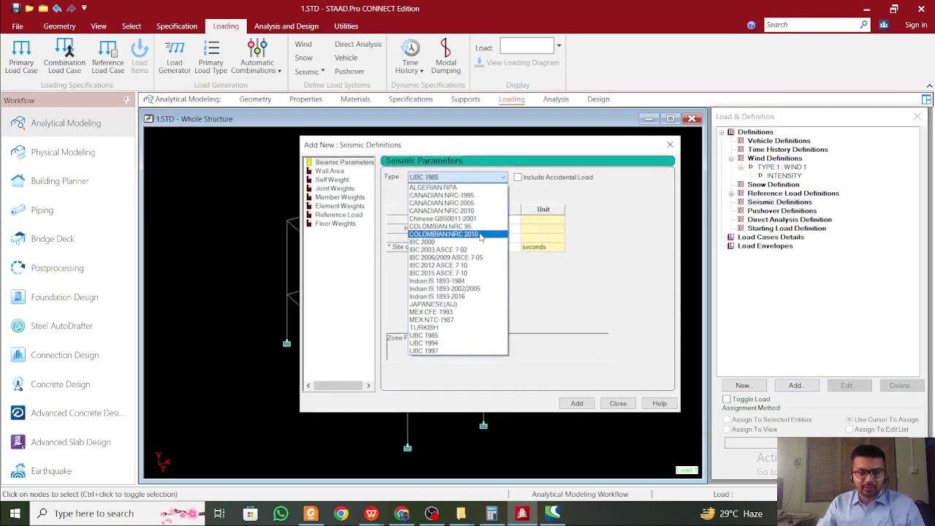
left_click(479, 297)
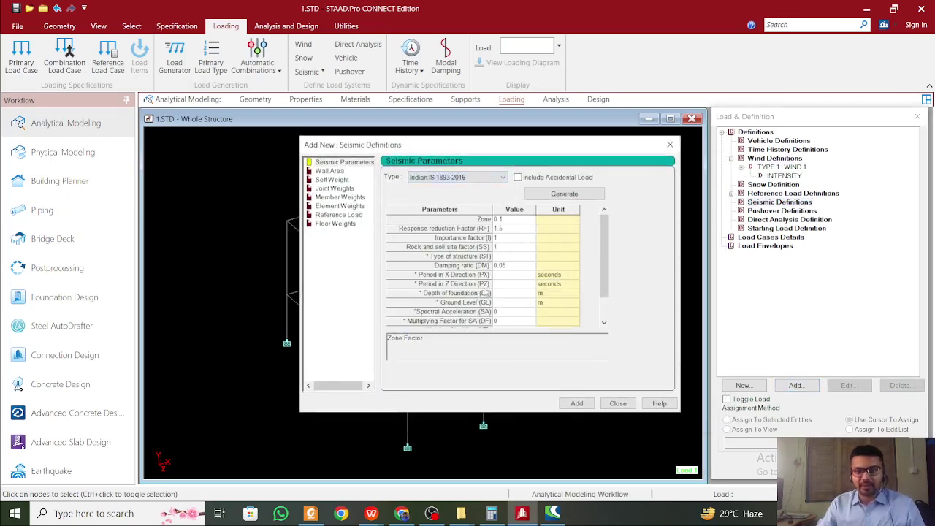
left_click(563, 194)
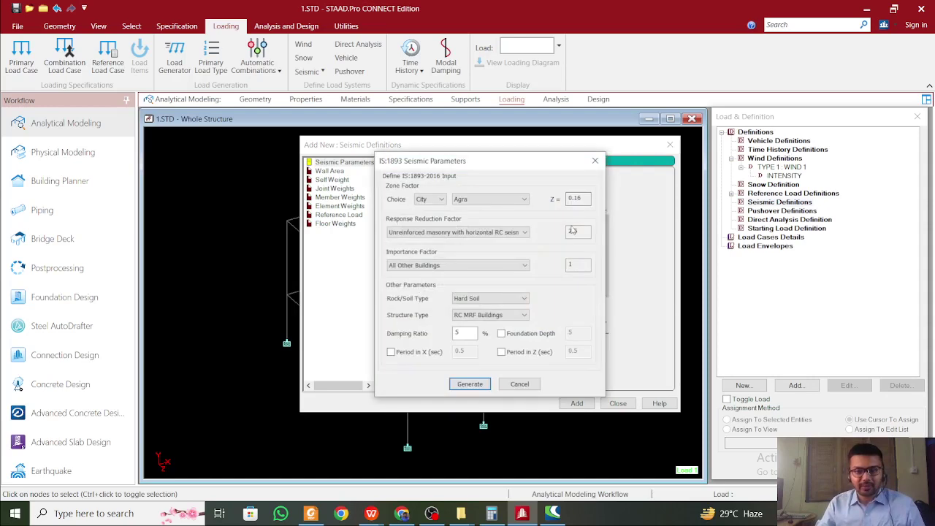
Choose the seismic zone factor by zone V and the response reduction factor for RC buildings with Special Moment Resisting Frame
left_click(430, 199)
left_click(427, 215)
left_click(472, 198)
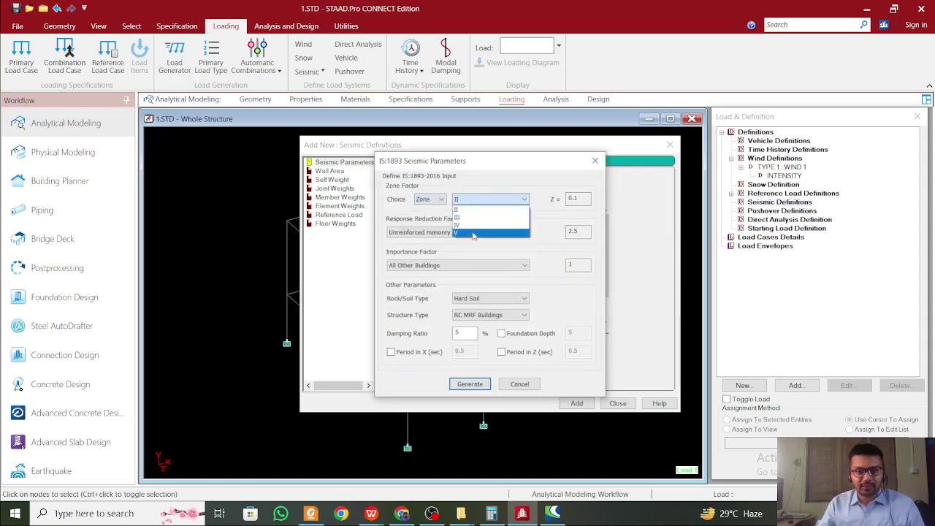
left_click(474, 235)
left_click(456, 232)
left_click(454, 250)
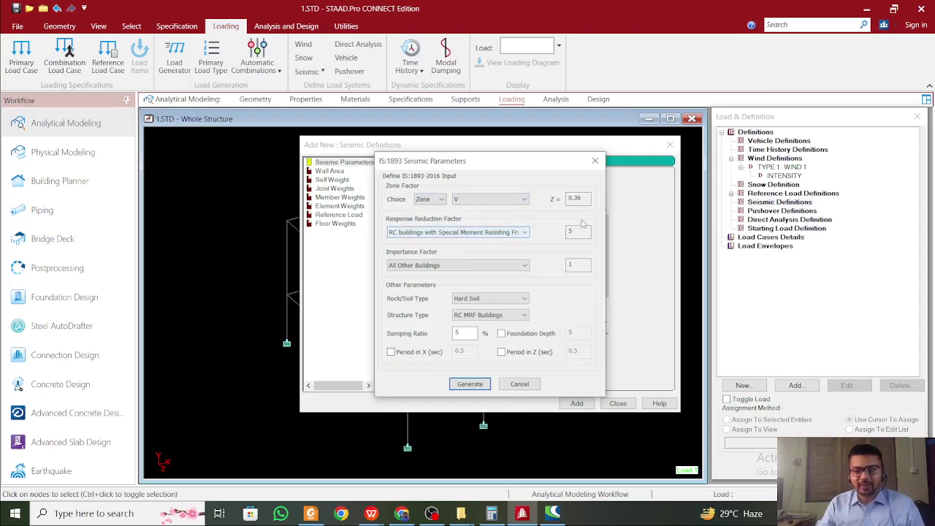
Keep All Other Buildings as the importance factor category and set the rock/soil type to Medium Soil
left_click(494, 266)
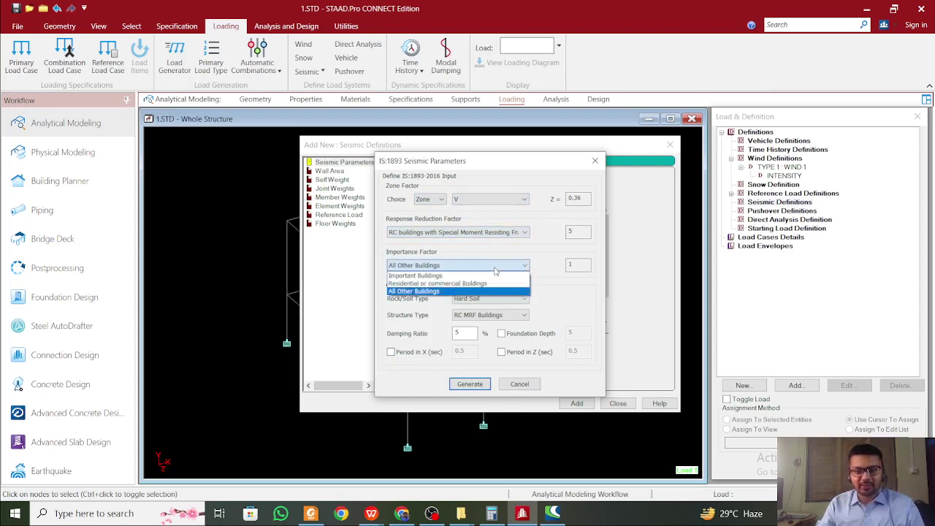
left_click(495, 268)
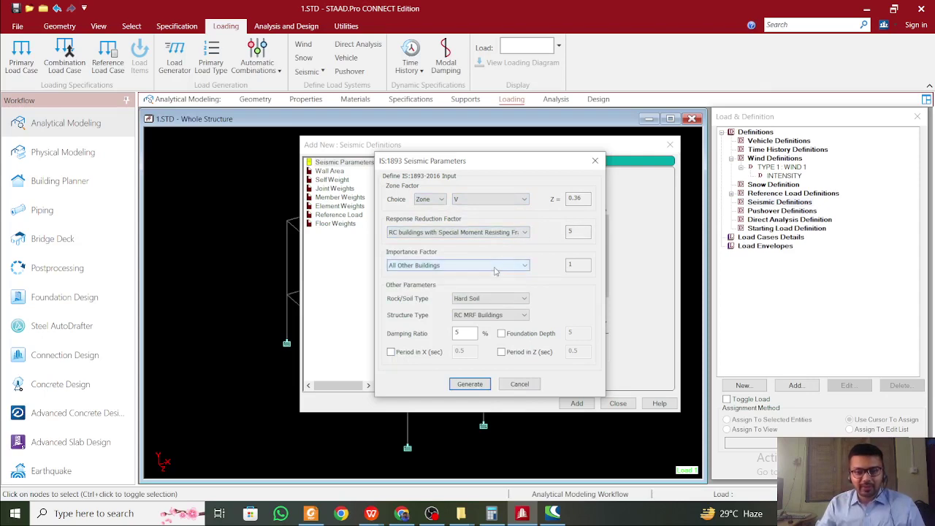
left_click(494, 266)
left_click(495, 266)
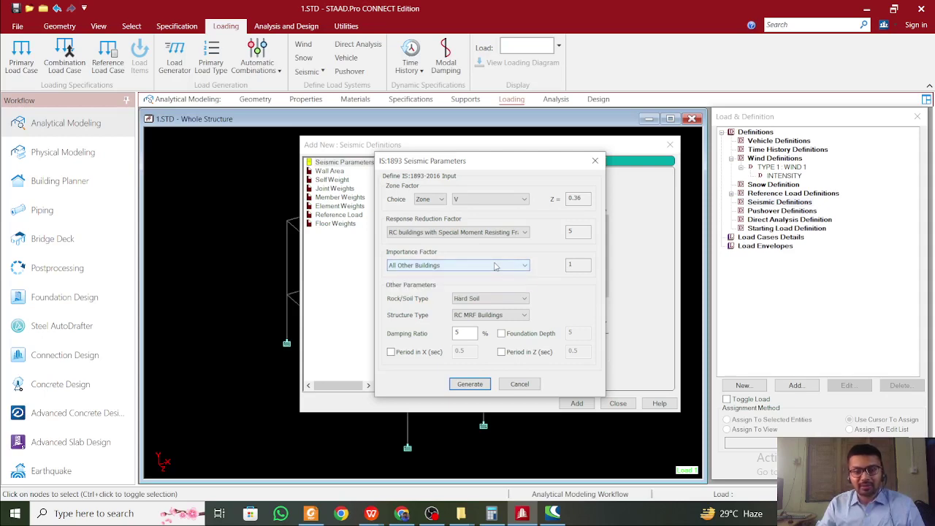
left_click(500, 300)
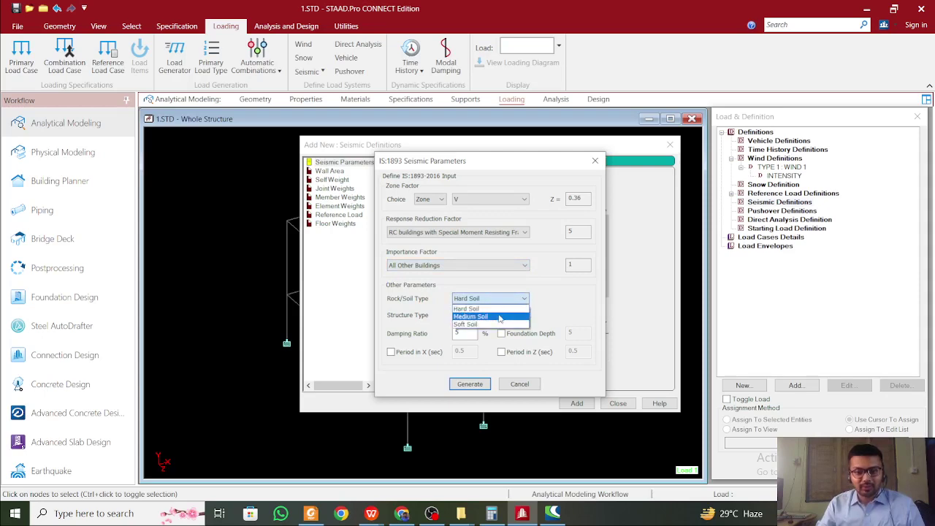
left_click(499, 317)
Set the structure type to All other Buildings, leaving the X and Z period overrides off
left_click(503, 316)
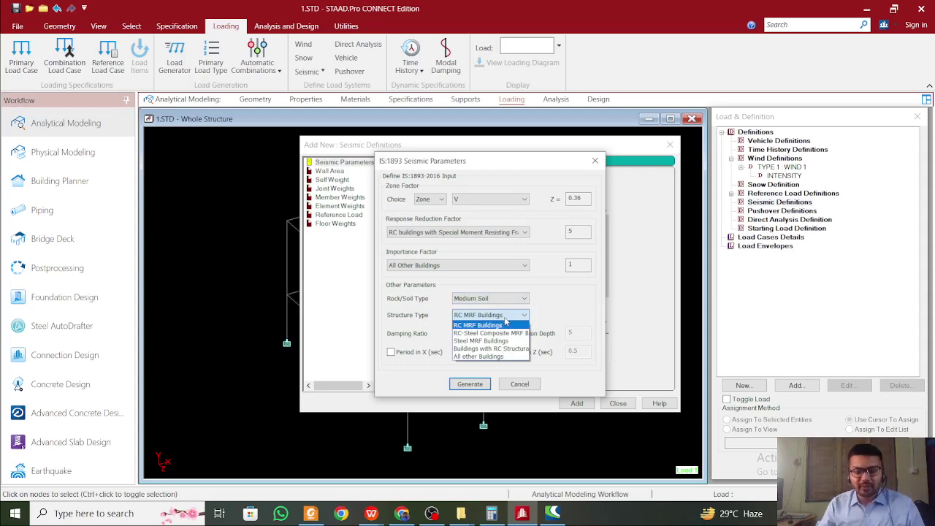
left_click(482, 356)
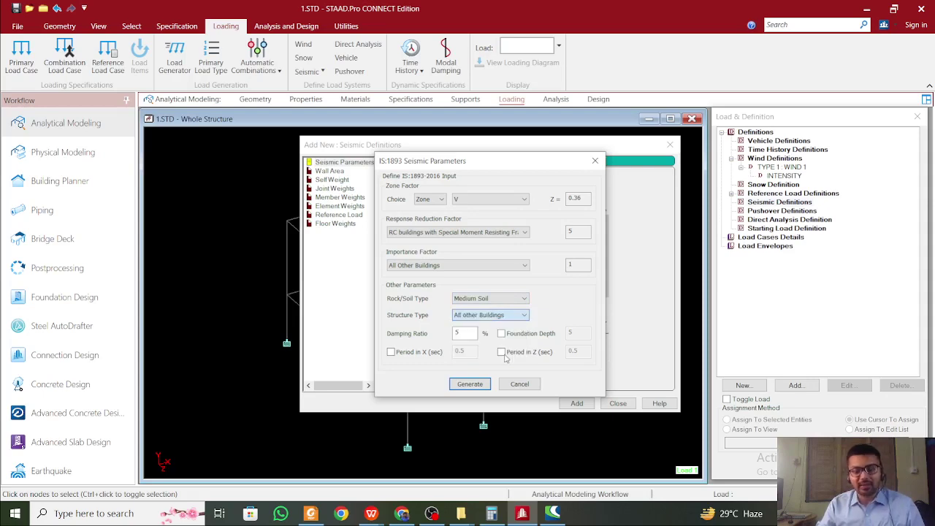
left_click(515, 313)
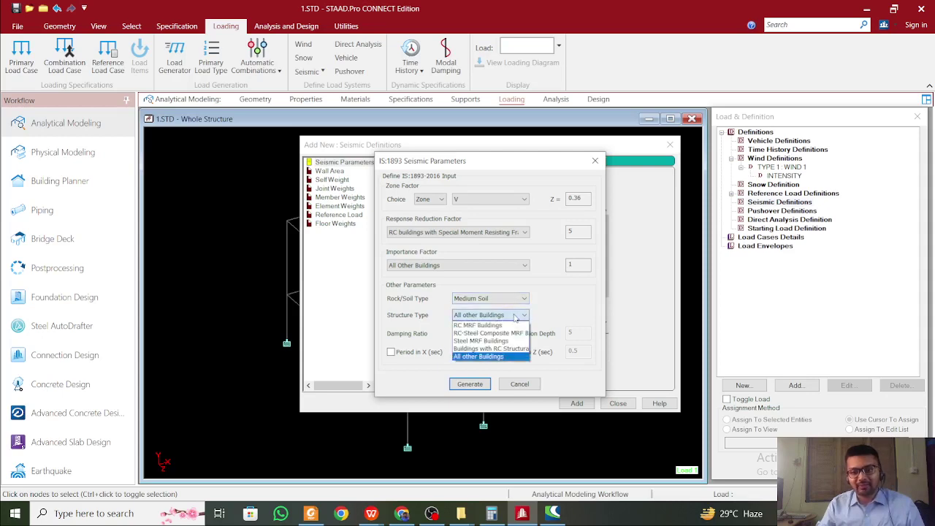
left_click(515, 314)
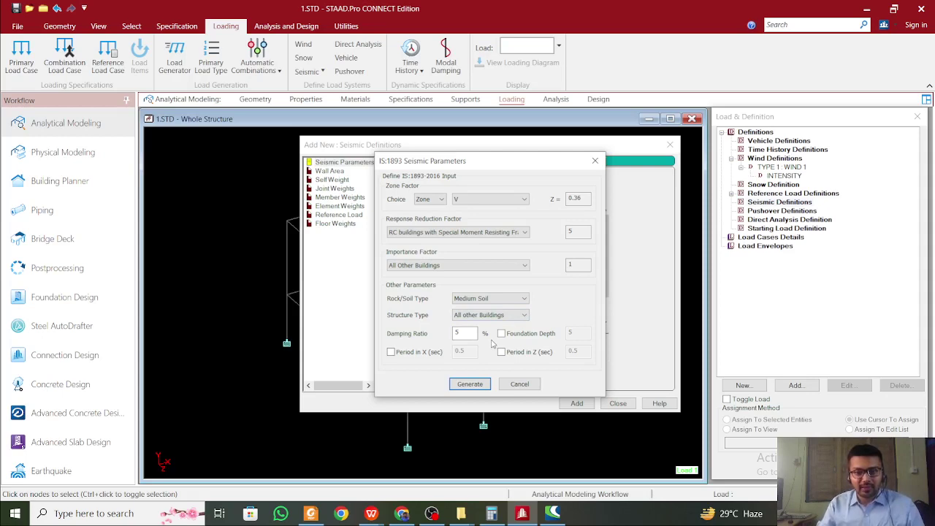
left_click(435, 356)
left_click(433, 358)
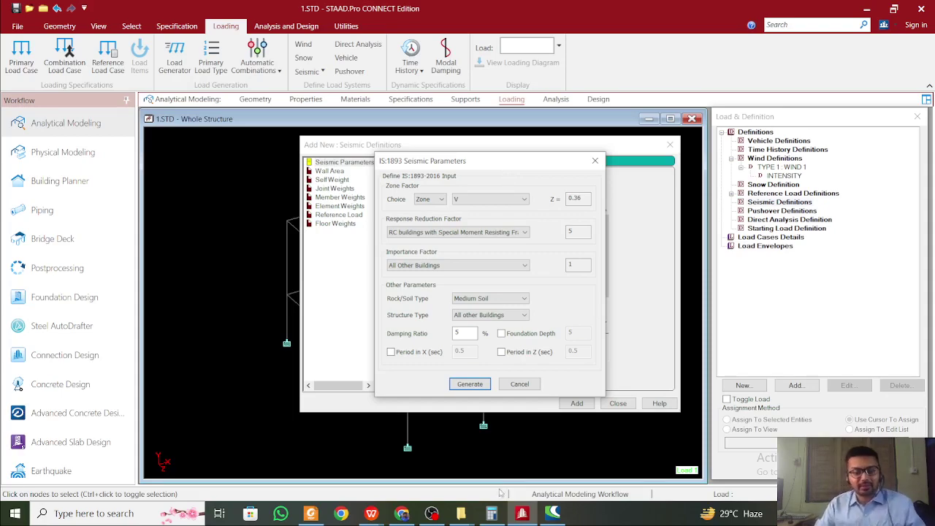
Switch to the Desktop folder in File Explorer and open the document Response Spectrum Analysis - STAAD.docx
left_click(462, 515)
mouse_move(424, 466)
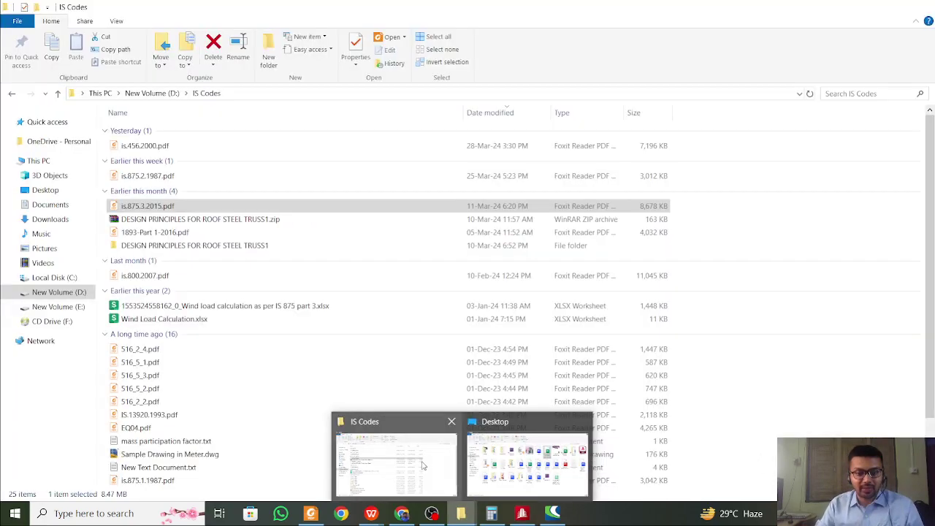
mouse_move(526, 465)
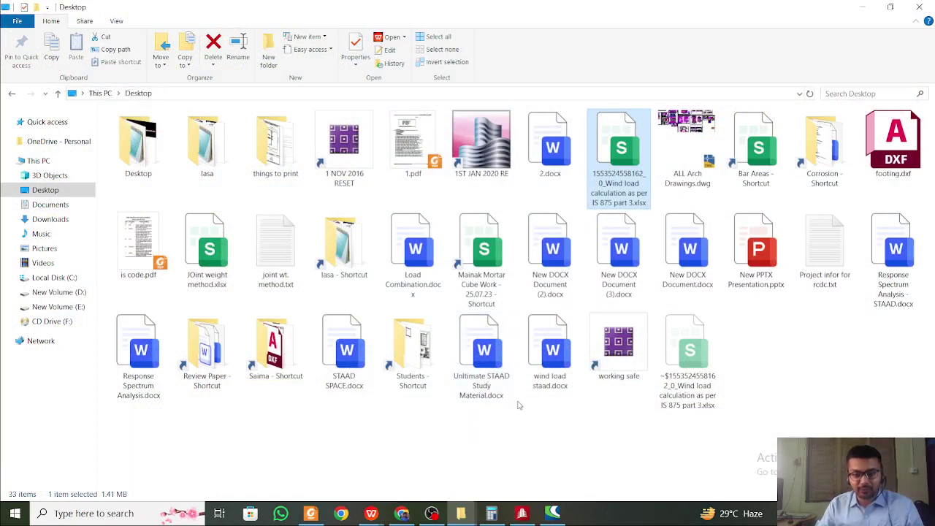
left_click(891, 276)
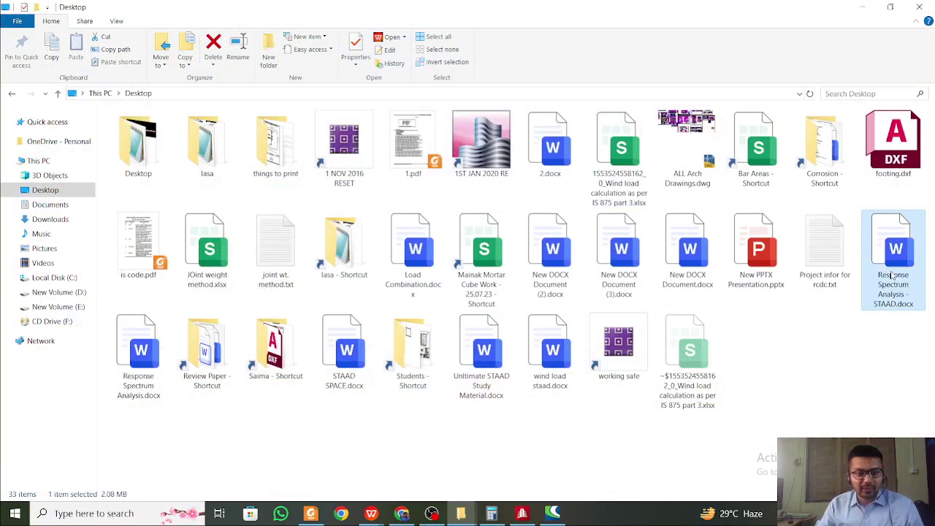
double_click(890, 276)
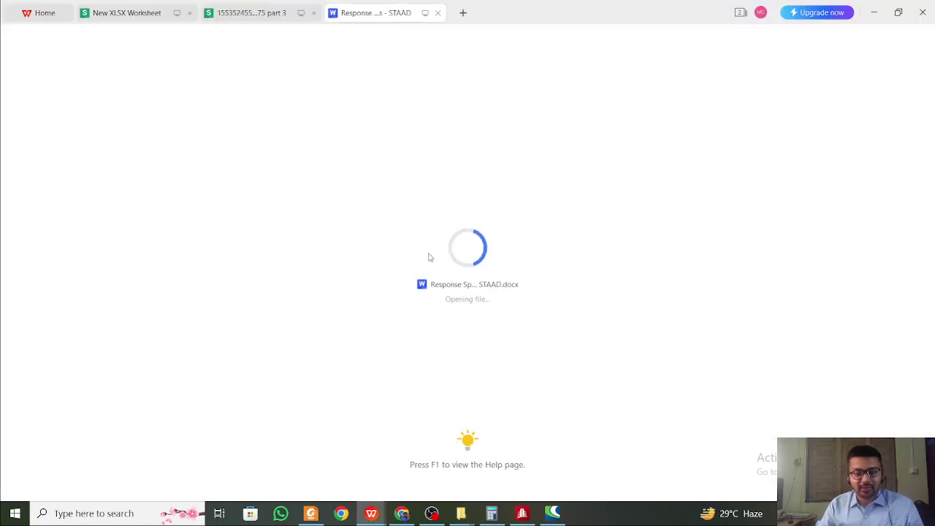
Look through the response spectrum notes for the fundamental period formula for all other buildings and its worked example in X and Z
scroll(423, 244, "down", 5)
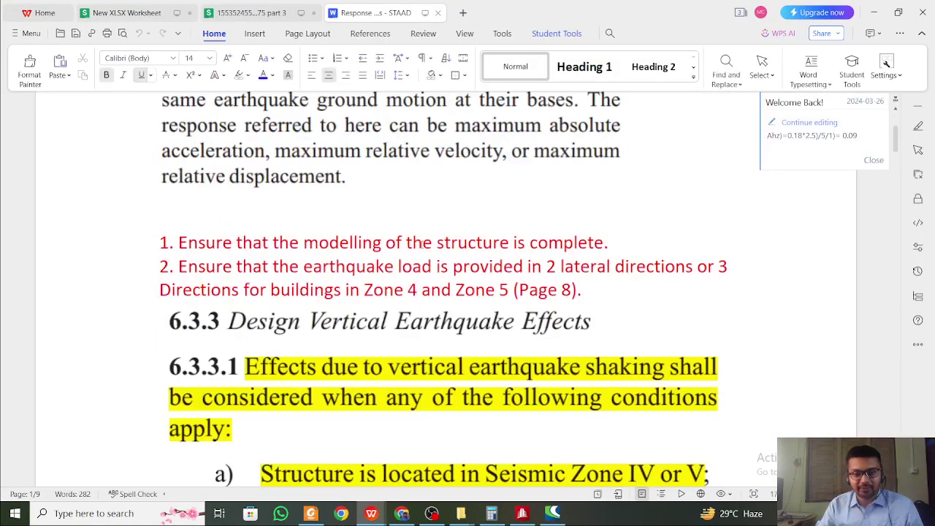
scroll(420, 245, "down", 15)
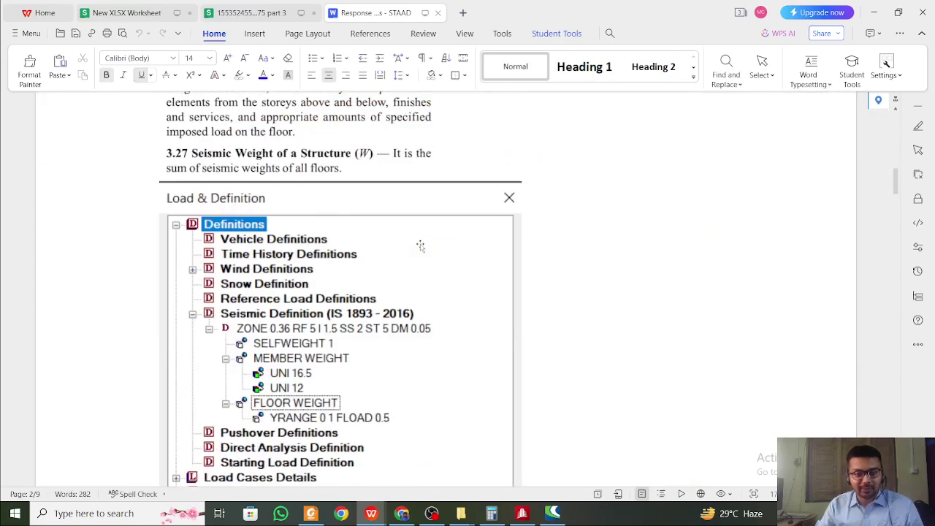
scroll(420, 245, "down", 15)
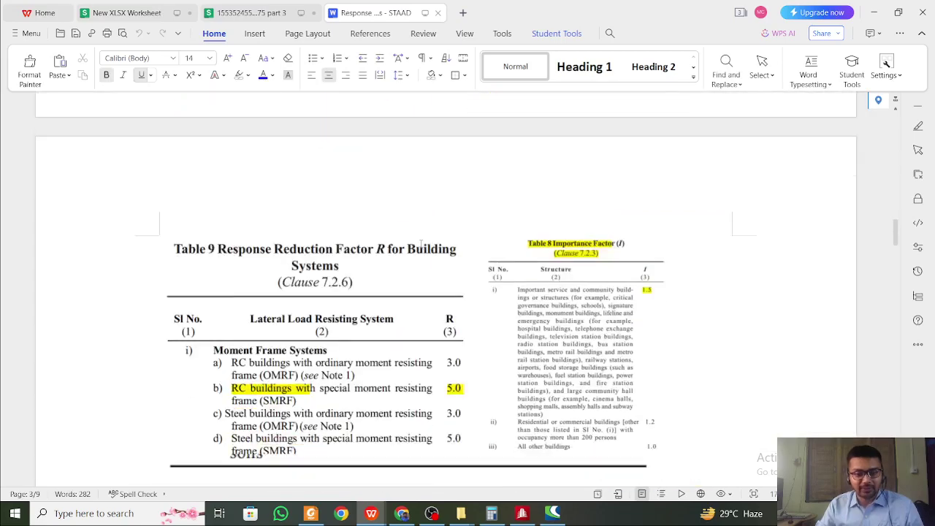
scroll(421, 244, "down", 15)
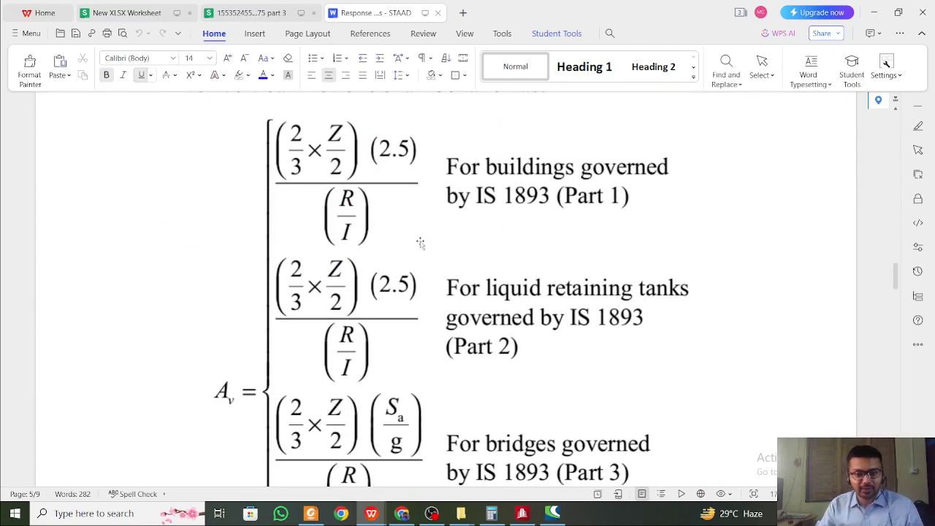
scroll(419, 243, "down", 15)
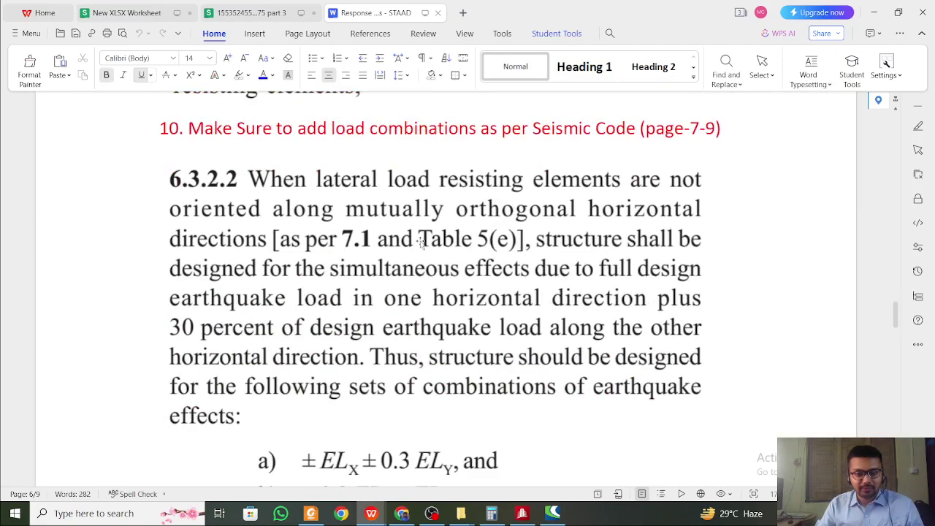
scroll(420, 243, "up", 15)
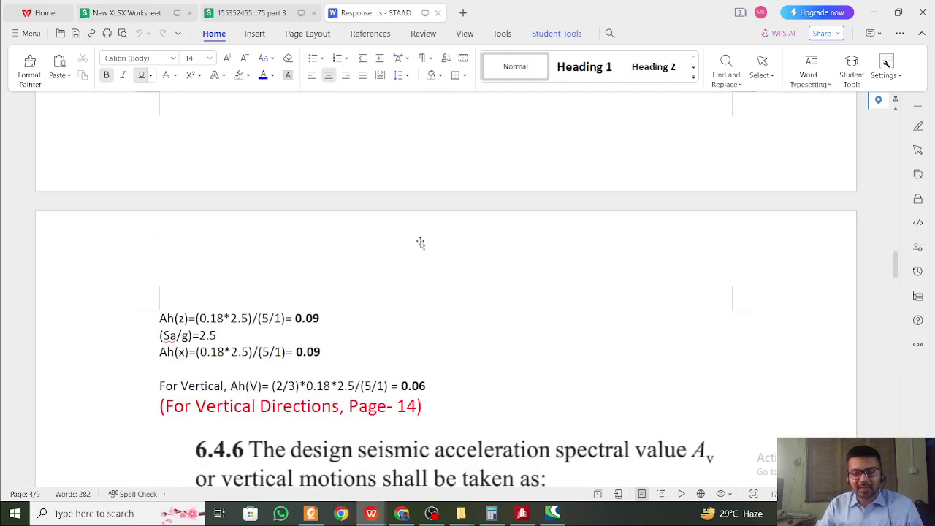
scroll(420, 243, "up", 10)
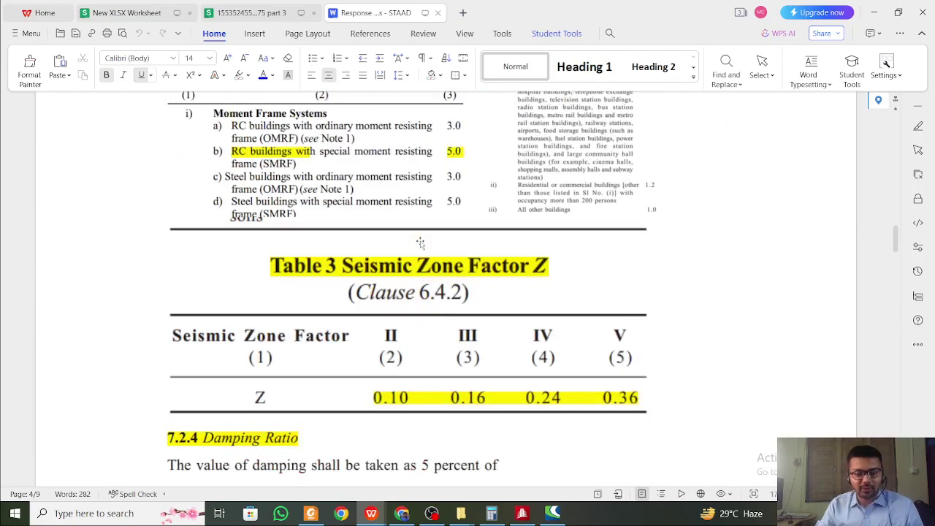
scroll(420, 243, "up", 15)
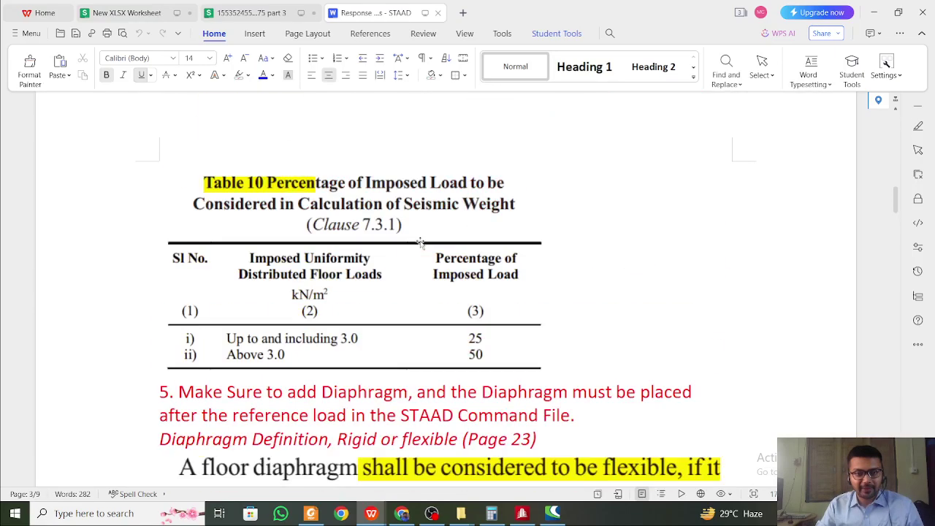
scroll(420, 243, "up", 20)
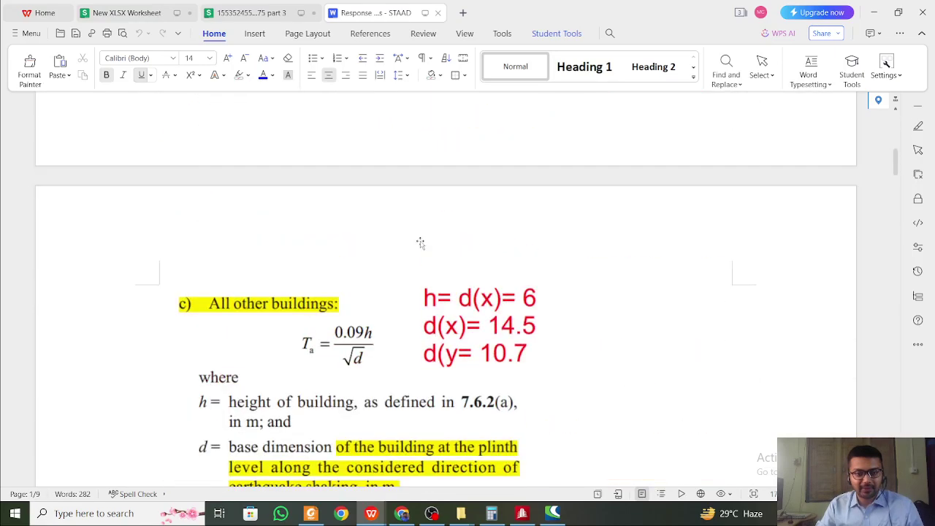
scroll(420, 243, "up", 8)
scroll(420, 243, "down", 9)
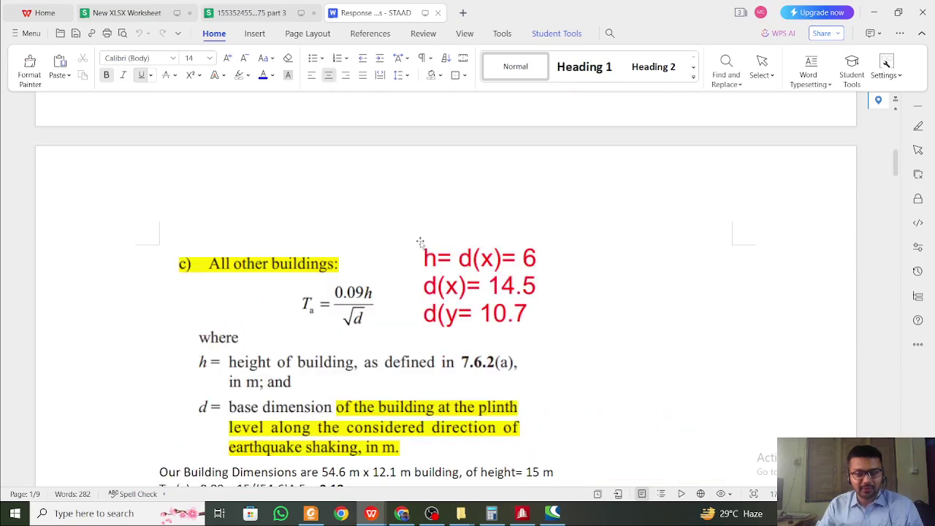
scroll(420, 244, "down", 1)
scroll(420, 243, "down", 2)
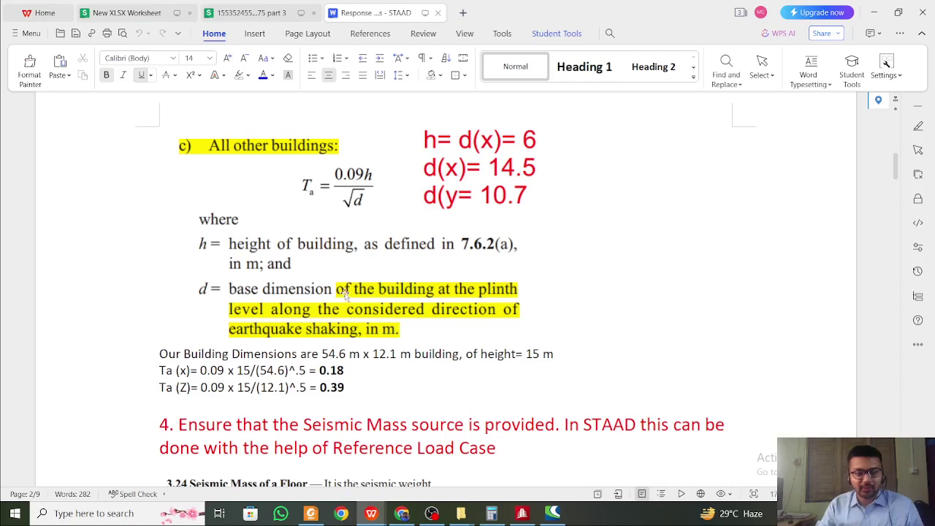
scroll(345, 296, "down", 1)
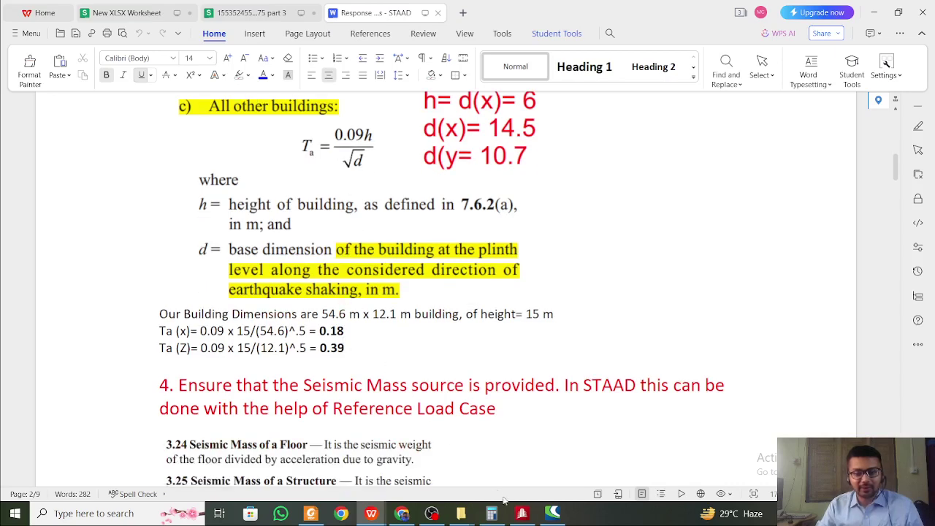
Switch back to STAAD.Pro, generate the IS 1893 parameters, add the seismic definition and close the definition dialog
left_click(522, 513)
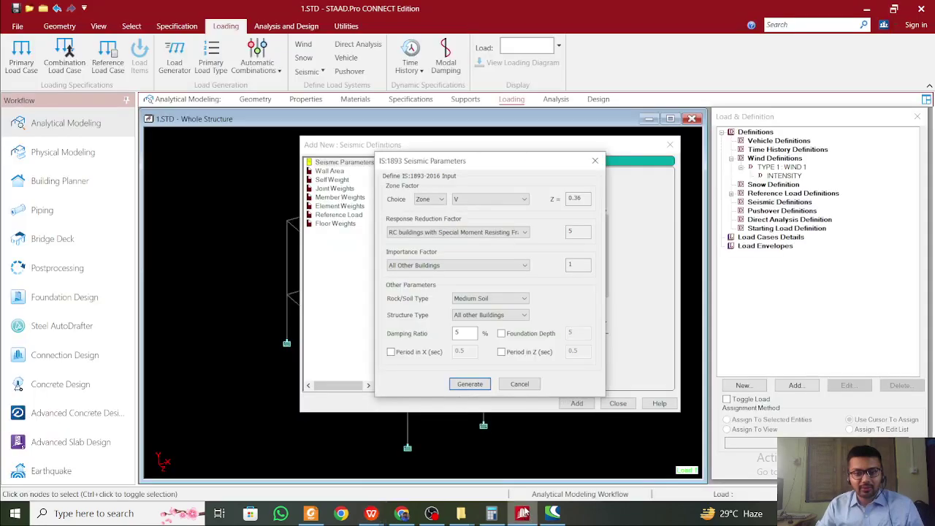
left_click(303, 512)
left_click(303, 512)
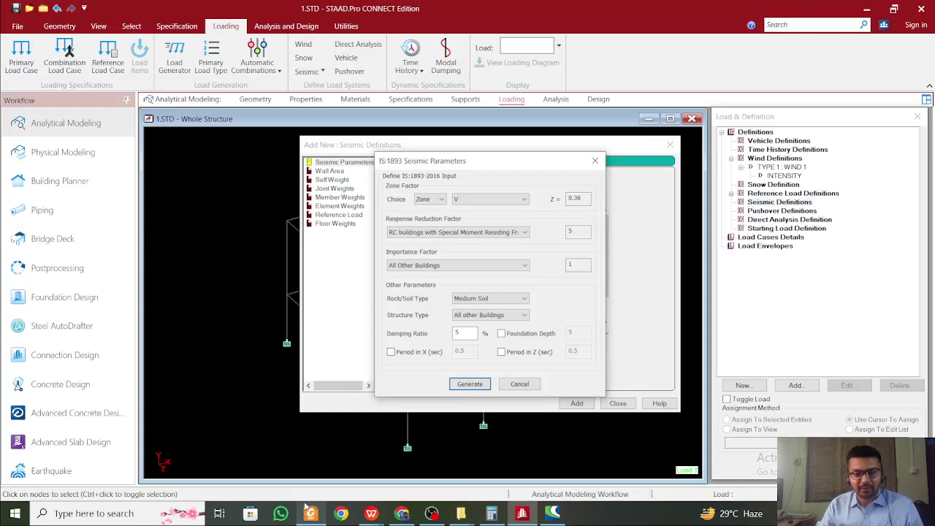
left_click(463, 386)
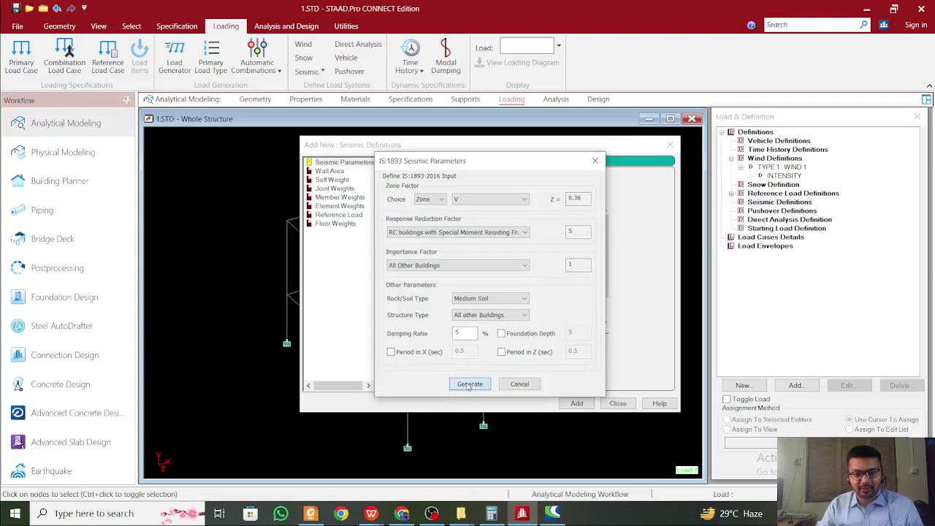
left_click(576, 404)
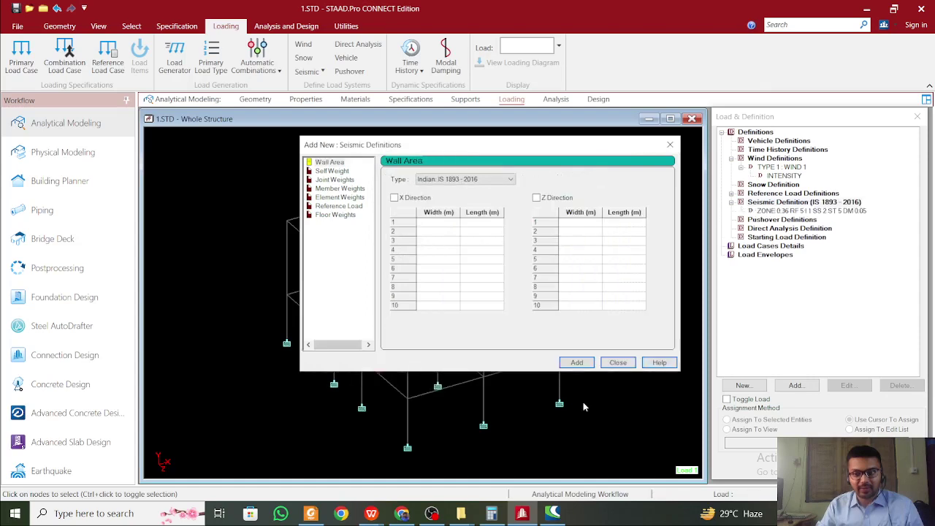
left_click(617, 363)
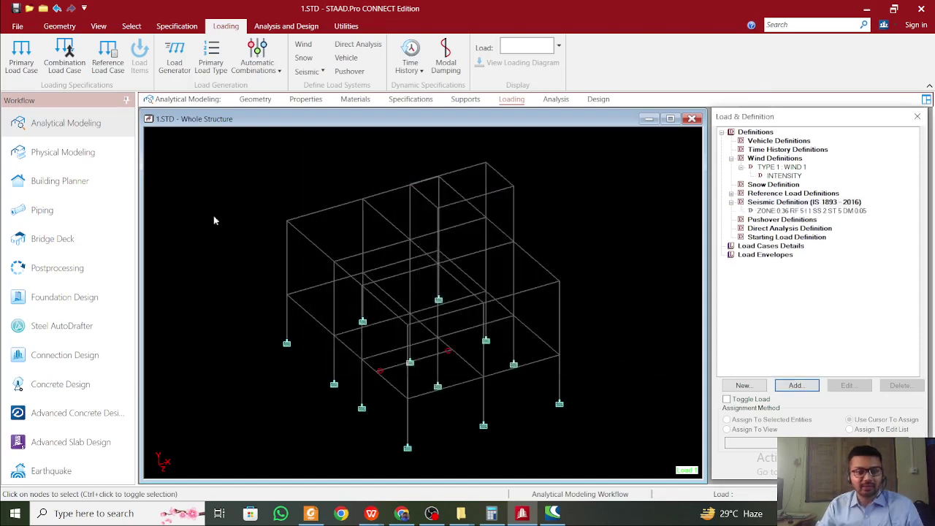
left_click(424, 398)
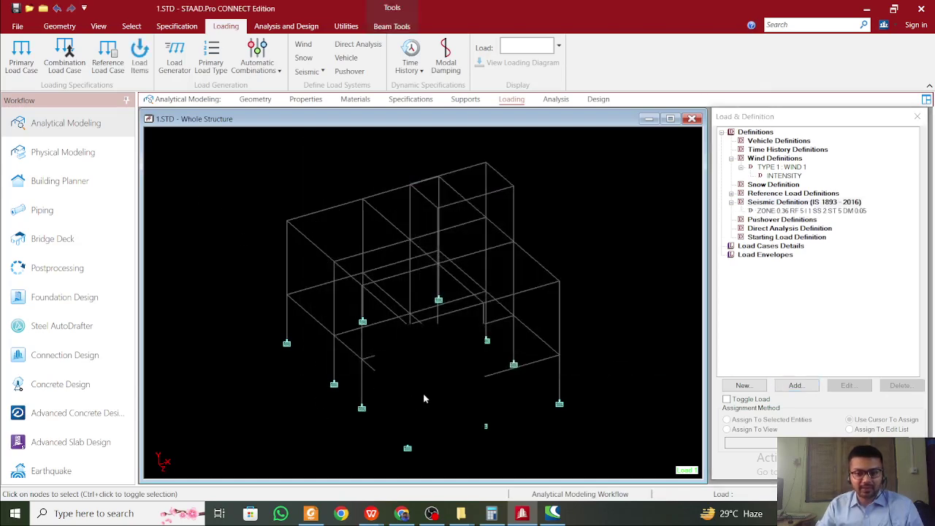
left_click(500, 374)
left_click(387, 377)
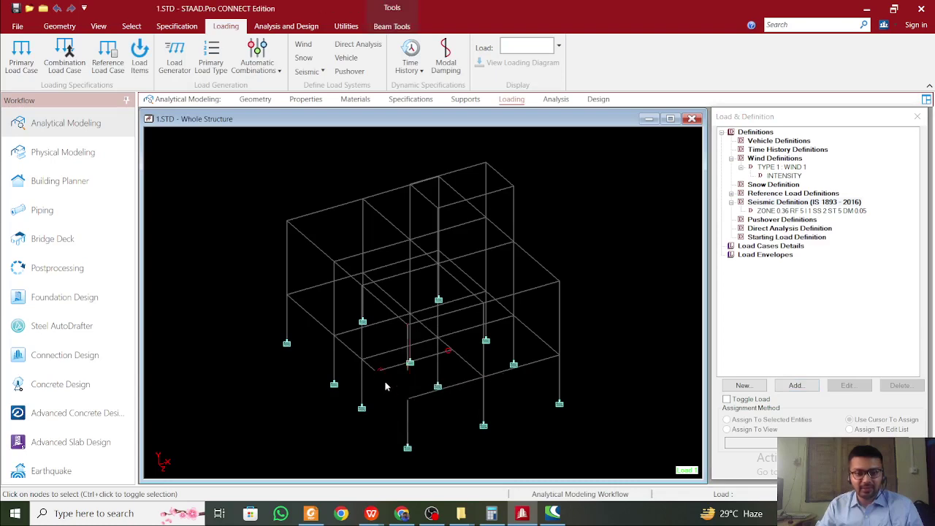
left_click(313, 327)
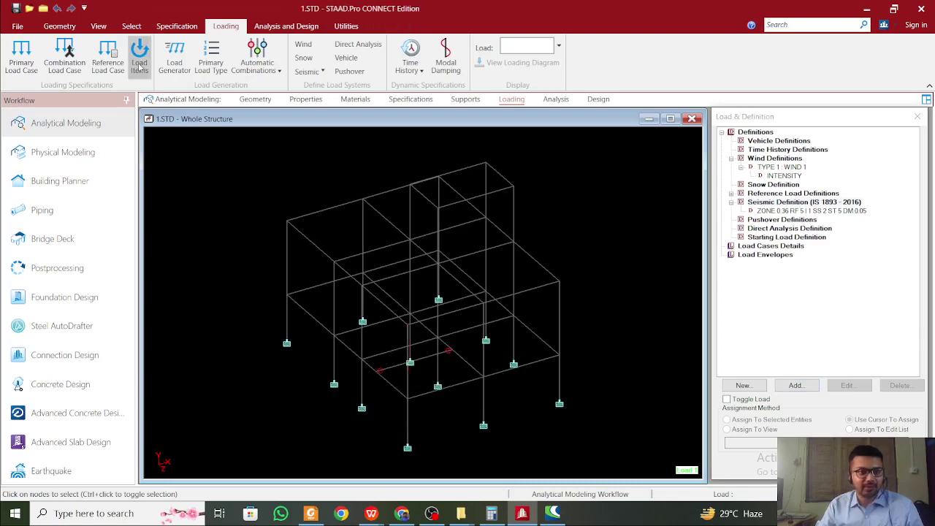
Measure the node-to-node distances along the frame's two outer plinth-level sides and up the corner column above plinth level
left_click(346, 25)
left_click(35, 58)
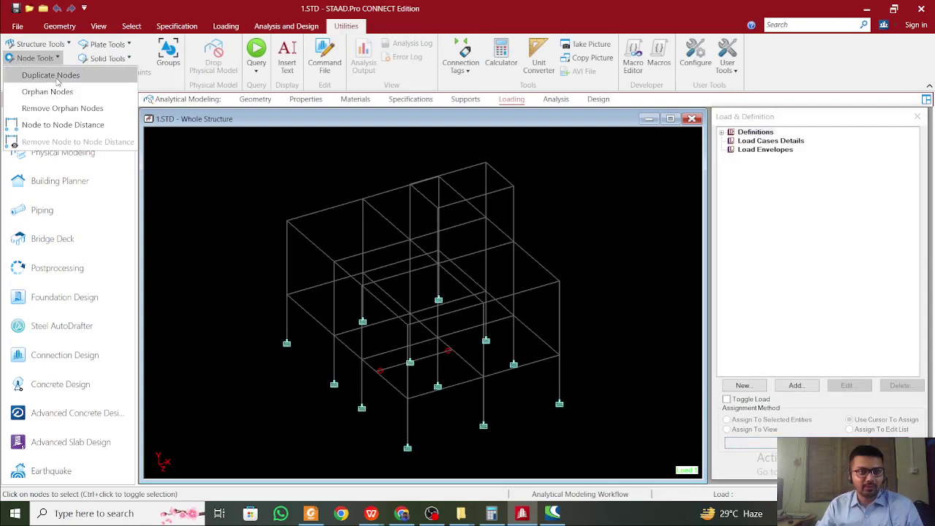
left_click(62, 125)
left_click(409, 400)
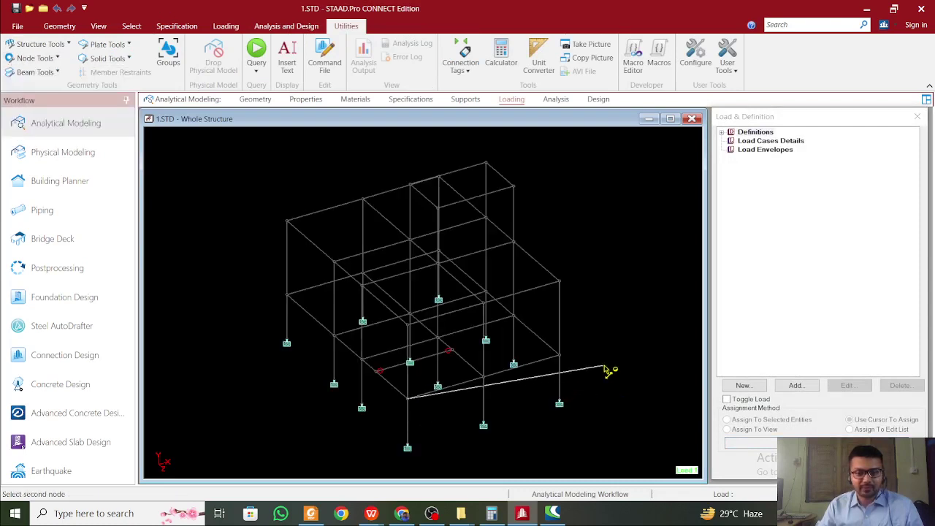
left_click(560, 357)
left_click(408, 399)
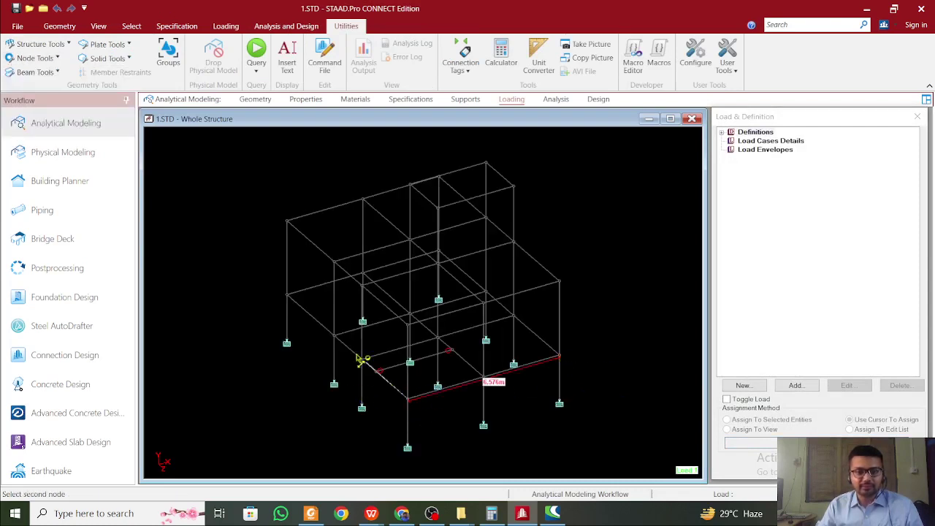
left_click(288, 297)
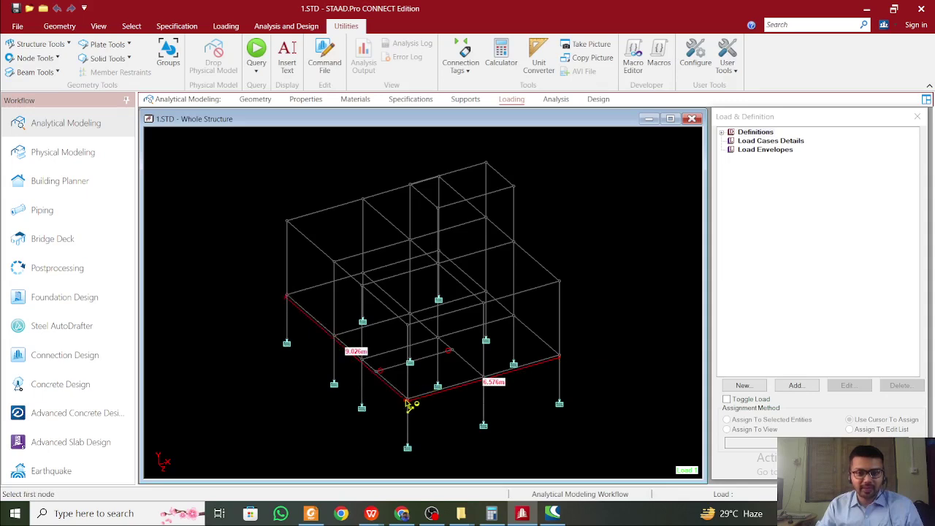
left_click(560, 358)
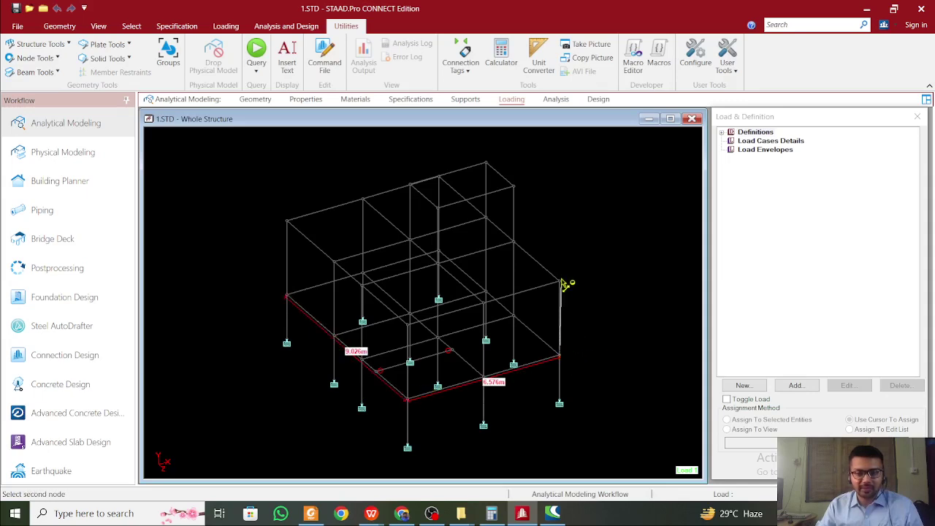
left_click(561, 282)
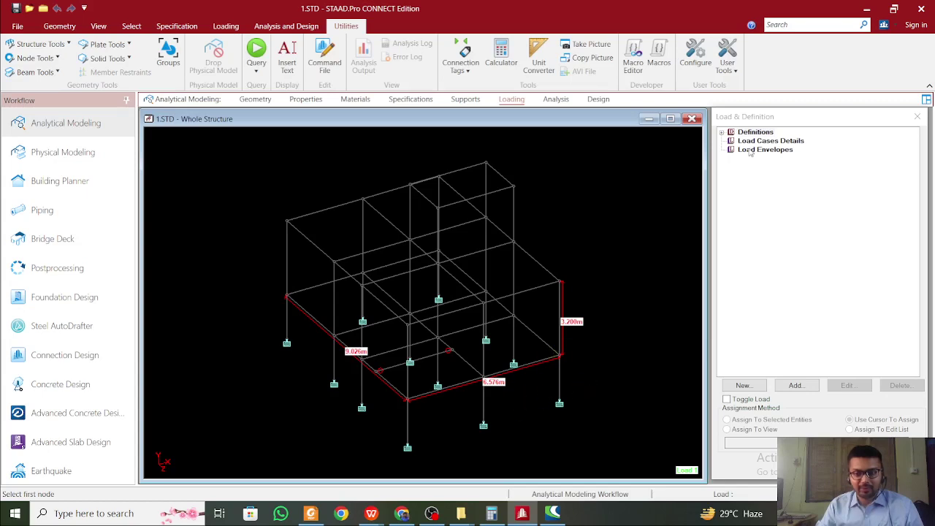
Switch to the Response Spectrum Analysis document and set the building height in the dimensions line to 3.2 m
mouse_move(371, 513)
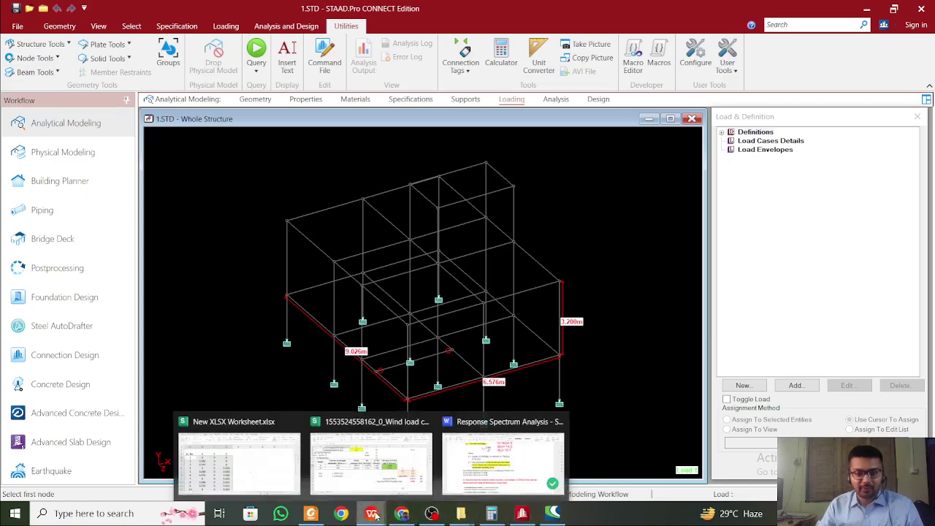
left_click(464, 457)
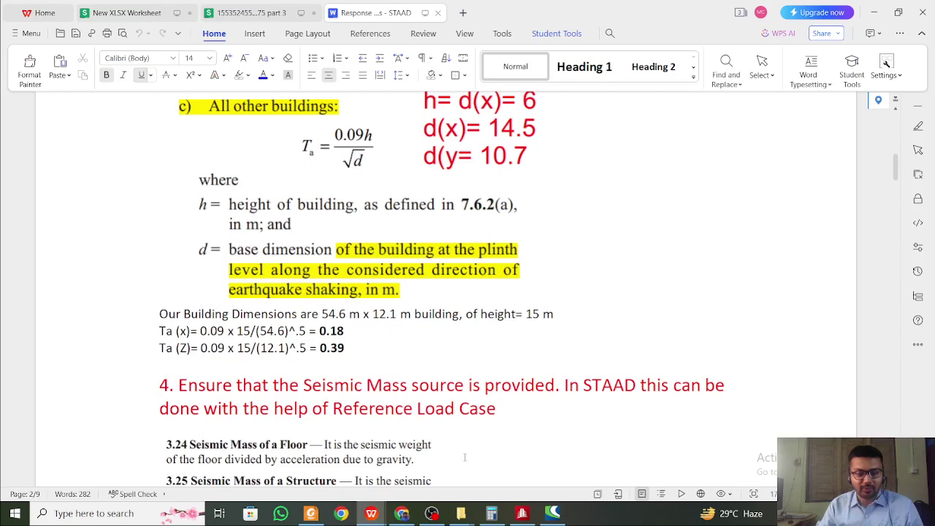
left_click(482, 314)
left_click(539, 314)
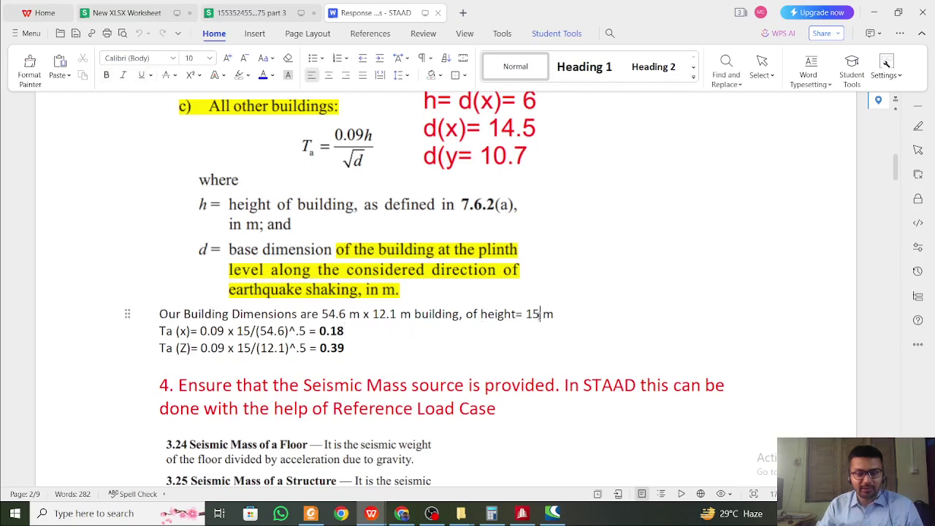
key("shift+Left")
key("shift+Left")
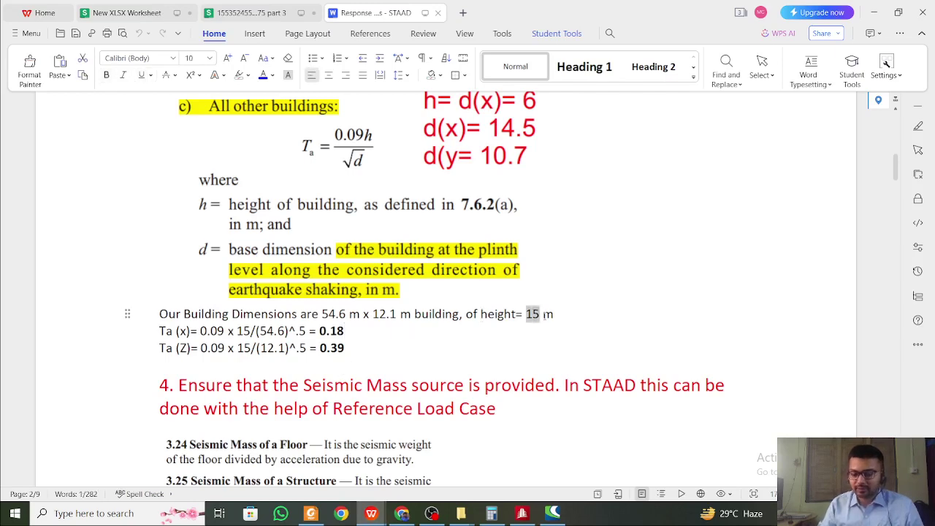
type("3.2")
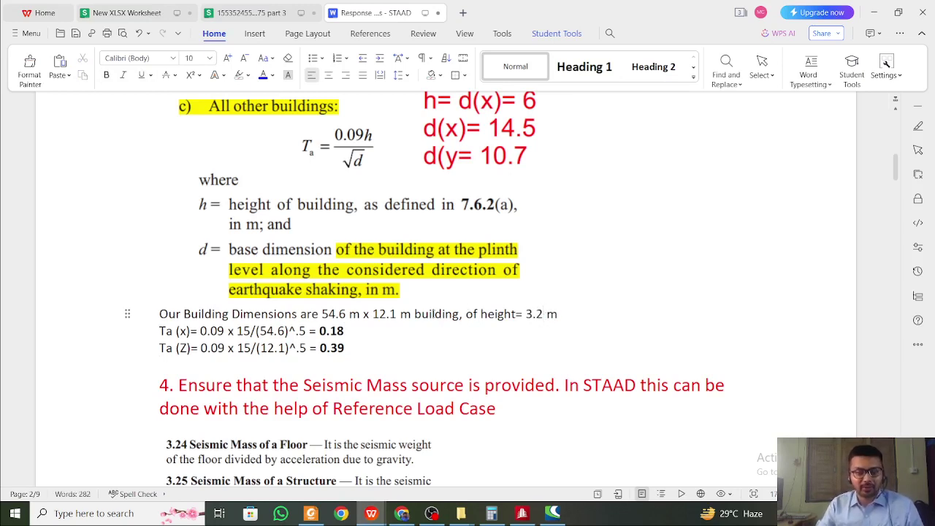
Check the measured frame in STAAD.Pro and set the first plan dimension in the document's building dimensions line to 6.576 m
left_click(520, 514)
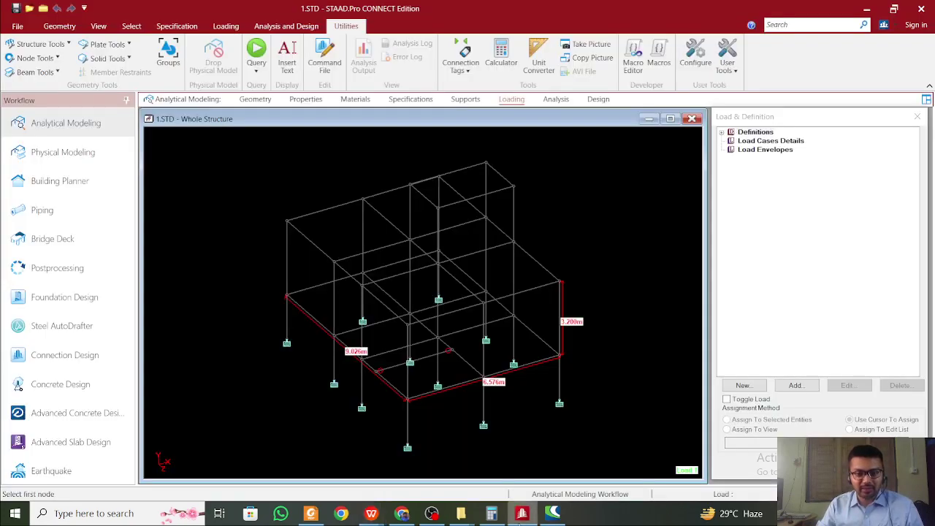
left_click(521, 513)
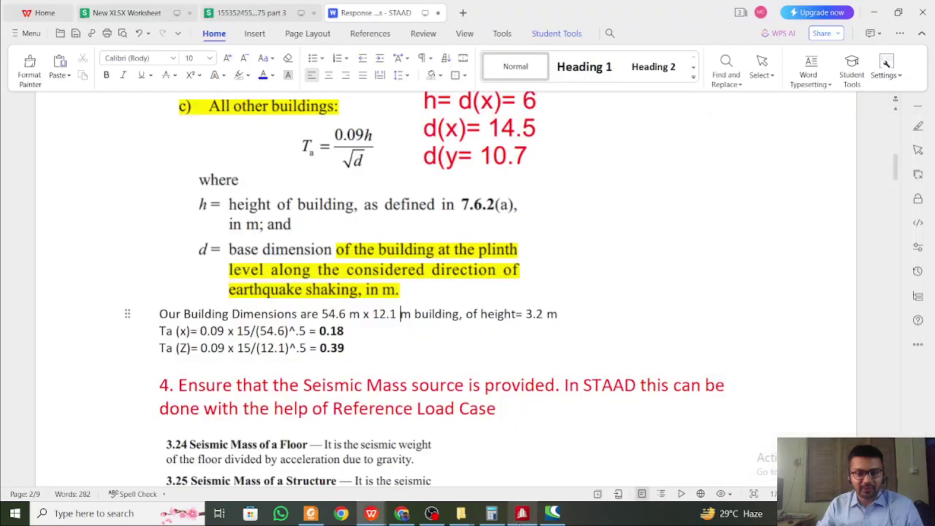
left_click(521, 513)
left_click(521, 513)
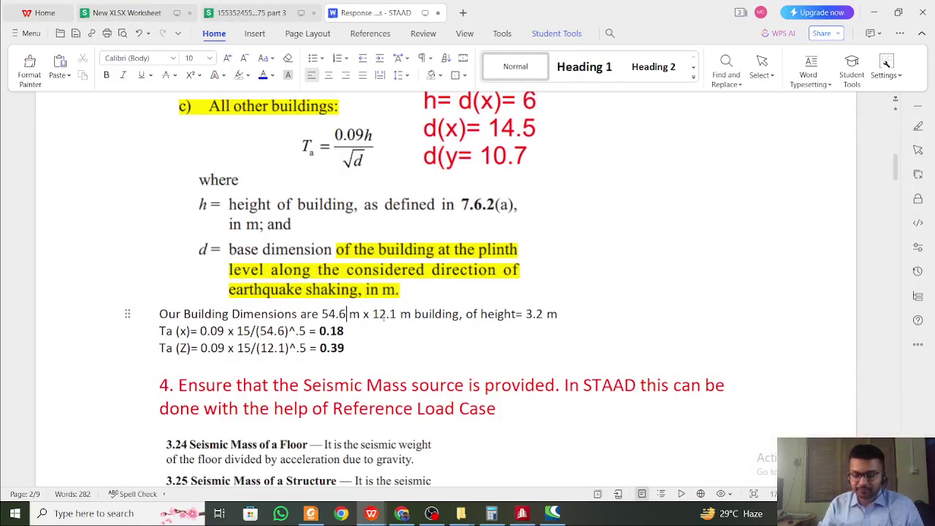
key("shift+Left")
key("shift+Left")
key("shift+Left")
key("shift+Left")
type("6.")
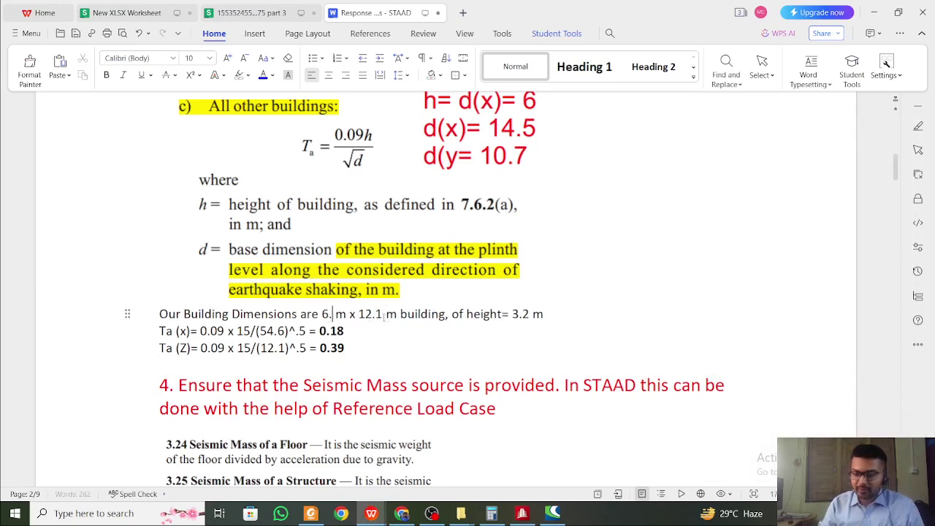
type("576")
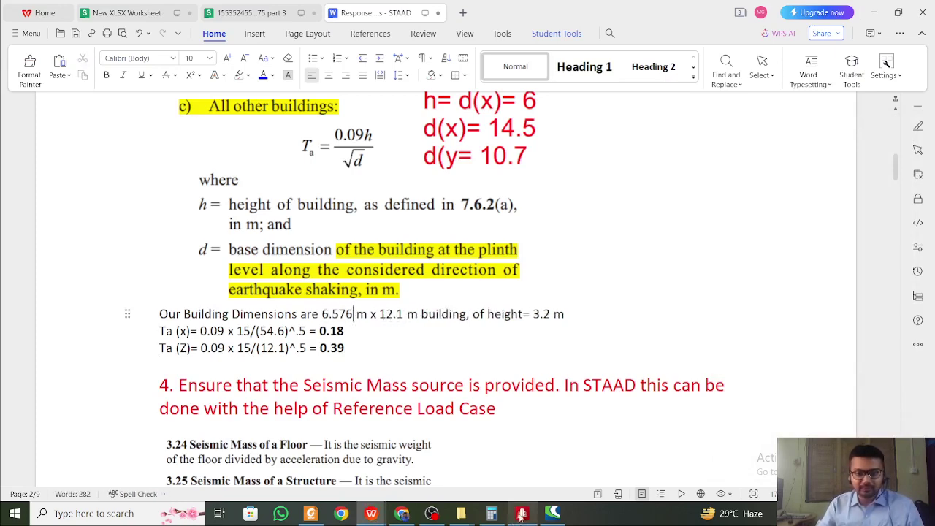
Recheck the measured side in STAAD.Pro and set the second plan dimension in the document's dimensions line to 9.026 m
left_click(521, 514)
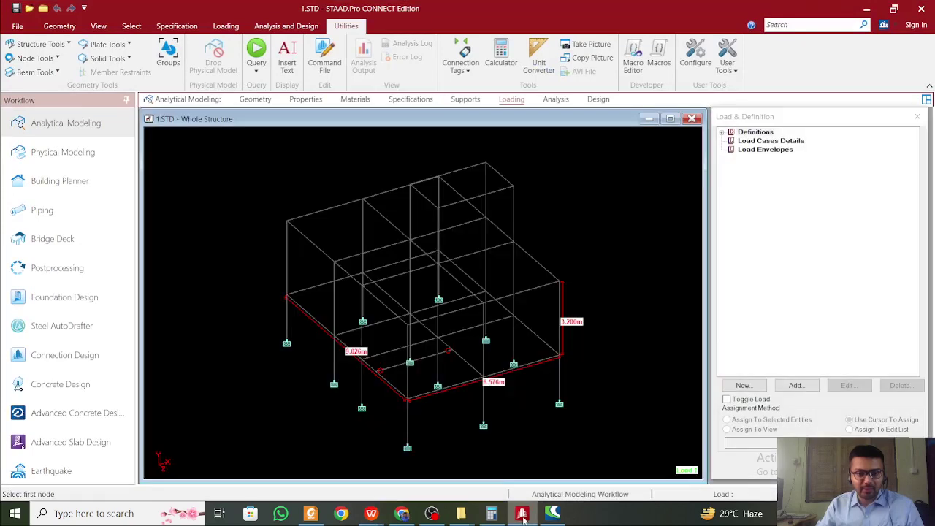
left_click(521, 514)
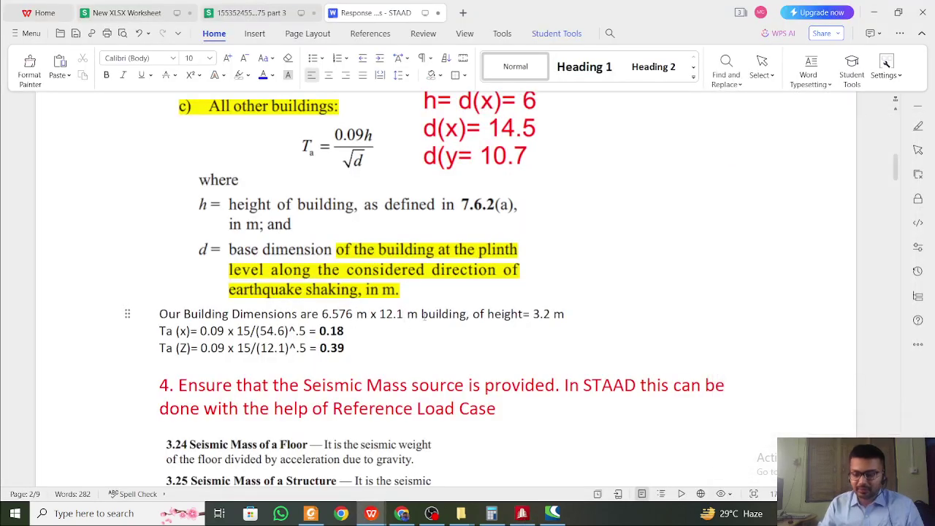
key("shift+Left")
key("shift+Left")
key("shift+Left")
key("shift+Left")
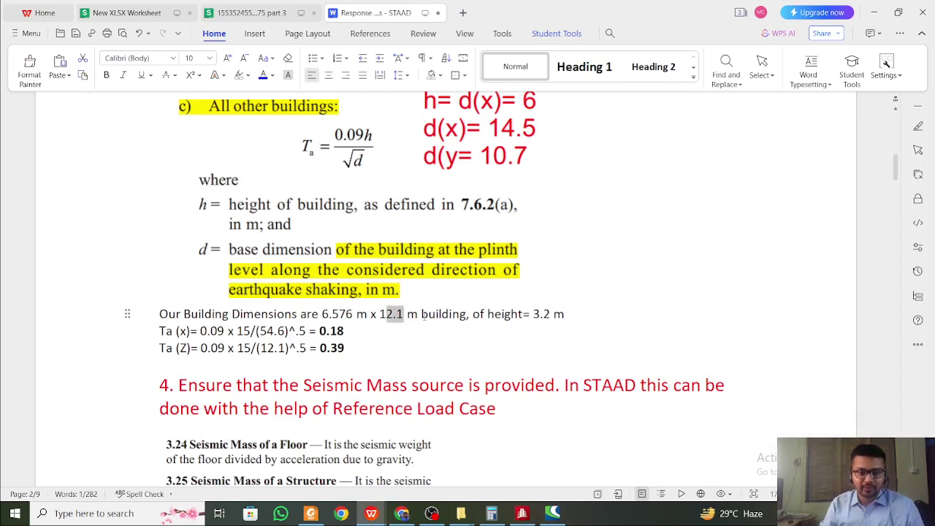
type("9.026")
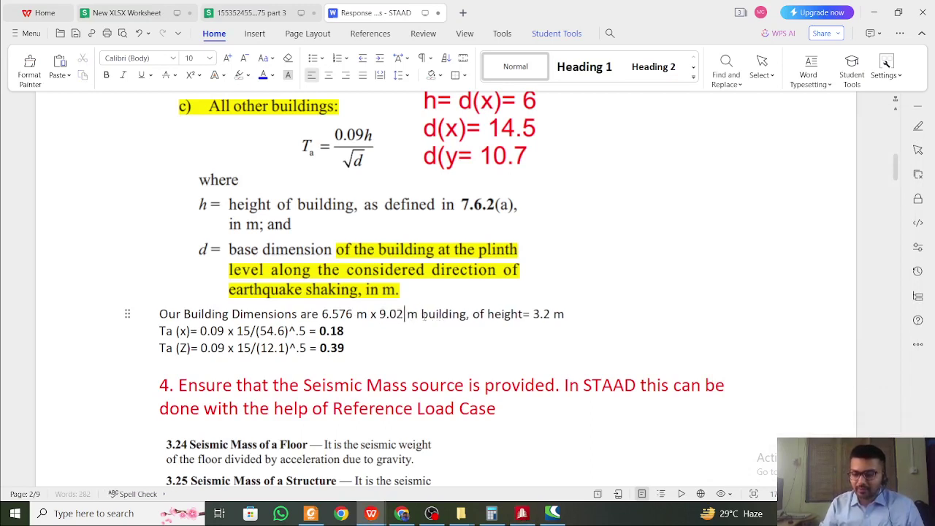
key("Down")
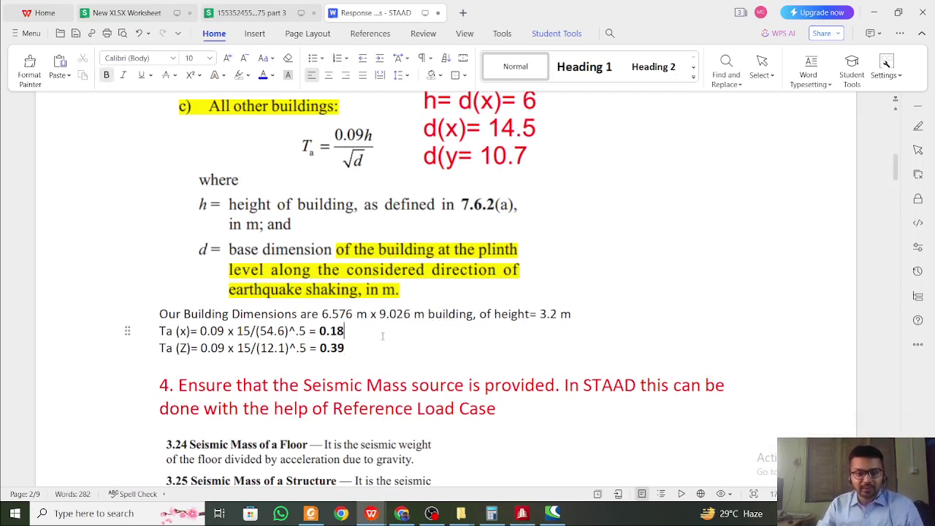
Replace the building height with 3.2 in both the Ta (x) and Ta (Z) period formulas
left_click(258, 331)
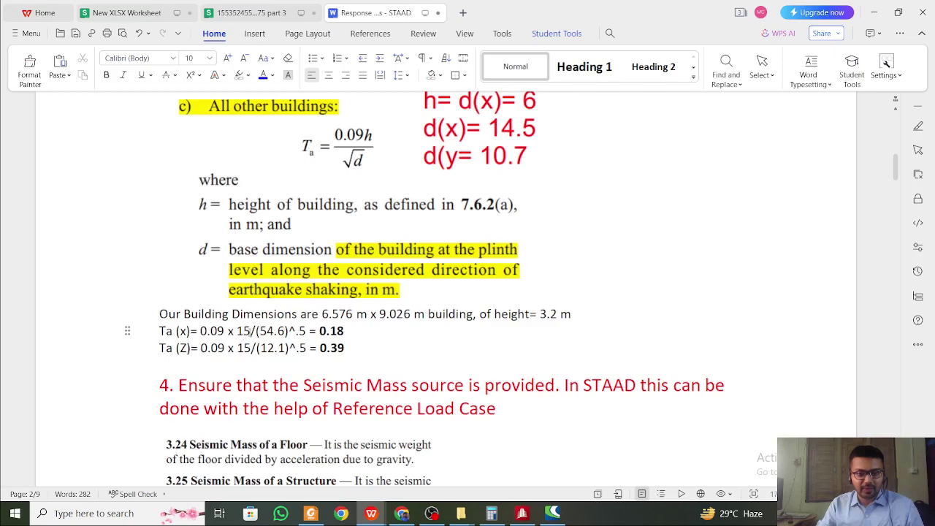
double_click(249, 330)
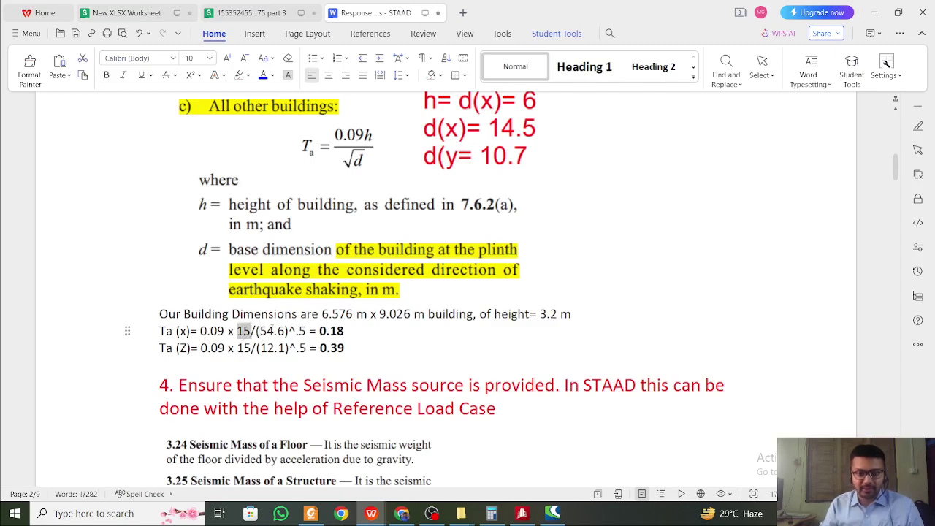
type("3.2")
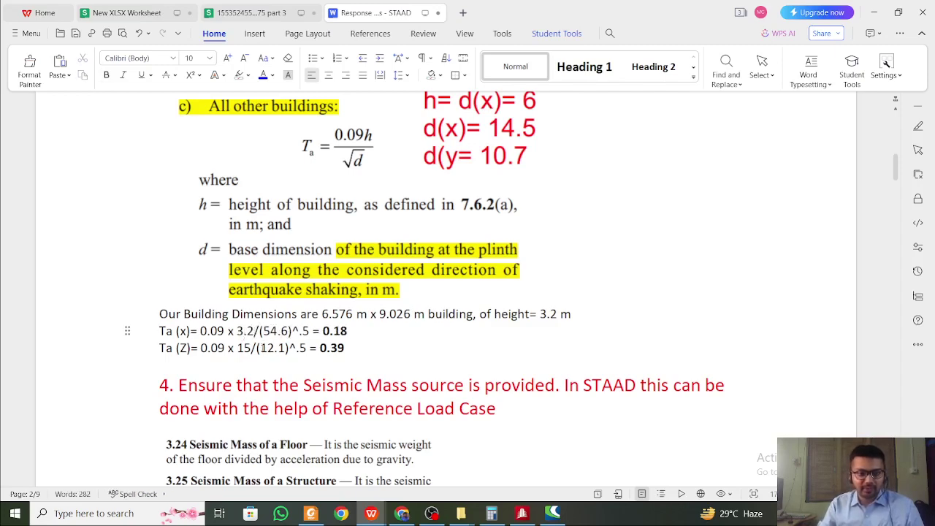
left_click(252, 348)
double_click(252, 347)
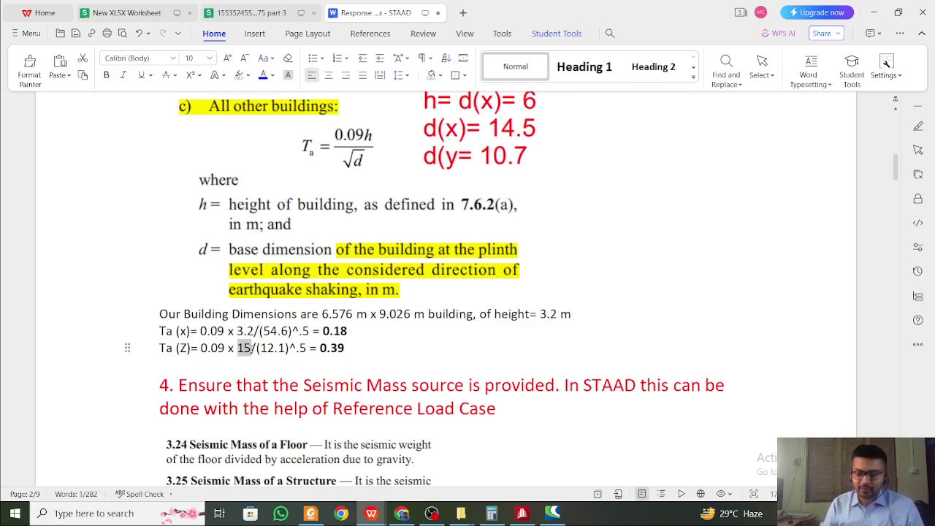
type("3.2")
left_click(271, 348)
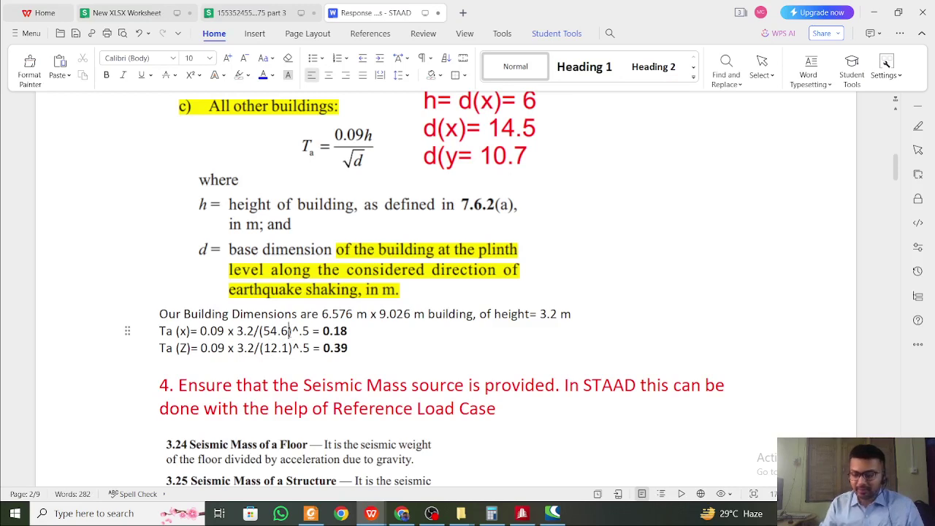
Set the base dimension to 6.576 in the Ta (x) formula and 9.026 in the Ta (Z) formula
left_click_drag(290, 330, 263, 331)
type("6.576")
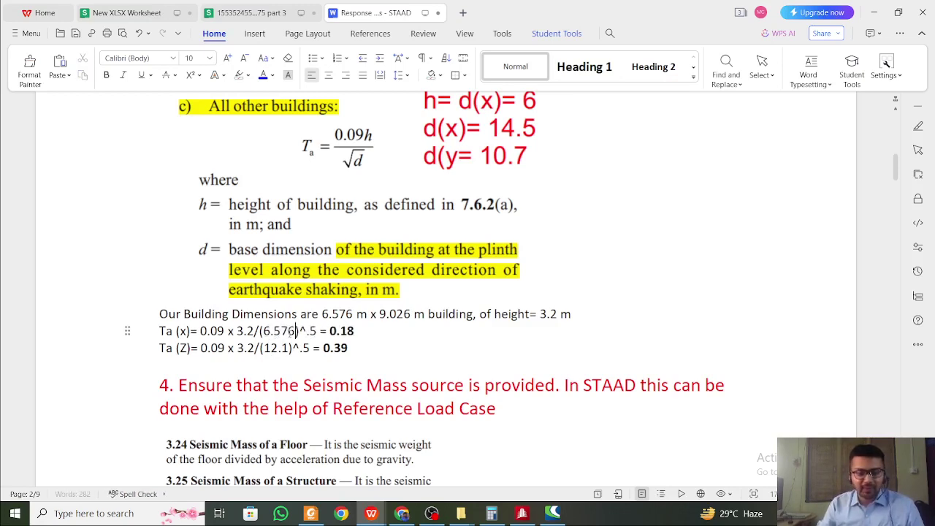
left_click(289, 348)
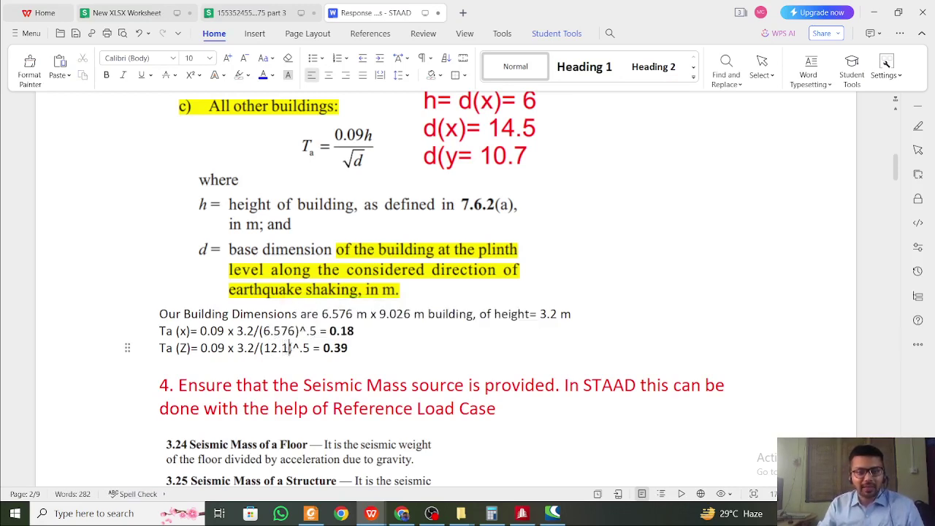
key("shift+Left")
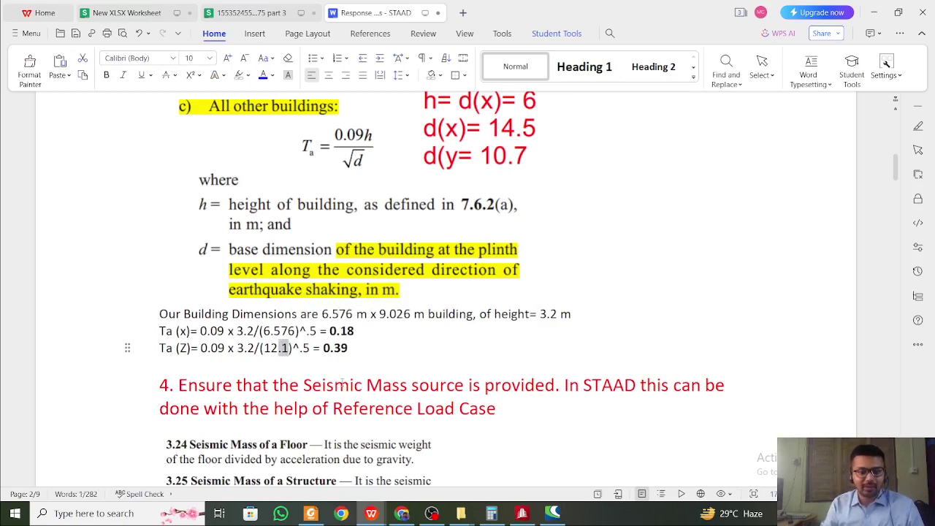
key("shift+Left")
key("shift+Left")
key("shift+Left")
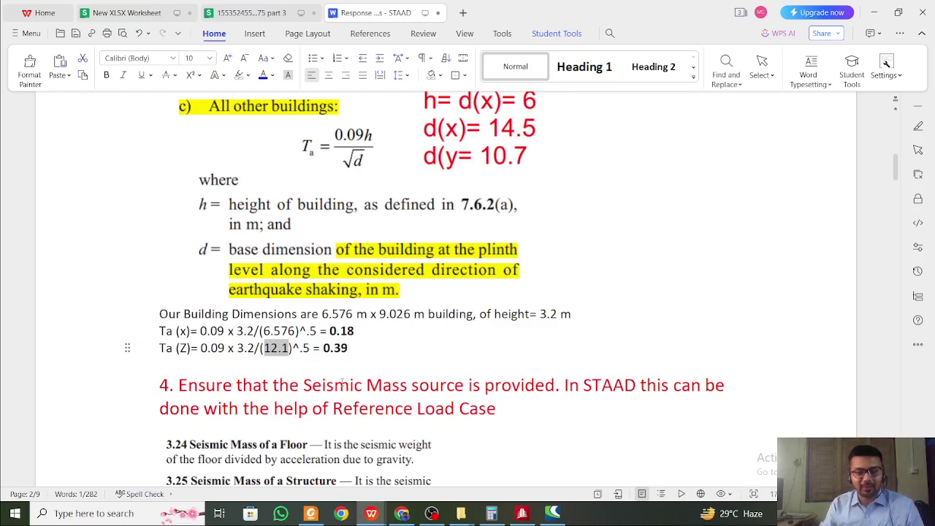
type("9.026")
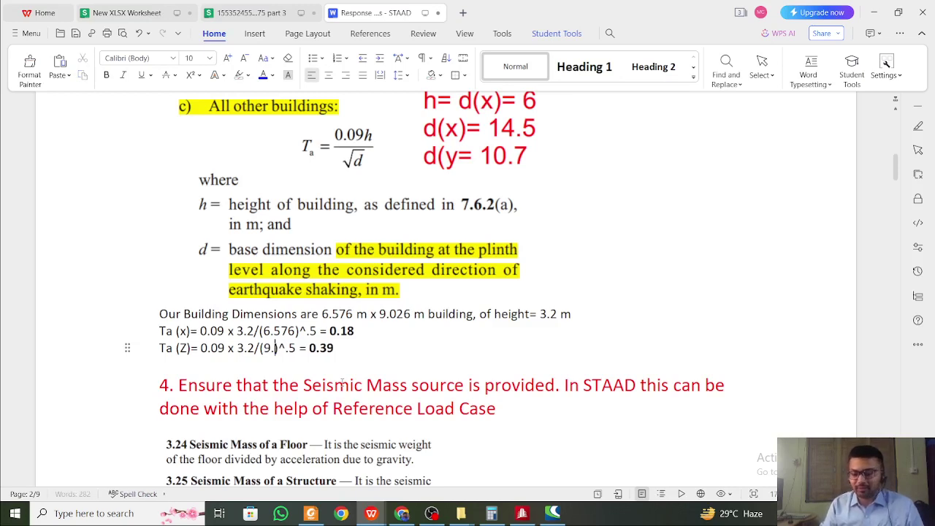
left_click(469, 362)
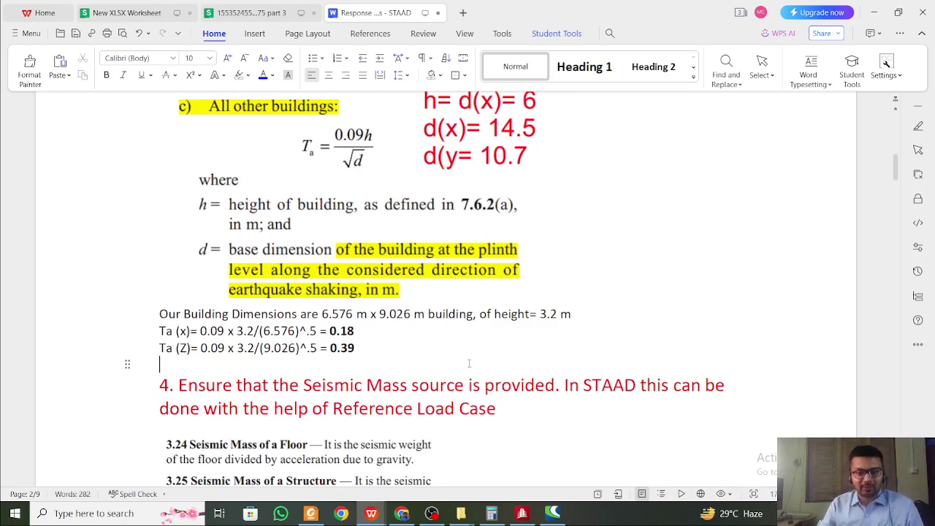
Calculate the period formula's numerator in cell F6 of the New XLSX Worksheet as =0.09*3.2
left_click(353, 330)
left_click(386, 352)
mouse_move(372, 515)
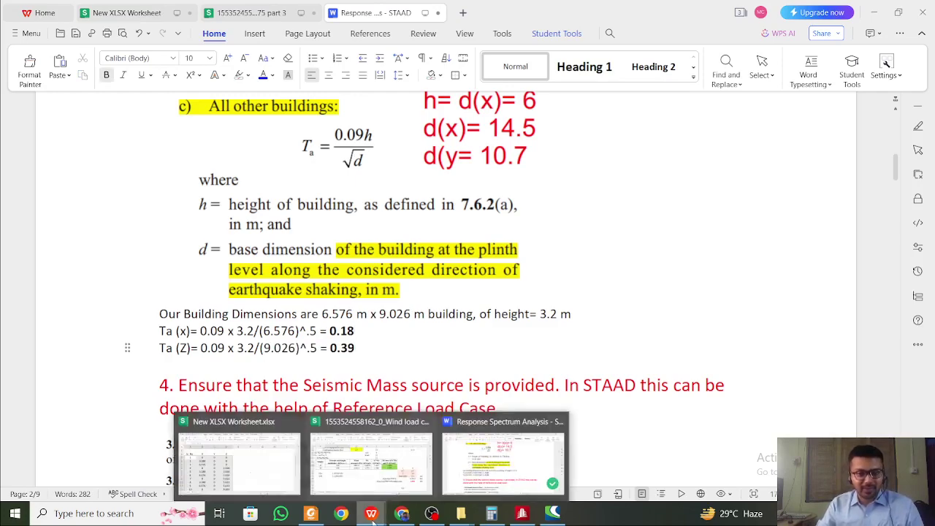
left_click(237, 460)
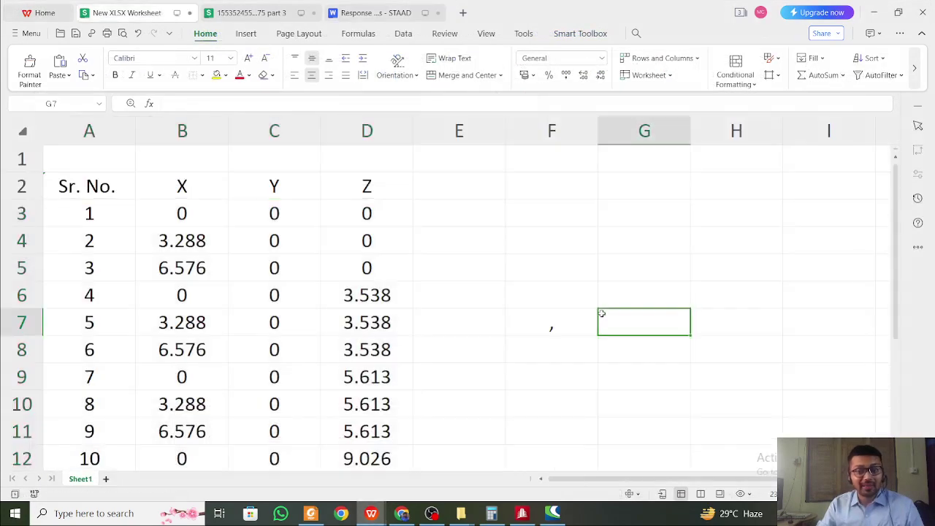
left_click(531, 263)
left_click(501, 245)
left_click(531, 292)
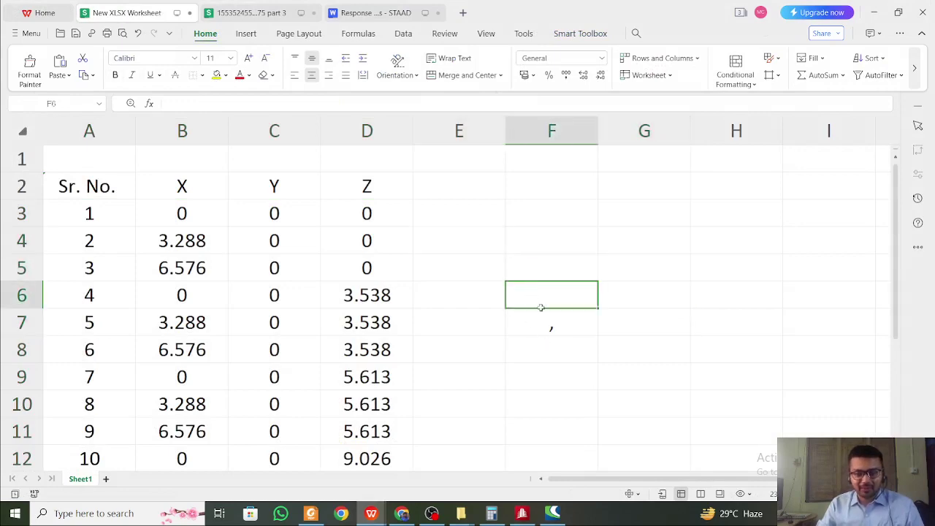
left_click(393, 15)
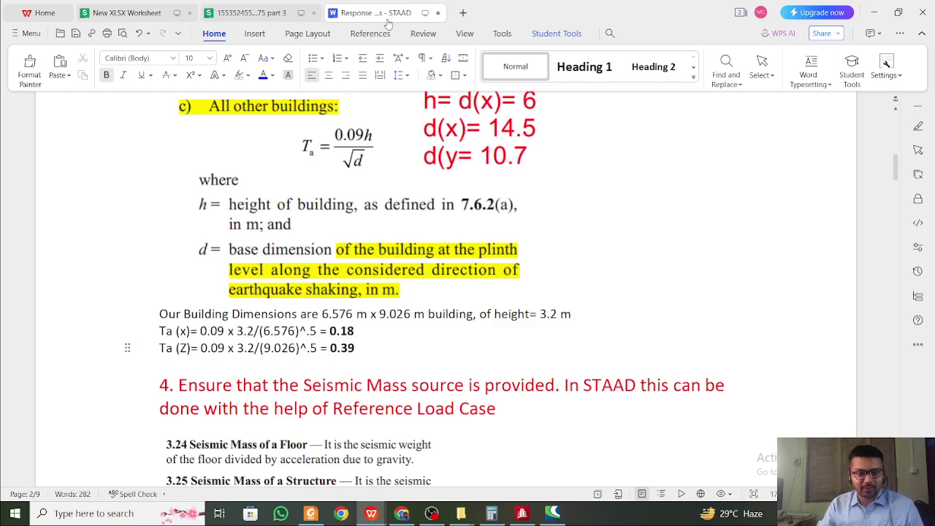
left_click(143, 16)
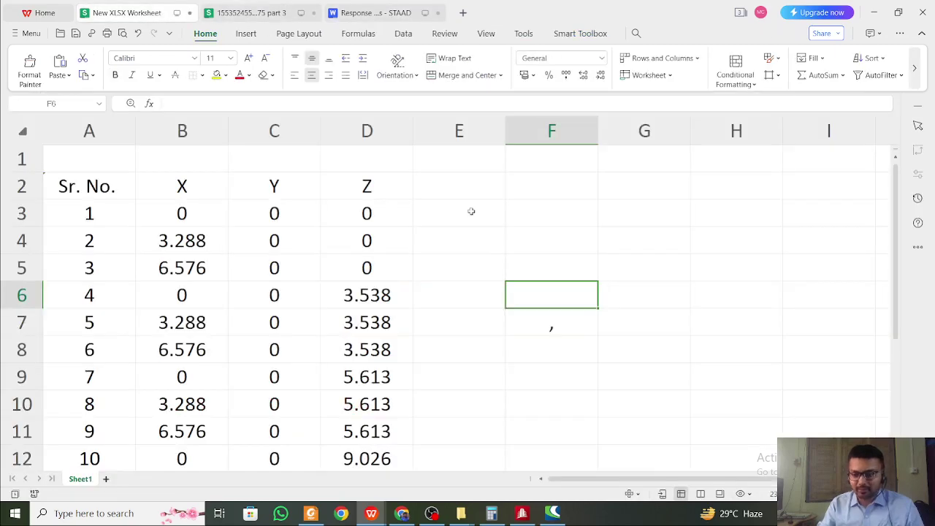
type("=0.09")
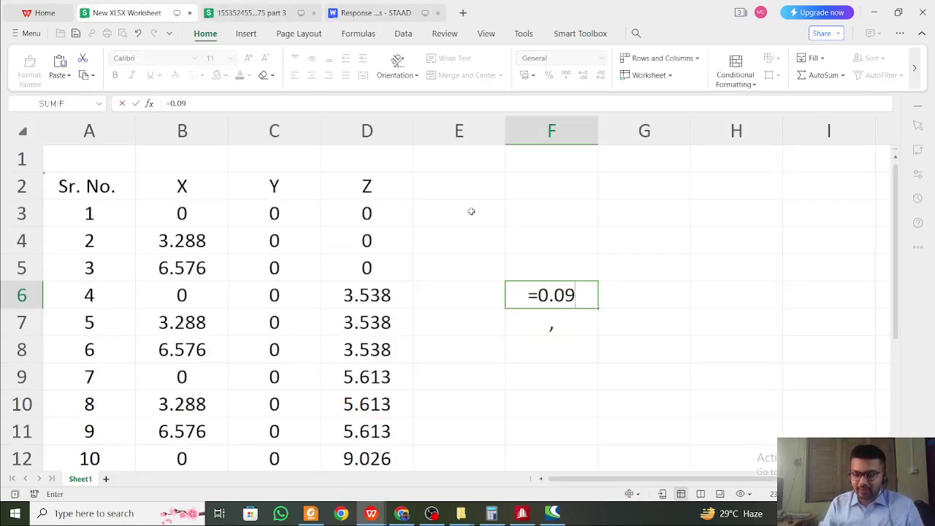
type("*3.2")
key("Return")
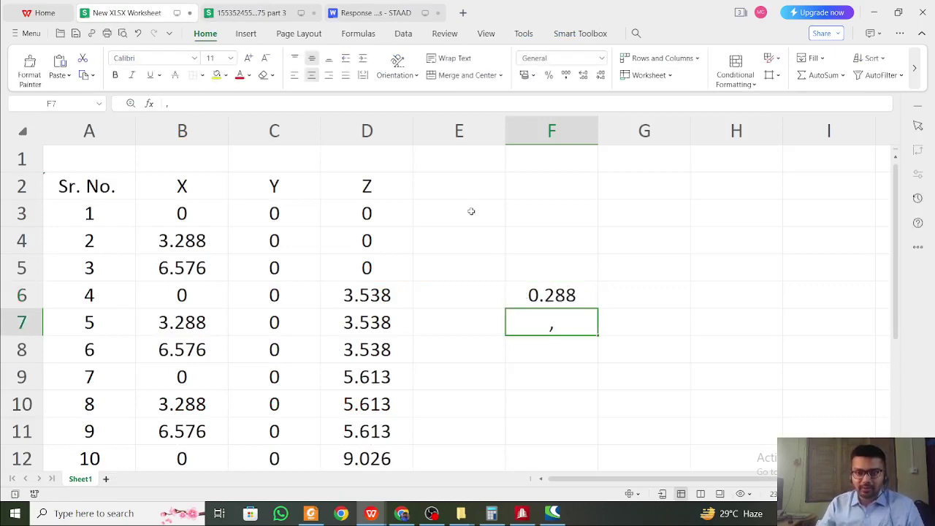
Check the Ta (x) formula in the document and enter =sqrt(6.576) in cell F7 of the worksheet
left_click(380, 13)
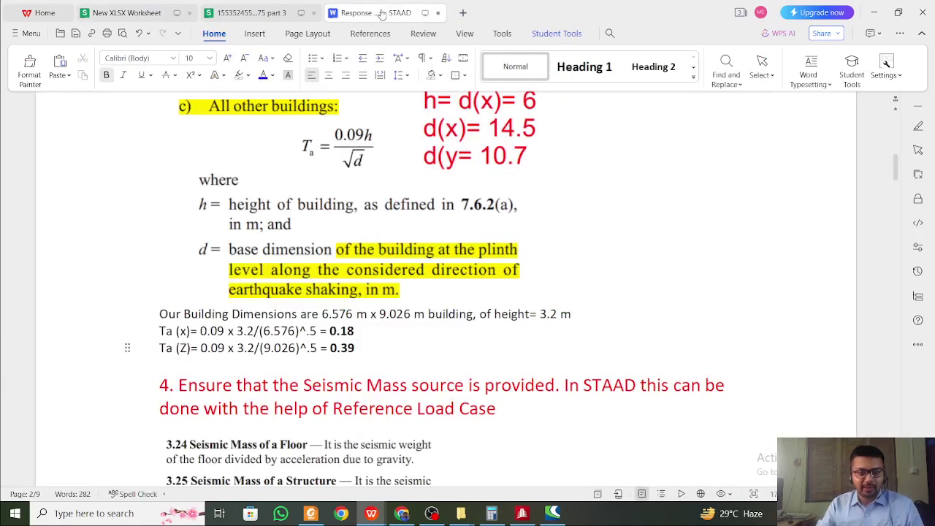
mouse_move(381, 13)
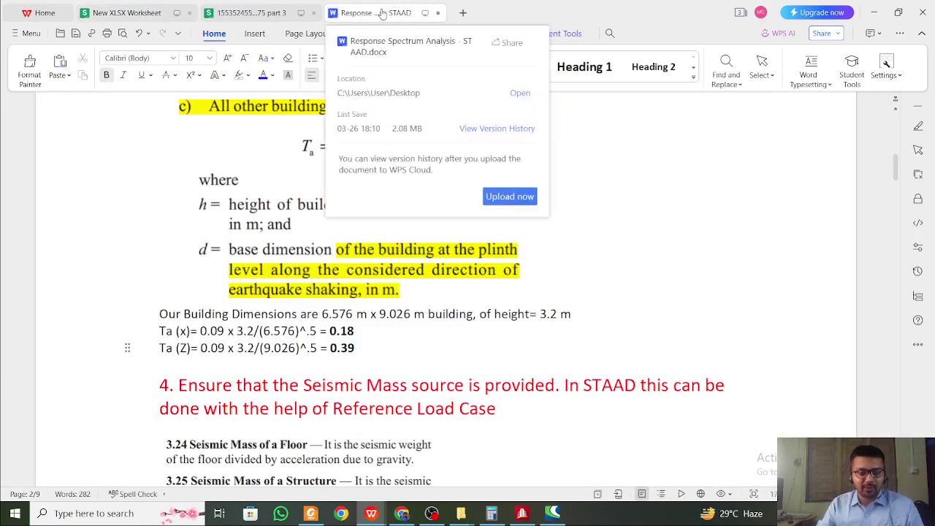
left_click(149, 13)
type(",")
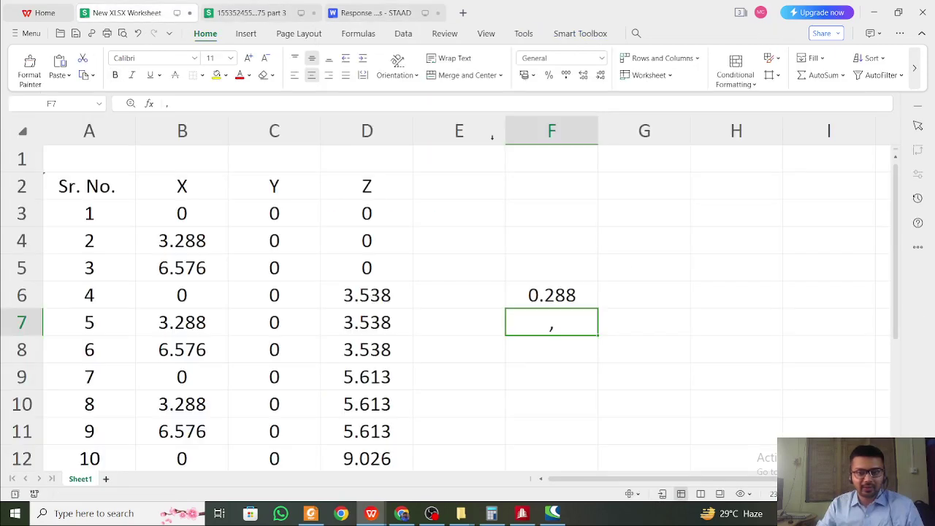
type("=s")
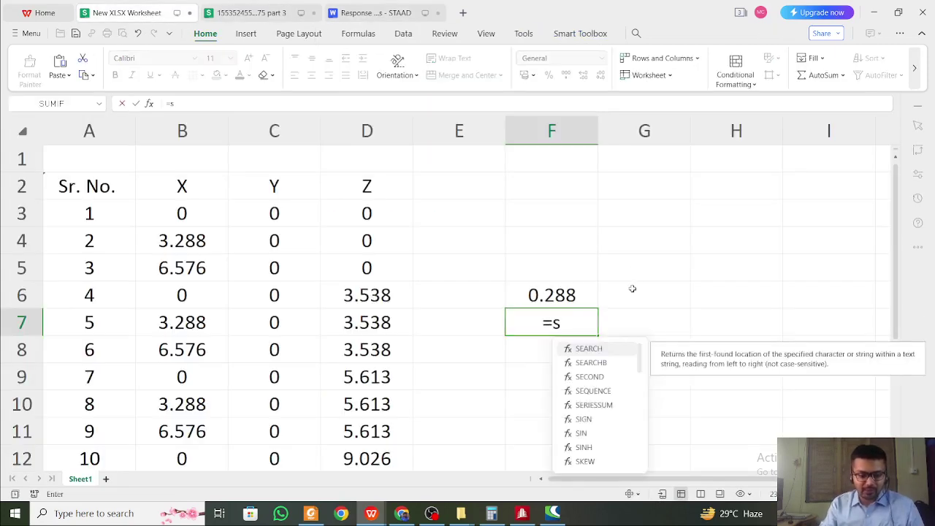
type("qrt(")
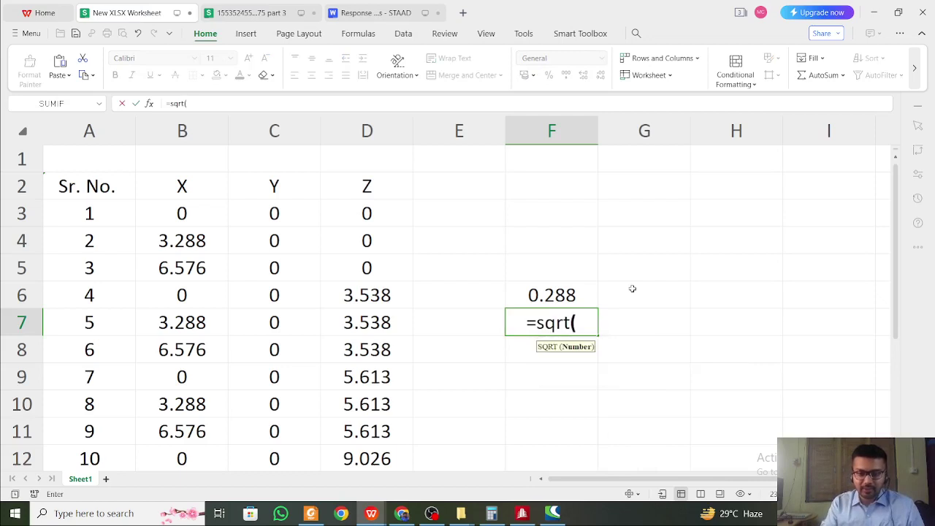
type("6.576")
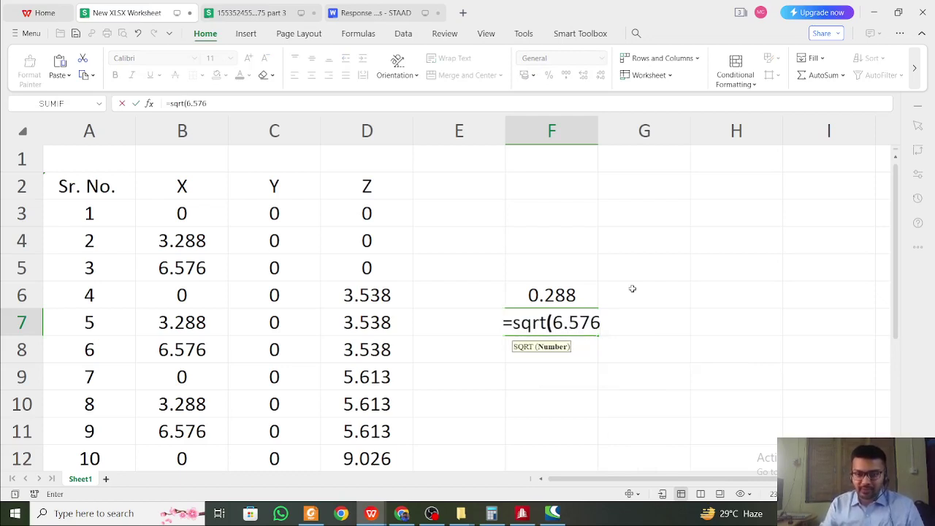
type(")")
key("Return")
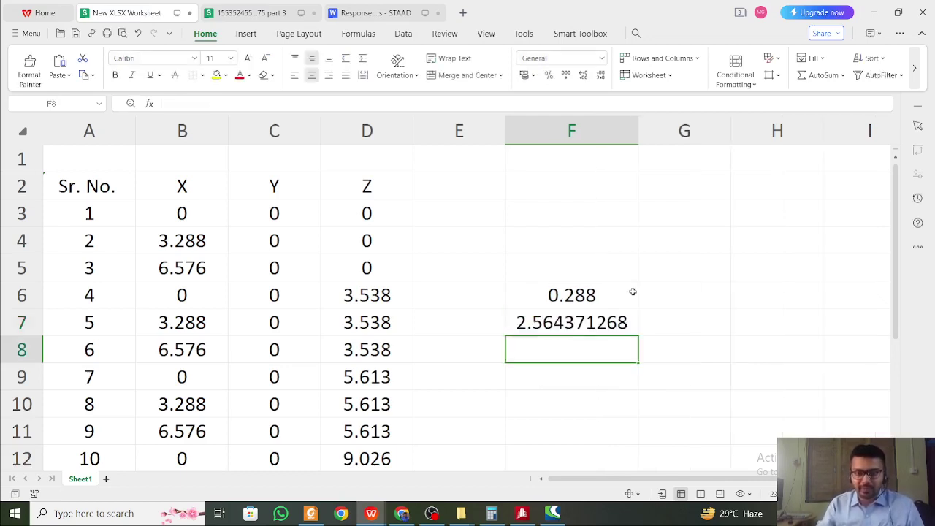
Copy the square-root formula from cell F7 into cell F8
left_click(586, 294)
left_click(585, 321)
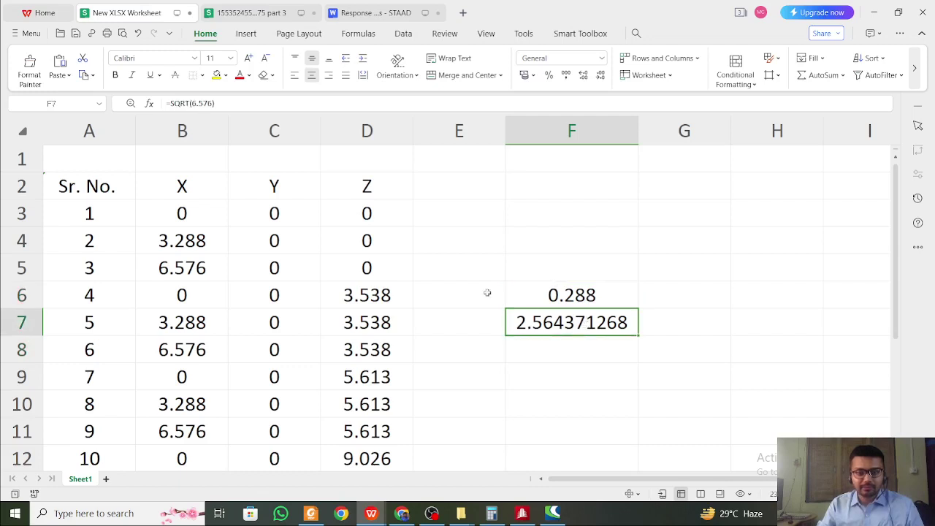
key("ctrl+c")
left_click(543, 341)
key("ctrl+v")
key("Escape")
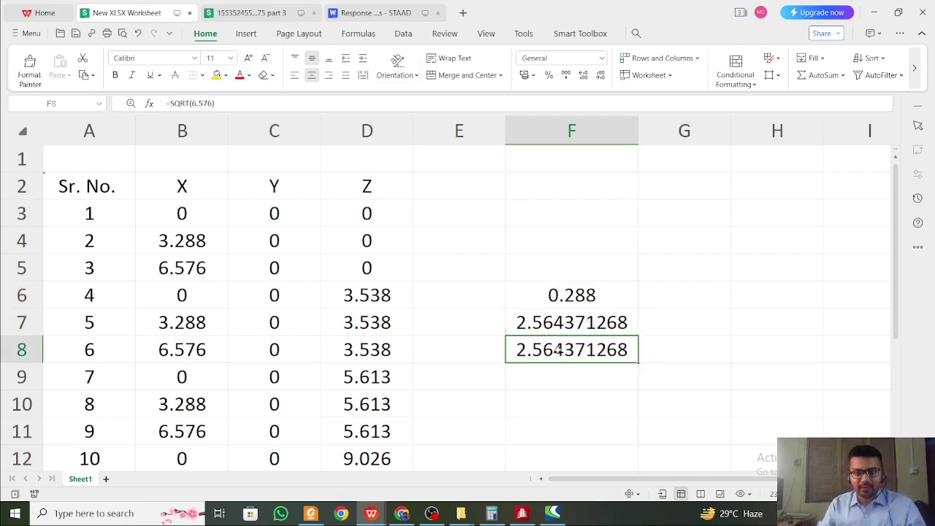
Copy the base dimension 9.026 from the document's Ta (Z) formula and make it the square-root argument in cell F8
left_click(374, 9)
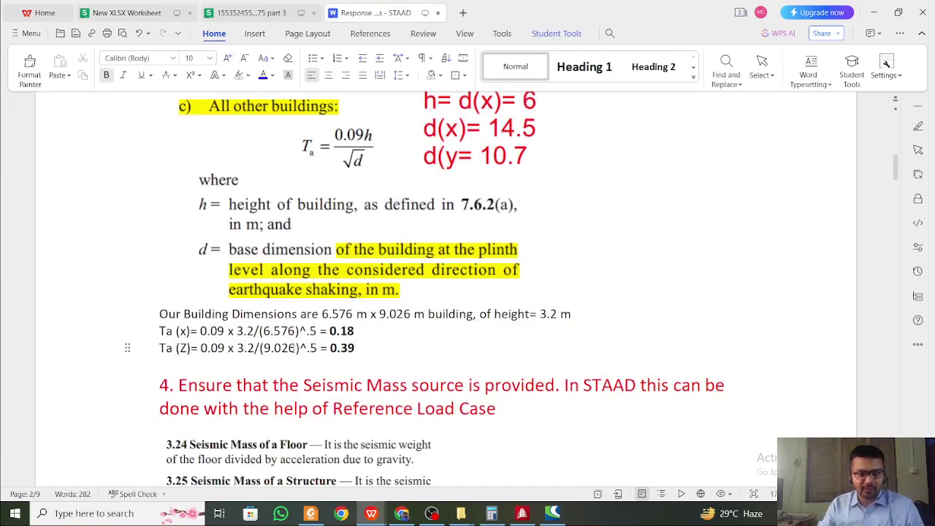
left_click_drag(295, 349, 266, 356)
key("ctrl+c")
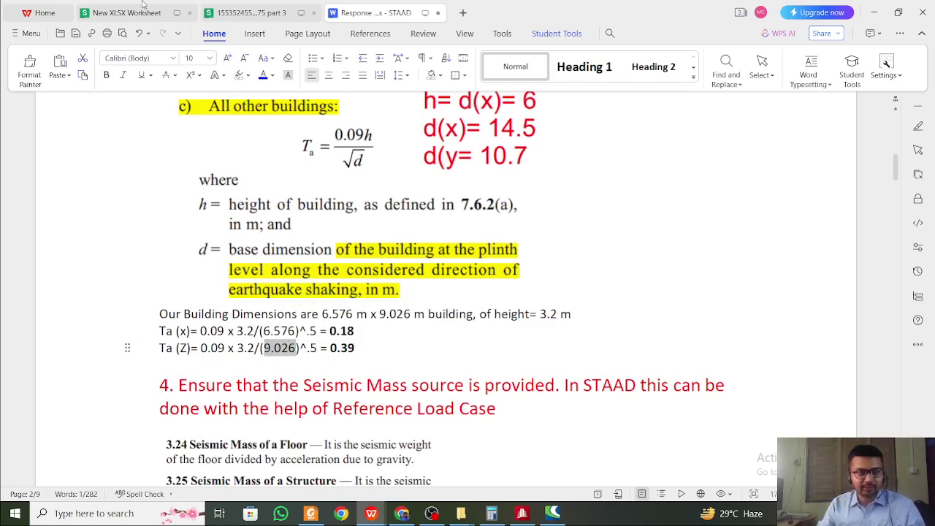
left_click(121, 12)
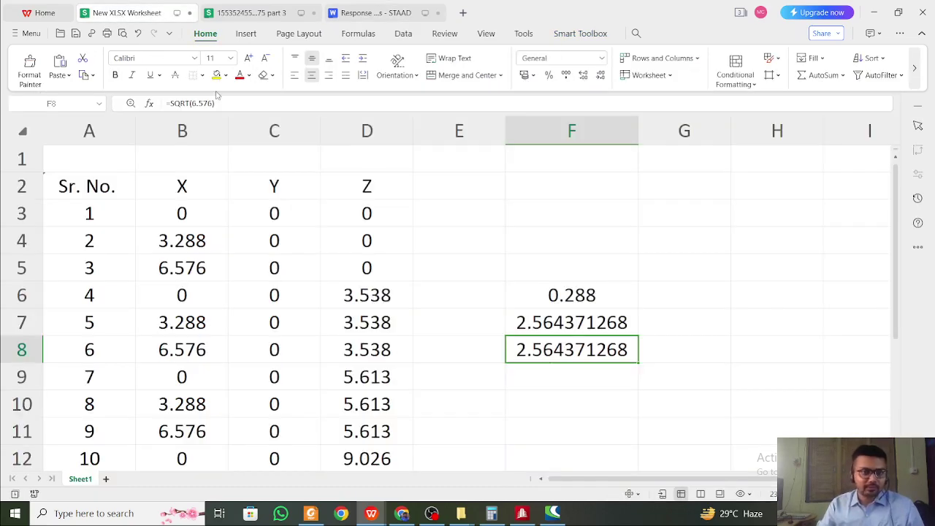
left_click_drag(212, 103, 192, 103)
key("ctrl+v")
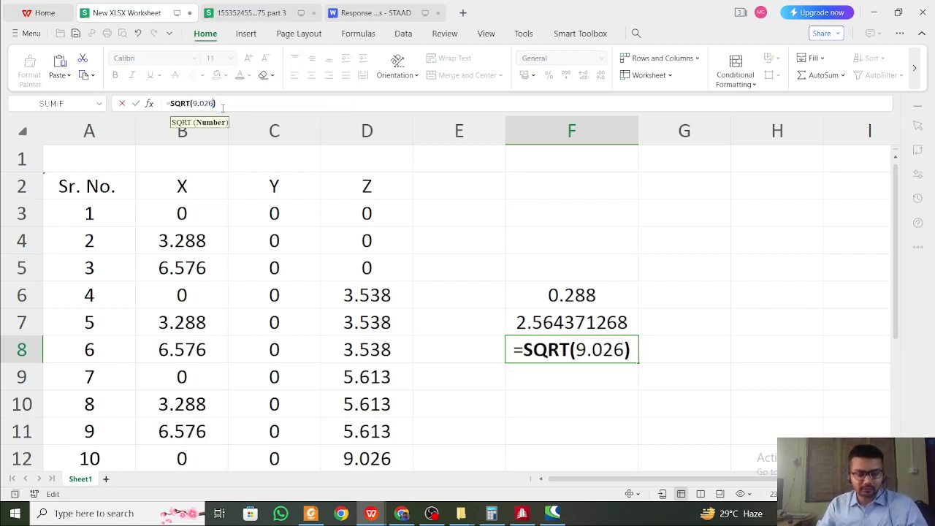
key("Return")
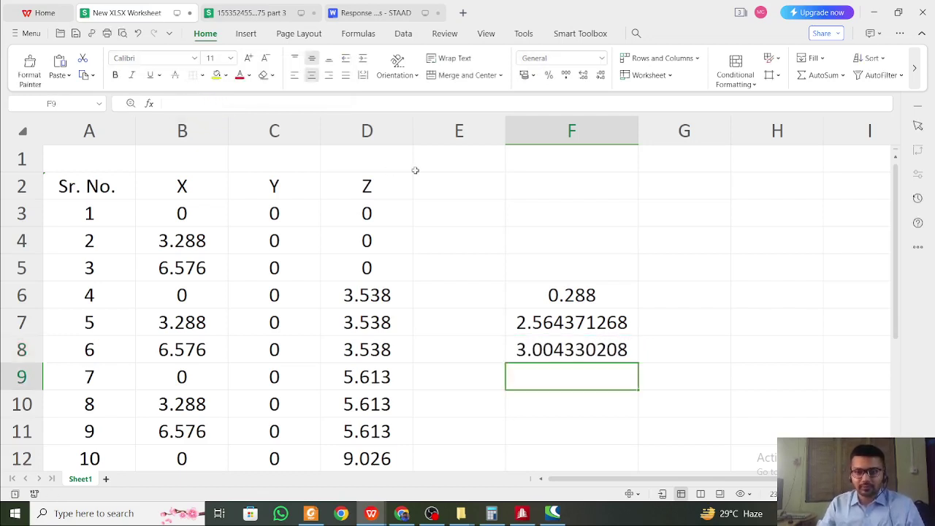
Compare the numerator in F6 and the square roots in F7 and F8 with the document's Ta formulas
left_click(604, 348)
left_click(595, 328)
left_click(591, 349)
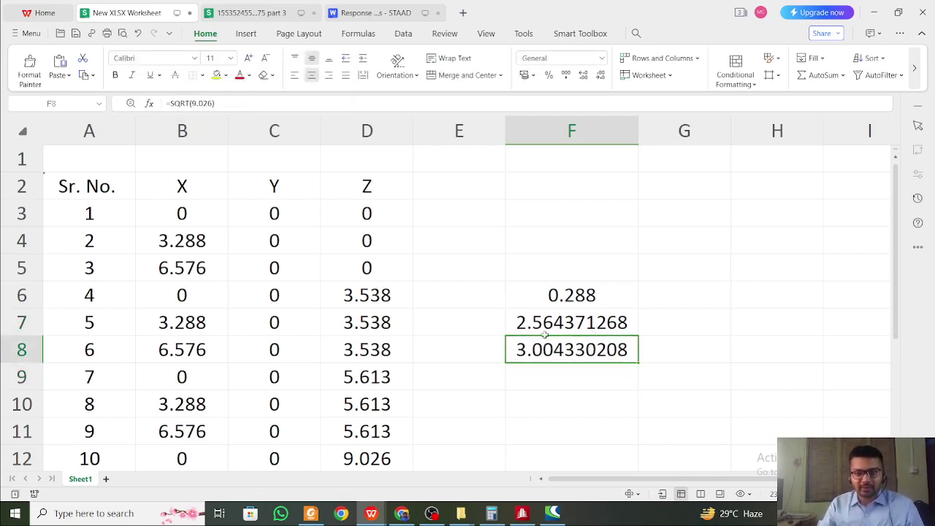
left_click(376, 14)
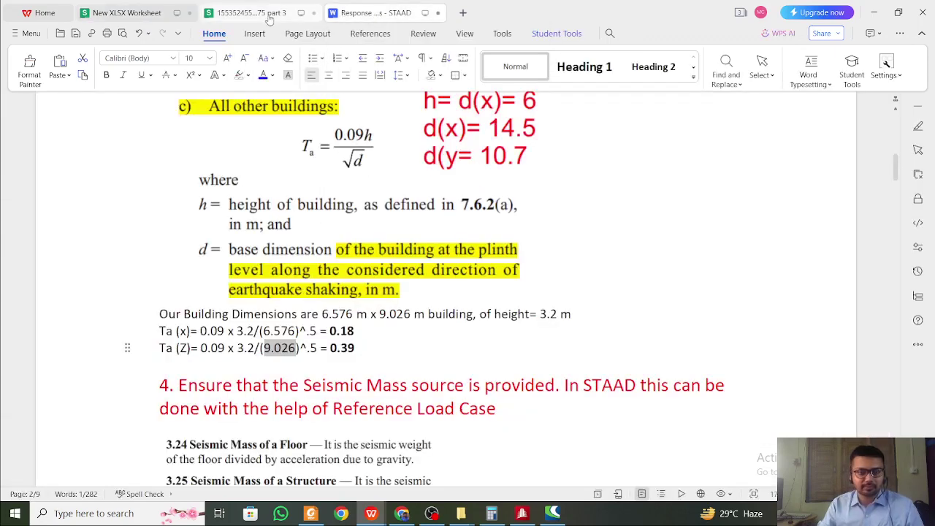
left_click(143, 13)
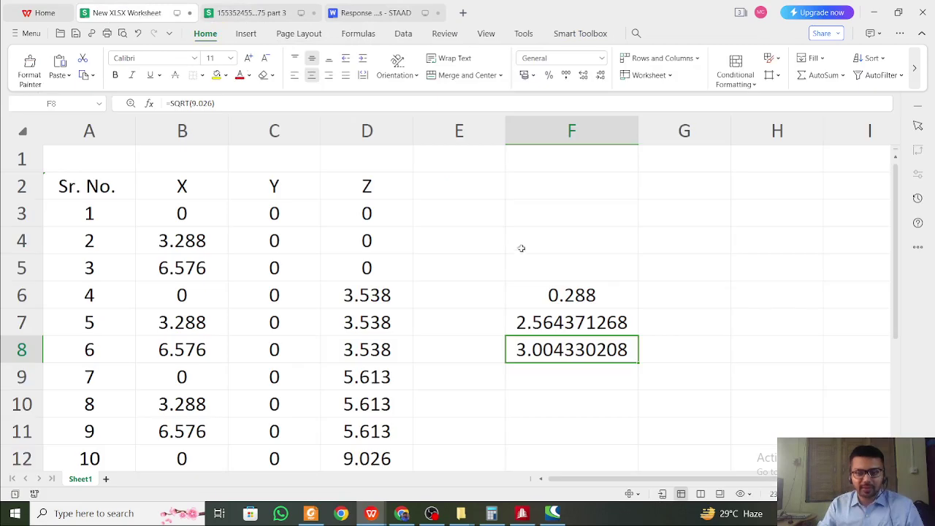
left_click(569, 300)
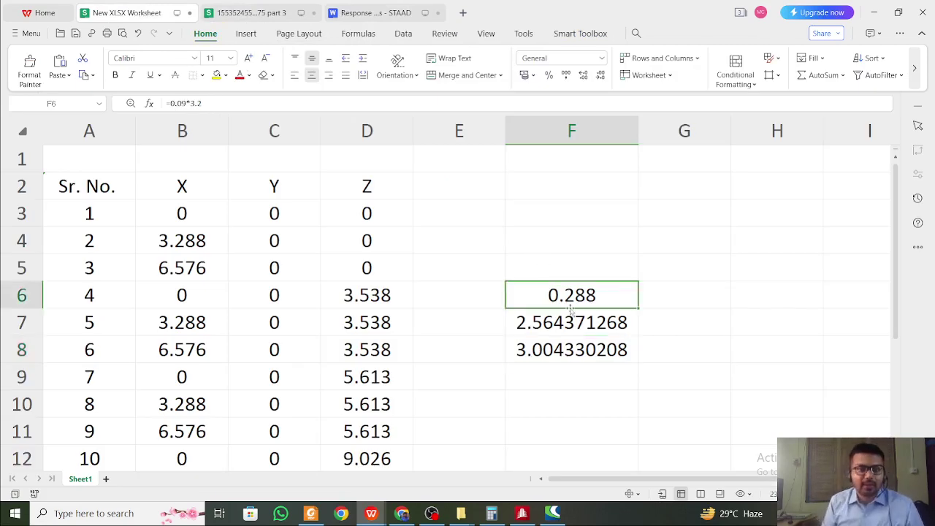
left_click(564, 325)
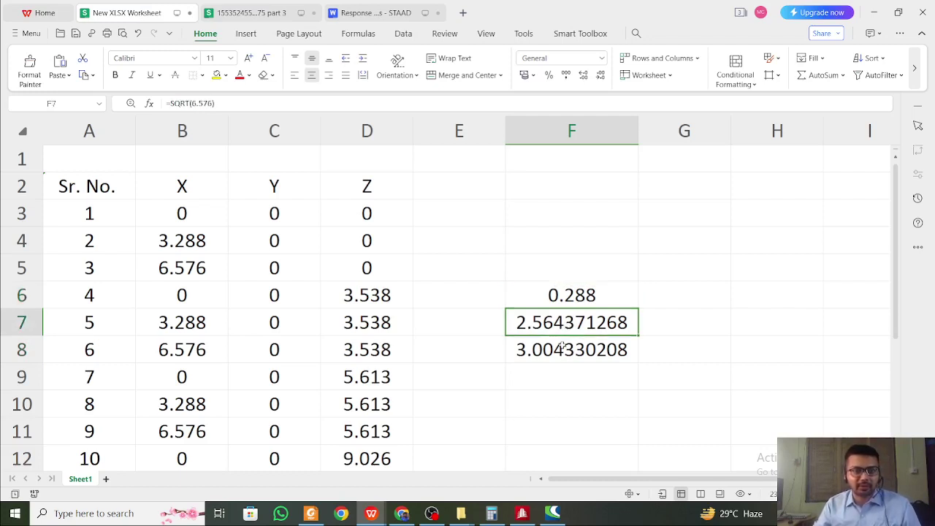
left_click(562, 349)
left_click(563, 325)
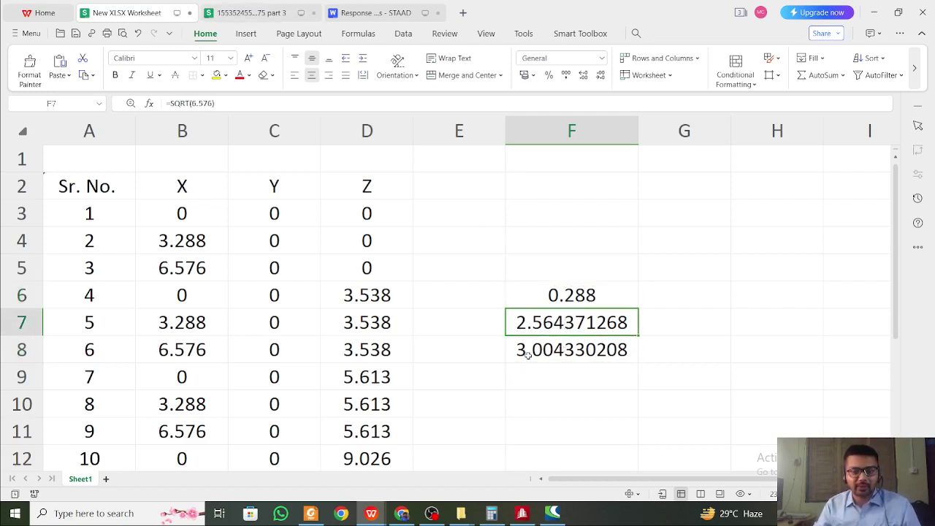
left_click(587, 354)
left_click(579, 327)
left_click(571, 366)
left_click(571, 330)
left_click(575, 351)
left_click(580, 330)
left_click(584, 348)
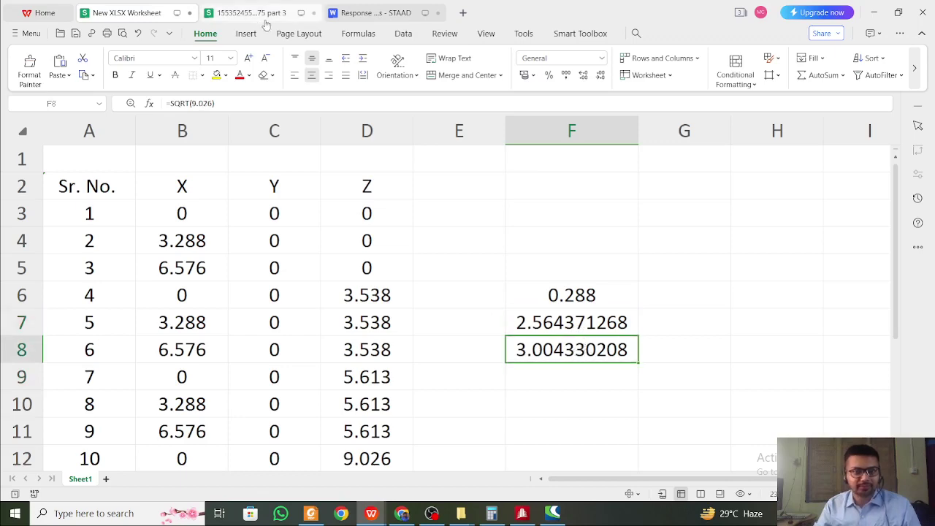
left_click(397, 12)
left_click(373, 328)
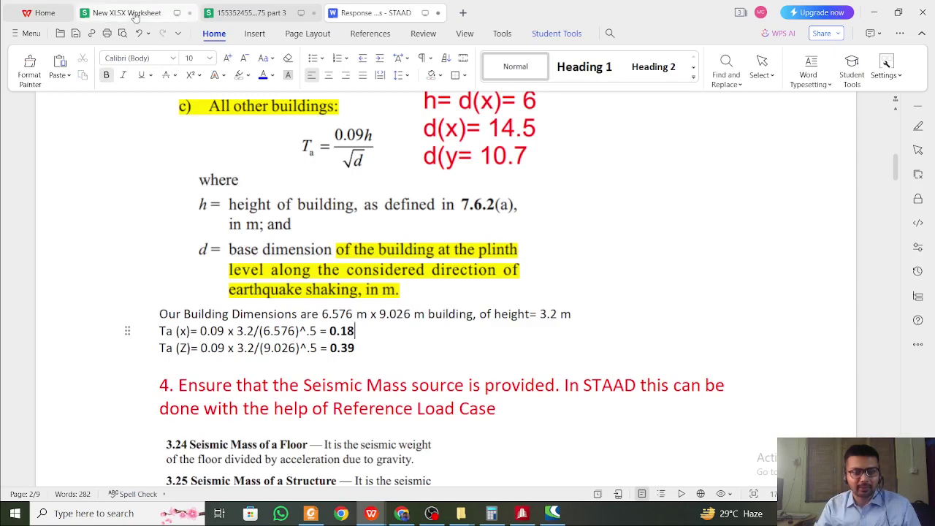
left_click(121, 12)
left_click(546, 319)
double_click(545, 321)
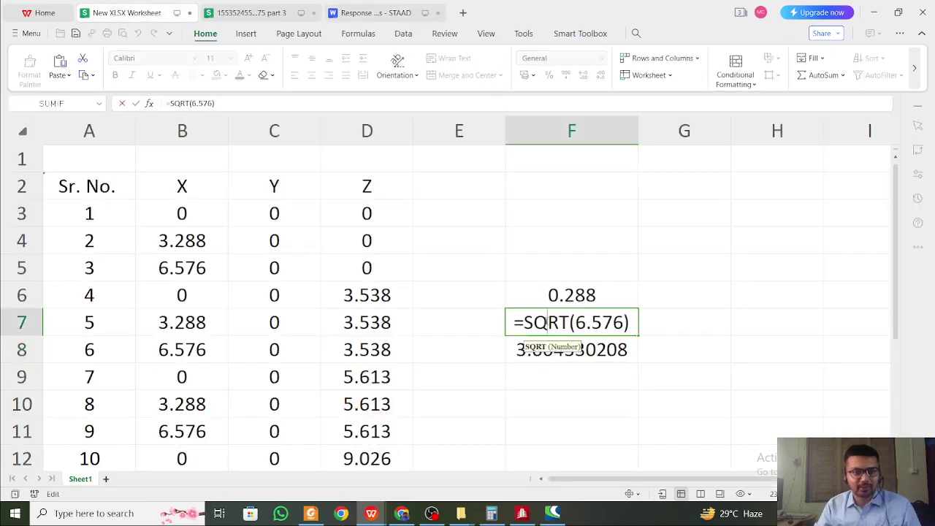
key("Escape")
left_click(709, 345)
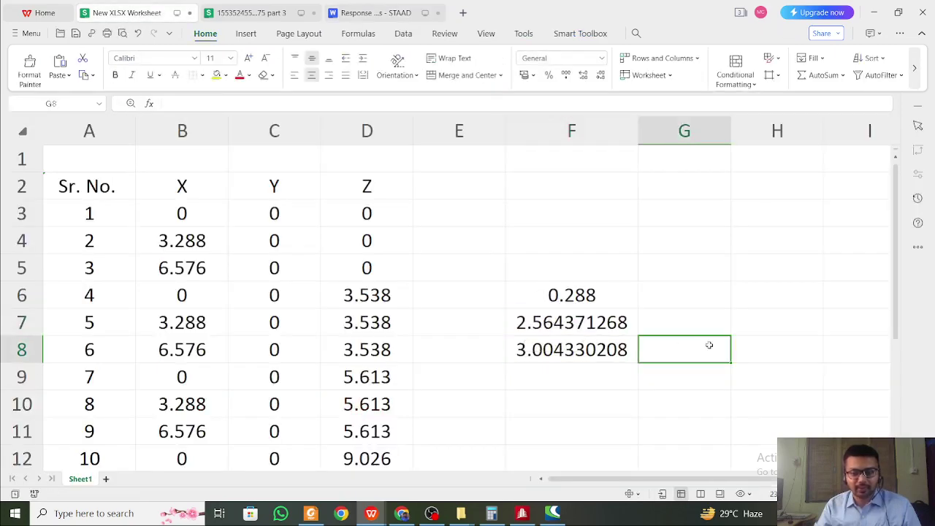
Calculate Ta (x) in cell G7 by dividing F6 by F7
left_click(698, 331)
type("=")
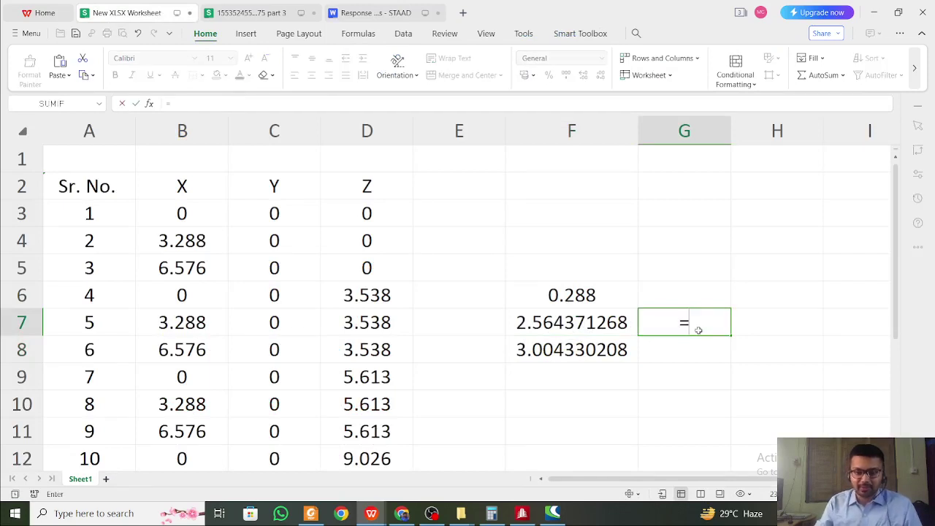
left_click(579, 292)
type("/")
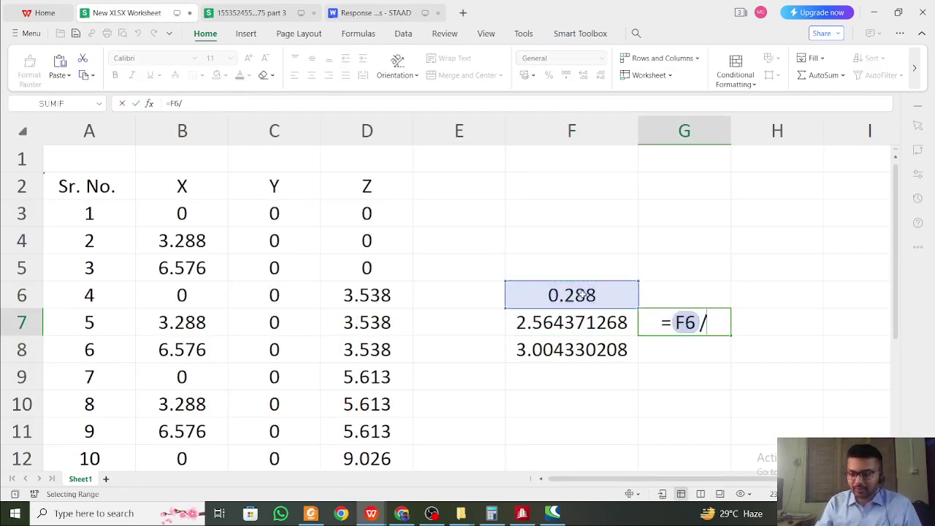
left_click(588, 320)
key("Return")
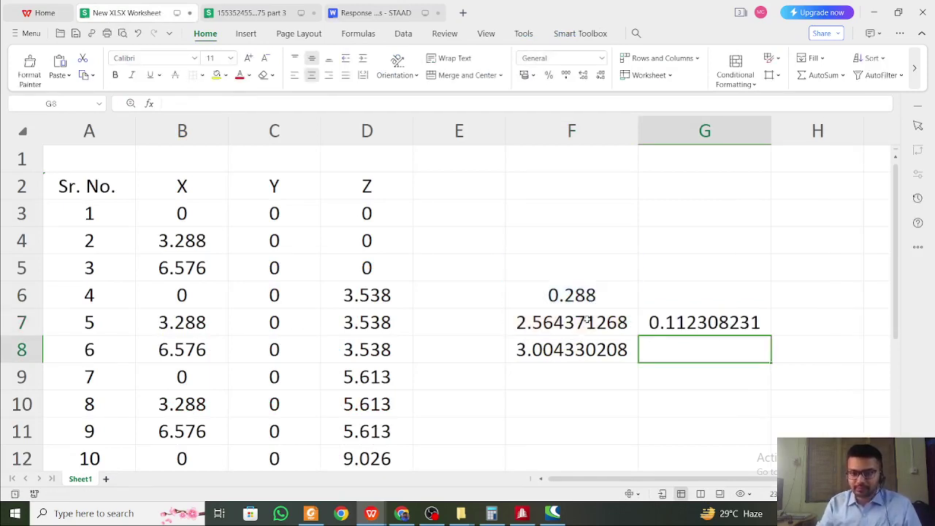
Calculate Ta (Z) in cell G8 by dividing F6 by F8
left_click(745, 330)
left_click(716, 347)
type("=")
left_click(596, 296)
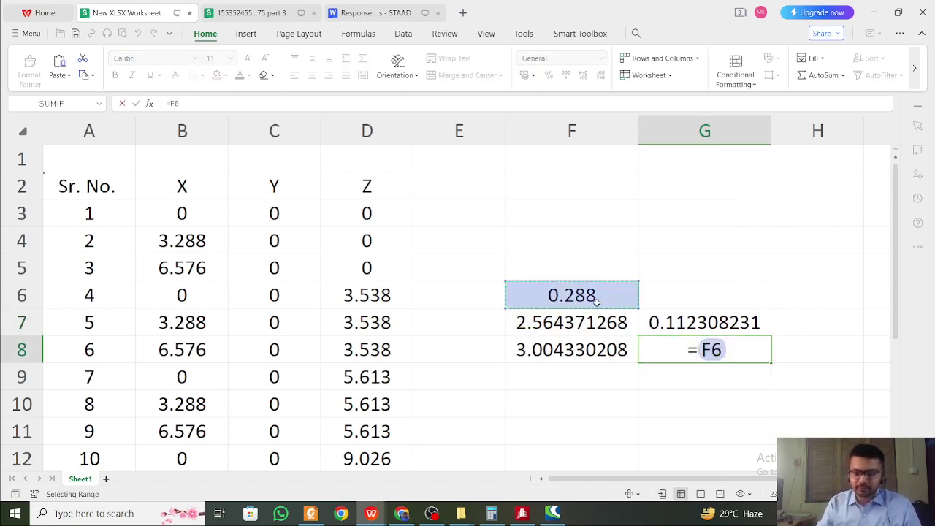
type("/")
left_click(574, 352)
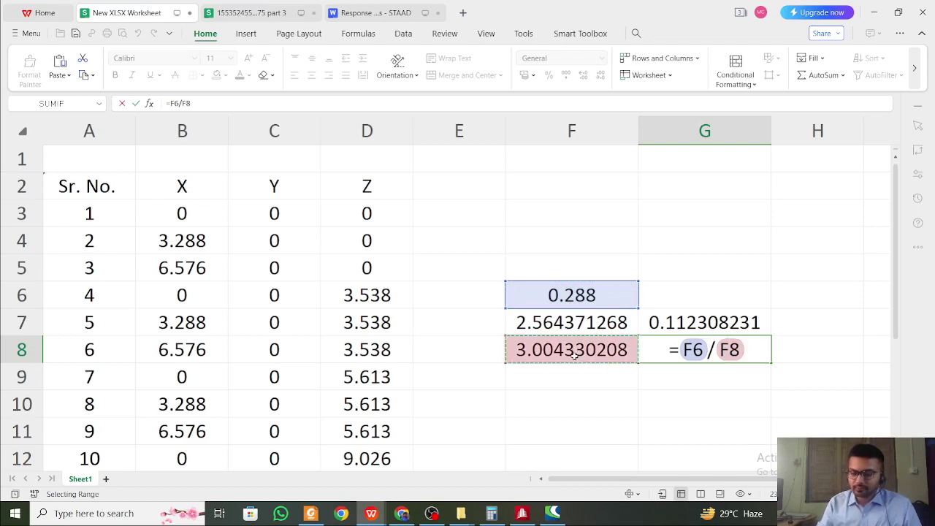
key("Return")
Enter the rounded periods beside the results, 0.11 in cell H7 and =0.1 in cell H8
left_click(717, 322)
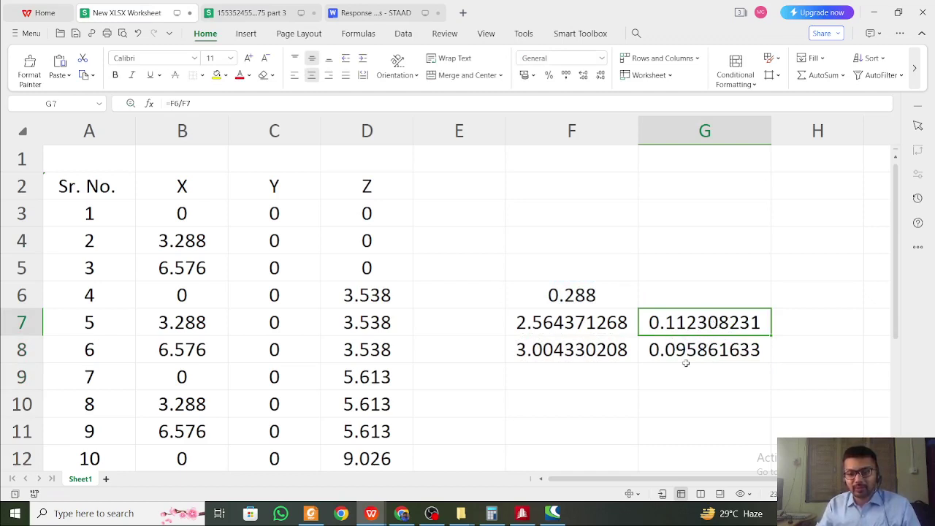
left_click(801, 344)
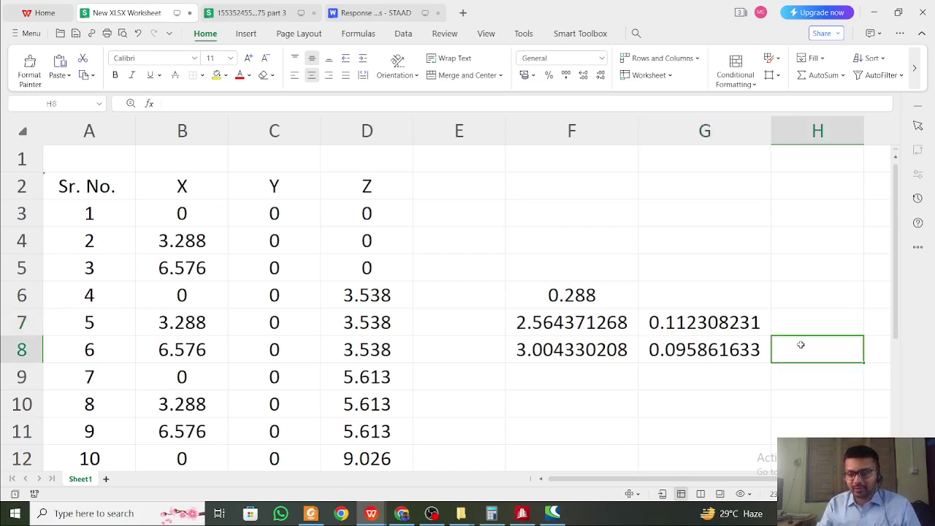
type("=0.1")
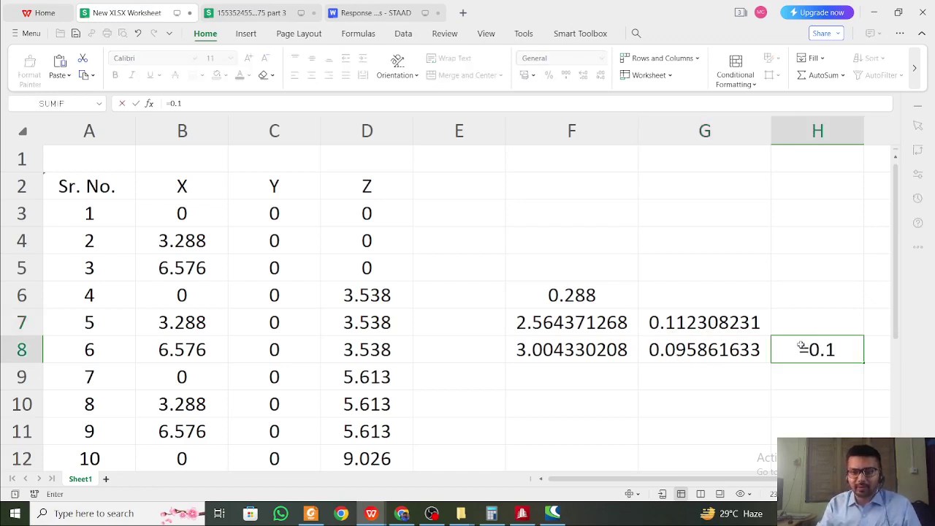
left_click(789, 315)
type("0.11")
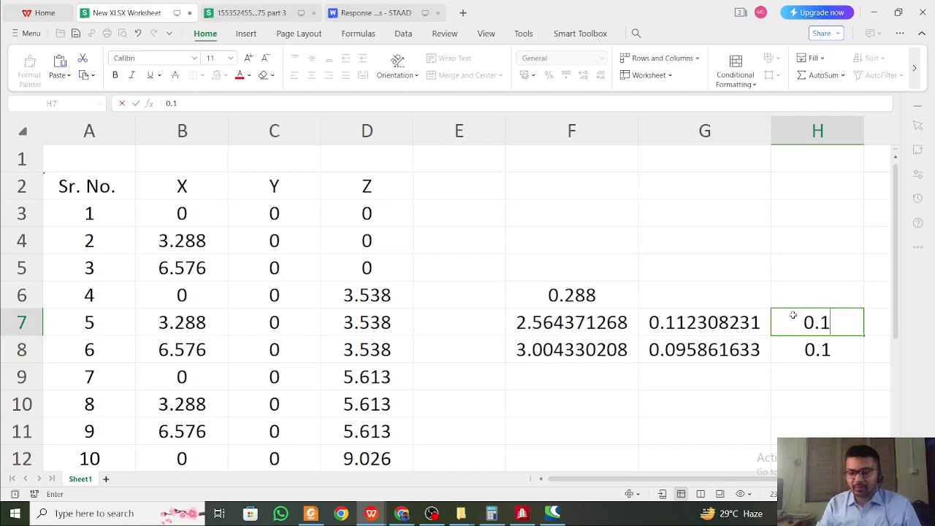
key("Up")
key("Up")
left_click(809, 351)
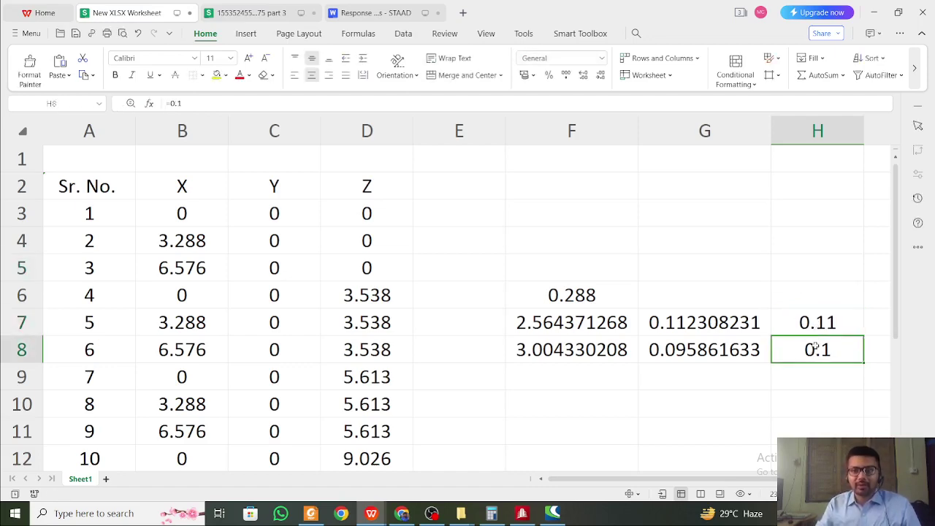
In the Response document, replace the Ta (x) result with 0.11 and the Ta (Z) result with 0.1
left_click(362, 13)
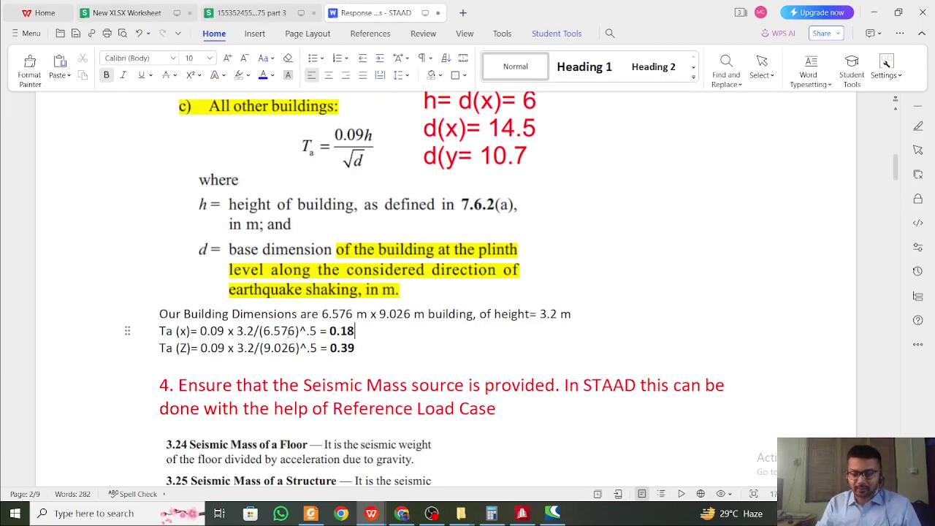
key("ctrl+shift+Left")
type("0.11")
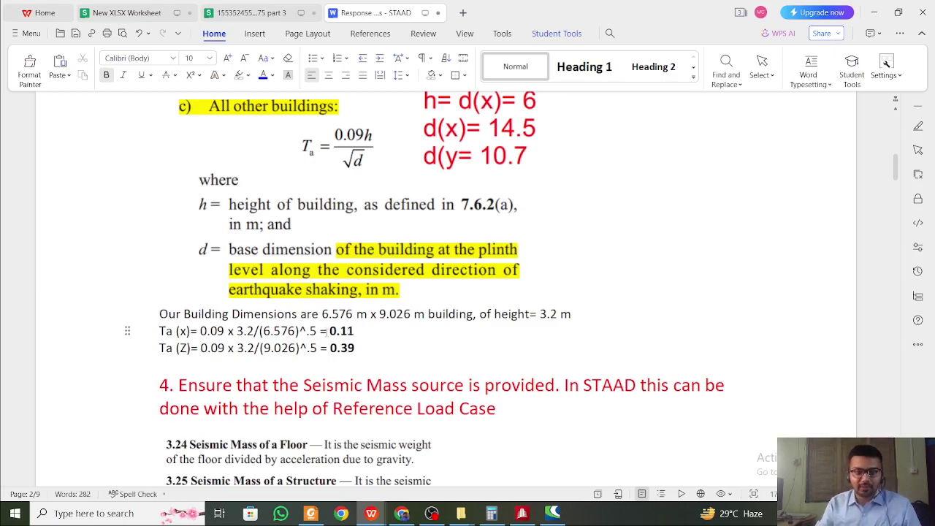
left_click(373, 353)
key("shift+Left")
key("shift+Left")
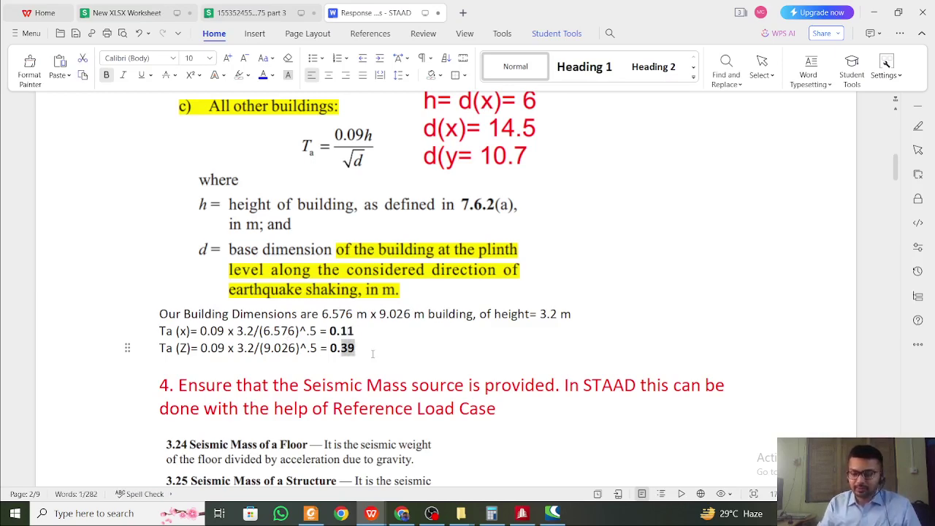
type("1")
key("Down")
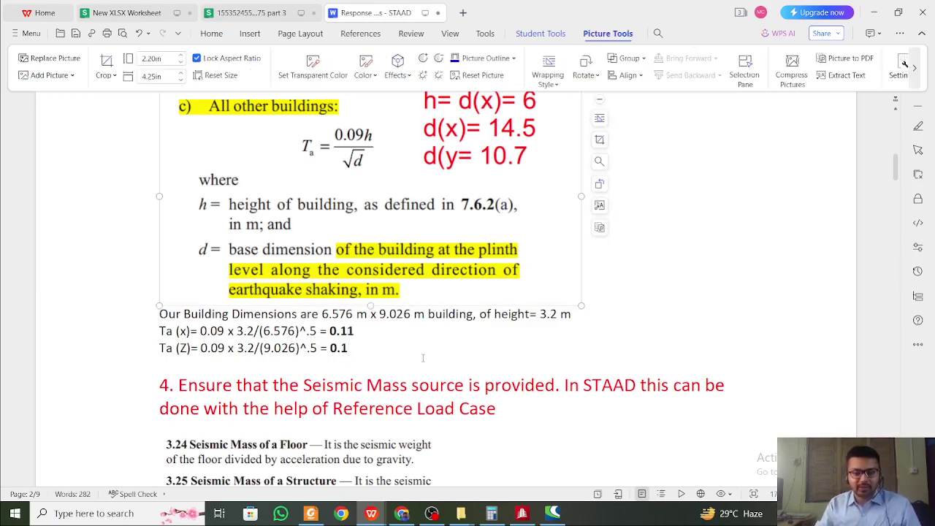
Switch to STAAD.Pro and open the existing IS 1893-2016 seismic definition's parameters for editing
scroll(430, 349, "down", 3)
scroll(430, 349, "down", 5)
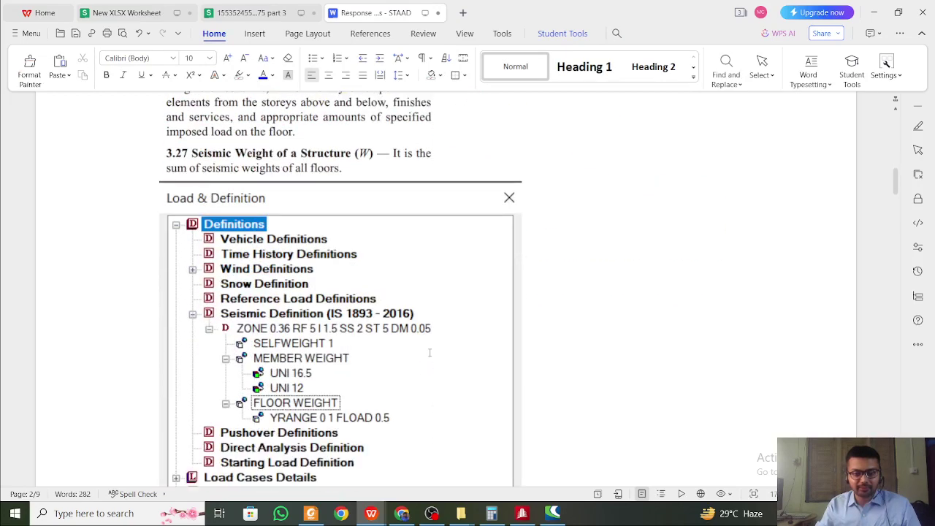
scroll(429, 350, "up", 5)
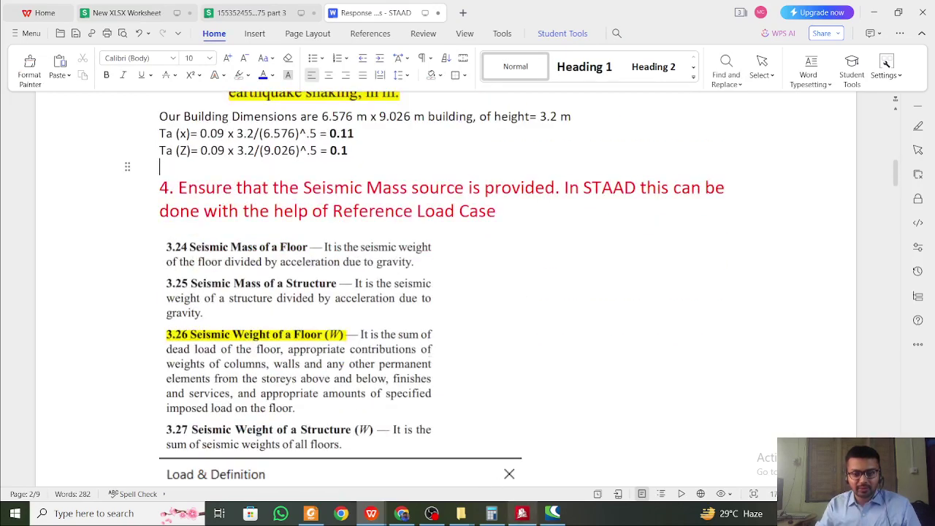
left_click(521, 513)
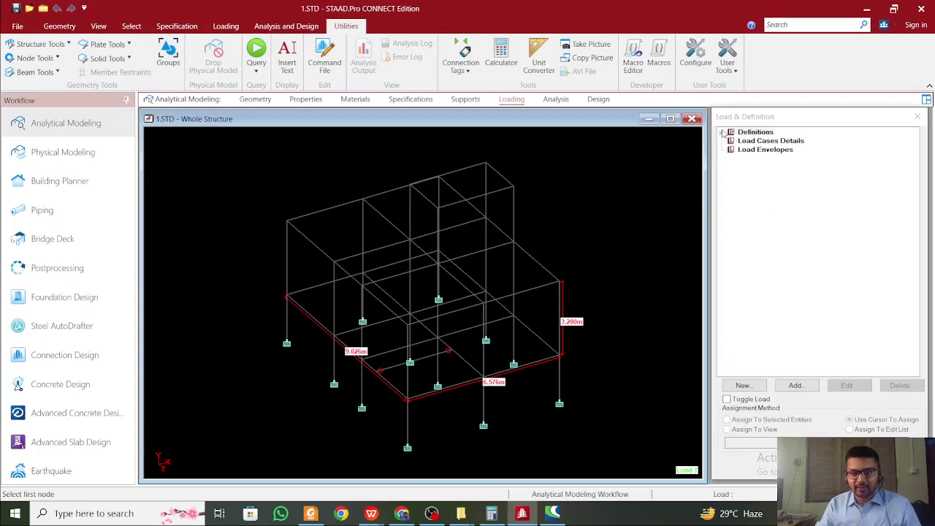
left_click(722, 133)
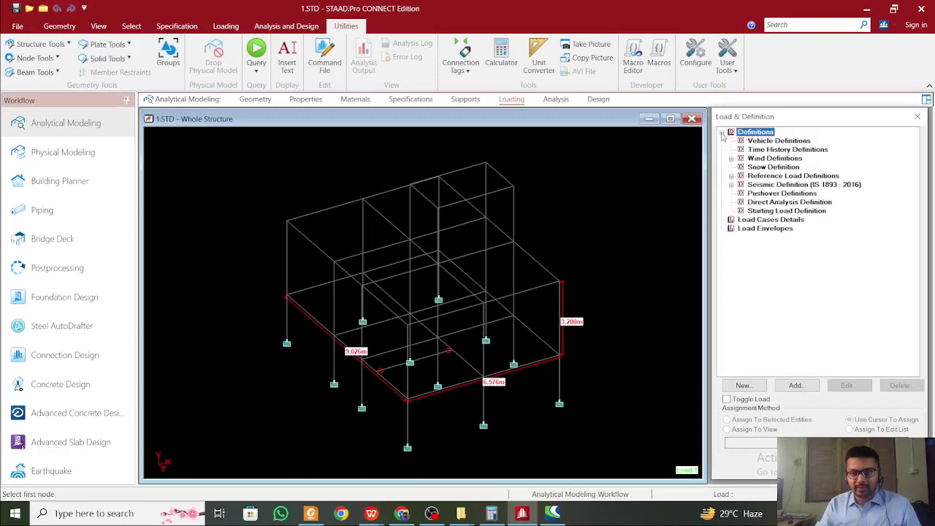
left_click(731, 185)
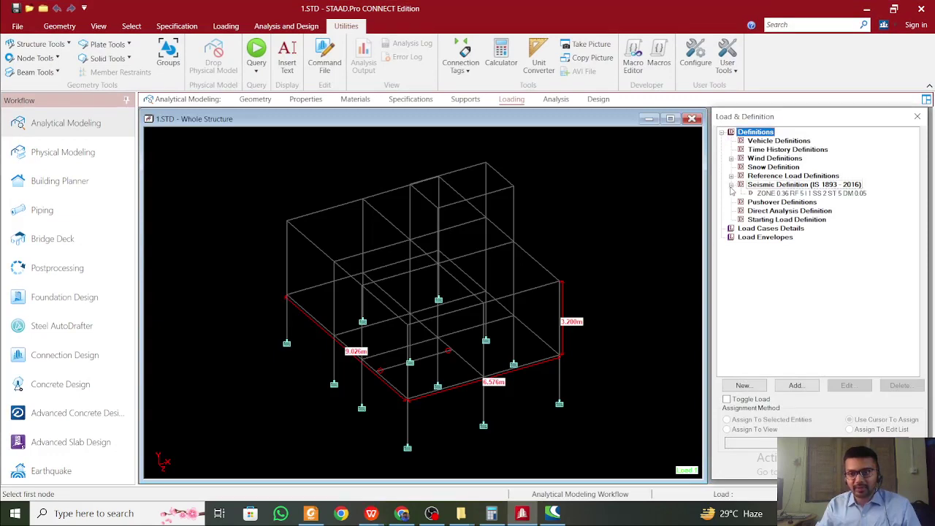
left_click(767, 194)
left_click(848, 387)
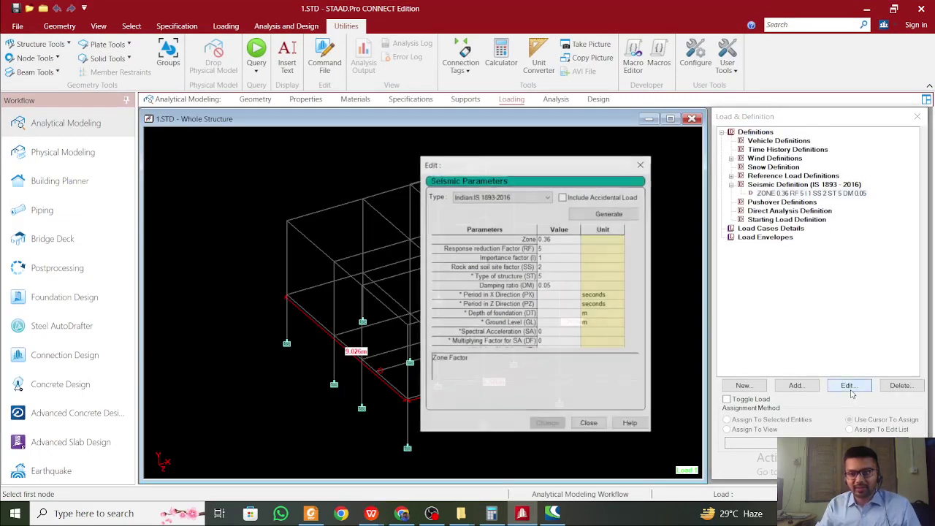
left_click(558, 332)
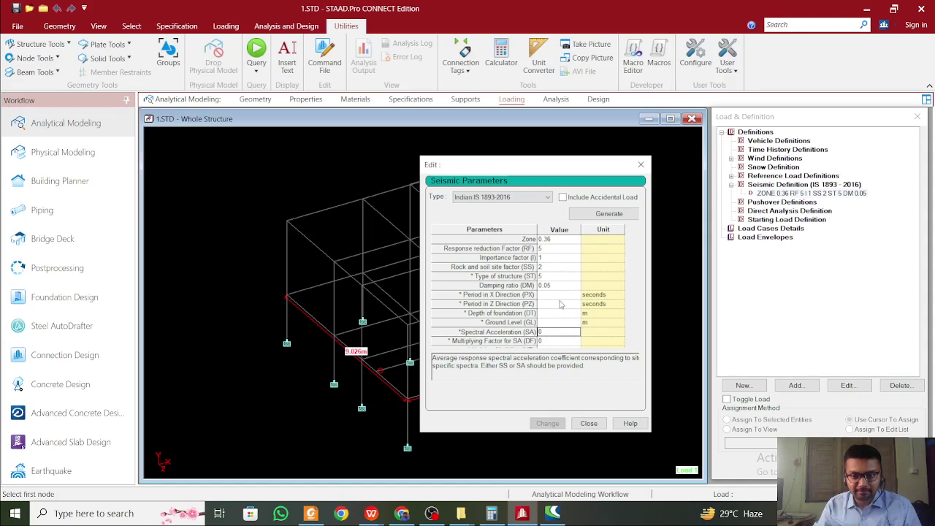
left_click(641, 165)
left_click(803, 193)
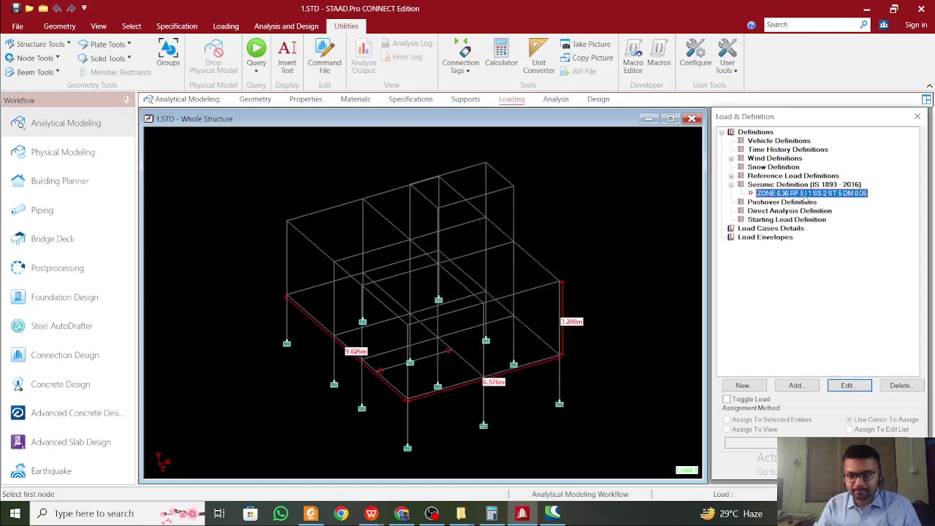
left_click(847, 385)
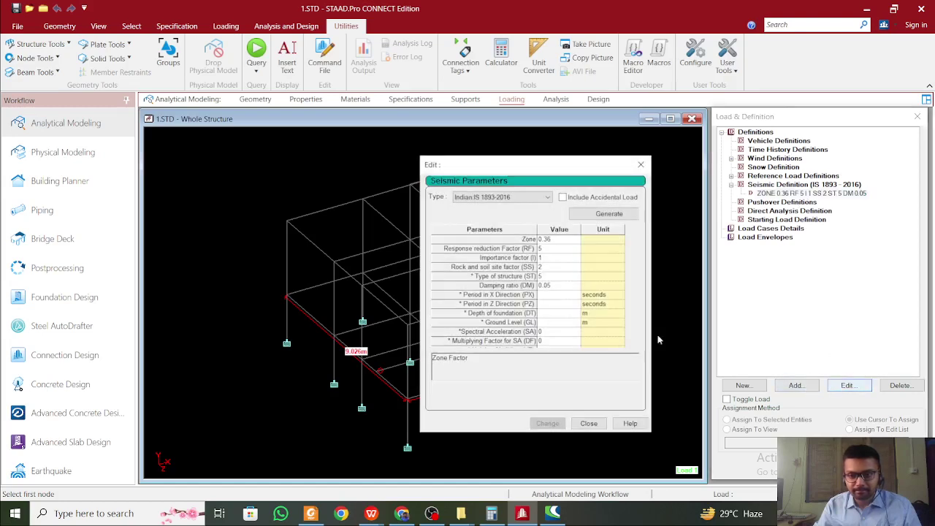
Set the seismic period in X direction (PX) to 0.1 and in Z direction (PZ) to 0.11 seconds, and apply the change
left_click(541, 307)
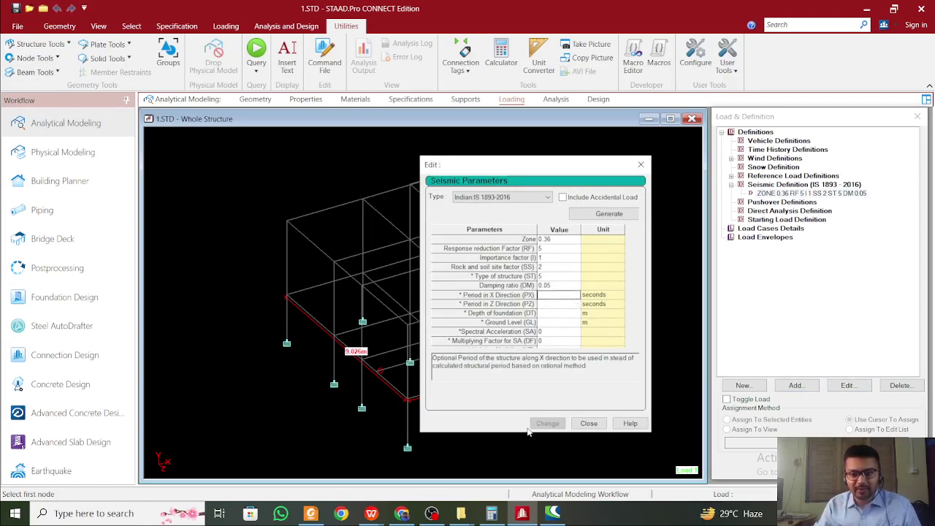
type("0.1")
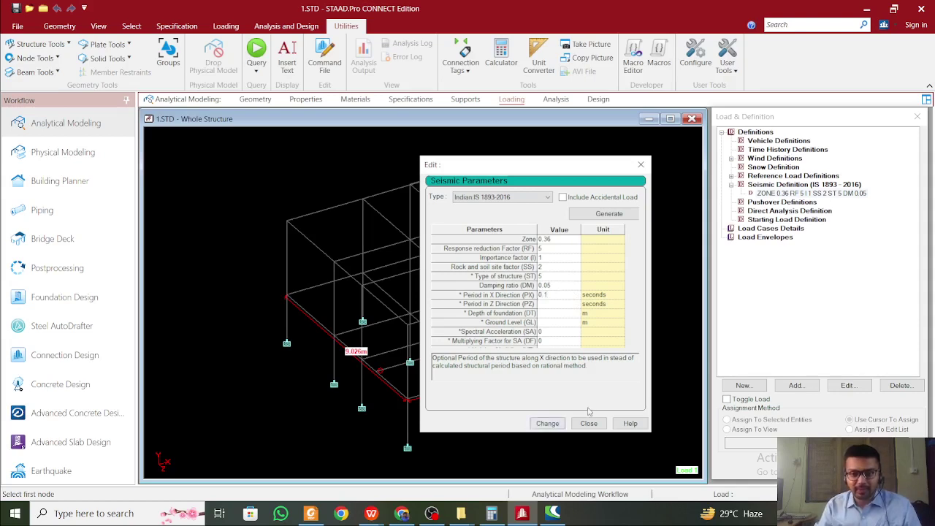
left_click(548, 304)
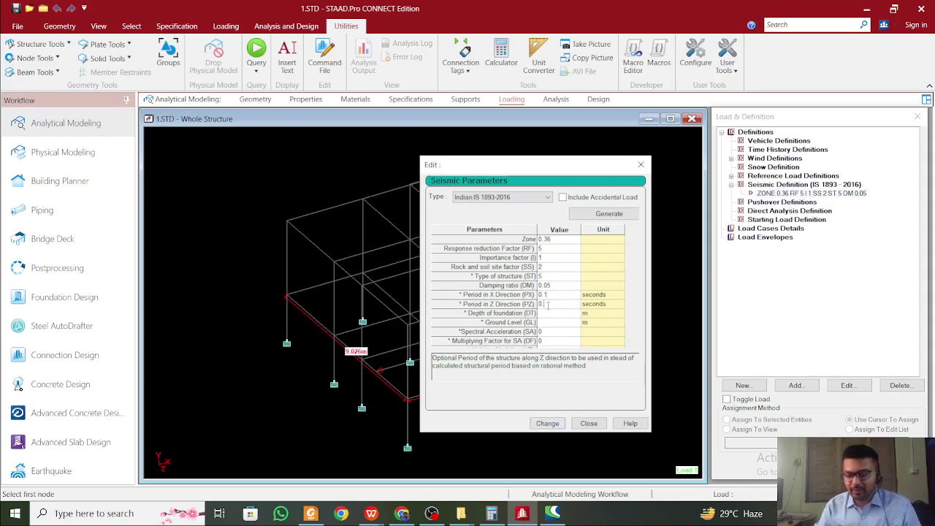
type("0.11")
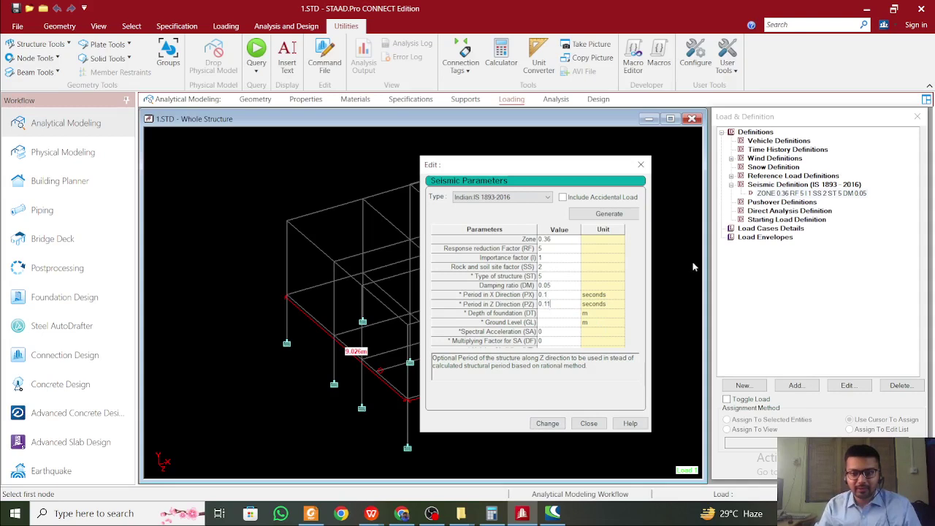
left_click(618, 277)
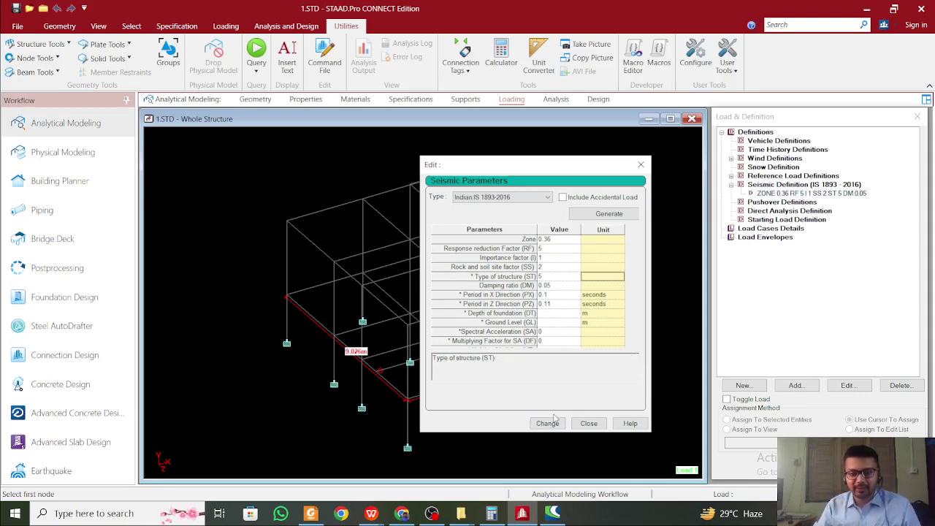
left_click(558, 277)
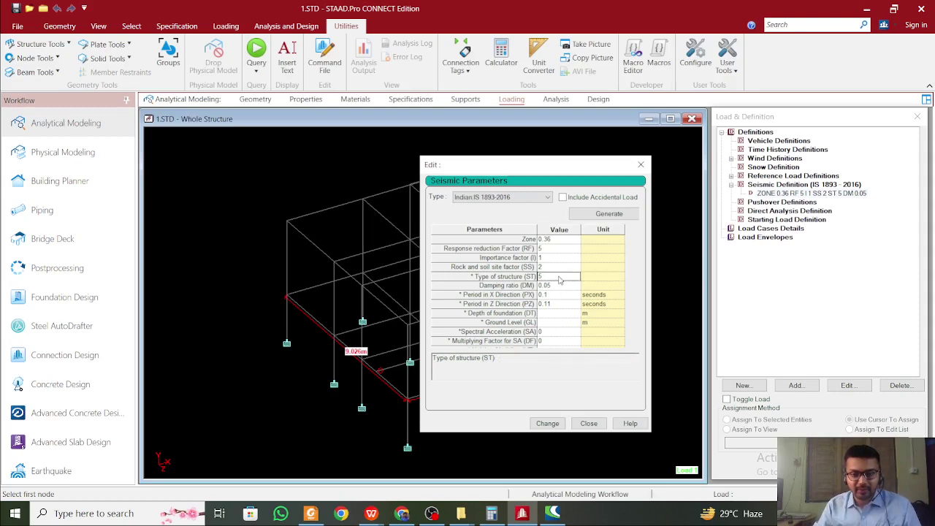
left_click(553, 424)
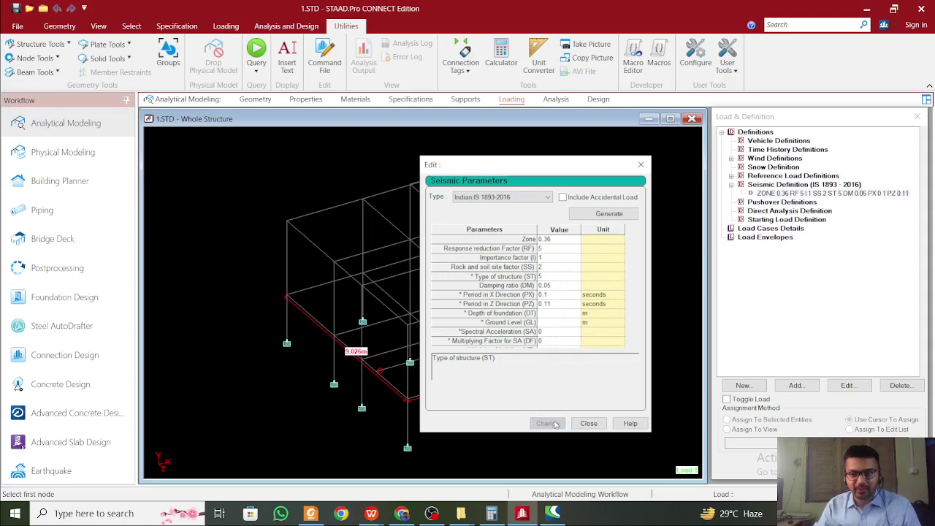
left_click(588, 424)
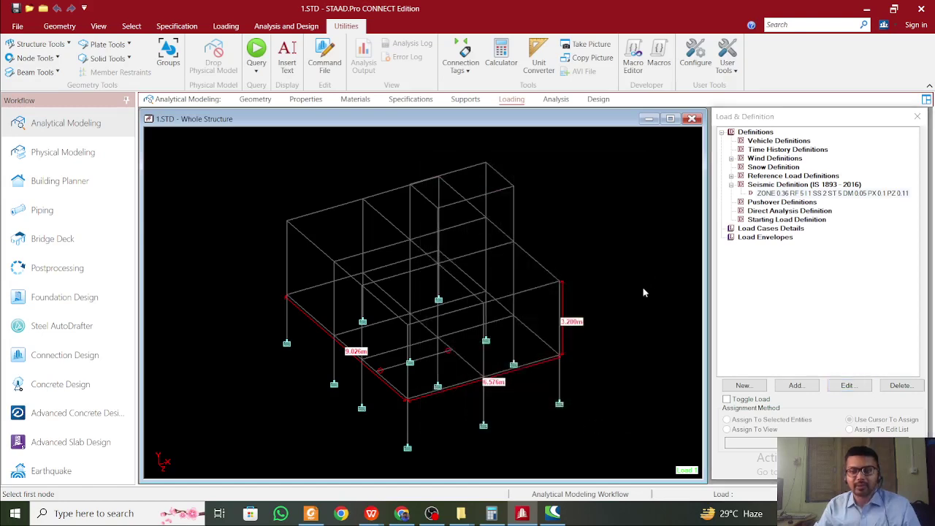
Remove the displayed node-to-node dimensions from the whole-structure view
left_click(22, 60)
left_click(45, 142)
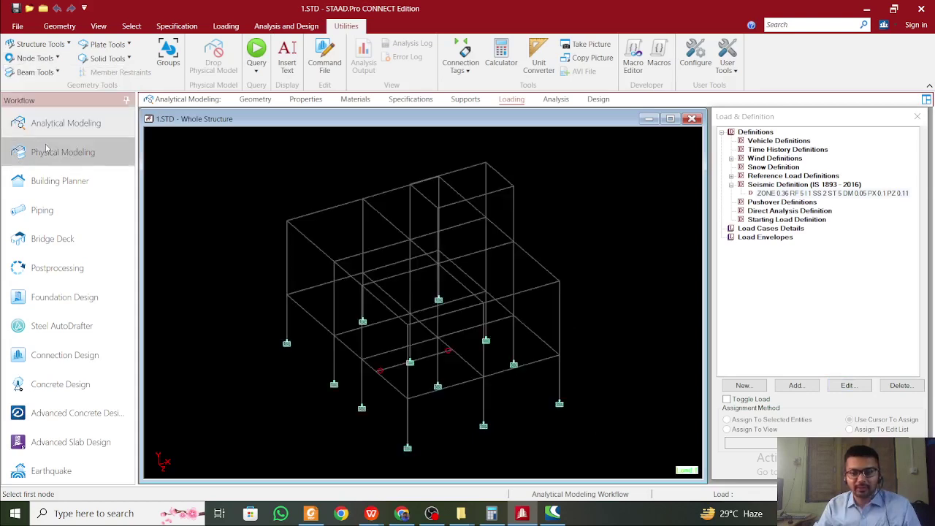
middle_click_drag(612, 246, 619, 241)
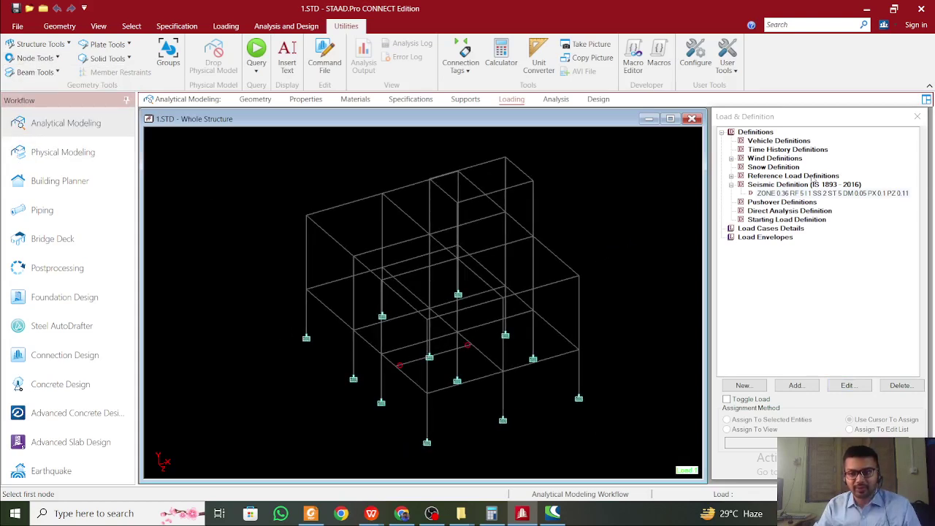
Add primary load case 1 under the load case details with loading type Seismic and the title SLX
left_click(763, 229)
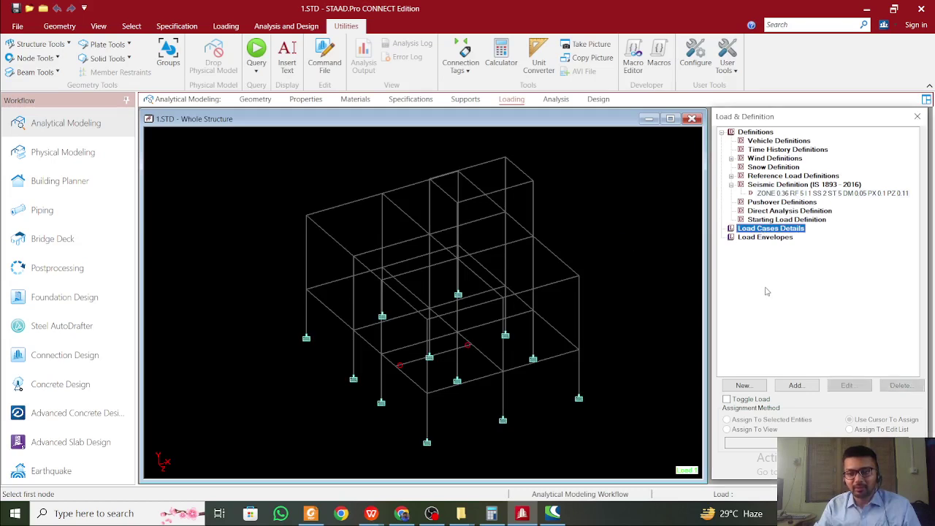
left_click(795, 385)
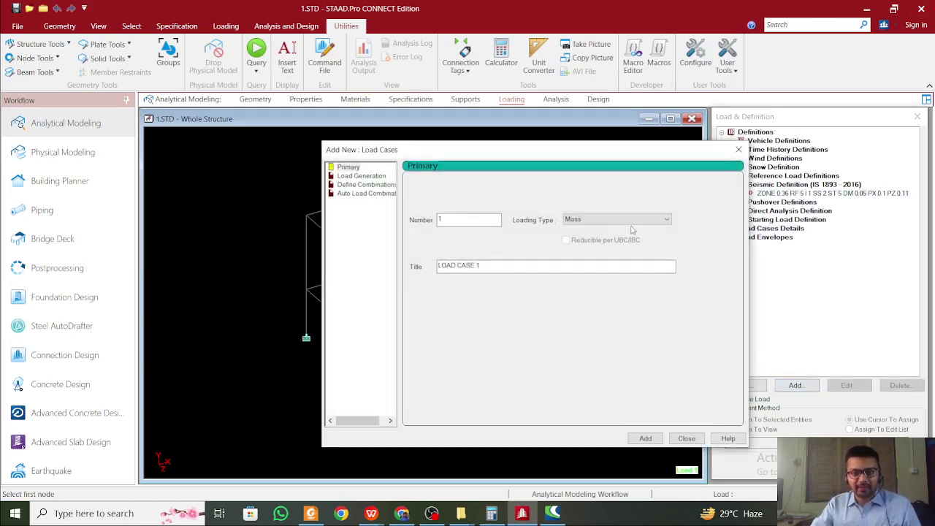
left_click(633, 223)
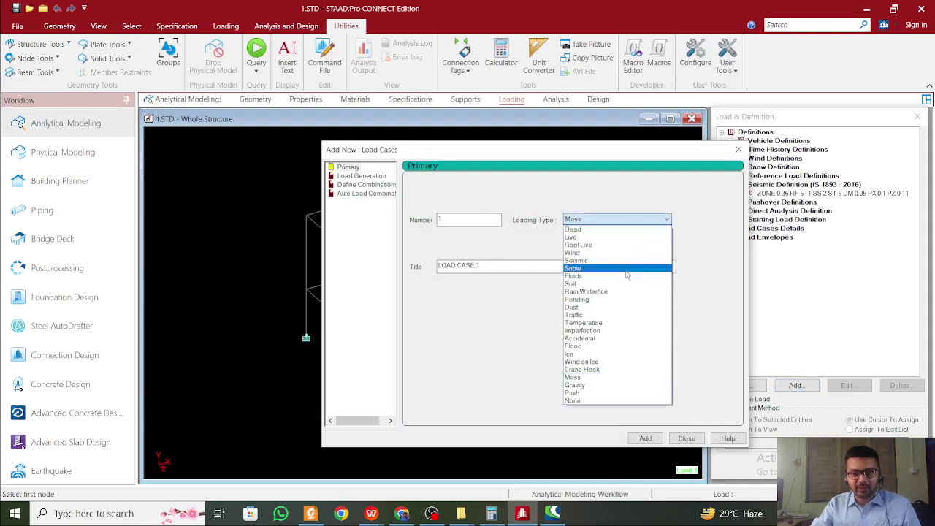
left_click(635, 262)
left_click_drag(481, 266, 357, 271)
type("S")
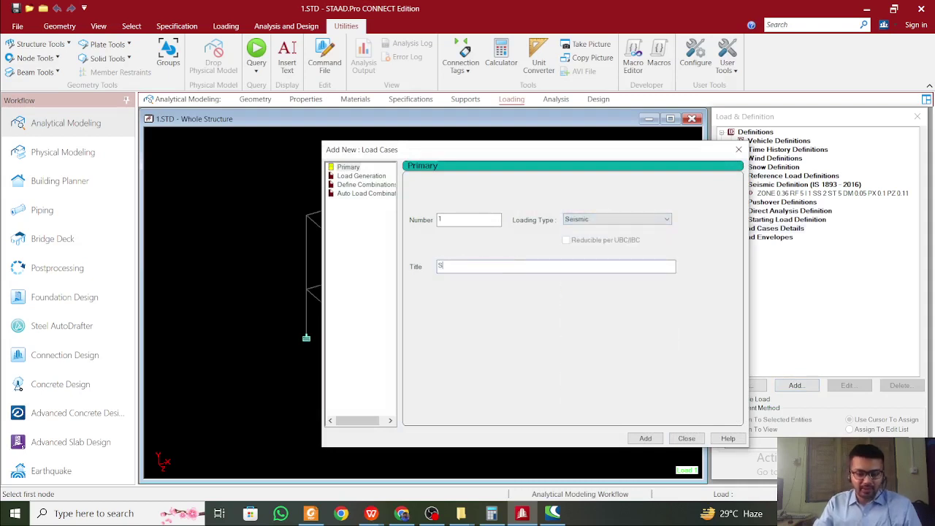
type("LX")
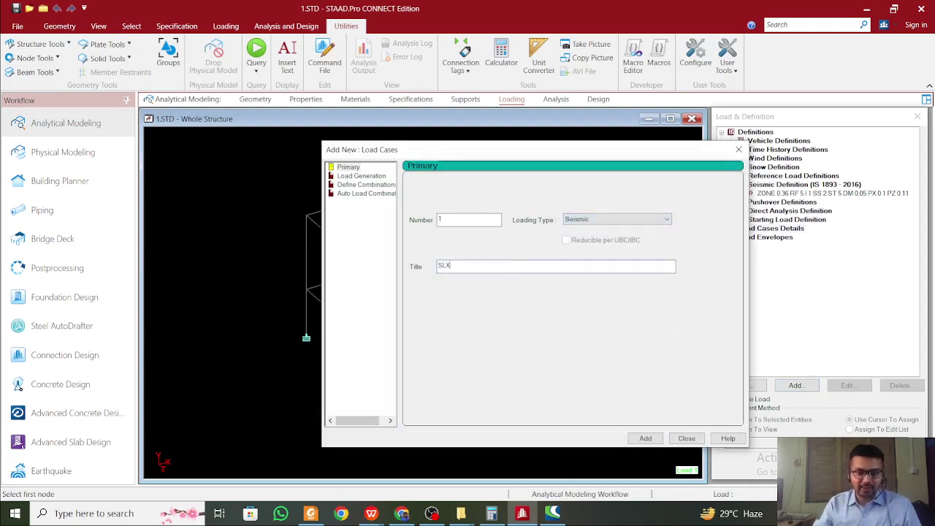
left_click(646, 438)
Add two more Seismic primary load cases, number 2 titled SLY and number 3 titled SLZ
left_click_drag(481, 266, 430, 267)
type("S")
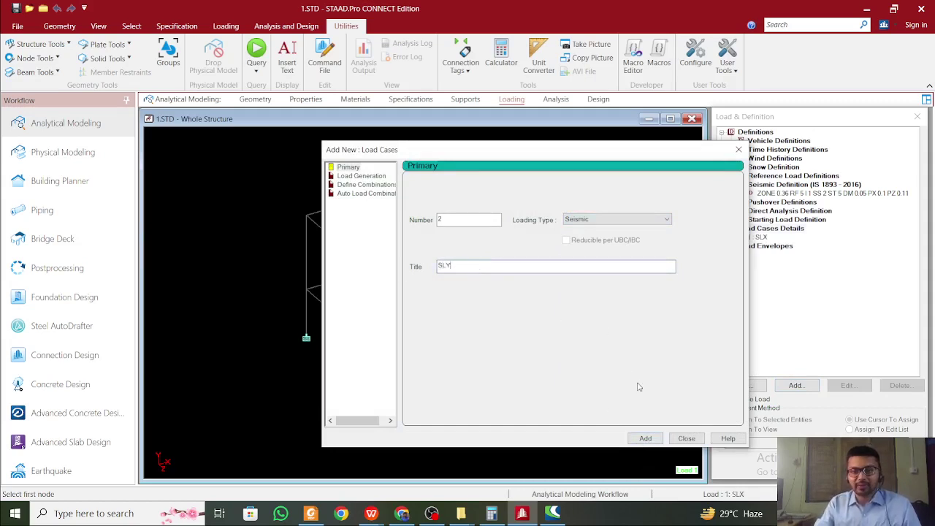
left_click(651, 440)
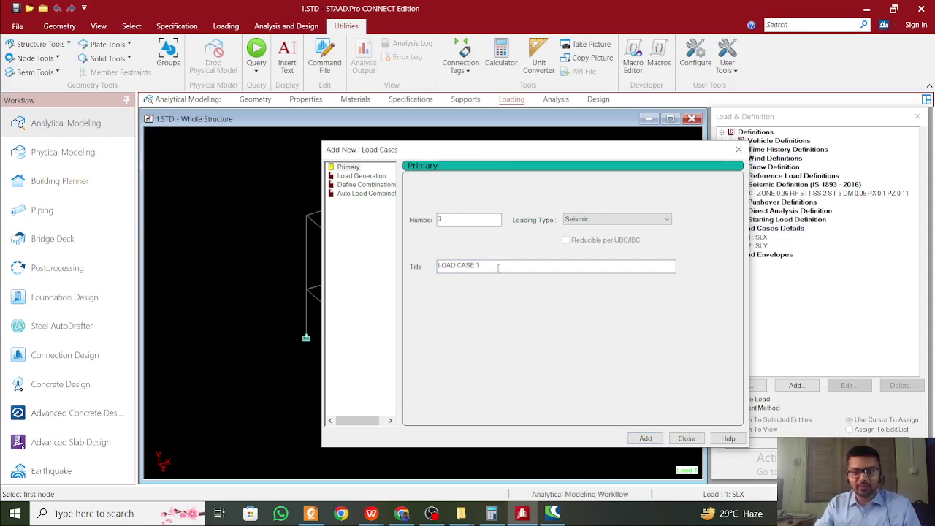
left_click_drag(479, 266, 451, 162)
left_click_drag(583, 152, 457, 151)
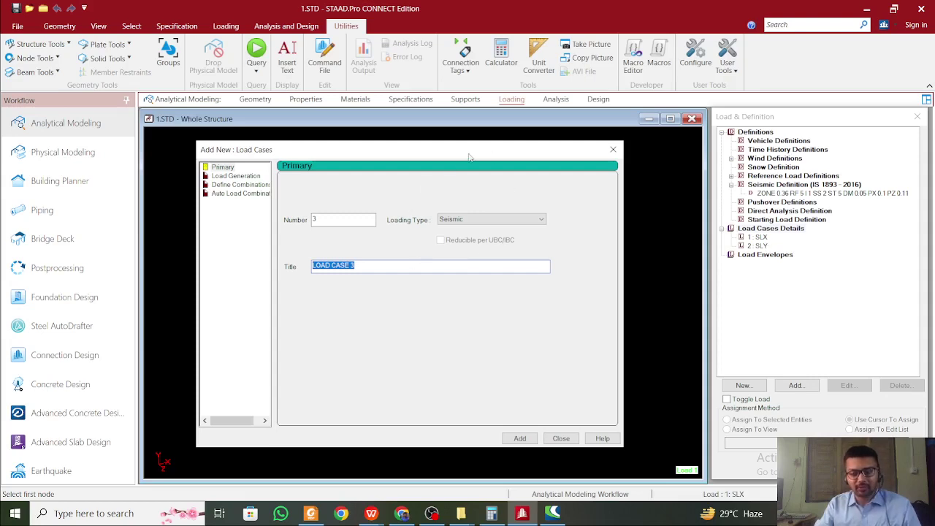
left_click_drag(470, 156, 526, 140)
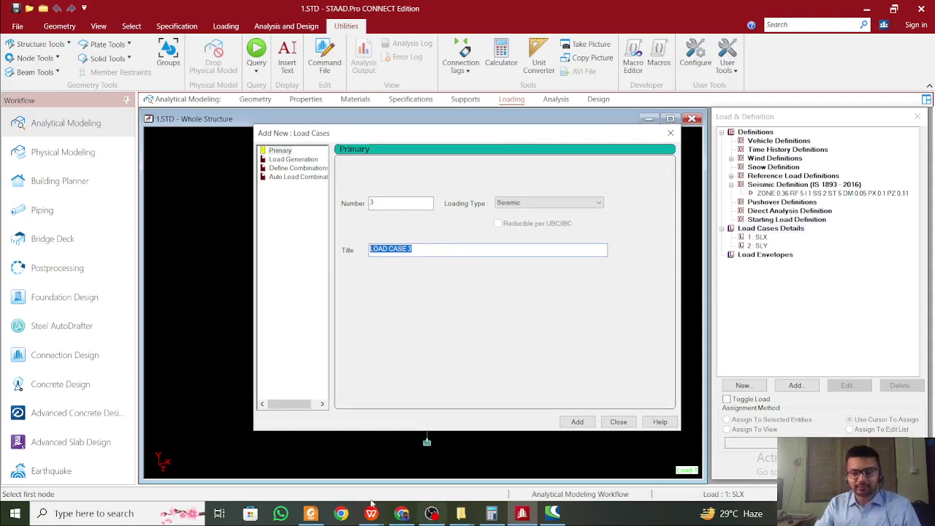
type("SLZ")
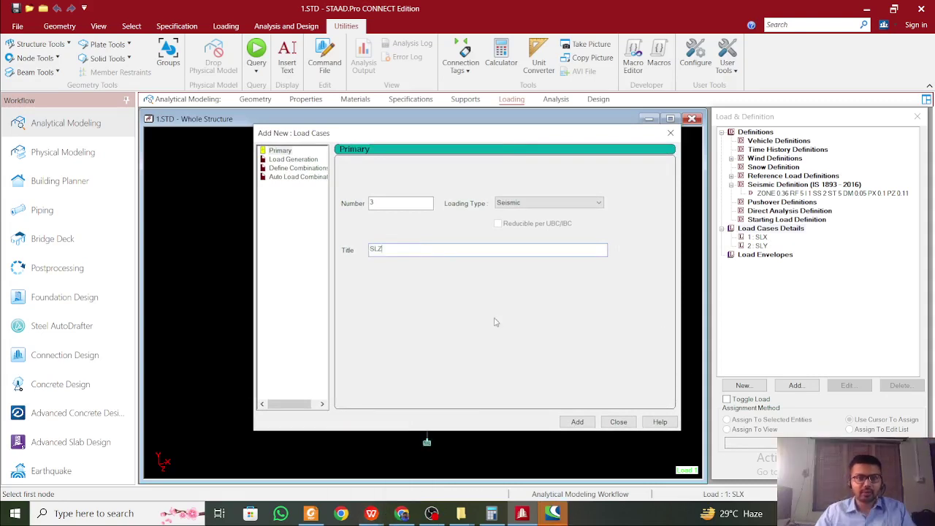
left_click(577, 421)
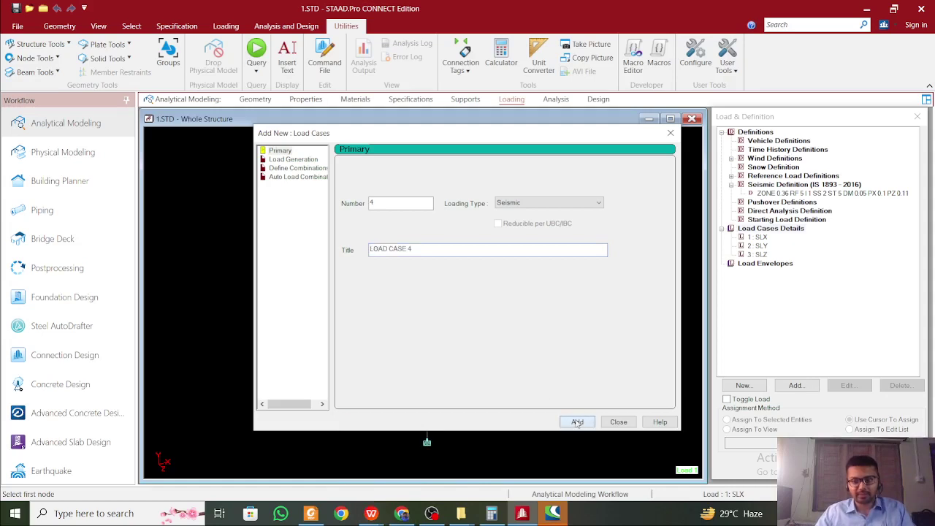
Add primary load case 4 with loading type Dead and the title DL
left_click(541, 202)
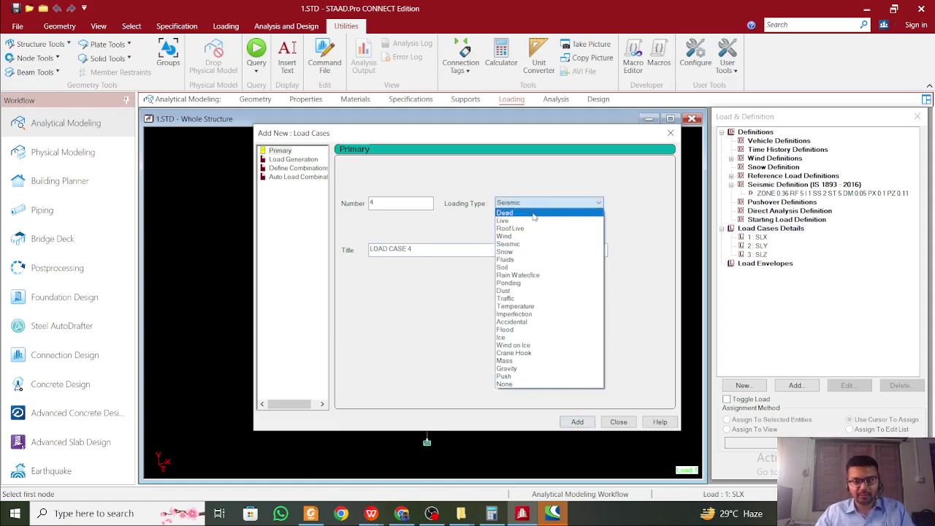
left_click(544, 213)
key("Tab")
type("DL")
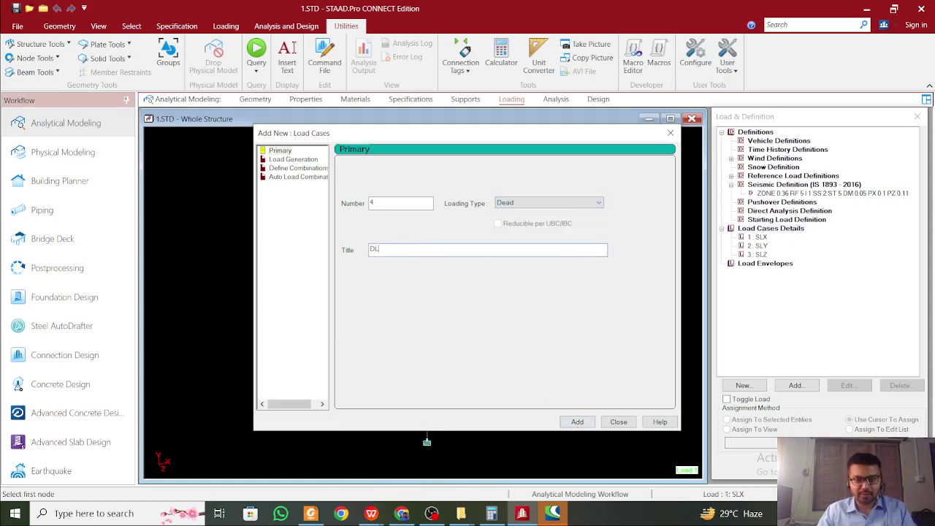
left_click(585, 422)
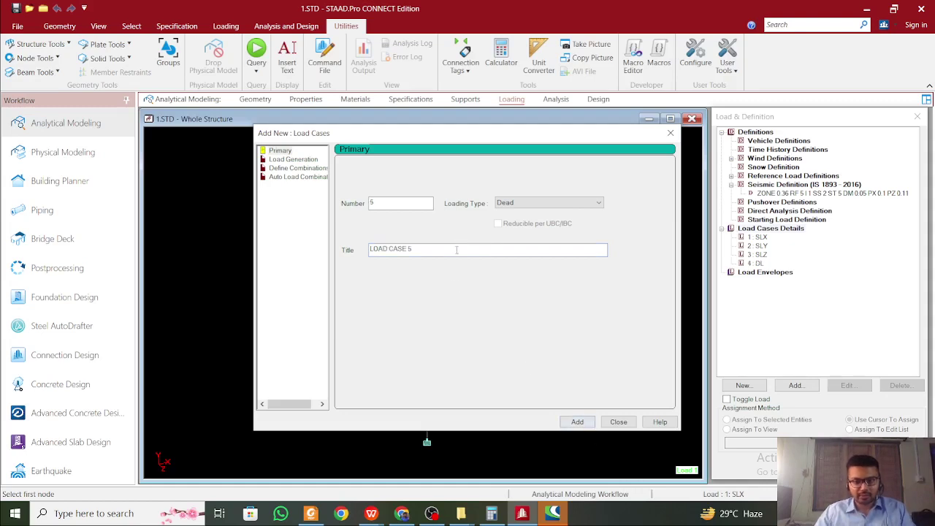
Add primary load case 5 with loading type Live and the title LL
left_click(520, 206)
left_click(542, 221)
key("Tab")
type("LL")
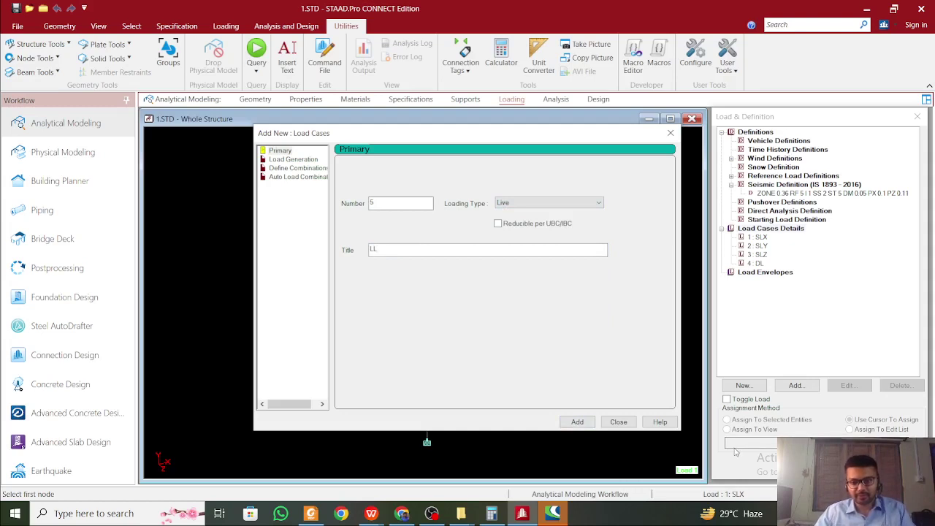
left_click(588, 424)
Add primary load case 6 with loading type Wind and the title W1
left_click(565, 205)
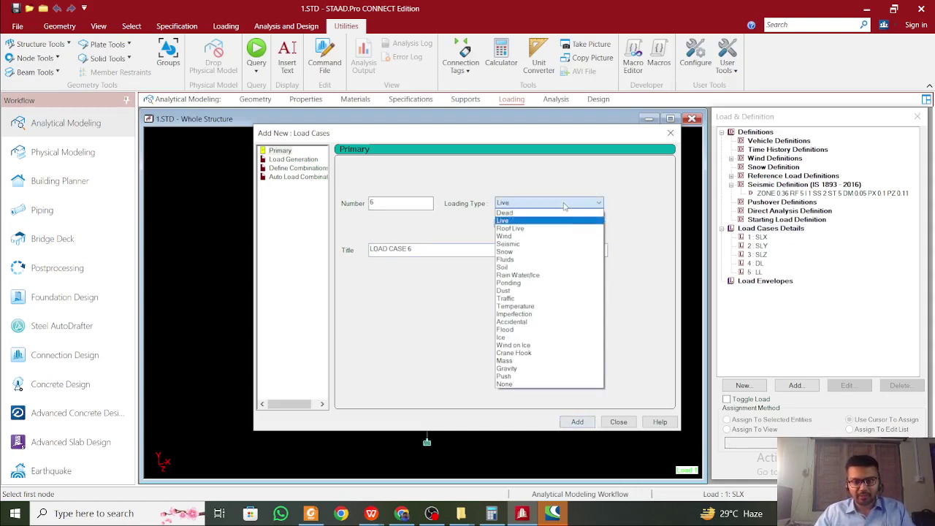
left_click(557, 236)
key("Tab")
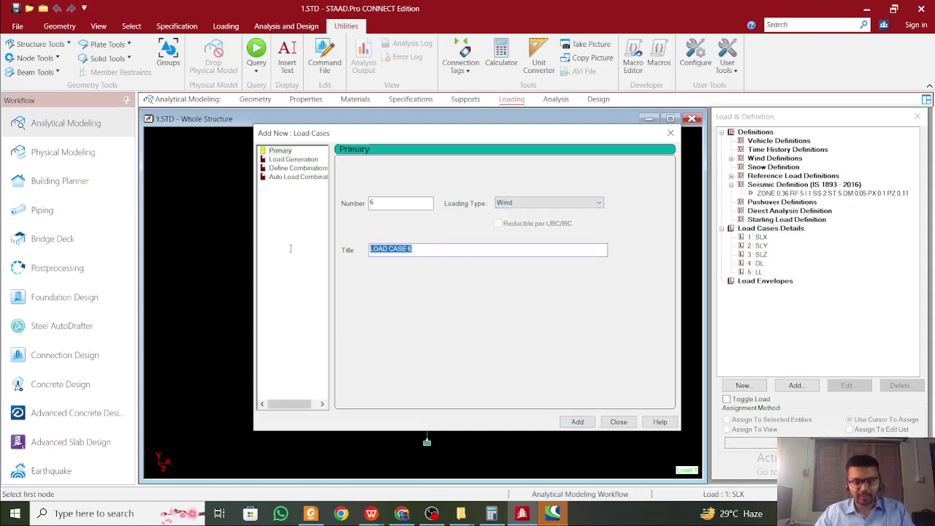
type("W")
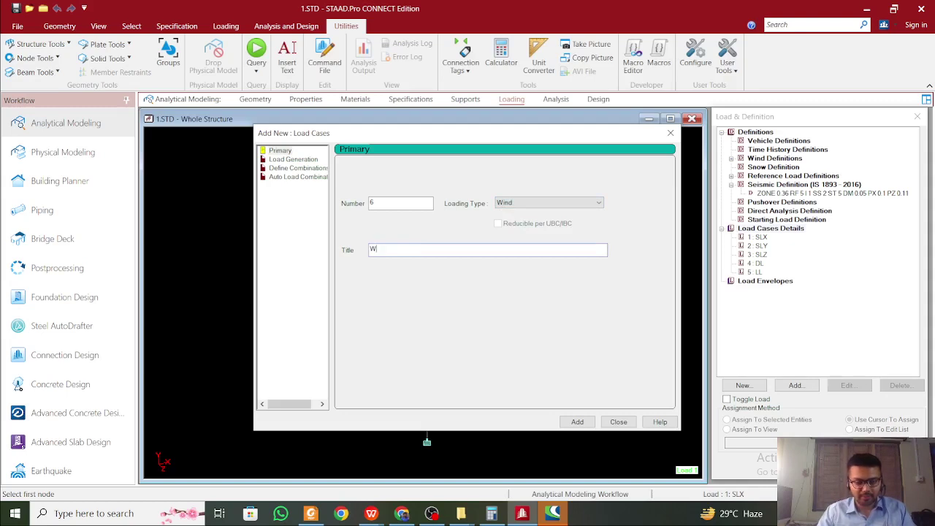
type("1")
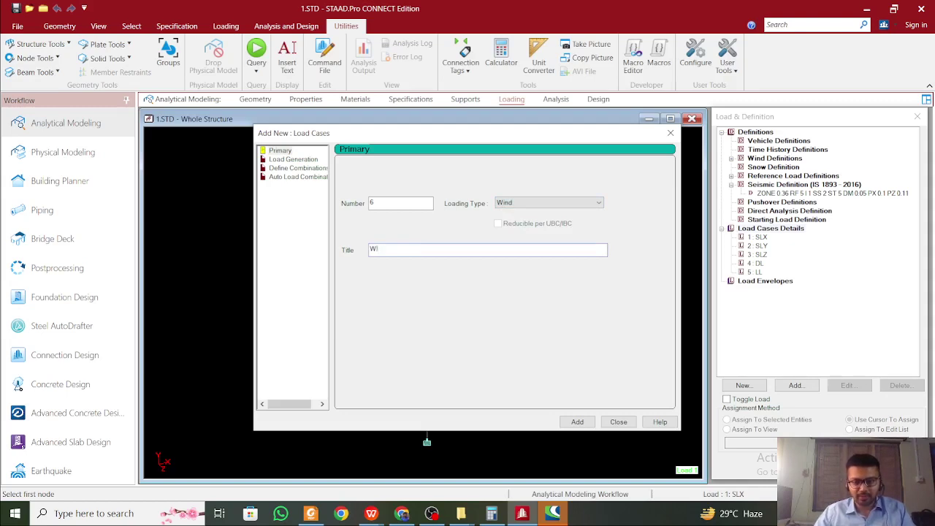
left_click(577, 422)
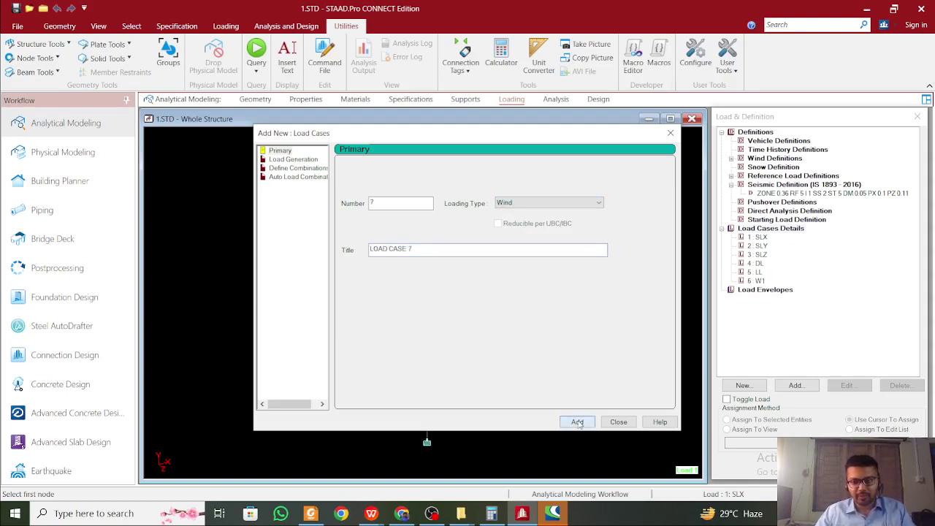
Add three more Wind primary load cases, numbers 7 to 9, titled W2, W3 and W4, and finish adding load cases
left_click_drag(424, 249, 293, 247)
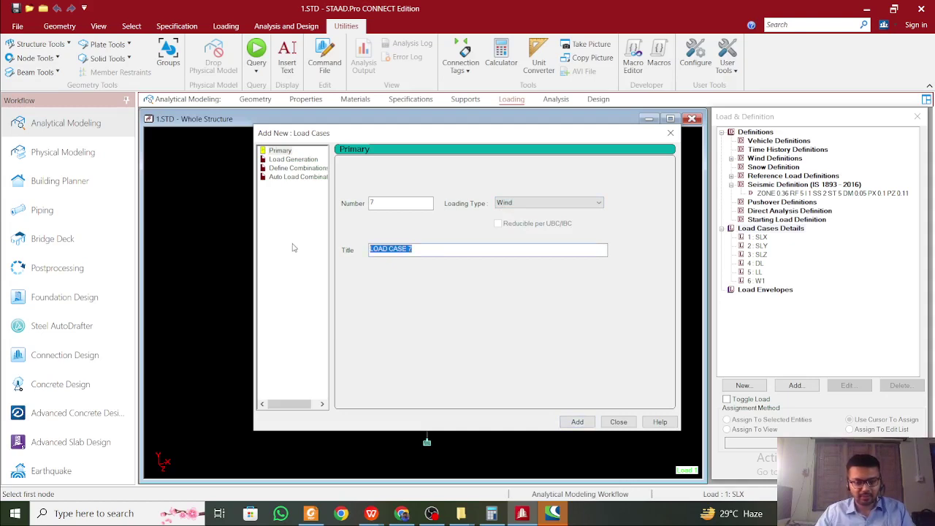
type("W2")
left_click(575, 422)
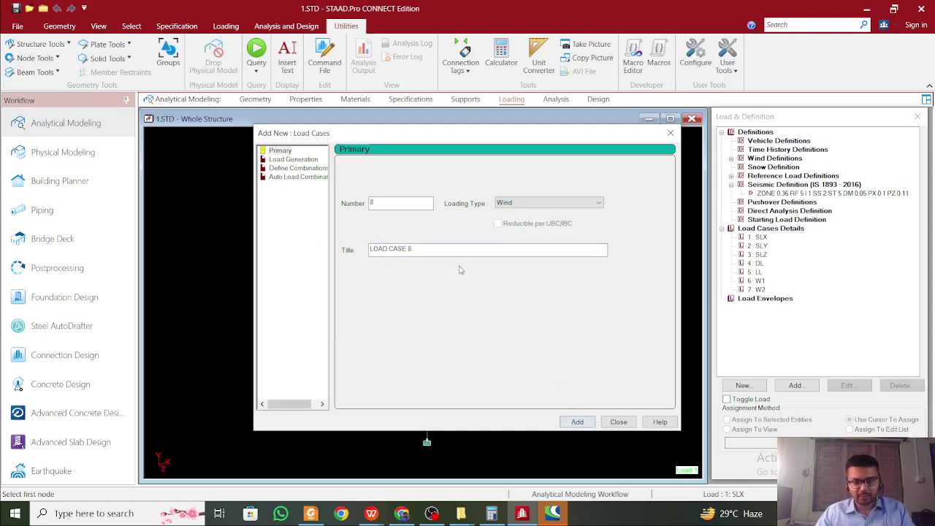
left_click_drag(428, 248, 227, 224)
type("W3")
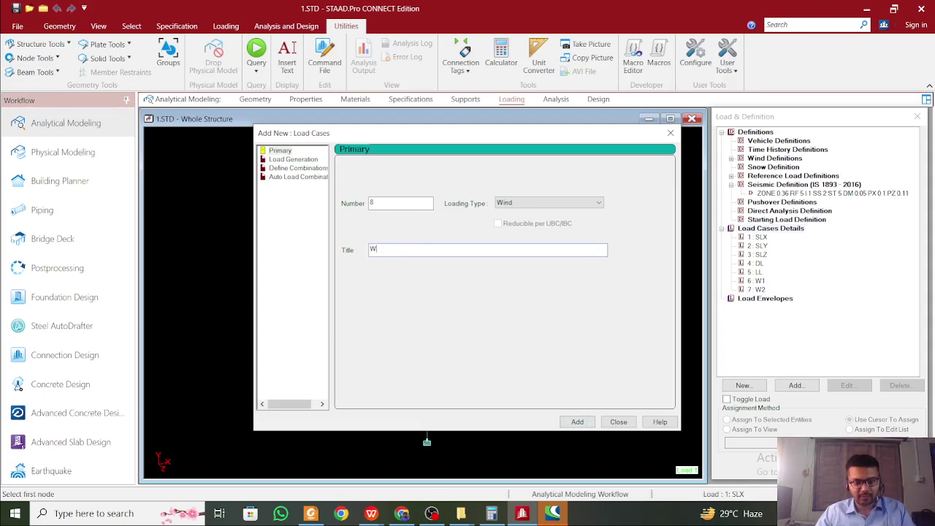
left_click(588, 426)
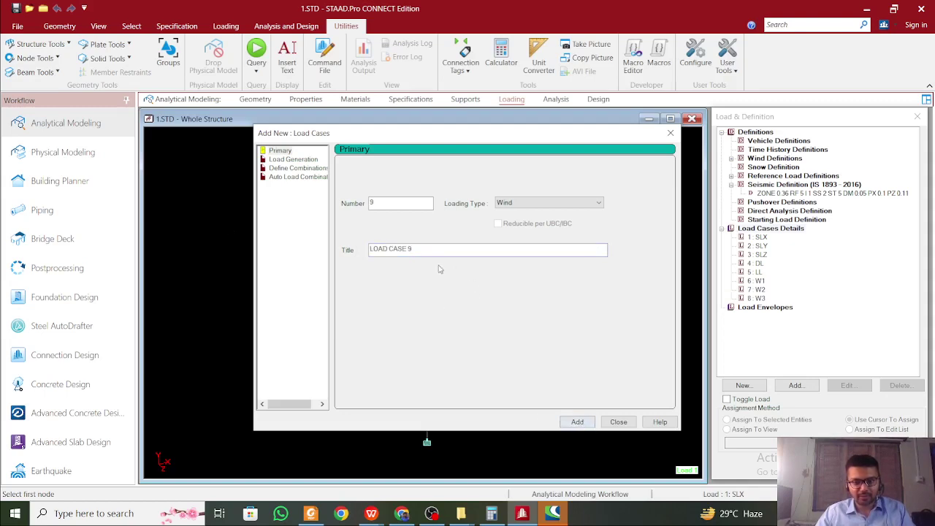
left_click_drag(429, 252, 265, 255)
type("W4")
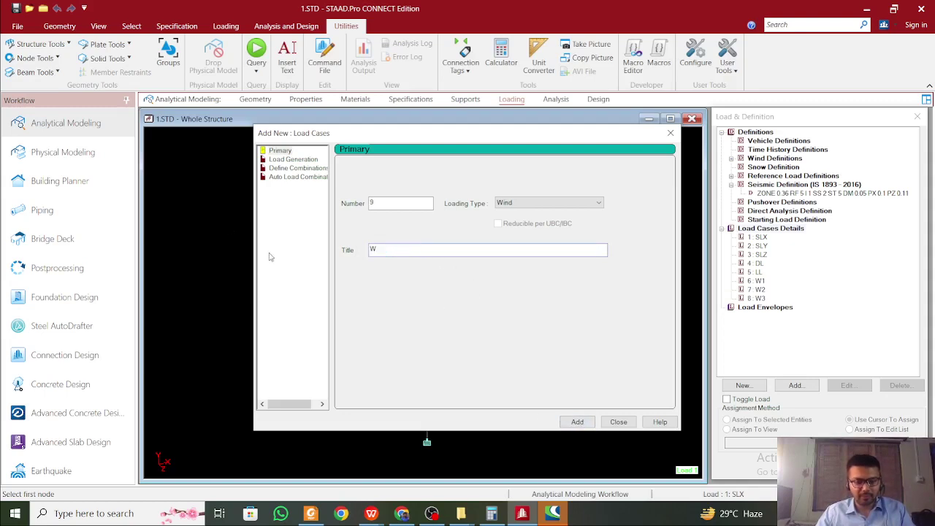
left_click(573, 422)
left_click(618, 421)
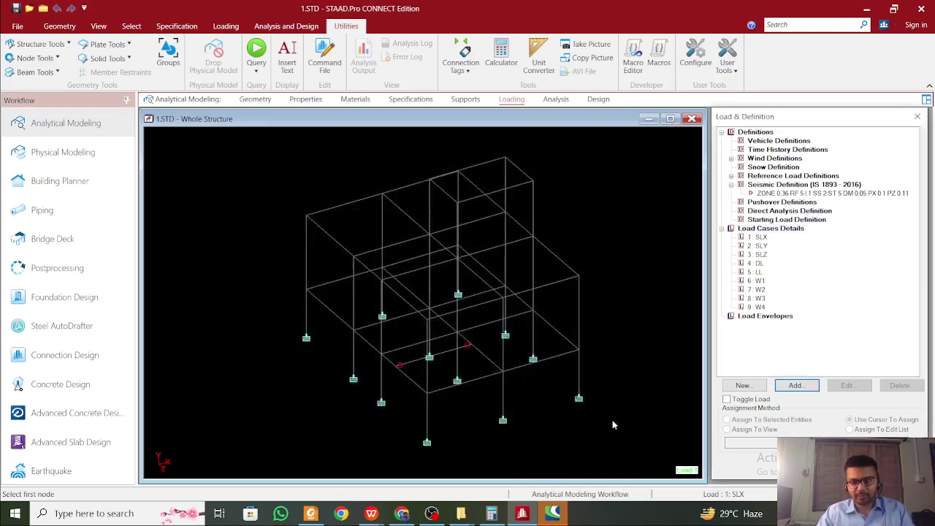
Add a seismic load item in the X direction with factor 1 to load case SLX
left_click(757, 237)
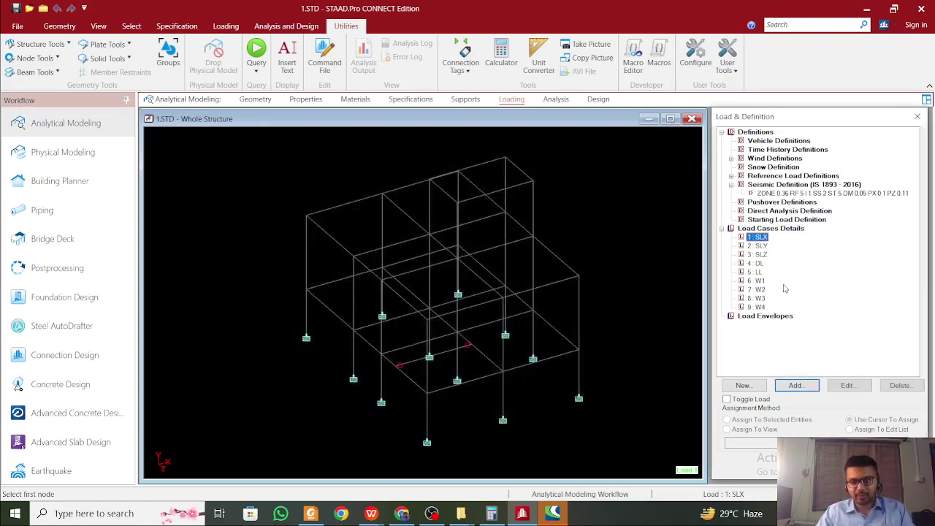
left_click(796, 384)
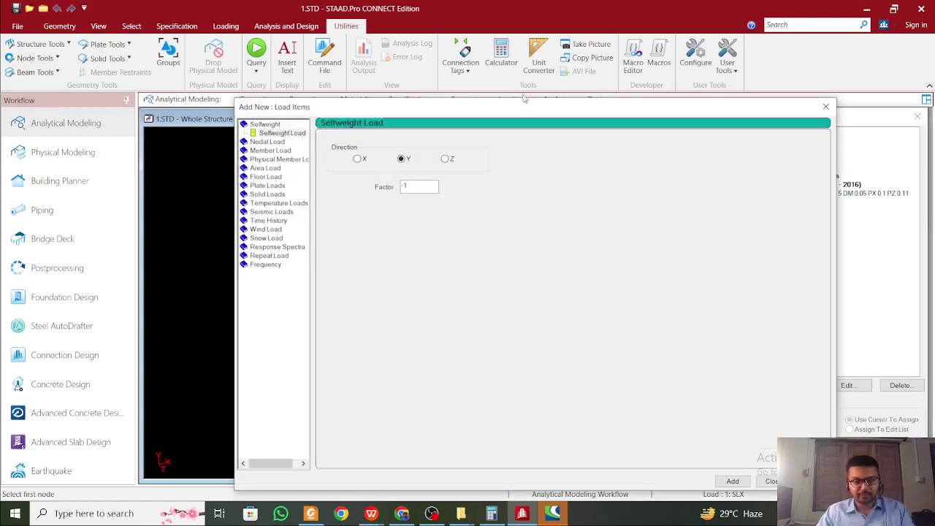
left_click_drag(523, 110, 377, 61)
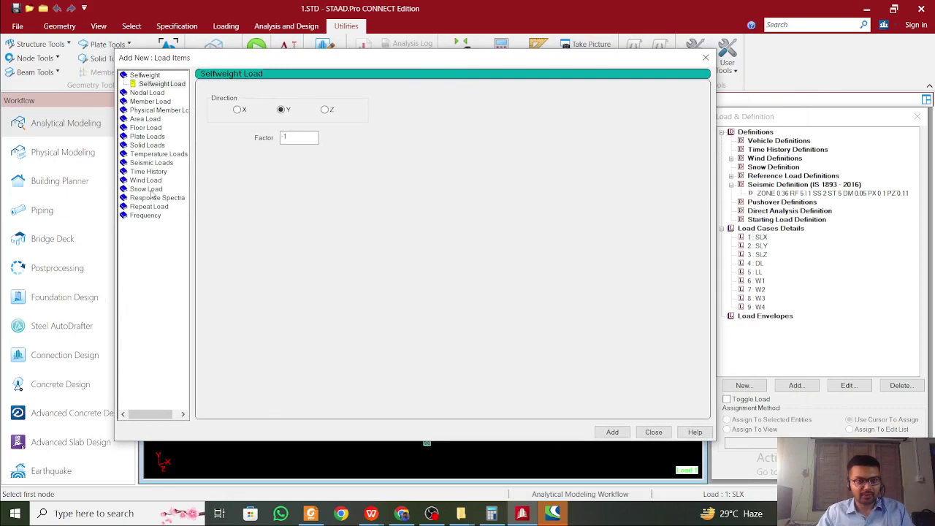
left_click(151, 162)
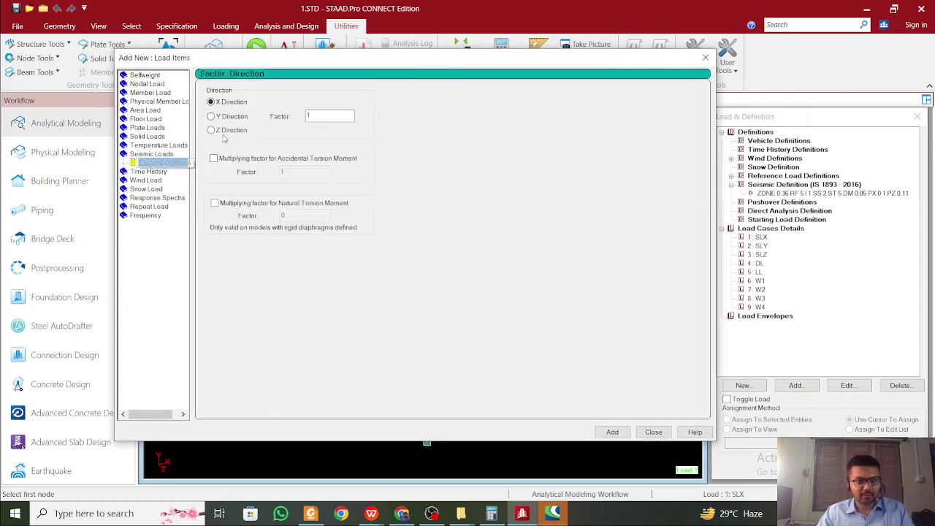
left_click(611, 431)
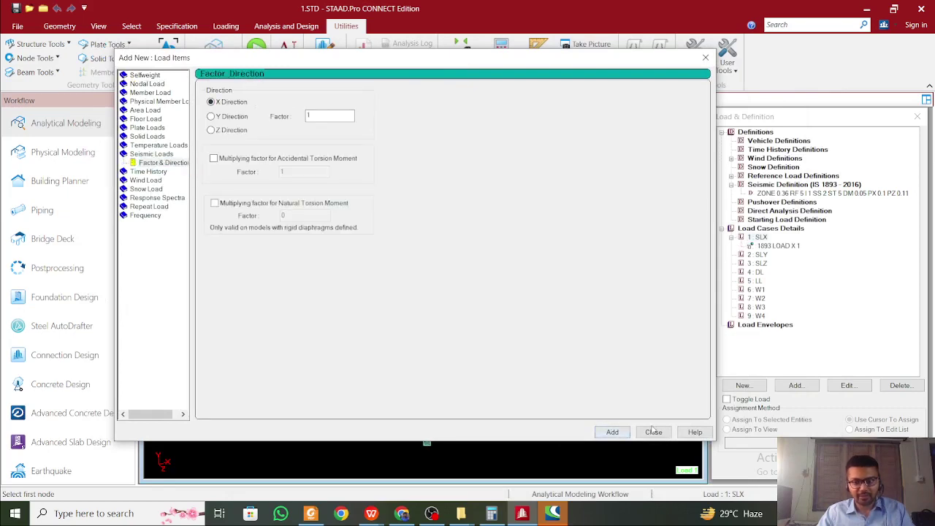
left_click(653, 432)
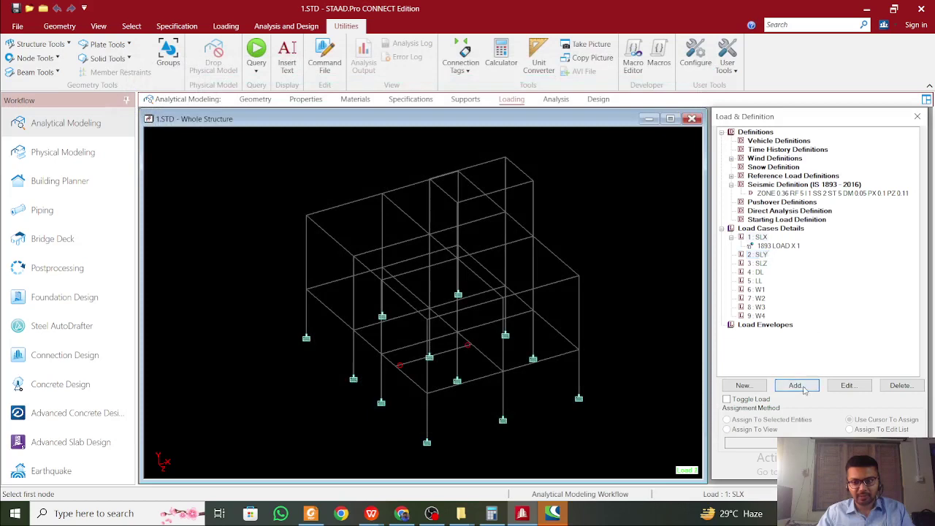
Start a new load item for load case SLY and open its seismic factor and direction settings
left_click(803, 389)
left_click_drag(546, 110, 407, 62)
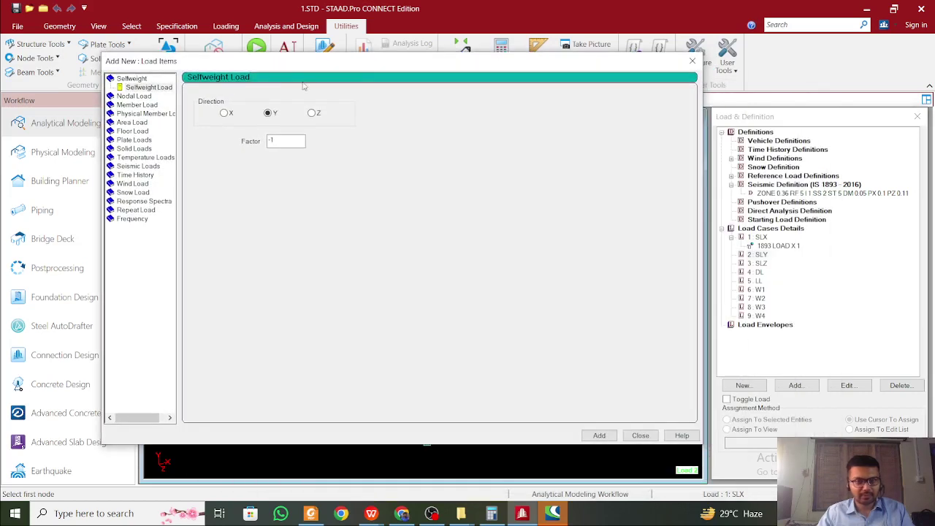
left_click(145, 166)
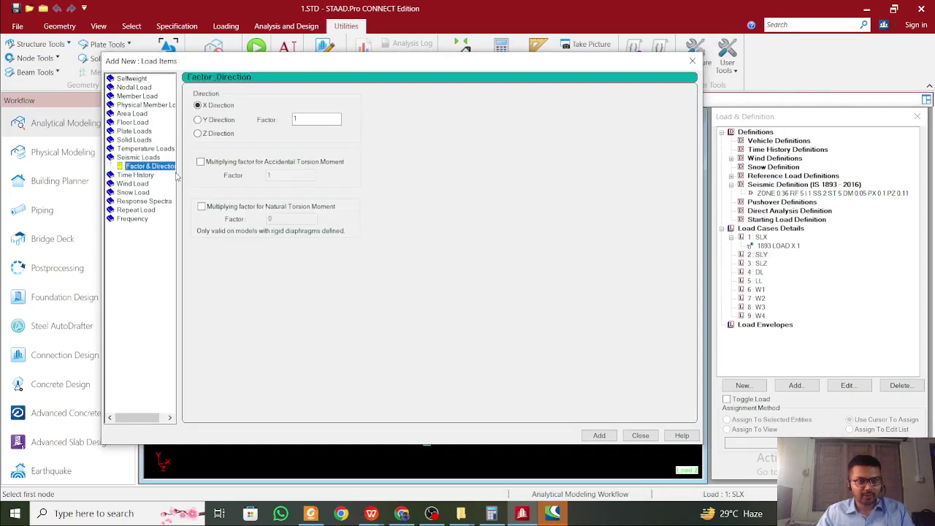
Add a seismic load item in the Y direction with factor 1 to load case SLY
left_click(214, 120)
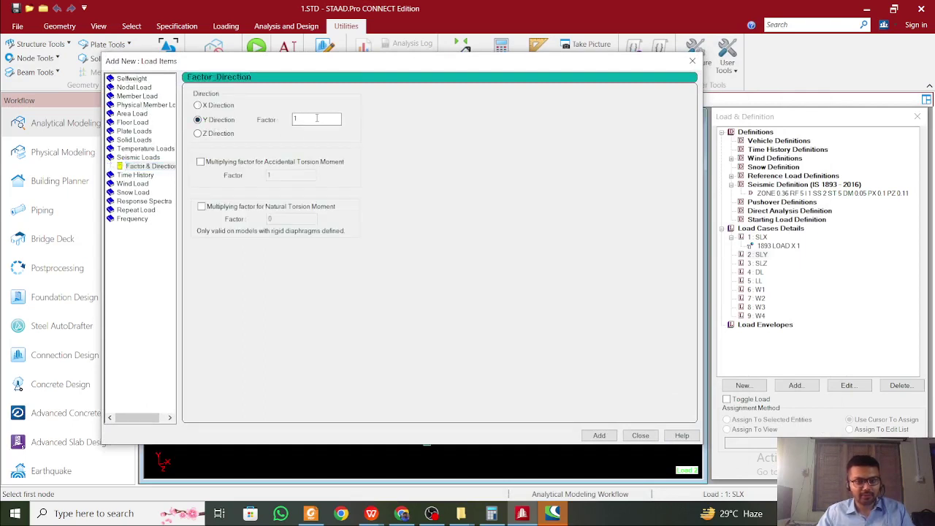
left_click(600, 435)
left_click(641, 436)
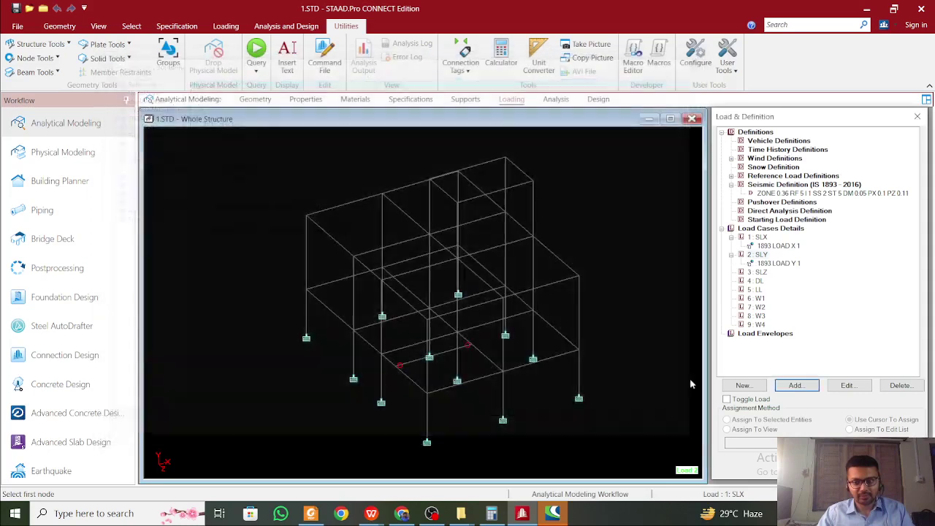
Add a seismic load item in the Z direction with factor 1 to load case SLZ
left_click(759, 273)
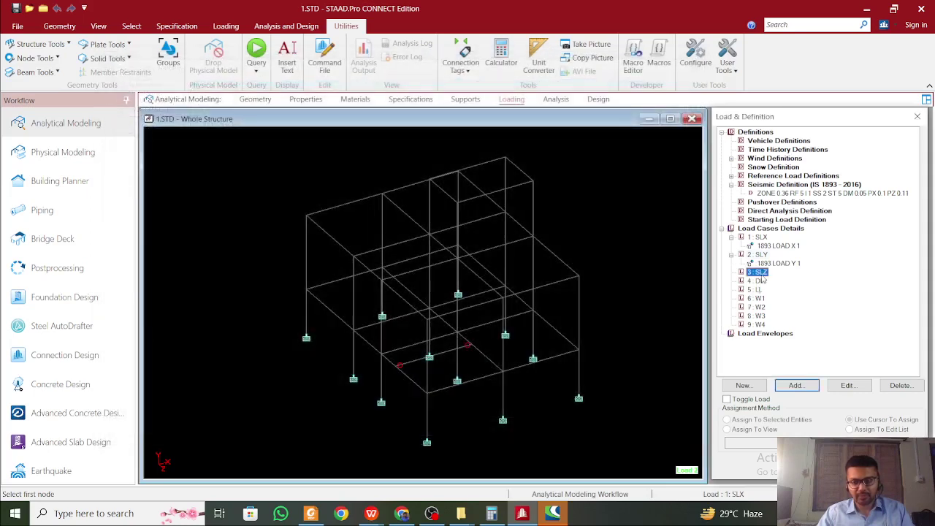
left_click(795, 384)
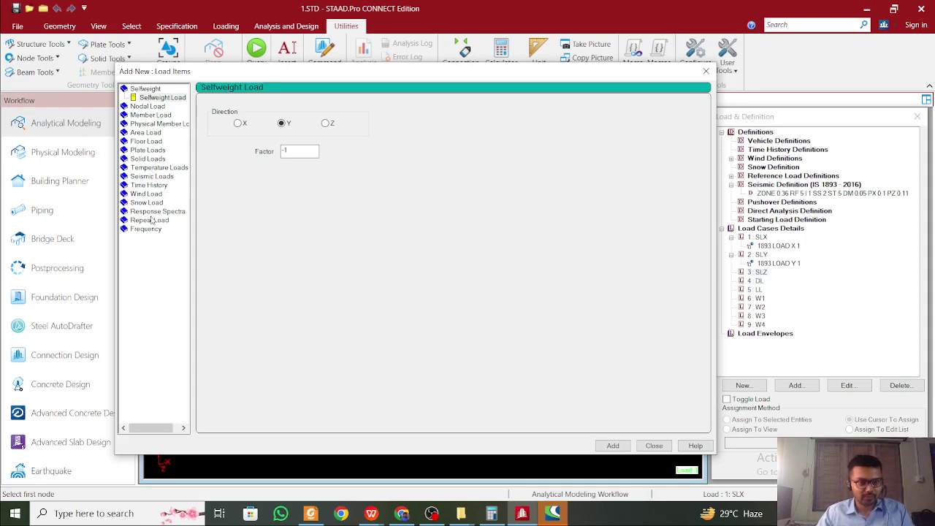
left_click(152, 176)
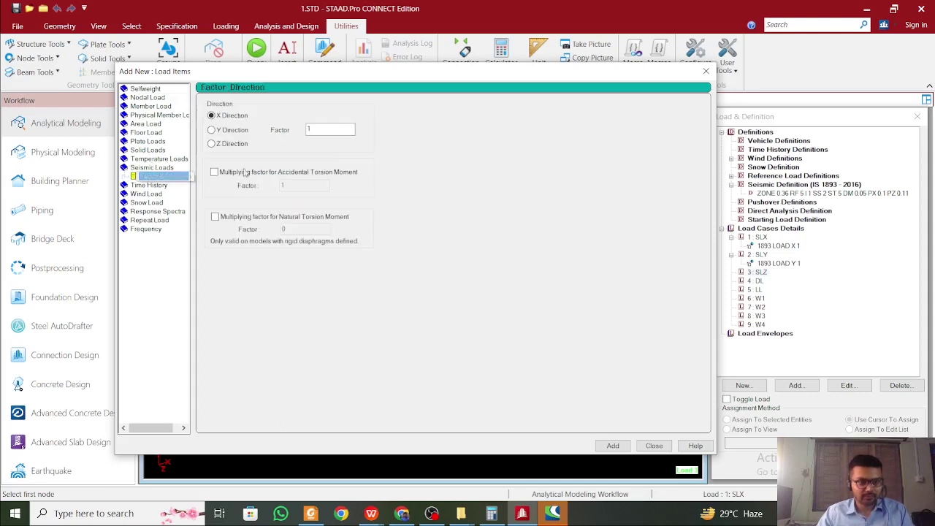
left_click(232, 144)
left_click(612, 445)
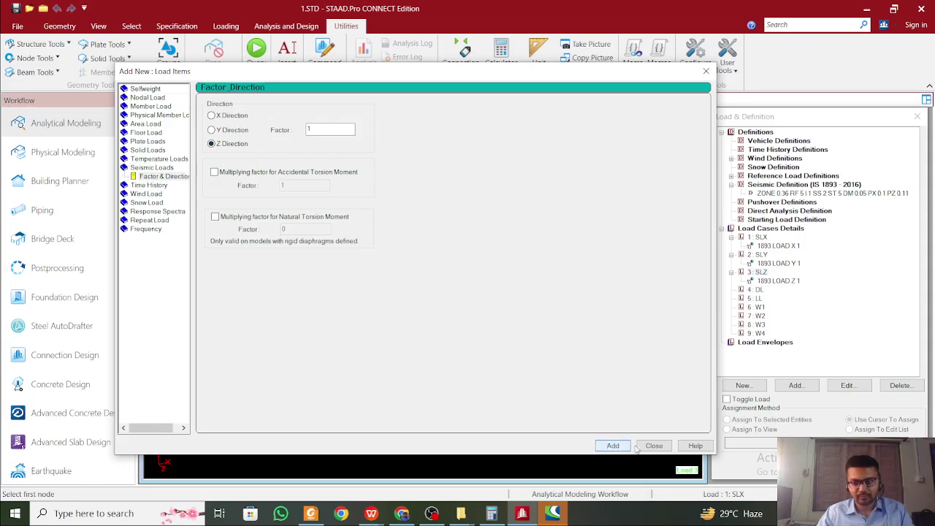
left_click(654, 445)
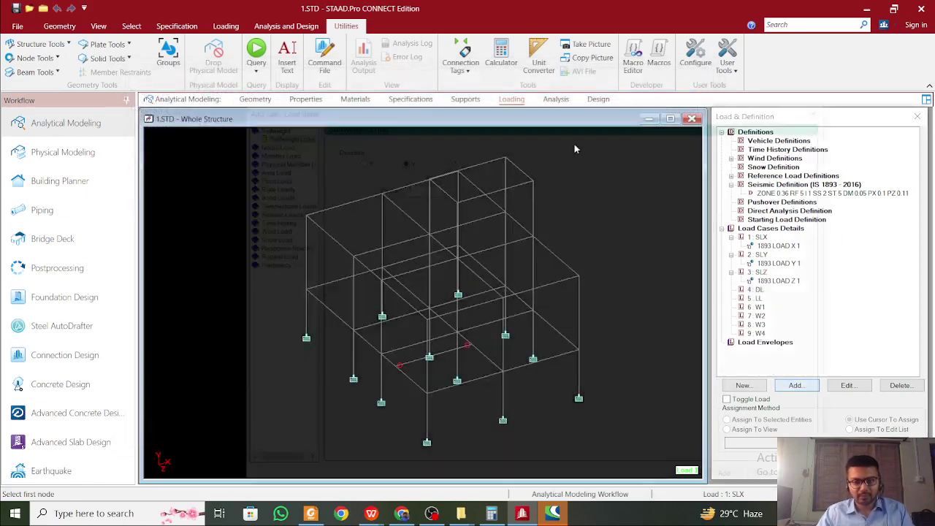
Add a selfweight load in the Y direction with factor -1 to load case DL
left_click(795, 385)
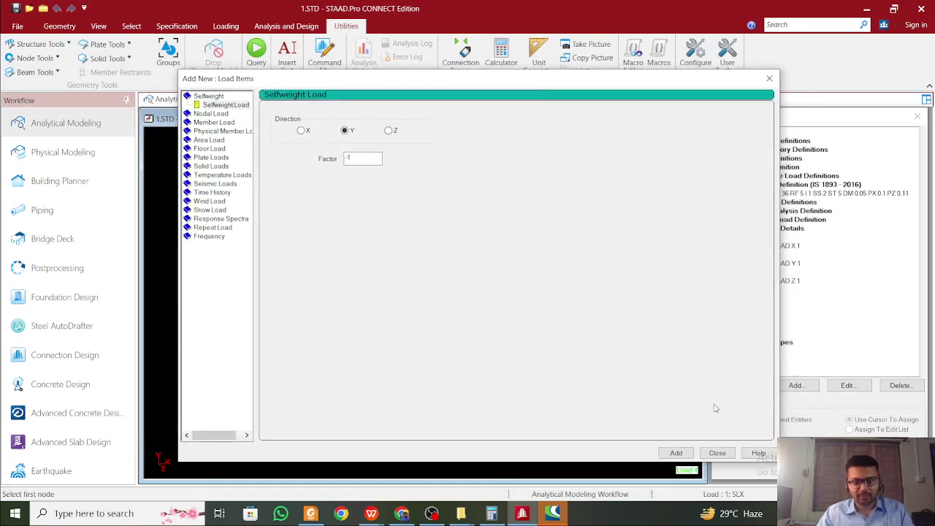
left_click(675, 452)
left_click_drag(588, 79, 516, 58)
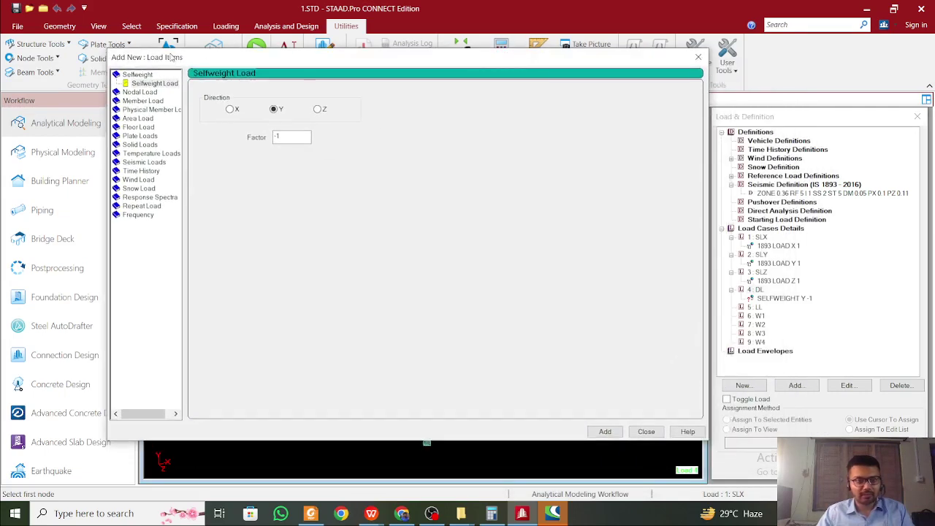
Open the uniform force member load settings and subtract 0.3 from 3.2 in Calculator
left_click(154, 101)
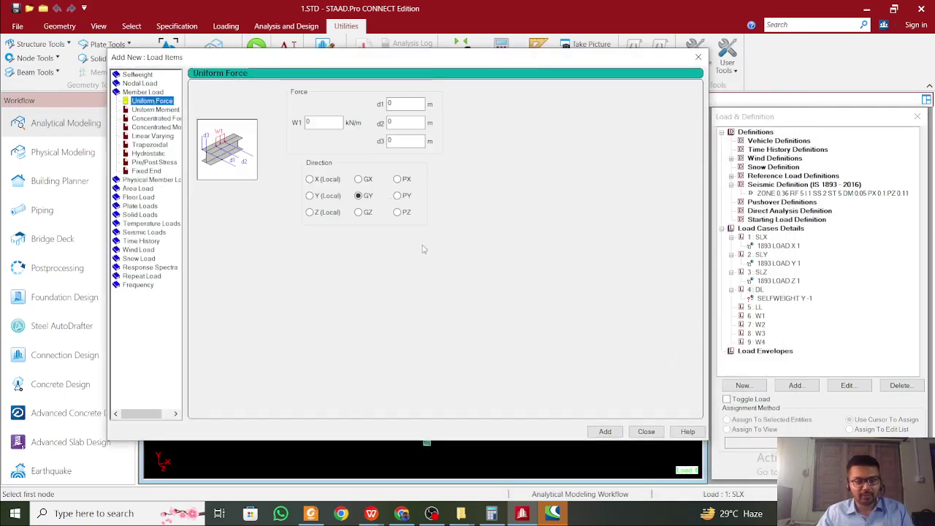
left_click(492, 514)
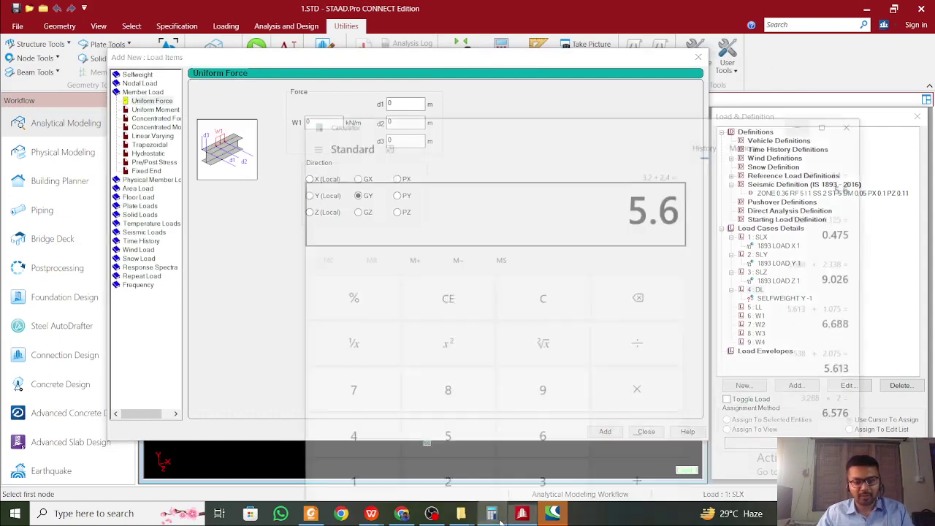
key("Escape")
type("3.2")
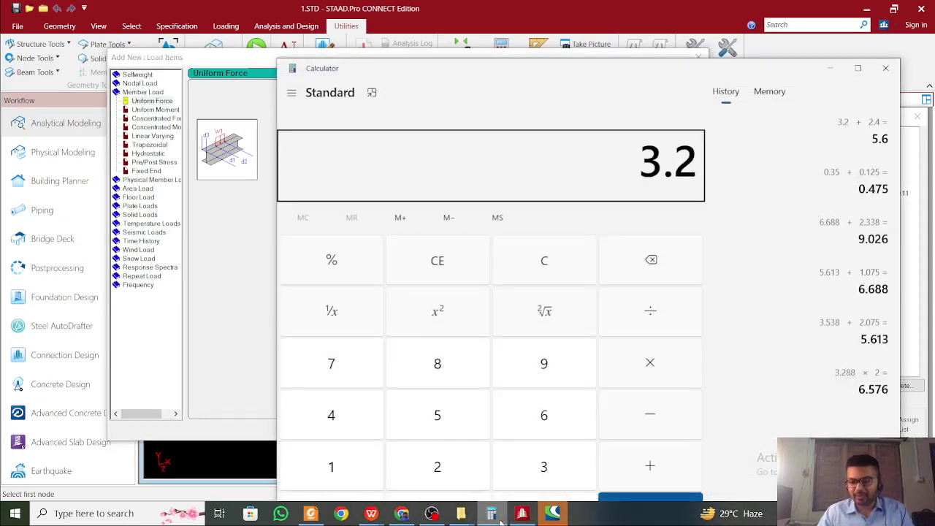
key("minus")
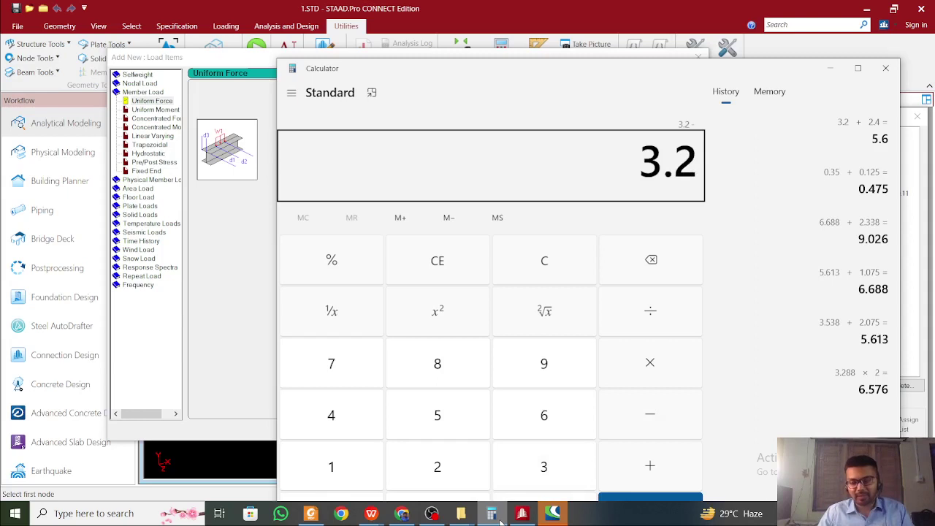
type("0.3")
key("Return")
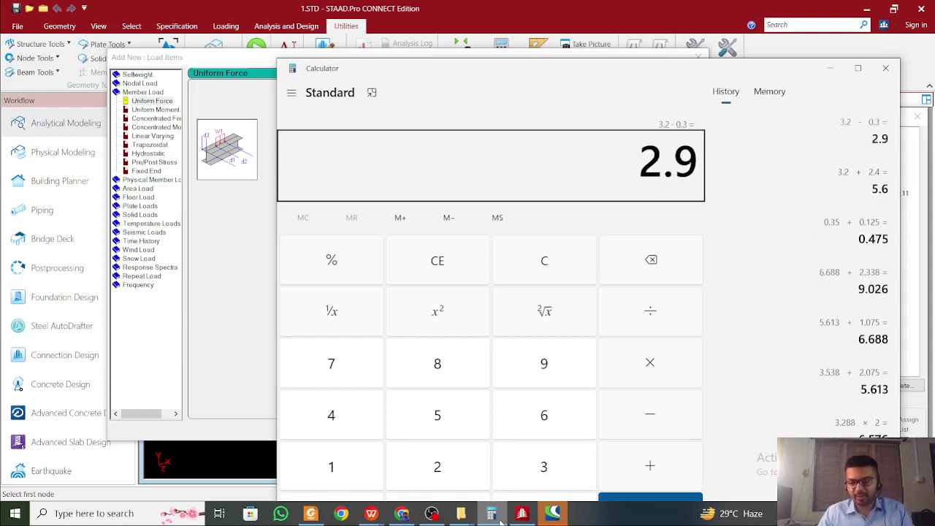
Calculate the load per metre by multiplying 2.9 by 20 and by 0.125
type("2.9")
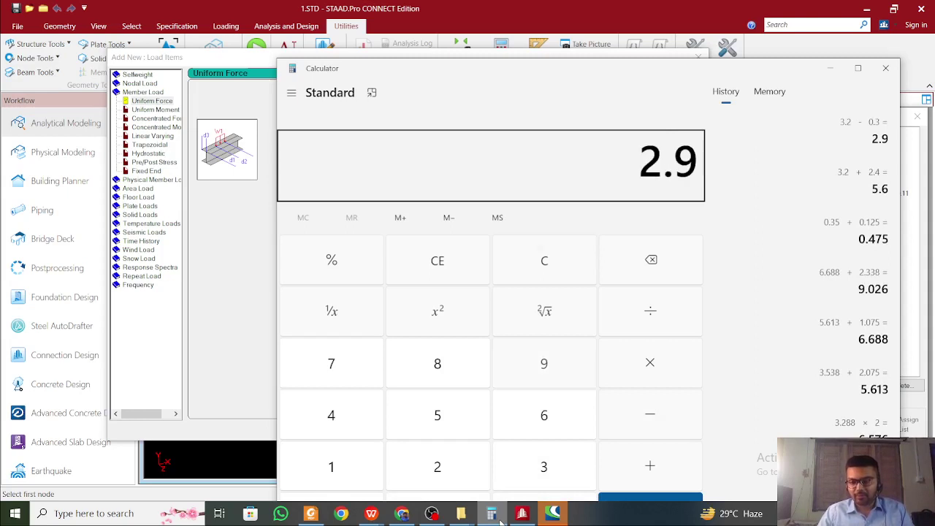
key("asterisk")
type("20")
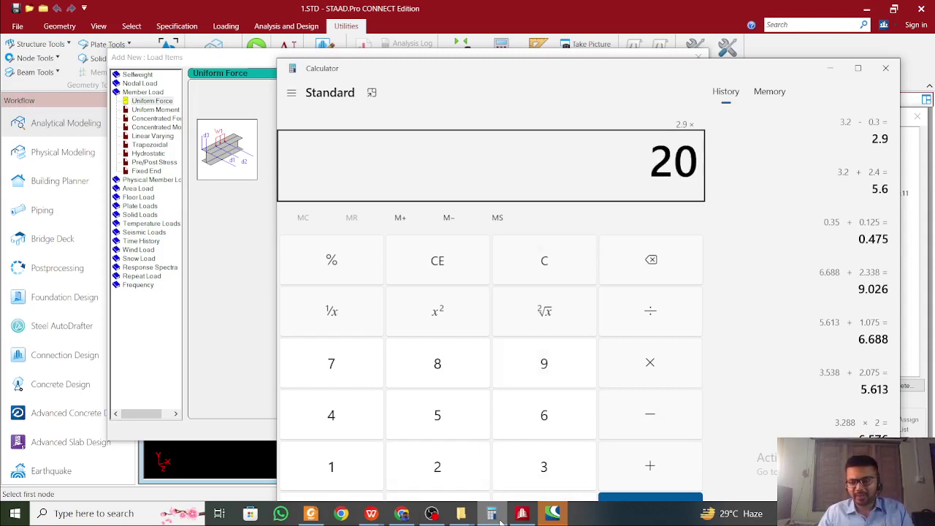
key("asterisk")
type("0.25")
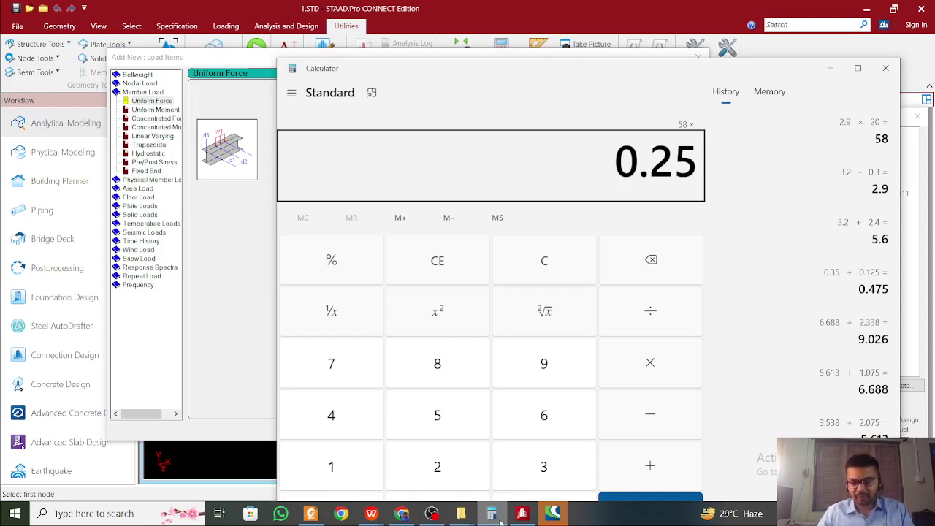
type("0")
key("BackSpace")
key("BackSpace")
key("BackSpace")
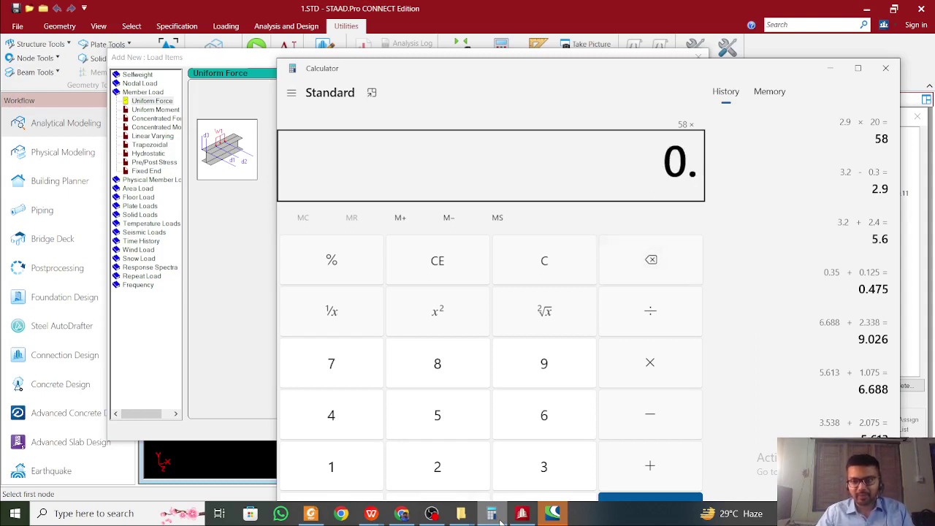
type("125")
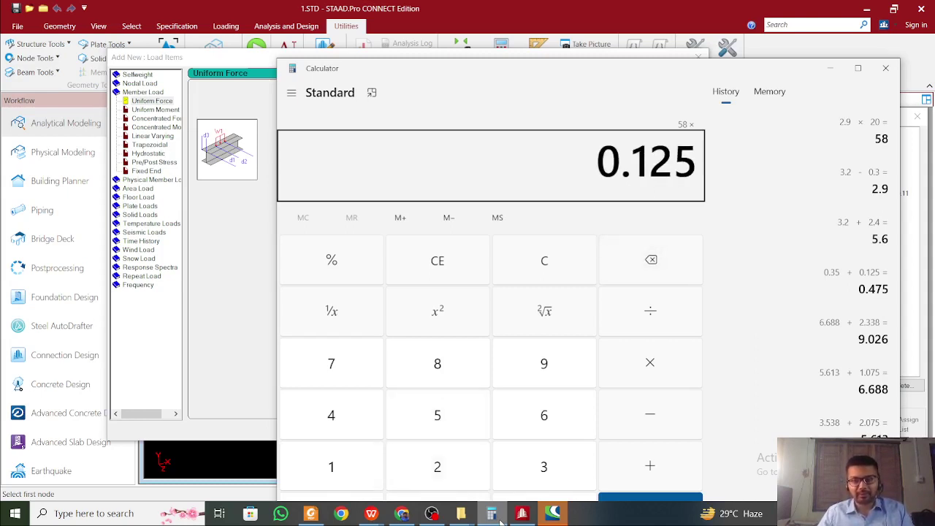
key("Return")
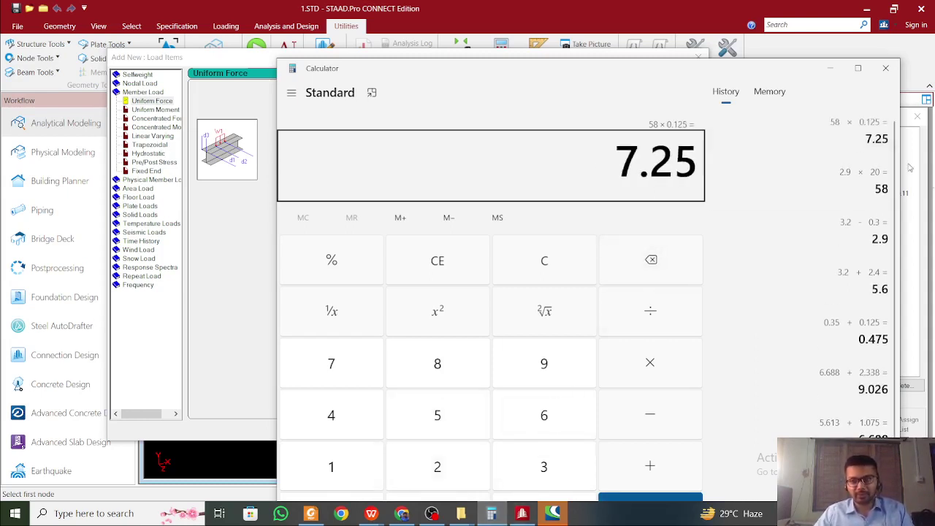
Return to STAAD.Pro and add a uniform force of -7.25 kN/m in the GY direction to load case DL
left_click(829, 68)
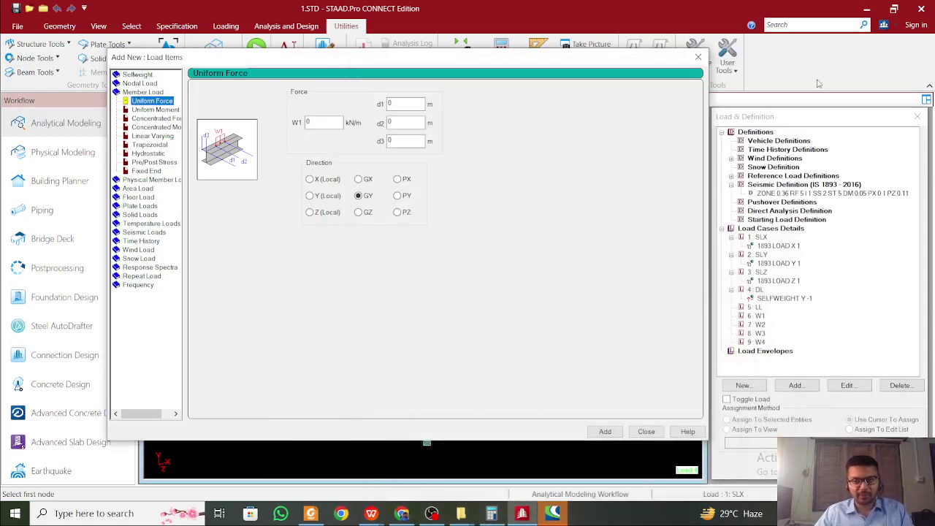
double_click(307, 122)
key("BackSpace")
type("-7.25")
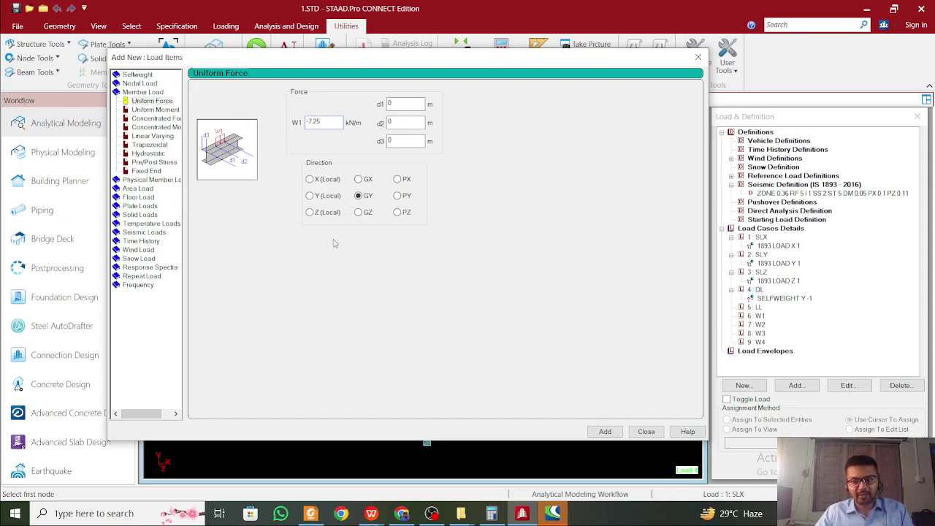
left_click(606, 433)
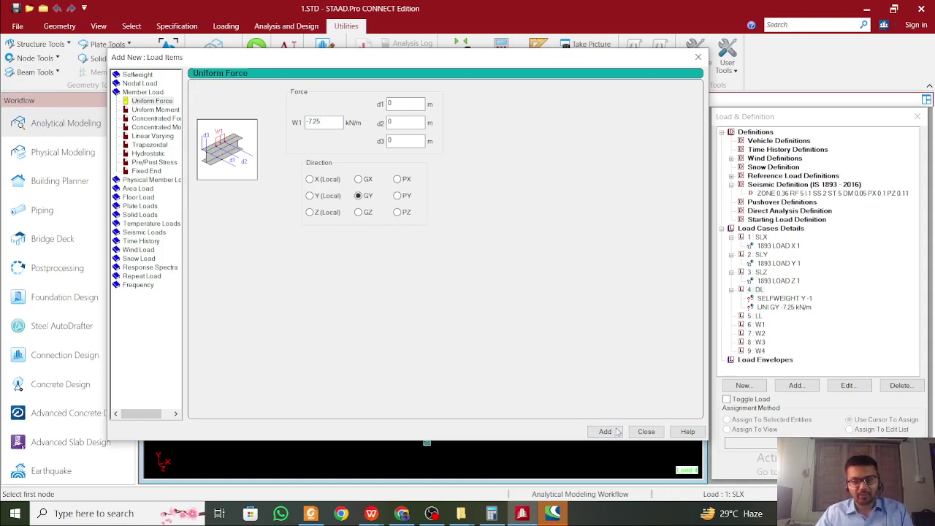
left_click(639, 431)
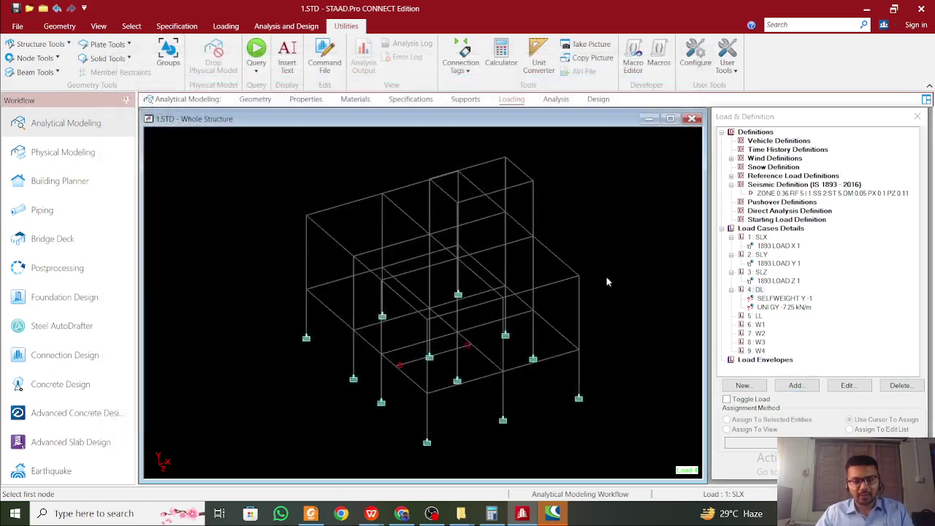
Isolate the beams of the second level above the supports in a new view and show them in plan
key("ctrl+f")
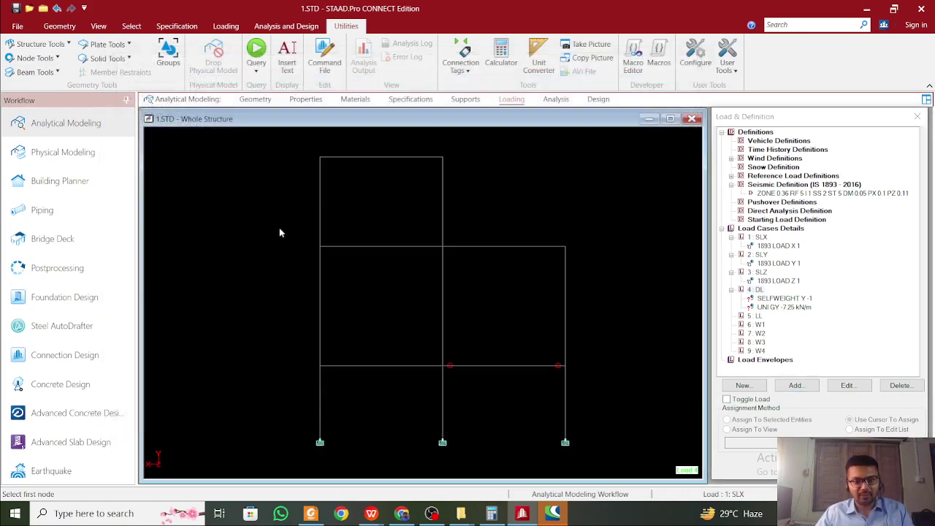
left_click_drag(279, 232, 588, 260)
right_click(605, 257)
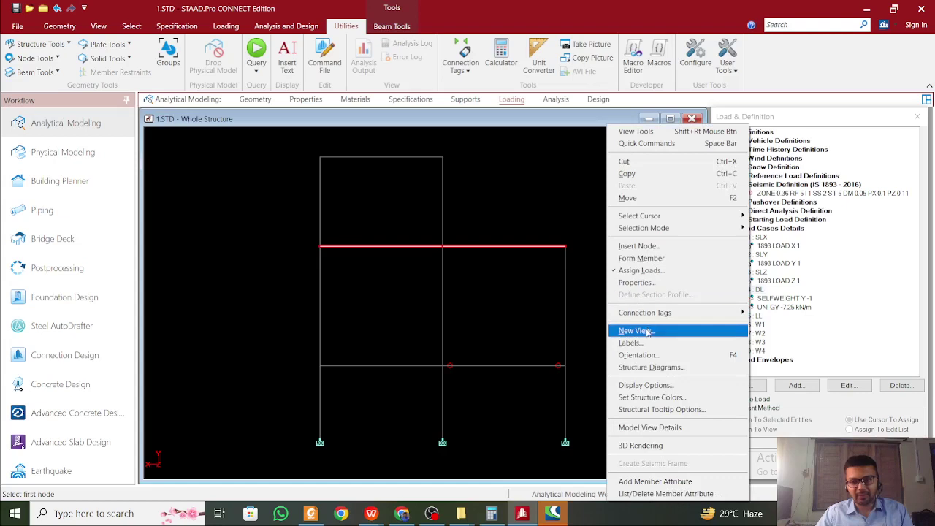
left_click(637, 331)
left_click(625, 286)
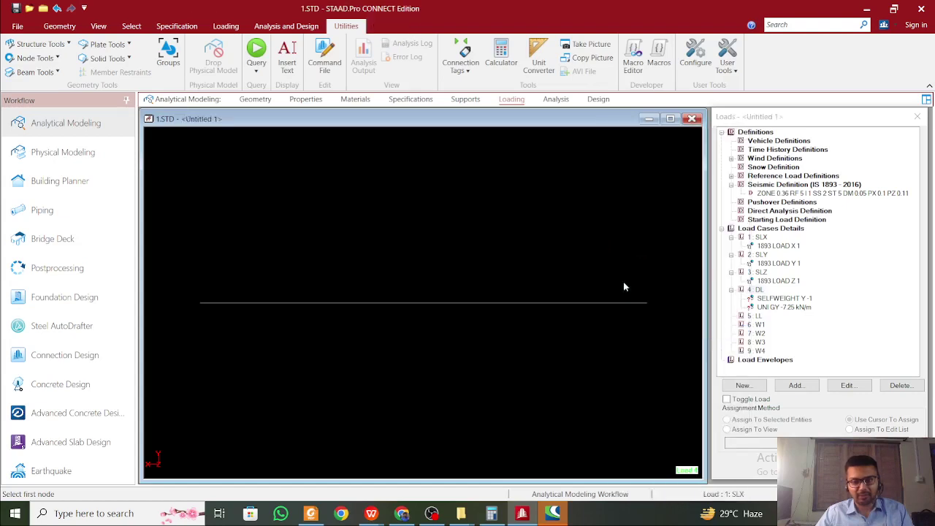
left_click(99, 26)
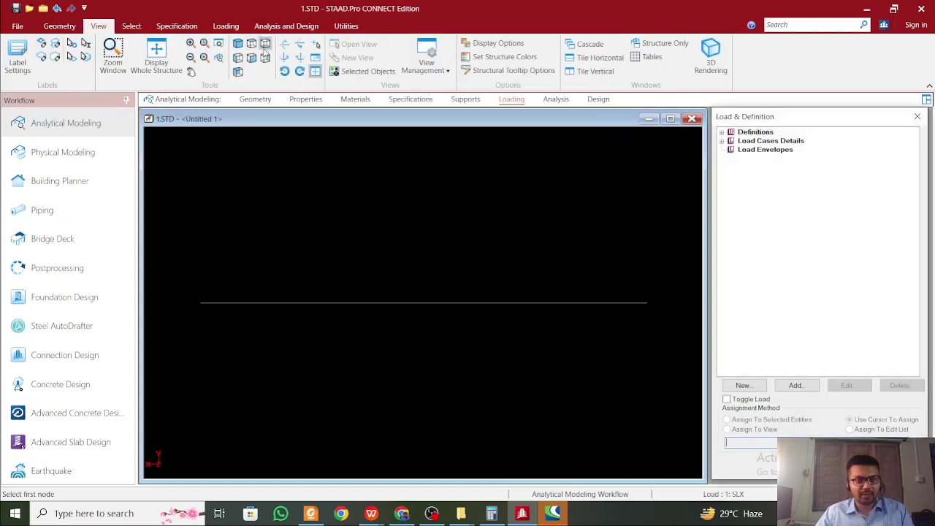
left_click(237, 43)
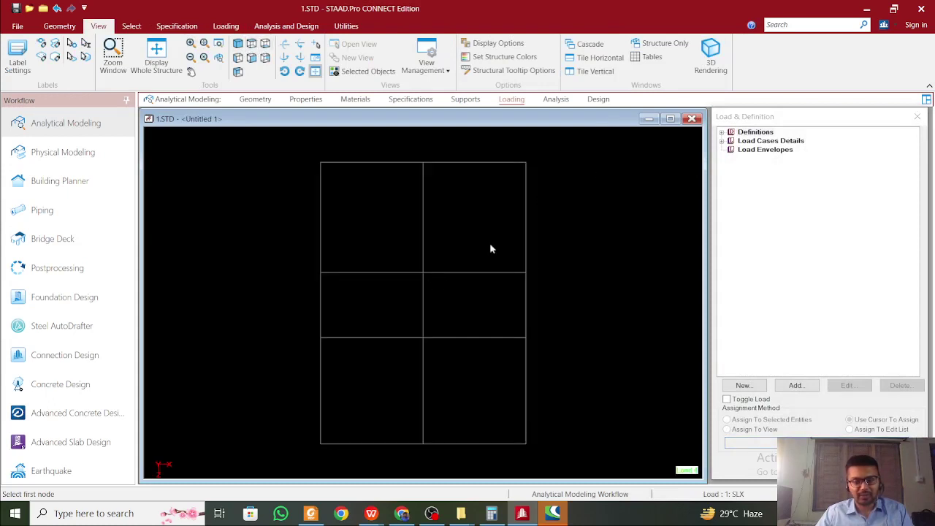
middle_click_drag(411, 285, 408, 275)
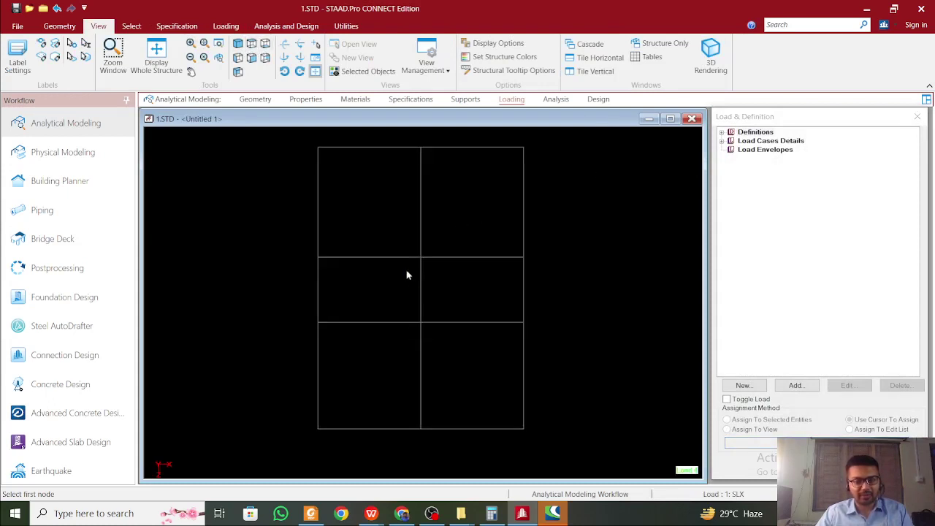
left_click(434, 259)
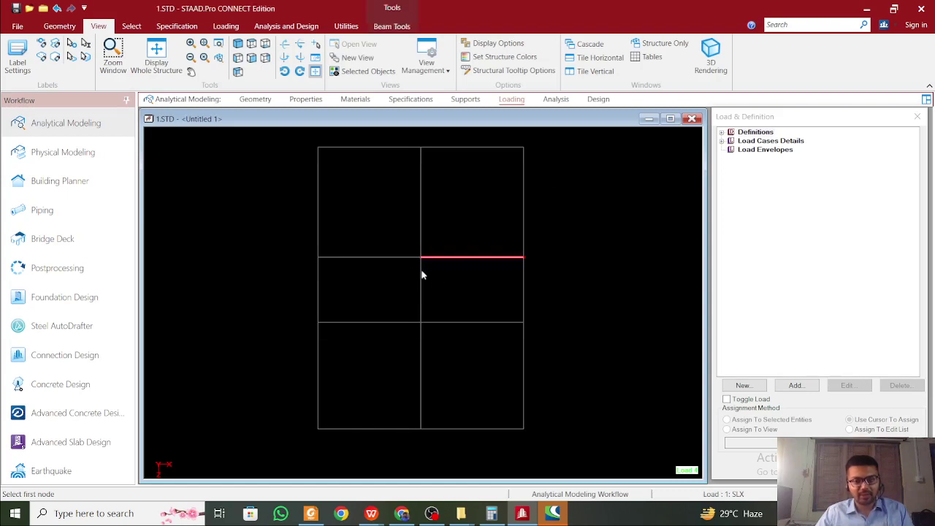
left_click(421, 292)
left_click(502, 326)
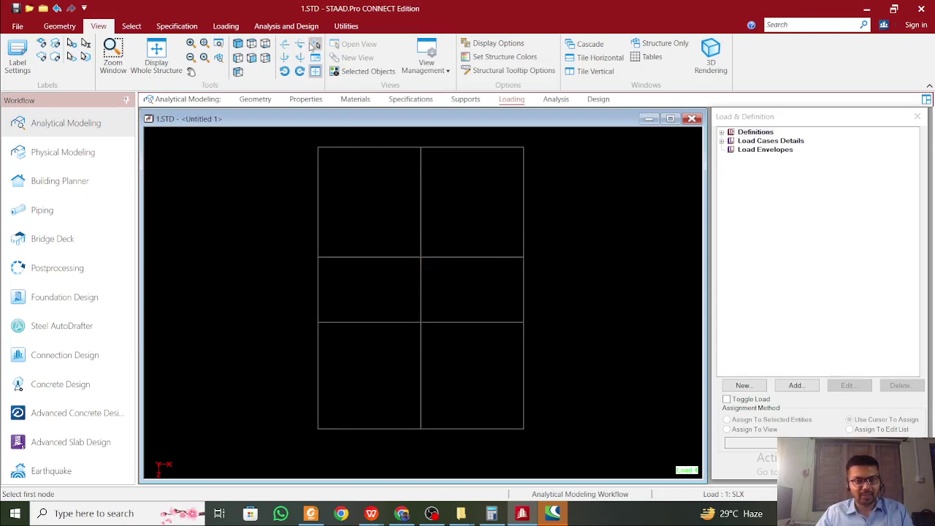
Measure the length and width of the left panel in the middle row of the floor plan between its corner nodes
left_click(346, 26)
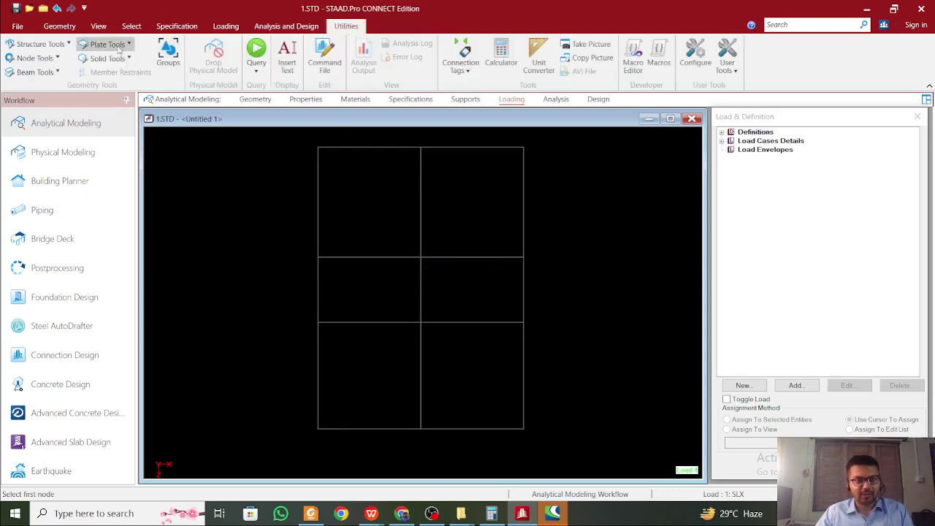
left_click(37, 58)
left_click(48, 125)
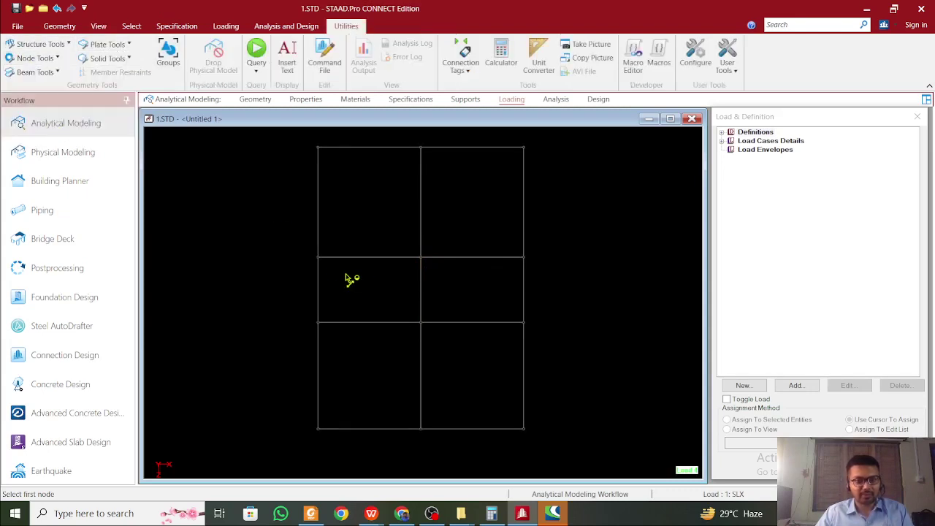
left_click(319, 257)
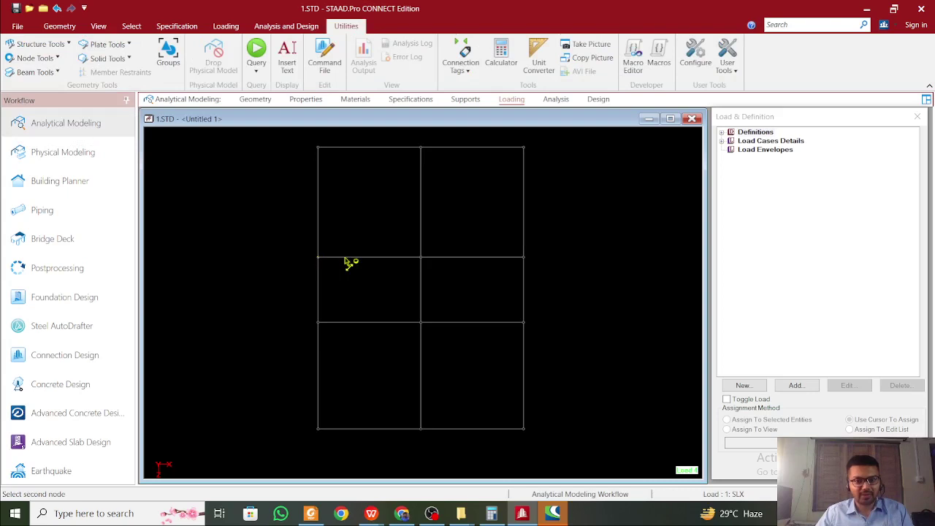
left_click(421, 258)
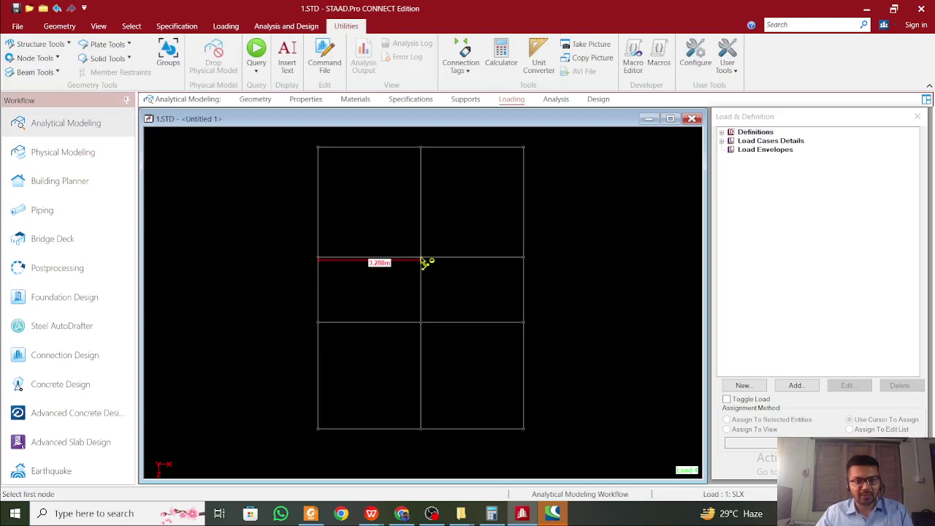
left_click(319, 259)
left_click(319, 322)
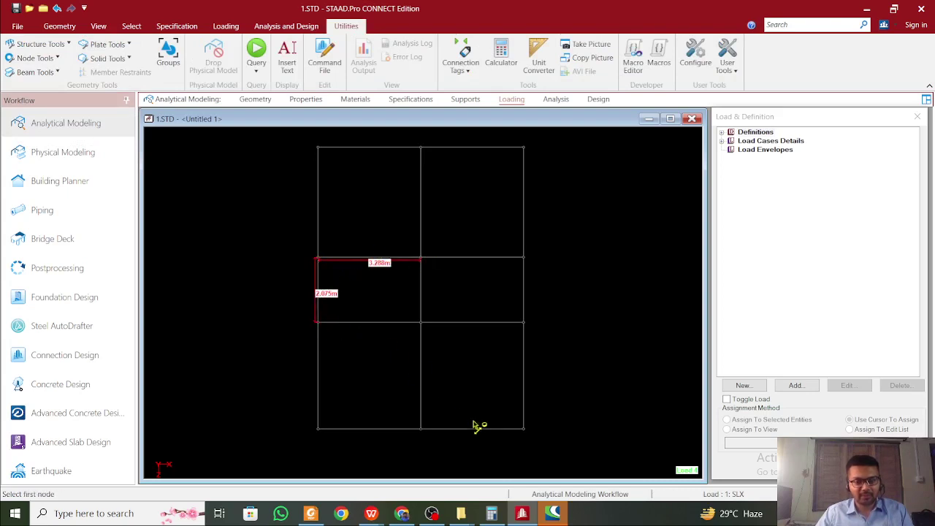
Switch to Calculator, narrow its window to uncover the plan, and divide the panel length 3.288 by its width 2.075
left_click(492, 514)
key("Escape")
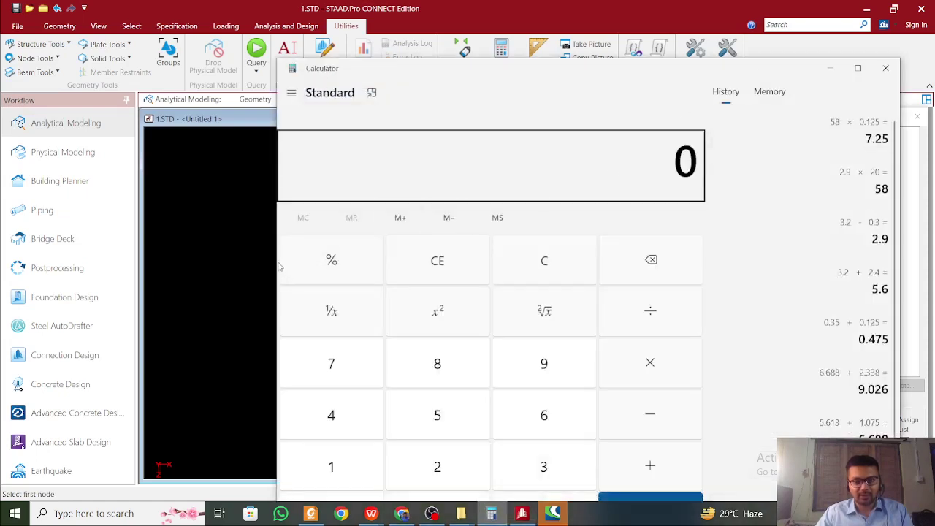
left_click_drag(276, 257, 650, 255)
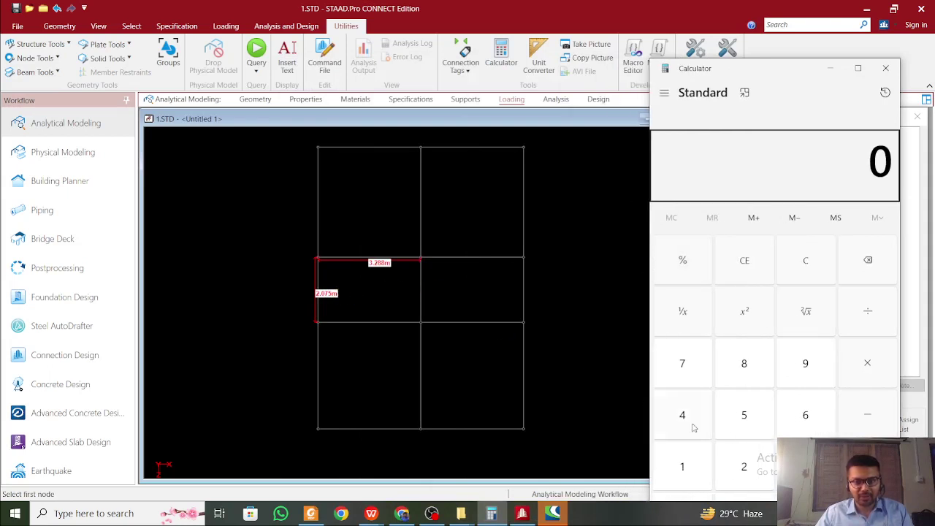
type("3.288")
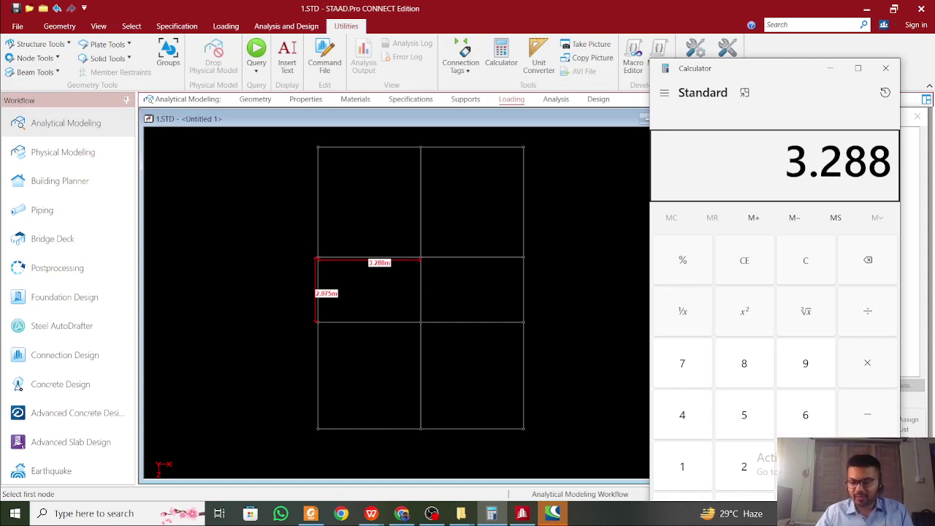
key("slash")
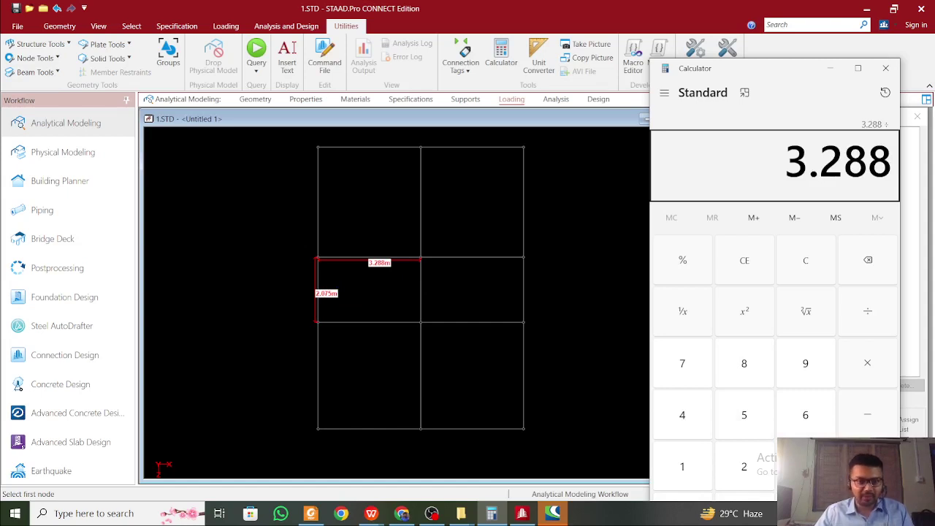
type("2.075")
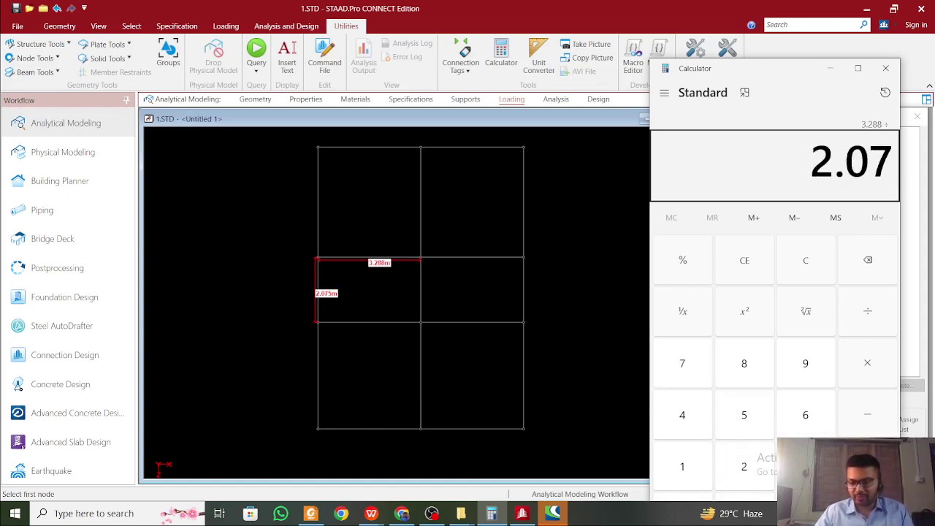
key("Return")
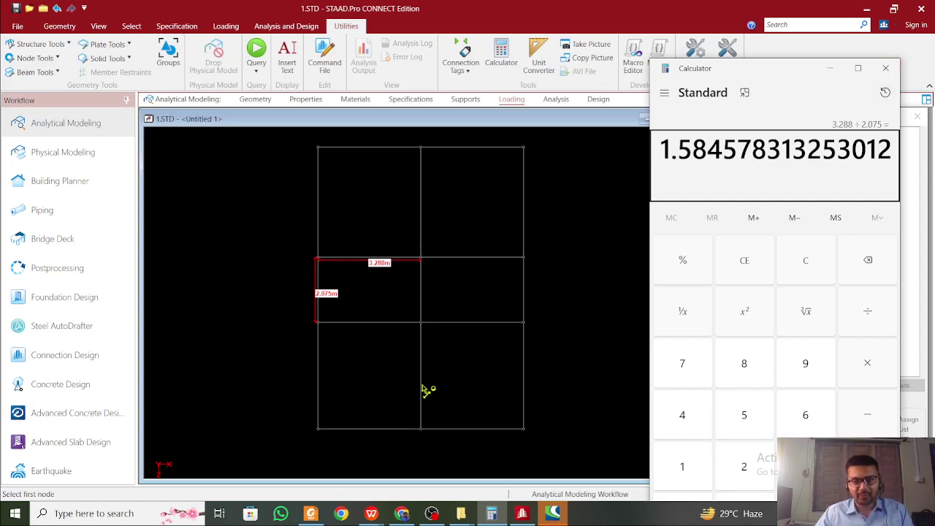
Return to STAAD.Pro and remove the displayed node distances from the floor plan
left_click(837, 73)
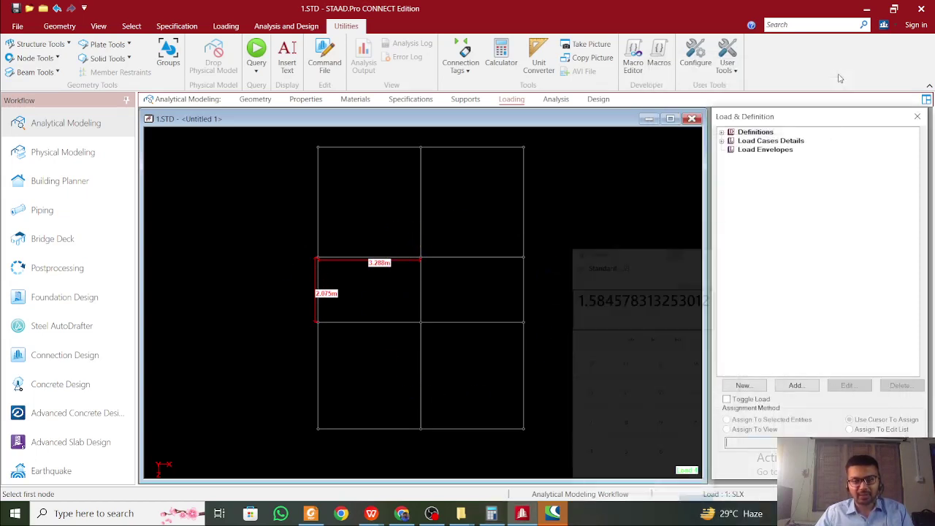
left_click(55, 64)
left_click(62, 148)
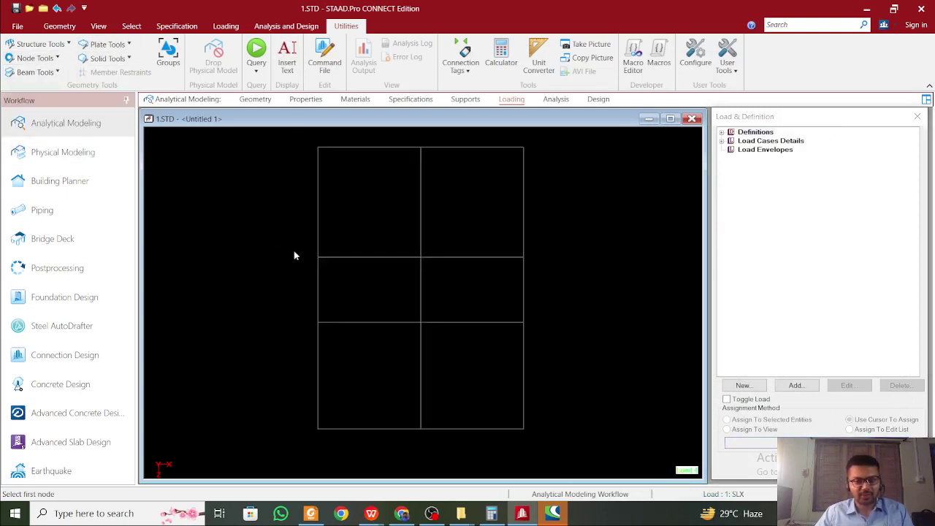
left_click_drag(306, 150, 538, 263)
left_click_drag(285, 243, 431, 456, "ctrl")
left_click_drag(288, 319, 580, 451, "ctrl")
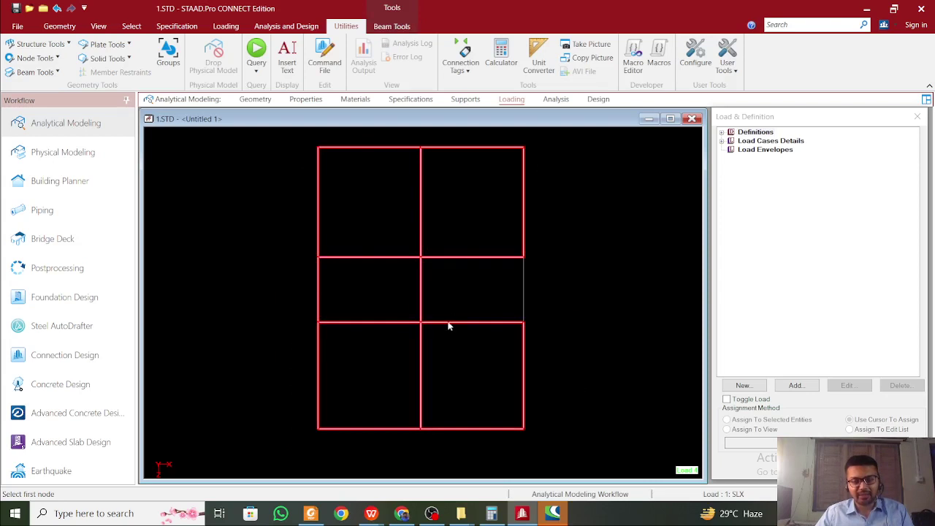
left_click(469, 297)
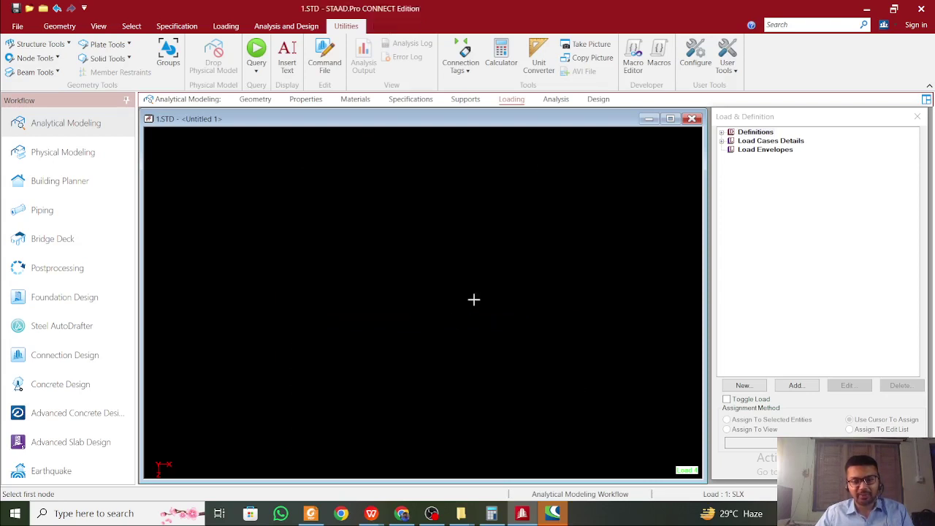
Start a new floor load item for load case DL with the pressure value ready for editing
left_click(725, 143)
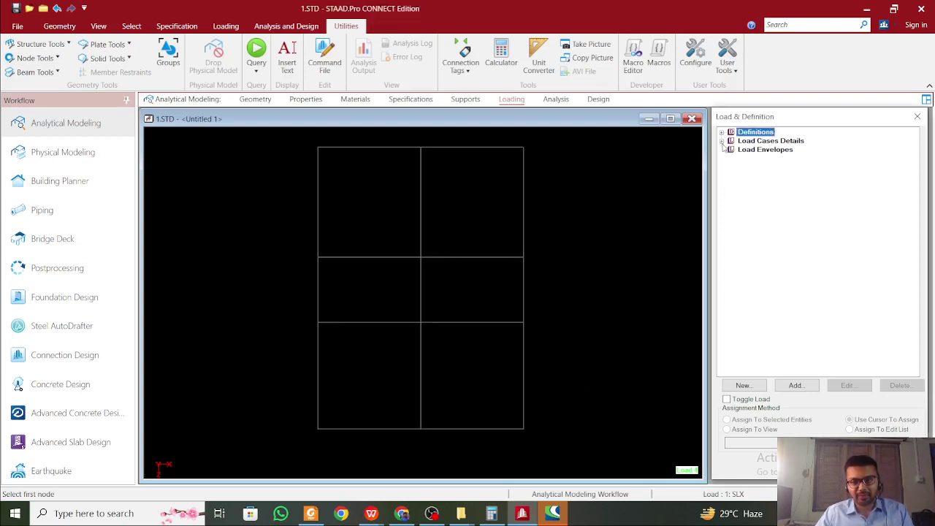
left_click(722, 142)
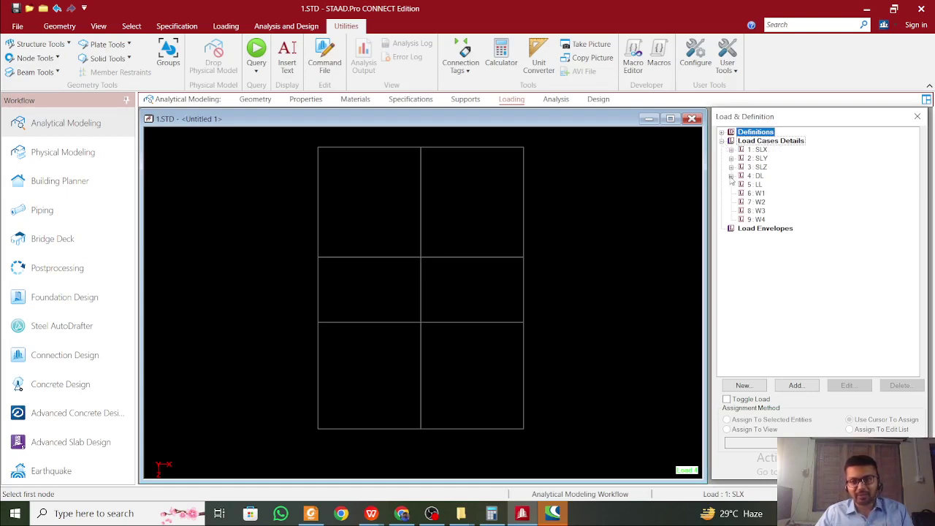
left_click(731, 176)
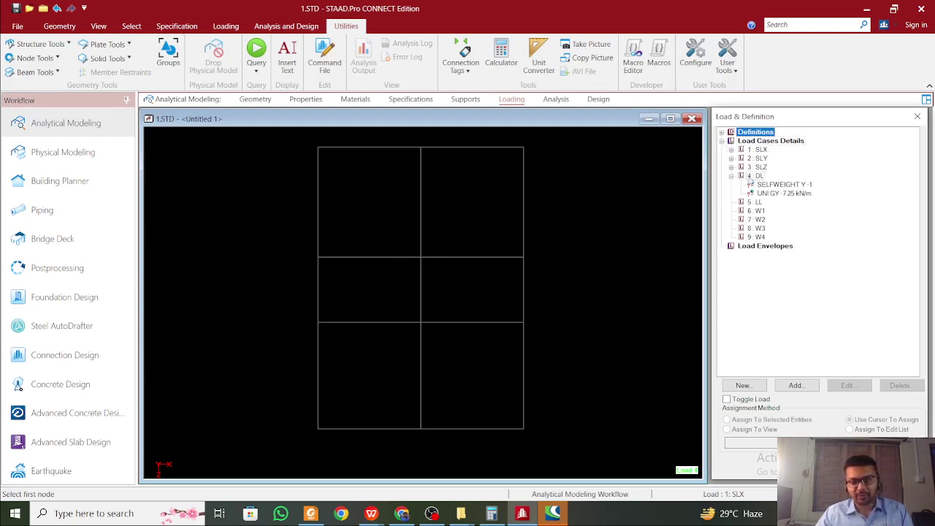
left_click(757, 177)
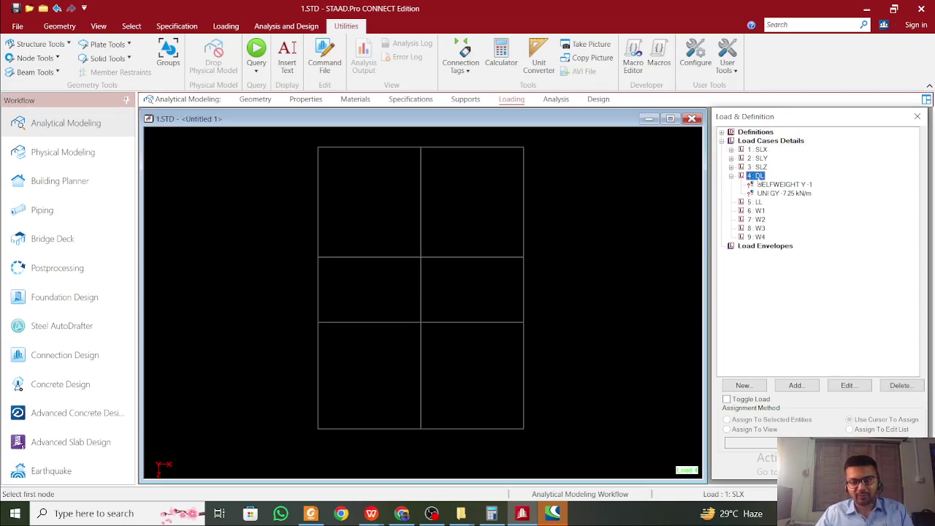
left_click(799, 386)
left_click_drag(523, 111, 446, 82)
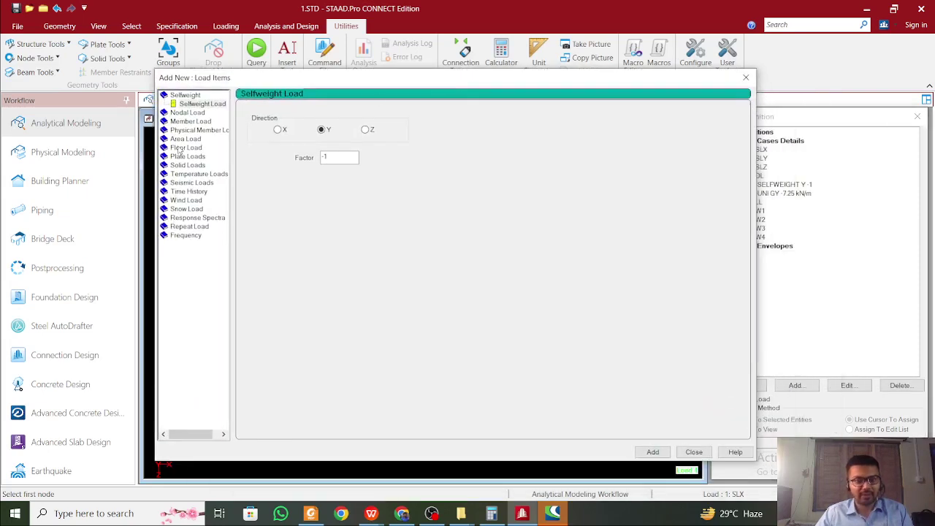
left_click(188, 150)
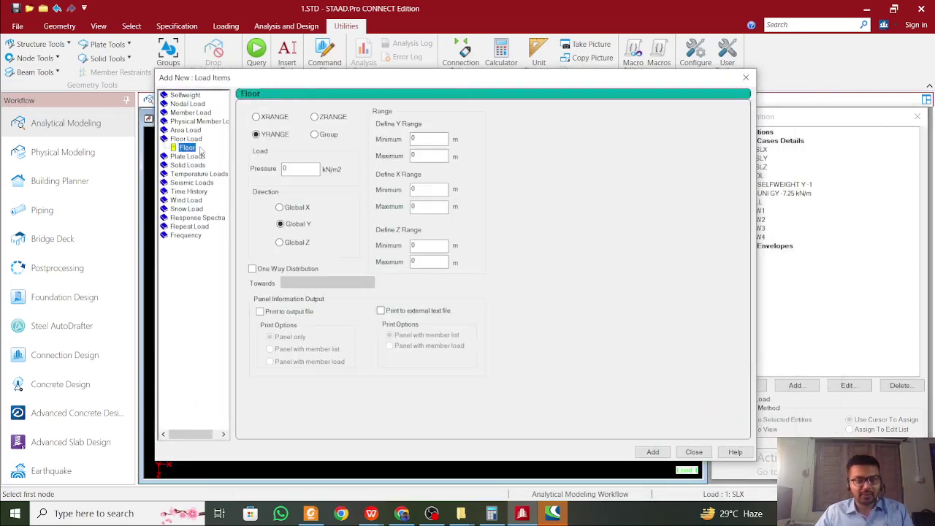
double_click(296, 171)
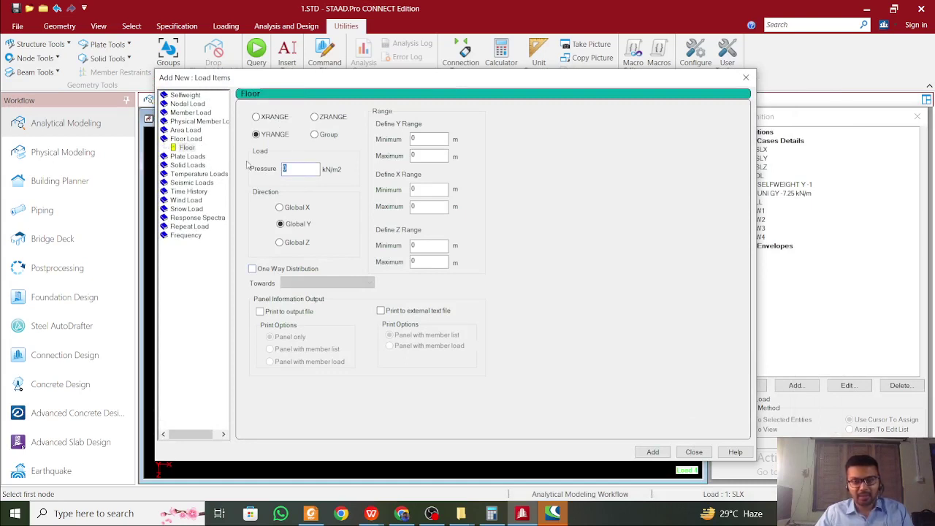
Switch to Calculator and work out the slab's own load by multiplying 0.125 by 25
left_click(492, 514)
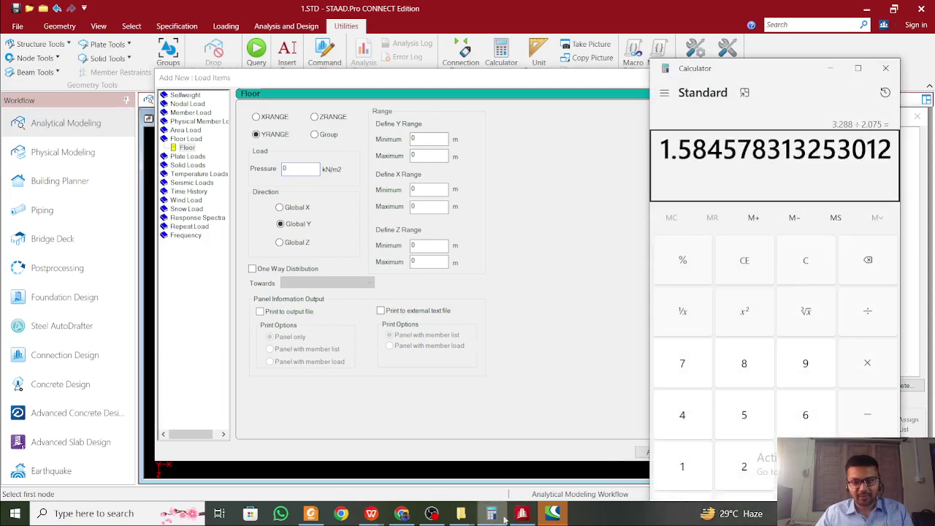
key("Escape")
type(".125")
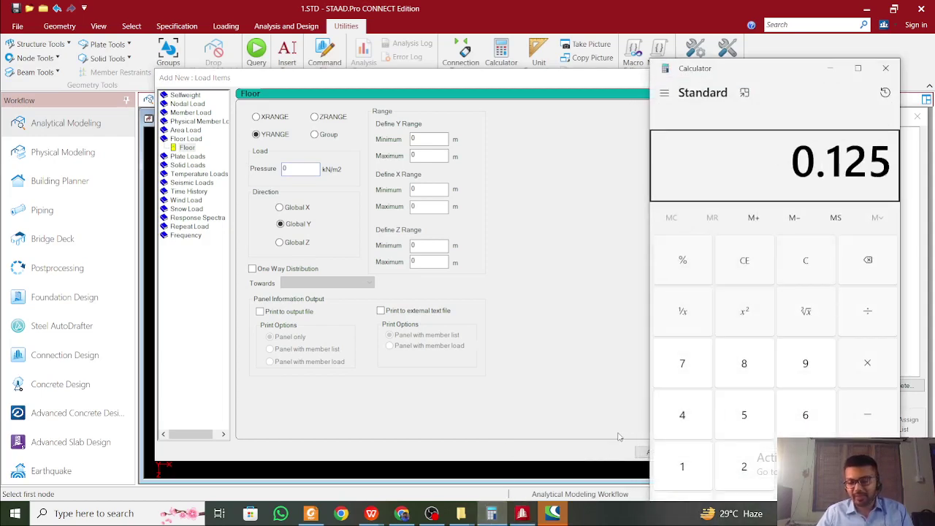
type("*25")
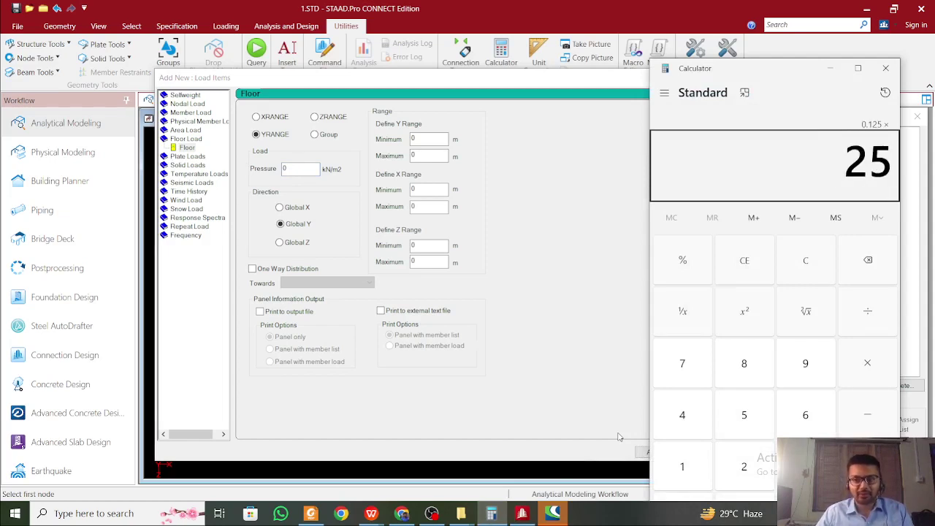
key("Return")
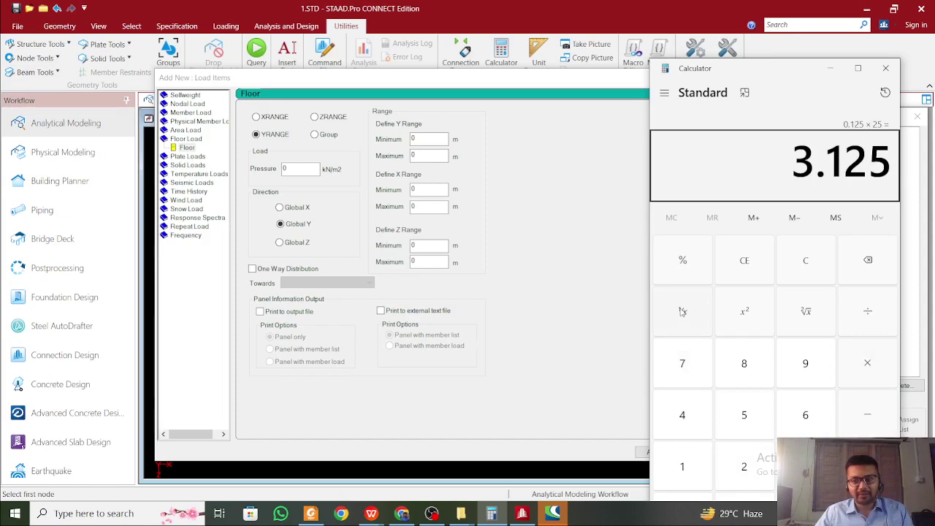
Add 0.5 twice to the slab load and enter 4.5 as the rounded-up floor pressure
type("+0.5")
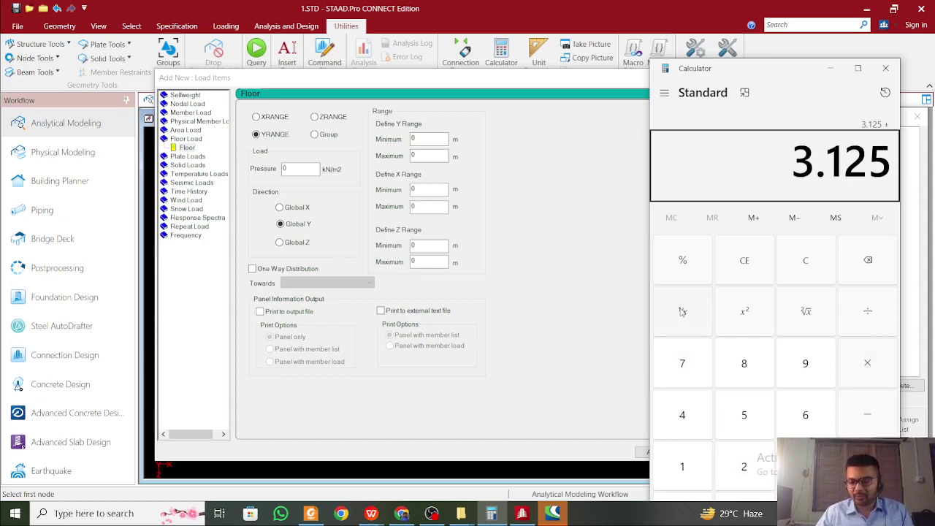
key("Return")
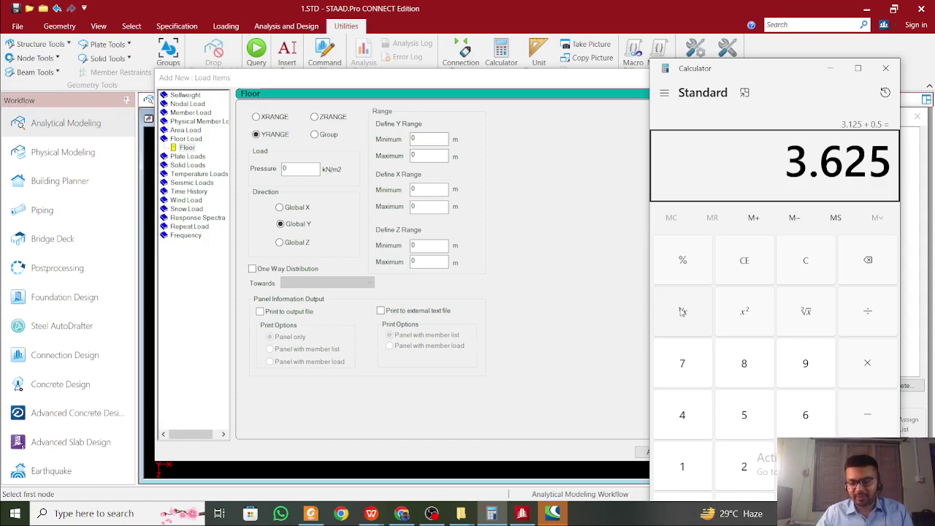
key("plus")
type("0.5")
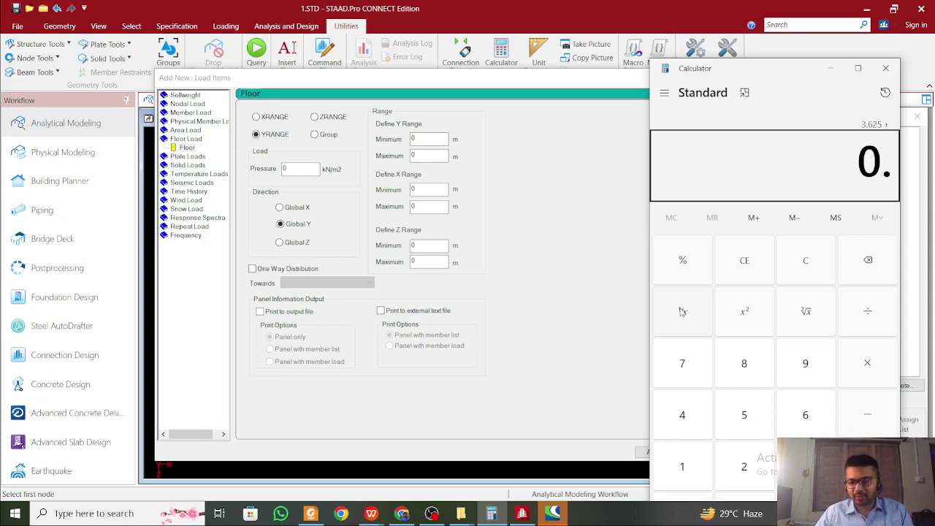
key("Return")
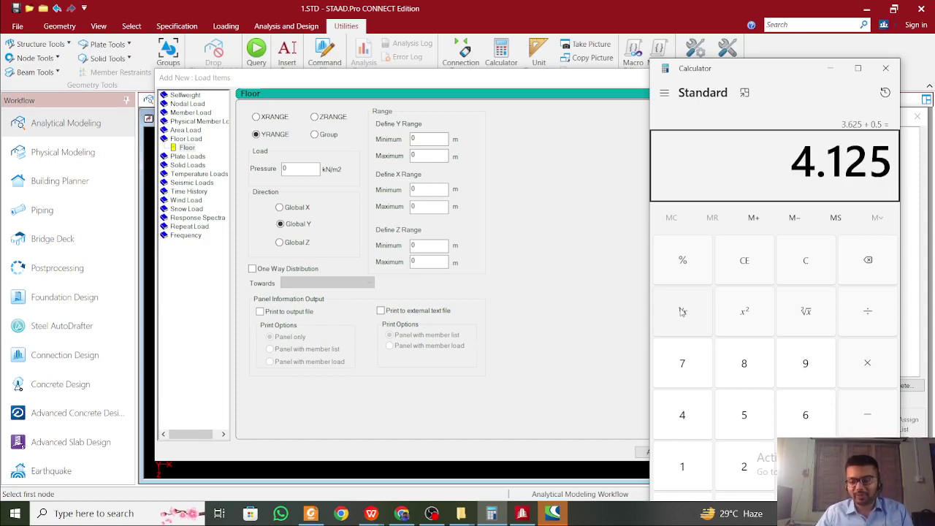
key("Escape")
type("4.5")
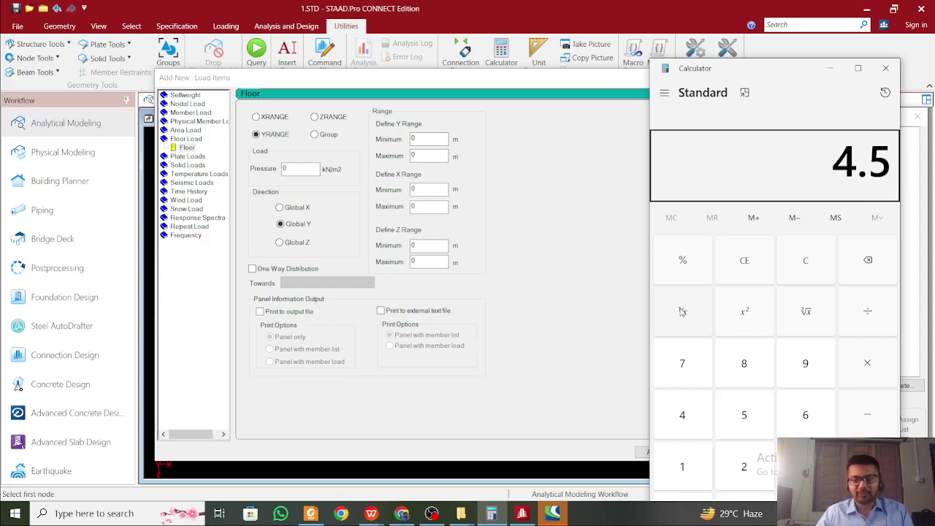
Return to STAAD.Pro and set the floor load pressure to -4.5 kN/m2 with a Y range from 3.1 to 3.2 m
left_click(830, 68)
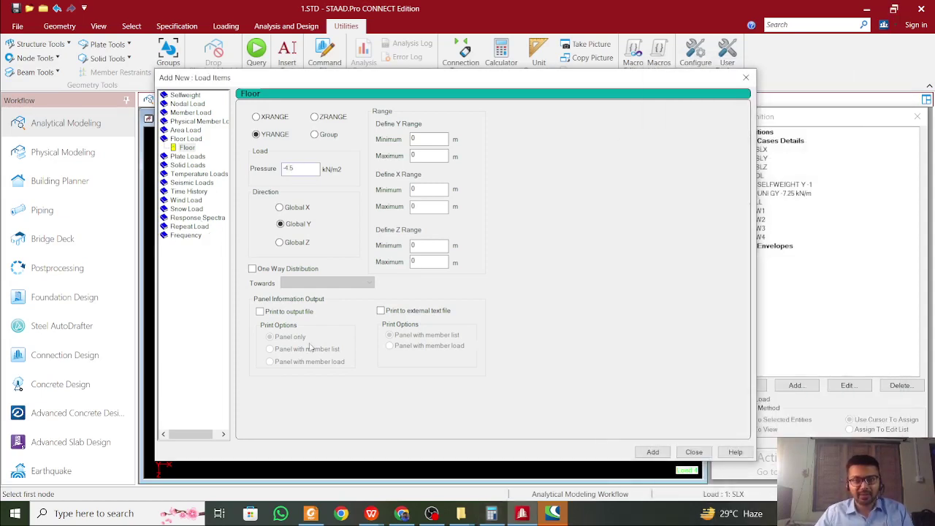
key("Tab")
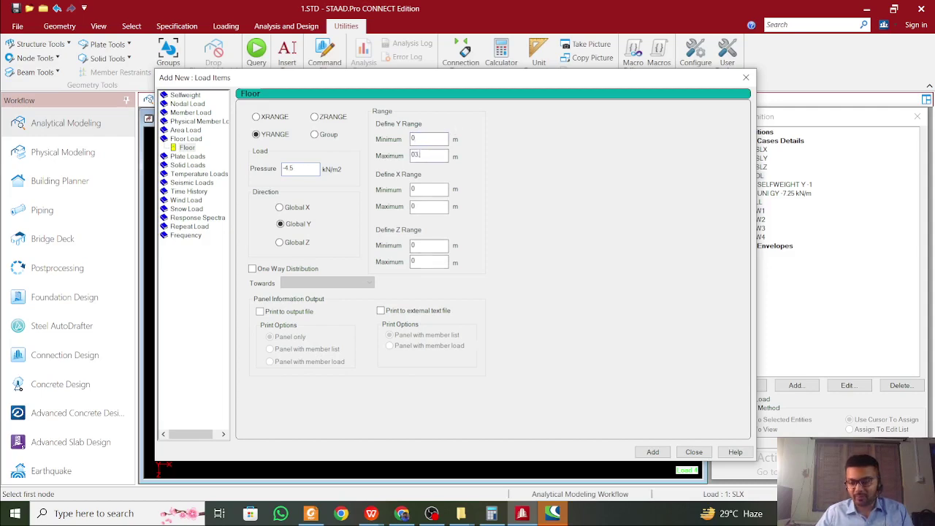
type(".1")
double_click(425, 155)
type("3.1")
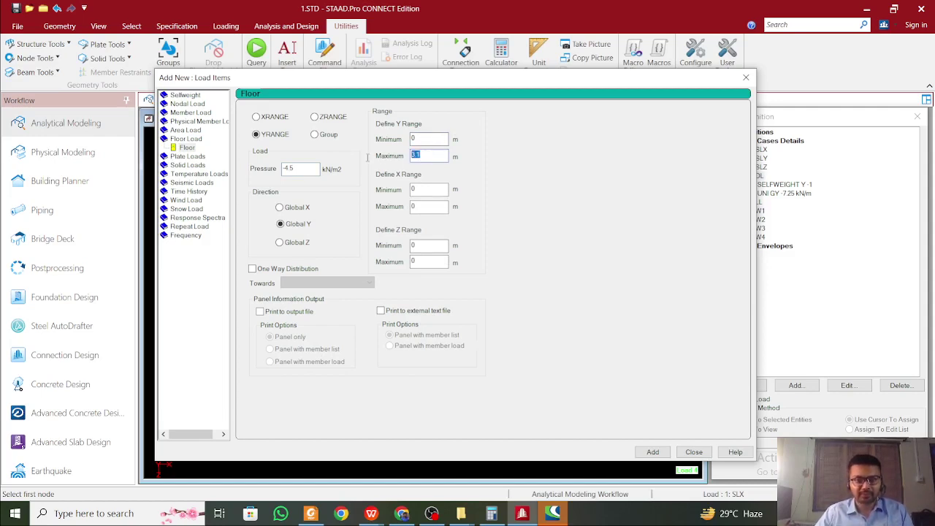
type("3.2")
type("3.1")
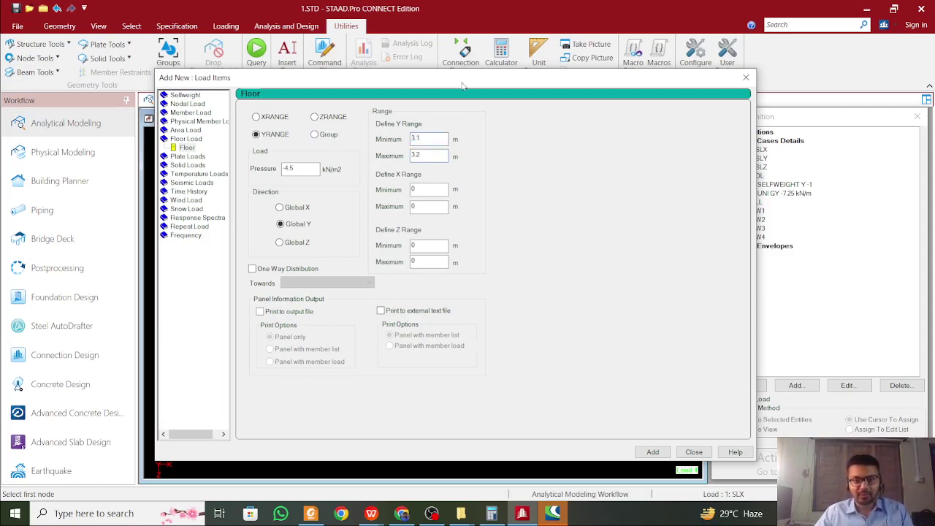
Add the prepared Y-range floor load to load case DL and finish adding load items
left_click_drag(428, 77, 468, 70)
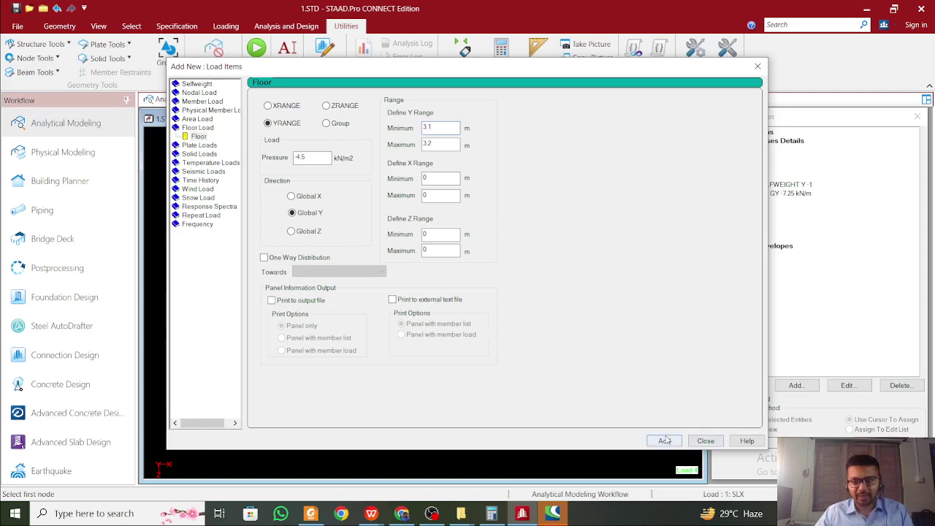
left_click(664, 441)
left_click(705, 440)
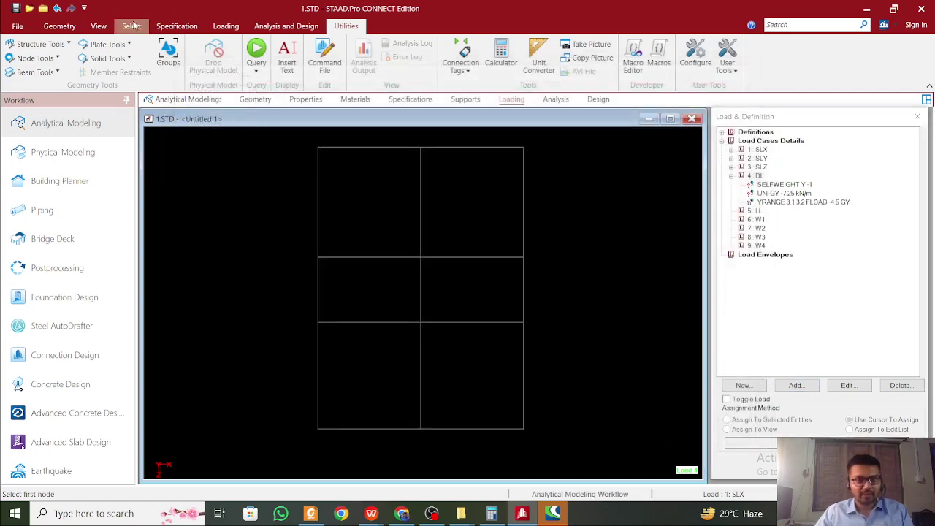
Show the whole structure in isometric view with the DL floor load displayed on it
left_click(99, 26)
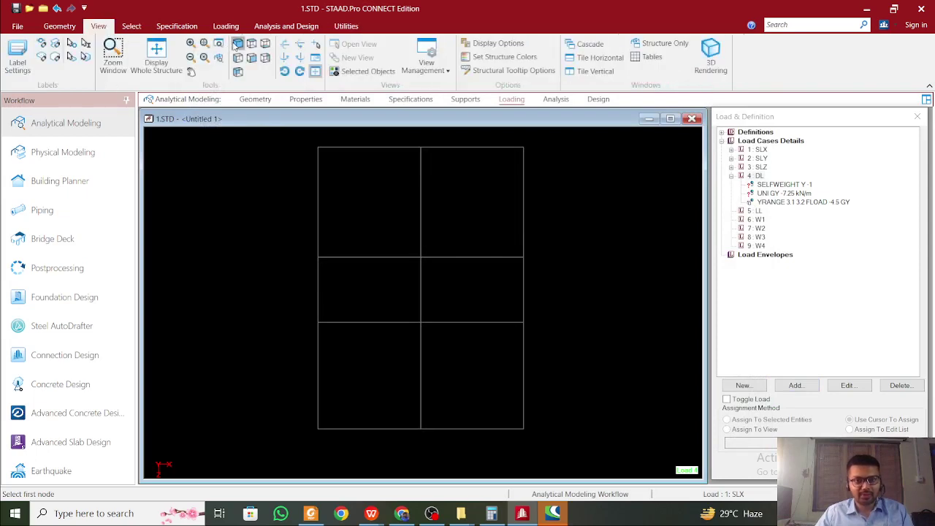
left_click(237, 44)
left_click(157, 57)
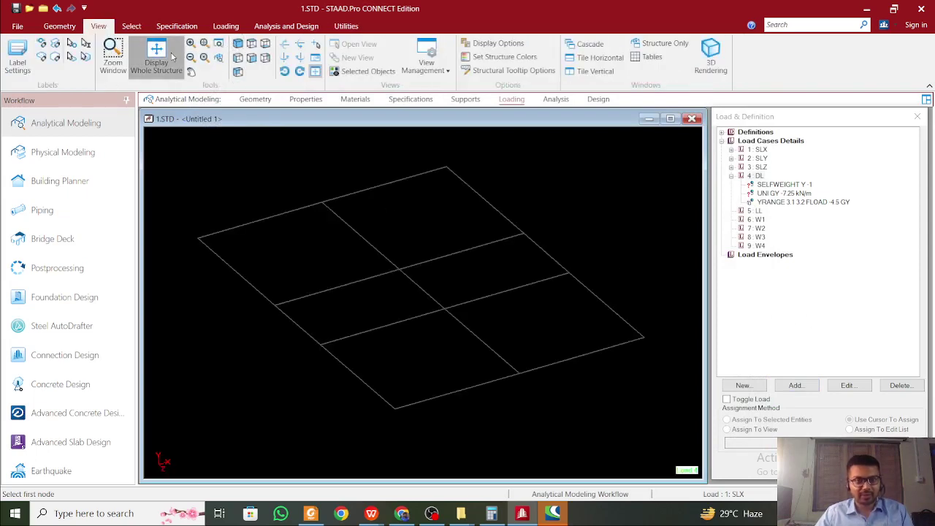
left_click(787, 202)
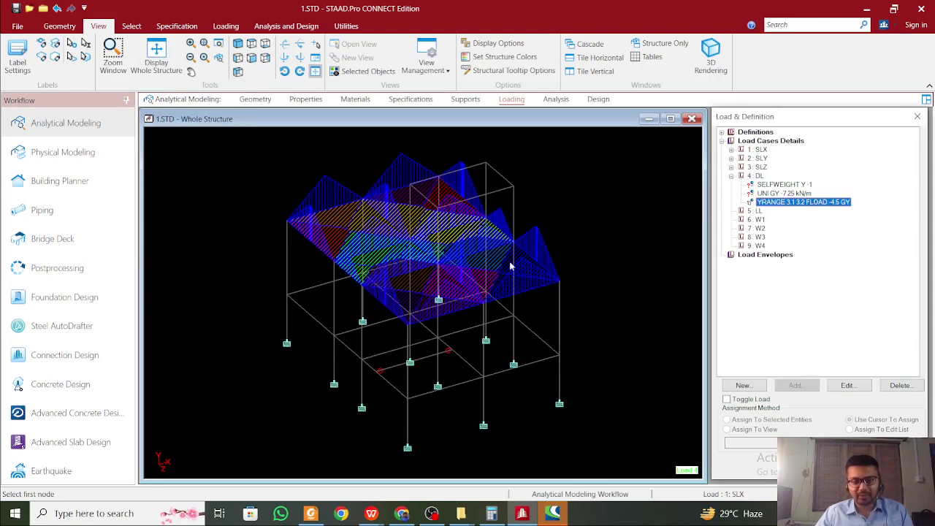
left_click(671, 240)
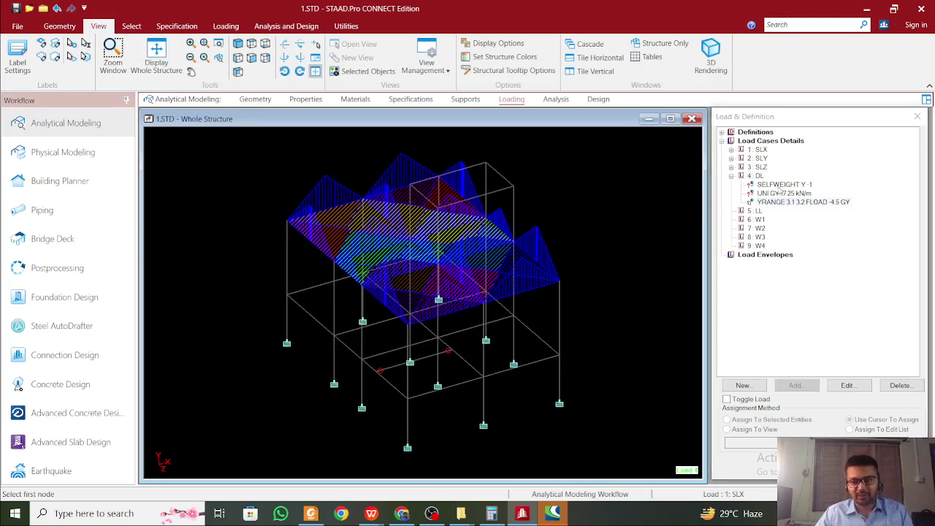
Assign the DL selfweight load to the whole structure using Assign To View
left_click(780, 187)
left_click(759, 429)
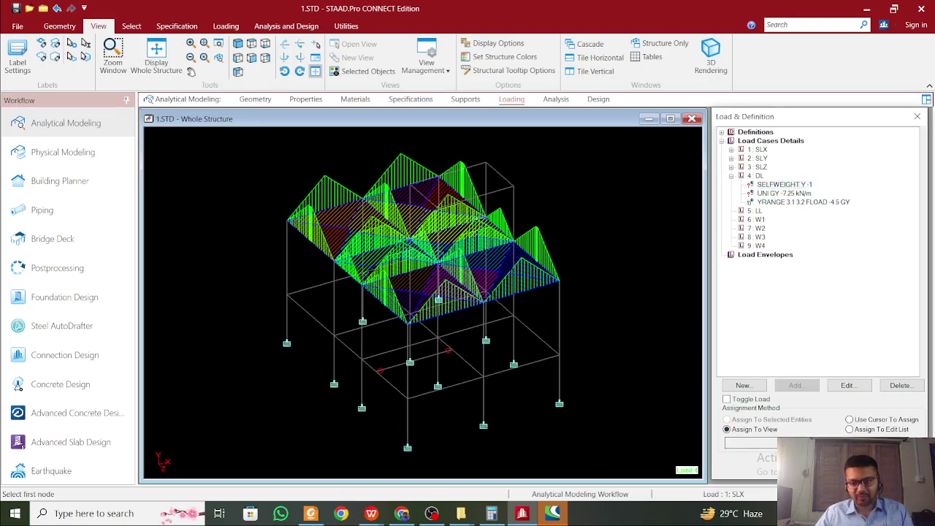
left_click(803, 442)
left_click(835, 330)
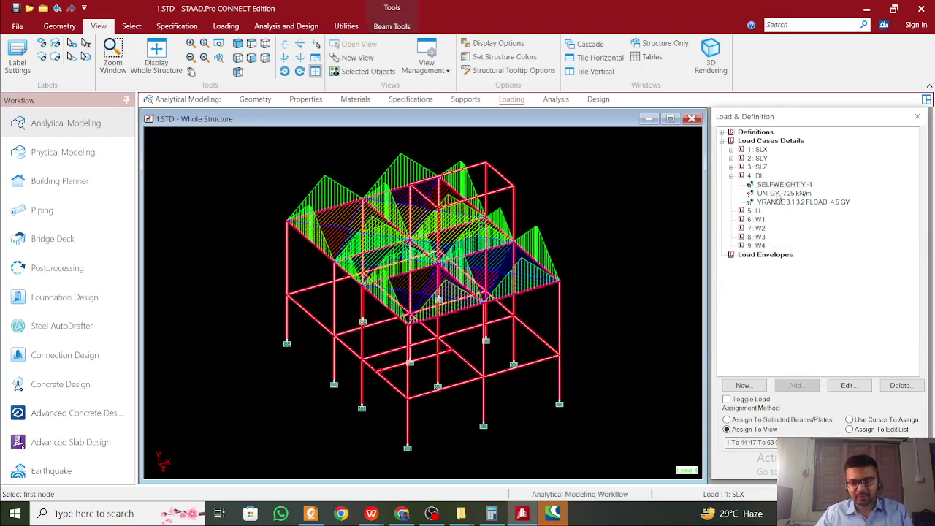
left_click(780, 194)
left_click(632, 251)
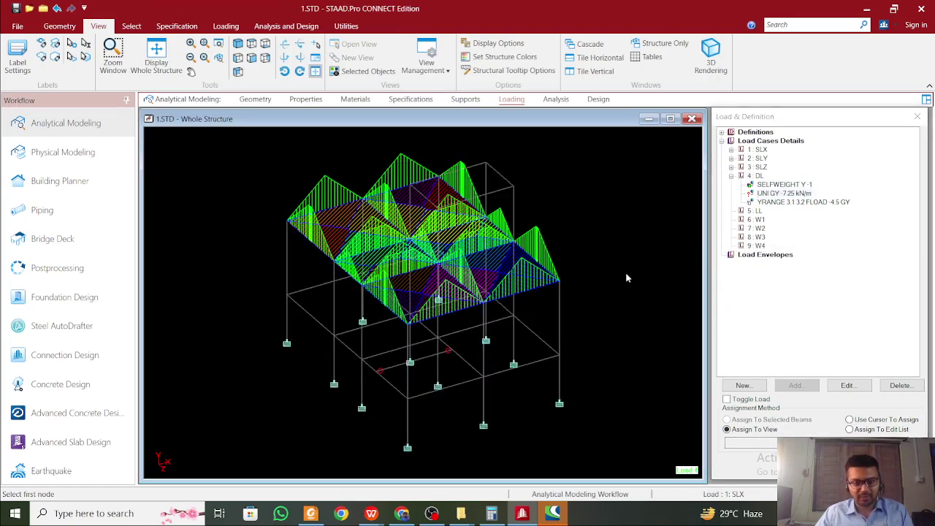
Start a new uniform force member load item for load case DL
left_click(756, 177)
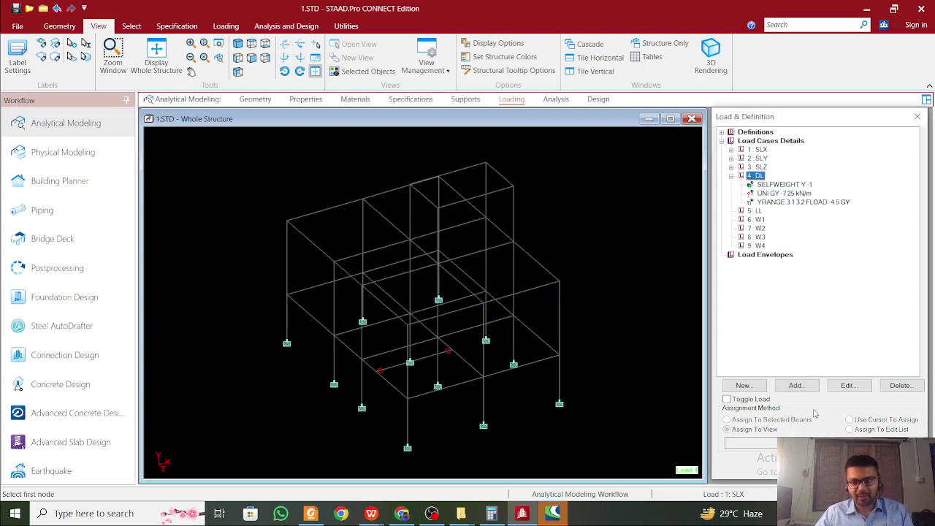
left_click(794, 385)
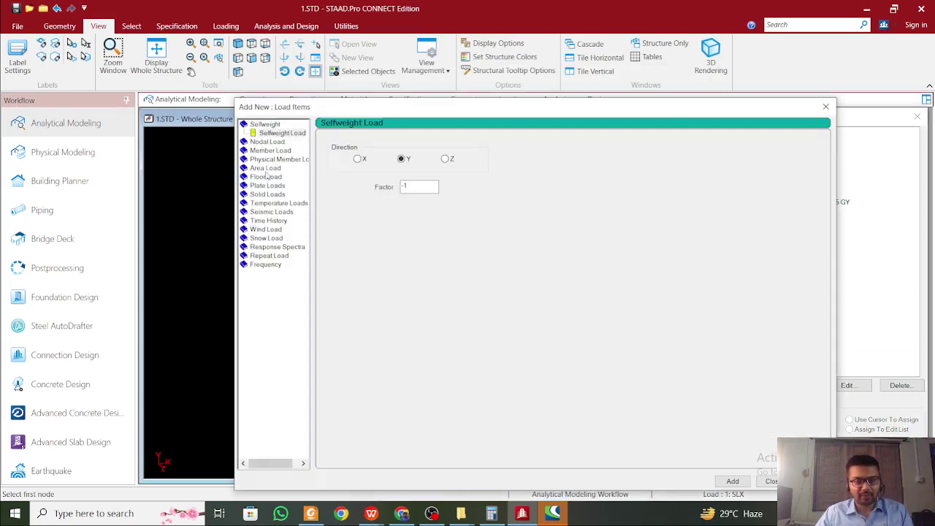
left_click(274, 149)
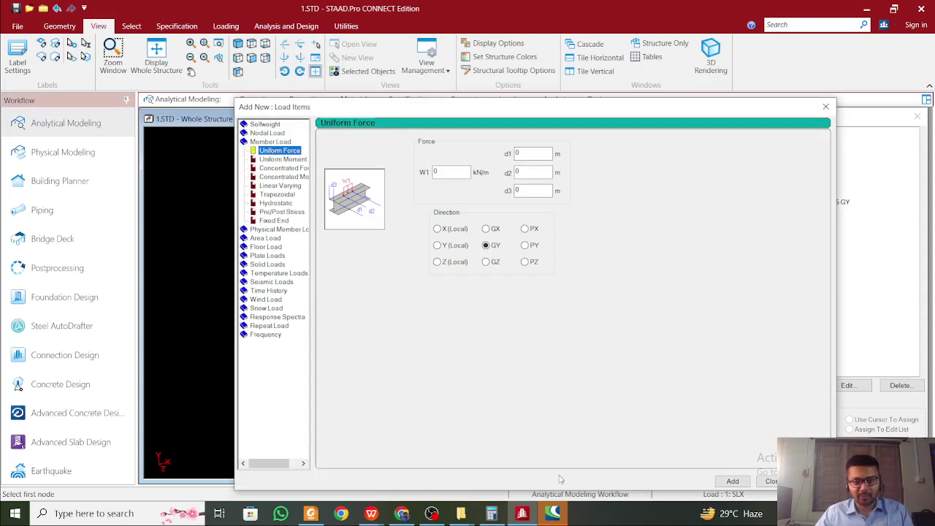
Switch to Calculator and work out the 1 m high wall load by multiplying 1 by 20 and 0.25
left_click(490, 513)
key("Escape")
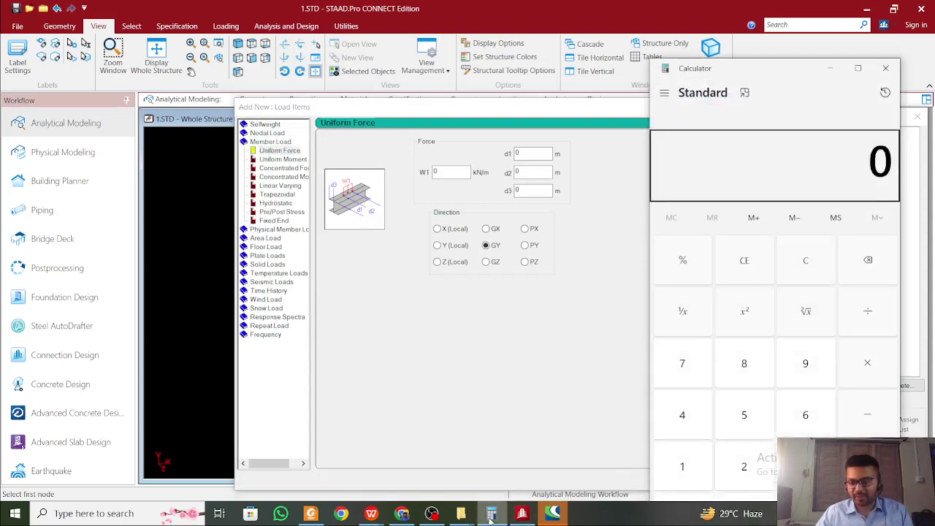
type("1*20")
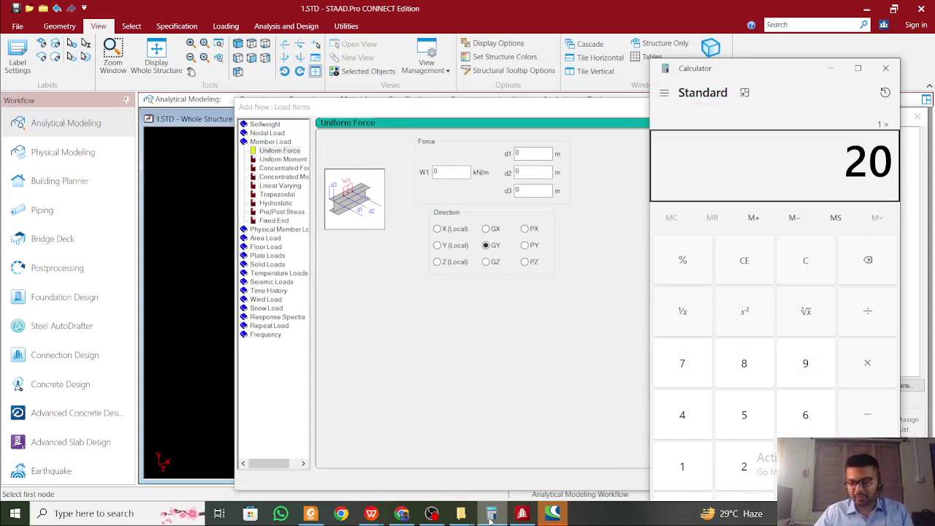
type("*0.25")
key("Return")
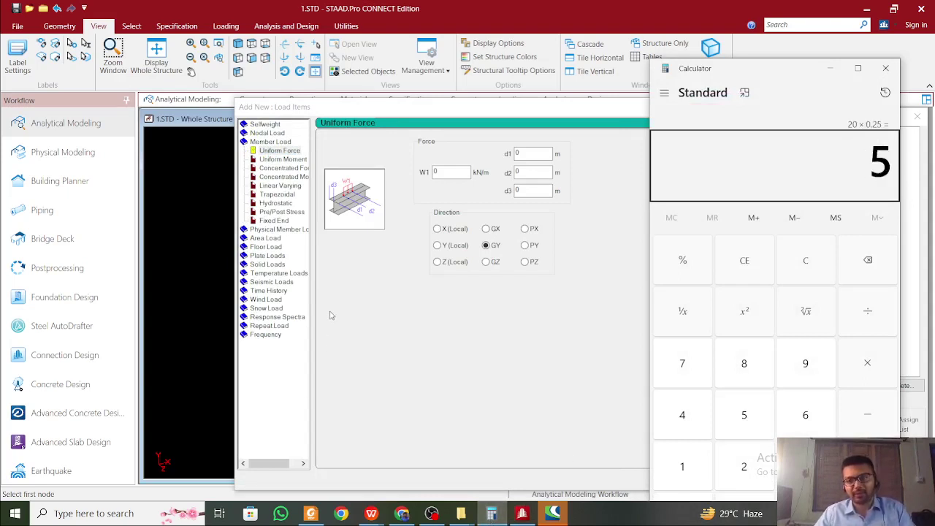
Return to STAAD.Pro and add a uniform force of -5 kN/m in the GY direction to load case DL
left_click(830, 71)
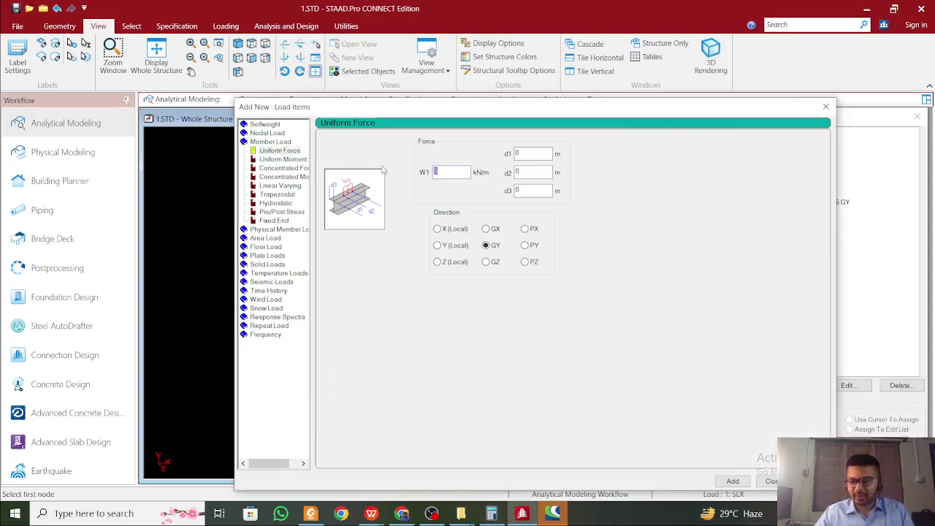
type("-5")
left_click(730, 481)
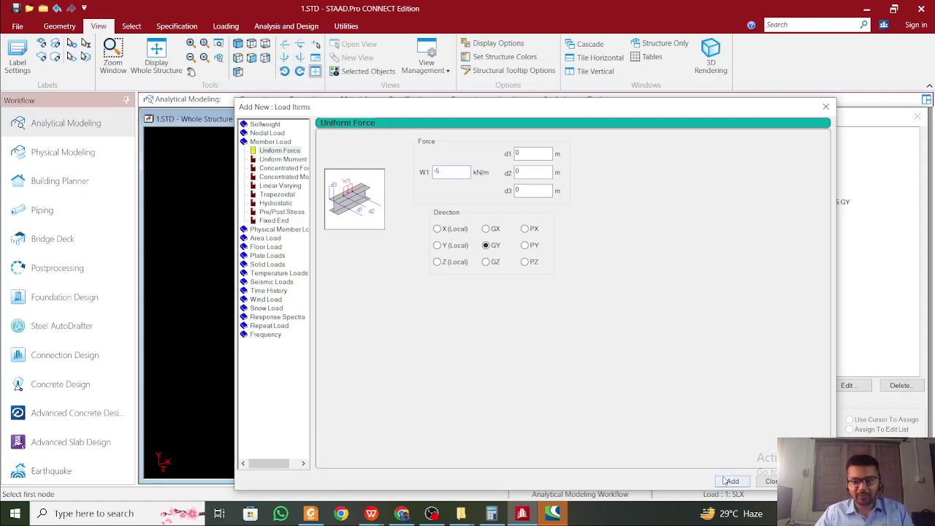
left_click(772, 482)
Isolate the lower-level beams in the active window in plan view and select them all for the -7.25 kN/m wall load
left_click(792, 202)
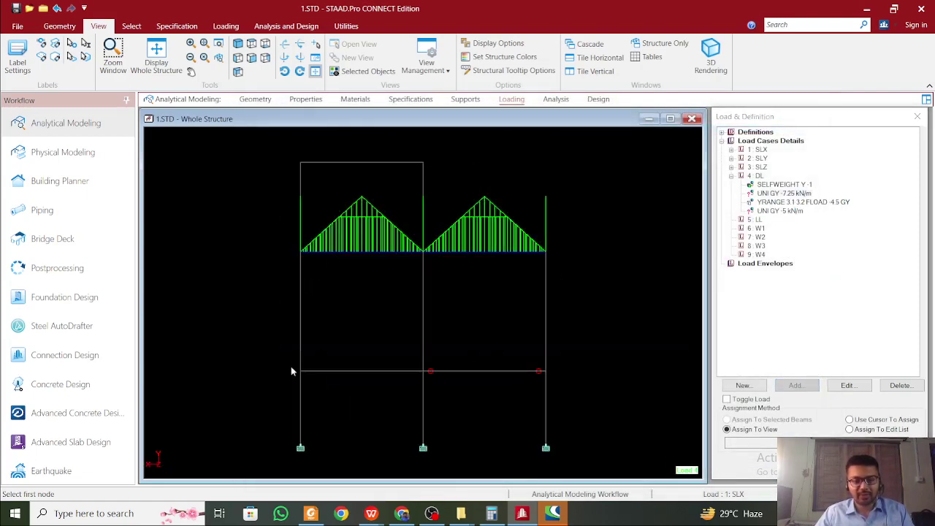
right_click(577, 390)
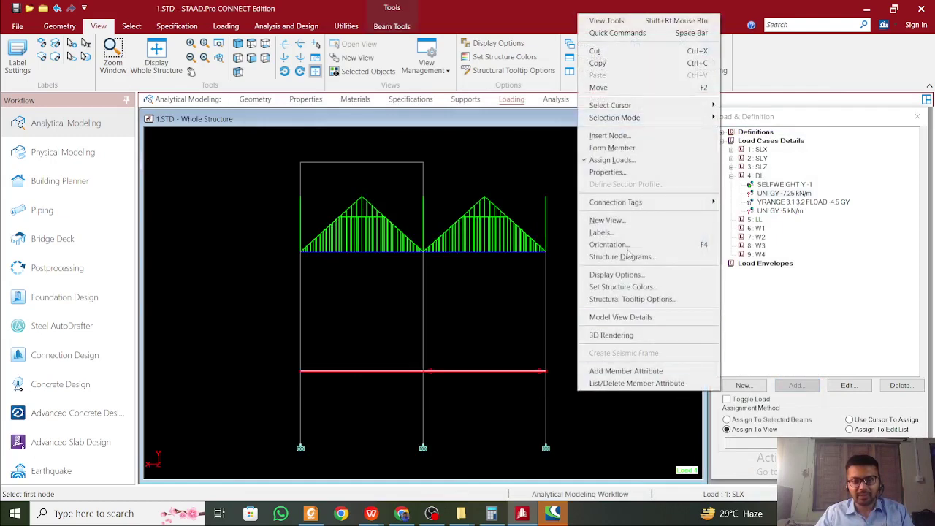
left_click(629, 219)
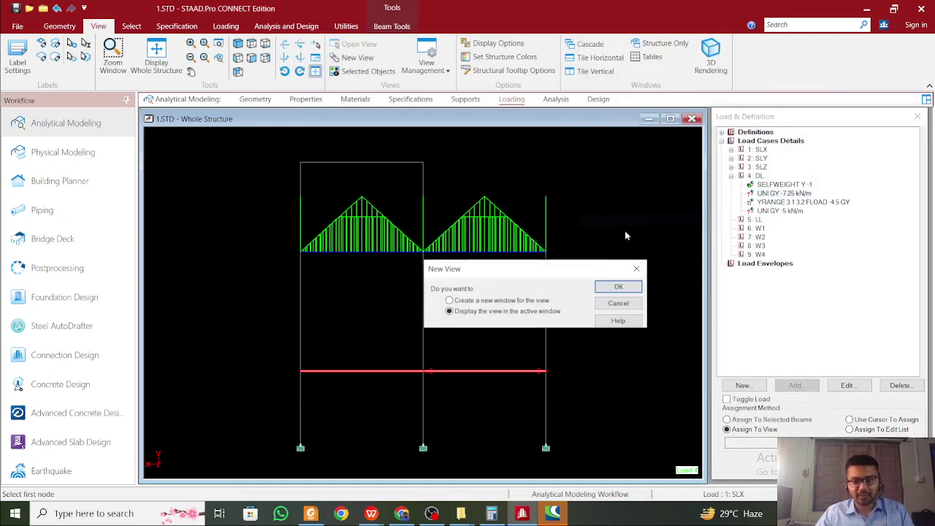
left_click(618, 285)
left_click(250, 44)
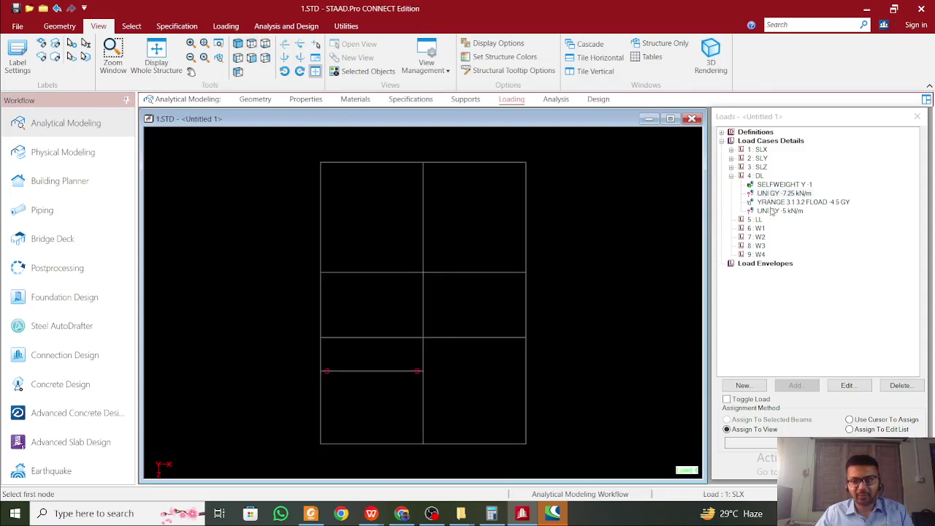
left_click(787, 194)
left_click_drag(311, 156, 559, 460)
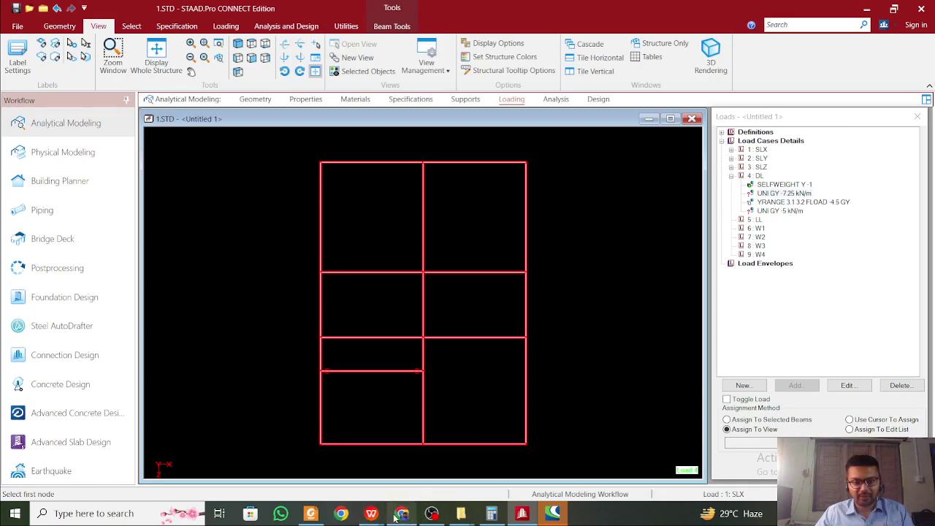
Switch to Foxit Reader and examine the wall layout on the building's floor plan
mouse_move(359, 517)
mouse_move(312, 517)
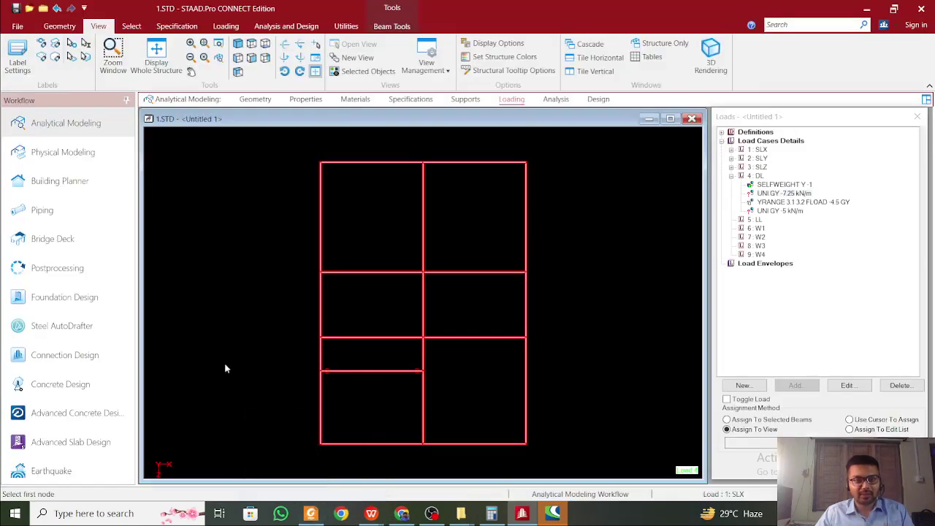
left_click(310, 514)
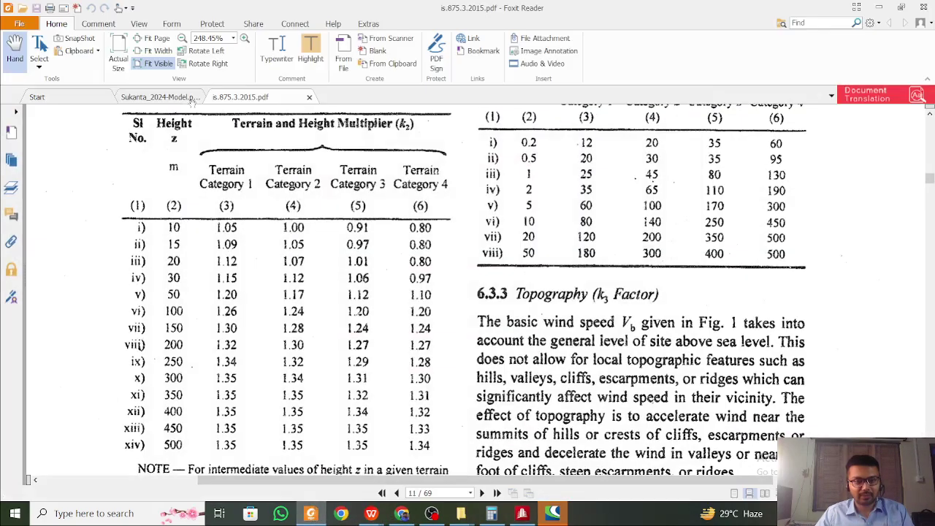
left_click(162, 97)
scroll(504, 338, "down", 5)
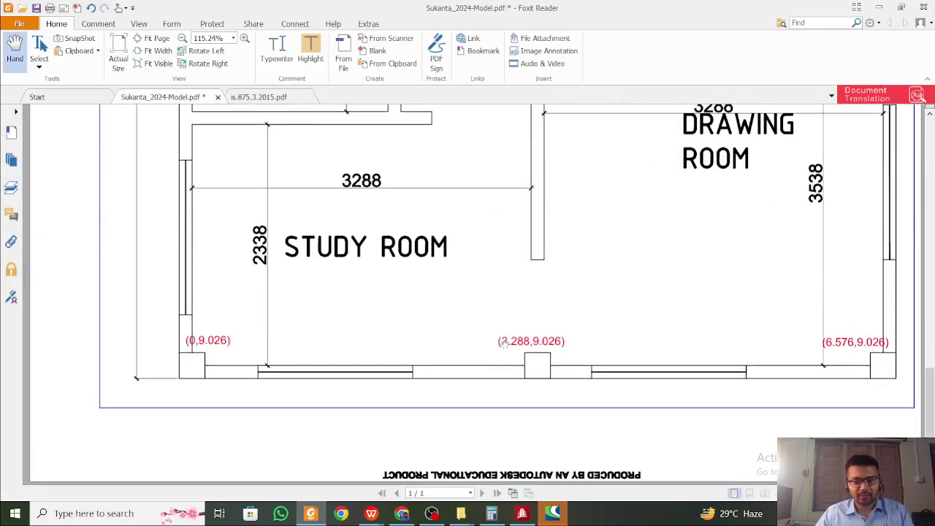
scroll(647, 402, "up", 3)
scroll(647, 403, "up", 4)
scroll(487, 304, "up", 10)
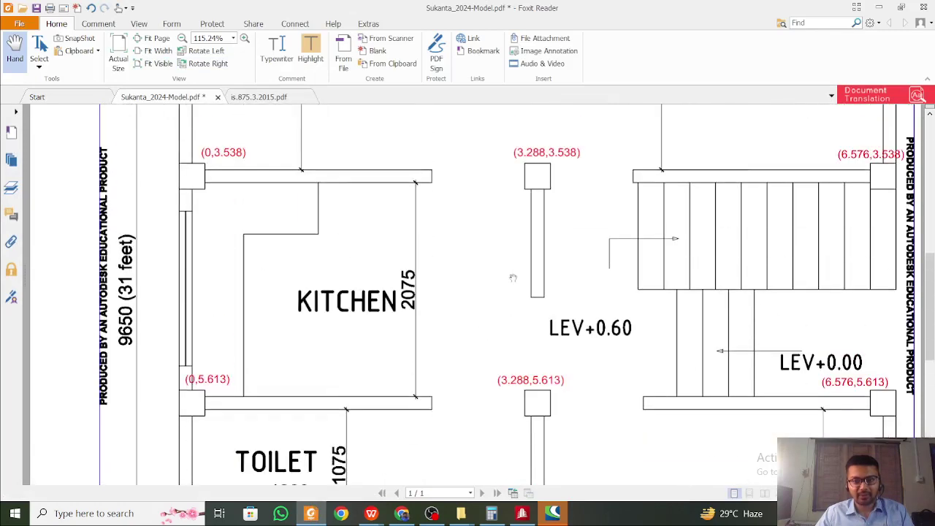
Return to STAAD.Pro and assign the -7.25 kN/m uniform wall load to all lower-level beams in the view
left_click(878, 8)
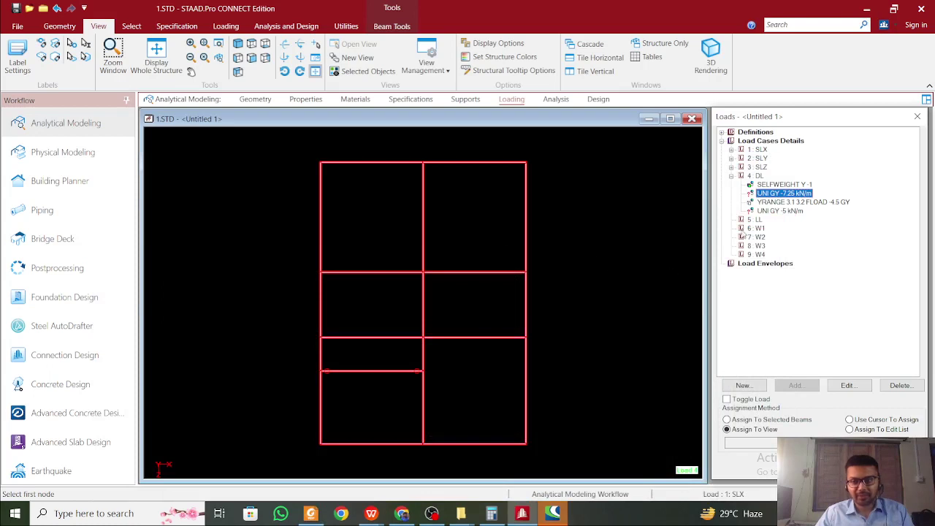
left_click(902, 443)
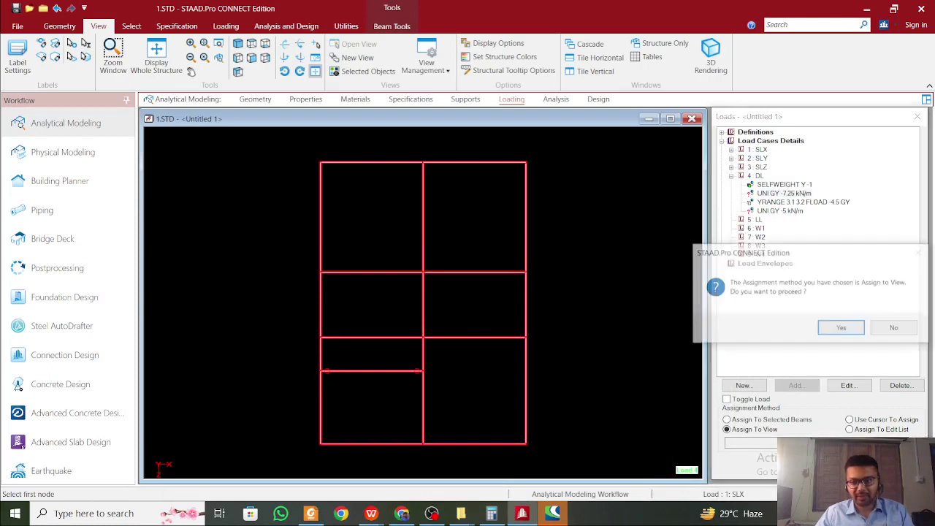
left_click(847, 327)
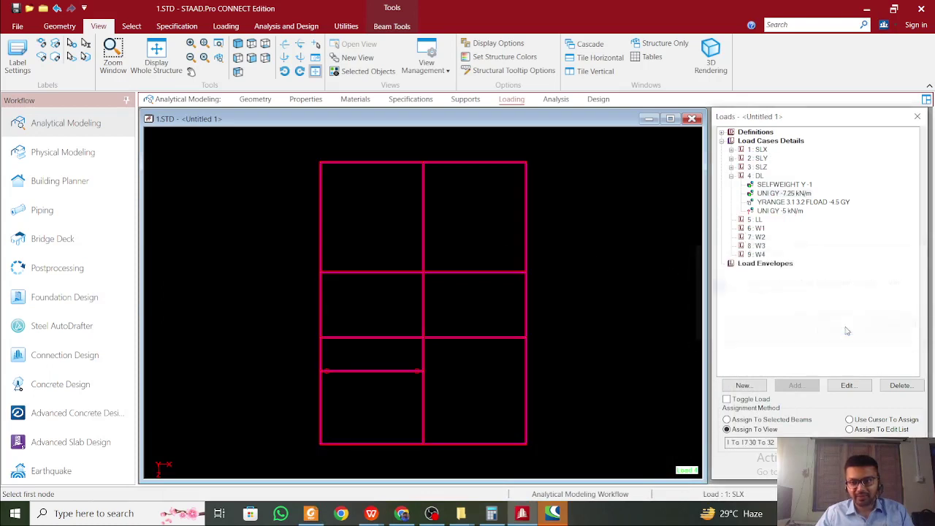
Restore the whole structure, isolate the beams of the level above in plan view, and select the -5 kN/m uniform load
left_click(773, 211)
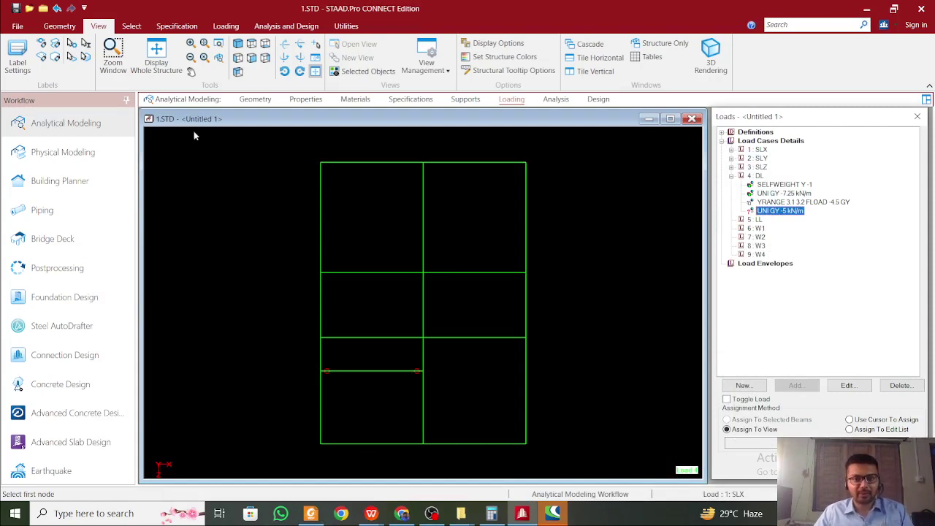
left_click(156, 57)
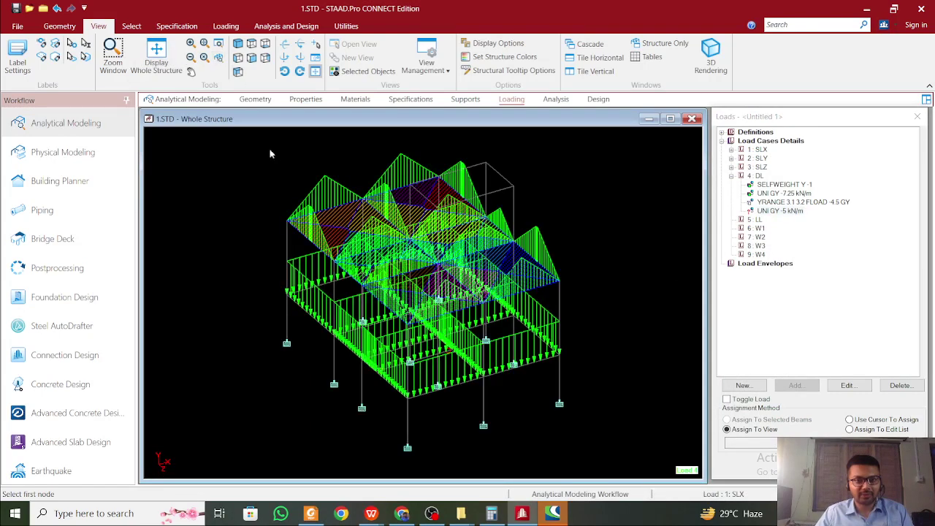
left_click(251, 44)
left_click_drag(278, 244, 568, 268)
right_click(570, 268)
left_click(601, 330)
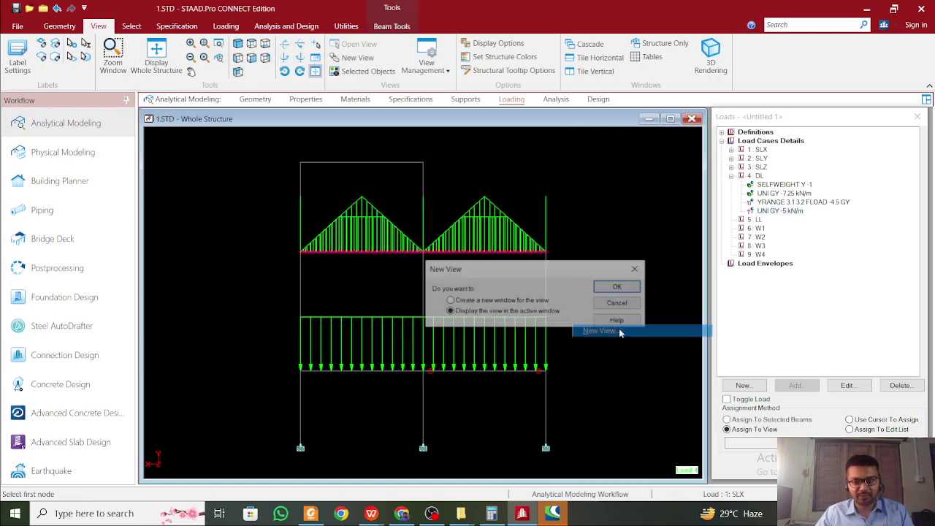
left_click(632, 288)
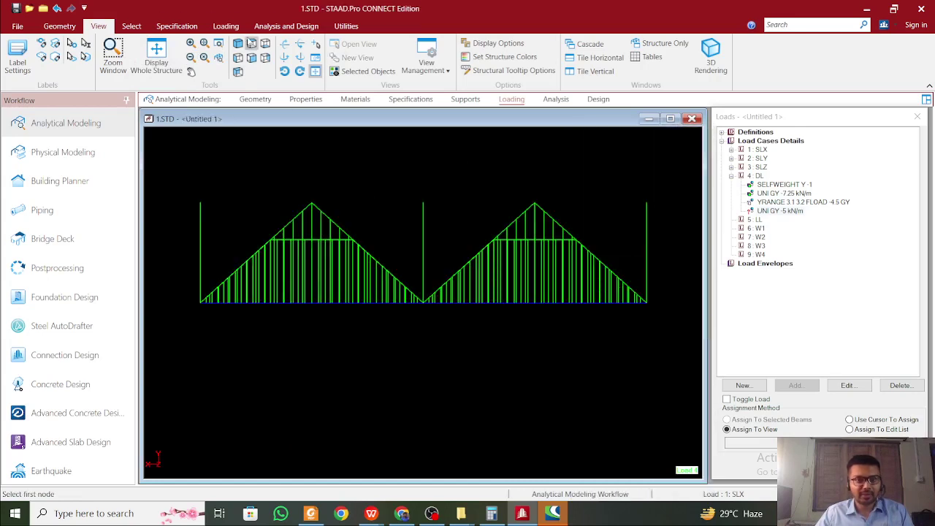
left_click(252, 44)
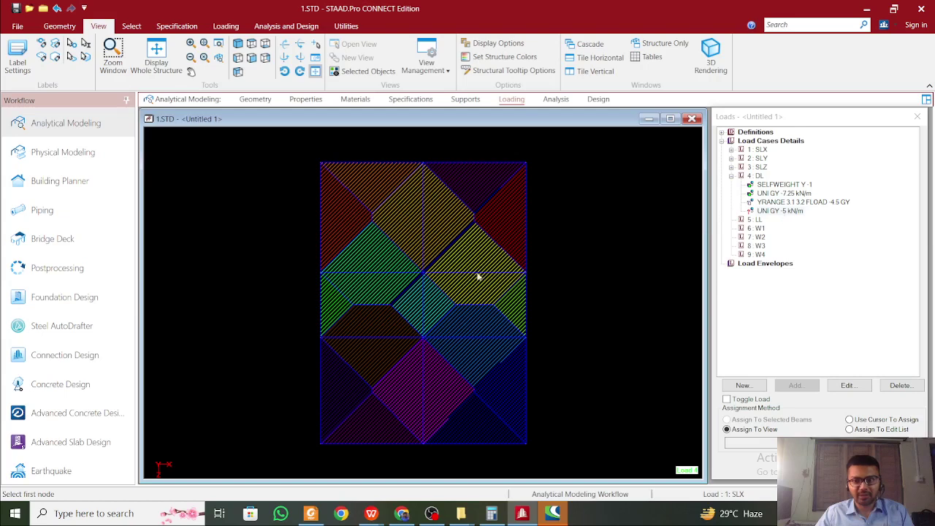
left_click(780, 211)
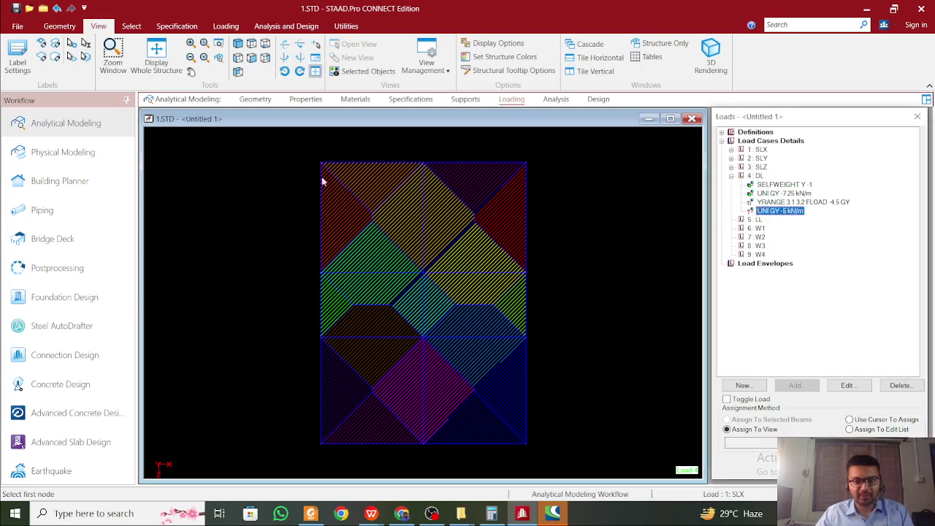
Try to assign the -5 kN/m uniform load to the perimeter beams, except the middle bay's right edge, using Assign To View
left_click_drag(281, 148, 566, 176)
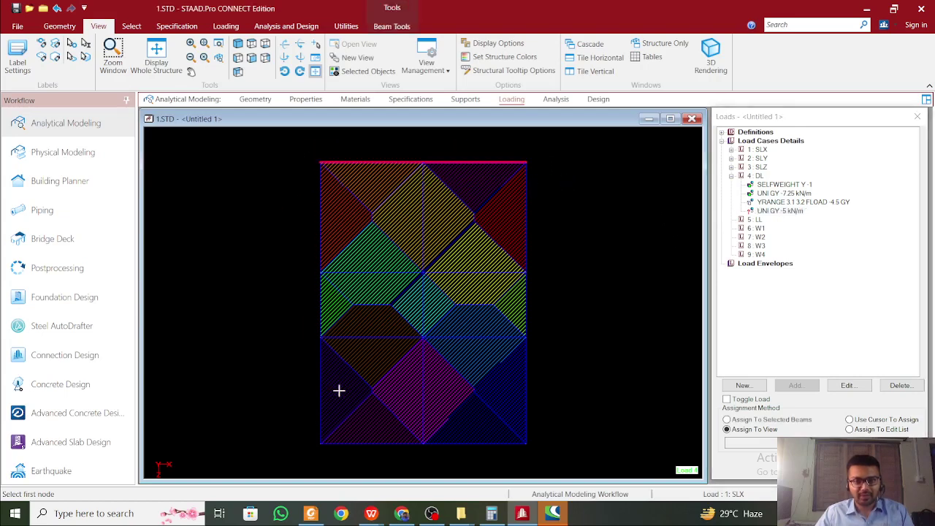
left_click_drag(298, 148, 338, 448, "ctrl")
left_click_drag(282, 434, 548, 453, "ctrl")
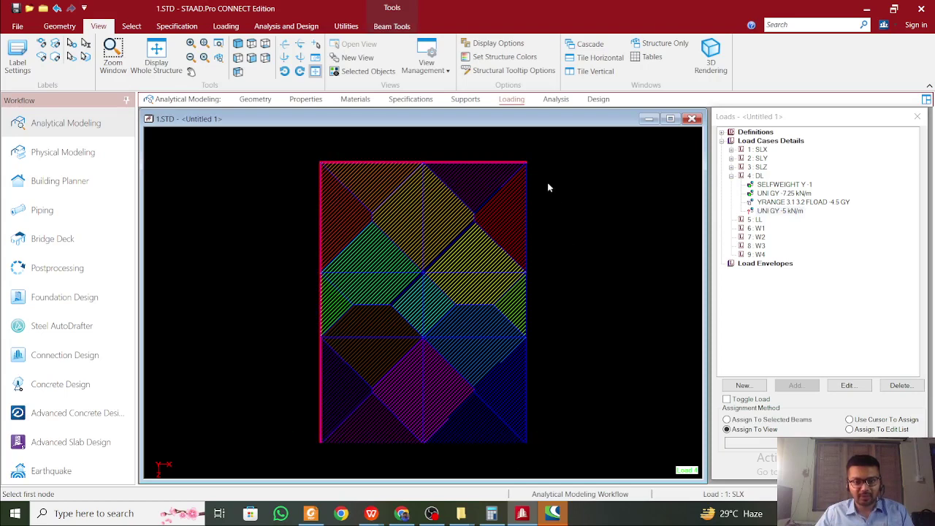
left_click_drag(502, 143, 536, 286, "ctrl")
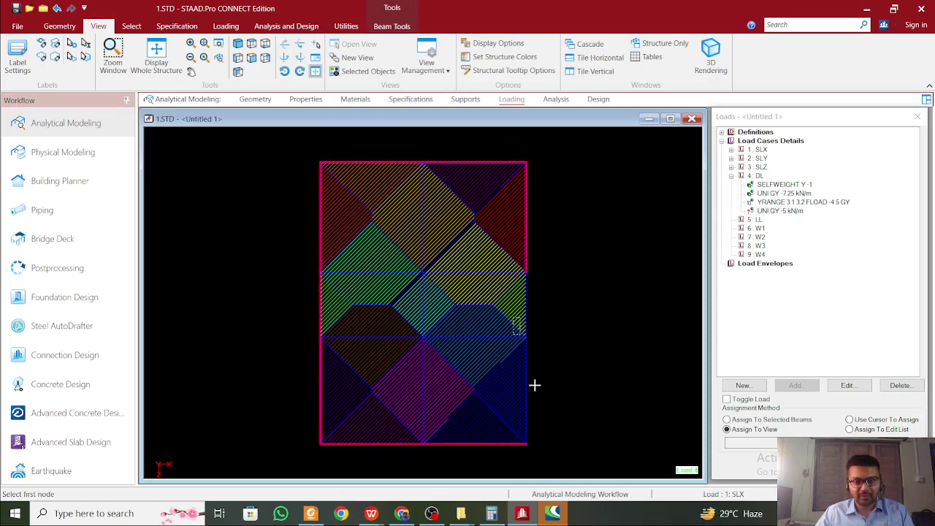
left_click_drag(535, 384, 539, 464, "ctrl")
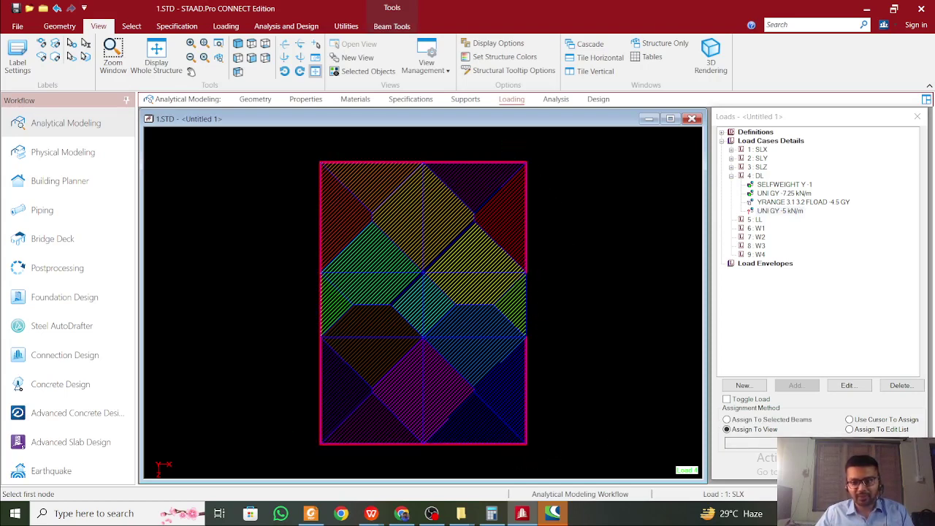
left_click(807, 460)
left_click(844, 330)
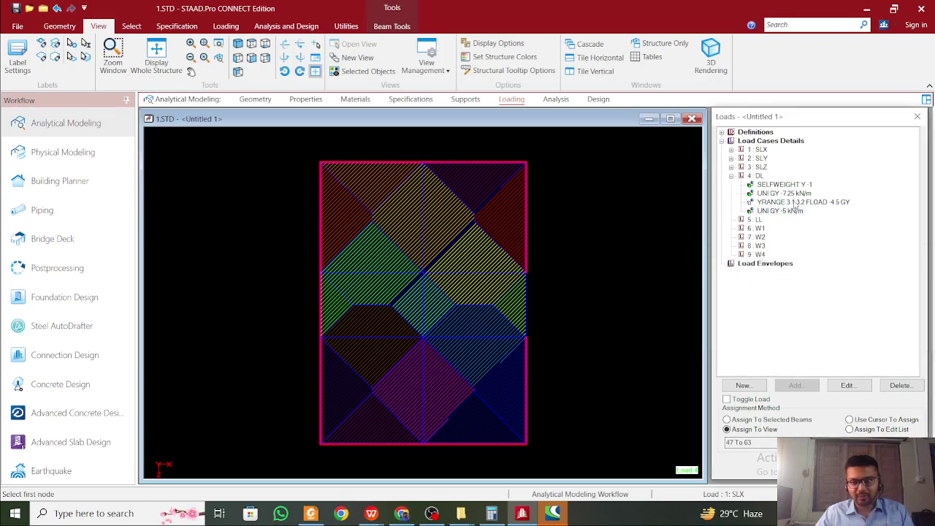
Assign the -7.25 kN/m wall load to the four beams enclosing the right-hand middle bay, using Assign To Selected Beams
left_click(796, 193)
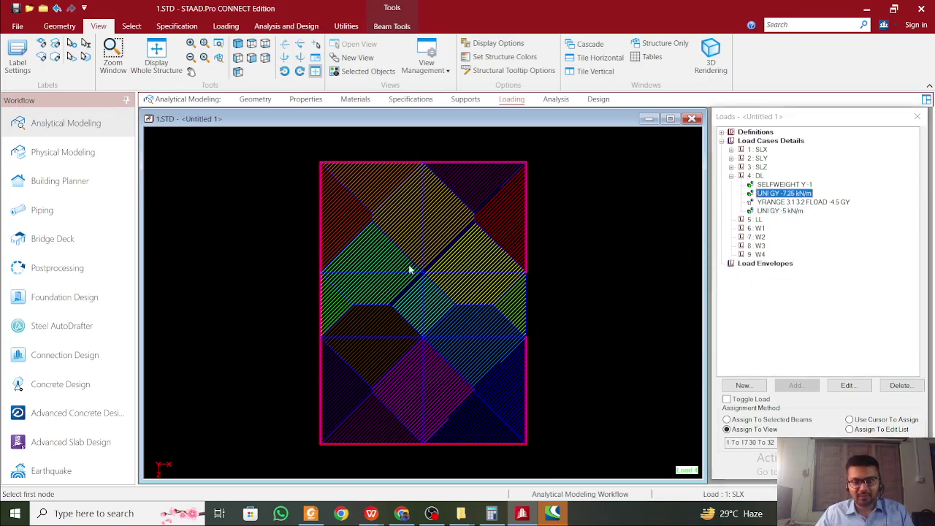
left_click_drag(411, 264, 549, 343)
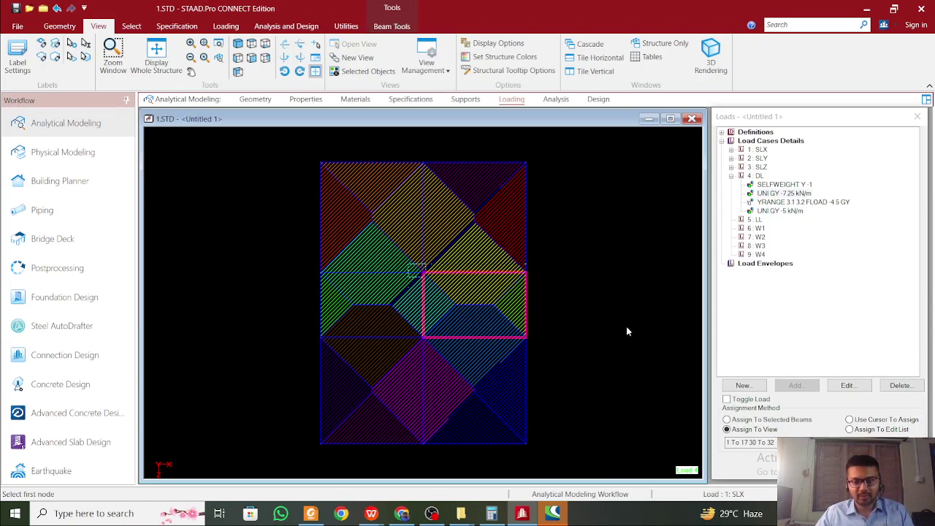
left_click(906, 443)
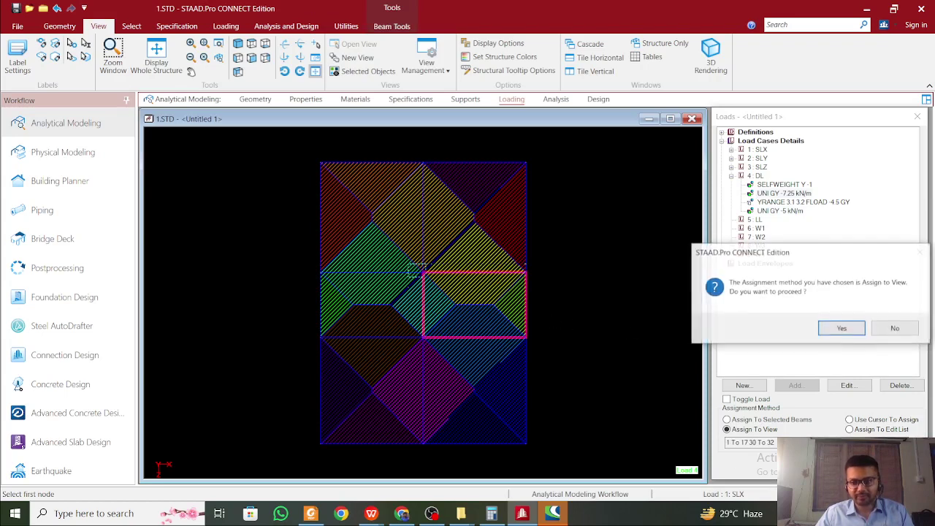
left_click(897, 328)
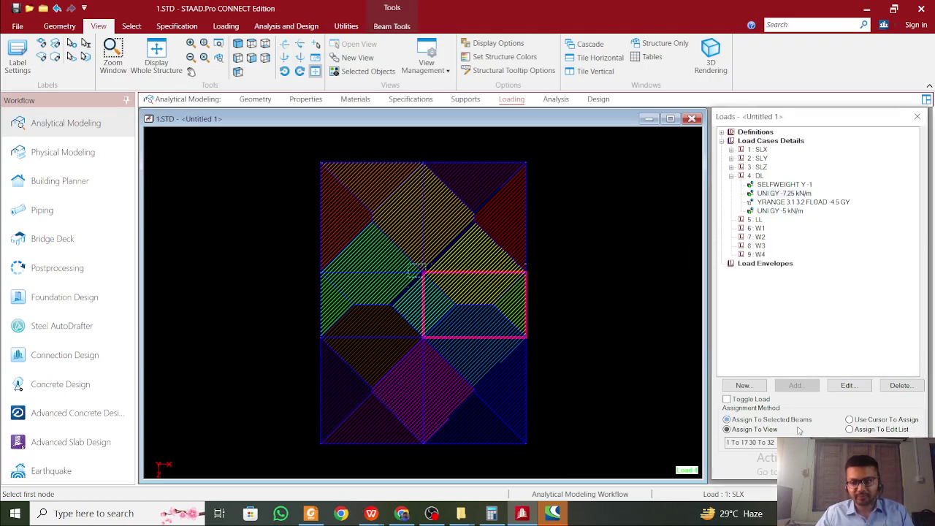
left_click(841, 332)
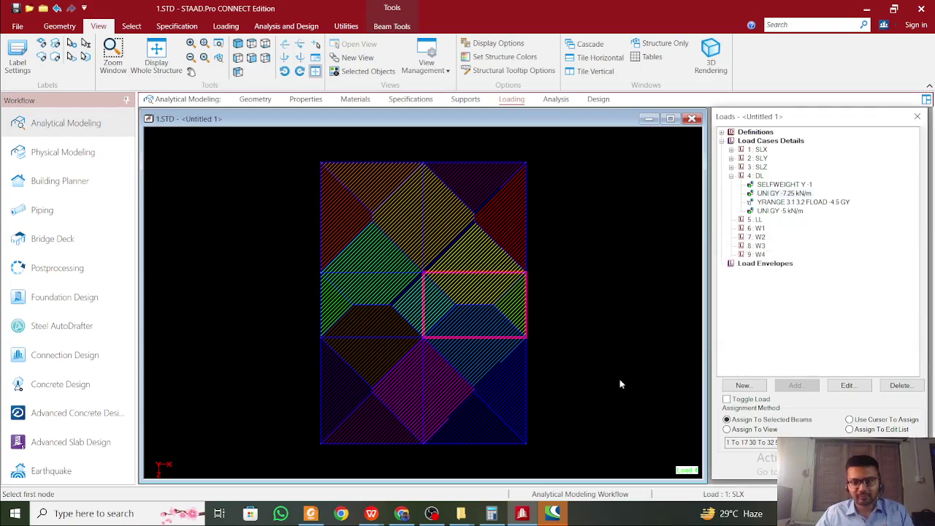
Check which members carry the -5 and -7.25 kN/m uniform loads, using the load's member list and an isometric view
left_click(792, 194)
left_click(792, 212)
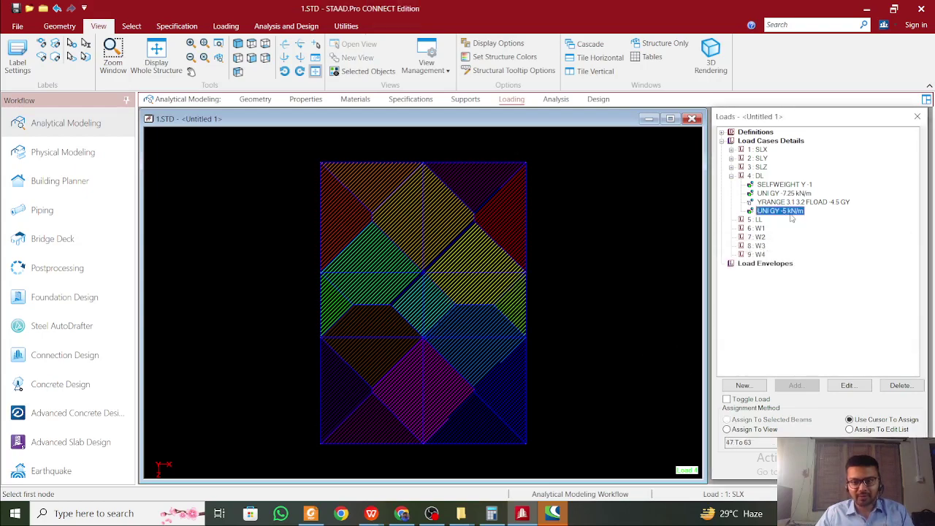
double_click(781, 212)
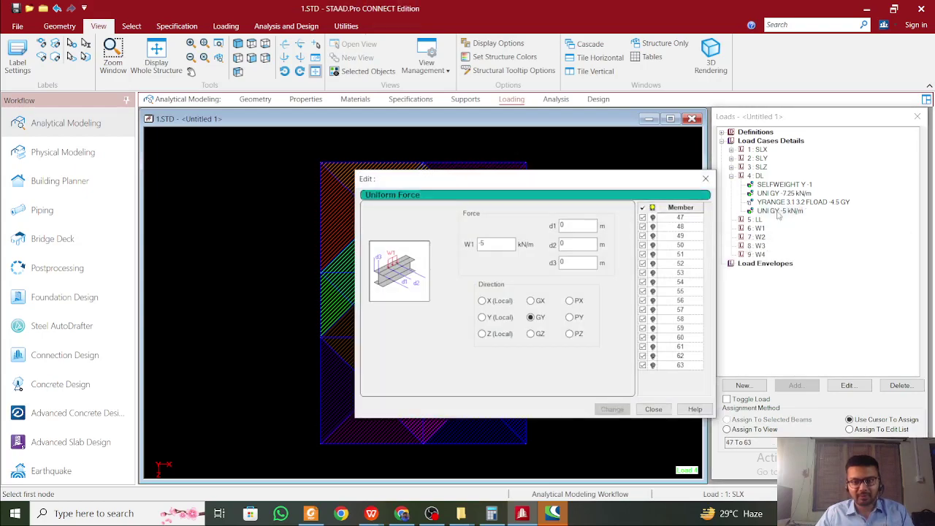
left_click(705, 179)
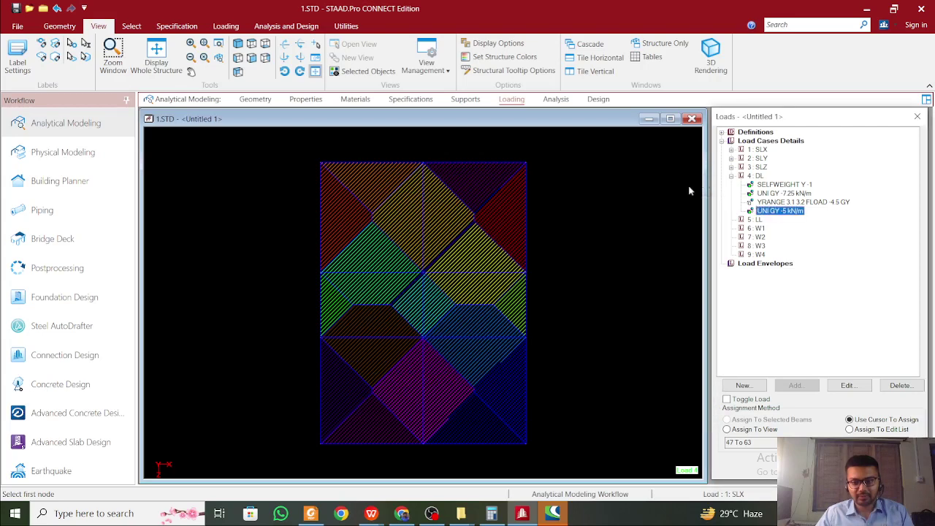
left_click(238, 43)
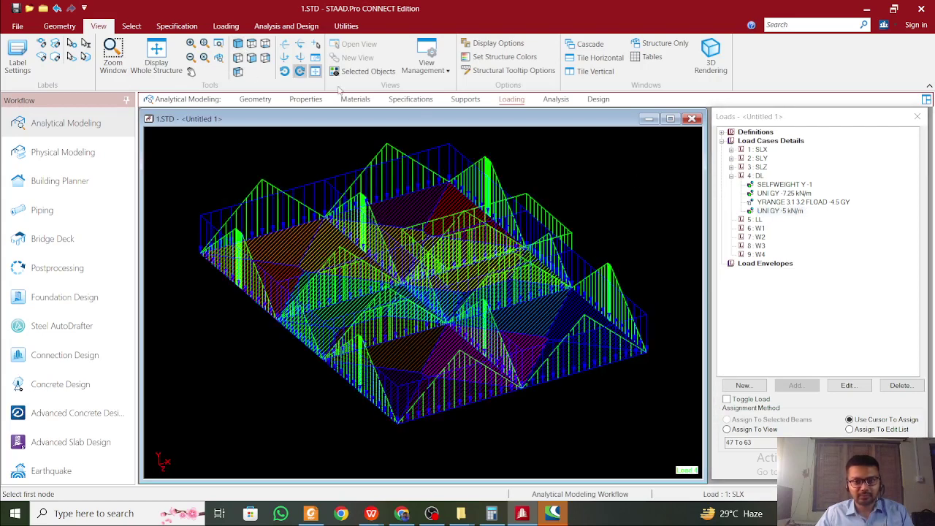
left_click(782, 214)
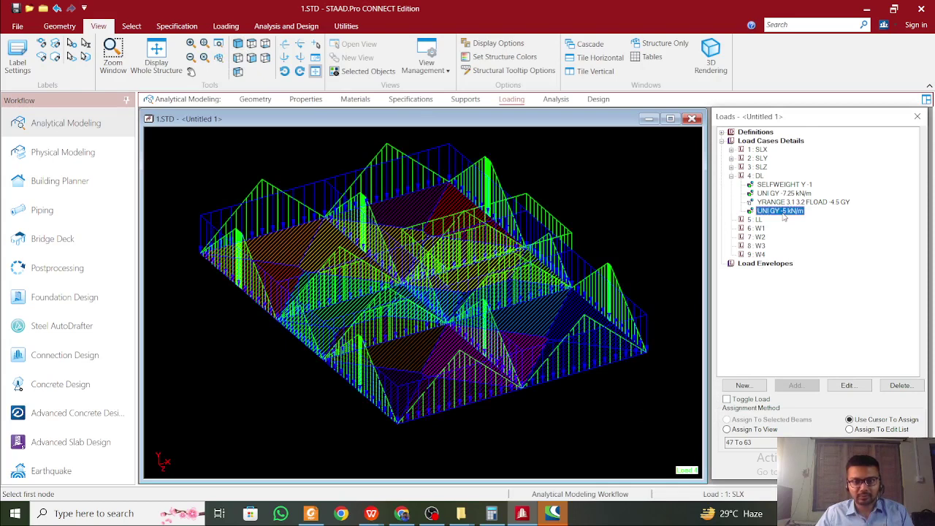
left_click(785, 194)
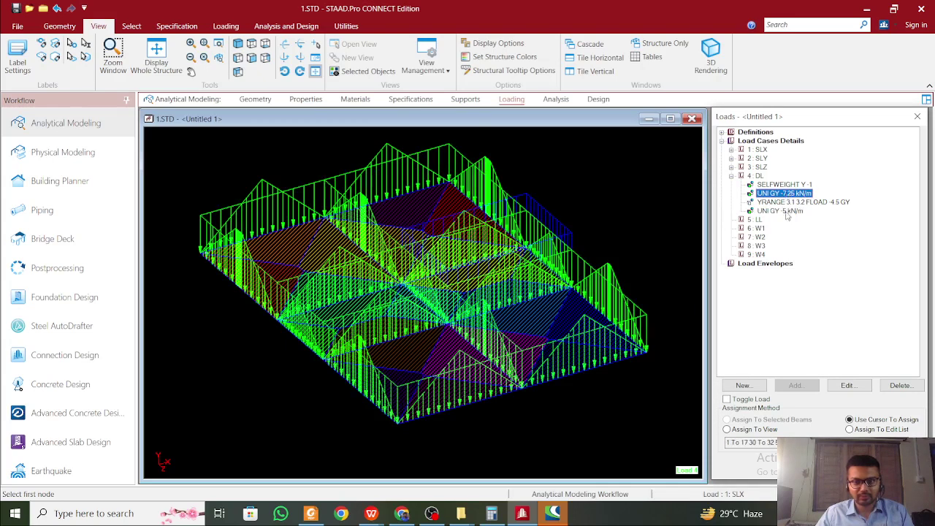
left_click(781, 211)
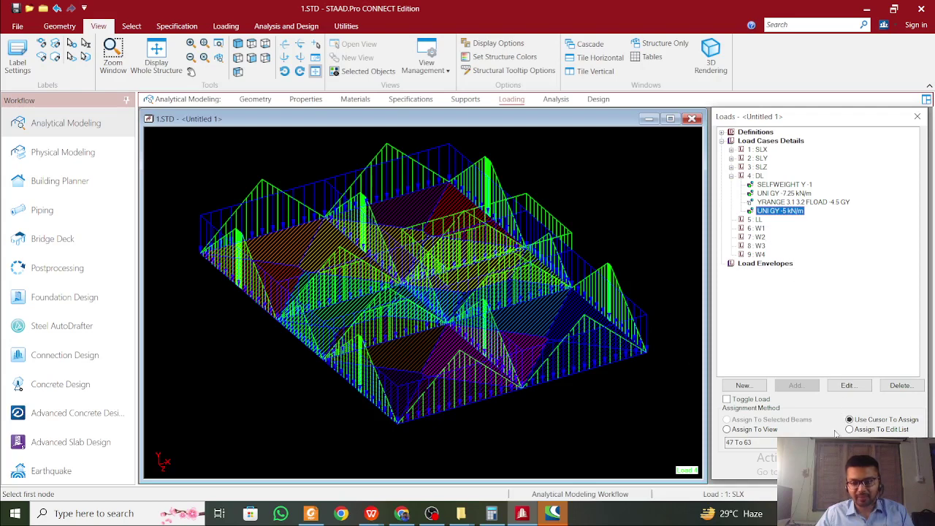
Delete the -5 kN/m item from load case DL and add a new uniform force of -5 kN/m in direction GY
left_click(768, 211)
key("Delete")
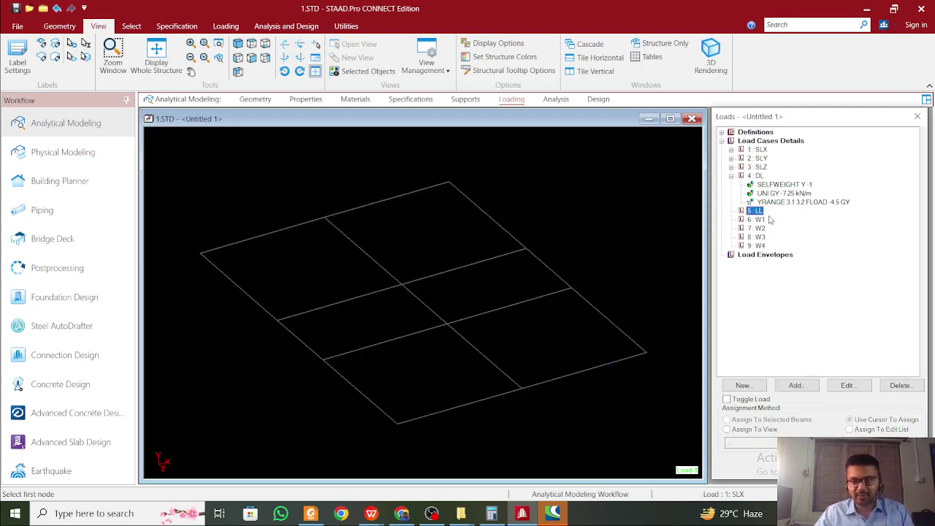
left_click(755, 175)
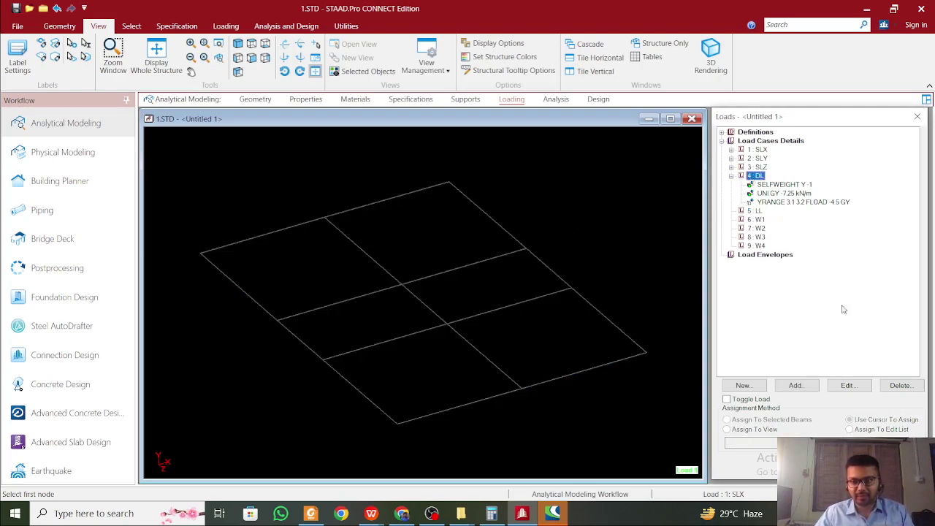
left_click(763, 387)
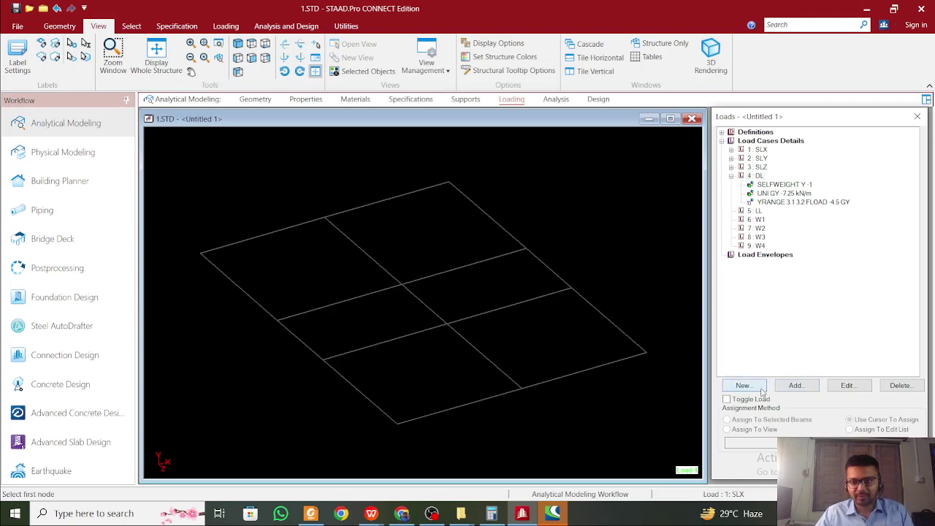
left_click(806, 389)
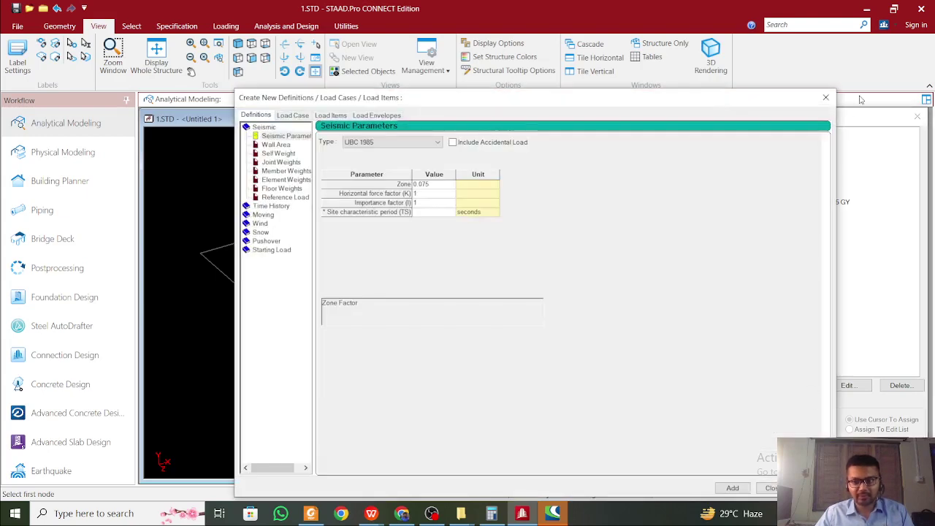
left_click(832, 99)
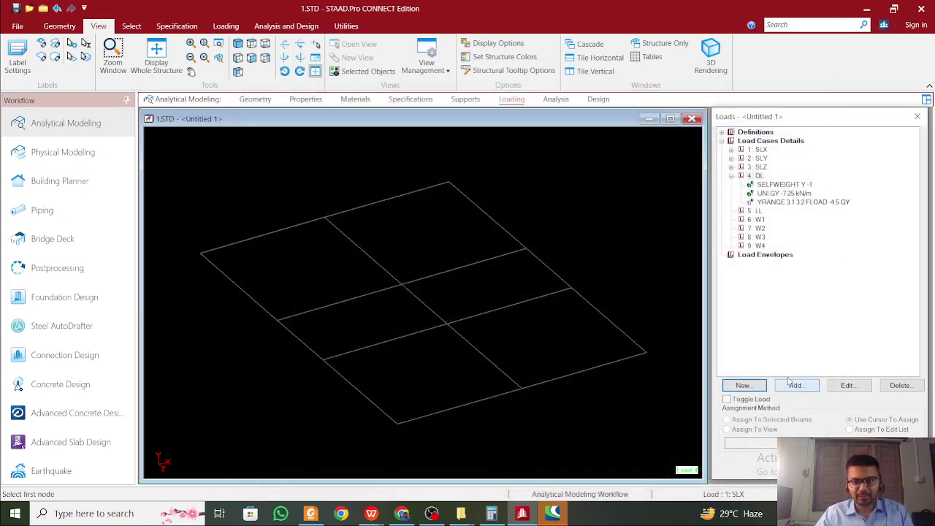
left_click(790, 383)
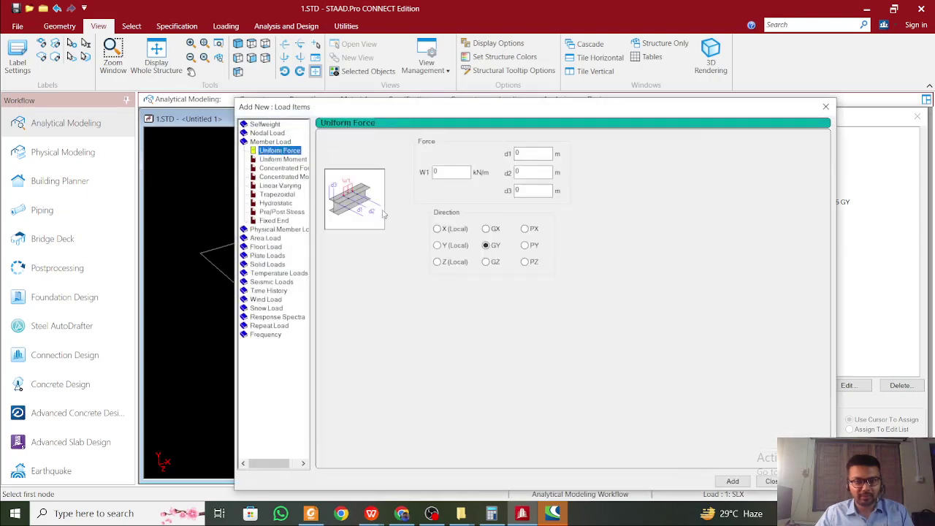
double_click(451, 173)
type("-5")
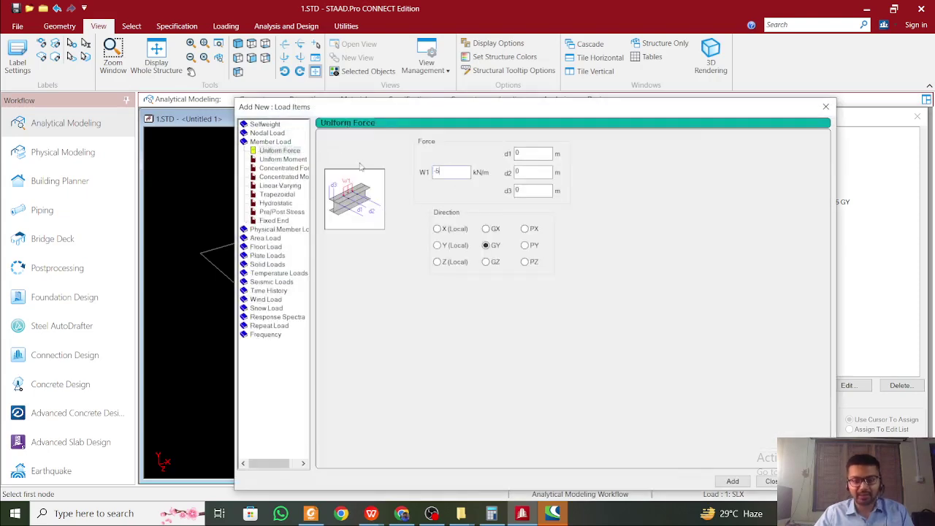
left_click(731, 480)
left_click(768, 481)
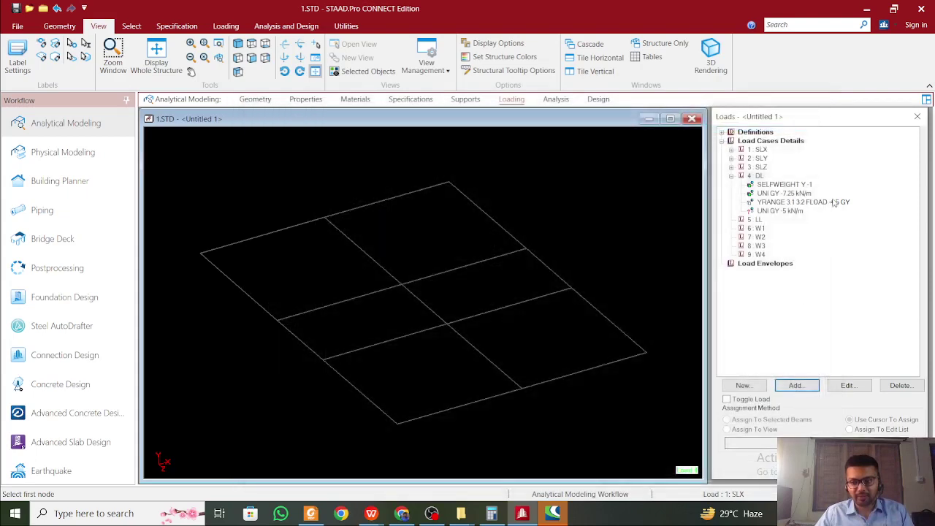
Assign the -5 kN/m uniform load only to the perimeter beams in plan view, leaving out the middle bay's right edge
left_click(792, 211)
key("ctrl+f")
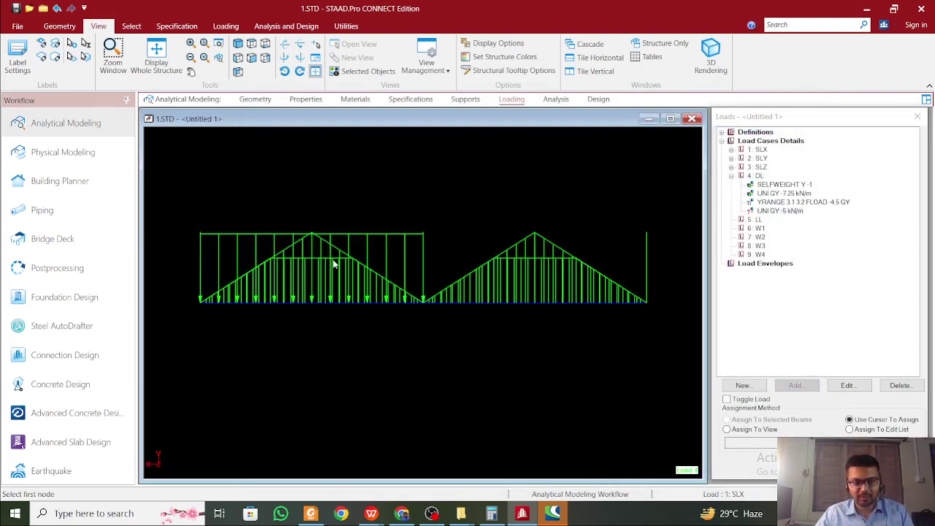
key("ctrl+t")
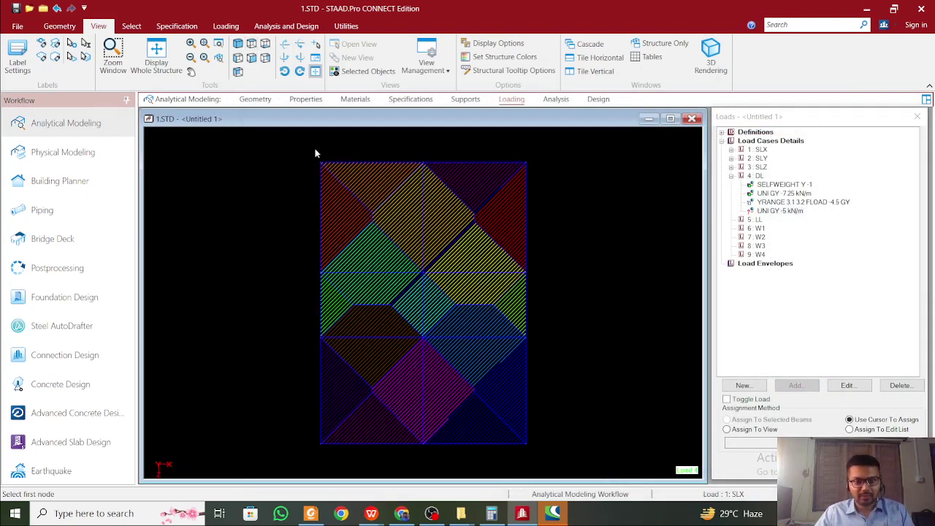
left_click_drag(314, 146, 558, 465)
left_click_drag(291, 155, 542, 274)
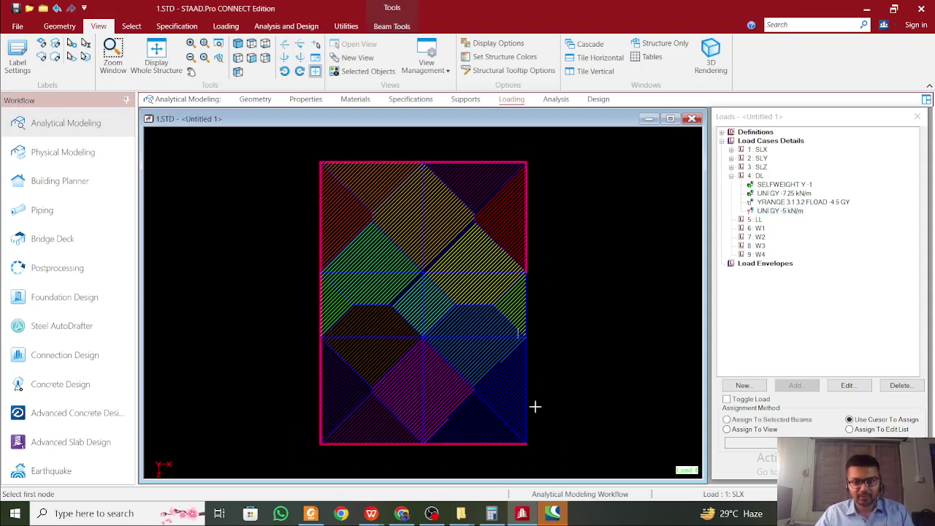
left_click_drag(535, 406, 548, 469)
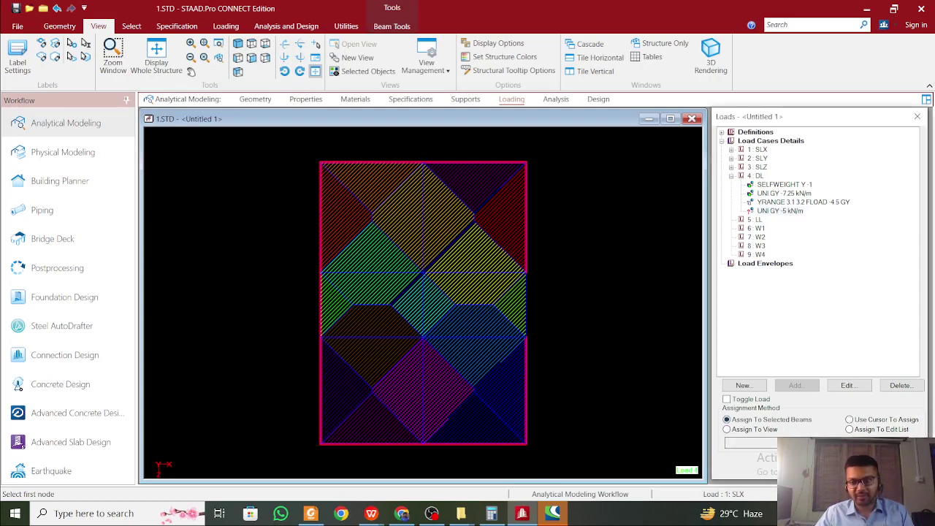
left_click(891, 453)
left_click(837, 330)
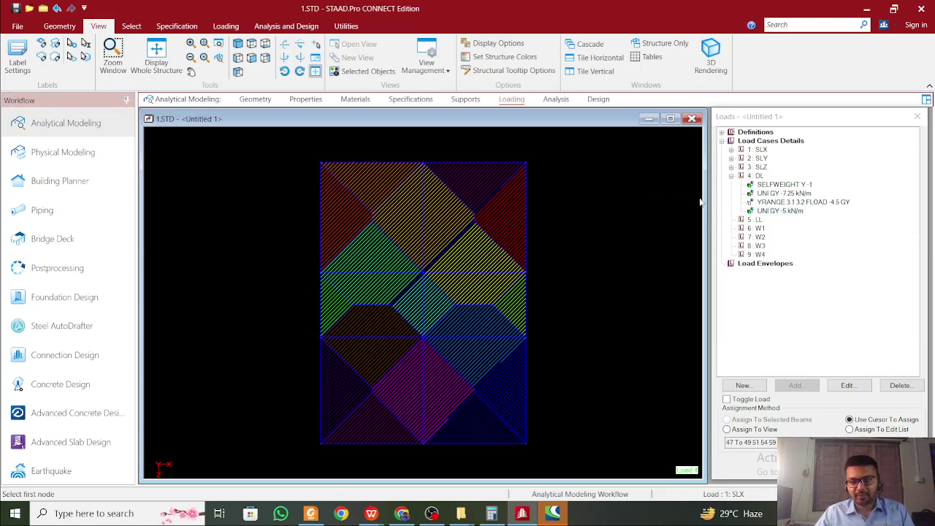
Save the modified structure and open its command file in the STAAD.Pro Editor, enlarging the text for reading
left_click(756, 220)
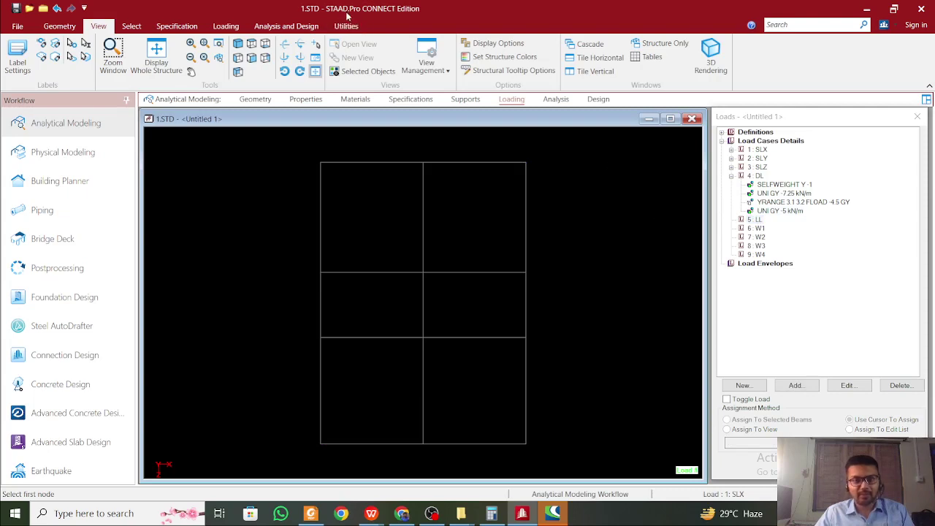
left_click(286, 25)
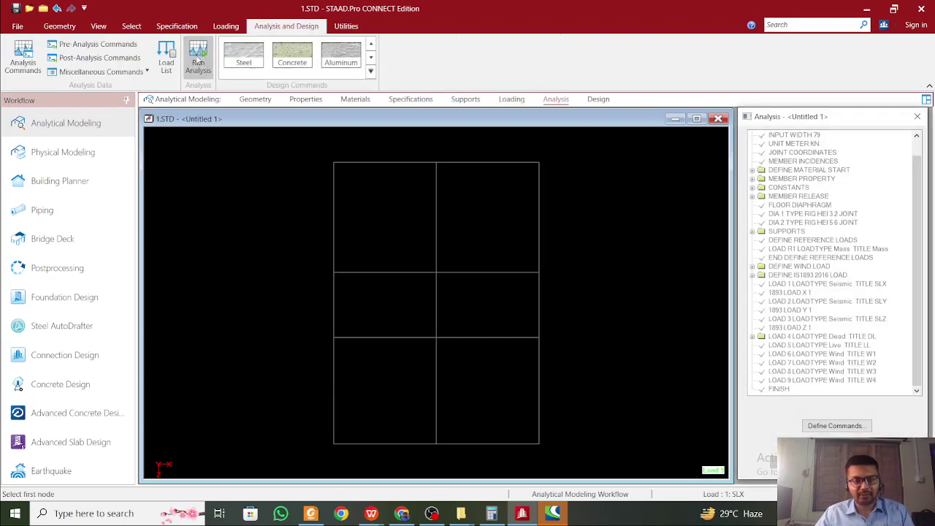
left_click(198, 64)
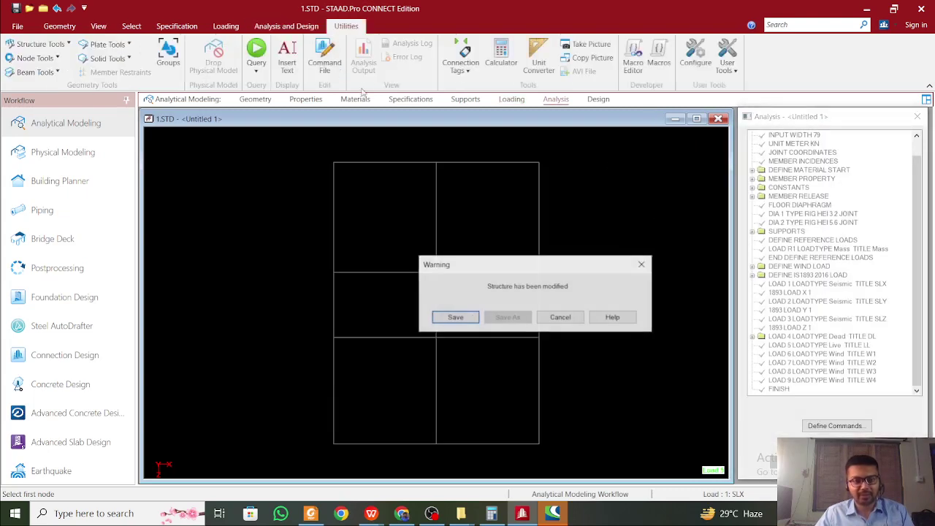
left_click(465, 317)
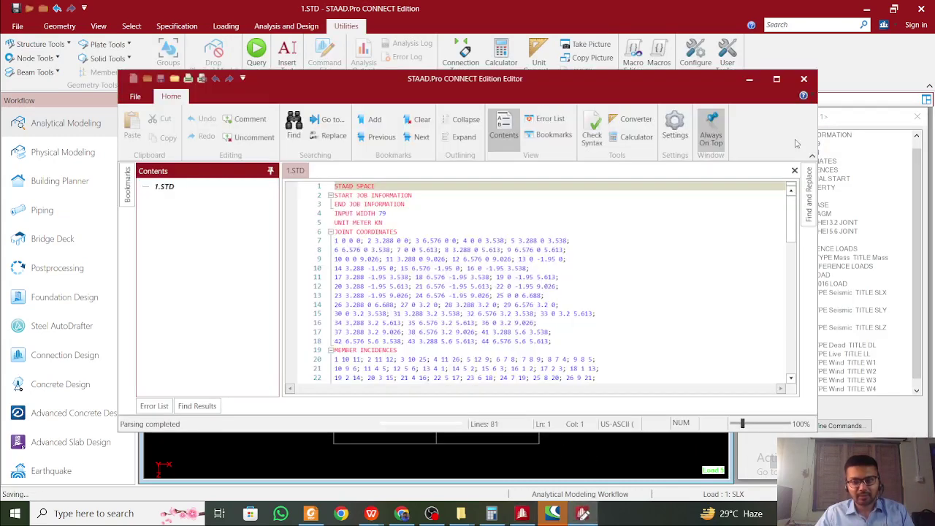
scroll(454, 299, "up", 3, "ctrl")
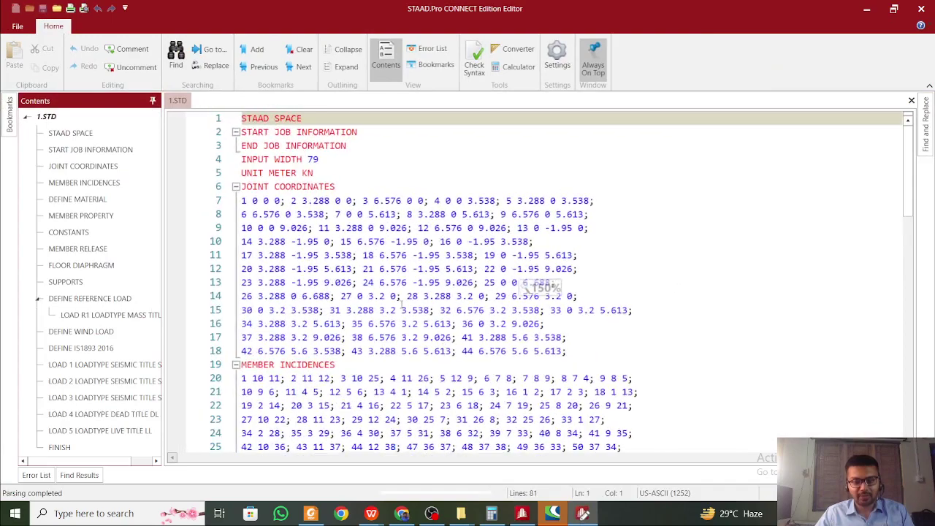
Copy the -5 member load block from load case DL under load case LL, change its value to -2 and save the file
scroll(402, 303, "down", 19)
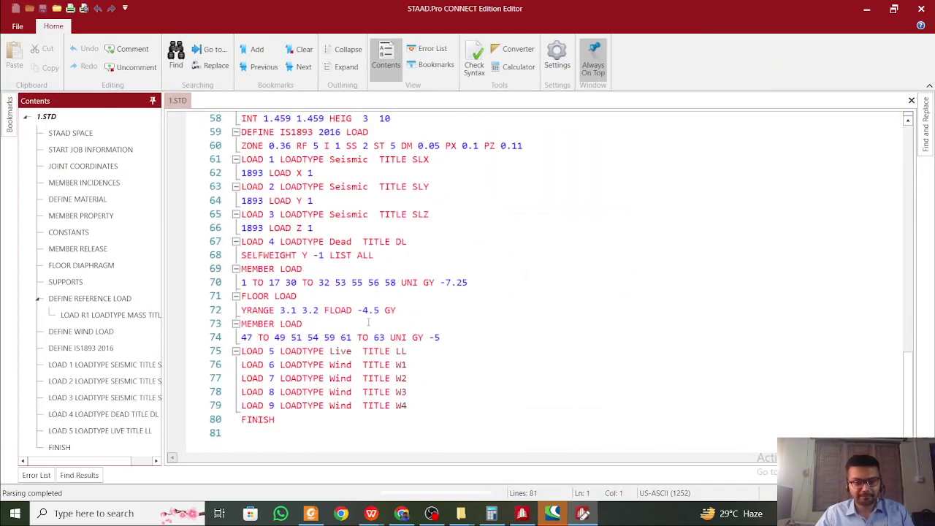
left_click_drag(440, 337, 241, 323)
key("ctrl+c")
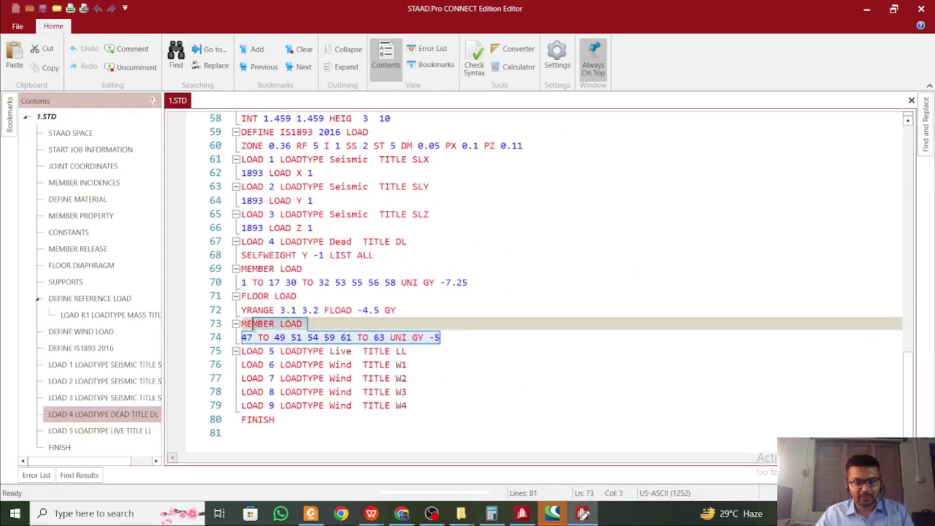
left_click(422, 354)
key("Return")
key("ctrl+v")
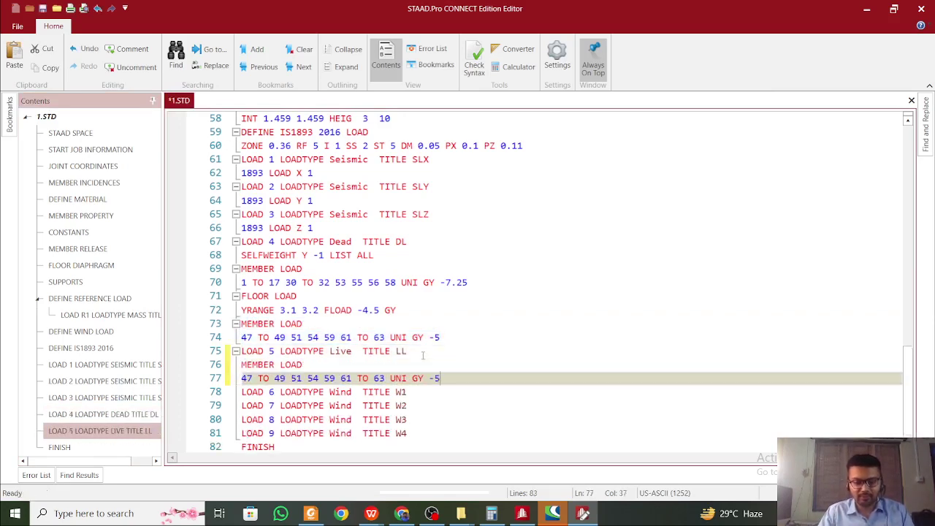
type("2")
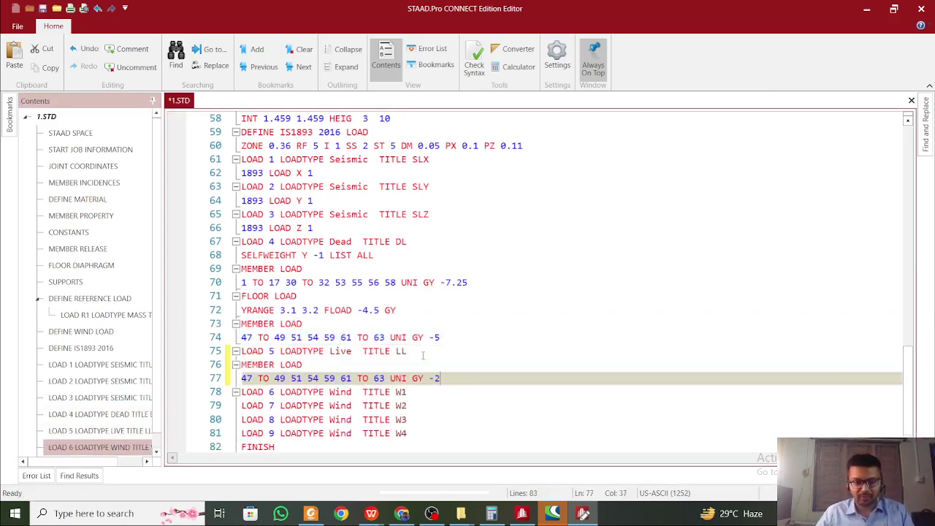
key("ctrl+s")
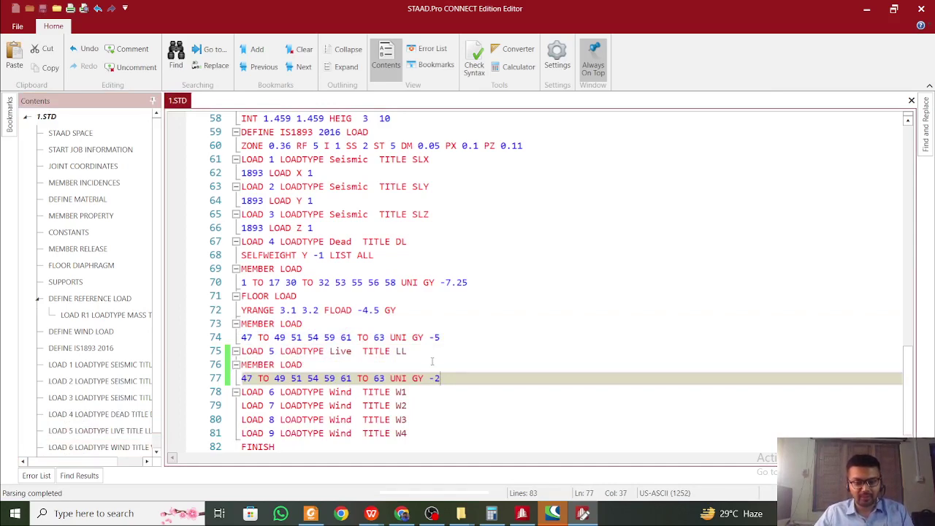
left_click(422, 395)
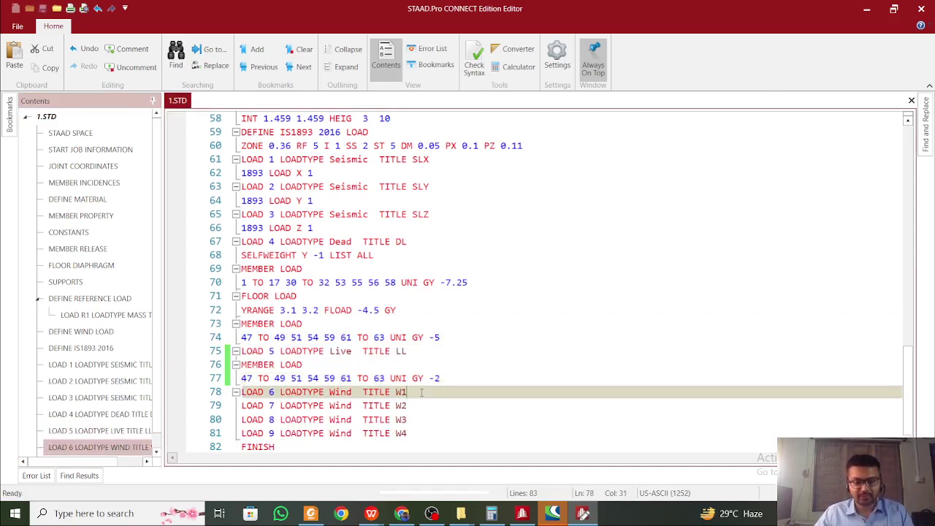
Return to the model, display load case LL's -2 kN/m uniform load on the frame and delete it
left_click(930, 6)
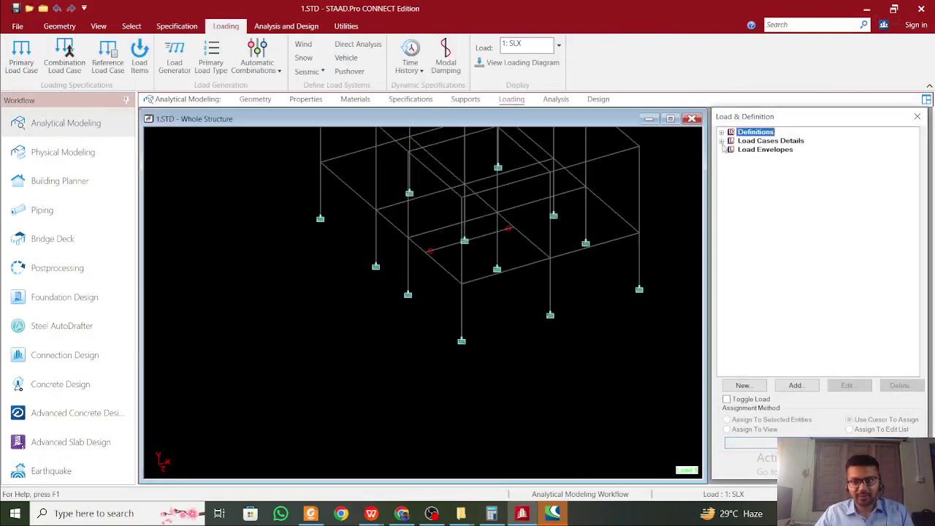
left_click(721, 143)
left_click(731, 185)
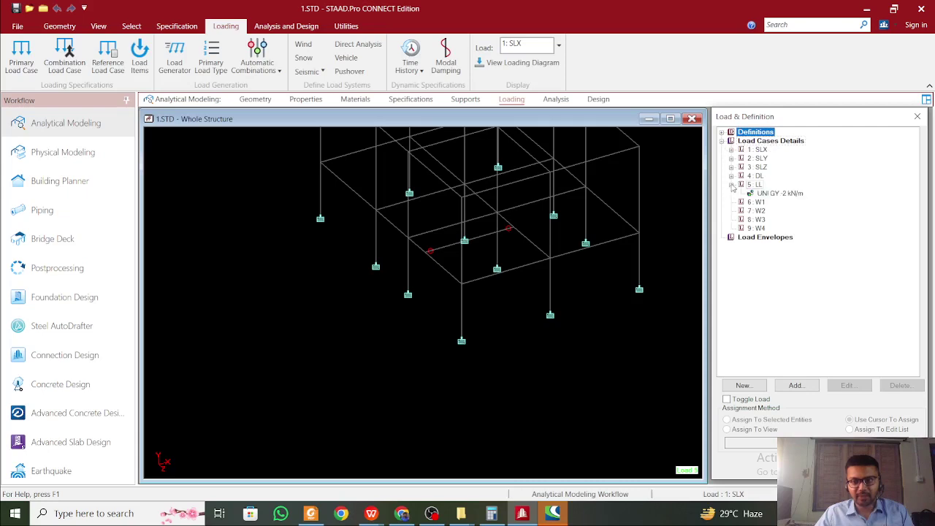
scroll(605, 251, "down", 2)
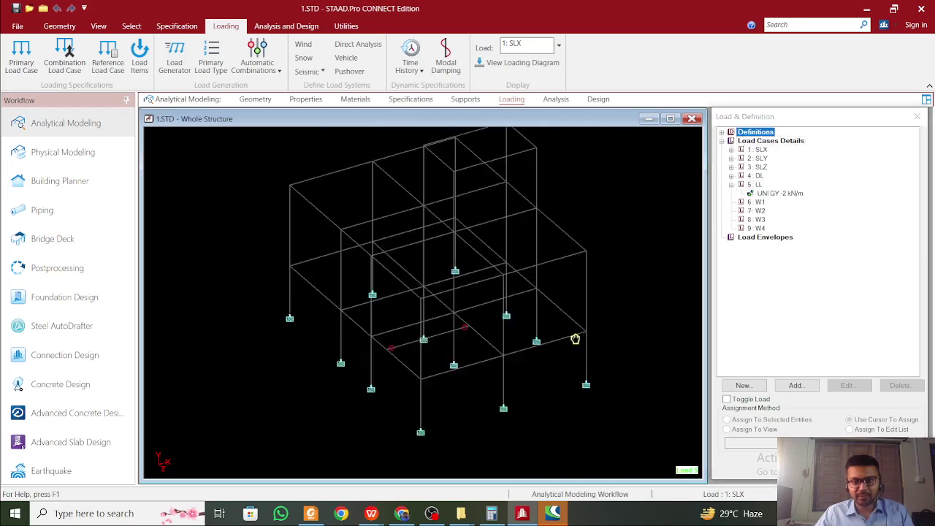
left_click(778, 192)
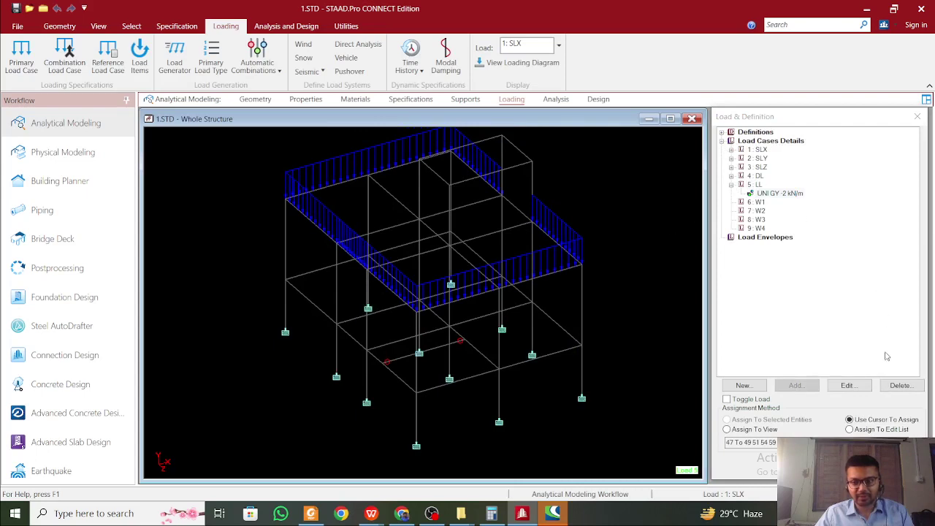
left_click(902, 387)
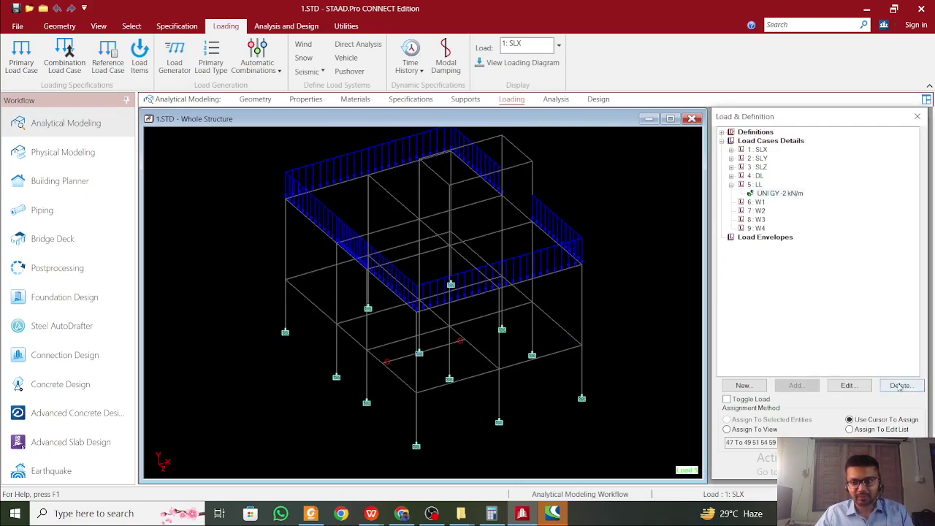
Save the modified structure and reopen its command file at the load case definitions, enlarging the text
left_click(346, 26)
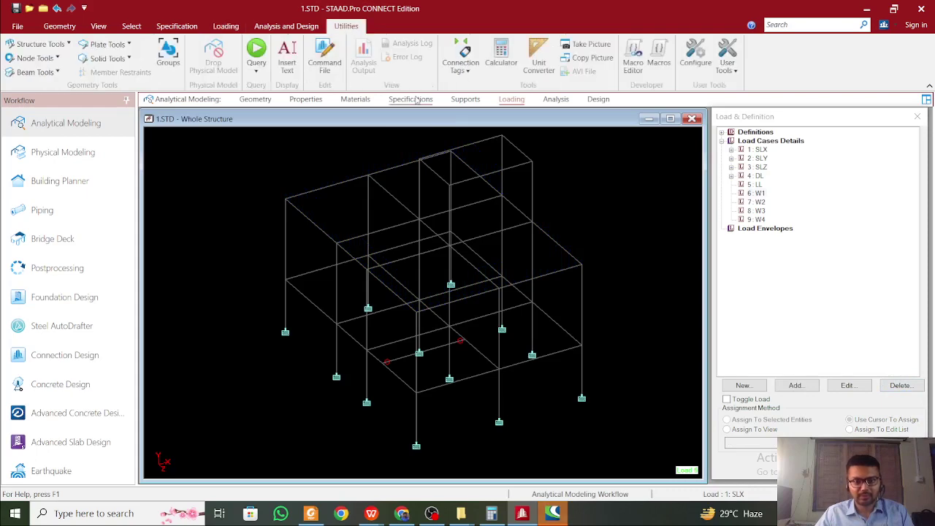
left_click(331, 63)
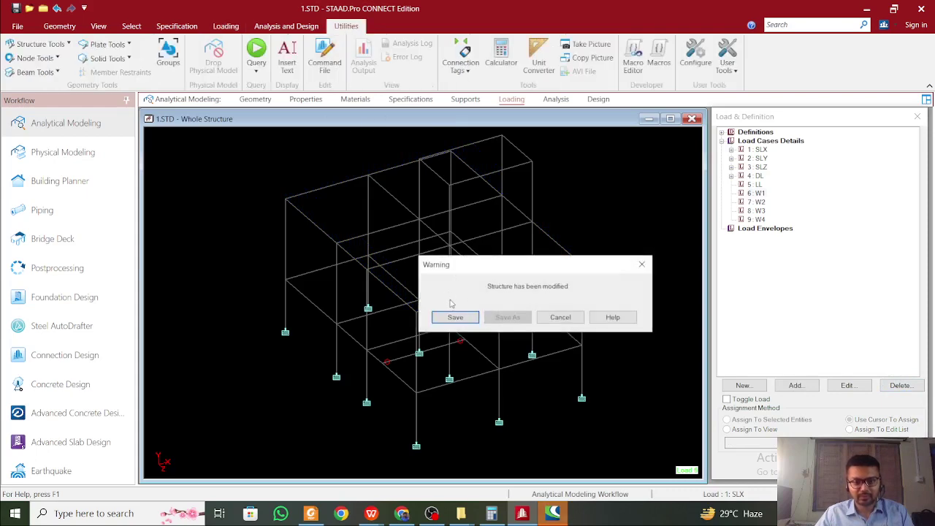
left_click(453, 316)
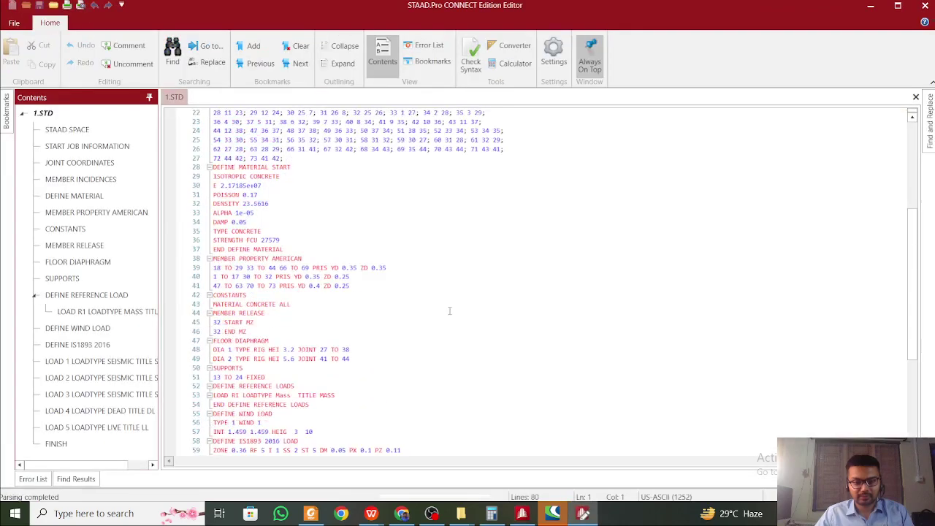
scroll(449, 311, "down", 5)
scroll(333, 374, "up", 3, "ctrl")
scroll(326, 380, "down", 5)
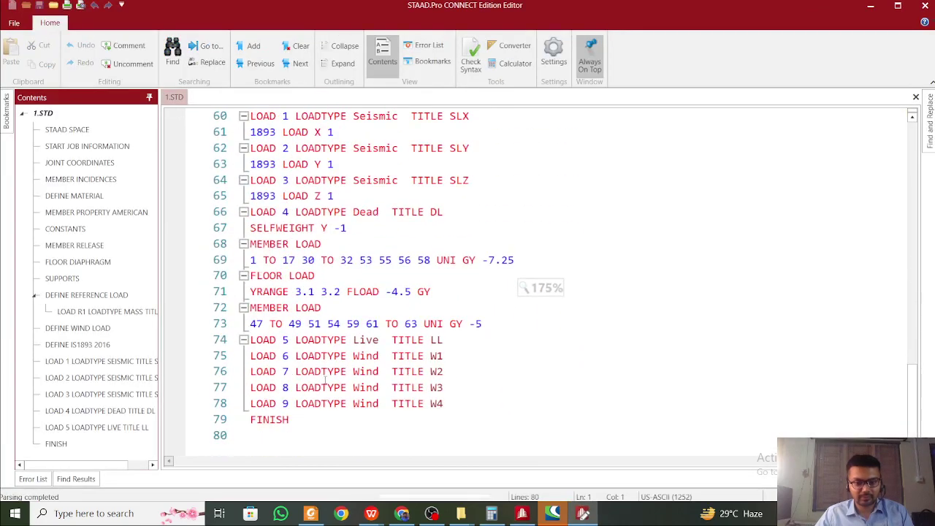
Copy the FLOOR LOAD block with YRANGE 3.1 3.2 from load case DL and insert it under load case LL
left_click(369, 355)
left_click(394, 308)
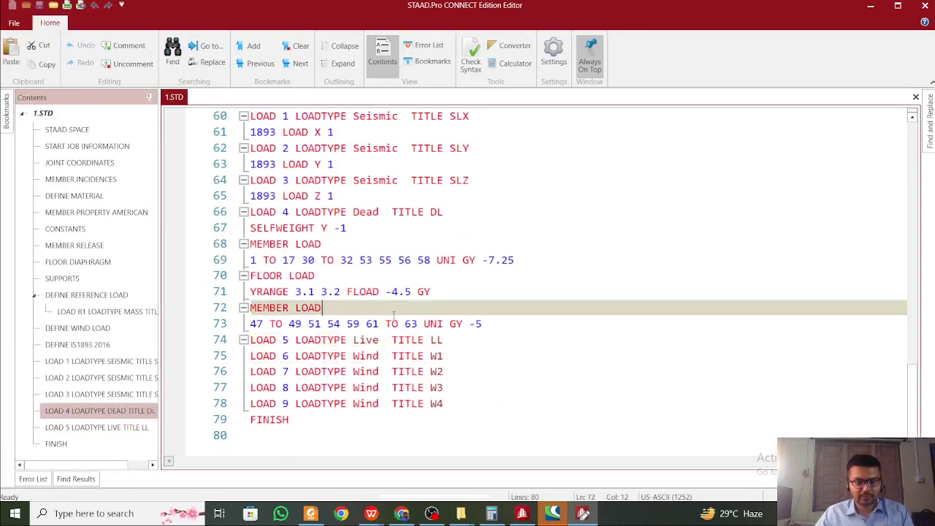
scroll(394, 313, "up", 1)
left_click(415, 280)
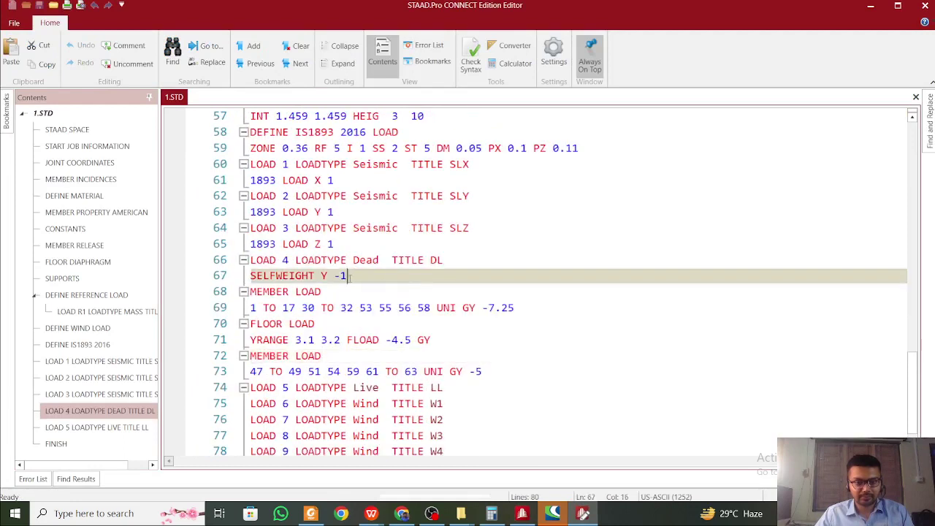
left_click(364, 302)
left_click(369, 323)
left_click_drag(431, 340, 250, 323)
key("ctrl+c")
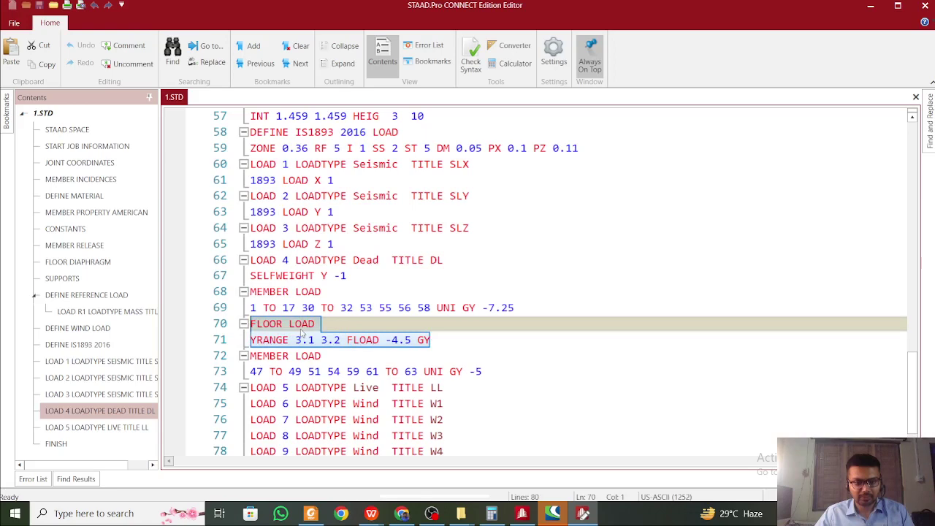
left_click(456, 388)
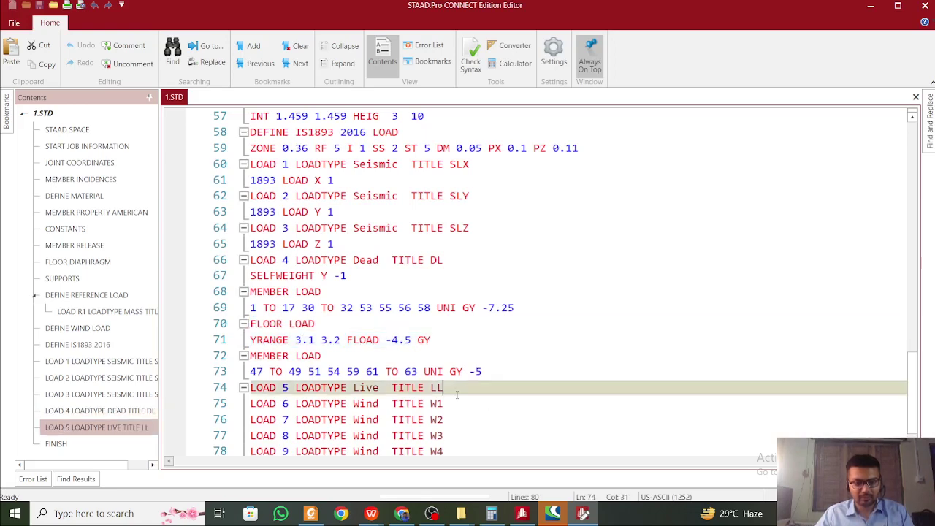
key("Return")
key("ctrl+v")
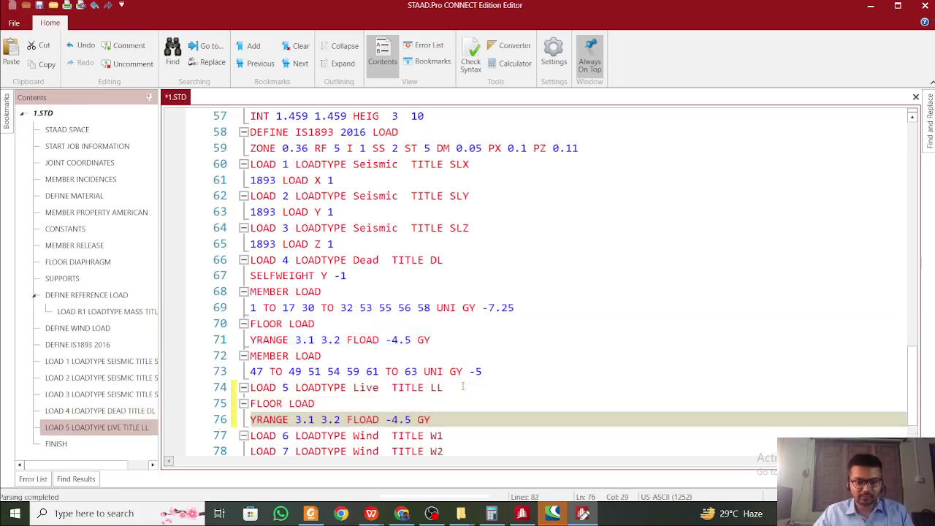
Set the copied floor load under load case LL to -2, save the command file and close the editor
key("Left")
key("Left")
key("Left")
key("shift+Left")
key("shift+Left")
key("shift+Left")
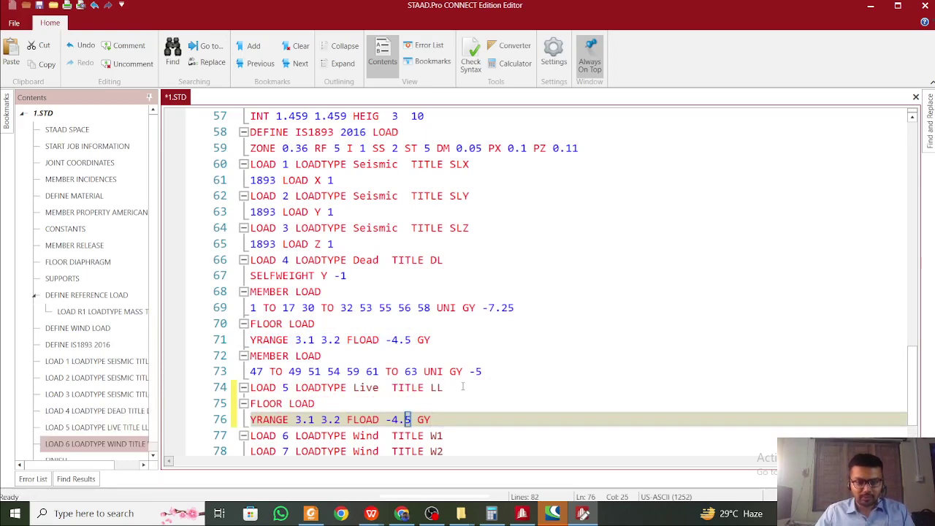
type("2")
key("ctrl+s")
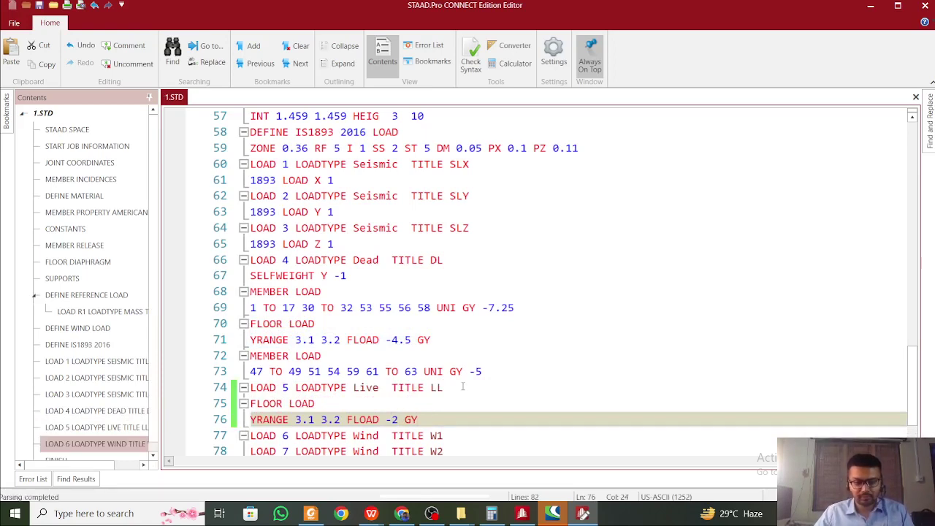
key("alt+F4")
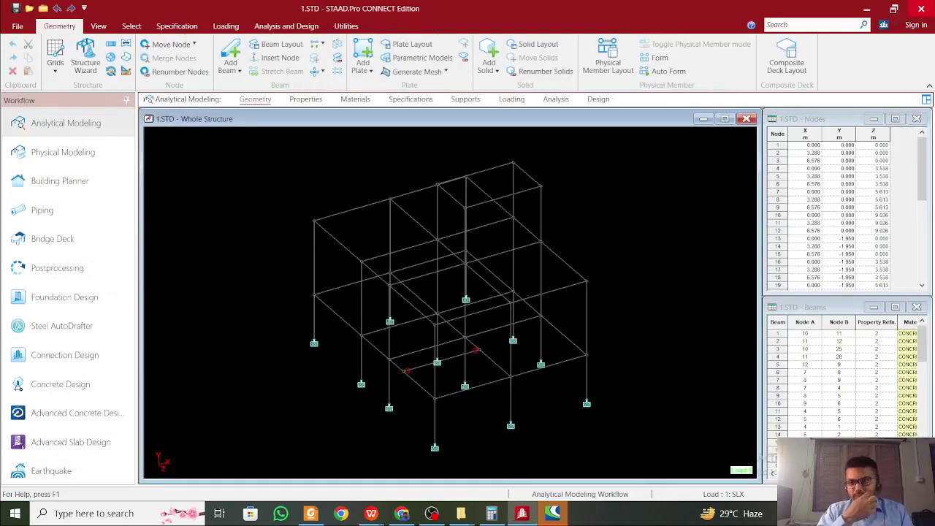
Display the floor load of load case LL on the frame to check its distribution
left_click(512, 101)
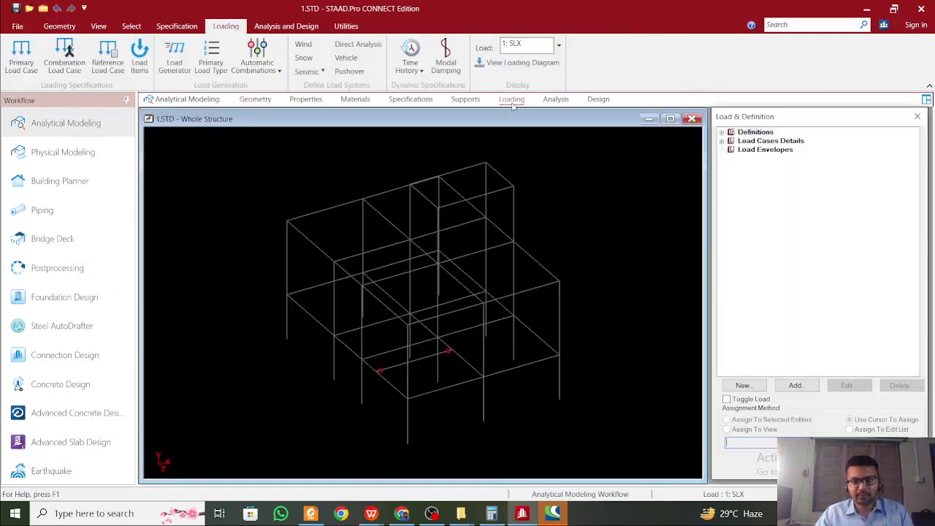
left_click(721, 141)
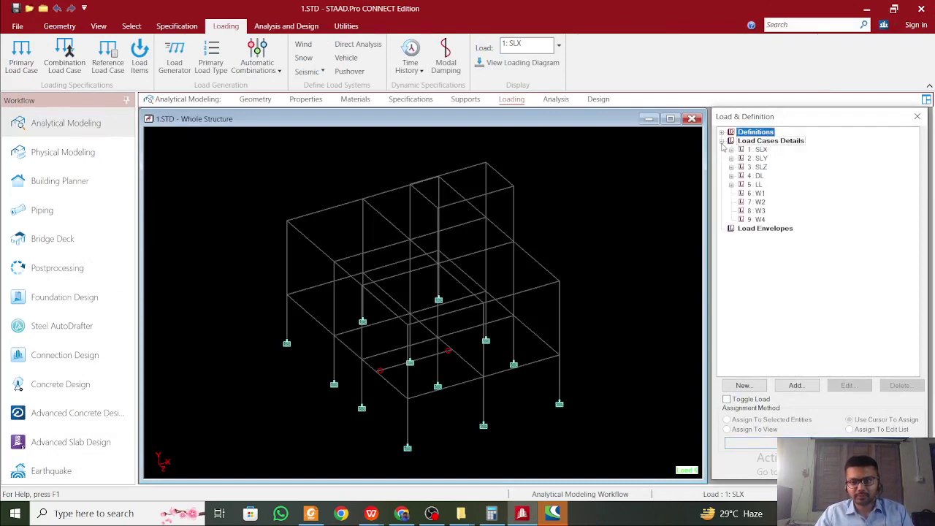
left_click(731, 184)
left_click(778, 193)
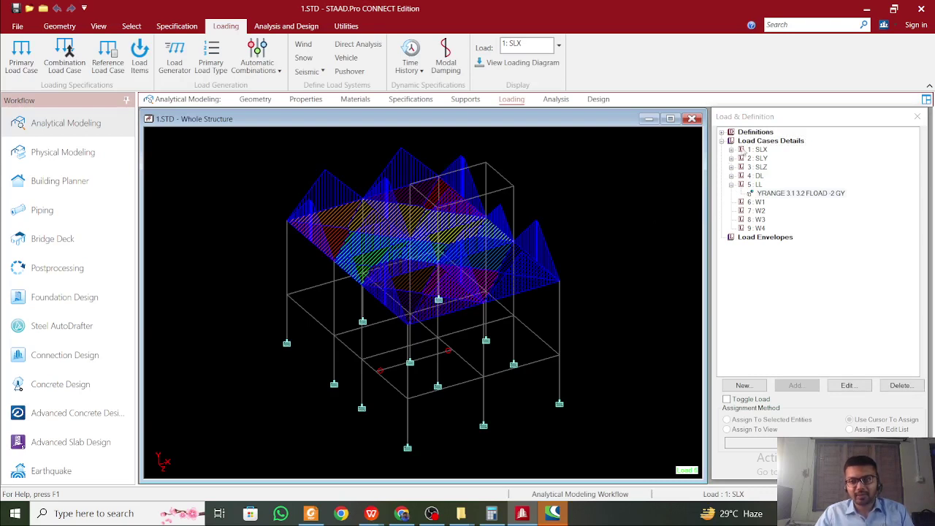
Look through the load items under cases LL, DL and SLZ, leaving the properties of case SLY unchanged
left_click(731, 185)
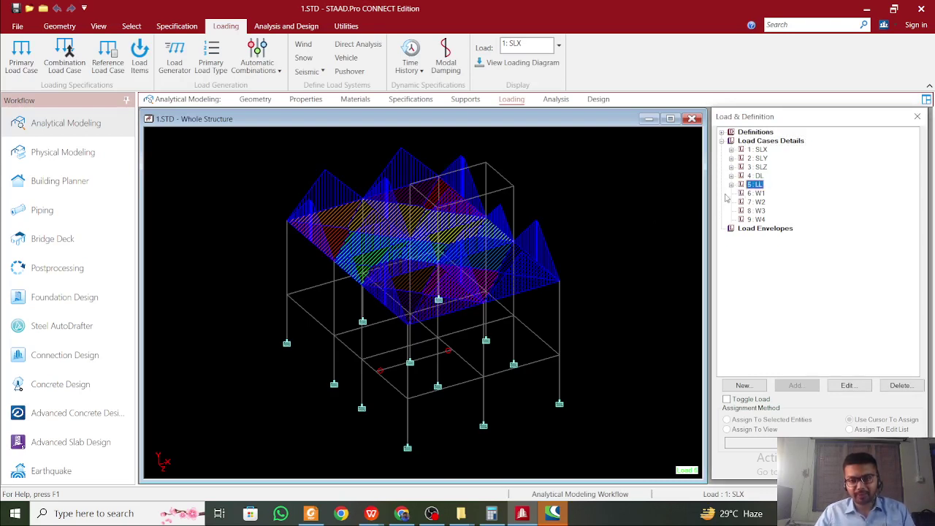
left_click(731, 185)
left_click(731, 185)
left_click(731, 176)
left_click(731, 175)
left_click(731, 167)
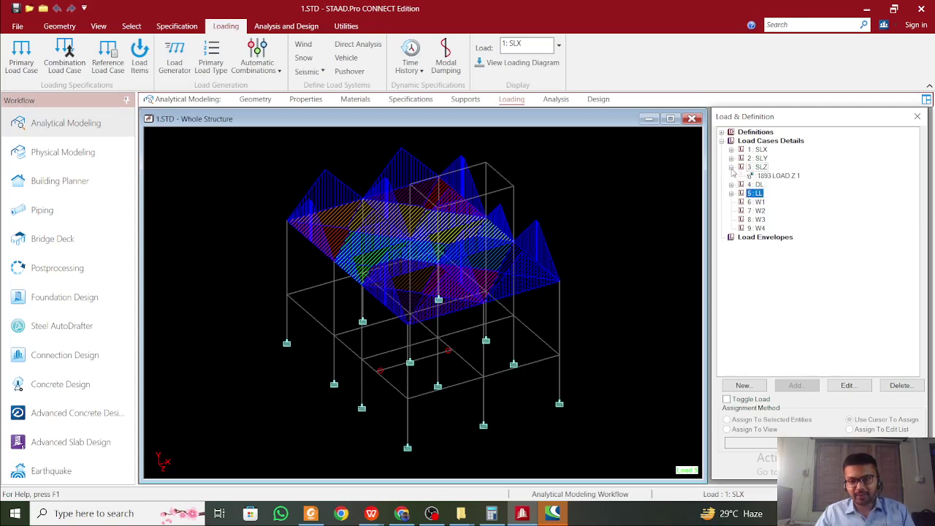
left_click(731, 167)
double_click(731, 159)
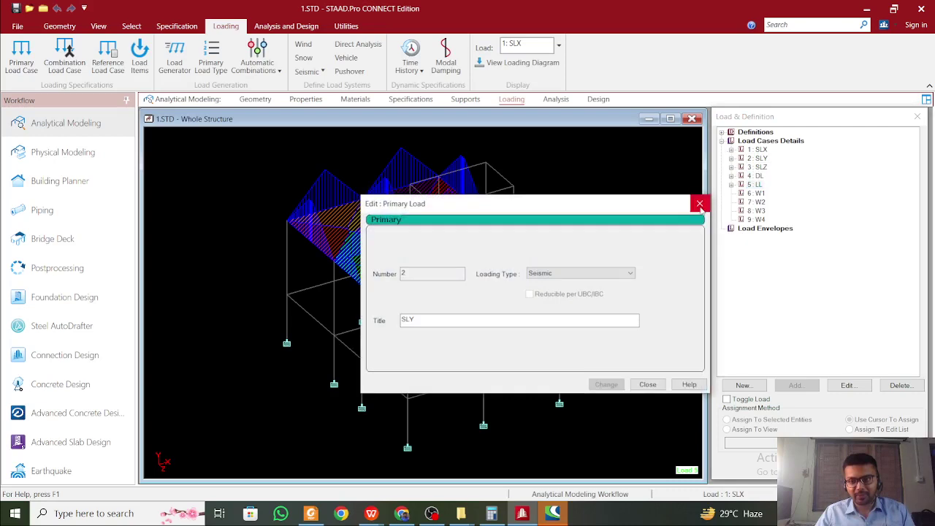
key("Escape")
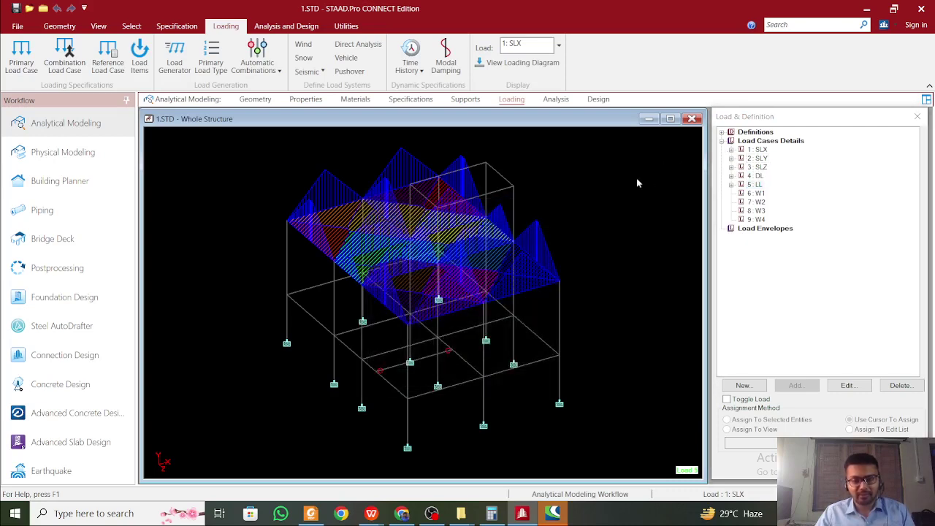
Open the command file and copy the DL load lines from SELFWEIGHT Y -1 through the second MEMBER LOAD heading
left_click(349, 27)
left_click(330, 59)
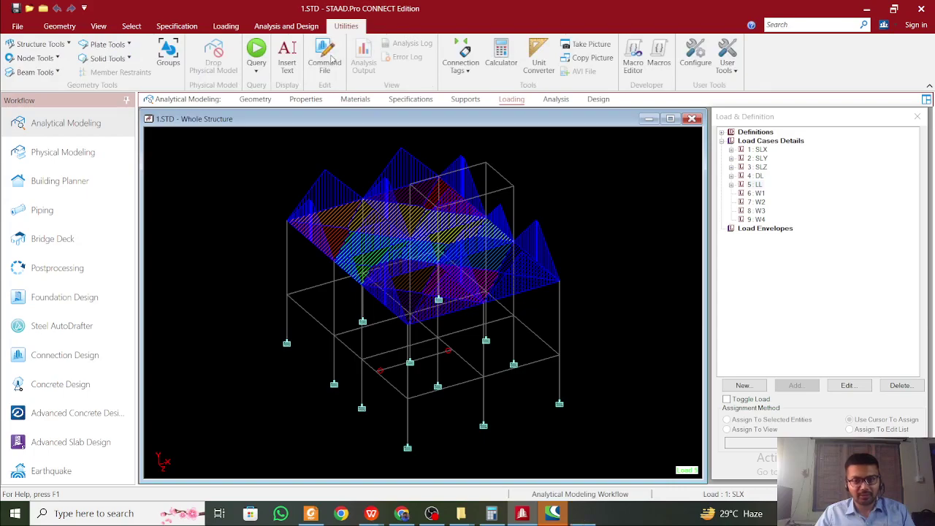
scroll(432, 264, "up", 5, "ctrl")
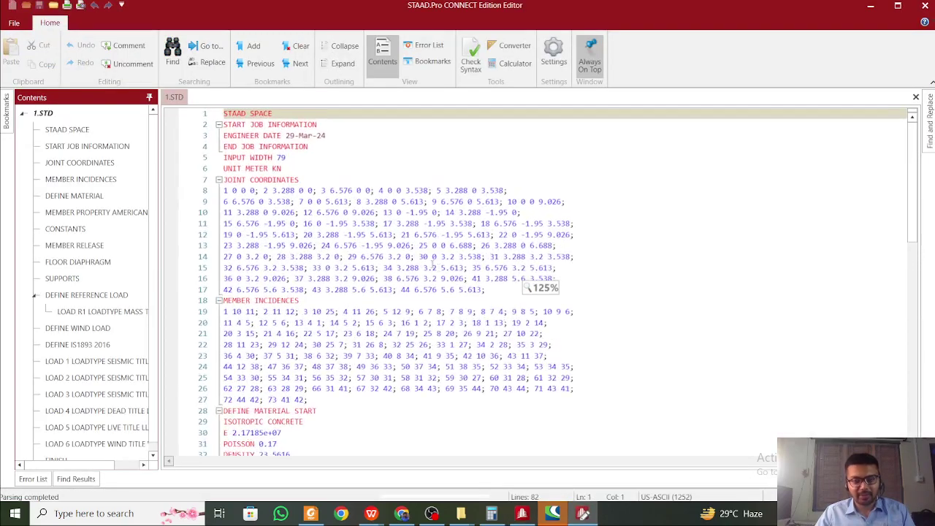
scroll(431, 265, "down", 14)
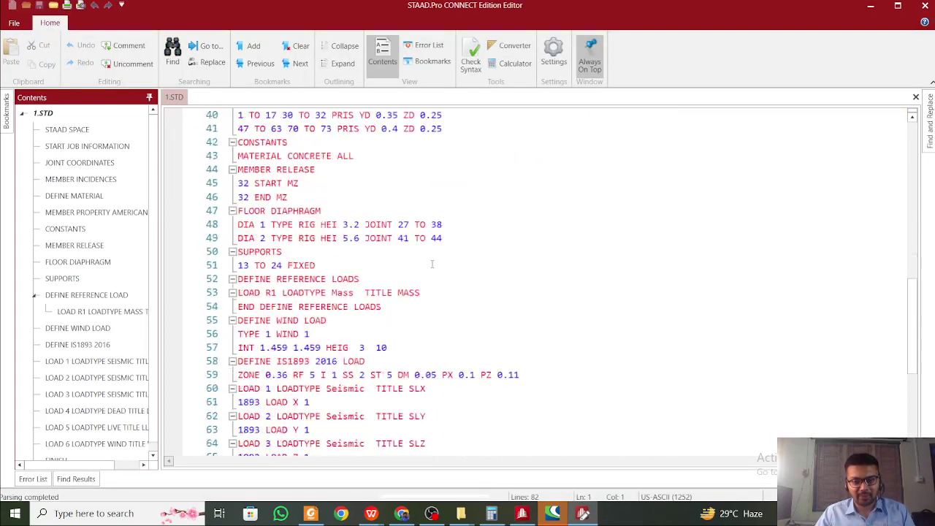
scroll(432, 264, "up", 1)
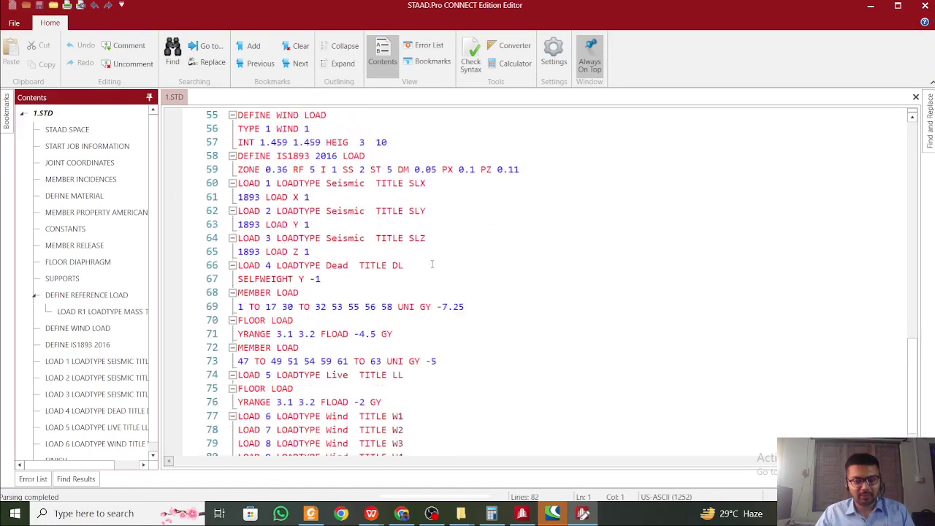
scroll(345, 273, "up", 2)
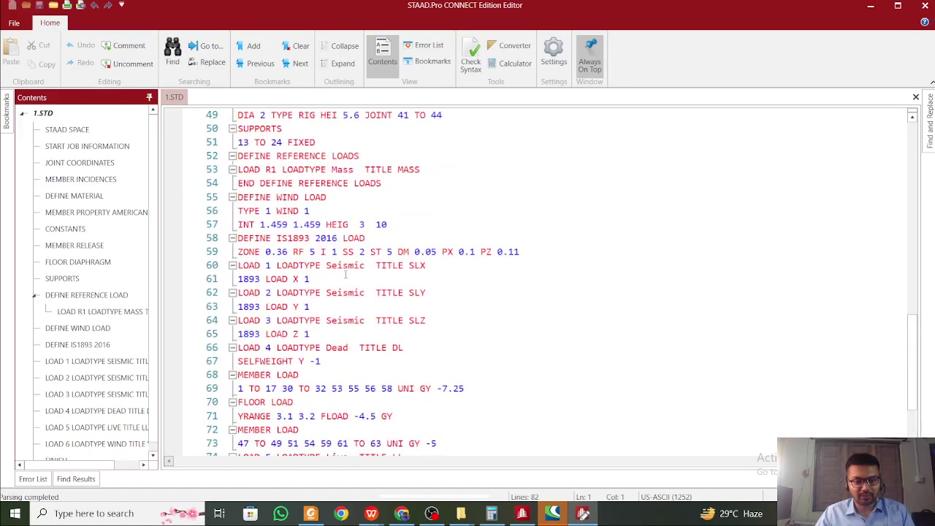
scroll(345, 273, "down", 2)
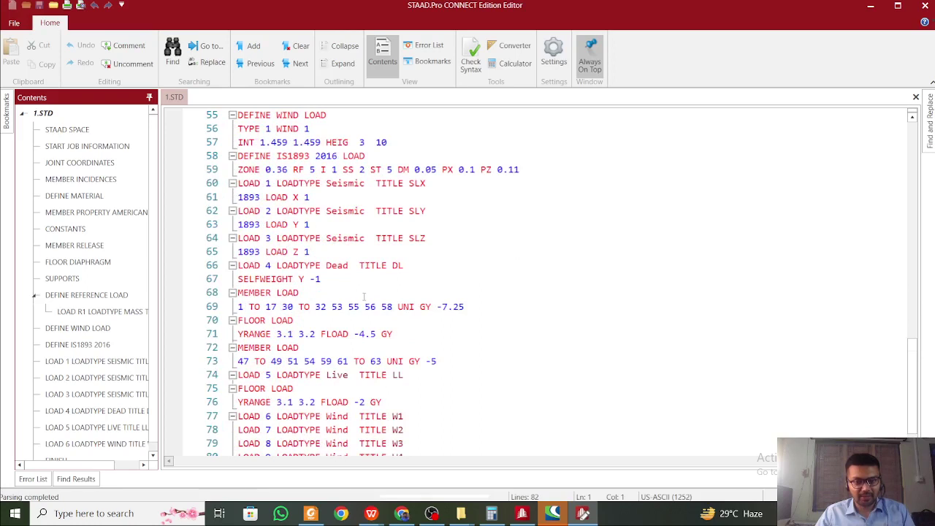
left_click_drag(318, 343, 238, 278)
key("ctrl+c")
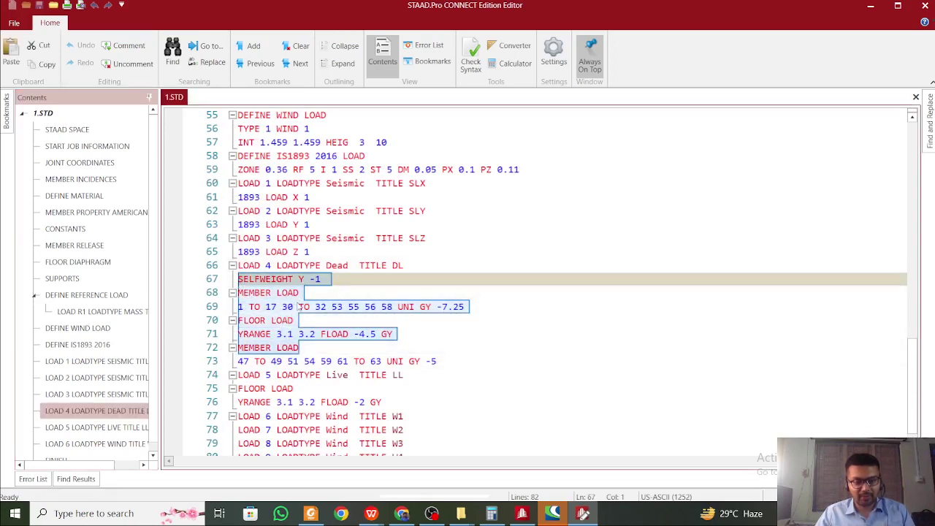
Insert the copied DL load lines on a new line below LOAD R1 LOADTYPE Mass TITLE MASS in the reference loads
scroll(298, 307, "up", 7)
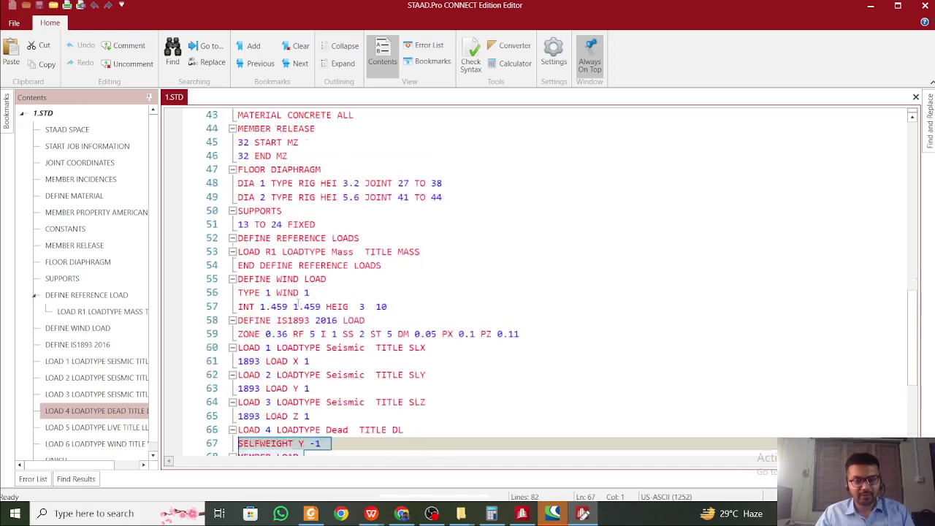
scroll(298, 306, "up", 1)
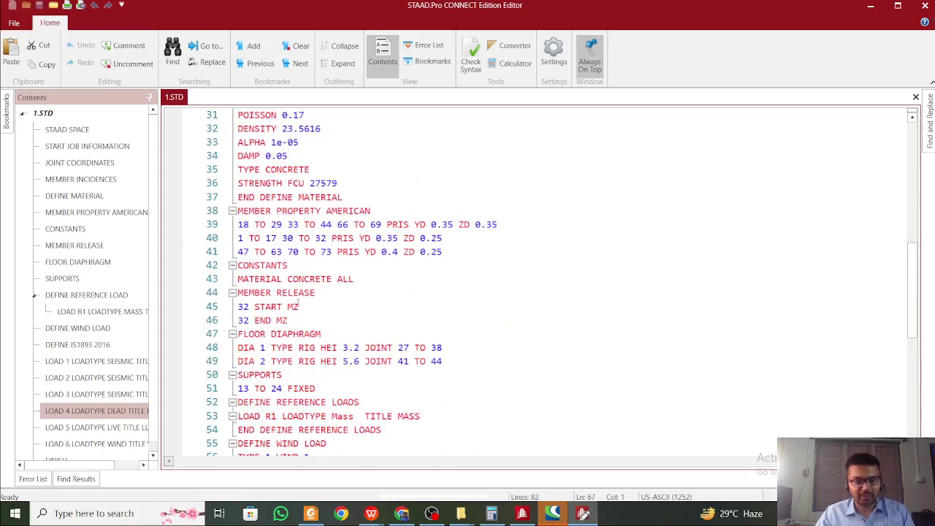
scroll(297, 307, "up", 1)
scroll(297, 306, "down", 2)
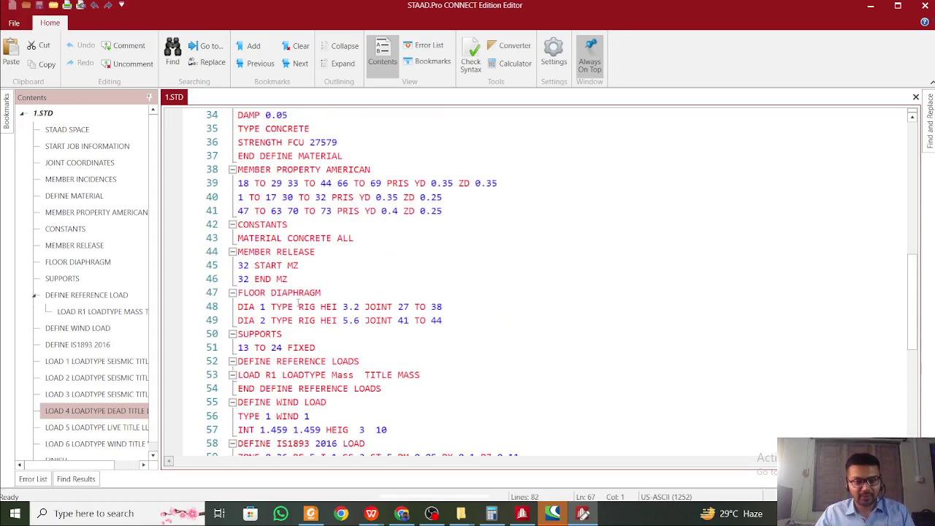
scroll(297, 305, "down", 1)
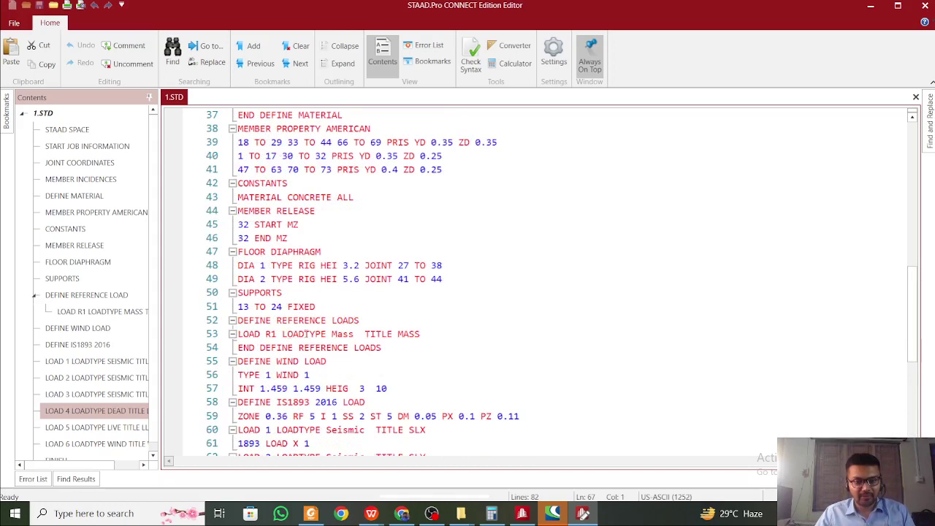
scroll(306, 334, "down", 1)
left_click(437, 292)
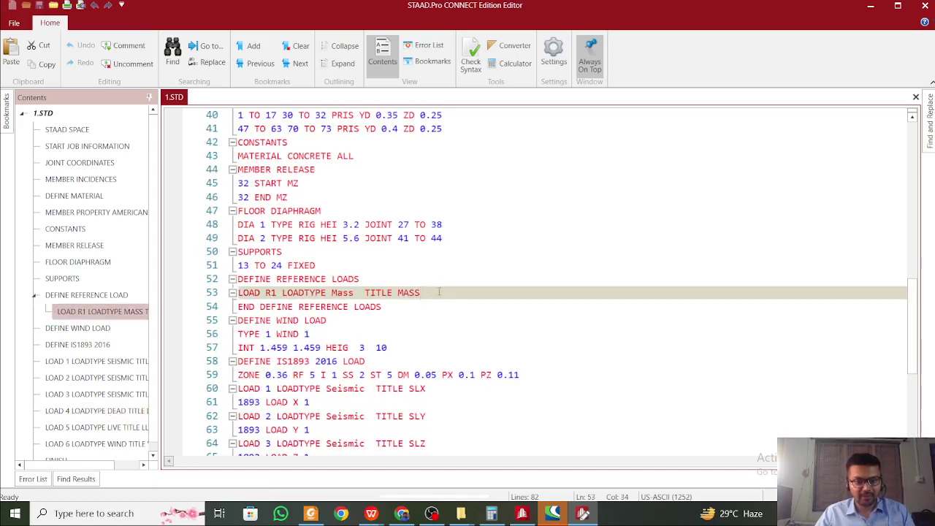
key("Return")
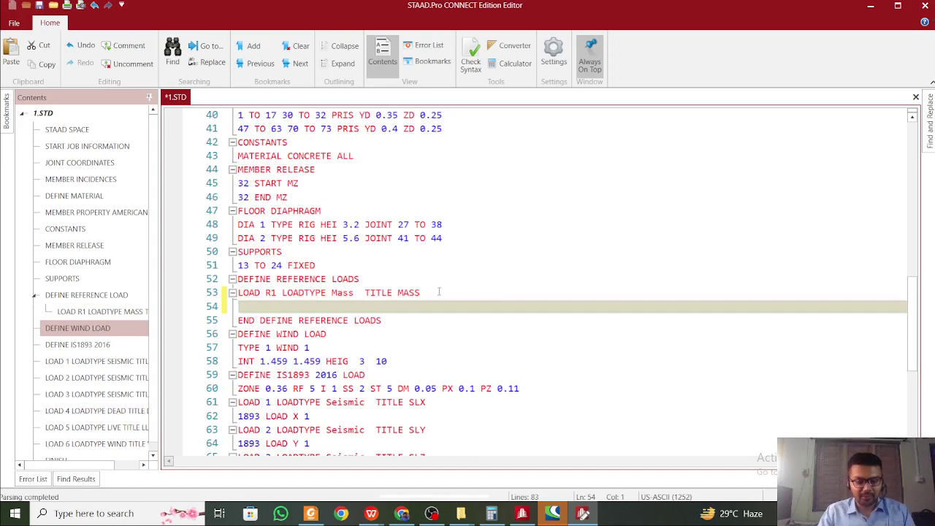
key("ctrl+v")
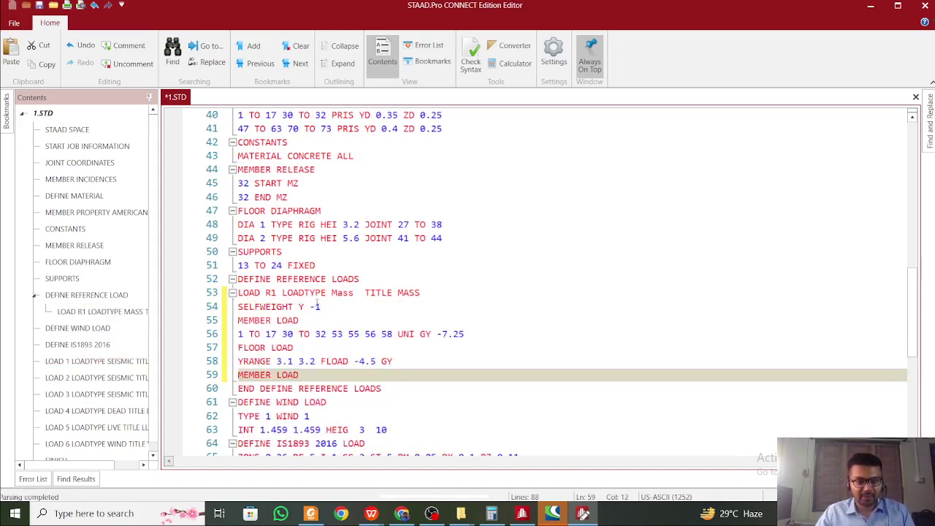
Set the selfweight factor under reference load MASS to 1 and duplicate the line into three SELFWEIGHT Y 1 lines
left_click(308, 307)
key("Delete")
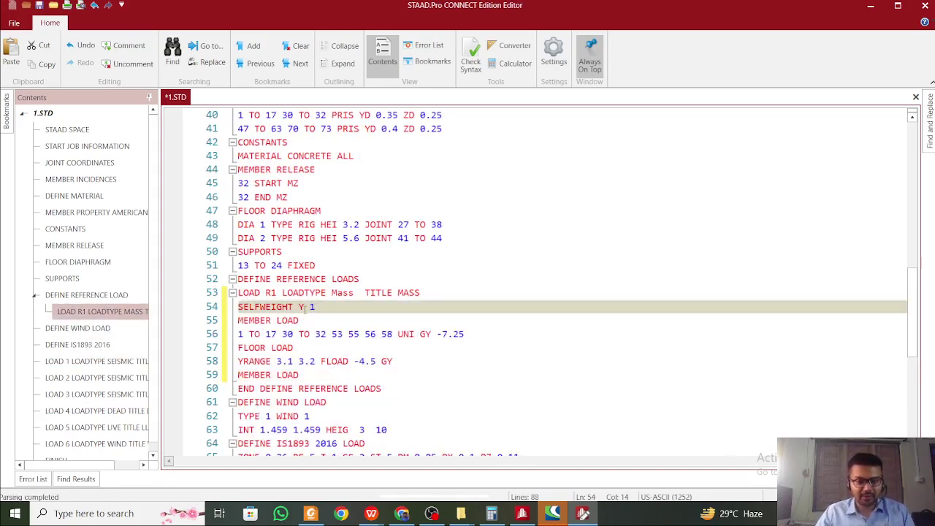
left_click_drag(315, 307, 242, 307)
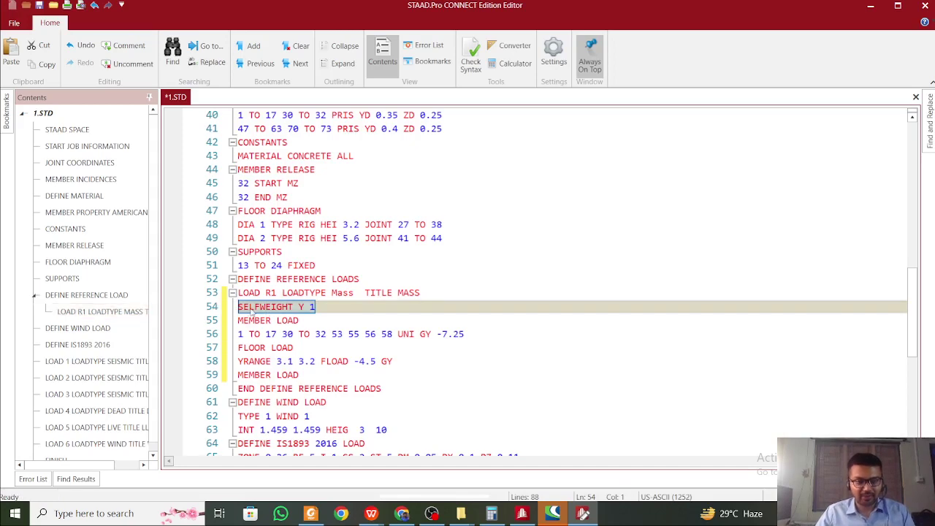
left_click(243, 306)
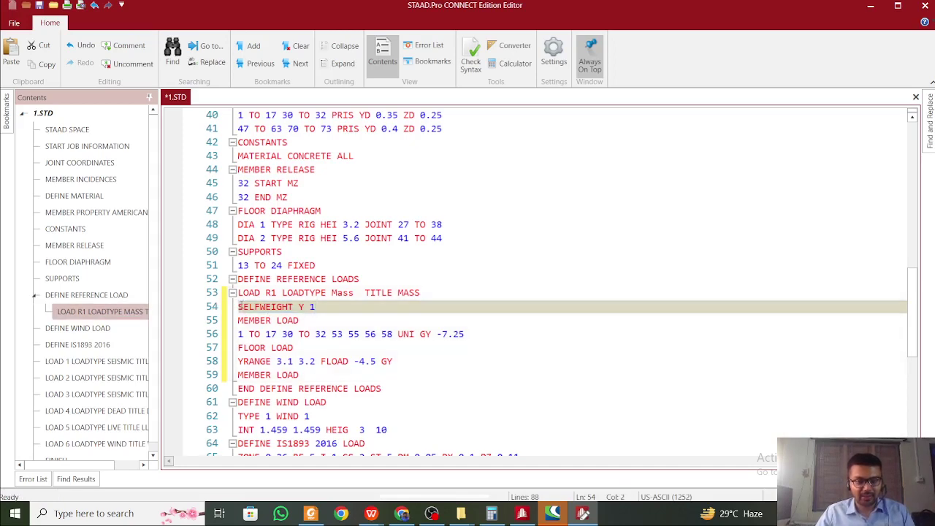
key("Return")
key("Up")
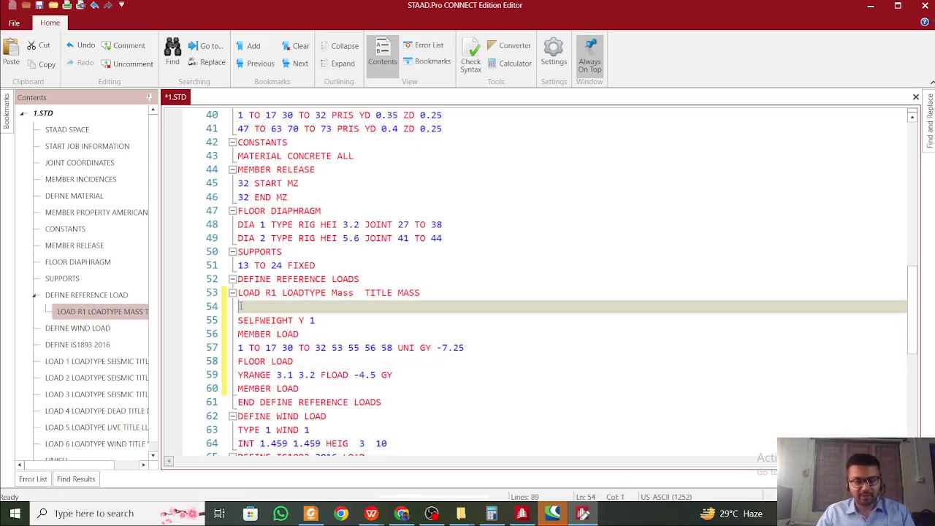
type("SELFWEIGHT Y 1")
key("Down")
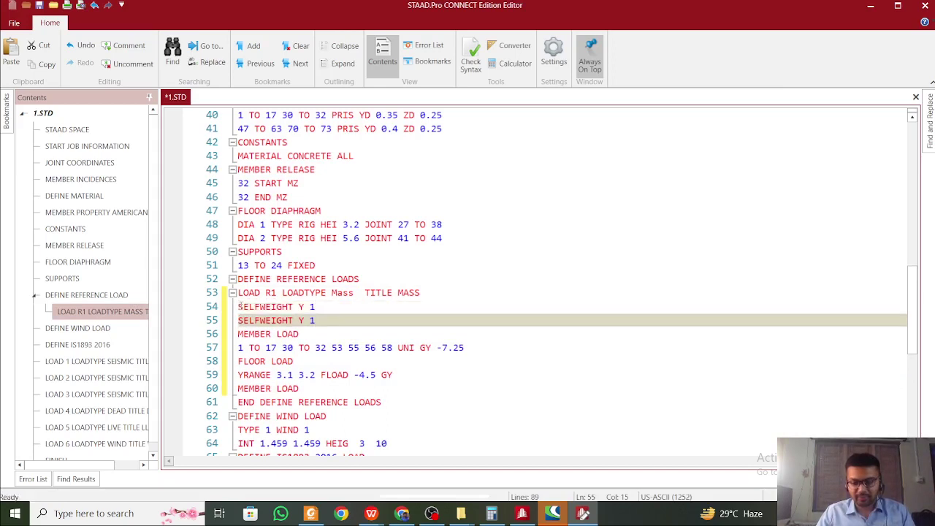
key("Return")
type("SELFWEIGHT Y 1")
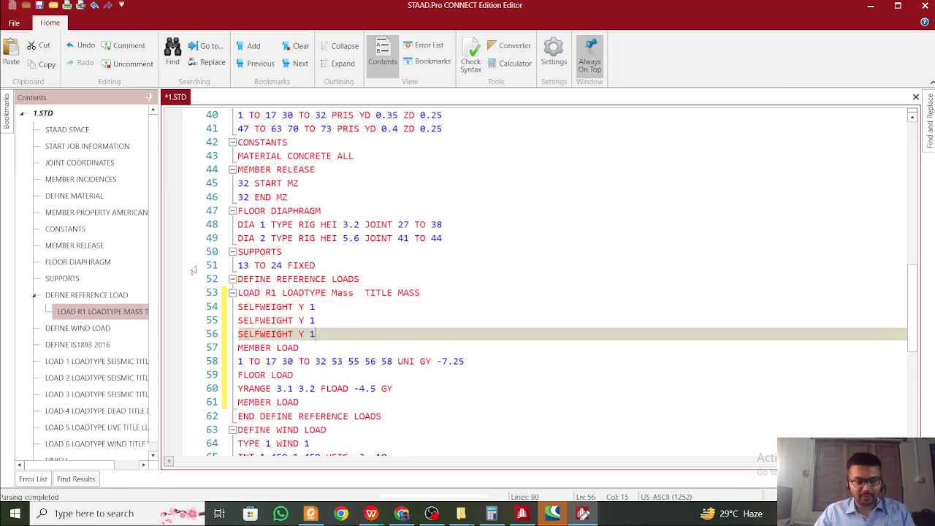
Change the direction of the first MASS selfweight line to X and of the third one to Z
double_click(300, 307)
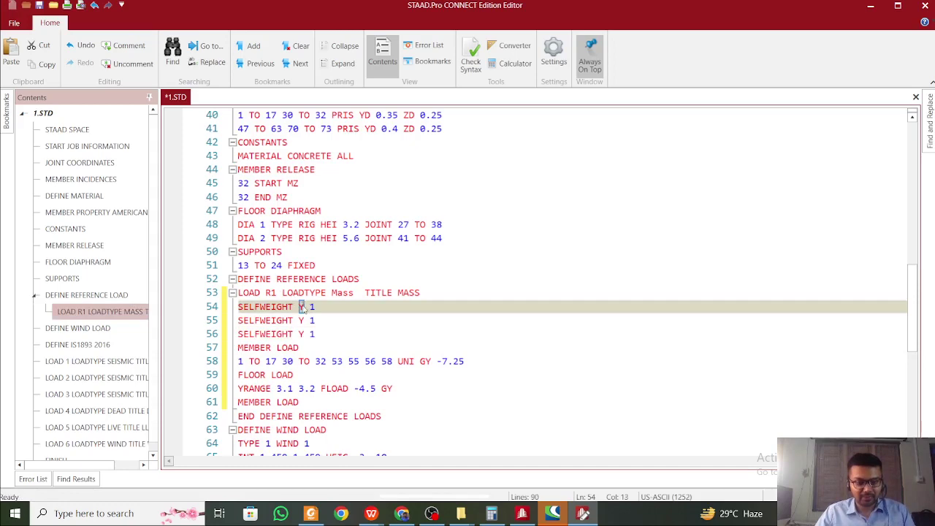
type("X")
left_click(300, 334)
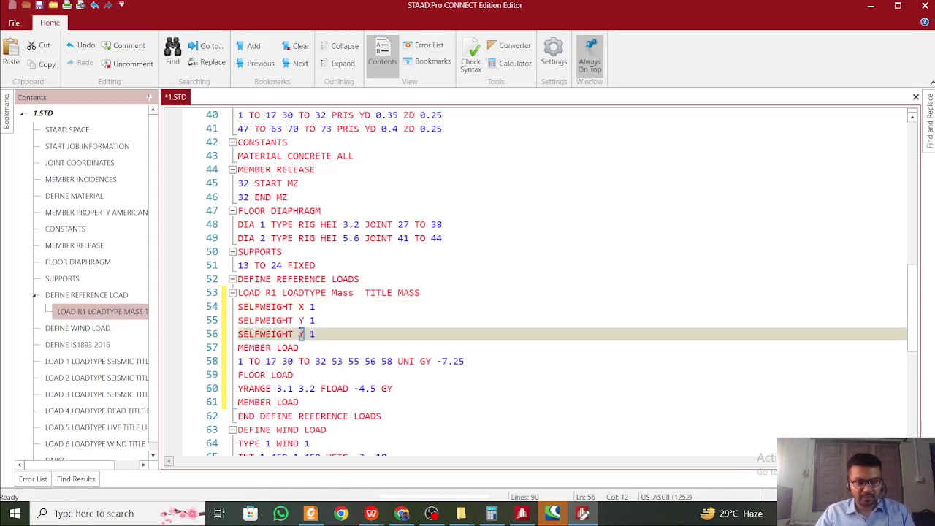
type("Z")
key("End")
Make the MASS member load positive at 7.25 and duplicate its UNI GY line into three identical lines
scroll(352, 338, "down", 1)
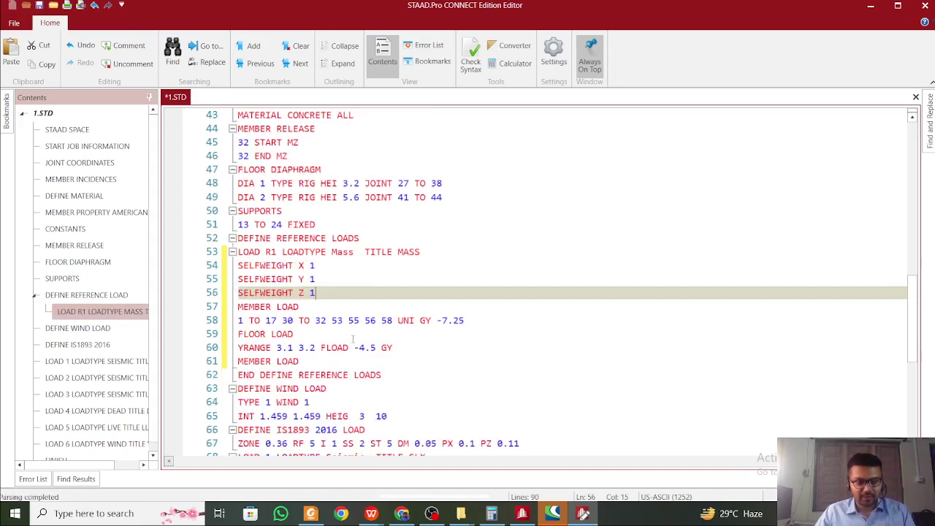
left_click(327, 303)
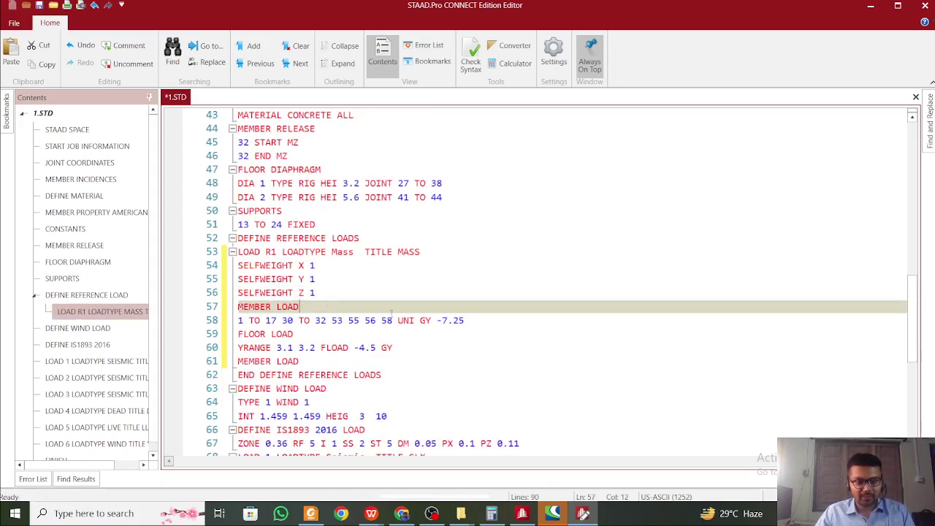
left_click(440, 320)
key("BackSpace")
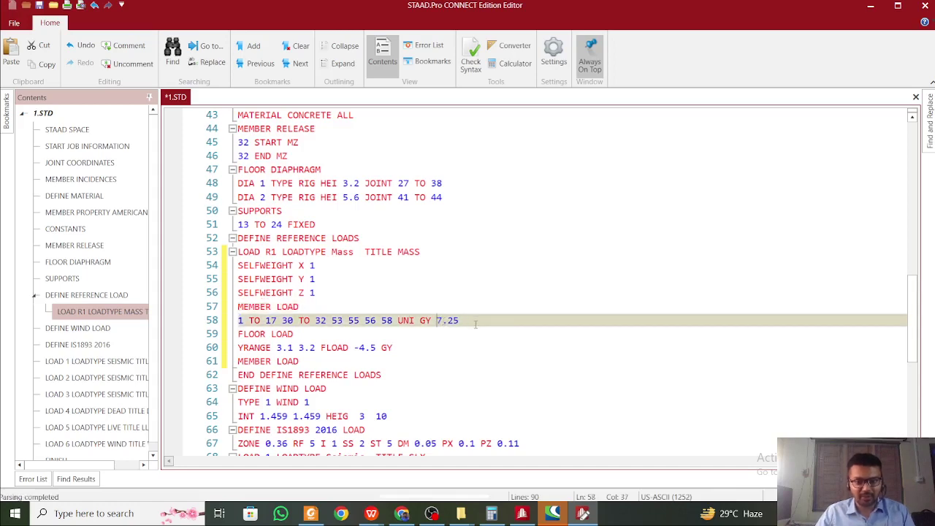
left_click_drag(475, 324, 238, 321)
key("ctrl+c")
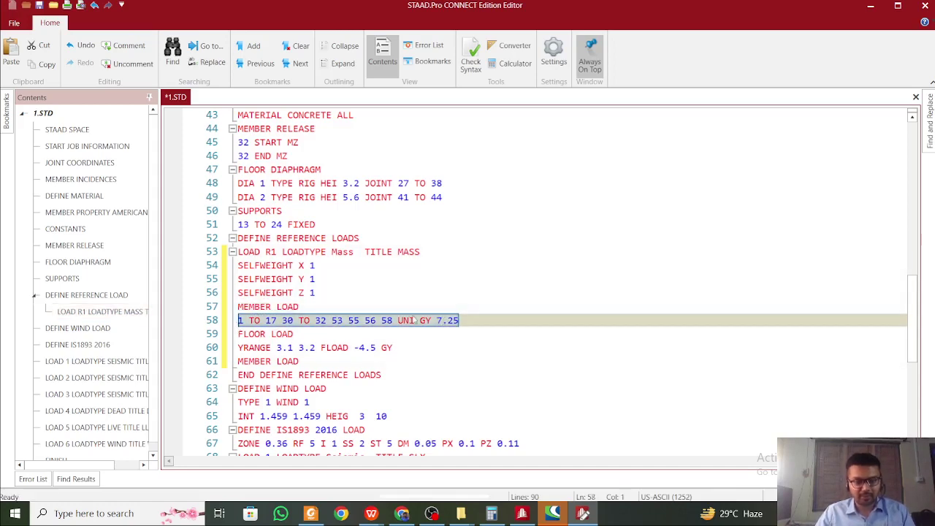
left_click(419, 321)
left_click(340, 306)
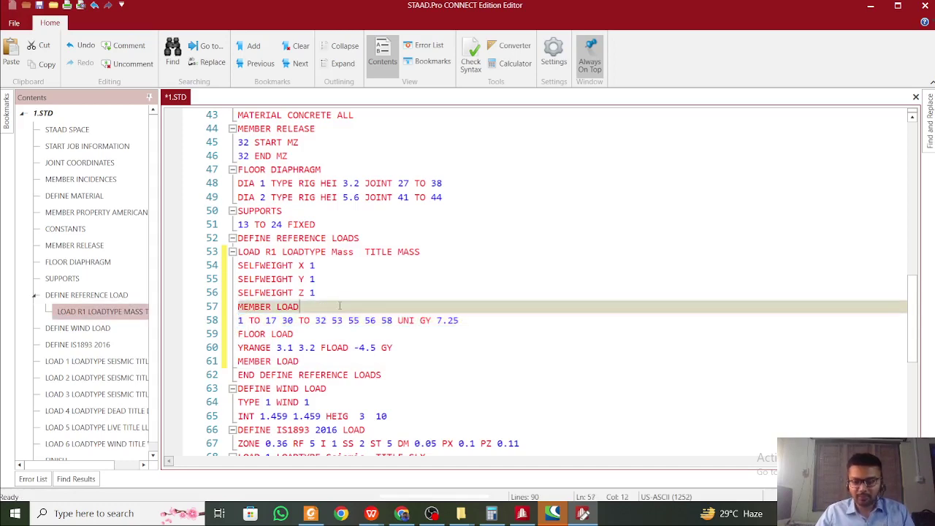
key("Return")
key("ctrl+v")
key("Return")
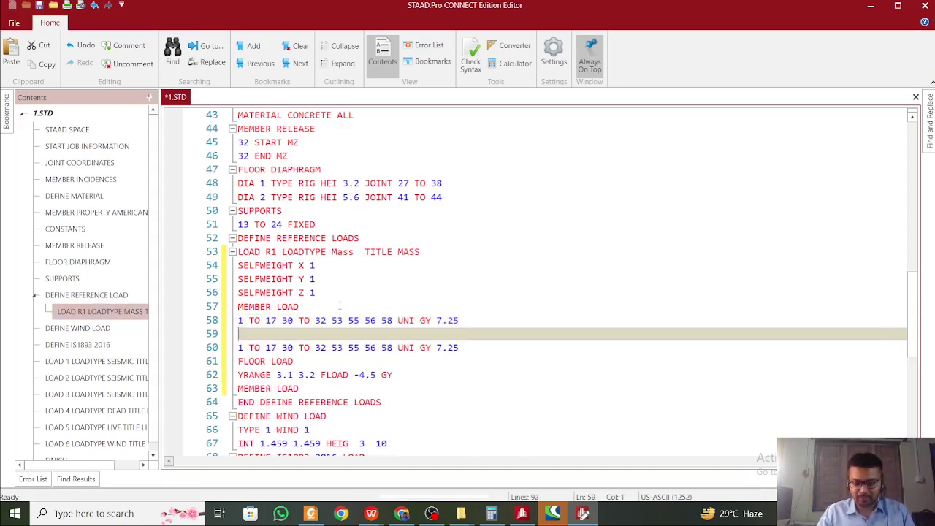
key("ctrl+v")
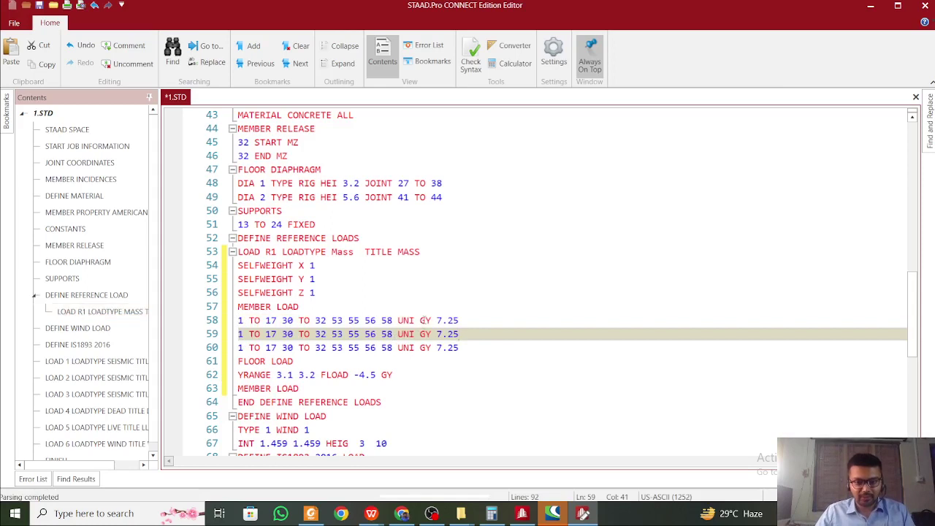
Change the direction of the first MASS member load line to GX and of the third one to GZ
left_click(426, 319)
type("X")
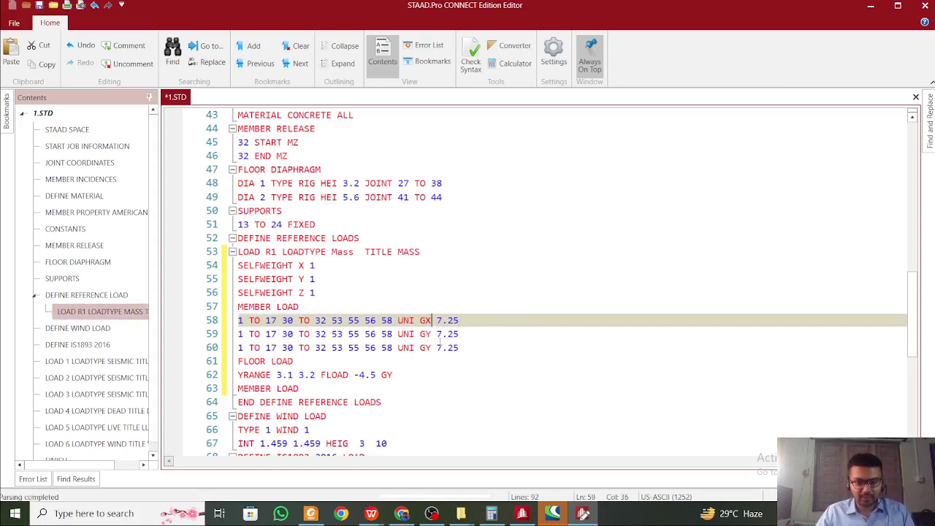
left_click(433, 348)
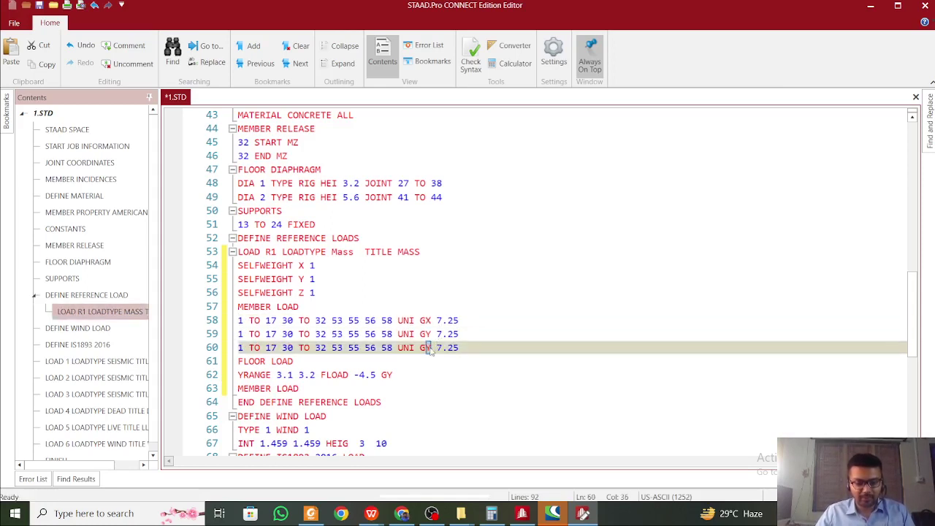
type("Z")
left_click(444, 358)
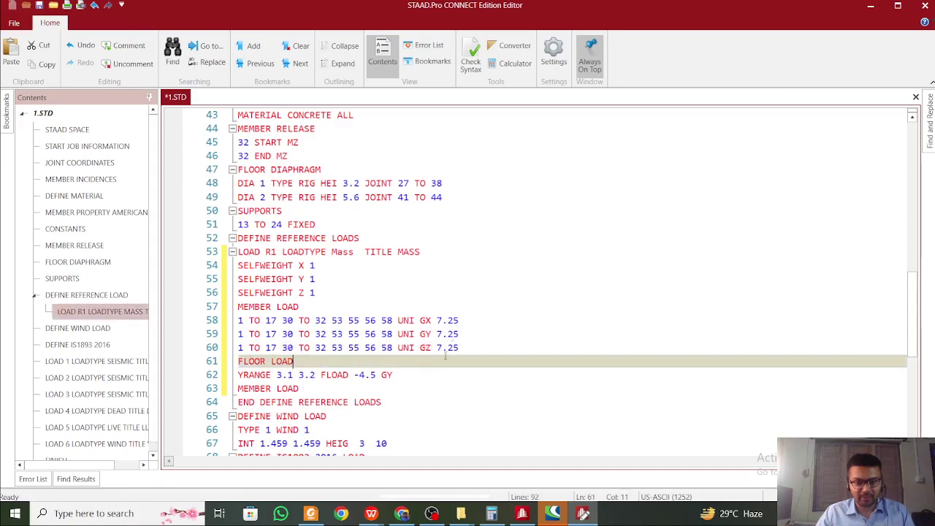
left_click(450, 334)
Set the floor load with YRANGE 3.1 3.2 under reference load MASS to positive 4.5
scroll(438, 314, "down", 2)
left_click(415, 265)
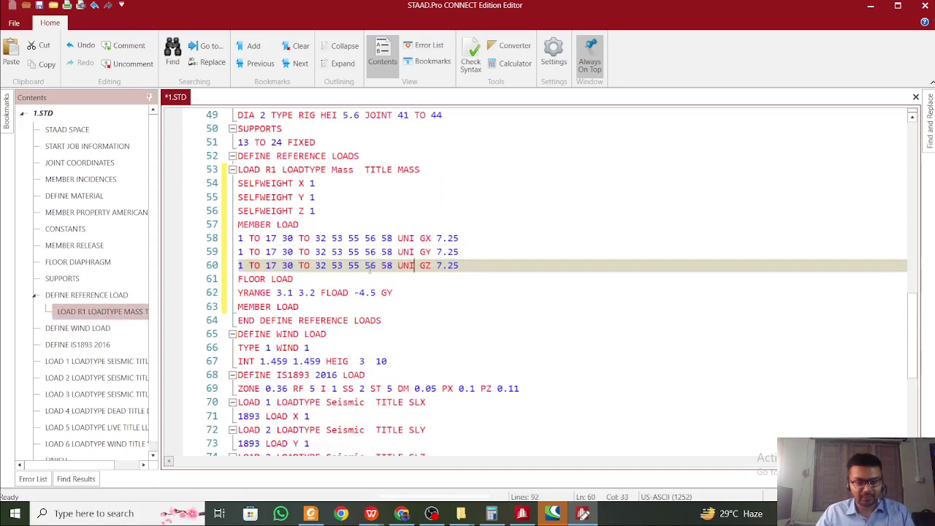
left_click(288, 292)
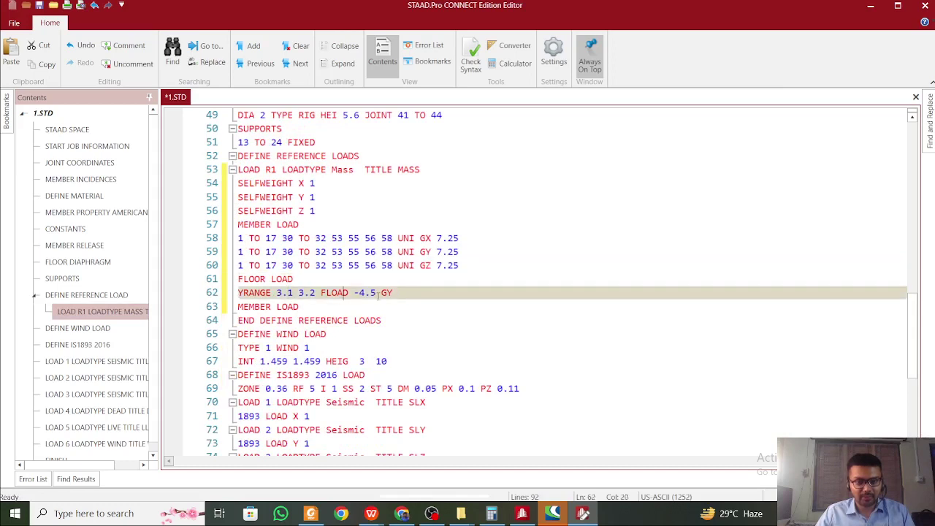
key("BackSpace")
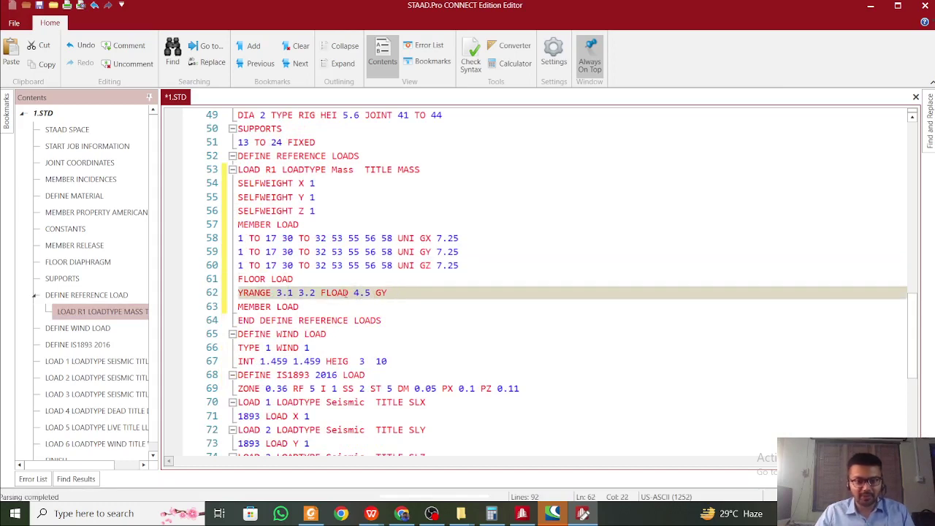
Duplicate the MASS floor load line YRANGE 3.1 3.2 FLOAD 4.5 GY into three identical lines
left_click_drag(392, 300, 237, 294)
key("ctrl+c")
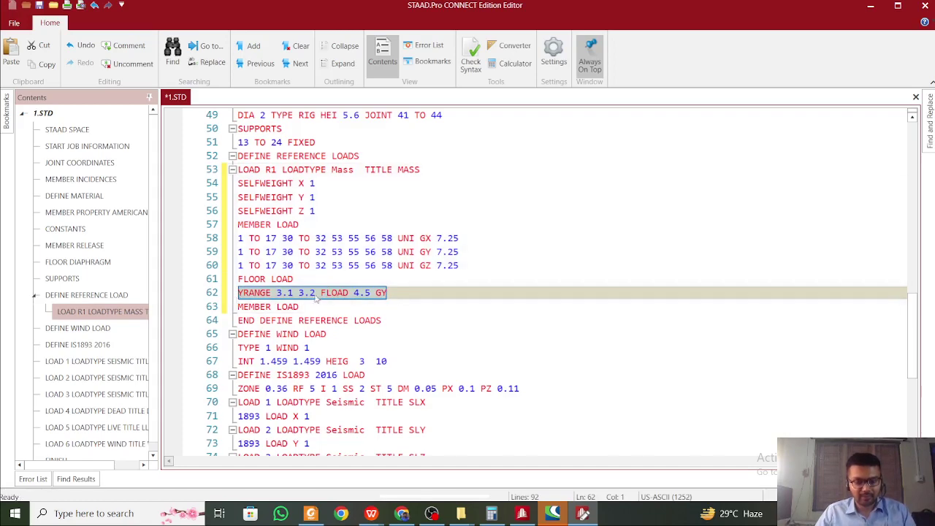
left_click(329, 280)
key("Return")
key("ctrl+v")
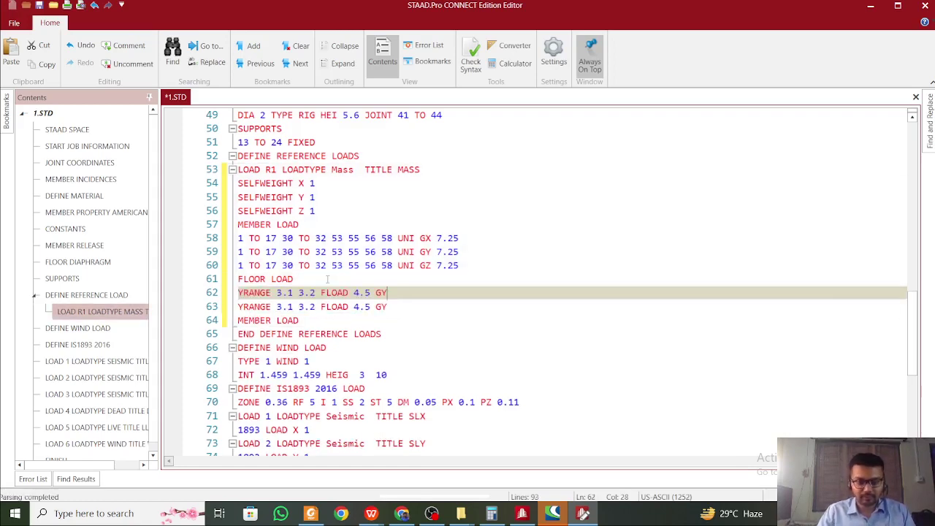
key("Return")
key("ctrl+v")
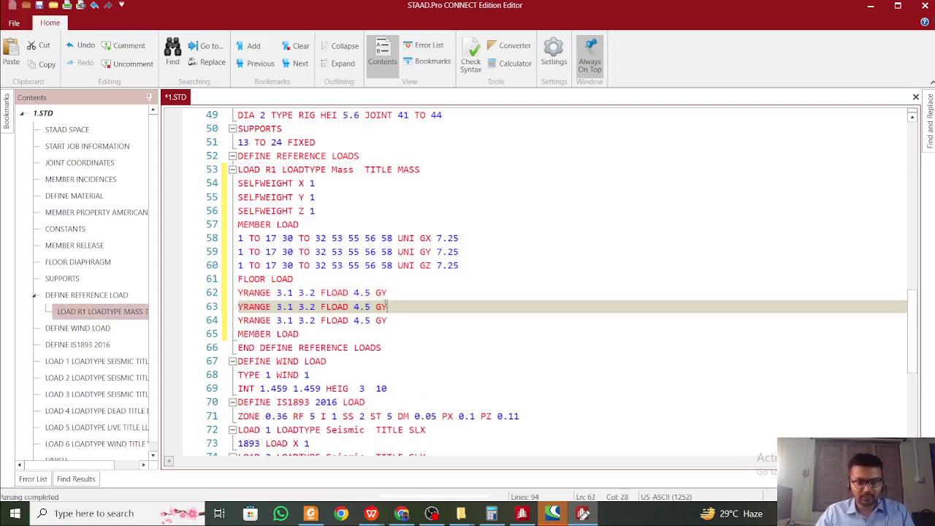
Change the direction of the first MASS floor load line to GX and of the third one to GZ, and save the file
left_click(387, 292)
key("BackSpace")
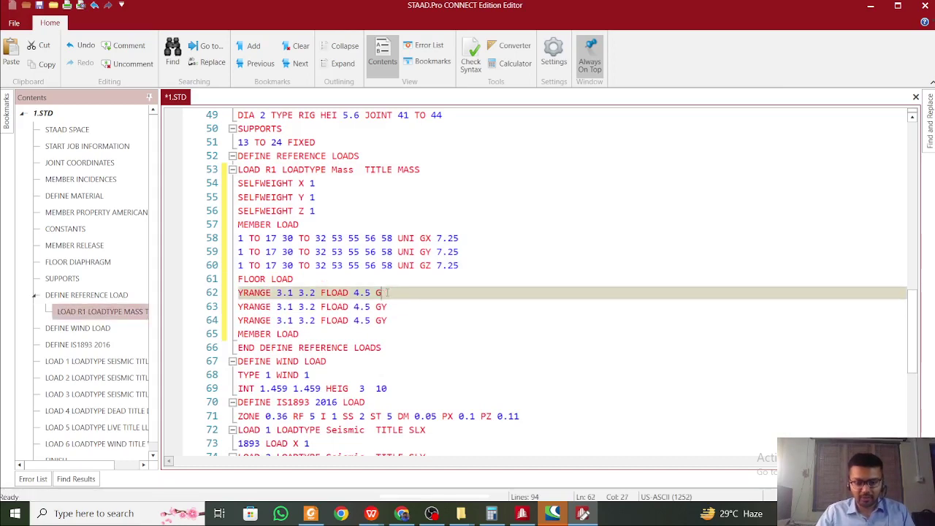
type("X")
left_click(388, 320)
key("BackSpace")
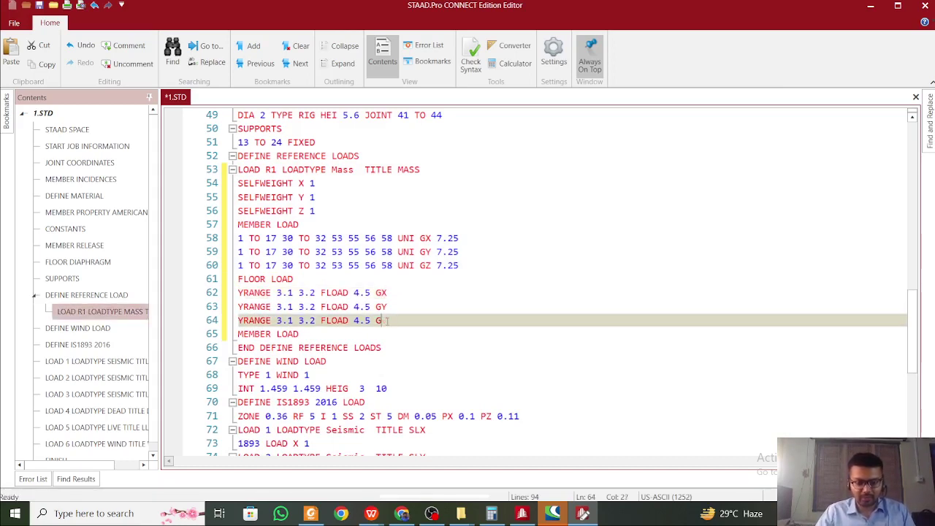
type("Z")
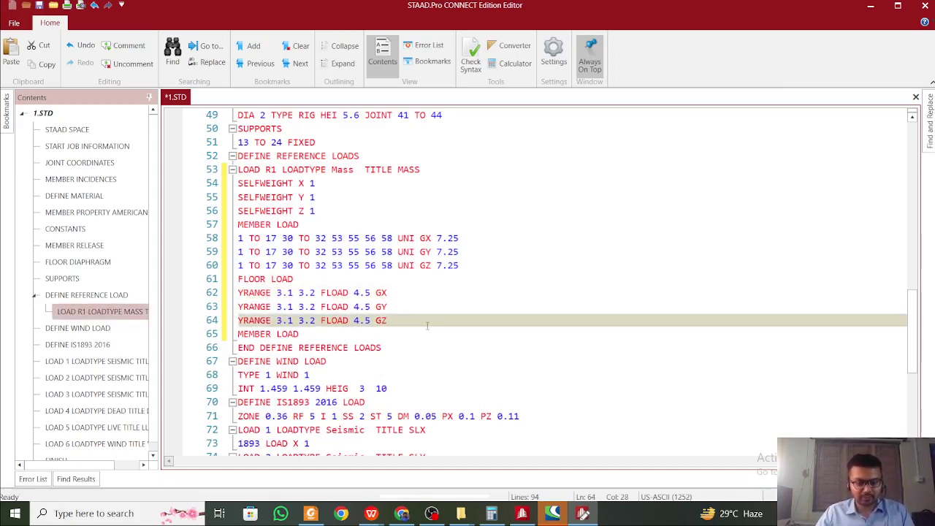
key("ctrl+s")
scroll(380, 333, "down", 6)
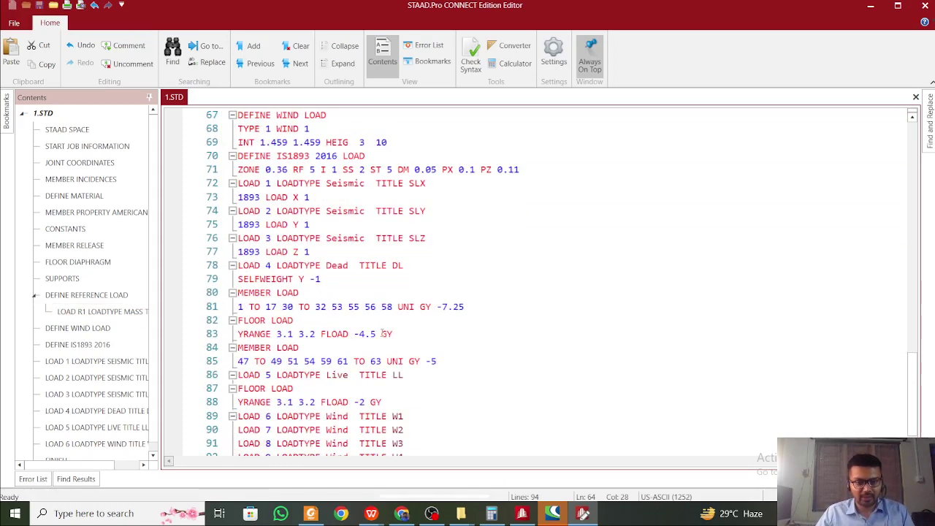
scroll(309, 300, "up", 5)
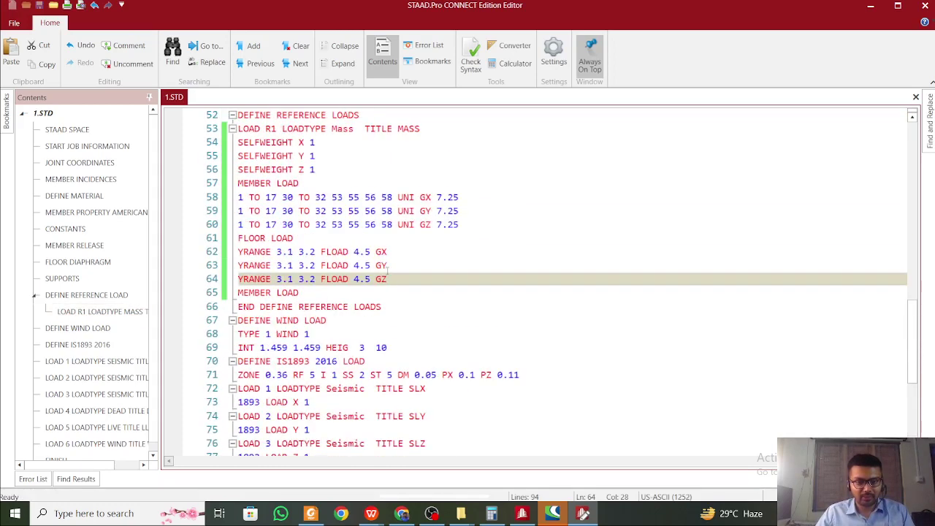
left_click_drag(395, 278, 239, 252)
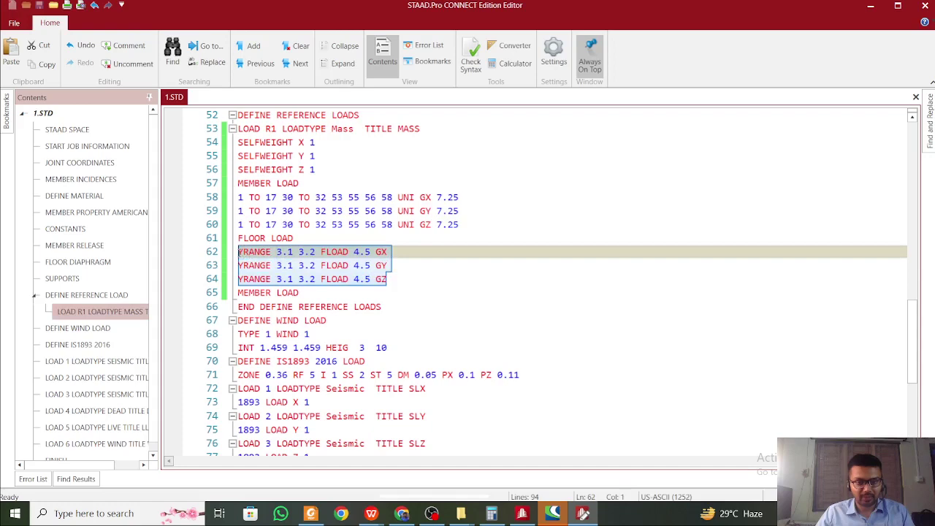
left_click(402, 307)
left_click(402, 281)
key("shift+Home")
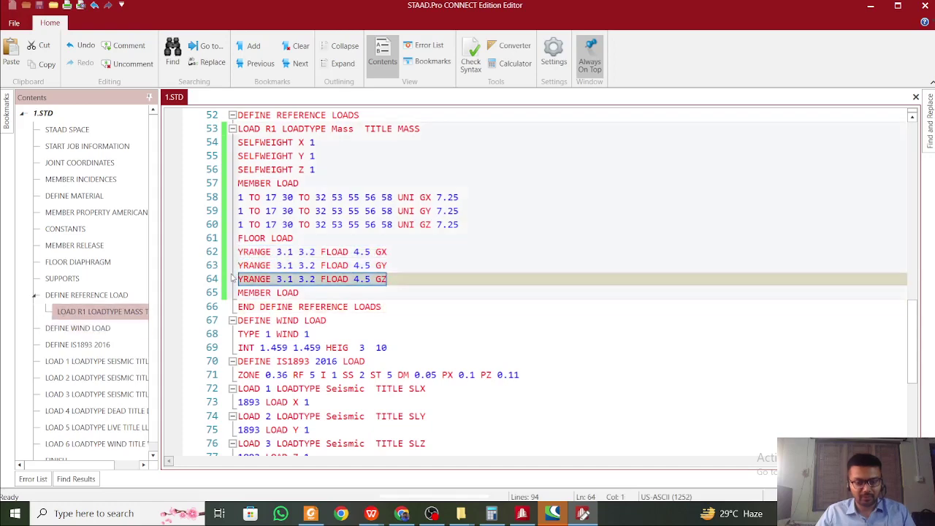
key("ctrl+c")
key("End")
key("Return")
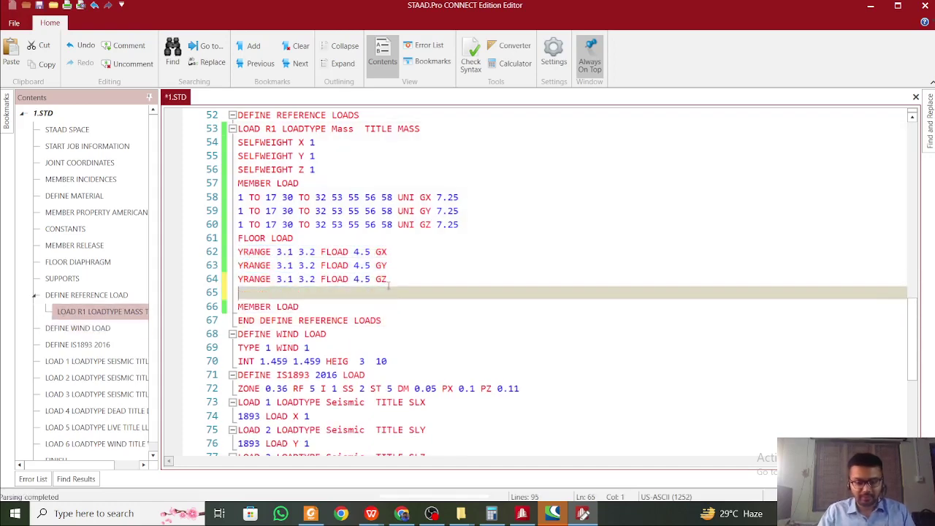
key("ctrl+v")
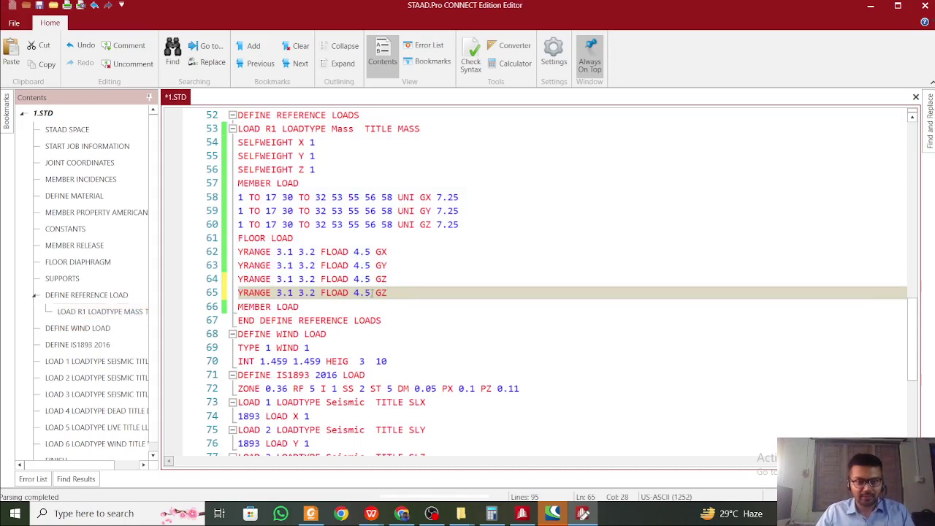
left_click(371, 292)
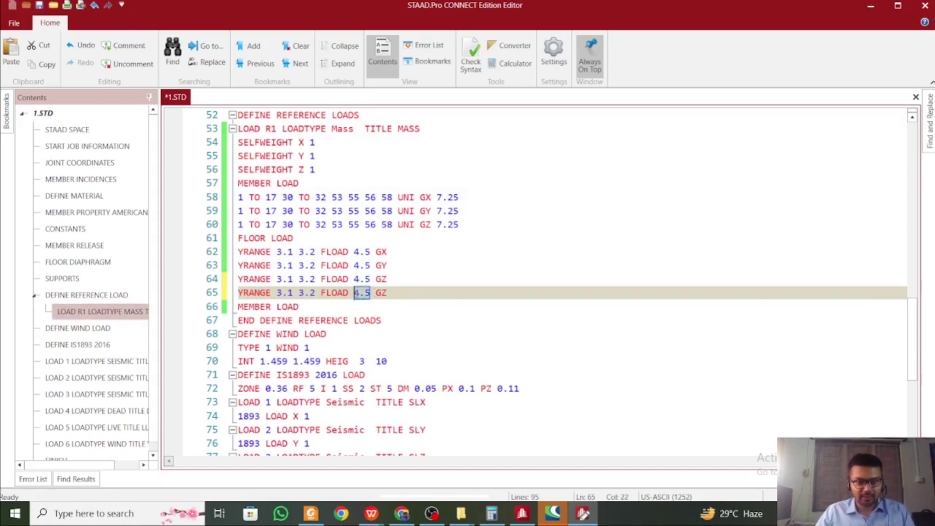
type("2")
left_click(413, 293)
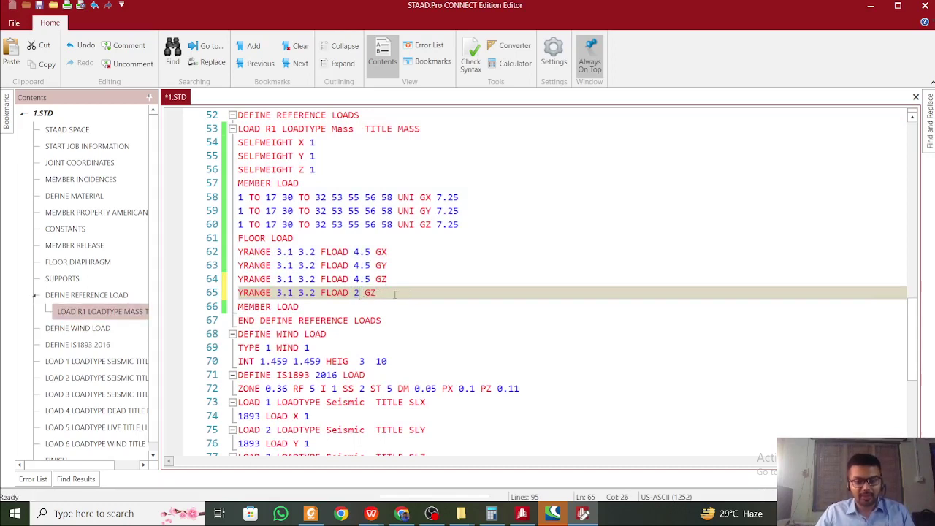
left_click_drag(394, 294, 223, 293)
key("BackSpace")
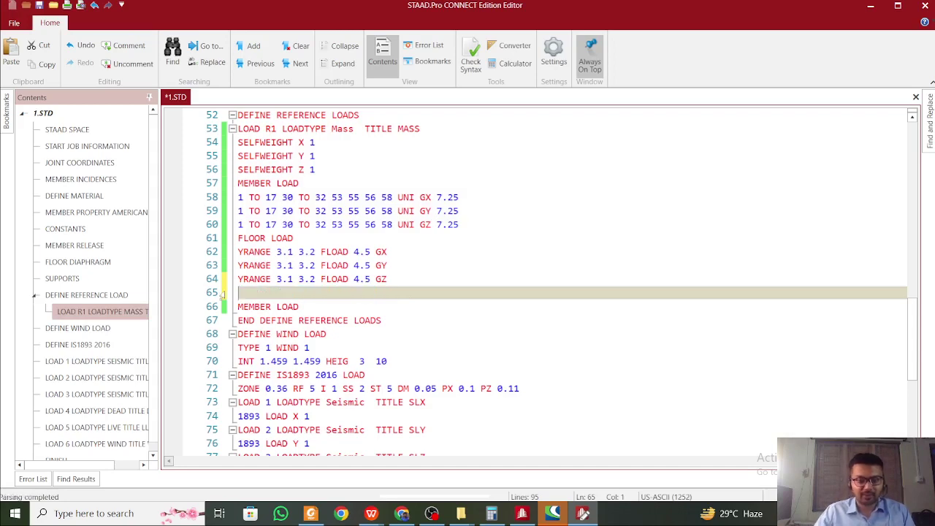
Copy the LL floor load line below the 4.5 GZ line of reference load MASS, without a second FLOOR LOAD heading
scroll(318, 347, "down", 5)
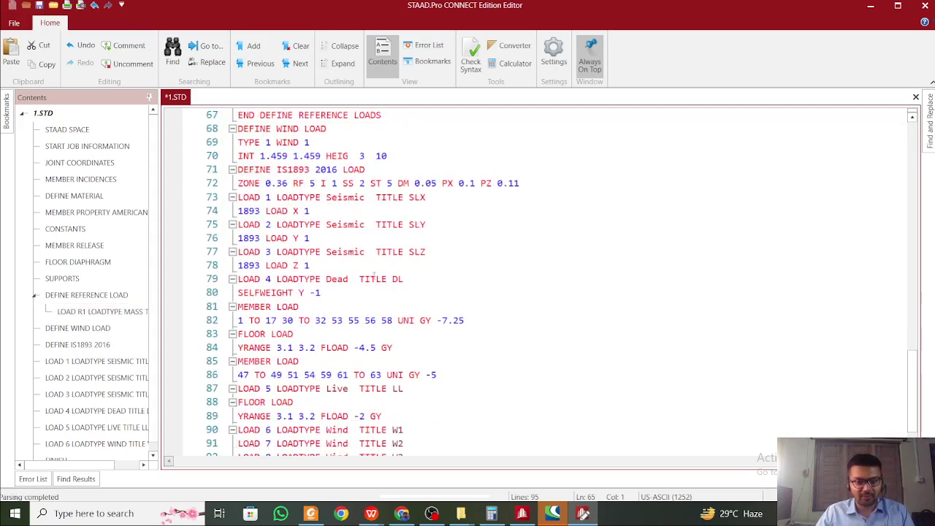
scroll(405, 343, "down", 1)
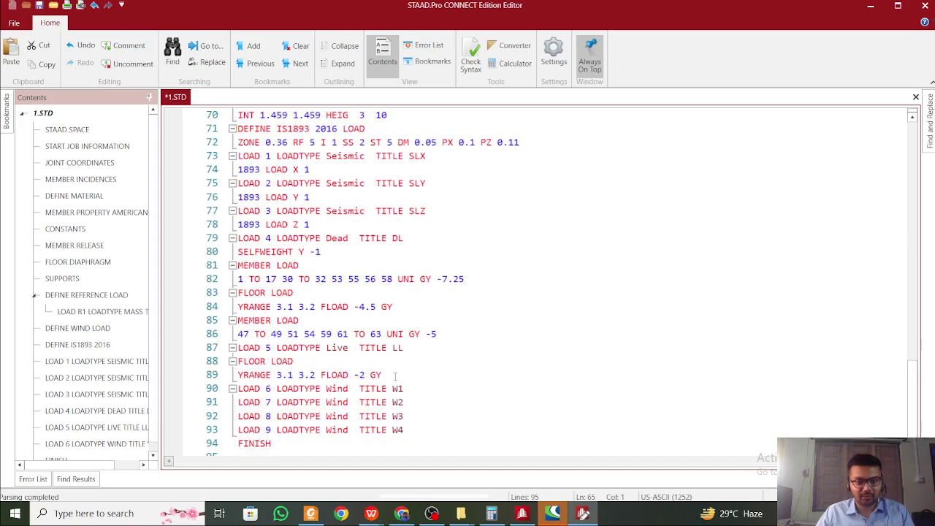
left_click_drag(394, 376, 232, 365)
scroll(367, 353, "up", 5)
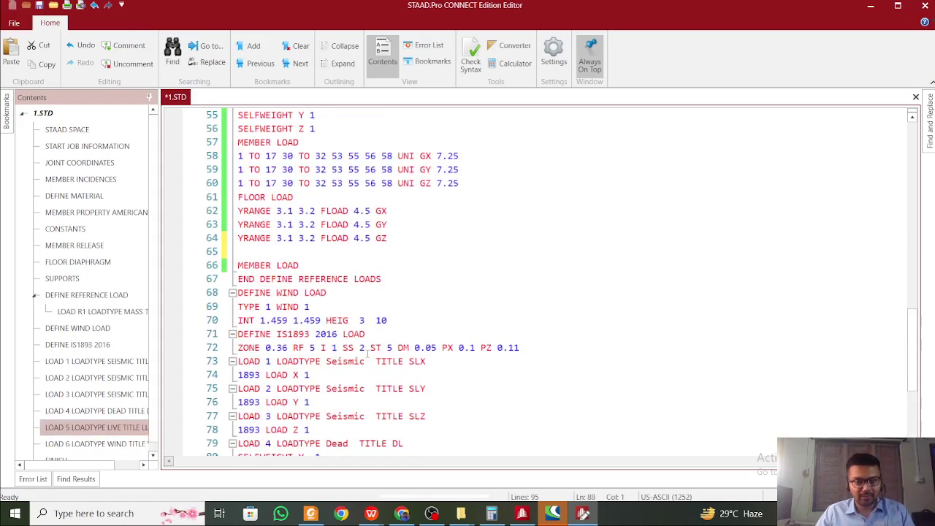
left_click(295, 252)
key("ctrl+v")
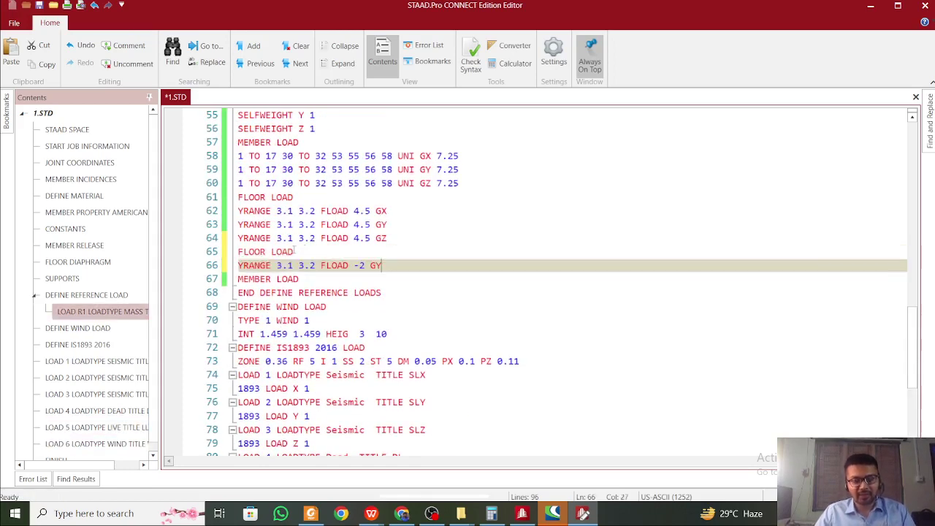
left_click(197, 252)
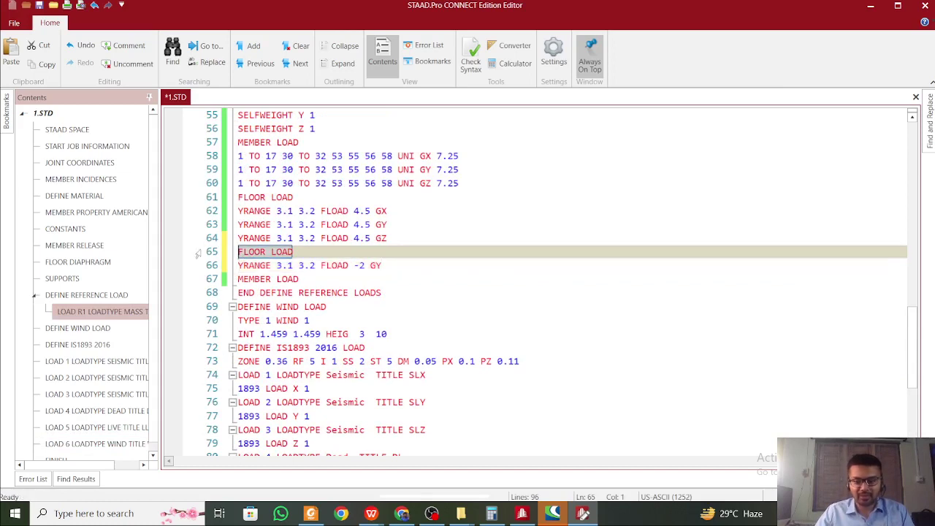
key("Delete")
key("Delete")
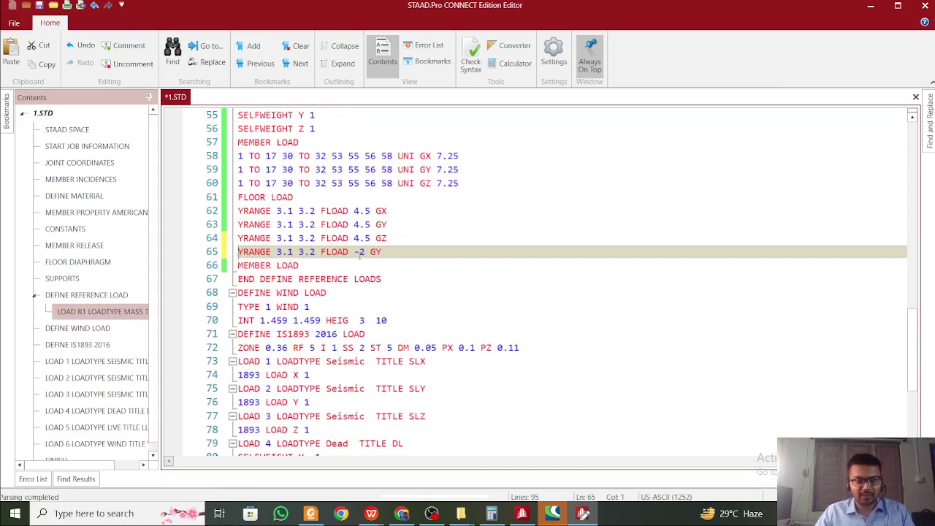
Set the copied live floor load line under MASS to positive 0.5 in direction GX
left_click(363, 252)
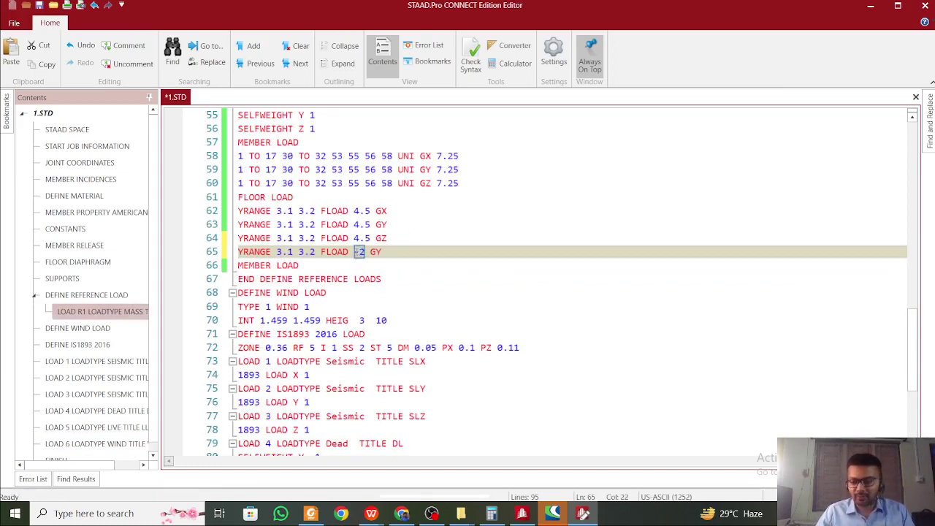
type("0.5")
left_click(382, 252)
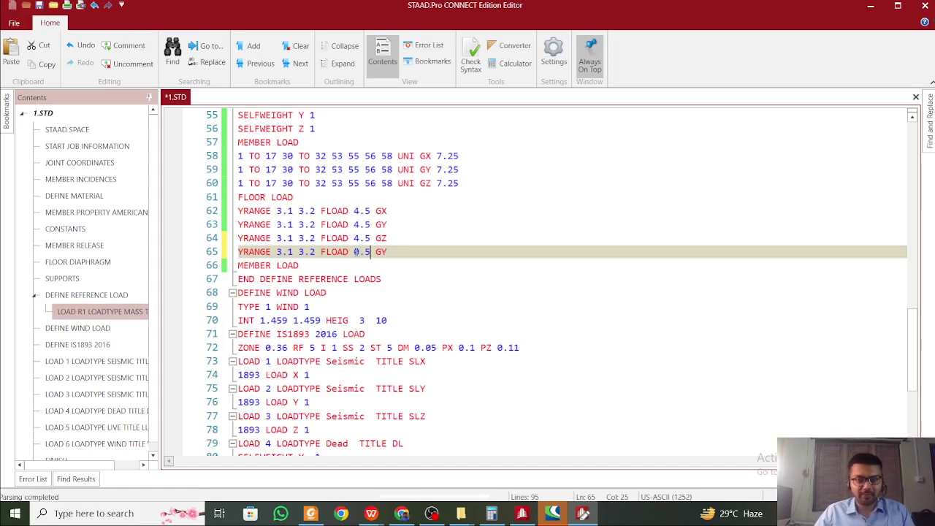
left_click_drag(392, 252, 235, 253)
left_click(408, 247)
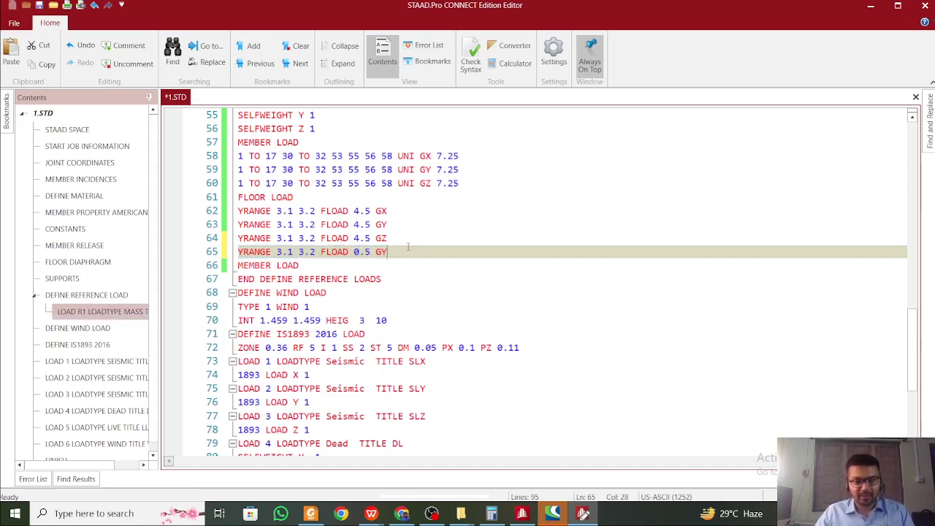
key("BackSpace")
type("x")
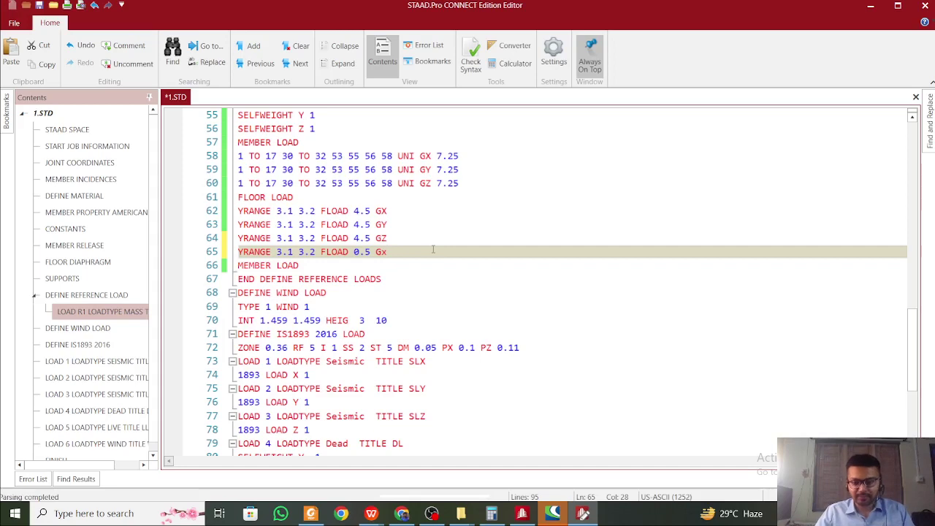
Duplicate the MASS floor load line YRANGE 3.1 3.2 FLOAD 0.5 GX into three identical lines
left_click_drag(433, 250, 235, 253)
key("ctrl+c")
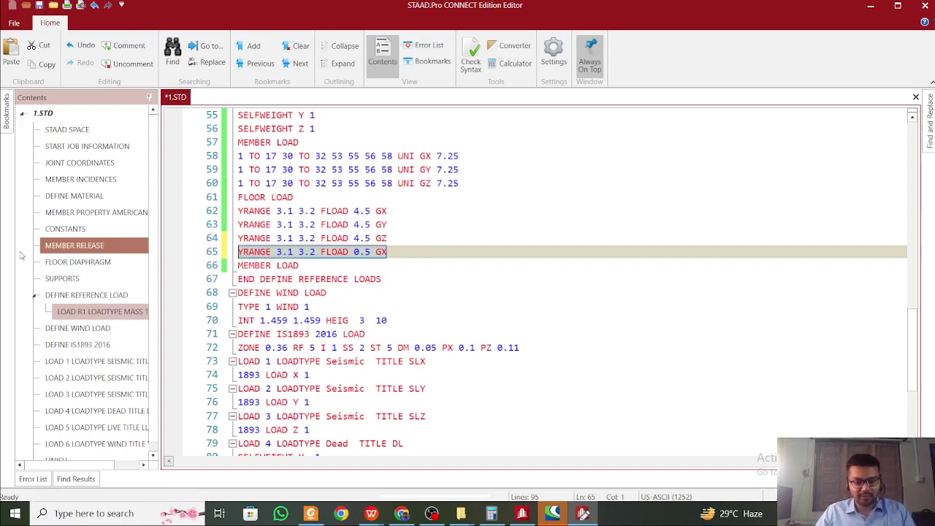
left_click(468, 269)
left_click(411, 250)
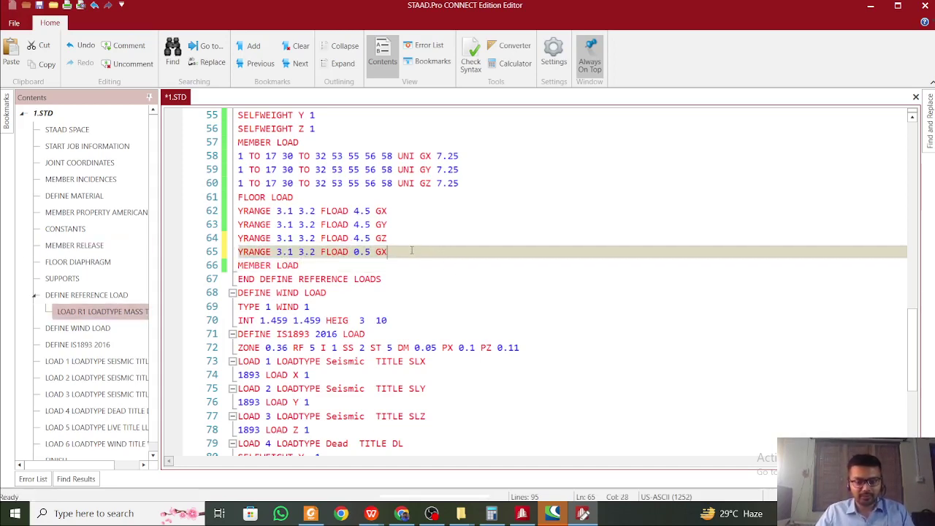
key("Return")
key("ctrl+v")
key("Return")
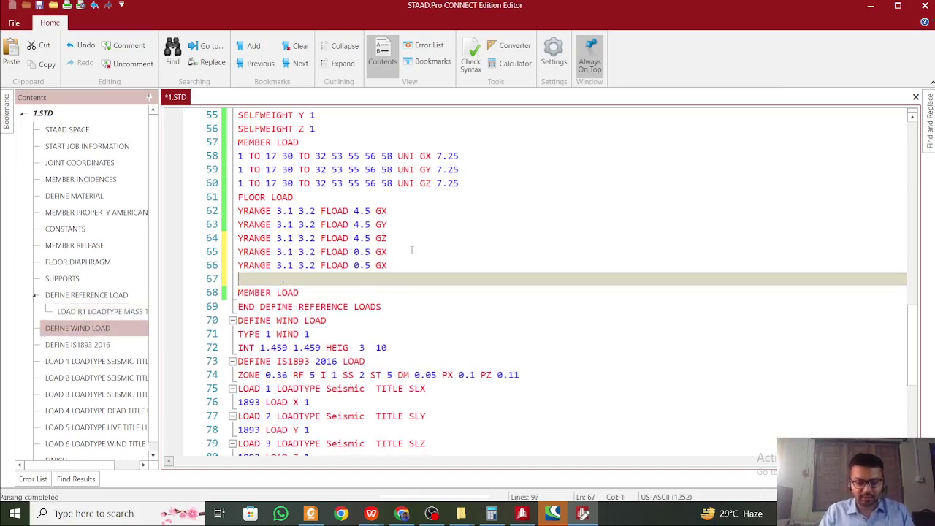
key("ctrl+v")
Change the direction of the second 0.5 floor load line to GY and of the third one to GZ, and save the file
left_click(399, 265)
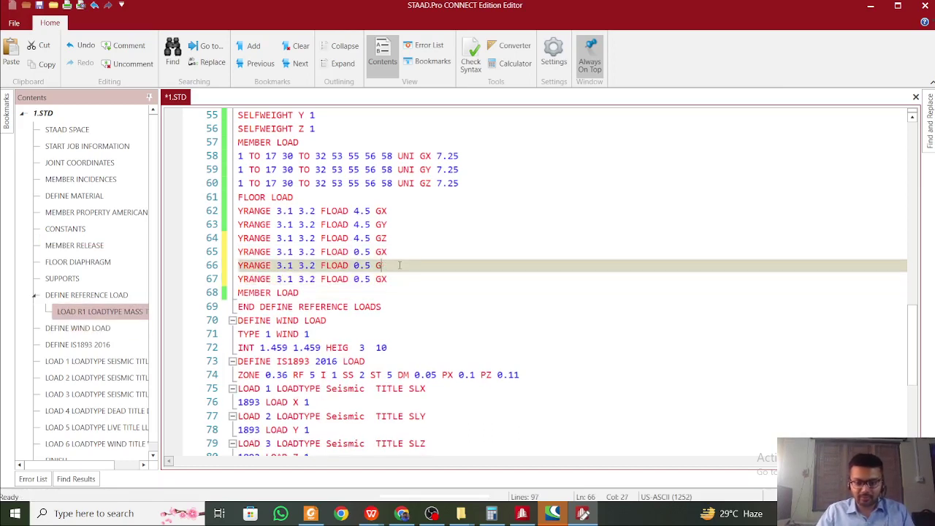
type("y")
key("BackSpace")
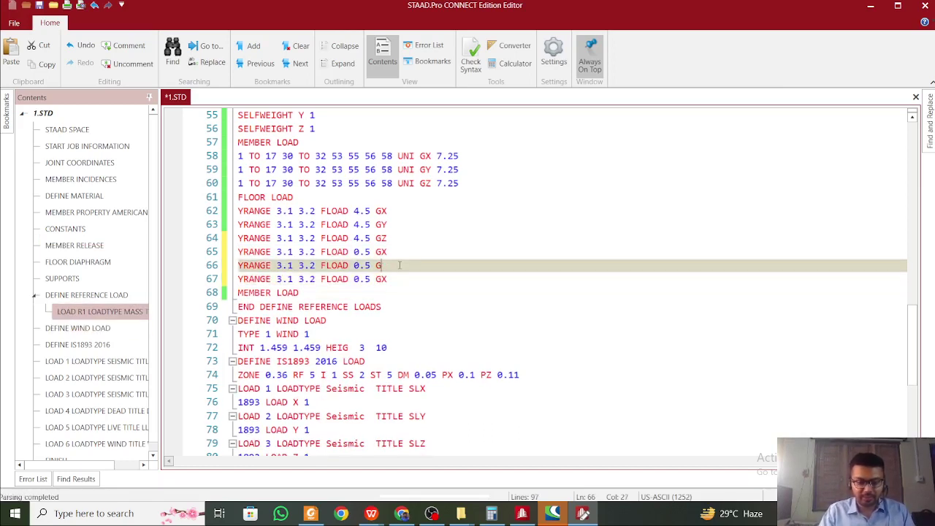
type("Y")
key("Down")
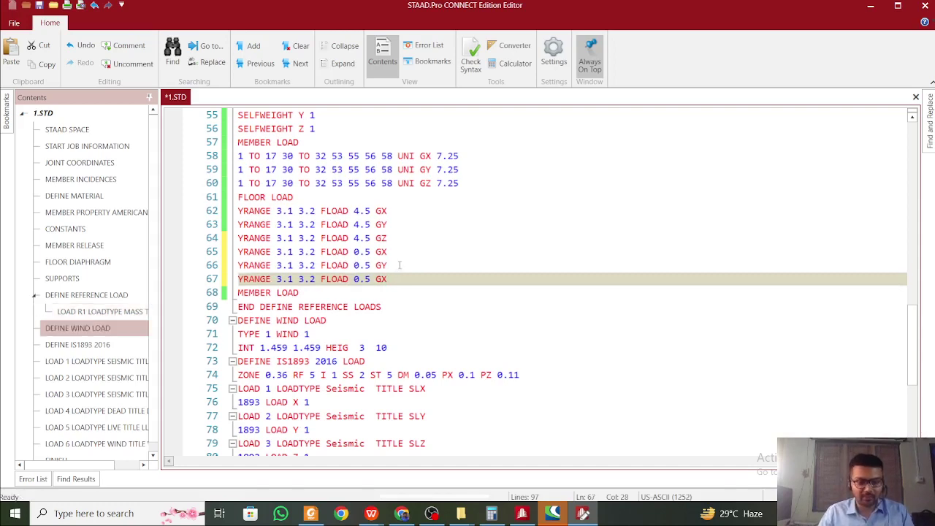
key("BackSpace")
type("Z")
left_click(399, 239)
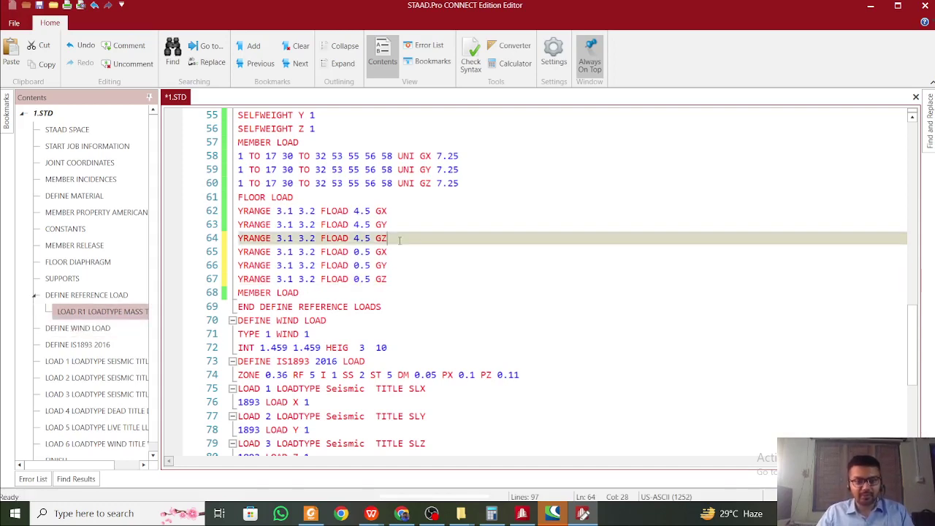
key("ctrl+s")
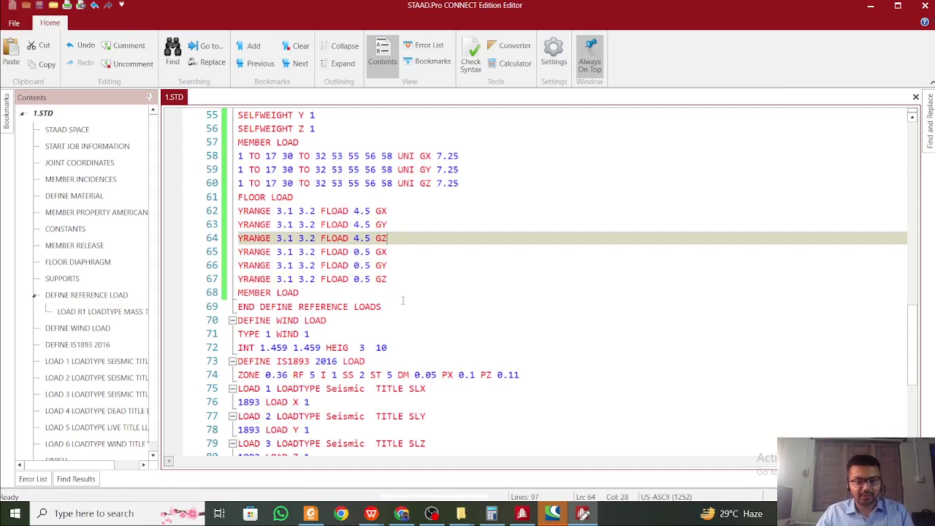
Move the whole DEFINE REFERENCE LOADS block in the command file to directly after MEMBER RELEASE, ahead of FLOOR DIAPHRAGM
left_click_drag(402, 302, 232, 157)
key("ctrl+c")
scroll(232, 146, "up", 1)
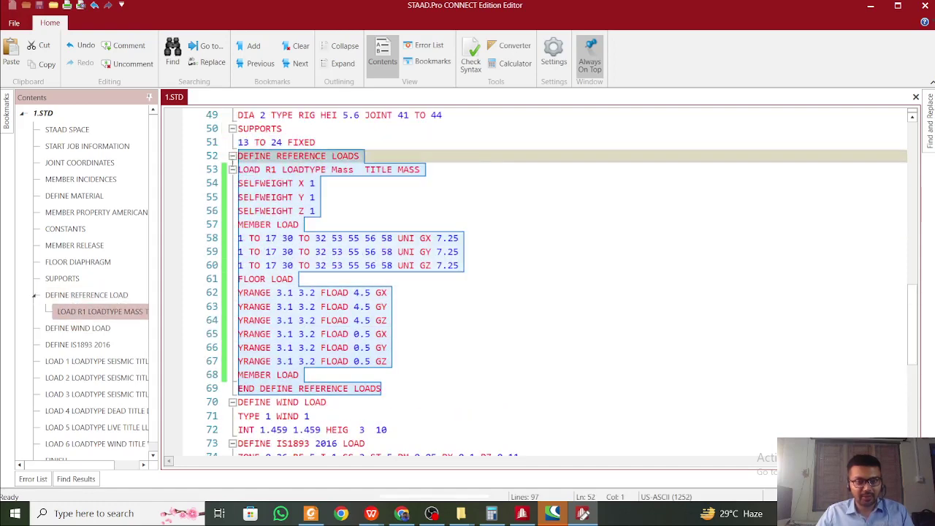
key("Delete")
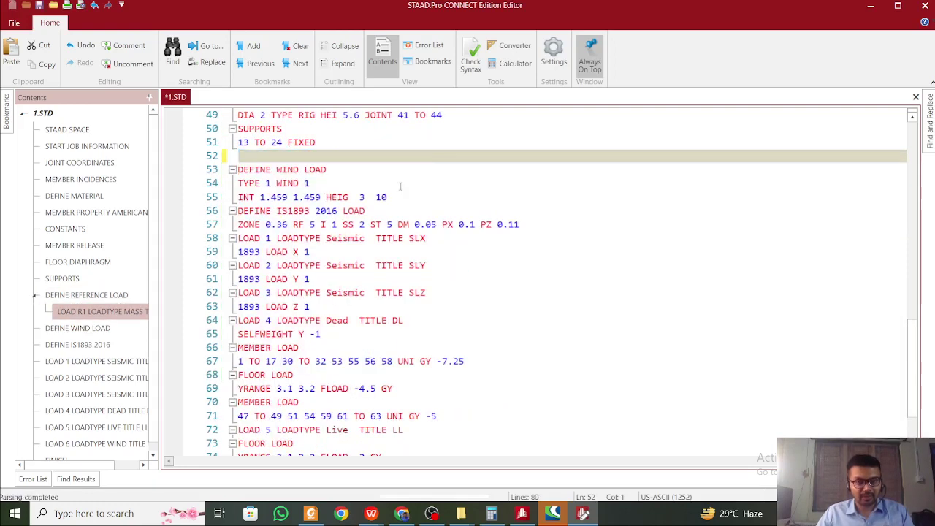
scroll(401, 187, "up", 3)
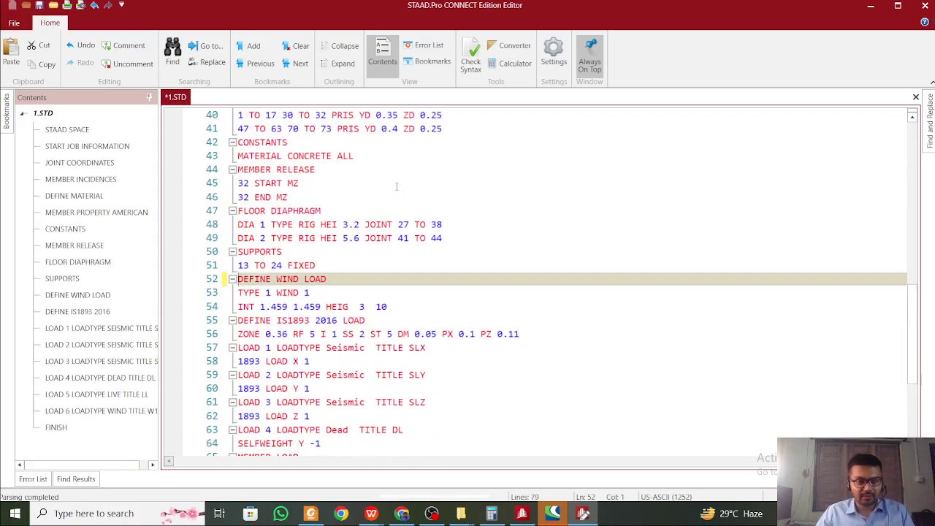
scroll(397, 187, "up", 1)
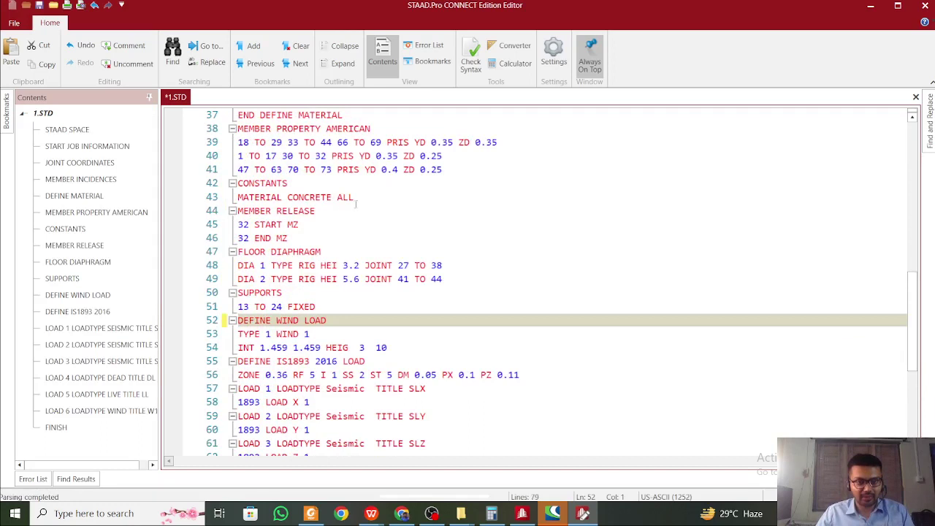
left_click(310, 234)
key("Return")
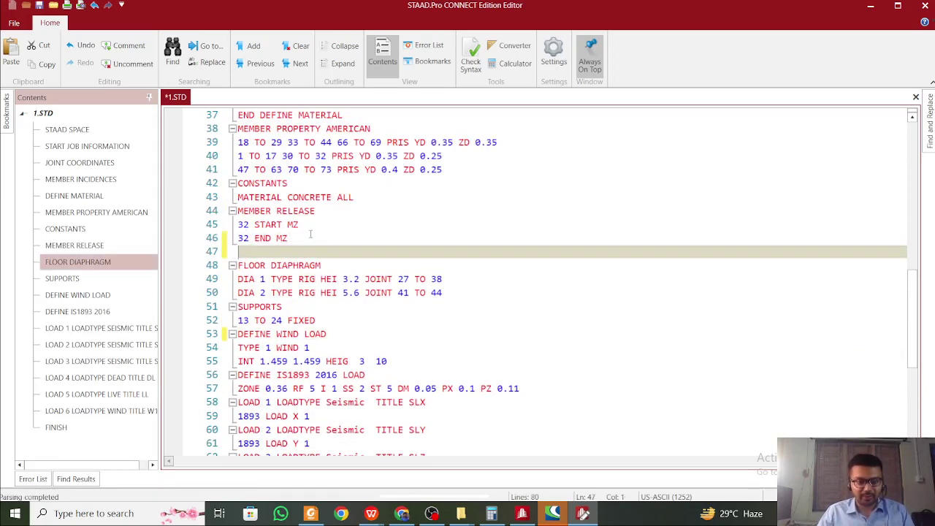
key("ctrl+v")
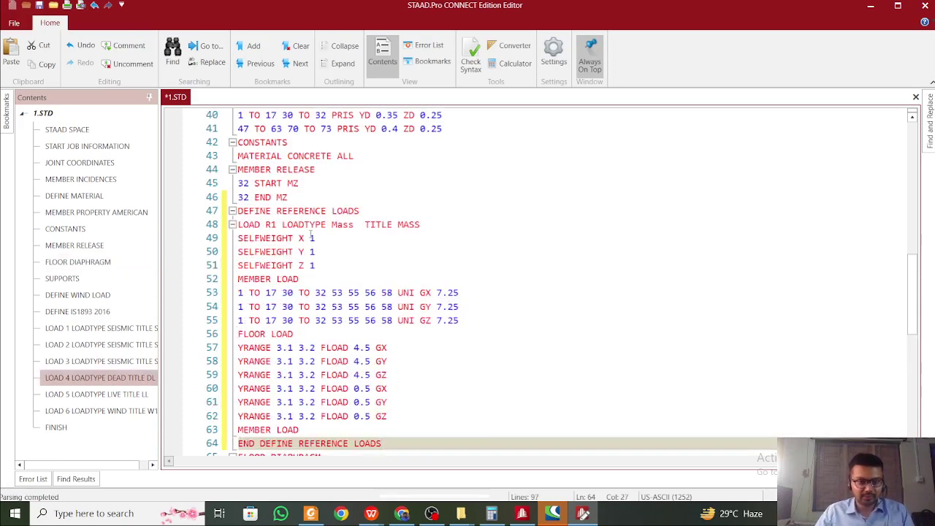
Save the reordered command file 1.STD and close its editor to return to the model
key("ctrl+s")
scroll(314, 241, "down", 11)
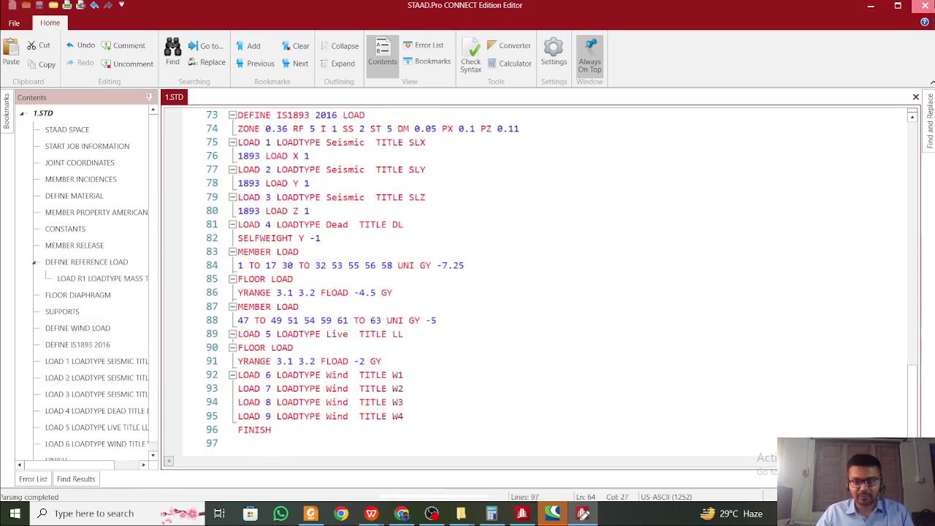
left_click(924, 5)
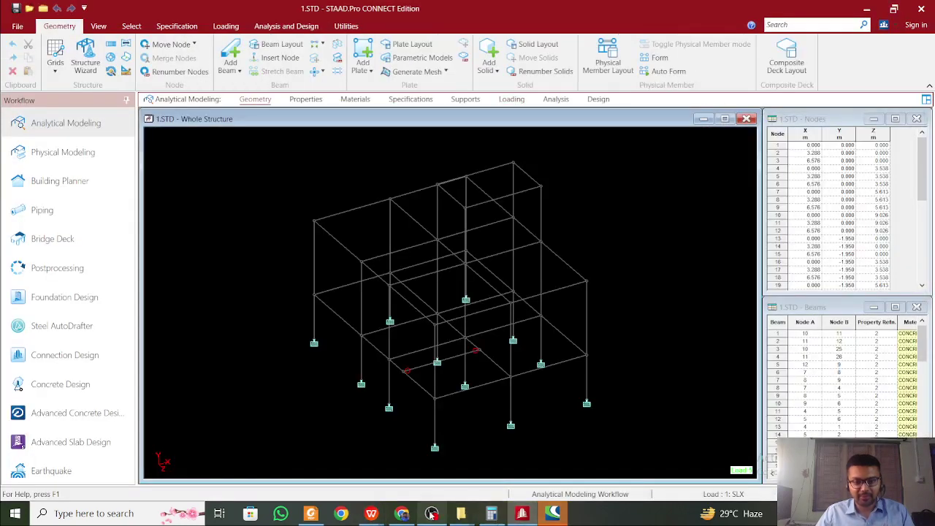
Switch to the Response Spectrum Analysis document in WPS Office and skim its checklist through to the base shear requirements of clause 7.7.3
mouse_move(376, 517)
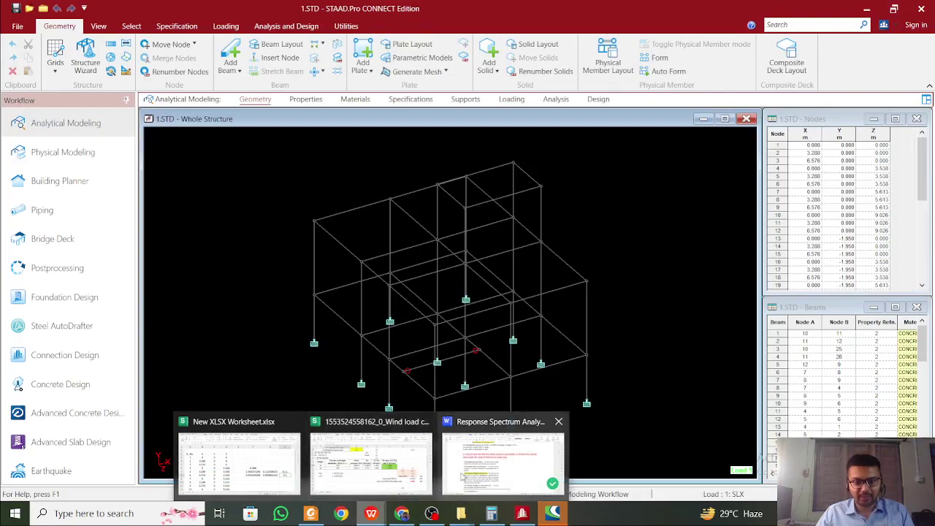
left_click(467, 467)
scroll(446, 360, "up", 10)
scroll(445, 360, "down", 12)
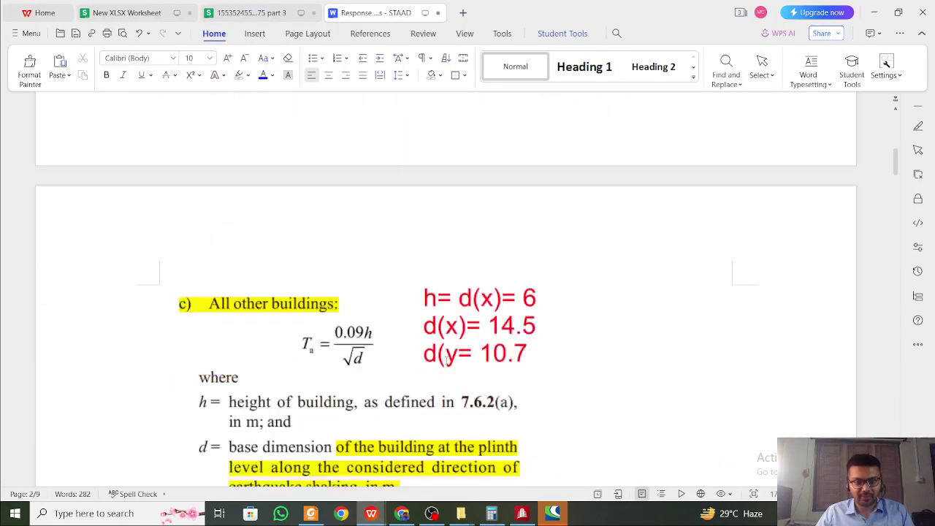
scroll(445, 360, "down", 15)
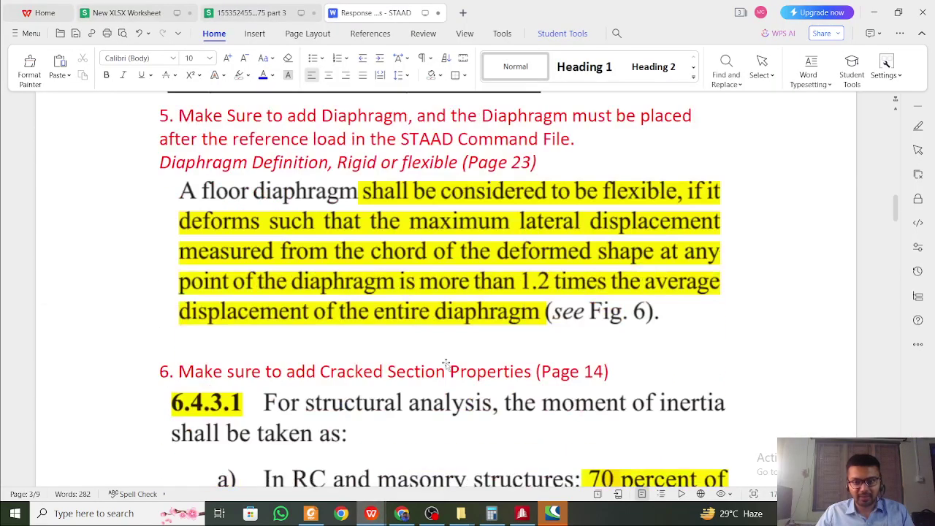
scroll(445, 363, "down", 15)
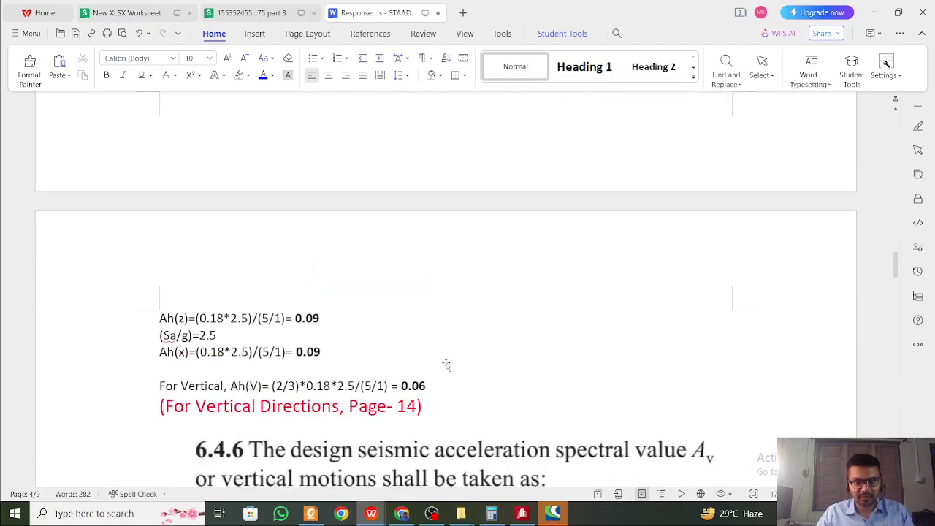
scroll(446, 364, "down", 2)
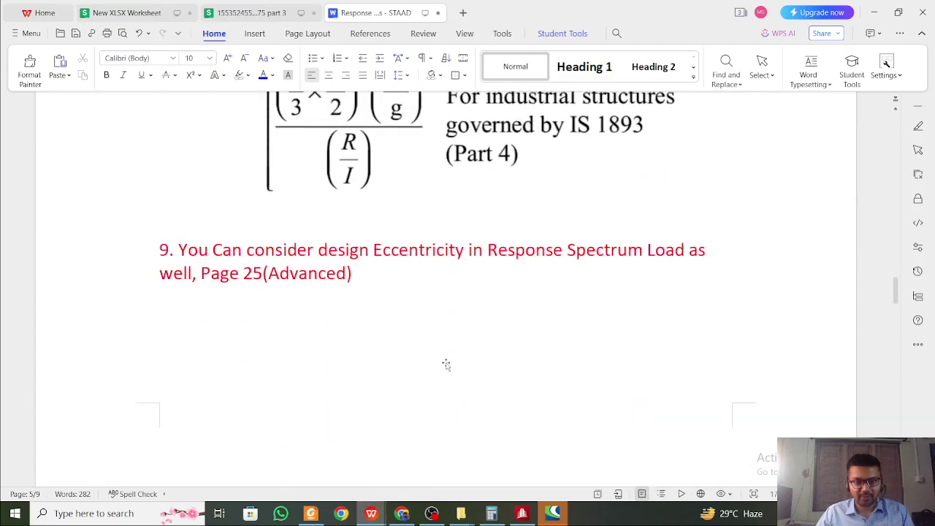
scroll(446, 364, "down", 10)
scroll(446, 365, "down", 10)
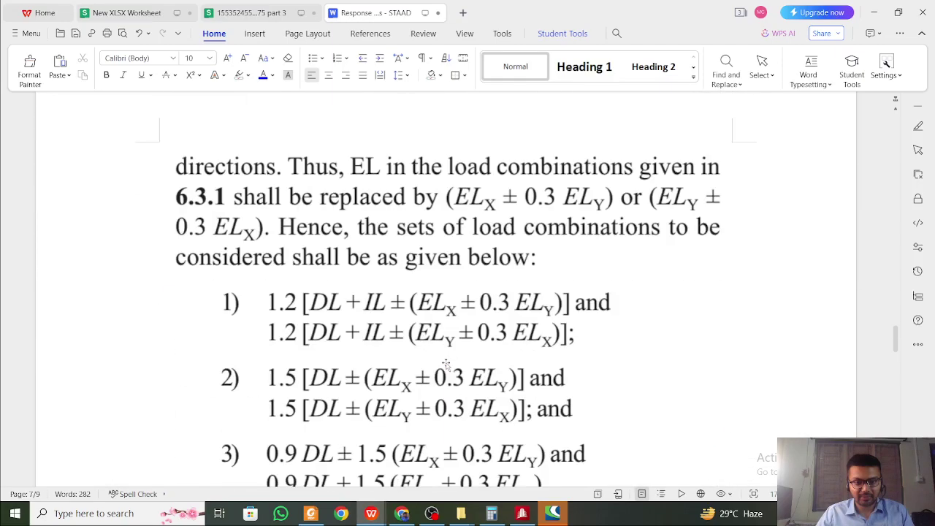
scroll(446, 365, "down", 15)
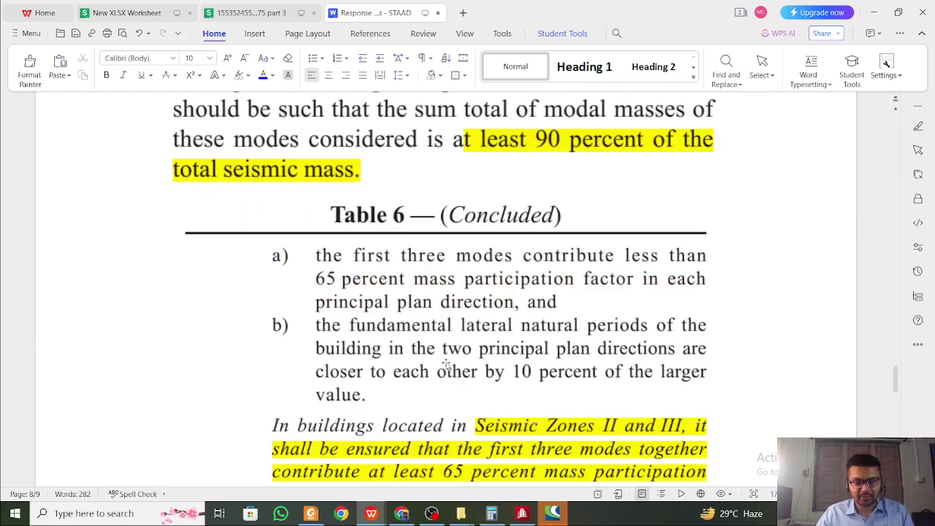
scroll(446, 364, "down", 6)
scroll(511, 356, "up", 15)
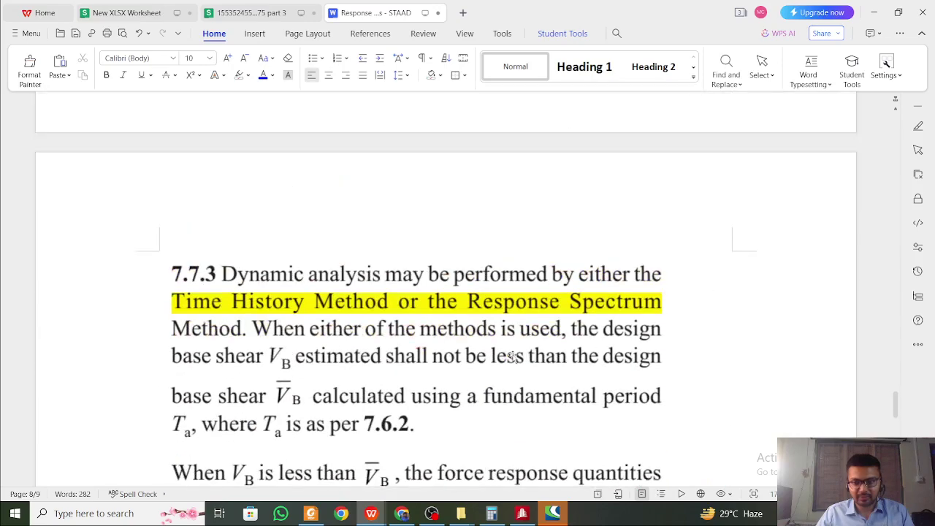
scroll(514, 355, "up", 3)
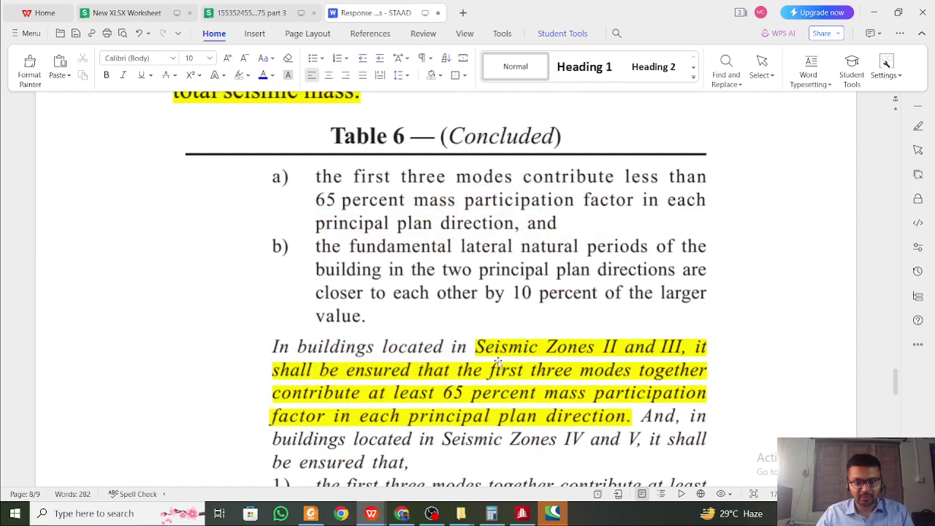
scroll(493, 365, "down", 20)
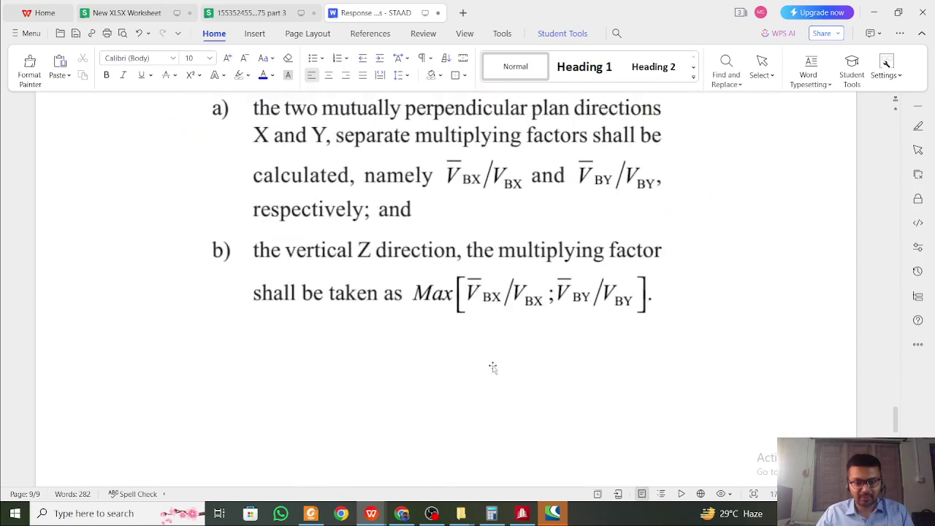
scroll(493, 367, "up", 8)
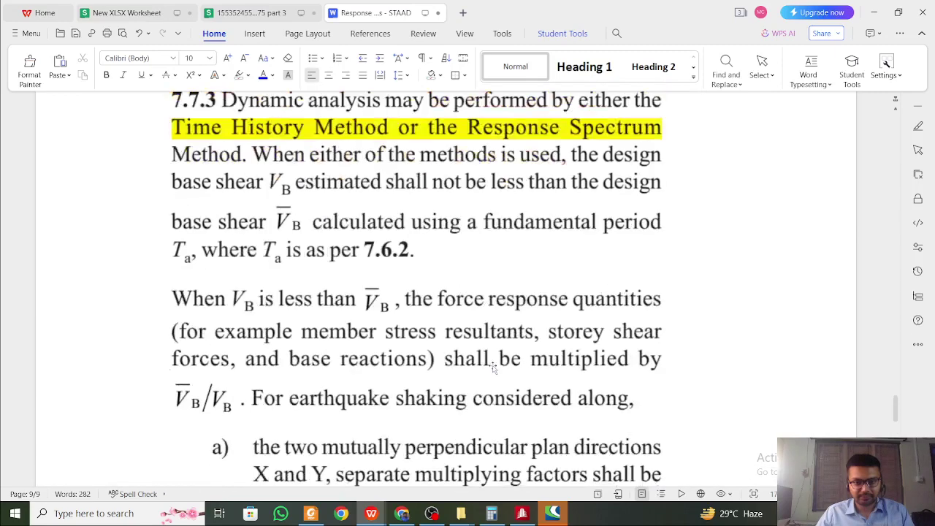
scroll(493, 368, "down", 1)
scroll(493, 368, "down", 1)
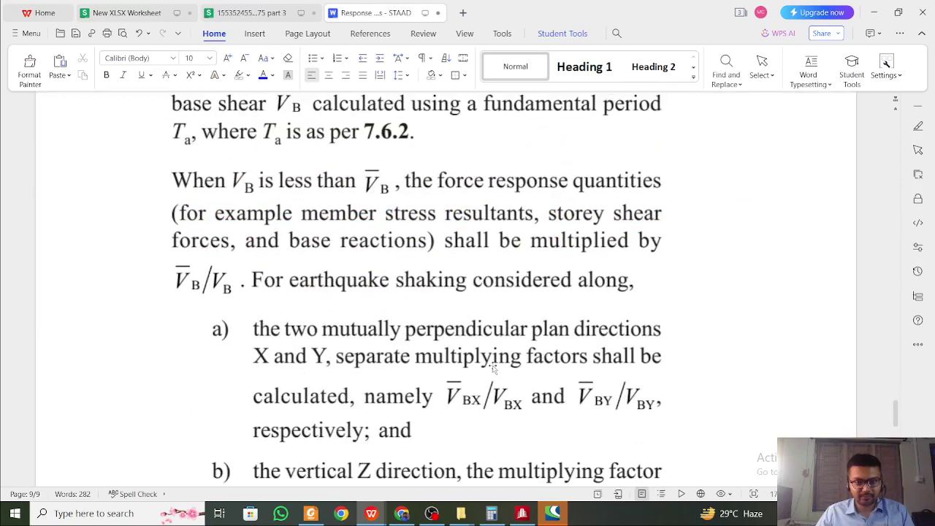
Review the document's notes backwards, from modal mass participation and load combinations to the seismic mass source and time period
scroll(493, 369, "up", 15)
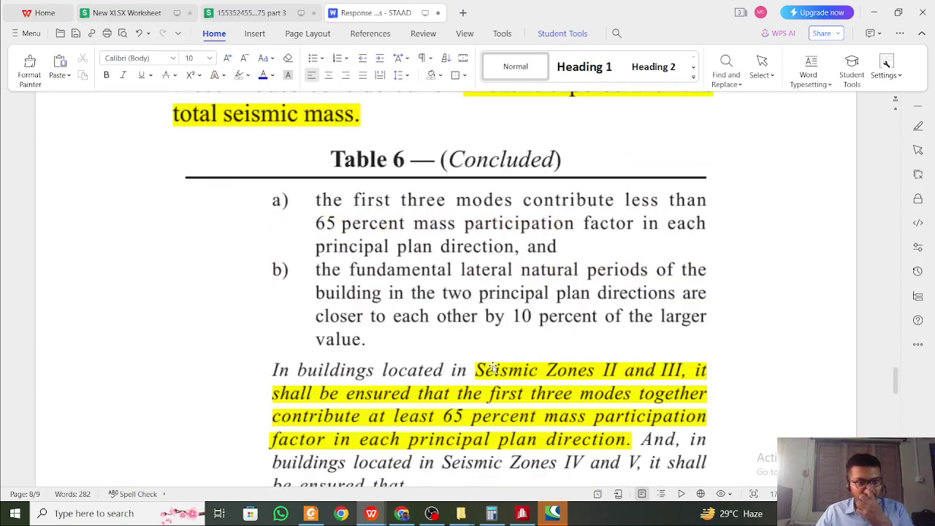
scroll(493, 367, "up", 15)
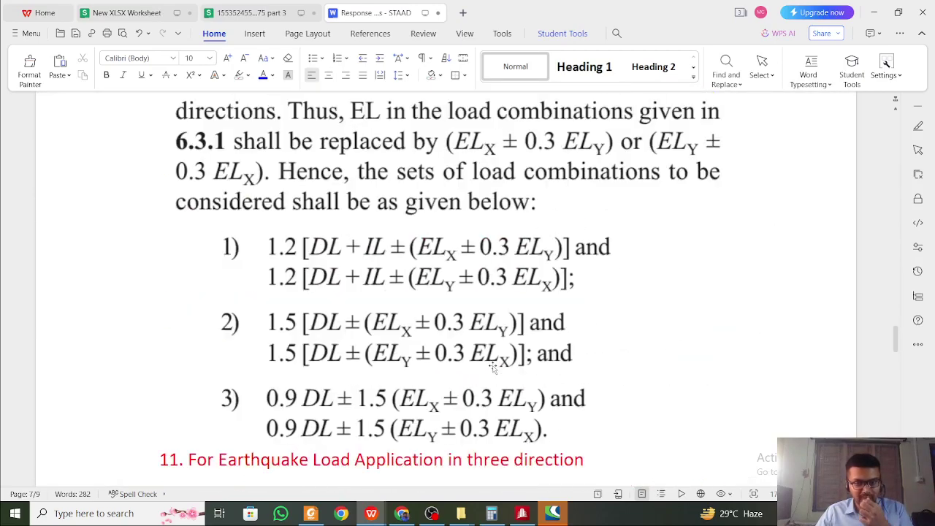
scroll(493, 367, "up", 15)
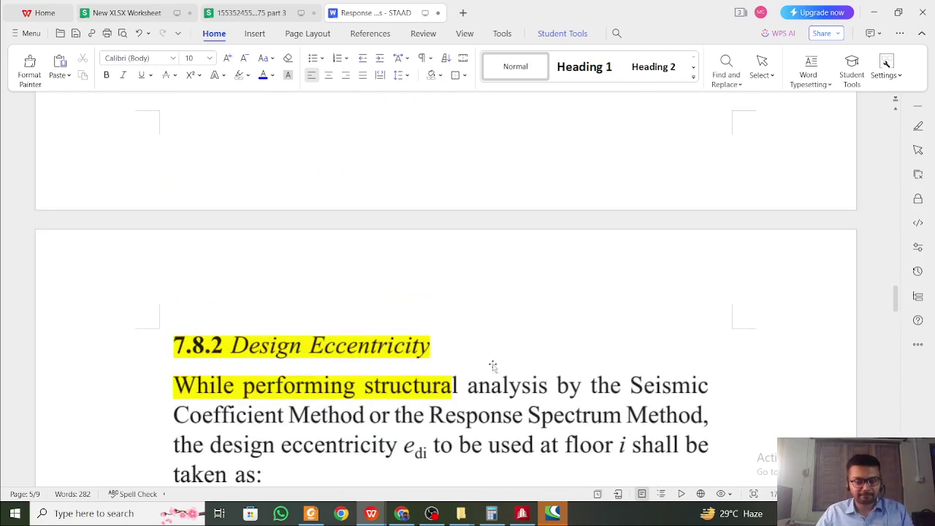
scroll(493, 367, "up", 8)
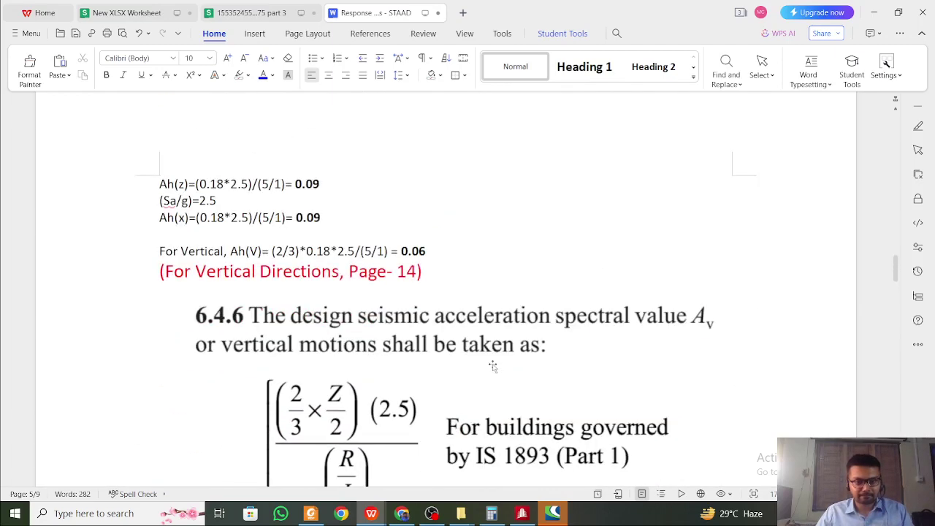
scroll(493, 367, "up", 5)
scroll(493, 367, "down", 5)
scroll(492, 367, "up", 20)
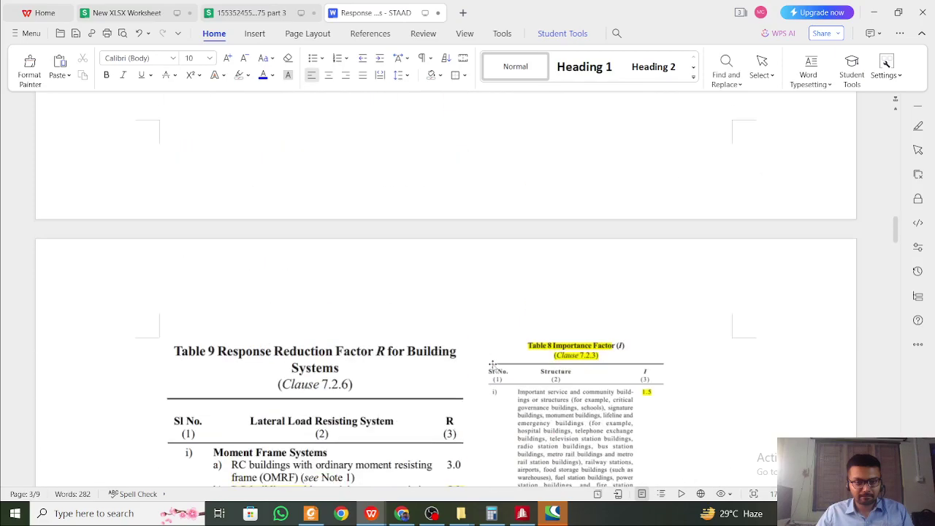
scroll(493, 367, "up", 15)
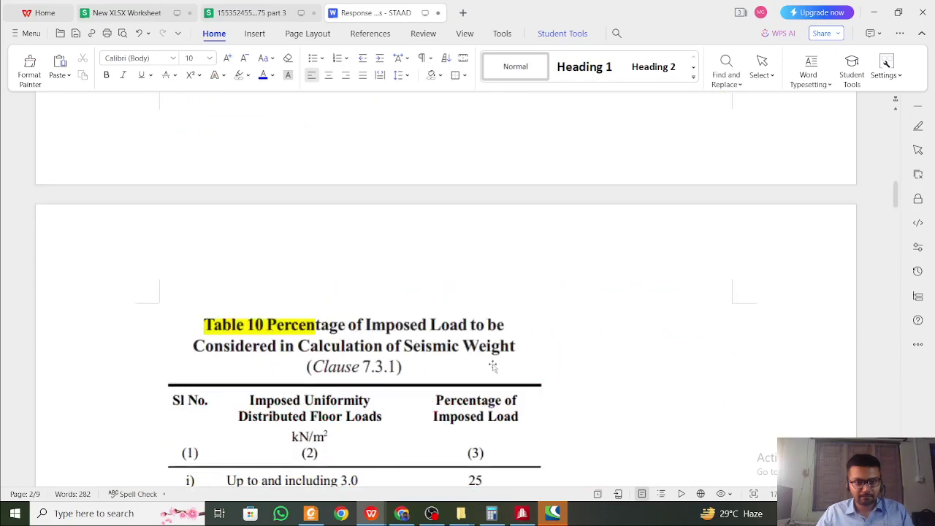
scroll(493, 367, "down", 20)
scroll(493, 367, "up", 4)
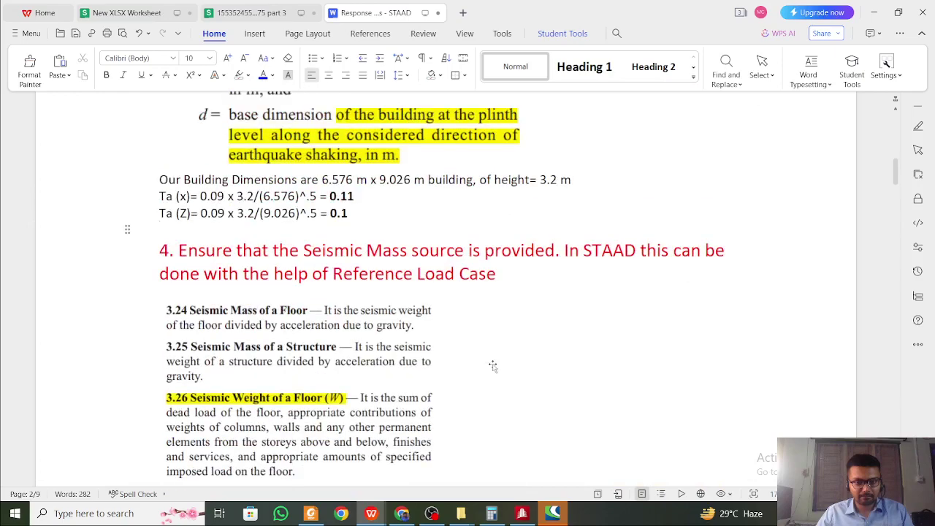
scroll(493, 367, "up", 12)
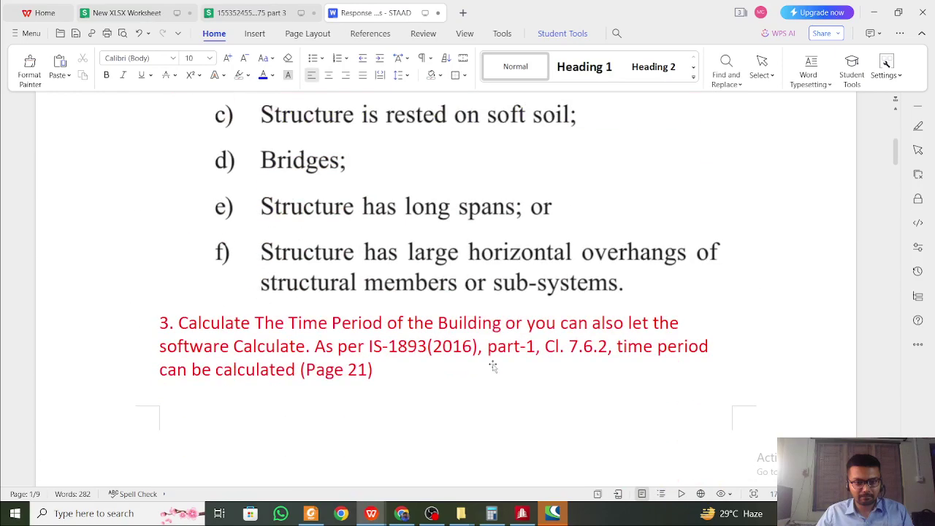
Examine checklist items 1 and 2 and the clause 6.3.3.1 conditions for considering vertical earthquake effects
scroll(448, 360, "up", 10)
scroll(407, 337, "down", 4)
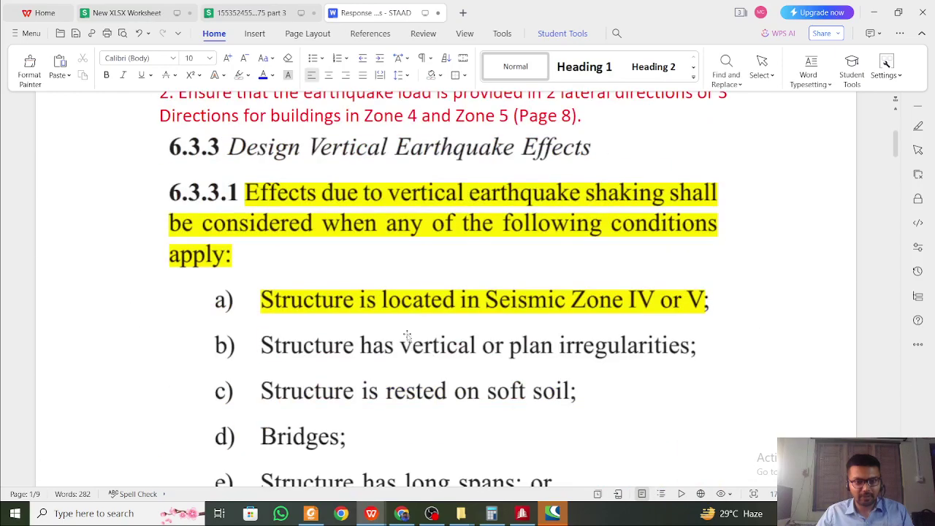
scroll(369, 301, "up", 3)
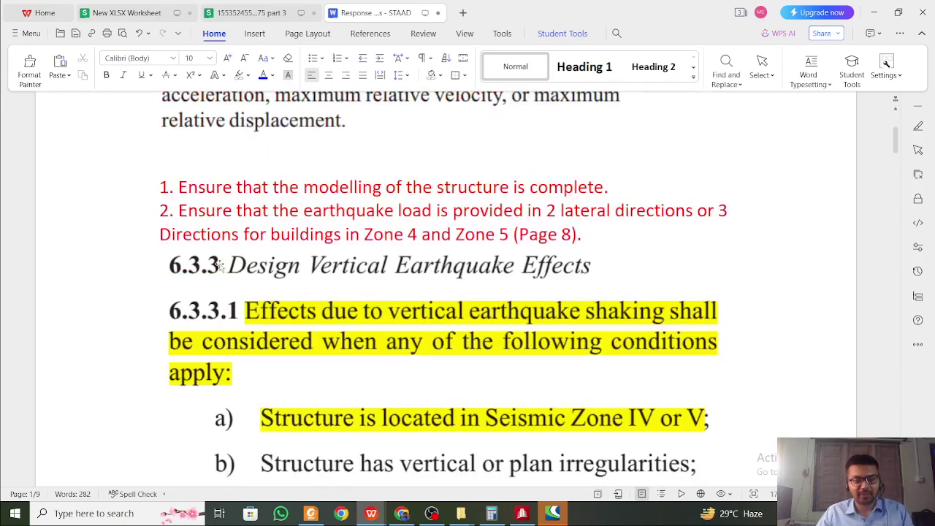
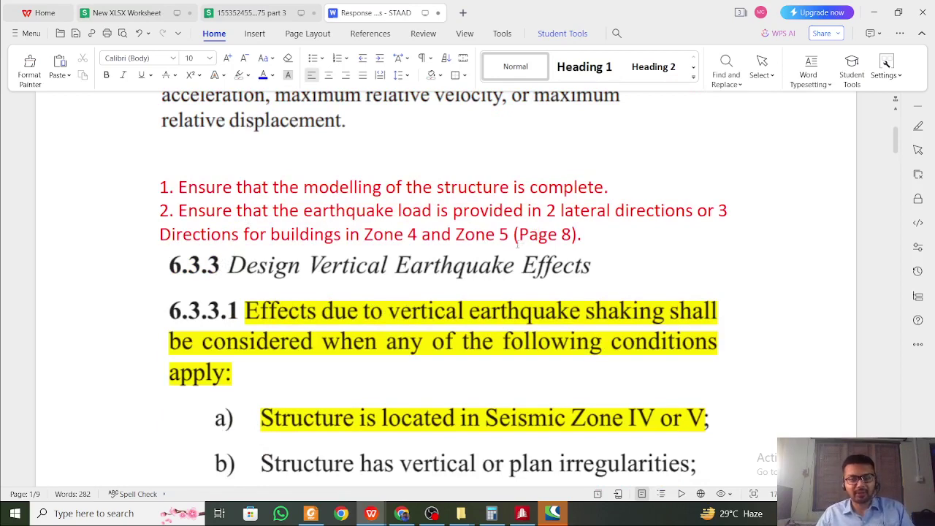
scroll(496, 251, "down", 1)
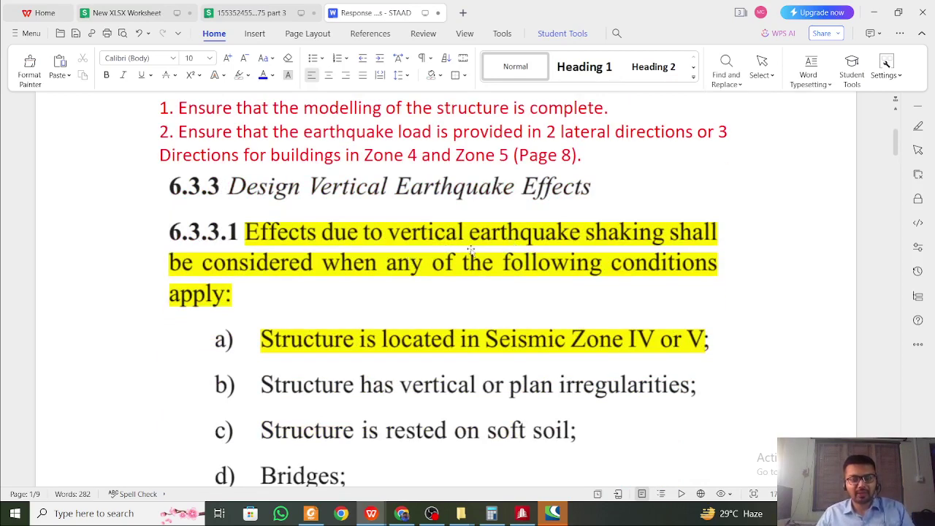
scroll(482, 279, "down", 2)
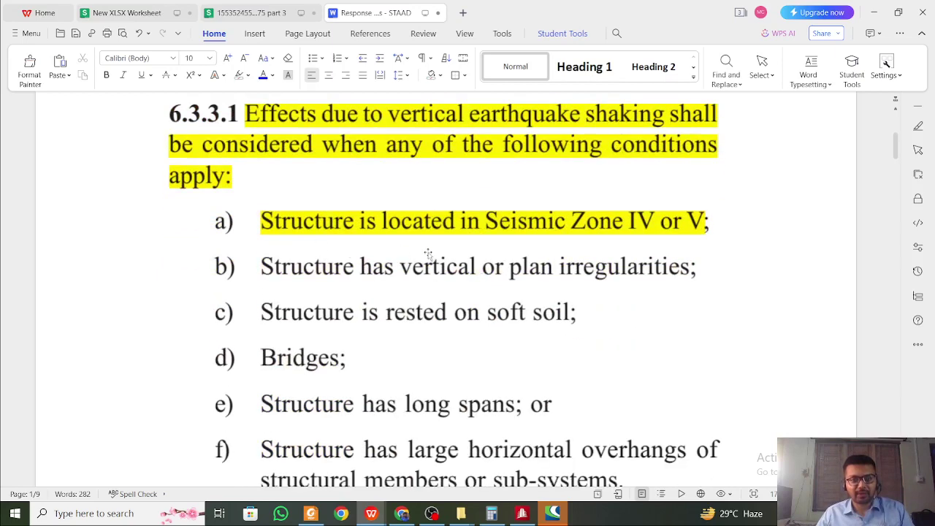
scroll(577, 296, "down", 1)
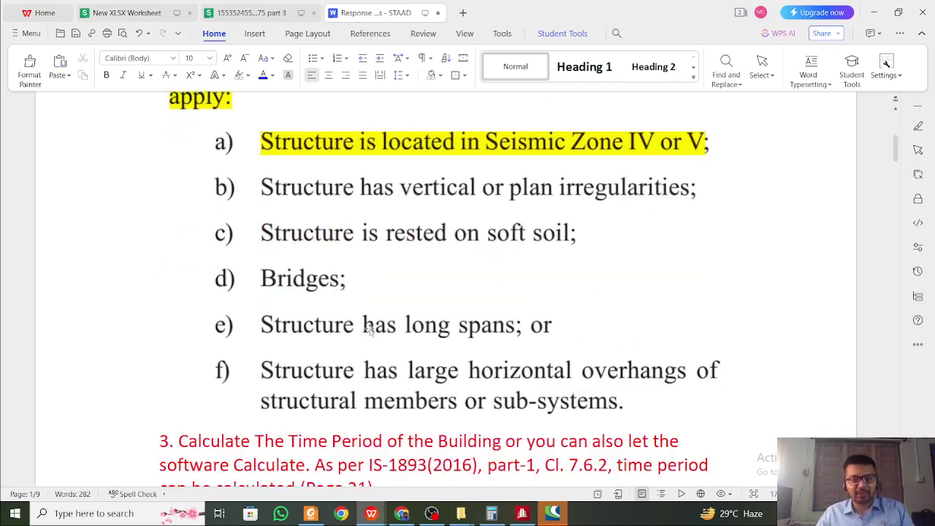
scroll(489, 387, "down", 1)
scroll(475, 358, "up", 3)
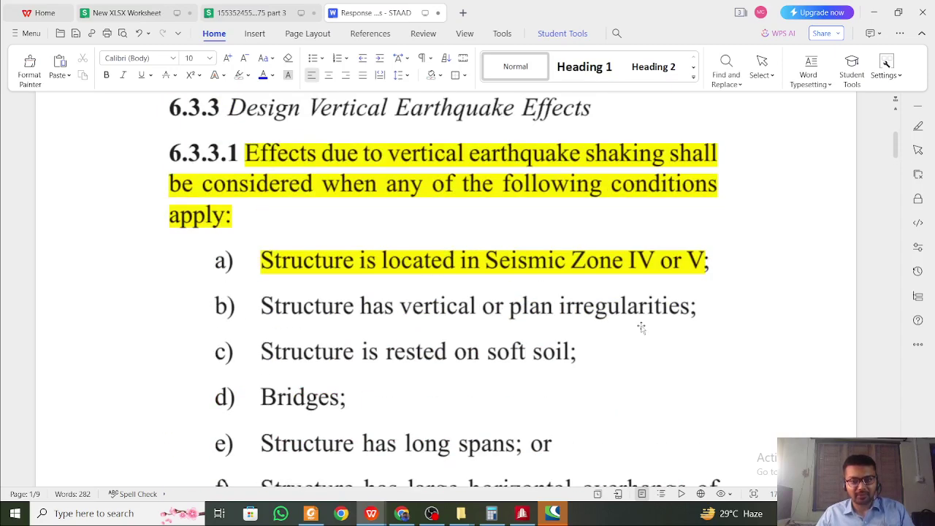
Skim the remaining clause 6.3.3.1 conditions, then switch back to STAAD.Pro and list the load cases, selecting W1
scroll(584, 292, "down", 2)
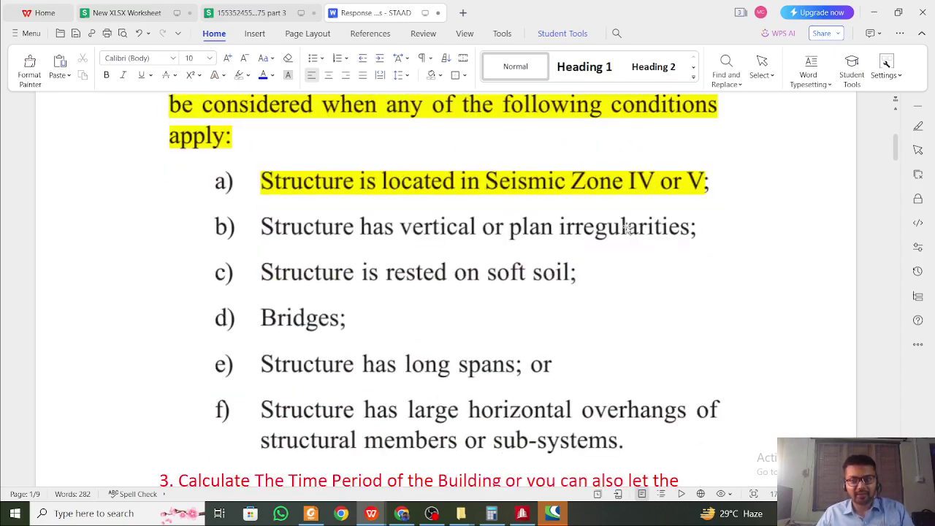
left_click(876, 11)
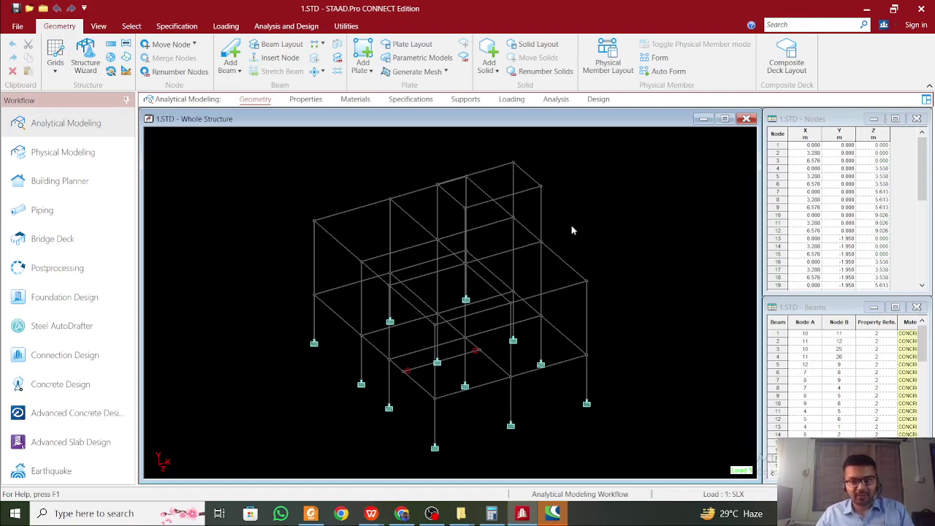
left_click(511, 99)
left_click(720, 141)
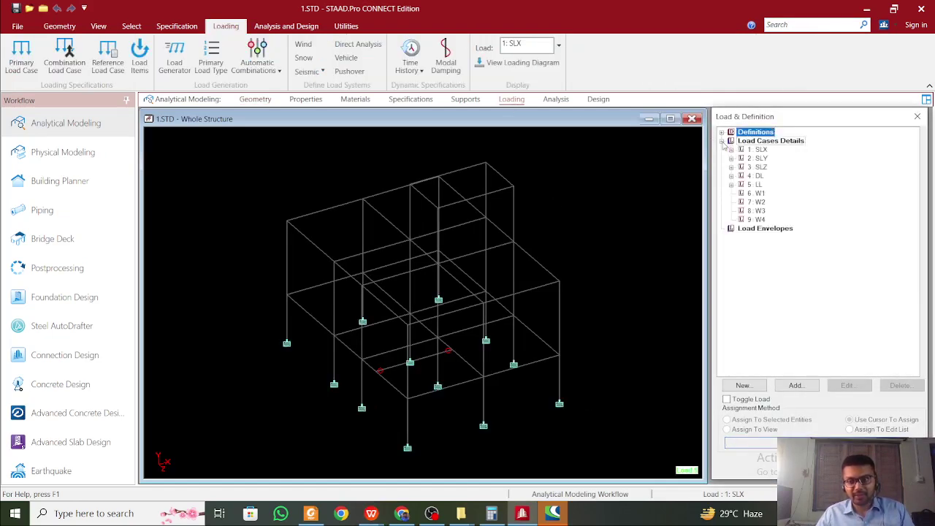
left_click(757, 193)
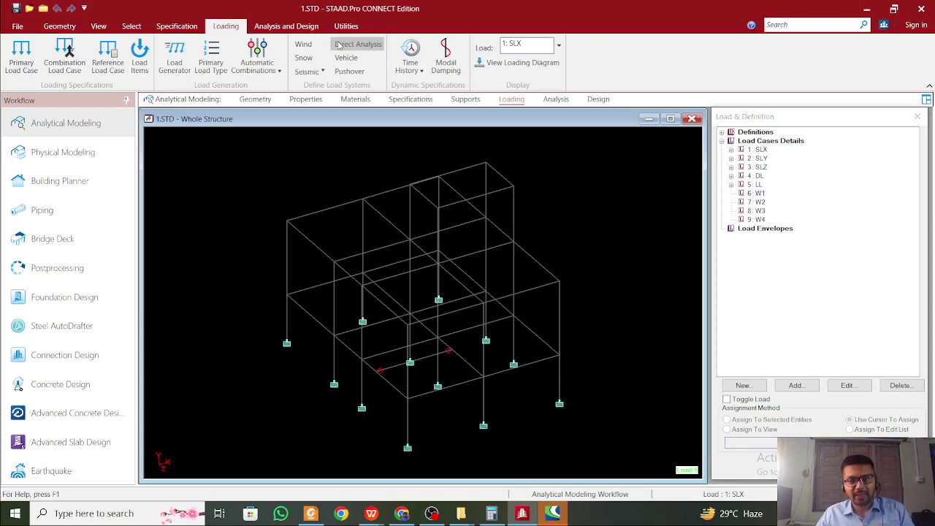
Start a new beam member specification and bring up its property reduction factors
left_click(411, 99)
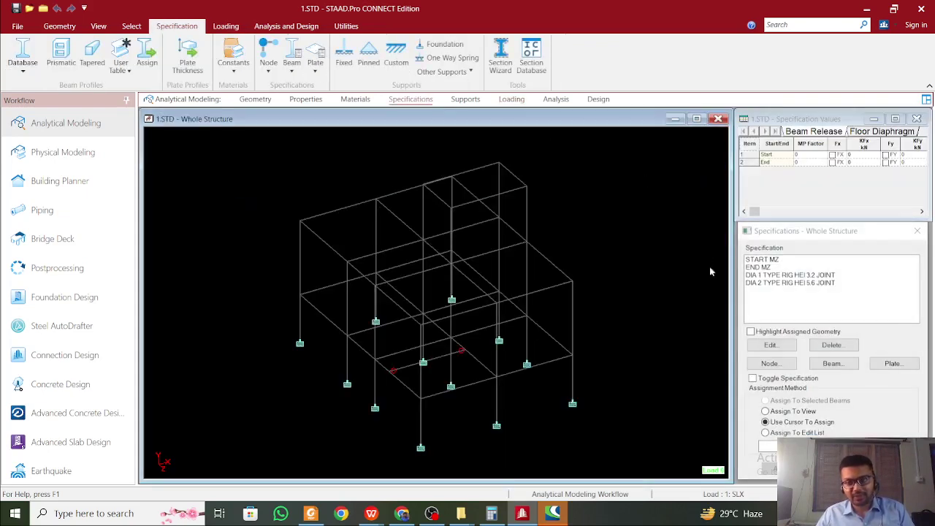
left_click(838, 368)
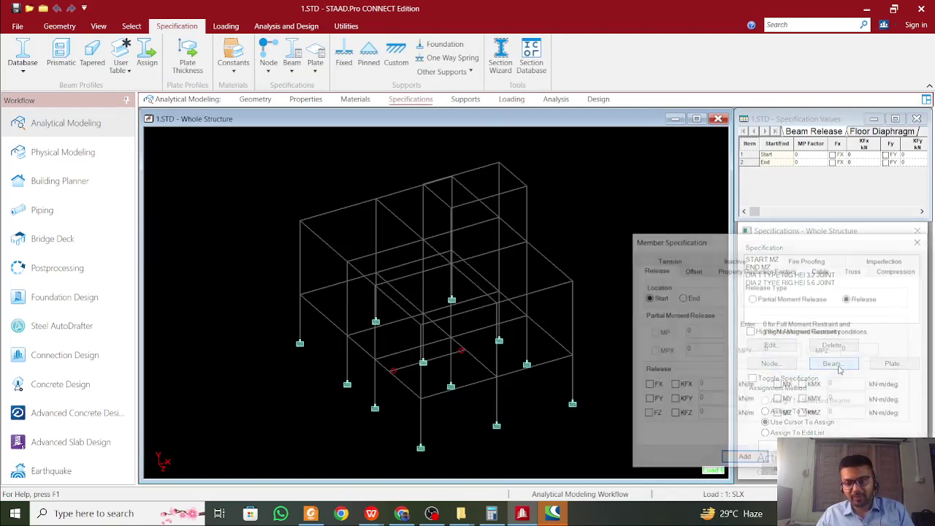
left_click_drag(812, 242, 646, 193)
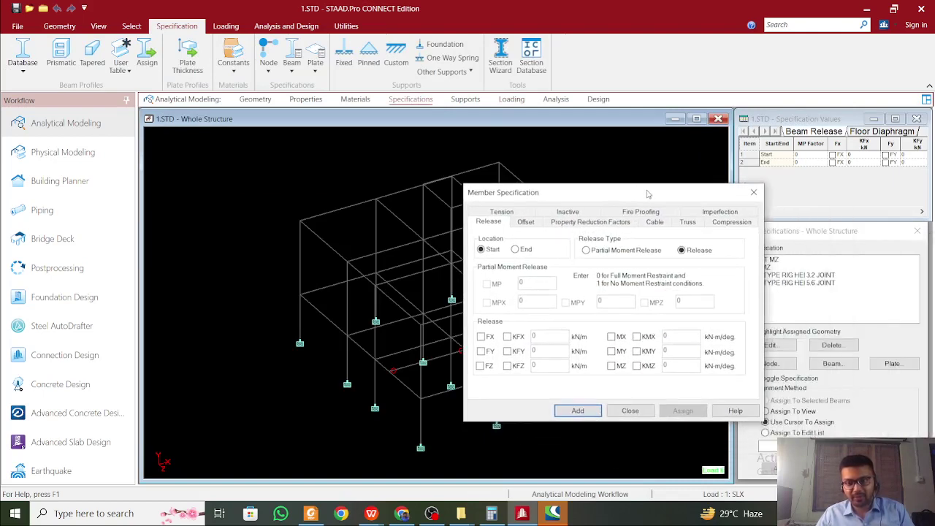
left_click(593, 222)
left_click(672, 273)
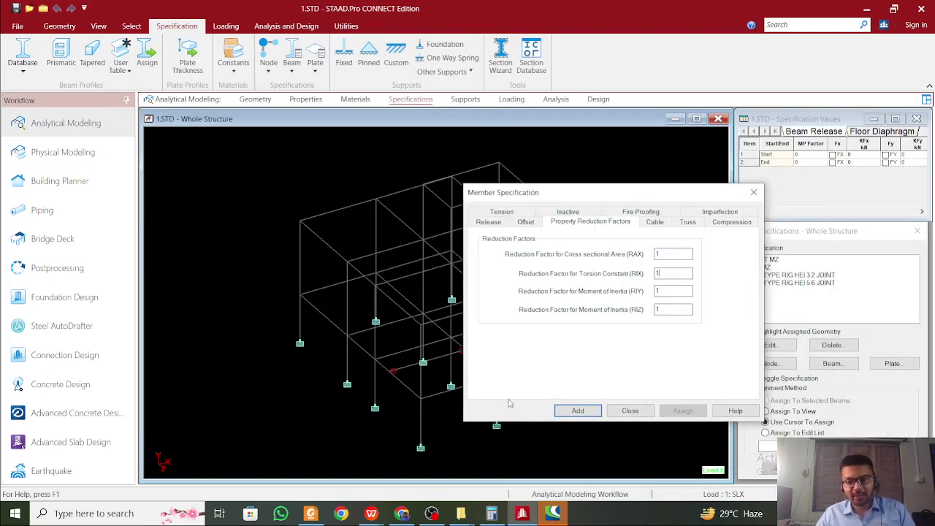
Switch to the Response Spectrum Analysis document in WPS Office and examine item 6 on cracked section properties, clause 6.4.3.1
mouse_move(371, 513)
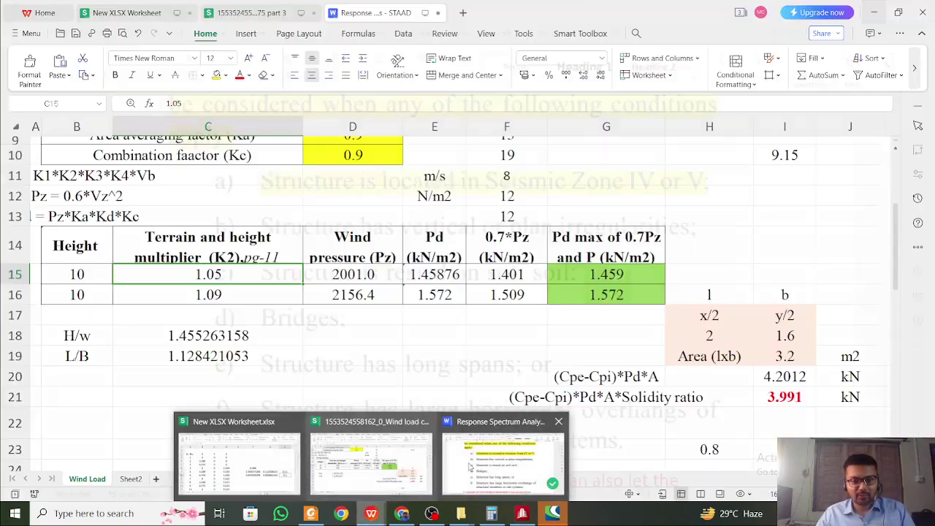
left_click(490, 478)
scroll(420, 334, "up", 3)
scroll(420, 334, "up", 5)
scroll(420, 335, "down", 12)
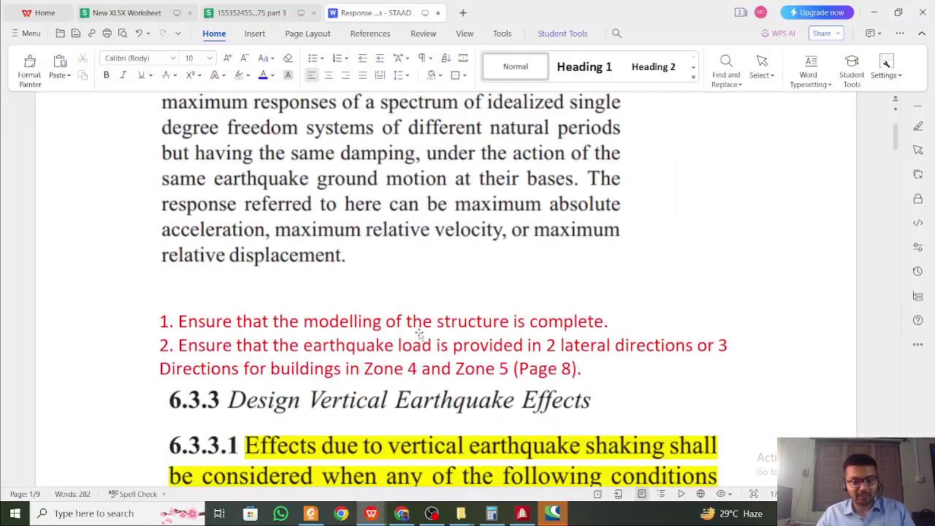
scroll(420, 334, "down", 5)
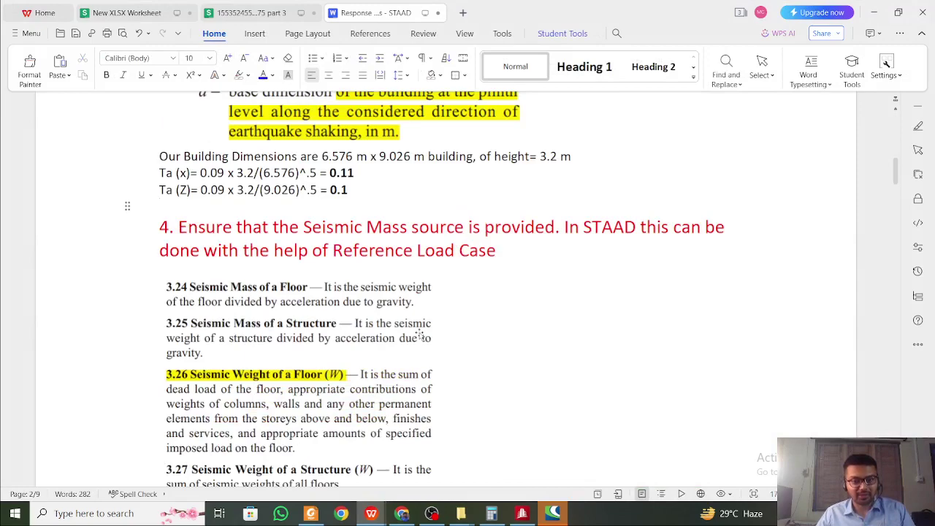
scroll(420, 335, "up", 4)
scroll(420, 334, "down", 10)
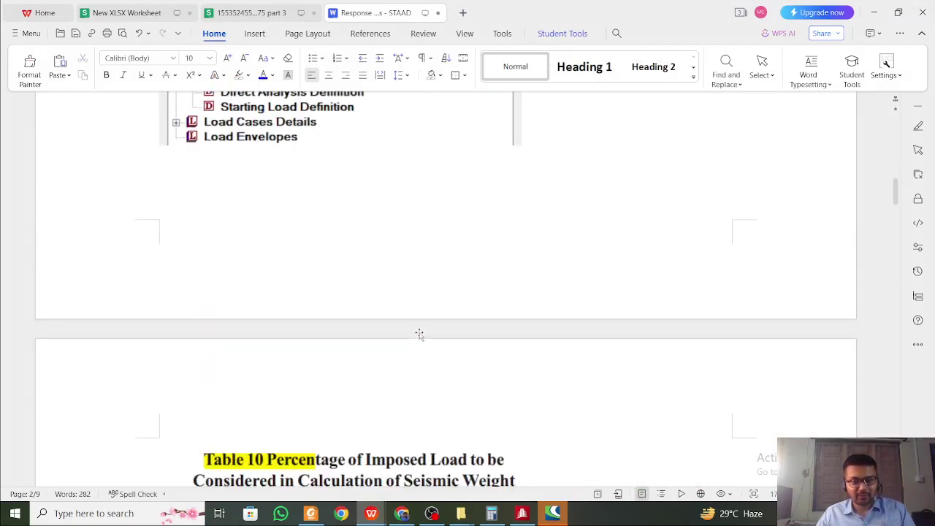
scroll(419, 334, "down", 15)
scroll(420, 334, "up", 4)
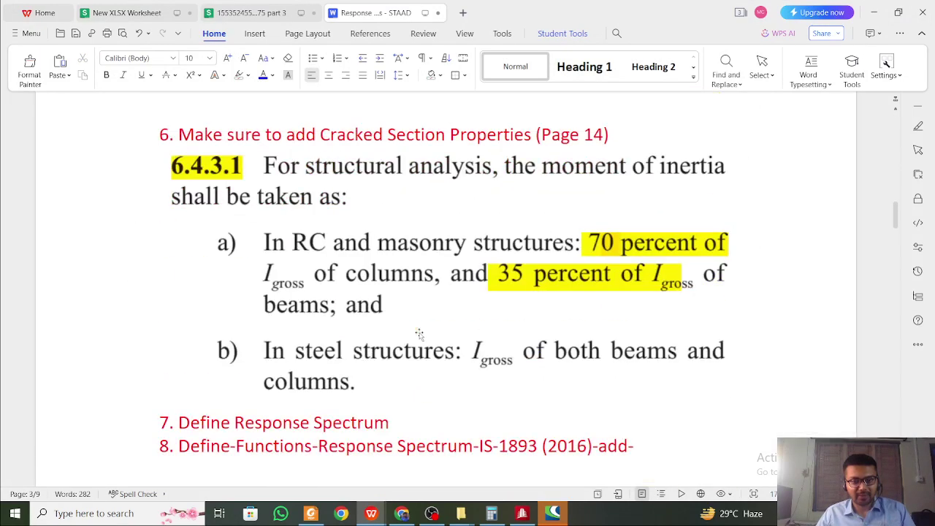
scroll(419, 334, "up", 1)
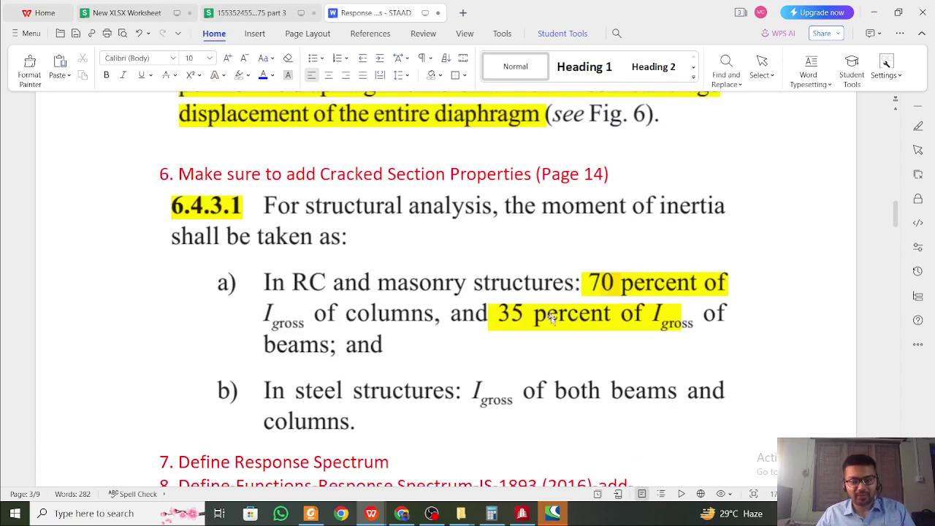
Back in STAAD.Pro, add a property reduction specification with both moment of inertia factors, RIY and RIZ, set to 0.35
left_click(872, 12)
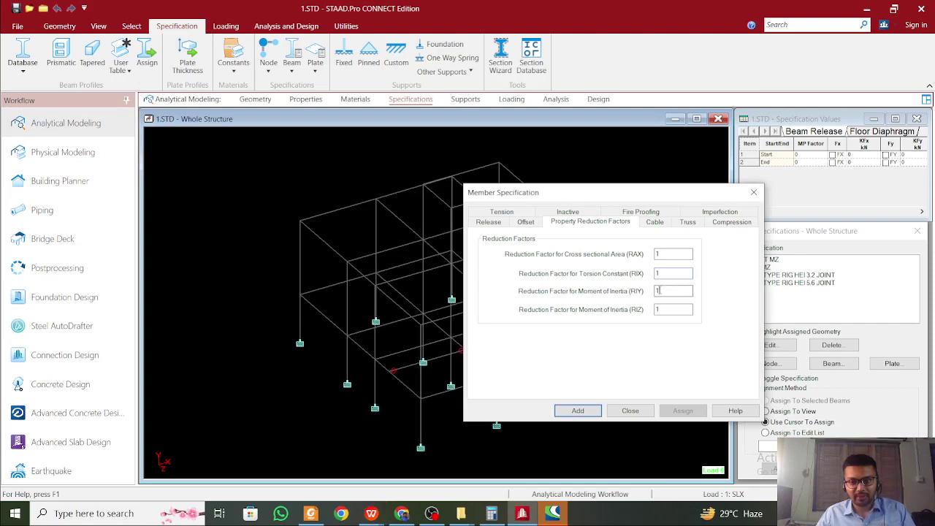
key("BackSpace")
type("0.35")
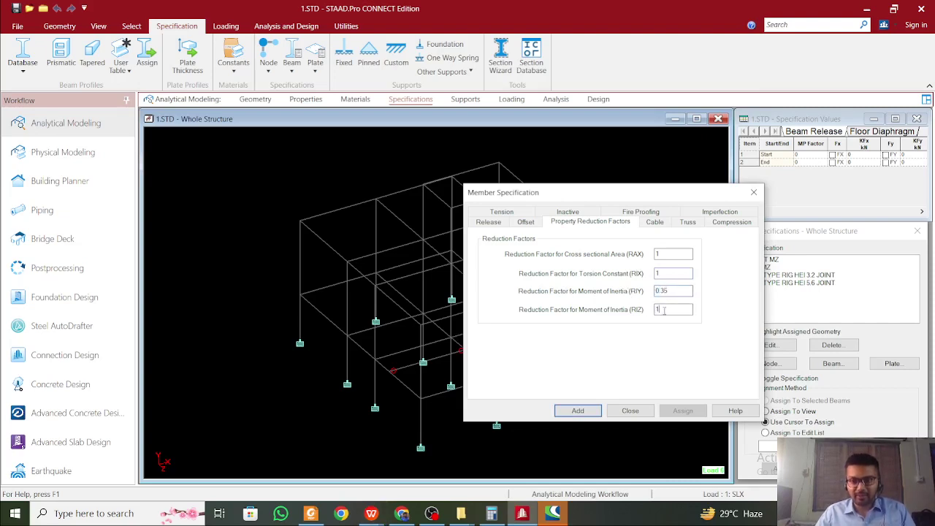
double_click(665, 309)
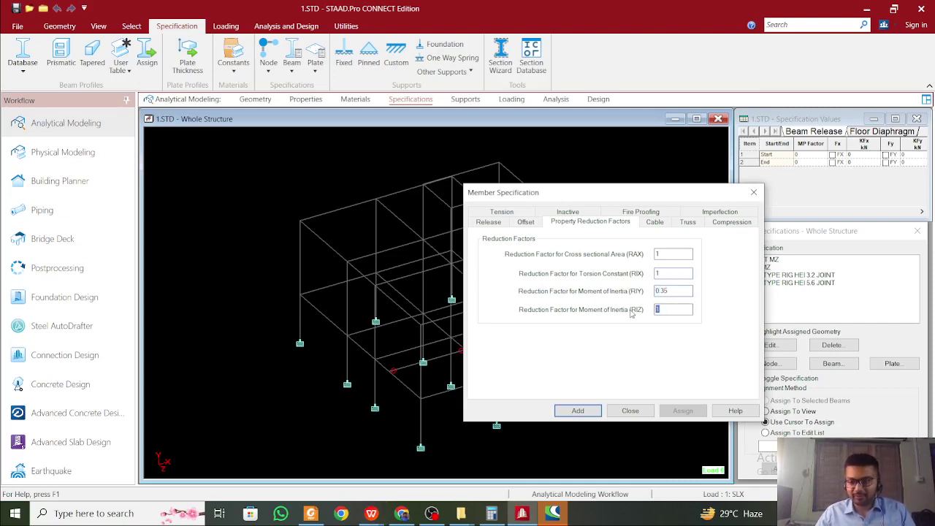
type("0.35")
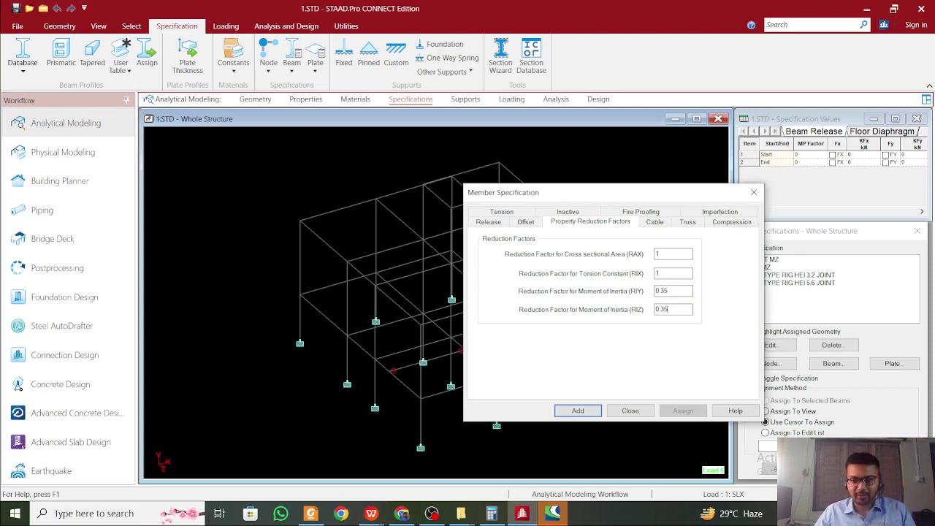
left_click(577, 411)
Add a second property reduction specification with both moment of inertia factors, RIY and RIZ, set to 0.7
left_click(826, 358)
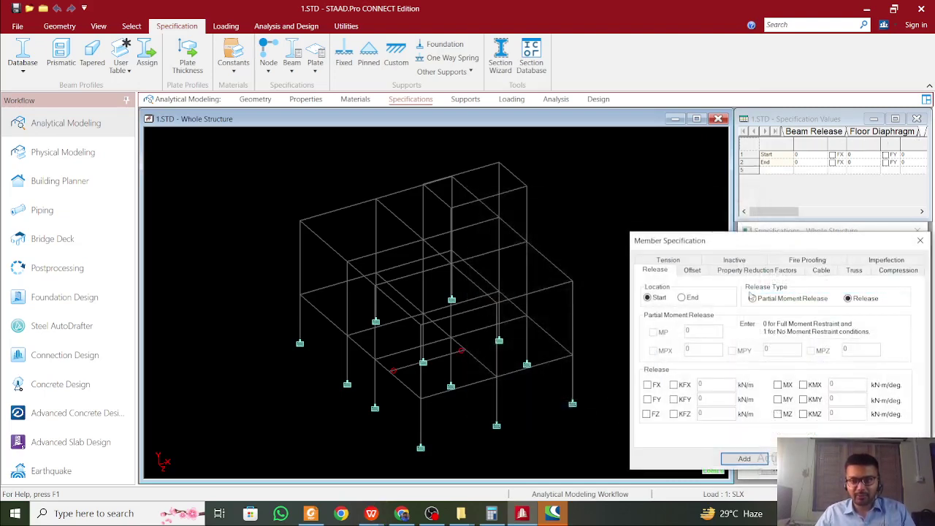
left_click(764, 271)
left_click_drag(796, 241, 647, 187)
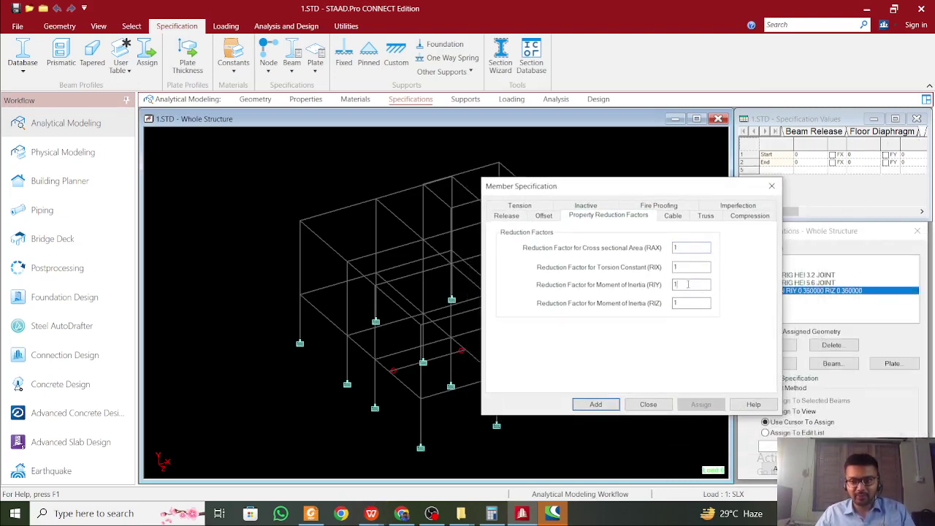
type("0.7")
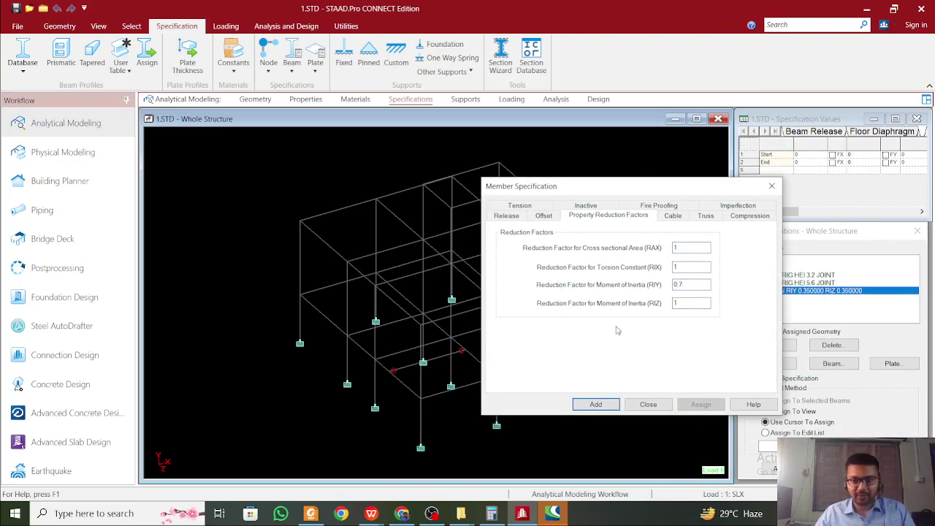
type("0.7")
left_click(596, 405)
Assign the 0.35 reduction specification to all beams parallel to X and Z
left_click(800, 290)
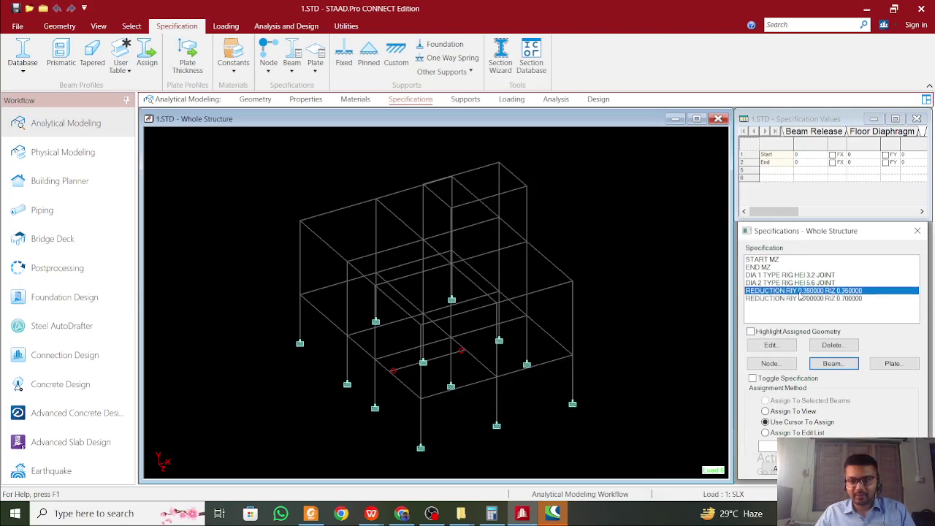
left_click(141, 34)
left_click(494, 44)
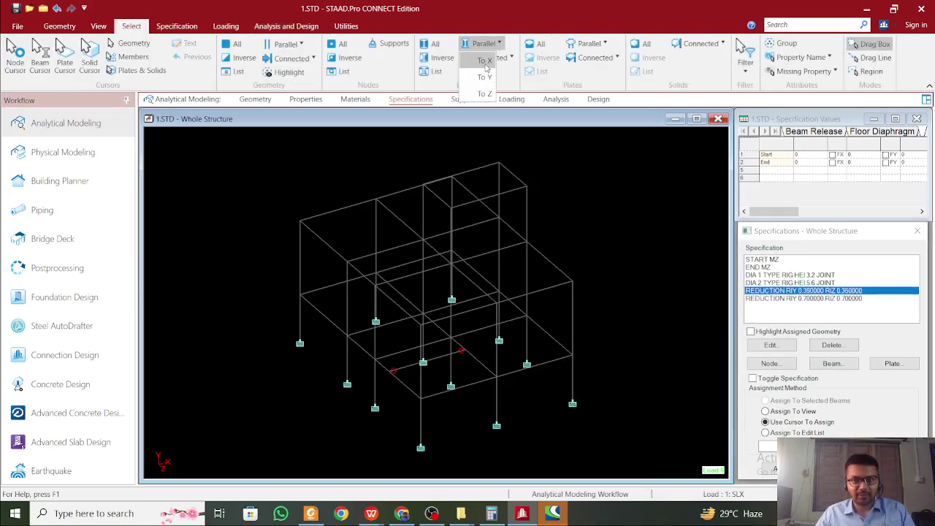
left_click(484, 93)
left_click(484, 43)
left_click(484, 94)
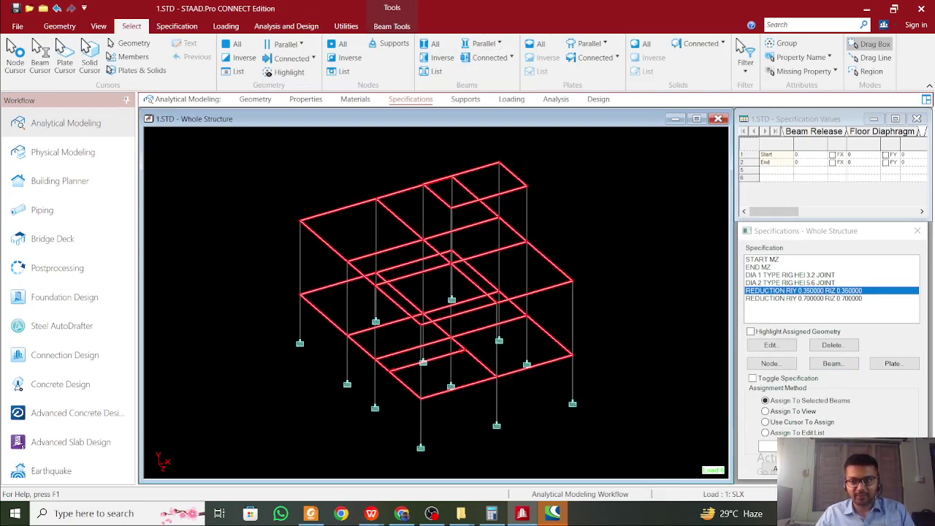
left_click(766, 468)
left_click(840, 388)
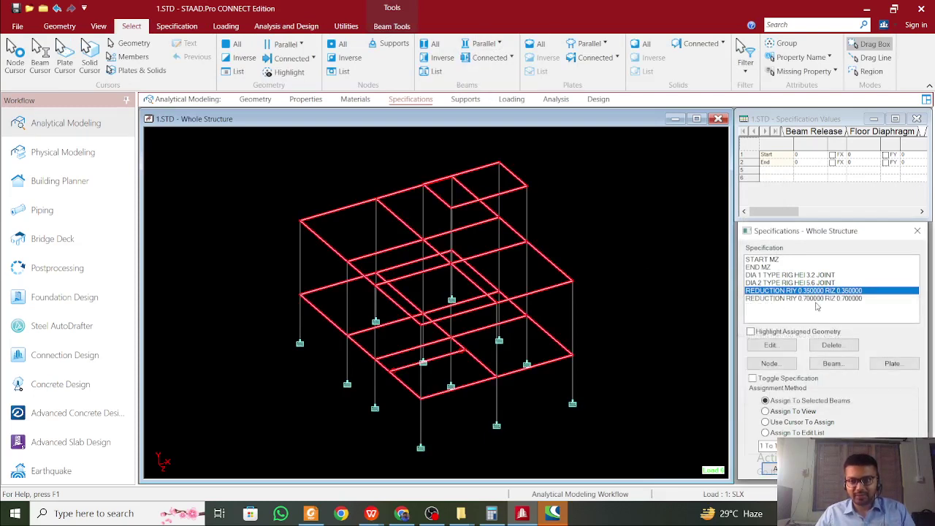
Assign the 0.7 reduction specification to all columns, the members parallel to Y
left_click(819, 299)
left_click(636, 219)
left_click(484, 43)
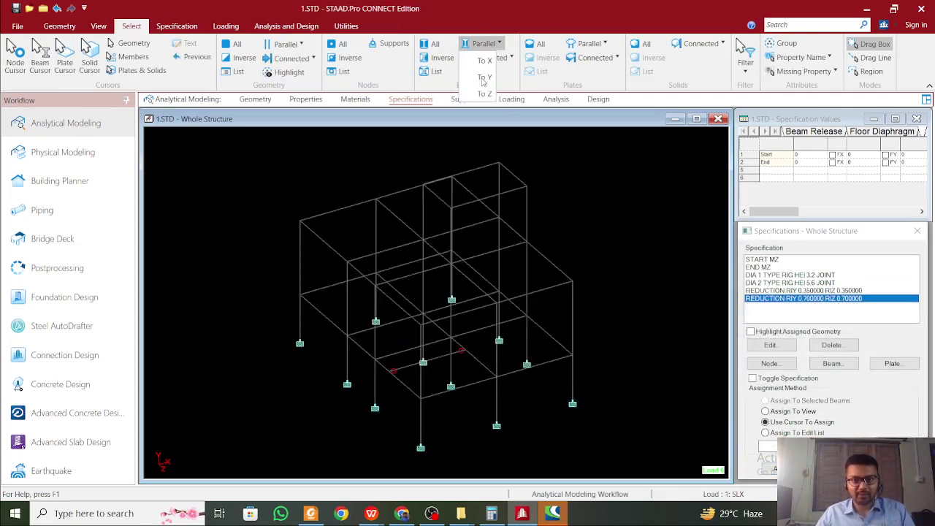
left_click(482, 84)
left_click(767, 447)
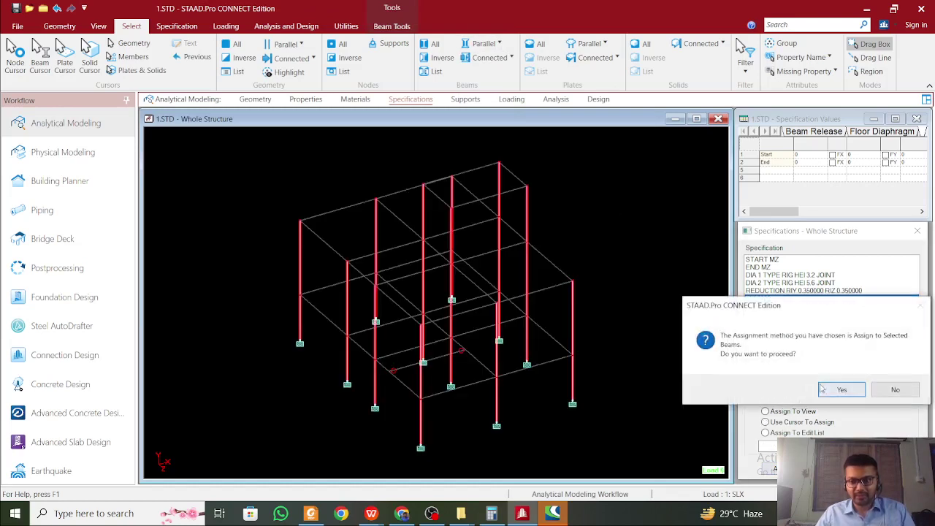
left_click(837, 389)
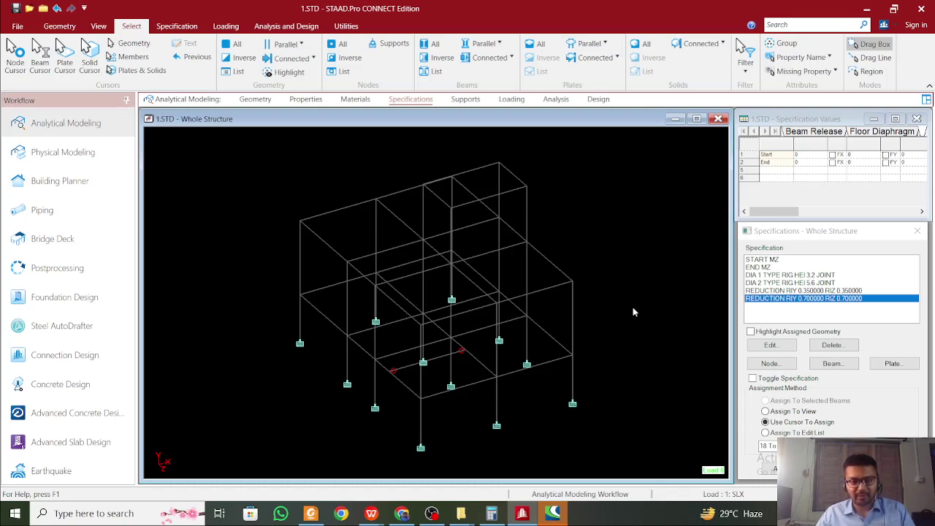
Add a Perform Analysis command with the All print option to the model
left_click(310, 26)
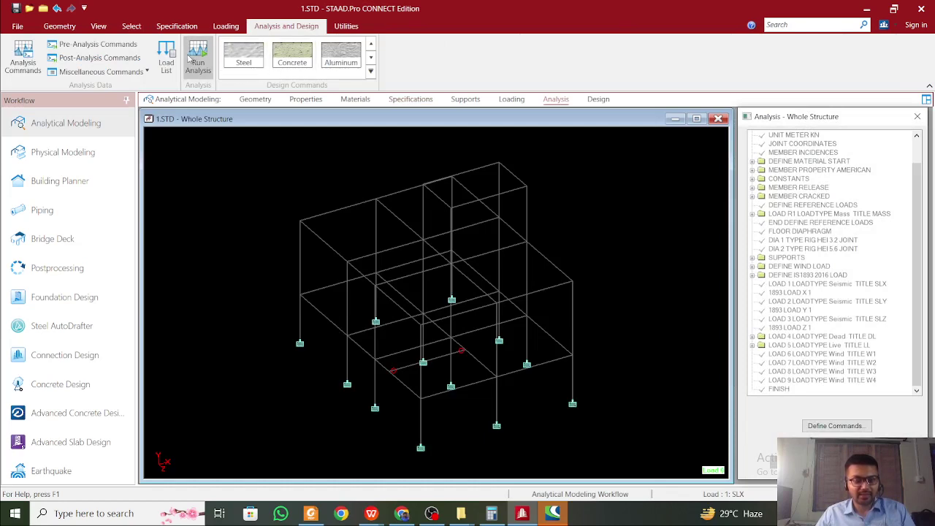
left_click(23, 57)
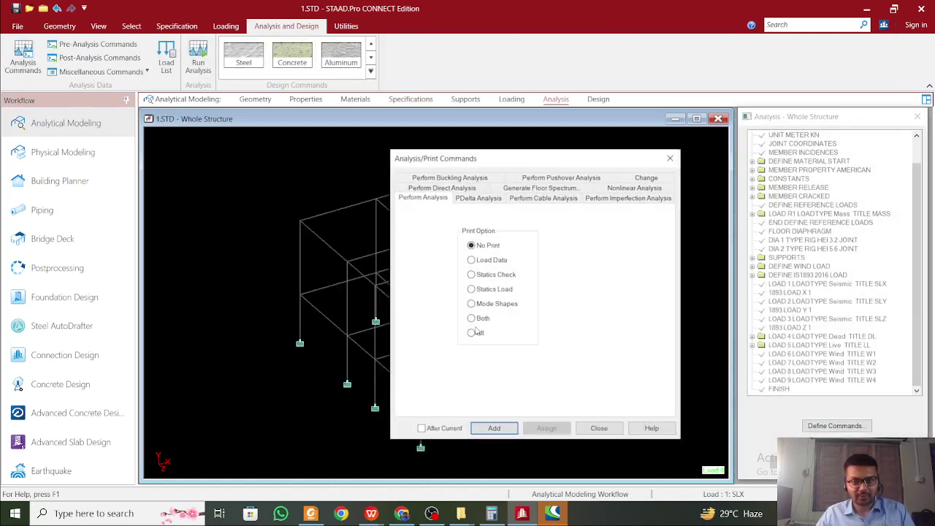
left_click(478, 333)
left_click(493, 427)
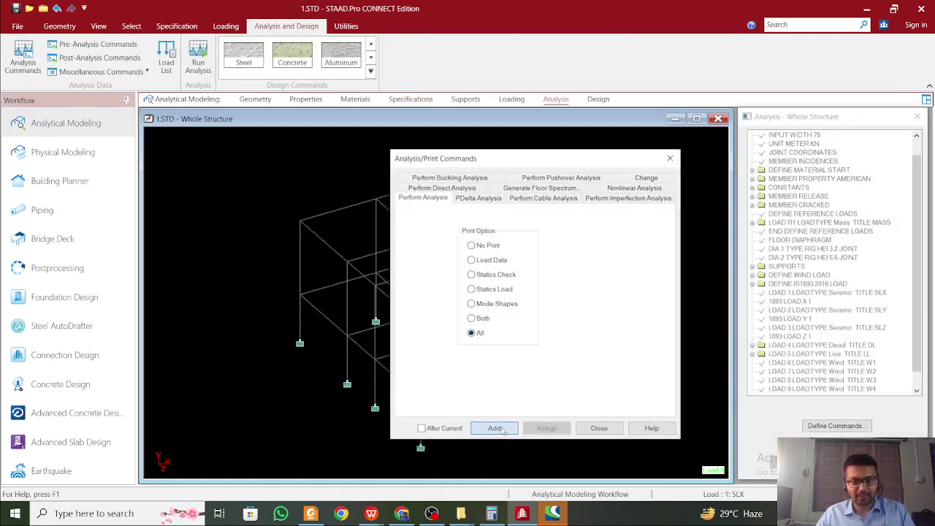
left_click(670, 159)
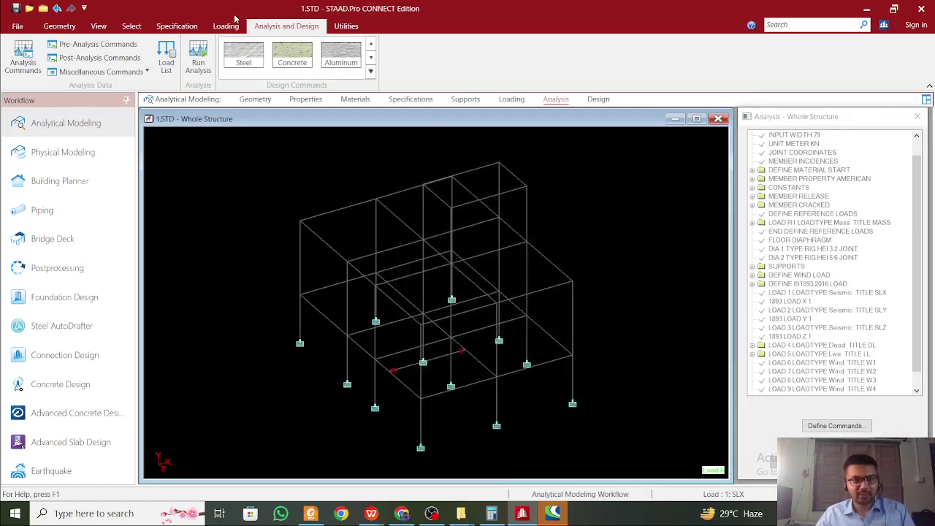
Run the analysis with the empty load cases included and highlight the errors and warnings summary line in the run log
left_click(198, 59)
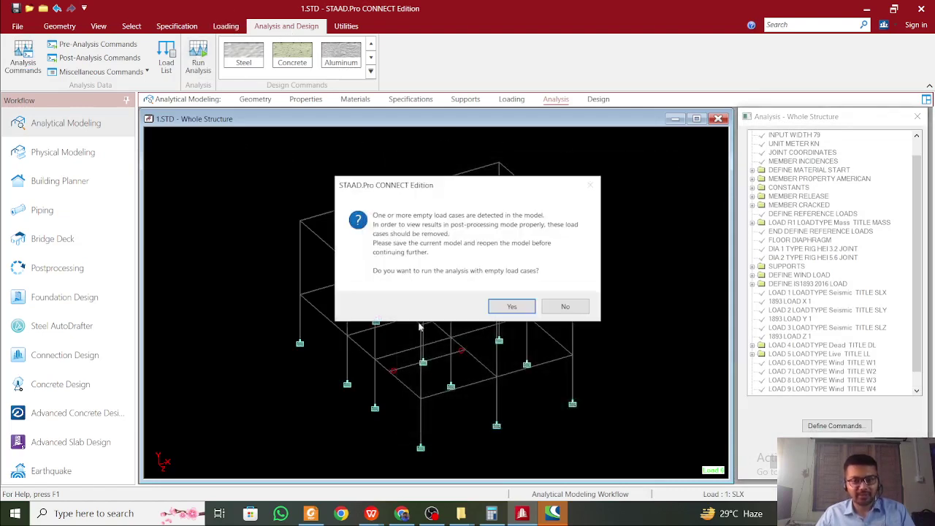
left_click(520, 309)
left_click(452, 317)
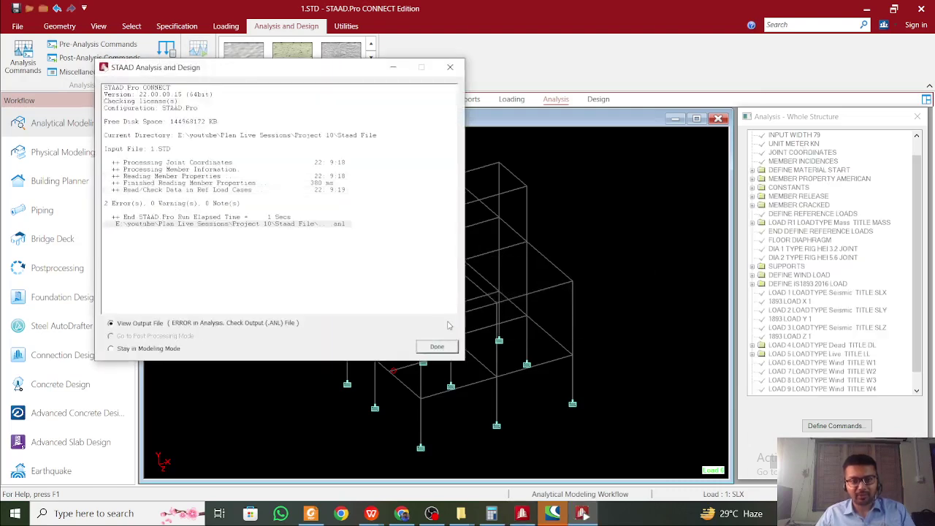
left_click(179, 203)
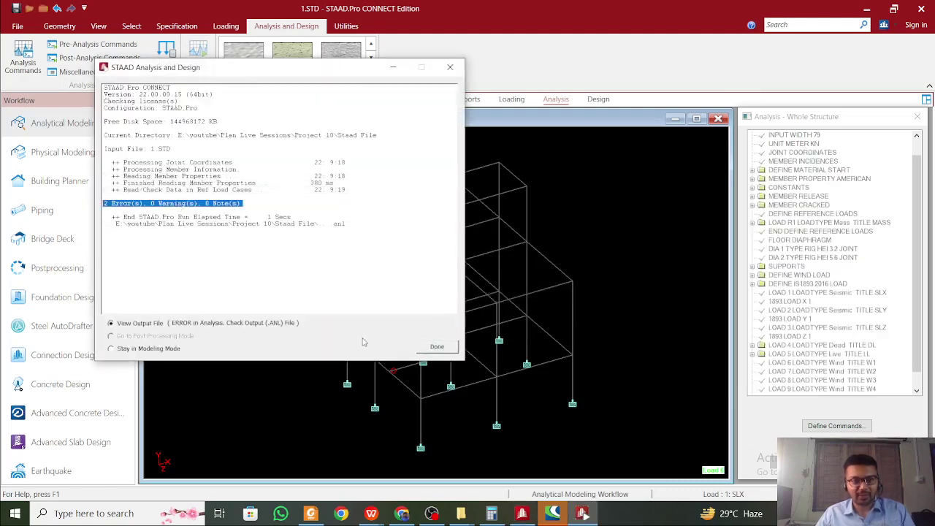
Open the analysis output file in an enlarged viewer and locate the support input error statement in it
left_click(437, 347)
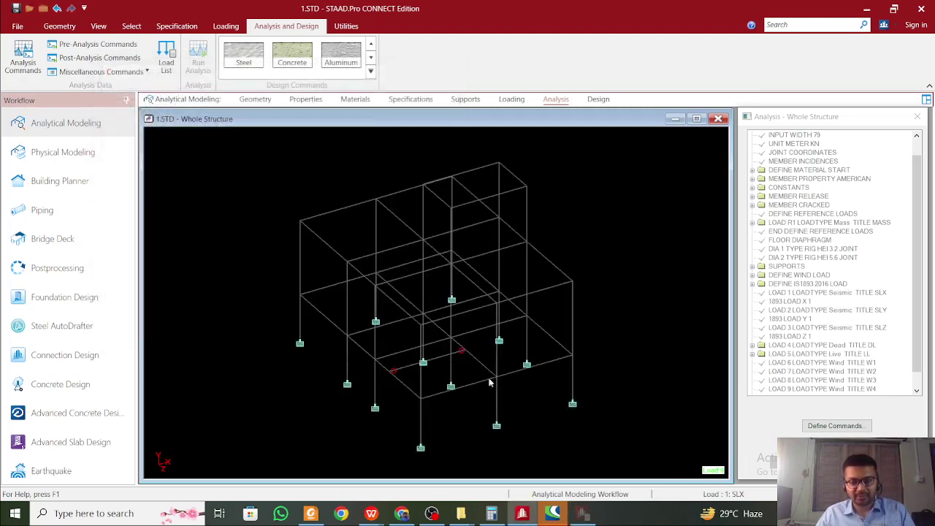
left_click(581, 514)
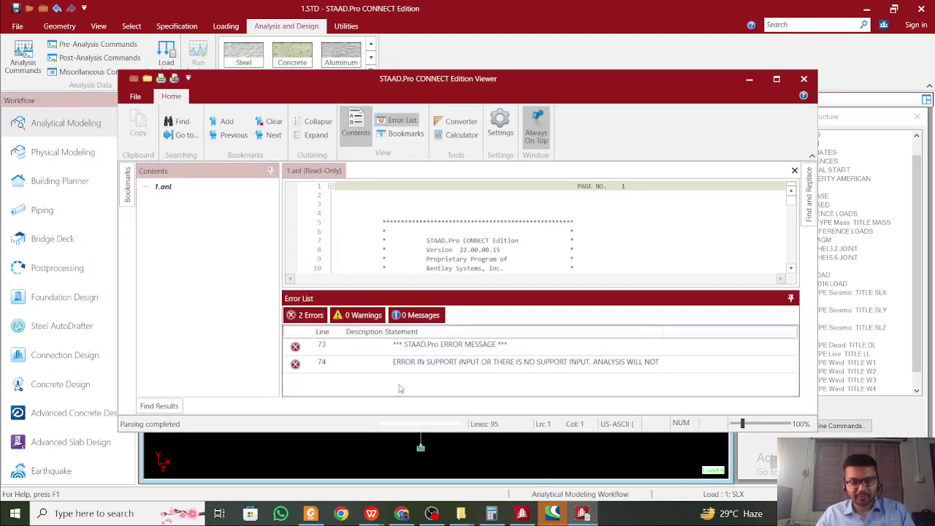
double_click(431, 365)
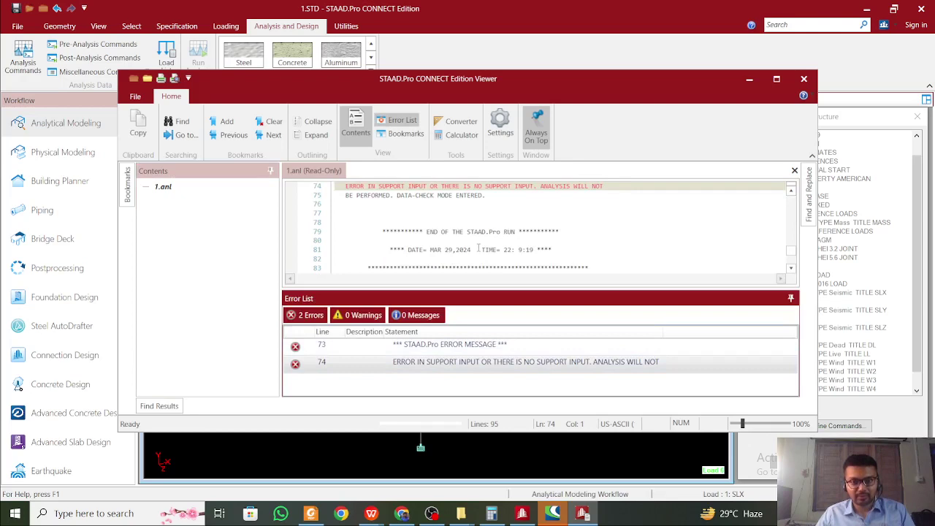
scroll(478, 249, "up", 1)
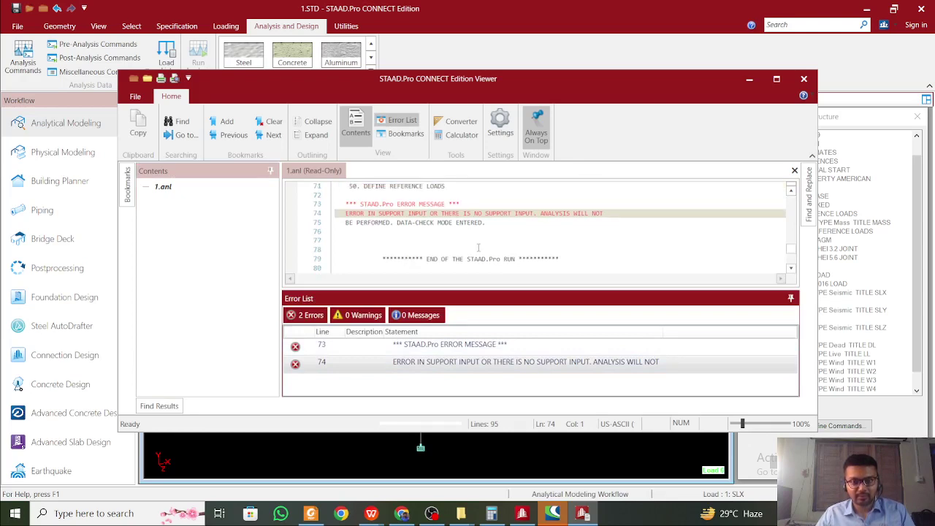
left_click(775, 78)
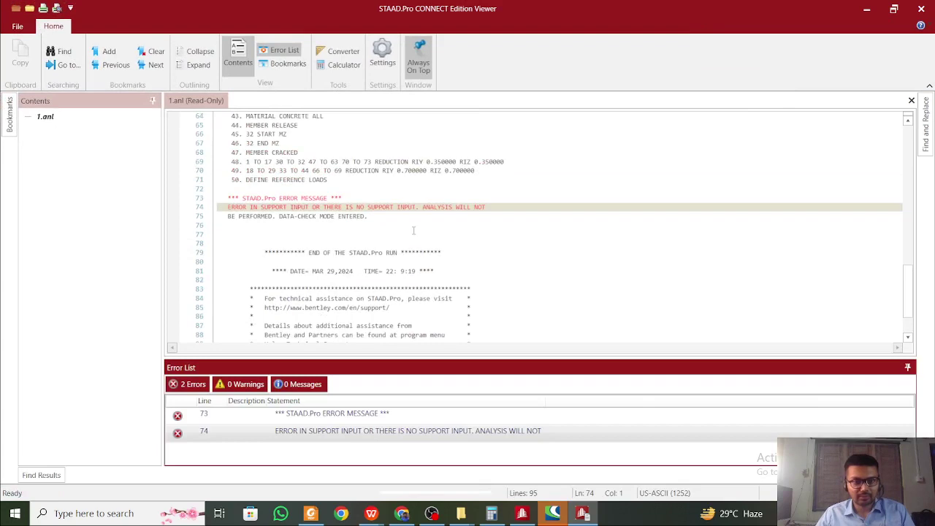
Examine the output lines around the support input error and the preceding DEFINE REFERENCE LOADS command, and close the output viewer
scroll(414, 231, "up", 4)
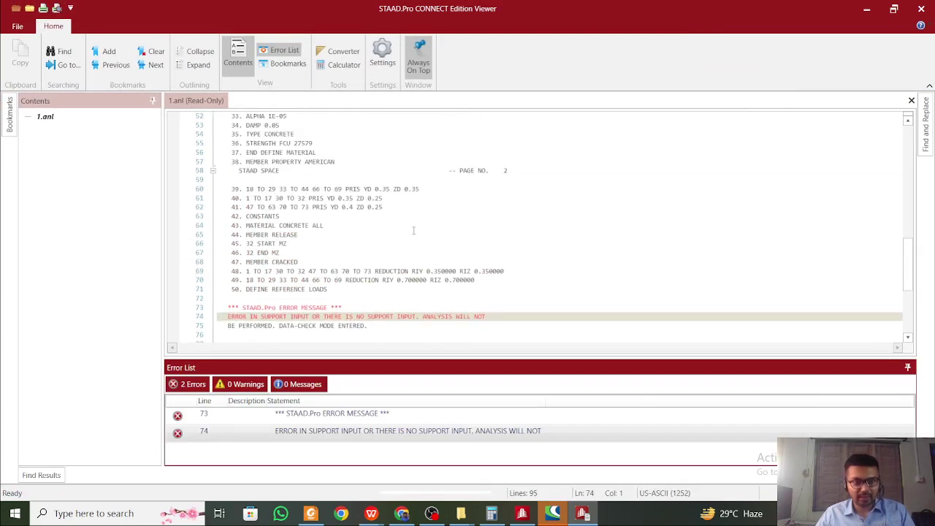
scroll(414, 231, "down", 3)
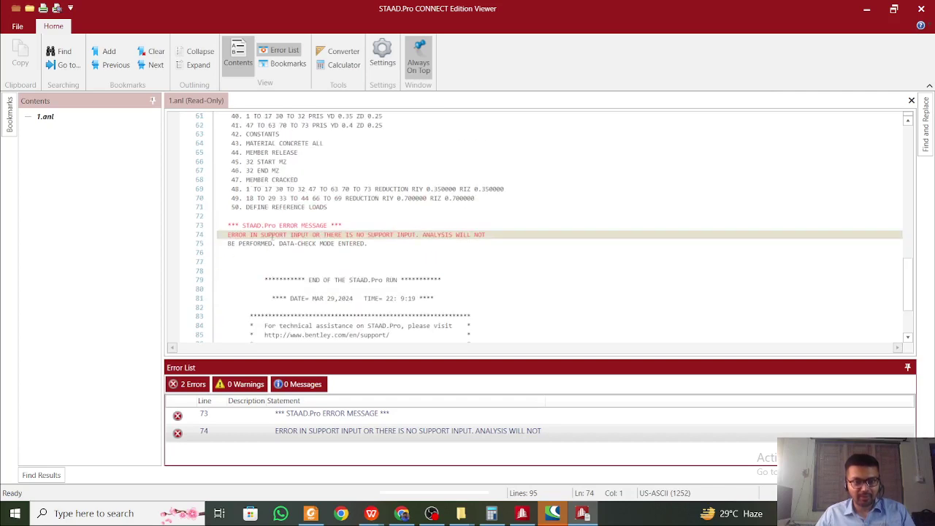
left_click_drag(246, 234, 395, 242)
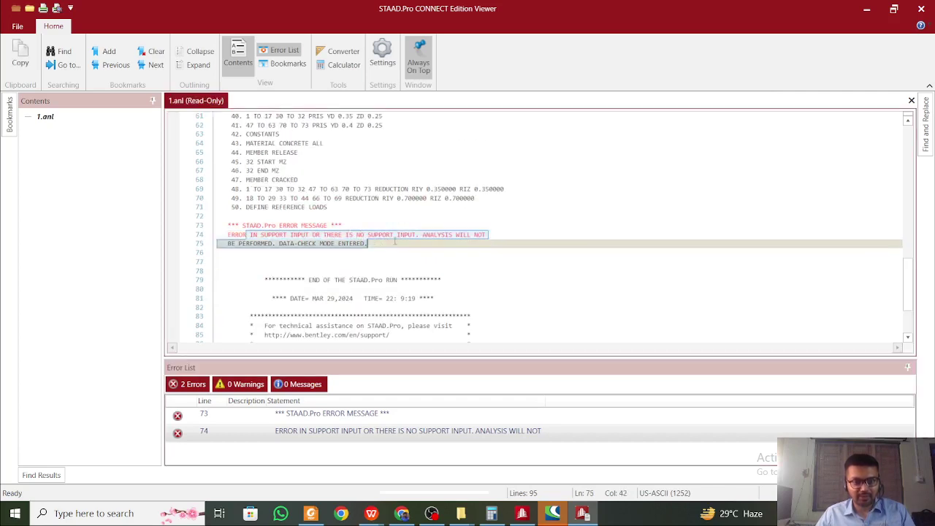
left_click_drag(328, 207, 216, 207)
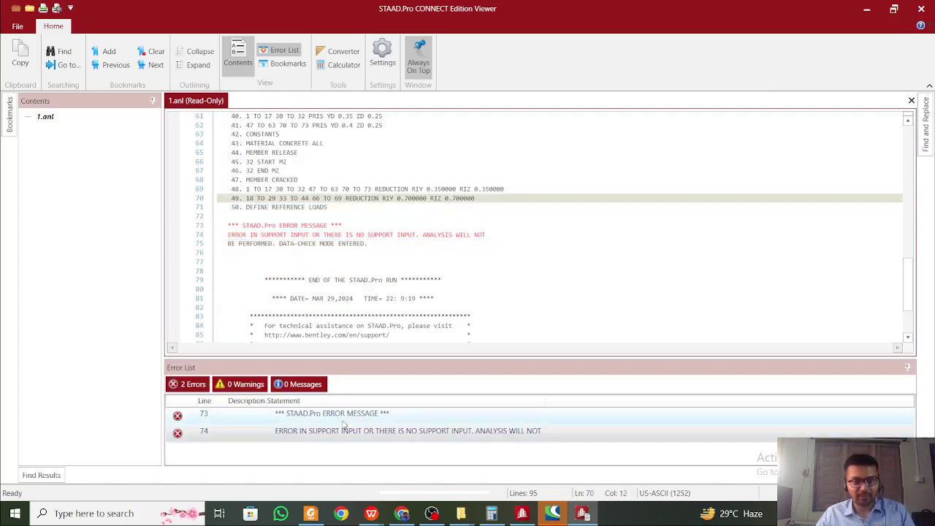
double_click(365, 414)
scroll(356, 328, "up", 3)
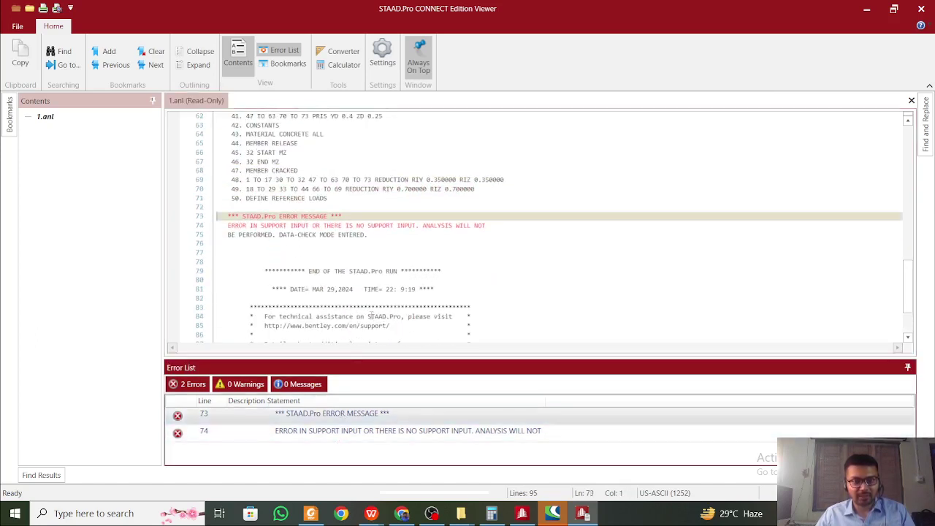
left_click(920, 8)
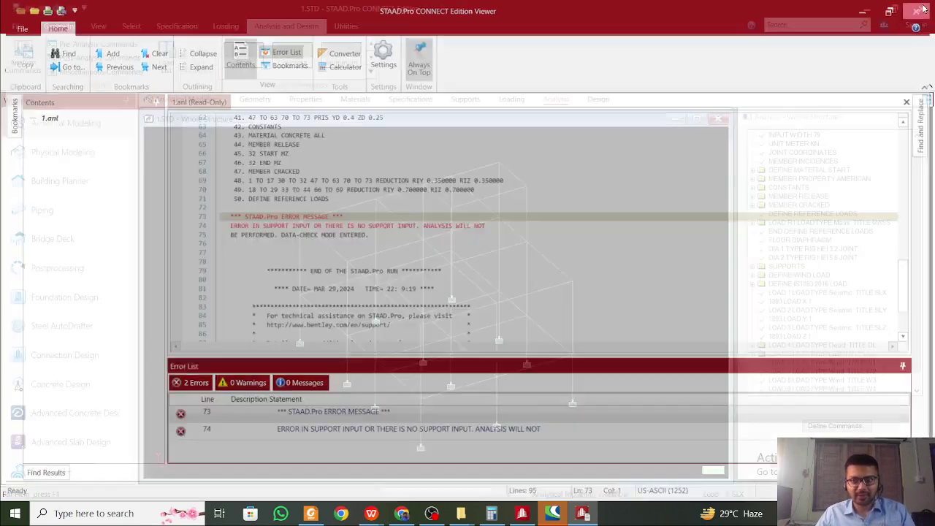
Open the model's command file, copy the SUPPORTS block with 13 TO 24 FIXED, and remove it from below the floor diaphragm definition
left_click(347, 25)
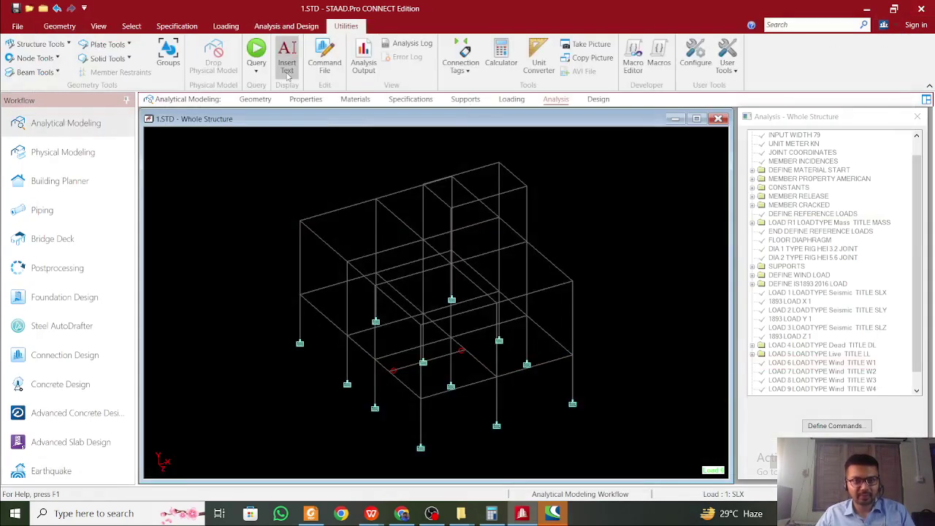
left_click(335, 65)
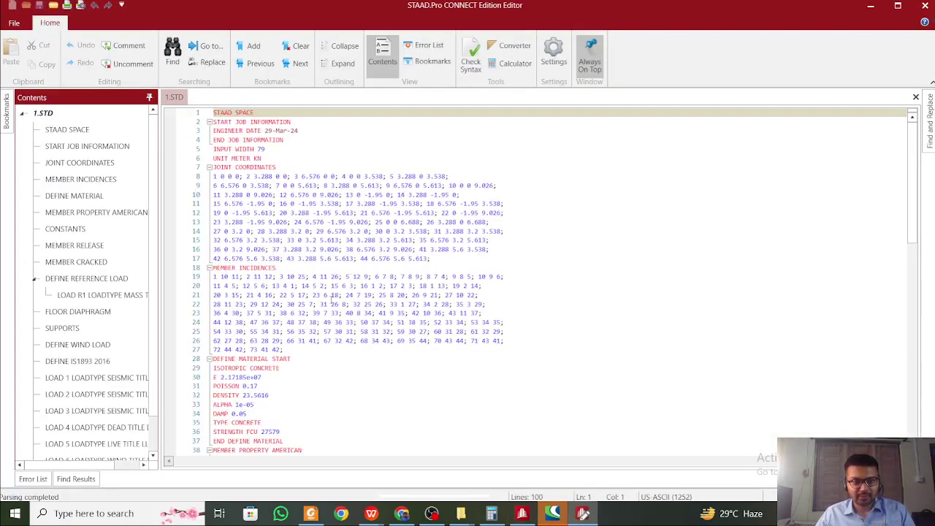
scroll(330, 298, "down", 9)
scroll(331, 298, "up", 3, "ctrl")
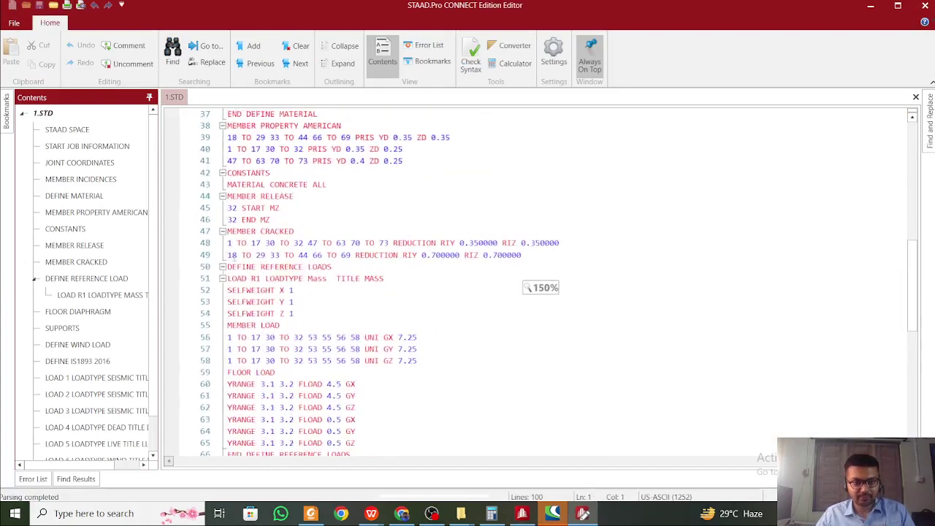
scroll(231, 261, "down", 4)
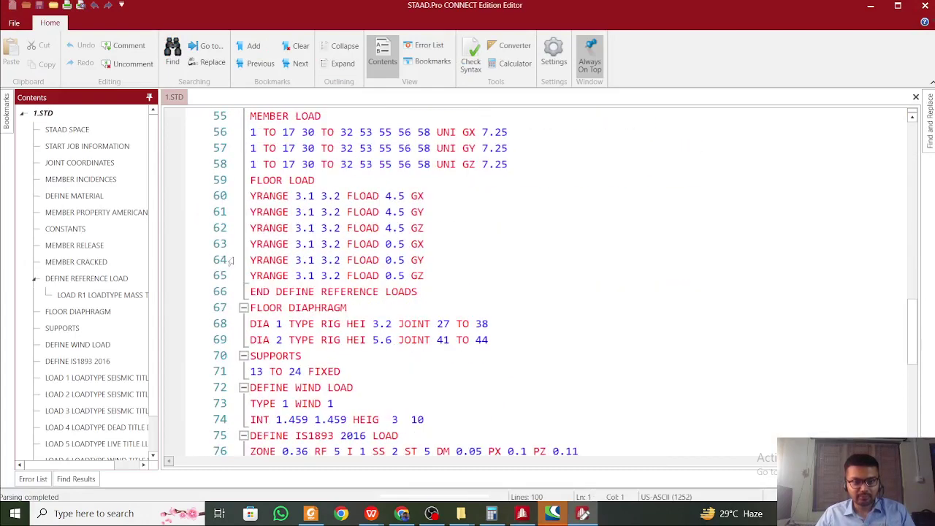
scroll(231, 260, "down", 1)
scroll(329, 336, "up", 2)
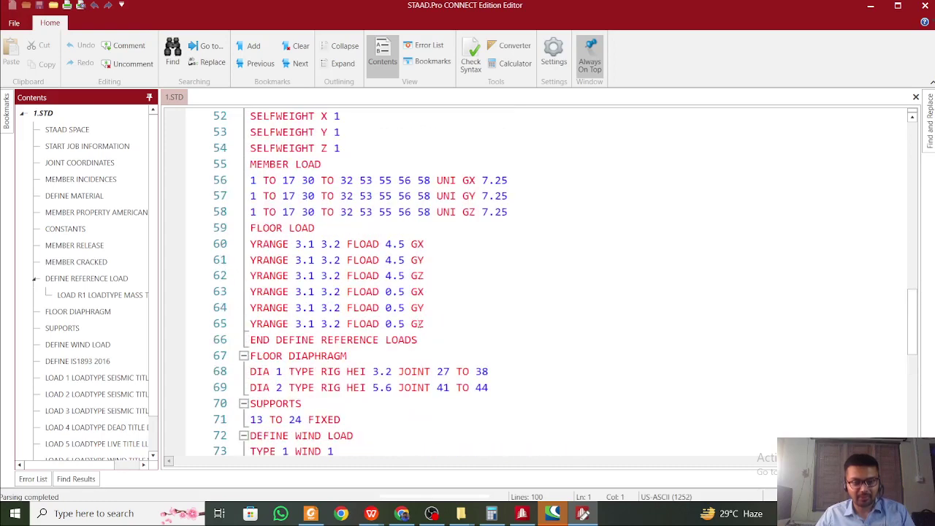
scroll(420, 323, "down", 1)
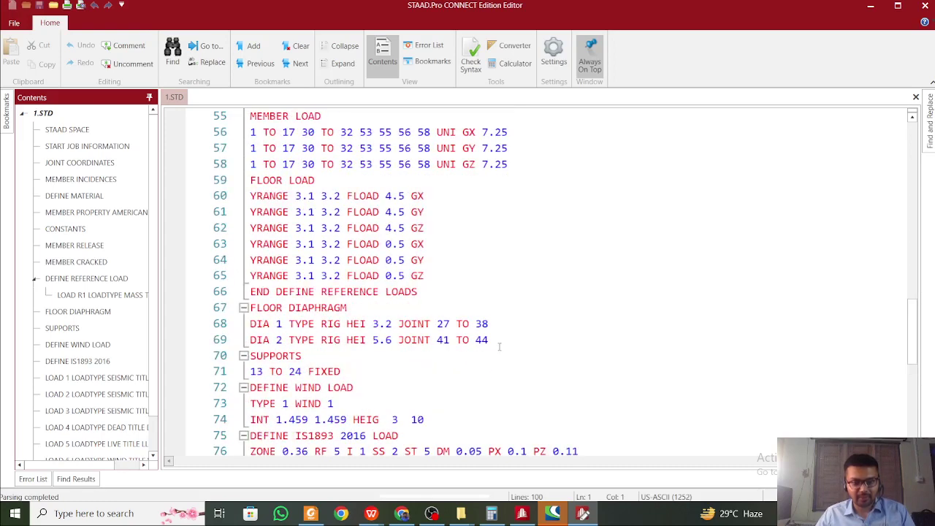
left_click_drag(355, 371, 245, 356)
key("ctrl+c")
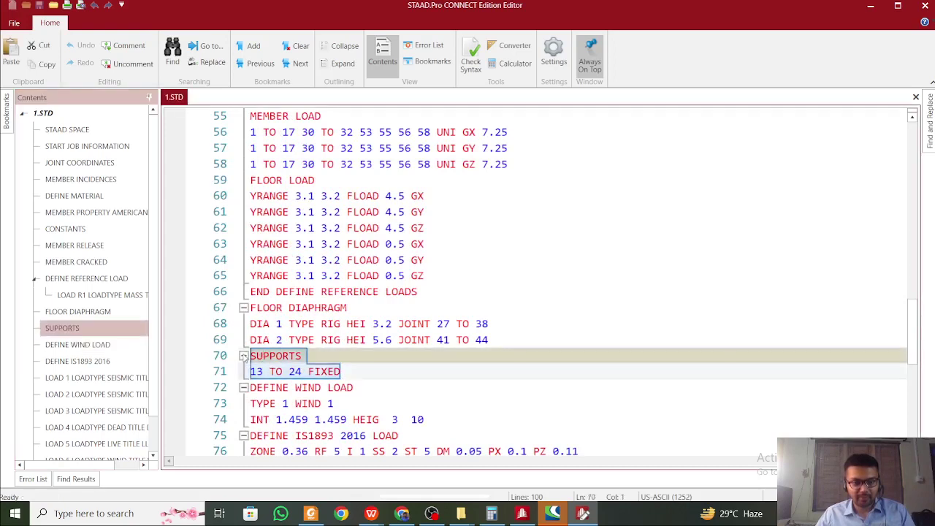
key("Delete")
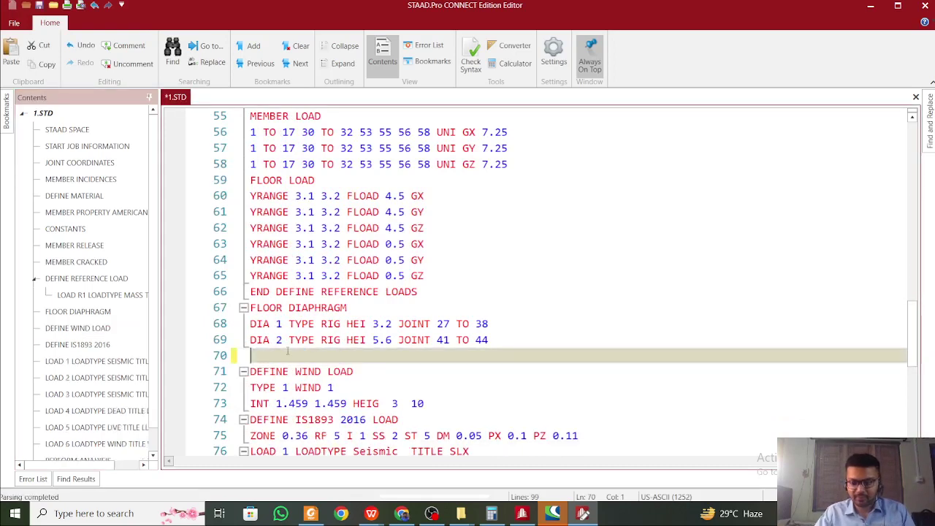
key("Delete")
Paste the SUPPORTS block below MATERIAL CONCRETE ALL, ahead of MEMBER RELEASE, and save and close the command file
scroll(287, 351, "up", 5)
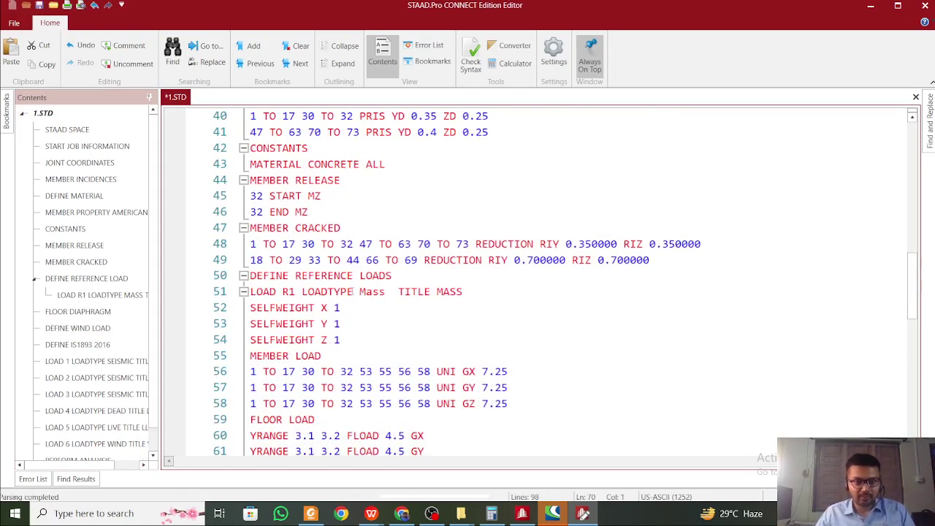
left_click(658, 261)
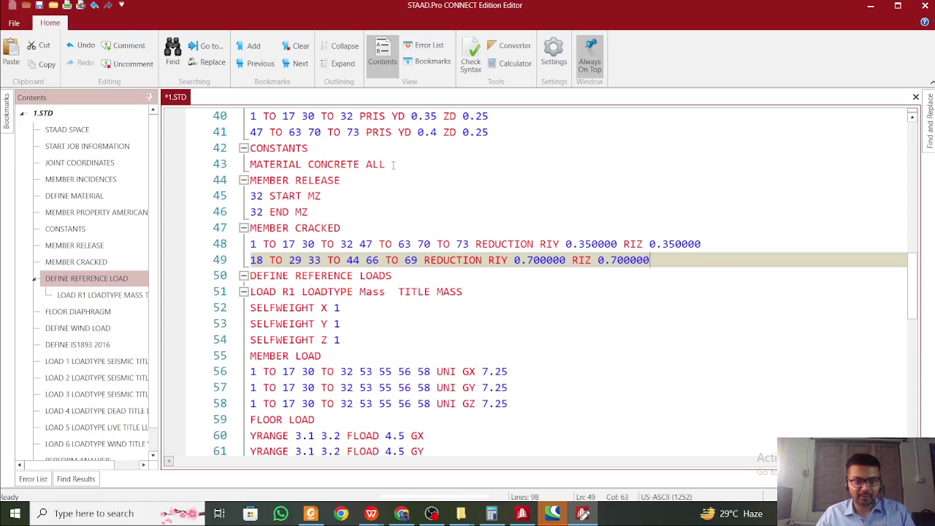
left_click(393, 165)
key("Return")
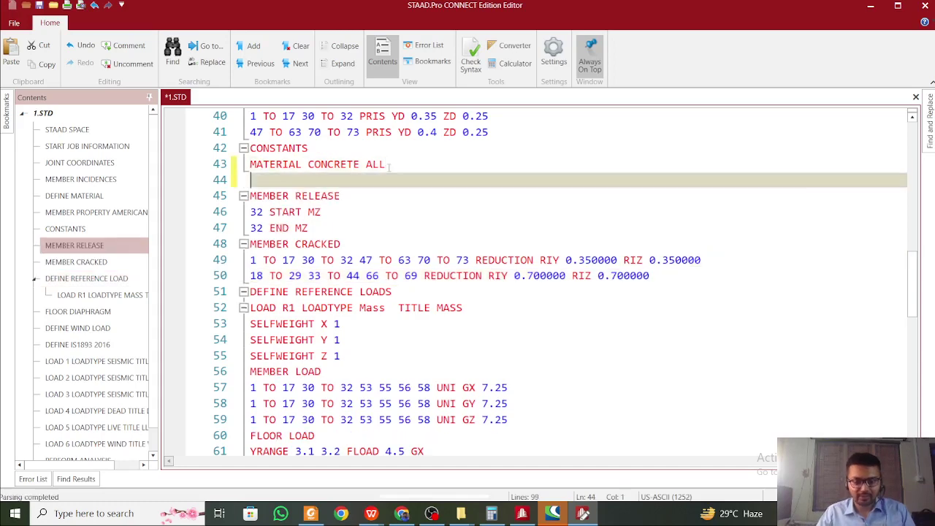
key("ctrl+v")
key("ctrl+s")
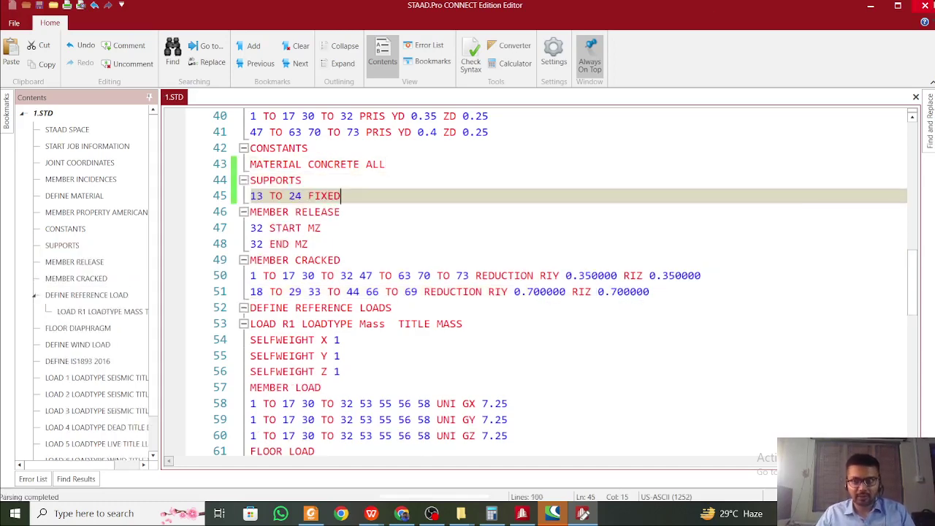
key("alt+F4")
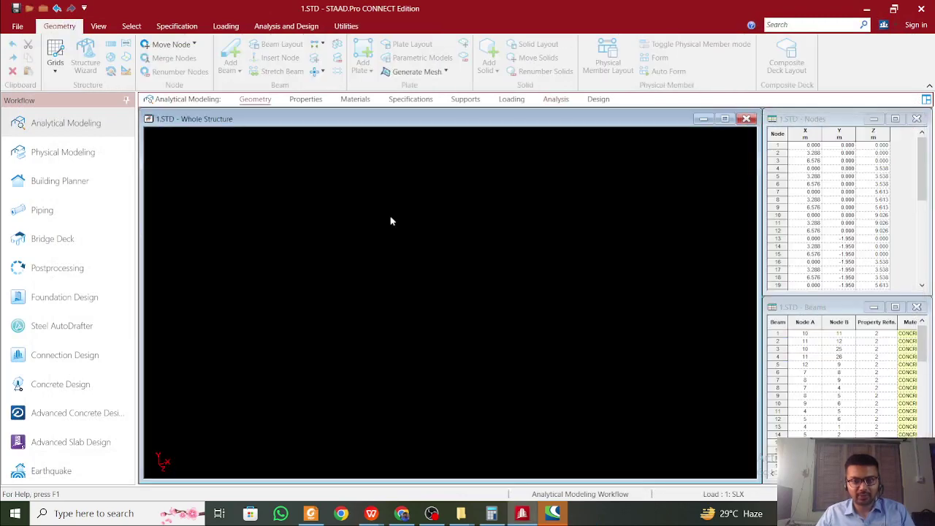
Run the analysis again on the reordered model with the empty load cases included
left_click(290, 26)
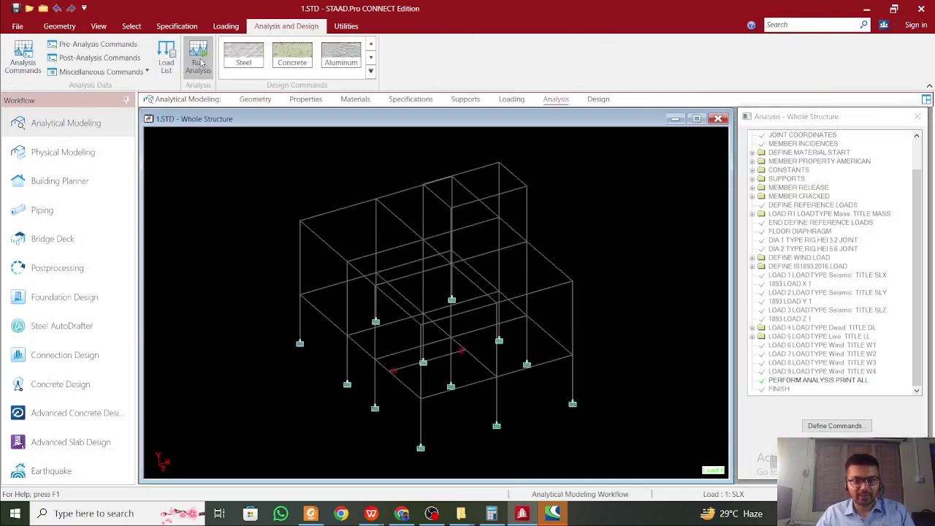
left_click(197, 58)
left_click(509, 307)
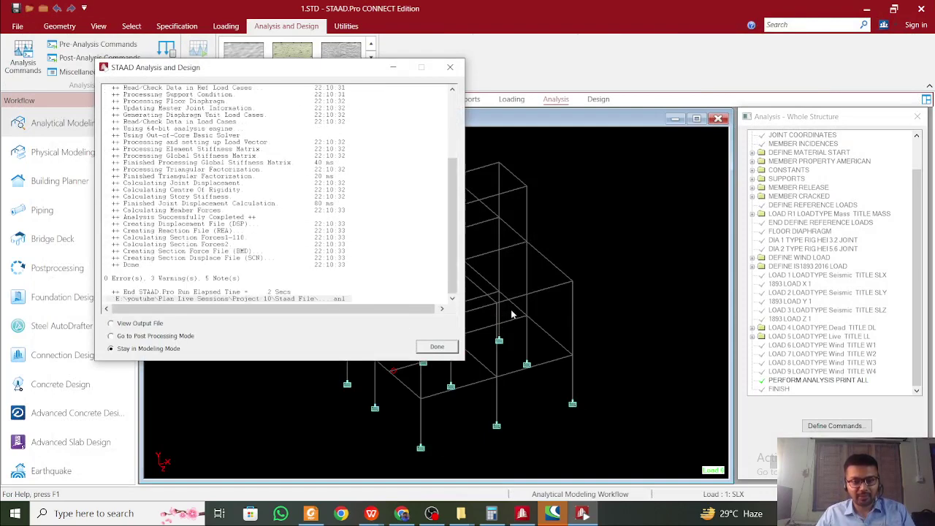
Open the output file's error list, inspect the base dimension warning for the Z-direction 1893 loading, and close the viewer
left_click(126, 323)
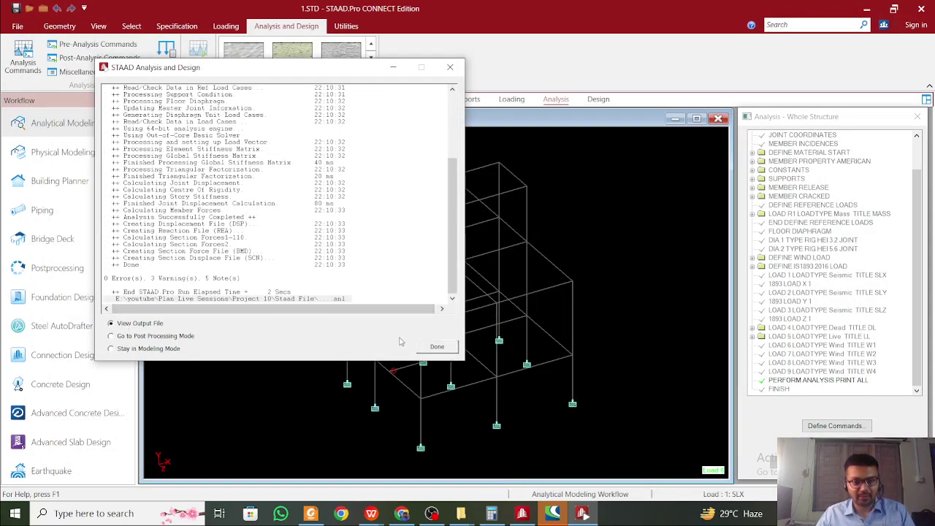
left_click(438, 348)
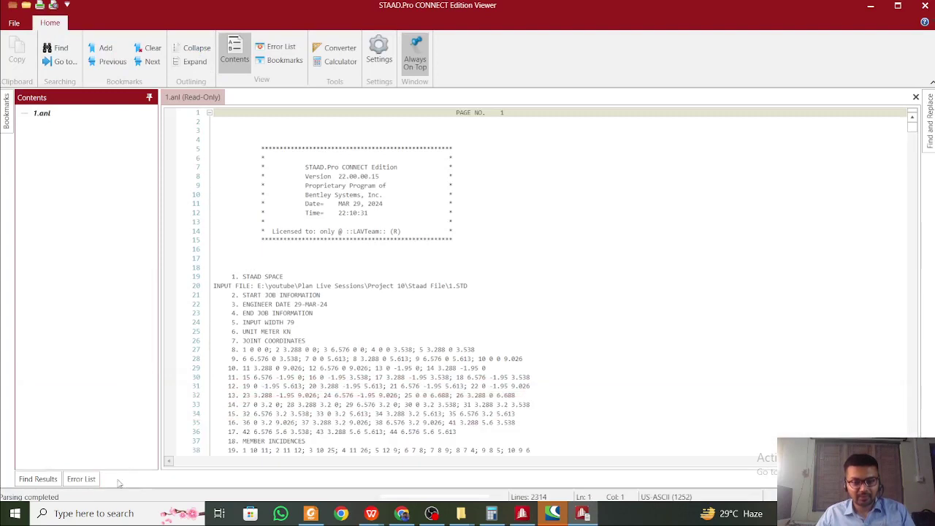
left_click(82, 480)
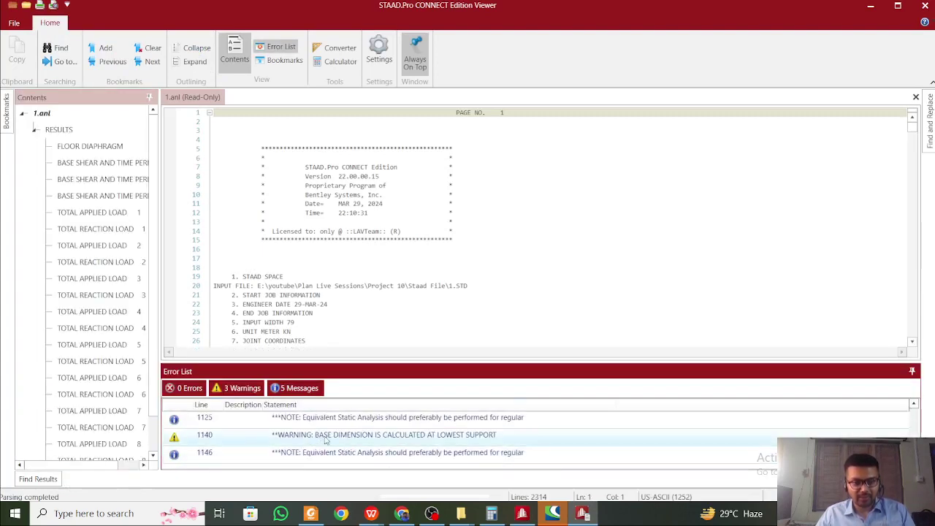
scroll(326, 438, "up", 2)
scroll(325, 438, "down", 2)
double_click(334, 436)
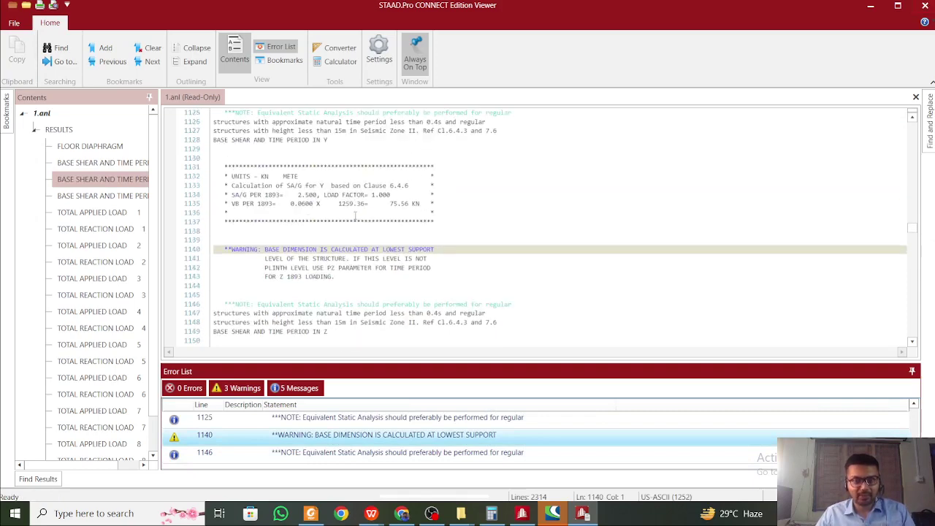
left_click(926, 5)
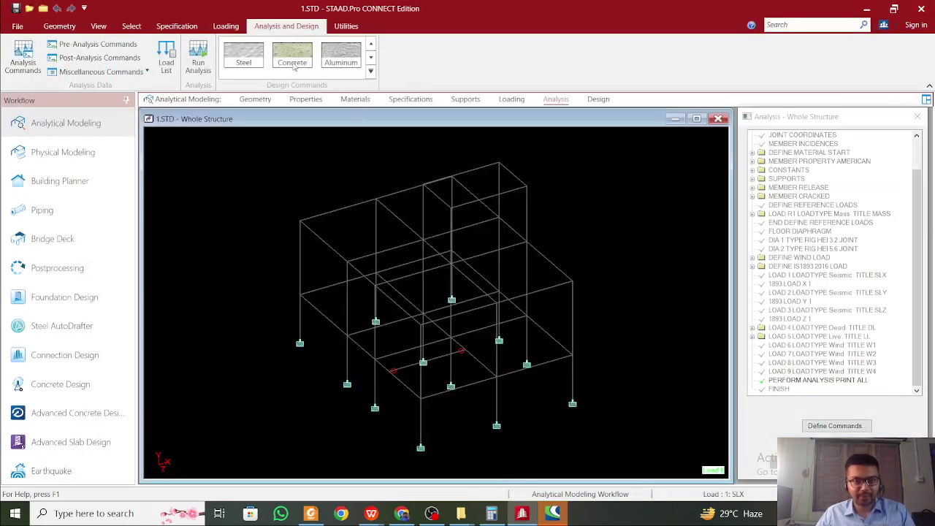
Delete the ST 5 parameter from the ZONE line of DEFINE IS1893 2016 LOAD in the command file, and save and close it
left_click(346, 26)
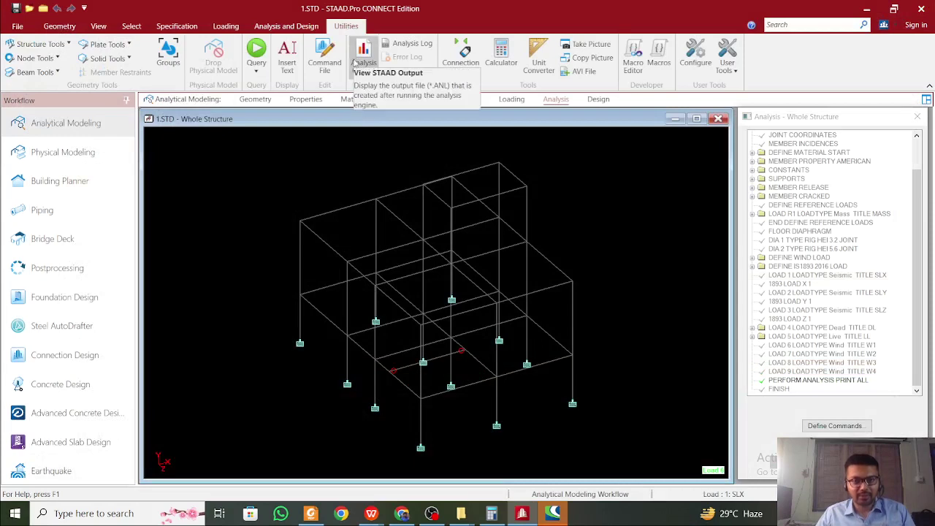
left_click(325, 54)
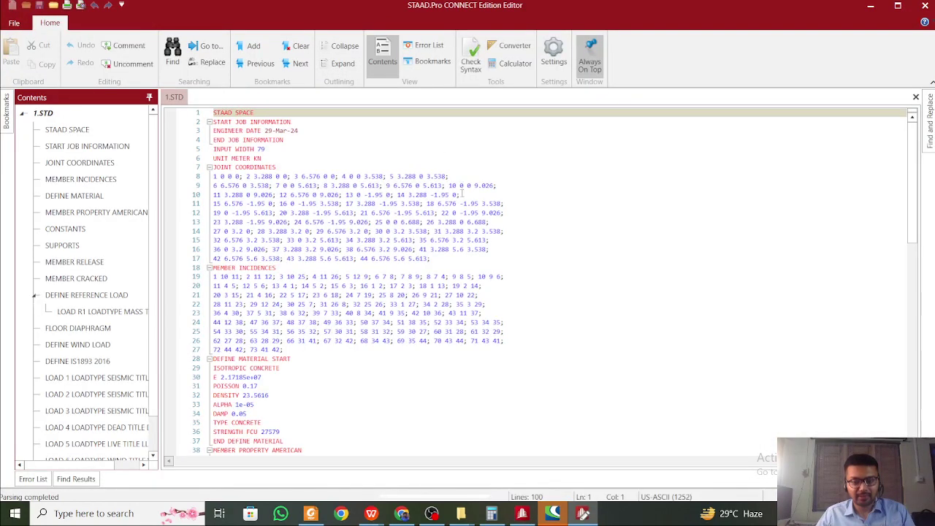
scroll(456, 282, "down", 4)
scroll(368, 305, "up", 2, "ctrl")
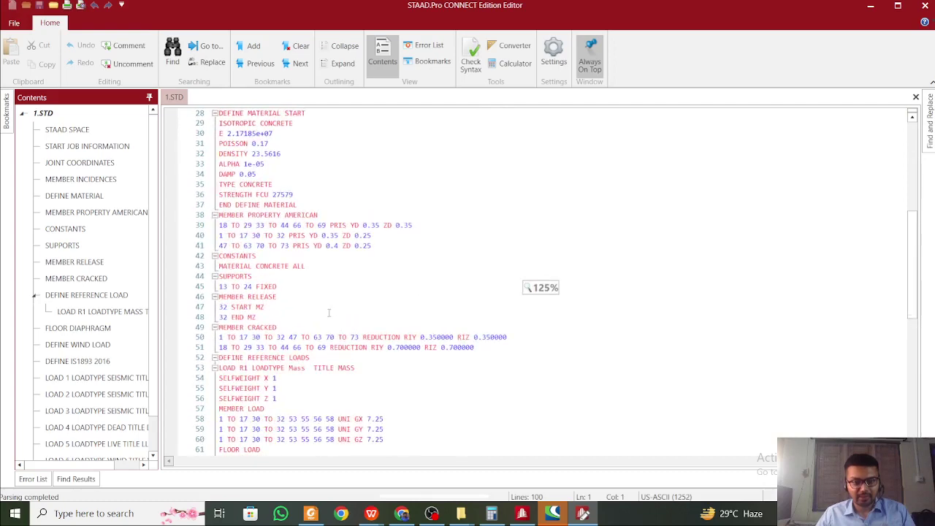
scroll(350, 307, "down", 7)
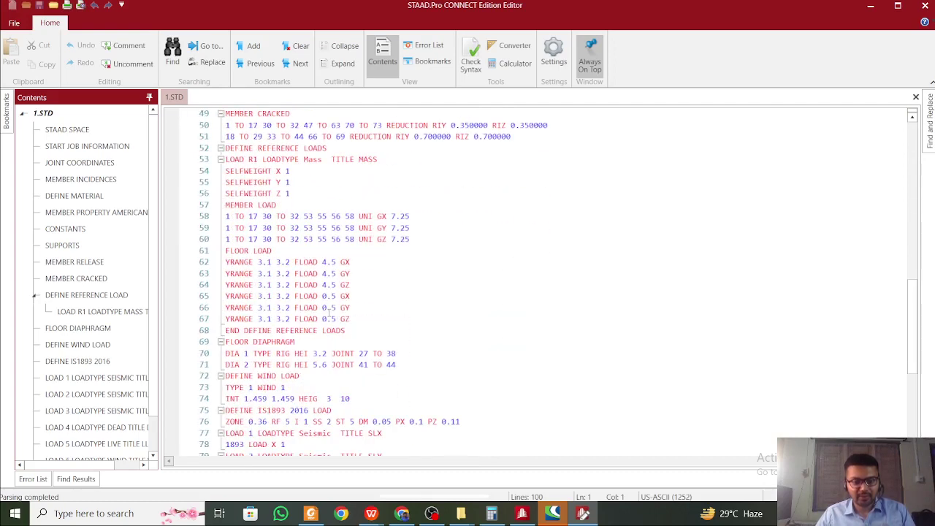
scroll(329, 312, "up", 1, "ctrl")
scroll(329, 312, "down", 7)
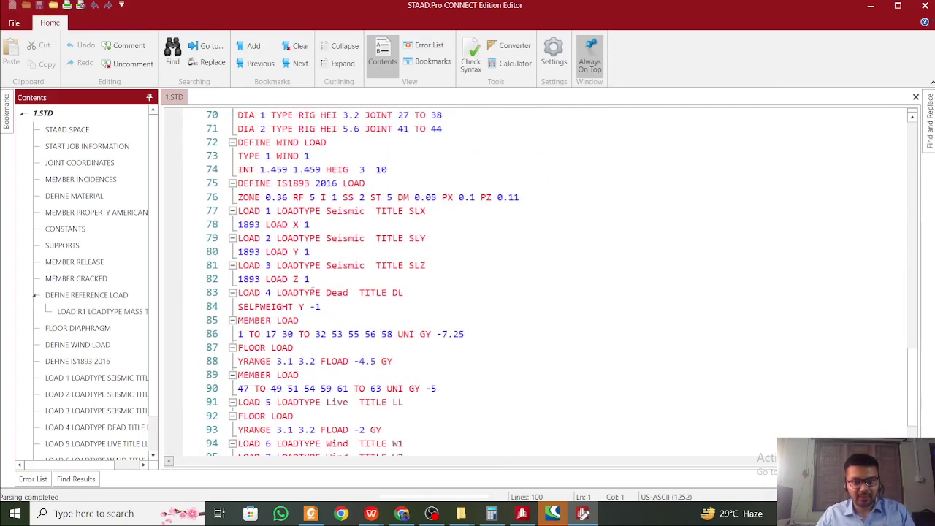
left_click(300, 211)
left_click(326, 197)
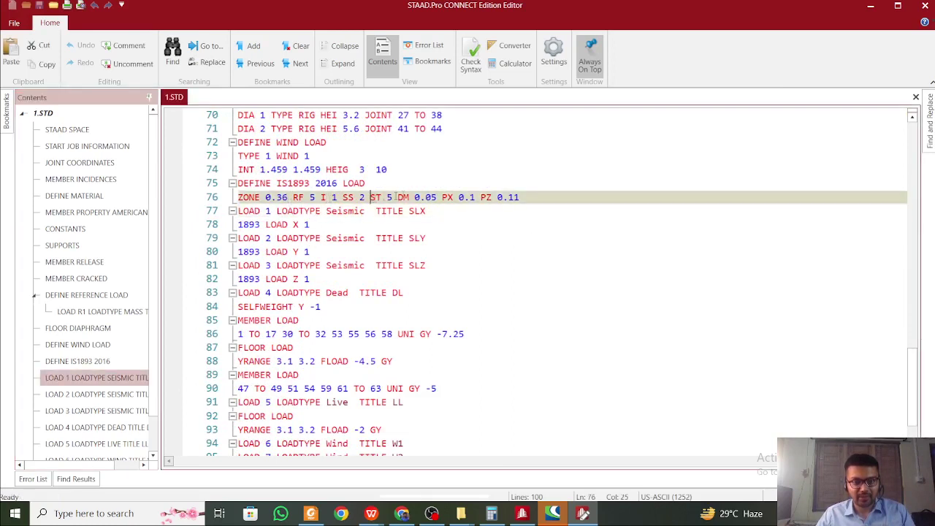
left_click(392, 198)
left_click_drag(393, 198, 368, 197)
key("Delete")
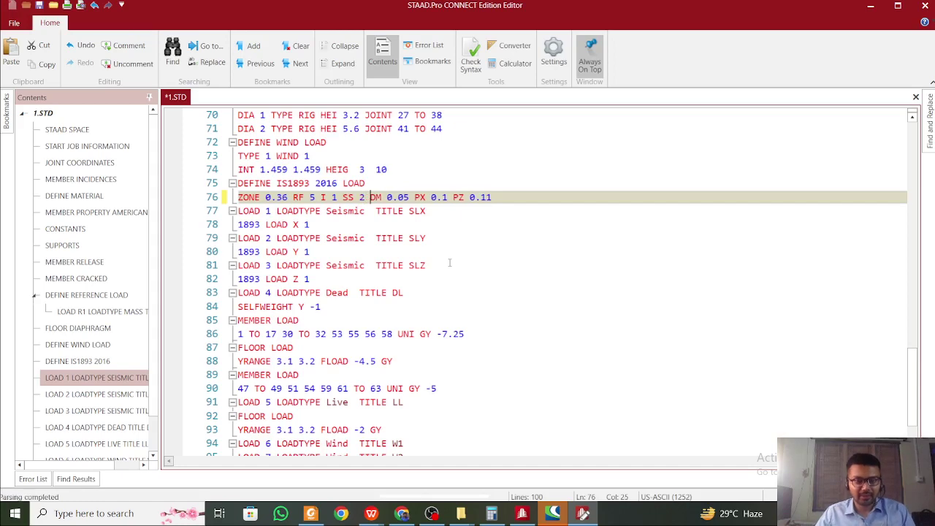
key("ctrl+s")
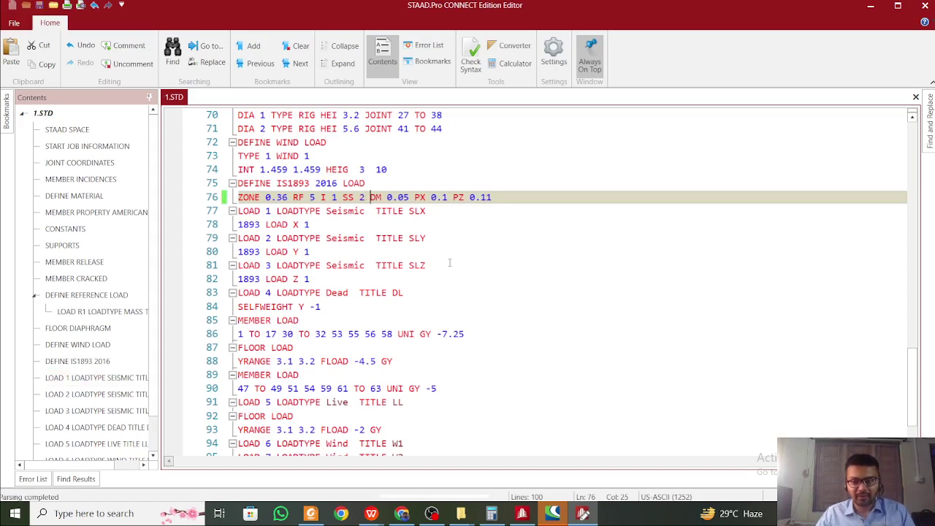
left_click(916, 5)
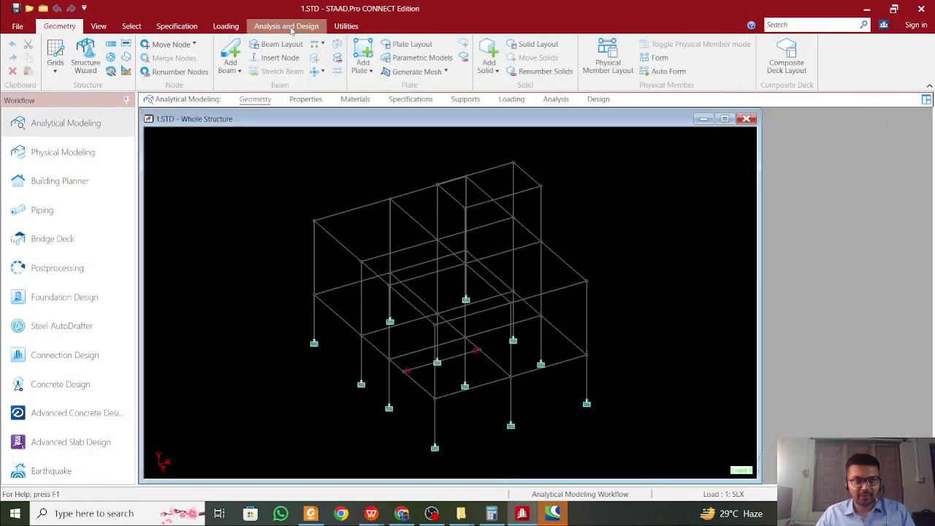
Run the analysis with the empty load cases included, and inspect the UBC/IBC tension/compression warning in the output file
left_click(201, 60)
left_click(520, 306)
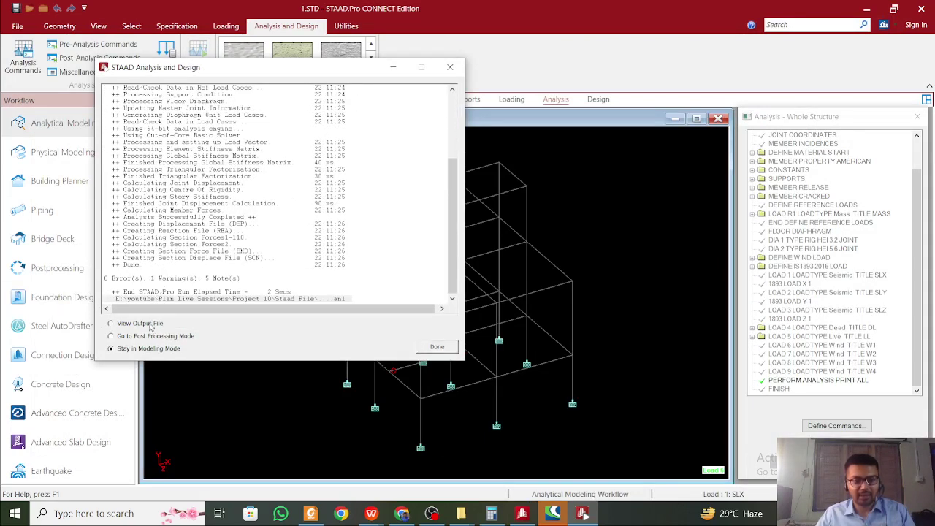
left_click(438, 346)
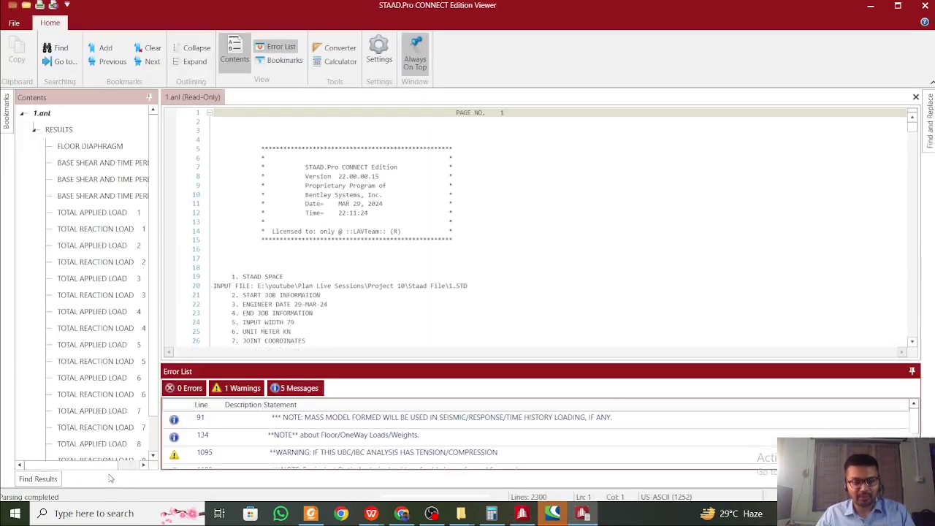
left_click(334, 454)
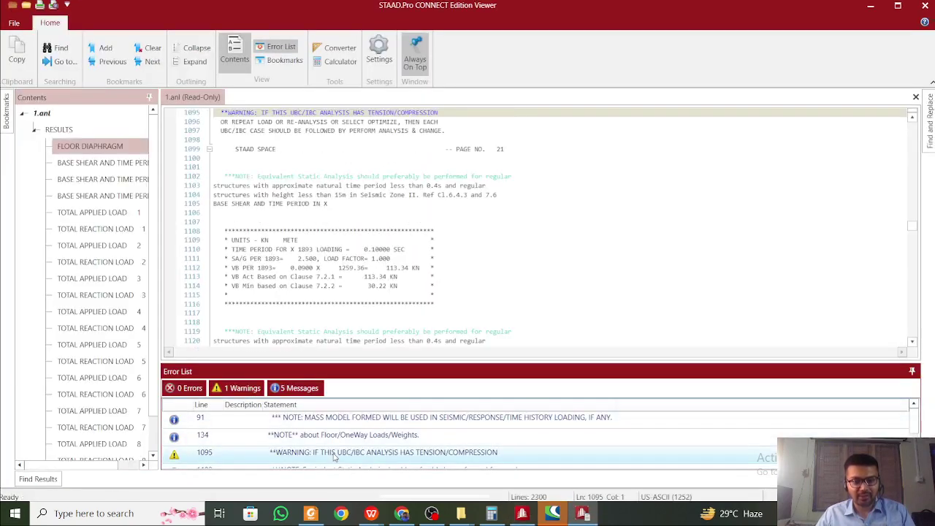
left_click(922, 5)
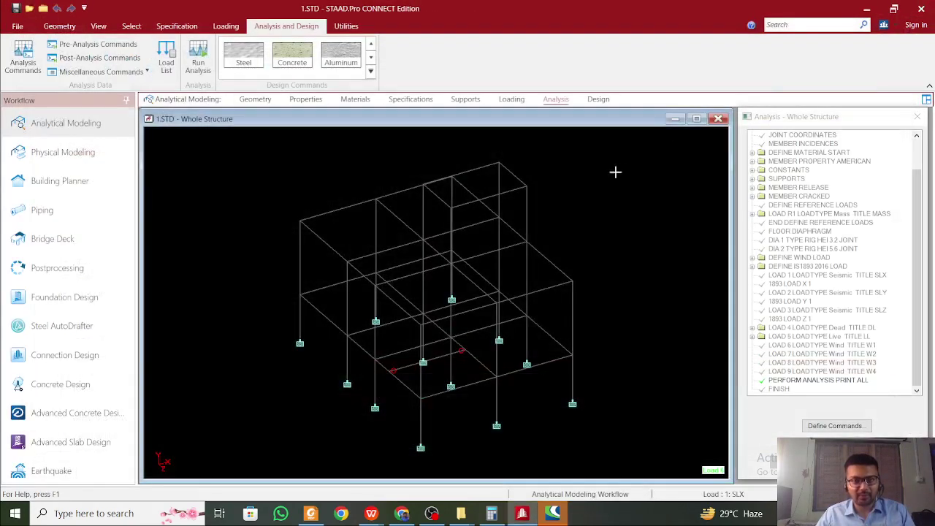
Reopen the command file and insert PERFORM ANALYSIS and CHANGE on separate lines below 1893 LOAD X 1 of load case 1
left_click(346, 26)
left_click(325, 55)
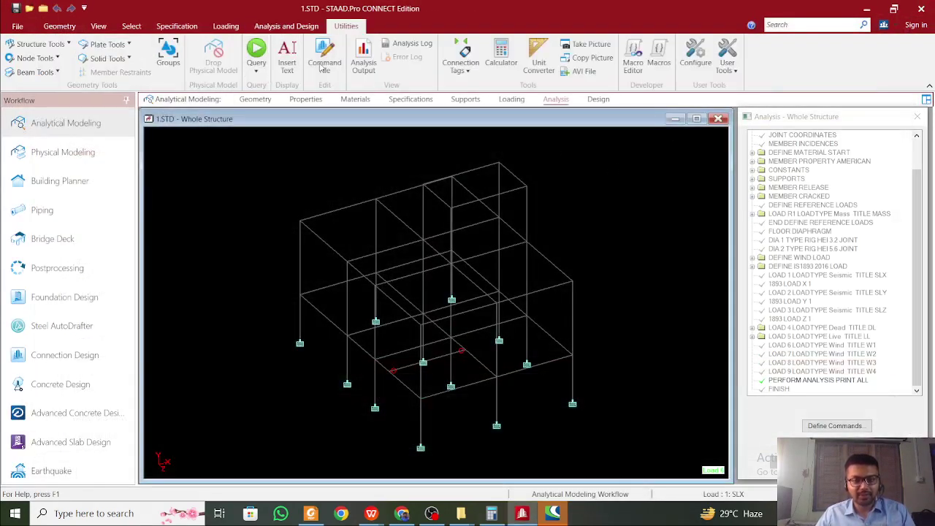
scroll(336, 145, "down", 10)
scroll(294, 213, "up", 5, "ctrl")
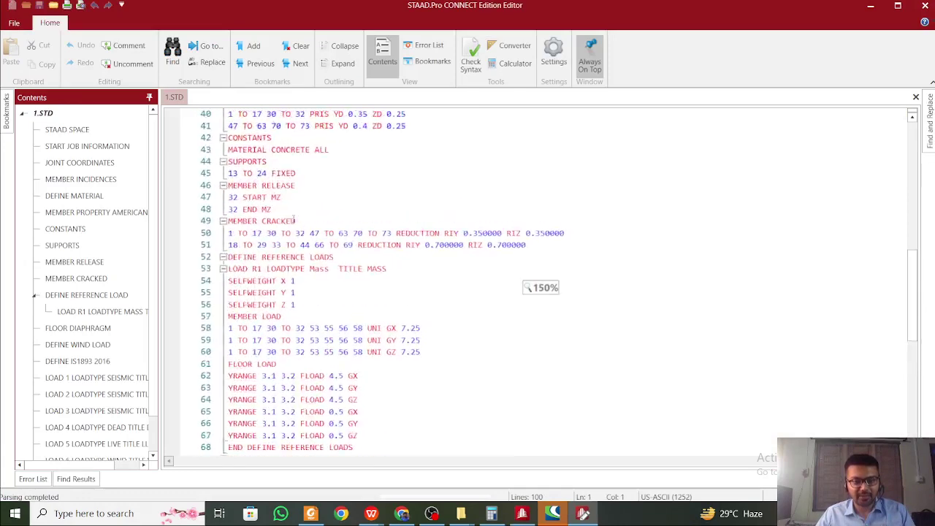
scroll(294, 218, "down", 4)
scroll(294, 217, "up", 2, "ctrl")
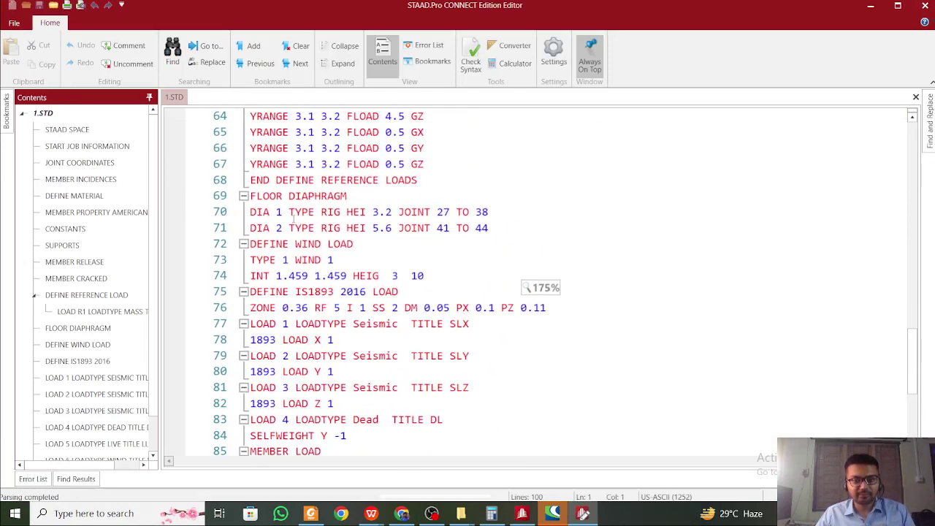
scroll(303, 234, "down", 3)
left_click(360, 195)
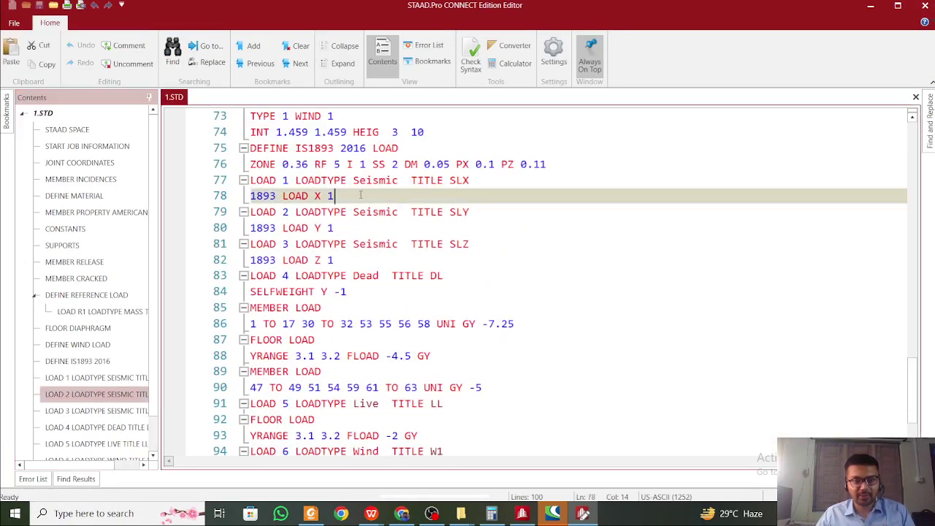
key("Return")
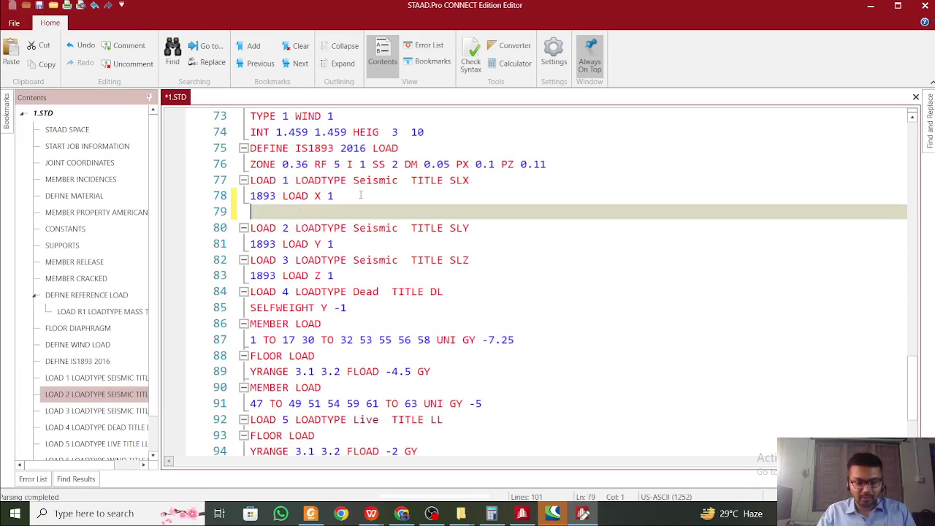
type("PER")
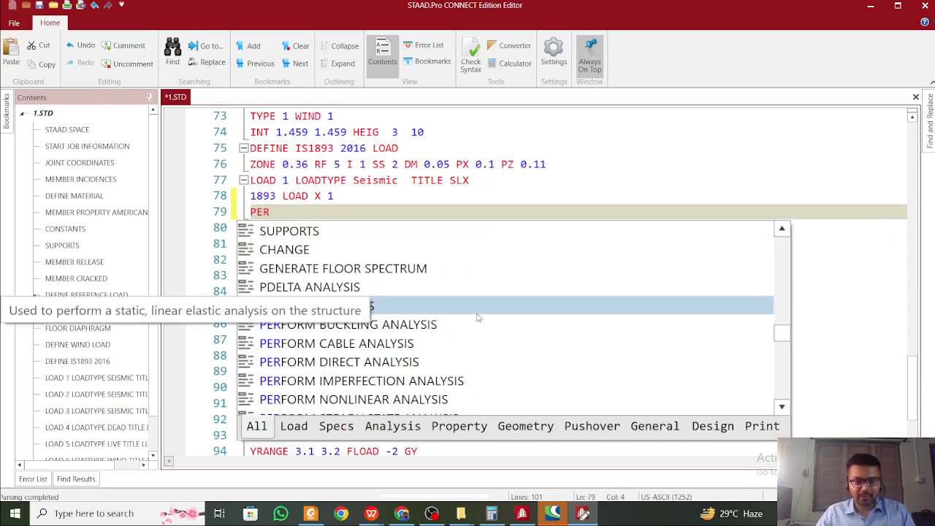
double_click(479, 312)
key("Return")
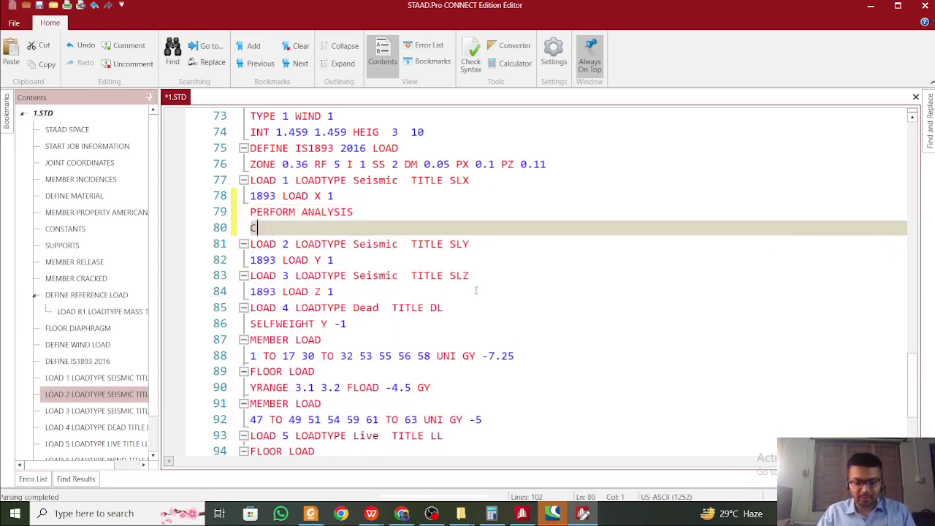
type("CHAN")
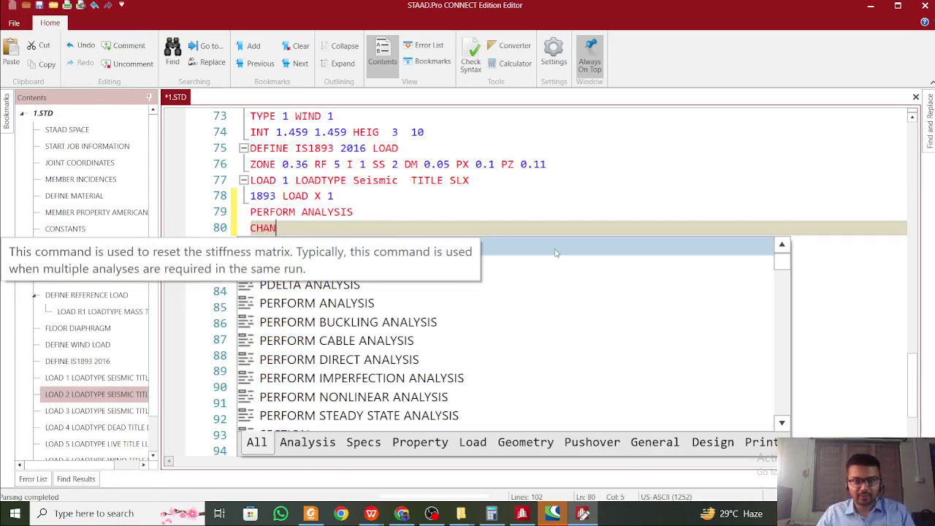
double_click(527, 247)
Copy the PERFORM ANALYSIS and CHANGE lines below 1893 LOAD Y 1 and 1893 LOAD Z 1, and save and close the command file
left_click_drag(316, 221, 253, 212)
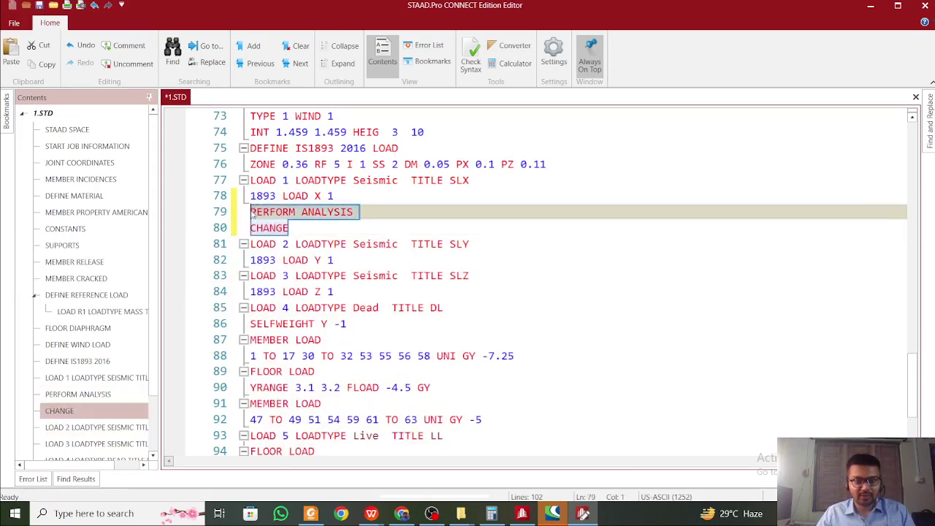
key("ctrl+c")
left_click(343, 261)
key("Return")
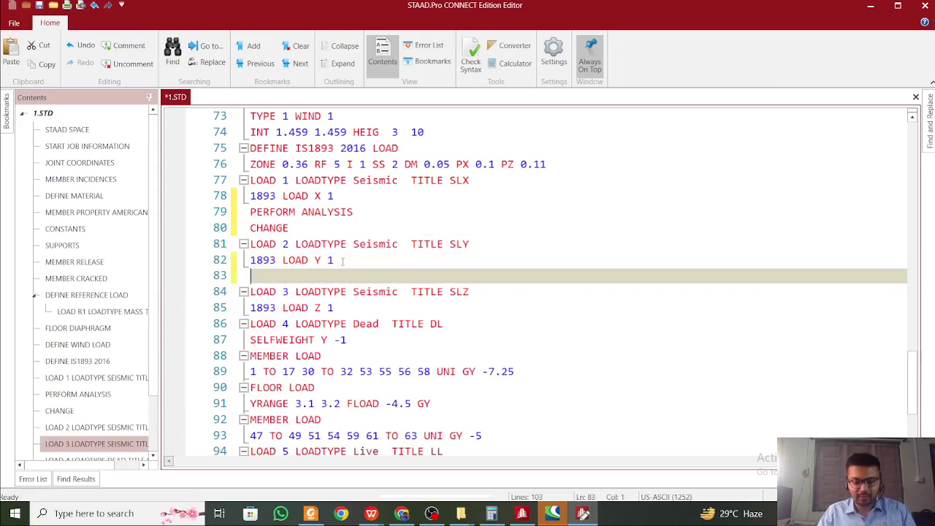
key("ctrl+v")
left_click(379, 317)
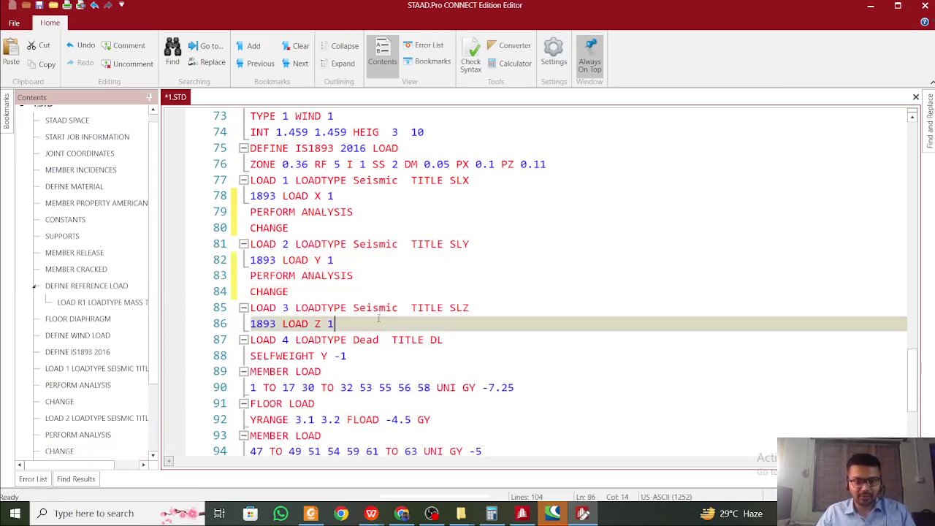
key("Return")
key("ctrl+v")
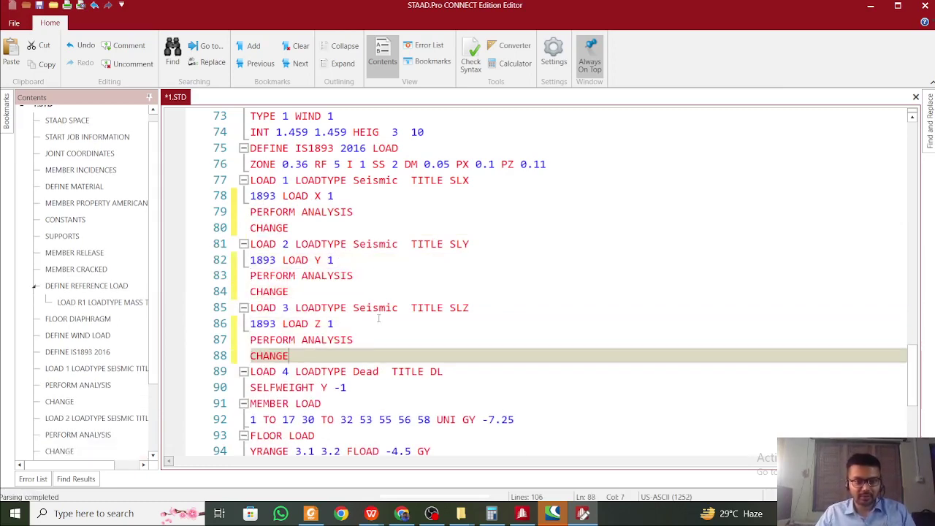
key("ctrl+s")
left_click(924, 5)
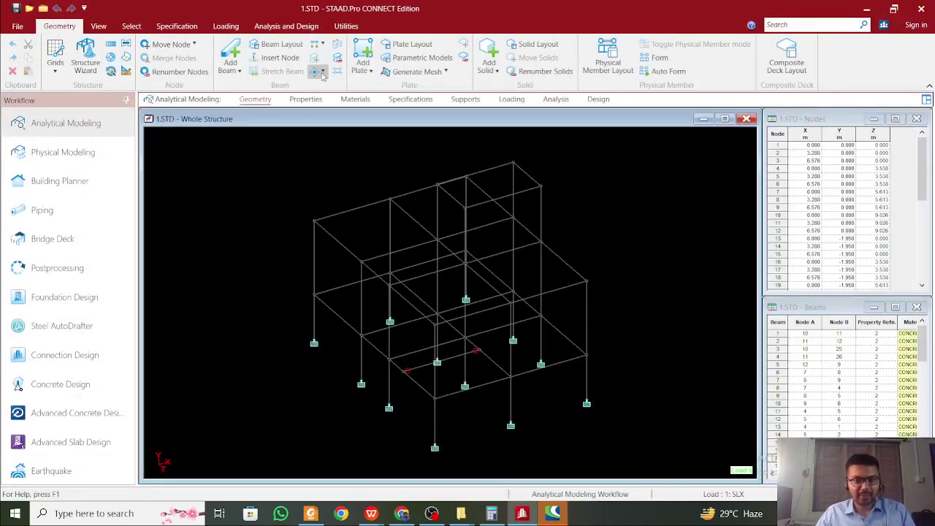
Rerun the analysis with separate seismic analyses and empty load cases included, and check the summary line of errors, warnings and notes
left_click(287, 26)
left_click(198, 66)
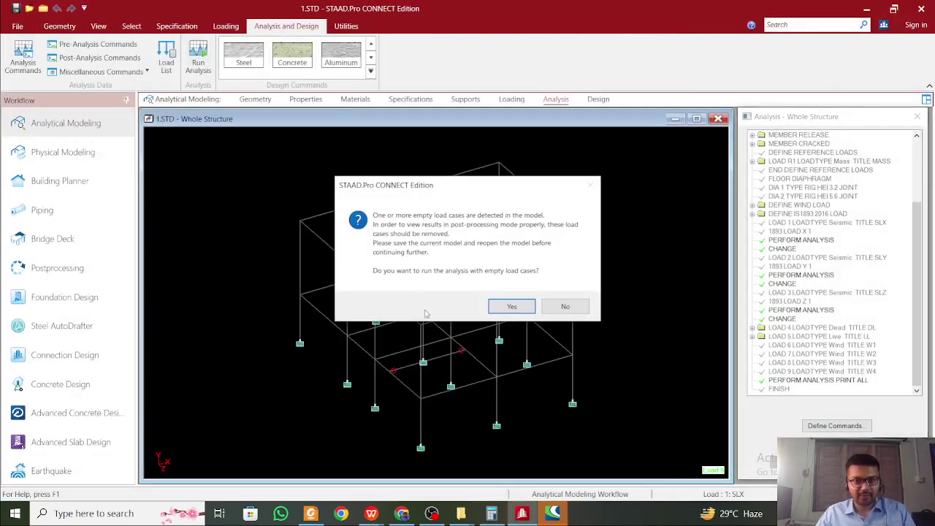
left_click(505, 308)
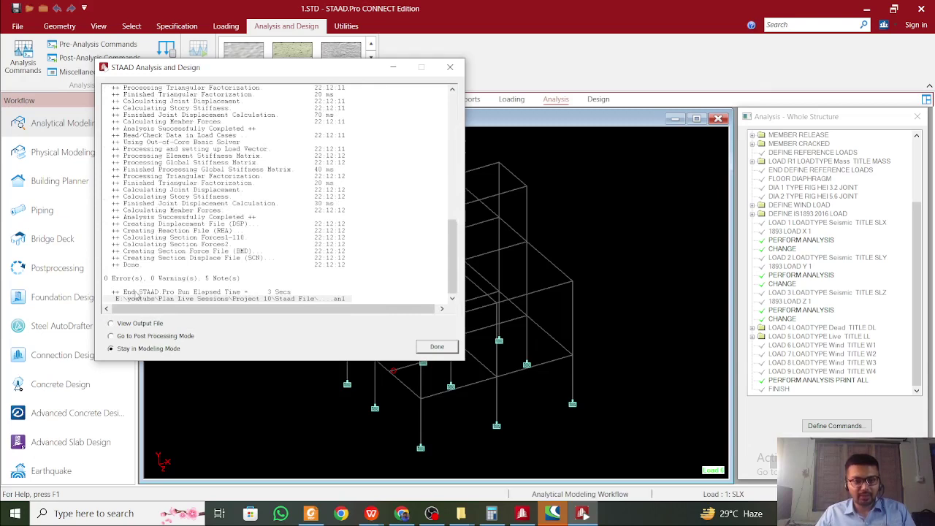
triple_click(175, 279)
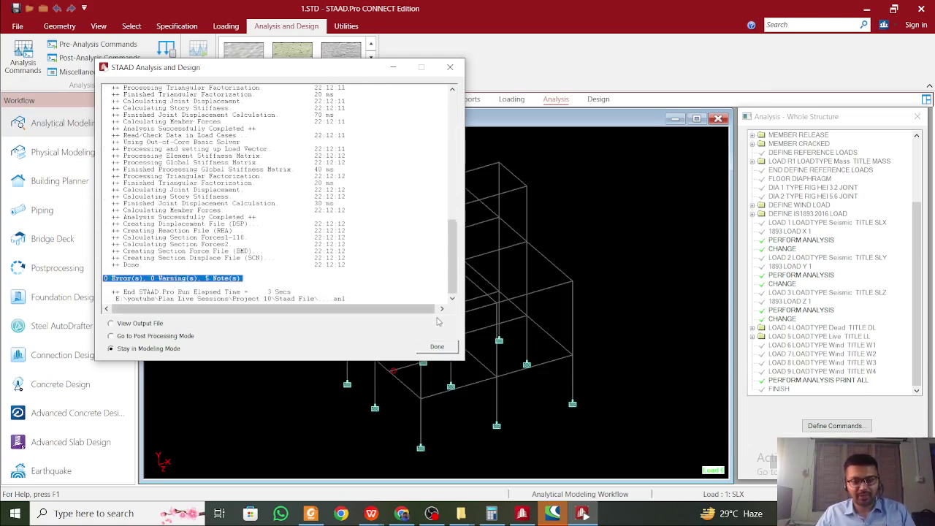
Close the analysis run report and start a new Wind Load item for load case 6: W1
left_click(437, 346)
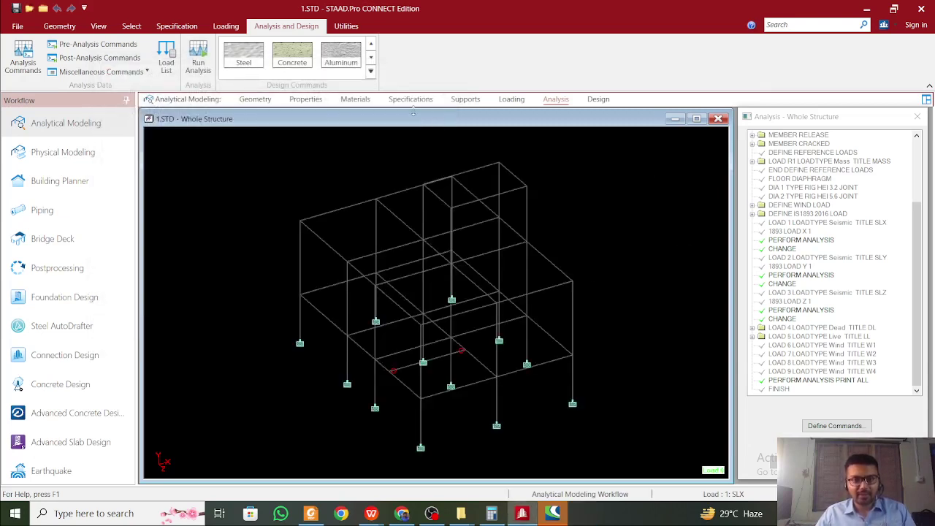
left_click(499, 101)
left_click(723, 141)
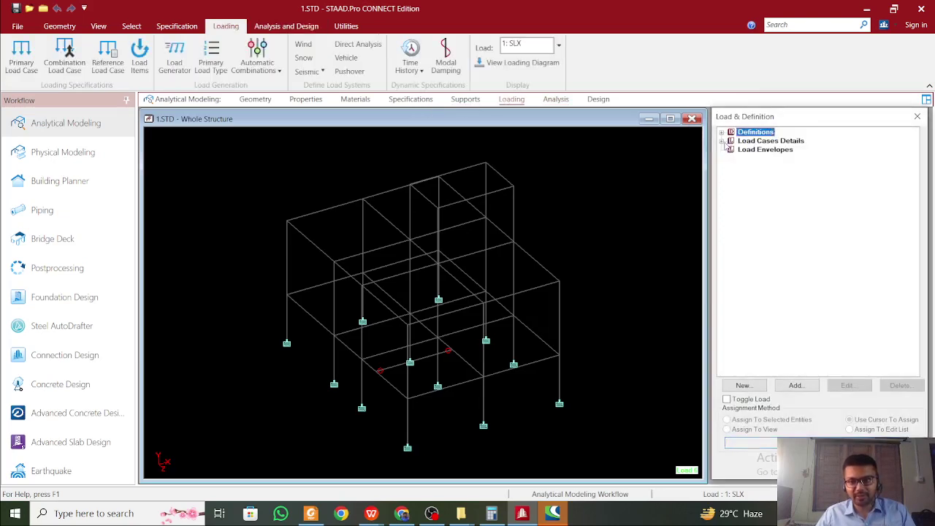
left_click(759, 194)
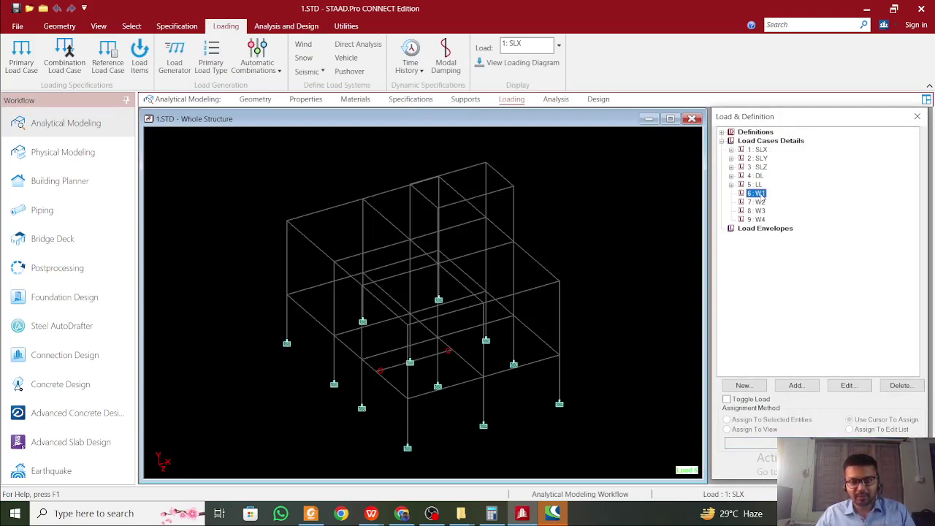
left_click(796, 384)
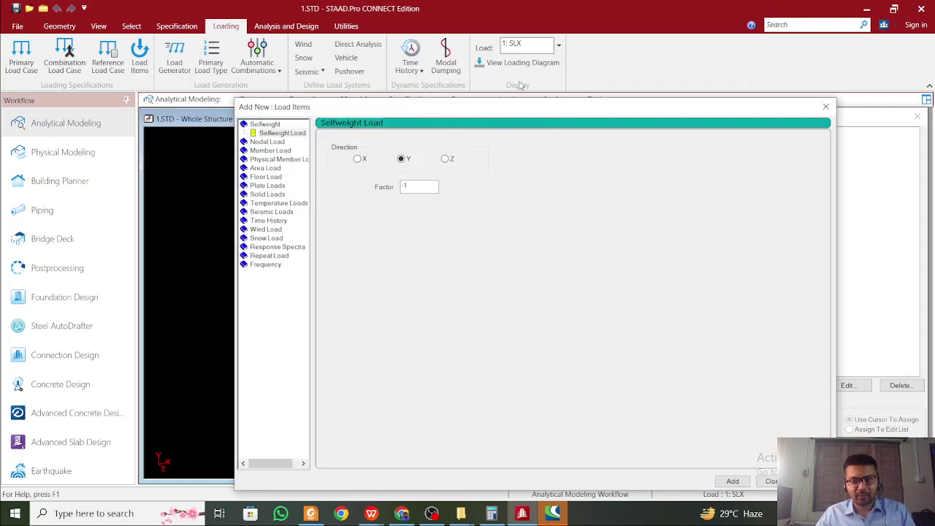
left_click_drag(548, 109, 655, 87)
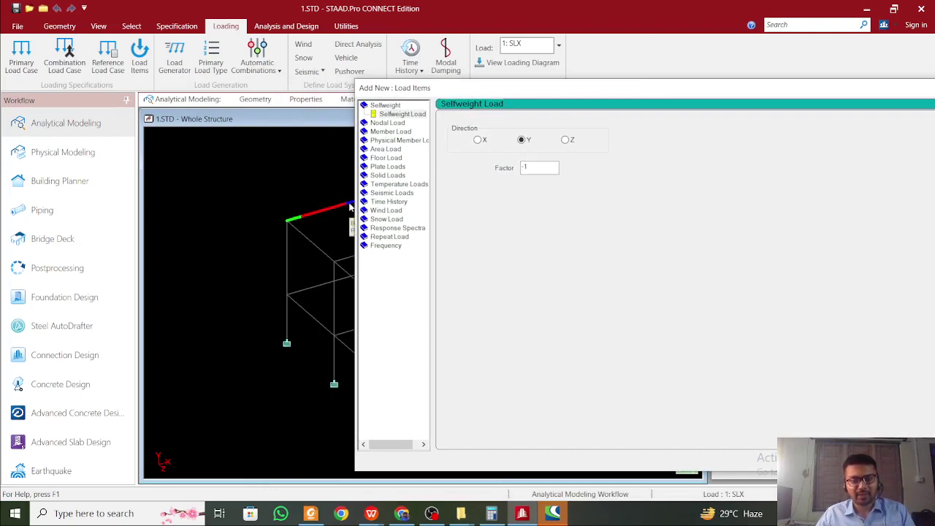
left_click(388, 211)
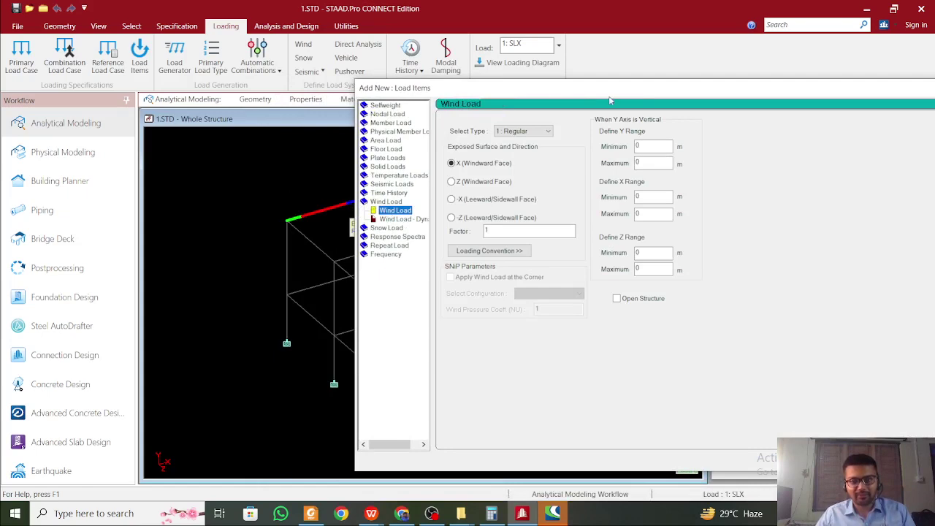
left_click_drag(609, 100, 655, 75)
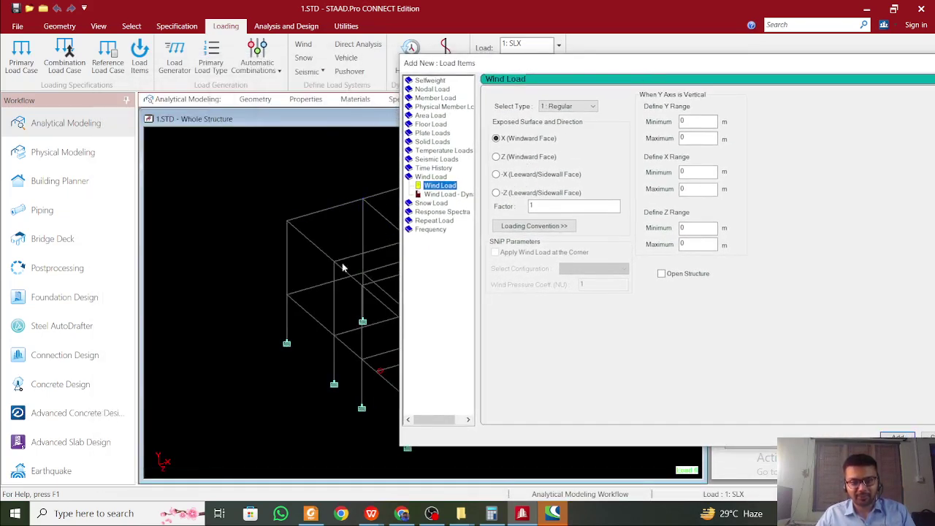
Check the coordinates of the two end corner nodes along the Z-direction side of the first floor level
middle_click_drag(342, 267, 320, 279)
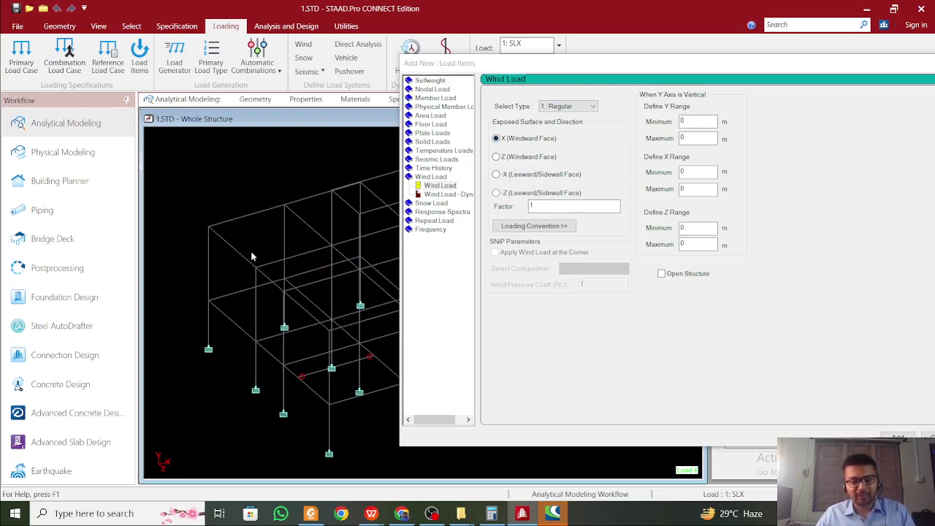
middle_click_drag(251, 257, 161, 276)
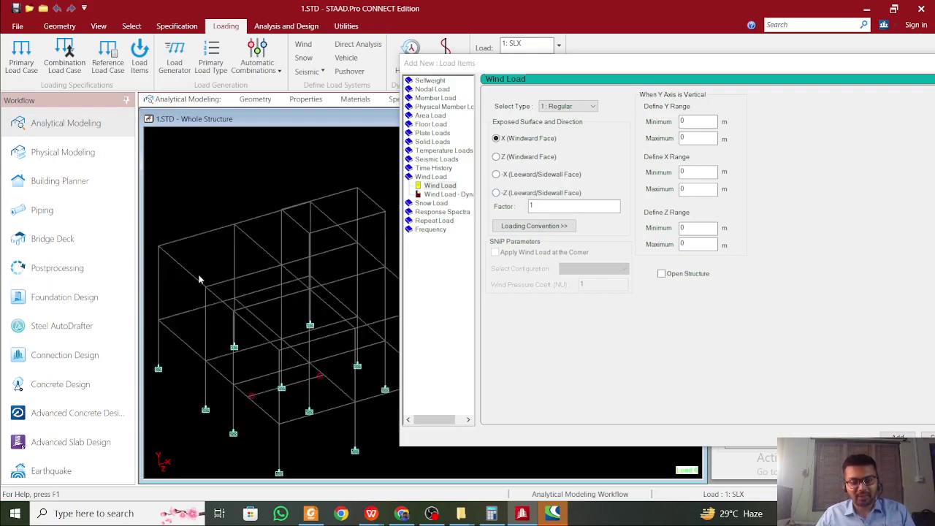
middle_click_drag(277, 276, 207, 287)
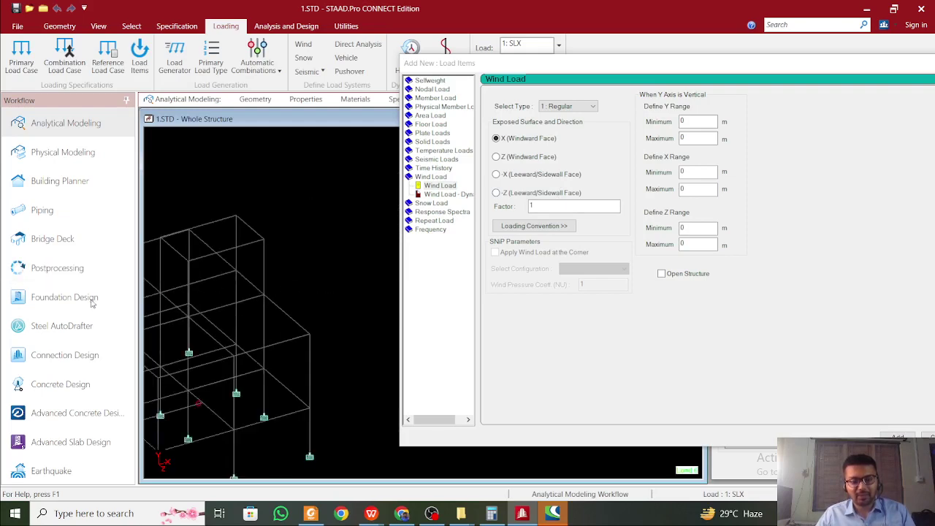
middle_click_drag(153, 309, 242, 279)
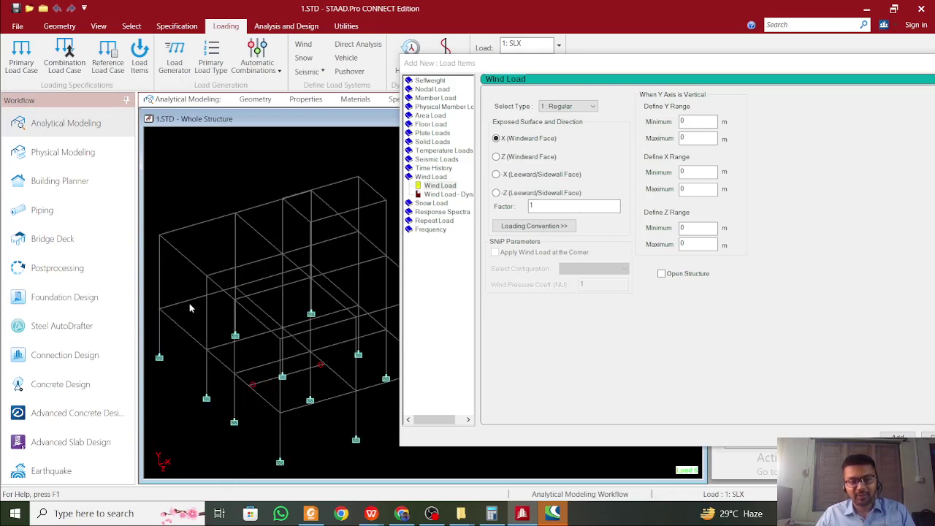
middle_click_drag(281, 302, 229, 319)
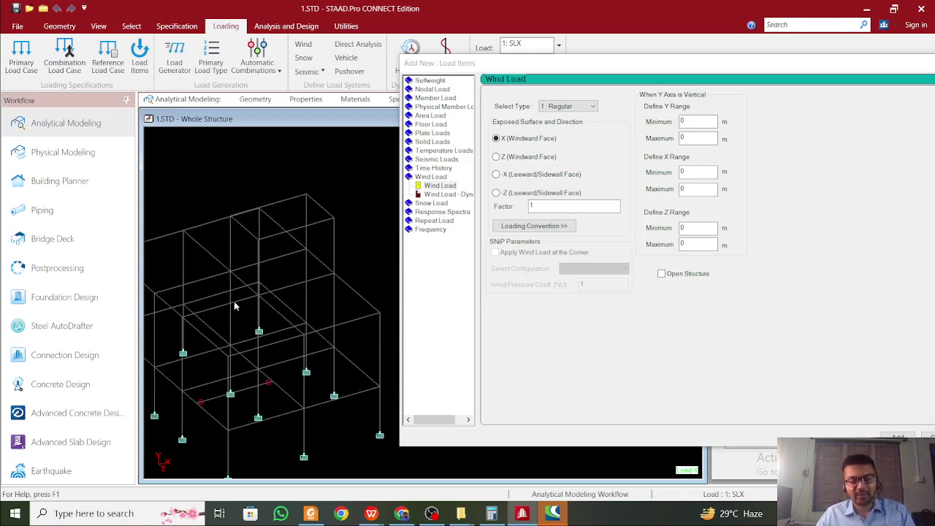
middle_click_drag(300, 322, 309, 303)
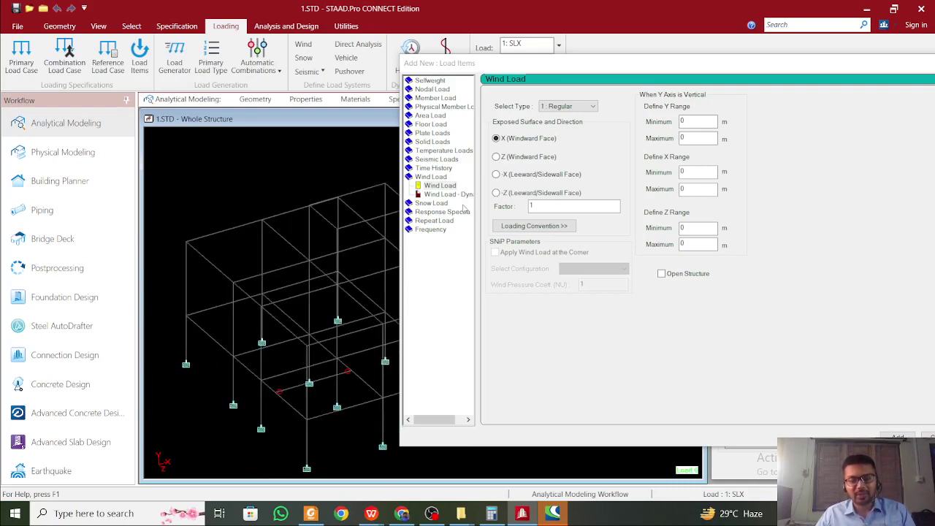
mouse_move(311, 265)
middle_mouse_down()
mouse_move(324, 246)
mouse_move(300, 251)
middle_mouse_up()
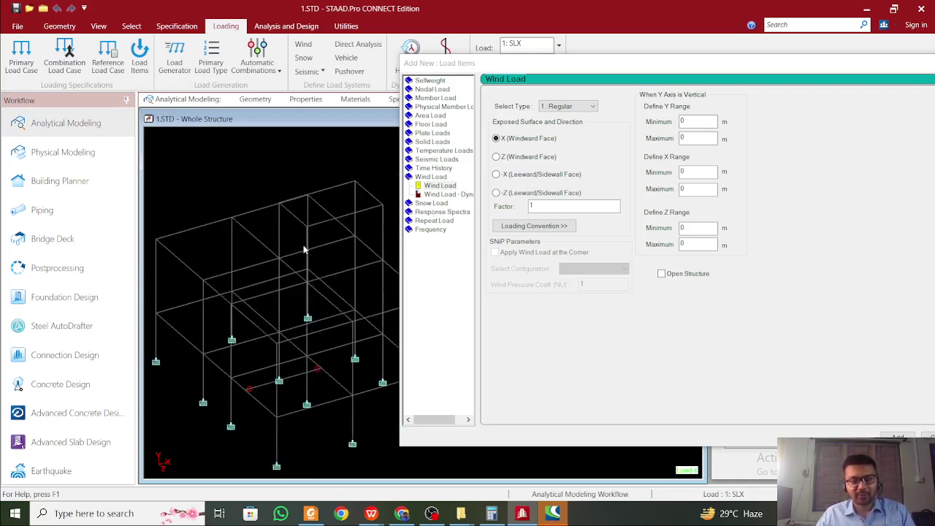
scroll(307, 247, "down", 2)
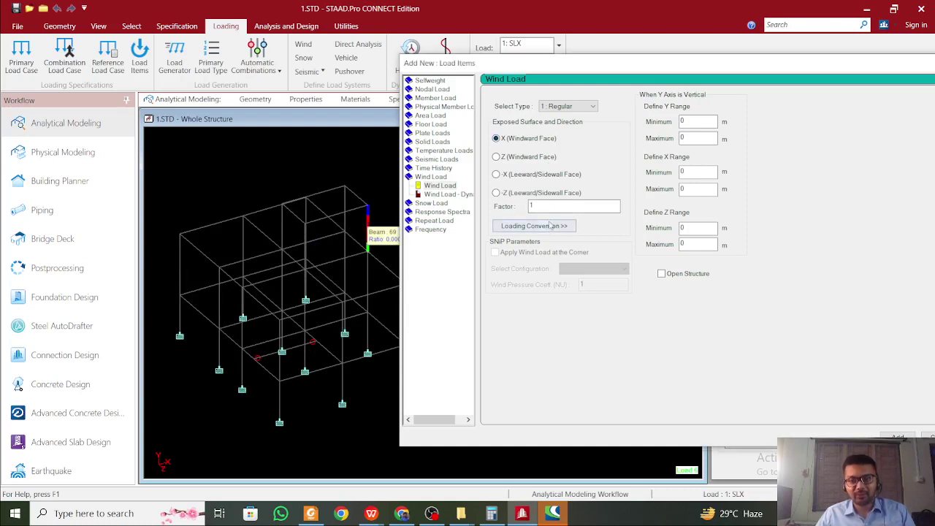
left_click(132, 25)
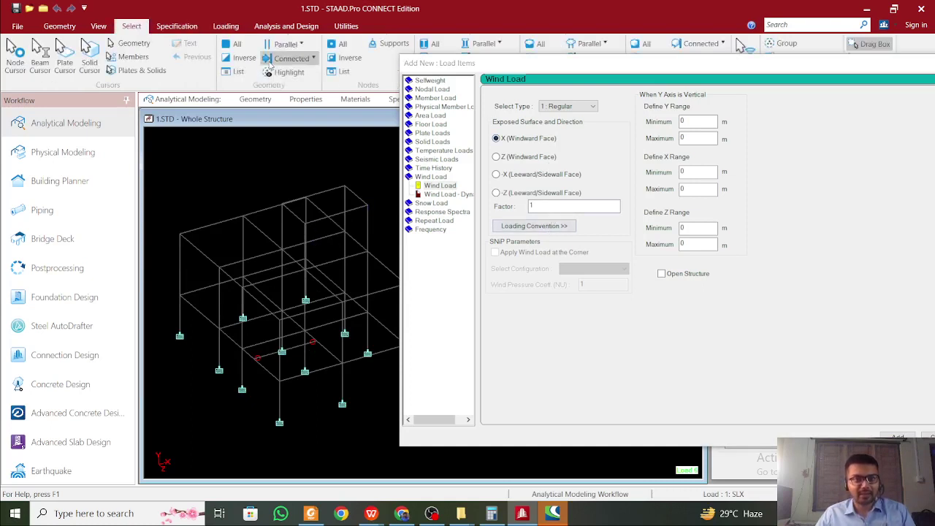
left_click(15, 57)
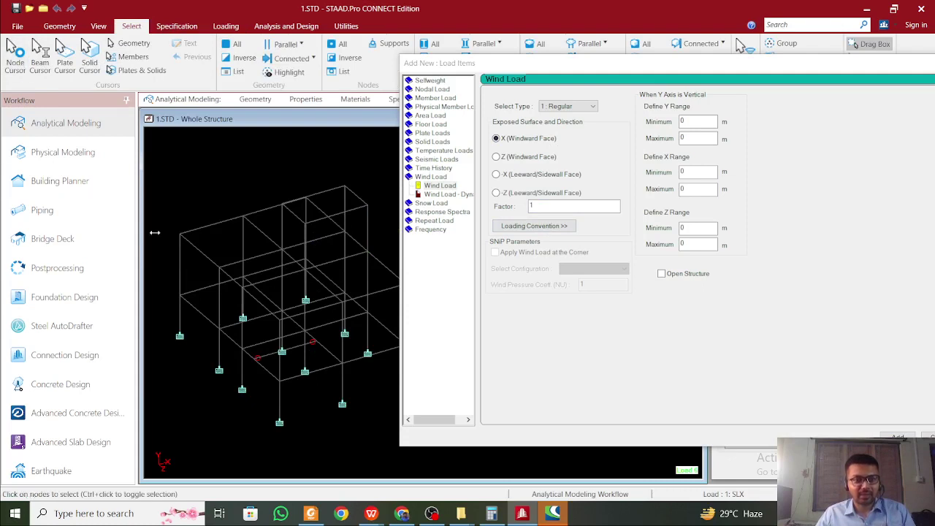
double_click(181, 299)
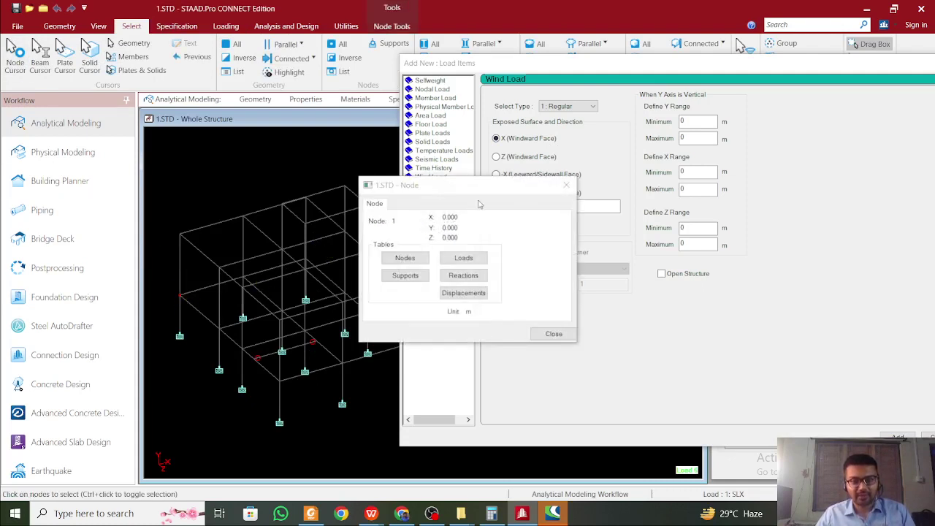
left_click(281, 385)
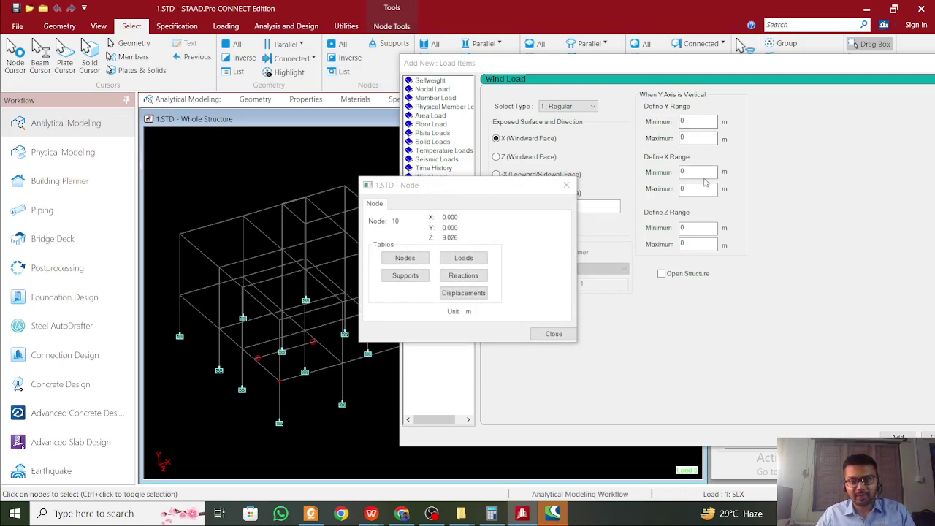
Set the wind load's X range maximum to 1 m and its Z range maximum to 9.5 m
left_click(699, 190)
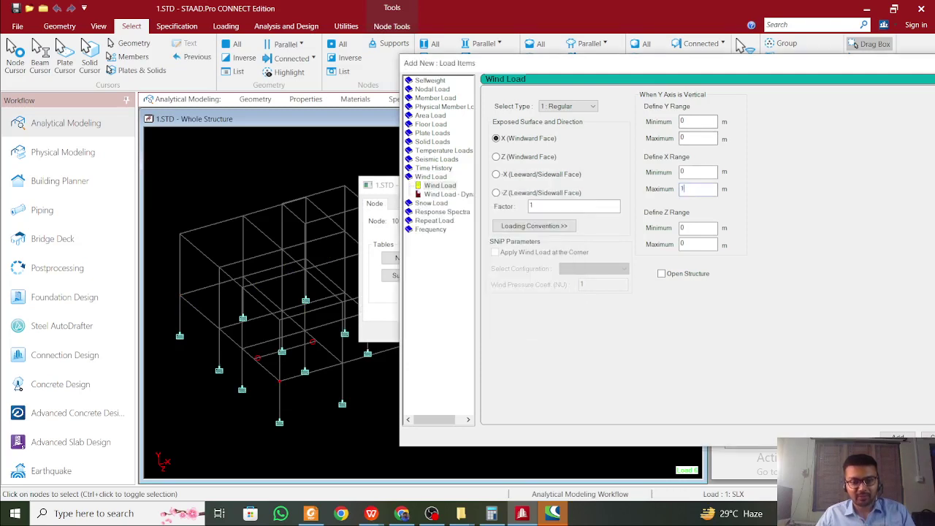
type("1")
left_click(395, 199)
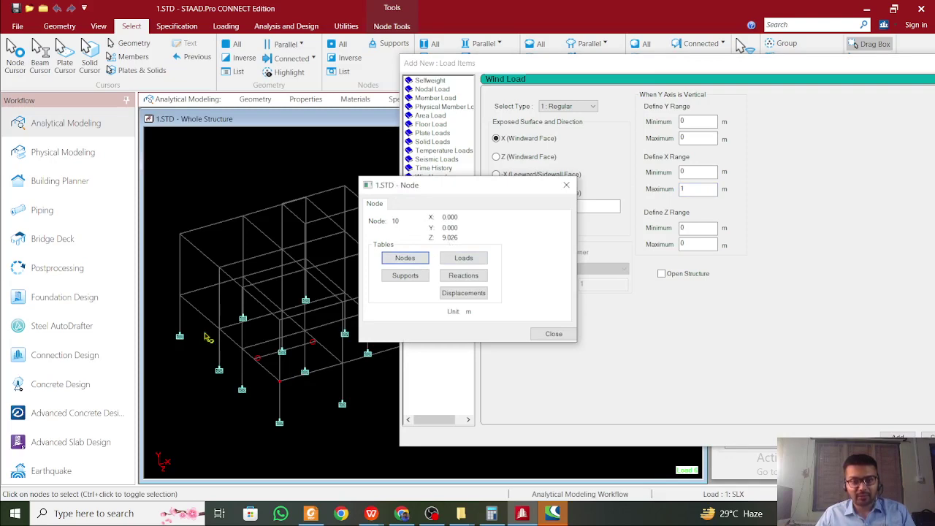
left_click(181, 297)
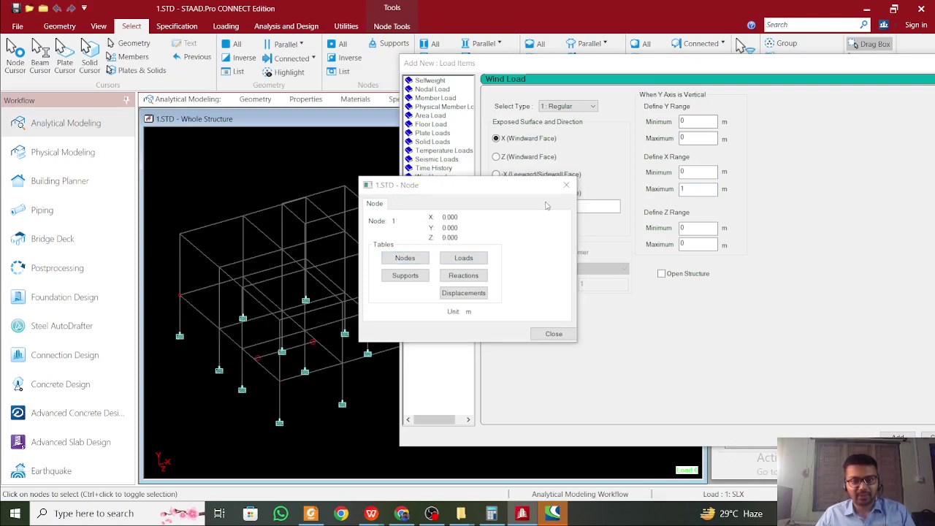
left_click(692, 189)
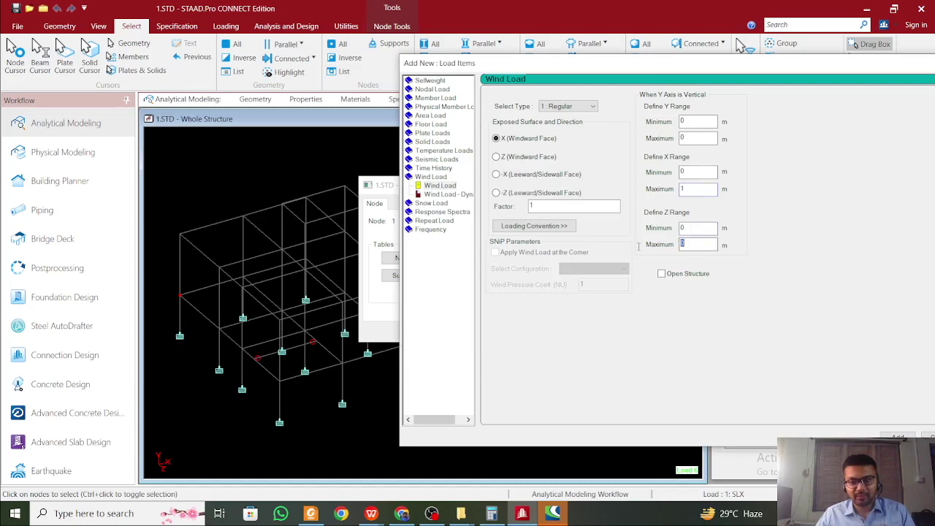
type("9.5")
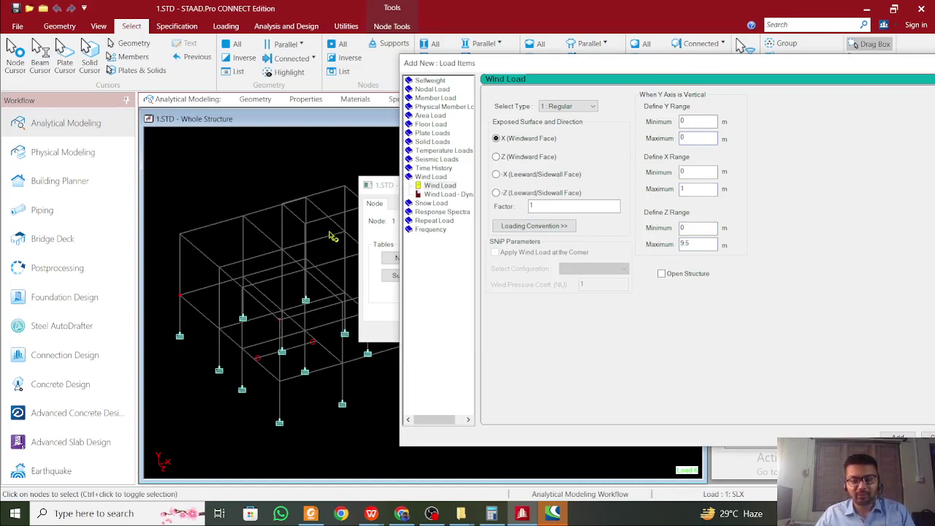
Set the Y range maximum to 3.2 m and add the X windward load to W1, agreeing to delete the result files
left_click(697, 135)
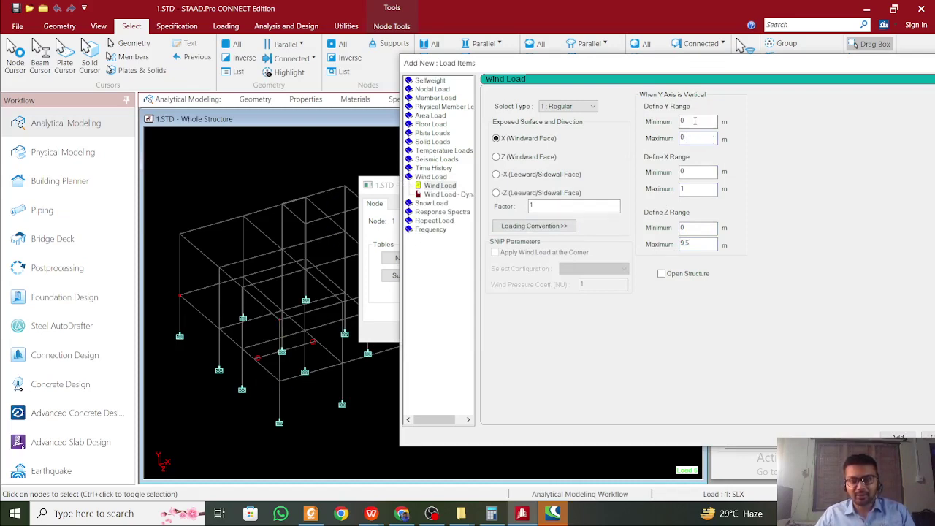
type("3.2")
left_click(897, 438)
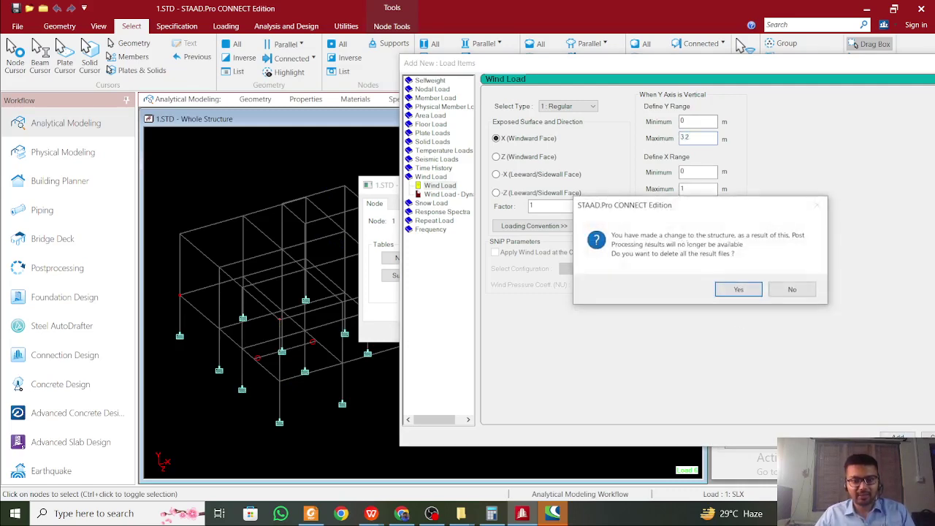
left_click(738, 289)
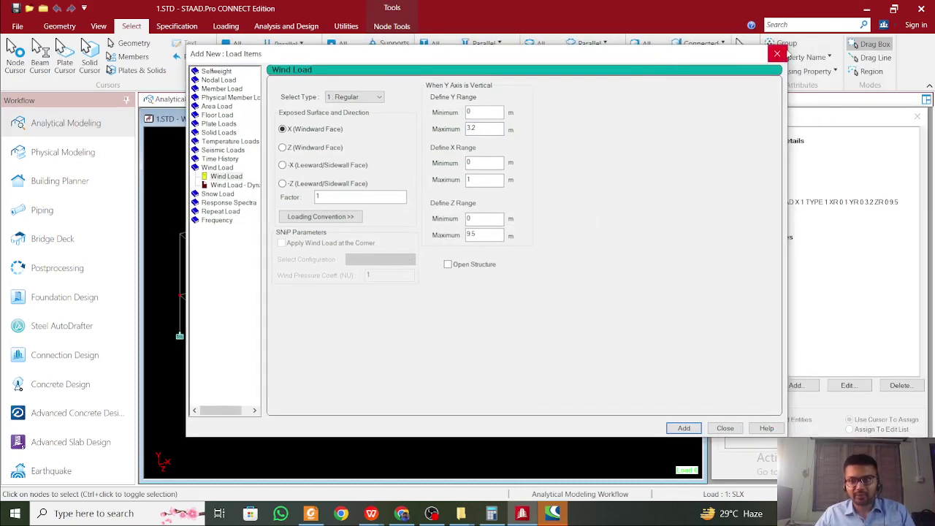
left_click(779, 57)
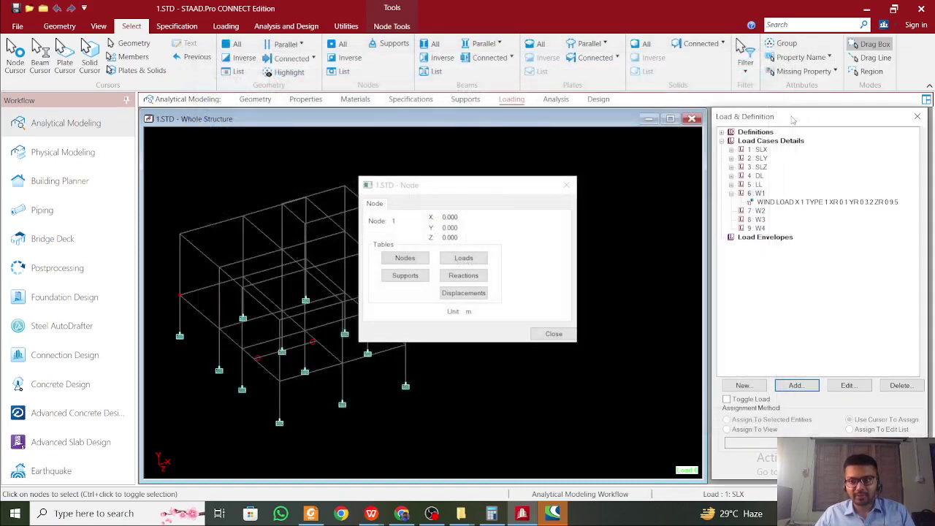
Display the new W1 wind load on the structure and close the node information to inspect the loaded face
left_click(803, 205)
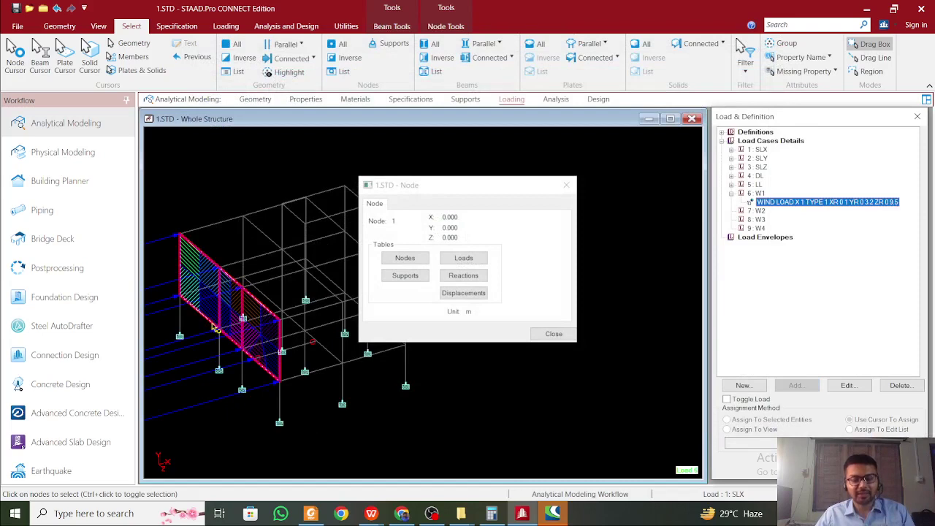
left_click(566, 185)
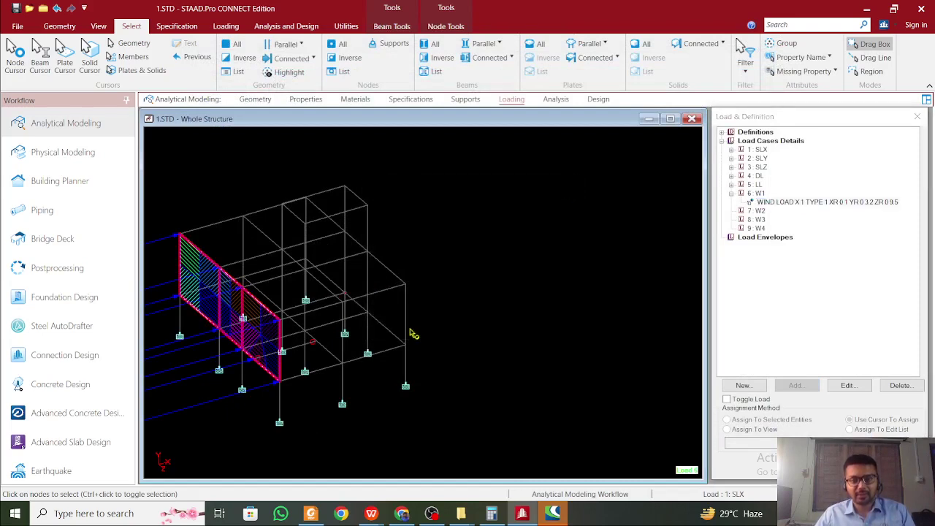
middle_click_drag(459, 319, 504, 312)
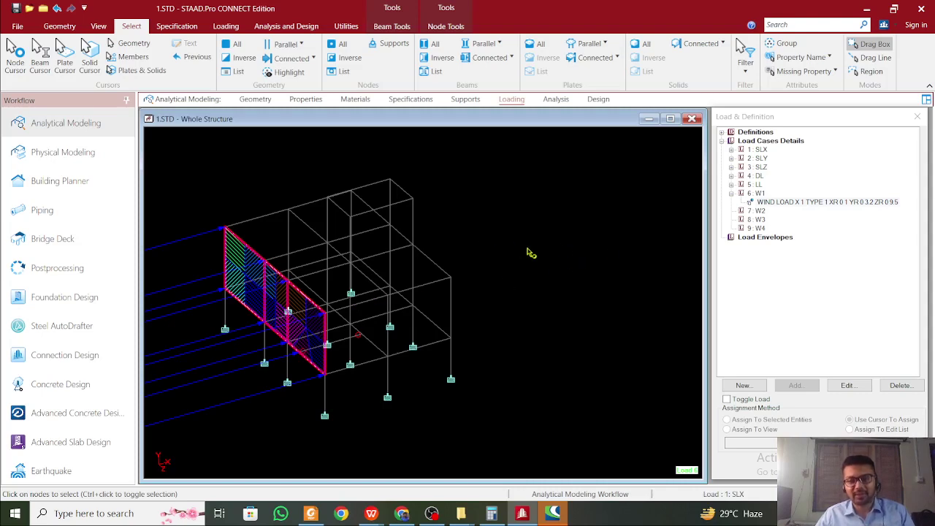
Start a new regular X windward wind load item for load case W2 with a Y range maximum of 3.2 m
left_click(757, 211)
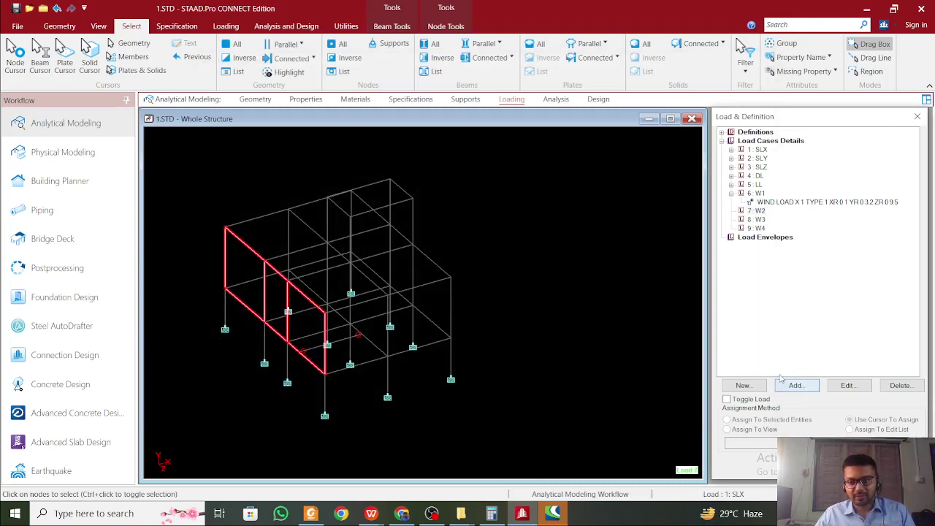
left_click(783, 383)
left_click_drag(780, 115, 715, 112)
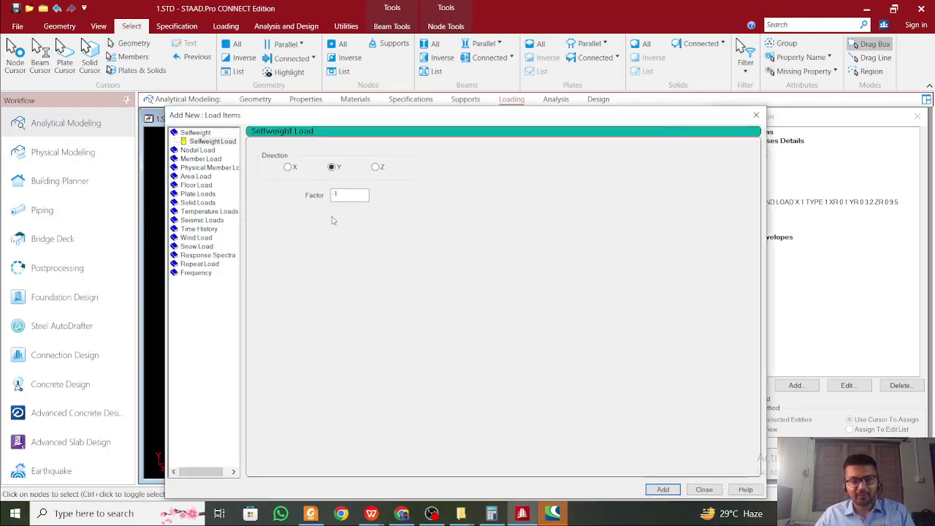
left_click(208, 238)
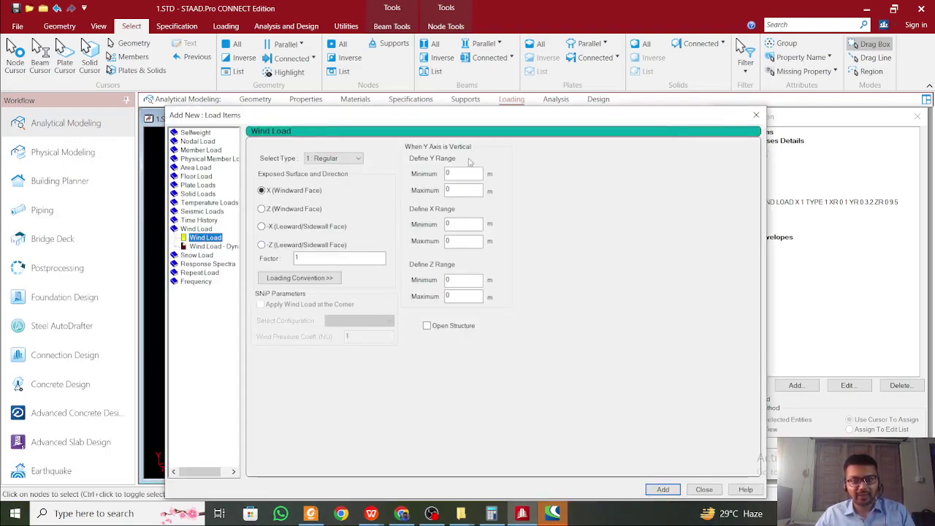
double_click(460, 190)
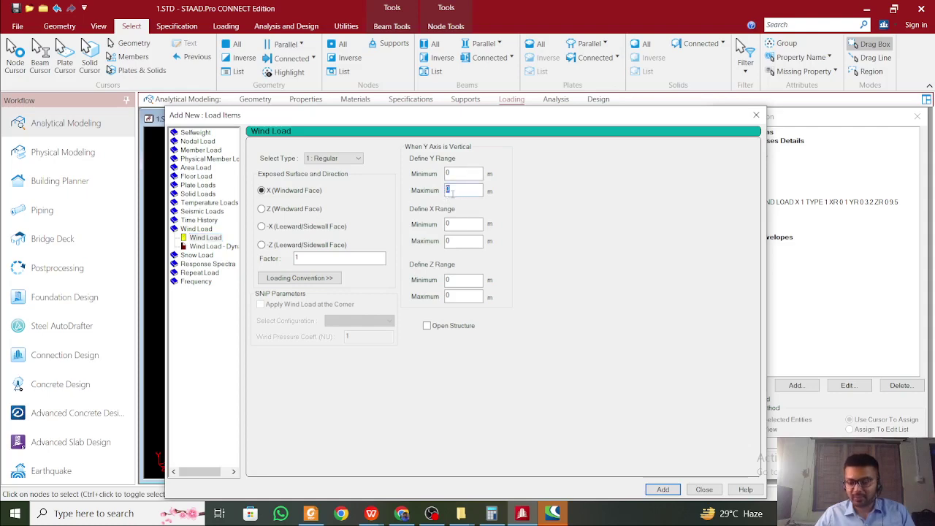
type("3.2")
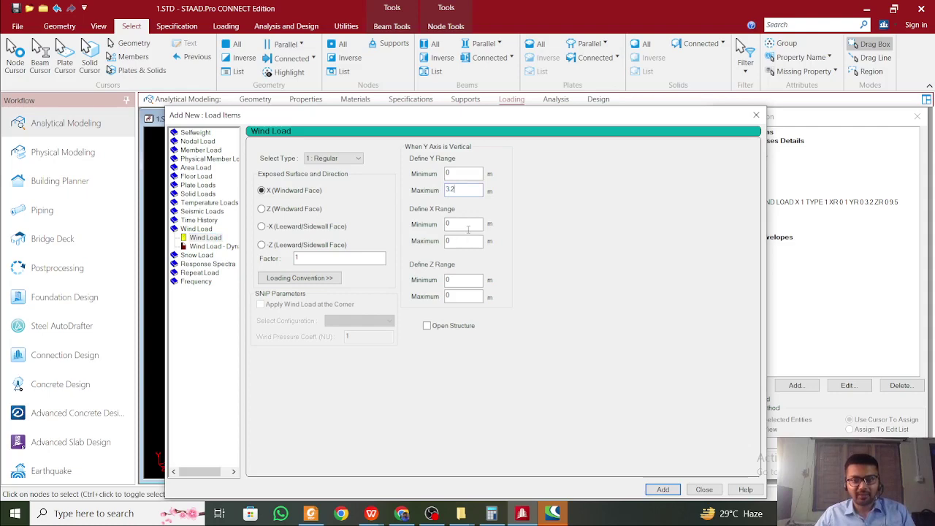
Check the coordinates of the two end corner nodes on the first floor level of the face opposite the W1-loaded one
left_click_drag(596, 115, 236, 185)
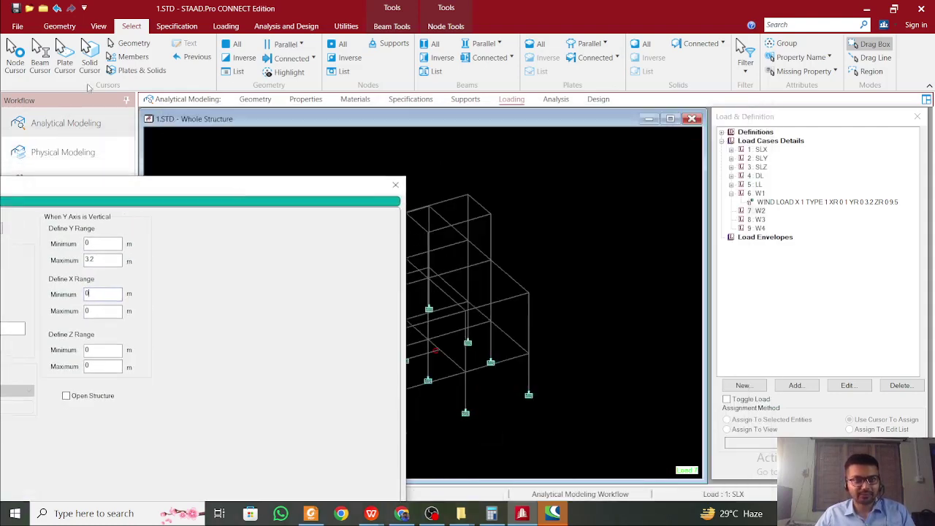
middle_click_drag(506, 288, 565, 309)
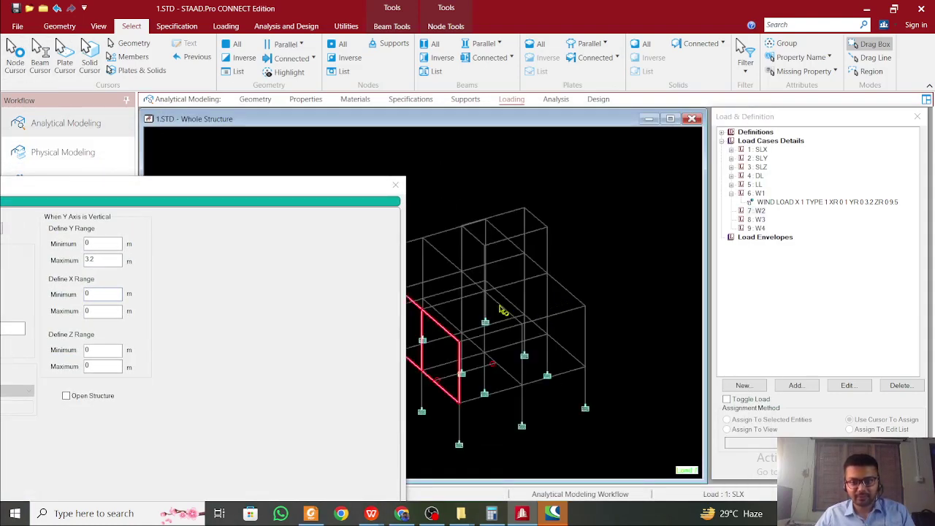
key("Right")
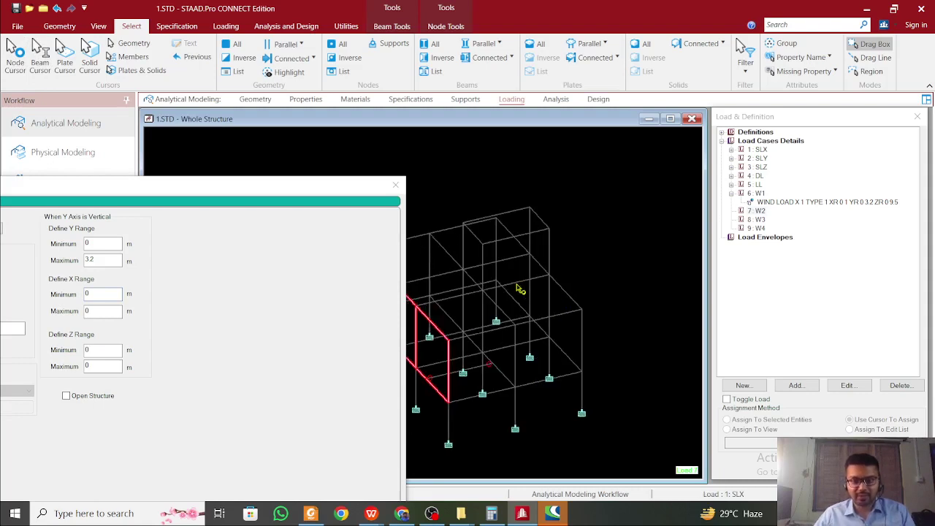
key("Right")
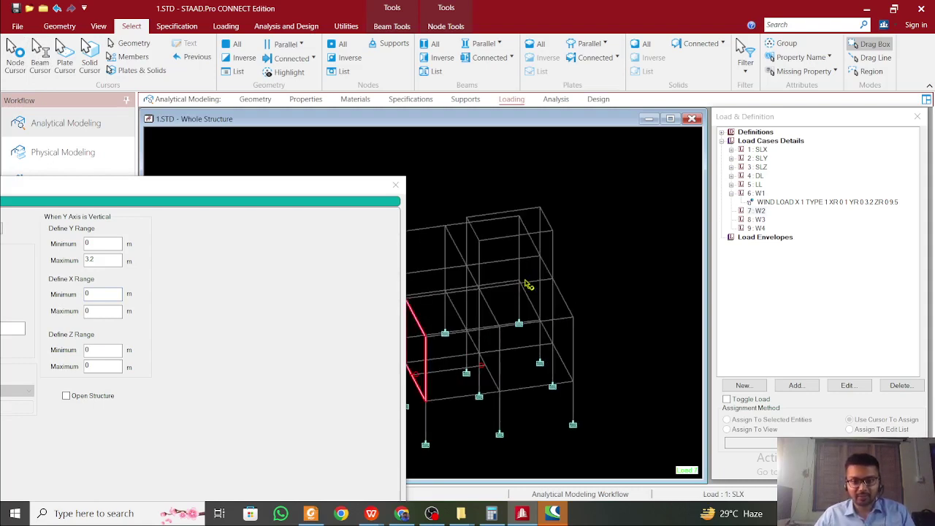
key("Up")
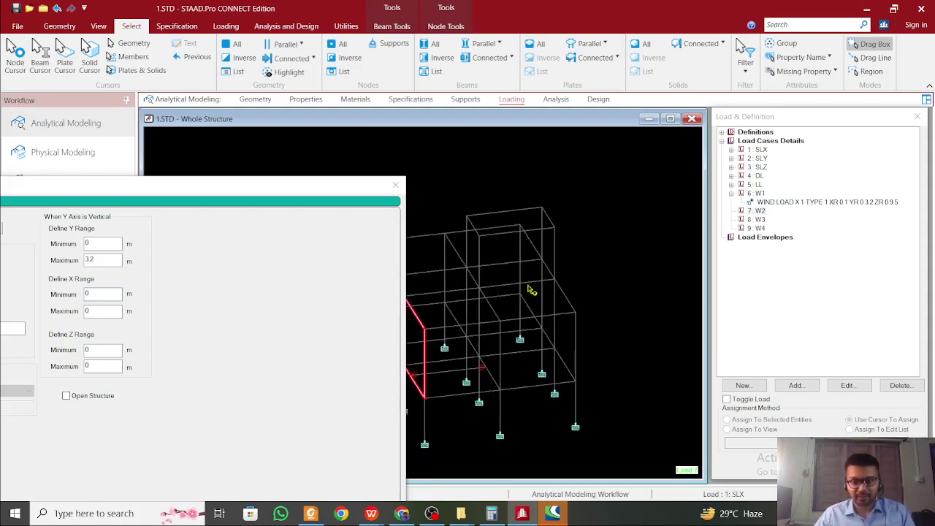
double_click(523, 299)
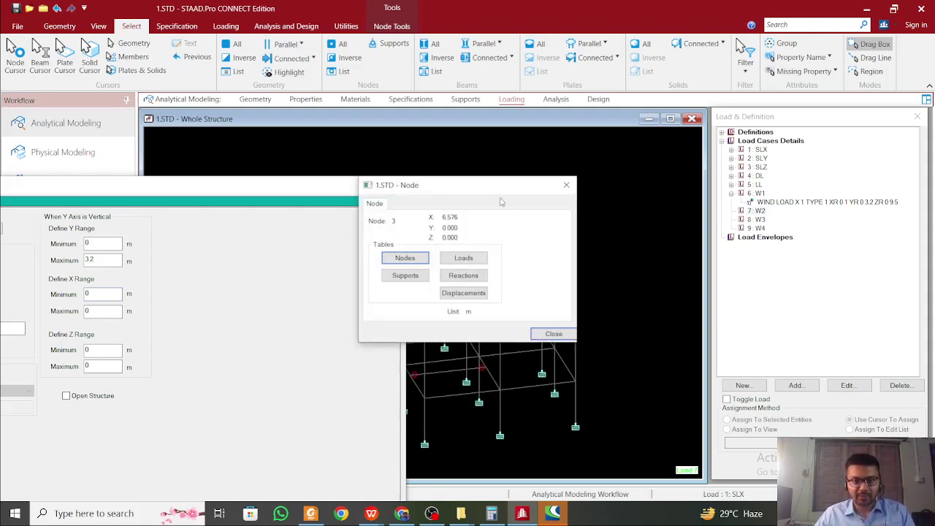
left_click_drag(501, 187, 444, 59)
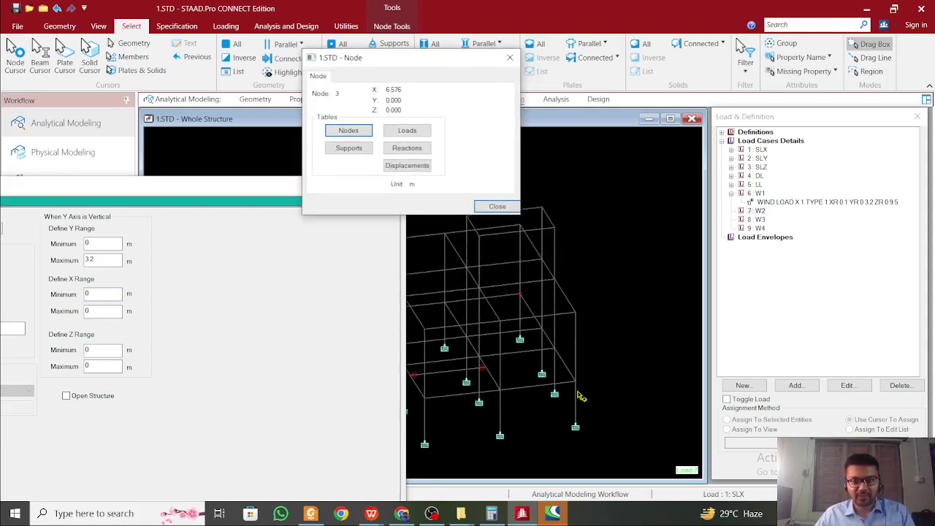
left_click(576, 382)
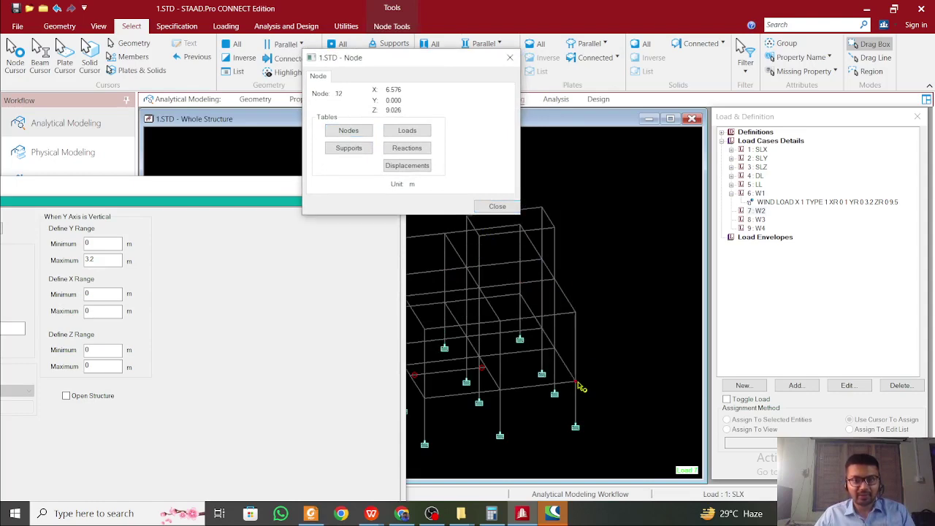
Set the W2 wind load's X range to a minimum of 6.5 m and a maximum of 6.8 m
left_click_drag(176, 185, 391, 99)
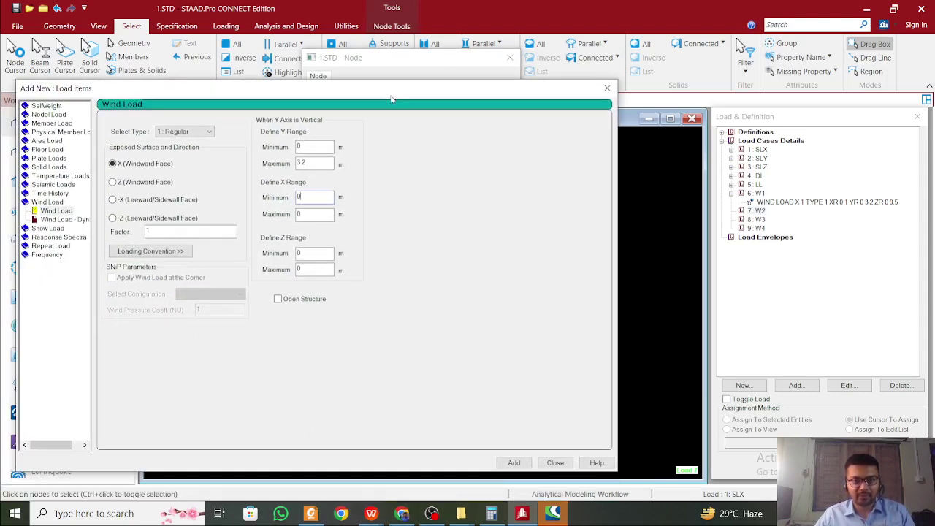
double_click(315, 198)
type("6.5")
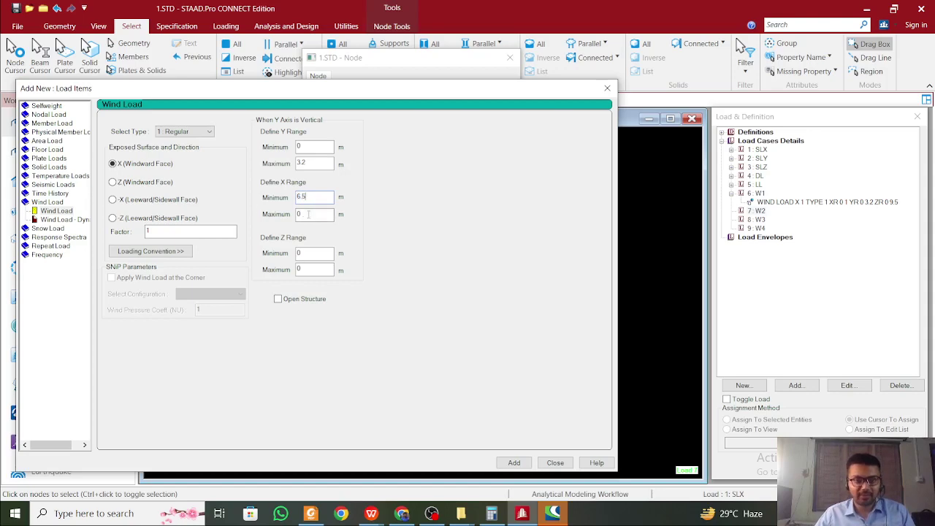
type("6.8")
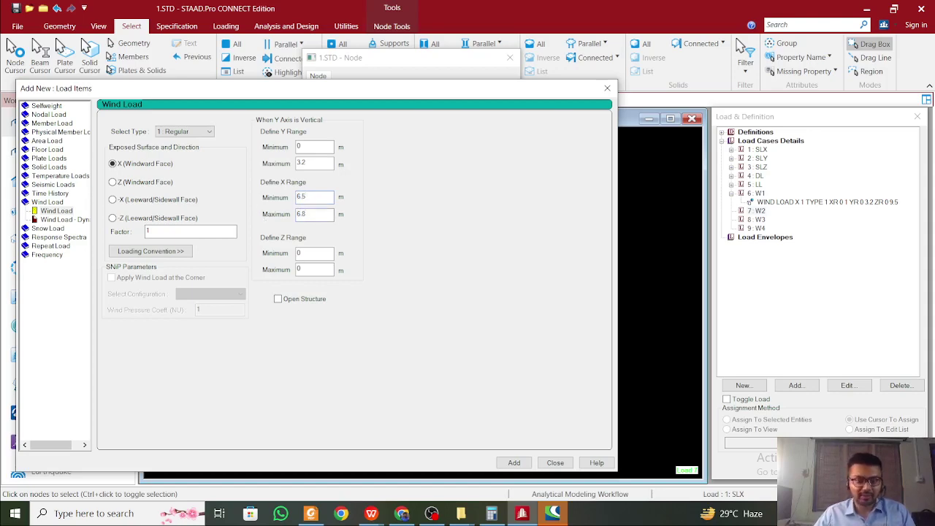
Recheck the rear corner node's coordinates, set the Z range maximum to 9.5 m and add the wind load to W2
left_click_drag(440, 91, 167, 262)
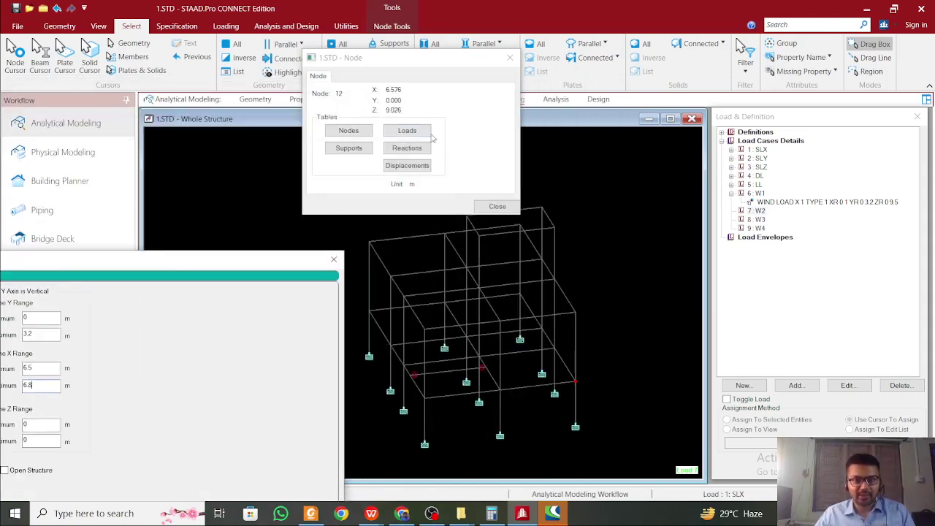
left_click(519, 294)
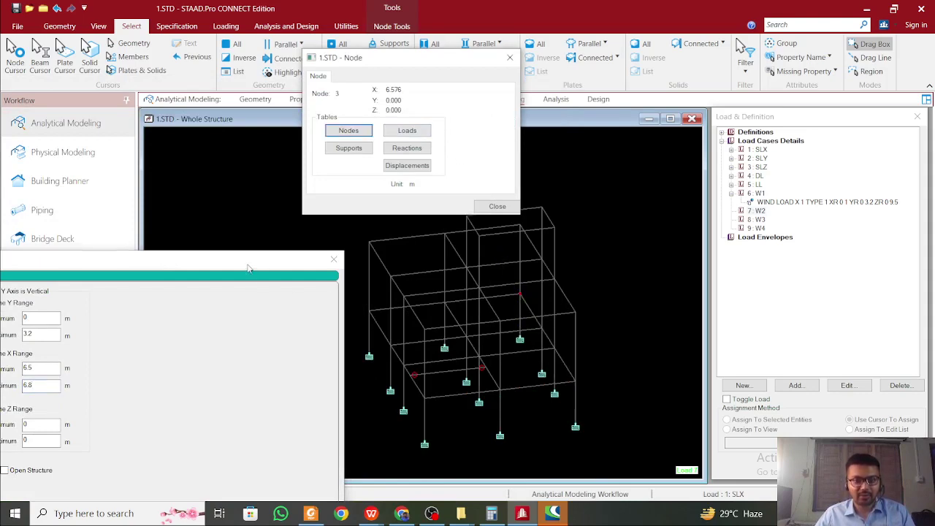
left_click_drag(247, 268, 482, 127)
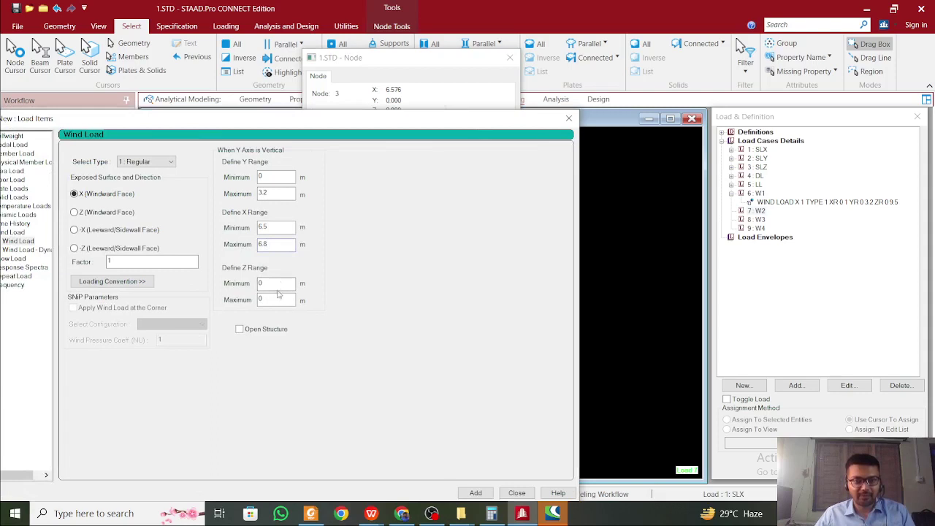
type("9.5")
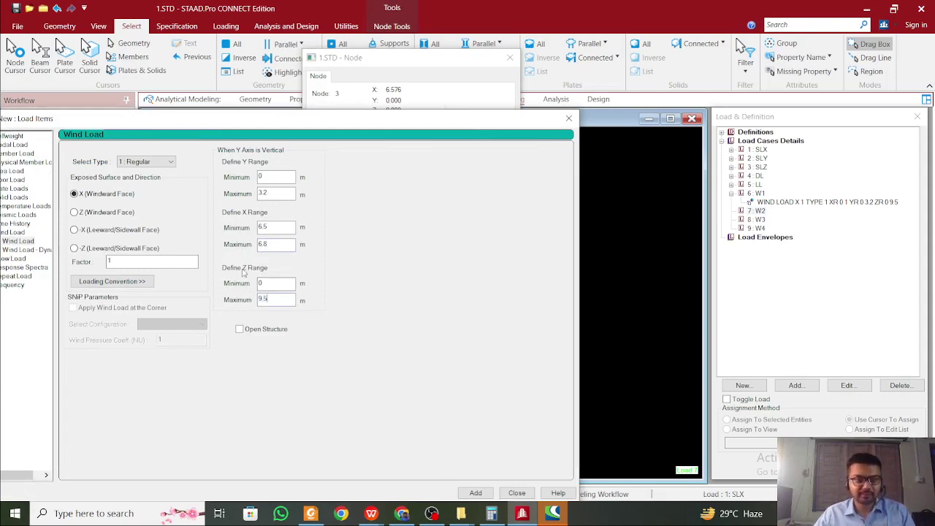
left_click_drag(365, 121, 319, 46)
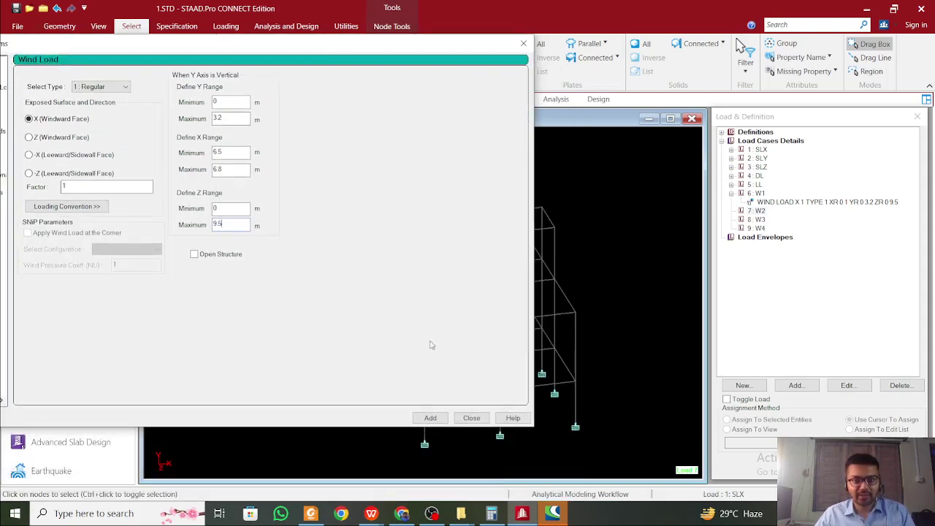
left_click(430, 417)
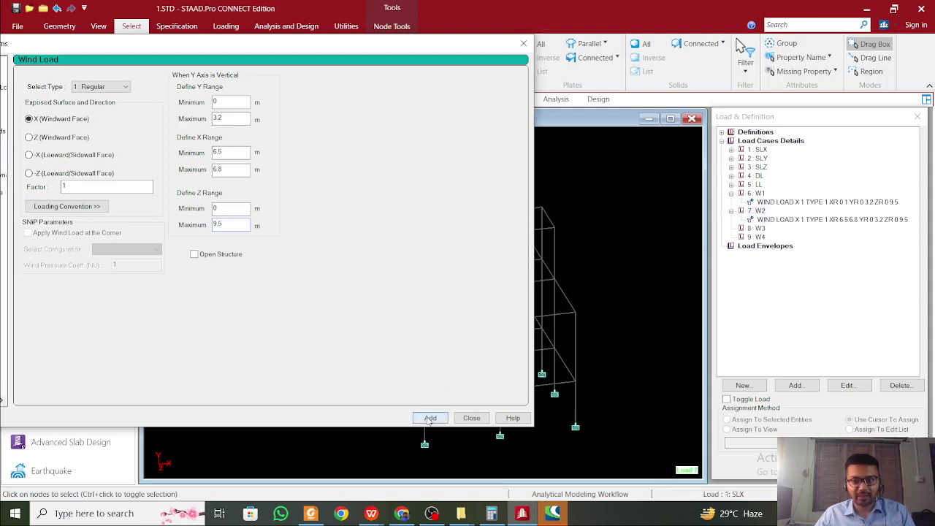
left_click(471, 418)
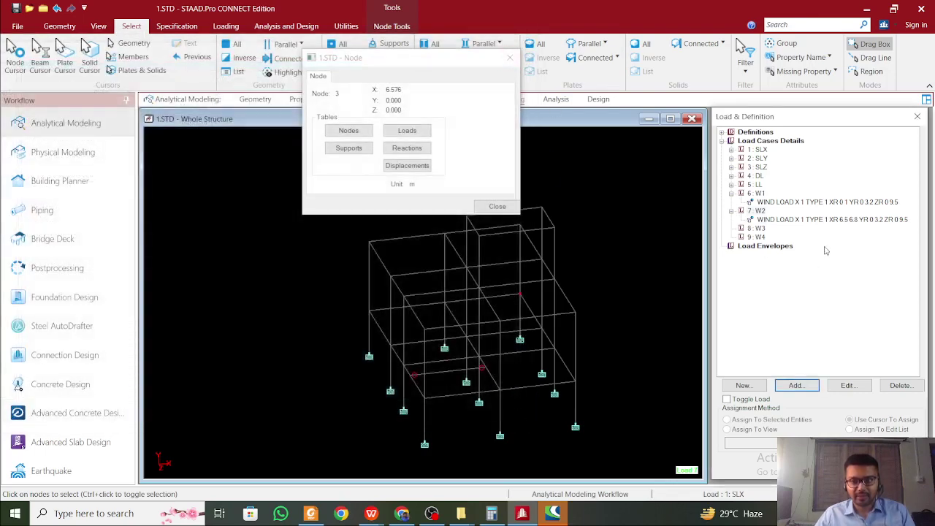
Change the W2 wind load's factor to -1 and compare its direction on the structure with the W1 load
left_click(831, 220)
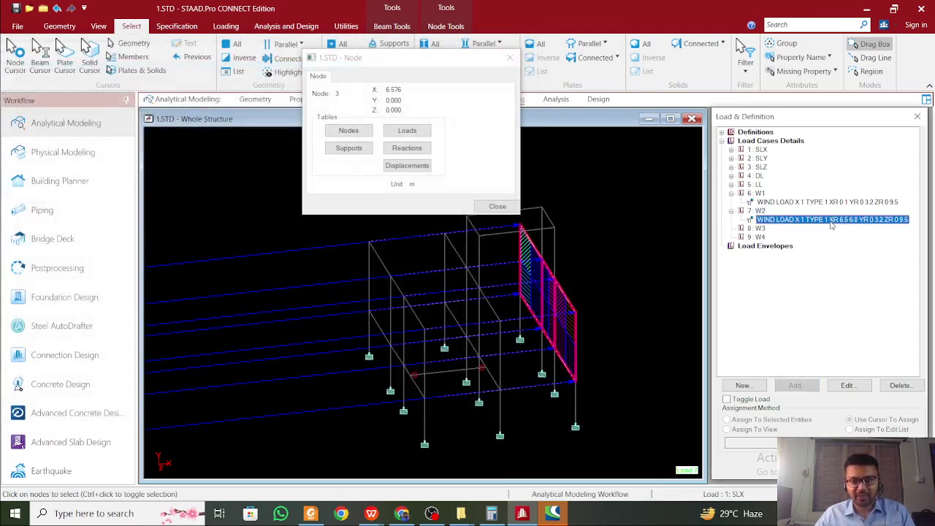
double_click(830, 221)
double_click(467, 299)
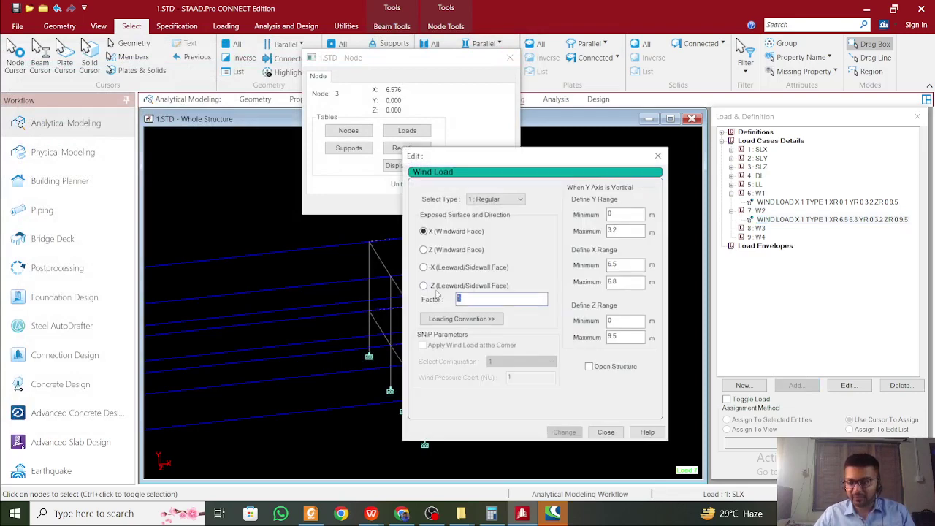
left_click(564, 431)
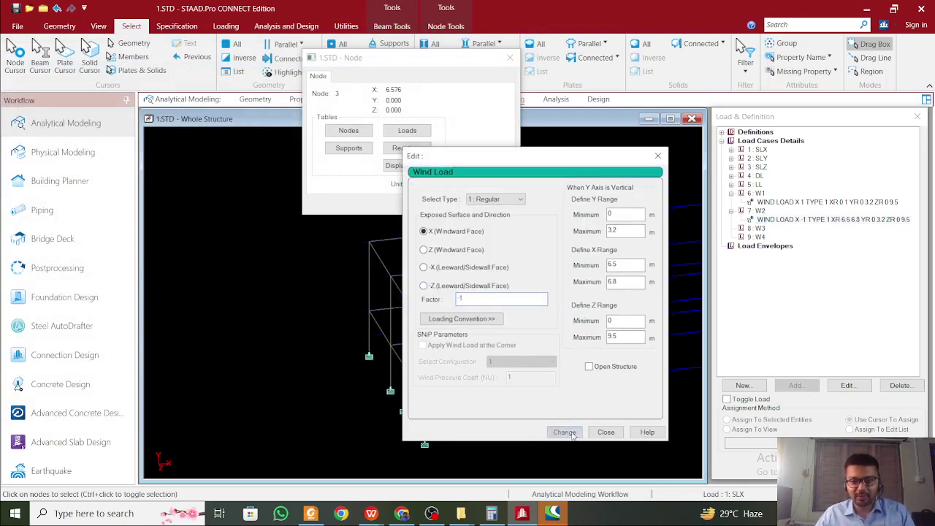
left_click(657, 157)
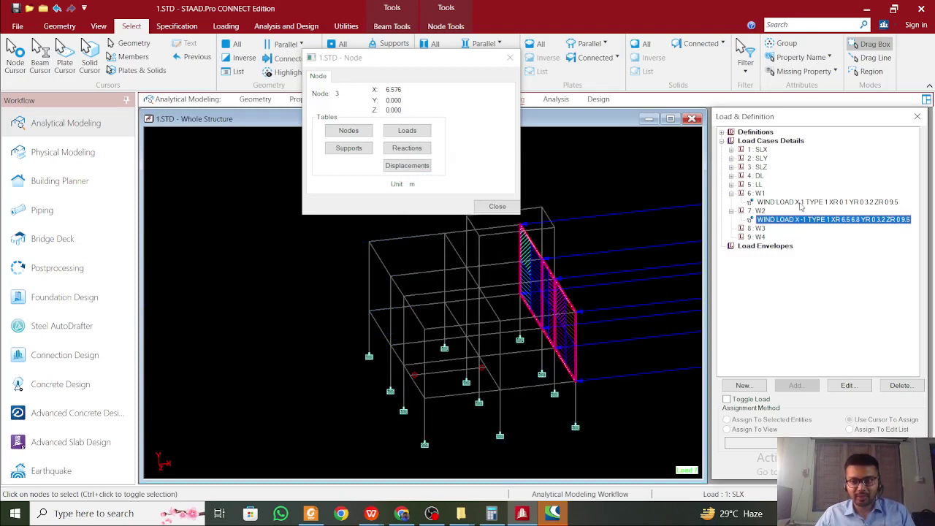
left_click(800, 202)
left_click(800, 220)
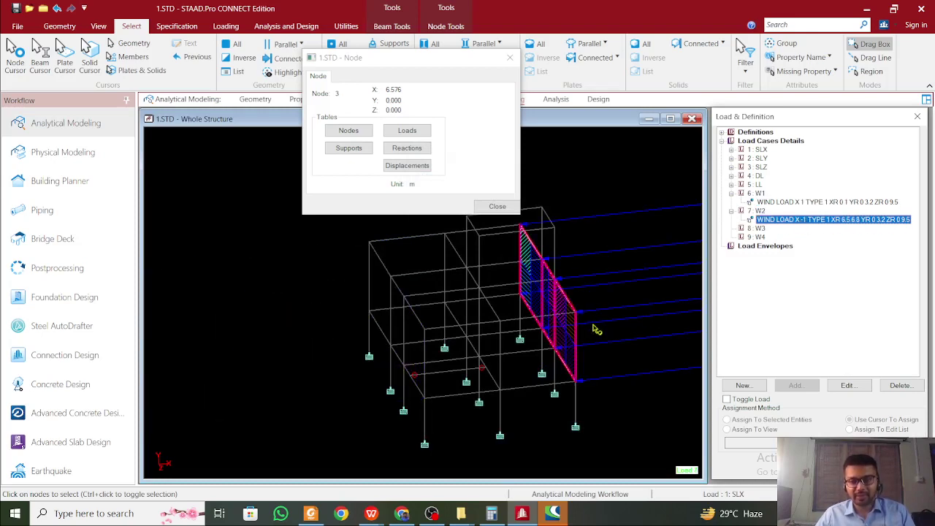
Start a new wind load item for load case W3 and set its Y range maximum to 1.2 m
left_click(757, 228)
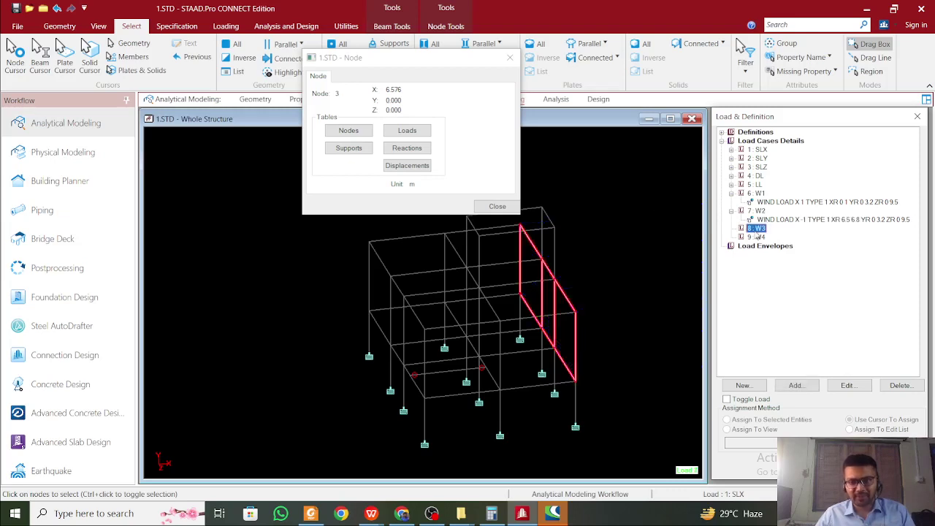
left_click(809, 385)
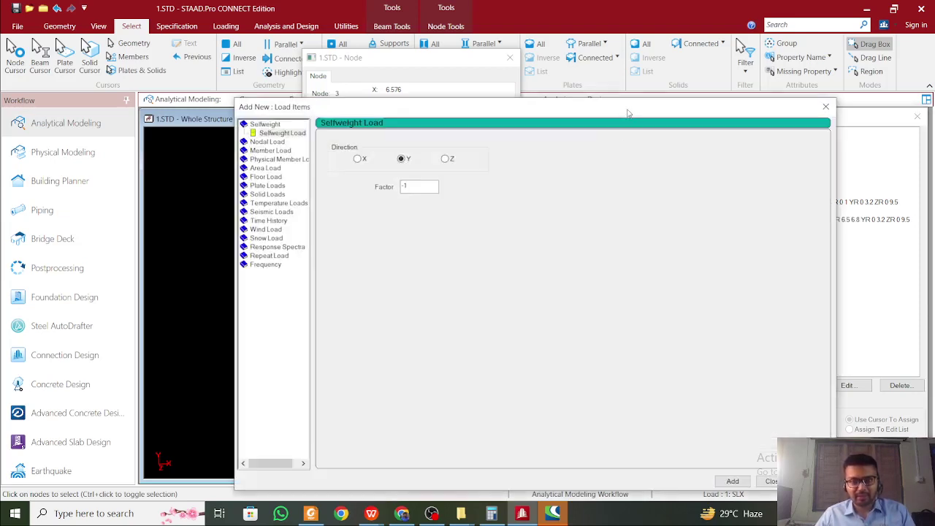
left_click_drag(627, 112, 530, 74)
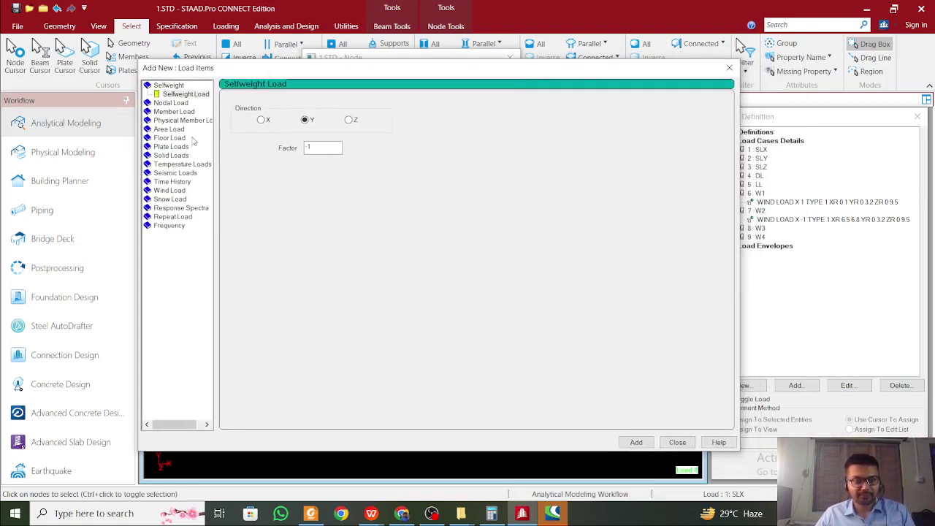
left_click(184, 190)
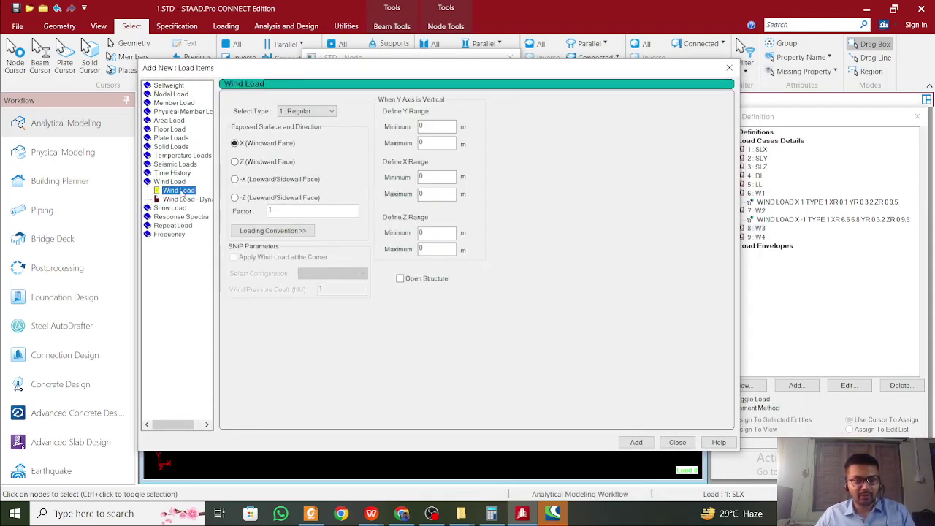
left_click_drag(509, 71, 491, 77)
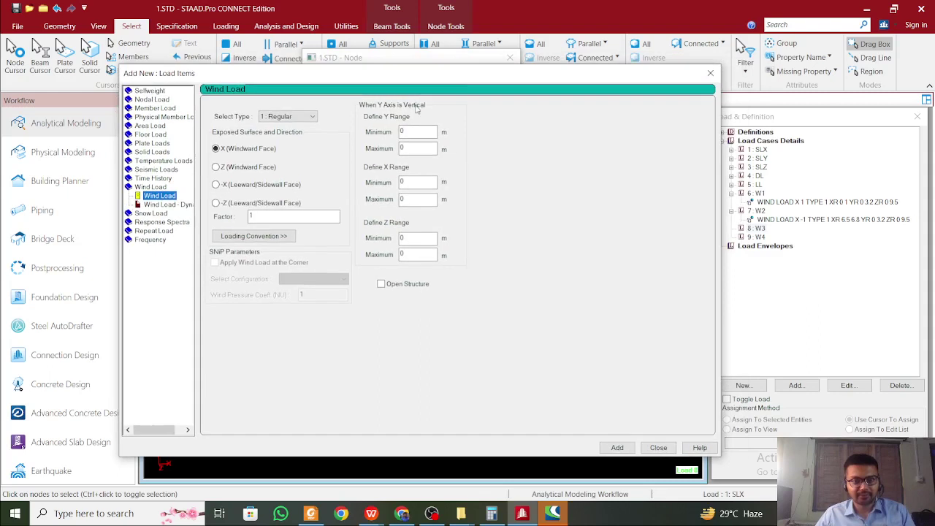
double_click(416, 133)
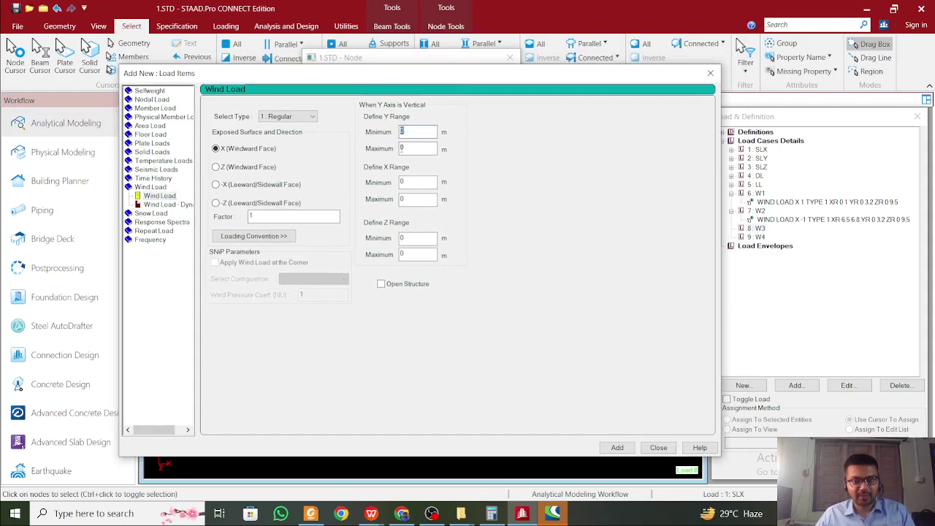
type("1.2")
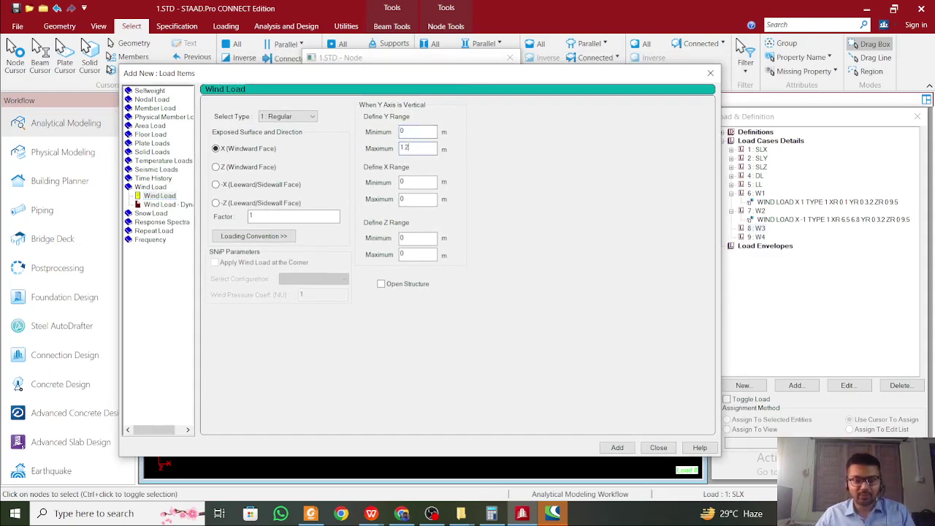
Set the W3 wind load's Y range maximum to 3.2 m and check the coordinates of the two front corner nodes
type("3.2")
left_click_drag(580, 73, 130, 201)
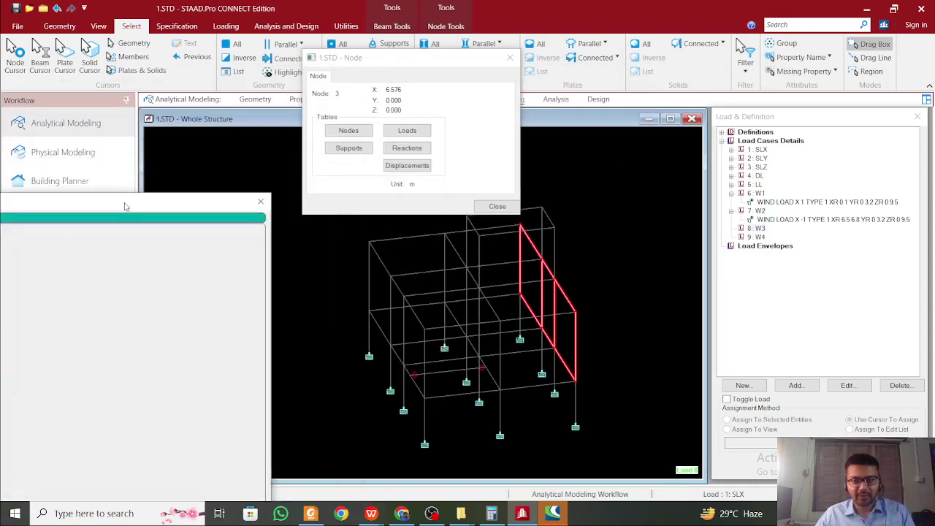
left_click(427, 405)
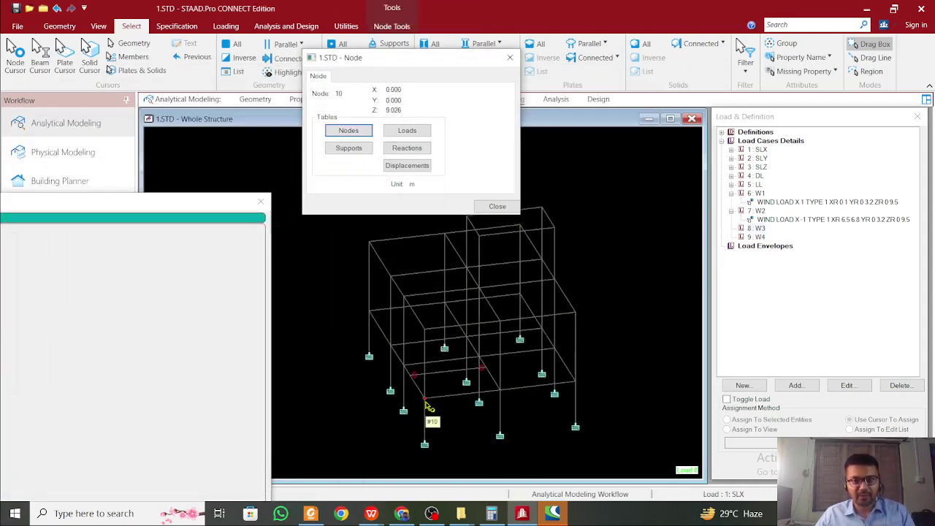
left_click(578, 385)
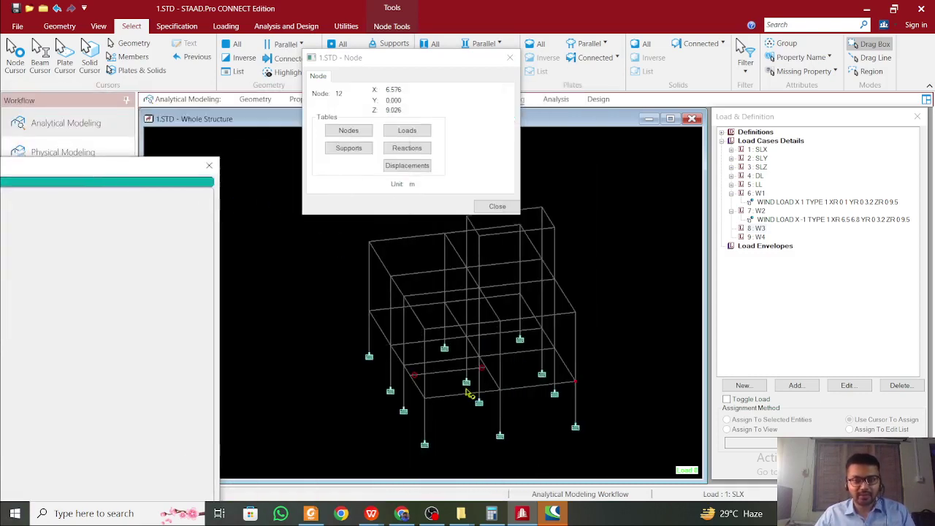
double_click(427, 400)
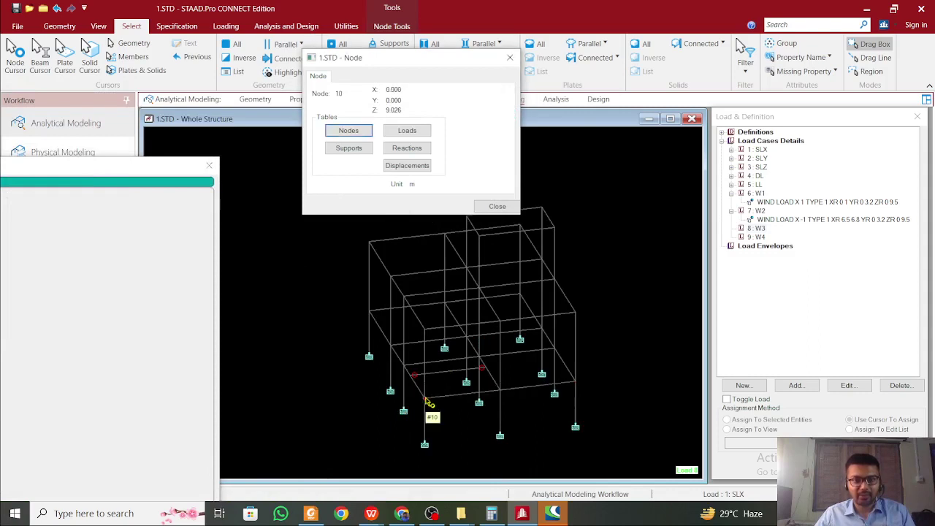
double_click(577, 383)
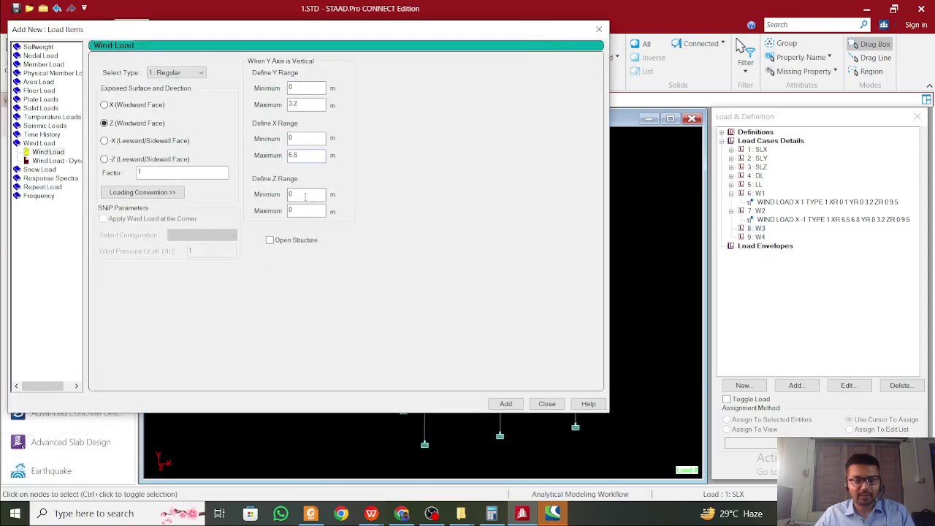
Set the Z range to a minimum of 9 m and a maximum of 9.1 m, and add the wind load to W3
type("9")
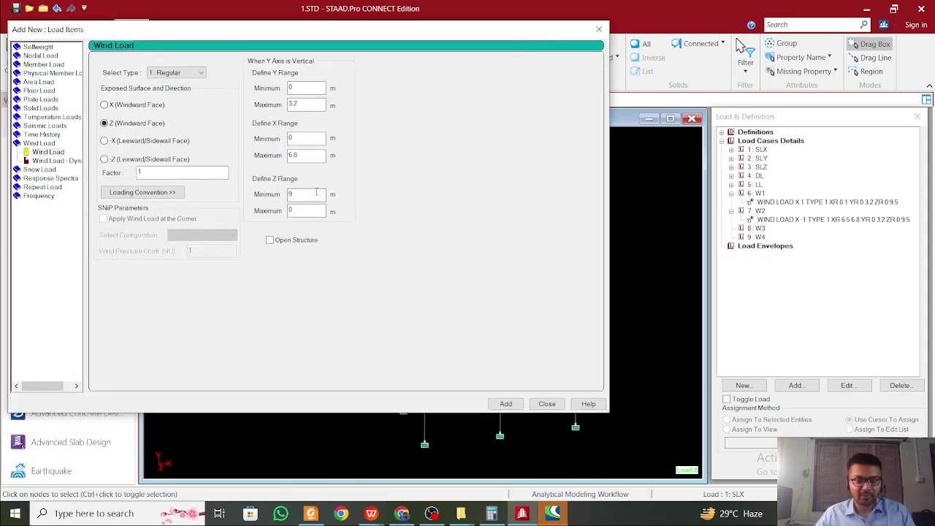
type(".1")
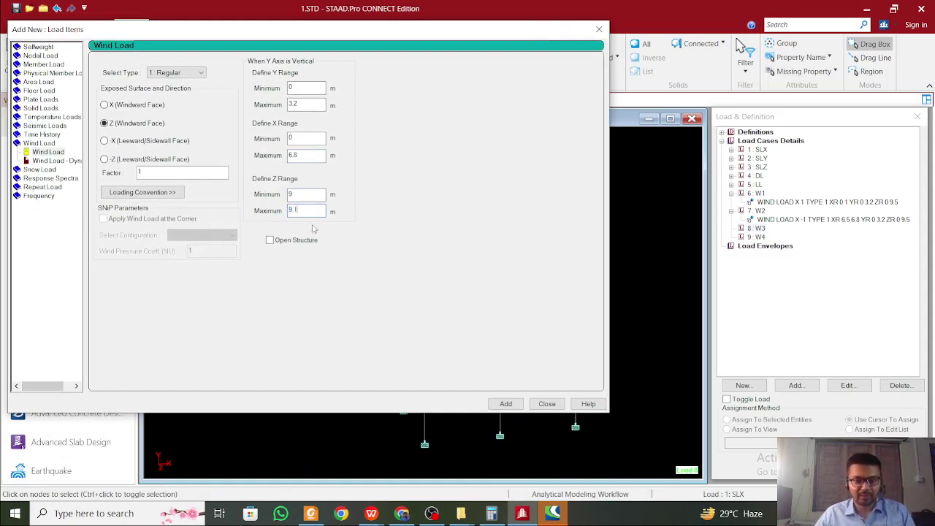
left_click(505, 404)
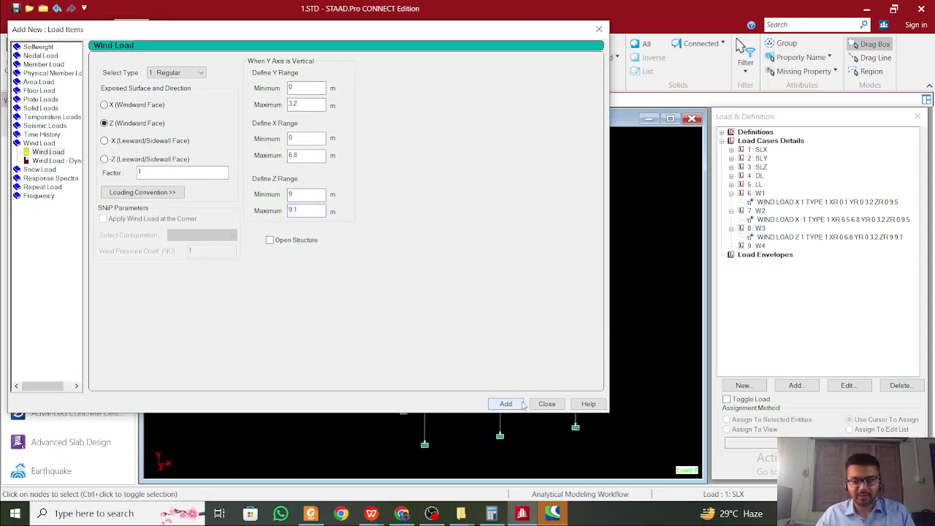
left_click(547, 404)
Display the W3 wind load on the structure and change its factor to -1
left_click(844, 237)
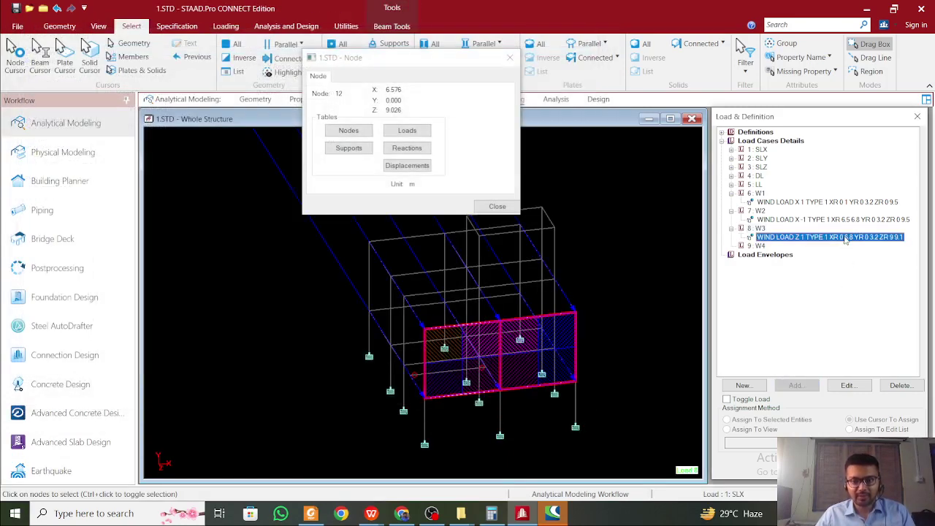
double_click(844, 238)
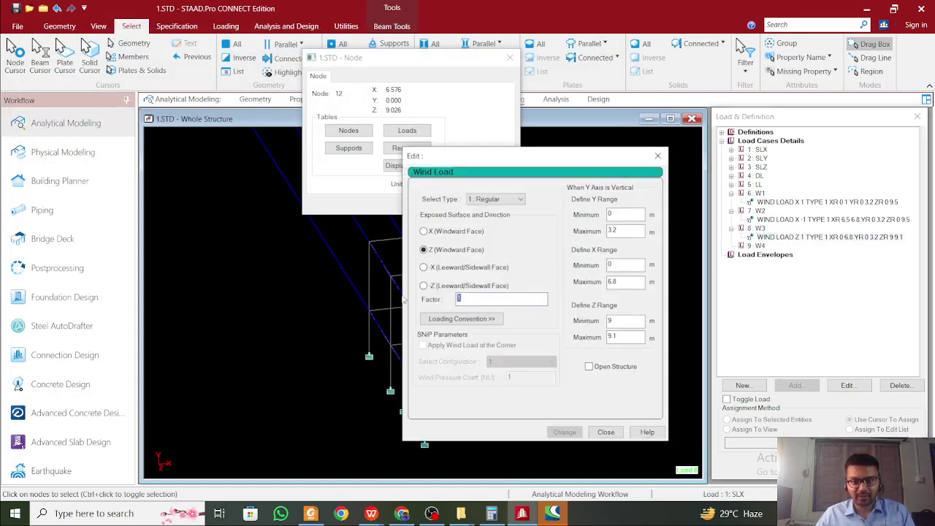
left_click(458, 298)
type("-")
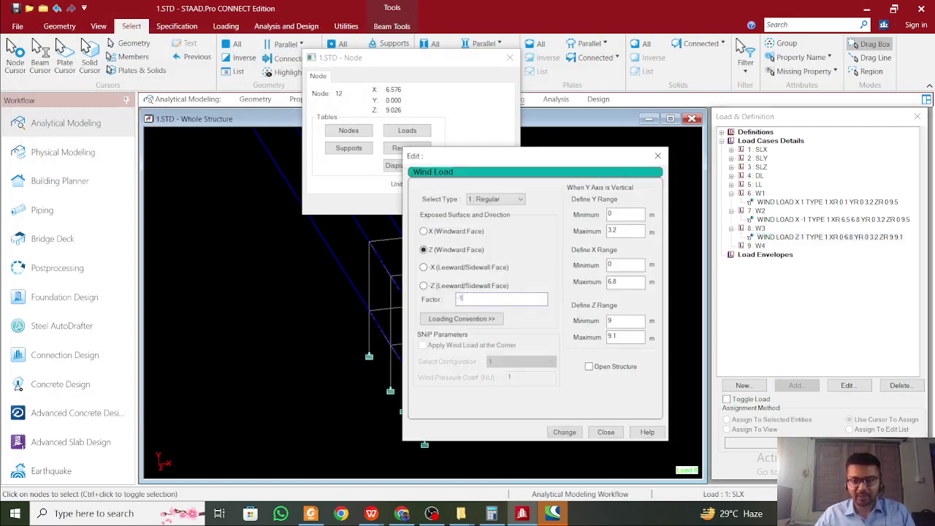
left_click(568, 432)
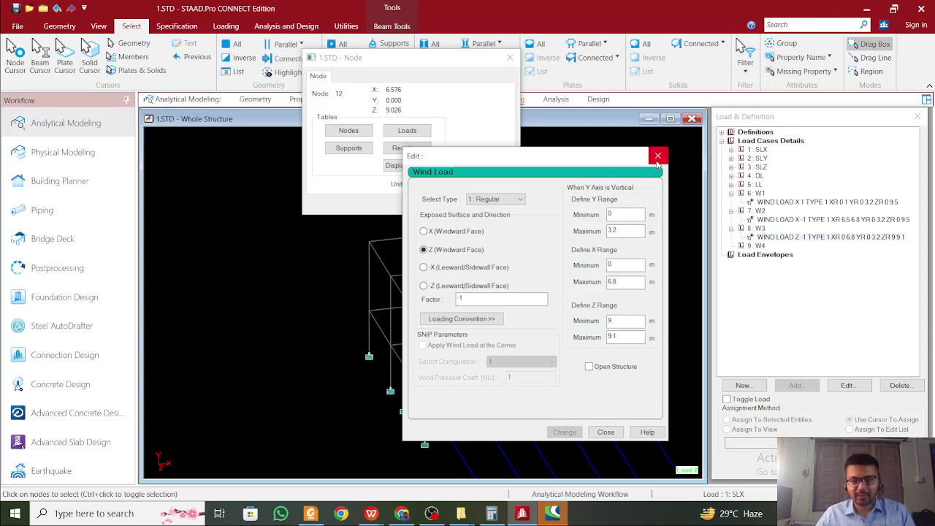
left_click(657, 157)
Start a new wind load item for load case W4 on the Z windward face with a Y range maximum of 3.2 m
left_click(767, 254)
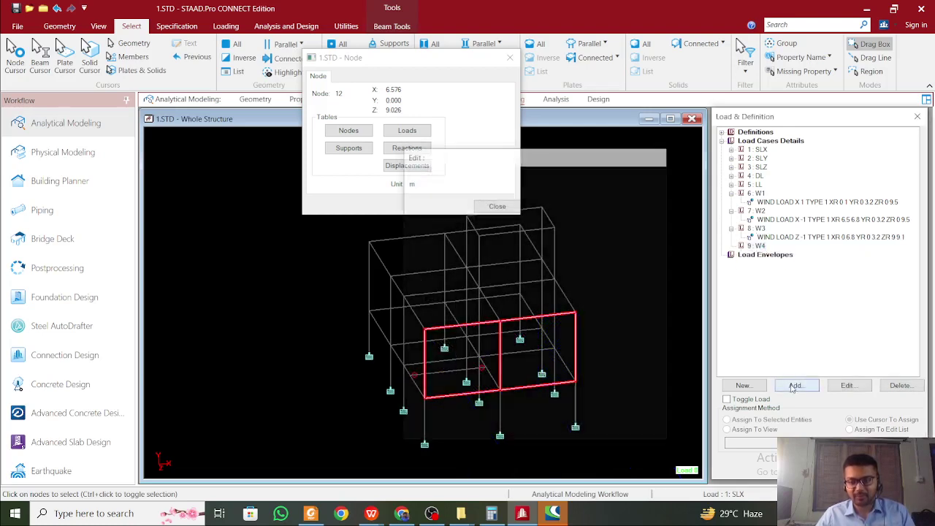
left_click(793, 385)
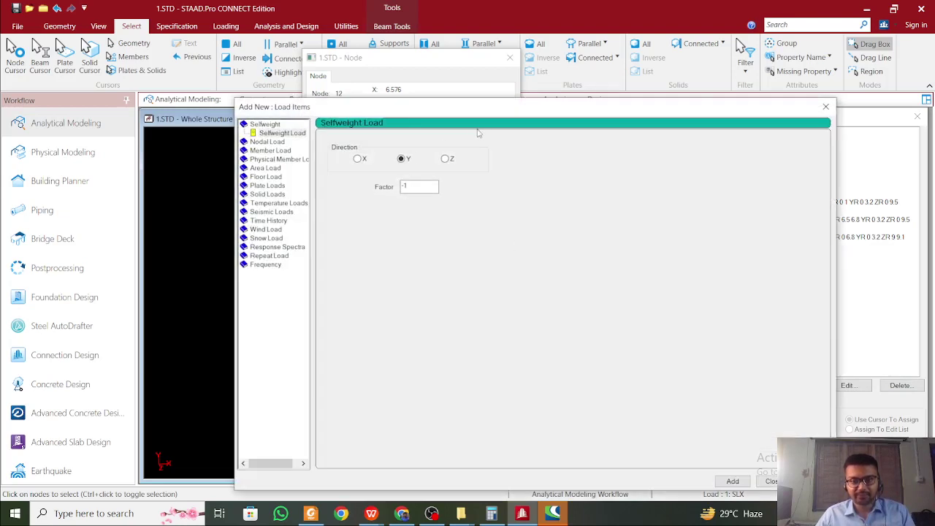
left_click_drag(504, 110, 346, 67)
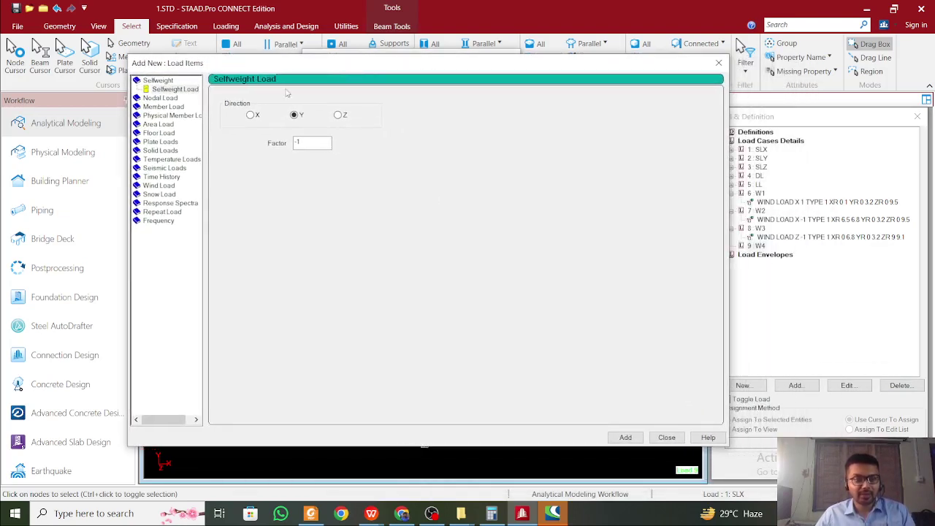
left_click(156, 187)
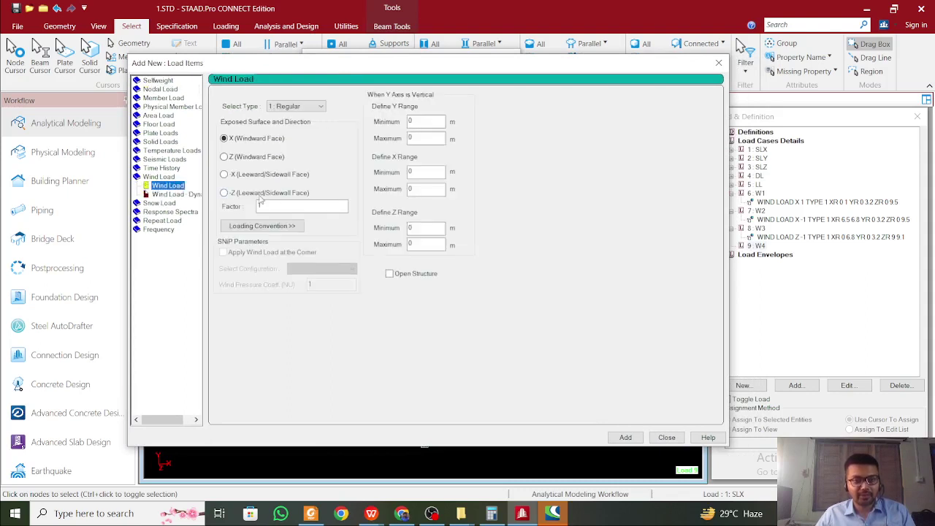
left_click(270, 157)
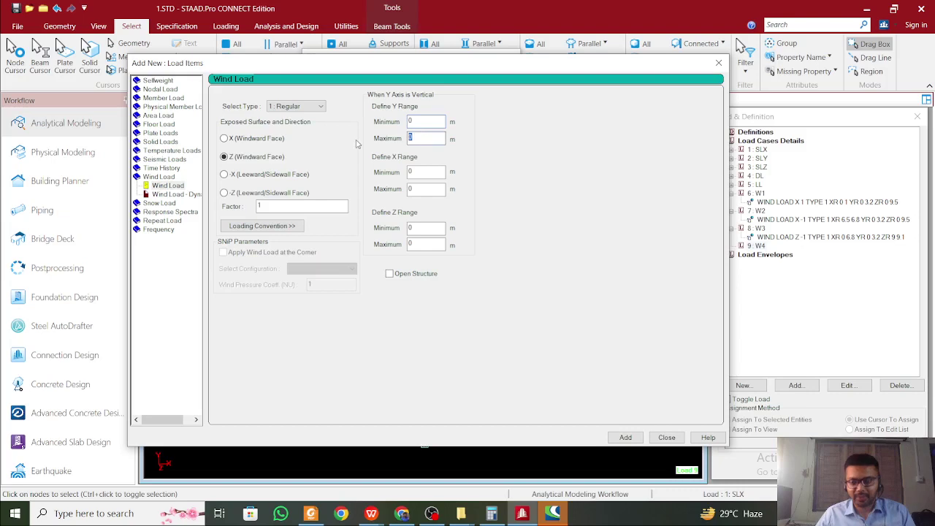
type("3.2")
left_click(427, 171)
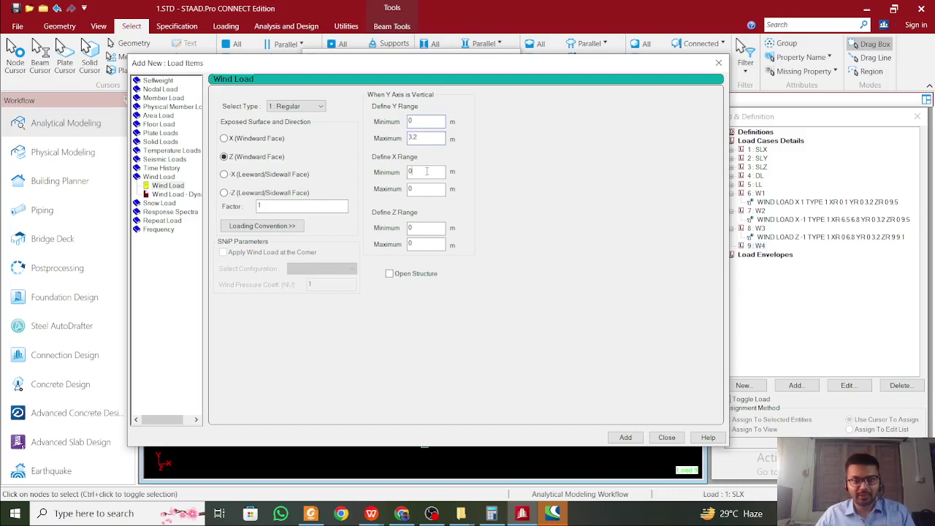
Check the coordinates of the two rear corner nodes and set the W4 wind load's X range maximum to 6.8 m
double_click(424, 447)
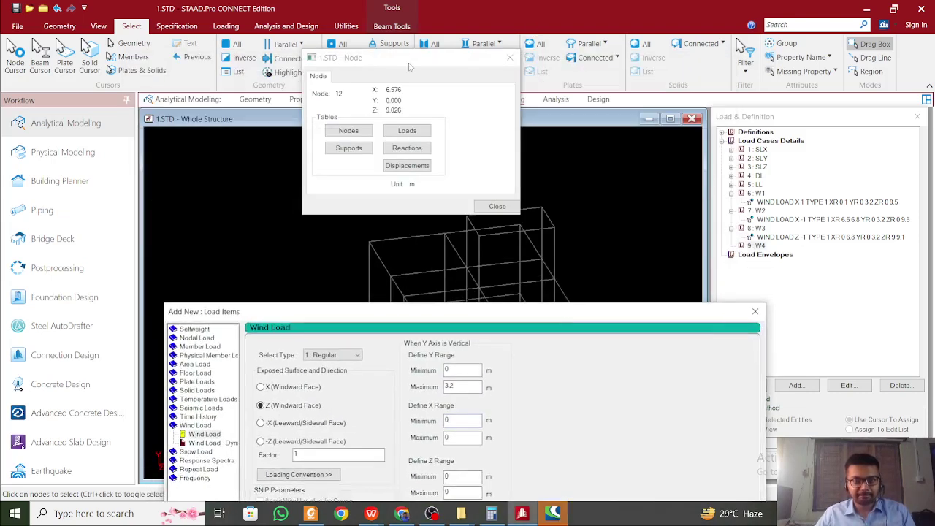
left_click_drag(409, 67, 282, 73)
left_click_drag(453, 311, 447, 401)
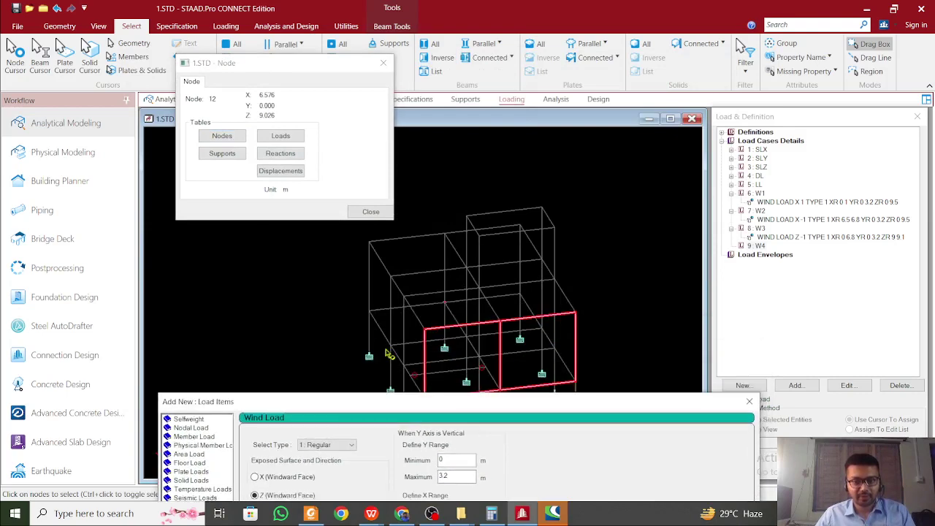
left_click(370, 312)
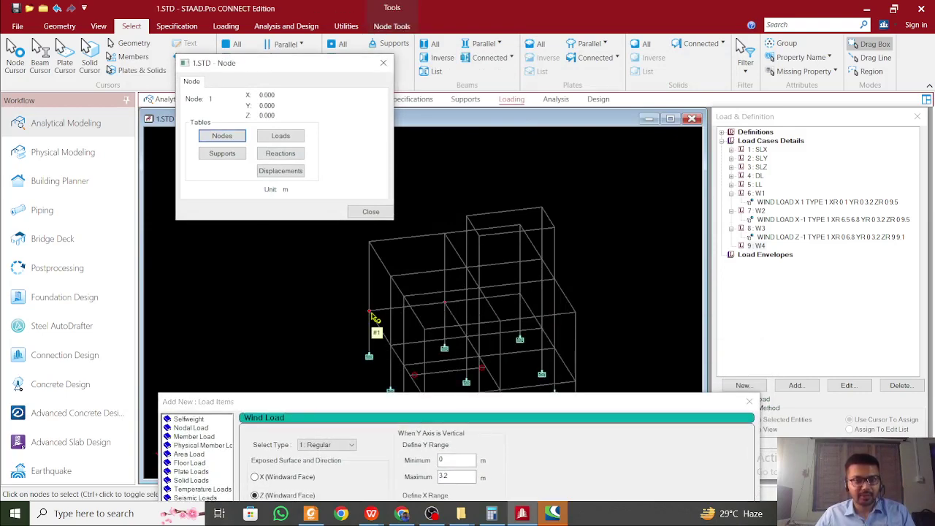
left_click(521, 296)
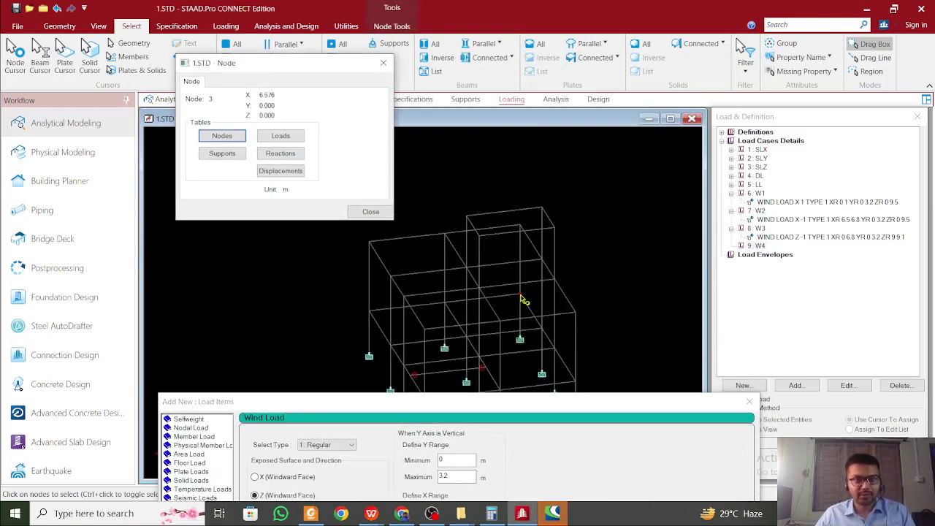
left_click_drag(482, 405, 453, 117)
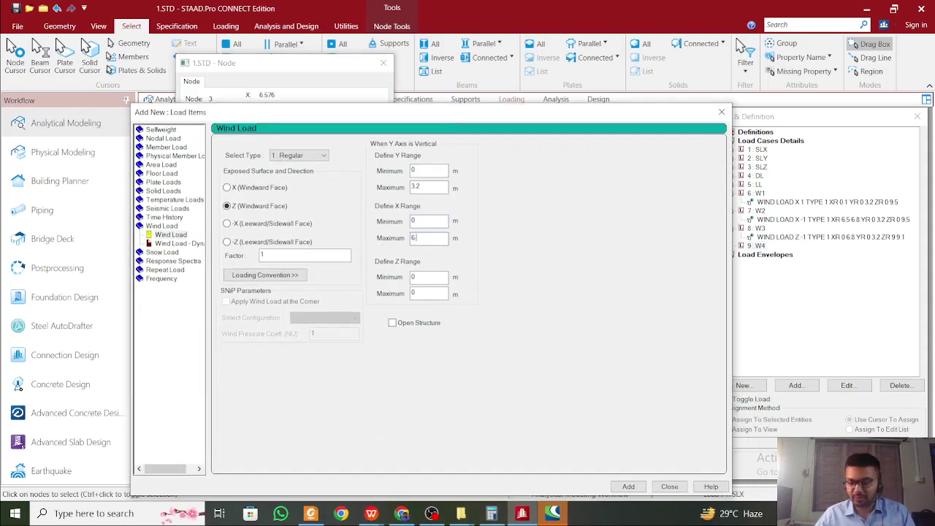
type(".8")
Recheck the rear corner nodes' coordinates and set the W4 wind load's Z range maximum to 1 m
left_click_drag(513, 112, 493, 417)
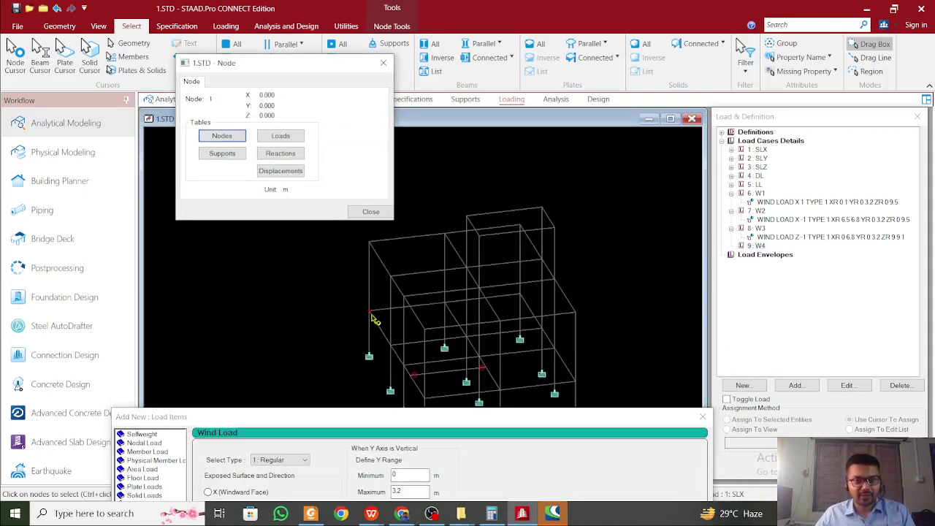
left_click(521, 297)
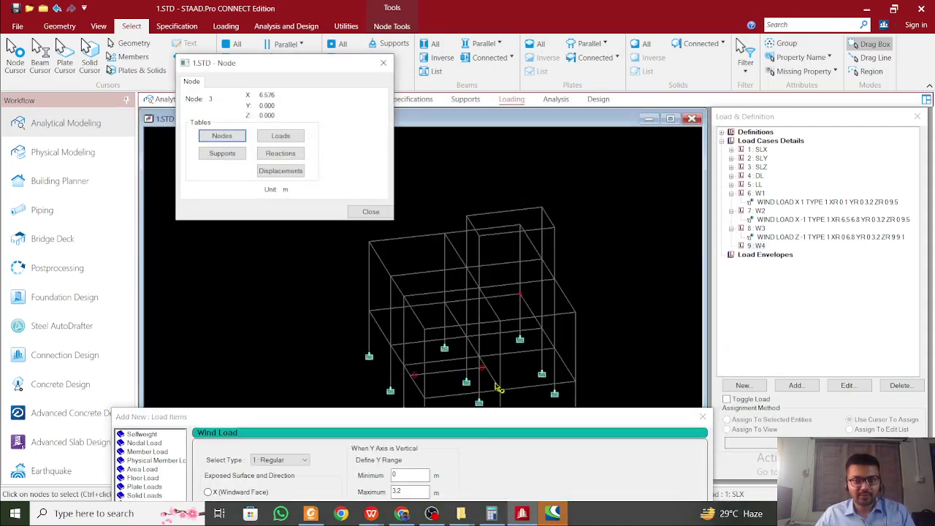
left_click_drag(495, 419, 441, 141)
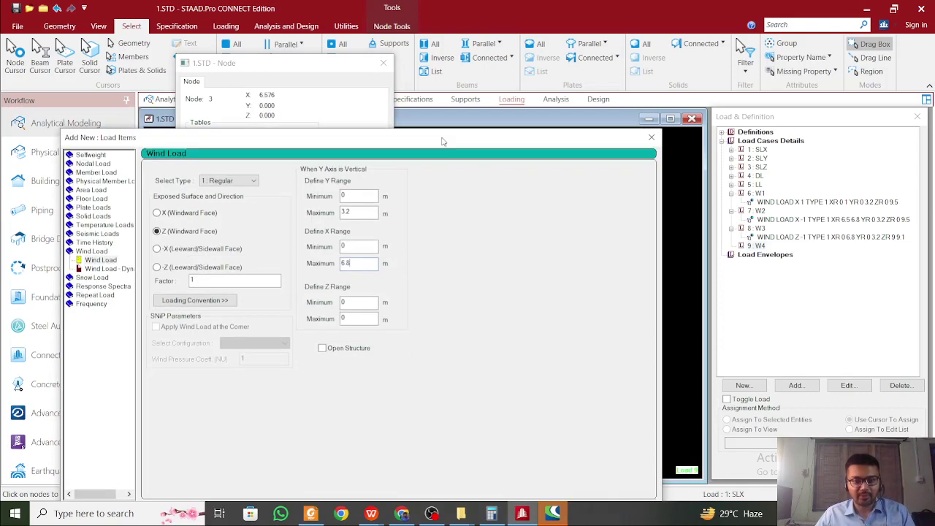
double_click(360, 319)
type("1")
Add the wind load to W4, display it on the structure and close the node information
left_click_drag(513, 147, 511, 94)
left_click(556, 458)
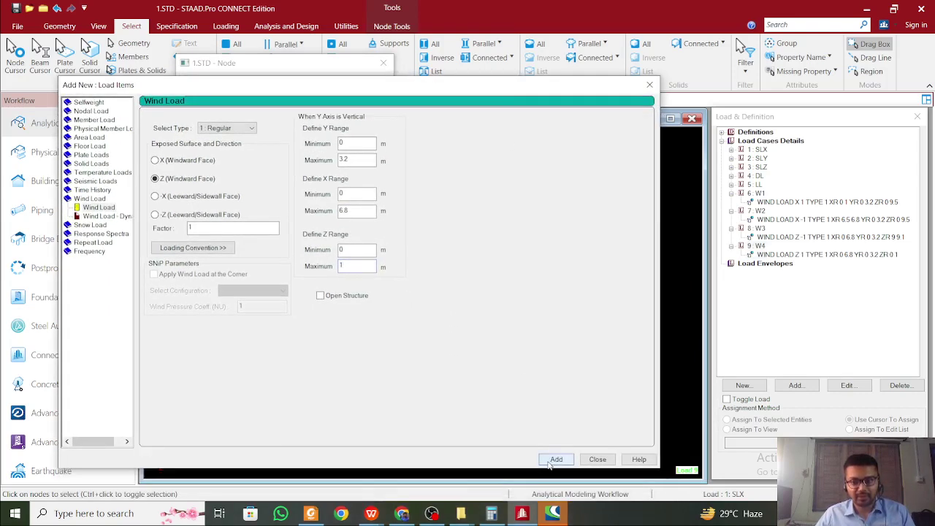
left_click(597, 459)
left_click(822, 255)
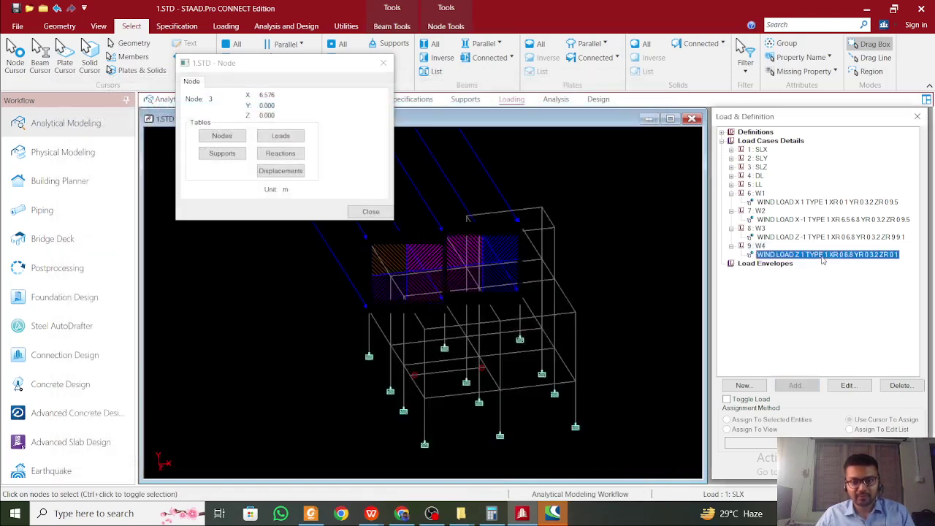
left_click(370, 211)
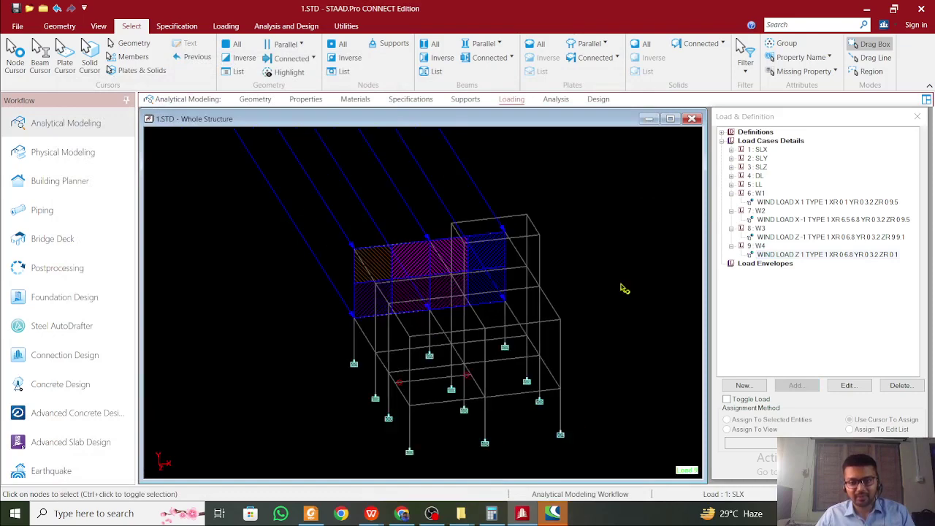
Run the structural analysis and finish it by staying in modeling mode
left_click(285, 25)
left_click(194, 62)
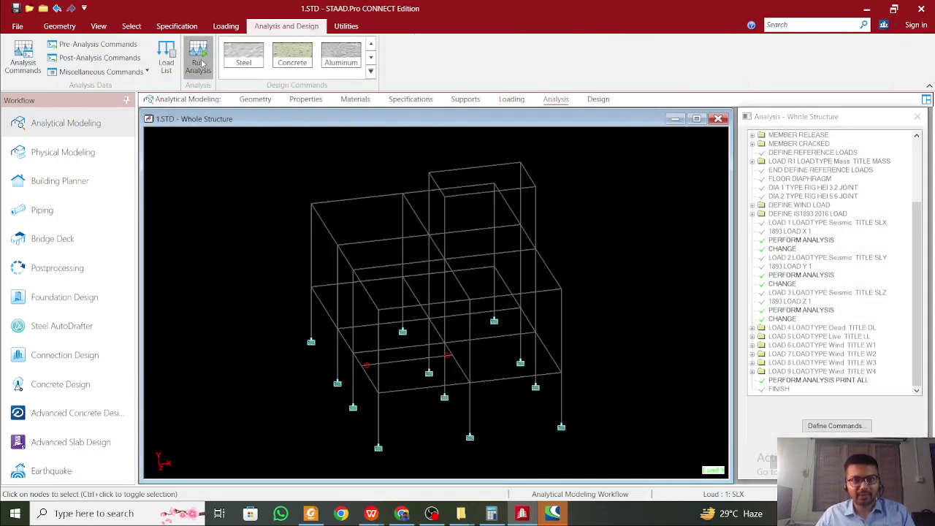
left_click(478, 319)
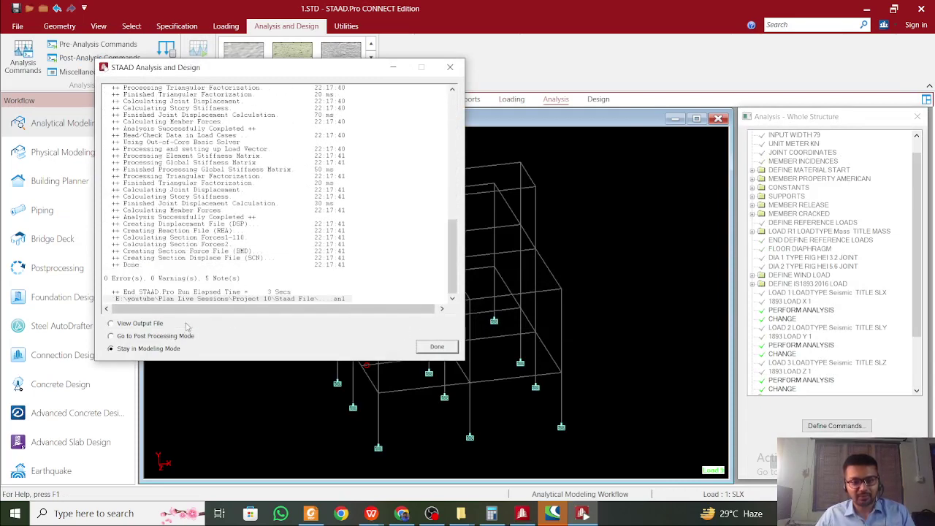
left_click(436, 347)
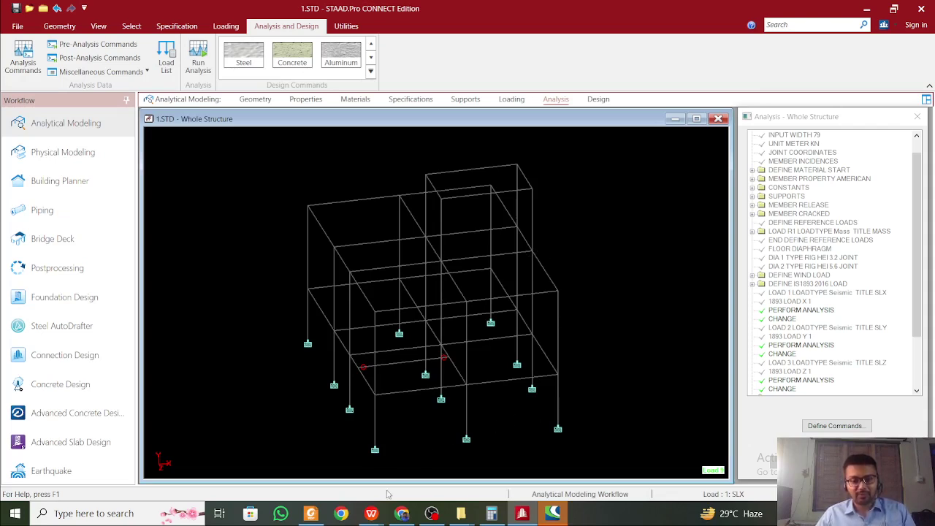
Switch to the Response Spectrum Analysis document in WPS Office and go back to its title page
mouse_move(462, 515)
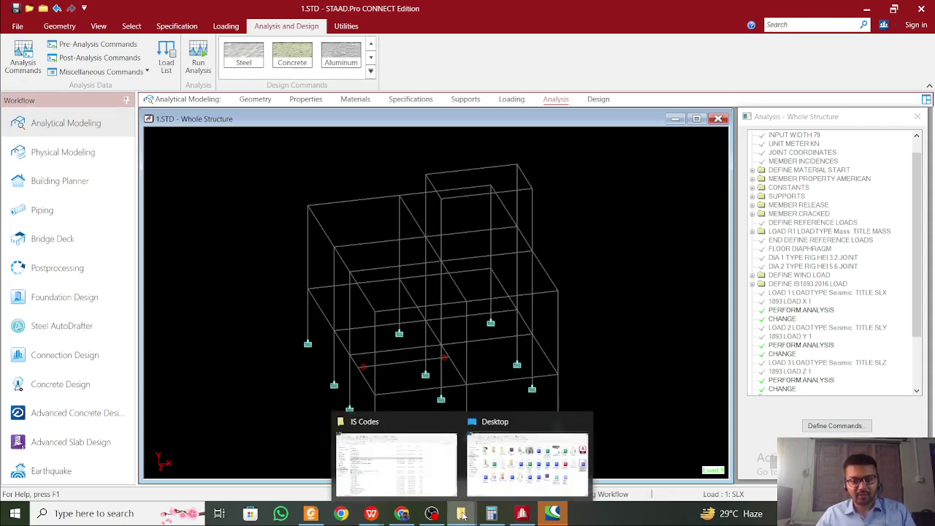
mouse_move(371, 513)
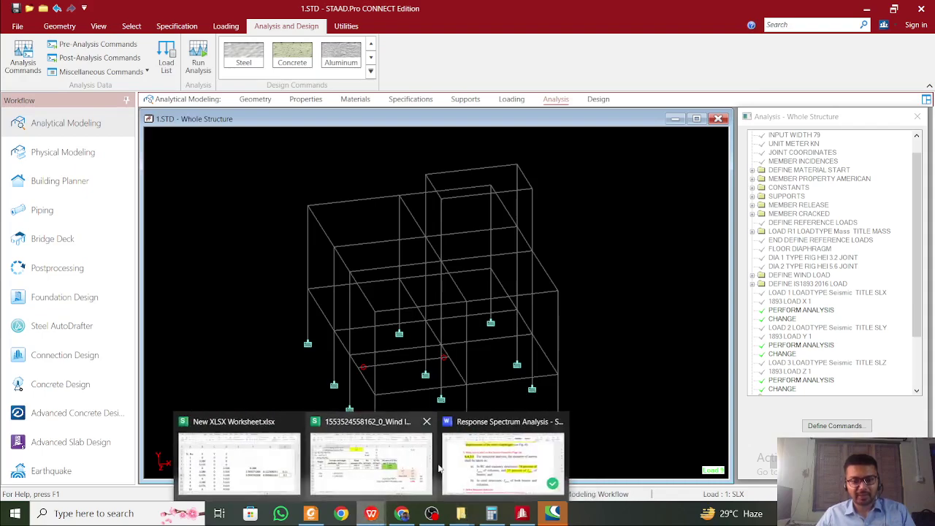
left_click(393, 468)
mouse_move(300, 467)
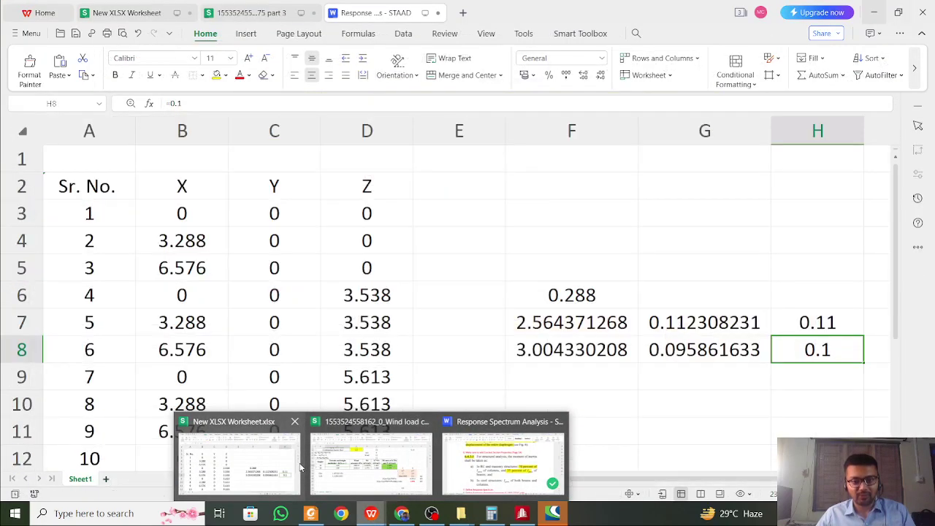
left_click(504, 460)
scroll(509, 451, "up", 10)
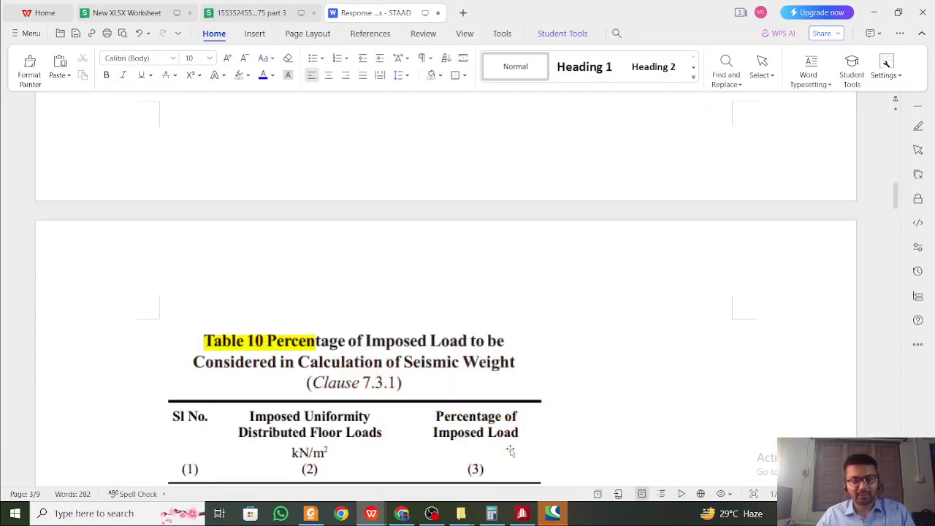
scroll(509, 451, "up", 15)
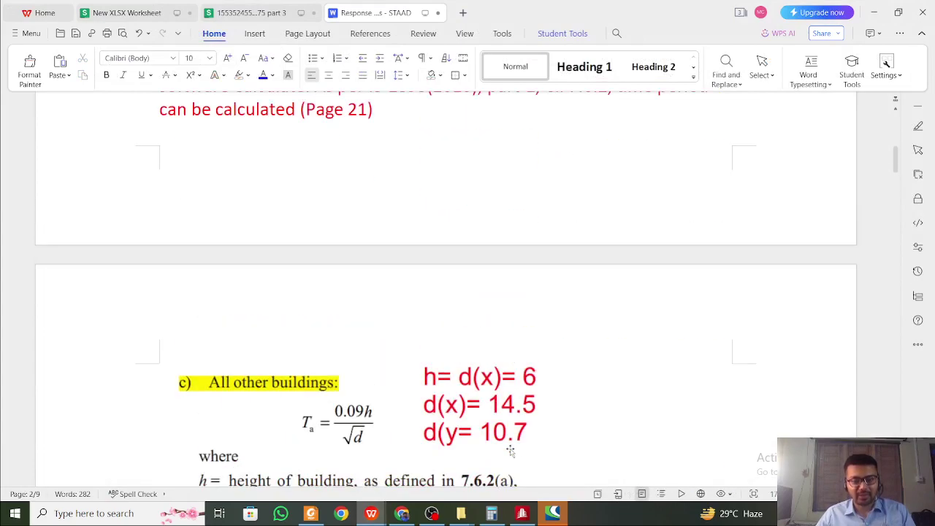
scroll(510, 451, "up", 15)
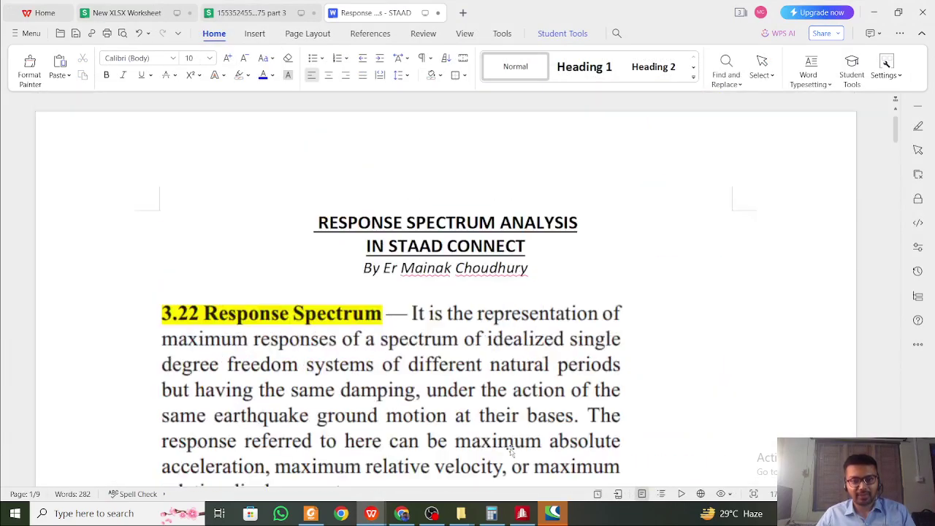
Skim the response spectrum guide from its opening page through to the base shear multiplying factors at the end
scroll(510, 451, "down", 15)
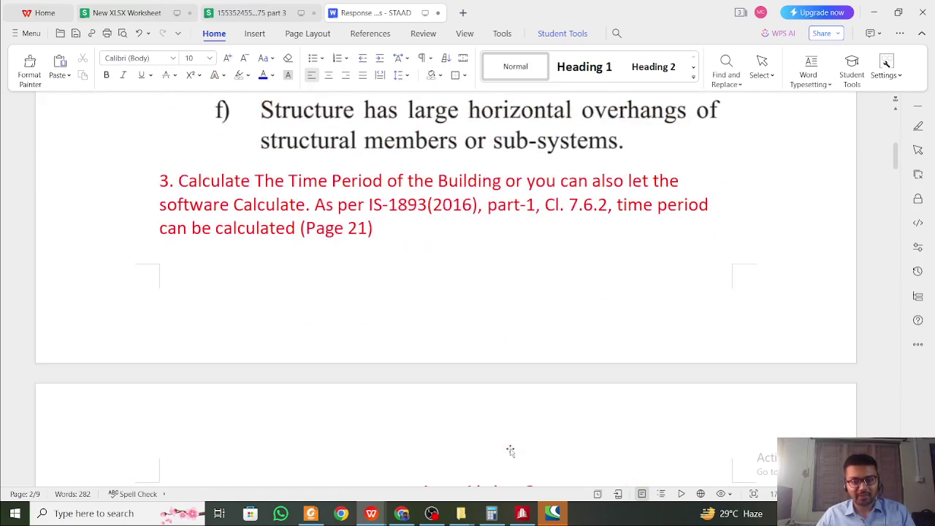
scroll(510, 451, "down", 15)
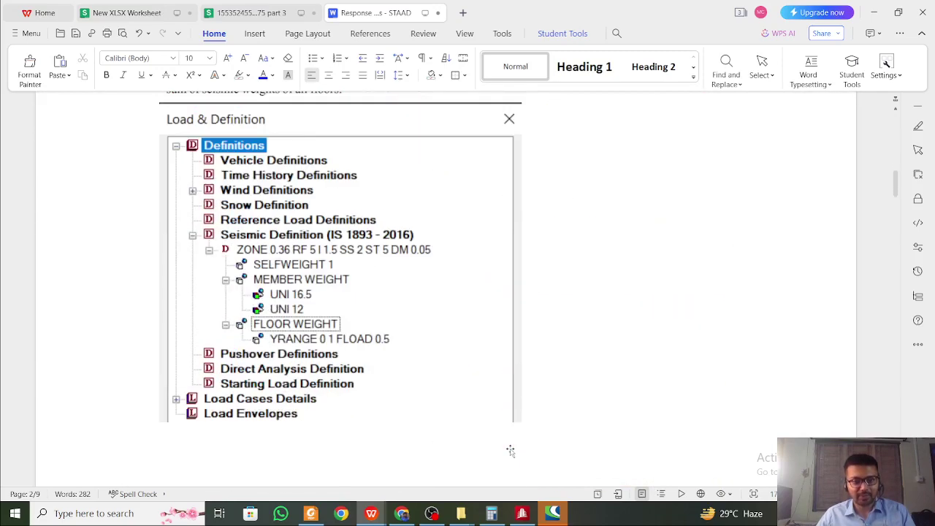
scroll(510, 451, "down", 15)
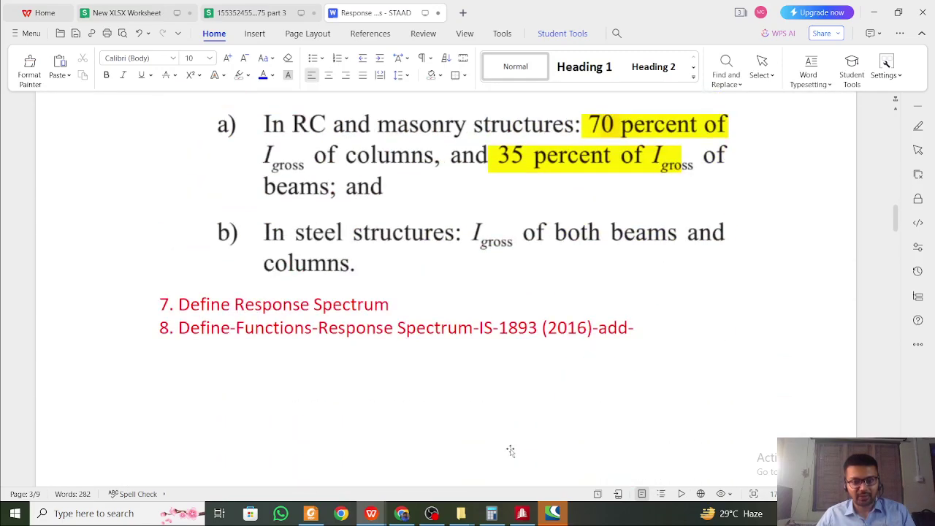
scroll(510, 451, "down", 5)
scroll(510, 449, "down", 8)
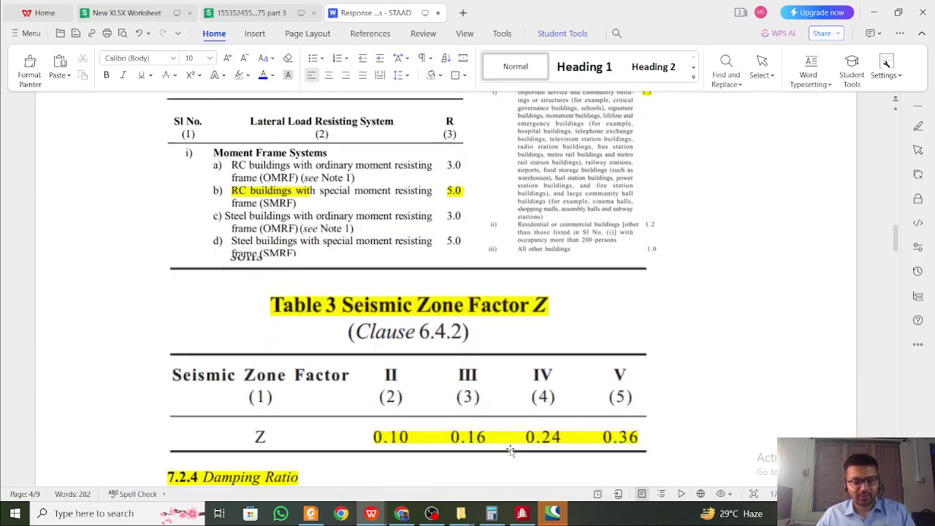
scroll(510, 452, "down", 3)
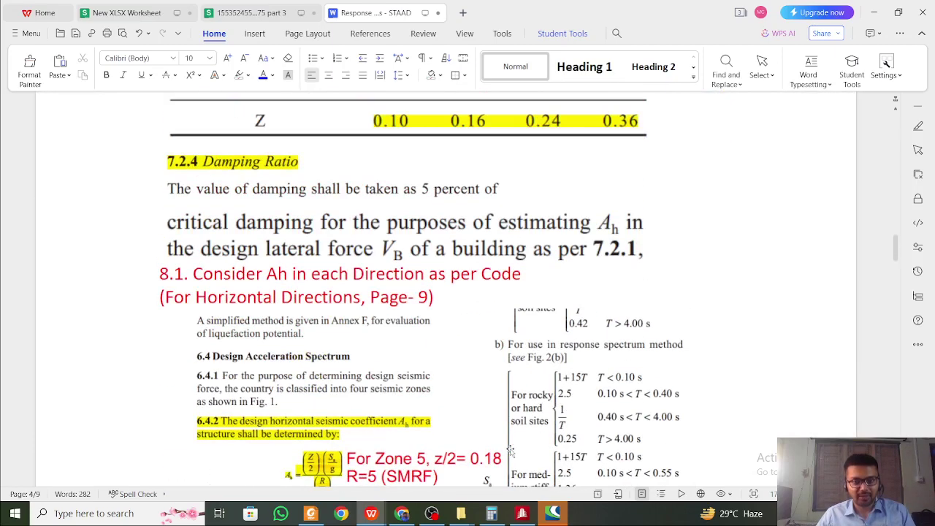
scroll(510, 451, "down", 15)
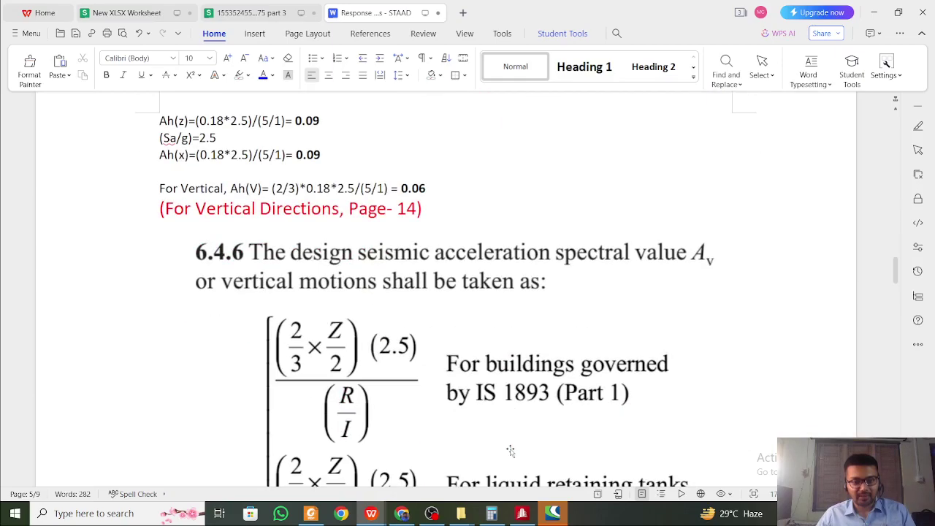
scroll(510, 451, "down", 15)
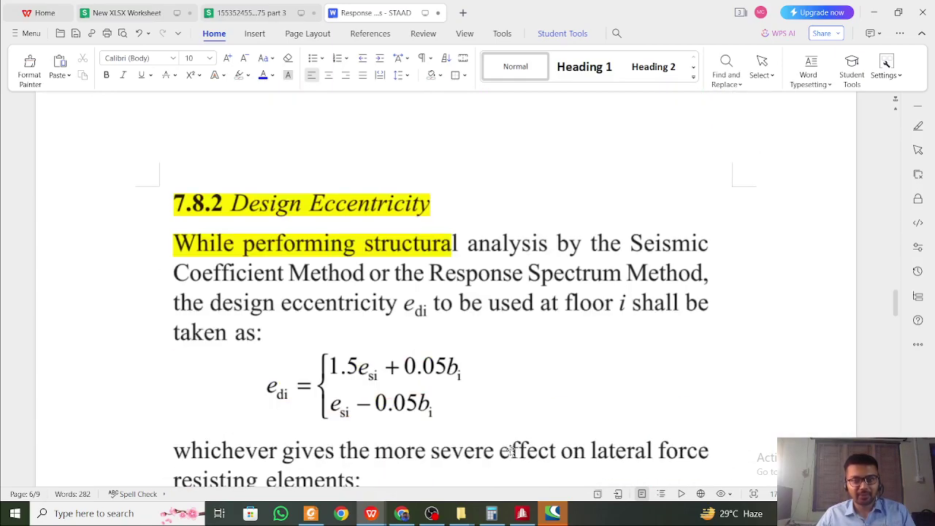
scroll(510, 451, "down", 20)
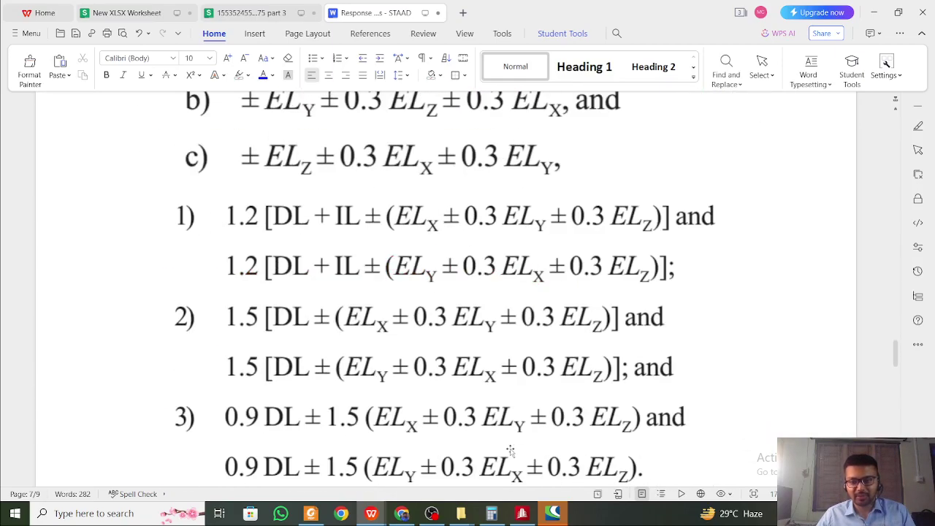
scroll(525, 447, "down", 20)
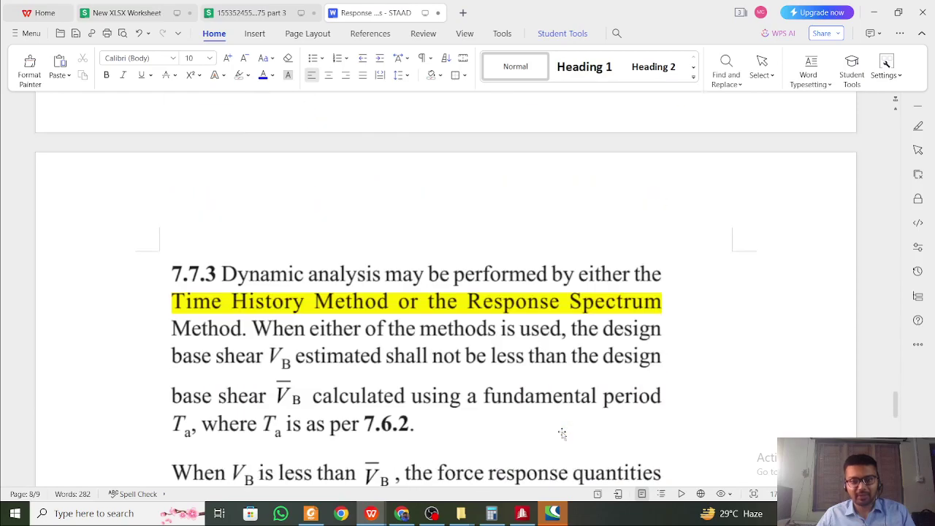
scroll(562, 434, "down", 4)
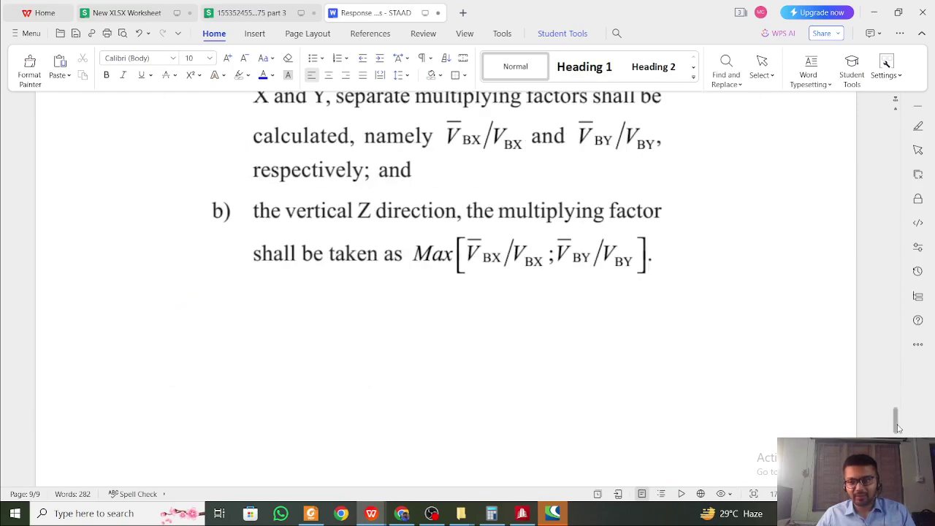
Return to the first page and review the requirement on earthquake load directions for Zone 4 and Zone 5 buildings
left_click_drag(895, 414, 899, 141)
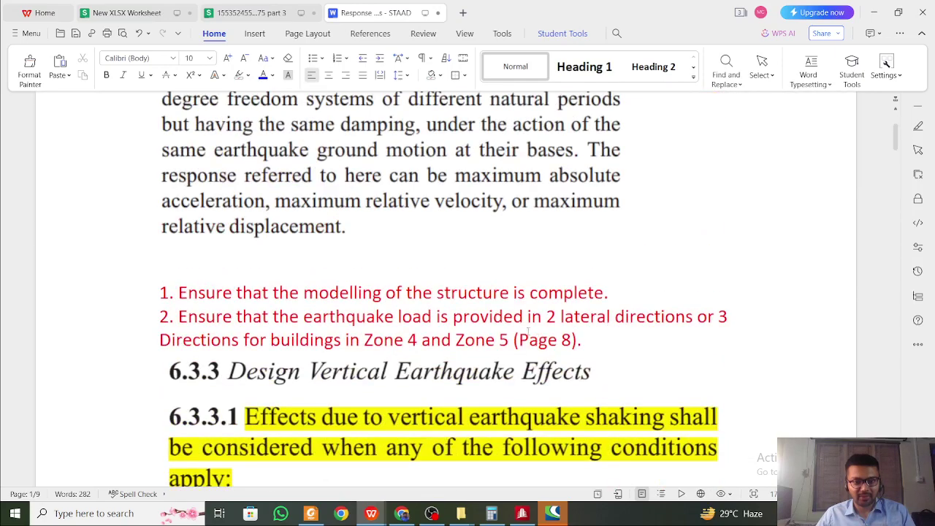
scroll(372, 238, "down", 2)
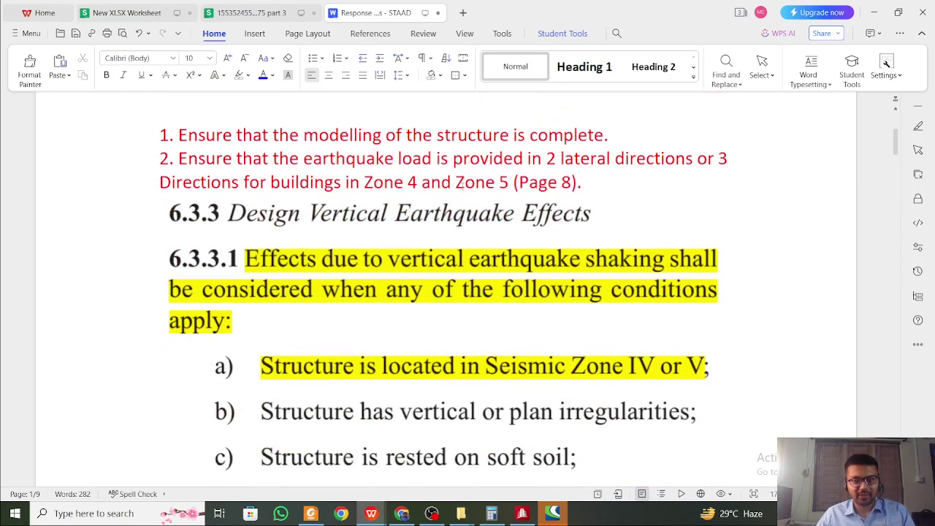
left_click_drag(453, 158, 581, 182)
left_click(495, 182)
Review the building time period section and highlight the Ta (x) and Ta (Z) calculation lines
scroll(449, 218, "down", 15)
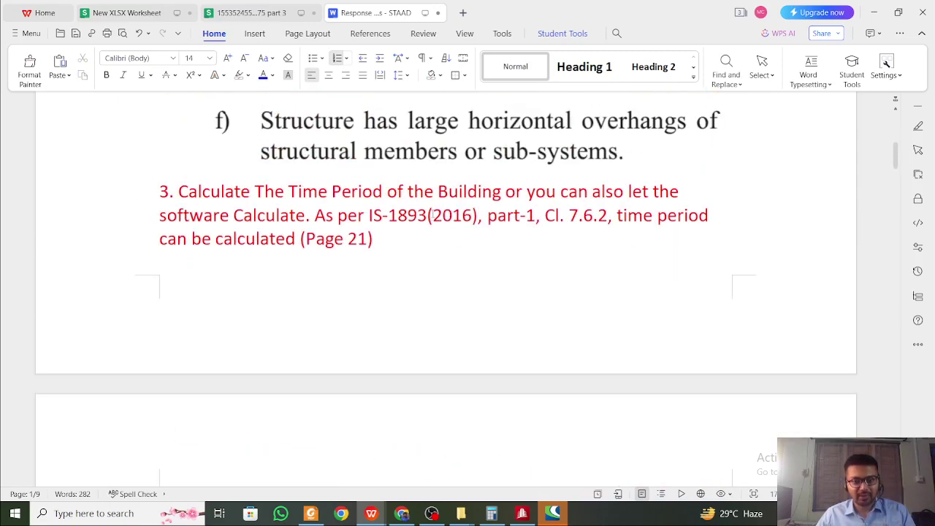
scroll(432, 216, "down", 10)
scroll(432, 211, "down", 4)
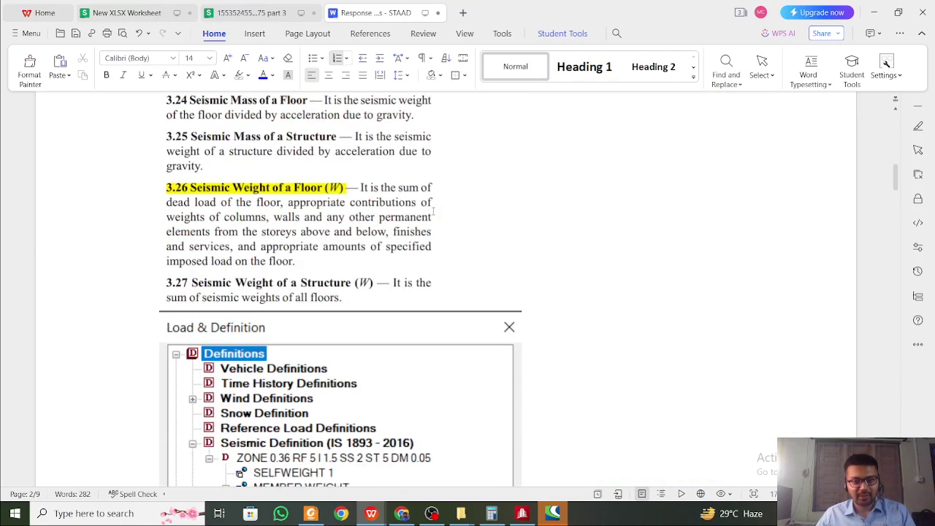
scroll(433, 211, "up", 3)
scroll(433, 211, "up", 2)
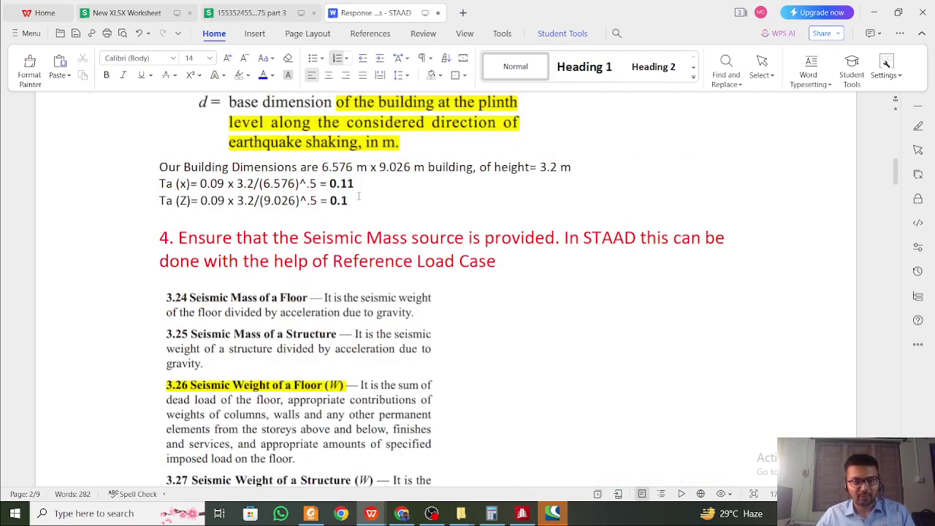
left_click_drag(359, 197, 162, 187)
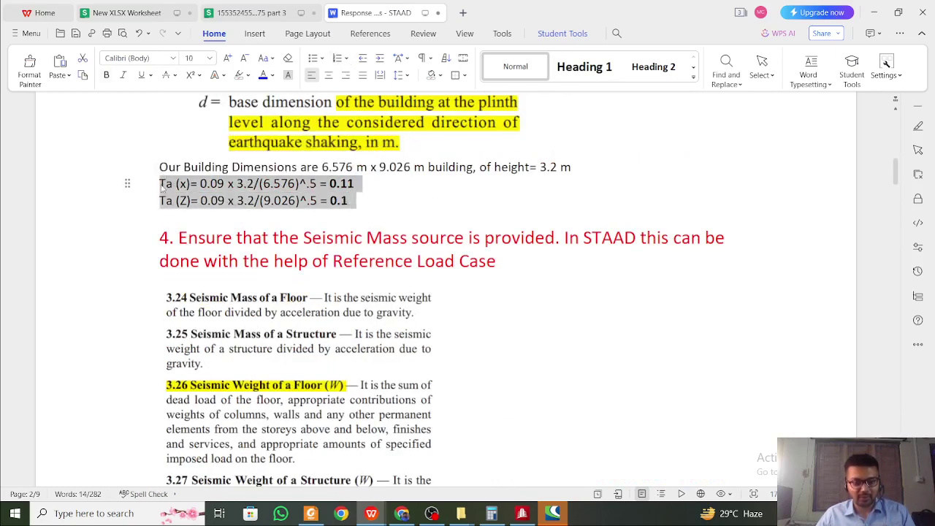
Examine item 4 on the seismic mass source, including the seismic weight definitions, the load definition picture and Table 10
scroll(341, 292, "down", 3)
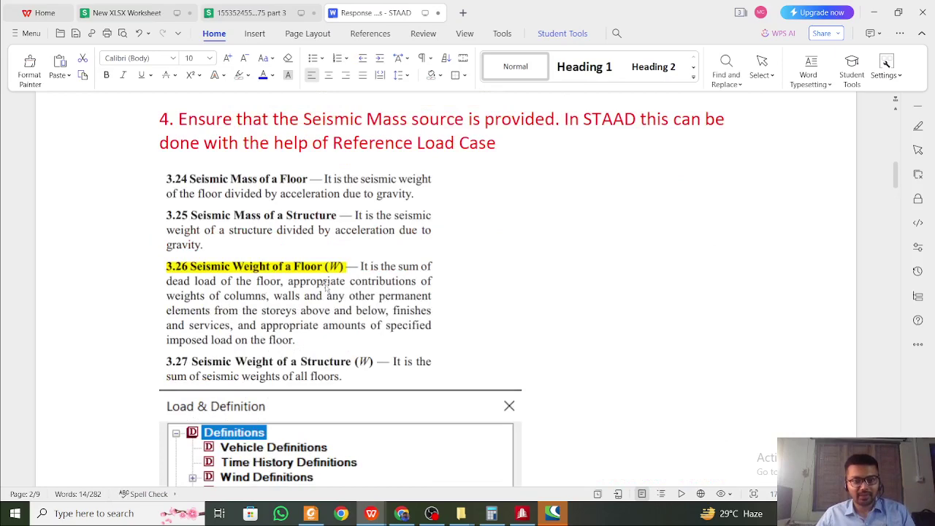
left_click(326, 287)
scroll(328, 284, "down", 1)
scroll(268, 262, "down", 3)
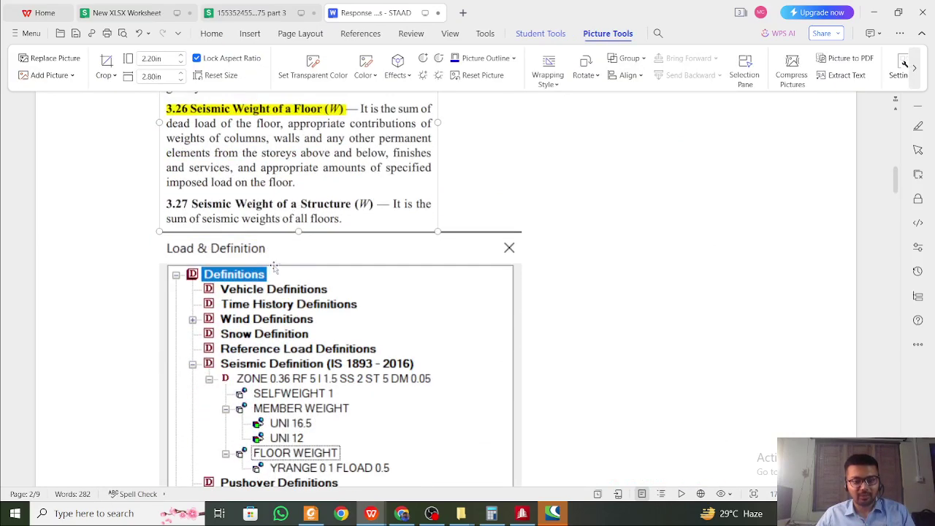
scroll(299, 255, "down", 12)
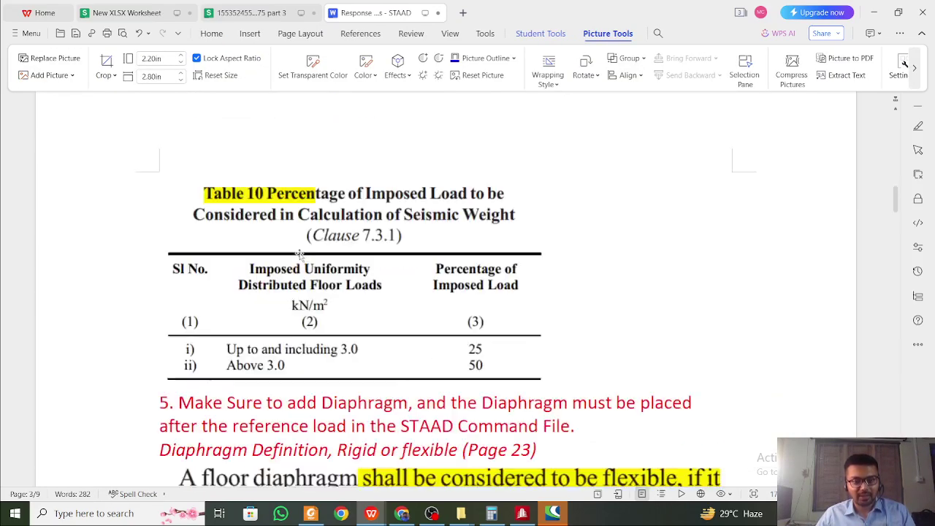
Review items 5 and 6 of the guide on the floor diaphragm definition and the cracked section properties
scroll(299, 255, "down", 1)
scroll(420, 301, "down", 3)
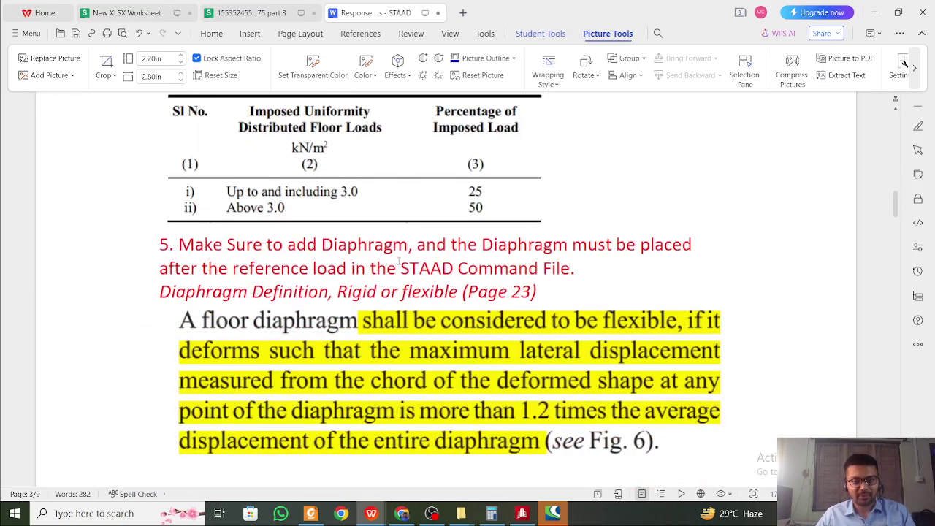
scroll(399, 261, "down", 2)
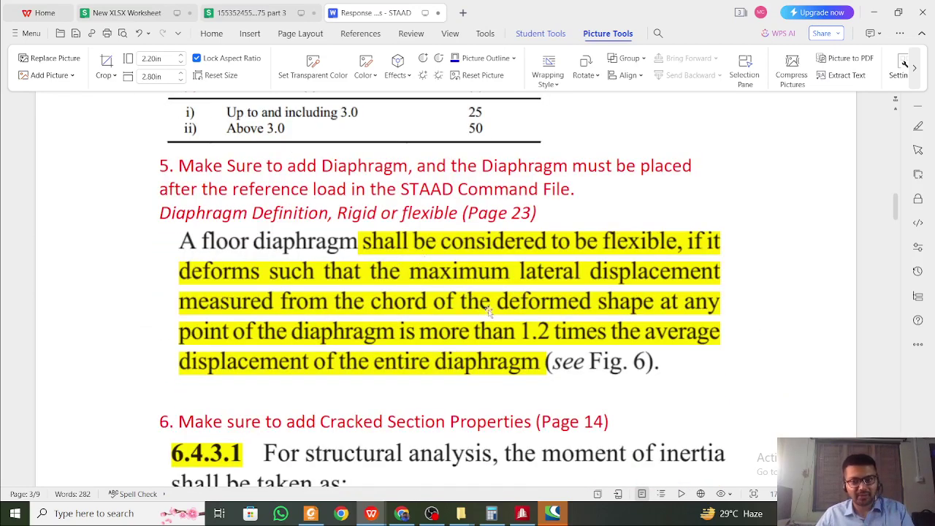
scroll(475, 332, "down", 3)
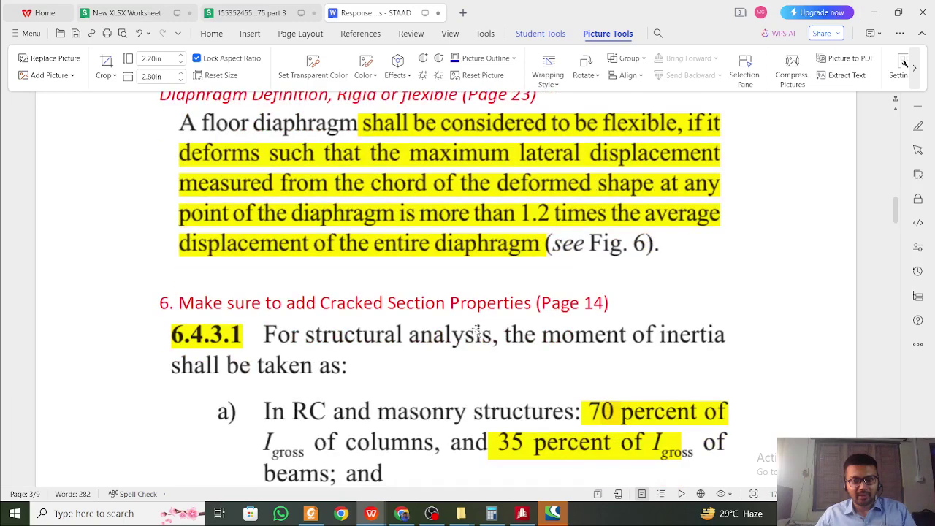
scroll(476, 332, "down", 4)
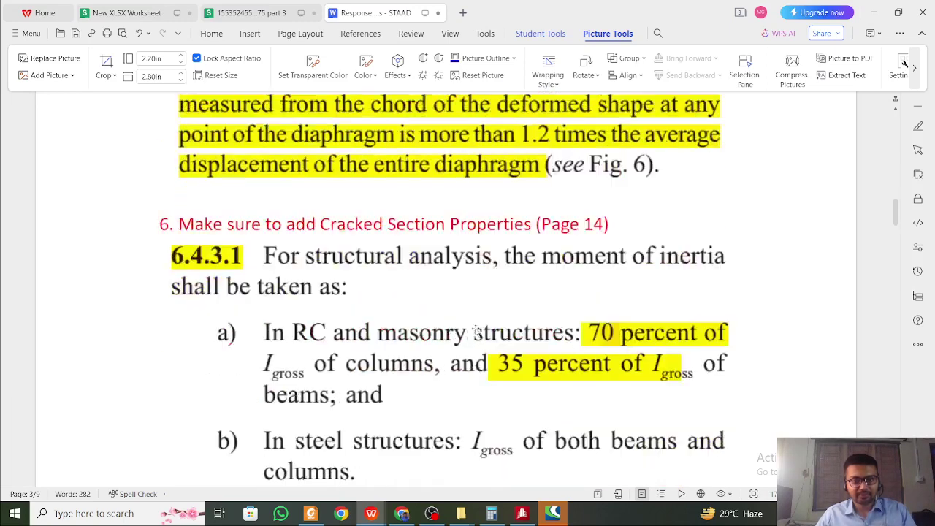
scroll(496, 296, "down", 4)
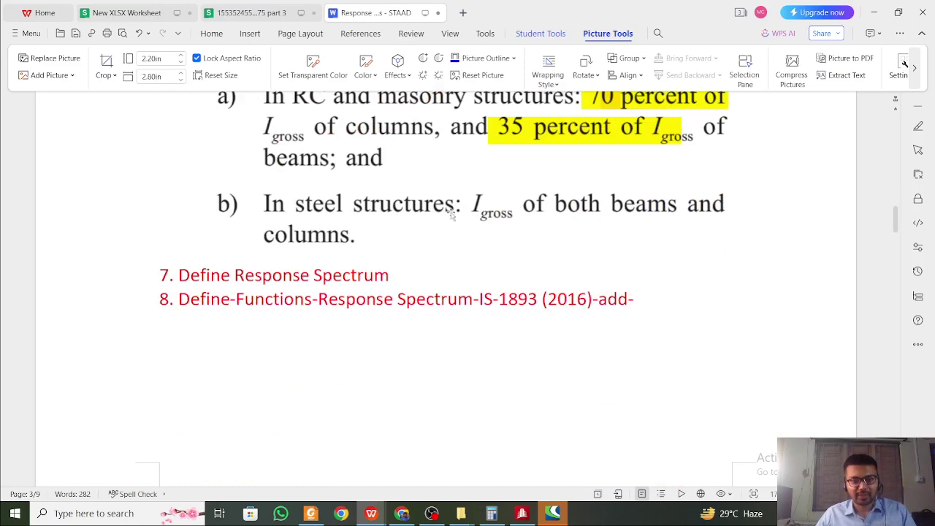
Examine the response reduction, importance and seismic zone factor tables and the clause on the horizontal seismic coefficient Ah
scroll(445, 247, "down", 8)
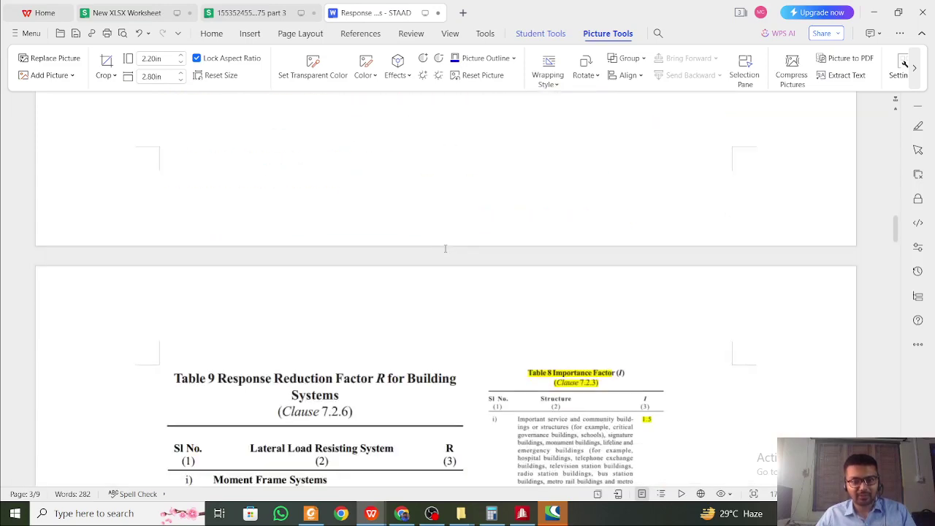
scroll(444, 248, "down", 8)
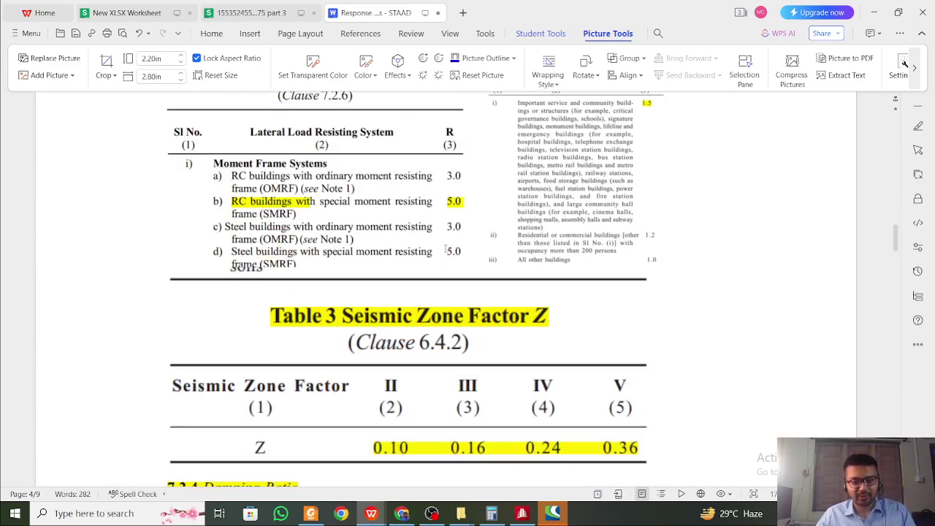
scroll(444, 248, "down", 3)
scroll(444, 249, "down", 2)
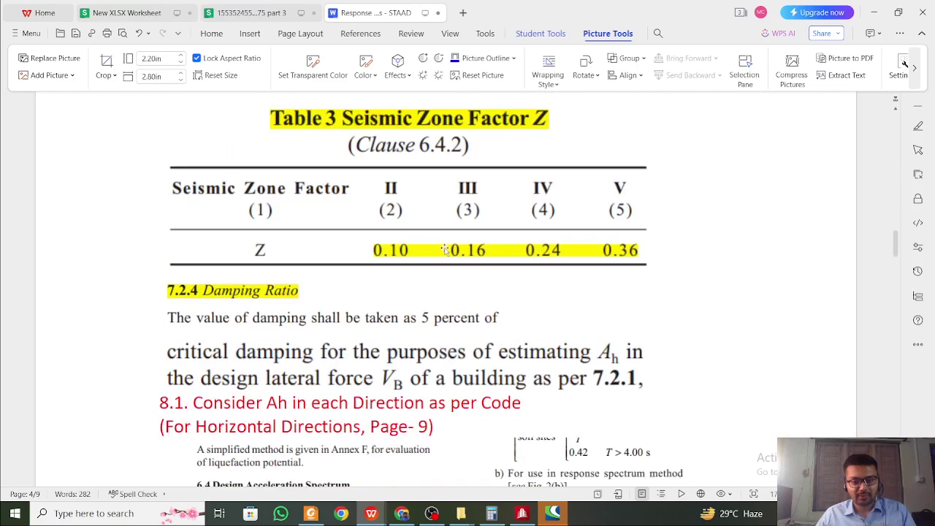
scroll(444, 250, "up", 8)
scroll(445, 250, "down", 10)
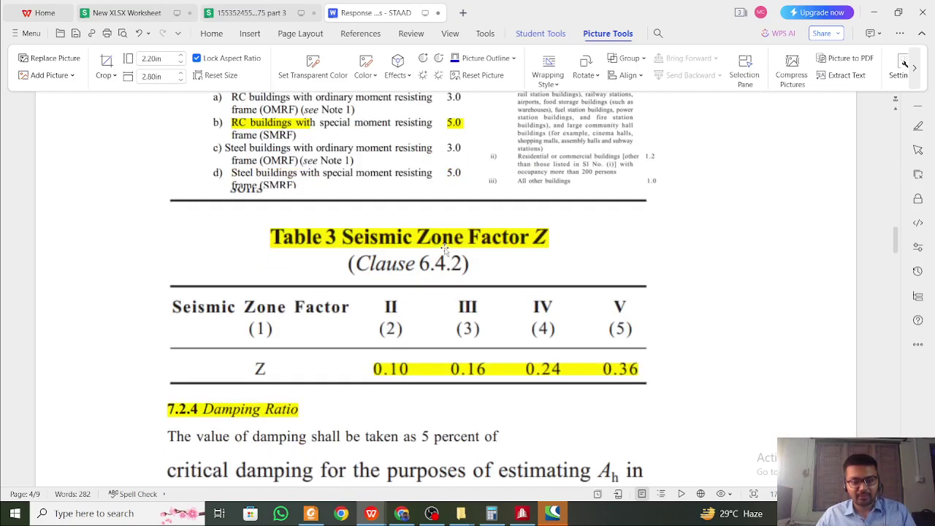
scroll(444, 250, "down", 6)
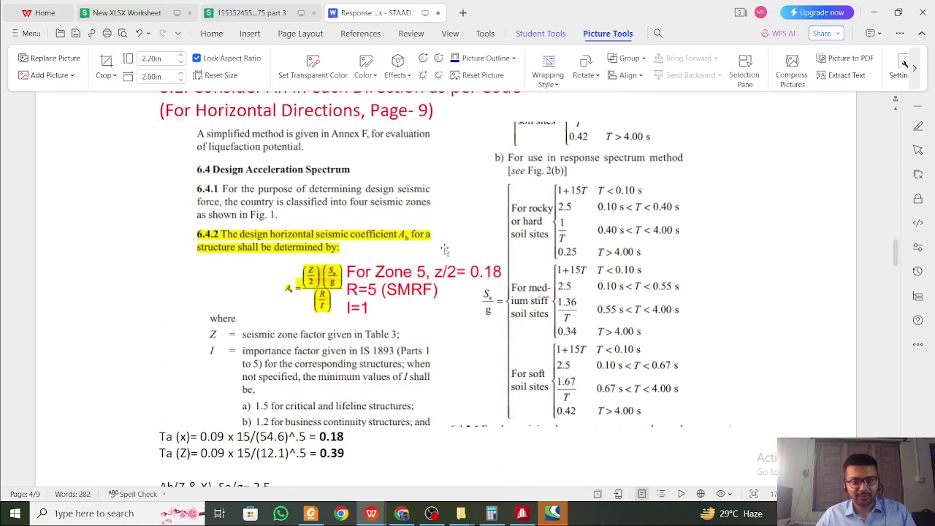
Replace the Ta lines under the Ah clause with Ta (x)= 0.09 x 3.2/(6.576)^.5 = 0.11 and Ta (Z)= 0.09 x 3.2/(9.026)^.5 = 0.1
scroll(445, 250, "down", 2)
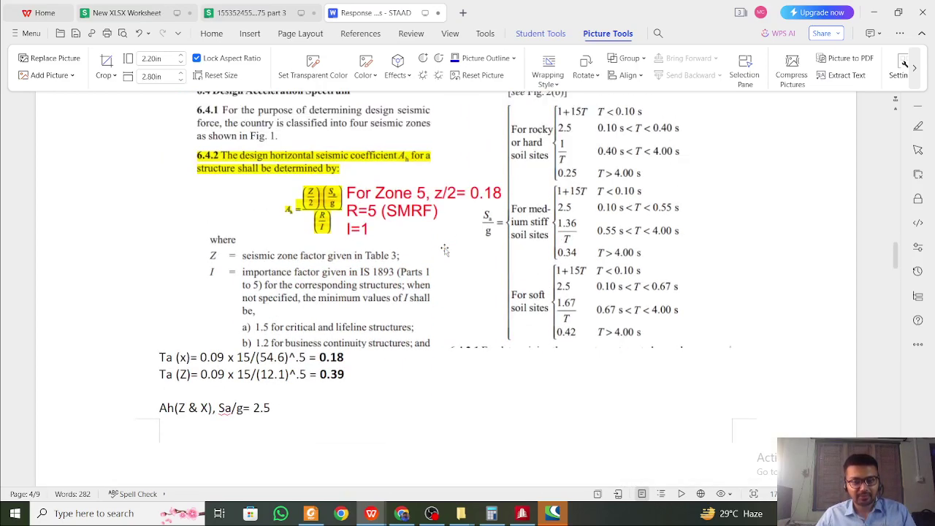
left_click(342, 357)
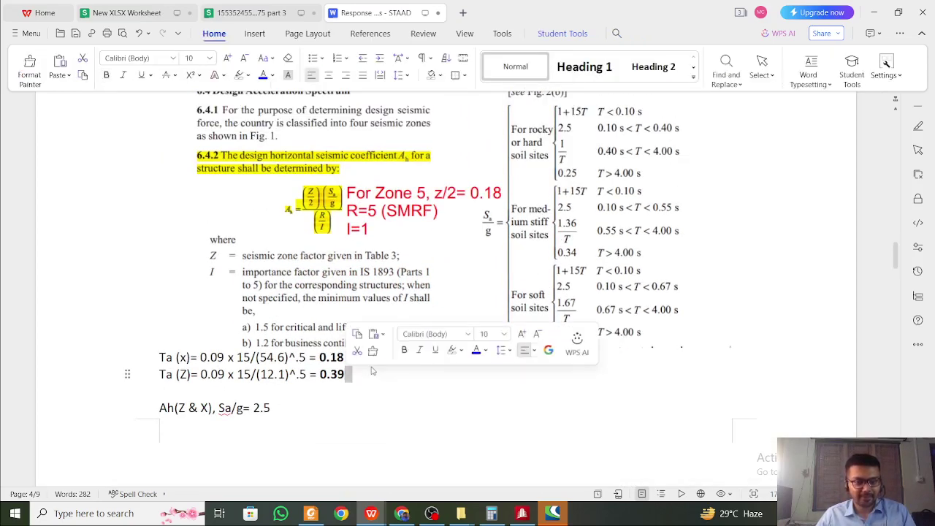
left_click_drag(344, 374, 158, 357)
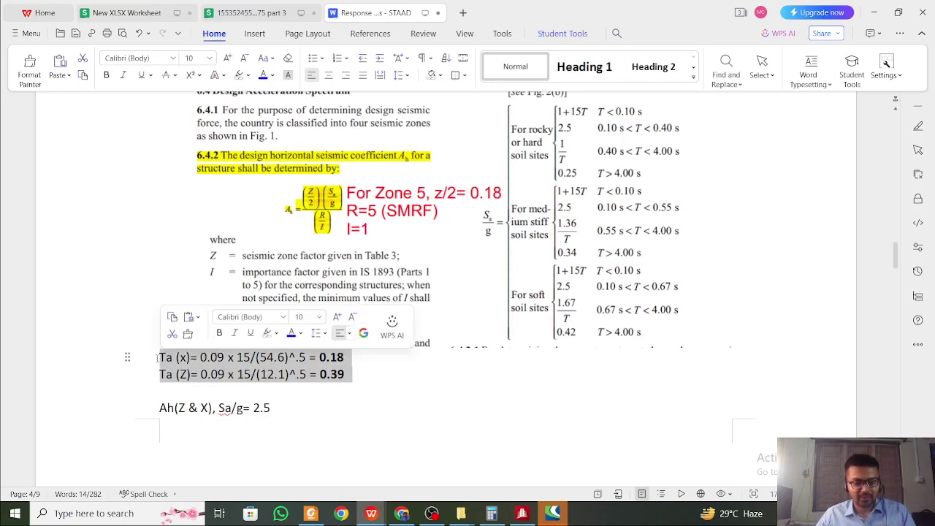
type("Ta (x)= 0.09 x 3.2/(6.576)^.5 = 0.11 Ta (Z)= 0.09 x 3.2/(9.026)^.5 = 0.1")
Examine the Ah formula of clause 6.4.2 and the Sa/g expressions for the soil types against the Ta values
scroll(277, 349, "down", 2)
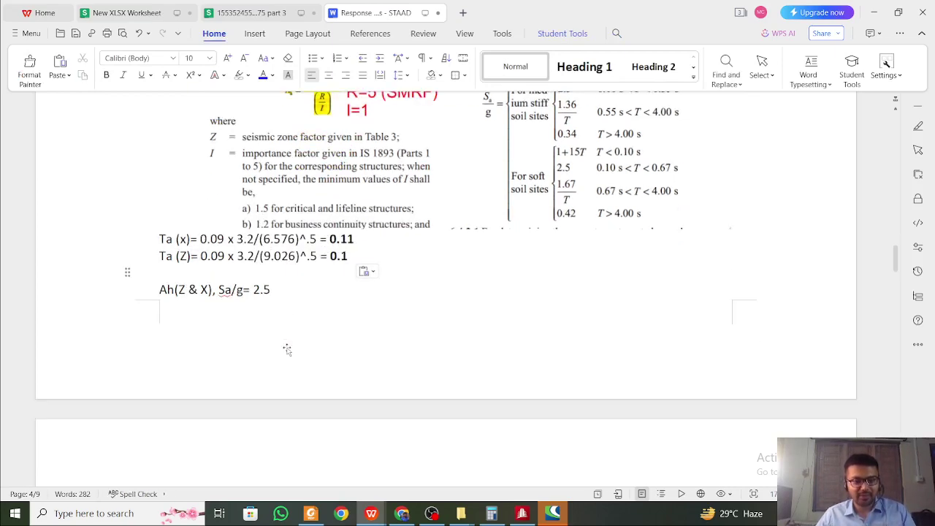
scroll(342, 254, "up", 4)
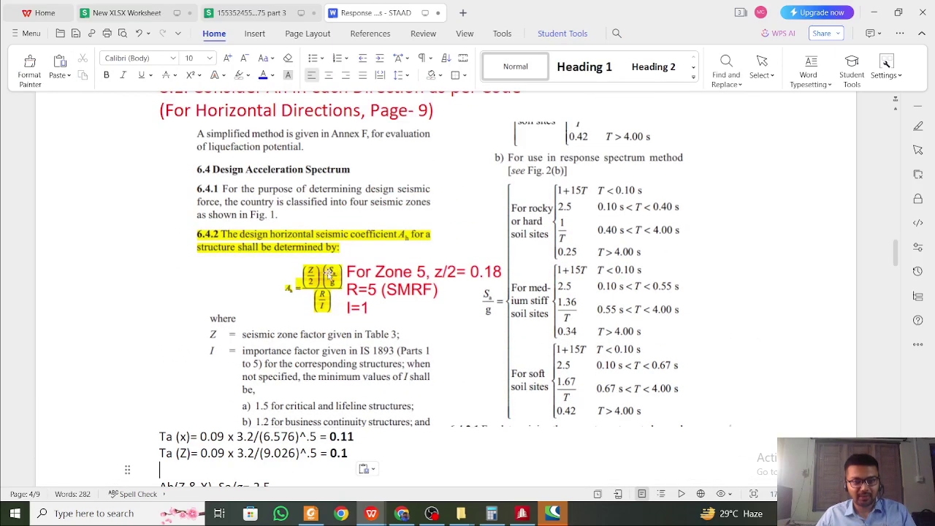
left_click(448, 270)
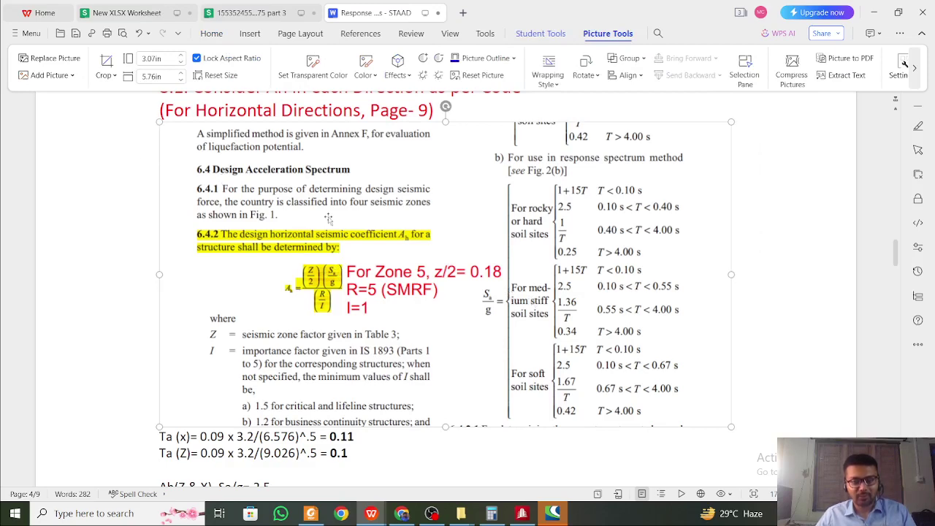
scroll(14, 222, "up", 1)
scroll(46, 218, "up", 1)
scroll(46, 217, "down", 2)
left_click(46, 219)
left_click(438, 286)
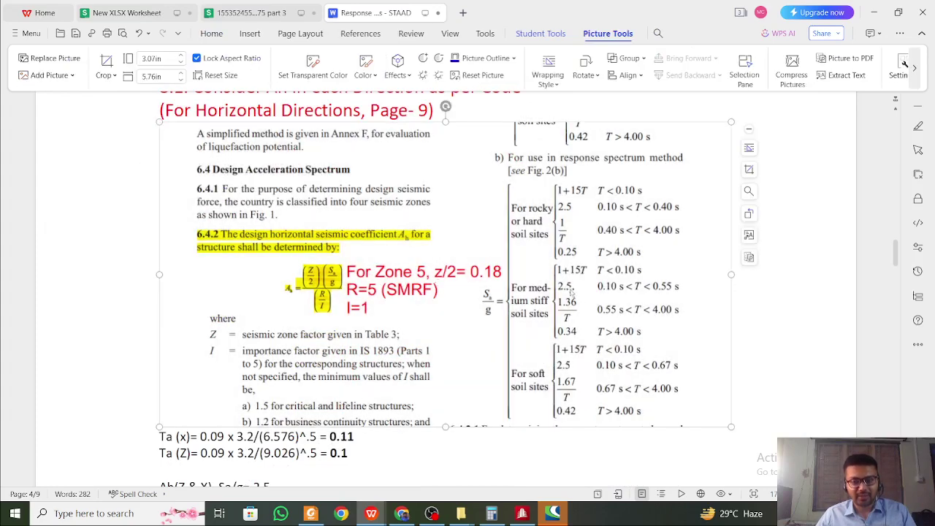
scroll(570, 290, "down", 3)
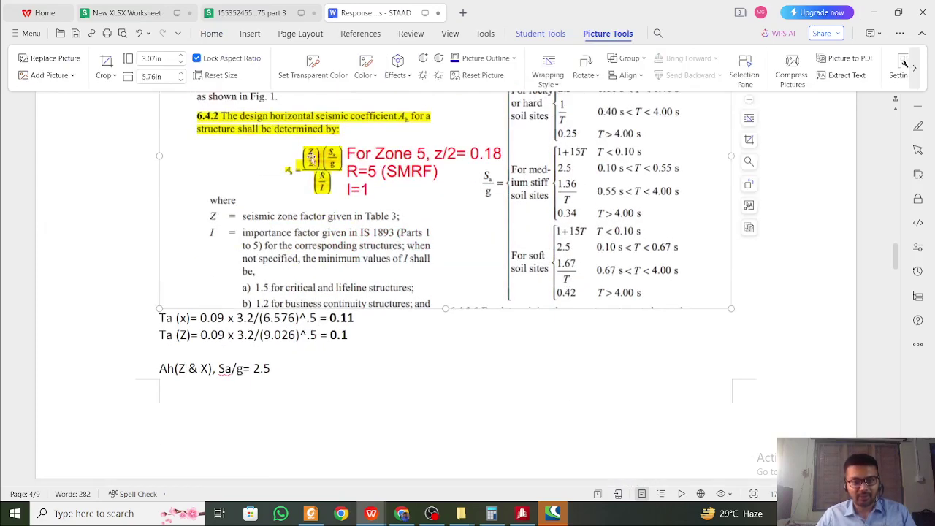
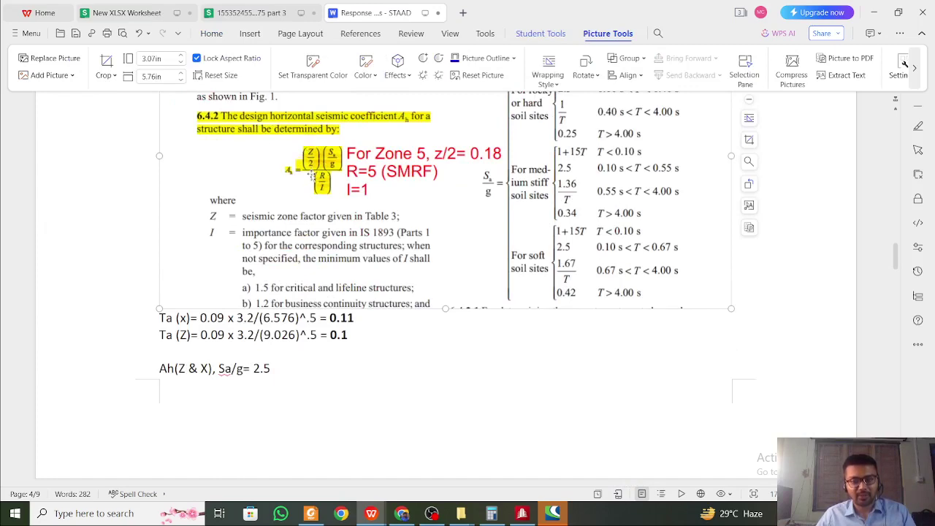
Check the R, I and Z values for the Ah formula in Table 9, Table 8 and Table 3
scroll(358, 288, "down", 6)
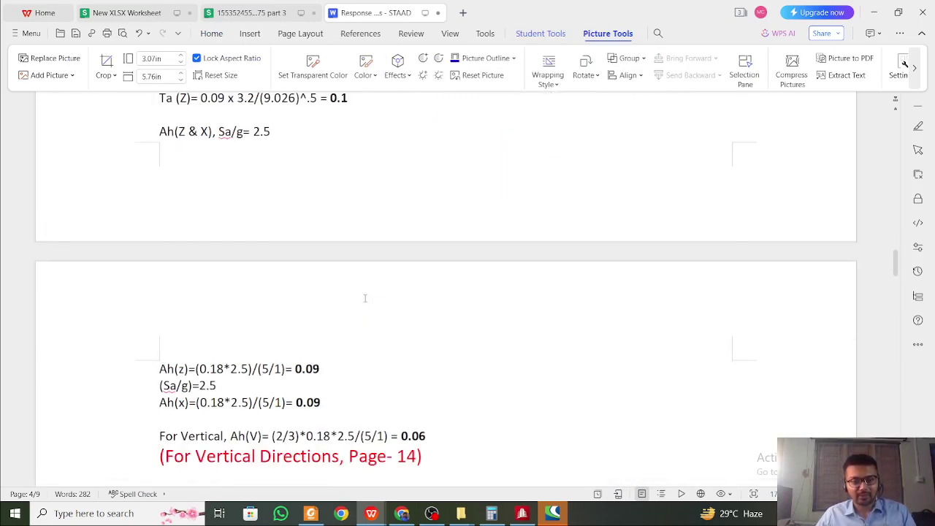
scroll(281, 365, "up", 8)
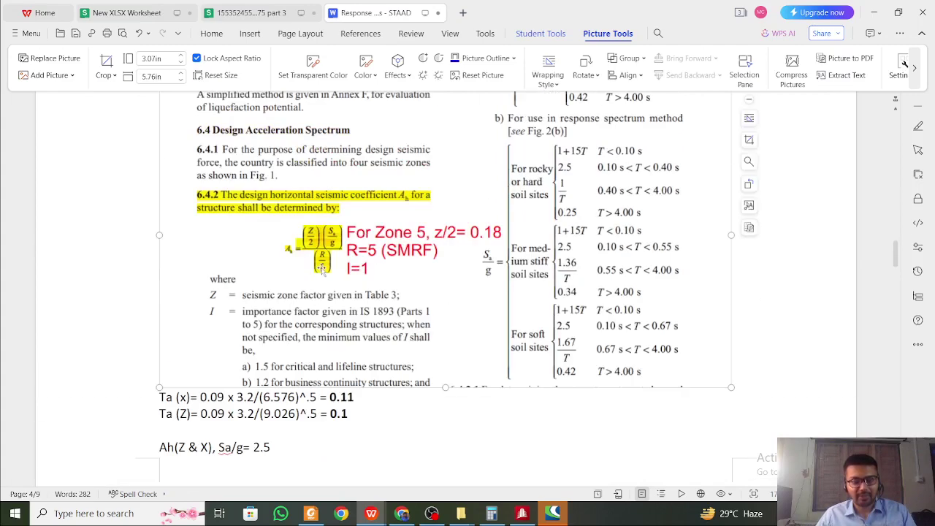
scroll(321, 260, "up", 15)
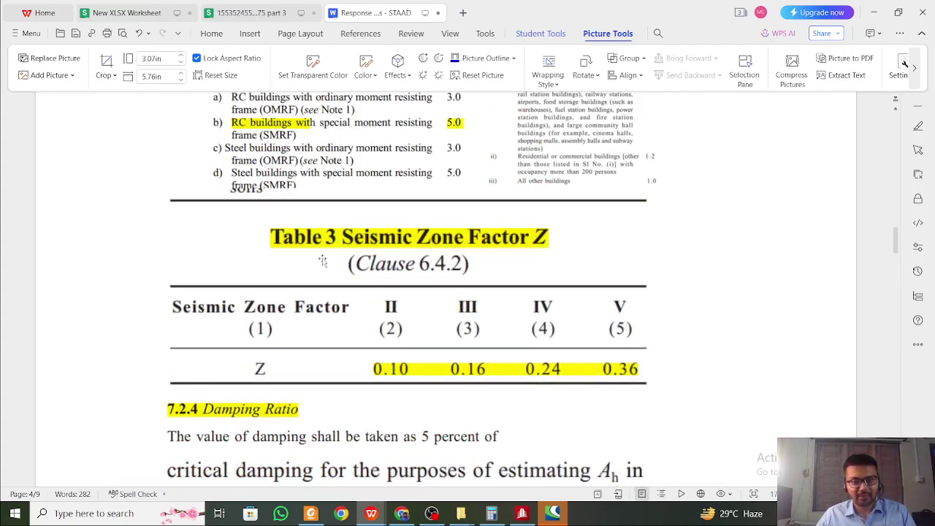
scroll(325, 263, "down", 3)
scroll(428, 282, "up", 4)
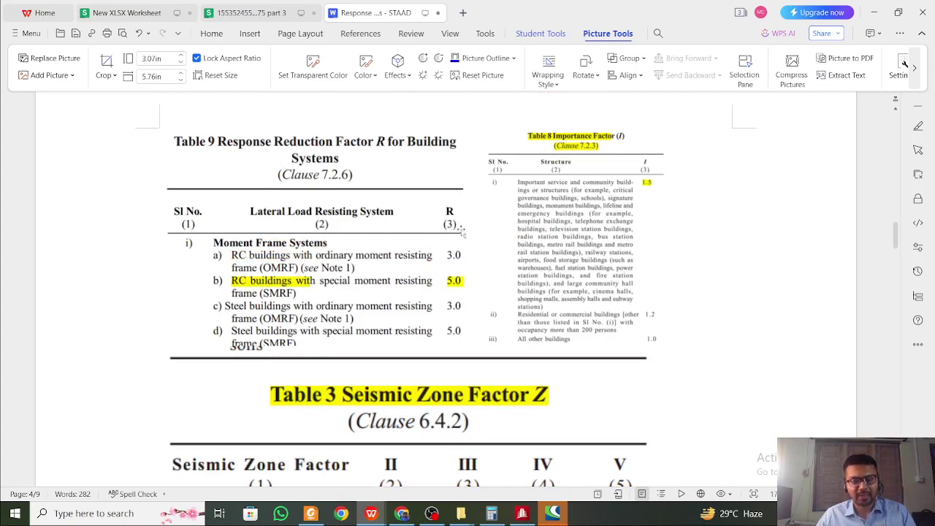
scroll(540, 273, "down", 15)
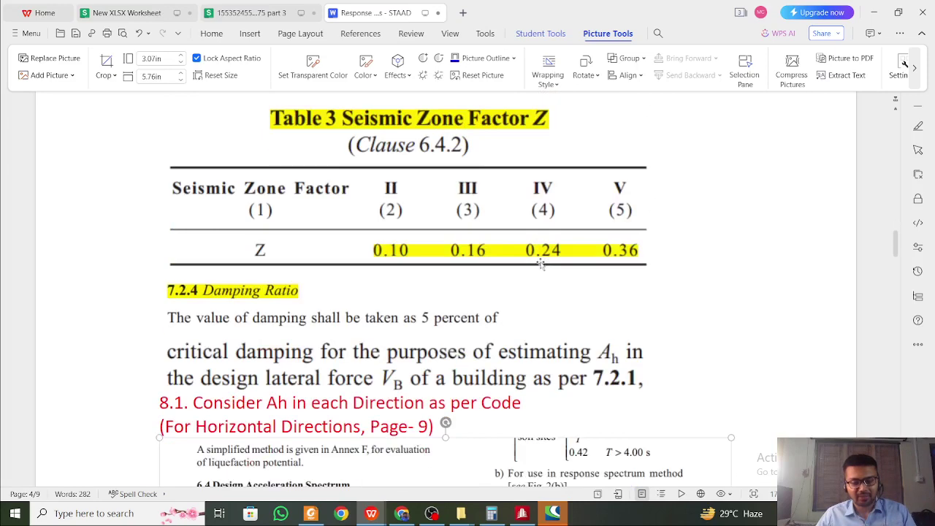
scroll(473, 234, "down", 8)
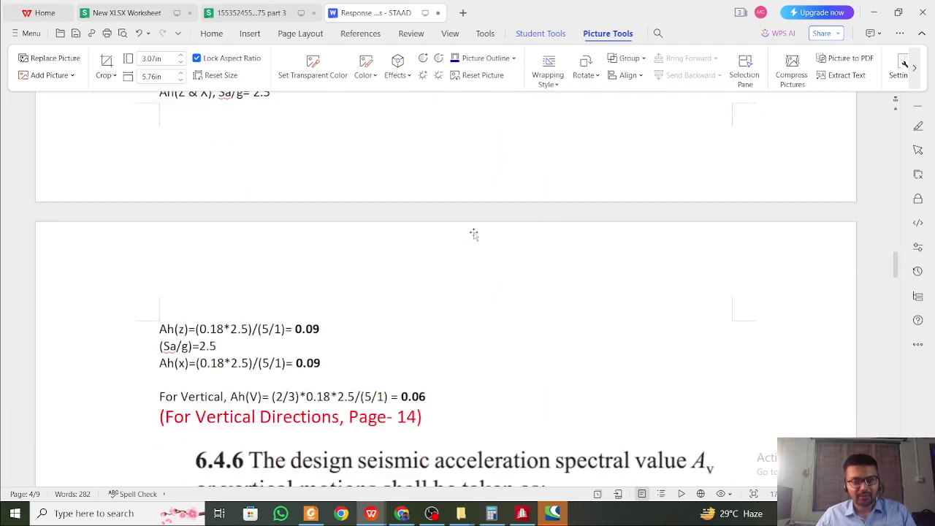
Review the Ah(z), Ah(x) and vertical Ah(V) calculations together with clause 6.4.6 on the vertical spectral value Av
scroll(473, 234, "up", 4)
scroll(473, 234, "down", 4)
scroll(251, 332, "up", 2)
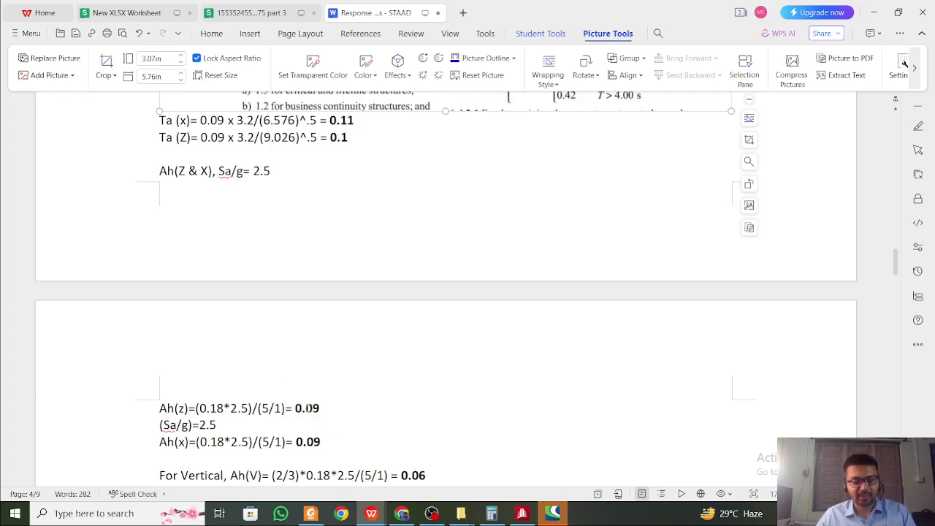
scroll(306, 408, "down", 1)
scroll(379, 427, "down", 1)
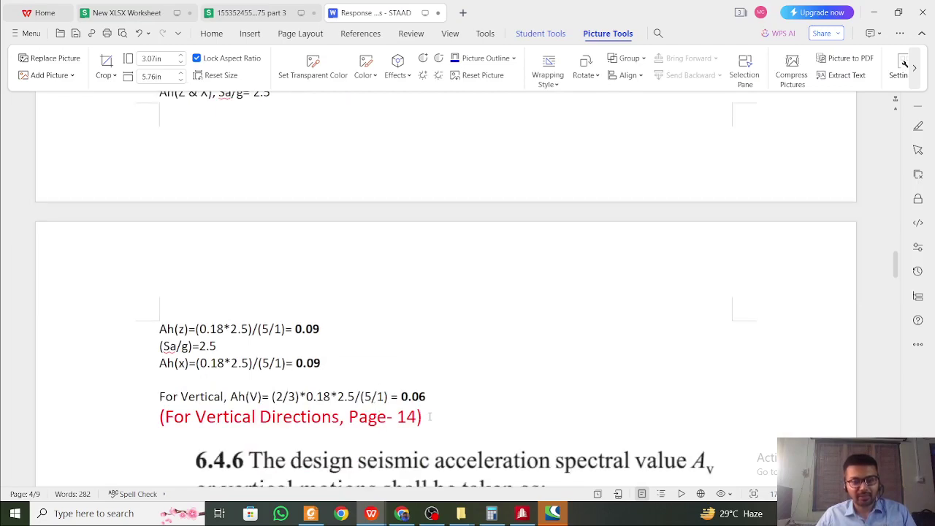
left_click_drag(431, 416, 321, 416)
scroll(365, 416, "down", 8)
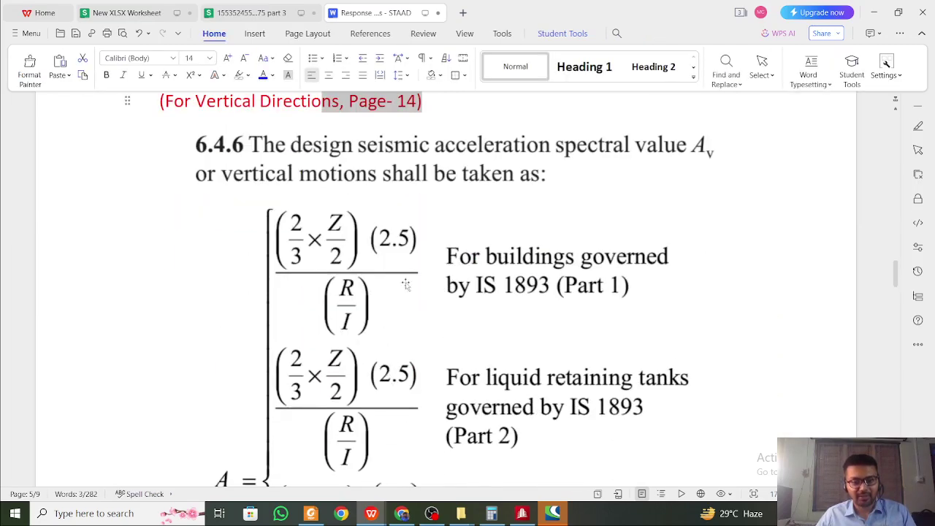
scroll(387, 285, "up", 3)
left_click(420, 199)
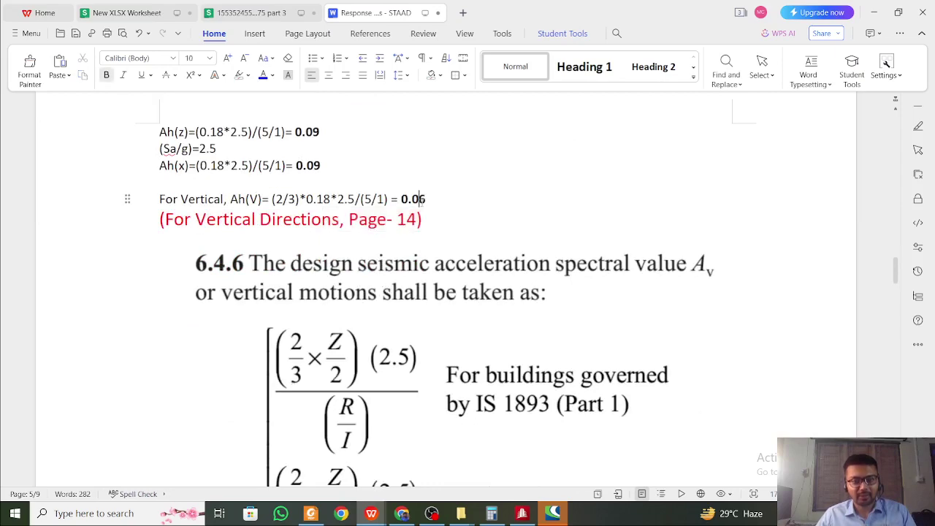
scroll(442, 199, "up", 2)
scroll(442, 201, "down", 15)
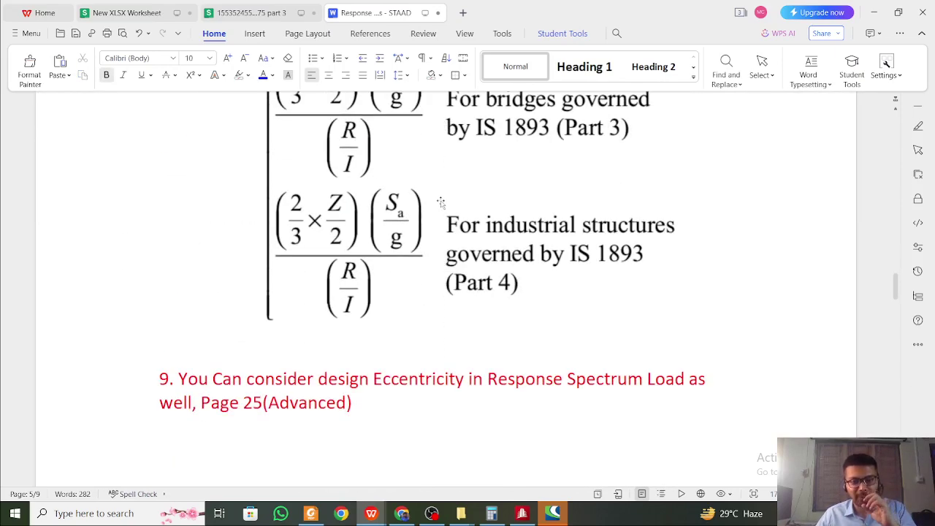
Read items 9 and 10 of the guide on the design eccentricity and the seismic code load combinations
scroll(440, 203, "down", 10)
scroll(440, 202, "down", 3)
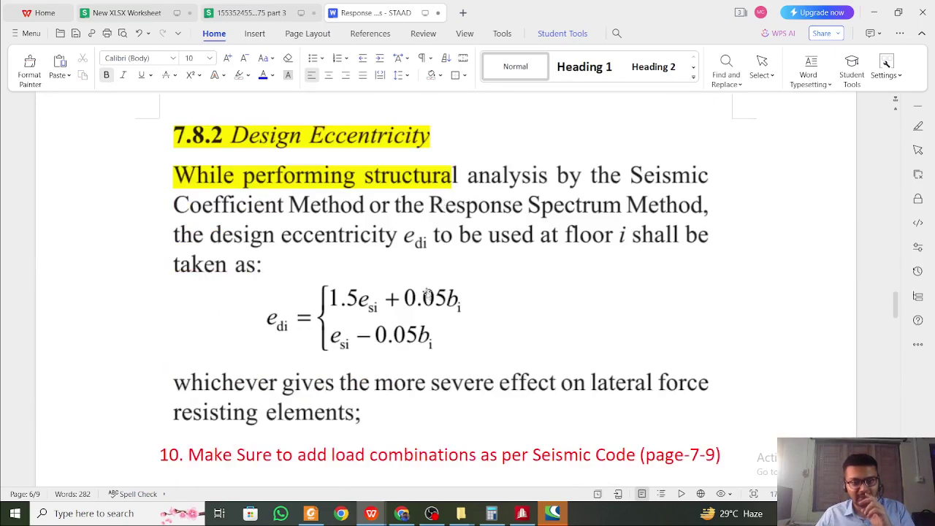
scroll(387, 325, "down", 3)
scroll(387, 325, "down", 5)
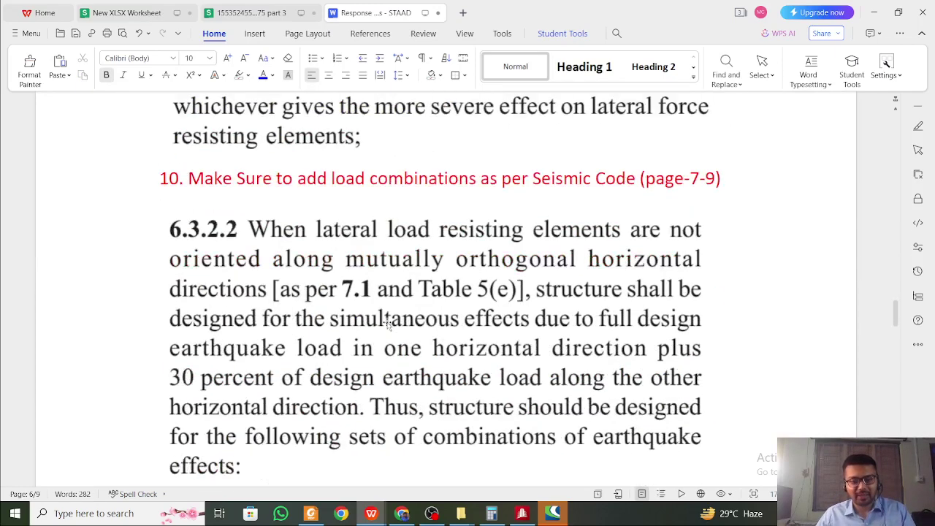
scroll(387, 325, "down", 3)
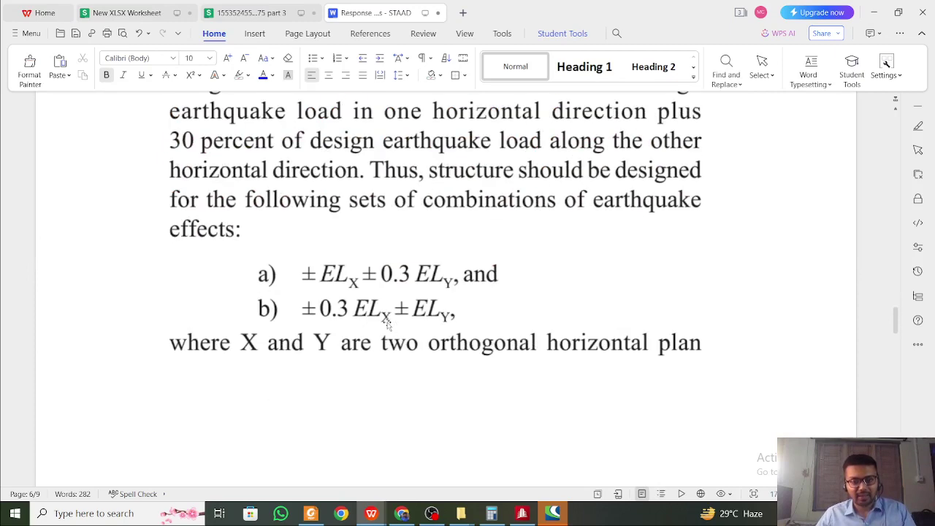
scroll(361, 304, "down", 5)
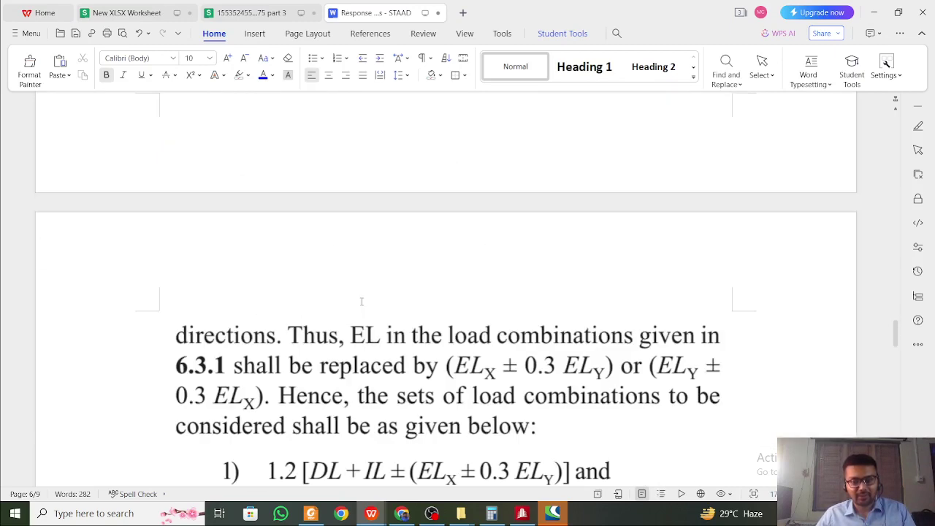
scroll(397, 271, "up", 5)
scroll(396, 309, "down", 6)
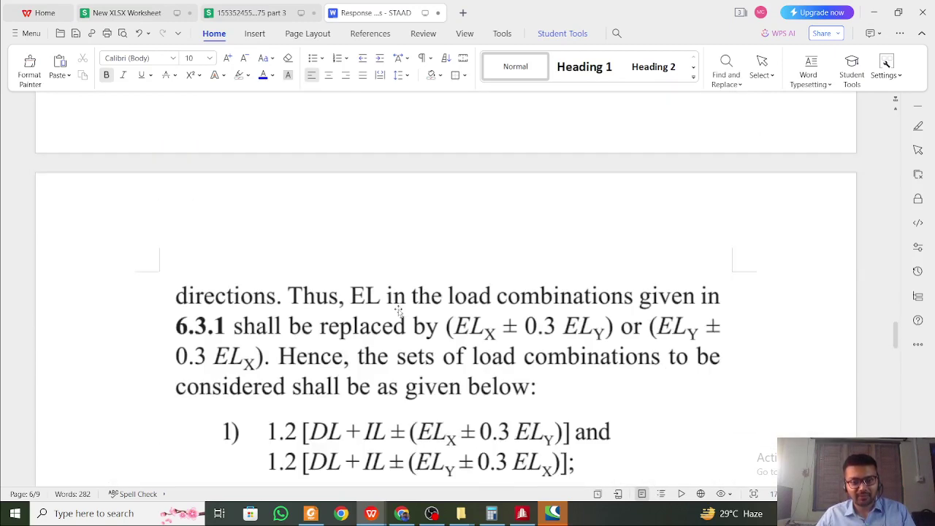
scroll(398, 310, "down", 5)
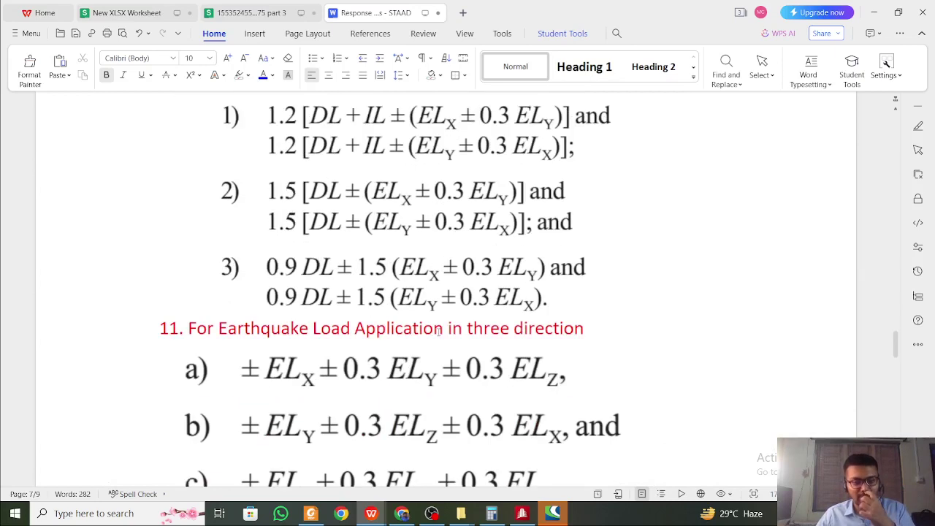
Skim the remaining guide items from the three-direction earthquake combinations through the modal mass check to the response spectrum scaling
scroll(439, 330, "down", 3)
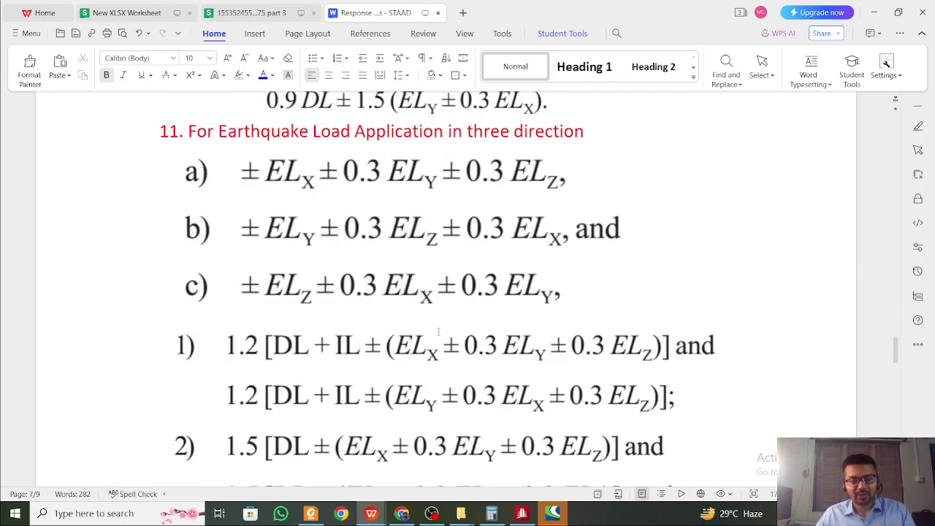
scroll(438, 332, "down", 6)
scroll(439, 331, "down", 8)
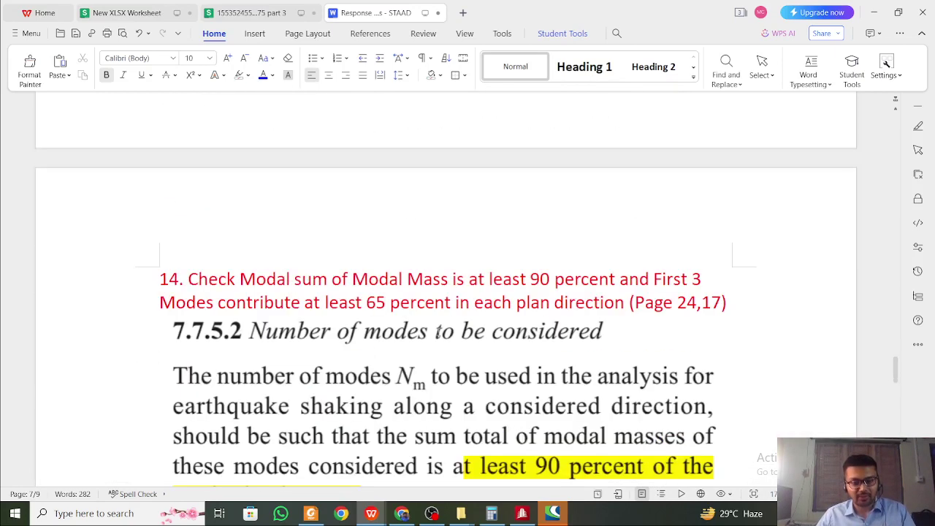
scroll(439, 331, "down", 20)
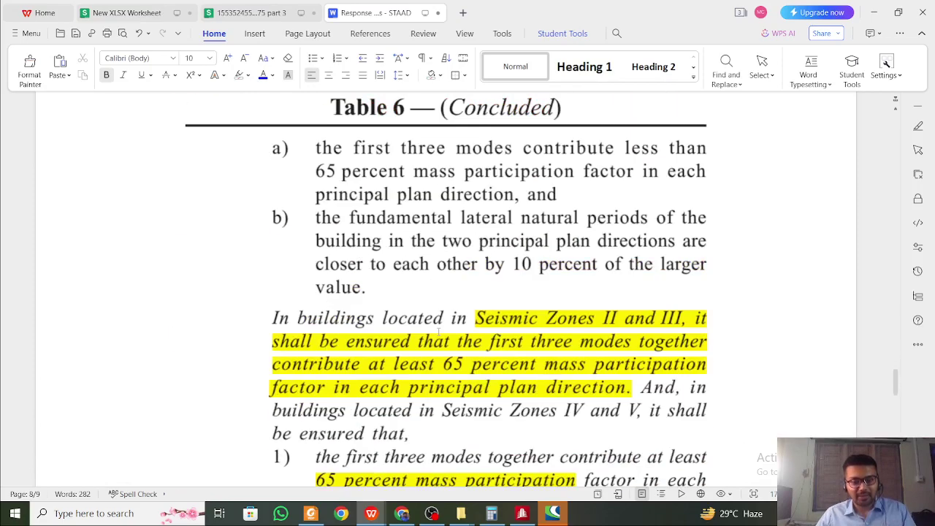
scroll(438, 332, "down", 8)
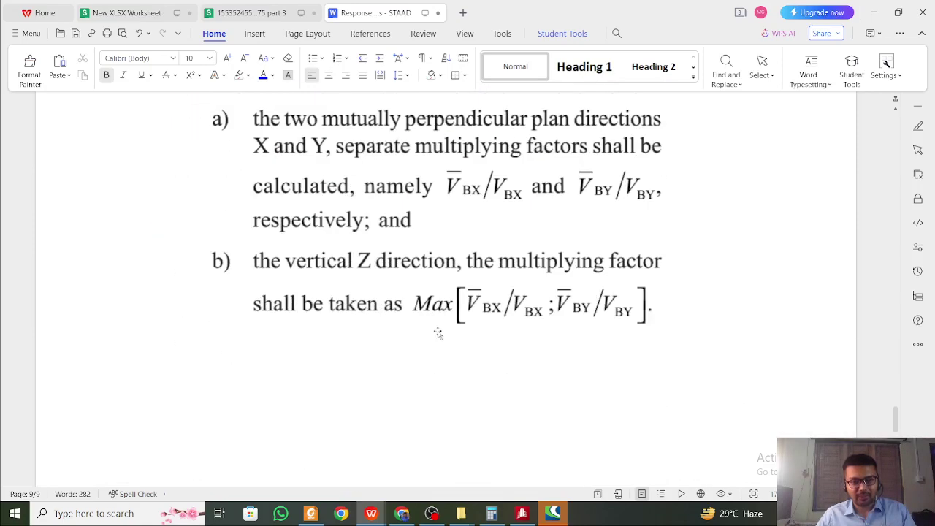
Return to the Ta and Ah calculation lines beneath the horizontal seismic coefficient clause
scroll(438, 333, "up", 11)
scroll(438, 332, "up", 15)
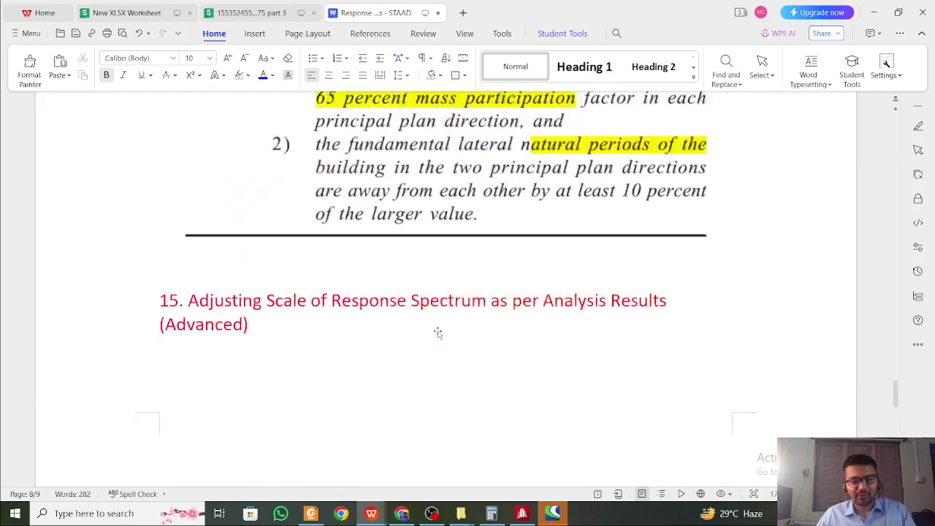
scroll(438, 333, "up", 15)
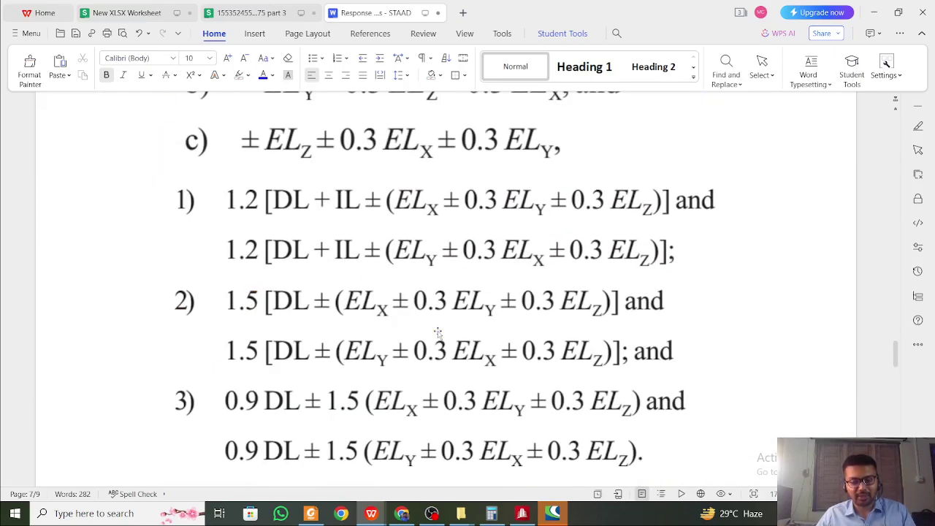
scroll(456, 333, "up", 15)
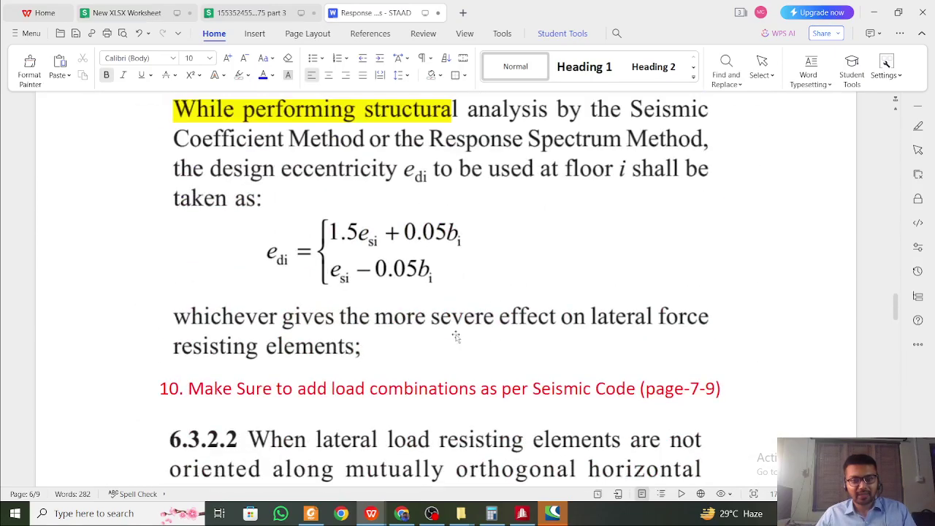
scroll(455, 335, "up", 8)
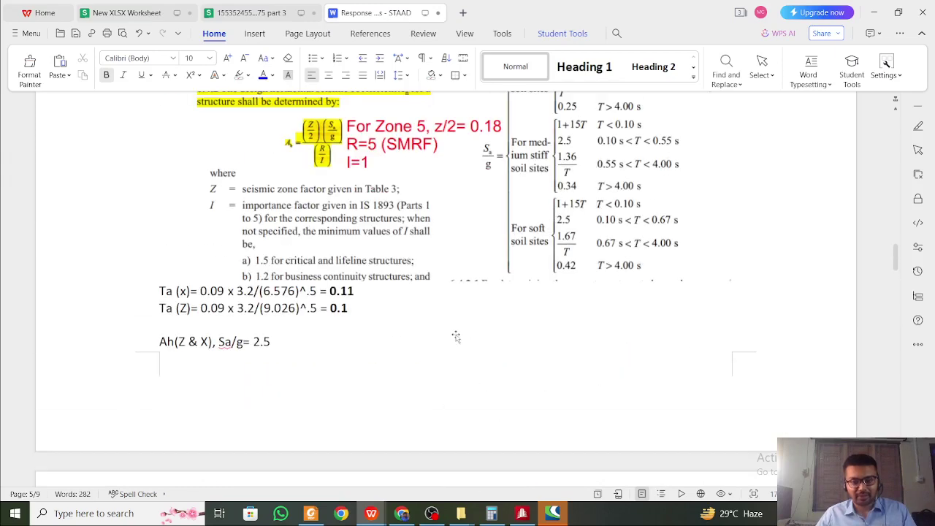
scroll(456, 335, "down", 5)
scroll(672, 201, "up", 2)
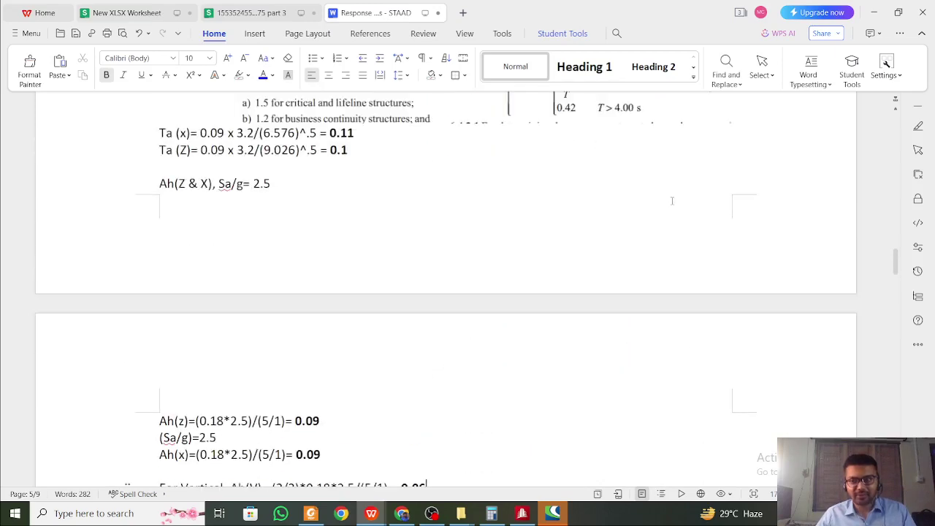
Switch to STAAD.Pro and add primary load case 10 of type Seismic titled RSX, allowing the existing result files to be deleted
left_click(873, 13)
left_click(512, 99)
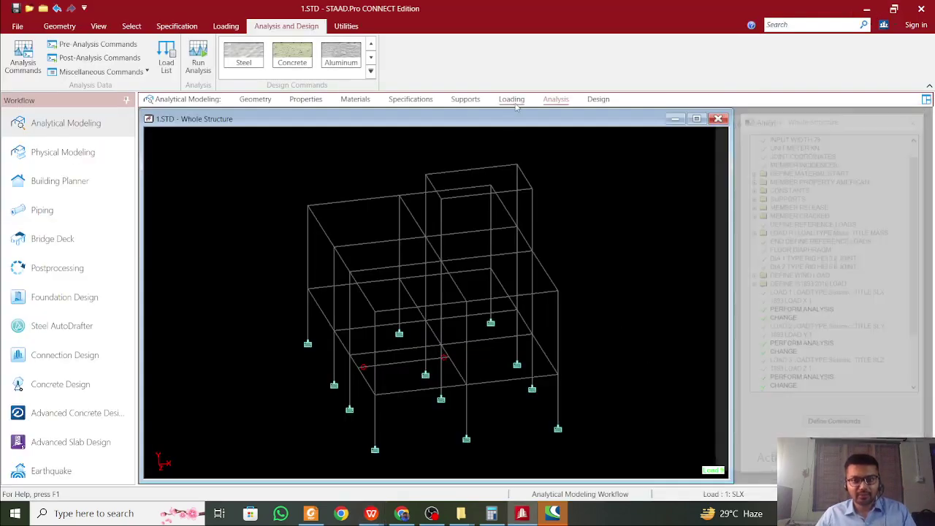
left_click(722, 141)
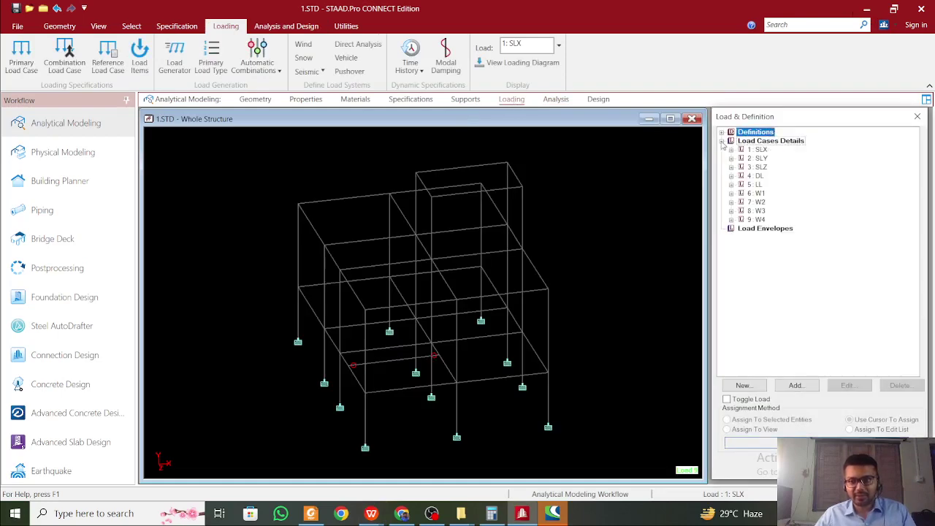
left_click(774, 141)
left_click(795, 385)
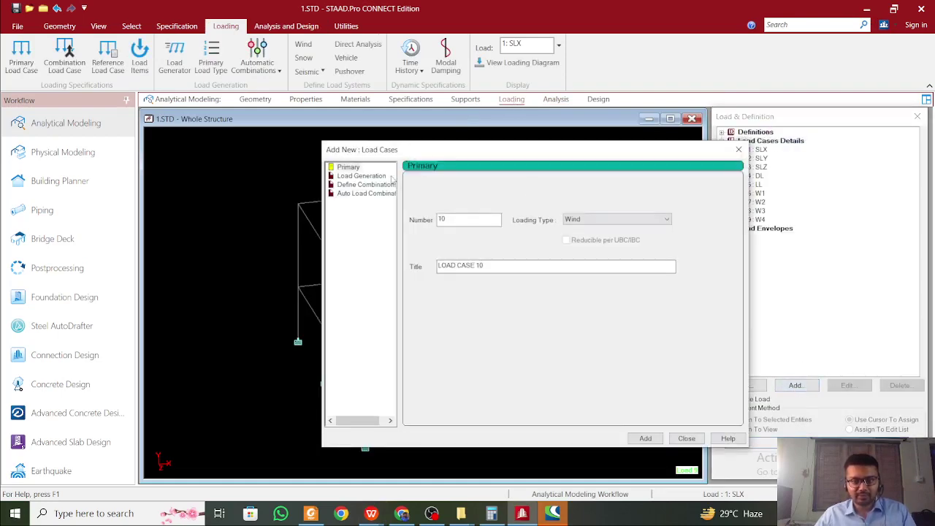
left_click(573, 220)
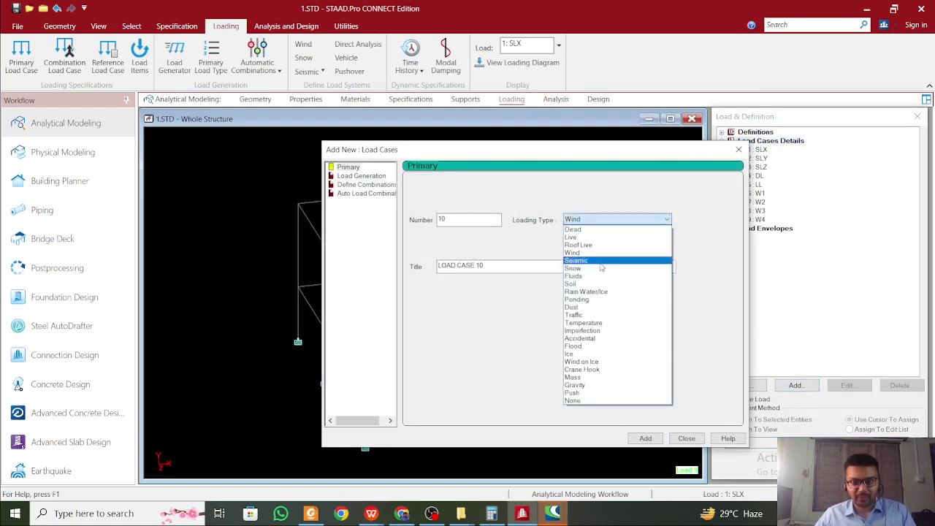
left_click(575, 260)
left_click_drag(492, 265, 400, 272)
type("rs")
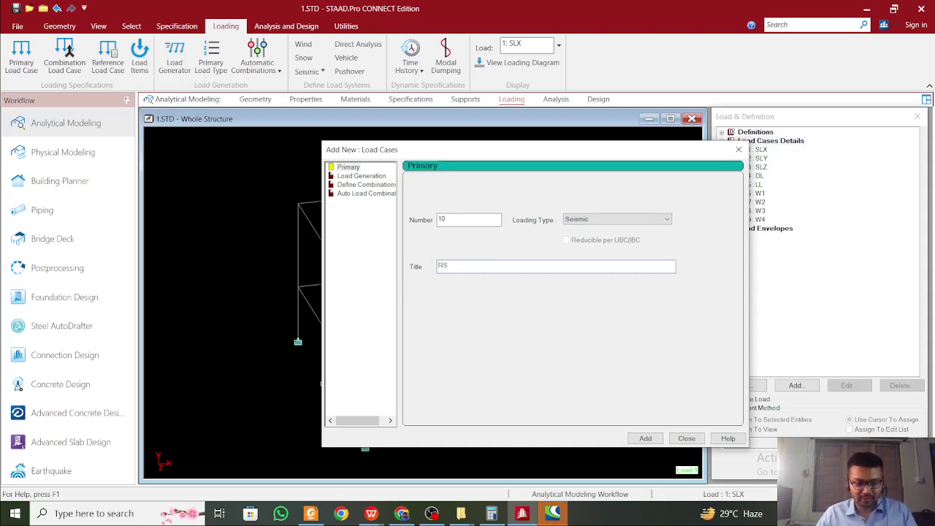
left_click(644, 438)
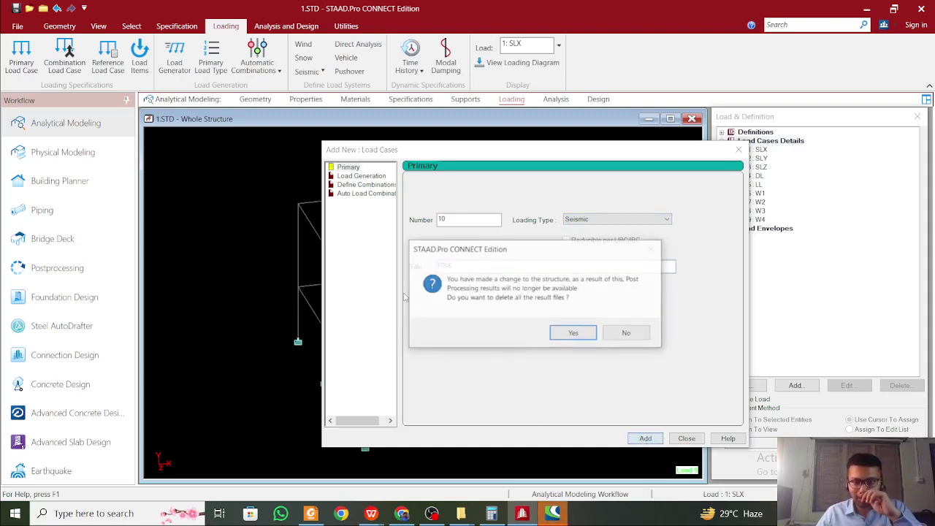
left_click(574, 333)
Add two more seismic primary load cases, number 11 titled RSY and number 12 titled RSZ
key("ctrl+a")
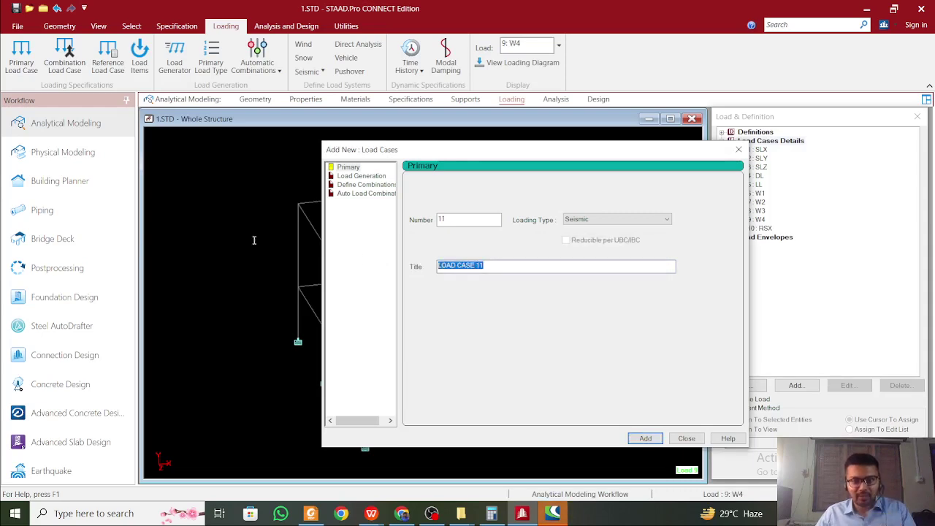
type("RSY")
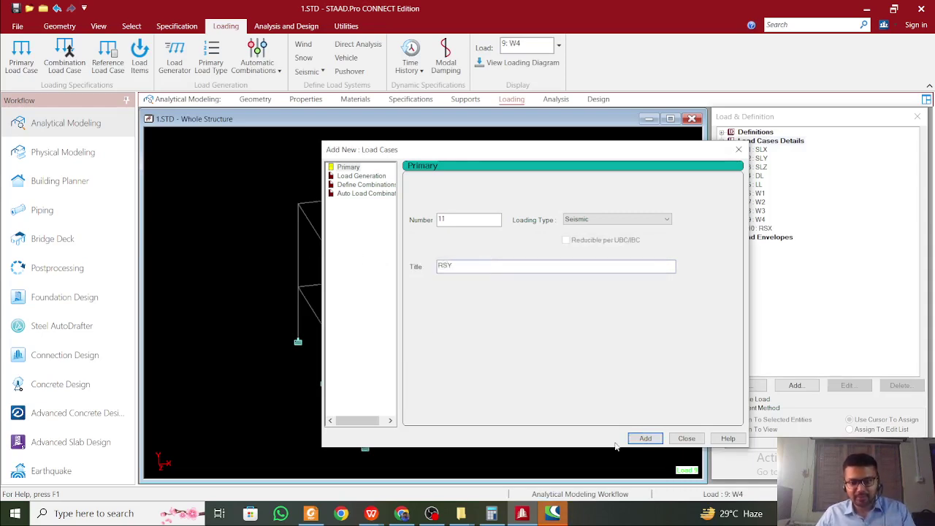
left_click(646, 438)
left_click(498, 265)
key("ctrl+a")
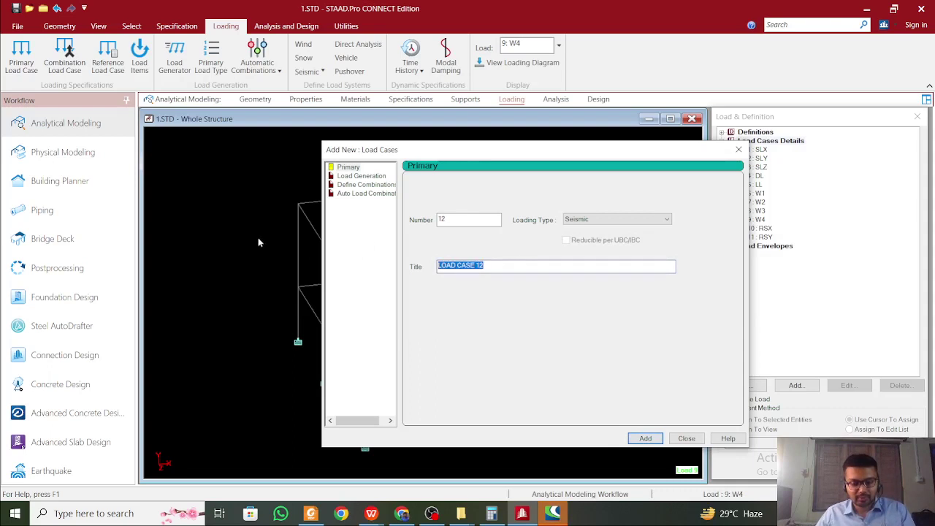
type("RSZ")
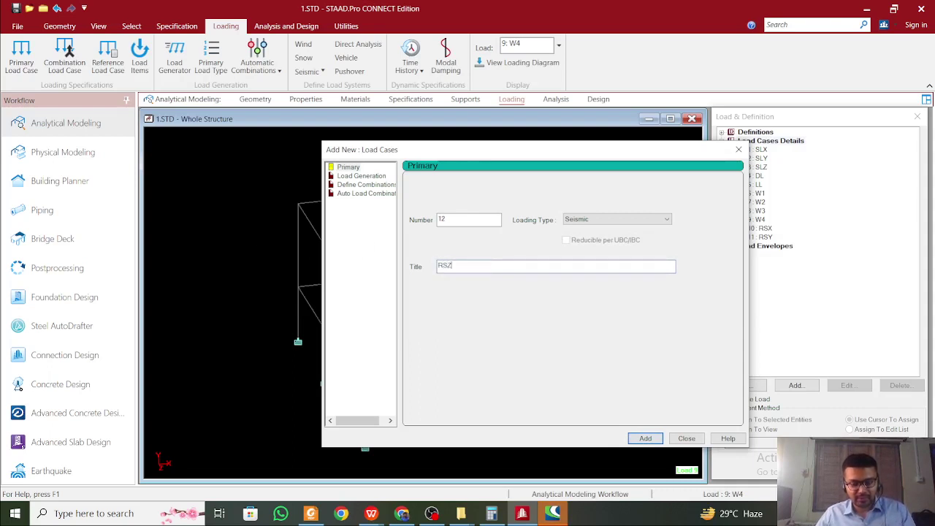
left_click(645, 439)
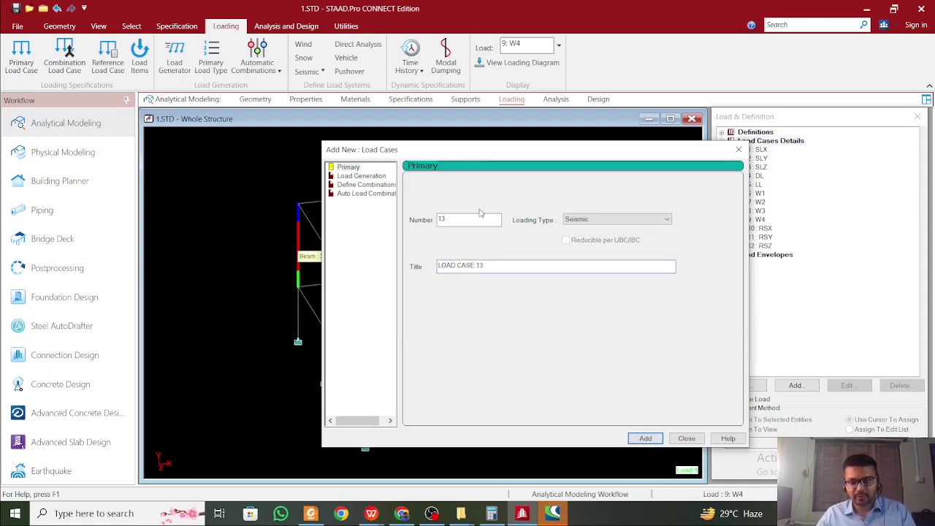
left_click(738, 149)
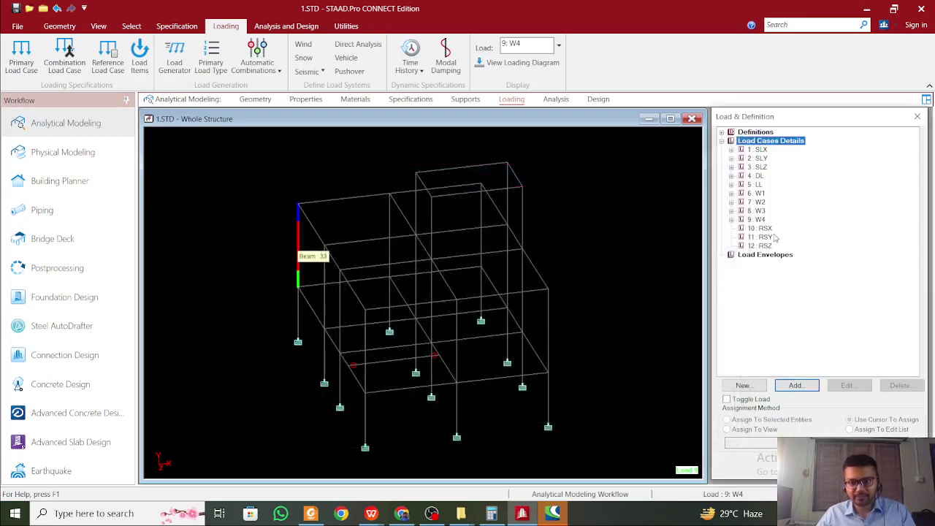
Start a Response Spectrum load item for load case RSX and choose CQC as its combination method
left_click(763, 228)
left_click(807, 387)
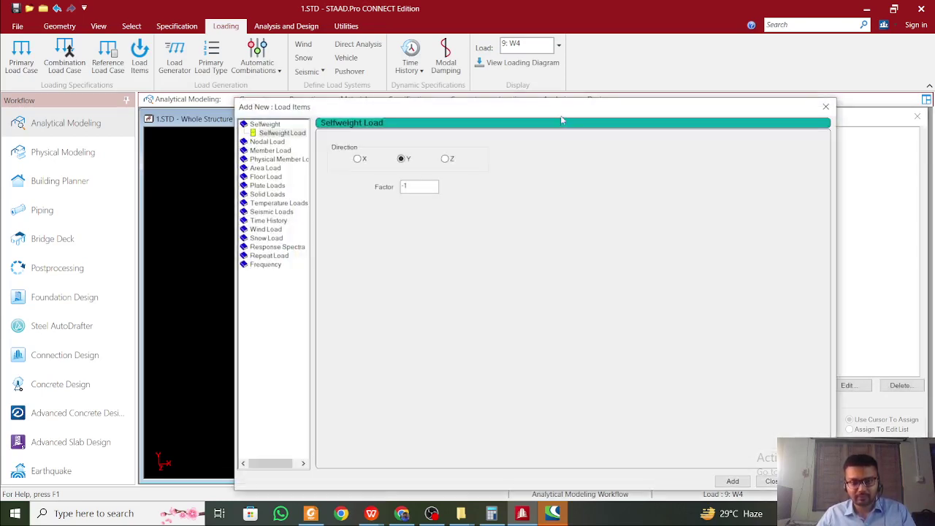
left_click_drag(561, 119, 440, 74)
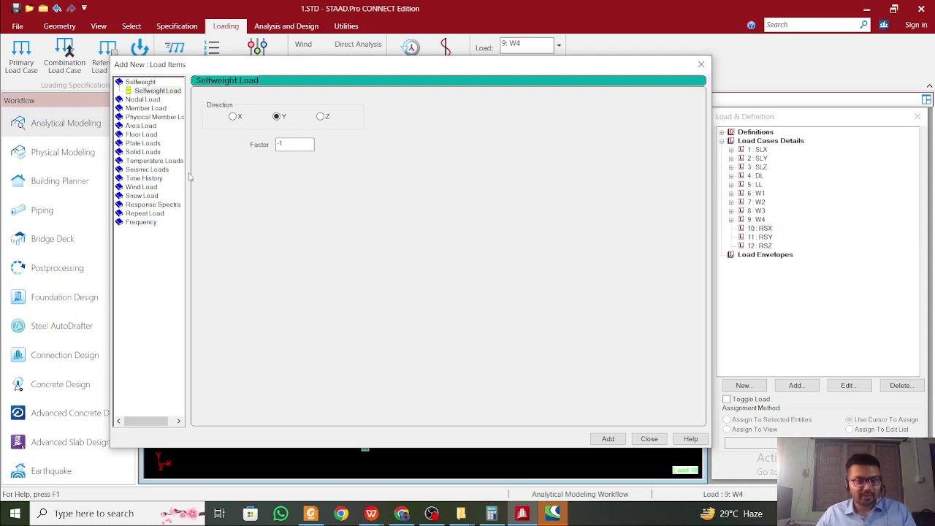
left_click(153, 205)
left_click(299, 119)
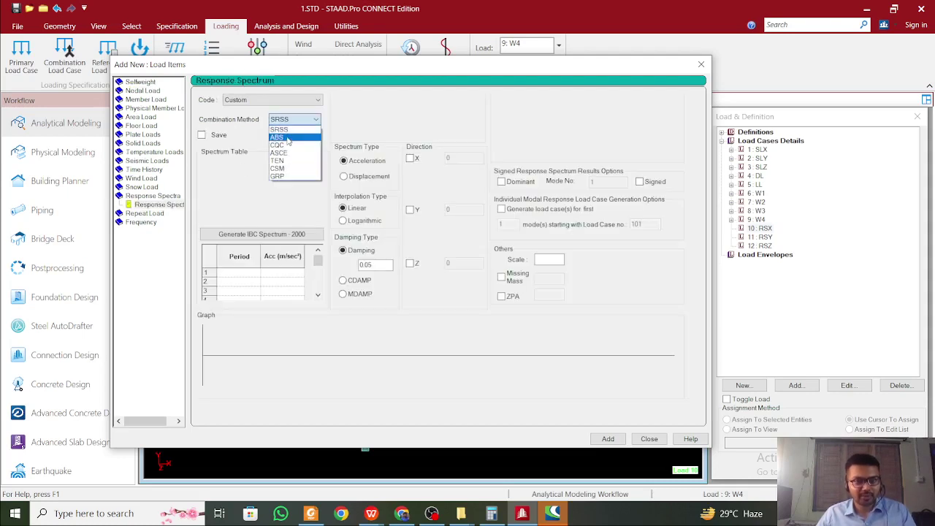
left_click(284, 147)
Set the spectrum code to IS-1893 2016, the subsoil class to Hard Soil, and the X-direction factor to 0.06
left_click(279, 100)
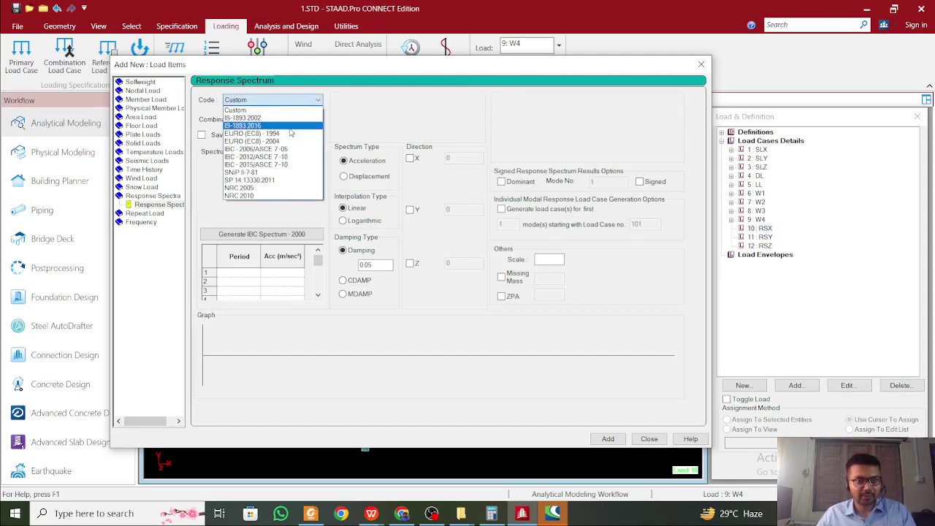
left_click(256, 125)
left_click(310, 219)
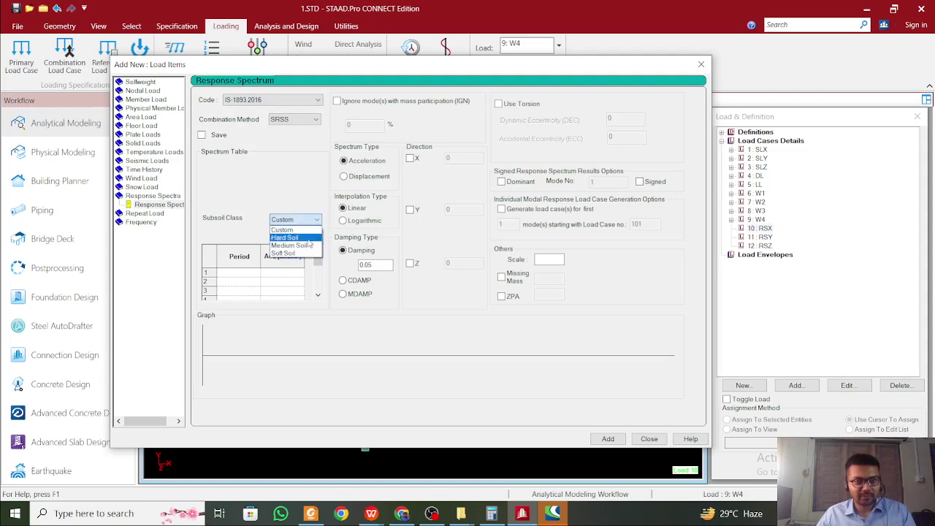
left_click(303, 235)
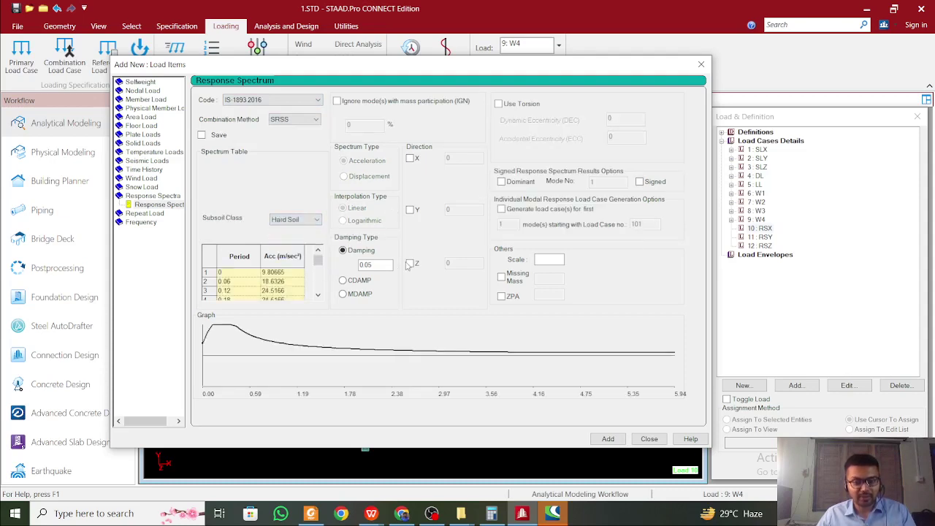
left_click(411, 158)
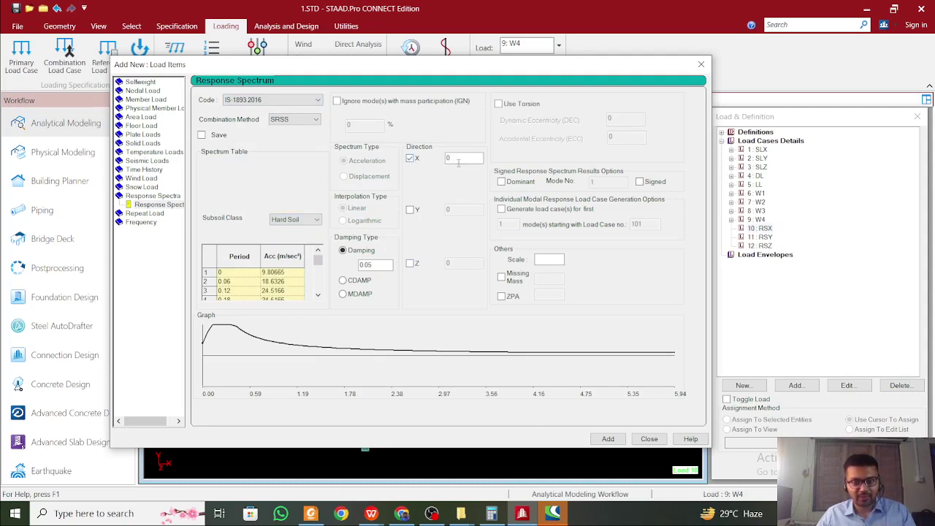
type(".06")
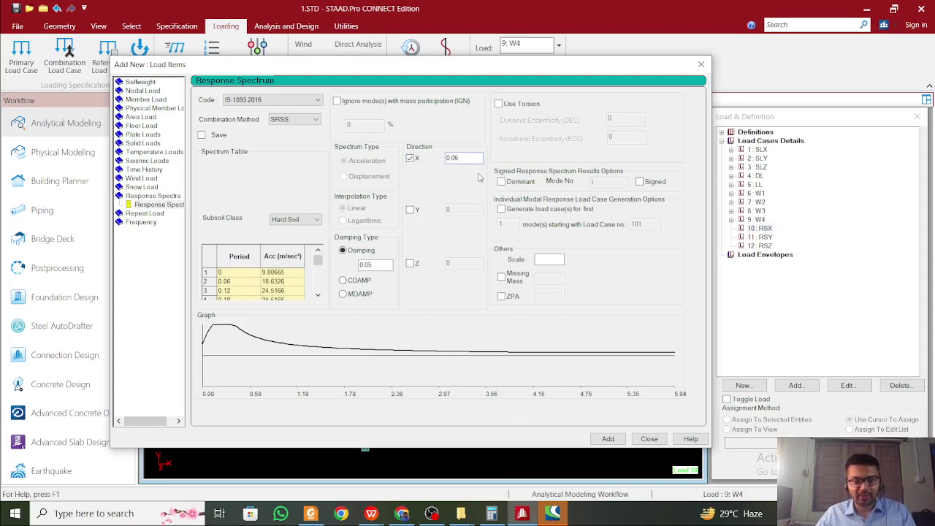
Try enabling torsion with its dynamic and accidental eccentricity settings for the RSX response spectrum load
left_click(498, 104)
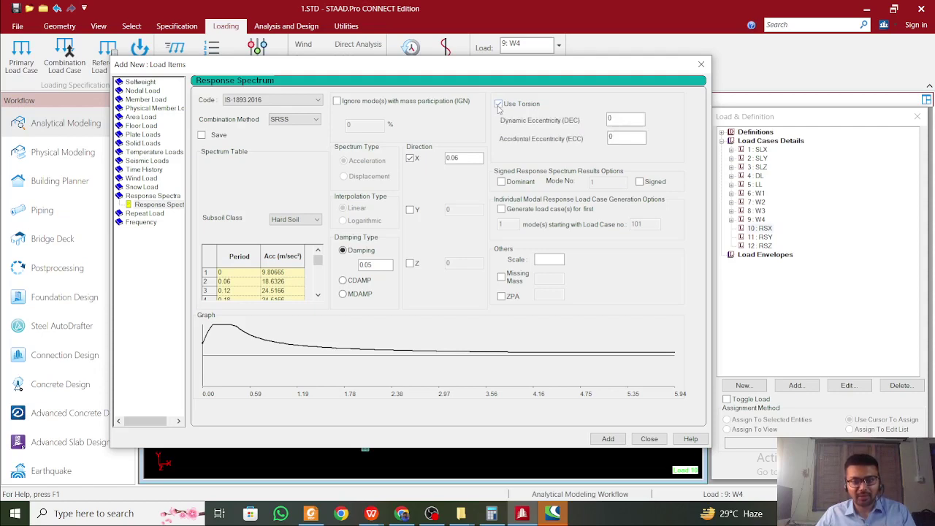
left_click(498, 105)
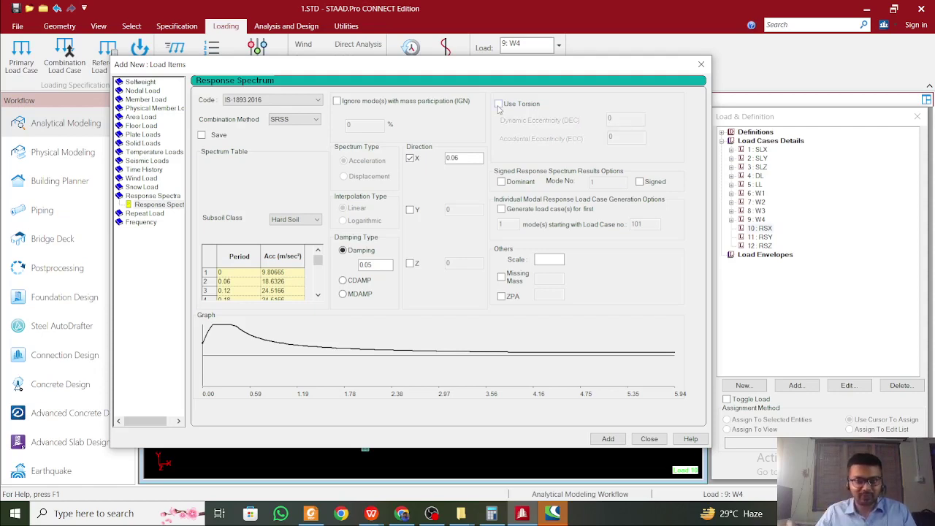
left_click(498, 104)
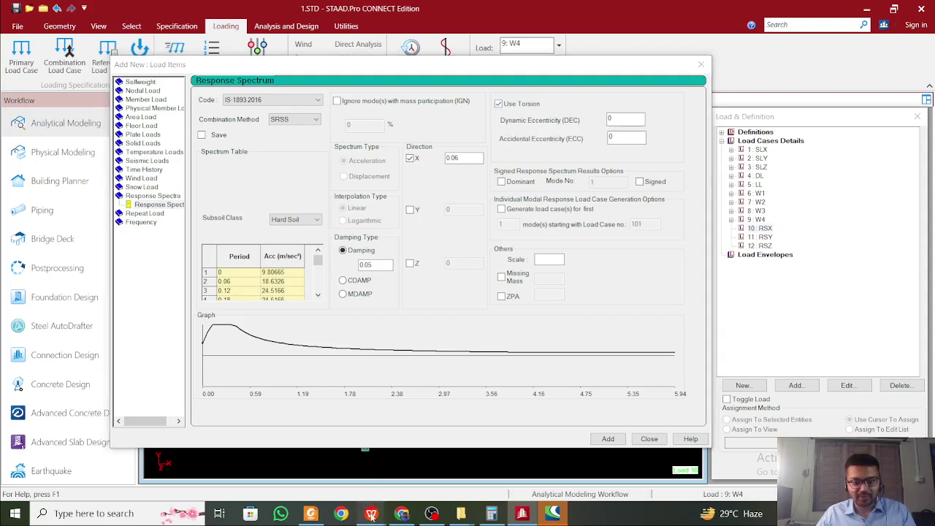
Consult clause 7.8.2 on design eccentricity in the response spectrum guide for the dynamic and accidental eccentricity factors
mouse_move(371, 508)
left_click(455, 473)
mouse_move(388, 471)
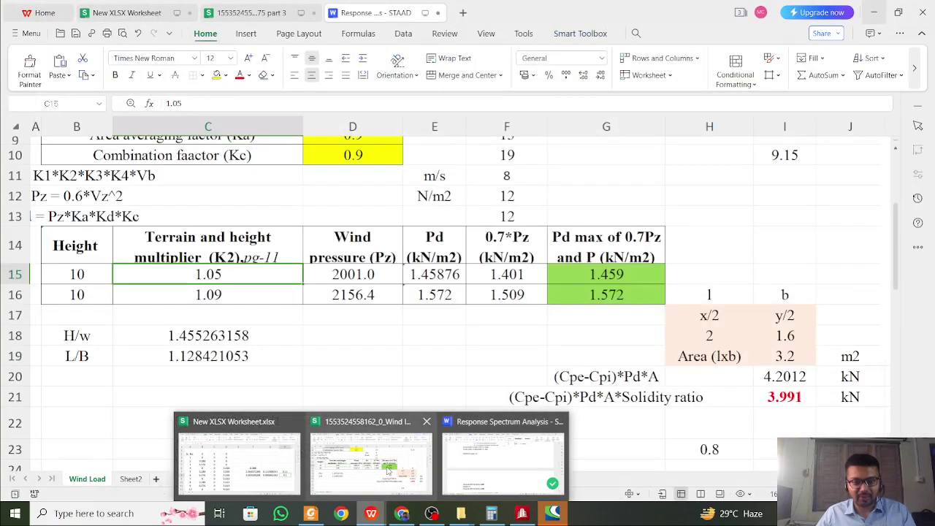
left_click(518, 463)
scroll(458, 417, "down", 10)
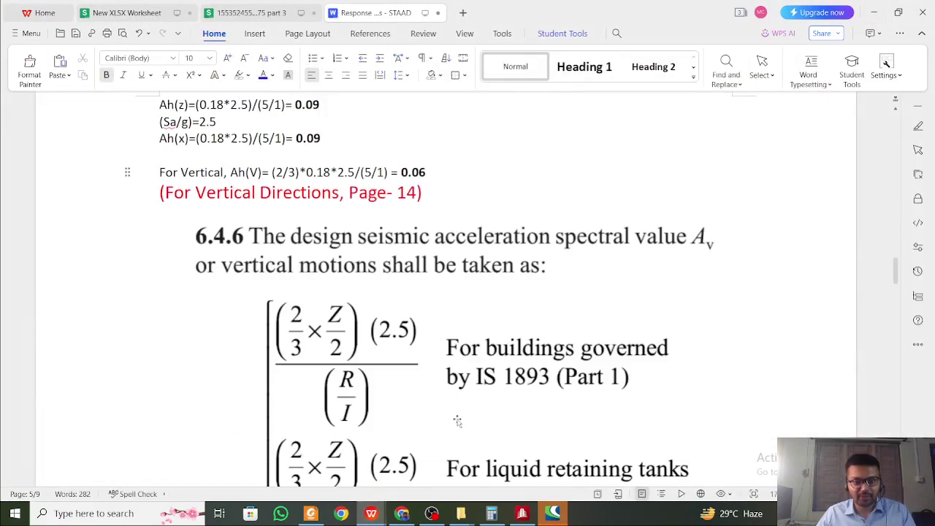
scroll(457, 417, "down", 8)
scroll(385, 367, "up", 4)
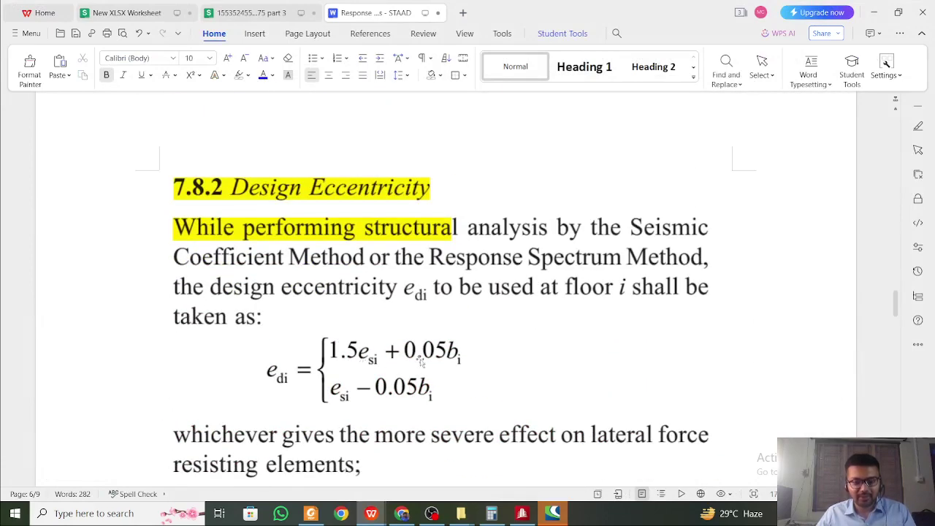
left_click(524, 514)
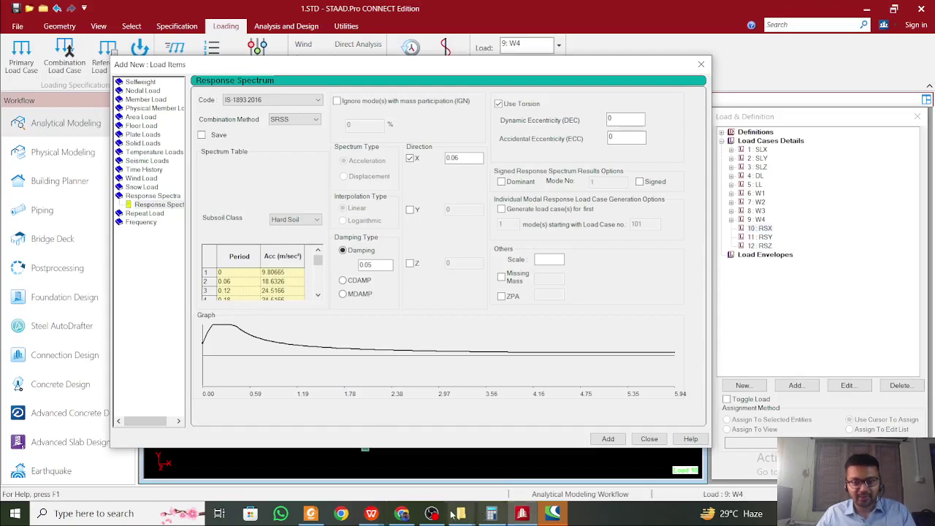
left_click(316, 515)
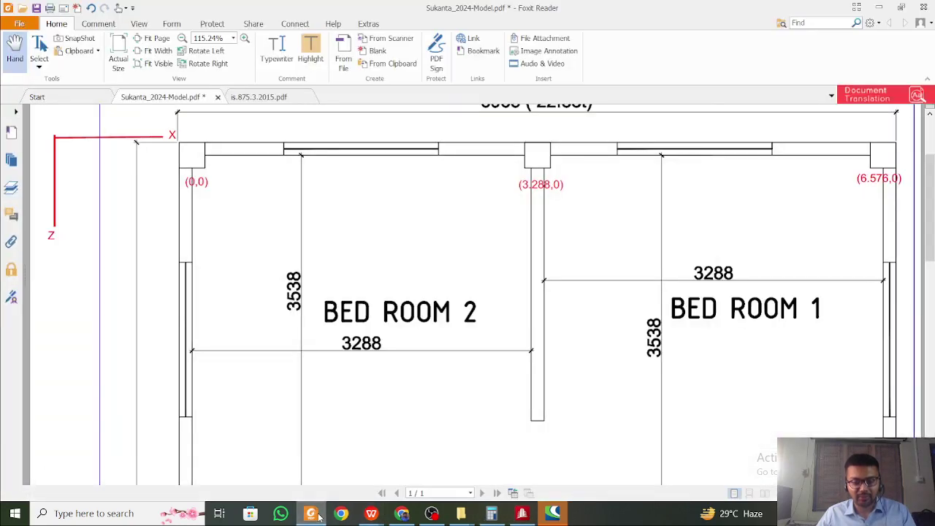
left_click(318, 516)
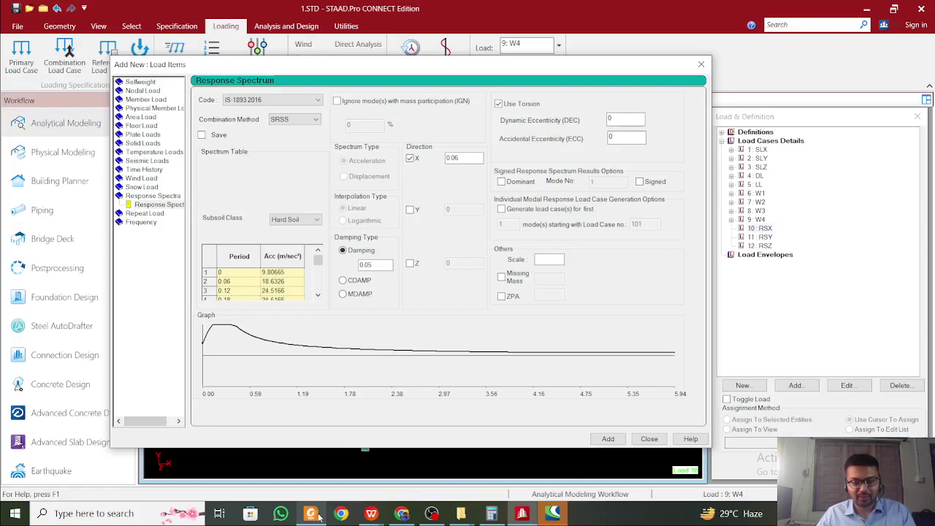
mouse_move(371, 513)
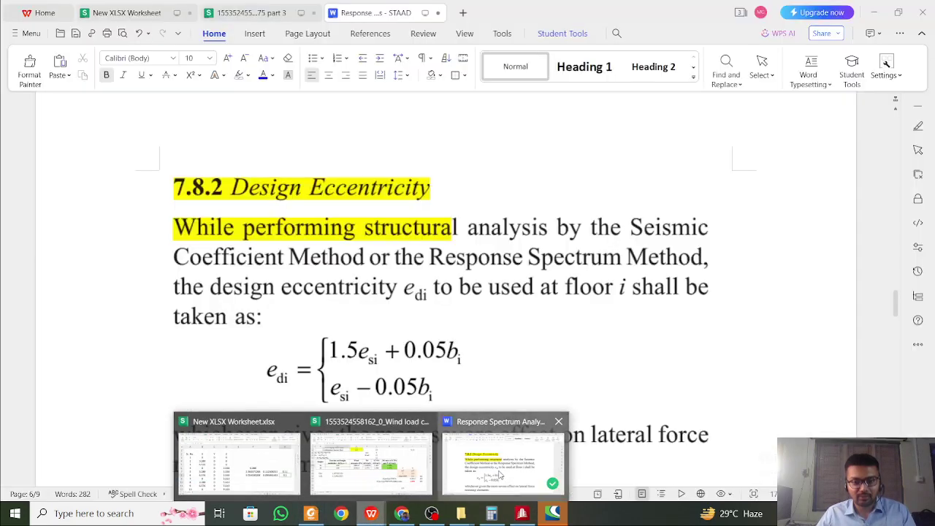
left_click(500, 475)
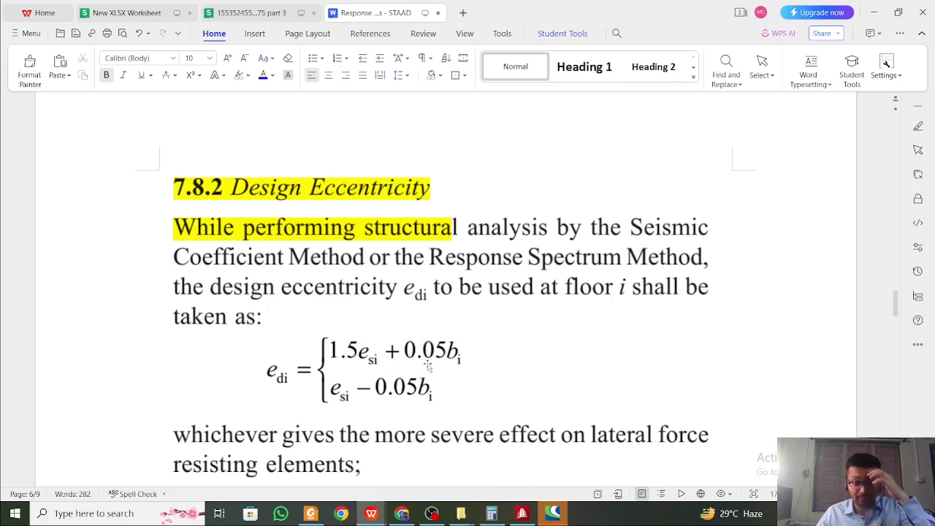
key("alt+Tab")
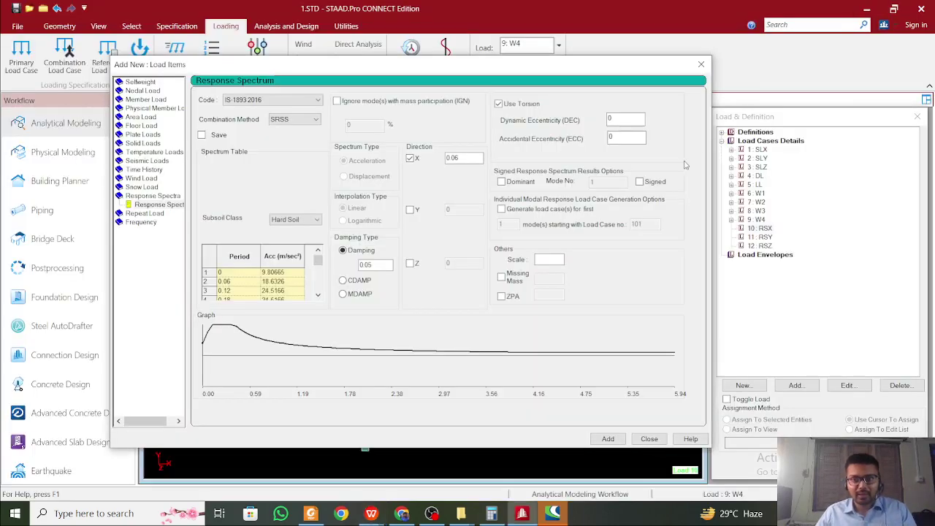
Disable torsion for the RSX spectrum, set its combination method to CQC, and reselect the subsoil class
left_click(529, 104)
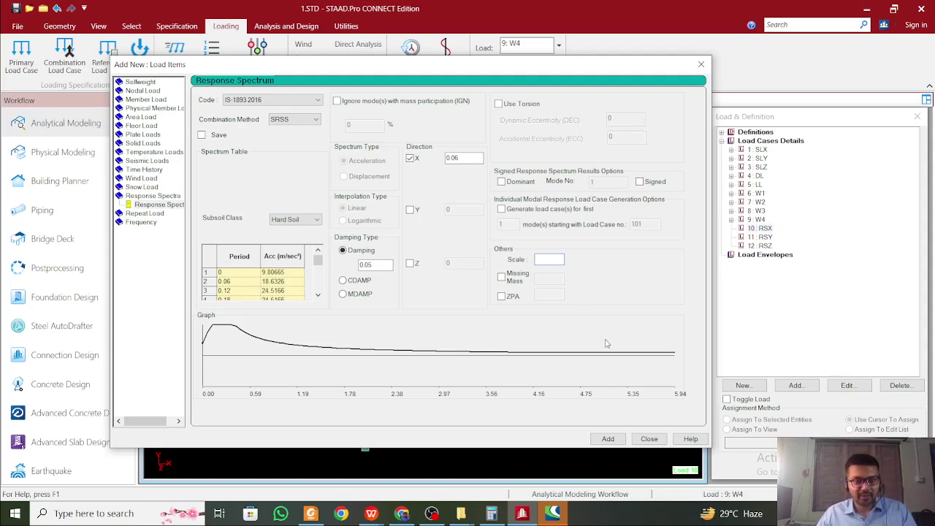
left_click(301, 119)
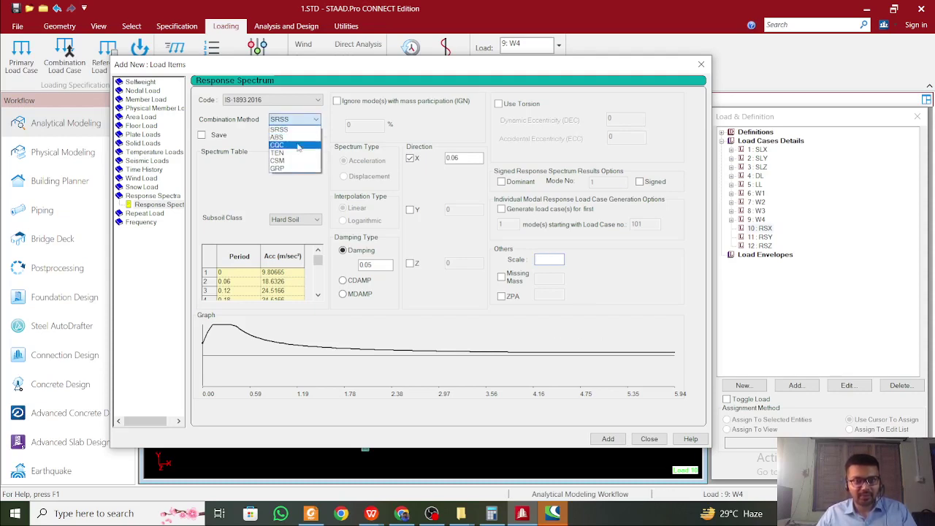
left_click(298, 146)
left_click(306, 219)
left_click(301, 244)
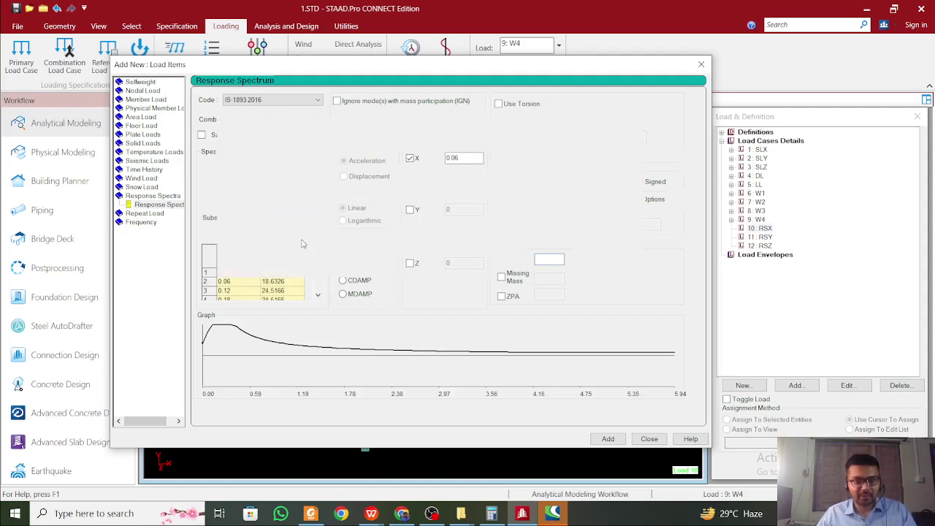
Set the subsoil class to Medium Soil and add the response spectrum load to the RSX load case
left_click(299, 219)
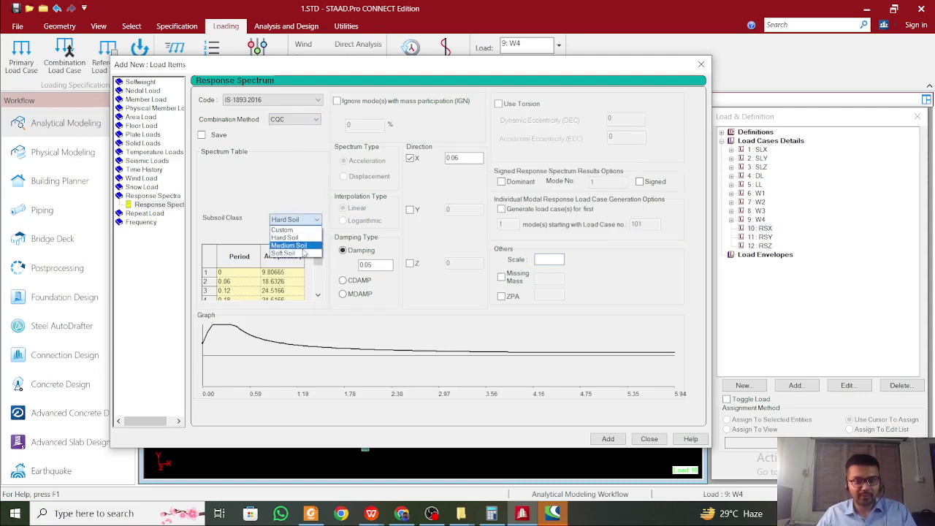
left_click(301, 247)
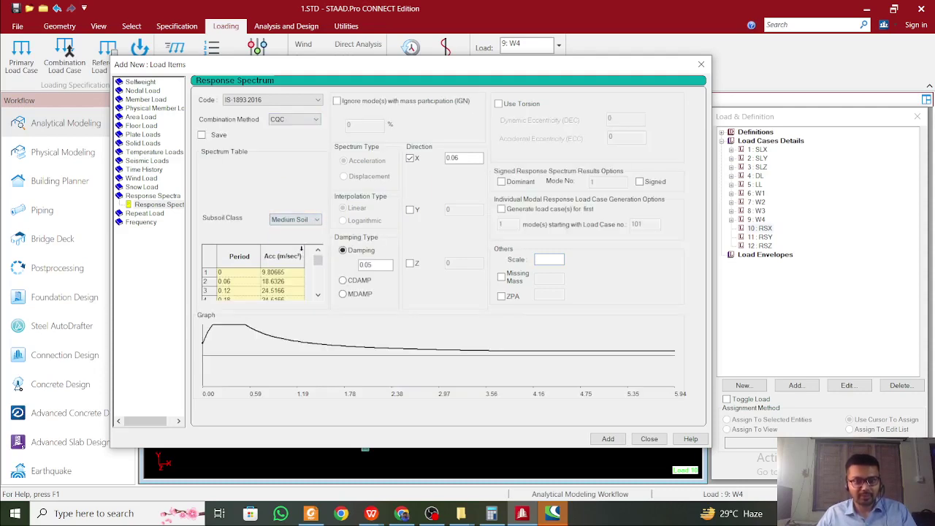
left_click(605, 438)
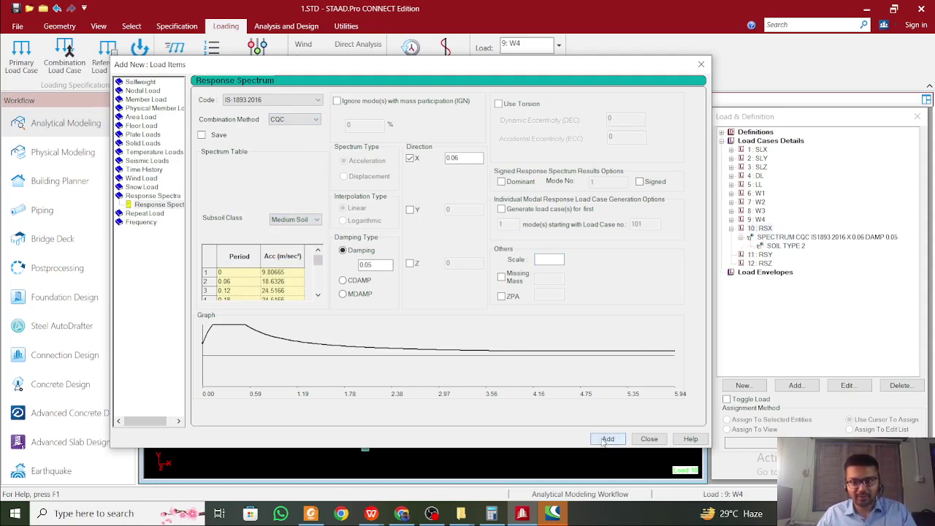
left_click(649, 438)
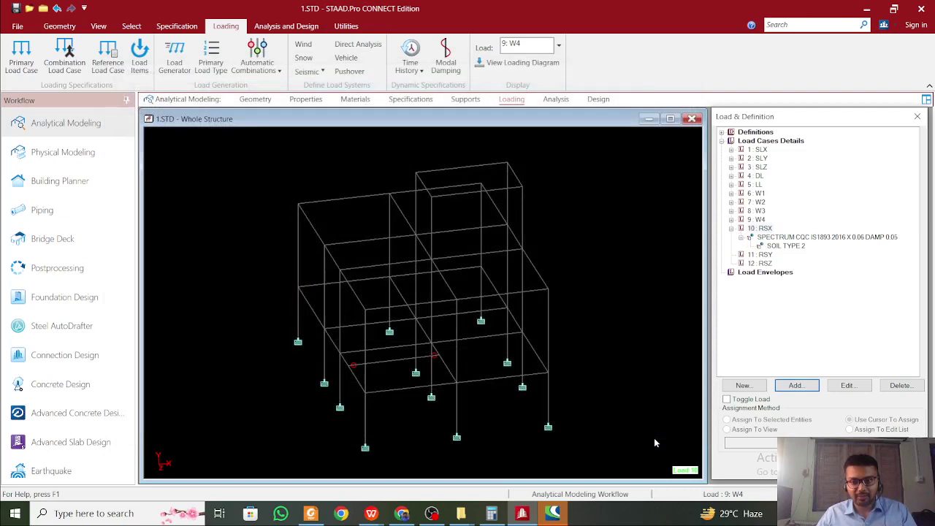
Start a new response spectrum load item for load case RSY using the IS-1893 2016 code
left_click(759, 254)
left_click(795, 385)
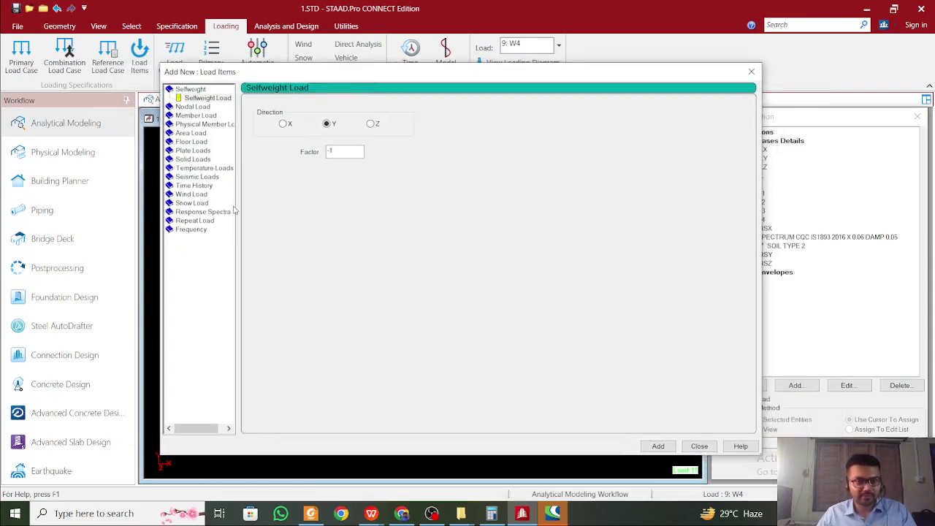
left_click(208, 213)
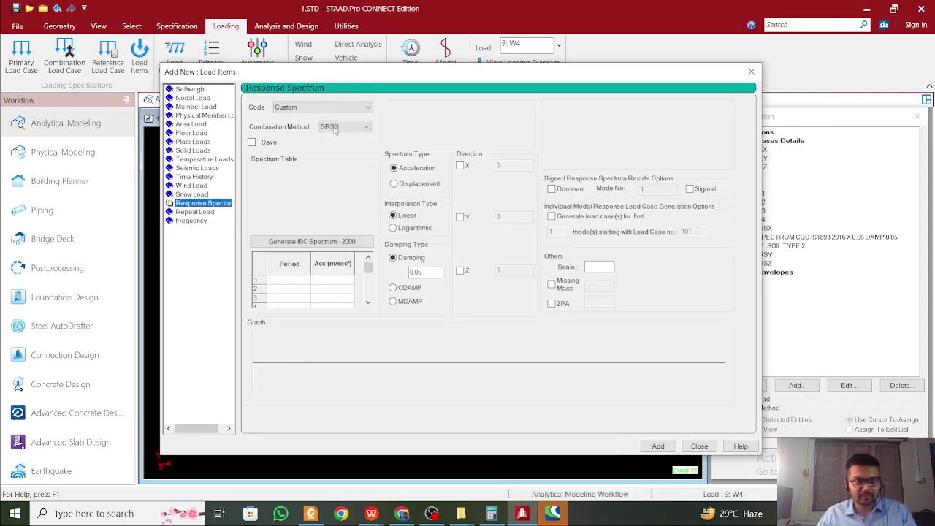
left_click(344, 106)
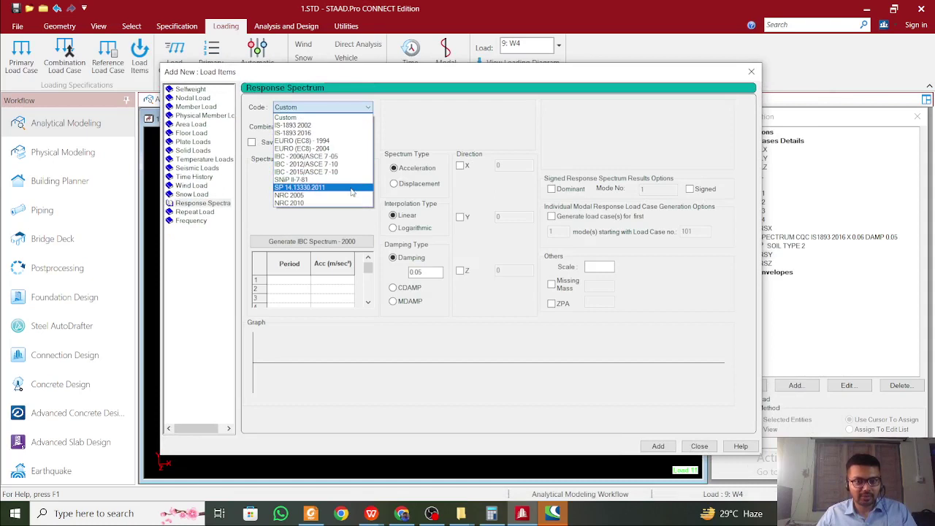
left_click(343, 133)
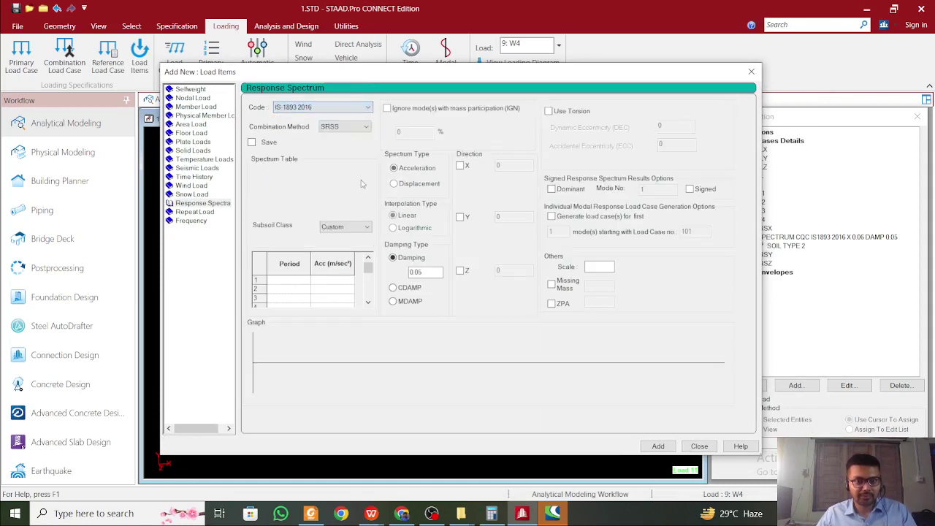
Set the RSY spectrum's combination method to CQC and subsoil class to Medium Soil, and enable its Y direction
left_click(348, 127)
left_click(329, 152)
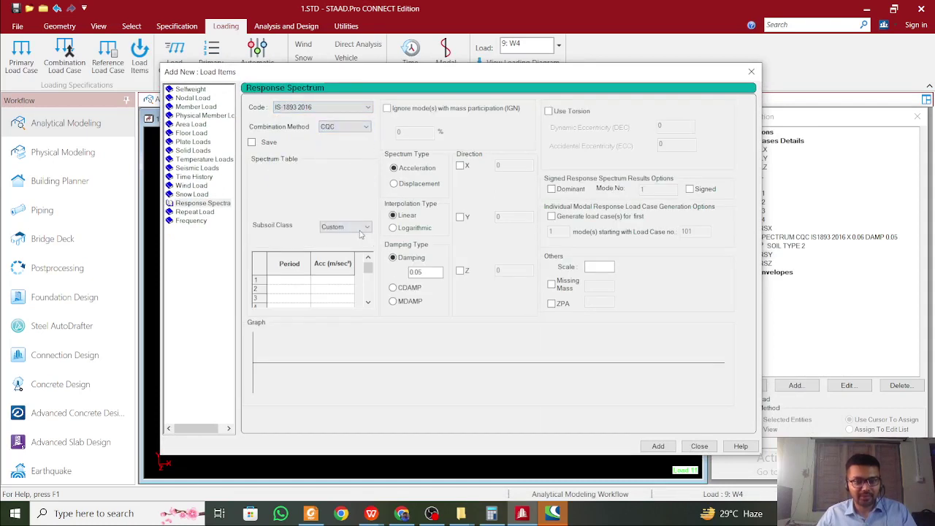
left_click(345, 227)
left_click(361, 254)
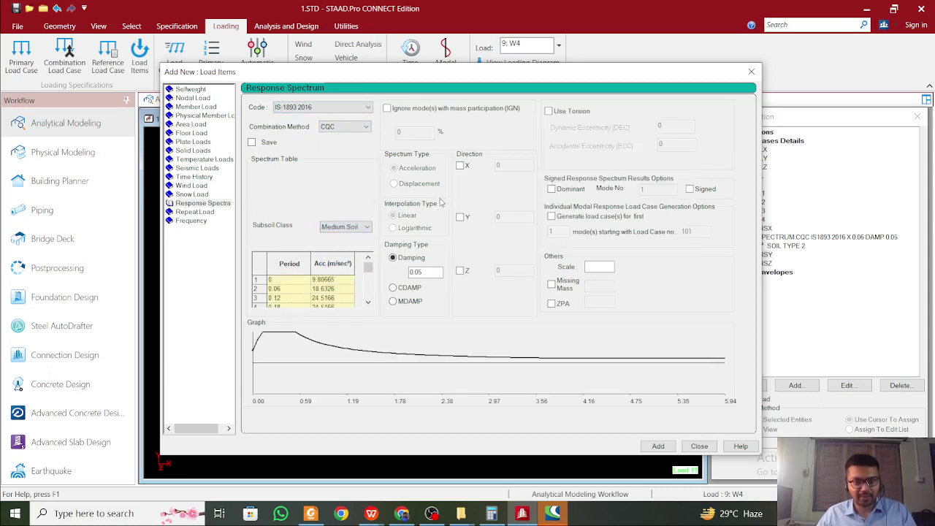
left_click(460, 217)
left_click(500, 218)
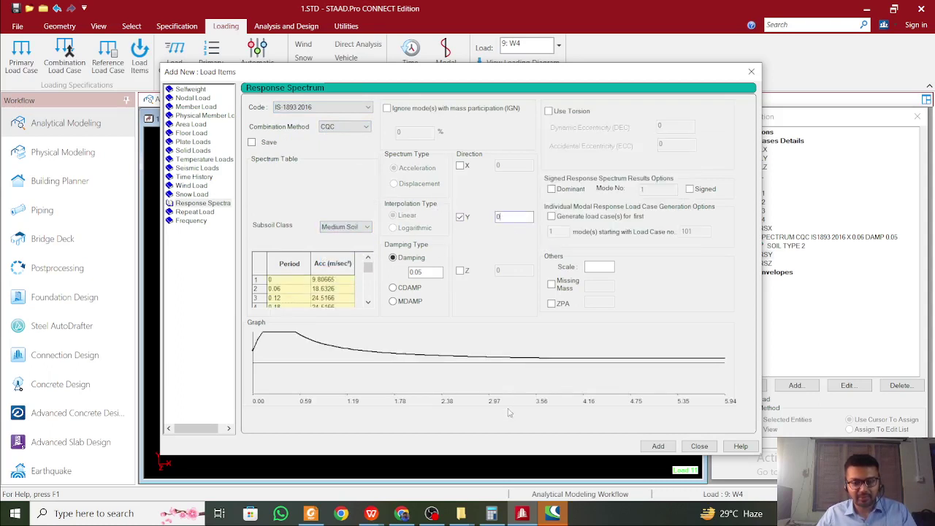
Consult the Ah calculations for the horizontal and vertical directions in the response spectrum guide
mouse_move(461, 513)
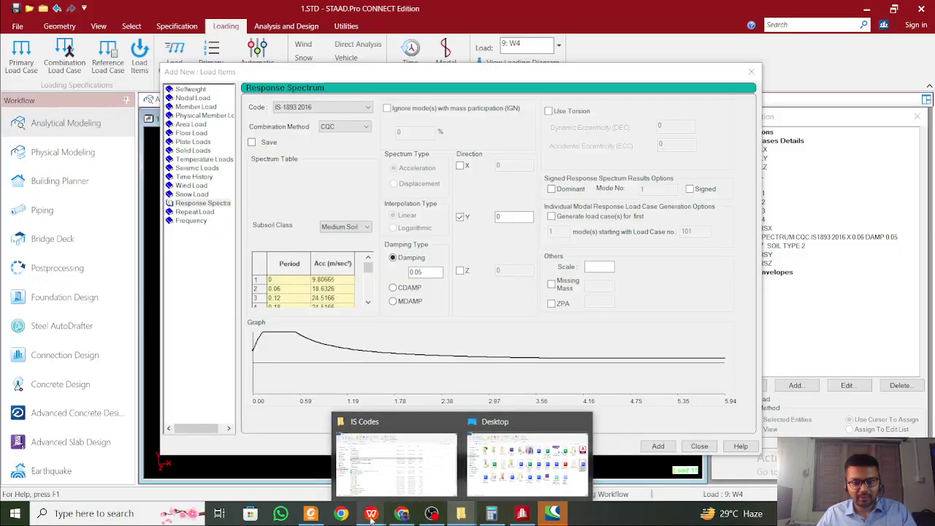
mouse_move(371, 516)
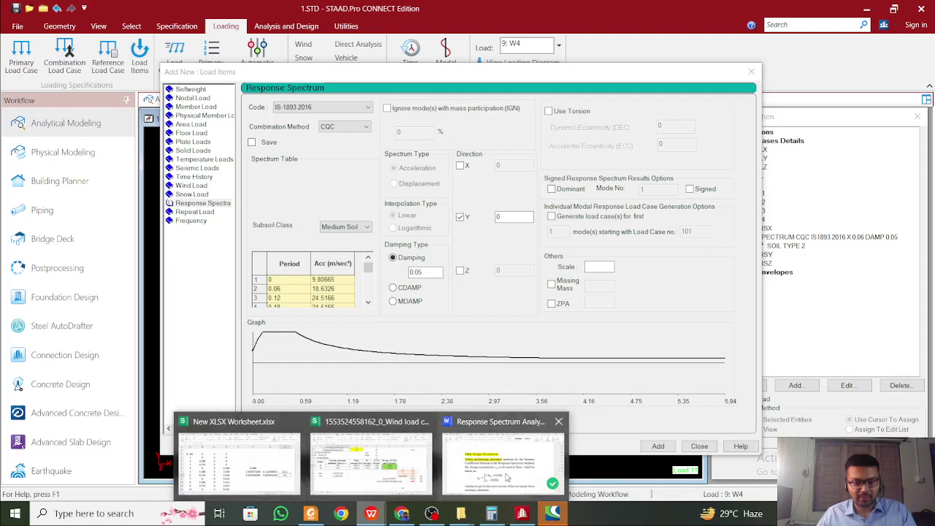
left_click(507, 477)
scroll(404, 344, "up", 15)
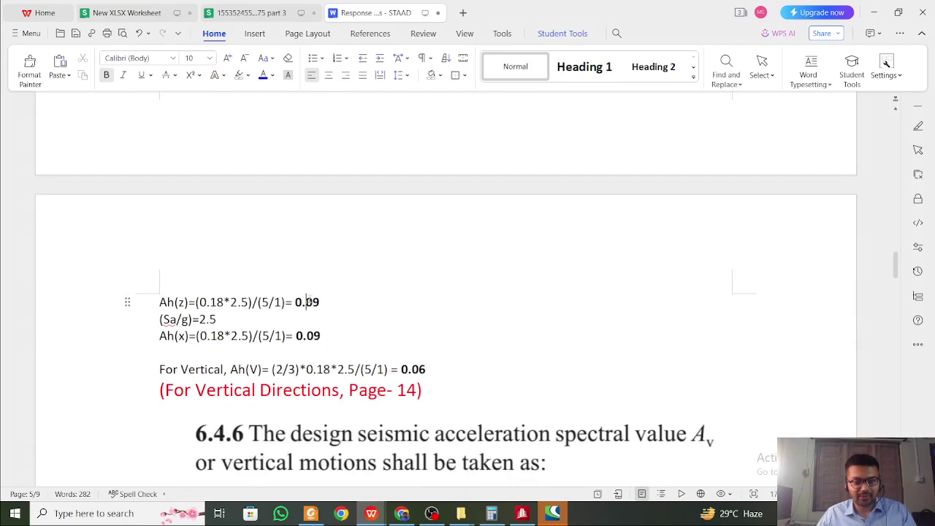
left_click_drag(312, 301, 320, 335)
left_click(320, 336)
left_click(875, 11)
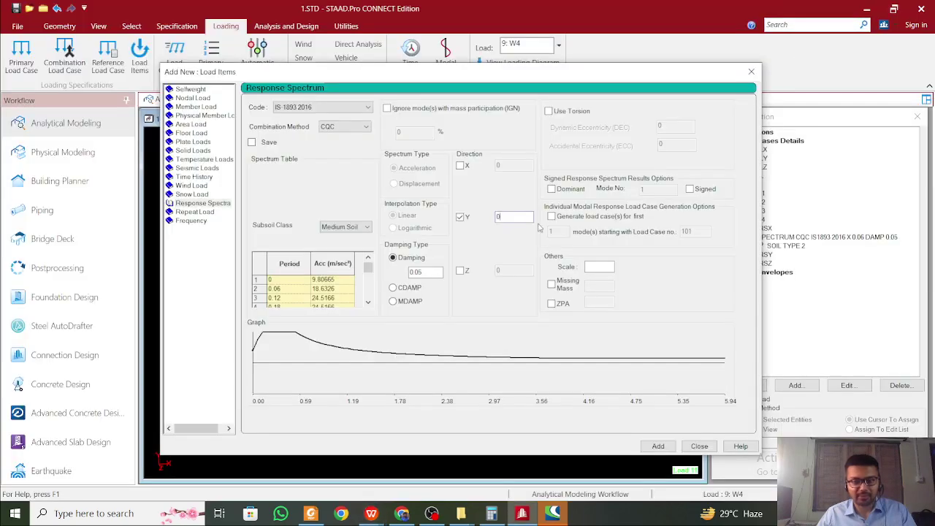
Set the Y-direction factor to 0.06 and add the response spectrum load to load case RSY
left_click(519, 216)
left_click_drag(624, 77, 535, 67)
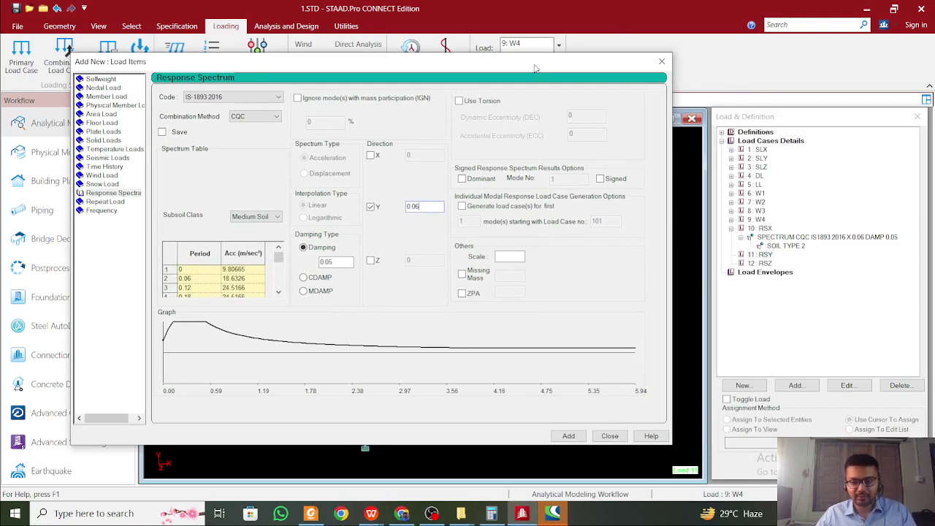
left_click(568, 436)
left_click(609, 436)
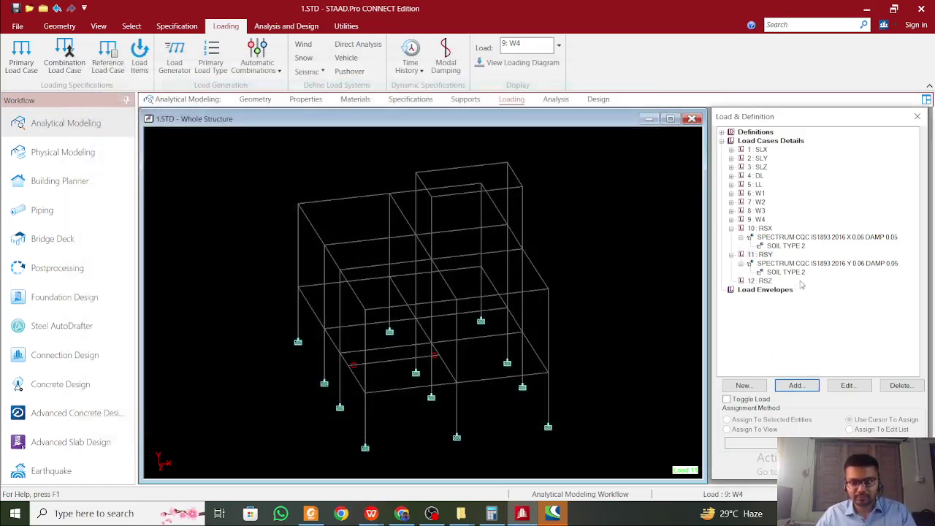
Review the settings of the spectrum load under RSY without changing them
left_click(804, 273)
left_click(826, 268)
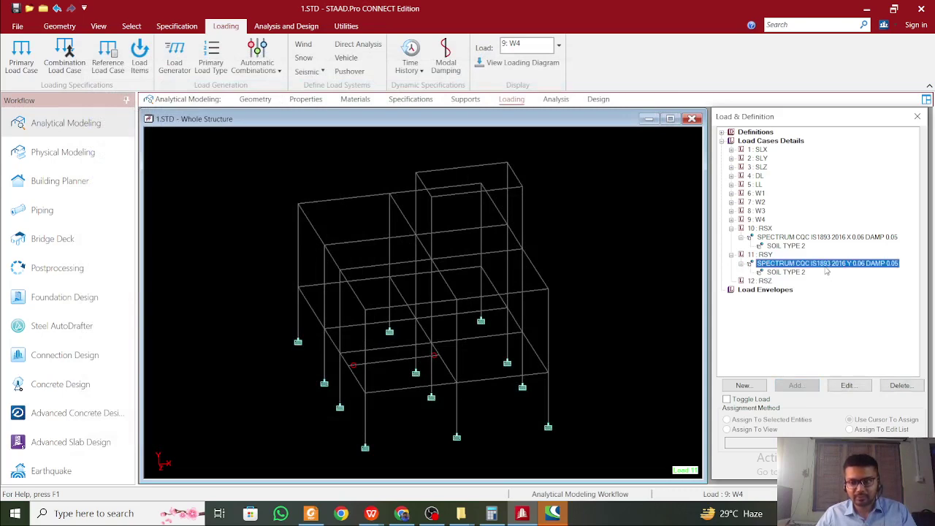
double_click(830, 267)
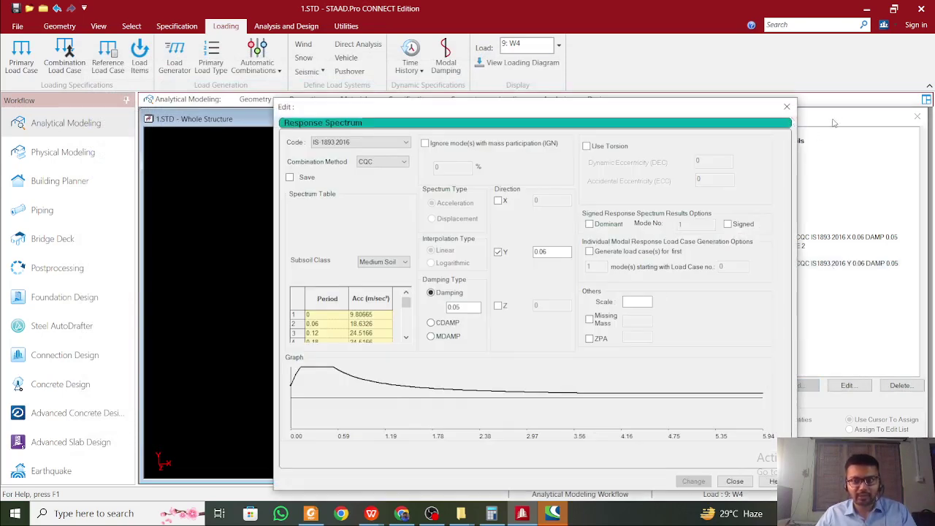
left_click(787, 106)
Open the model's command file and change the X spectrum factor under load 10 RSX to 0.09
left_click(346, 26)
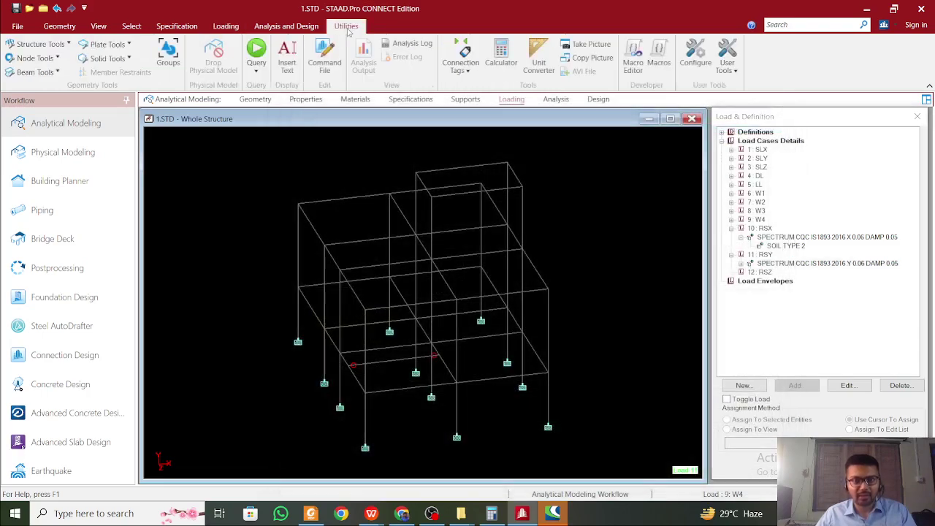
left_click(324, 58)
left_click(444, 314)
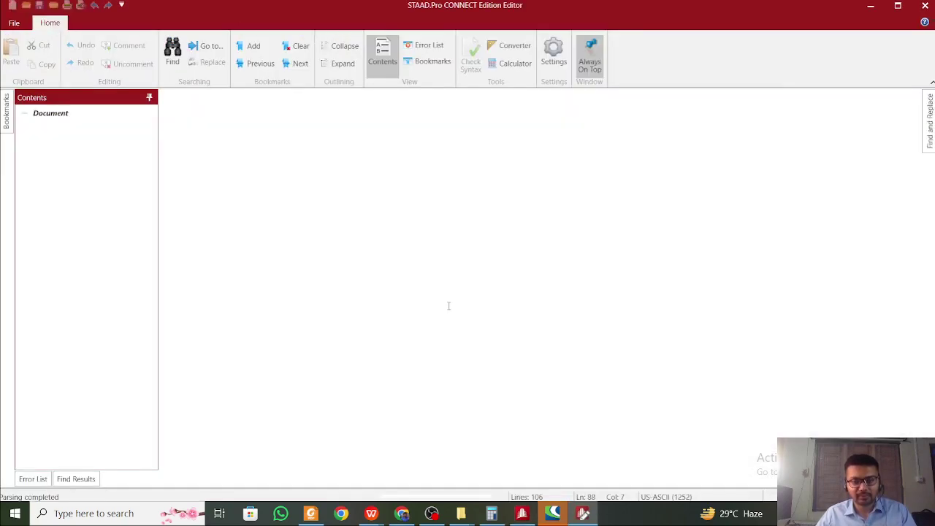
scroll(449, 294, "down", 10)
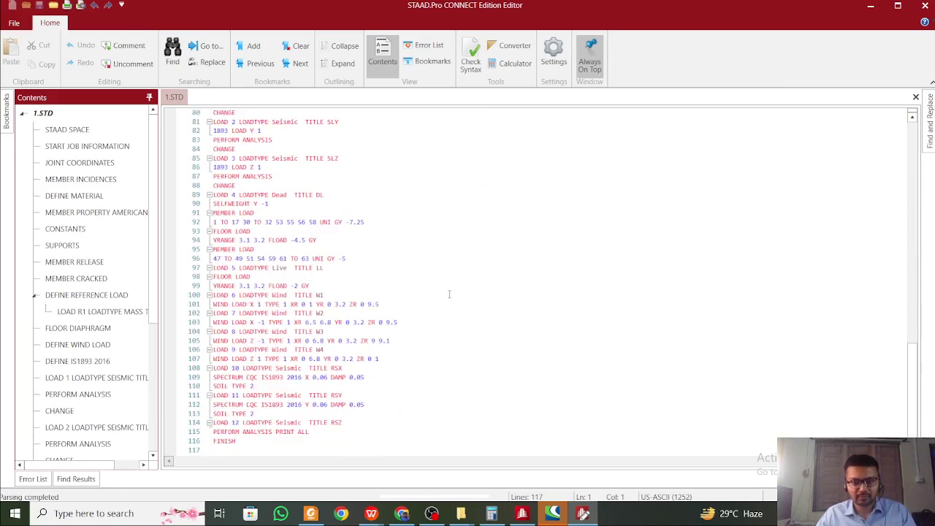
scroll(449, 294, "up", 4, "ctrl")
scroll(350, 373, "down", 1)
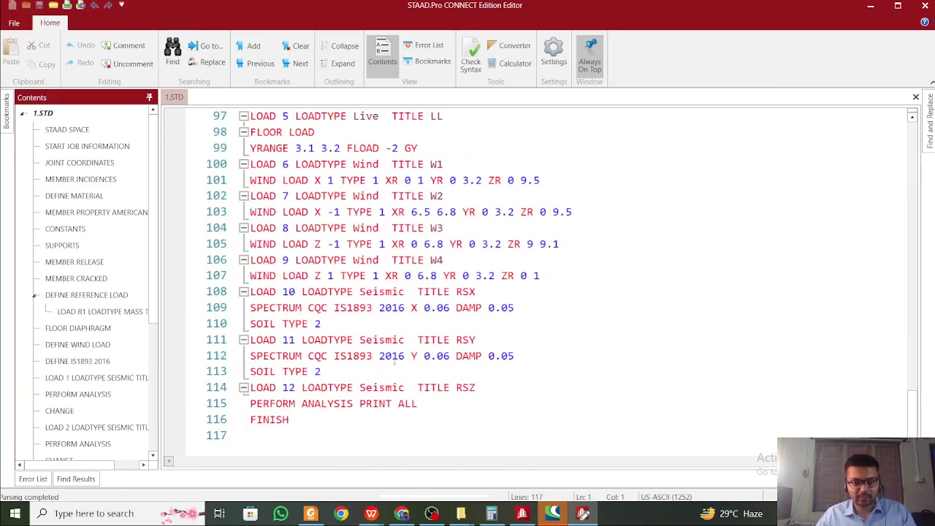
left_click(327, 326)
left_click(456, 308)
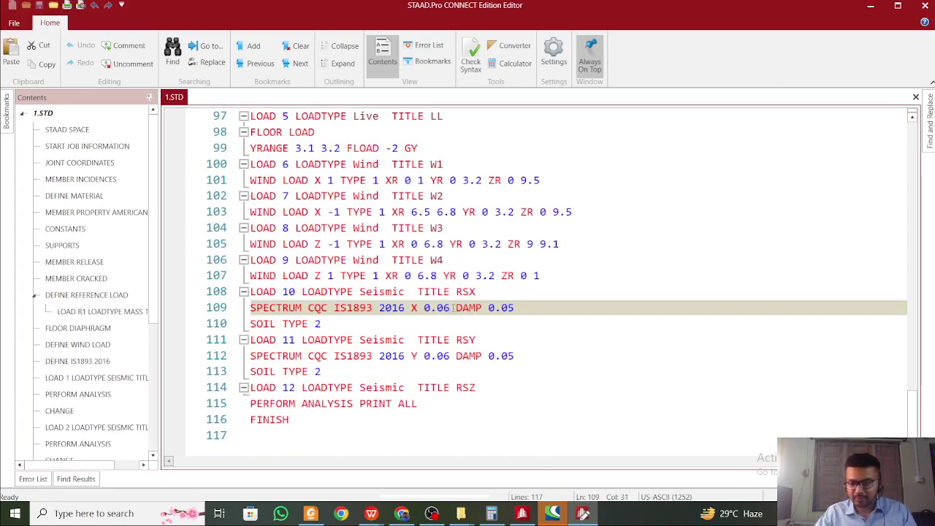
key("Delete")
type("9")
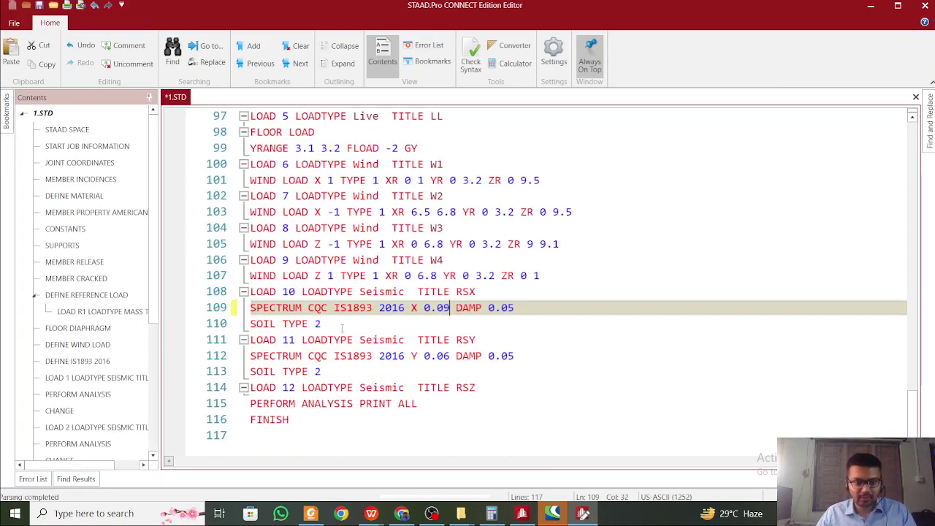
Copy the RSX spectrum and soil type lines to a new line below the load 12 RSZ heading
left_click_drag(341, 328, 233, 311)
key("ctrl+c")
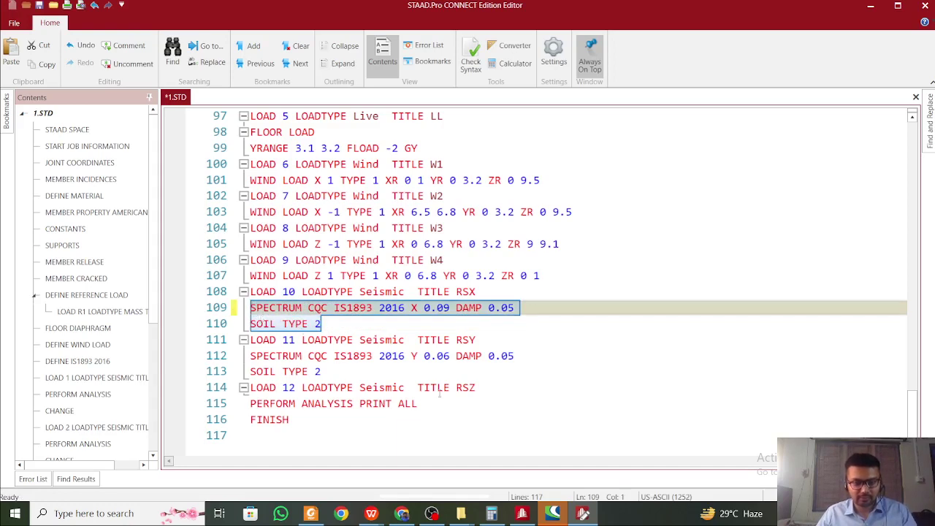
left_click(509, 392)
key("Return")
key("ctrl+v")
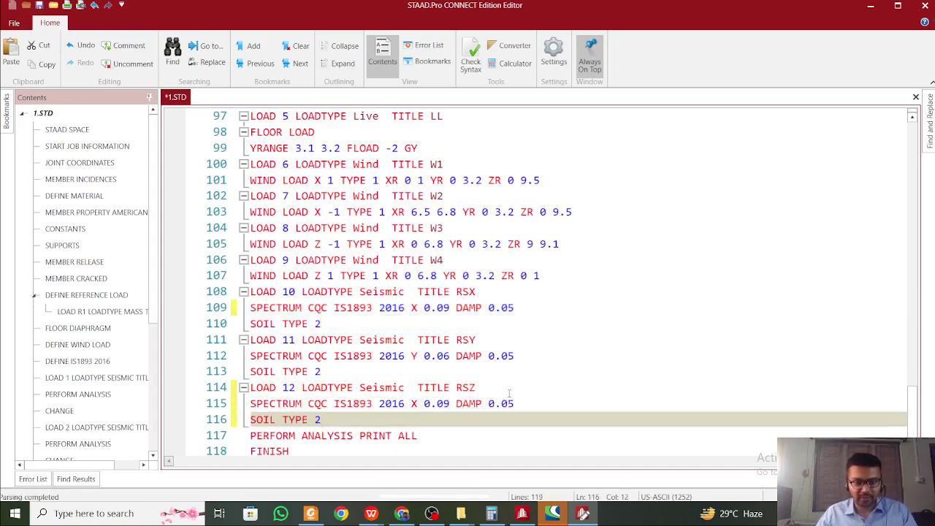
Change the direction in the copied RSZ spectrum line to Z, and save and close the command file
left_click(413, 404)
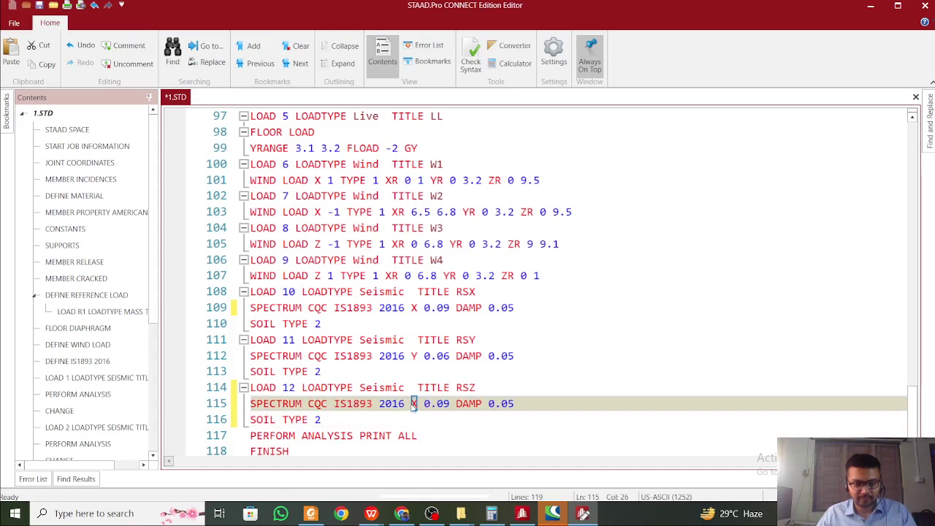
key("Delete")
type("Z")
left_click(489, 404)
left_click(412, 422)
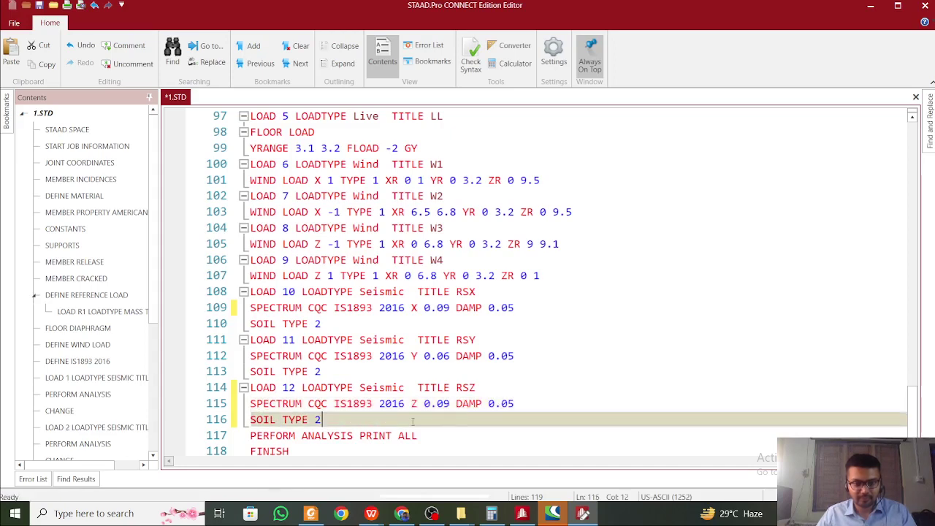
key("ctrl+s")
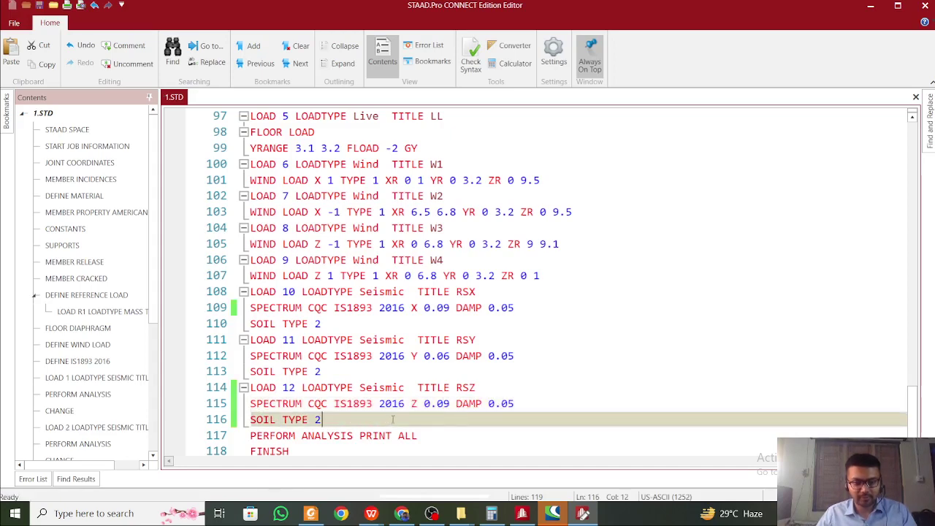
left_click(925, 5)
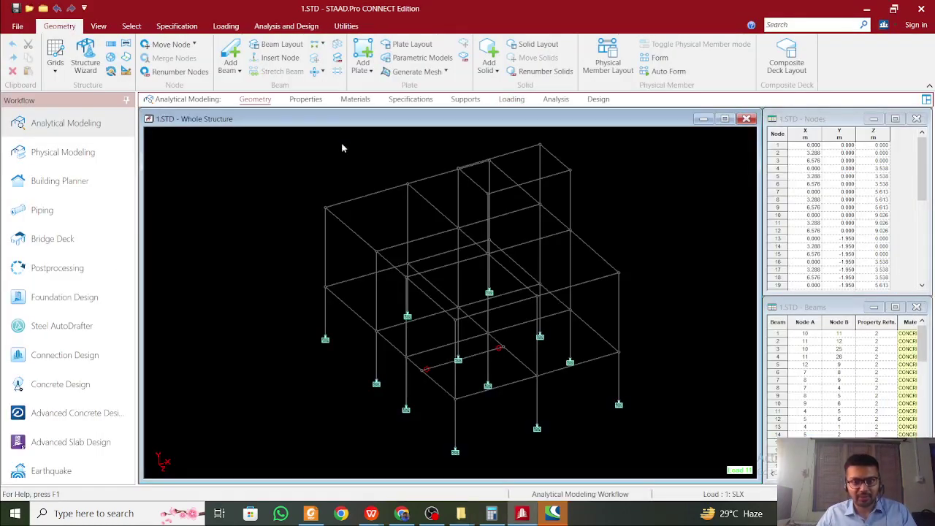
Check the spectrum load items under the load cases 10 RSX, 11 RSY and 12 RSZ
left_click(502, 100)
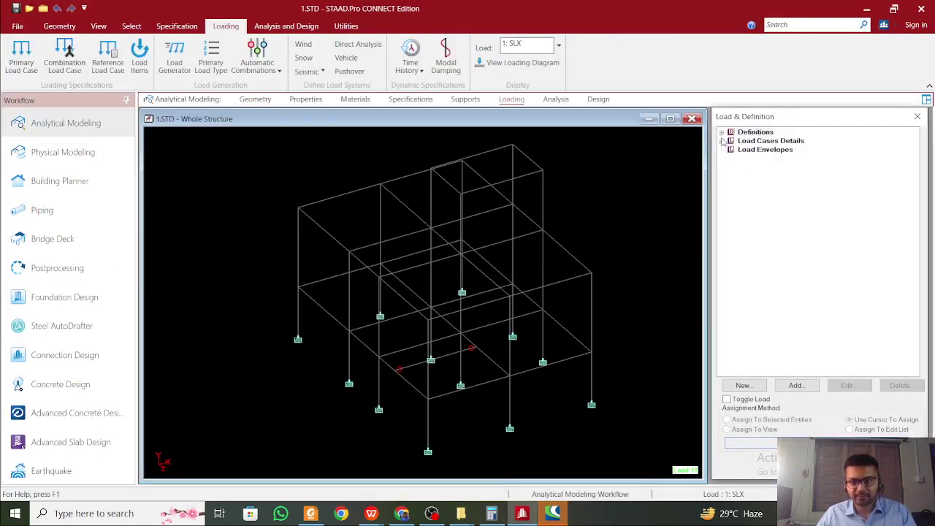
left_click(721, 141)
left_click(731, 229)
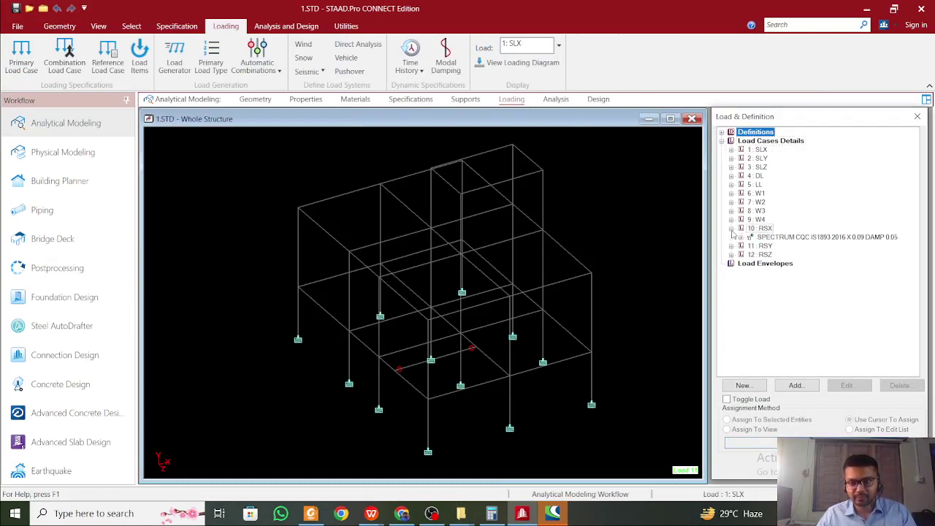
left_click(768, 236)
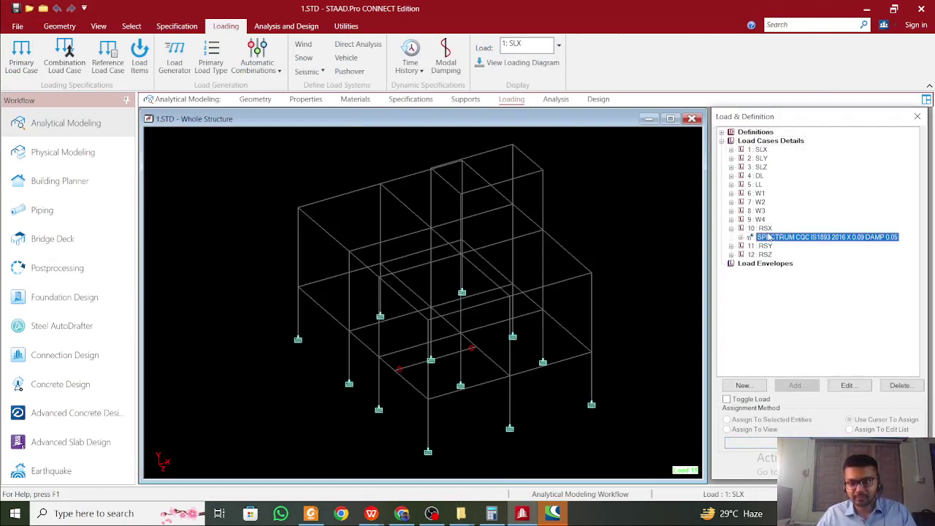
left_click(731, 246)
left_click(760, 254)
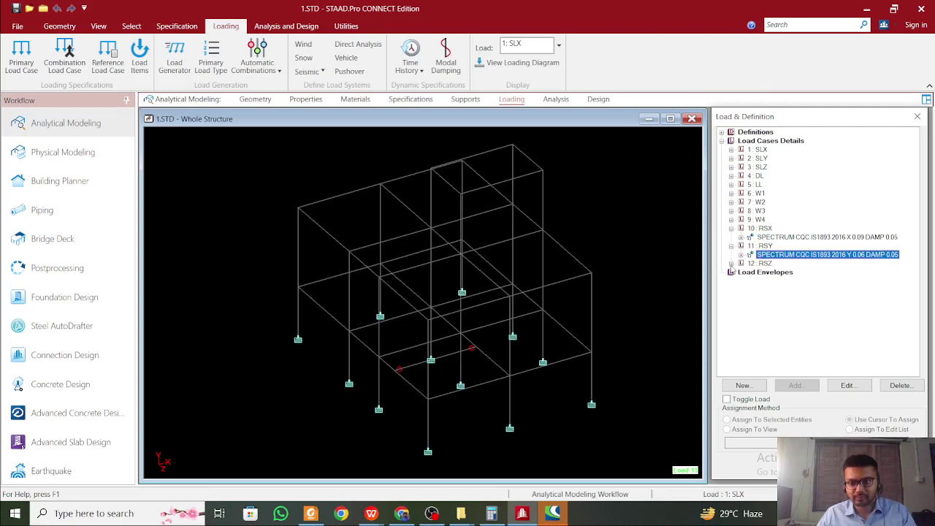
left_click(731, 263)
left_click(763, 271)
left_click(576, 195)
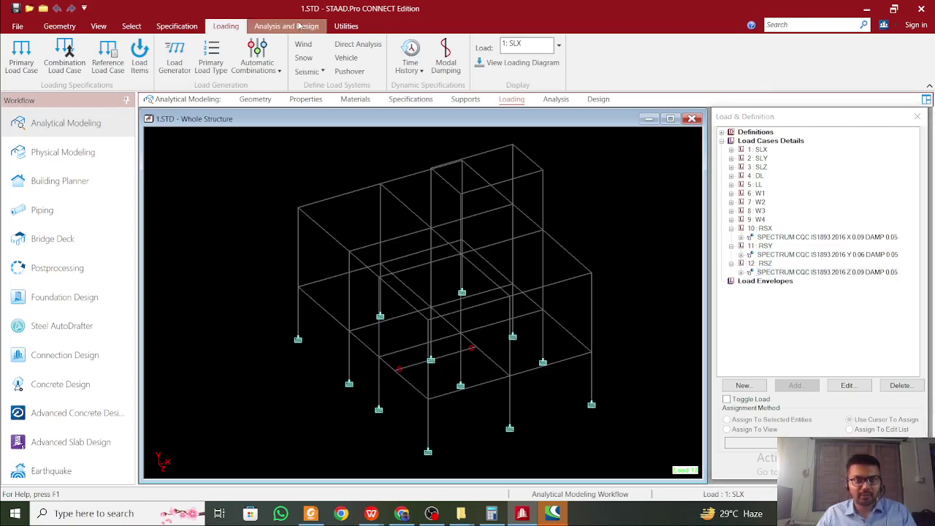
Run the analysis of the model and open its output file for viewing
left_click(292, 25)
left_click(198, 53)
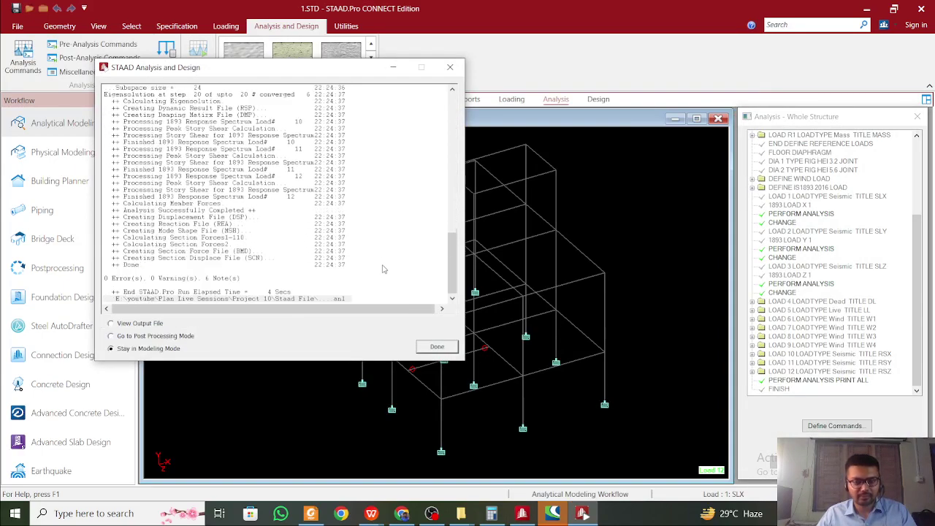
left_click(161, 326)
left_click(424, 348)
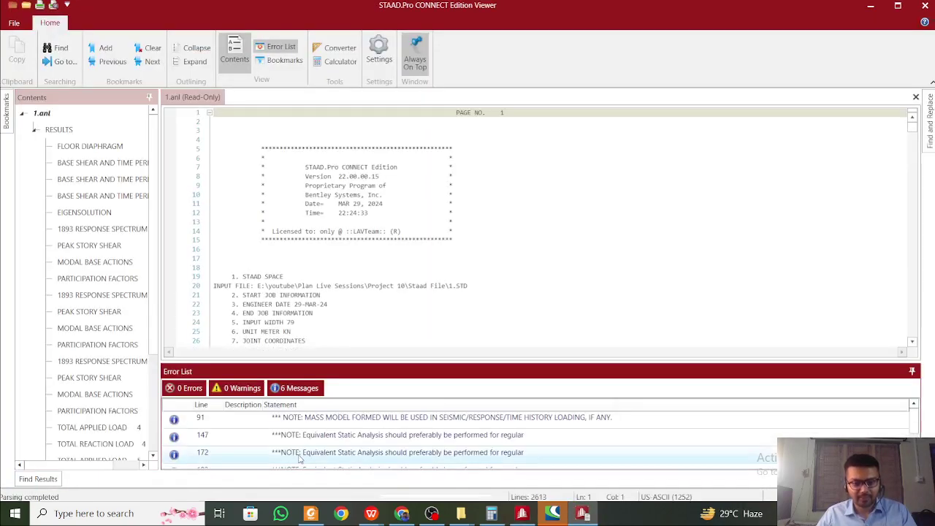
Look through the output's message list and go to the mass model note at line 91
scroll(299, 457, "down", 1)
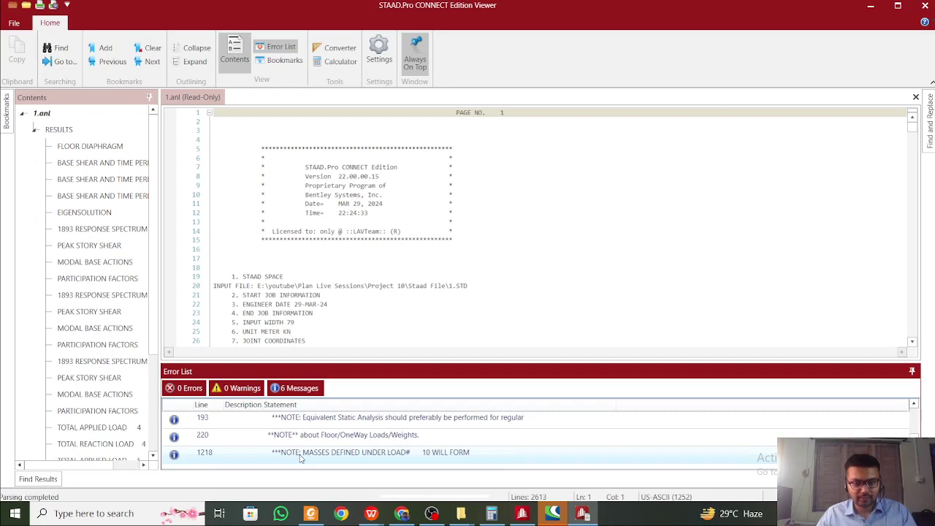
scroll(299, 457, "up", 1)
double_click(341, 421)
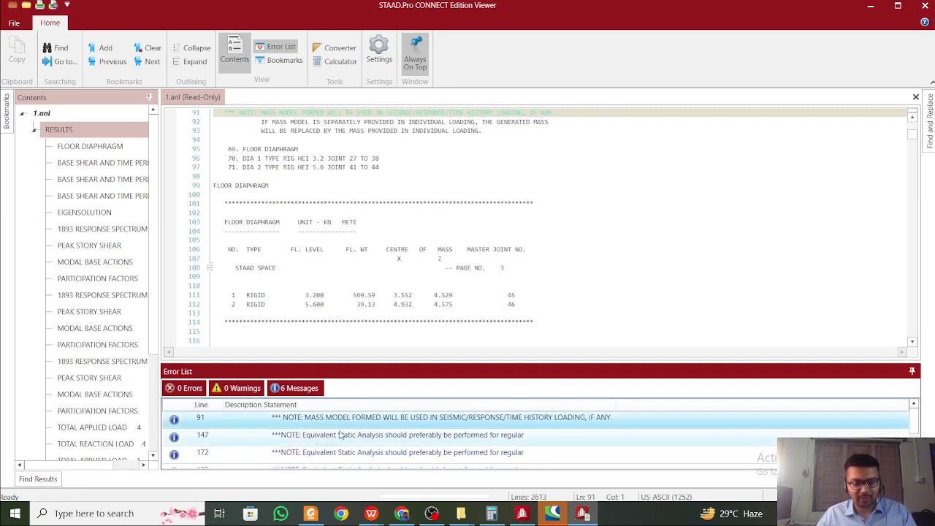
Examine the equivalent static analysis note at line 147, including its time period, height and clause conditions
double_click(339, 435)
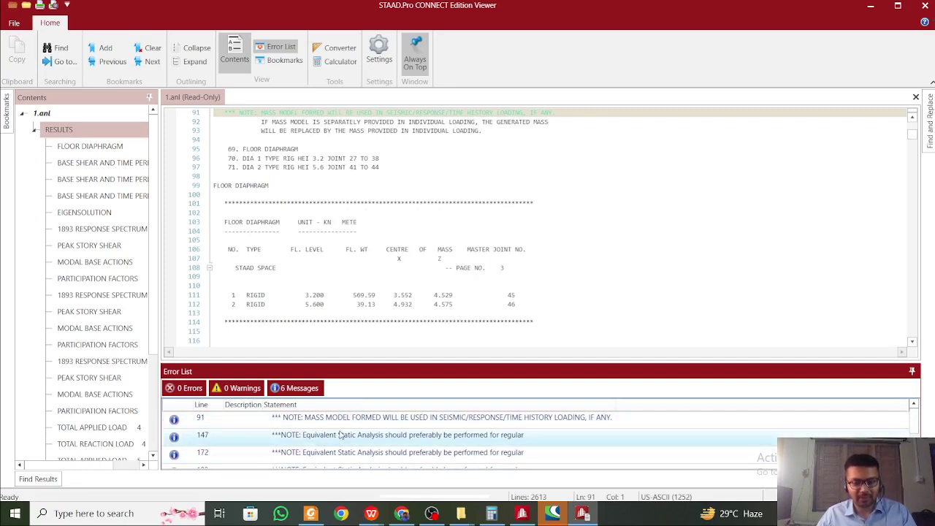
scroll(356, 199, "up", 5, "ctrl")
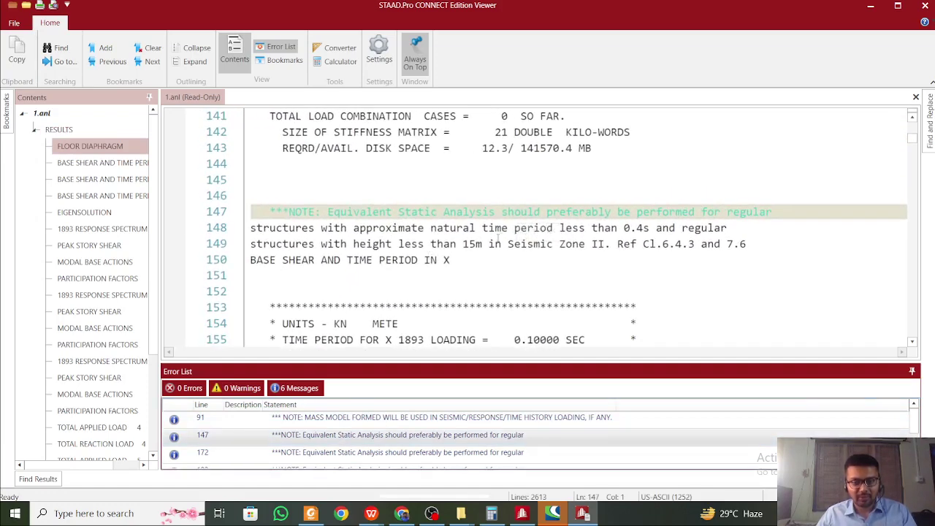
left_click_drag(501, 229, 548, 252)
left_click_drag(623, 244, 757, 255)
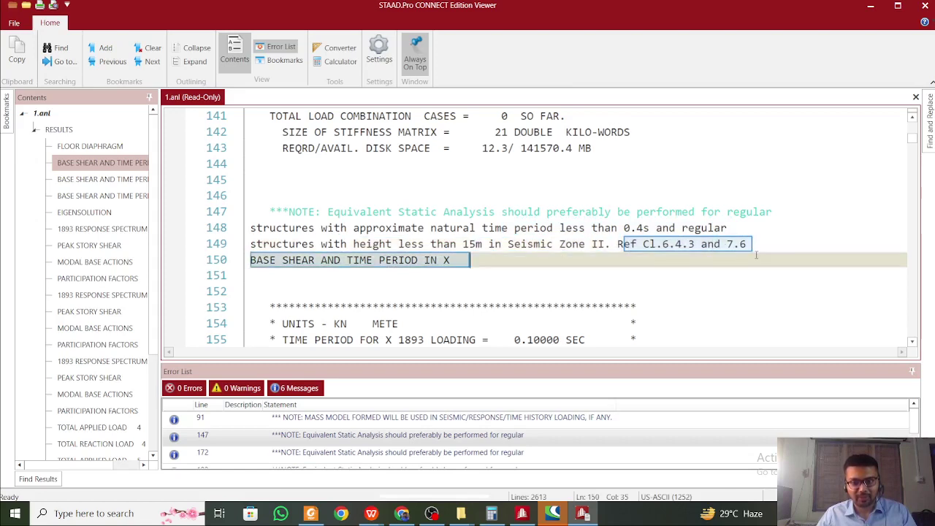
left_click(756, 255)
left_click_drag(344, 243, 449, 260)
left_click(257, 228)
left_click(276, 227)
left_click(470, 260)
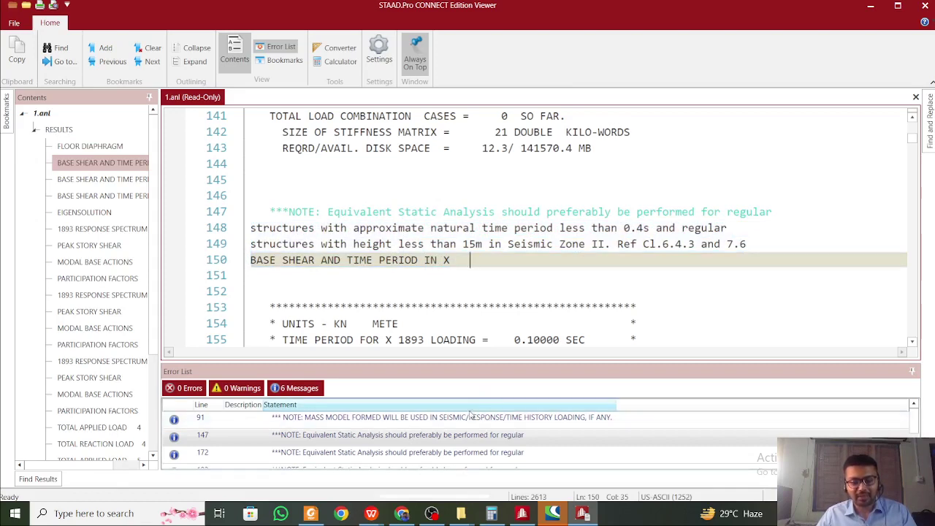
Highlight the full equivalent static analysis note and compare it with the other notes in the message list
left_click_drag(430, 270, 252, 213)
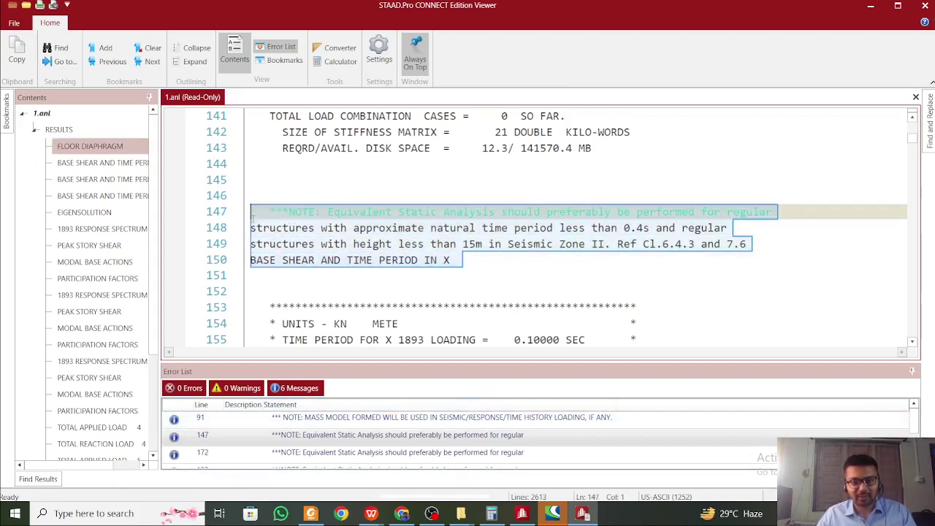
left_click(252, 276)
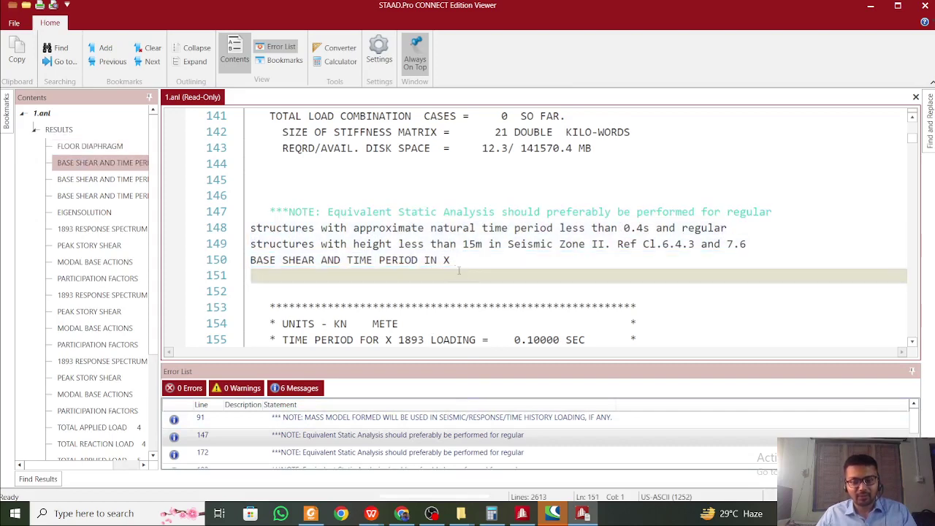
left_click_drag(252, 276, 262, 200)
left_click(253, 212)
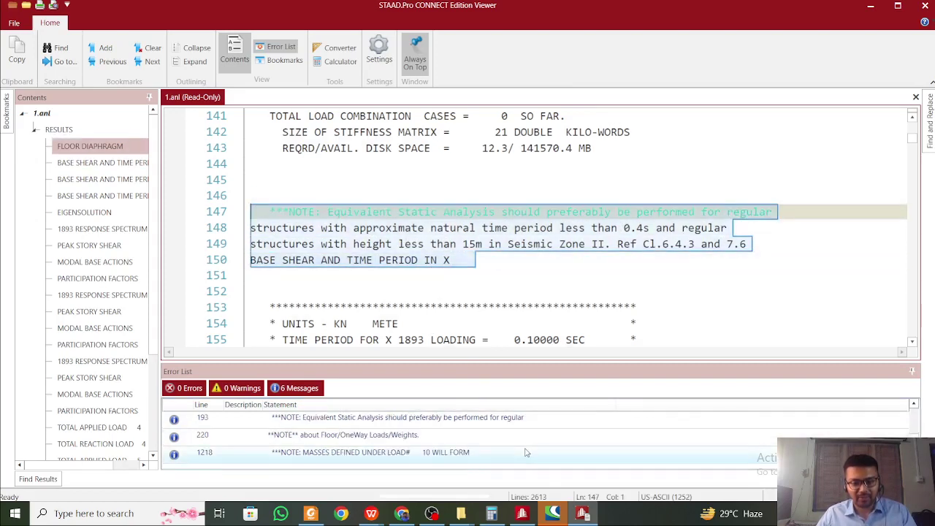
left_click(487, 272)
left_click_drag(488, 260, 253, 208)
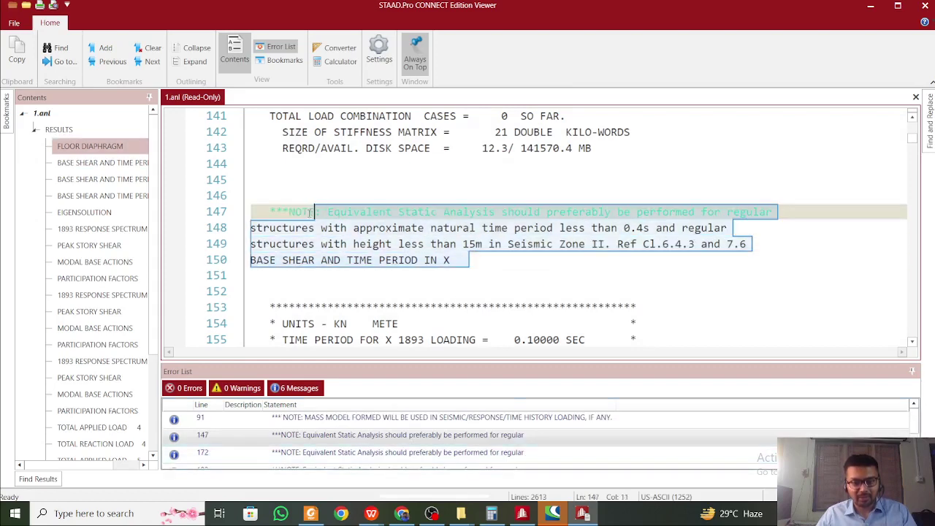
left_click(252, 211)
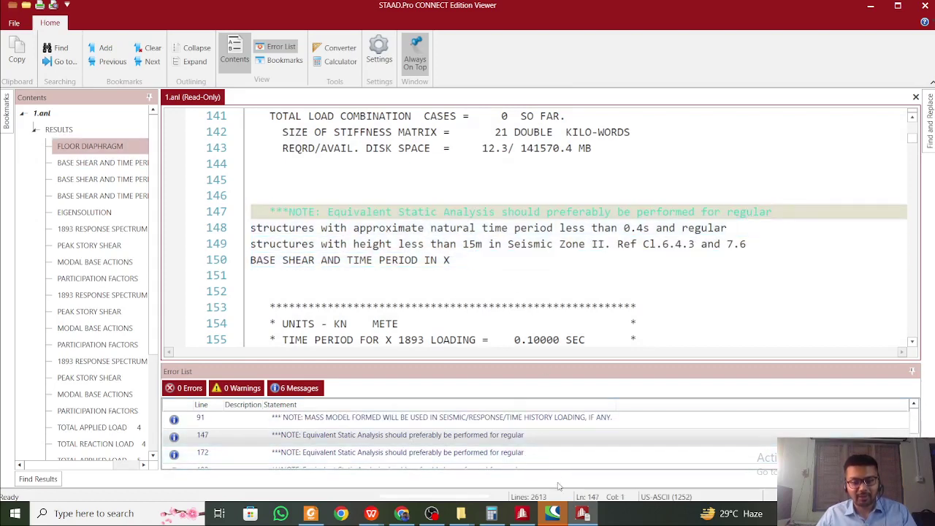
scroll(533, 452, "down", 1)
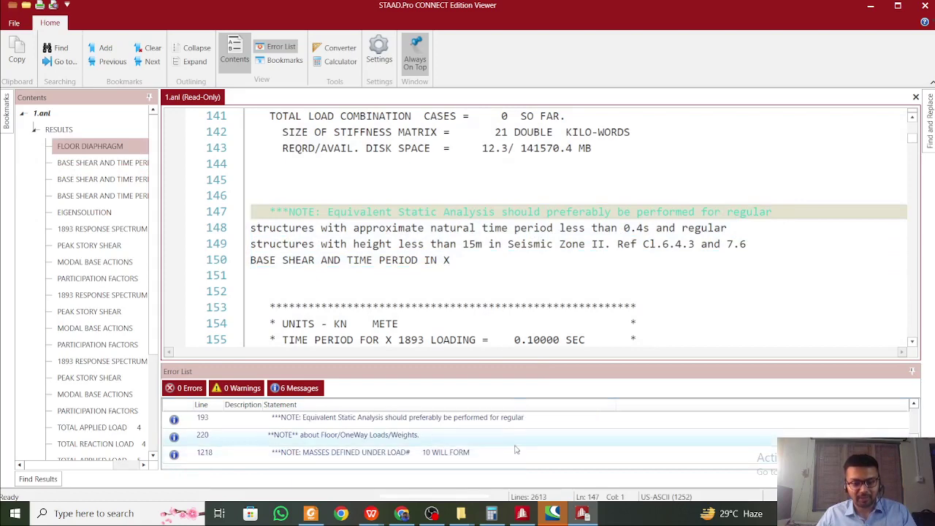
scroll(501, 456, "up", 1)
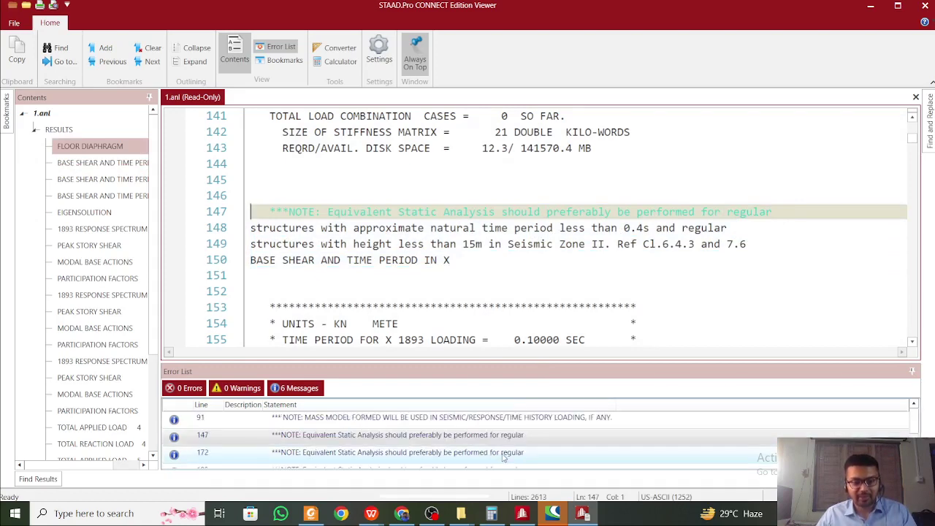
scroll(502, 457, "down", 1)
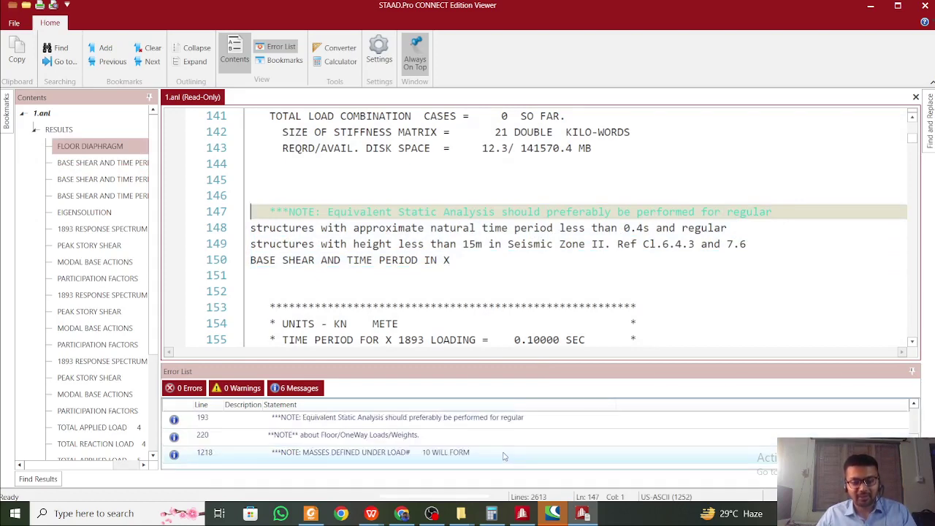
left_click_drag(503, 278, 249, 212)
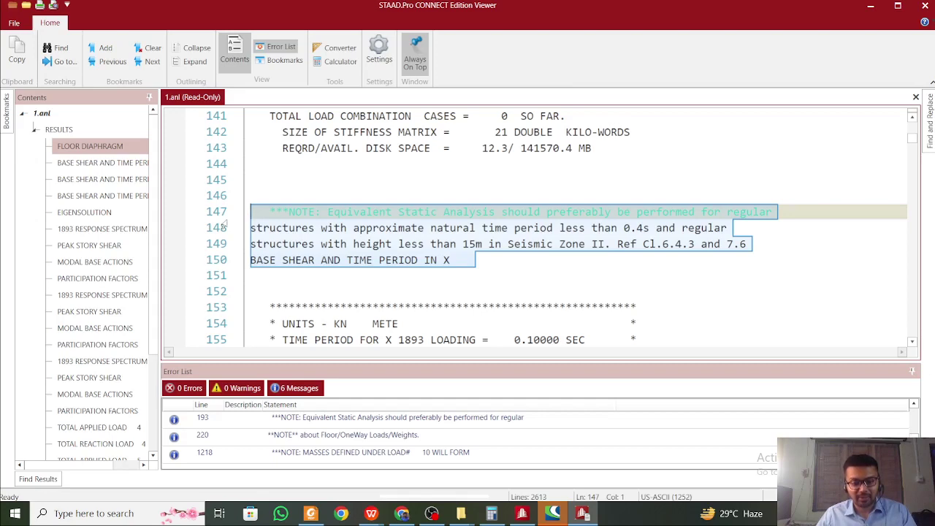
left_click(443, 263)
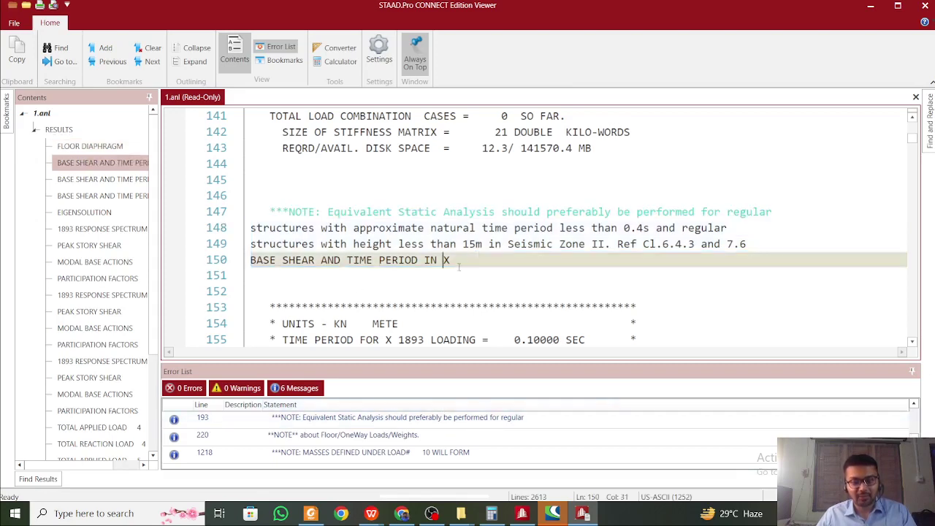
left_click_drag(458, 265, 252, 211)
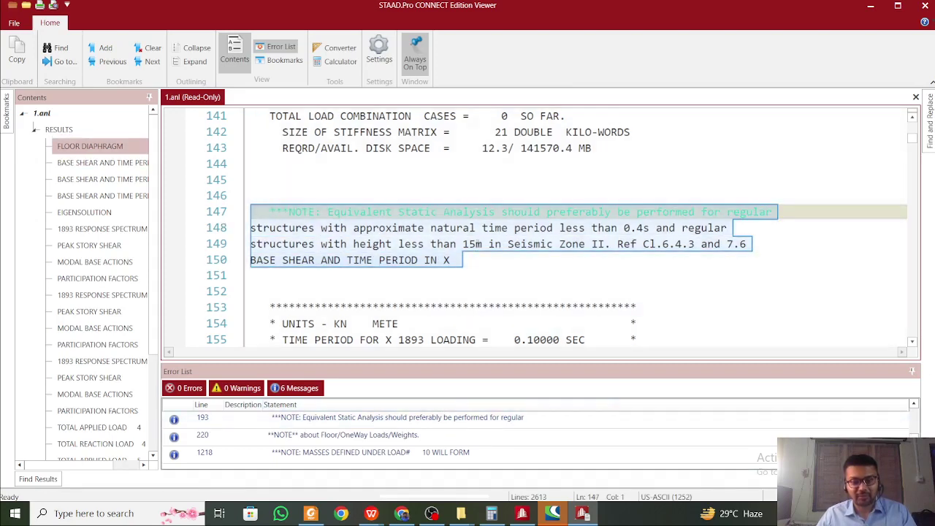
left_click_drag(467, 262, 411, 244)
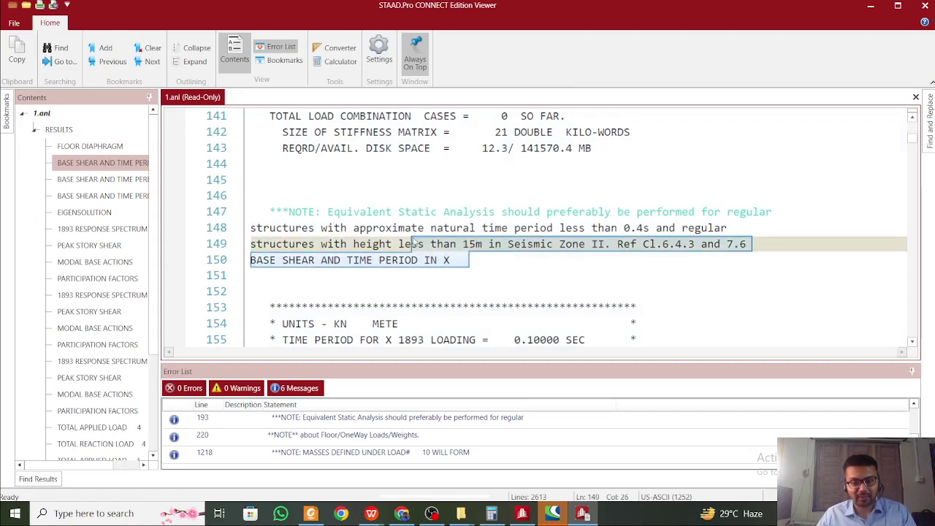
Examine the note about floor and one-way loads at line 220, highlighting its full text
left_click(445, 454)
left_click(445, 438)
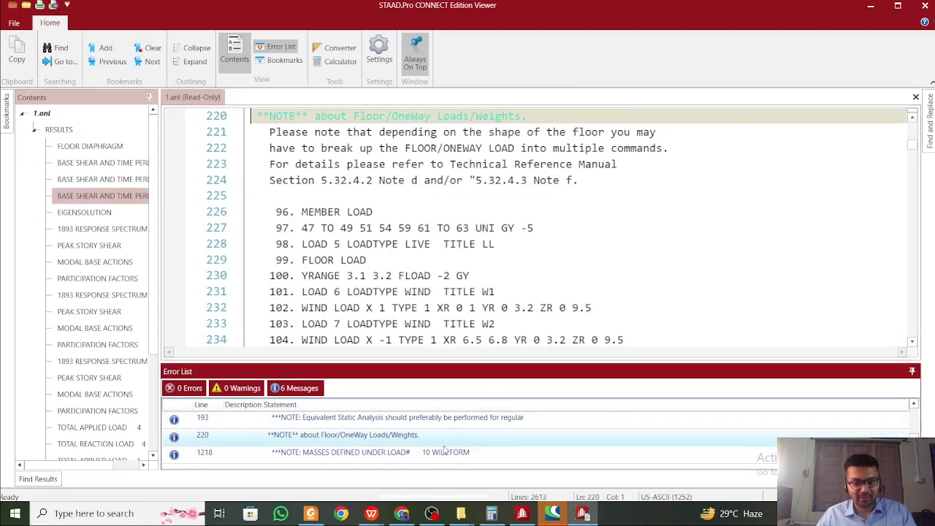
scroll(445, 276, "up", 3)
scroll(446, 275, "down", 1)
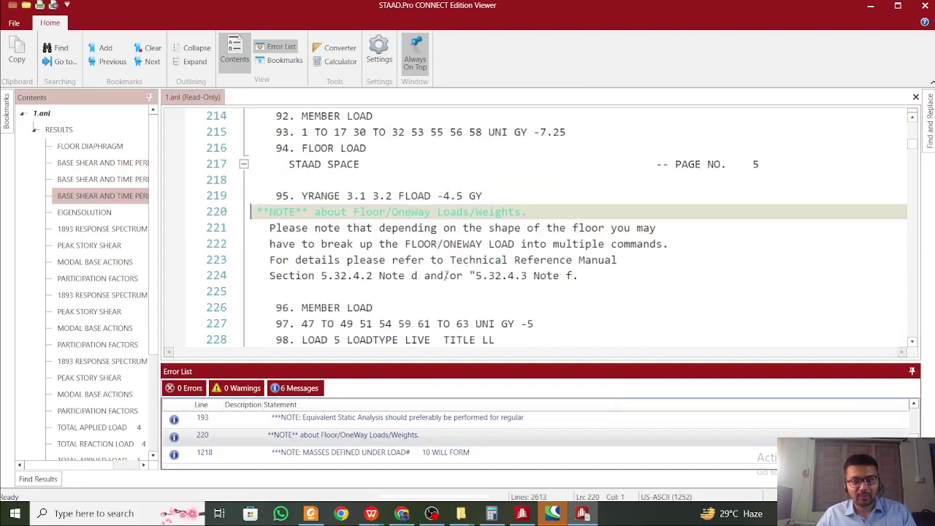
left_click_drag(588, 276, 269, 227)
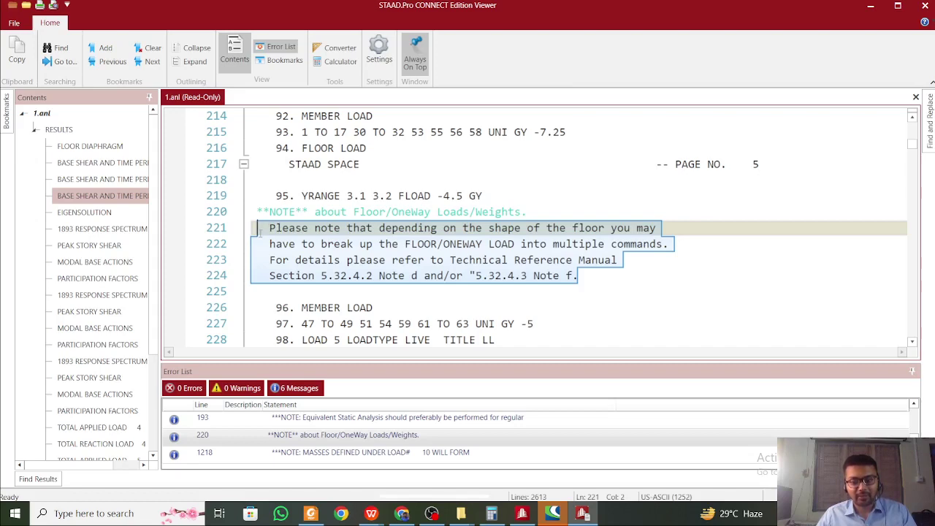
mouse_move(261, 233)
left_mouse_down()
mouse_move(576, 275)
mouse_move(270, 227)
mouse_move(577, 275)
mouse_move(267, 245)
mouse_move(261, 229)
mouse_move(575, 275)
mouse_move(264, 250)
mouse_move(255, 232)
left_mouse_up()
left_click(577, 276)
left_click(577, 276)
left_click(261, 228)
left_click(588, 281)
left_click(266, 233)
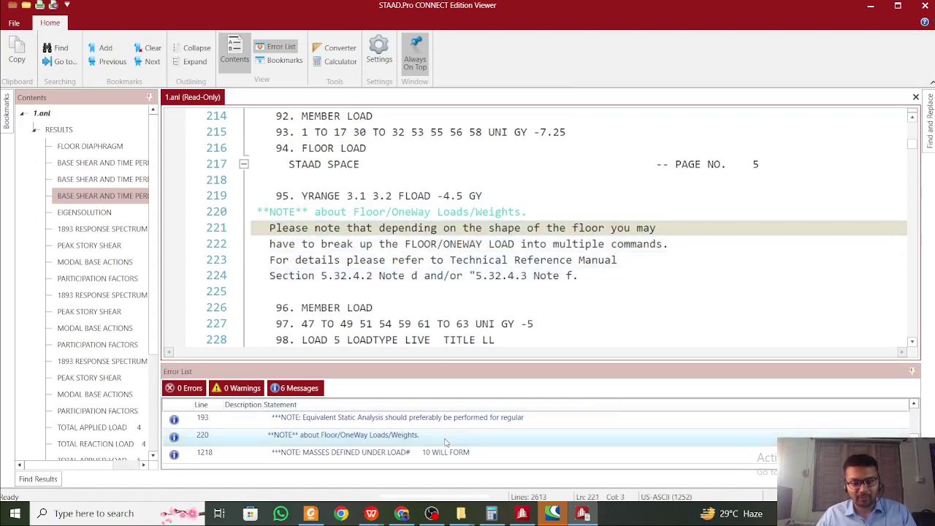
Examine the note about masses defined under load 10 at line 1218 and the load listings above it
scroll(445, 437, "up", 1)
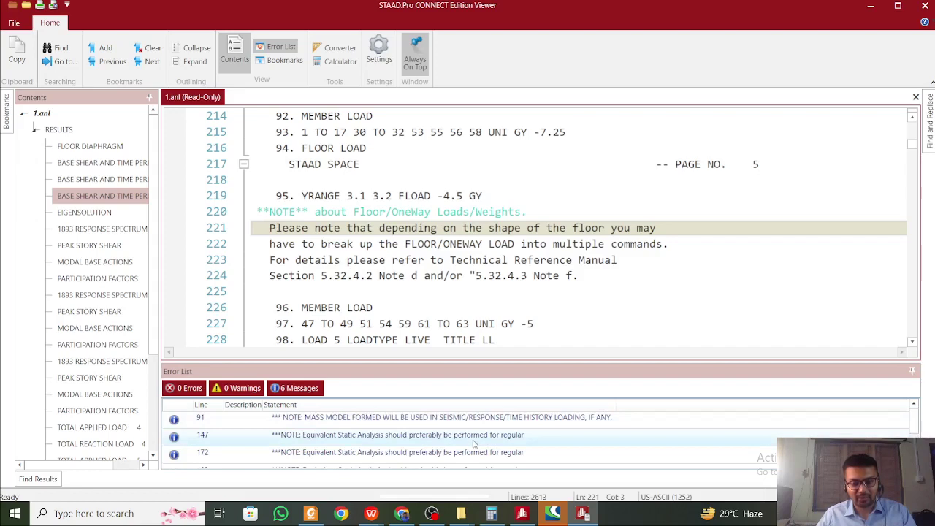
scroll(473, 443, "down", 1)
scroll(473, 443, "up", 1)
scroll(473, 442, "down", 1)
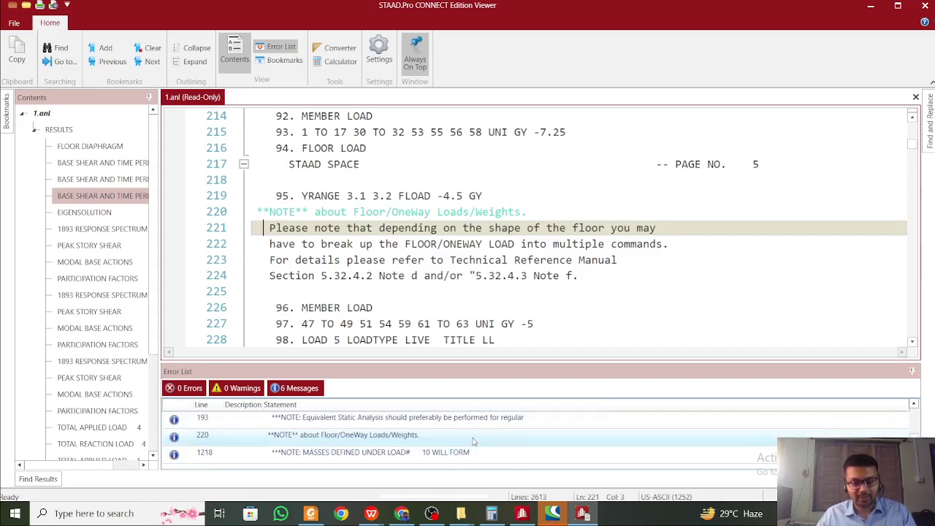
double_click(478, 453)
scroll(507, 314, "up", 4)
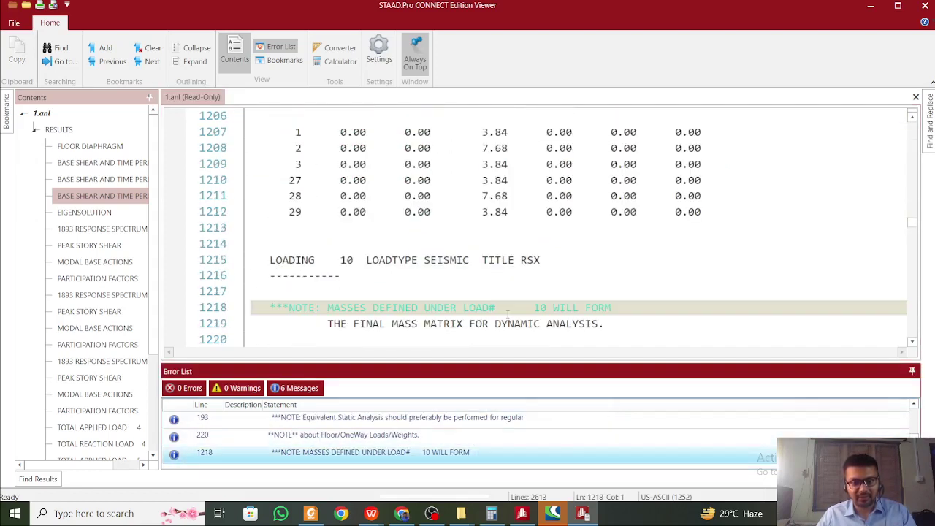
left_click_drag(433, 322, 361, 325)
scroll(519, 312, "up", 5)
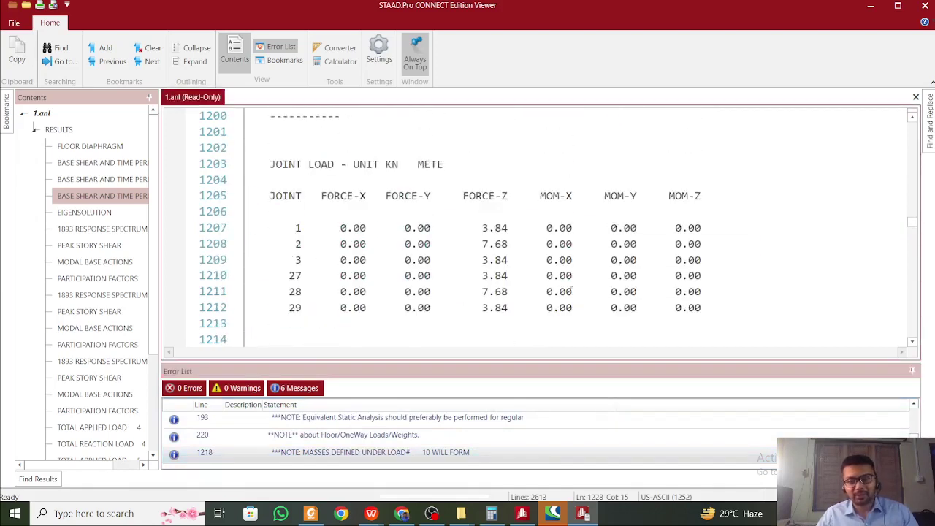
scroll(574, 285, "up", 14)
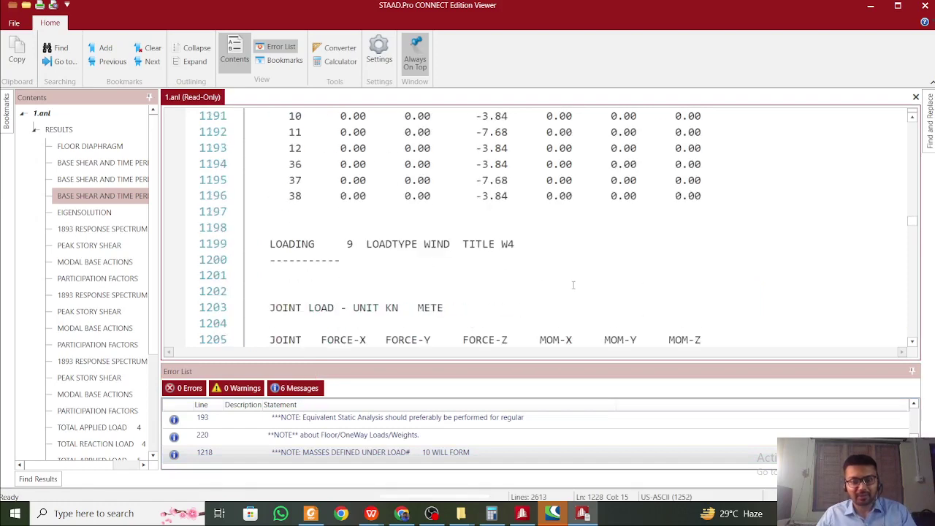
scroll(518, 311, "up", 8)
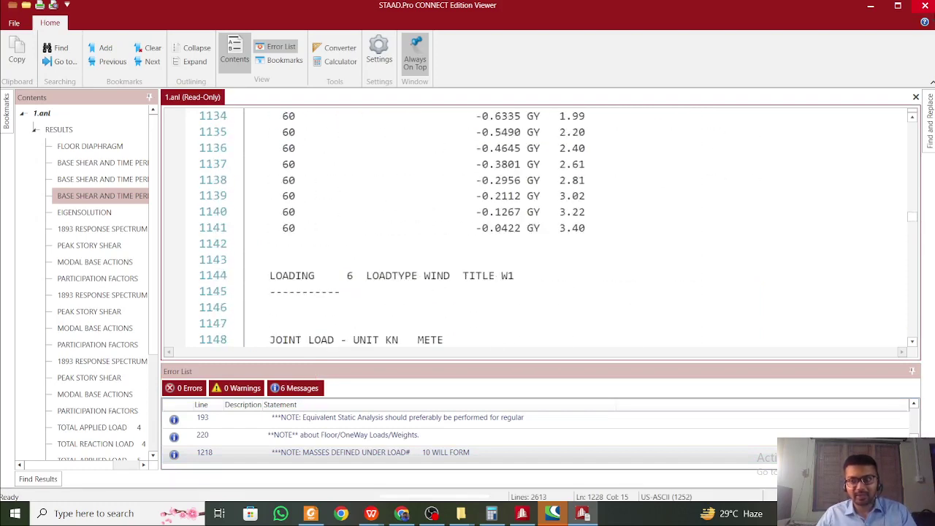
Close the analysis output viewer and the analysis run window to return to the whole structure model
left_click(924, 5)
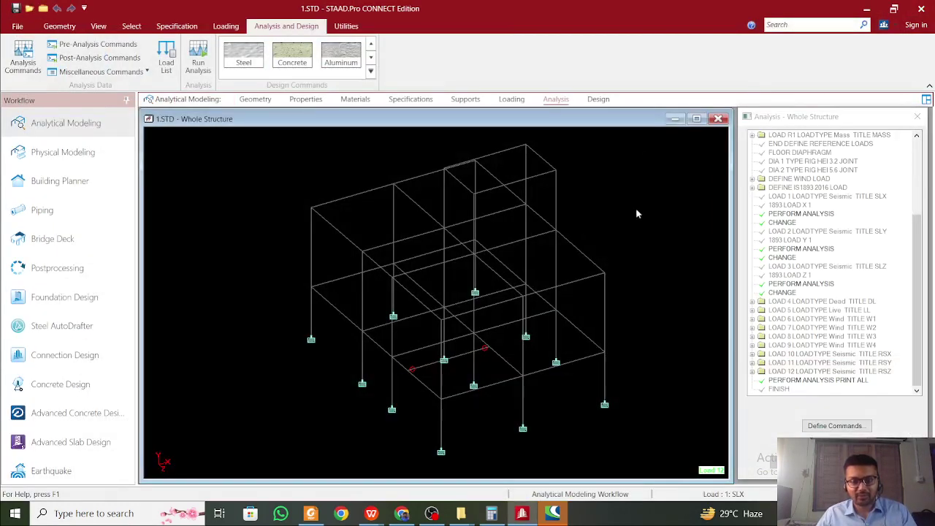
left_click(560, 509)
left_click(918, 113)
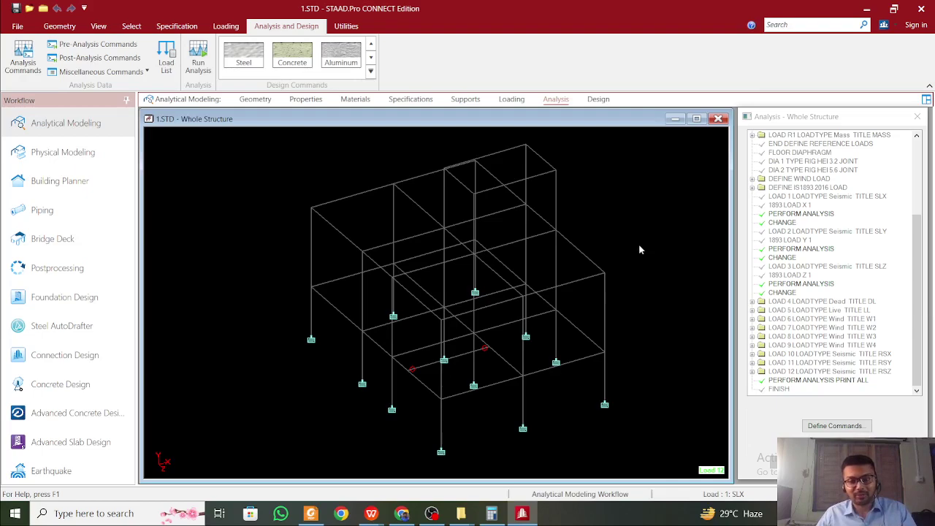
Open the model's command file and insert a blank line between load 12's SOIL TYPE 2 and PERFORM ANALYSIS PRINT ALL
left_click(346, 25)
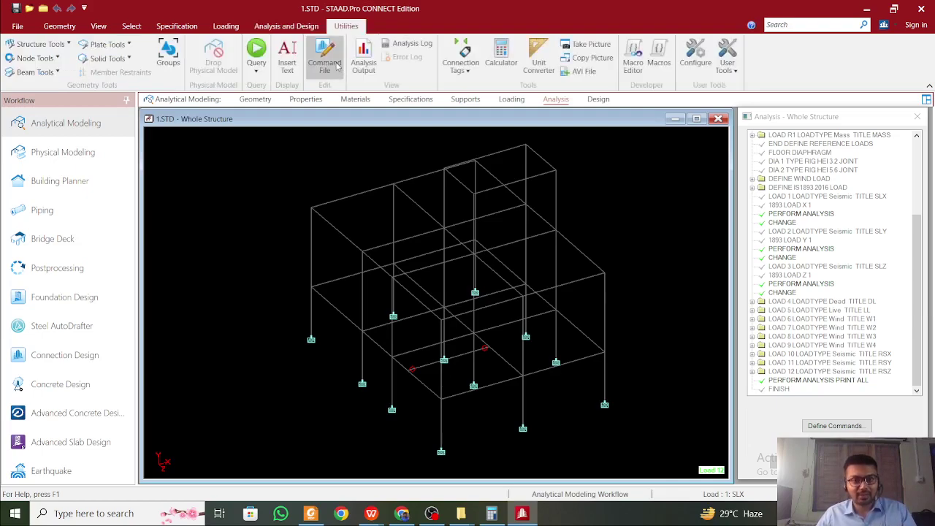
left_click(338, 66)
scroll(417, 320, "down", 20)
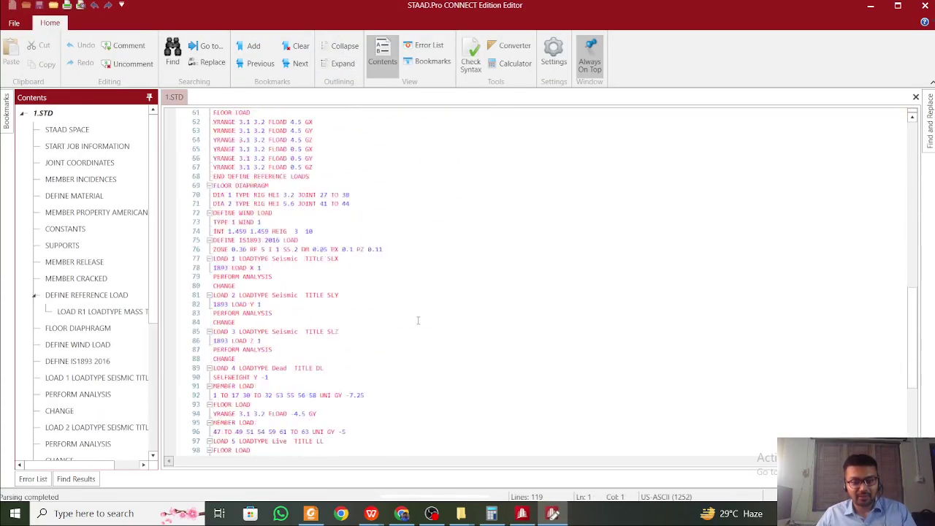
scroll(418, 320, "down", 7)
scroll(399, 353, "up", 5, "ctrl")
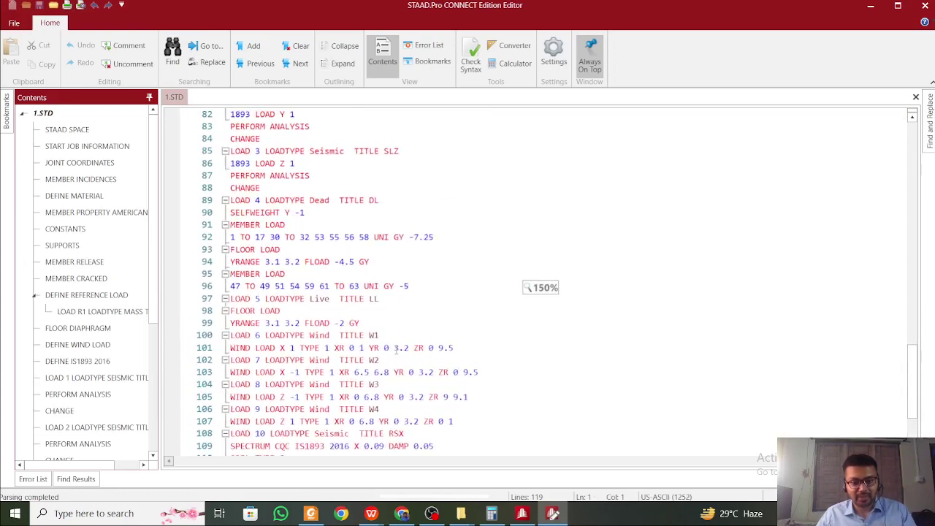
scroll(394, 351, "up", 2, "ctrl")
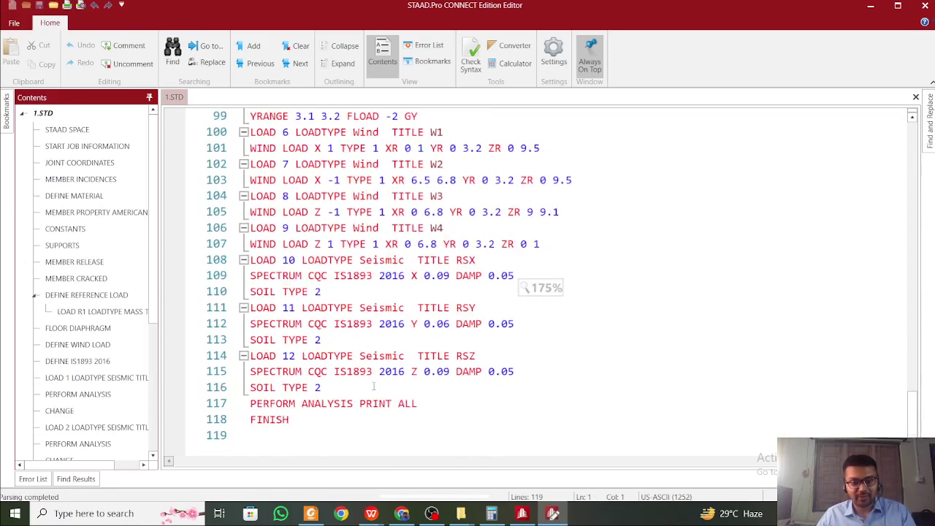
left_click(376, 387)
key("Return")
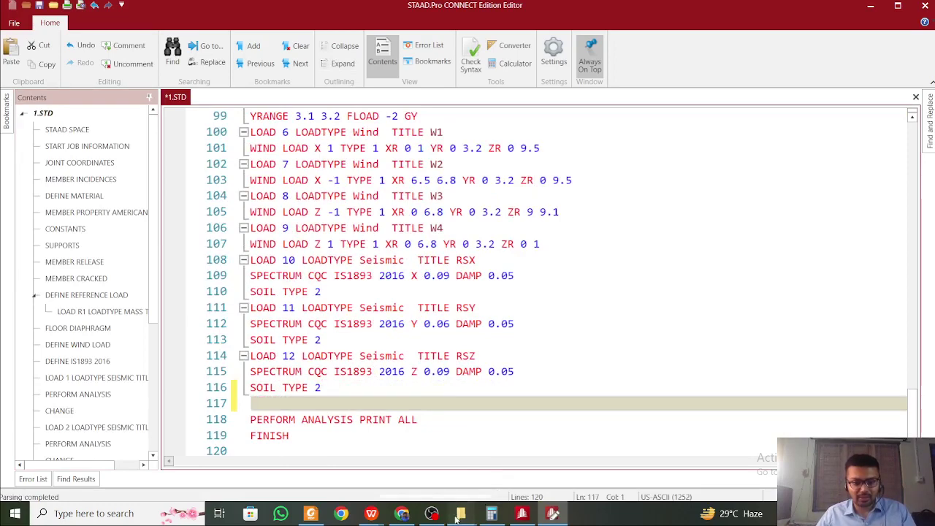
Switch to File Explorer and look through the Desktop folder for a document containing load combinations
mouse_move(459, 510)
left_click(440, 493)
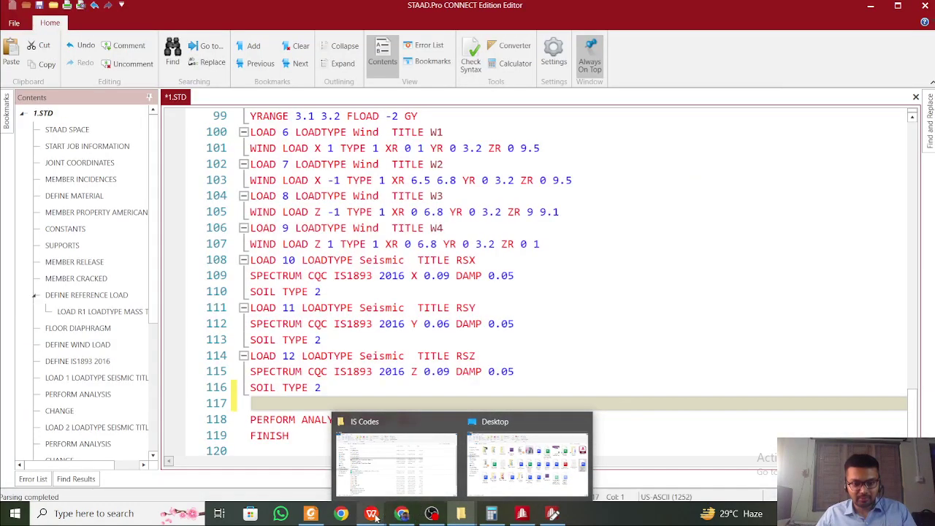
mouse_move(372, 514)
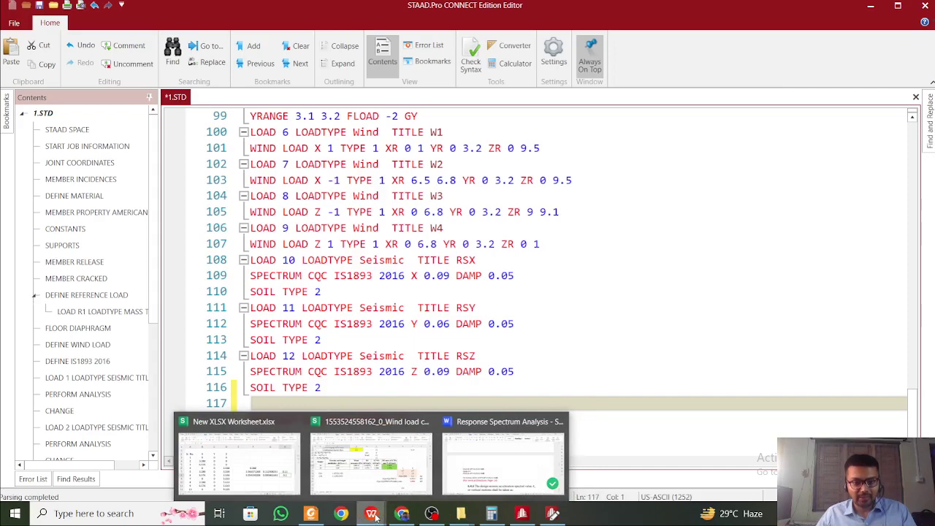
mouse_move(471, 520)
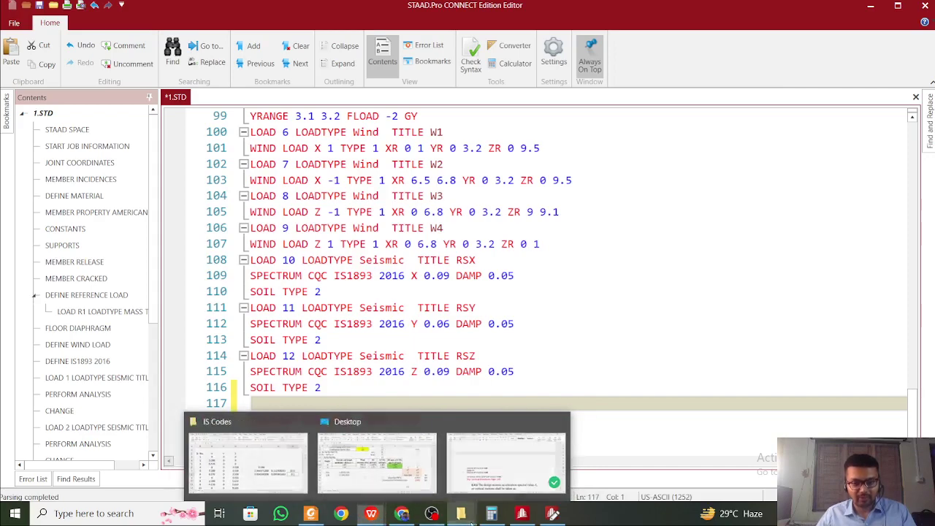
mouse_move(438, 471)
left_click(527, 464)
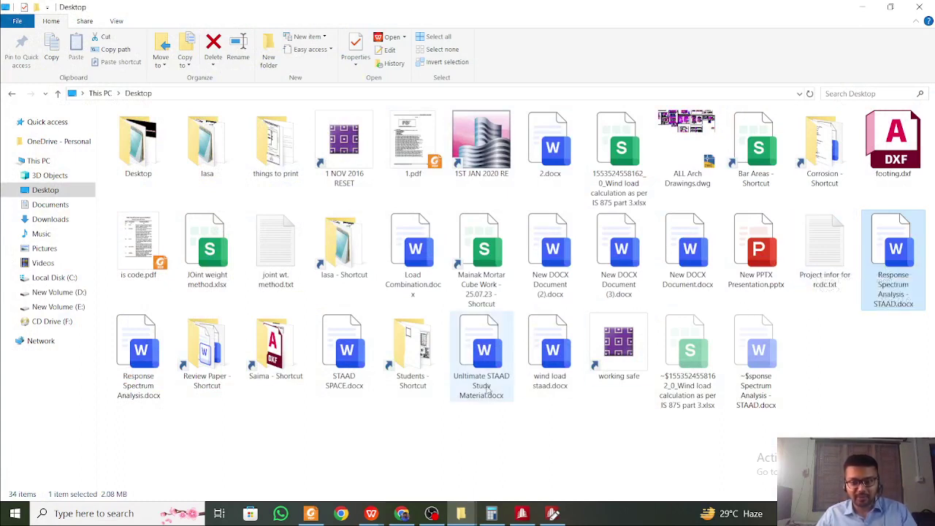
Navigate in File Explorer to the Plan Live Sessions folder inside the youtube folder on New Volume (E:)
left_click(461, 513)
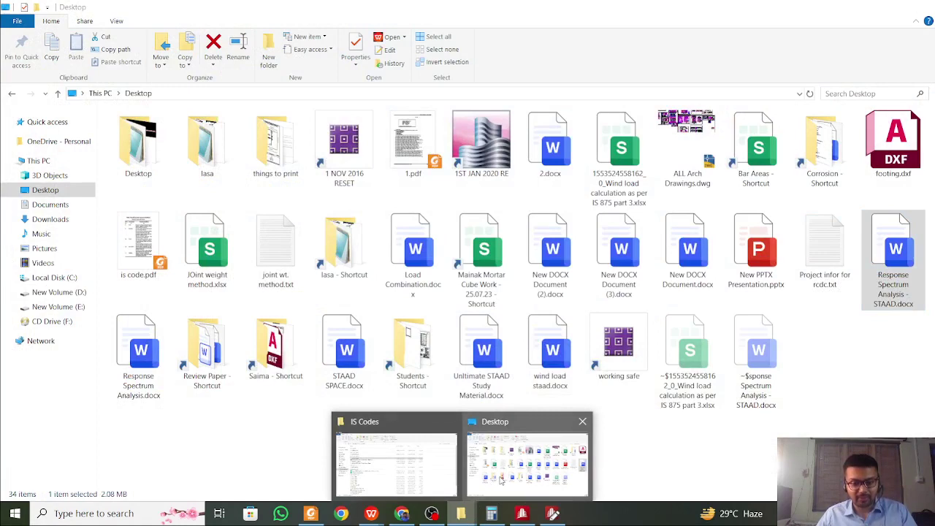
left_click(394, 464)
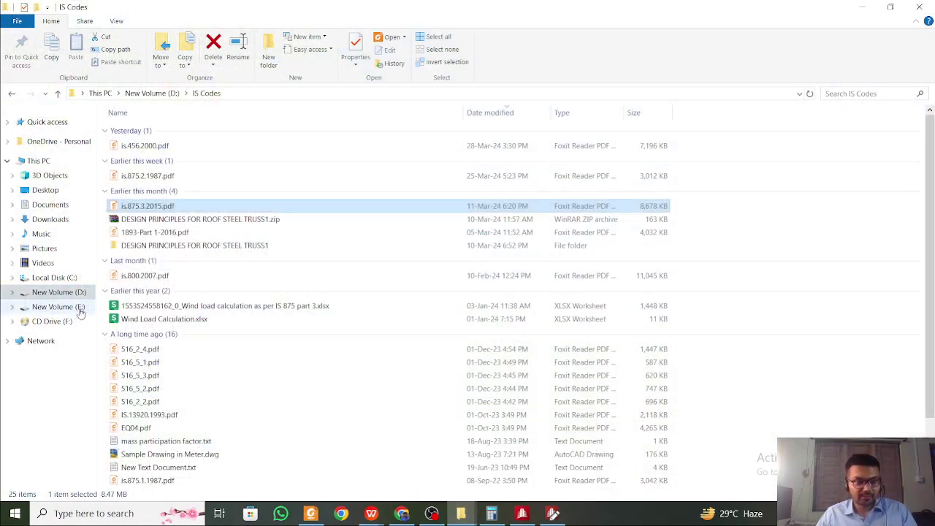
left_click(74, 306)
left_click(196, 301)
left_click(219, 433)
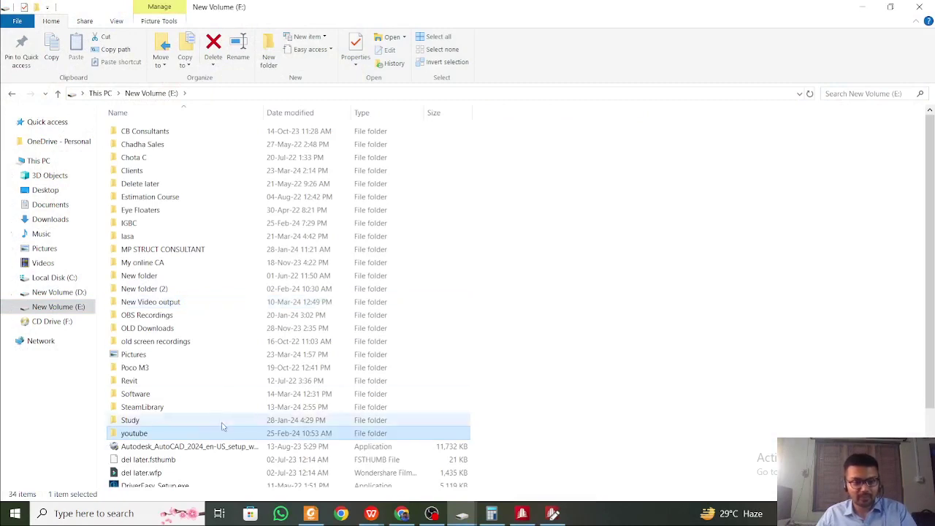
double_click(219, 435)
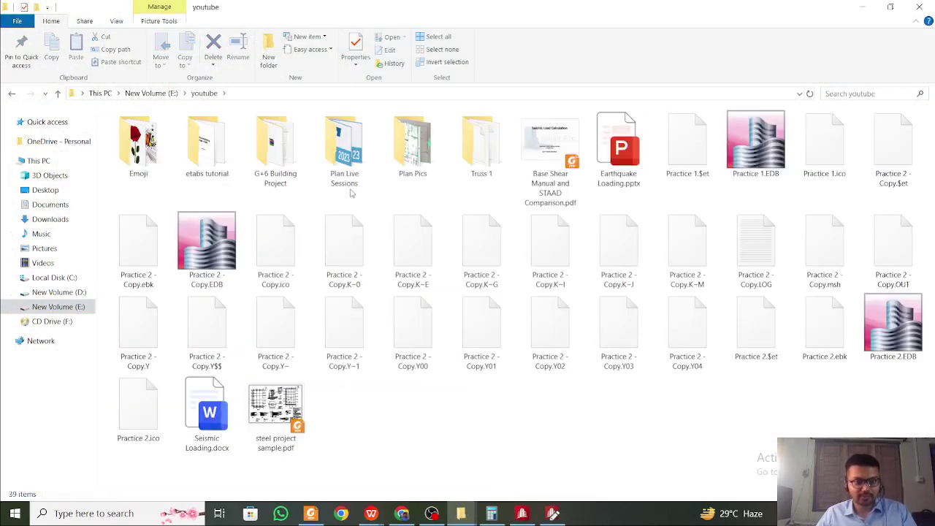
double_click(349, 146)
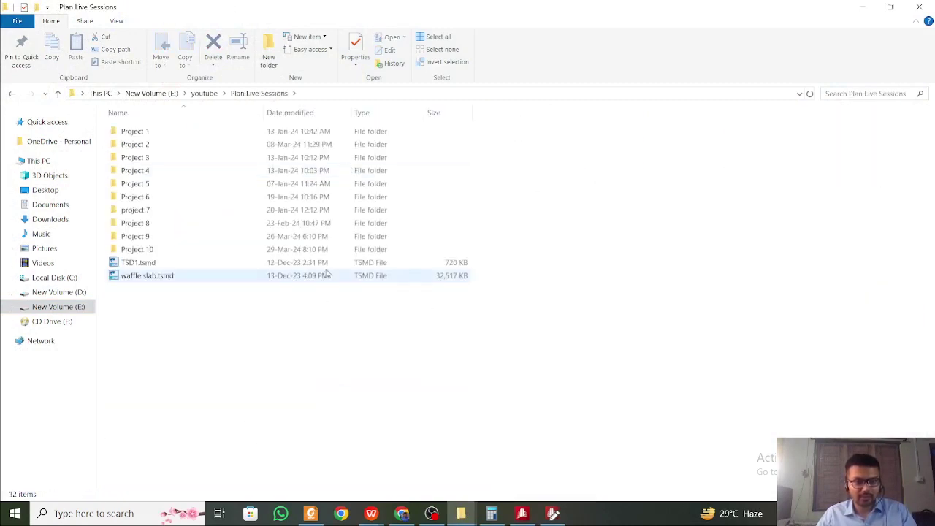
Check the Project 10 folder, then open TYP STAAD File.docx from the Project 9 folder
double_click(336, 249)
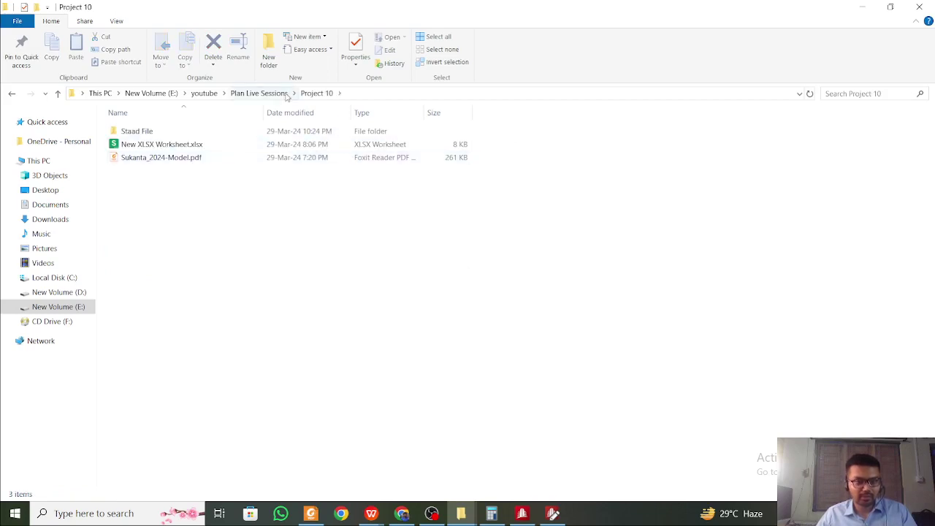
left_click(259, 92)
left_click(224, 237)
double_click(224, 237)
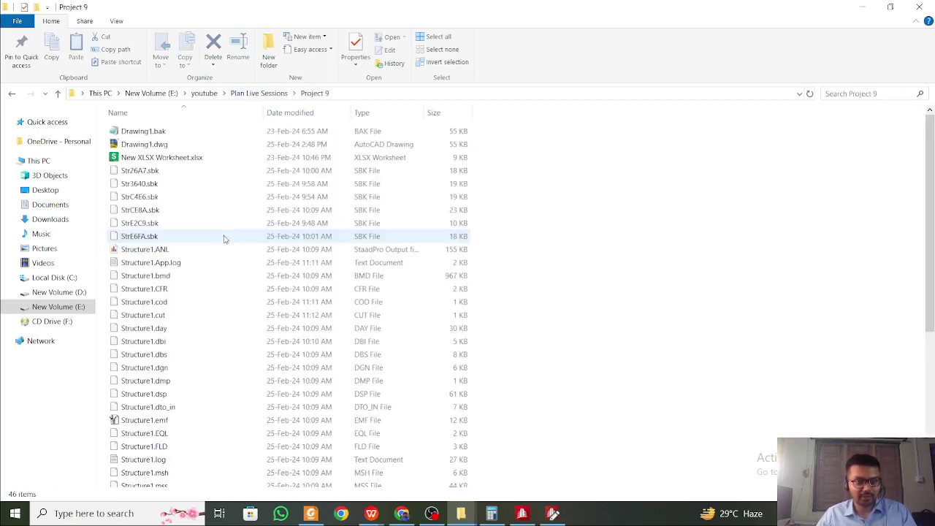
scroll(321, 358, "down", 6)
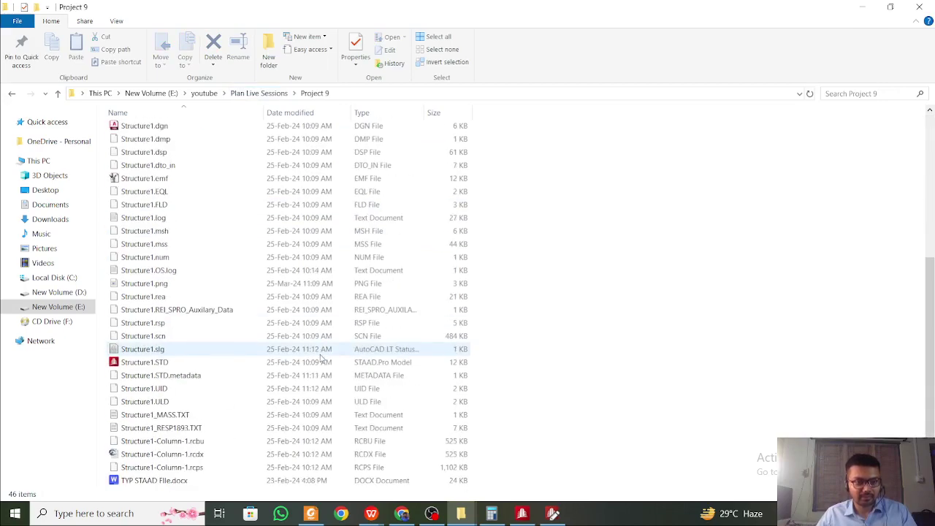
double_click(279, 479)
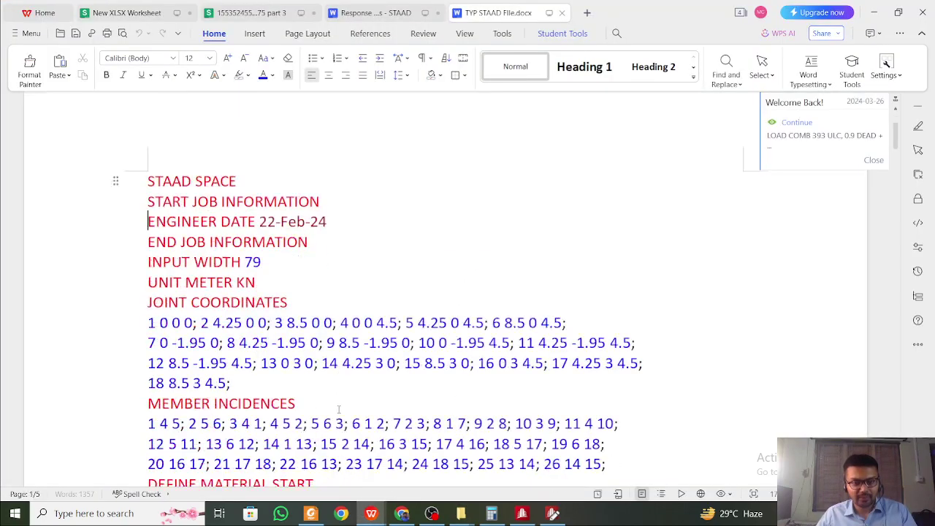
Look through the document's command listing to find where the service and strength load combinations begin and end
scroll(340, 401, "down", 15)
scroll(340, 401, "down", 5)
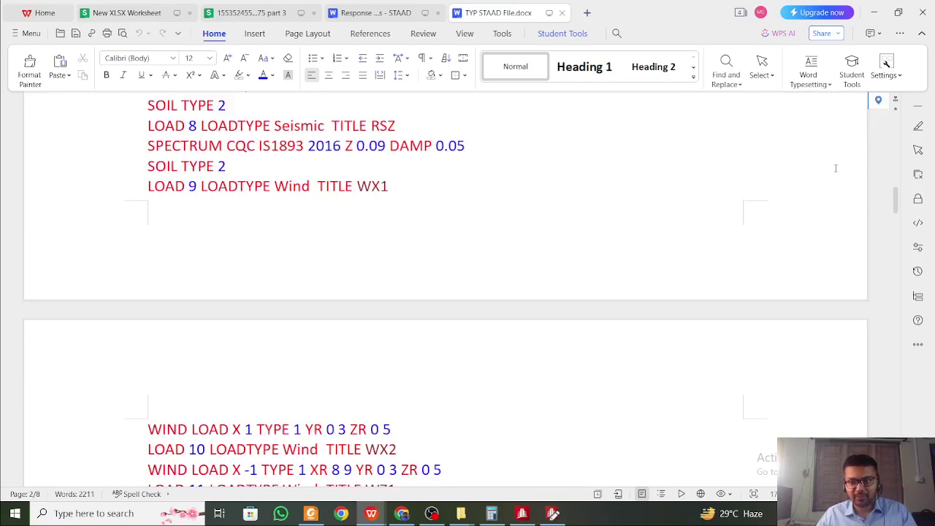
left_click_drag(896, 207, 884, 295)
scroll(511, 373, "down", 12)
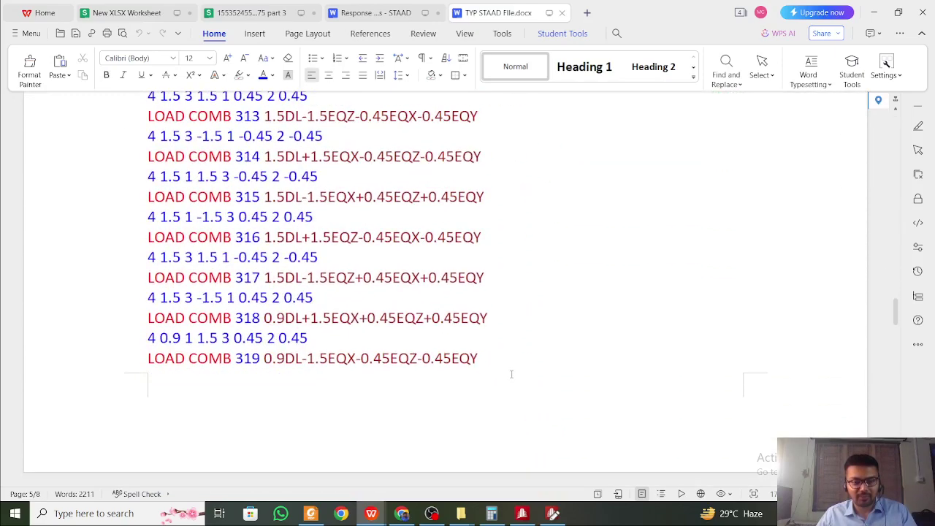
scroll(511, 374, "down", 8)
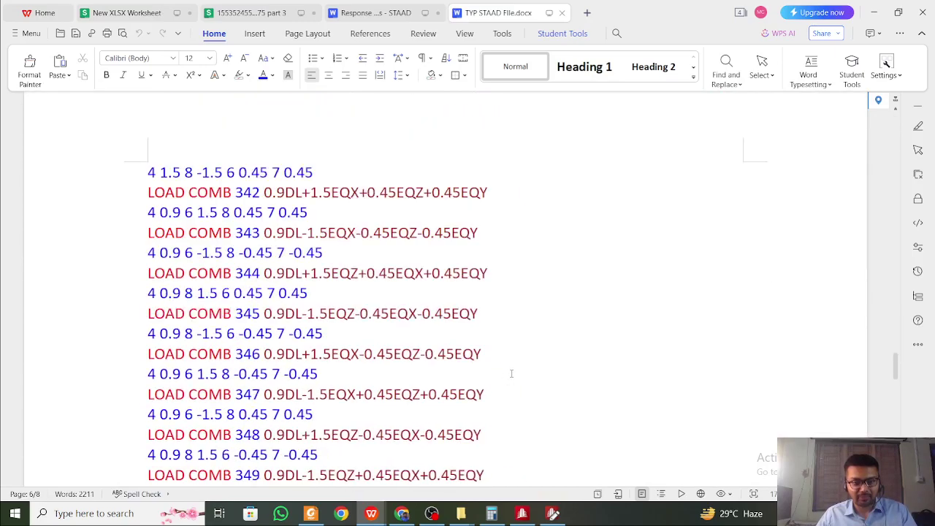
scroll(511, 372, "up", 12)
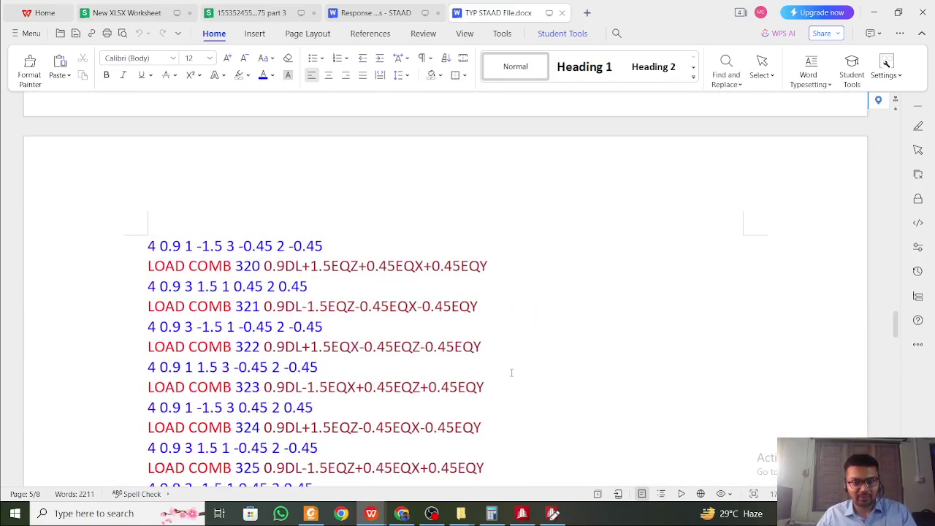
scroll(511, 373, "up", 20)
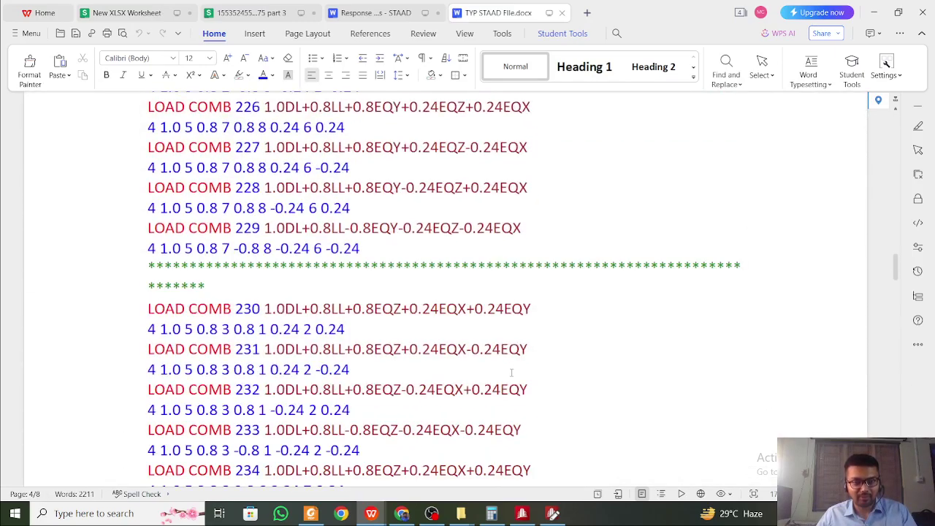
scroll(511, 373, "up", 20)
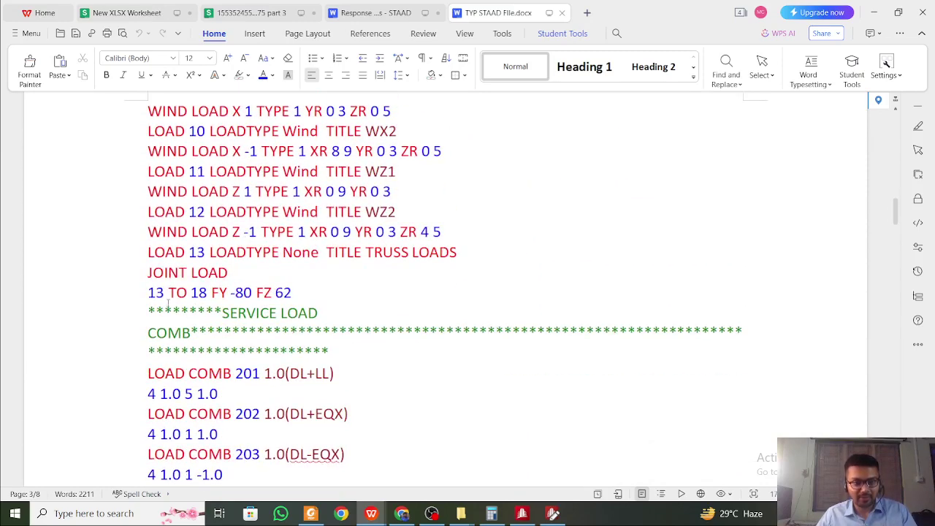
Copy the load combination text from the SERVICE LOAD COMB heading through the factor line of LOAD COMB 398
left_click_drag(147, 307, 182, 317)
scroll(114, 241, "down", 15)
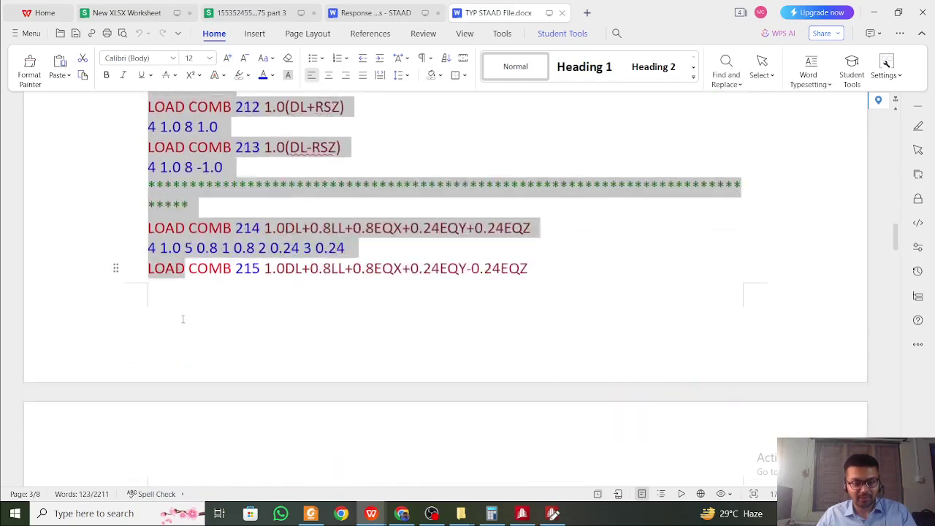
scroll(183, 317, "down", 20)
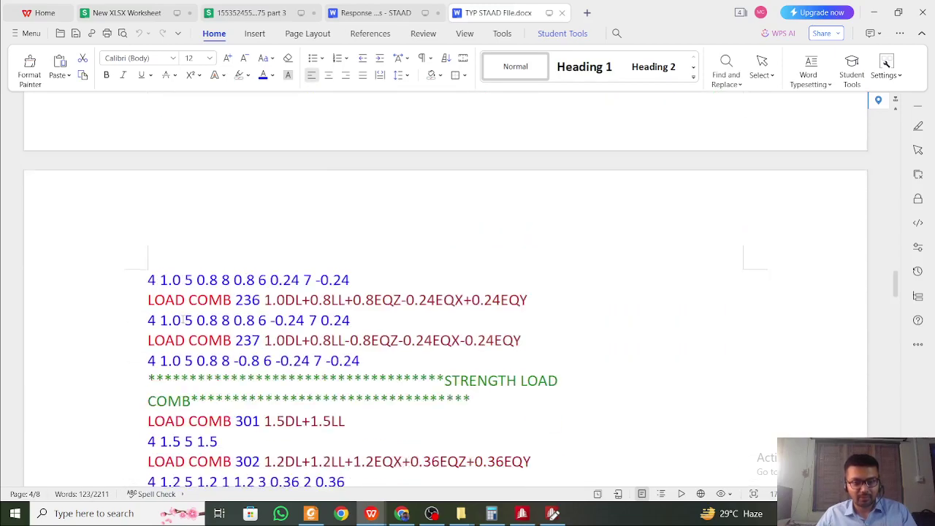
scroll(184, 319, "down", 20)
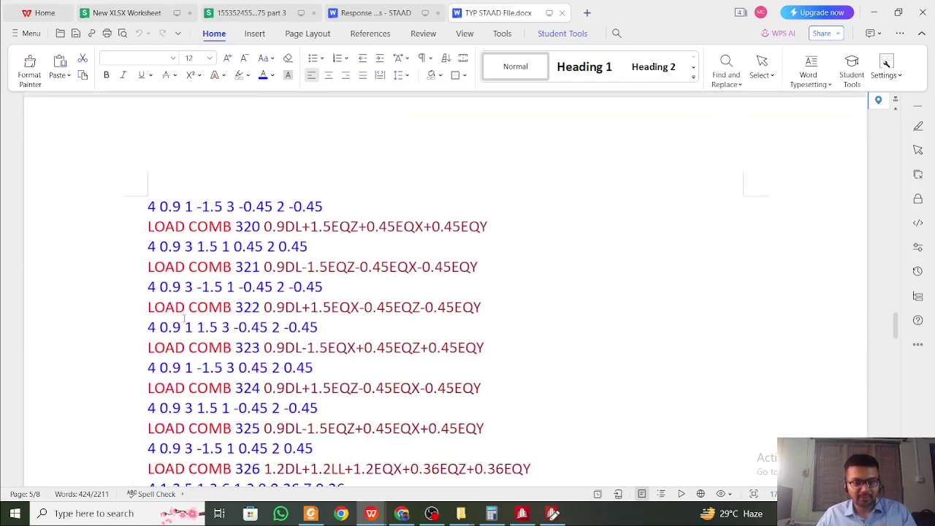
scroll(184, 317, "down", 20)
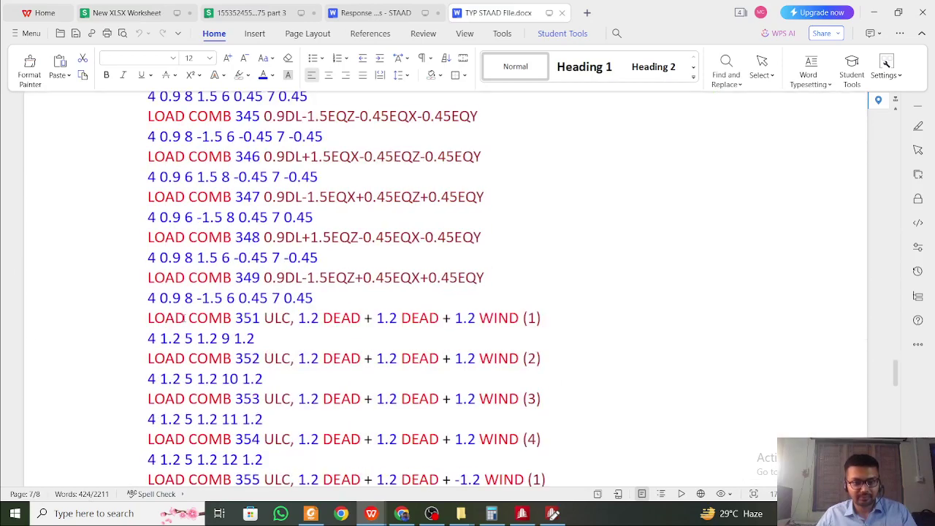
scroll(184, 317, "down", 18)
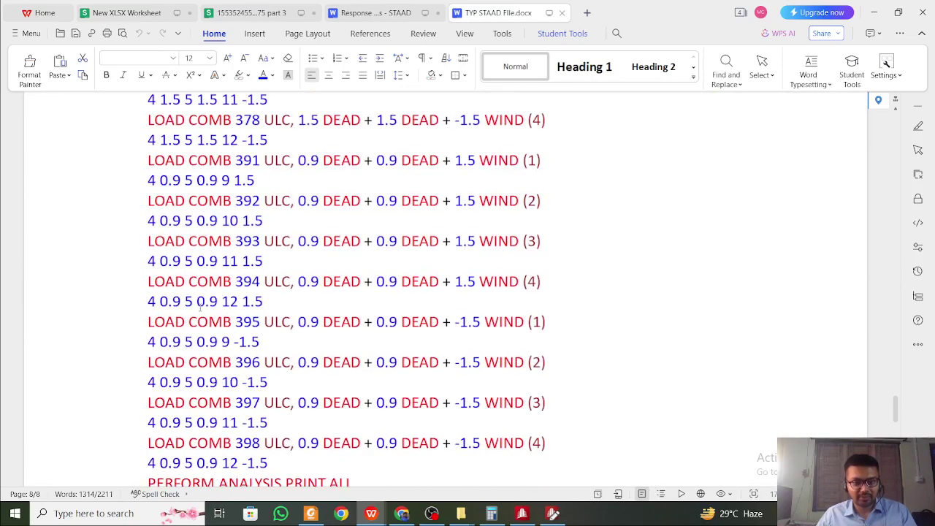
scroll(197, 306, "up", 1)
left_click_drag(198, 306, 290, 336)
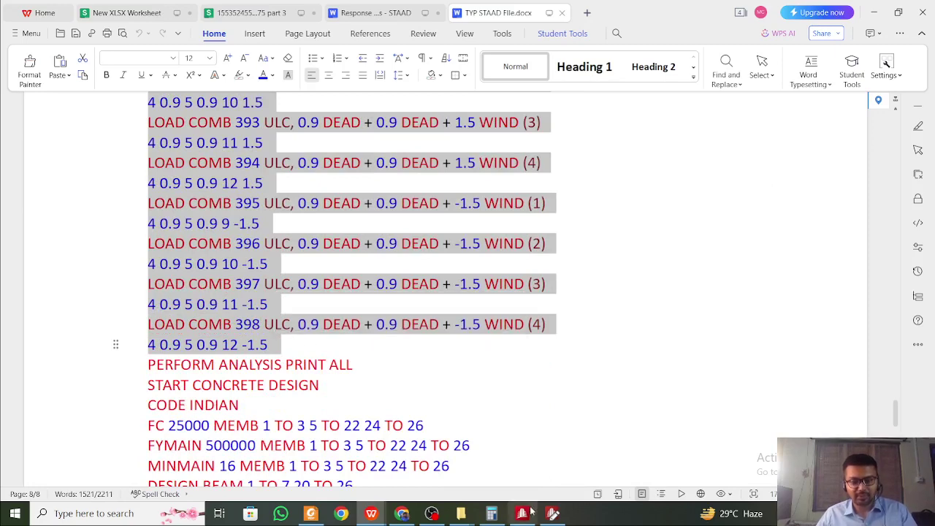
Switch to the STAAD editor, paste the copied load combinations into the blank line above PERFORM ANALYSIS PRINT ALL, and save the command file
left_click(553, 513)
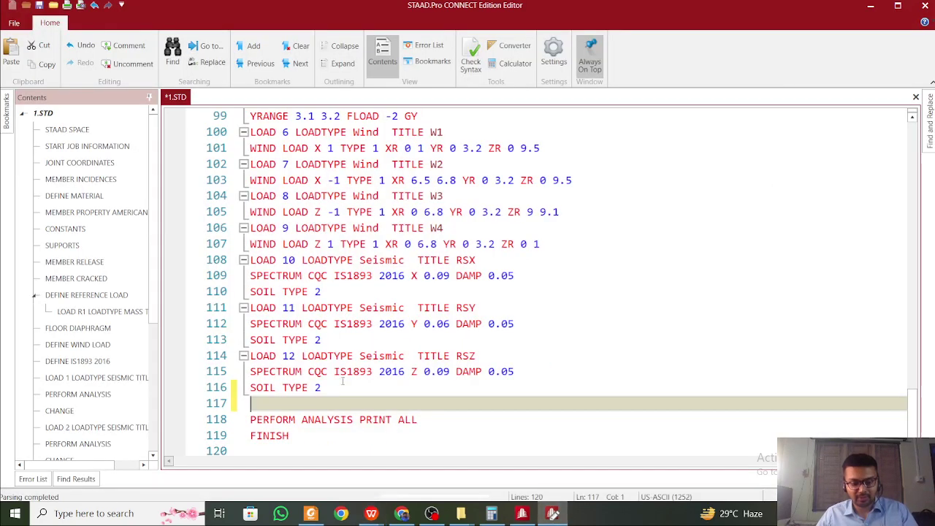
key("ctrl+v")
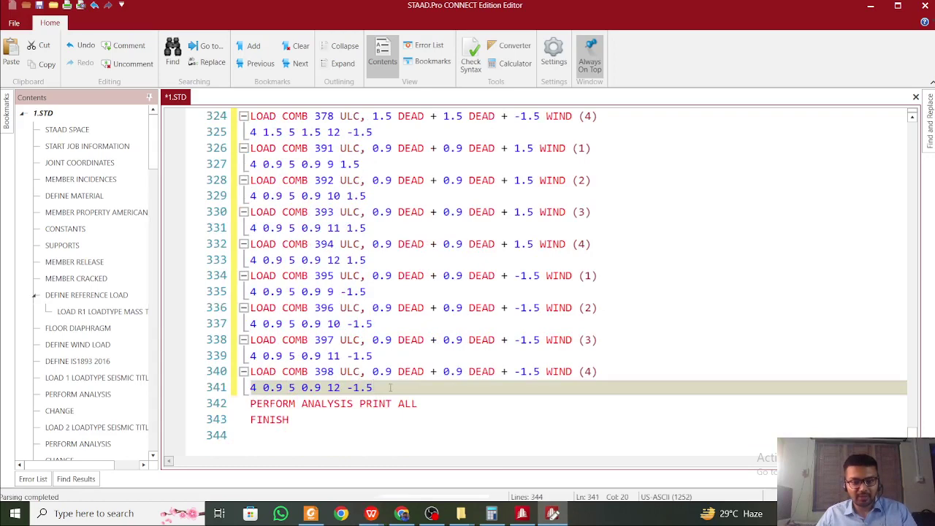
key("ctrl+s")
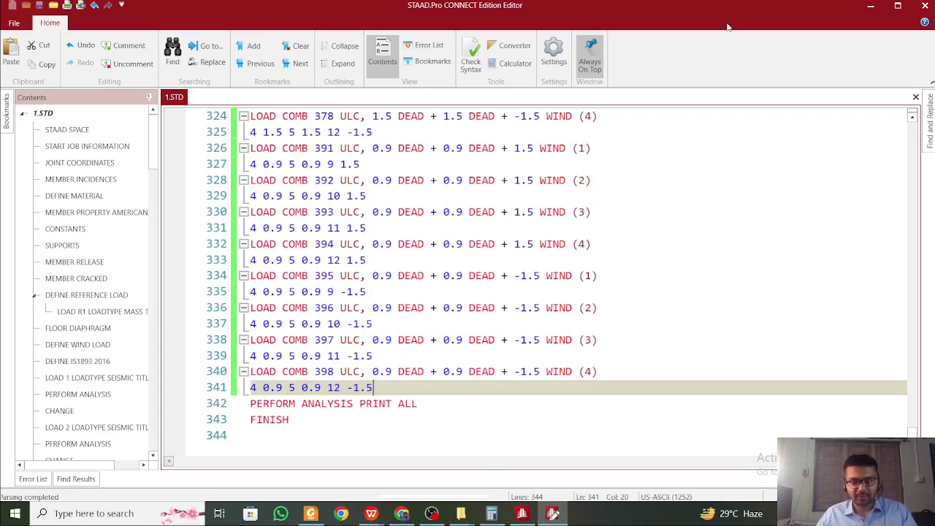
Switch to the STAAD.Pro model window, run the analysis with the added load combinations, and finish in modeling mode
key("alt+Tab")
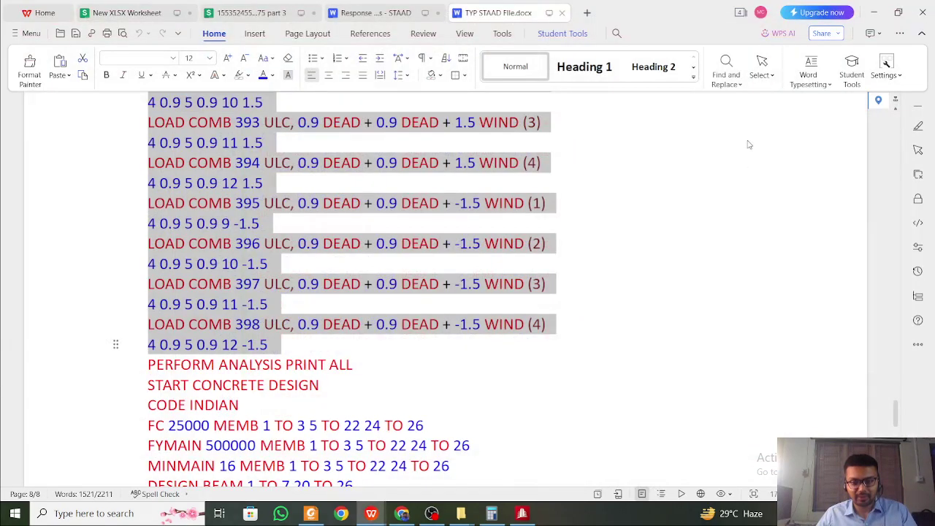
left_click(521, 514)
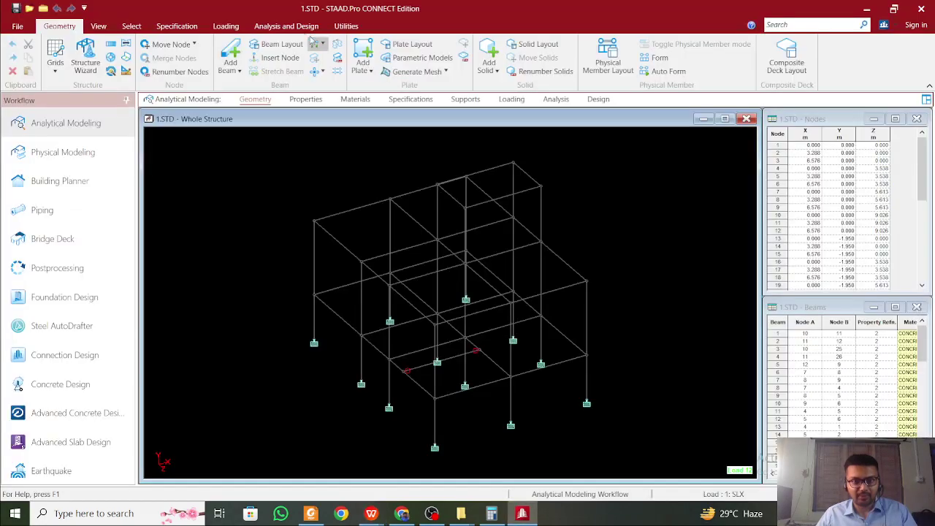
left_click(289, 26)
left_click(198, 58)
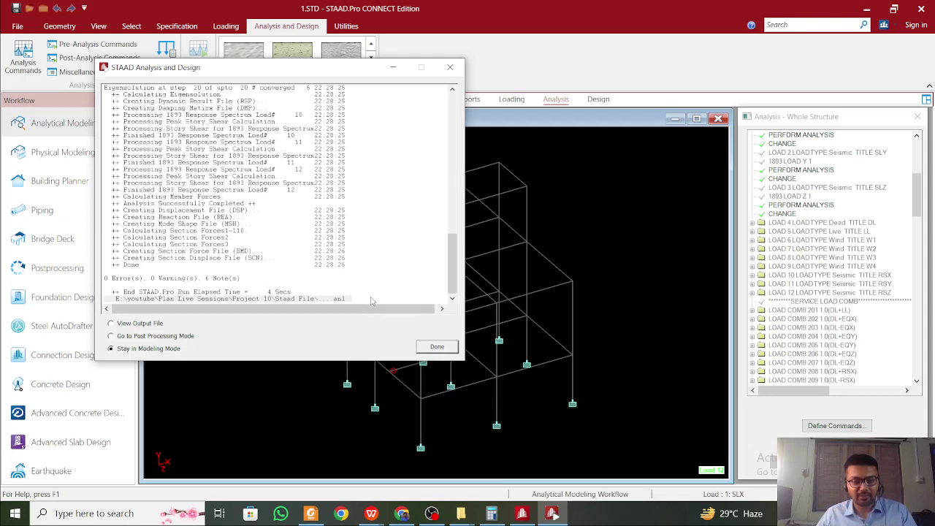
left_click(428, 349)
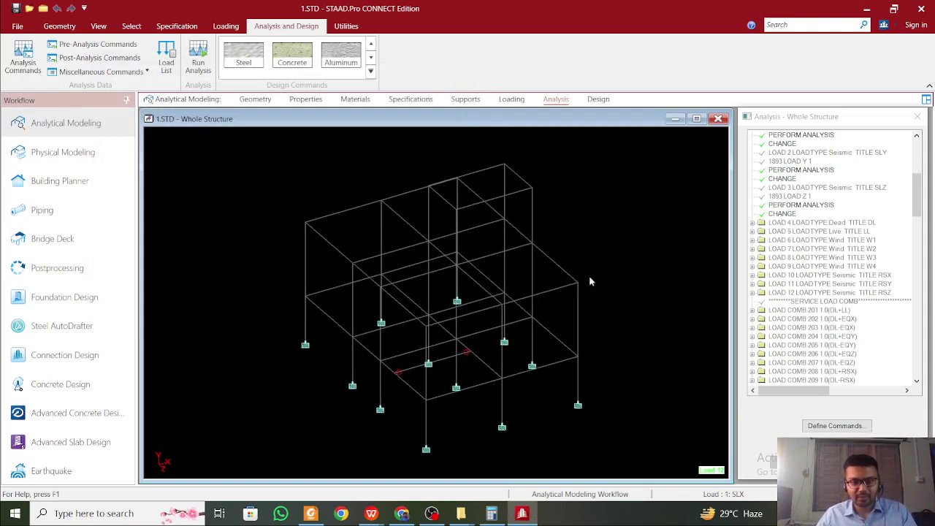
Open concrete design under code IS456 and clear all parameters from the selected parameters list
left_click(598, 100)
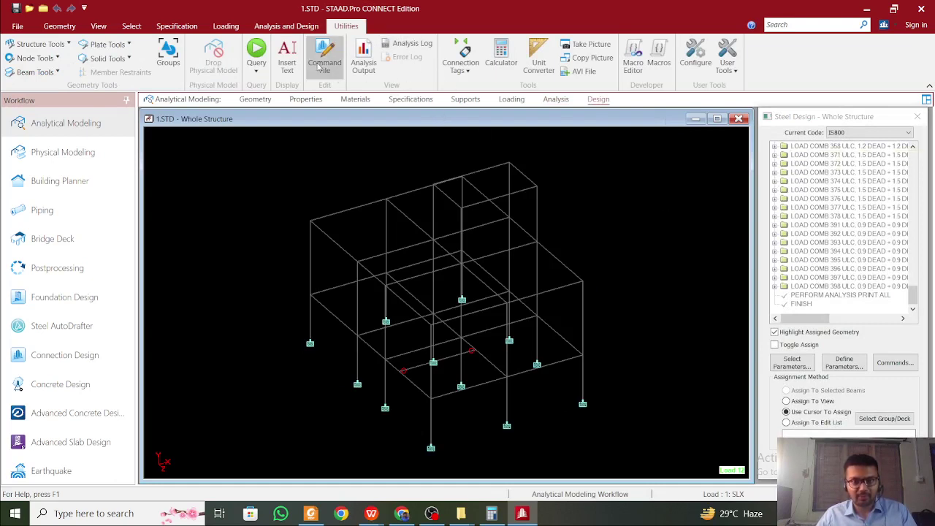
left_click(600, 101)
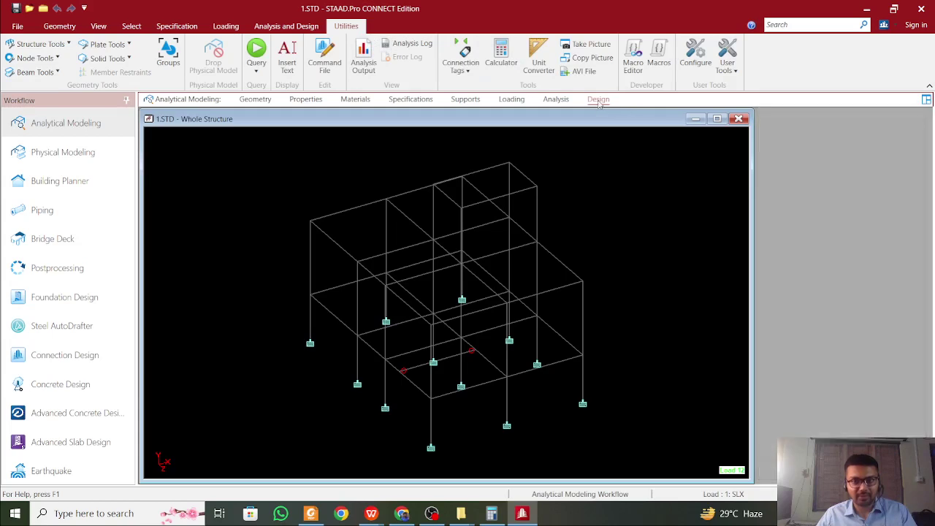
left_click(286, 26)
left_click(292, 55)
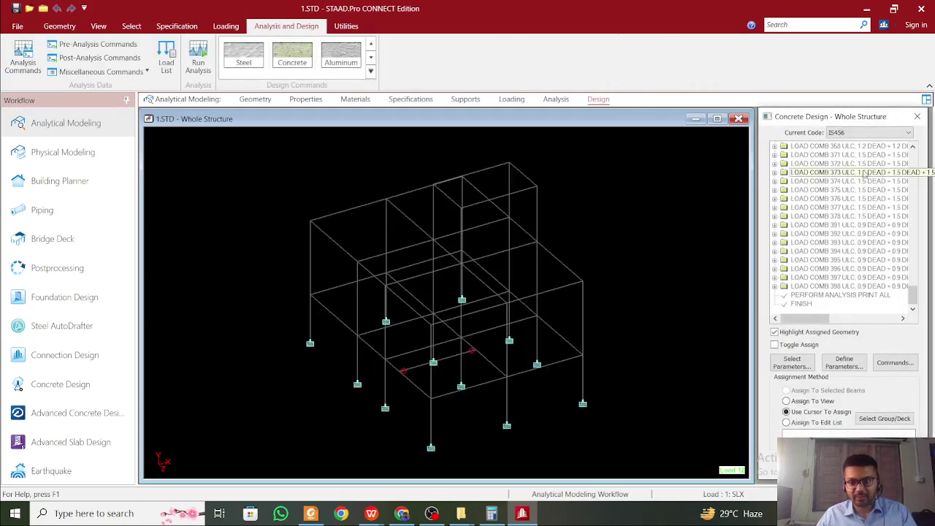
left_click(803, 364)
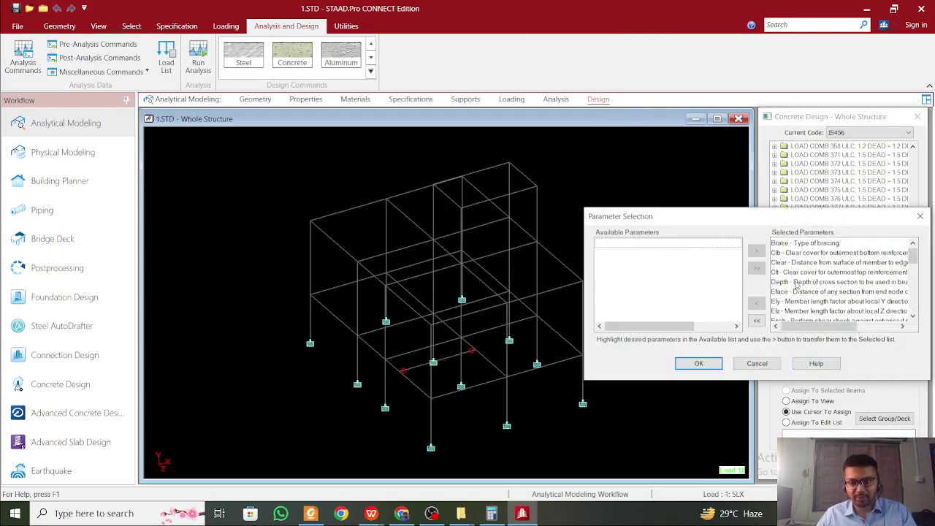
left_click(758, 322)
left_click_drag(792, 217, 576, 187)
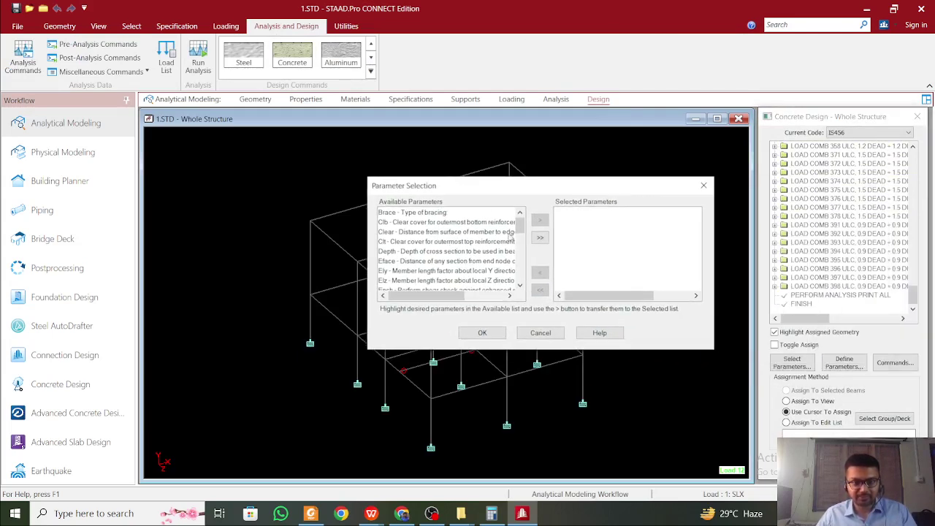
Select Fc, Fymain, Fysec and Minmain as the concrete design parameters and confirm the selection
scroll(511, 232, "down", 1)
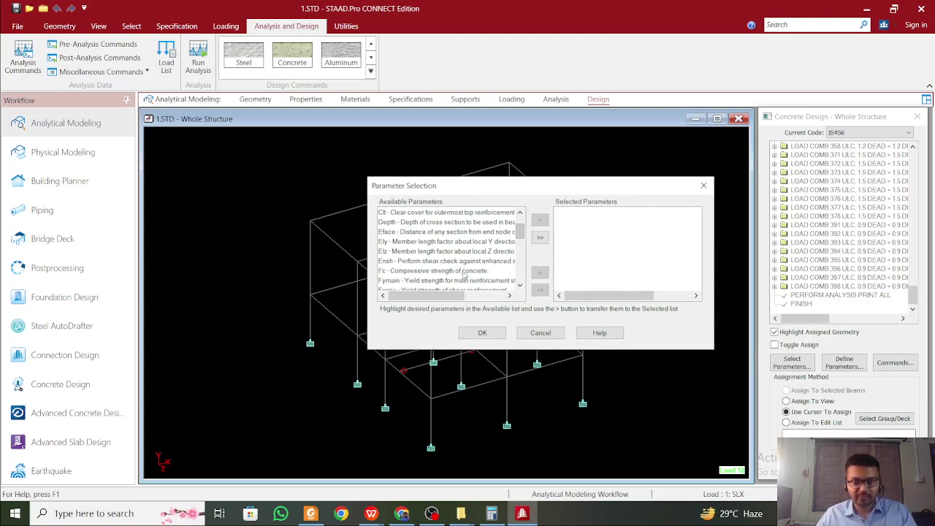
left_click_drag(464, 272, 464, 283)
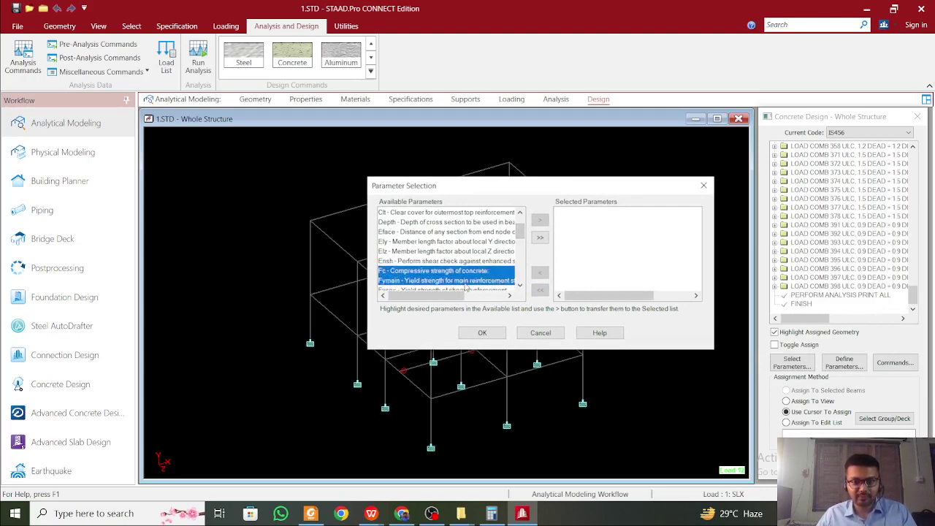
left_click(540, 219)
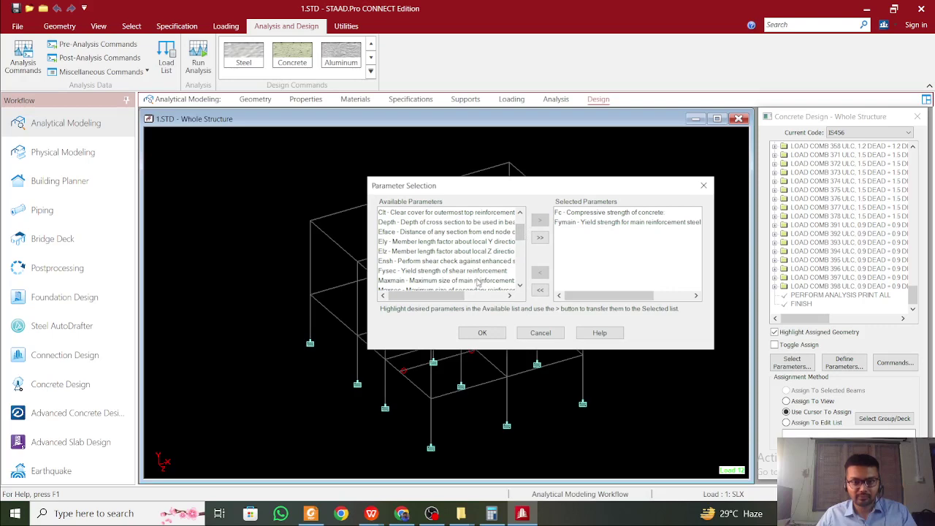
mouse_move(483, 273)
left_mouse_down()
mouse_move(486, 289)
mouse_move(495, 266)
left_mouse_up()
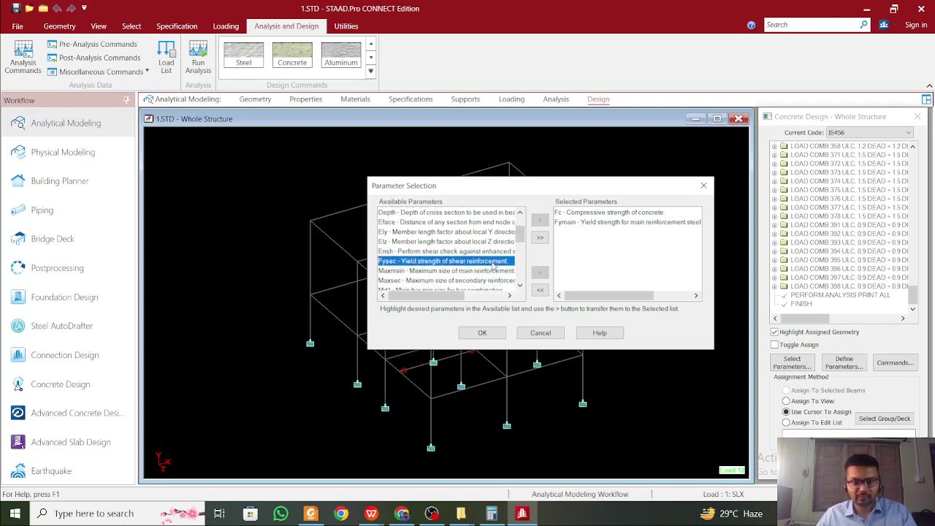
left_click(540, 219)
left_click_drag(520, 236, 519, 251)
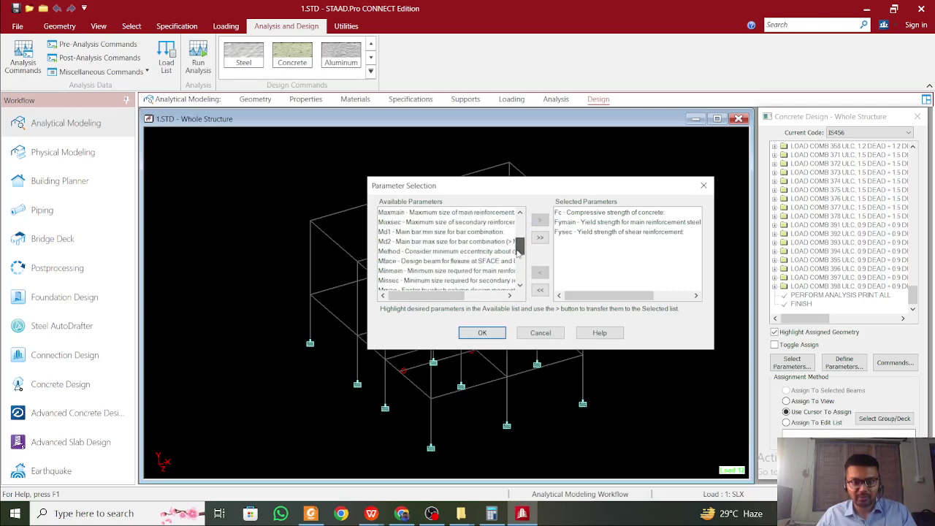
left_click(488, 270)
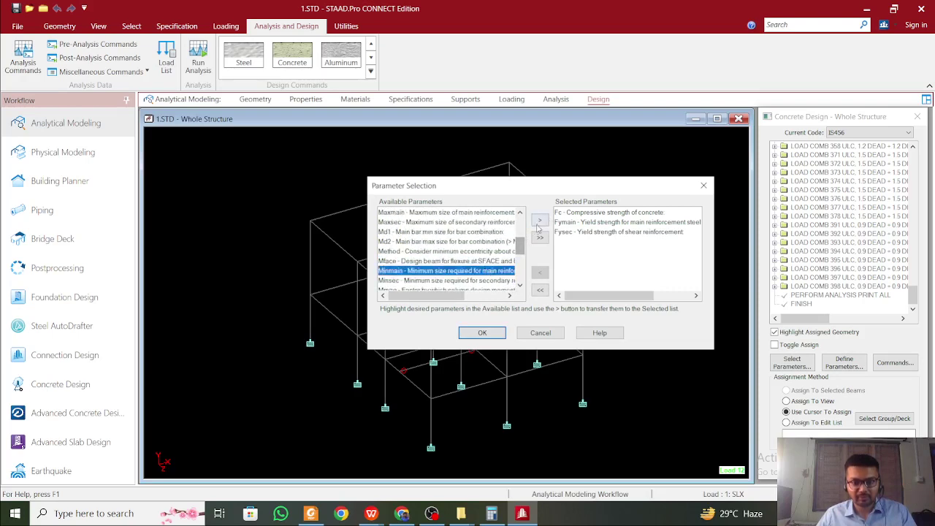
left_click(540, 219)
left_click_drag(521, 250, 520, 264)
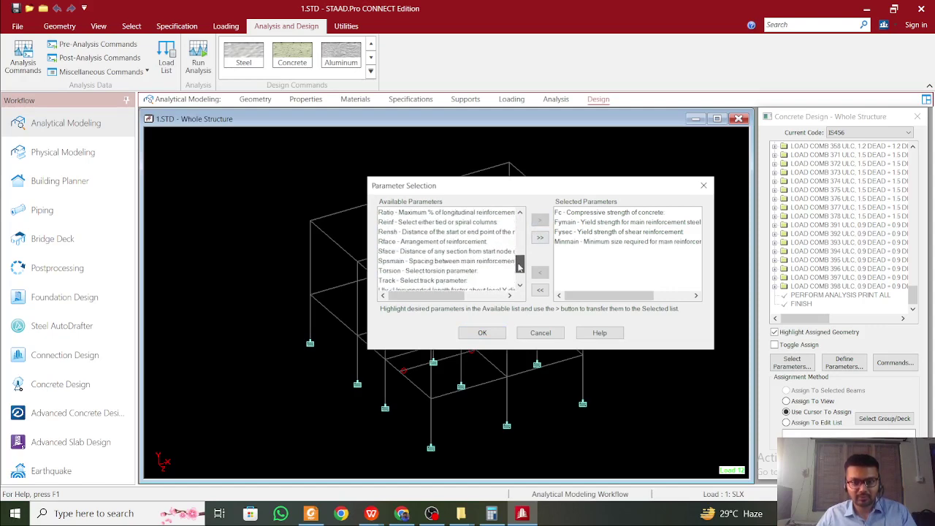
left_click(496, 335)
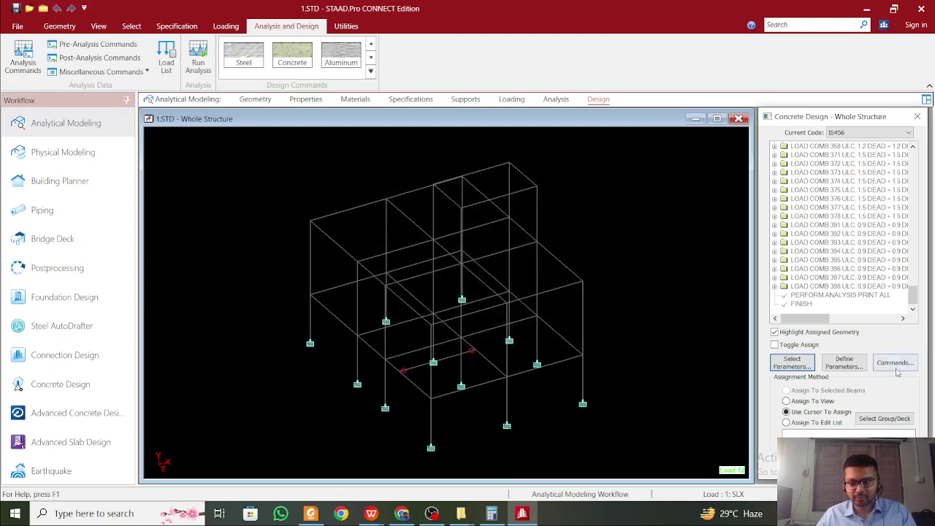
Define concrete compressive strength FC as 25000 kN/m2 and main reinforcement yield strength FYMAIN as 500000 kN/m2, adding both to the design
left_click(844, 362)
double_click(548, 250)
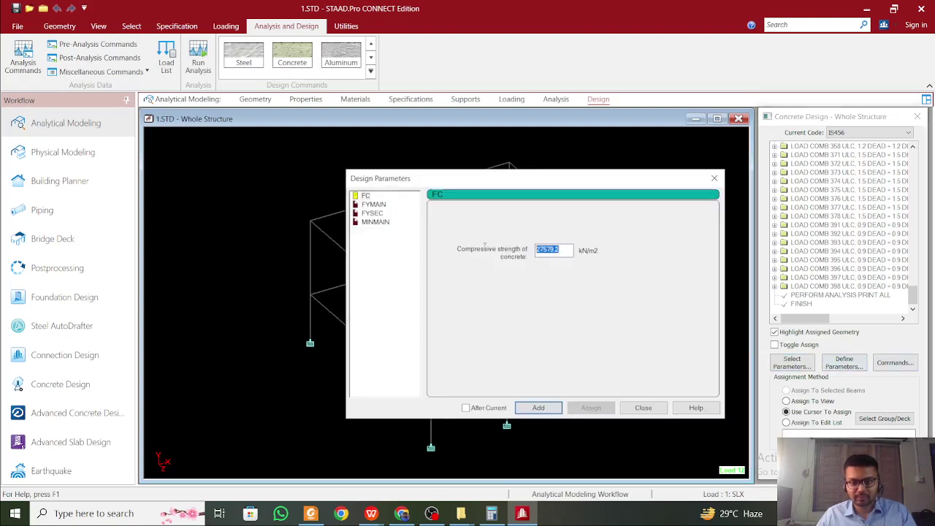
type("25000")
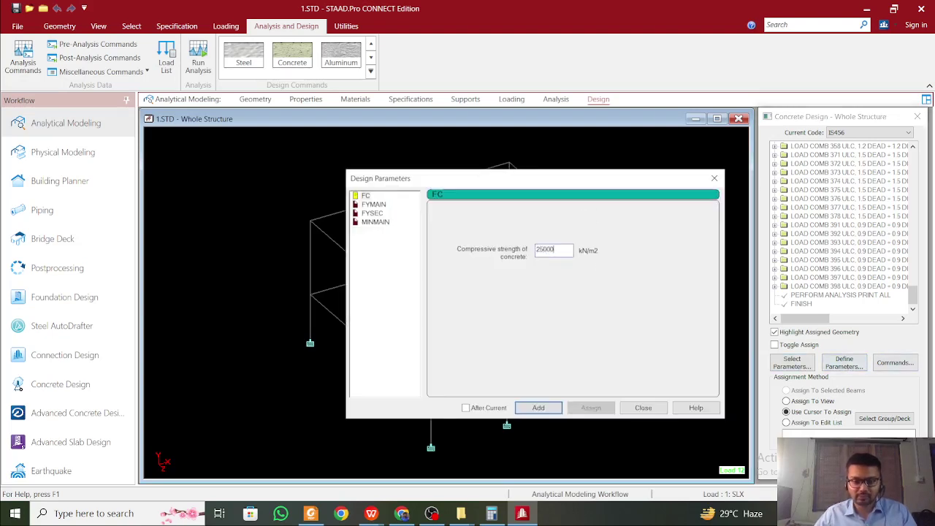
left_click(546, 408)
left_click(374, 204)
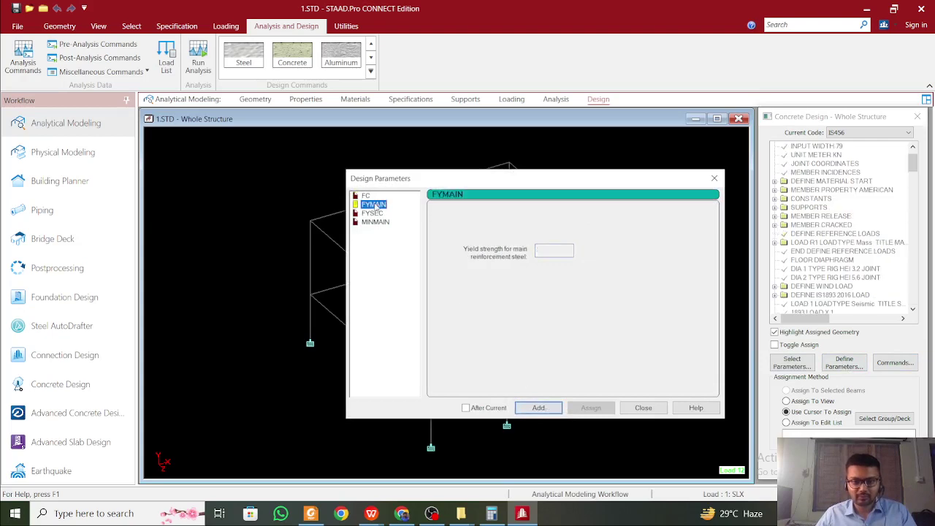
double_click(553, 249)
type("5")
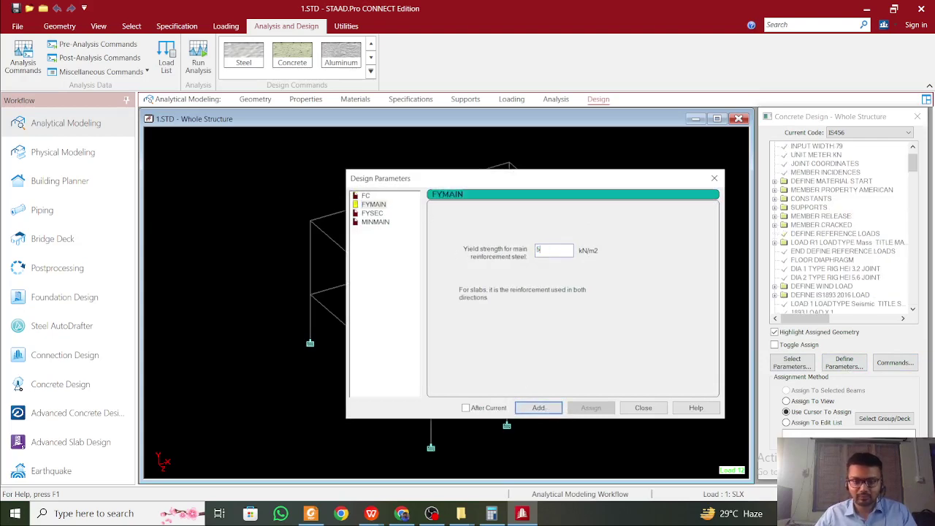
type("00000")
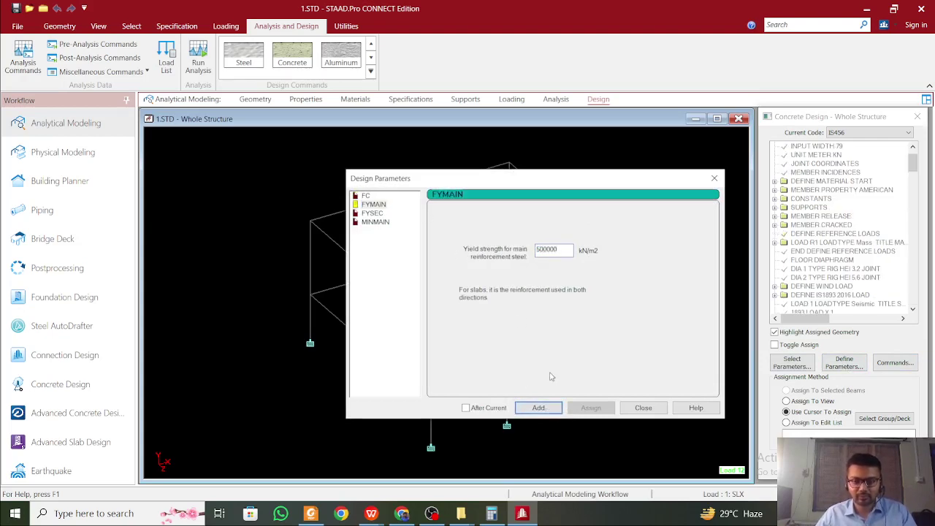
left_click(538, 408)
Add shear reinforcement yield strength FYSEC of 500000 kN/m2 and minimum main bar size MINMAIN of 16 mm, closing the parameter definitions
left_click(376, 214)
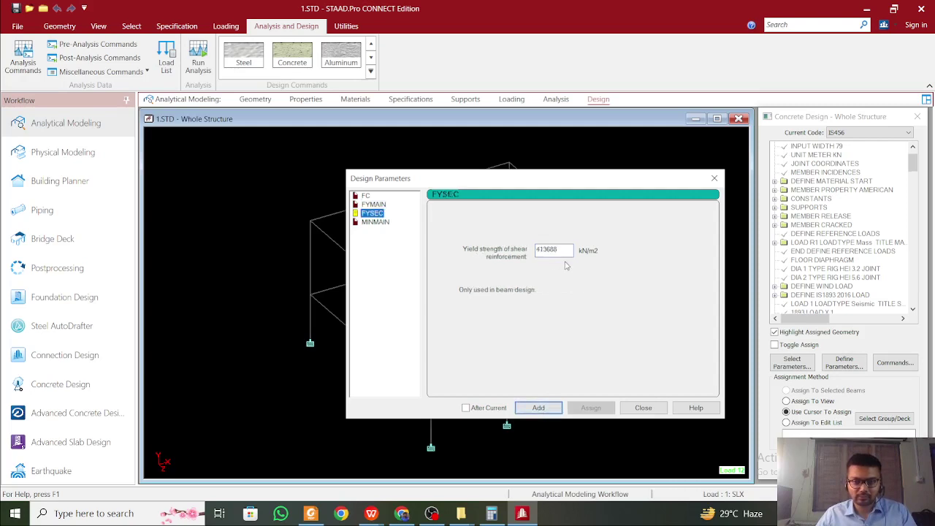
double_click(553, 249)
type("500000")
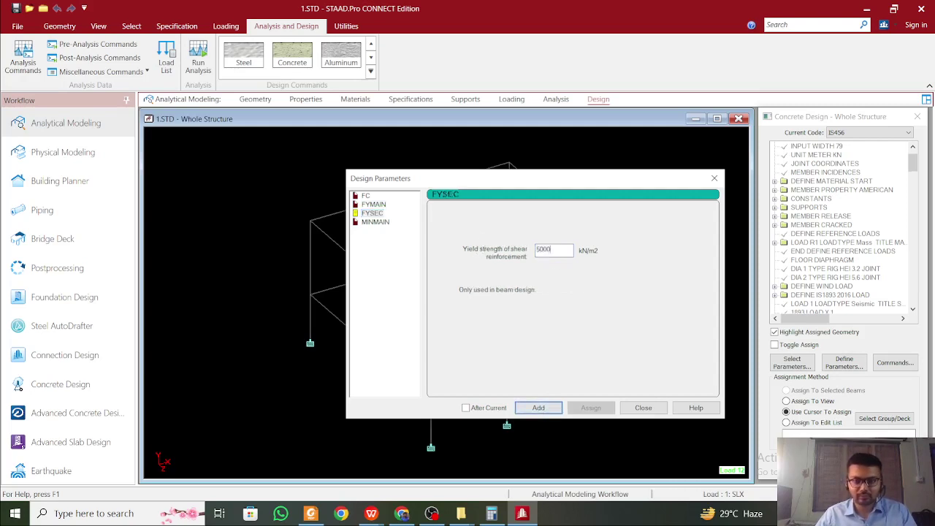
left_click(557, 409)
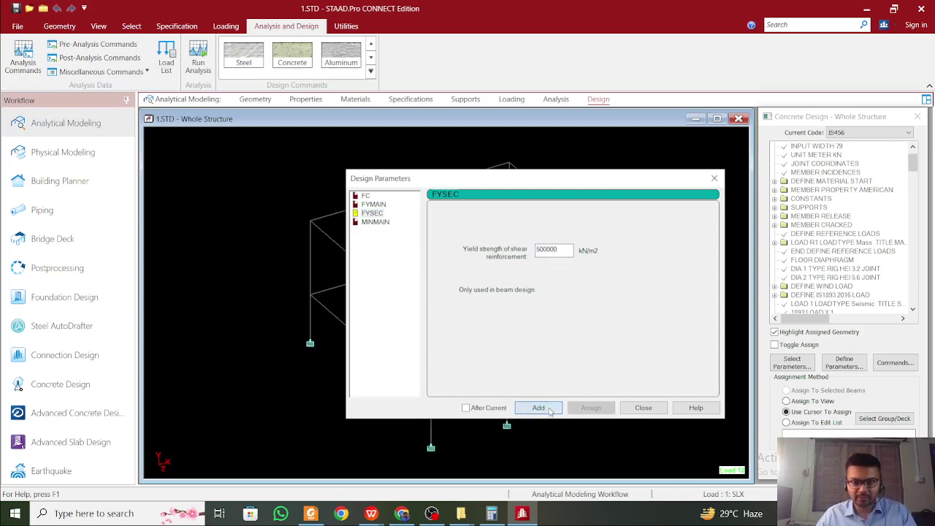
left_click(375, 222)
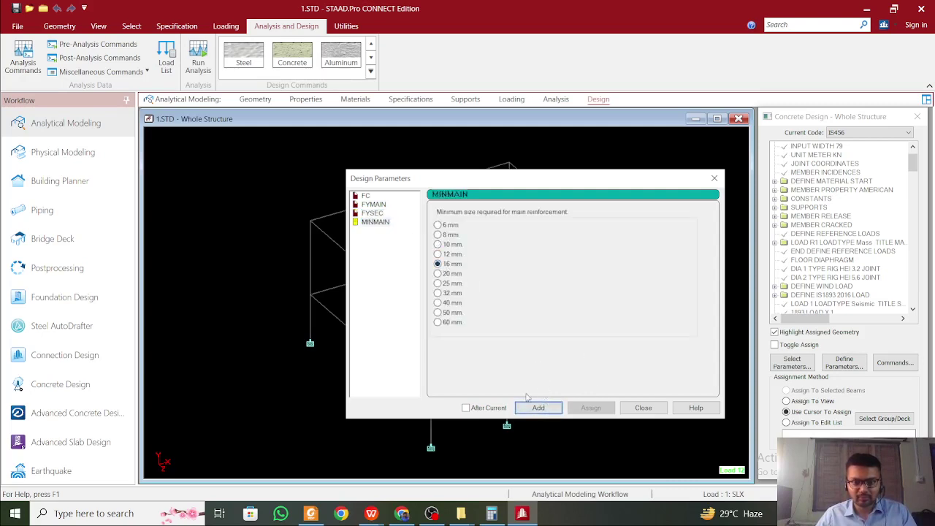
left_click(643, 408)
Assign the FC 25000 and FYMAIN 500000 parameters to all members in view
left_click_drag(918, 165, 922, 301)
left_click(814, 260)
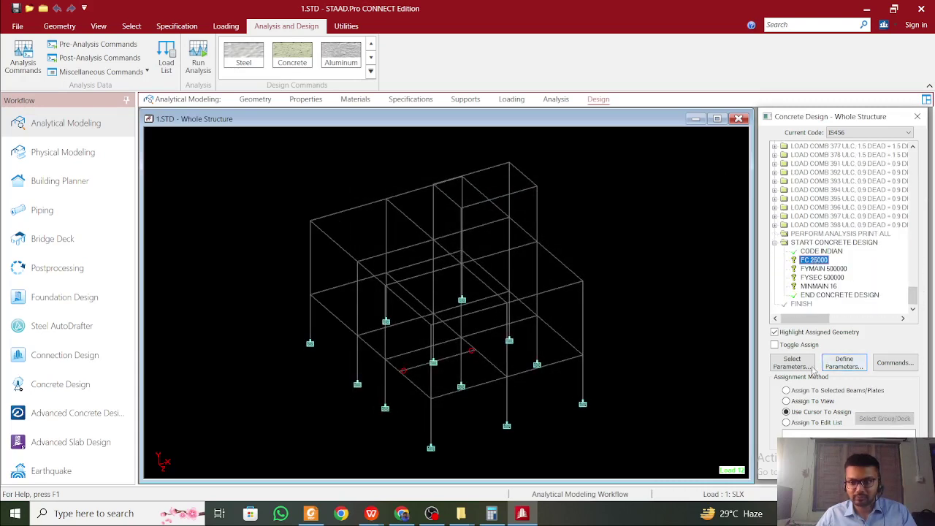
left_click(808, 401)
left_click(847, 443)
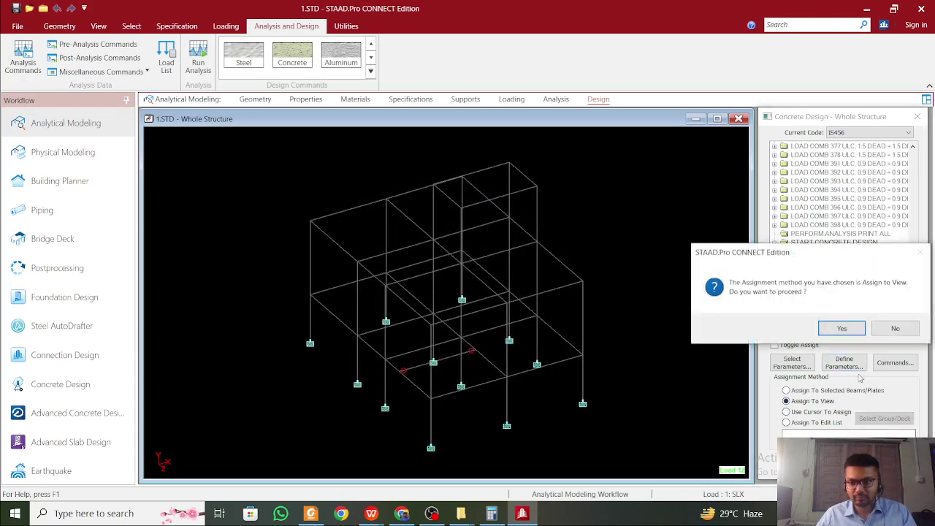
left_click(838, 328)
left_click(823, 269)
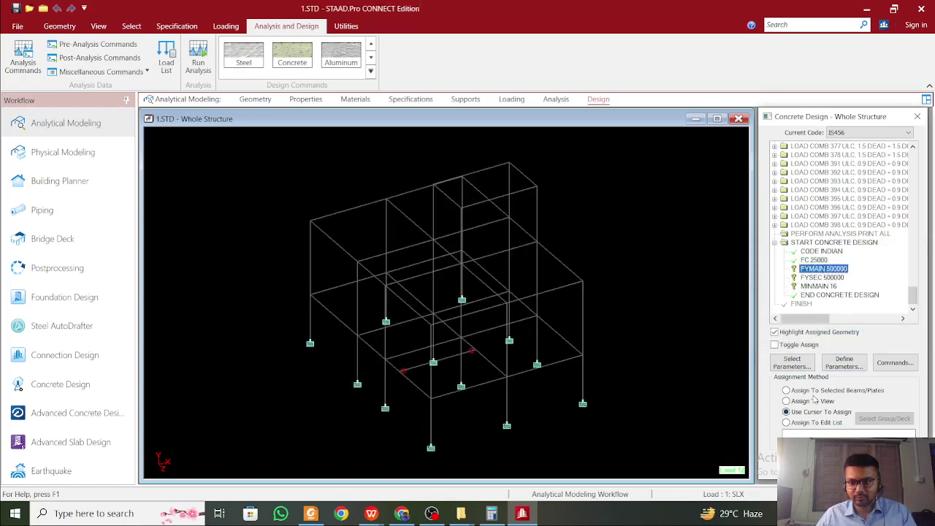
left_click(813, 400)
left_click(836, 401)
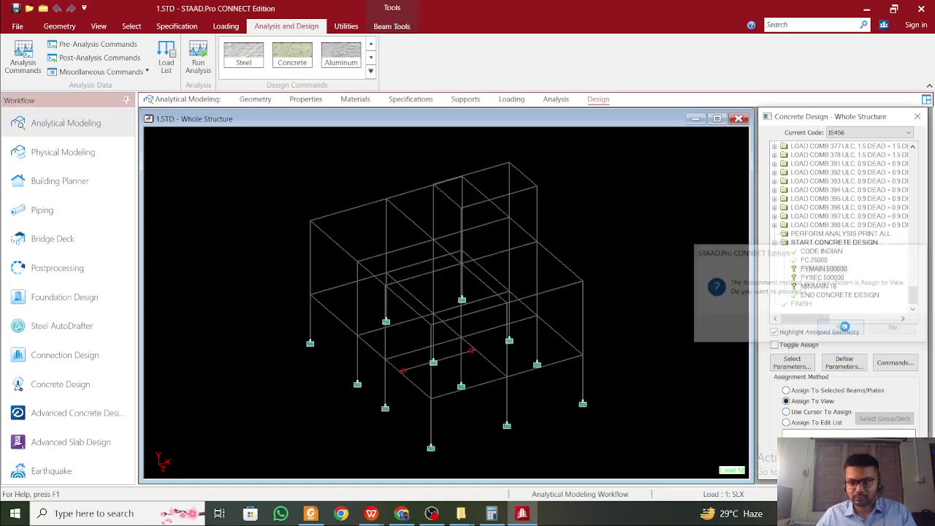
Assign the FYSEC 500000 and MINMAIN 16 parameters to all members in view
left_click(821, 277)
left_click(812, 401)
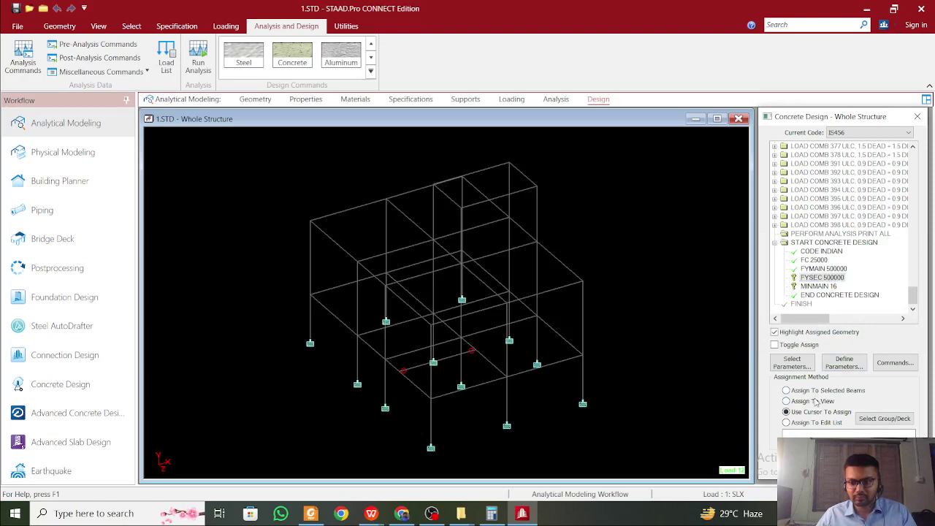
left_click(840, 329)
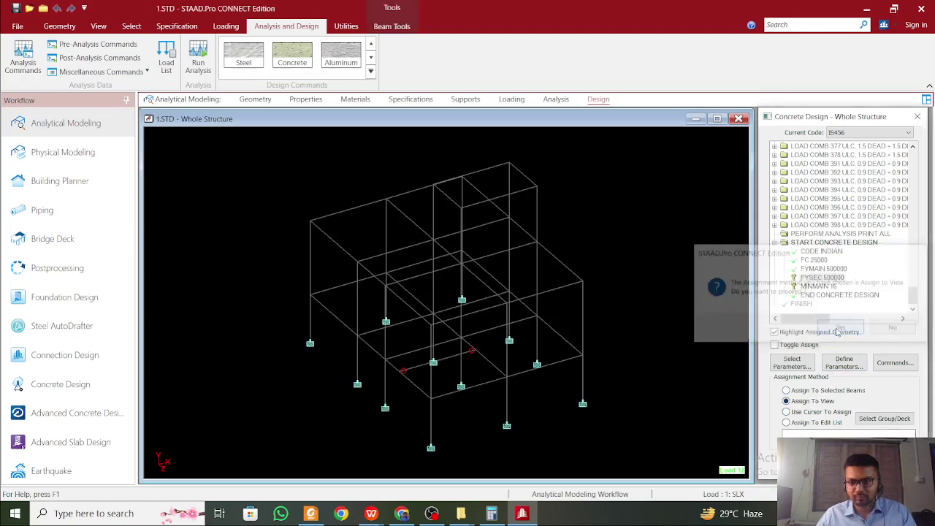
left_click(820, 401)
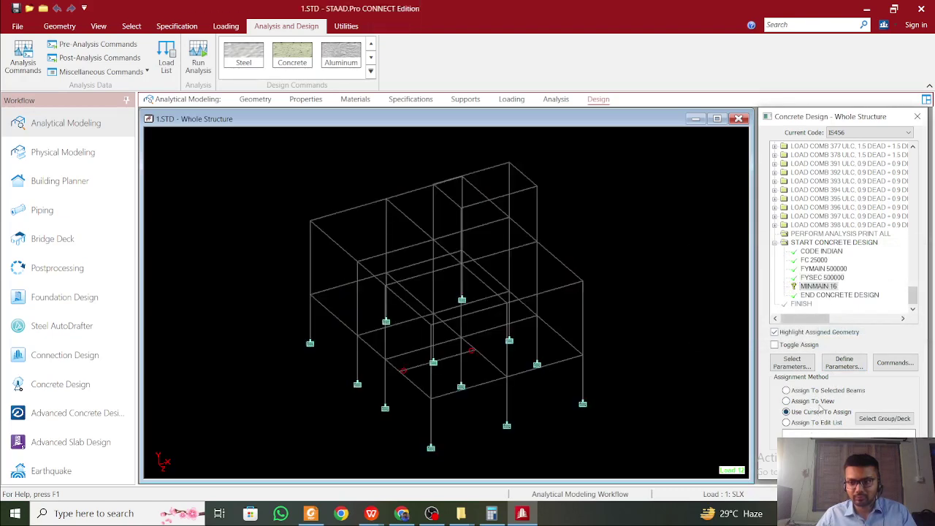
left_click(837, 330)
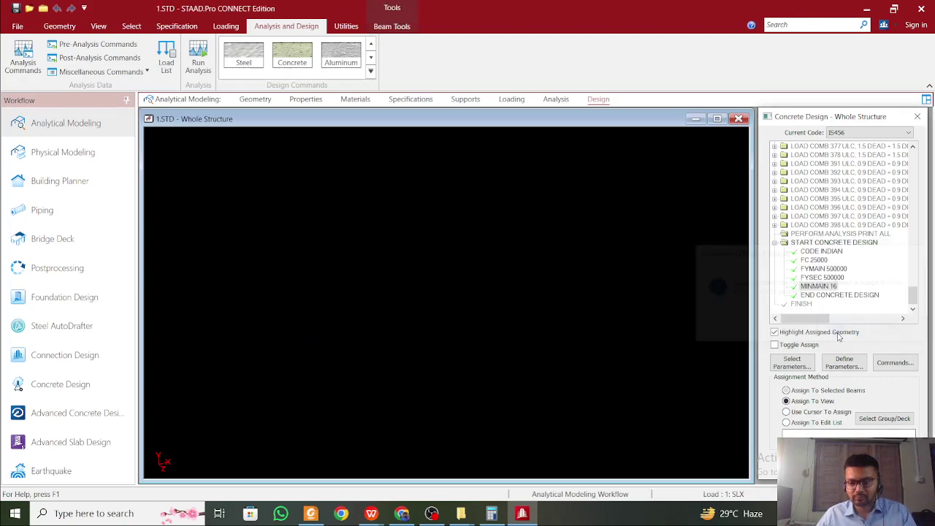
Add the DESIGN BEAM and DESIGN COLUMN commands to the concrete design and close the design commands dialog
left_click(894, 362)
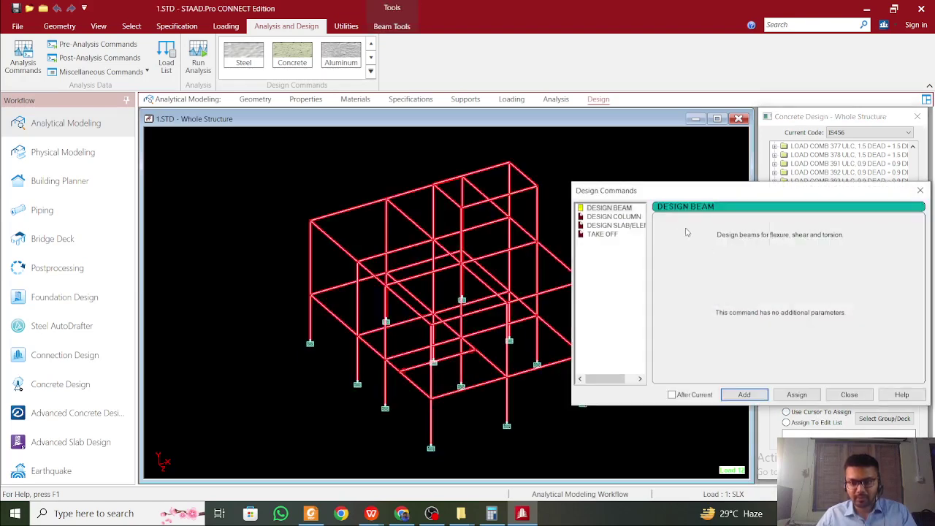
left_click(739, 397)
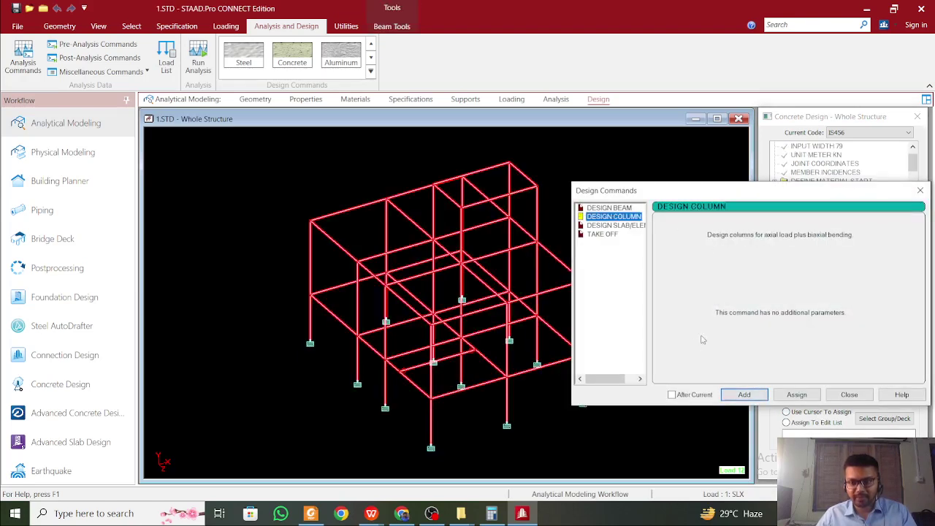
left_click(920, 190)
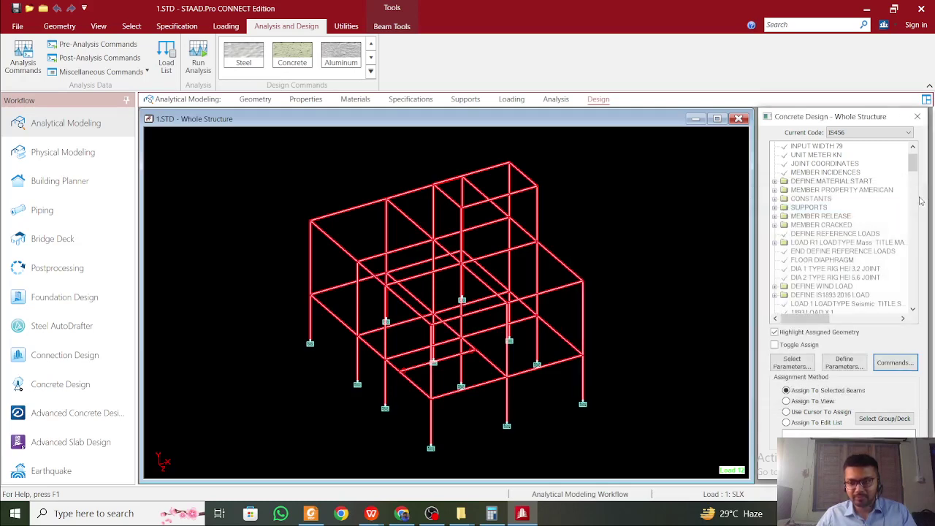
Assign the DESIGN BEAM command to all horizontal members parallel to X and Z
left_click_drag(913, 164, 913, 295)
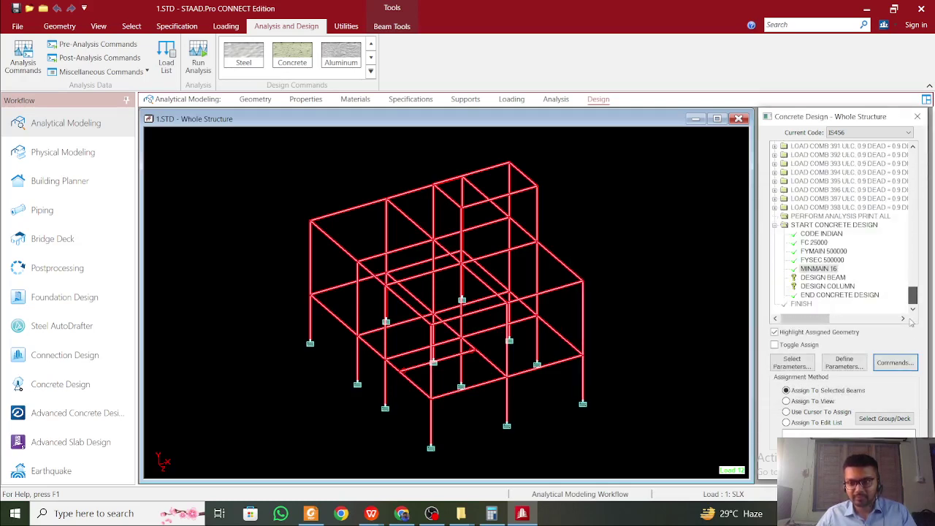
left_click(823, 277)
left_click(131, 26)
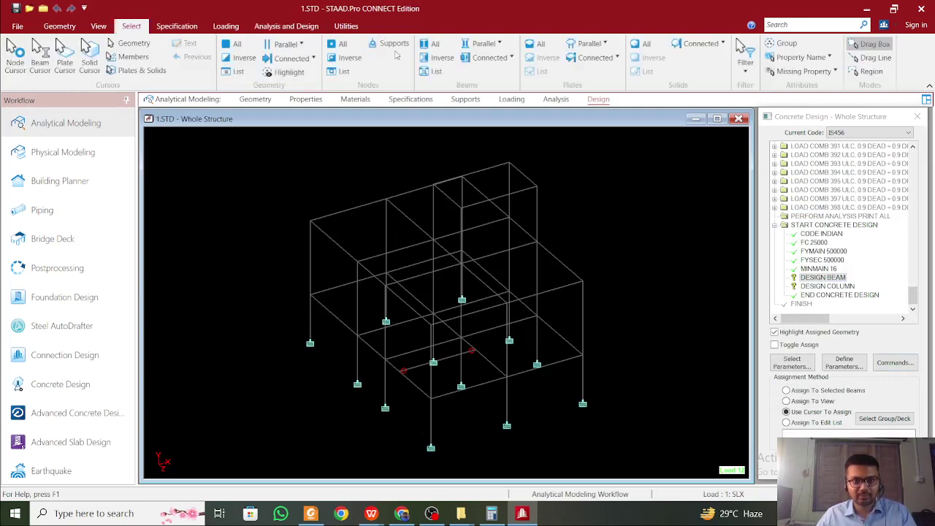
left_click(484, 45)
left_click(486, 93)
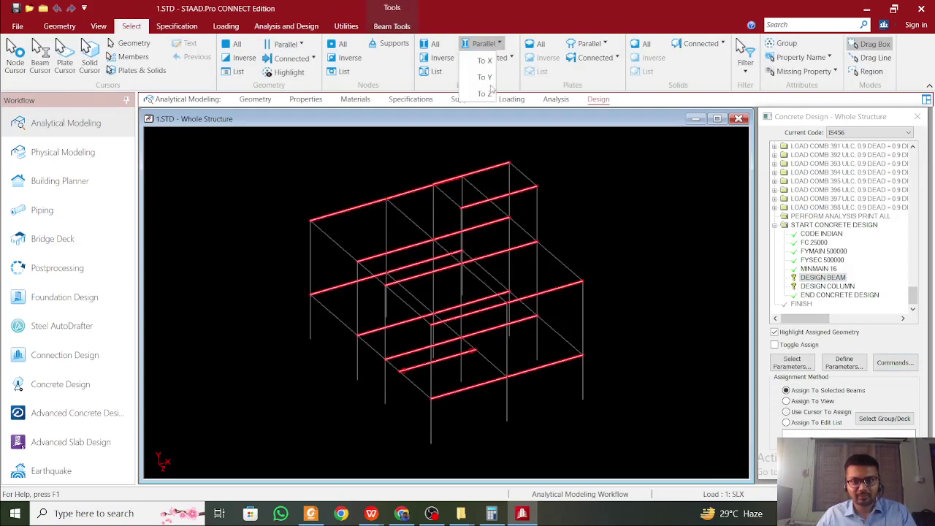
left_click(486, 94)
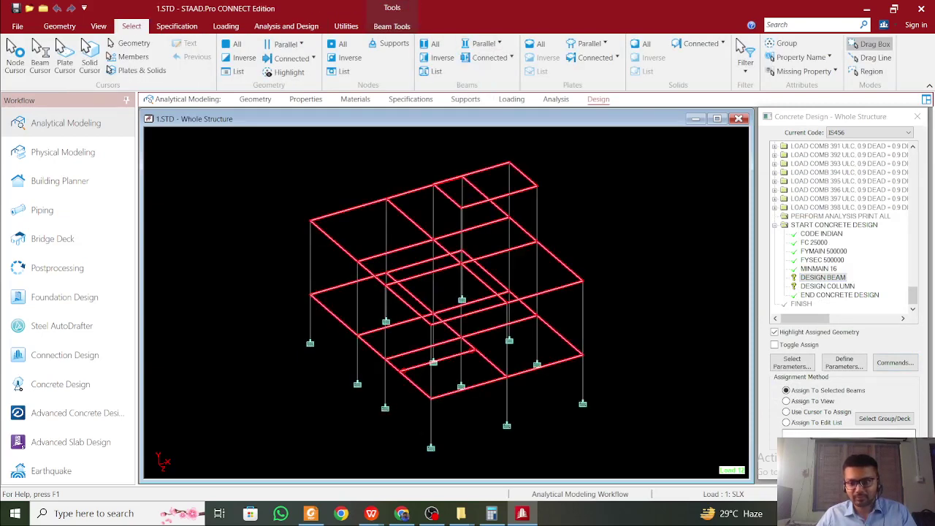
left_click(843, 446)
left_click(842, 332)
Assign the DESIGN COLUMN command to all vertical members parallel to Y
left_click(844, 289)
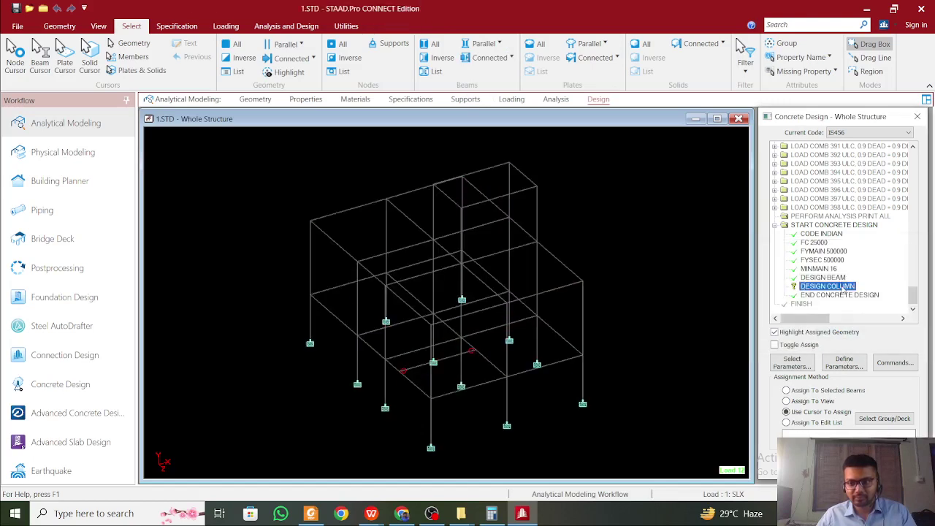
left_click(484, 46)
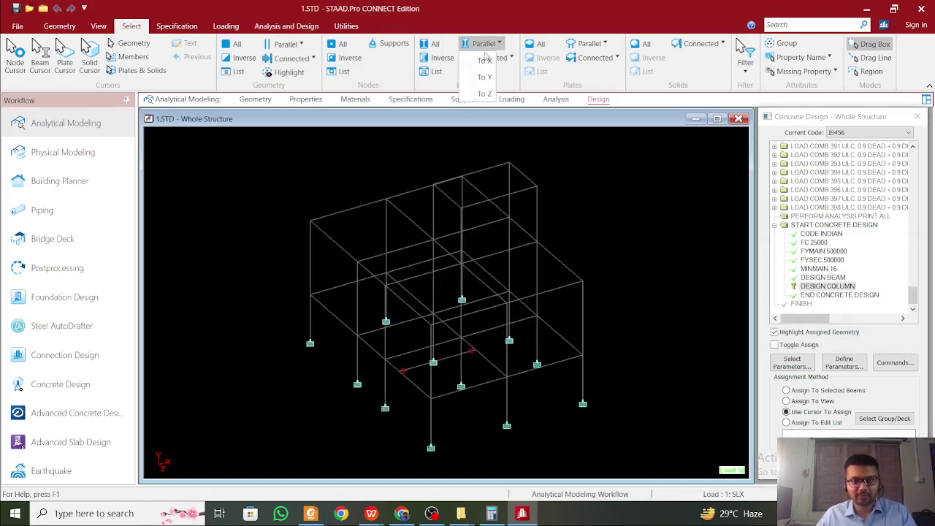
left_click(484, 76)
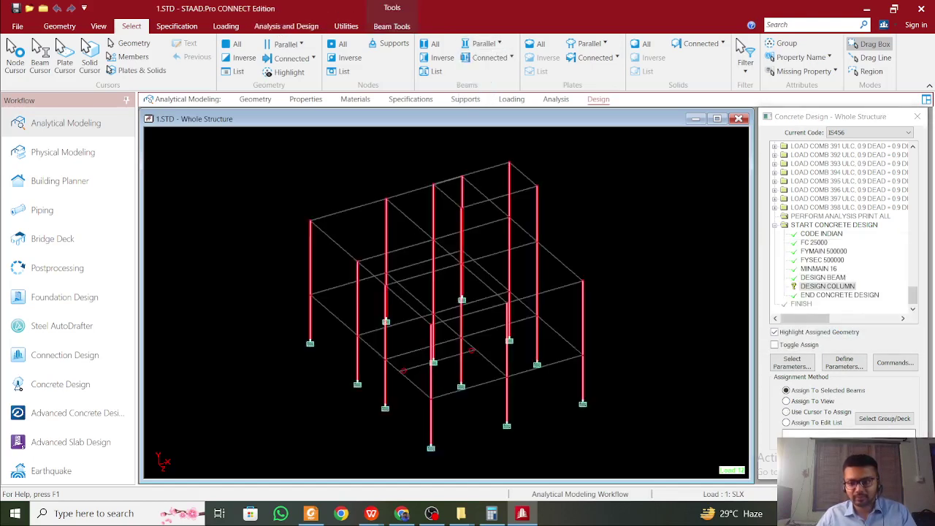
left_click(843, 445)
left_click(838, 333)
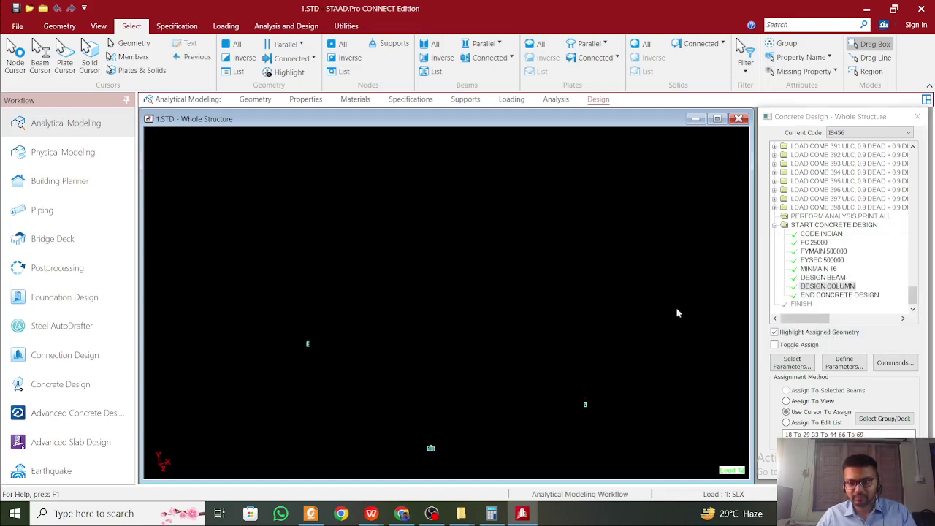
Save the modified structure, run the analysis with the concrete design, and stay in modeling mode when it completes
left_click(286, 26)
left_click(197, 61)
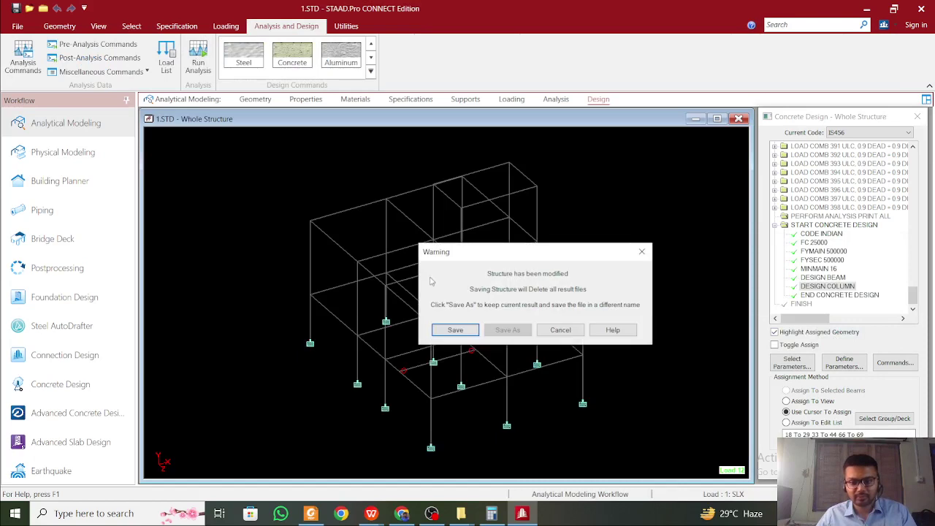
left_click(445, 327)
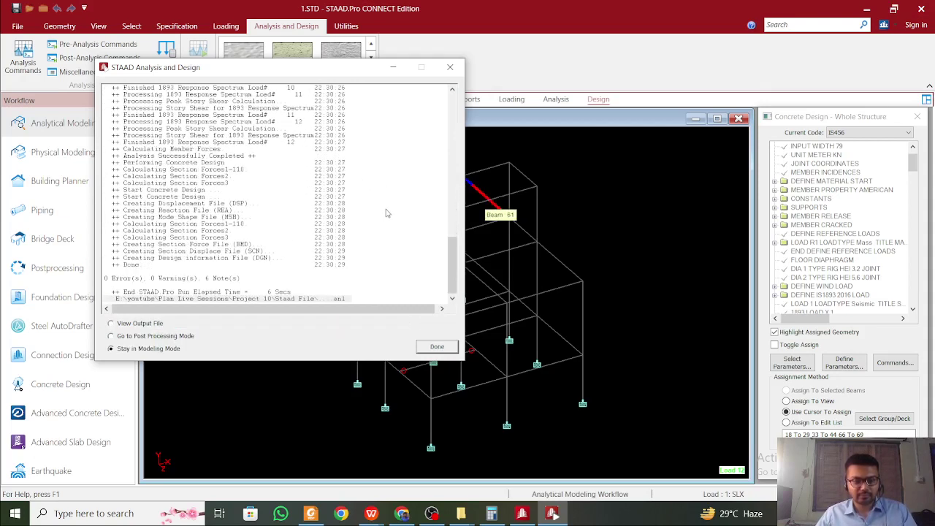
left_click(437, 346)
Examine the concrete design results of three columns in the frame, including their design loads and main reinforcement
double_click(585, 324)
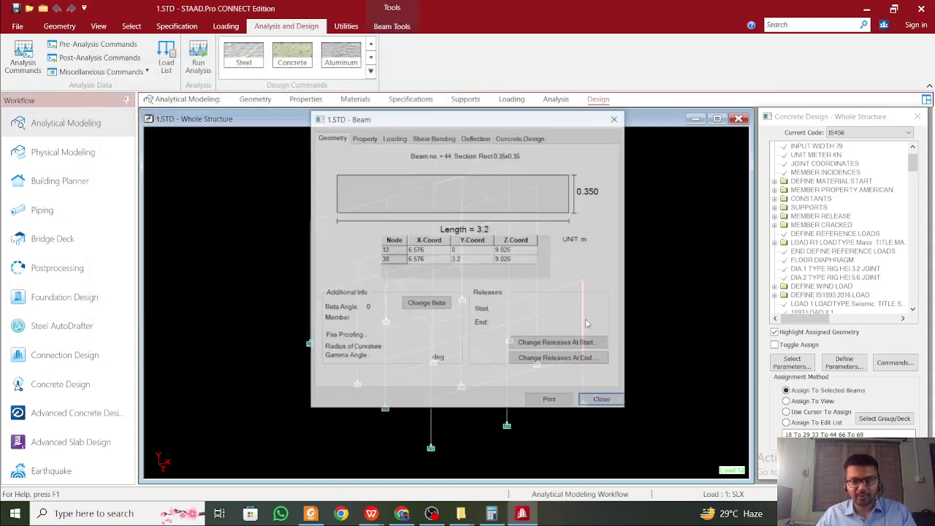
left_click(520, 138)
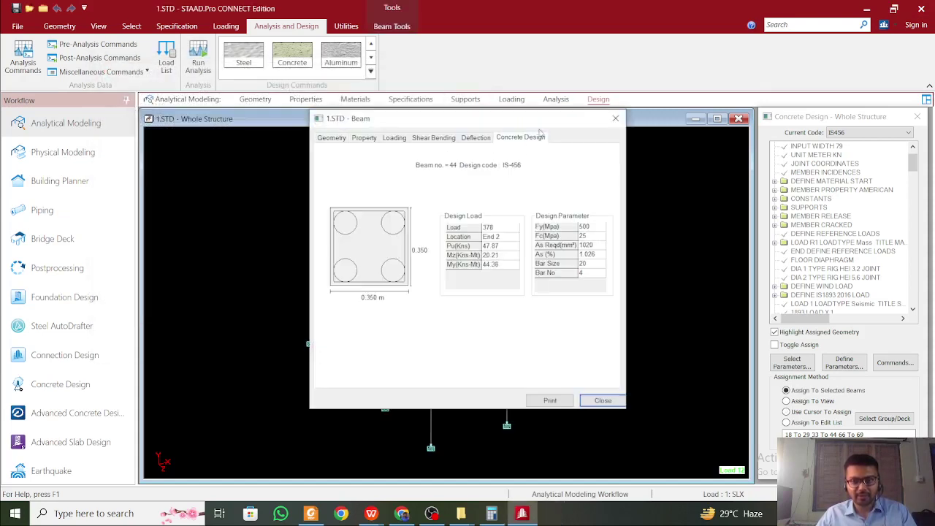
left_click_drag(538, 124, 851, 143)
left_click(537, 271)
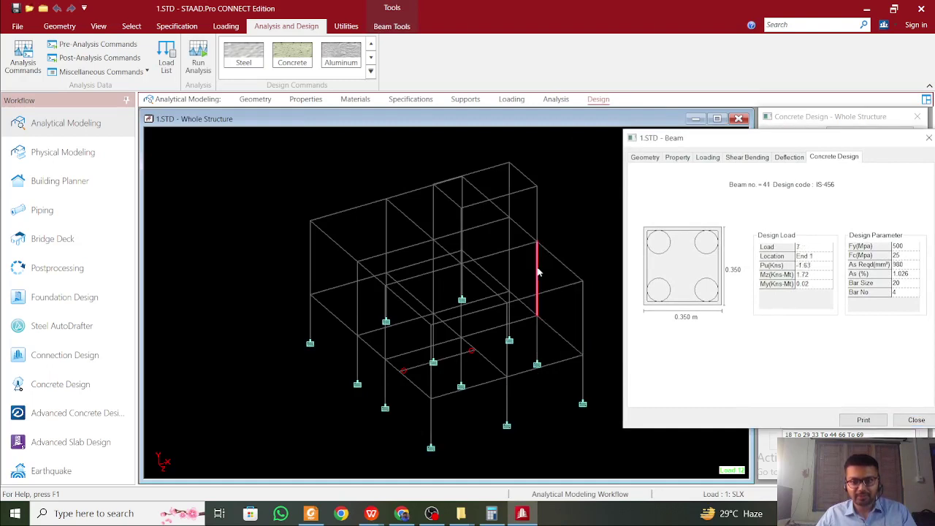
middle_click_drag(516, 257, 438, 268)
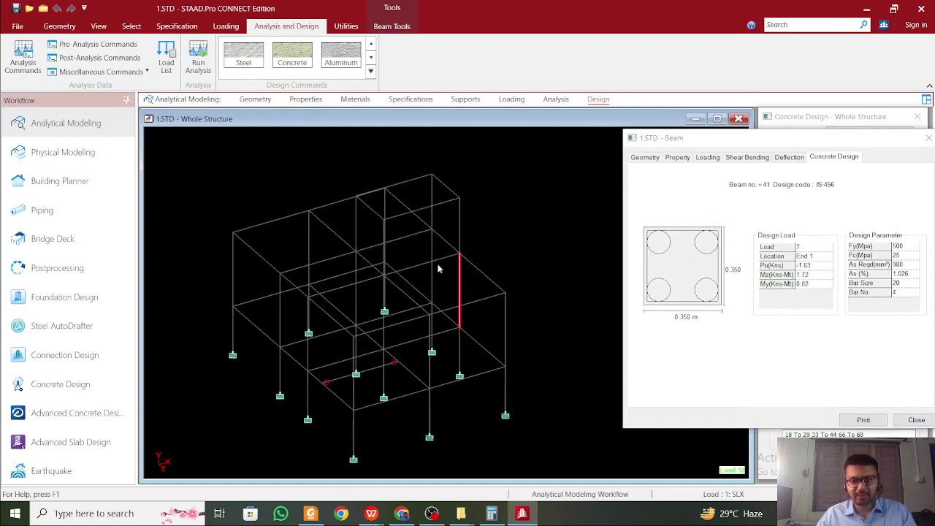
left_click(232, 275)
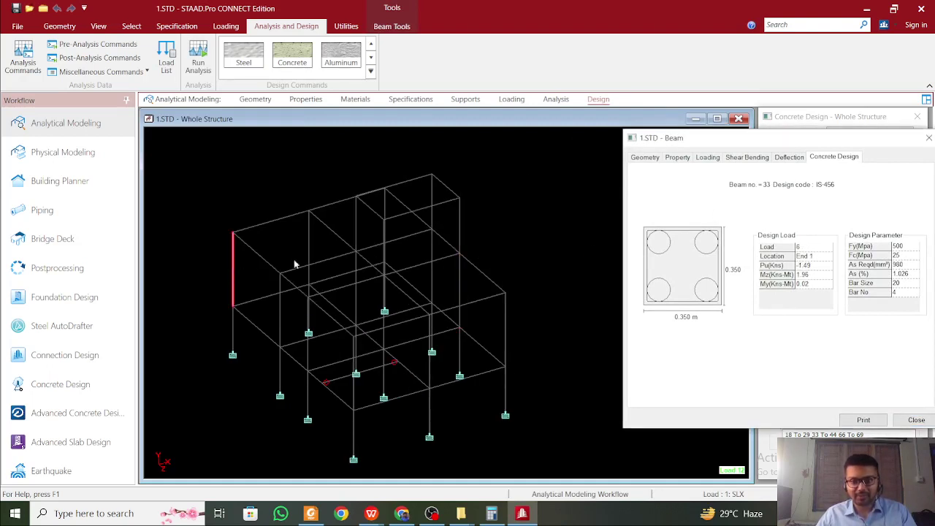
Examine the concrete design reinforcement details of four beams at the roof and lower floor levels, closing the member results
left_click(325, 228)
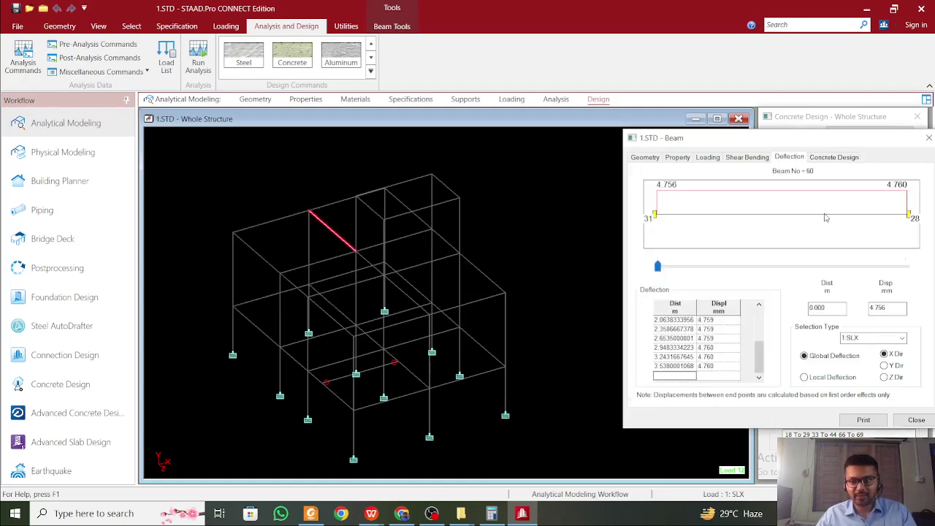
left_click(836, 157)
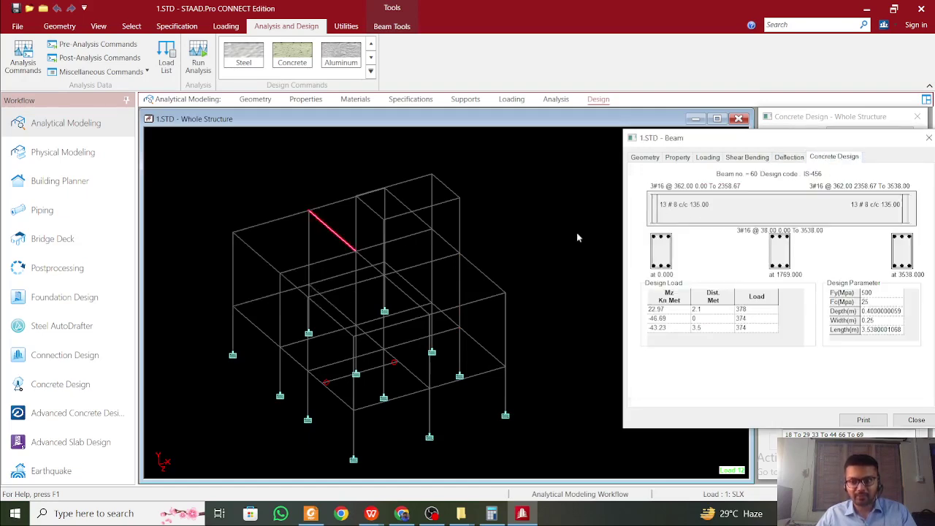
middle_click_drag(532, 275, 531, 253)
left_click(491, 260)
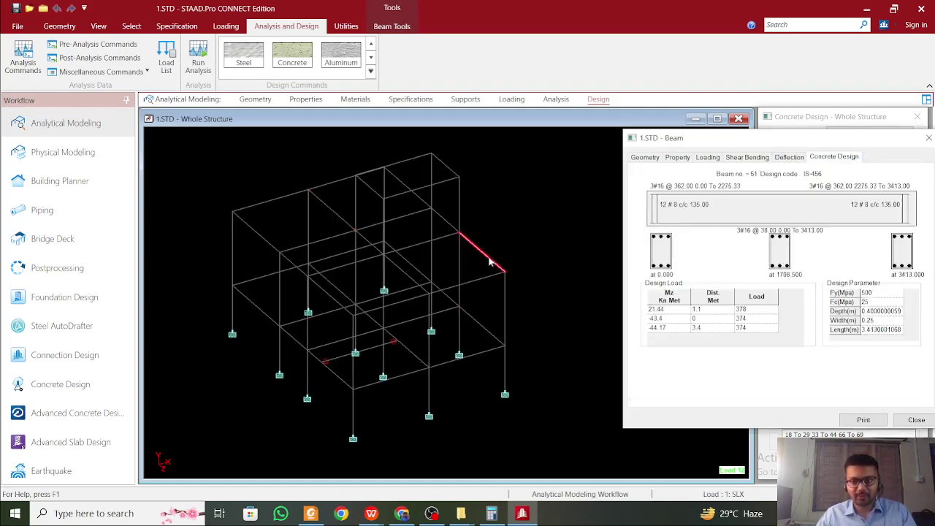
left_click(463, 312)
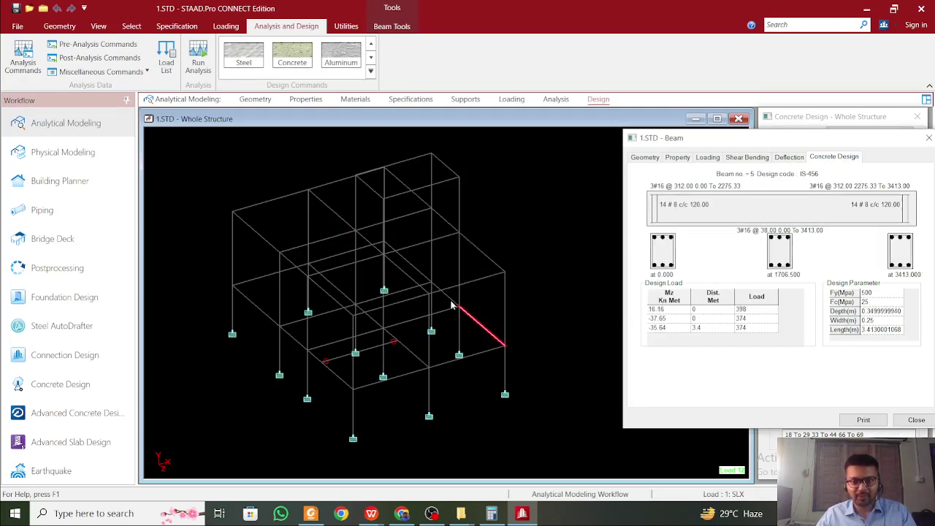
left_click(445, 239)
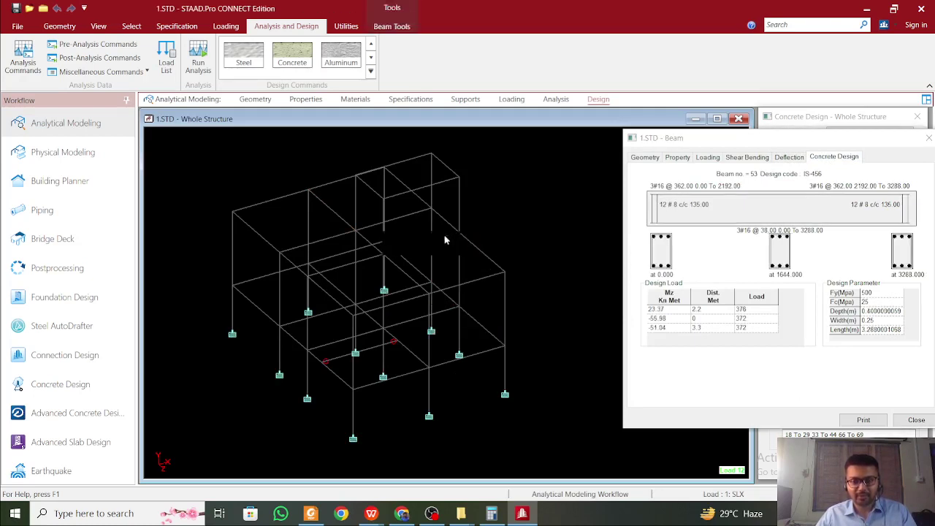
left_click_drag(869, 139, 719, 136)
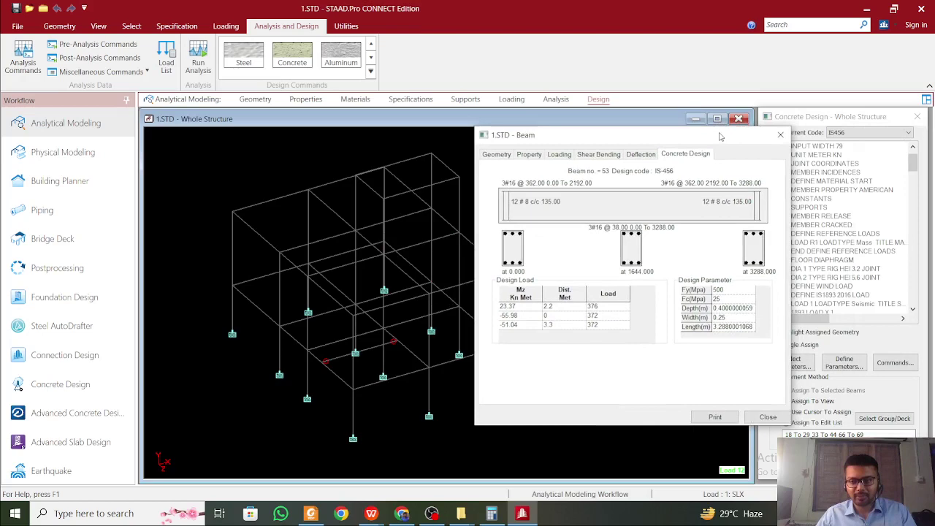
left_click(780, 135)
Switch the analysed model to the Advanced Concrete Design workflow
middle_click_drag(564, 242, 612, 304, "shift")
scroll(612, 304, "up", 4)
scroll(612, 304, "down", 3)
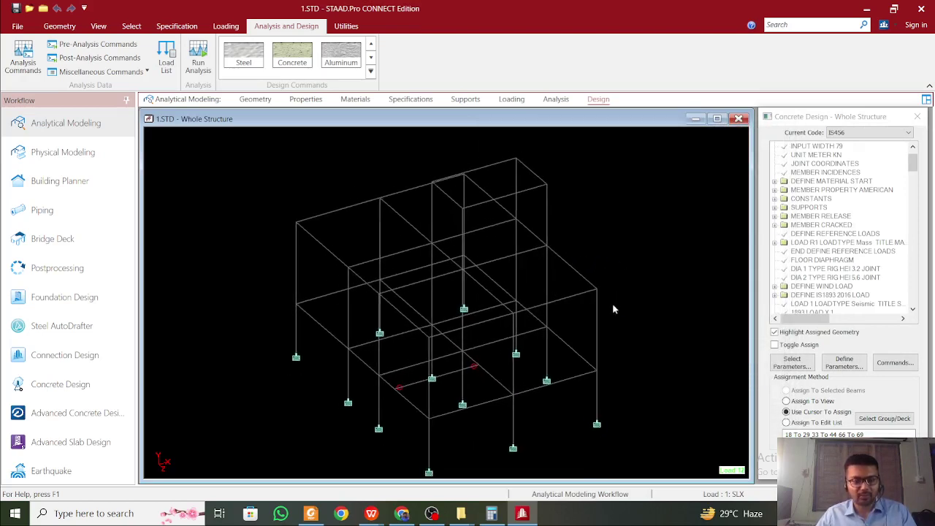
left_click(91, 417)
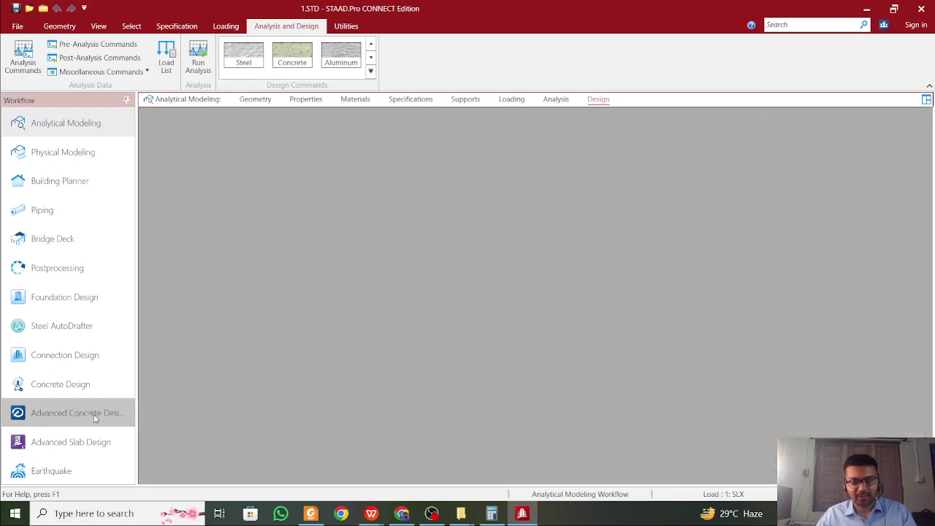